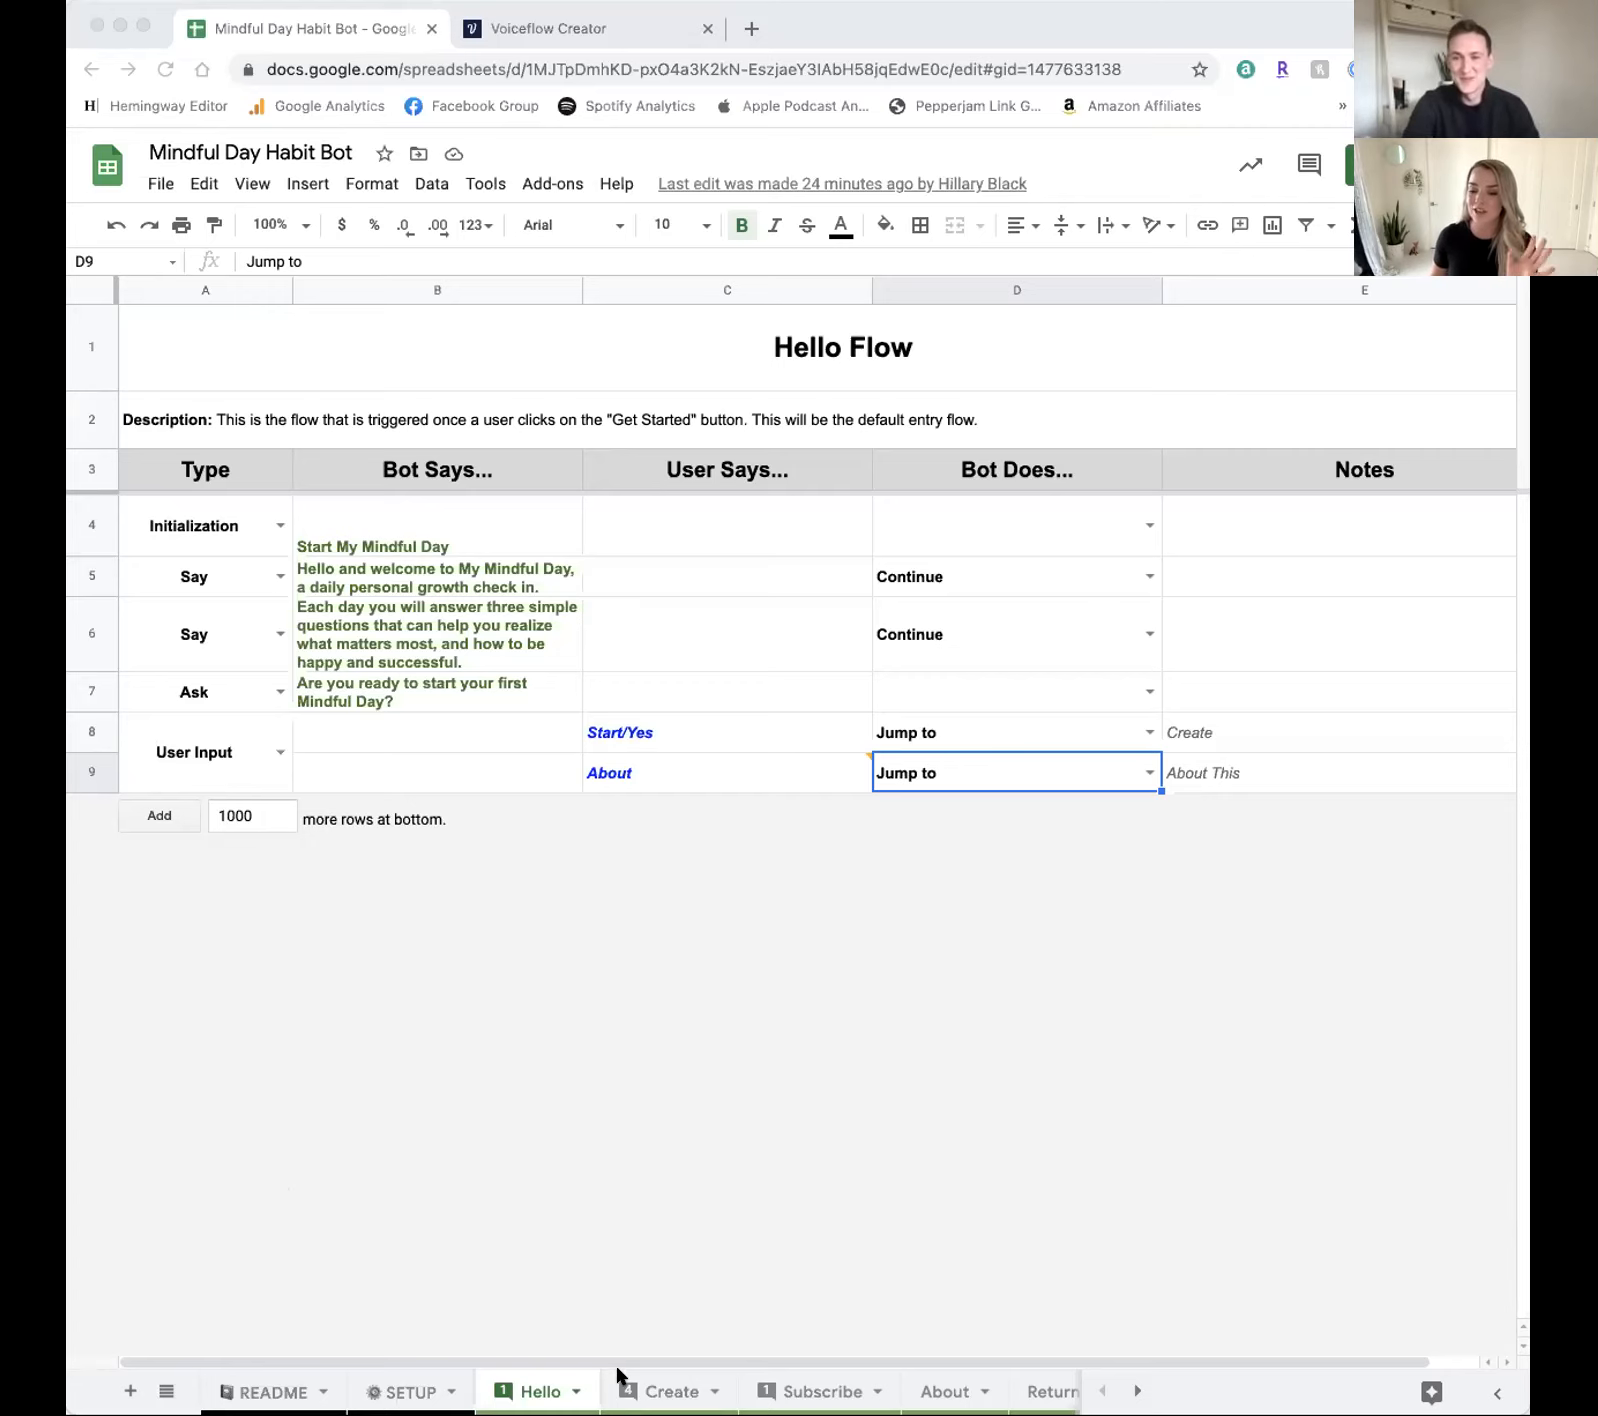
Step: Open the Create sheet of the Mindful Day Habit Bot script and review its dialogue rows
click(655, 1393)
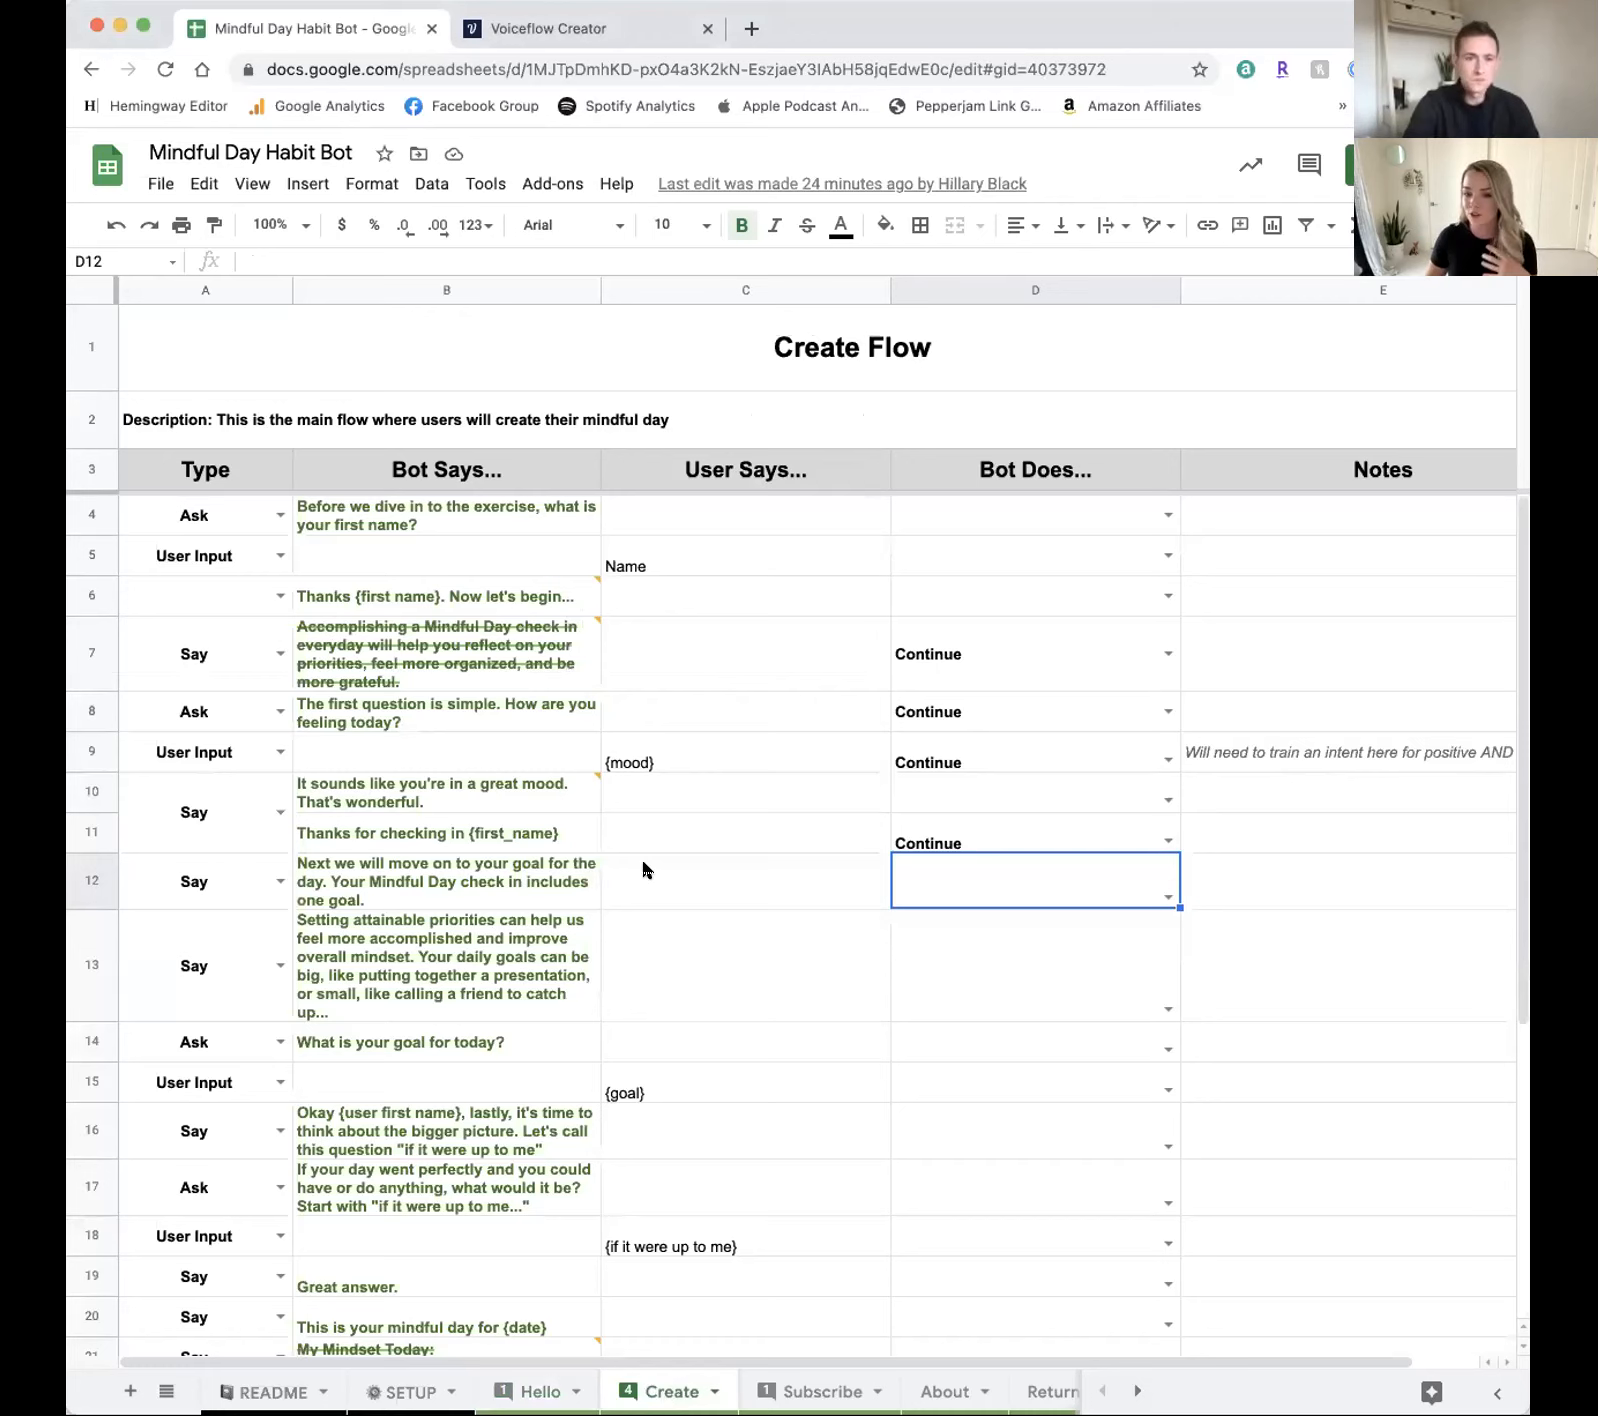
scroll(643, 870, down, 5)
scroll(640, 876, up, 5)
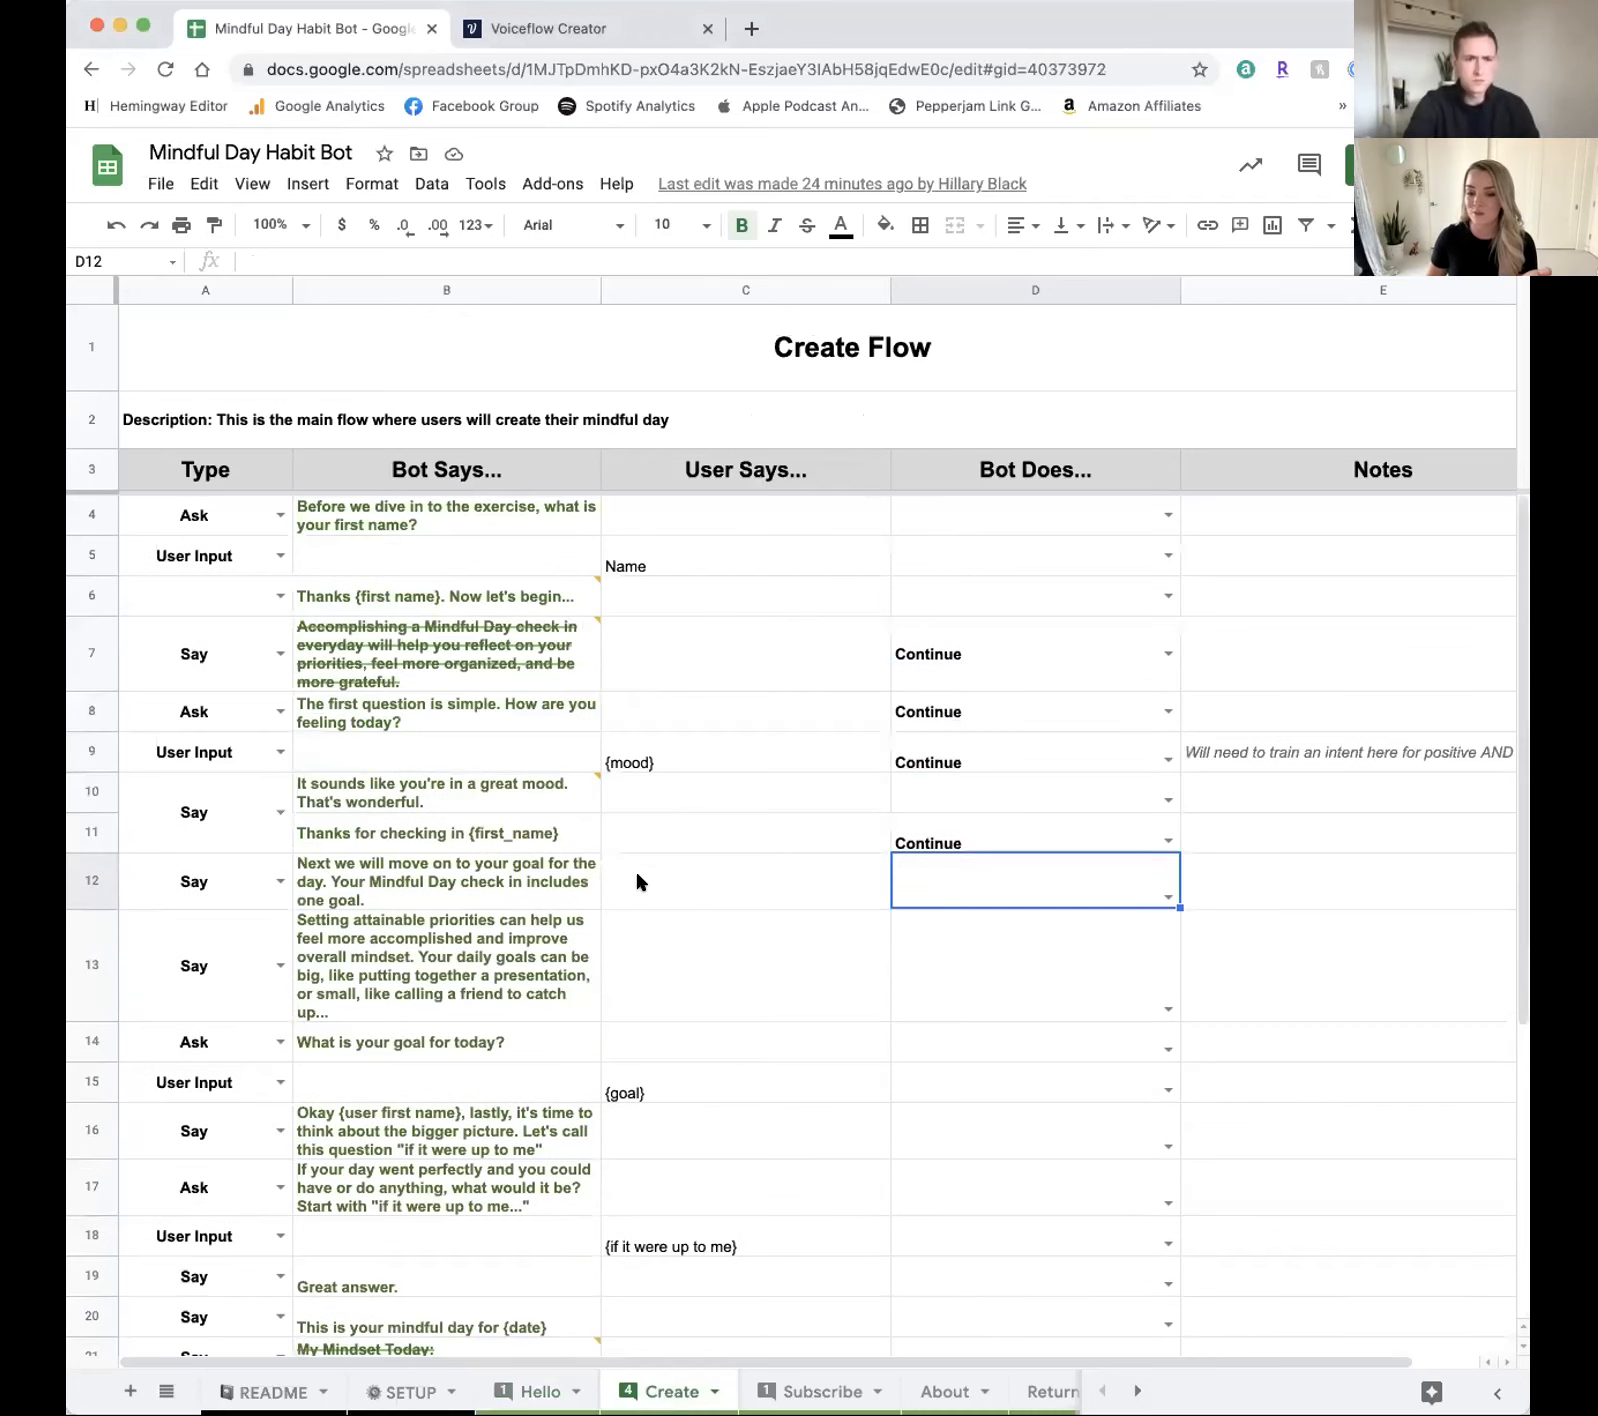
mouse_move(464, 626)
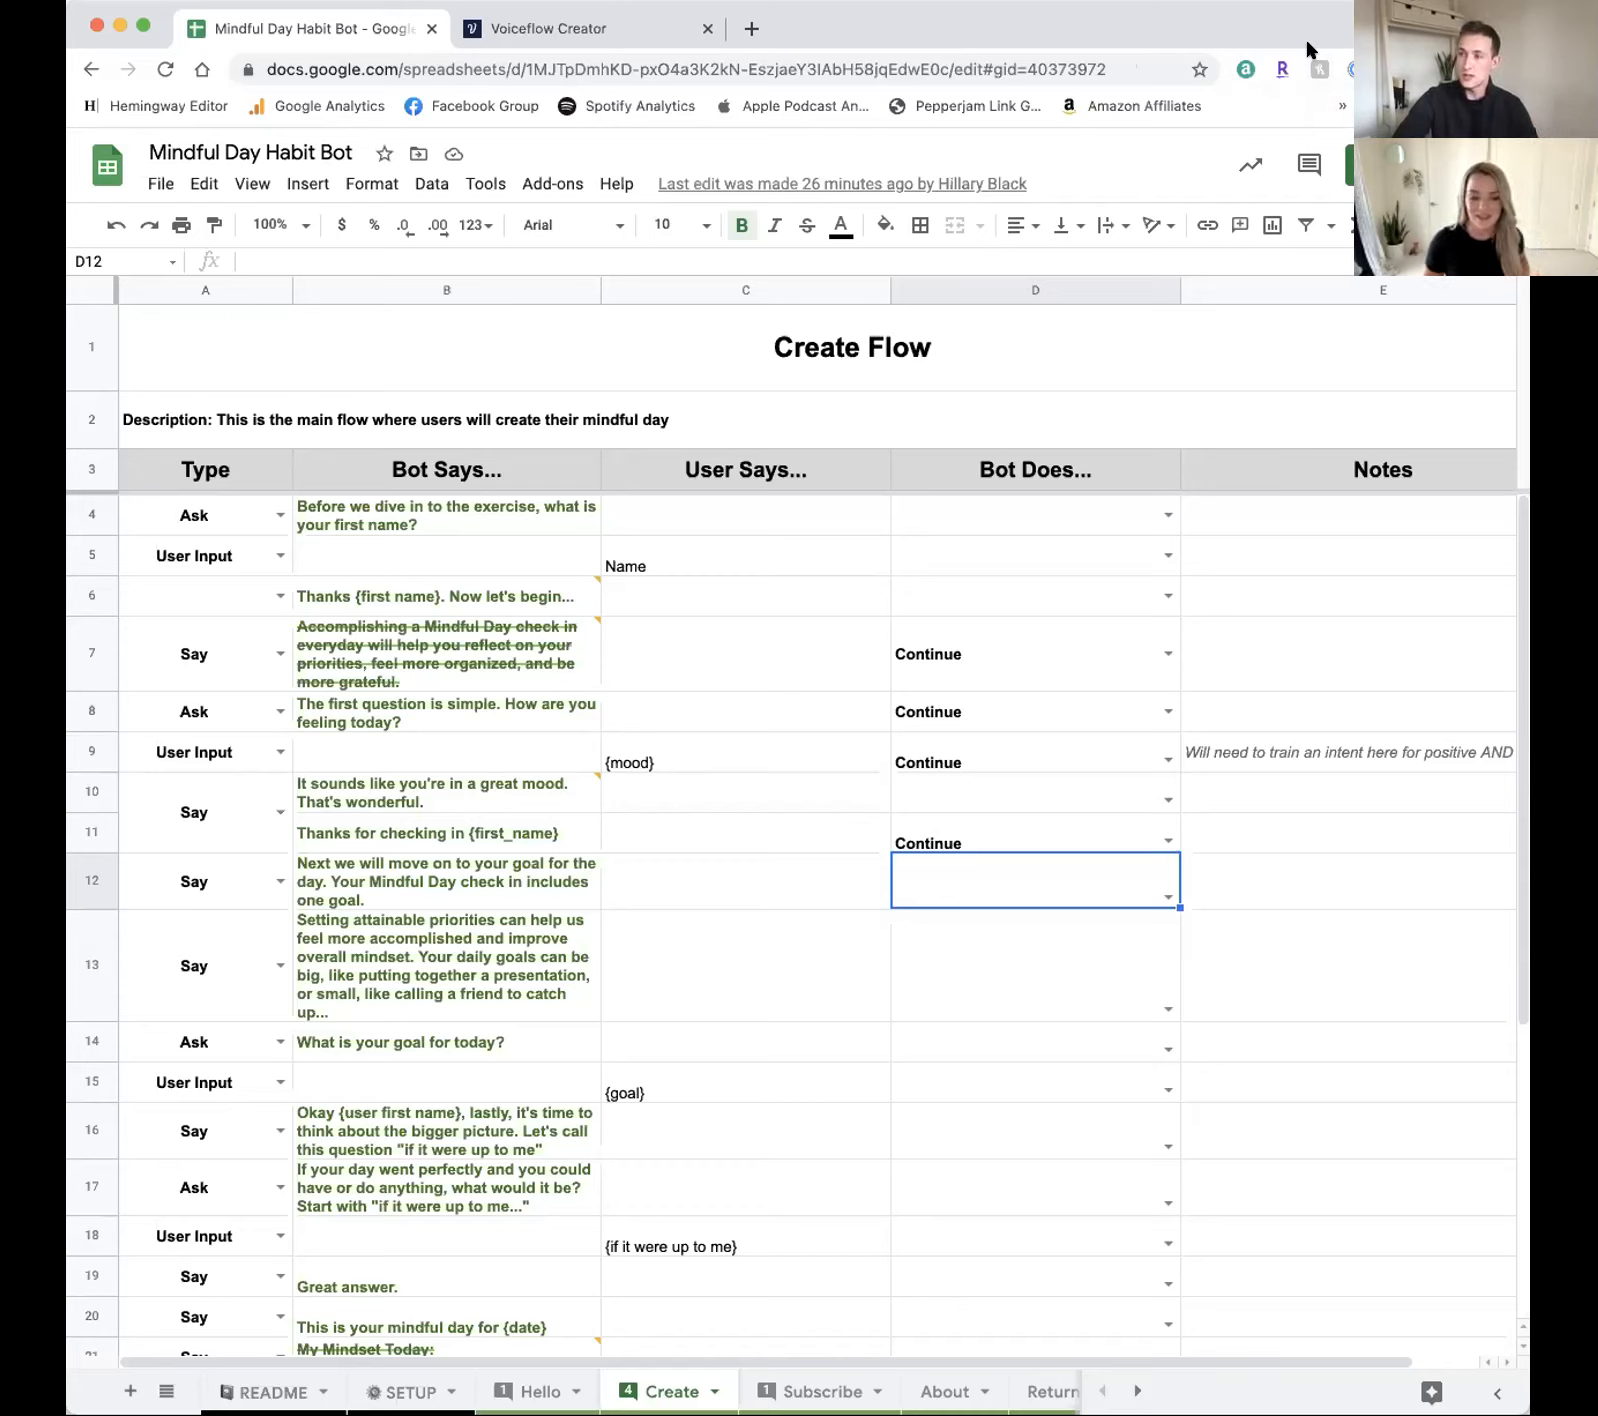
Step: Switch to Voiceflow, start a new project named "My Mindful Day" and add the "Internet Best Friend" image as its icon
click(588, 32)
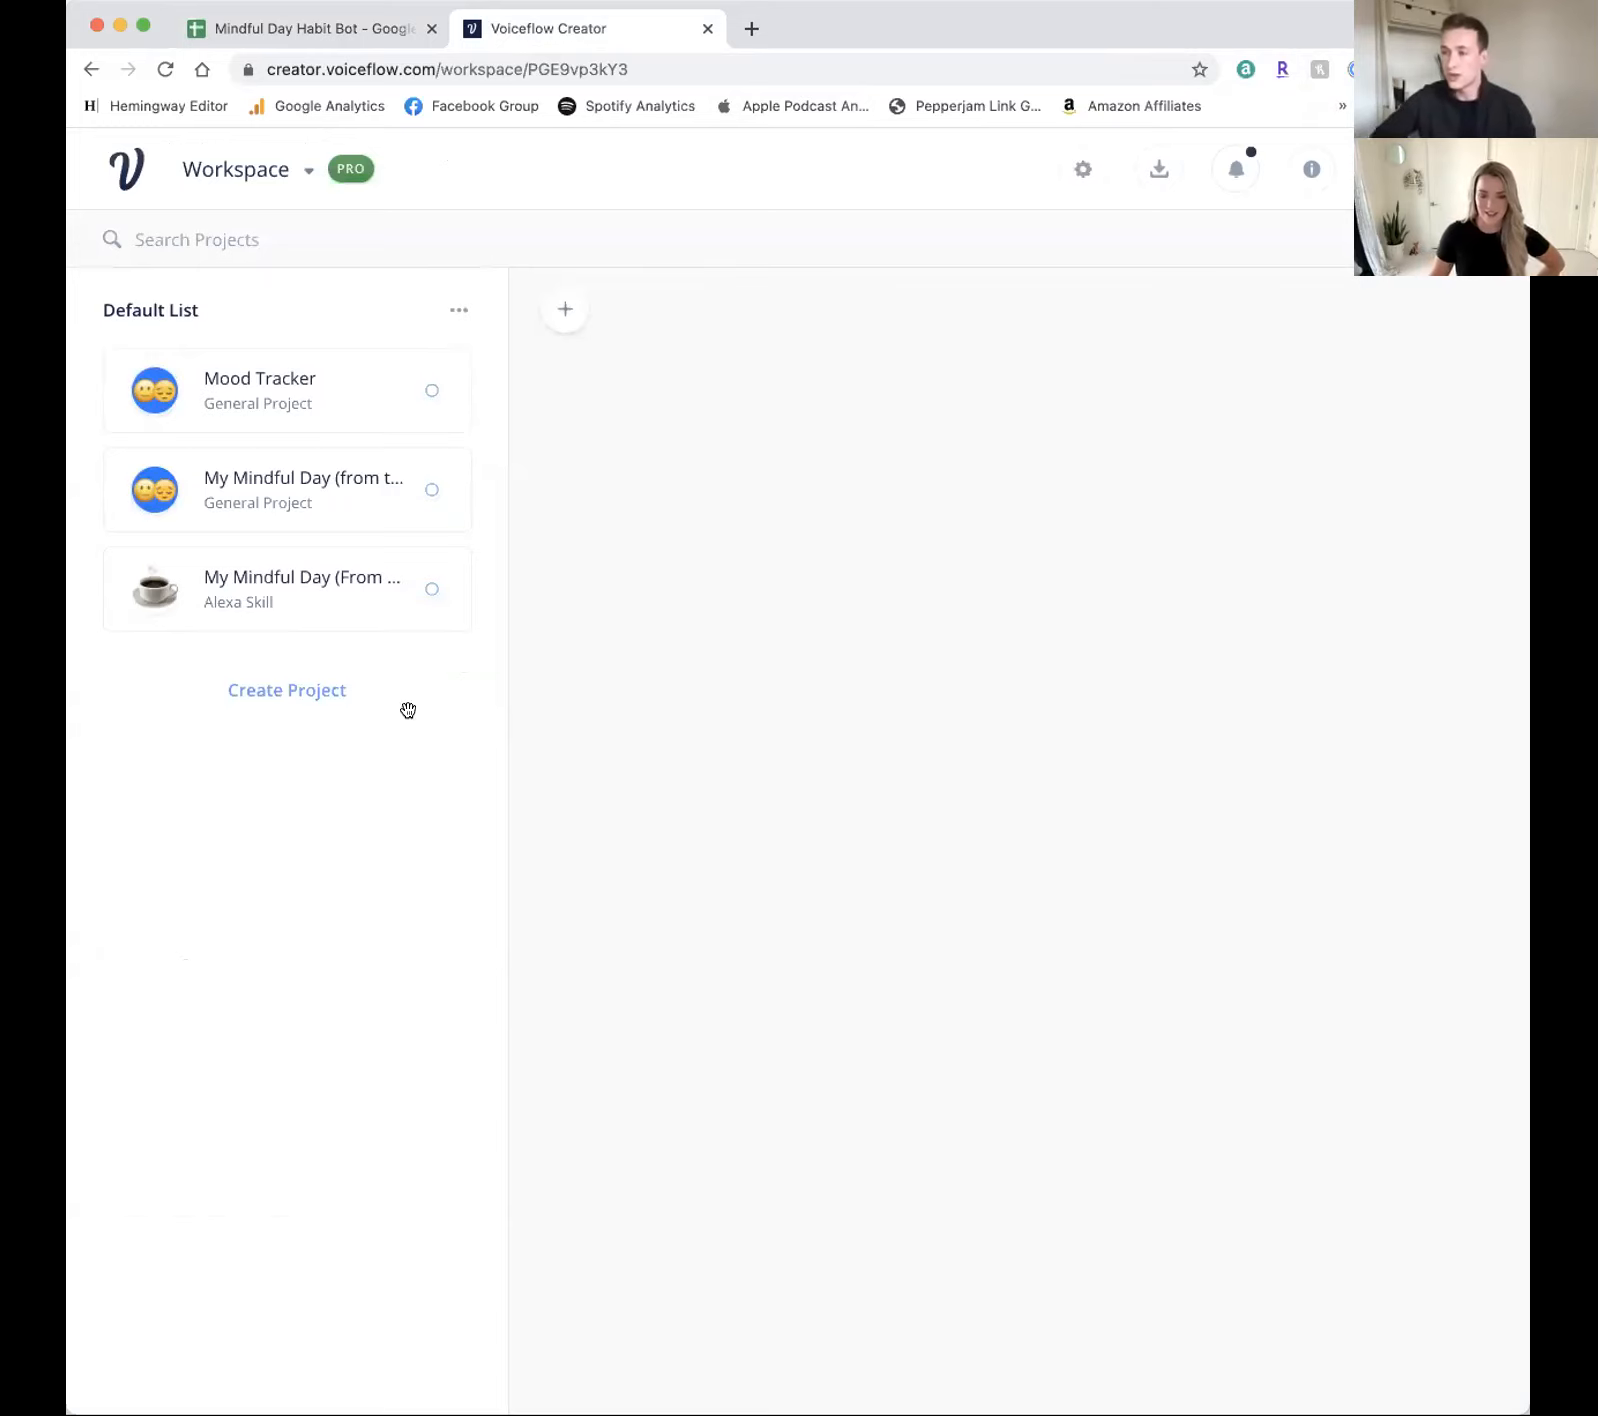
click(292, 699)
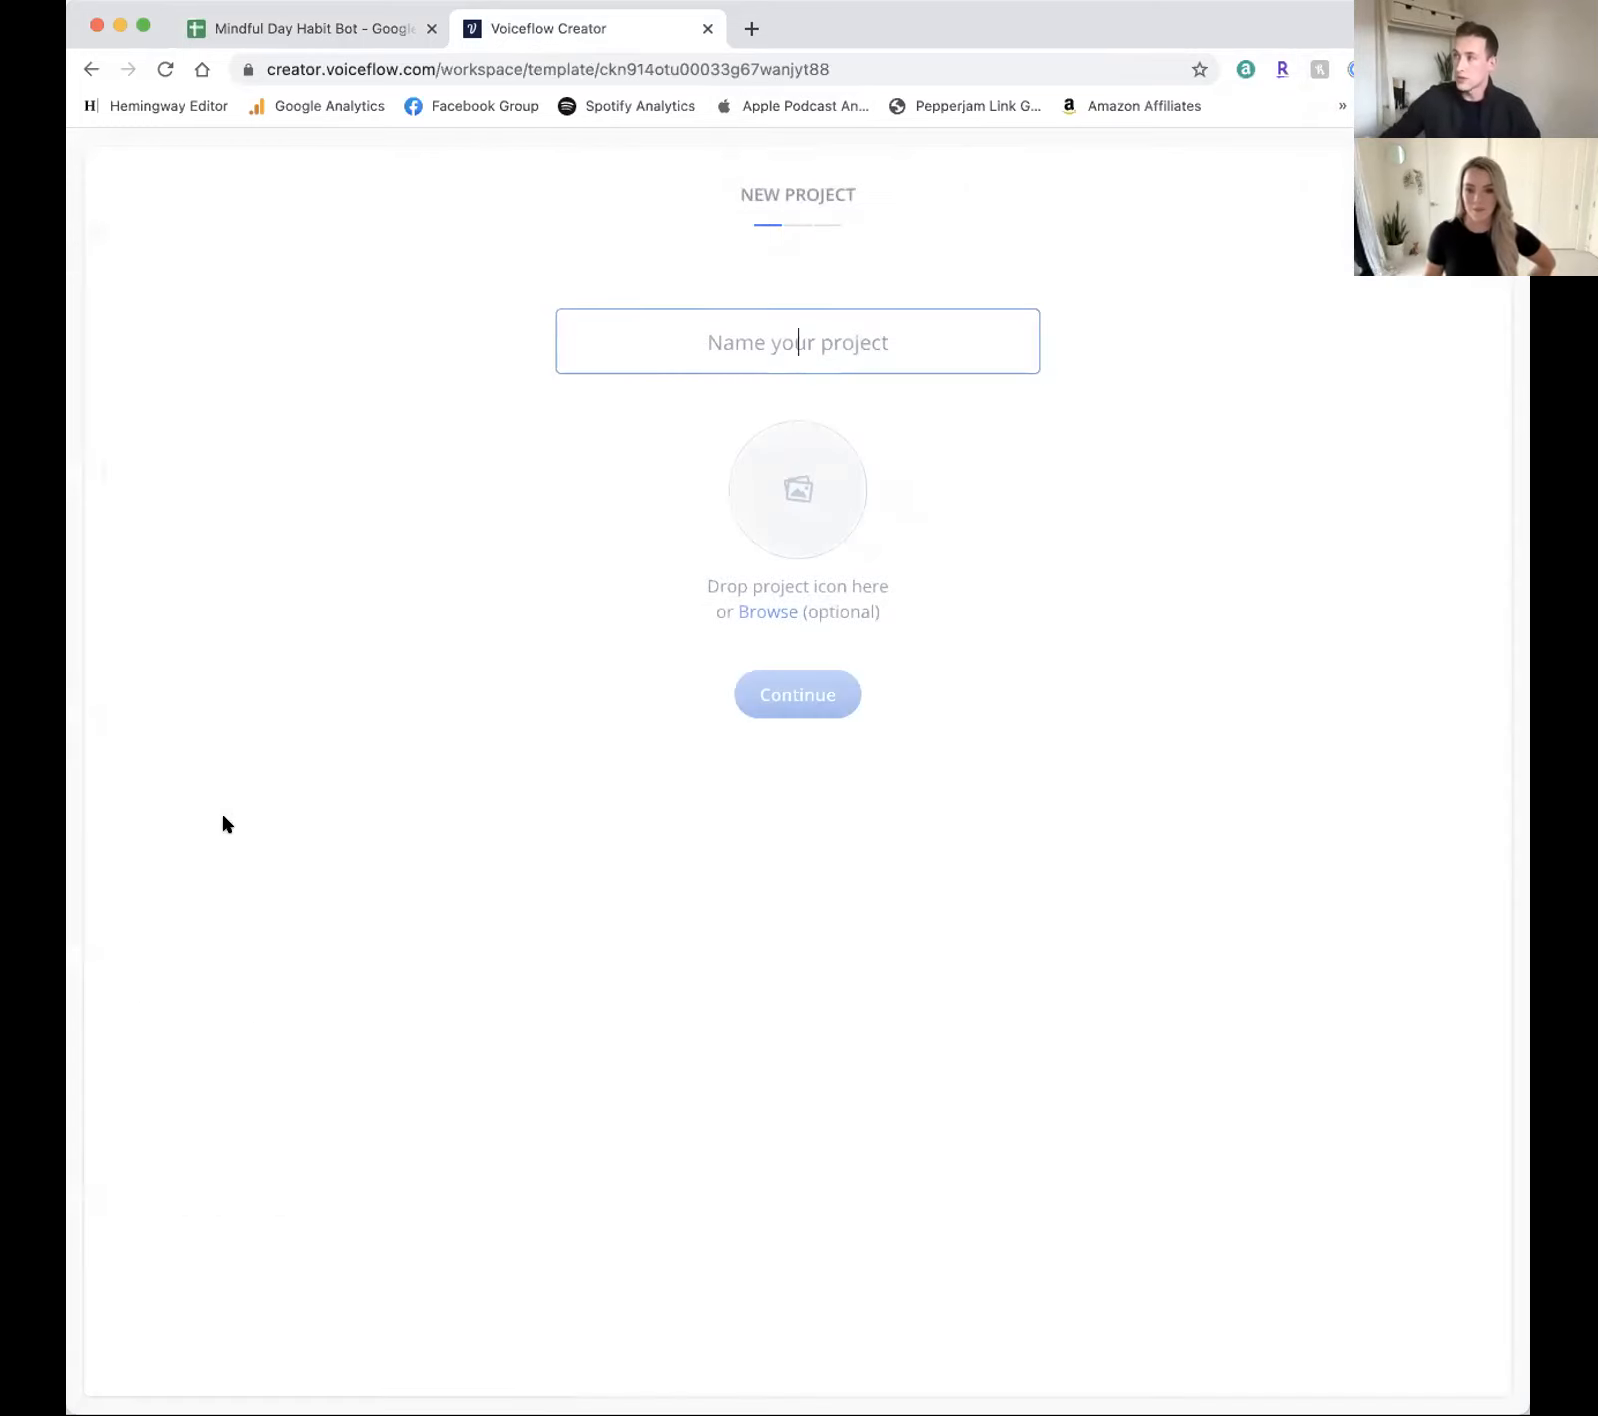
text(M)
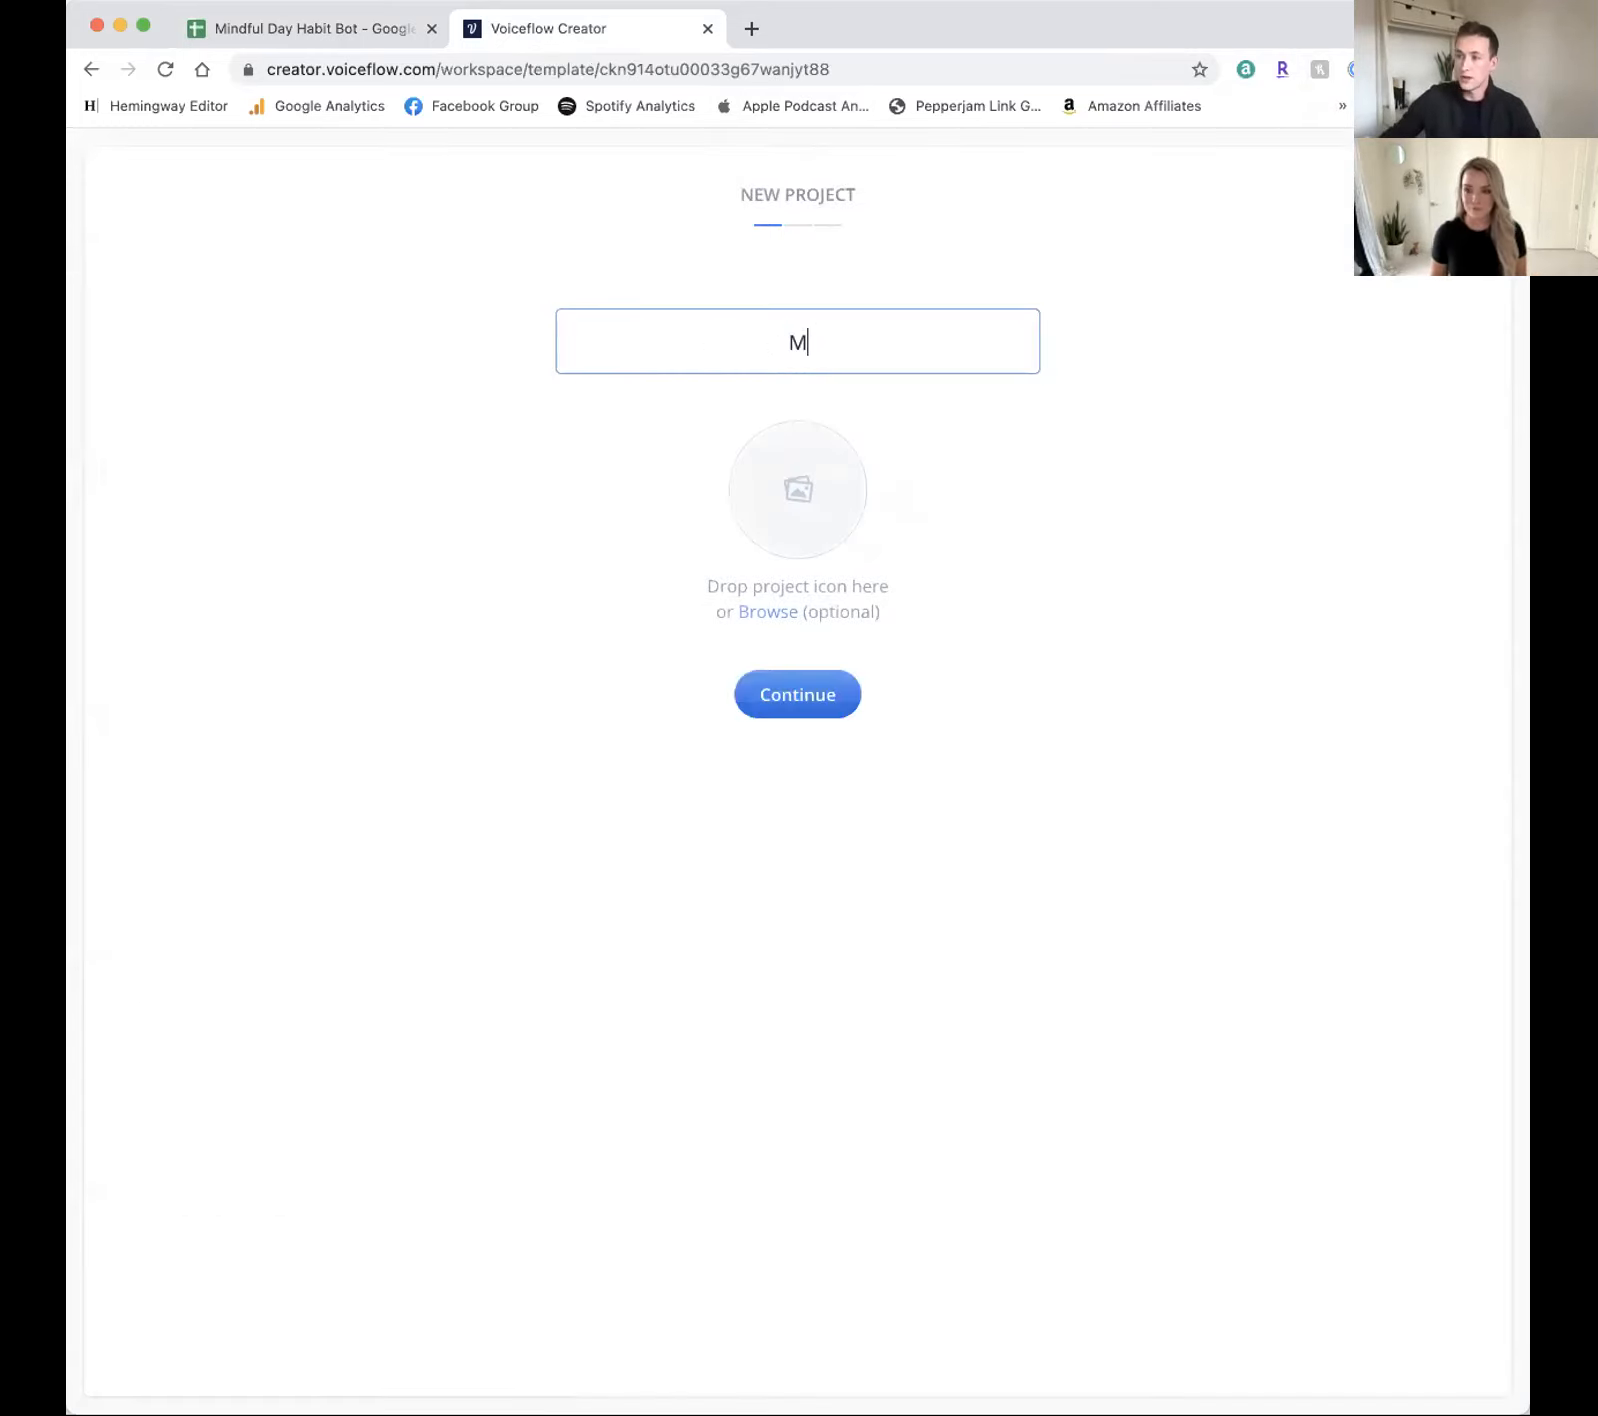
text(y Mindful Day)
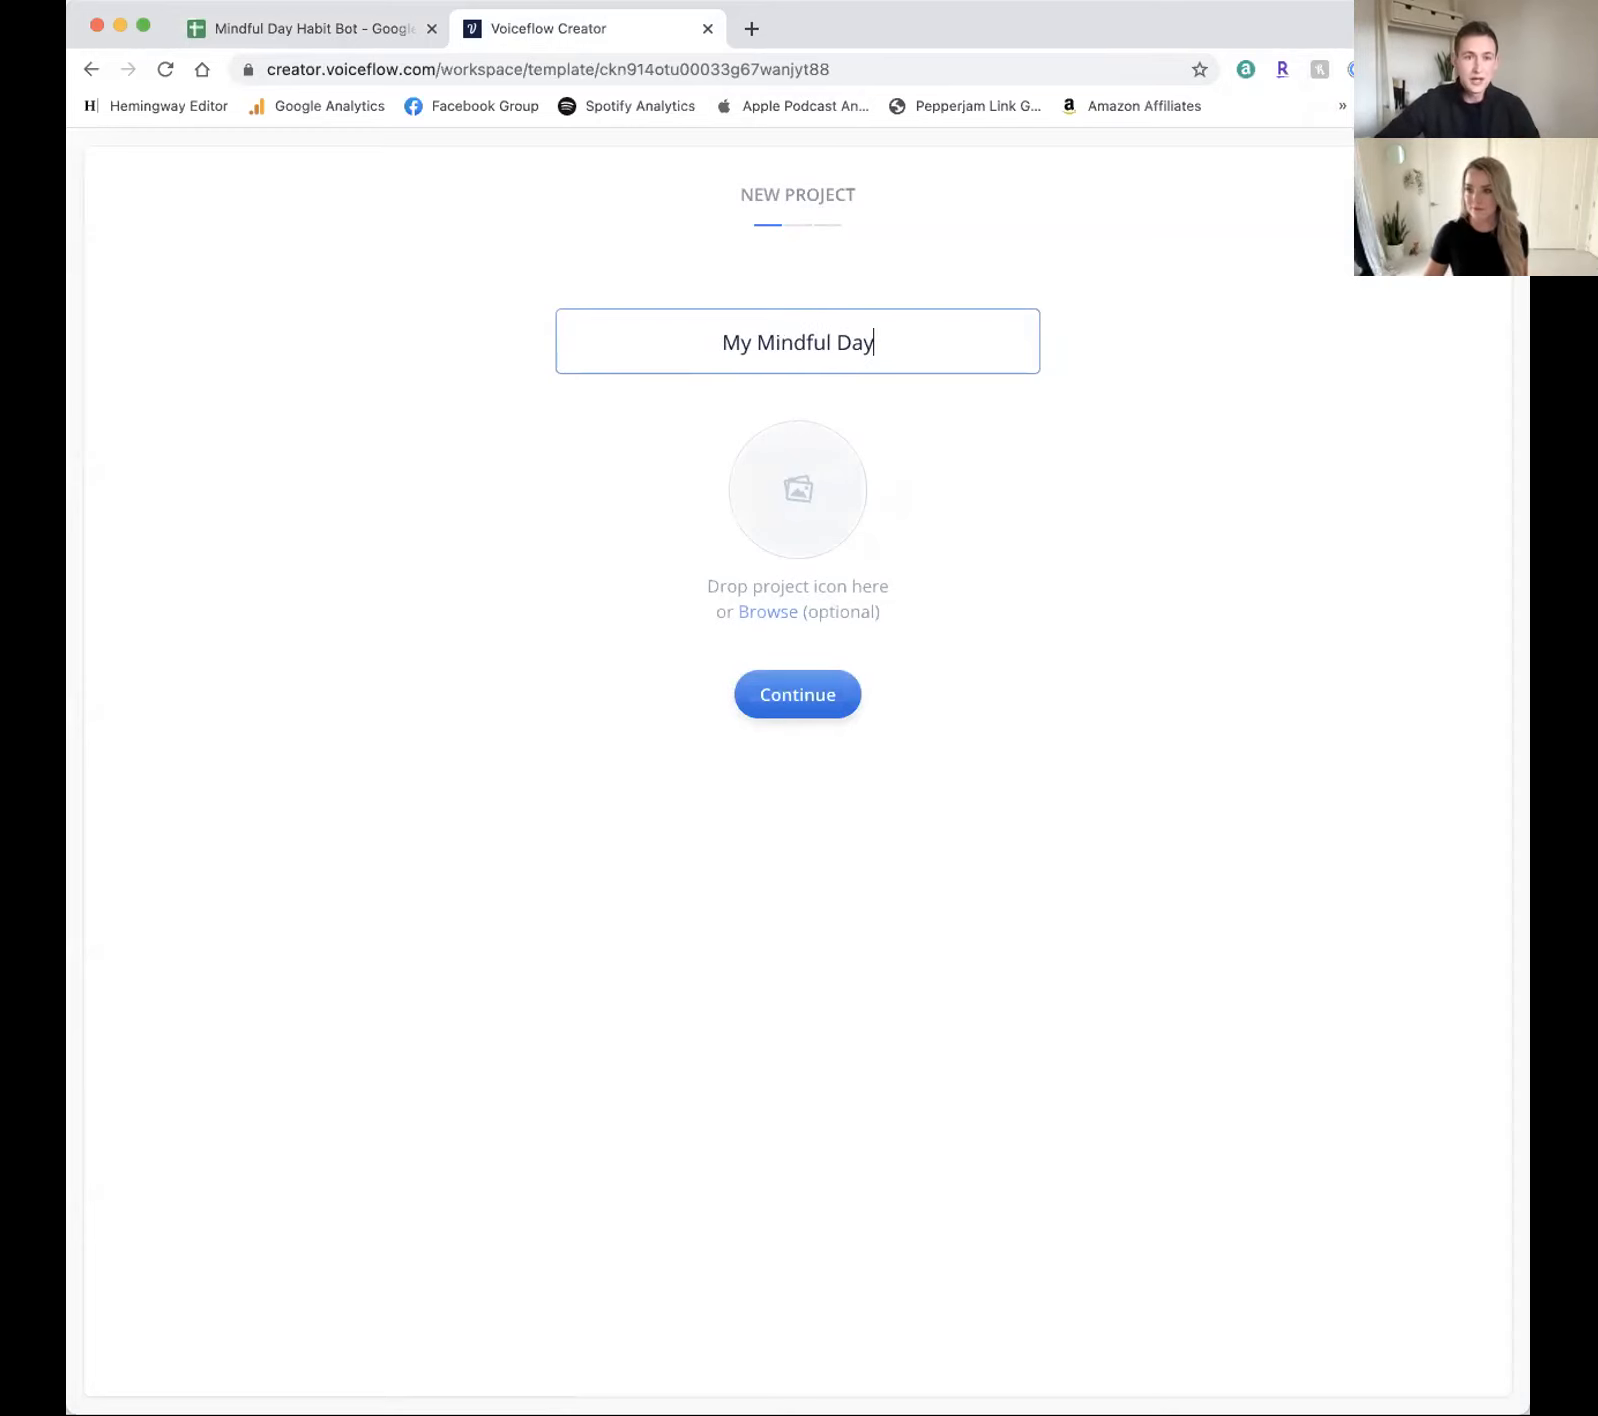
drag(943, 480, 790, 472)
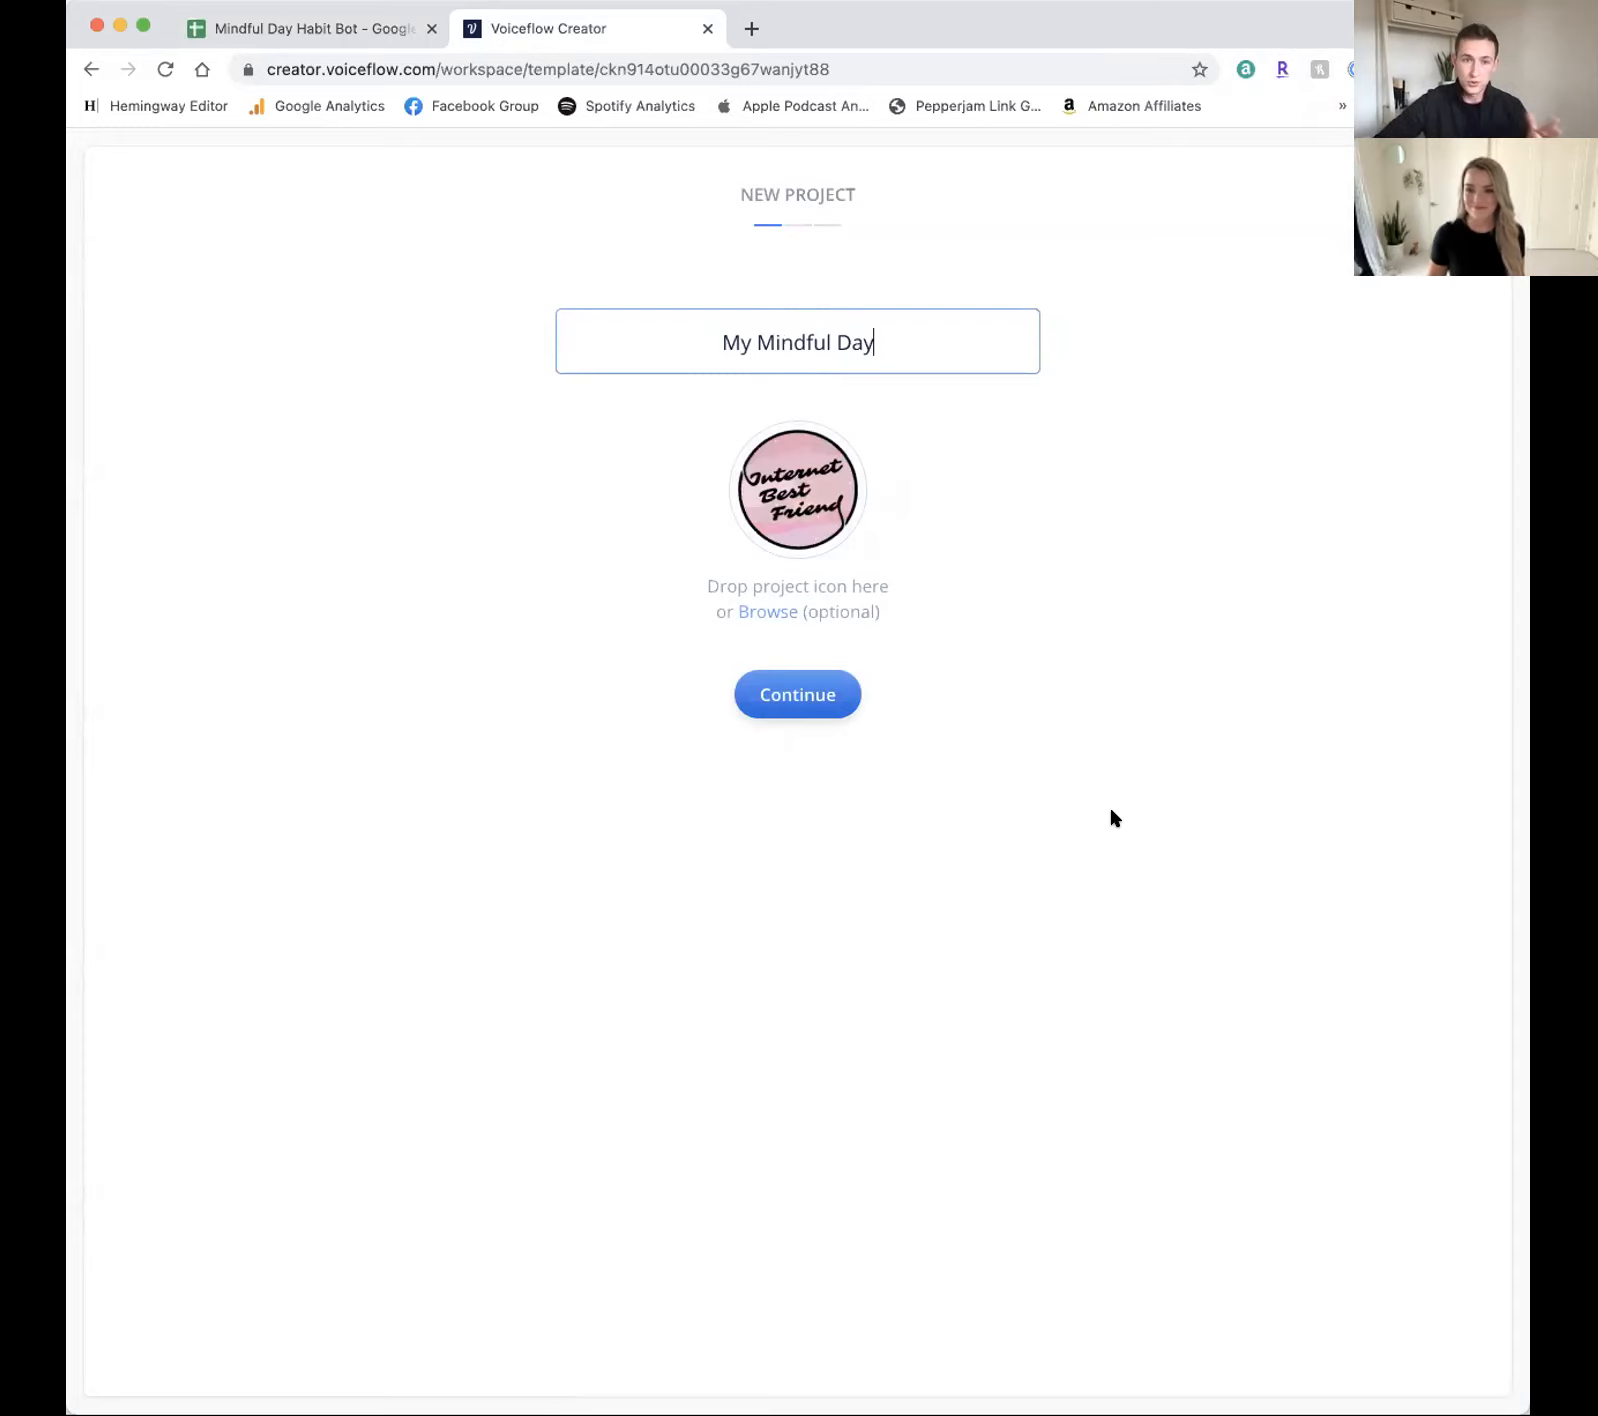
Step: Choose Amazon Alexa as the project channel and create the project with the invocation name My Mindful Day and locale English (US)
click(815, 705)
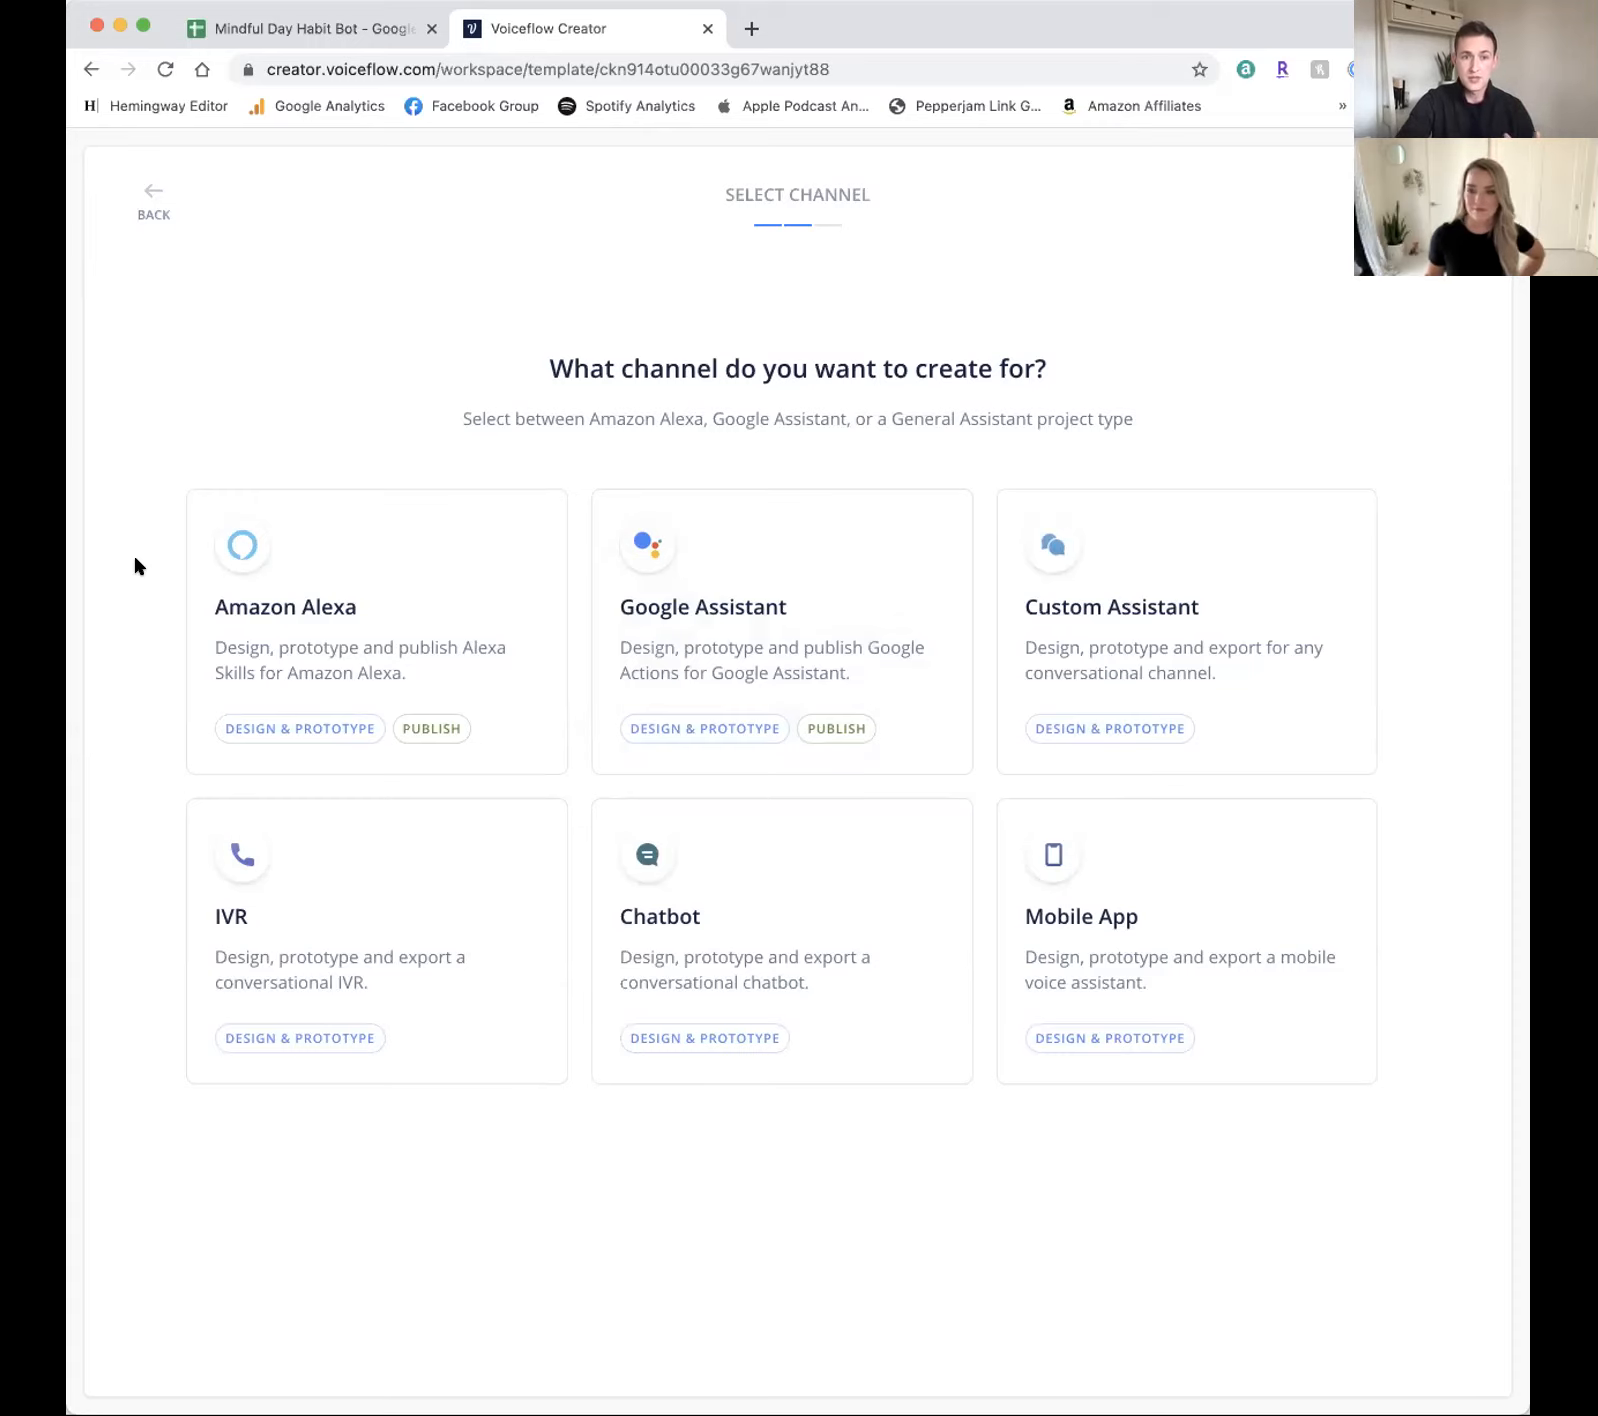
click(352, 625)
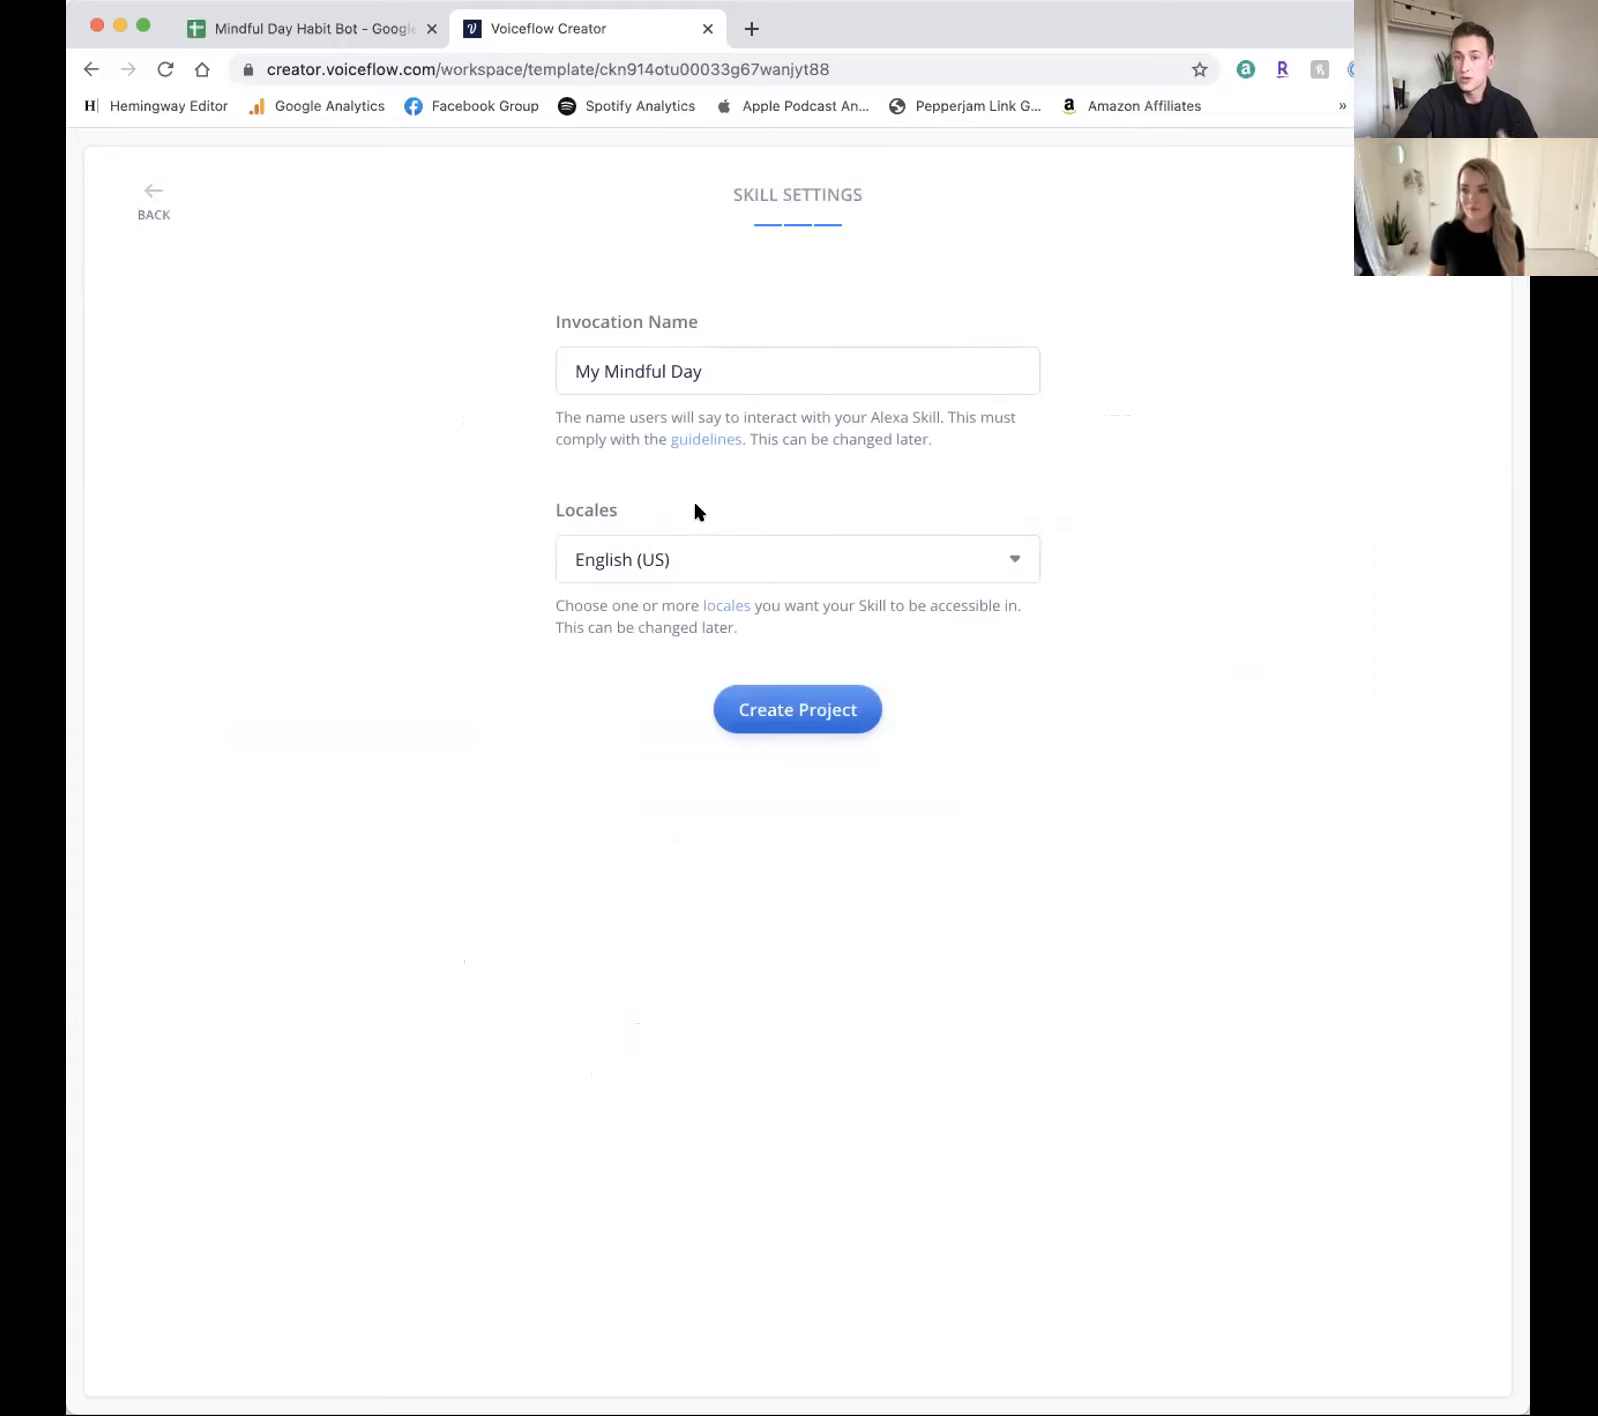
click(812, 714)
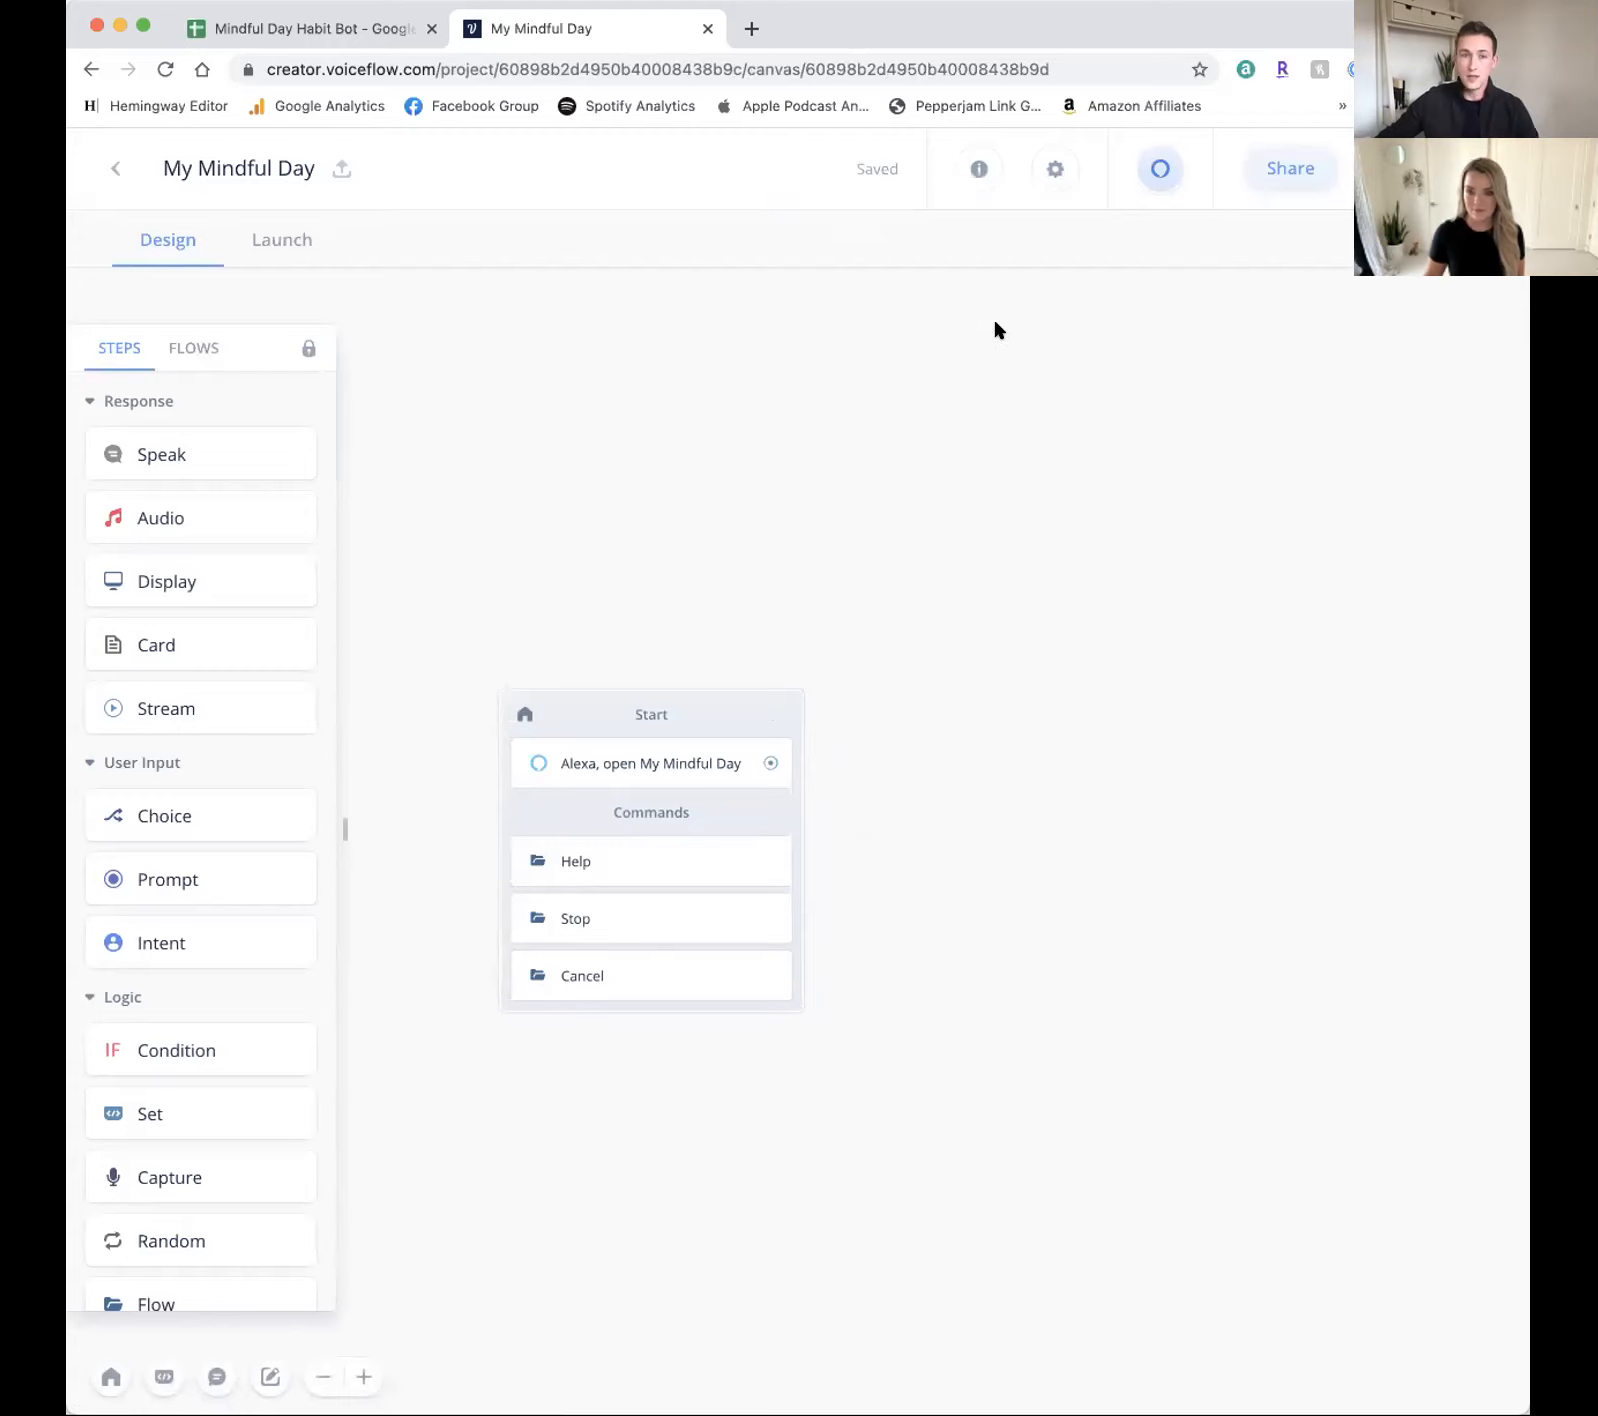
Step: Reposition the Start block and add a Speak step below it in a new block named "Welcome"
drag(638, 703, 519, 331)
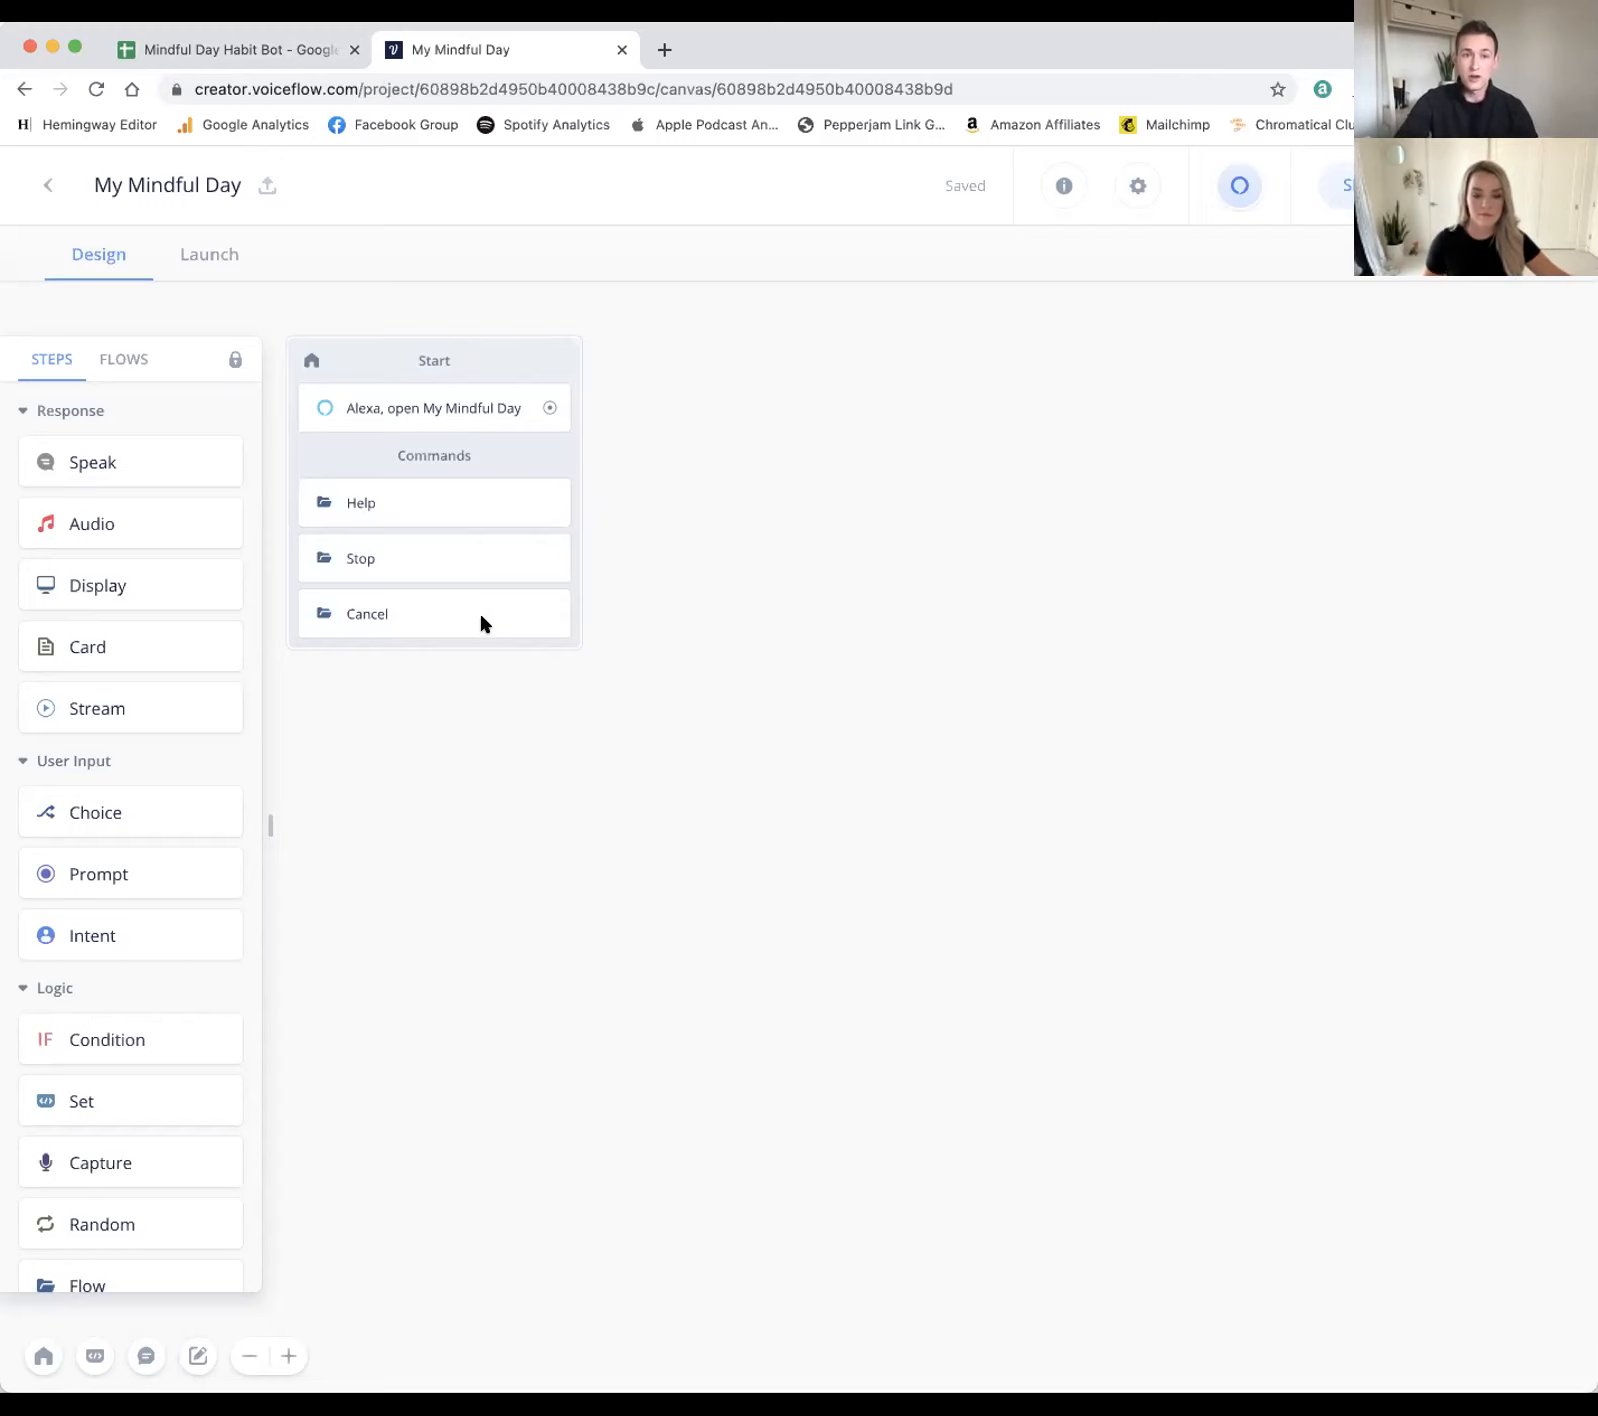
scroll(485, 624, left, 1)
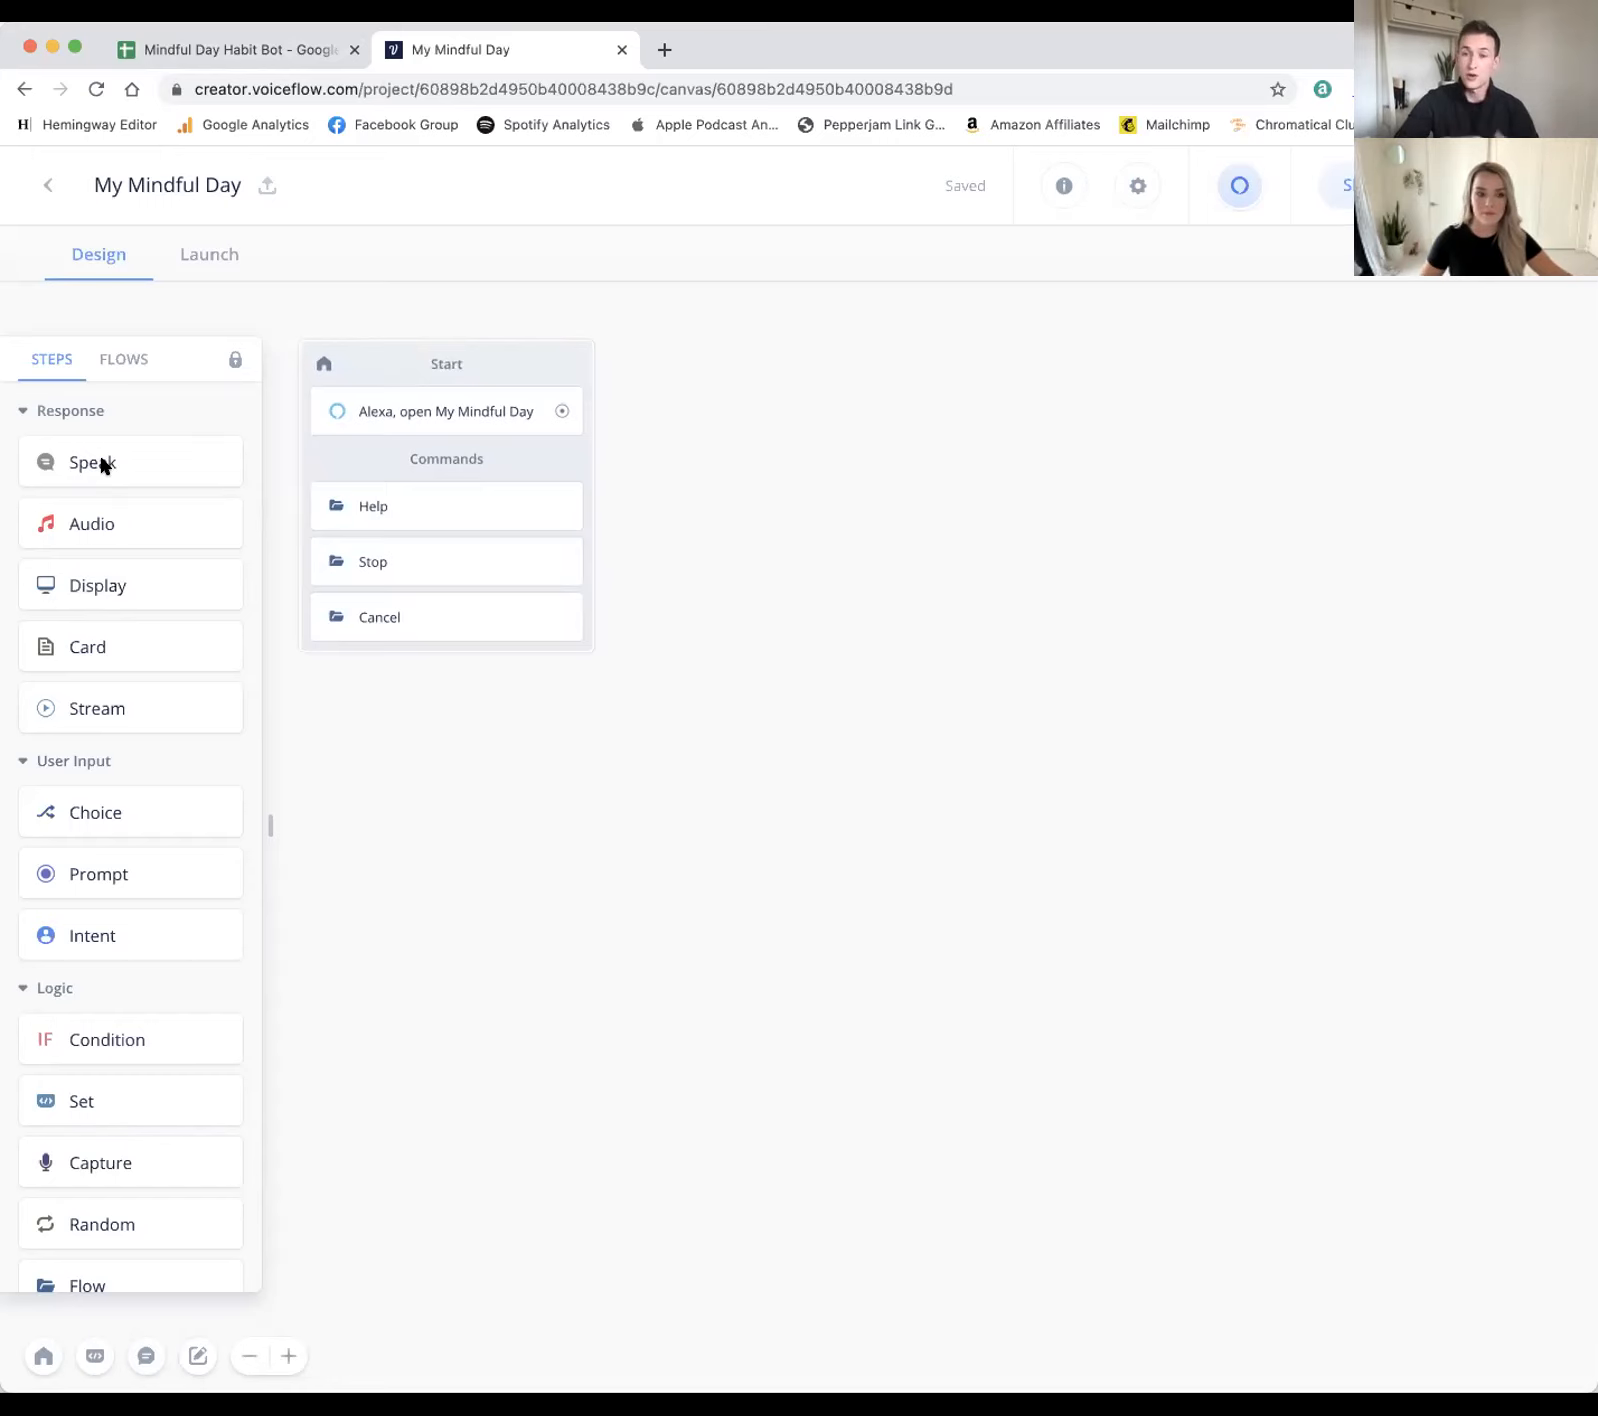
drag(90, 462, 453, 678)
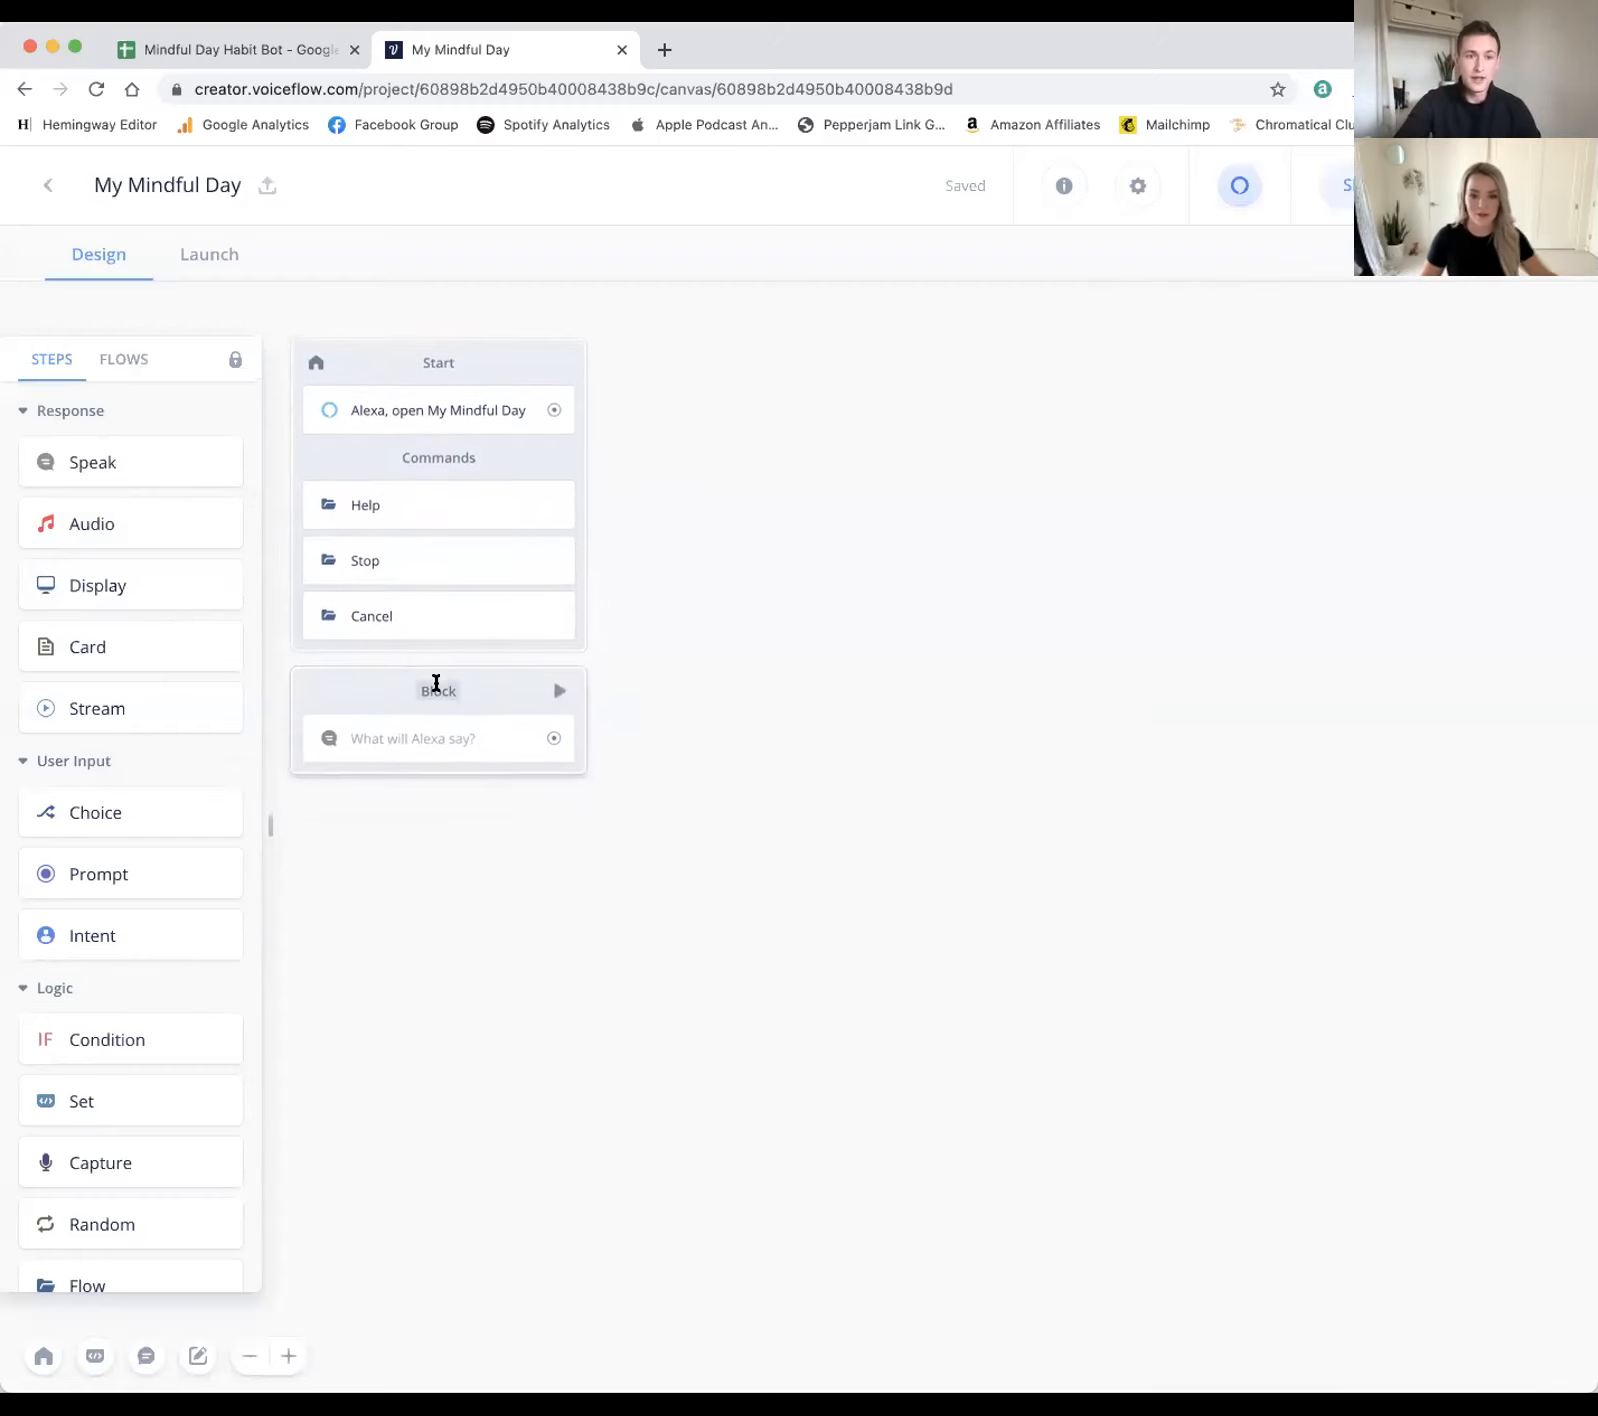
text(Welcome)
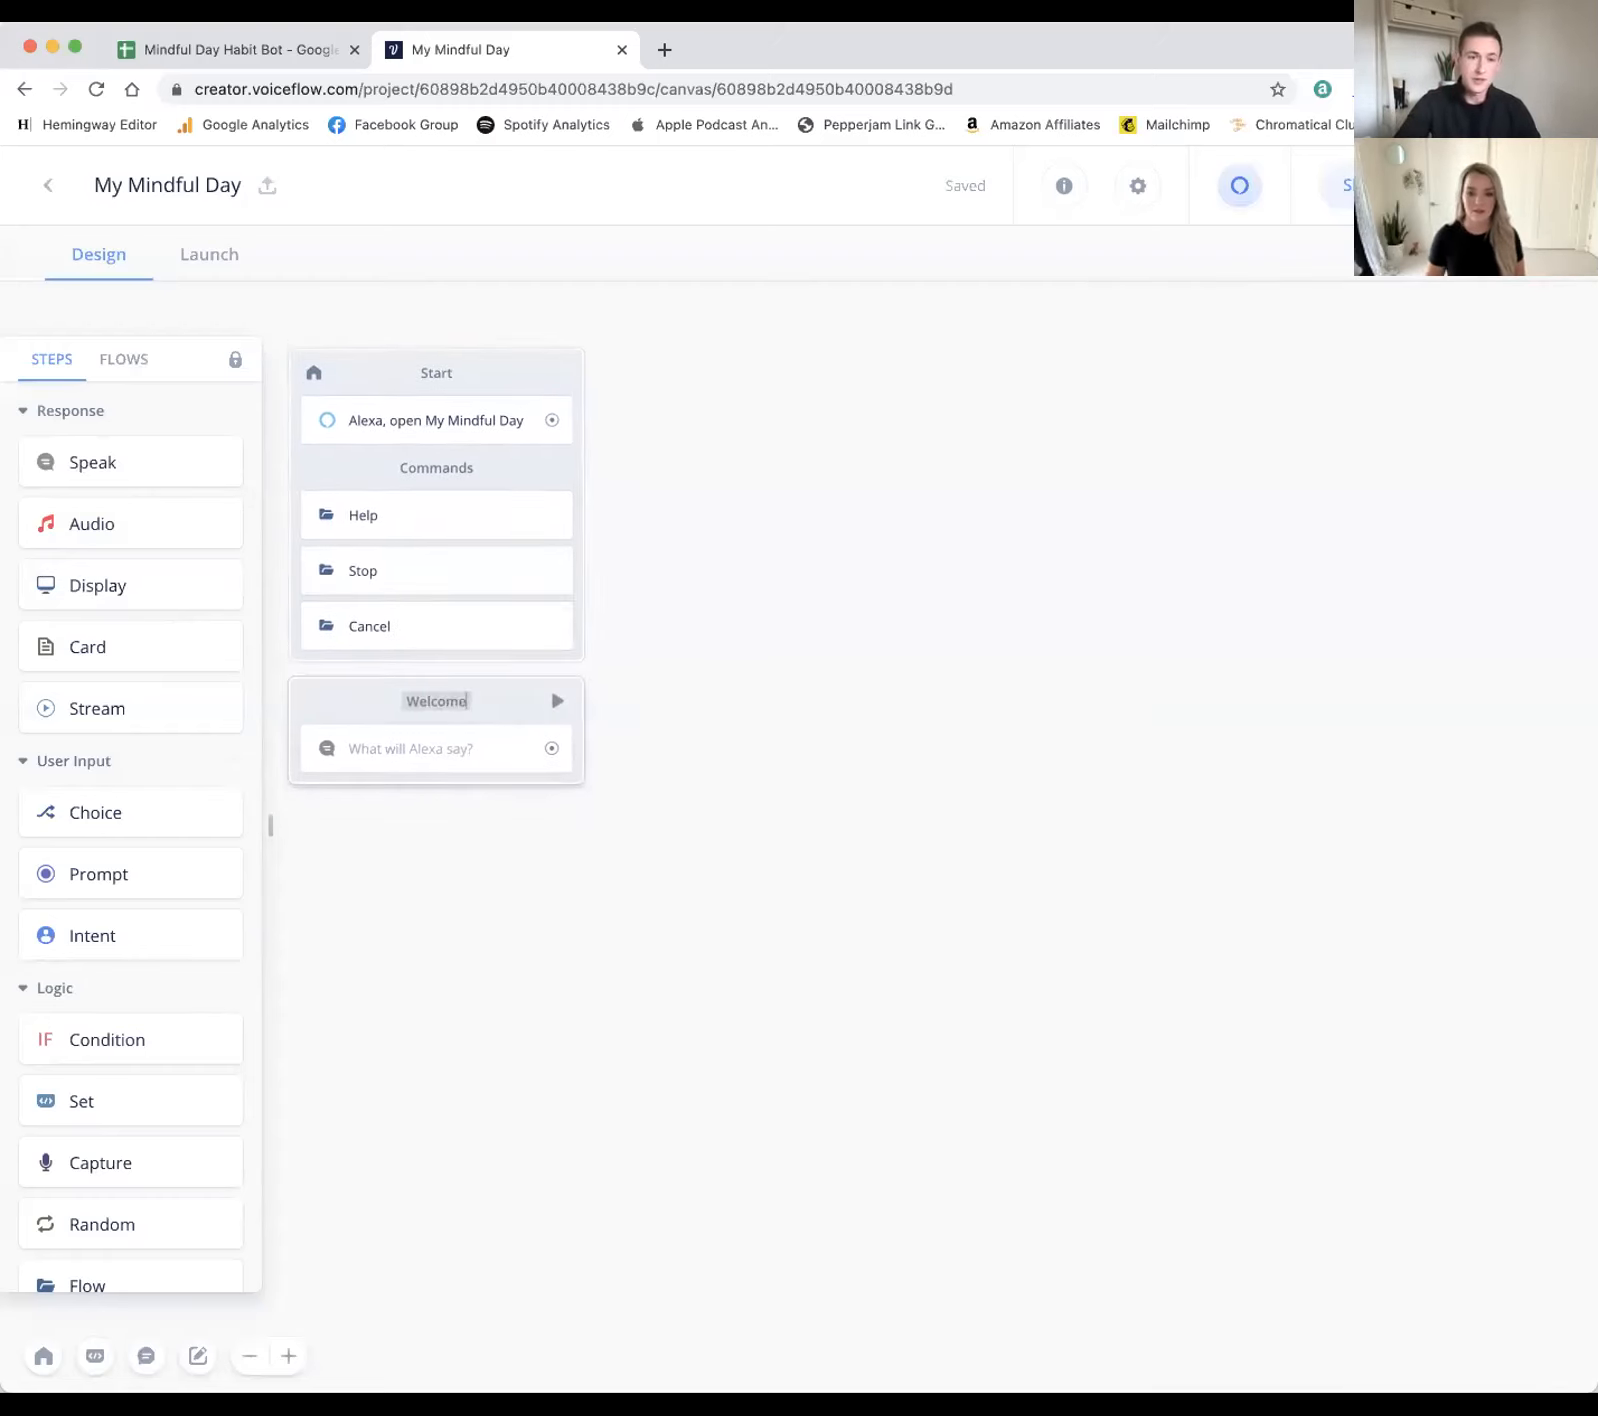
click(767, 742)
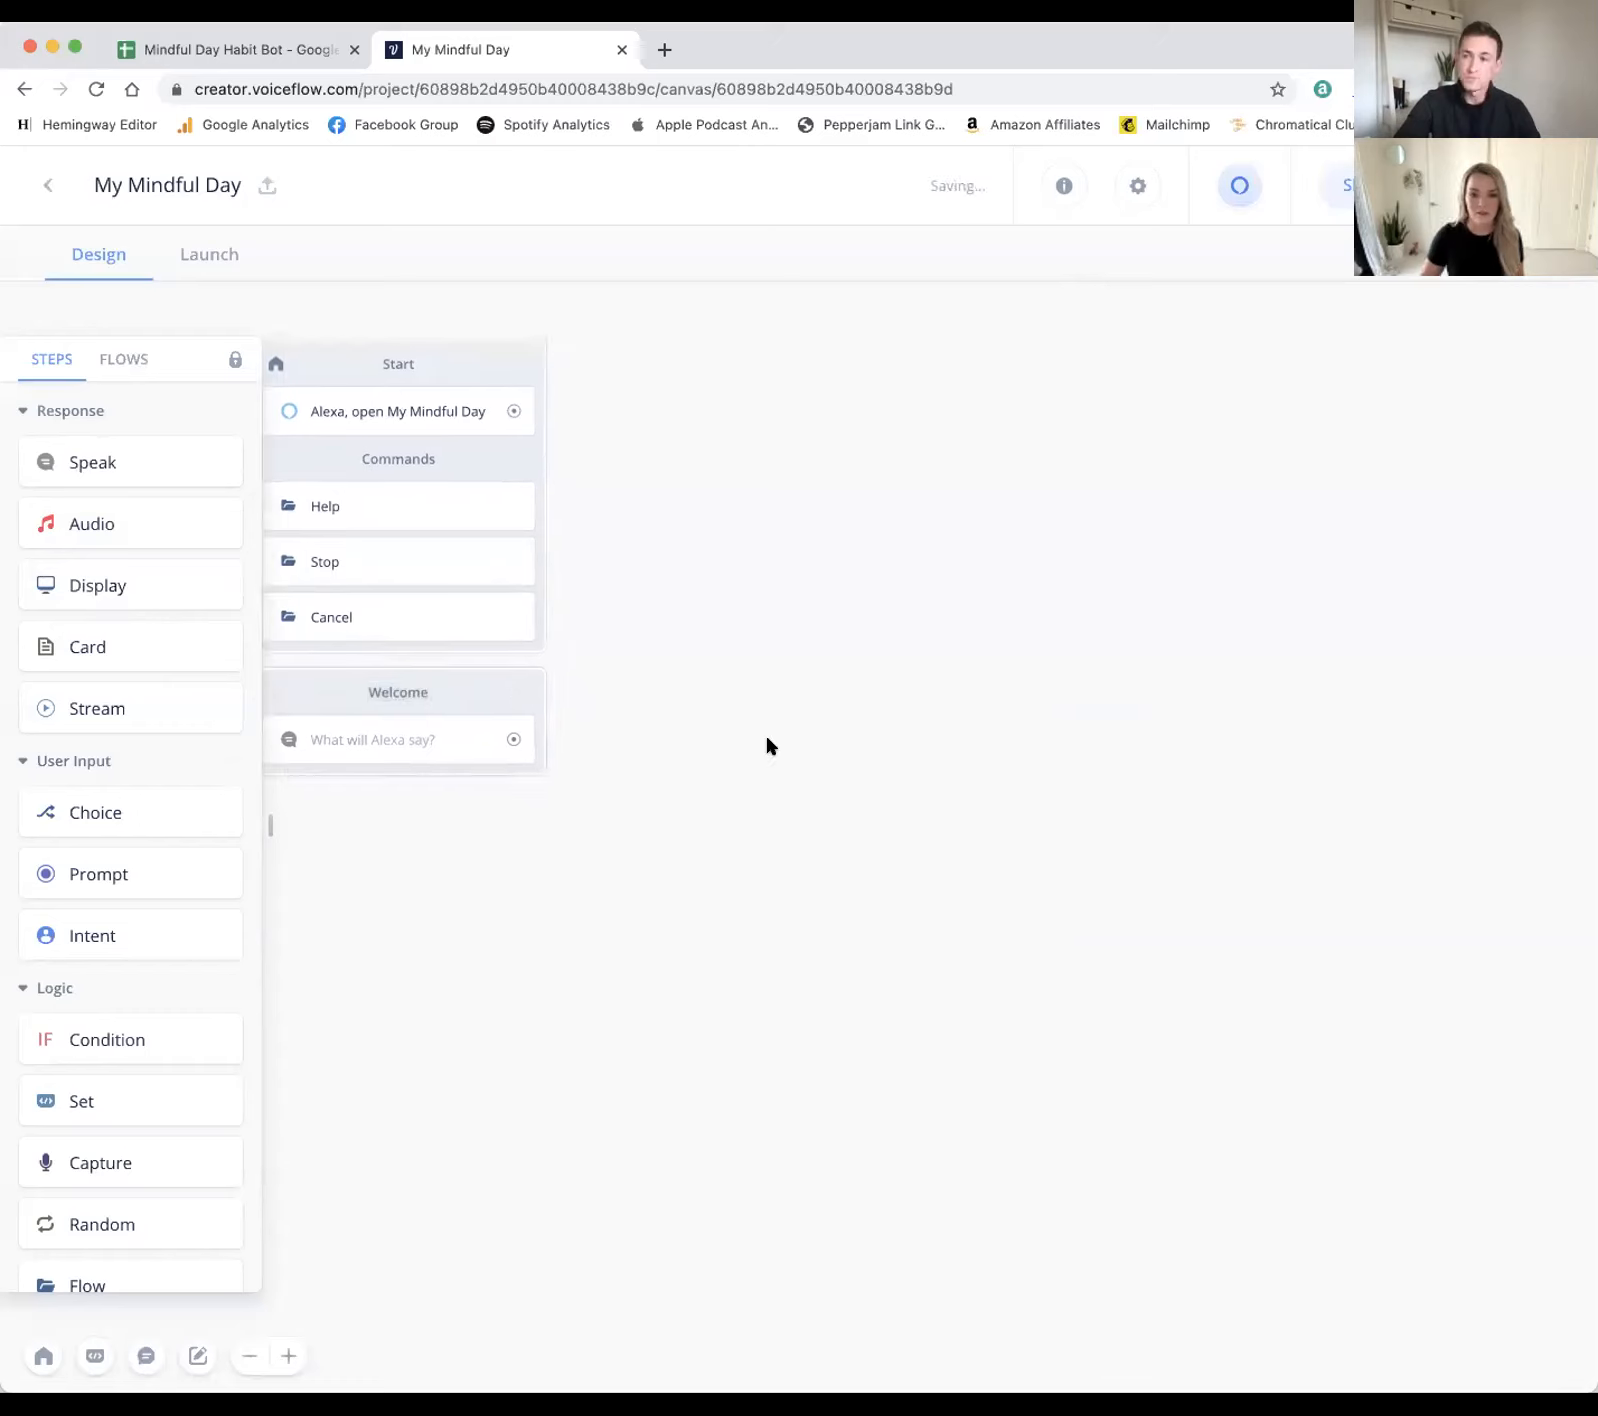
Step: Switch to the Google Sheets script and copy the "Hello and welcome to My Mindful Day" text from cell B5 of the Hello sheet
click(190, 45)
click(462, 1368)
click(336, 522)
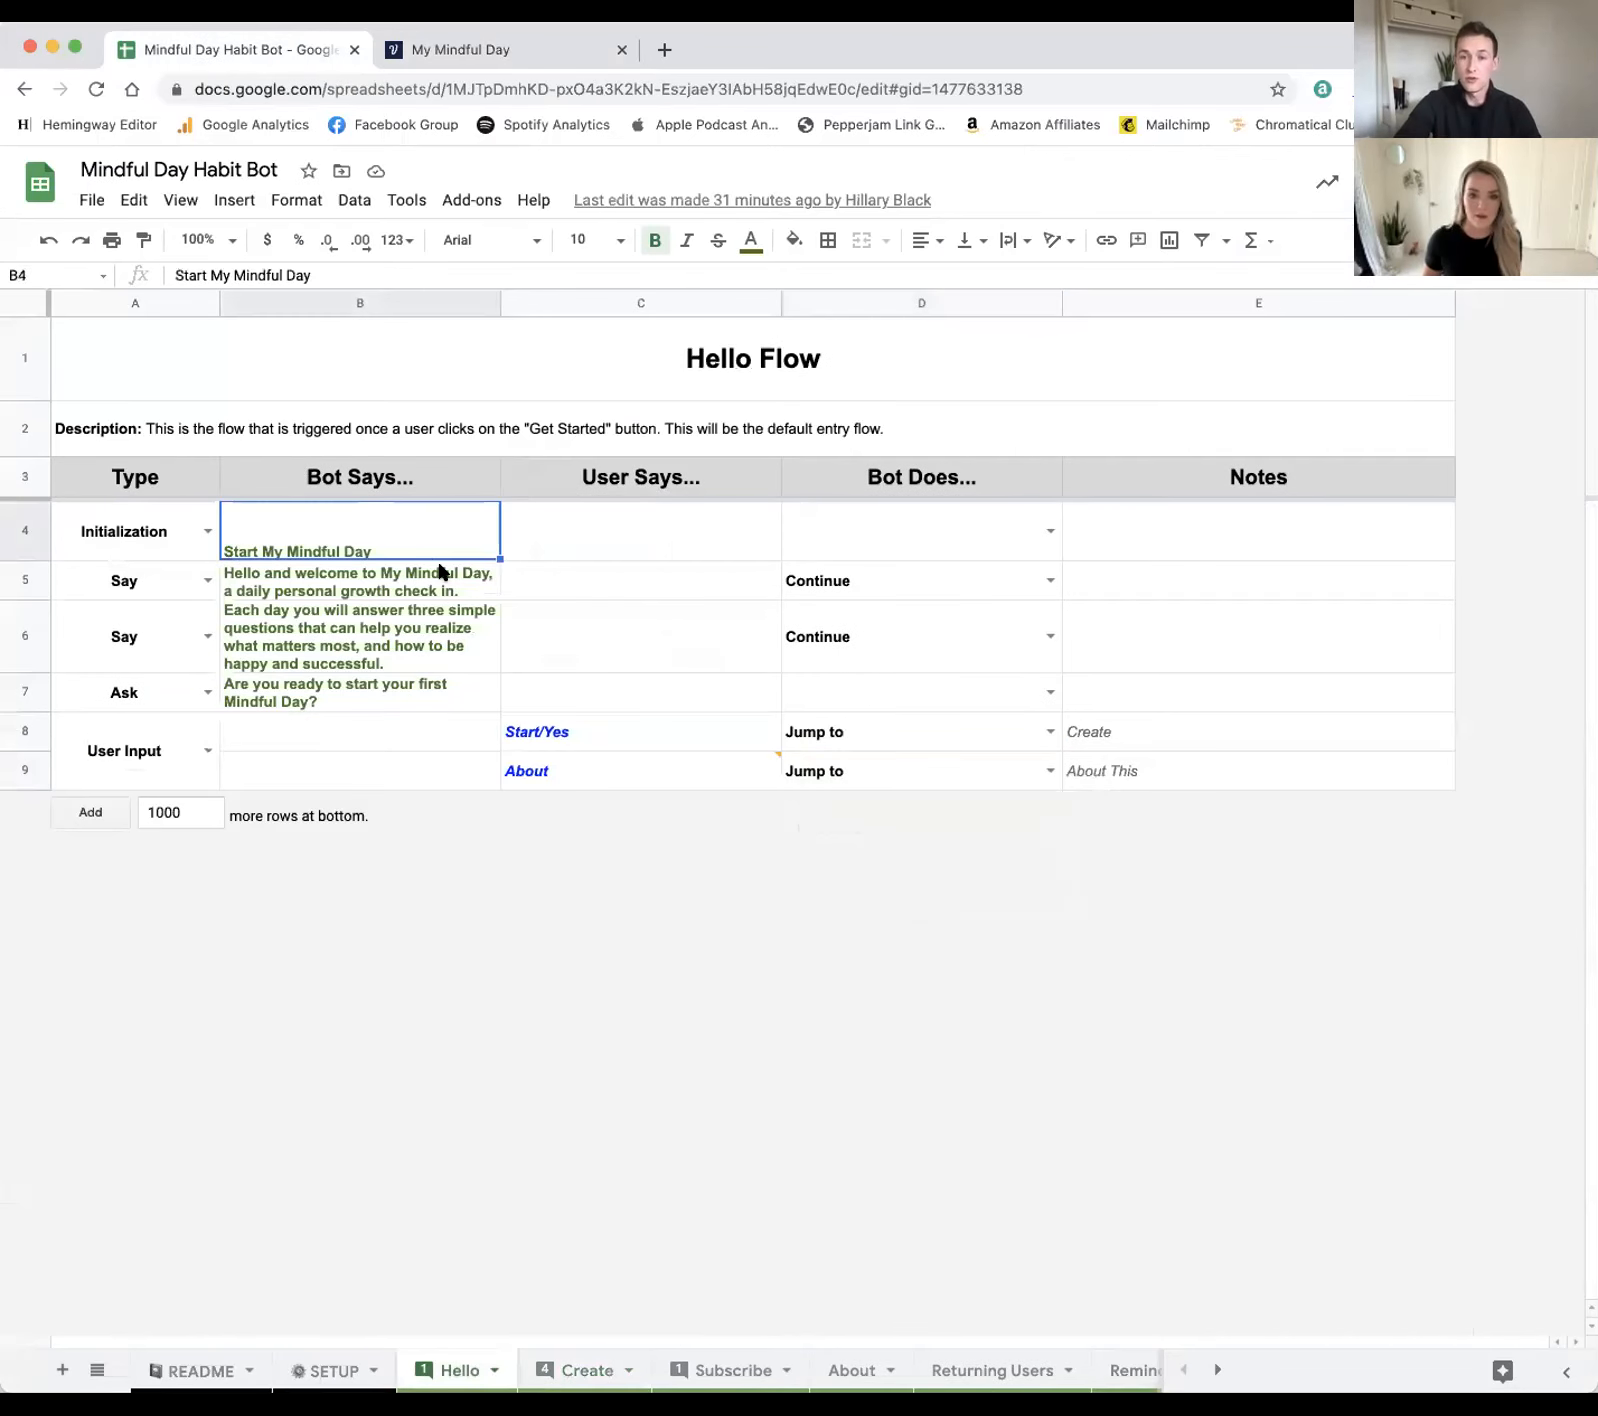
click(390, 578)
double_click(388, 576)
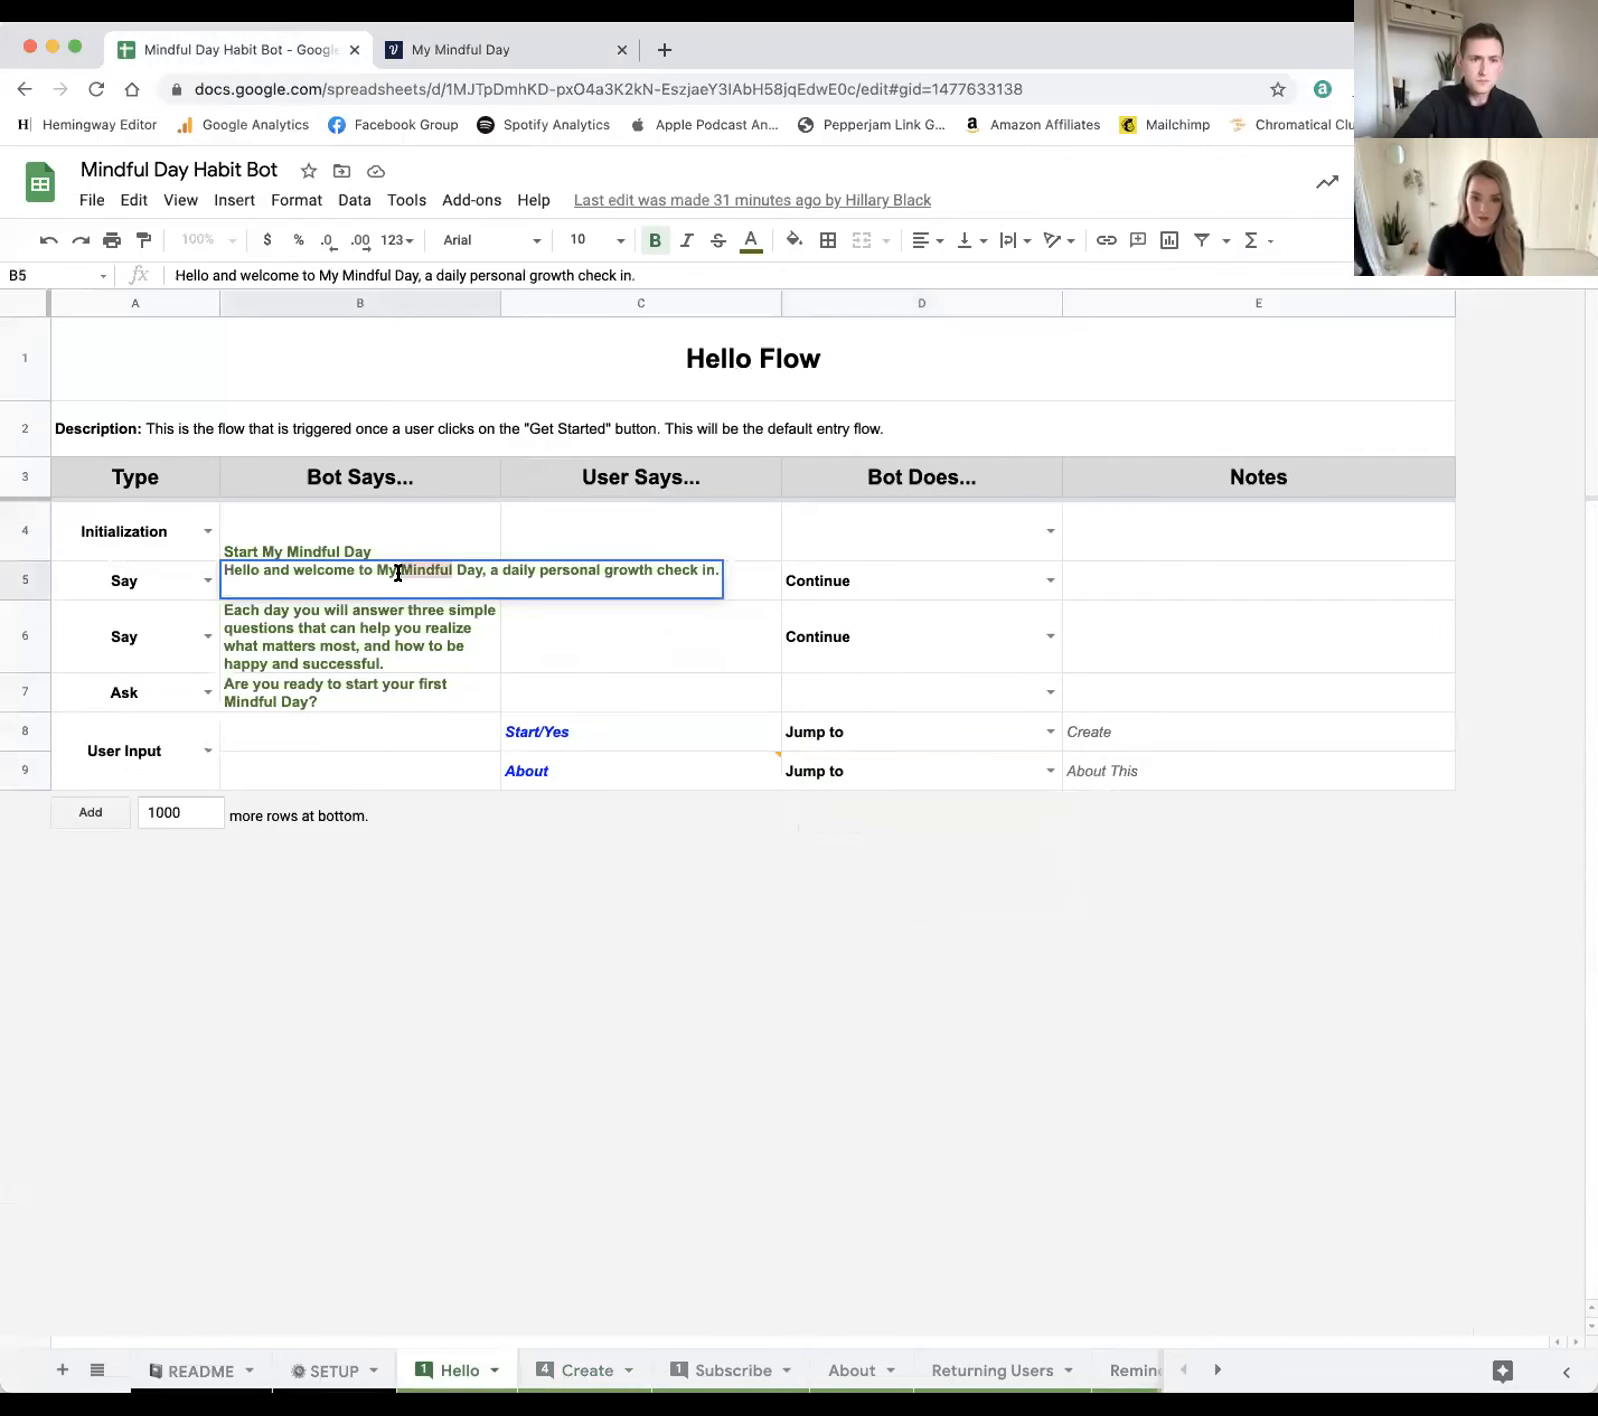
triple_click(398, 572)
key(super+c)
click(368, 689)
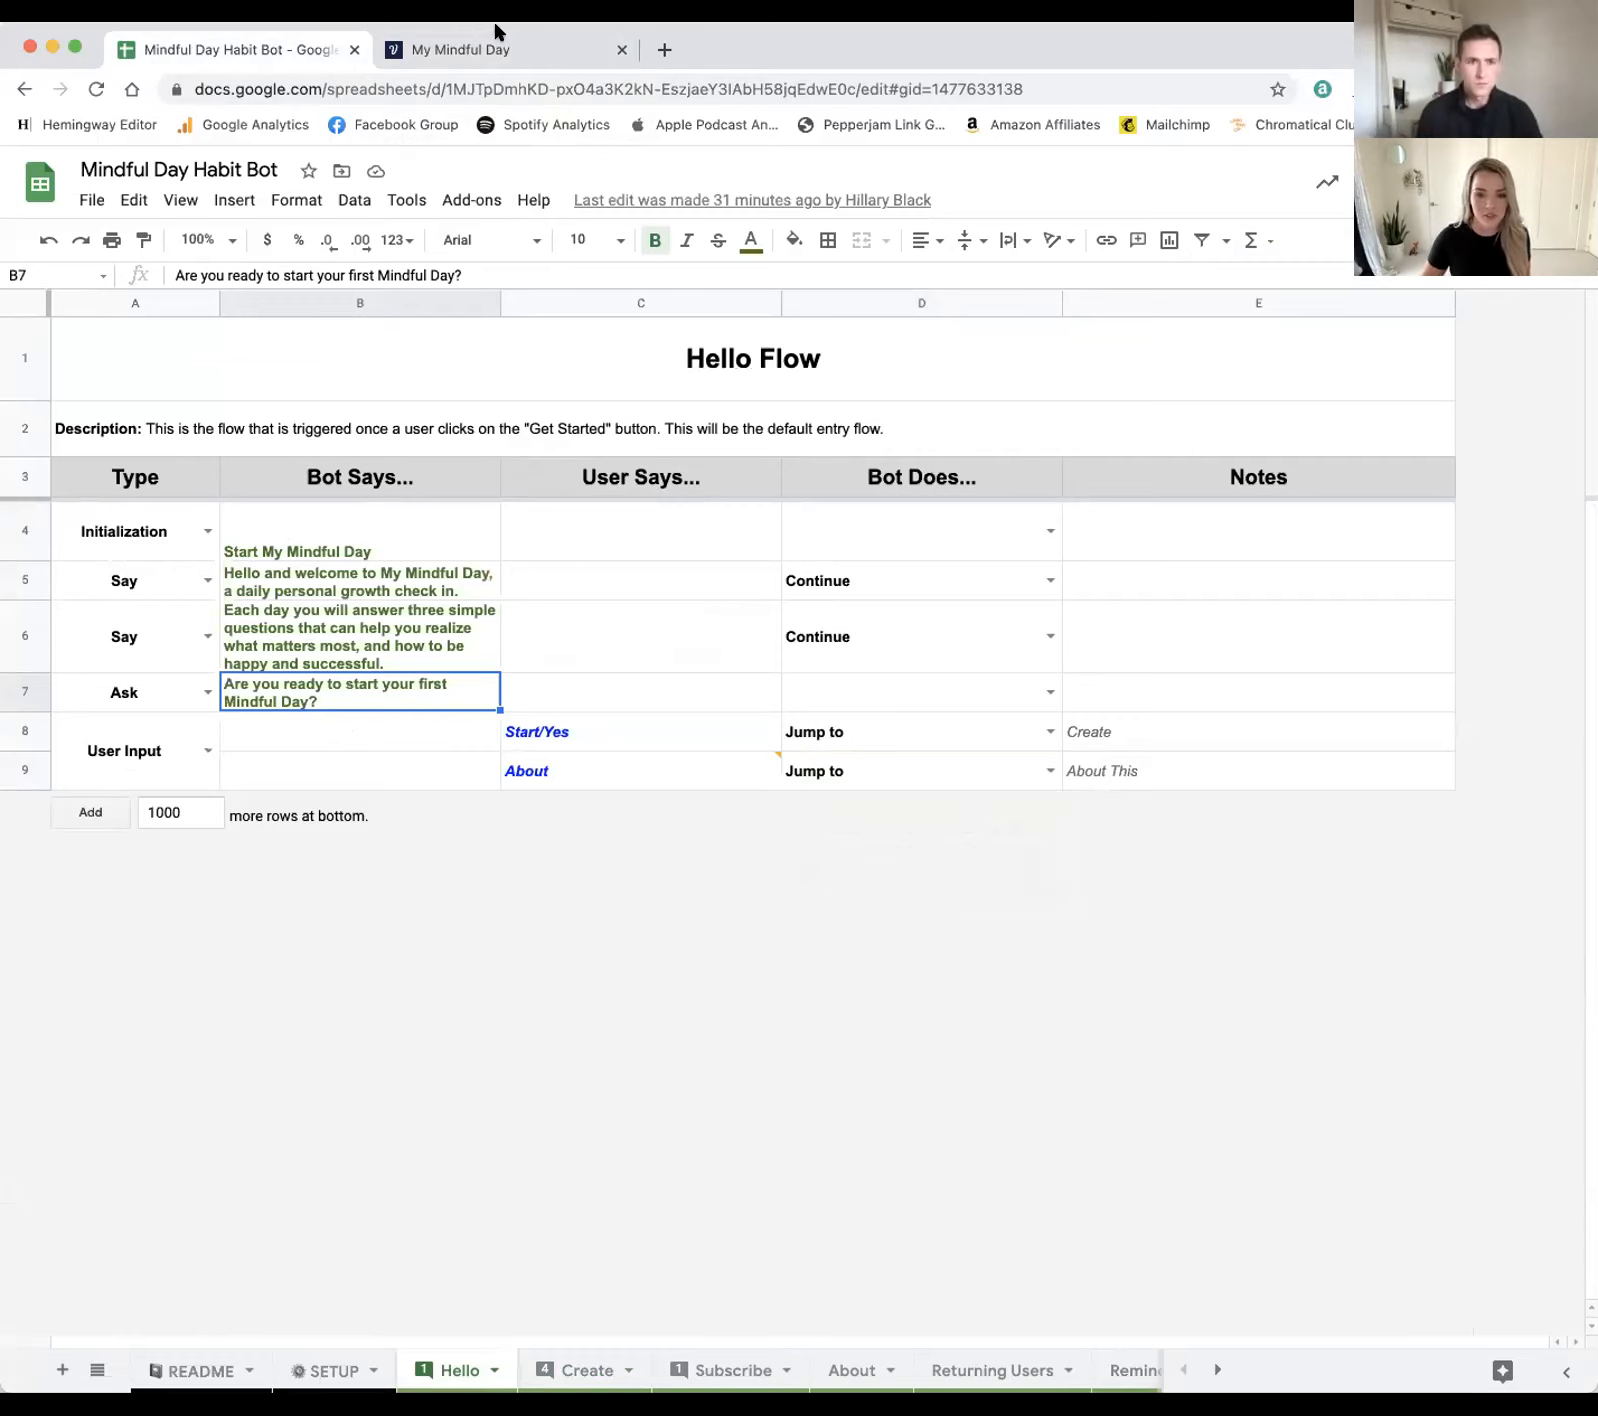
Step: Switch to Voiceflow and set the Welcome block's Speak text to "Hello and welcome to My Mindful Day, a daily personal growth check in."
click(462, 47)
click(540, 743)
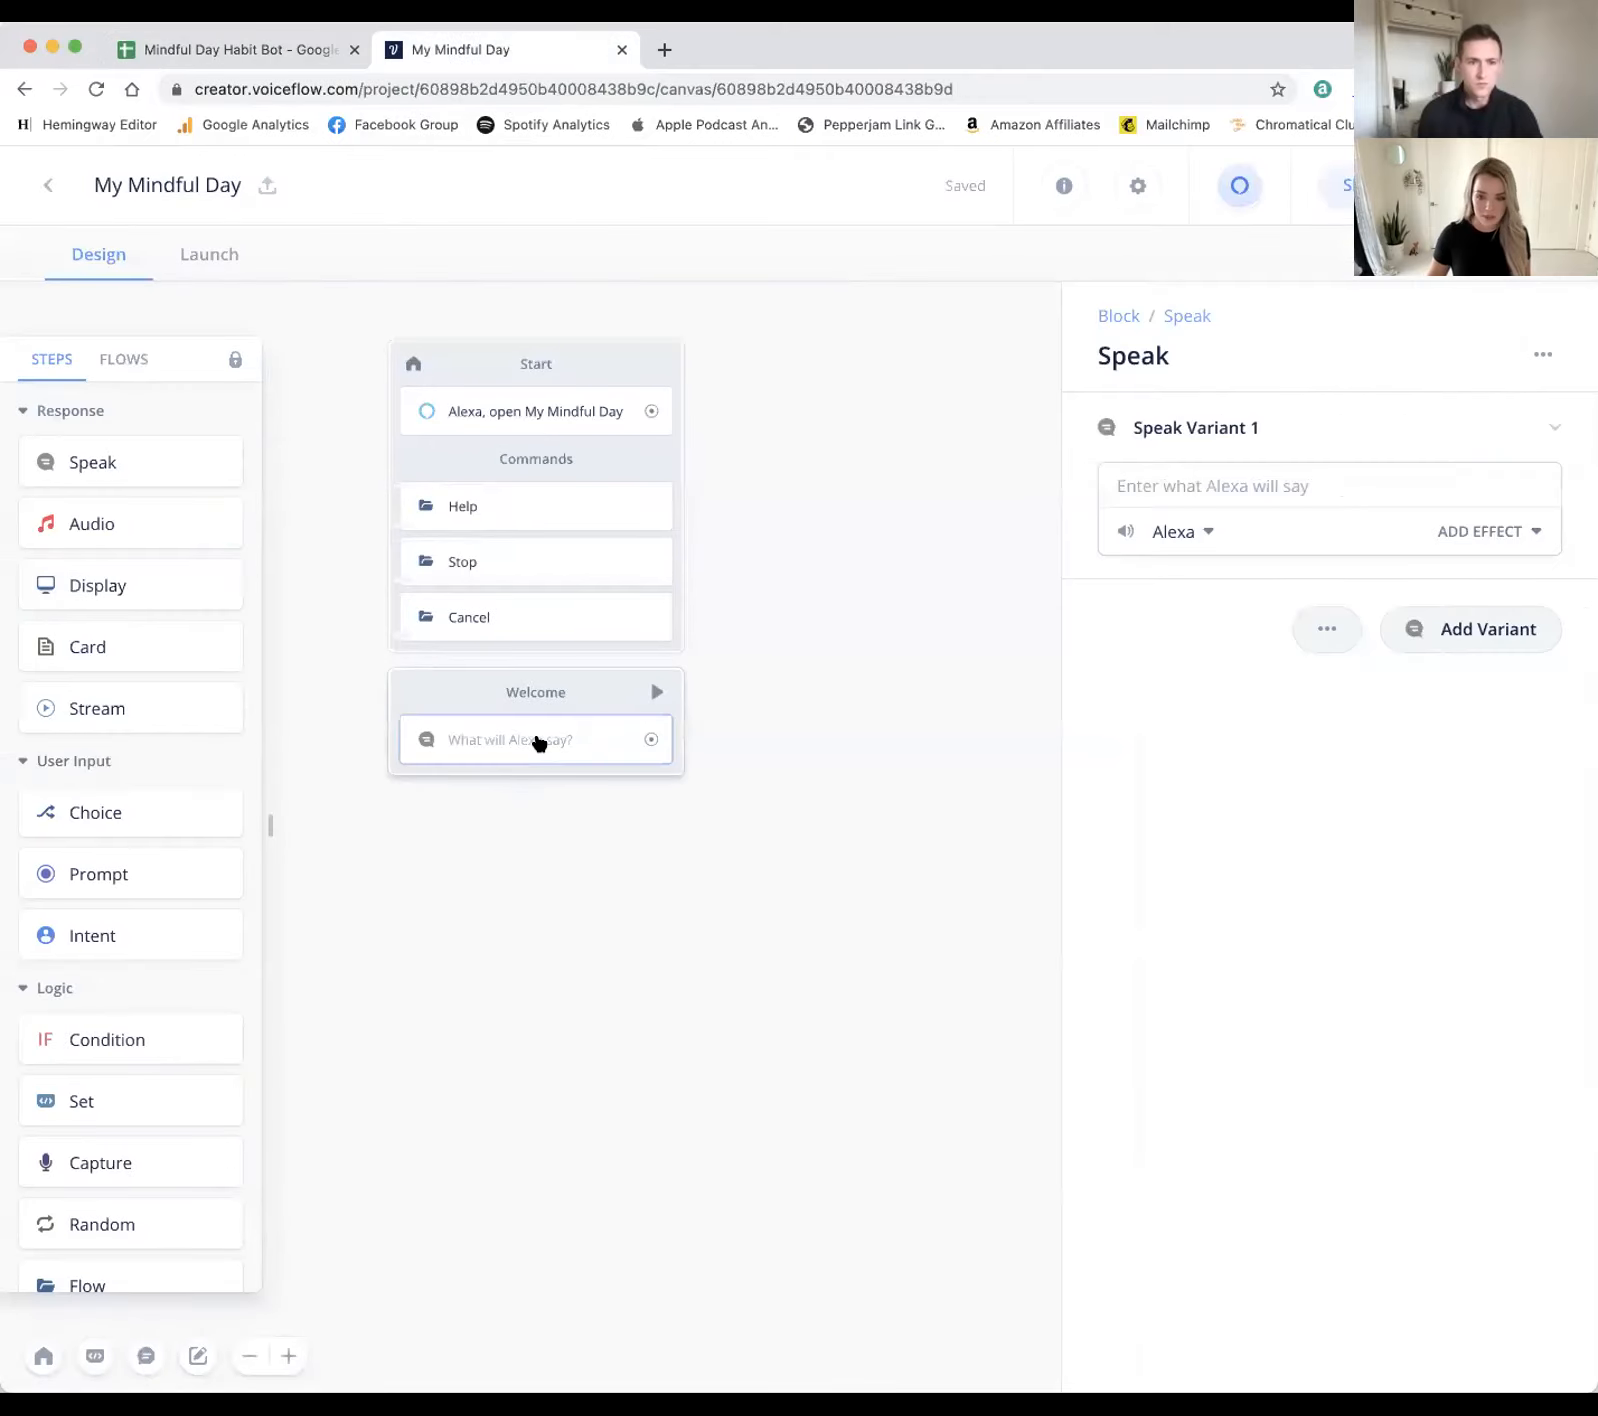
click(1238, 465)
key(super+v)
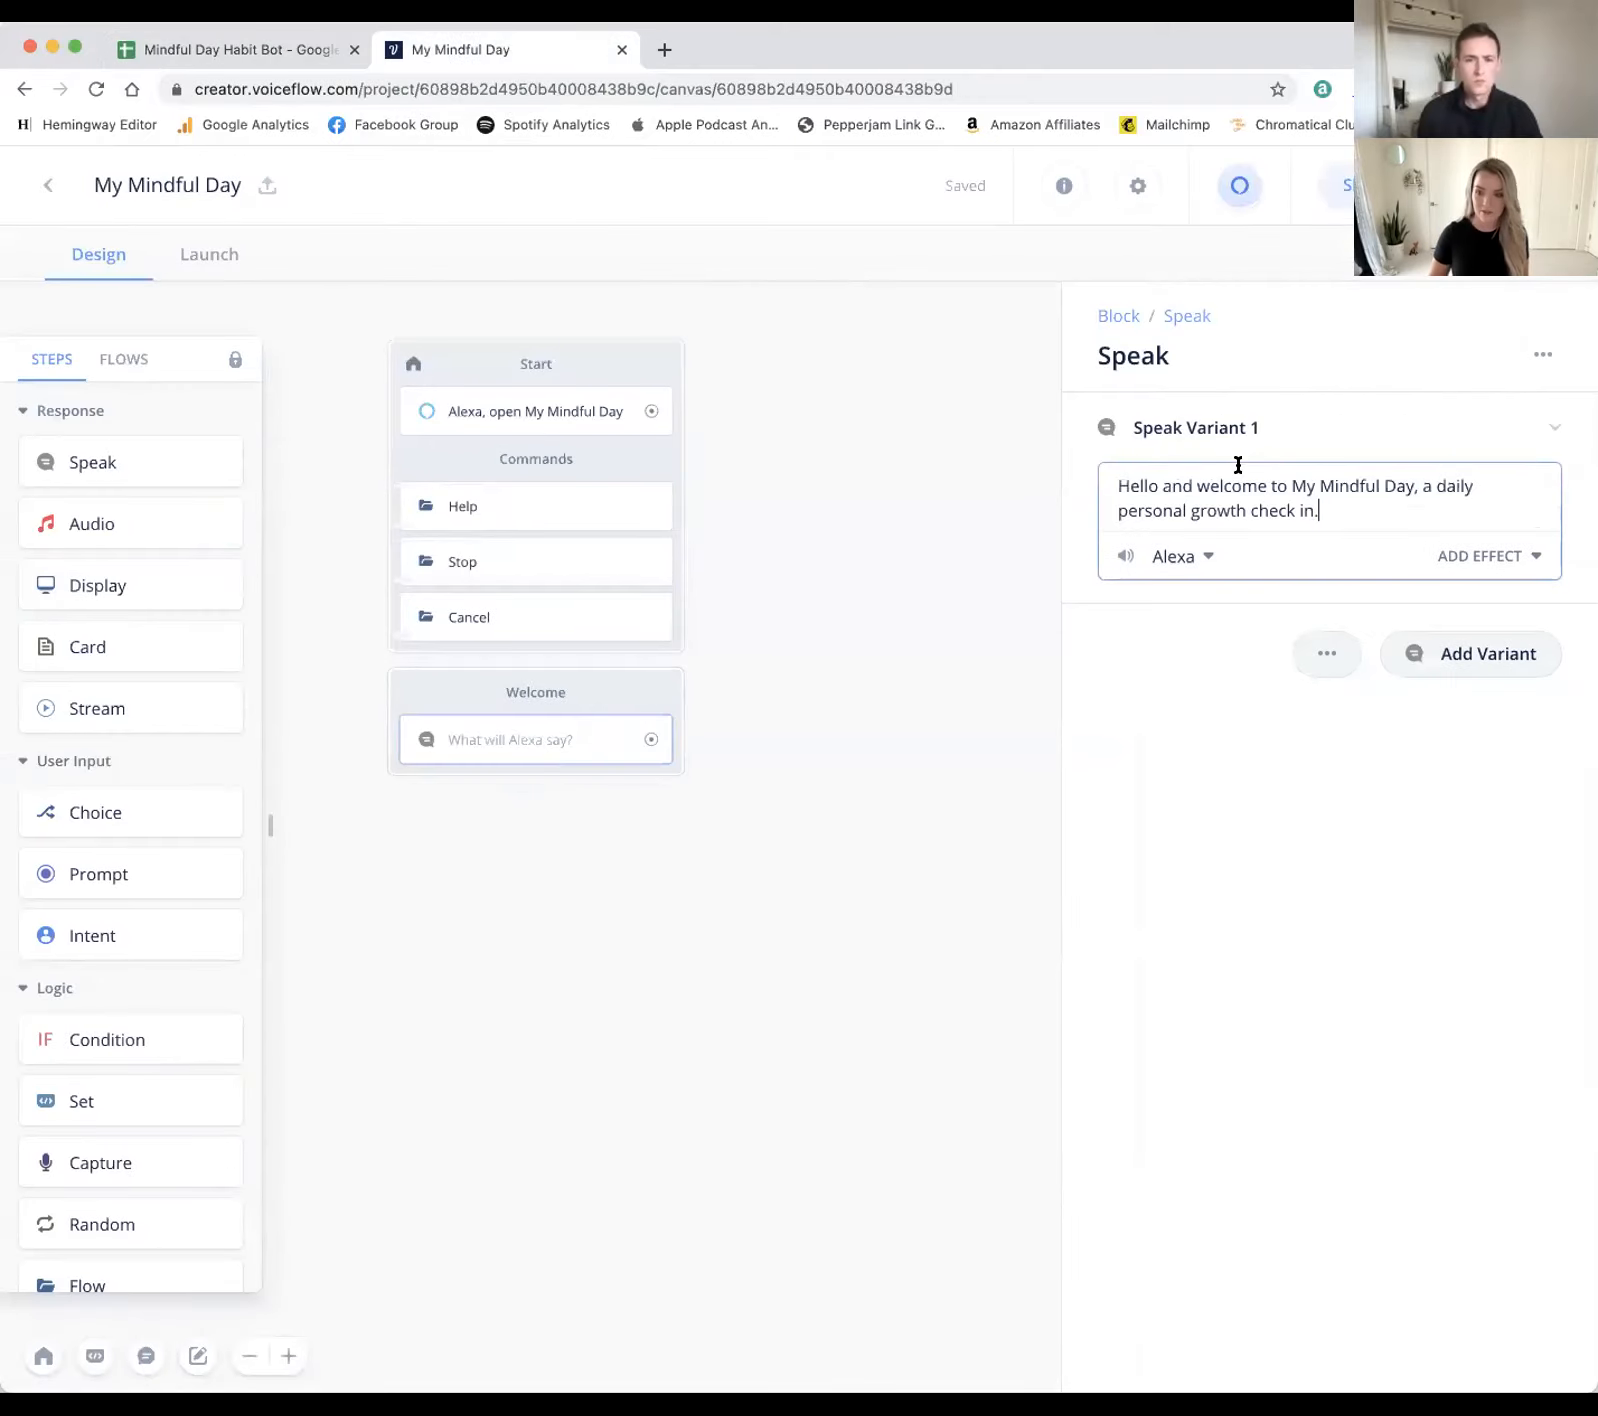
click(897, 654)
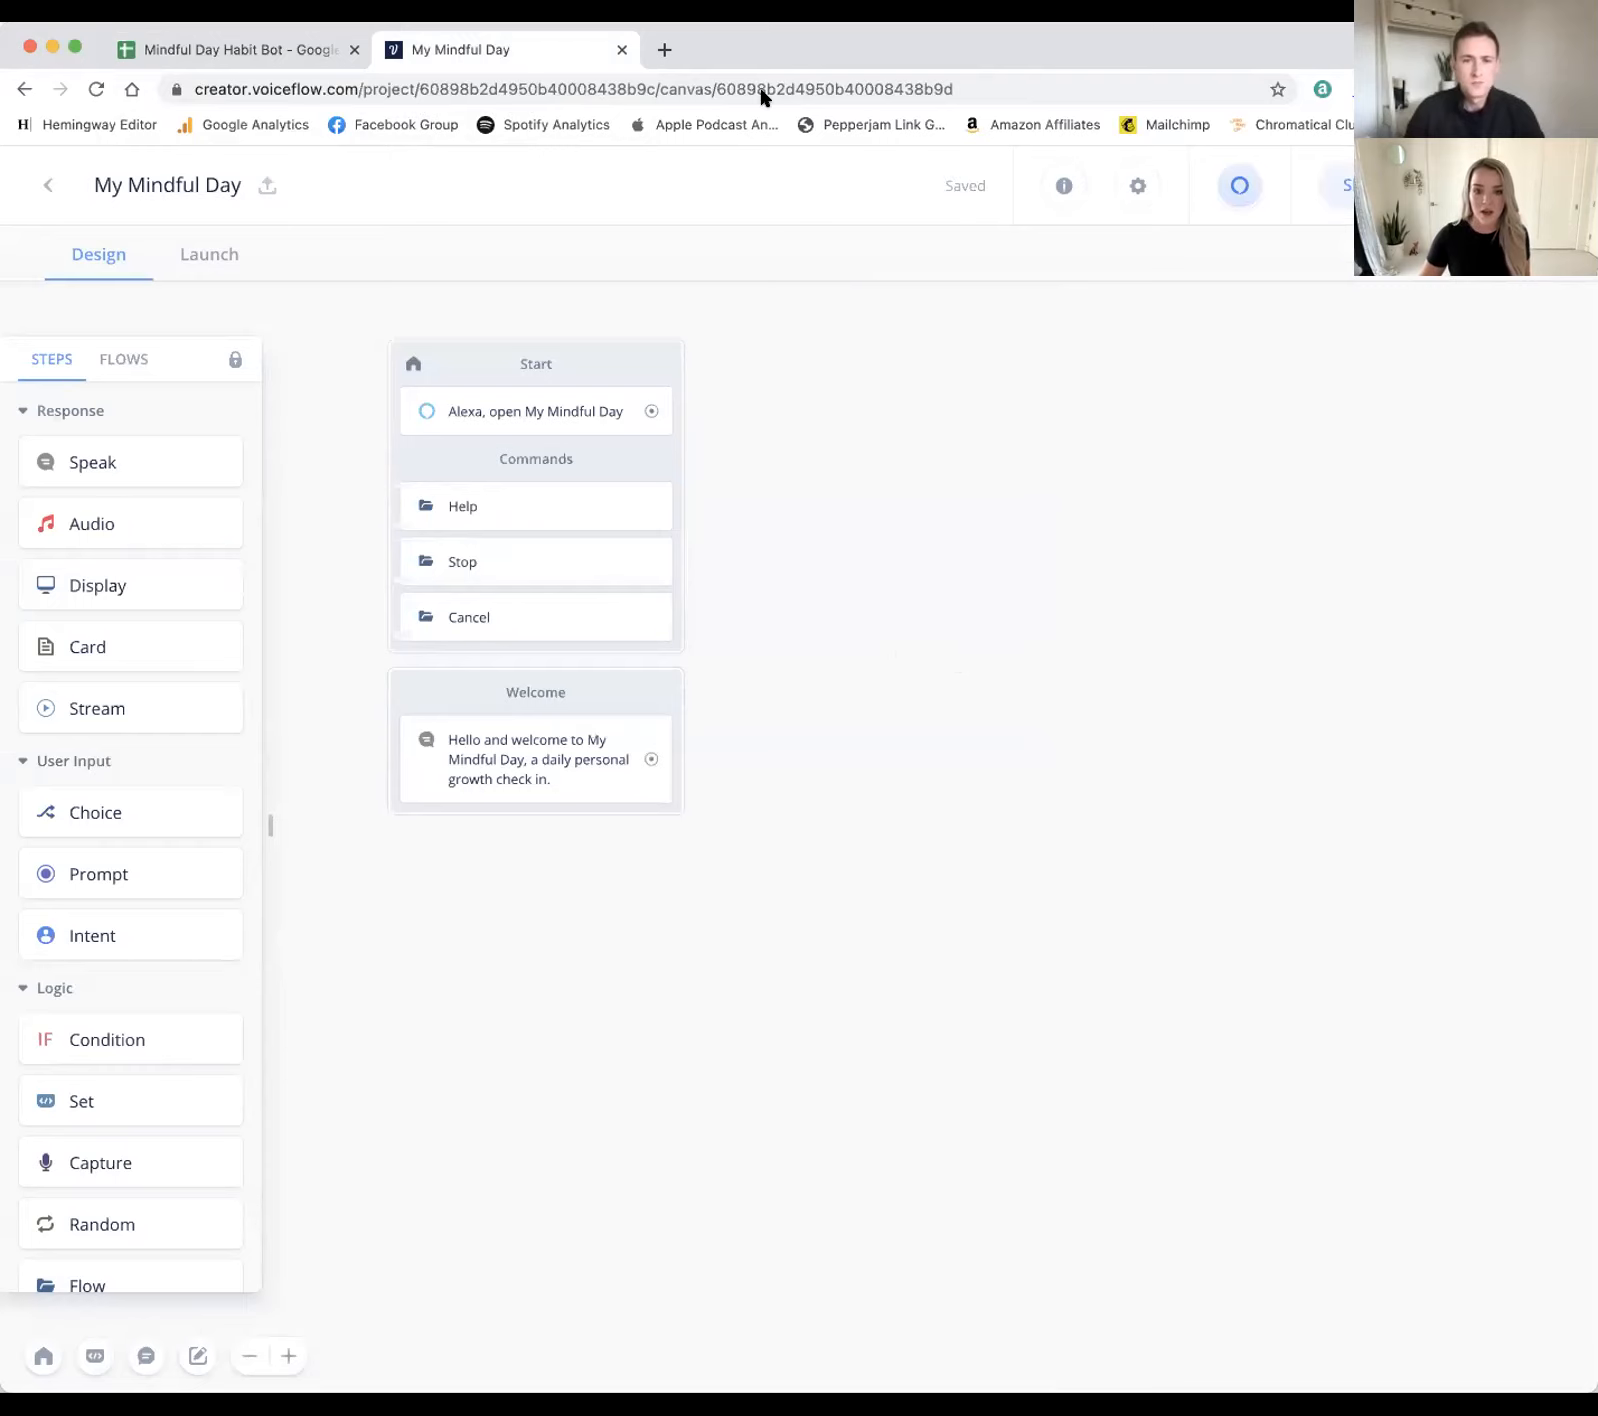
Step: Copy the "Each day you will answer three simple questions" text from the Hello sheet into a second Speak step in the Welcome block
click(292, 48)
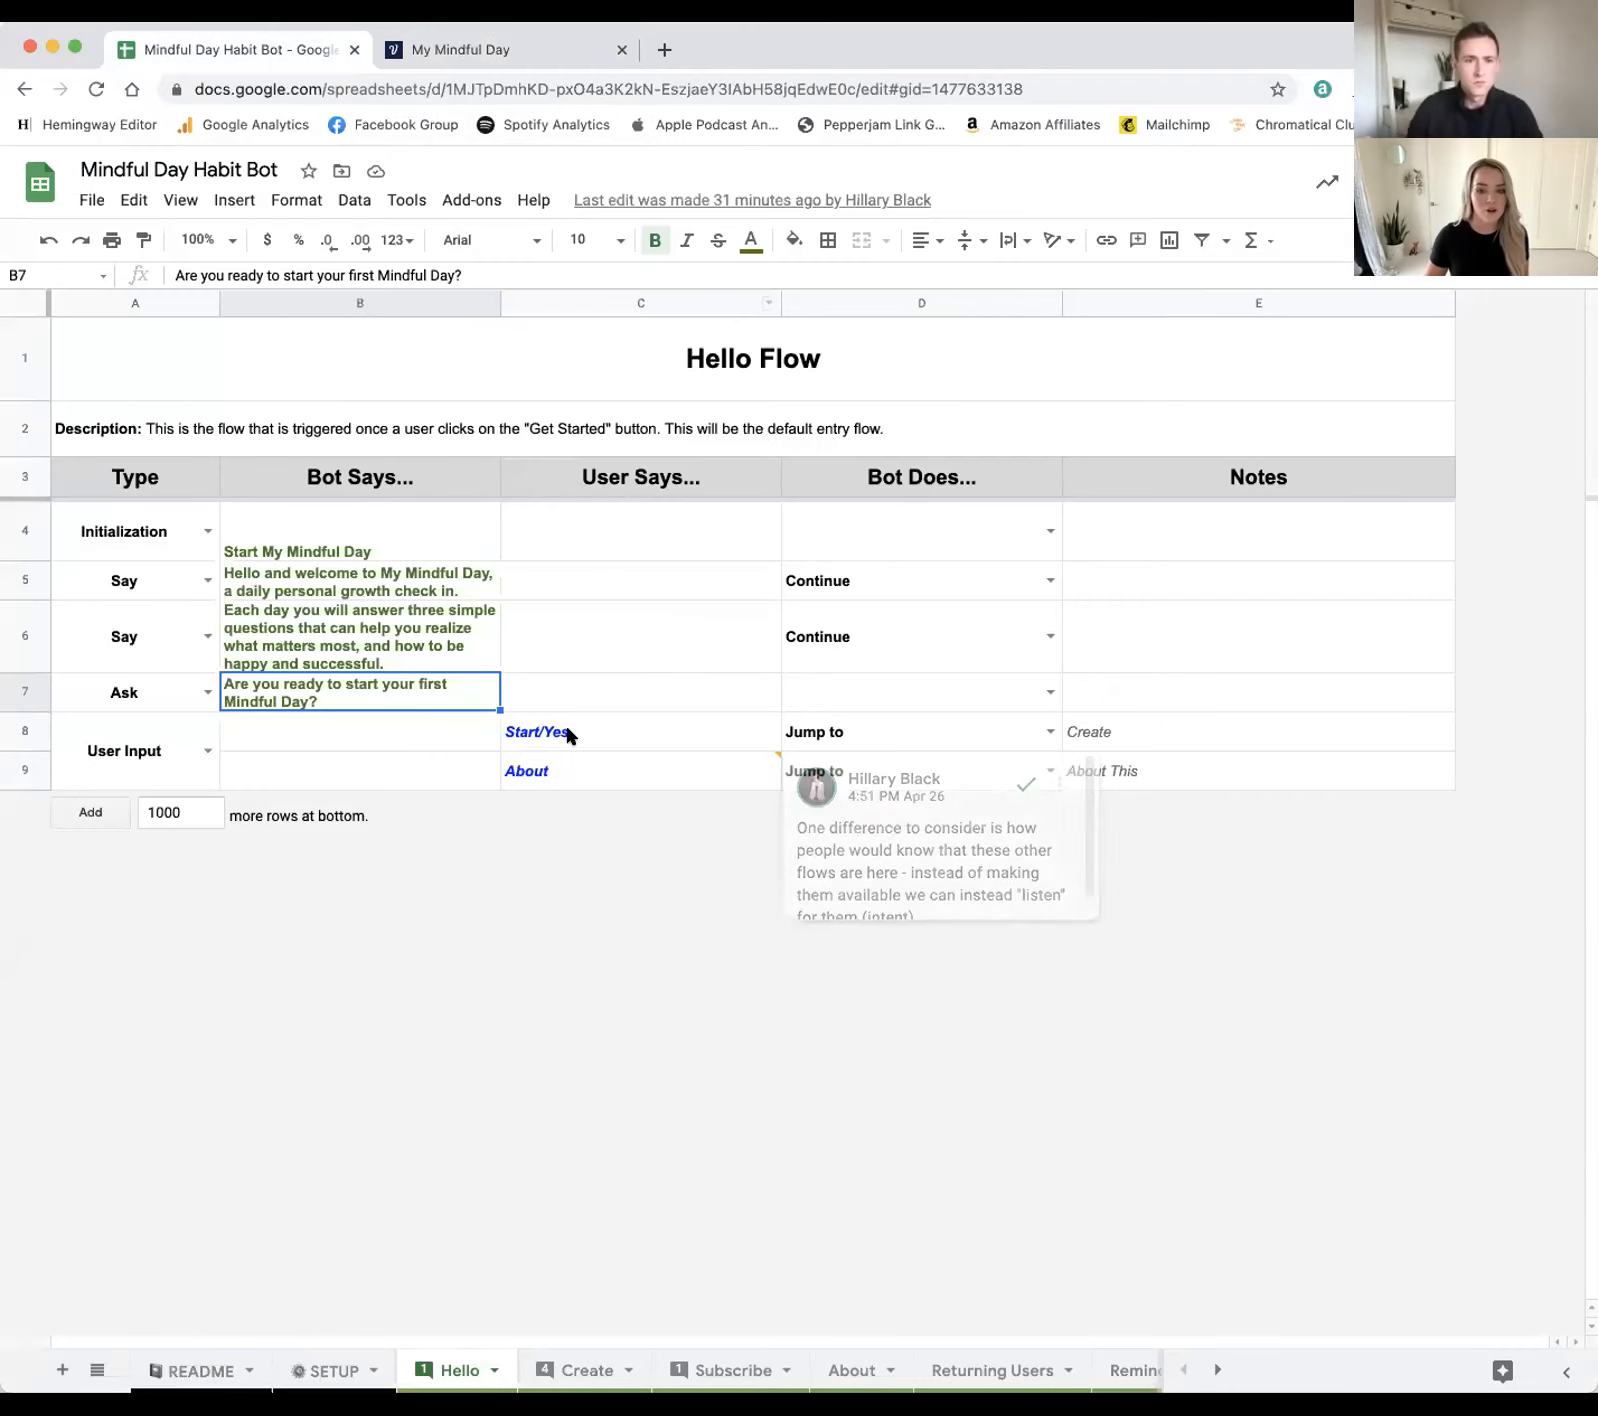
click(345, 645)
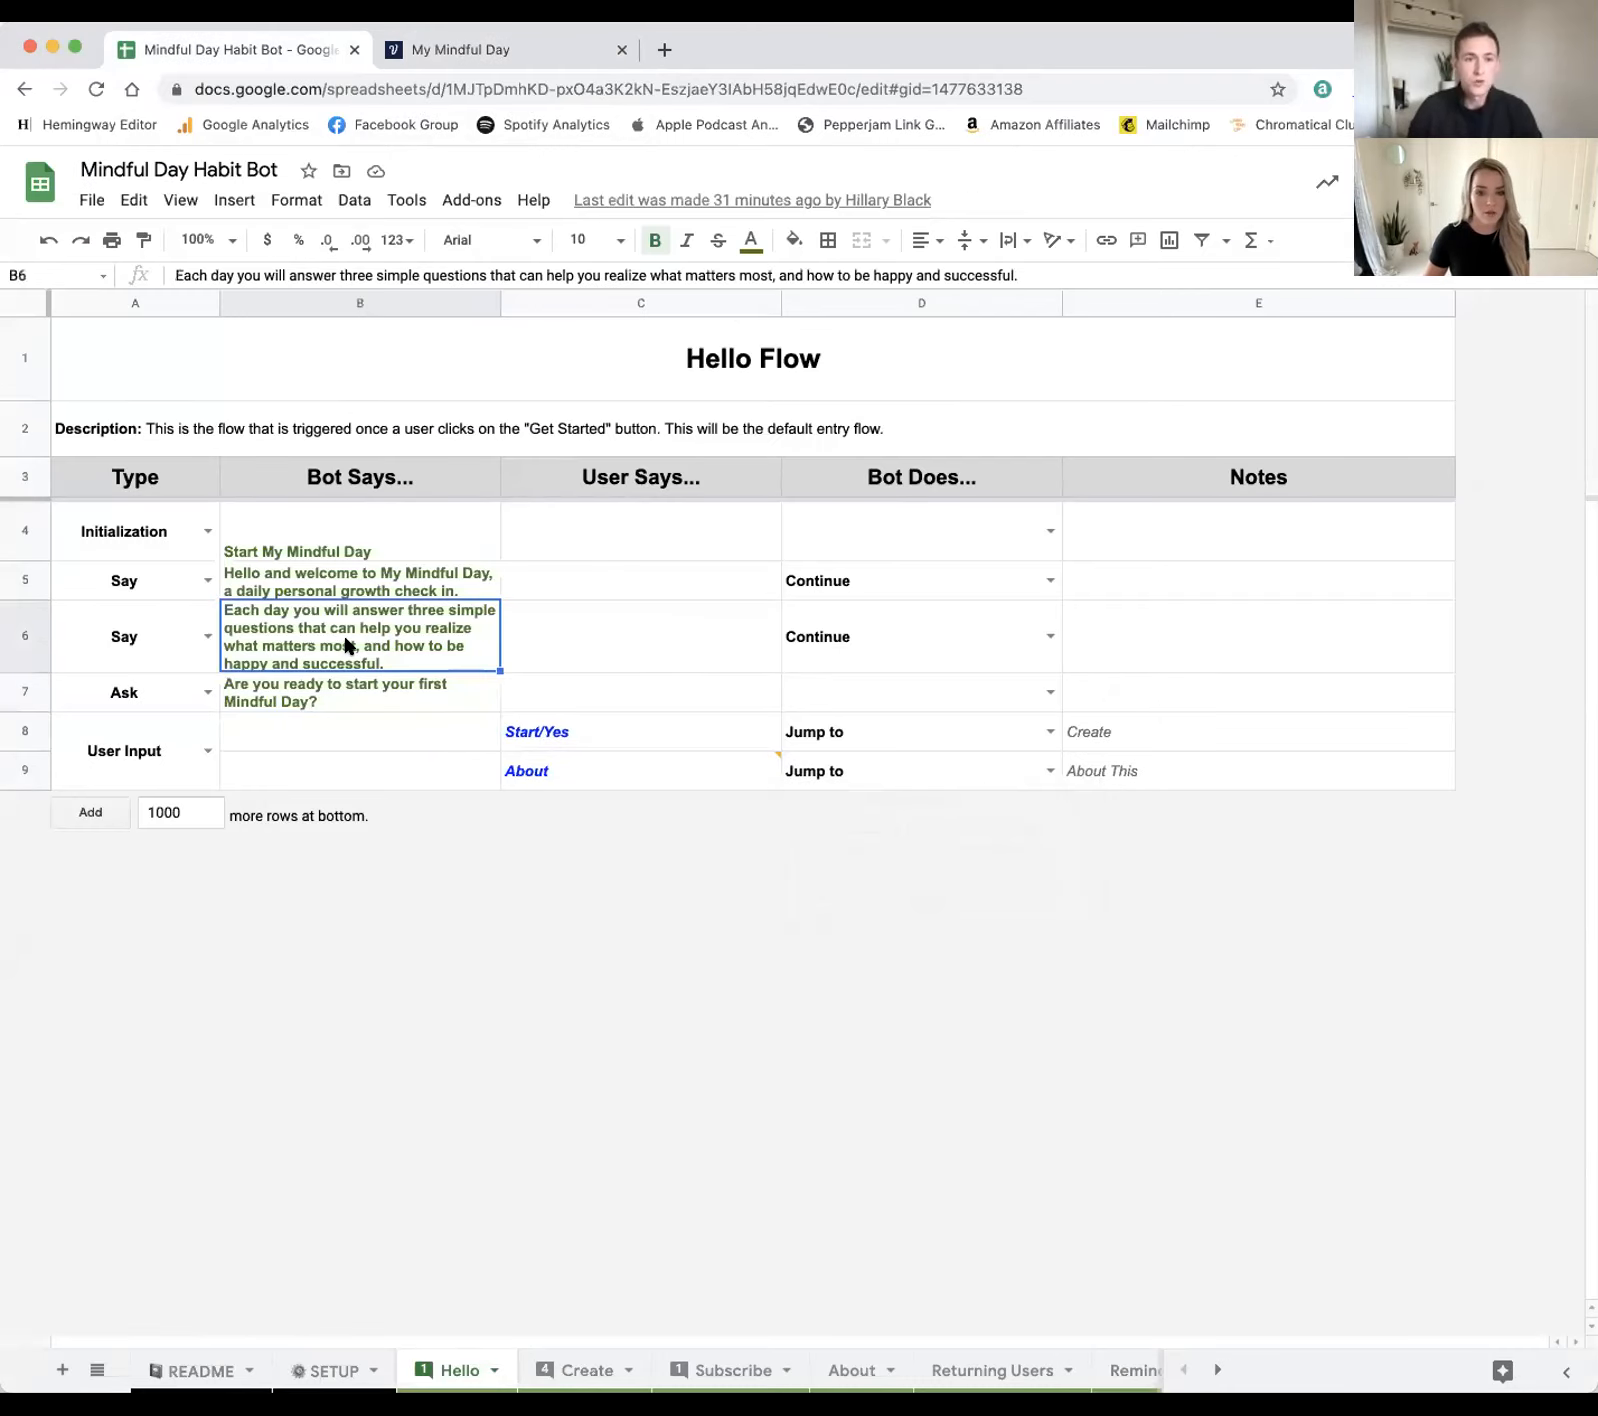
key(super+c)
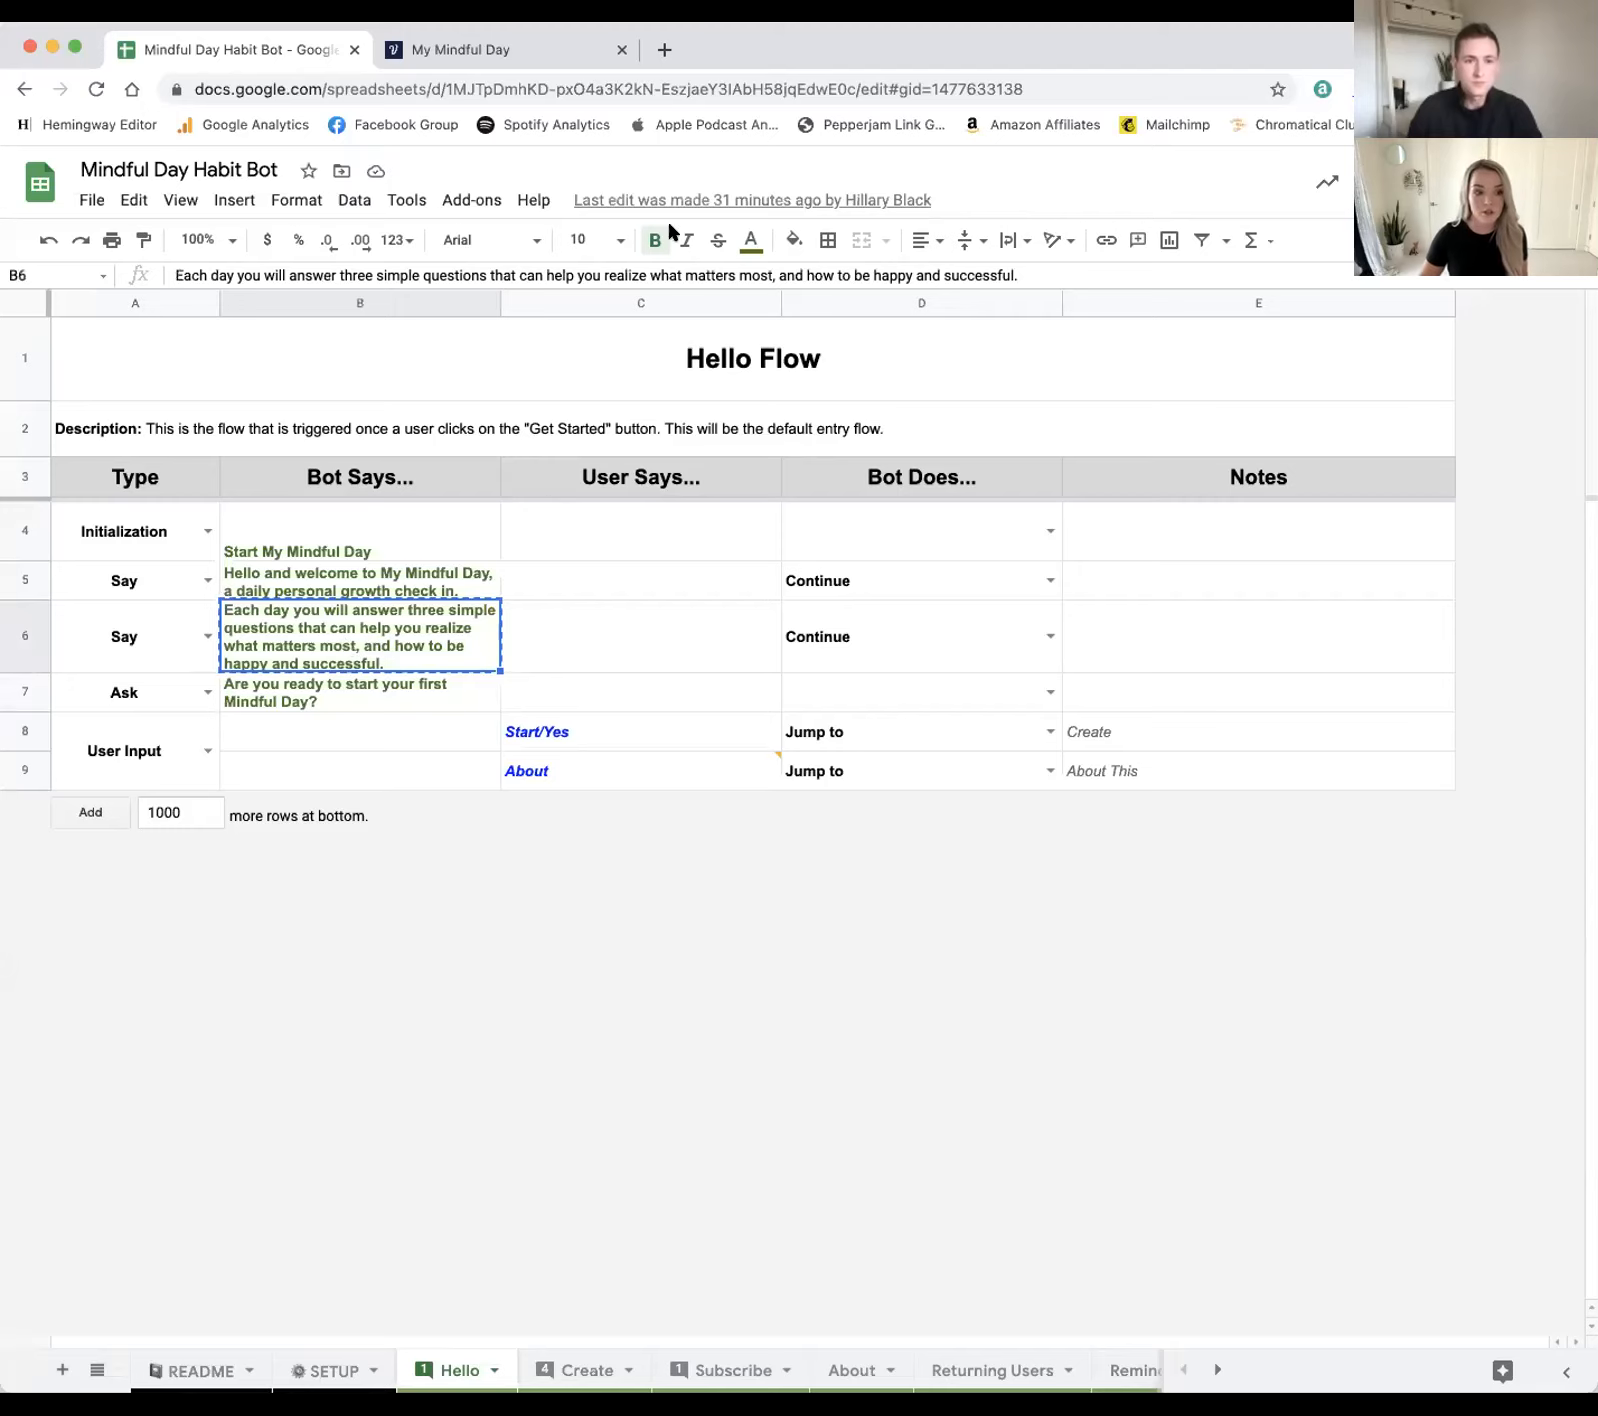
click(524, 44)
drag(150, 460, 540, 832)
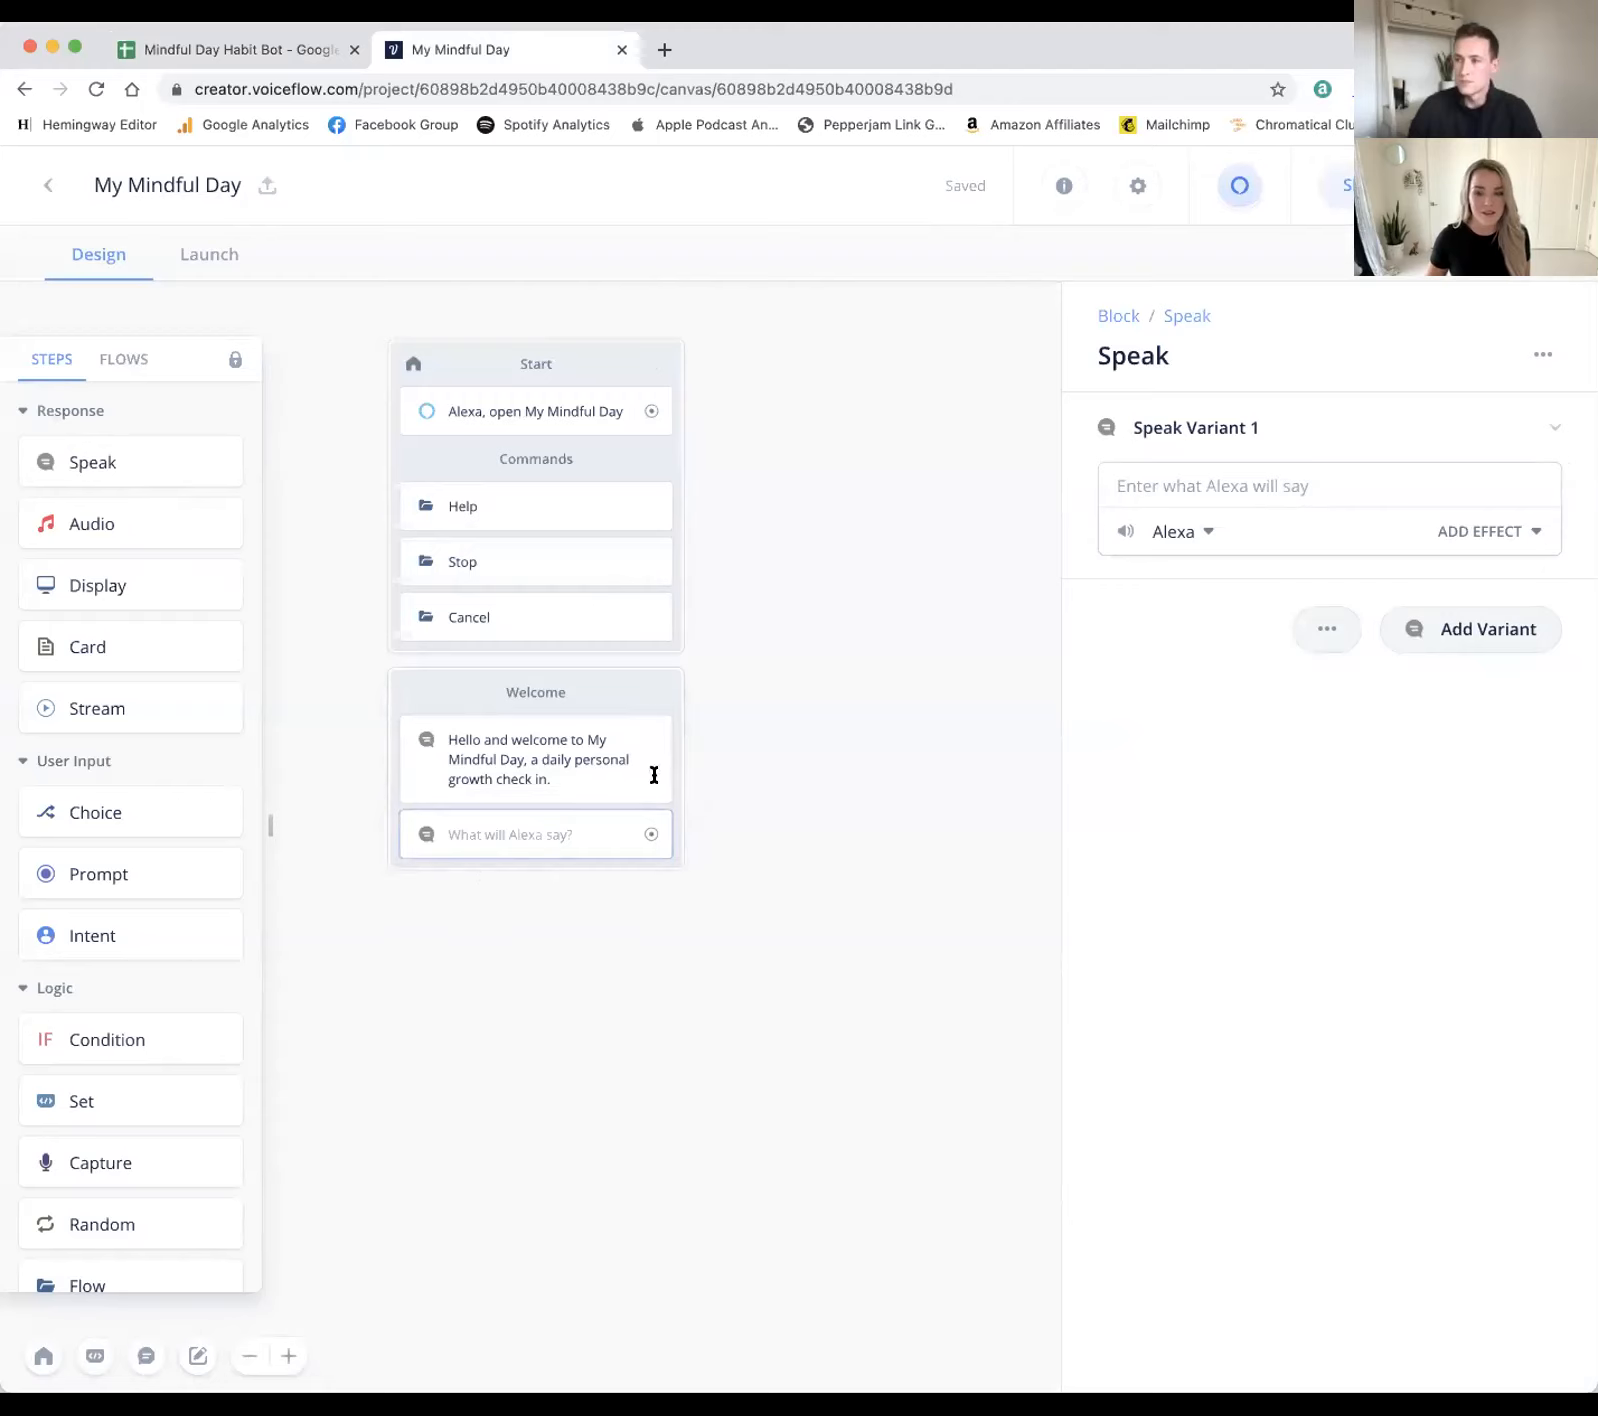
click(1158, 481)
key(super+v)
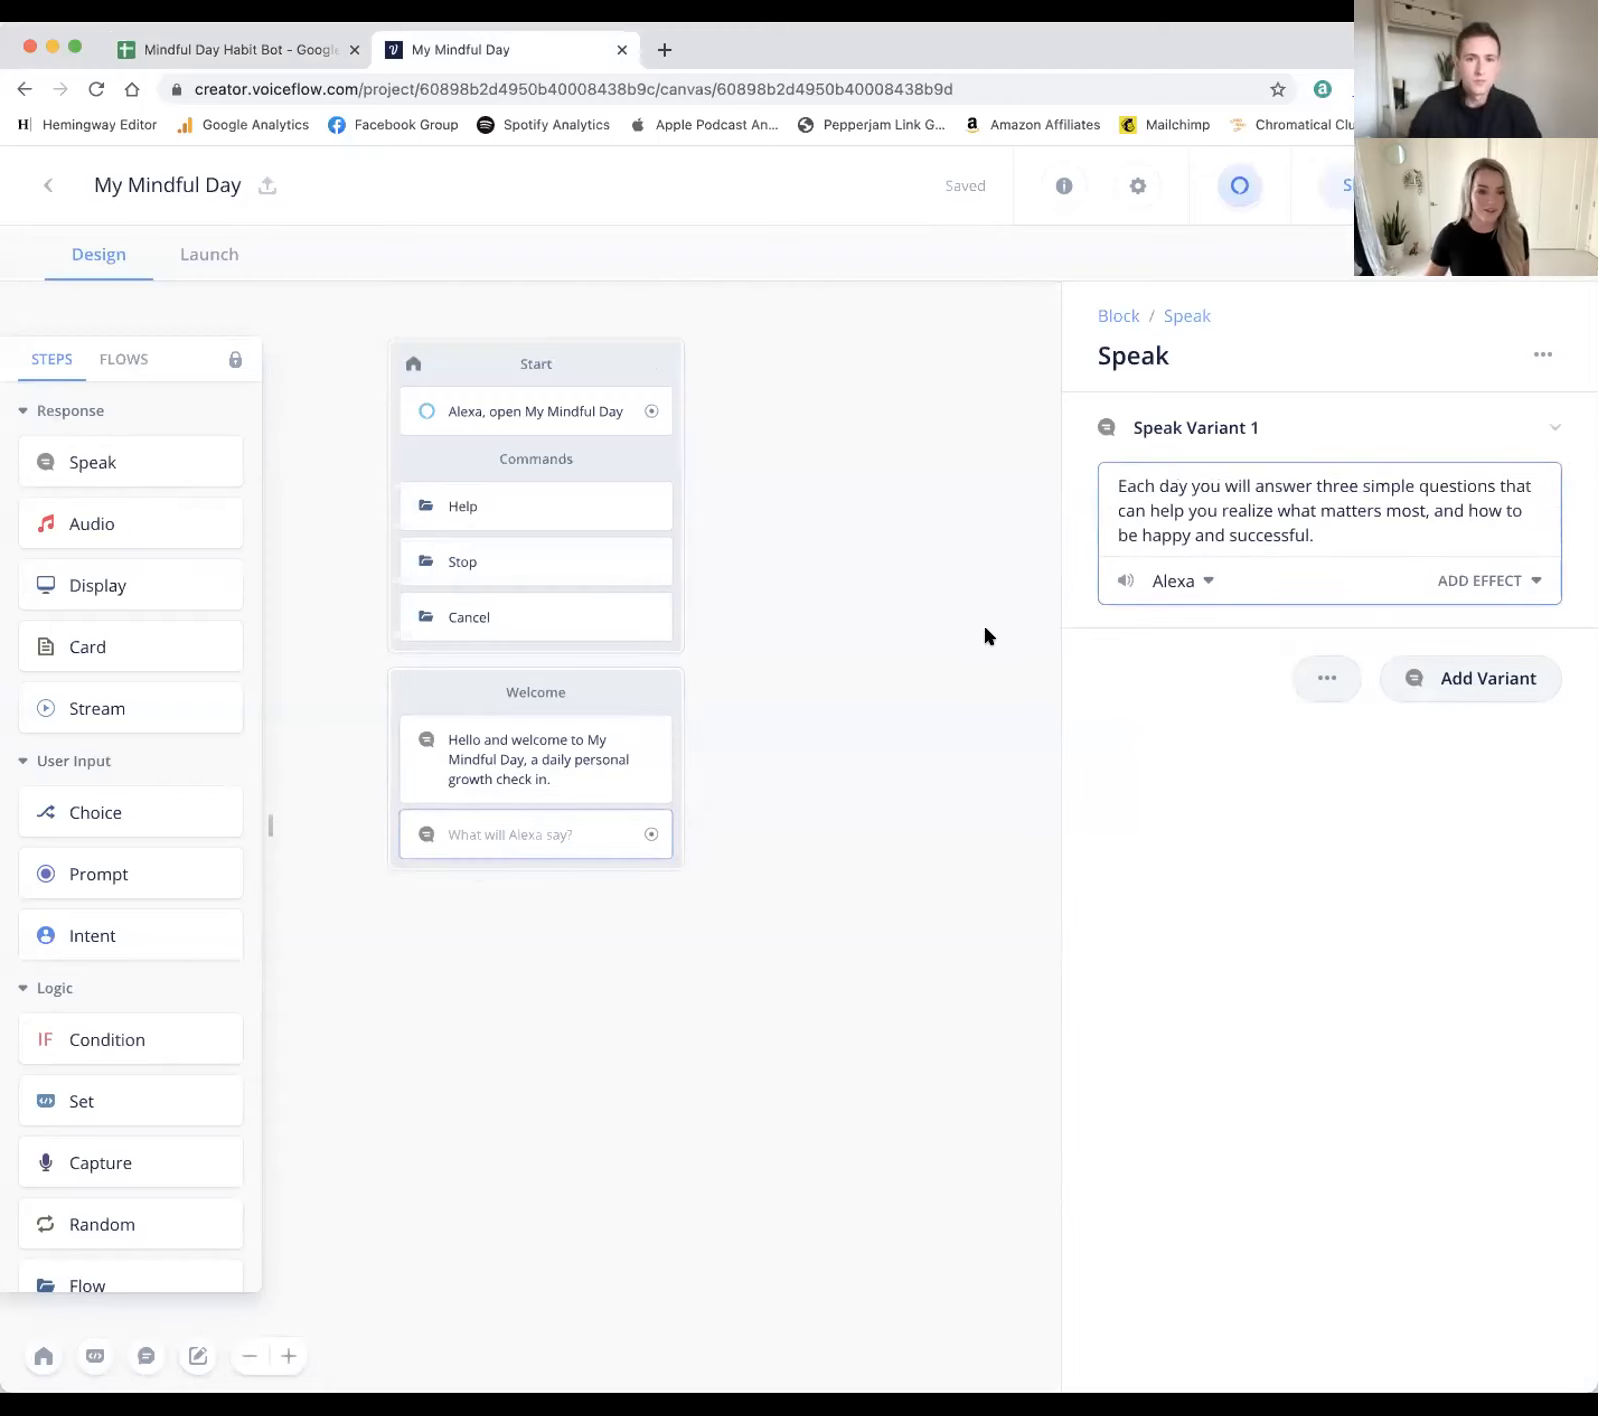
click(943, 624)
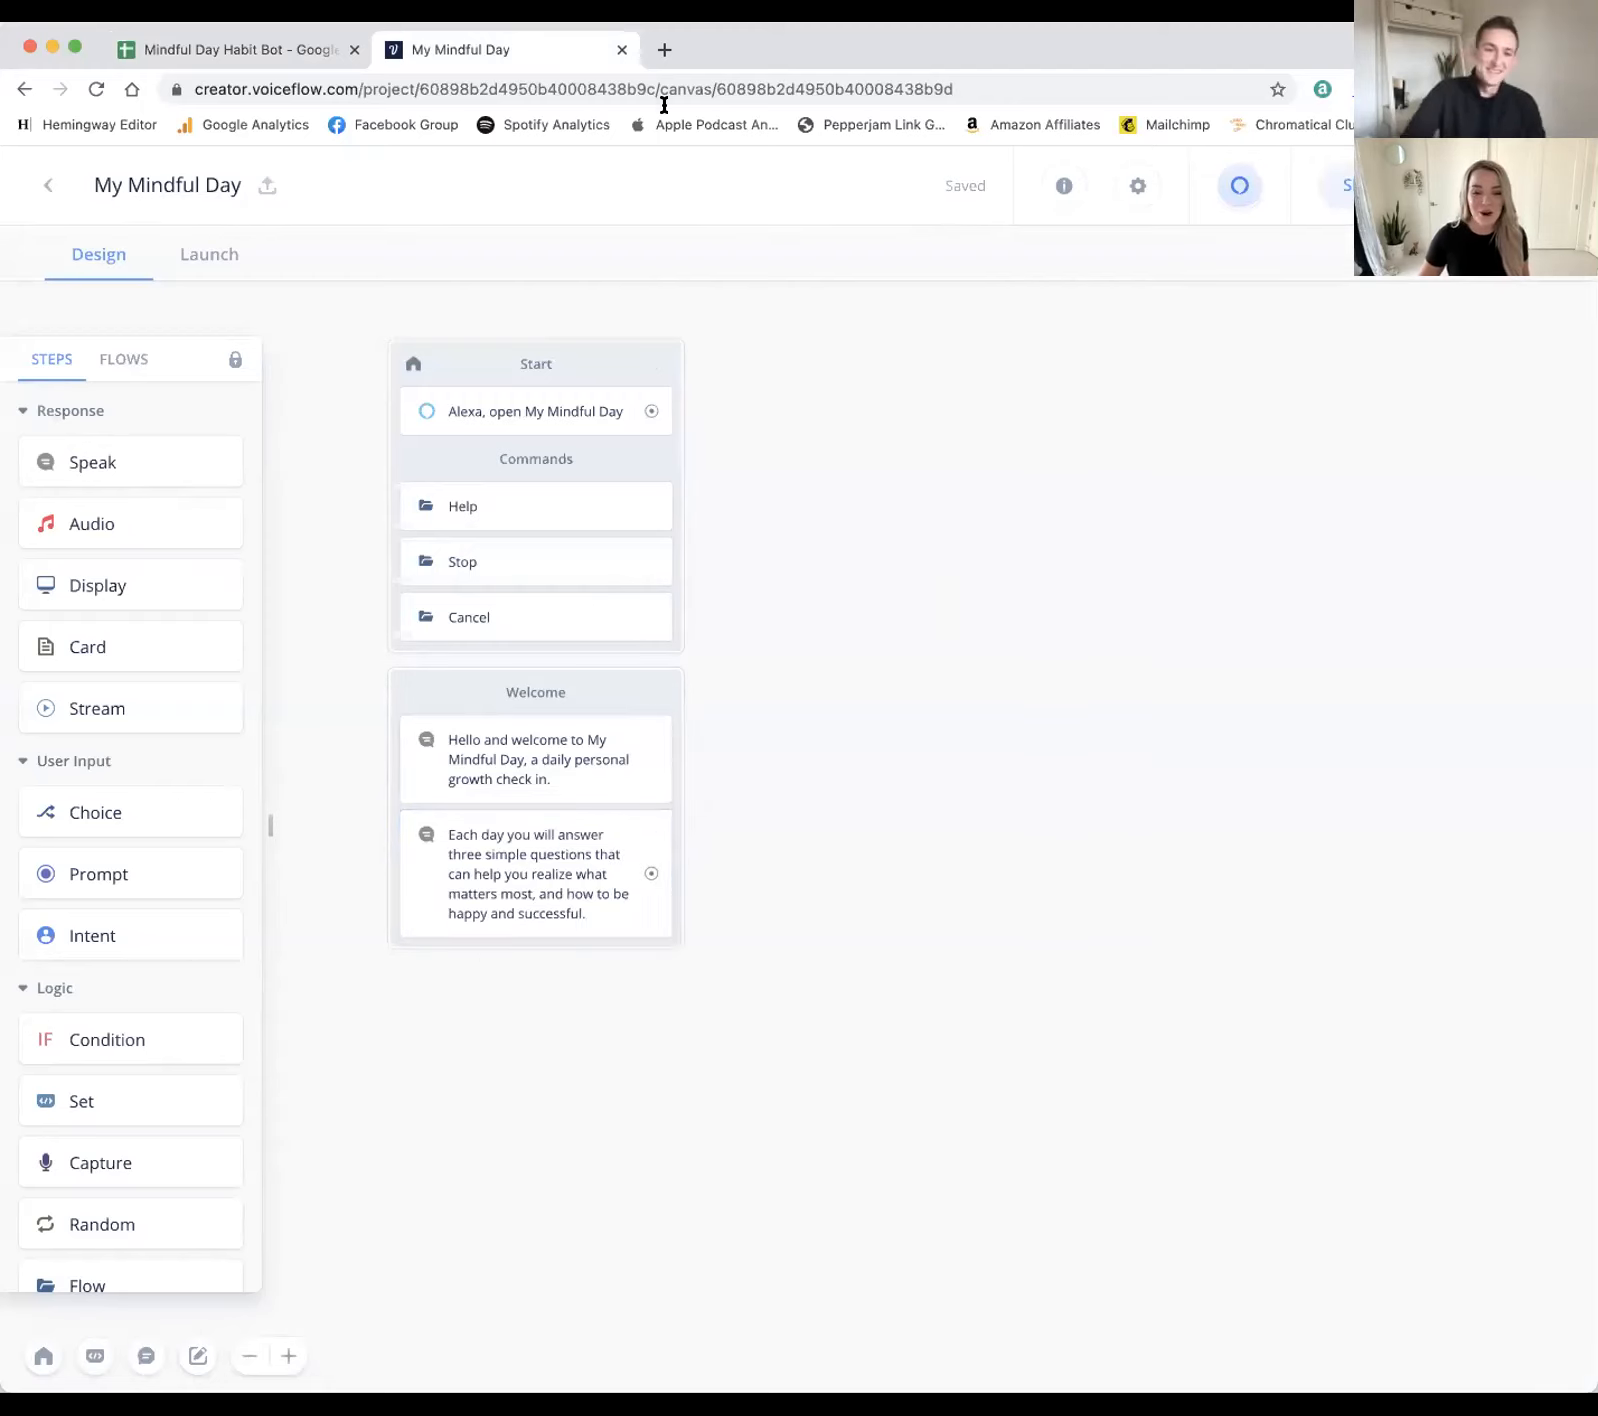
Step: Copy "Are you ready to start your first Mindful Day?" from the Hello sheet into a third Speak step in the Welcome block
click(277, 49)
click(362, 683)
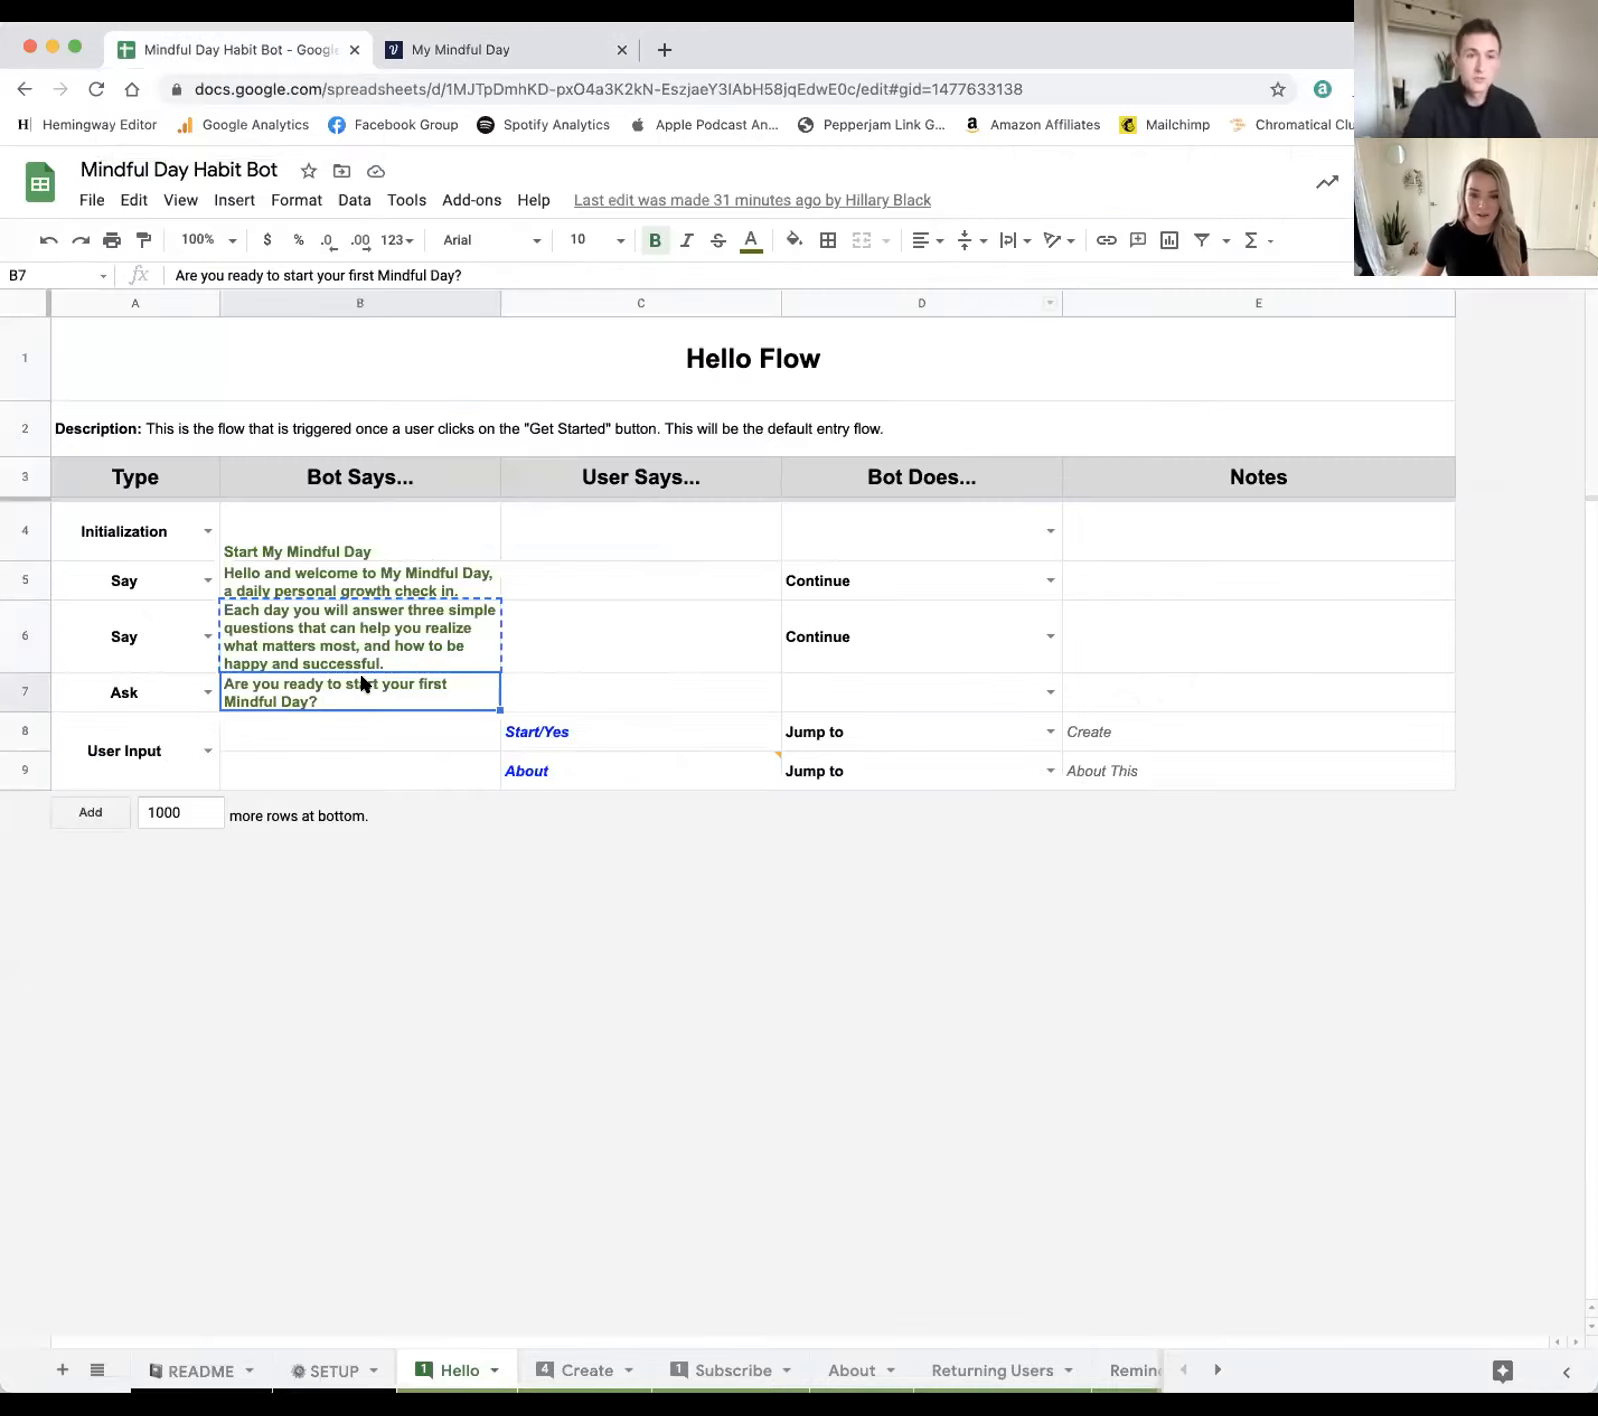
click(448, 50)
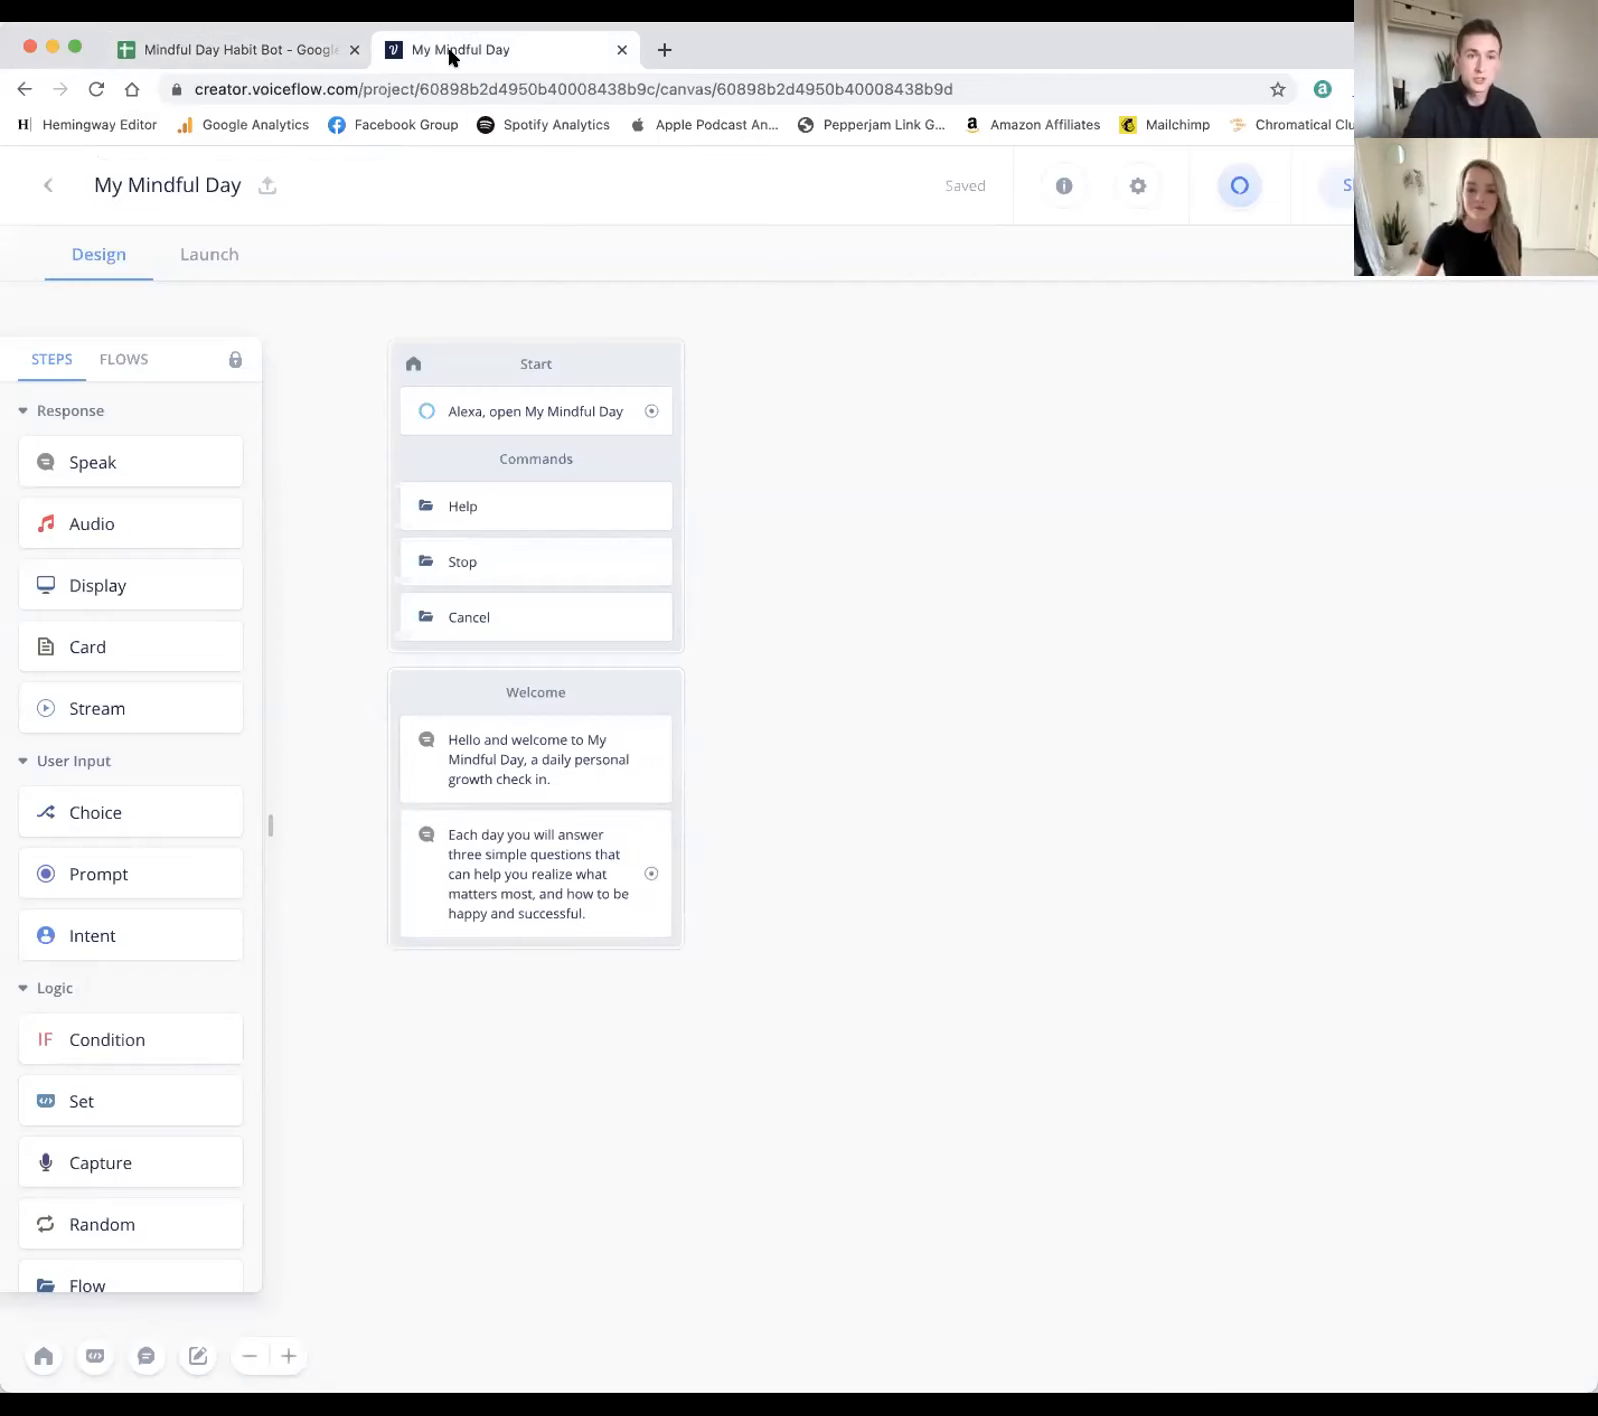
drag(150, 455, 521, 968)
click(1238, 496)
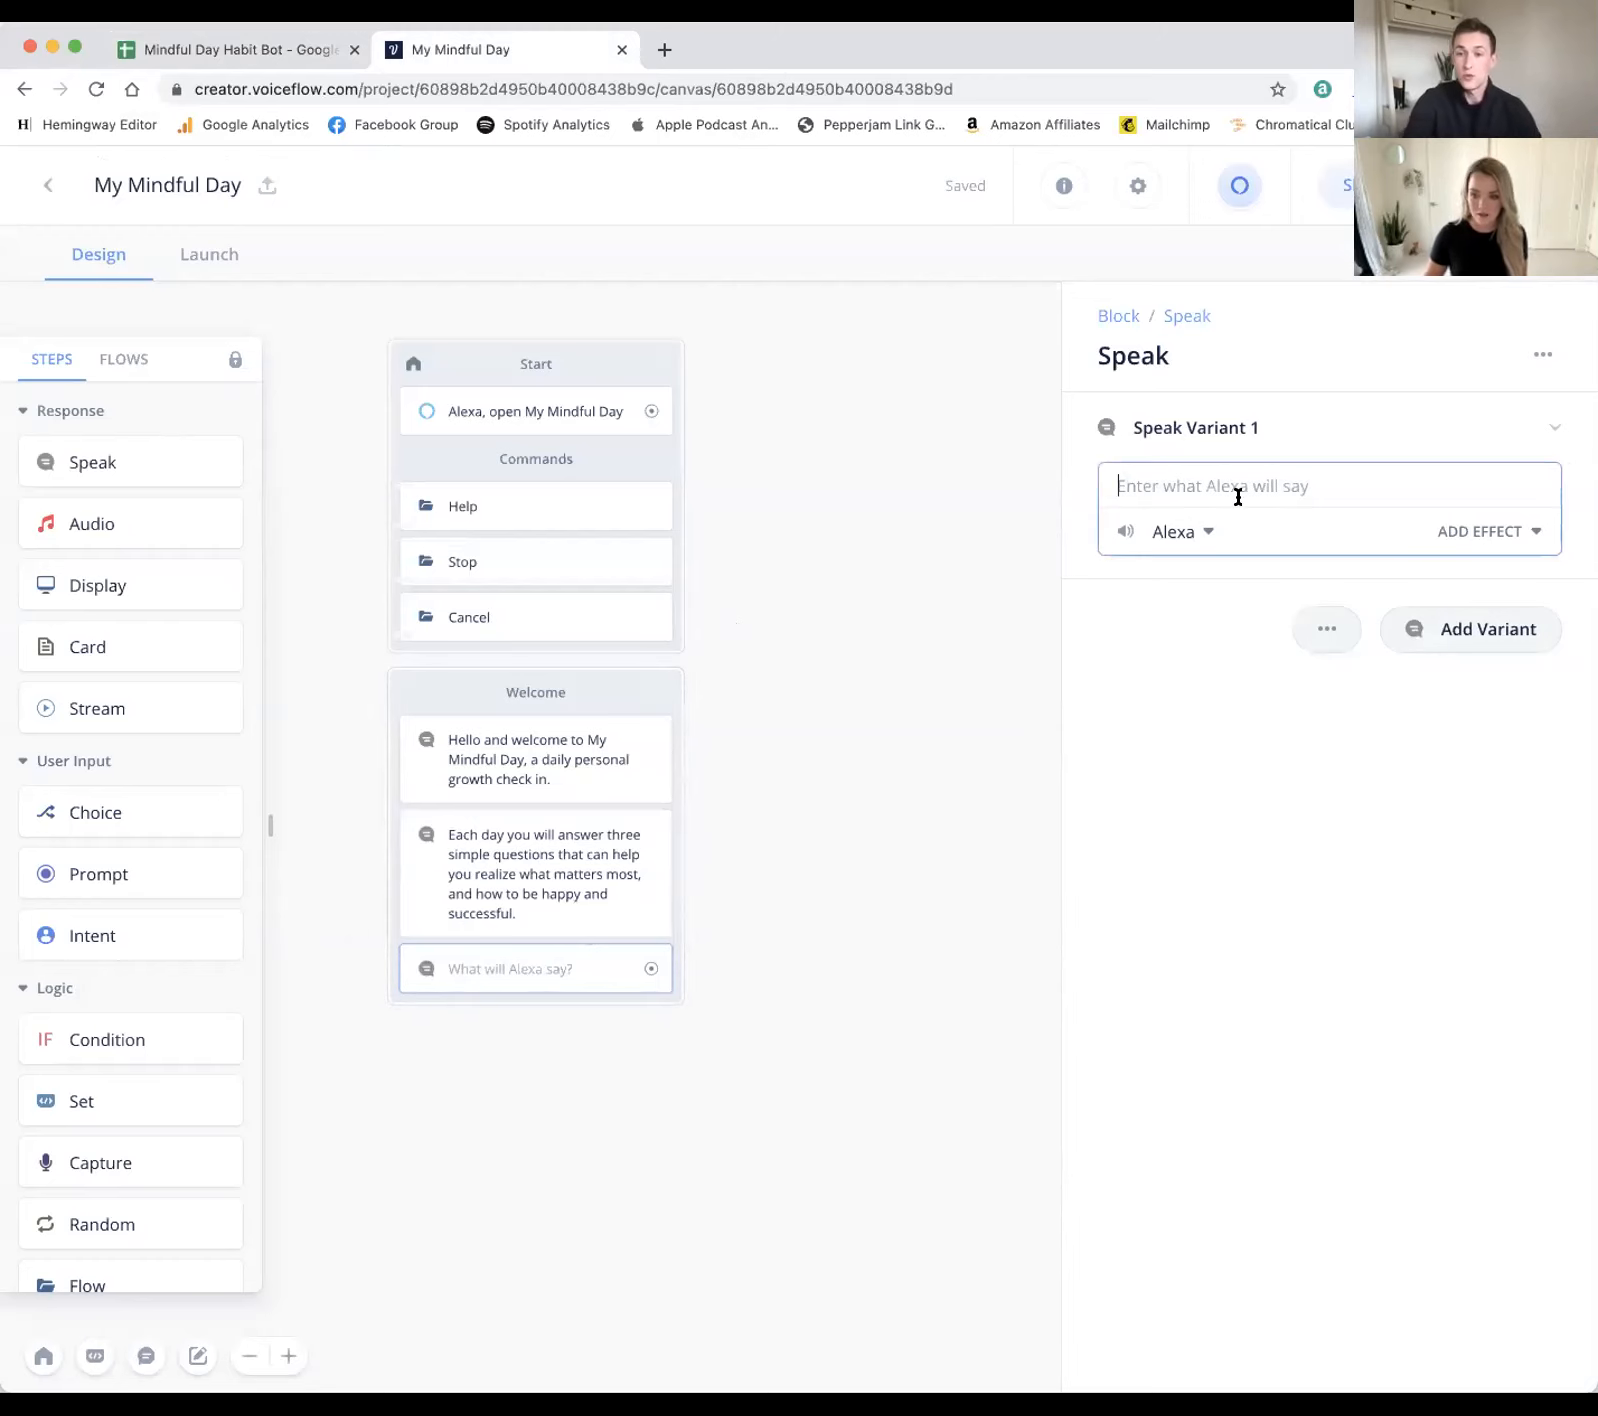
key(super+v)
click(826, 792)
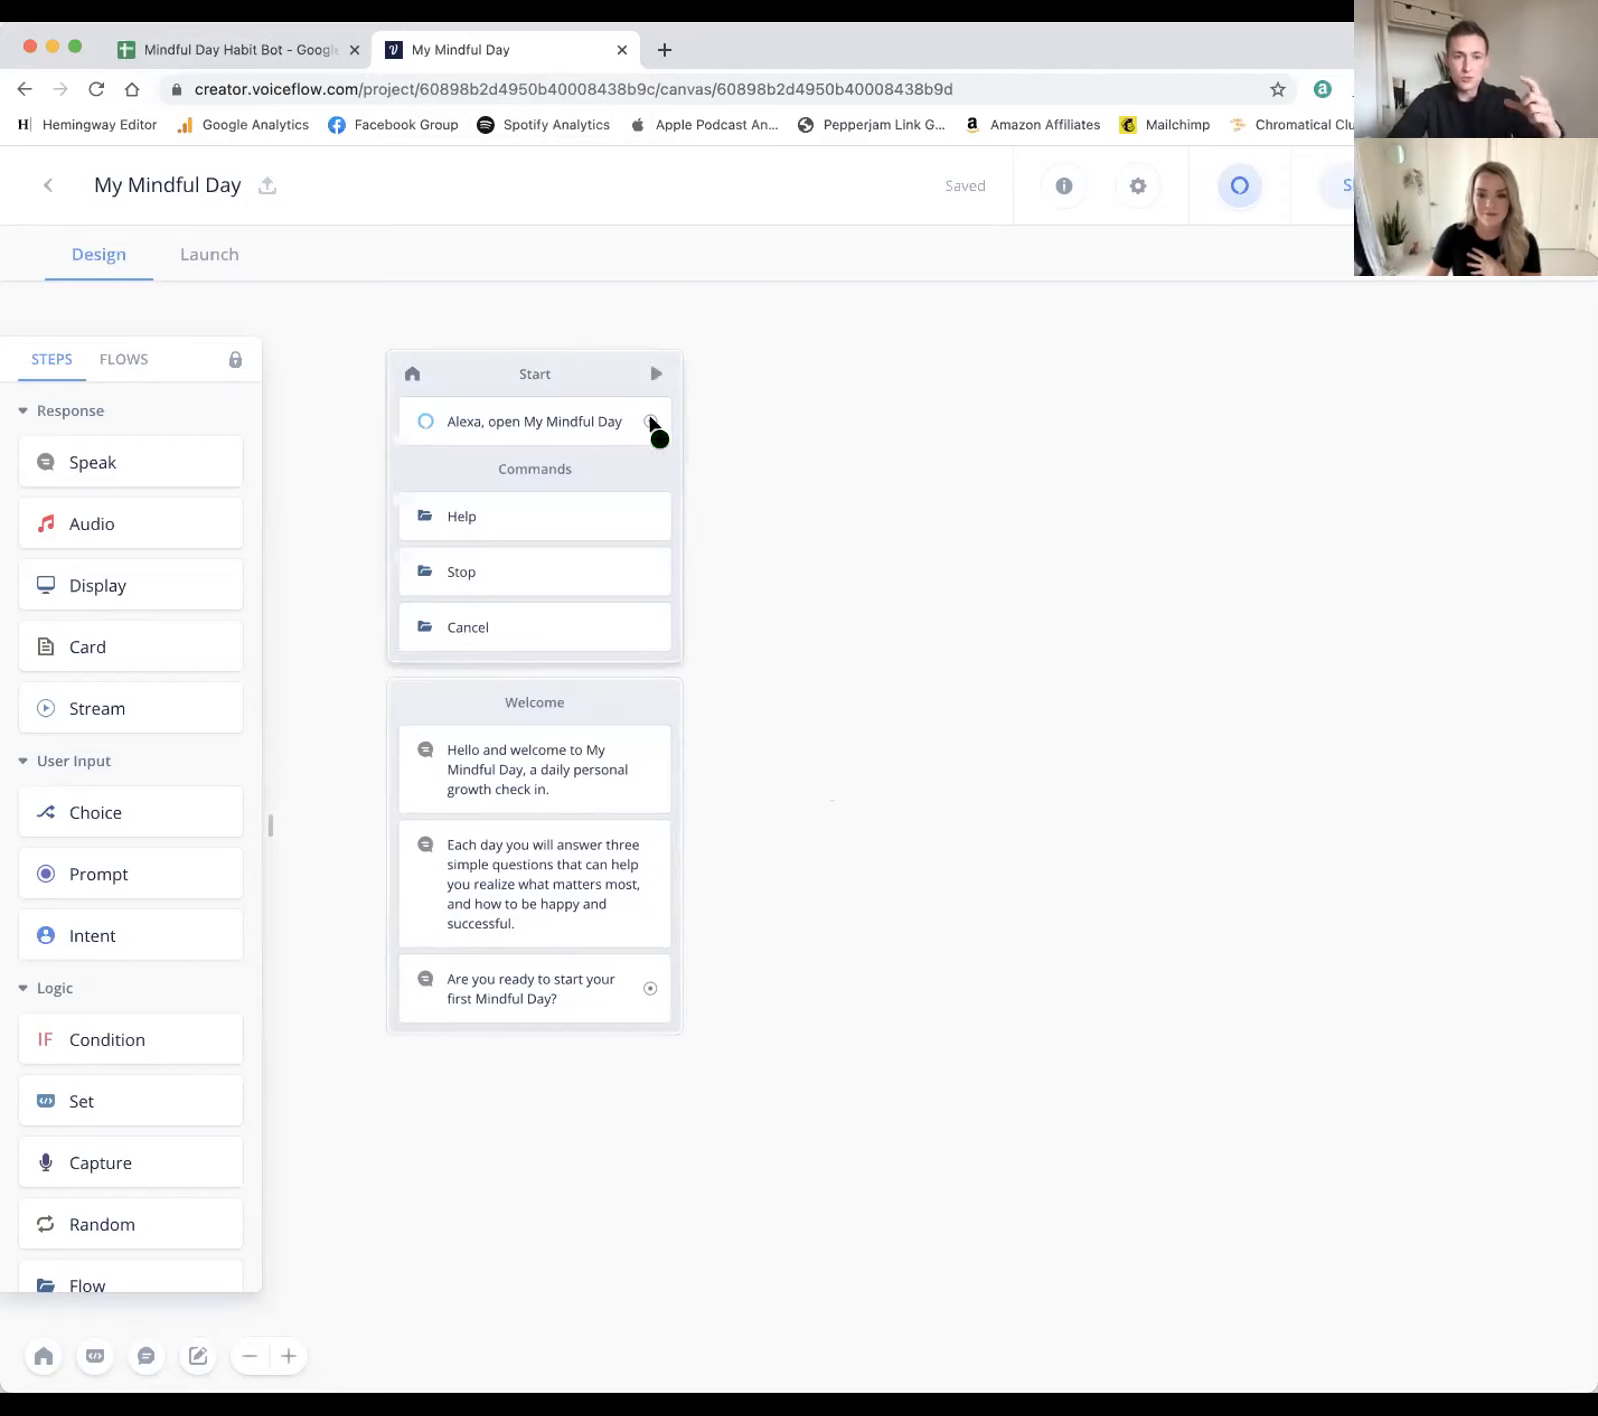
Step: Link the "Alexa, open My Mindful Day" start step to the Welcome block and move that block slightly farther below Start
mouse_move(651, 421)
mouse_down()
mouse_move(828, 524)
mouse_move(674, 735)
mouse_move(570, 716)
mouse_up()
mouse_move(358, 694)
mouse_down()
mouse_move(392, 738)
mouse_move(424, 724)
mouse_move(418, 774)
mouse_up()
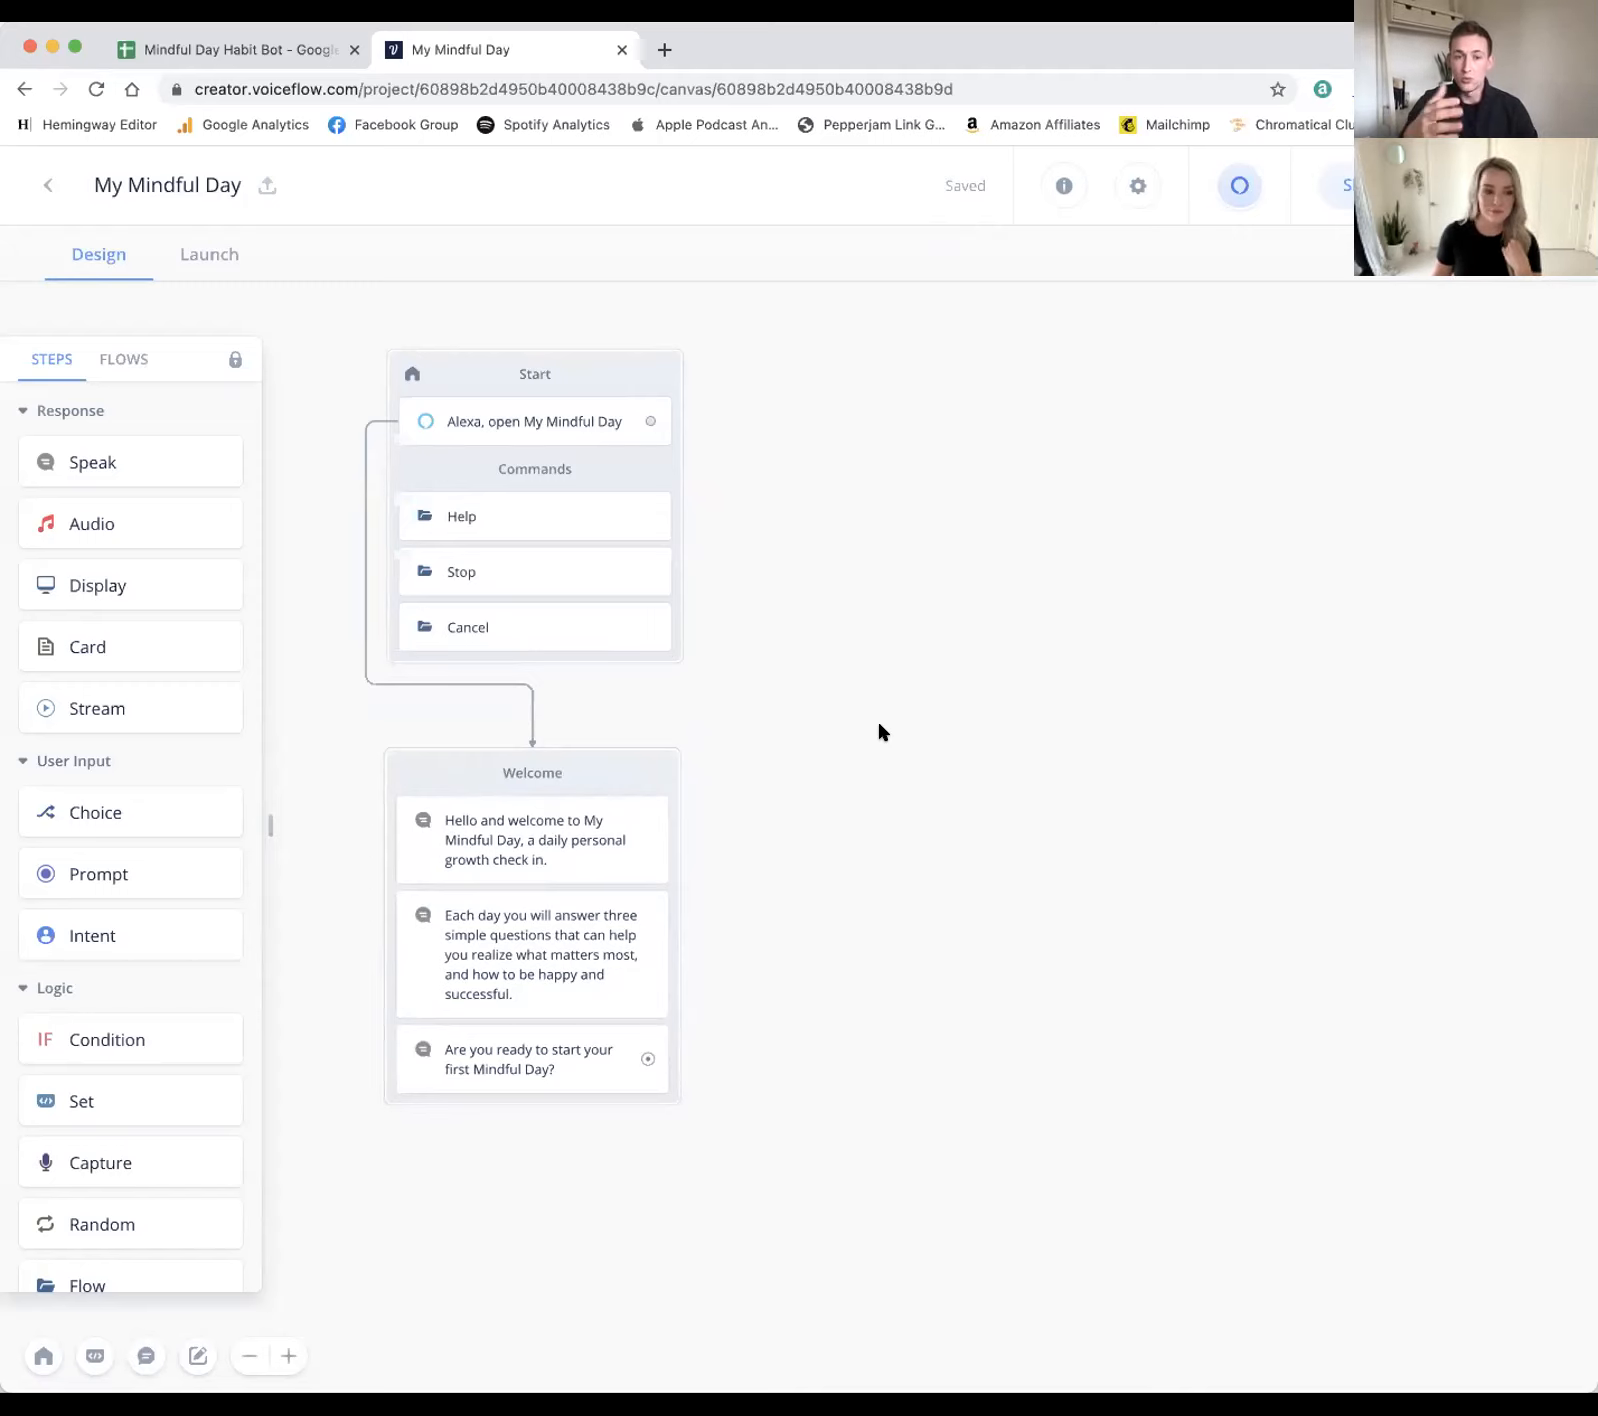
Step: Add a Choice step as its own block directly below the Welcome block
scroll(879, 732, down, 2)
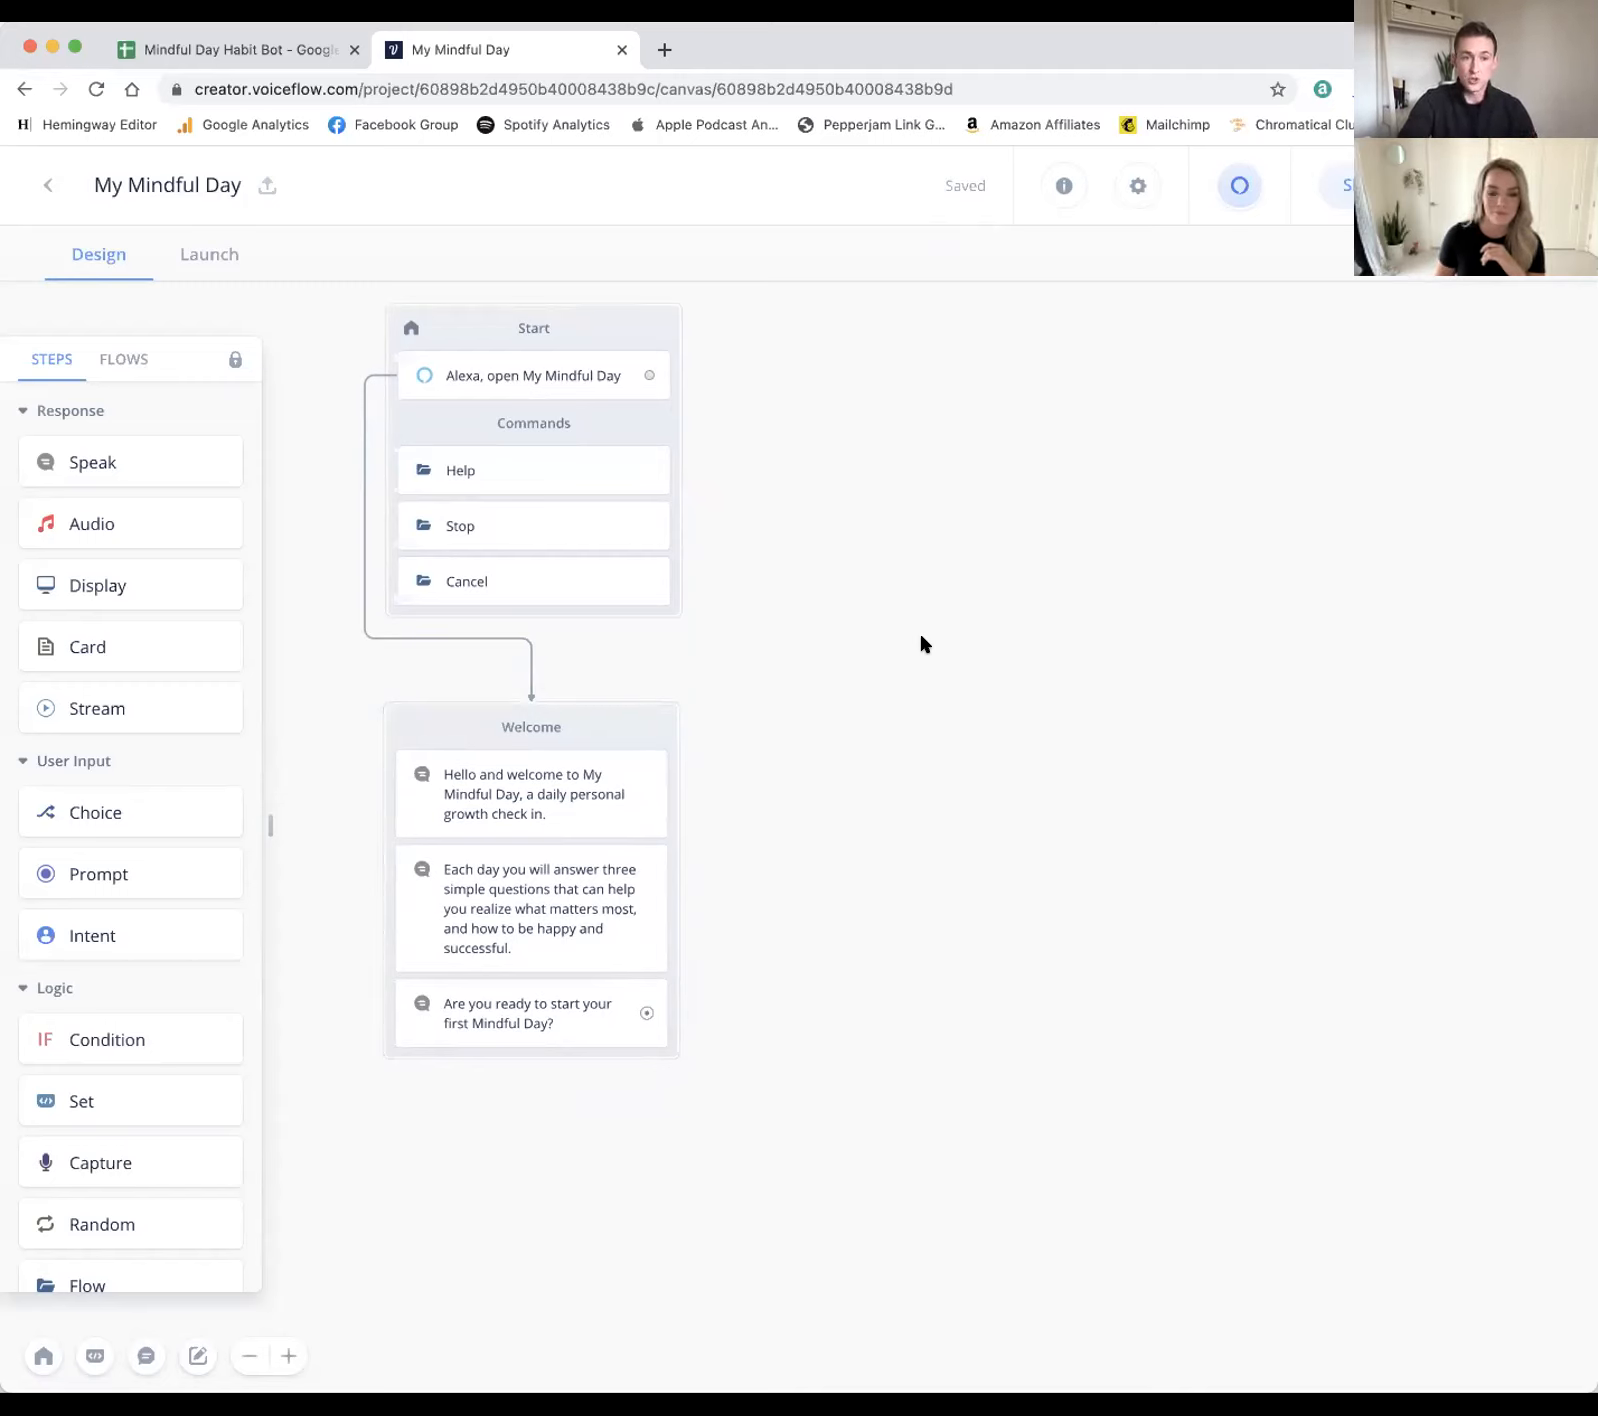
drag(100, 810, 514, 1076)
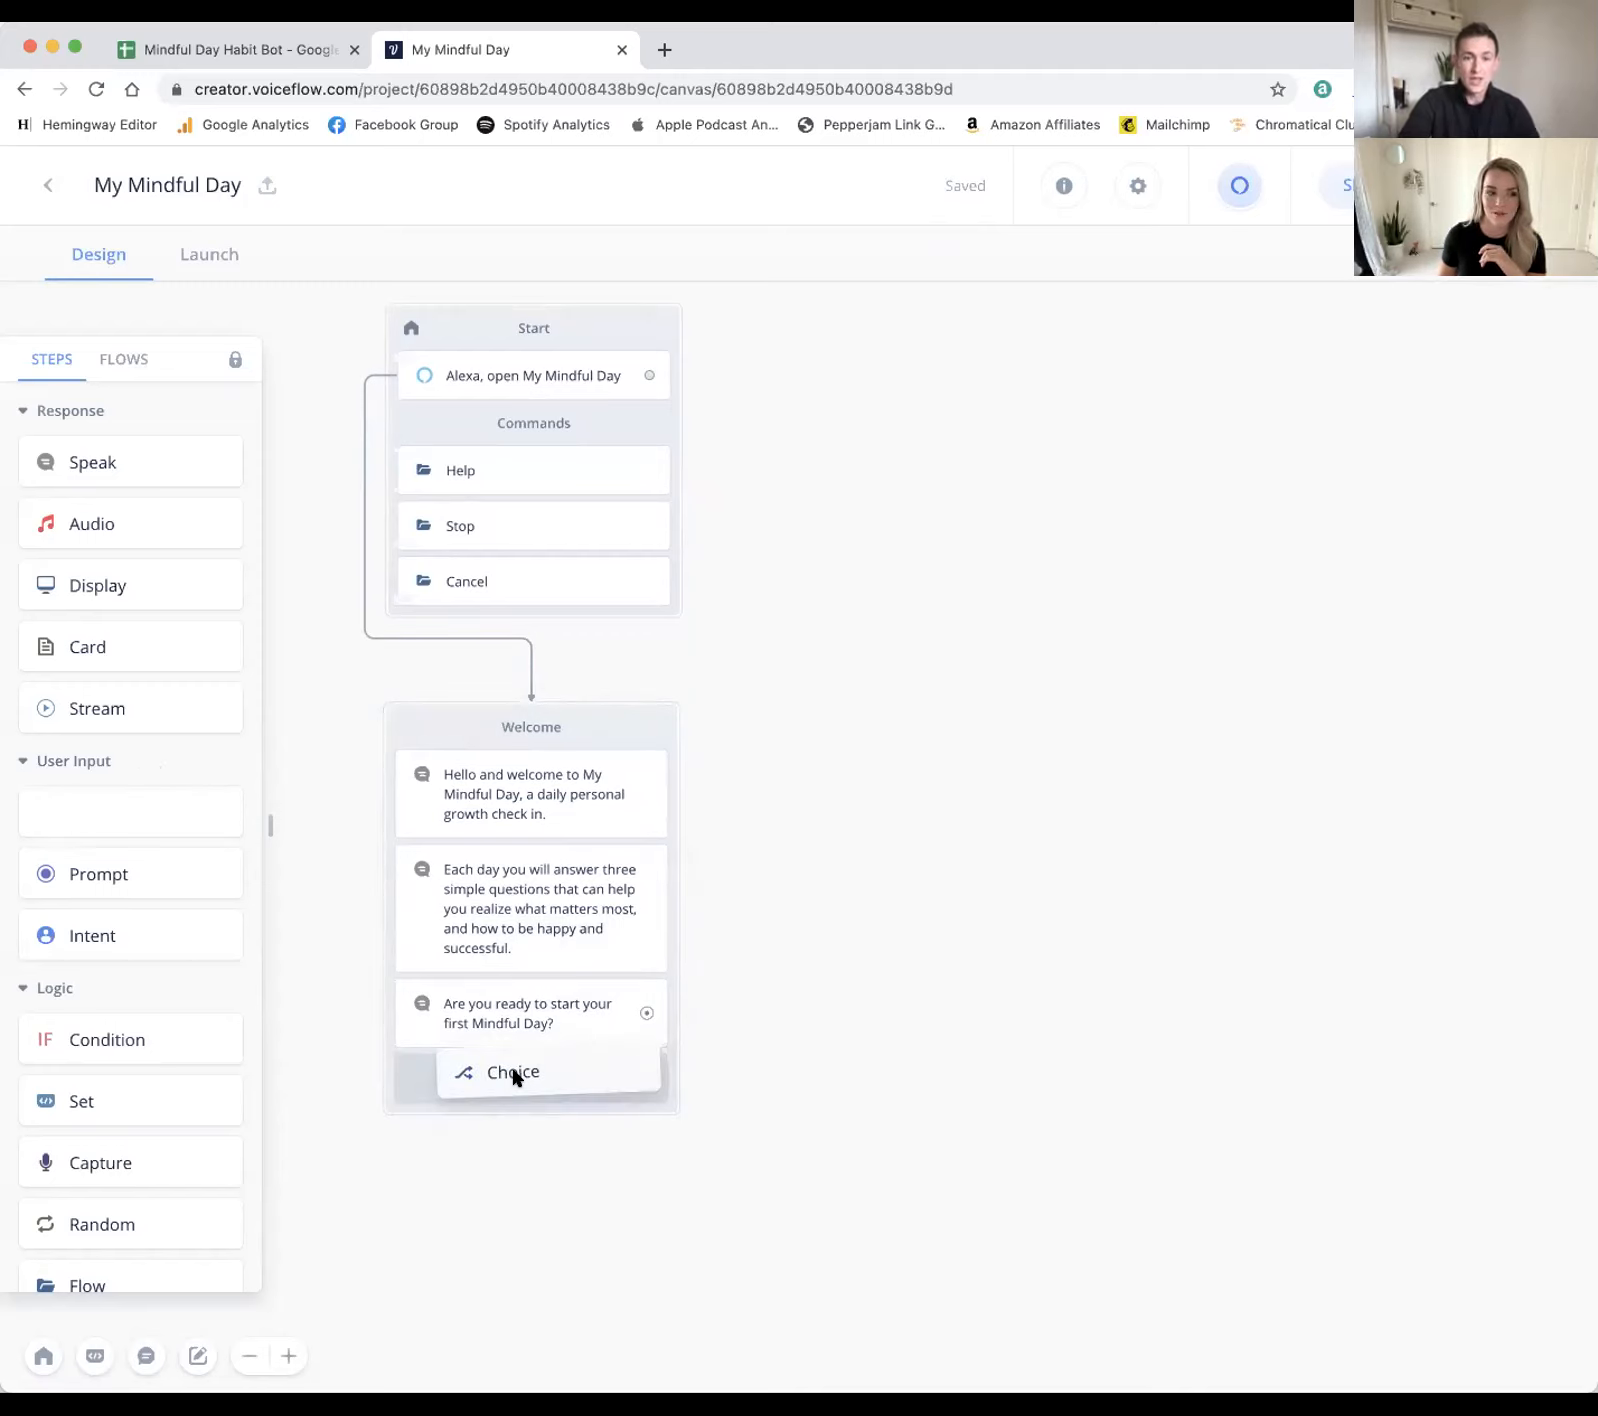
drag(514, 1076, 524, 1139)
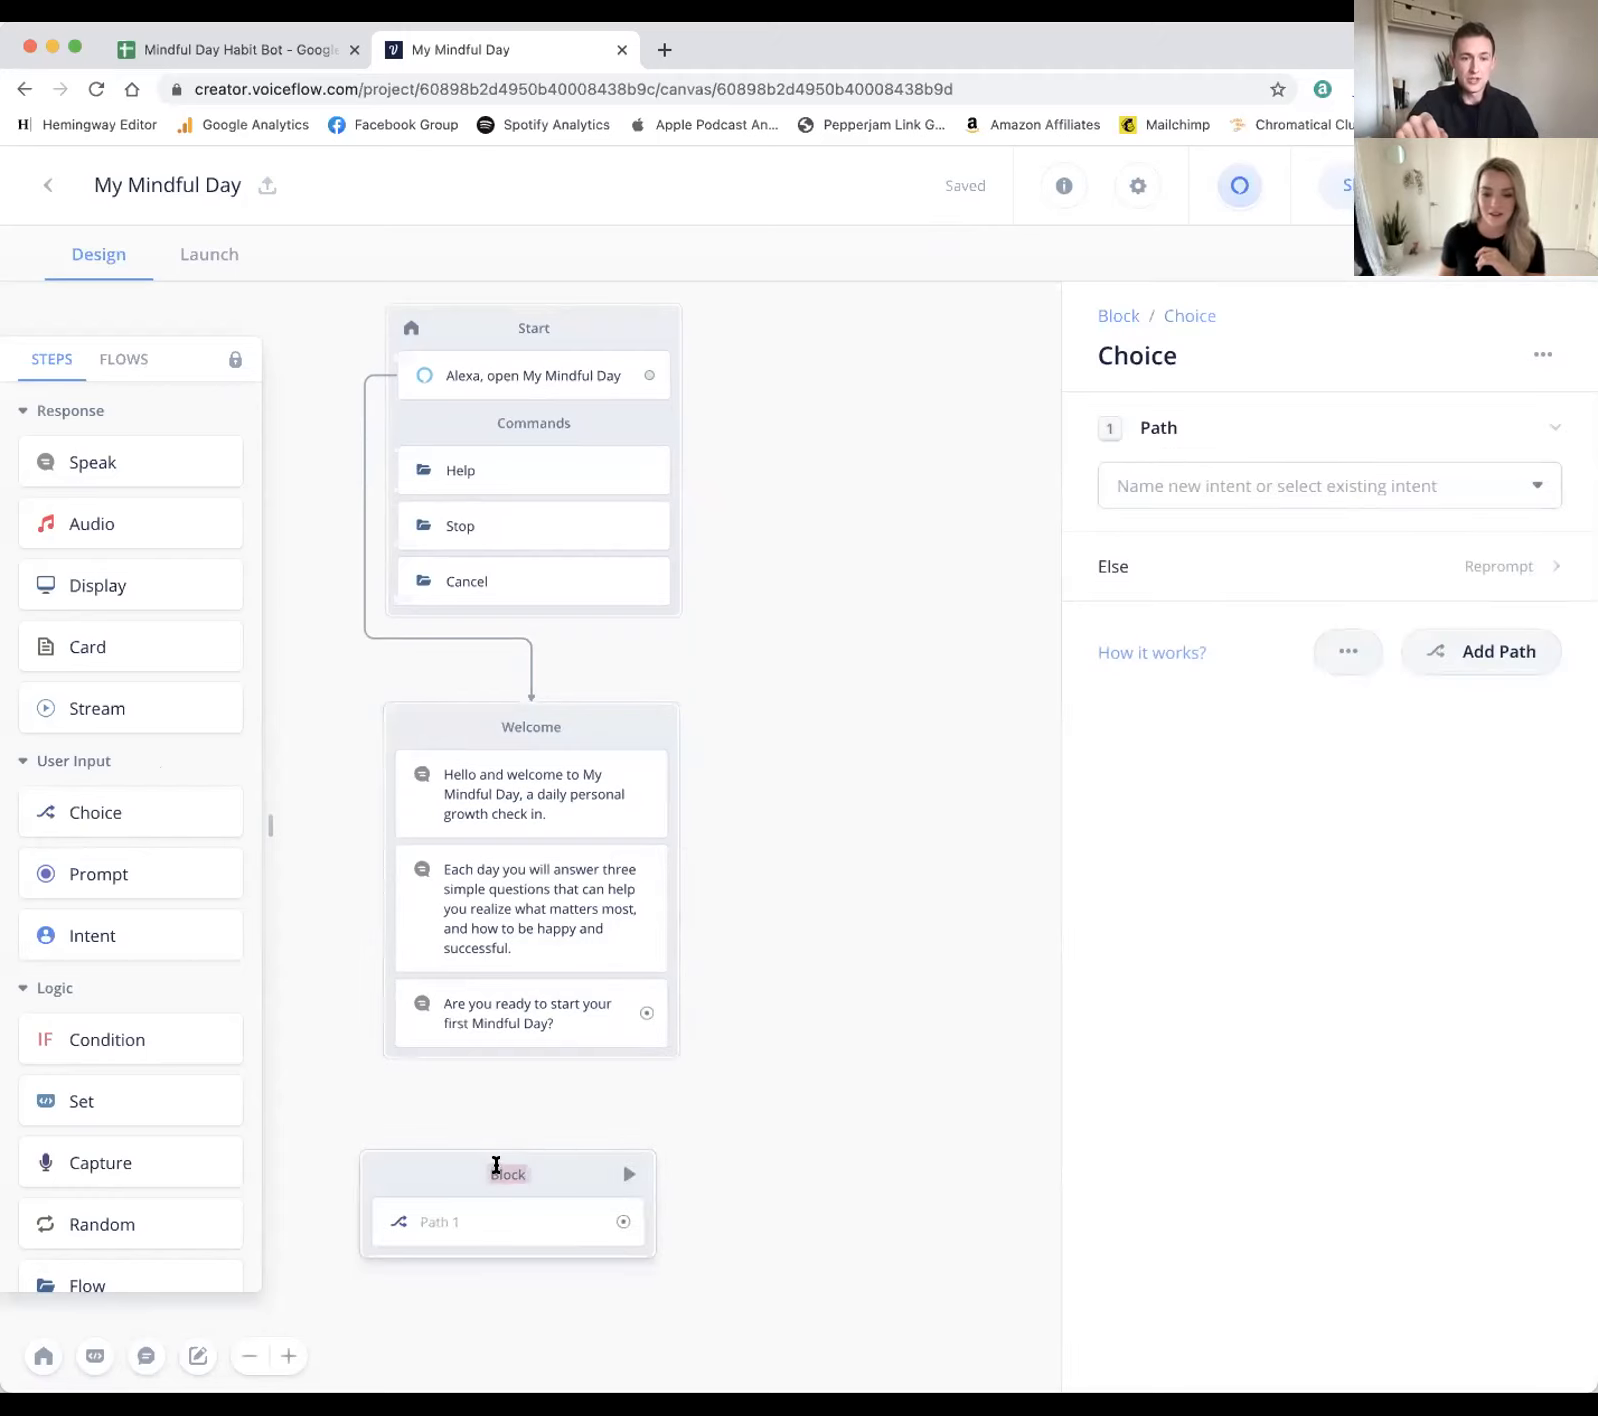
drag(403, 1166, 439, 1077)
Step: Rename the Choice block below Welcome as "Start Experience"
double_click(518, 1081)
text(Start)
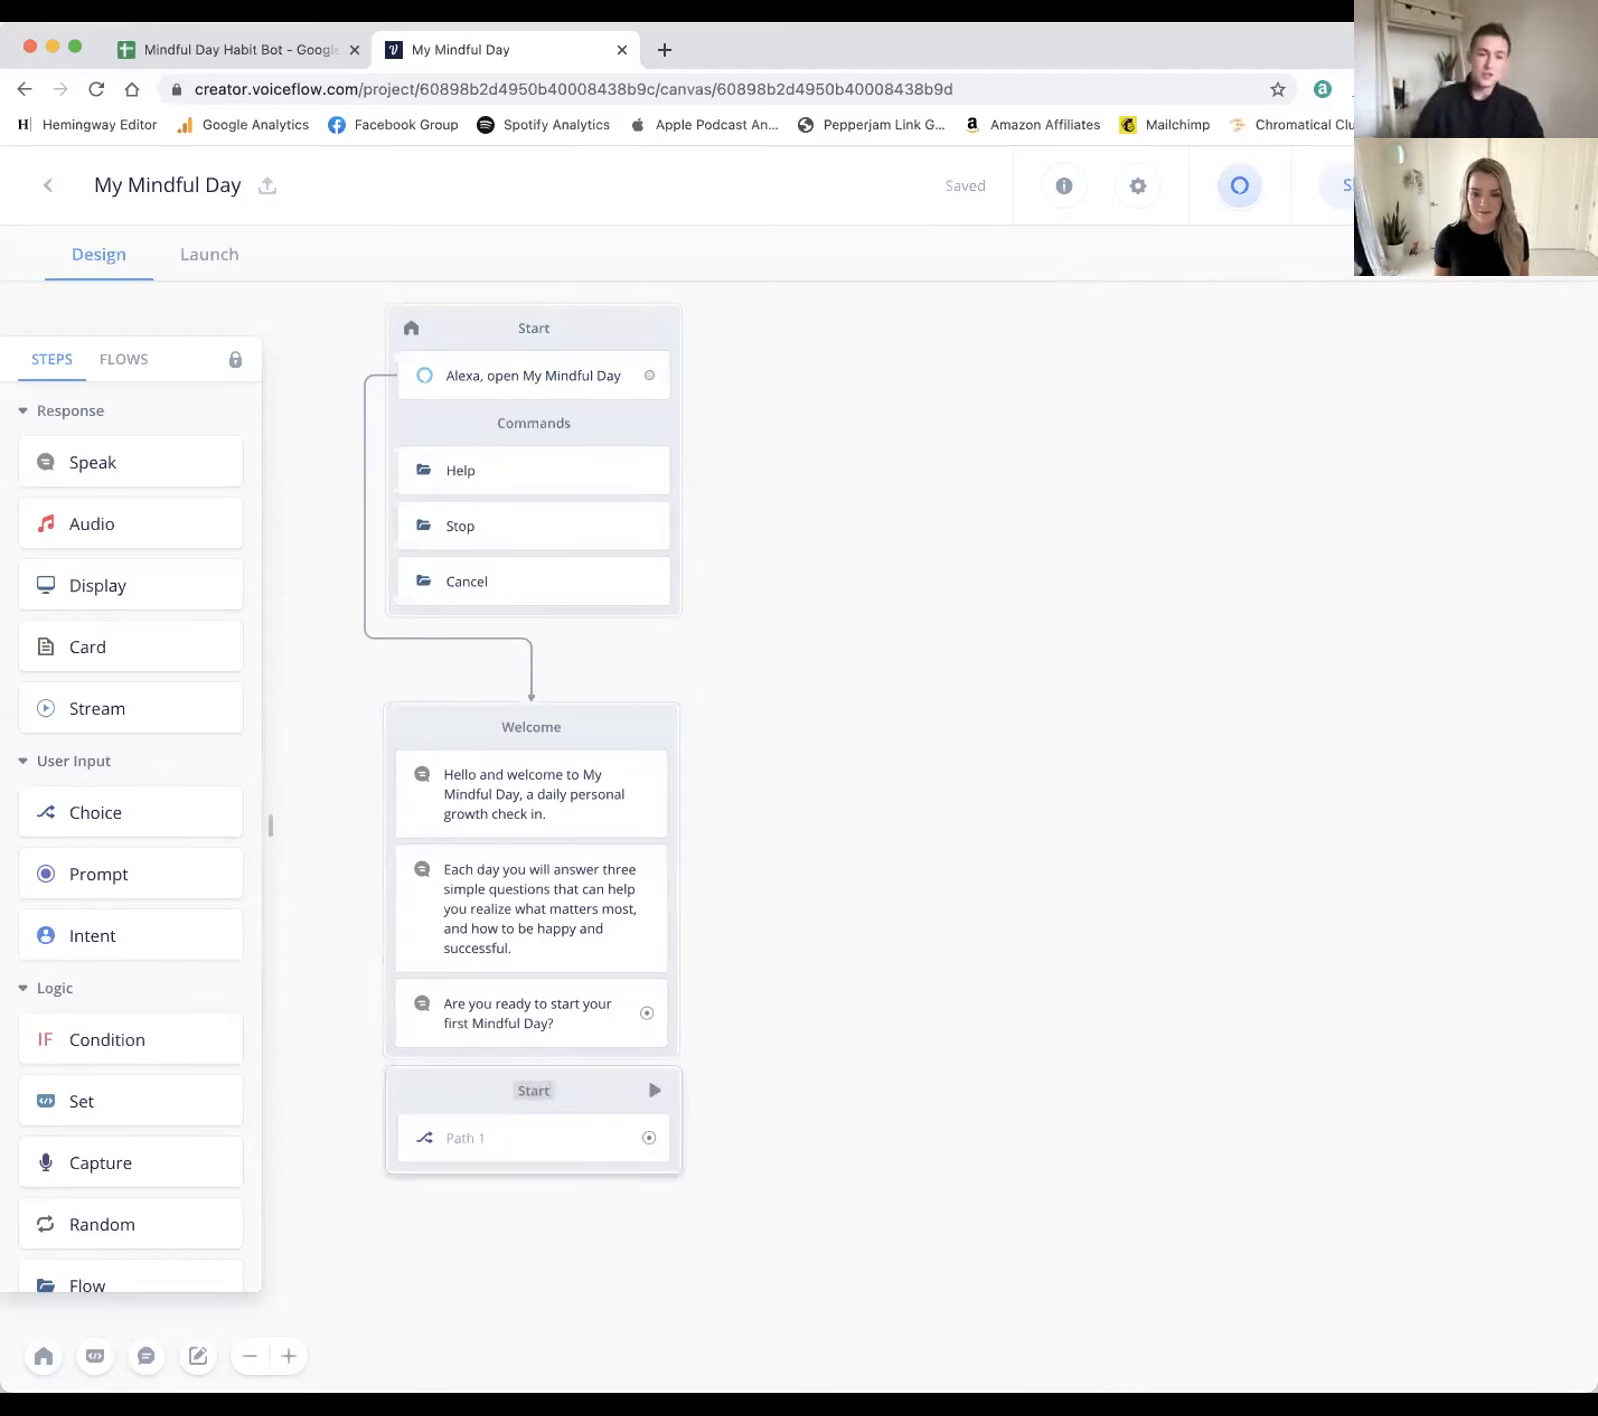
text( Expereince)
click(885, 1102)
double_click(564, 1084)
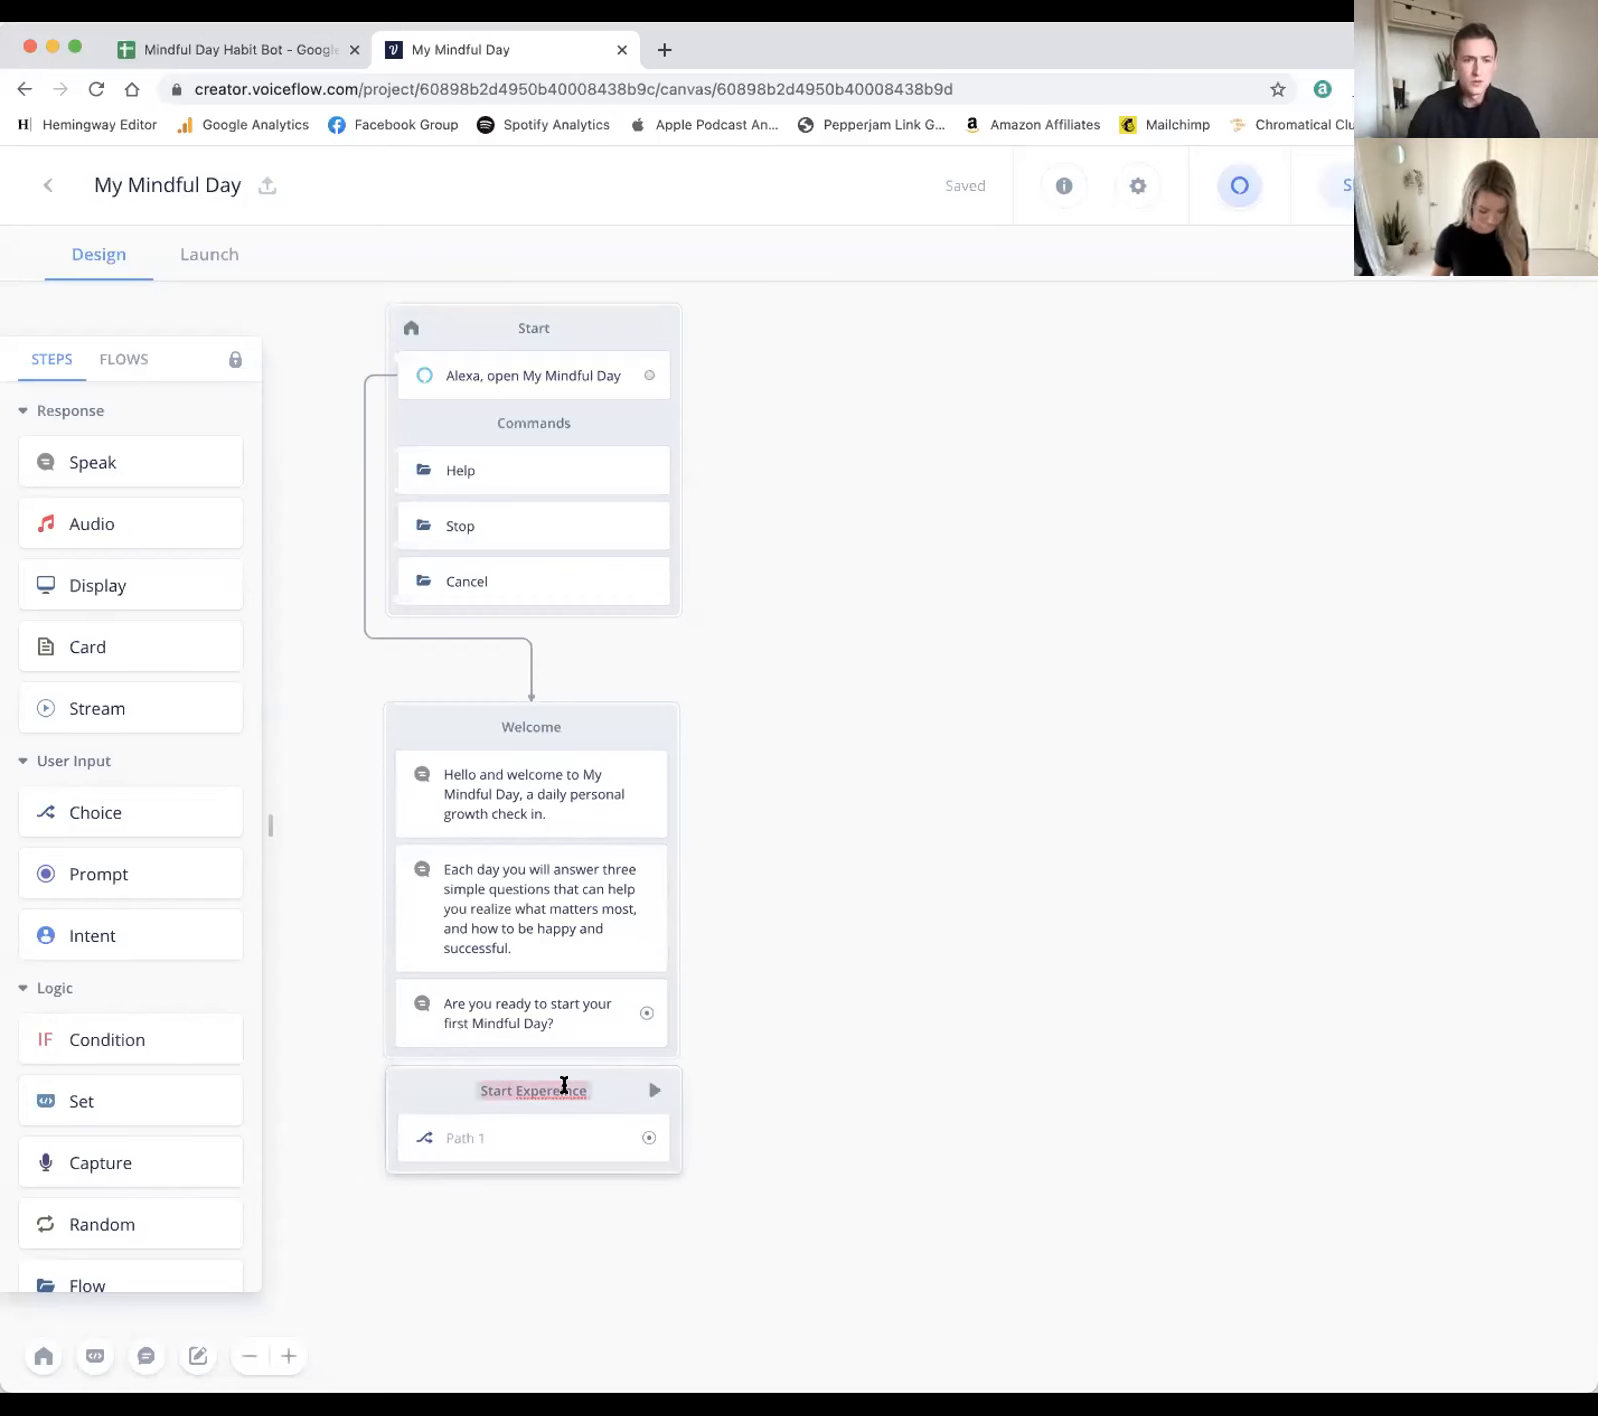
right_click(564, 1084)
mouse_move(532, 1088)
mouse_down()
mouse_move(563, 1091)
mouse_move(531, 1088)
mouse_up()
click(508, 1203)
double_click(552, 1087)
text(Start Experien)
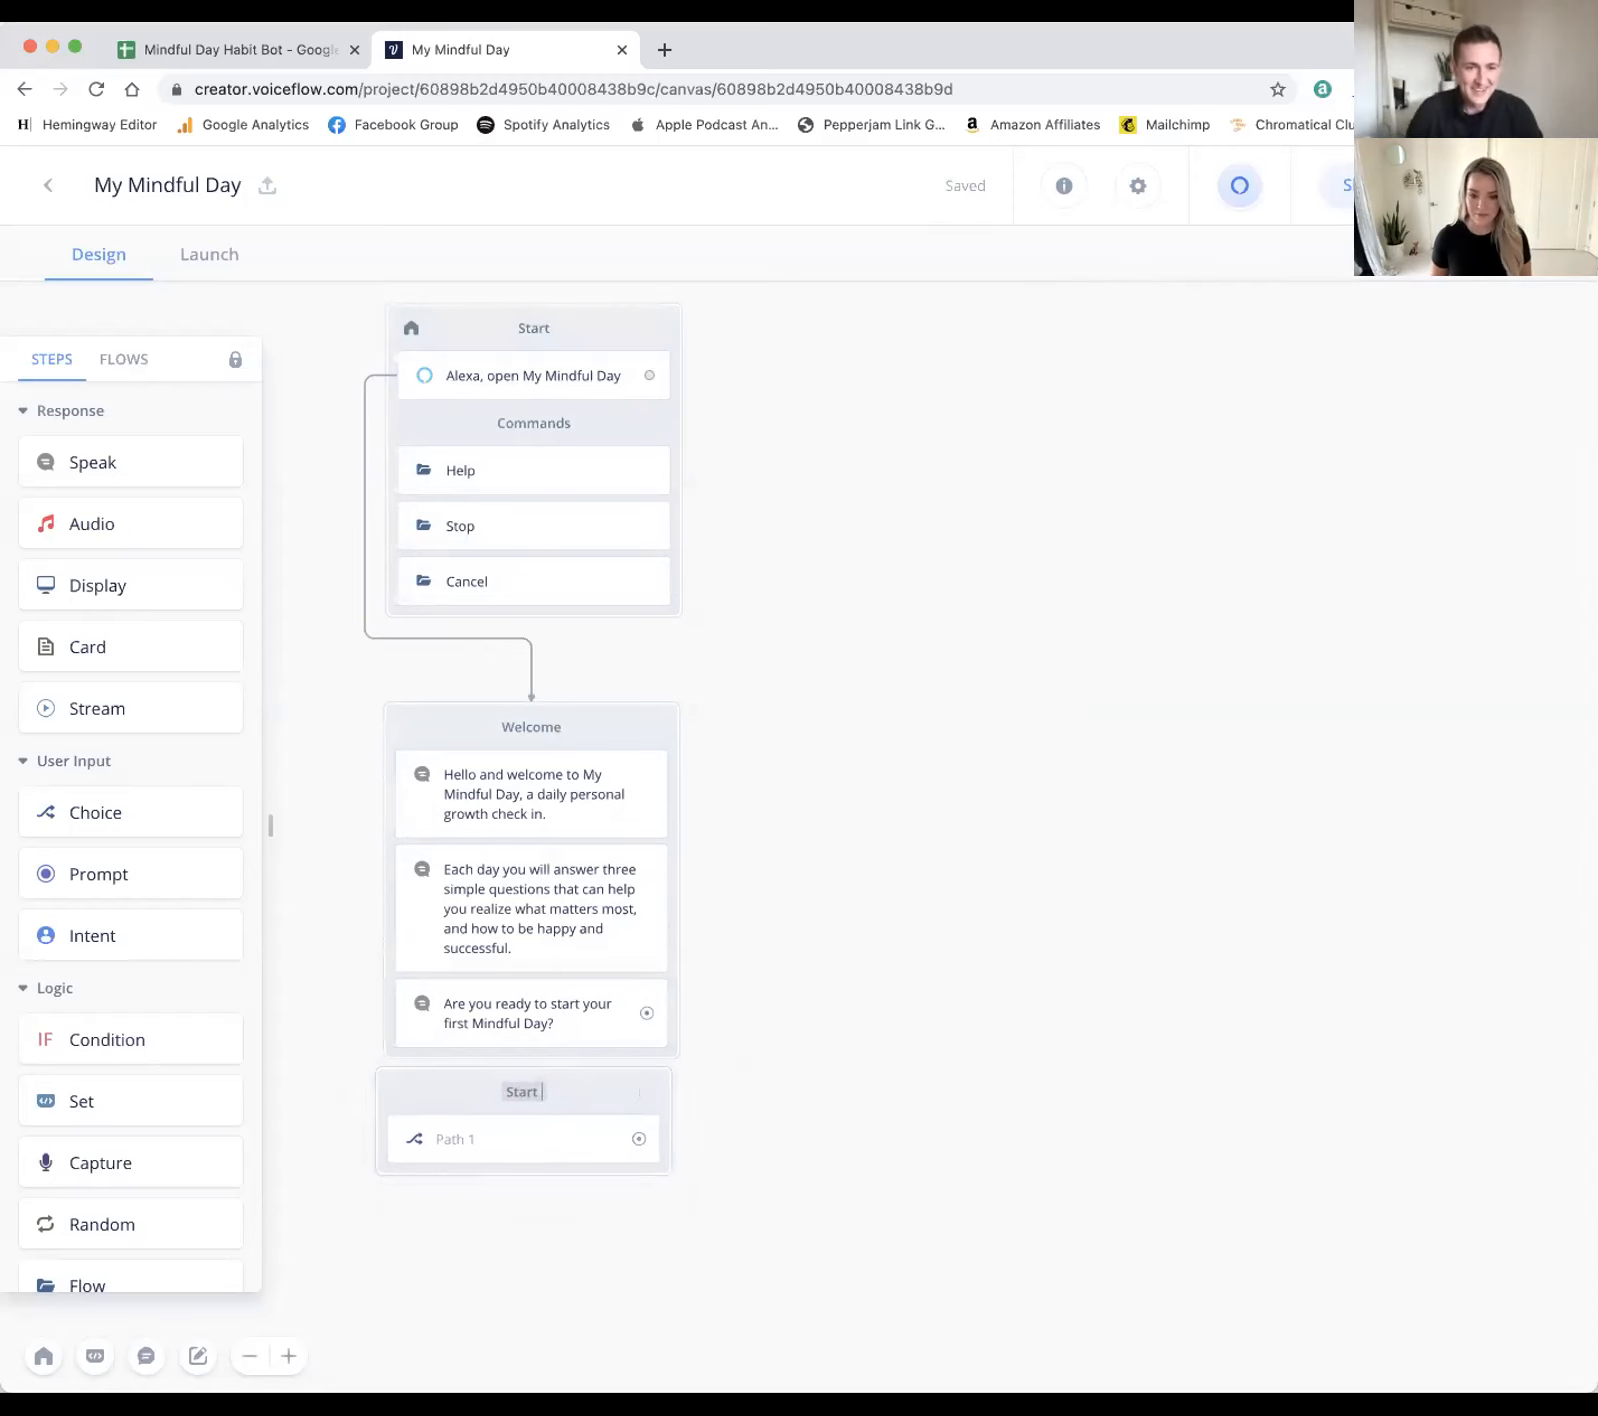
key(BackSpace)
key(BackSpace)
key(BackSpace)
text(ience)
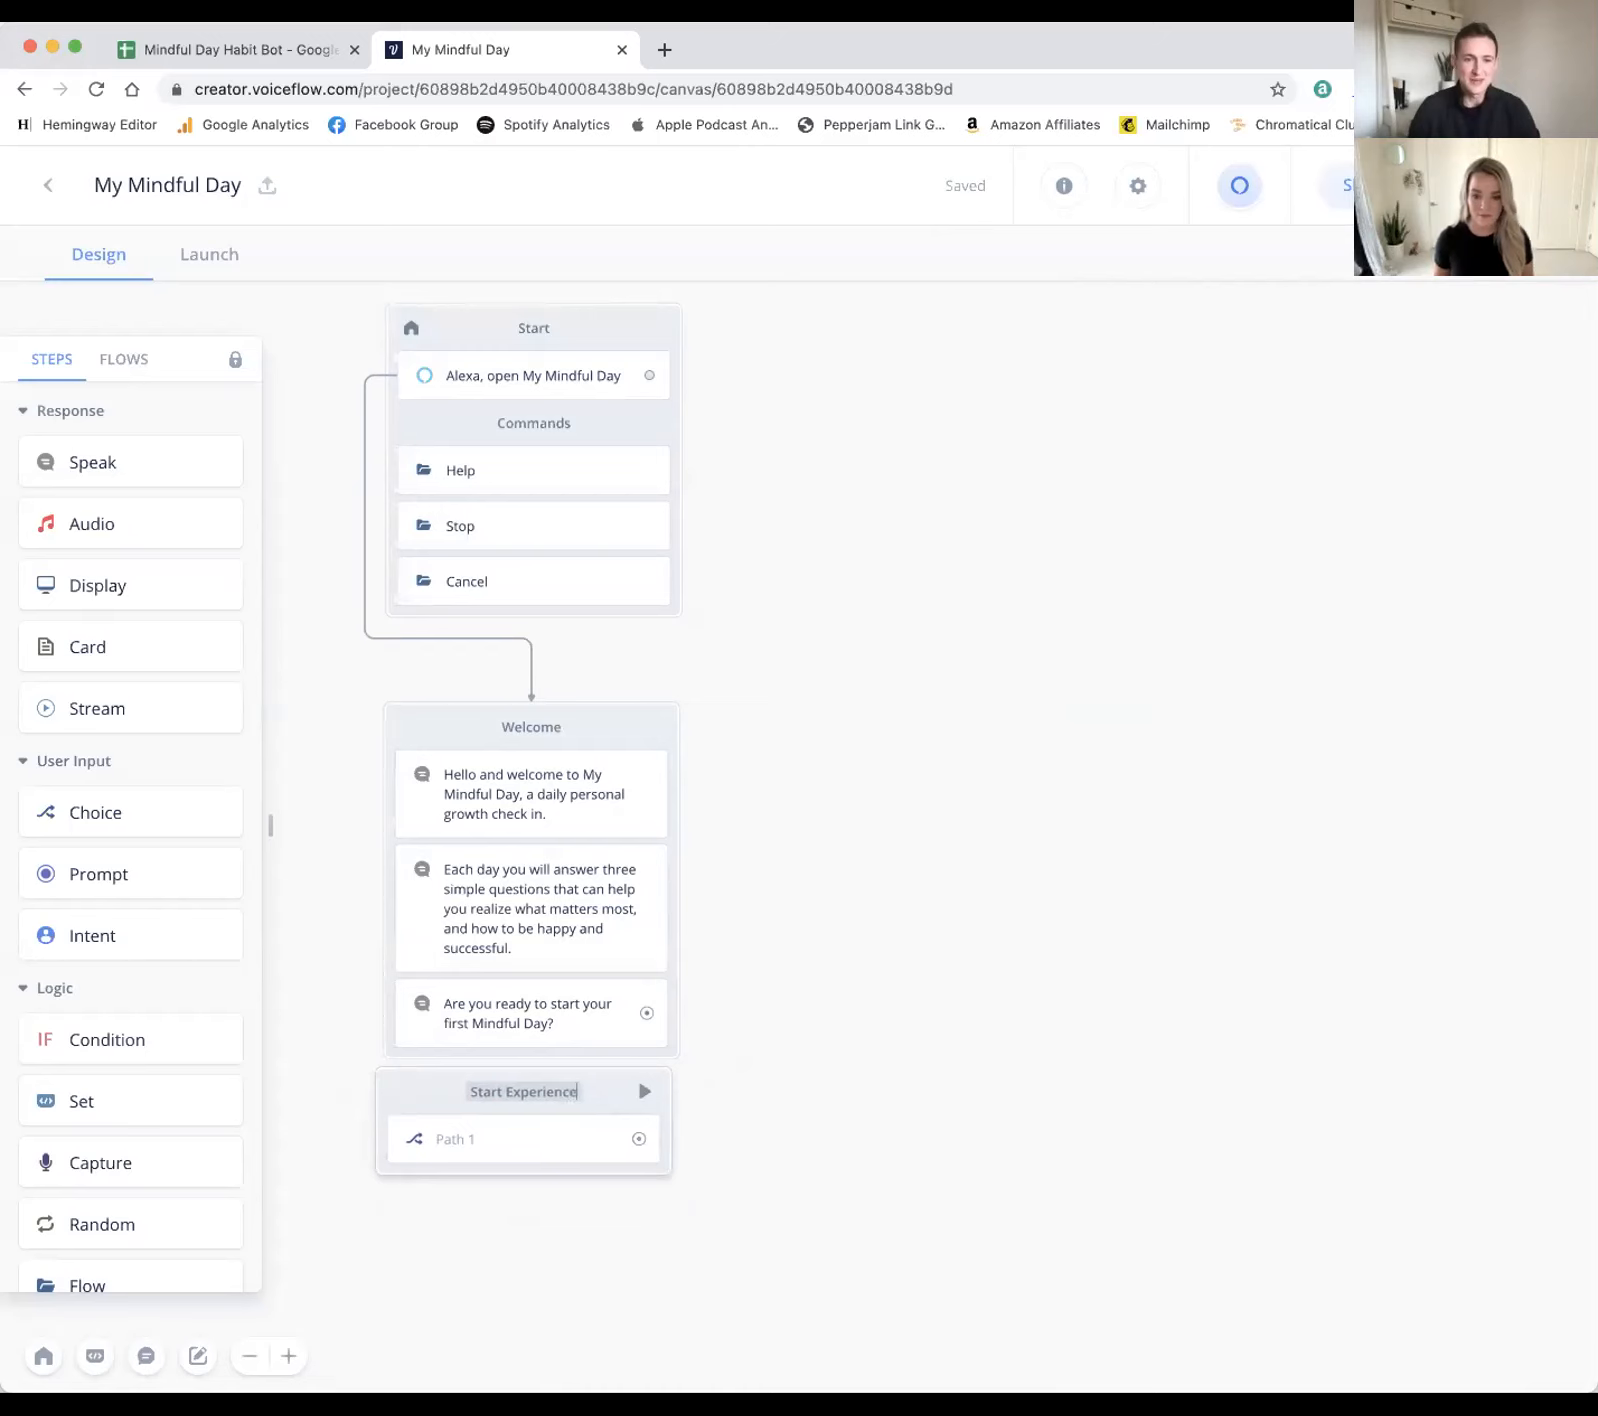
scroll(945, 1170, left, 1)
click(868, 1184)
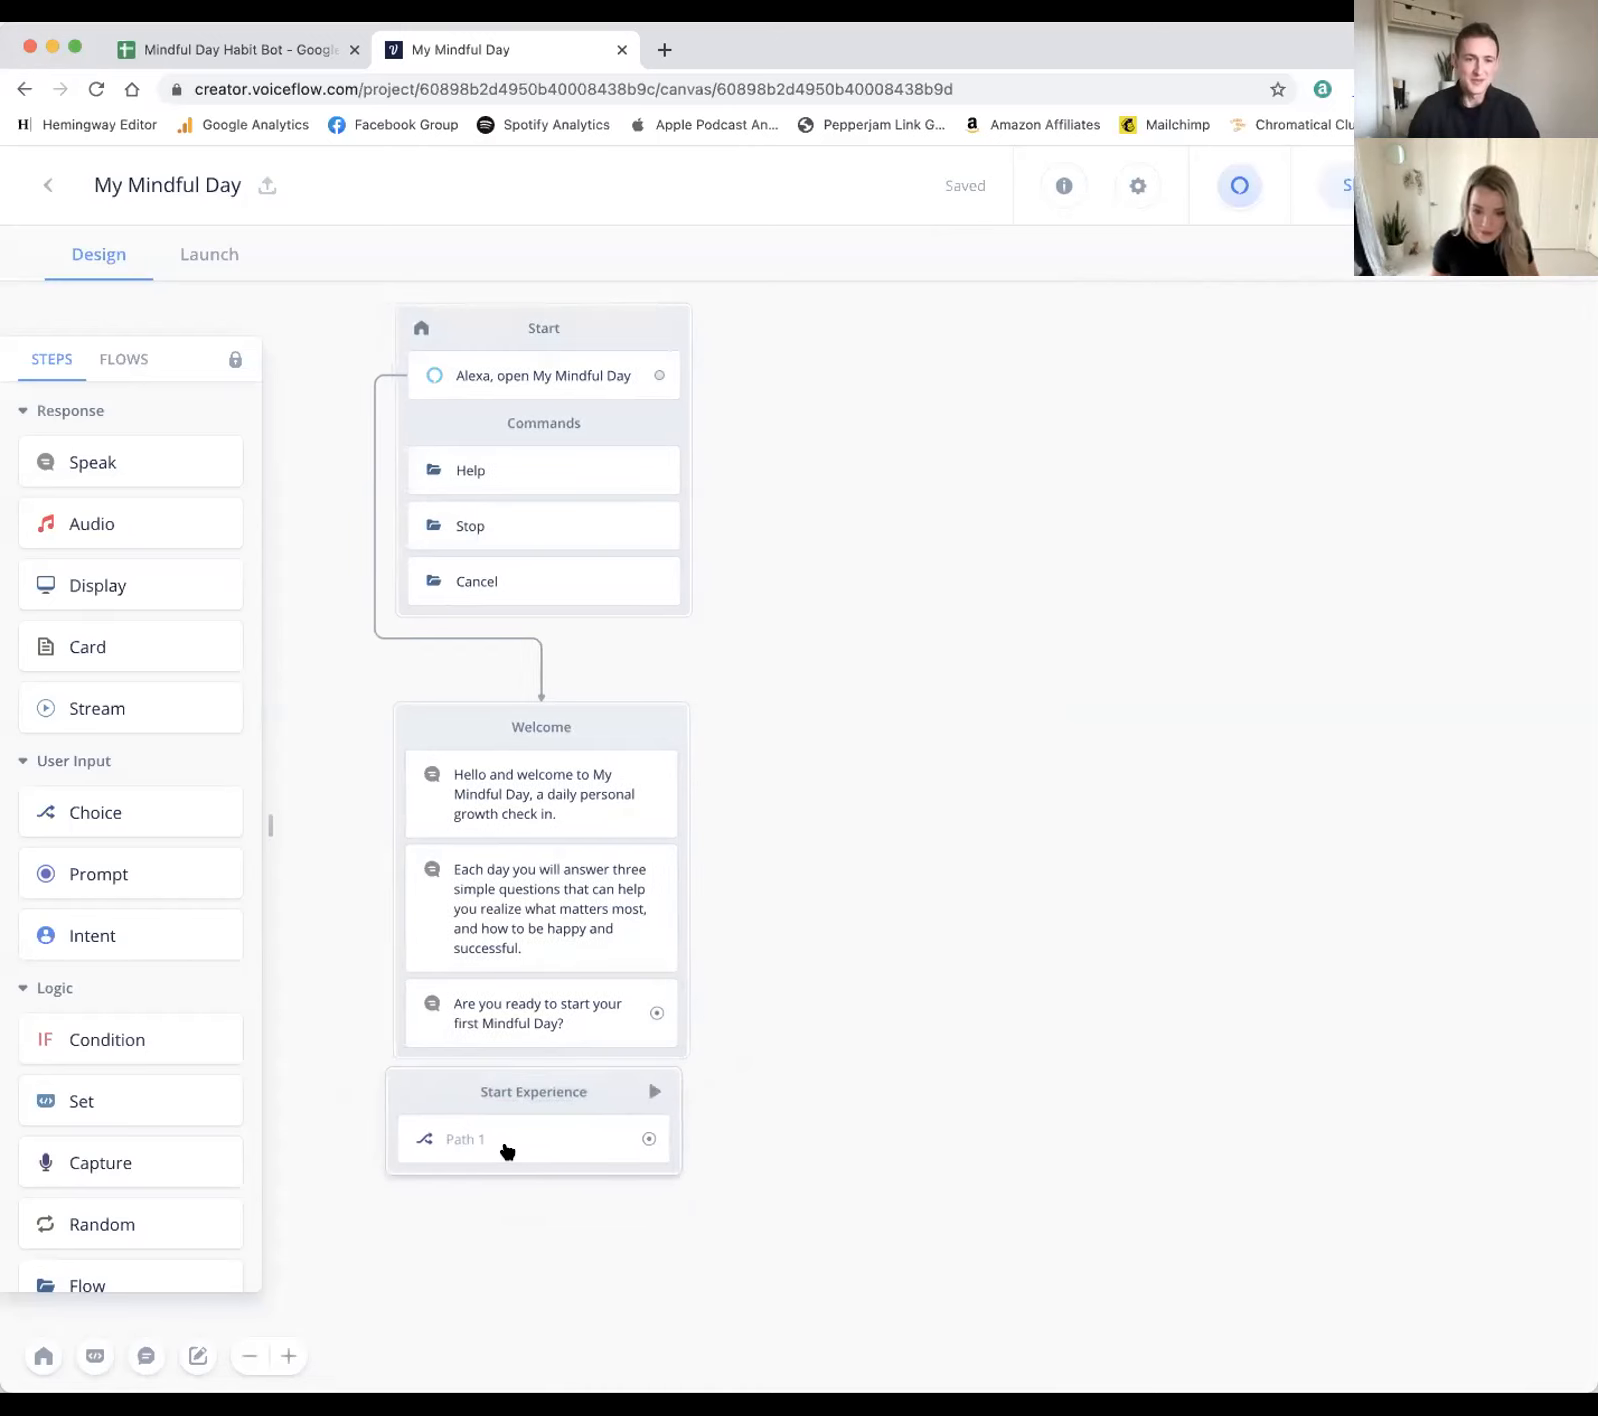
Step: Assign the existing Yes intent to the first path of the Start Experience block's Choice step
click(528, 1144)
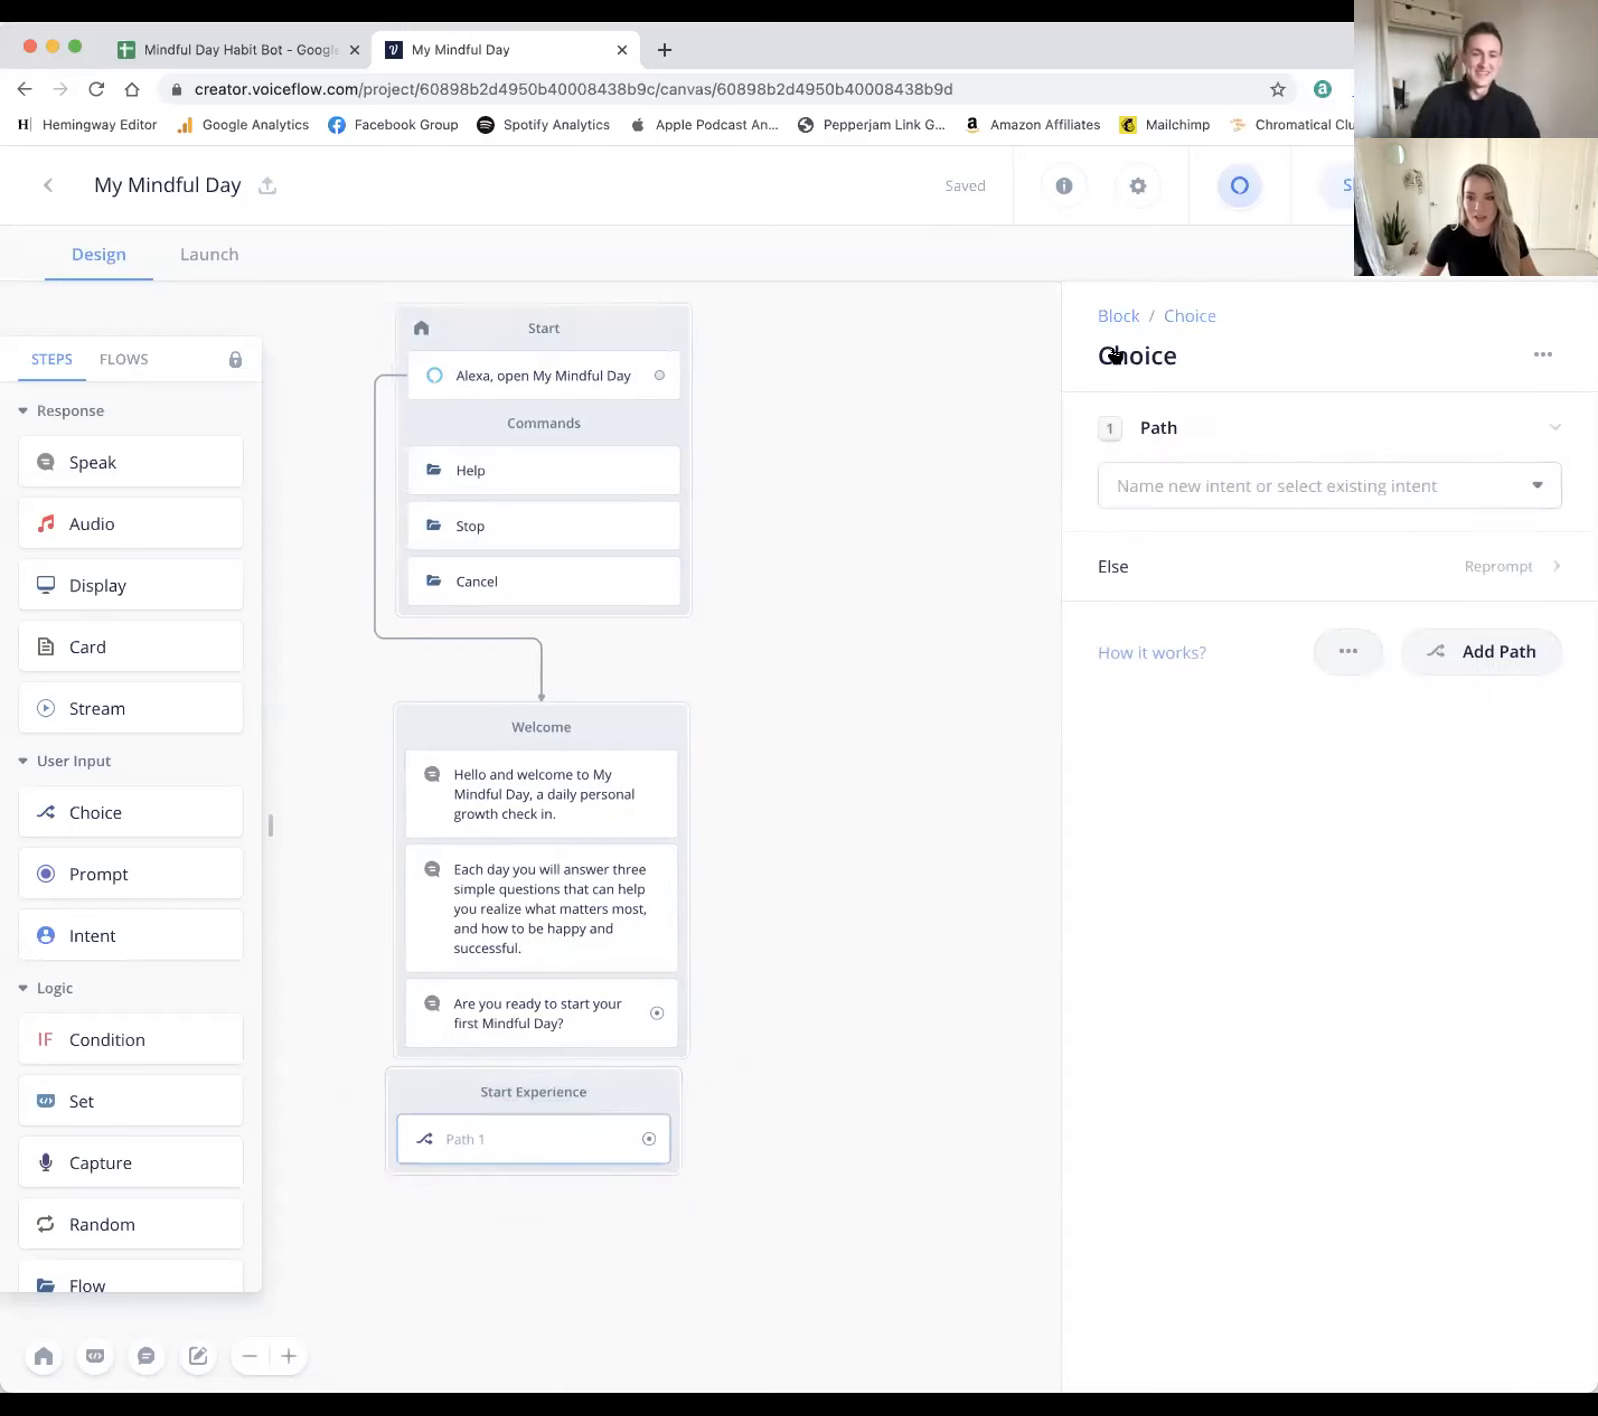
click(1180, 483)
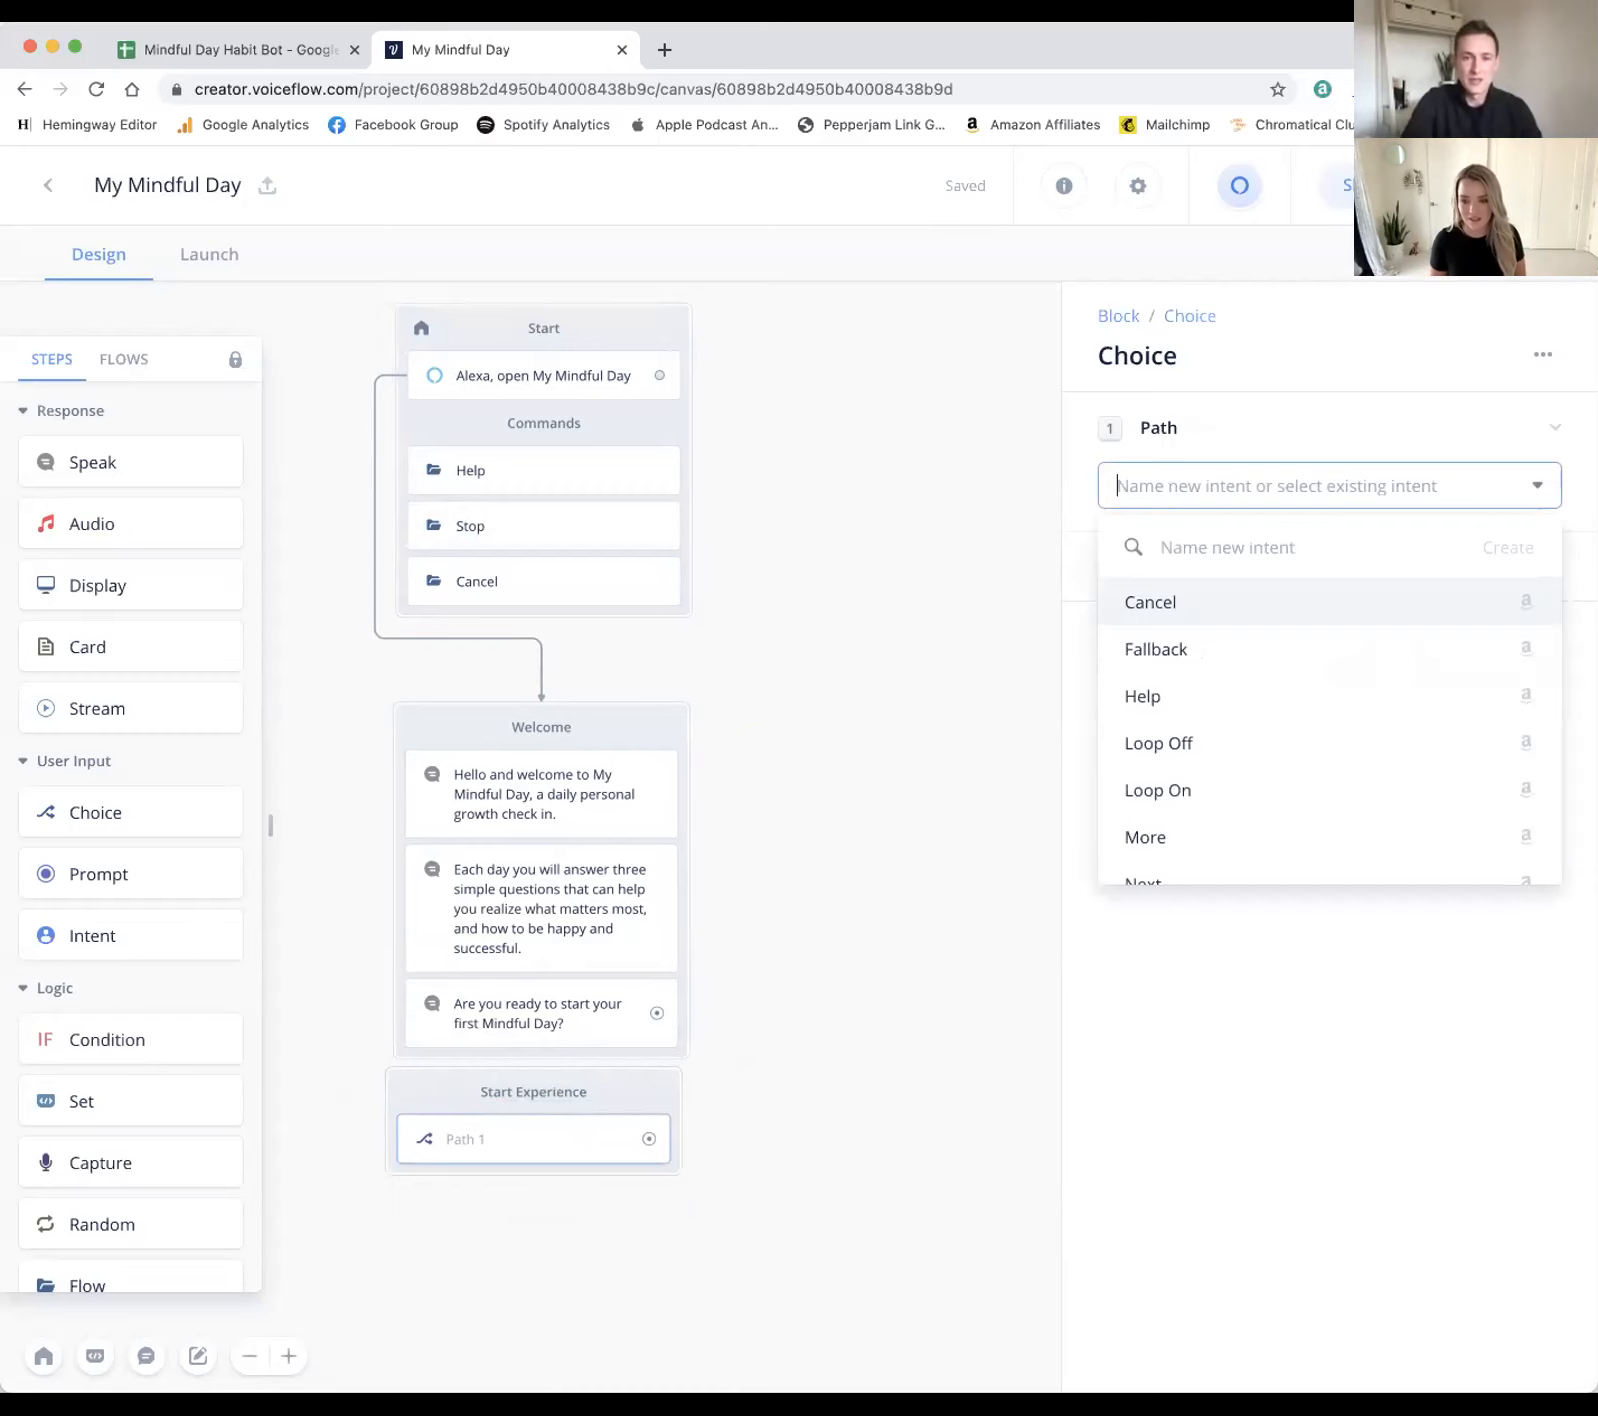
text(yes)
click(1188, 603)
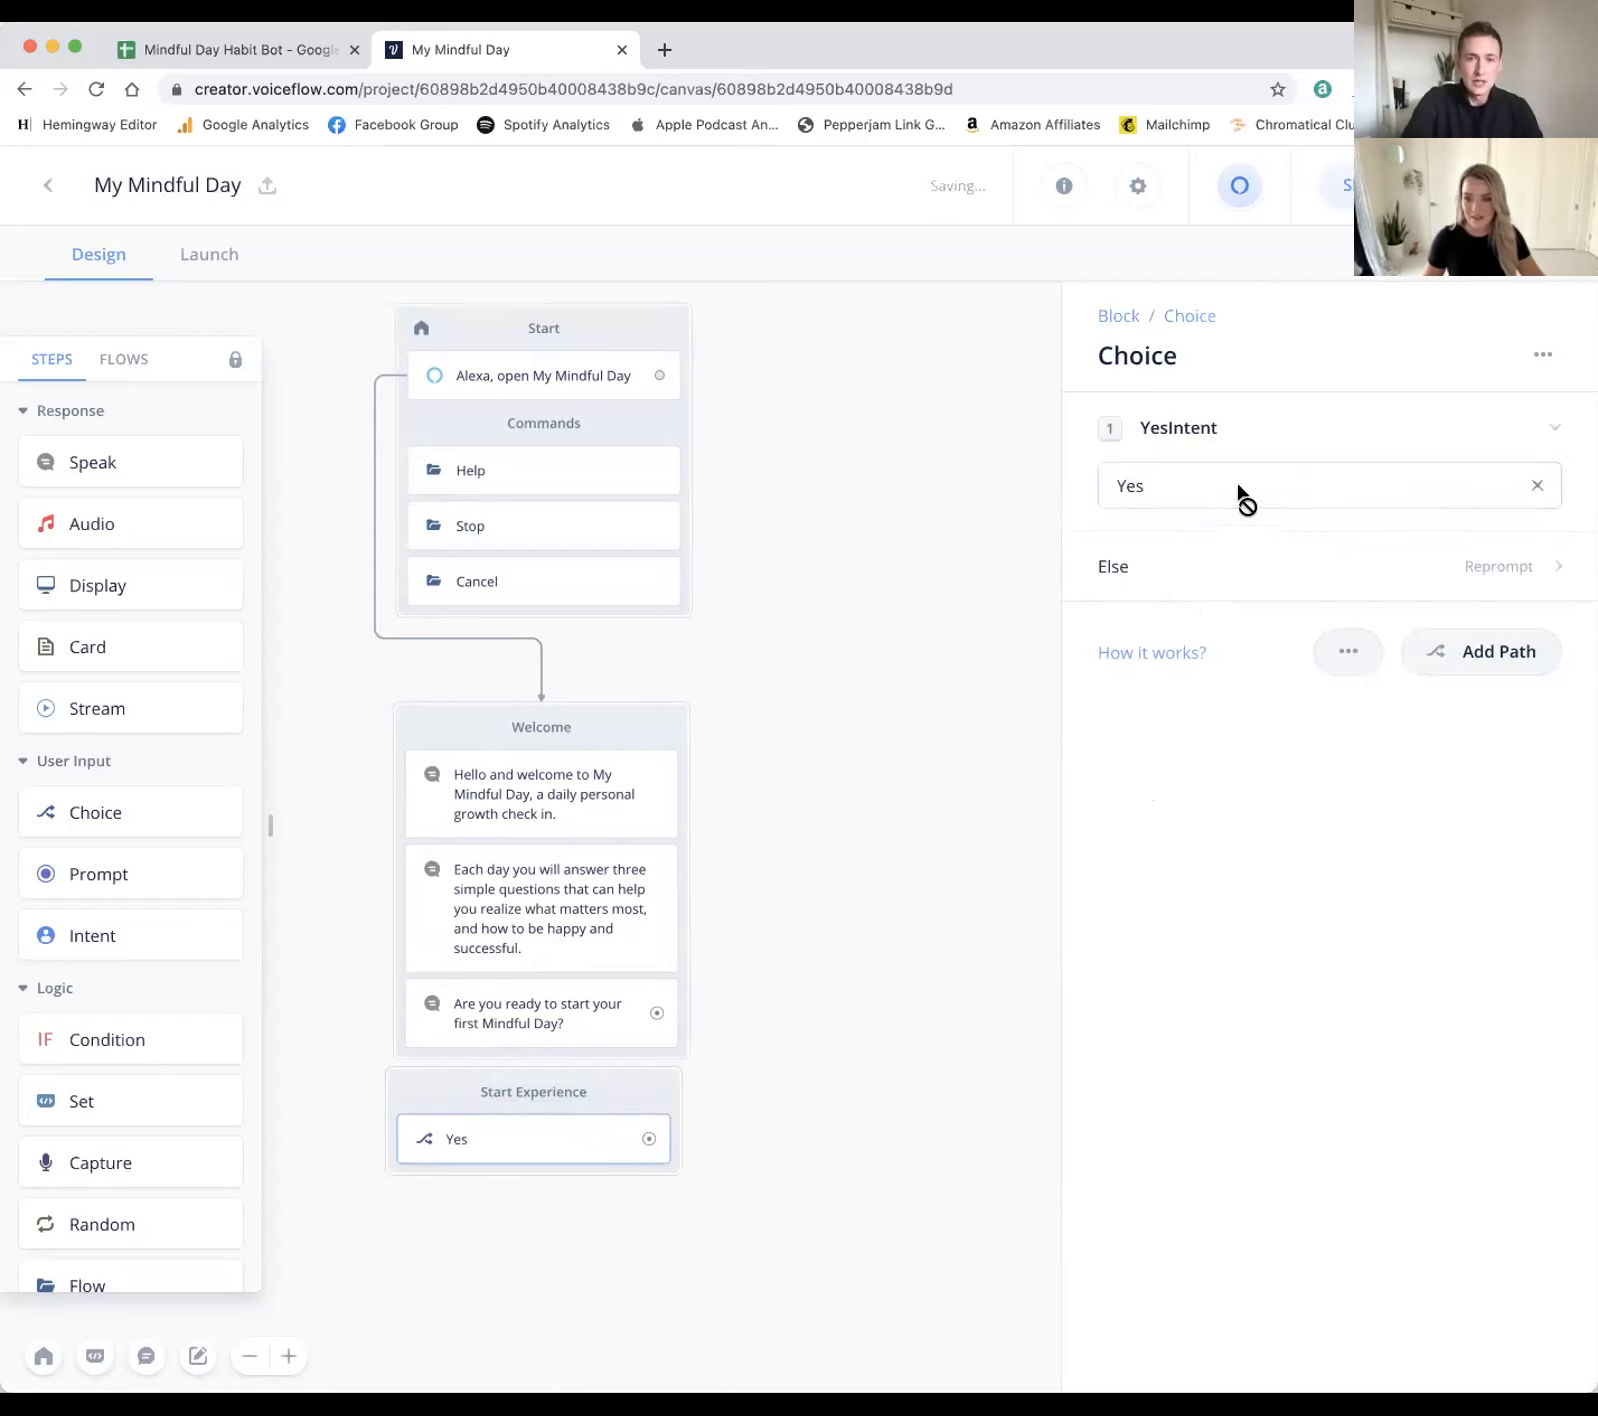
click(896, 1091)
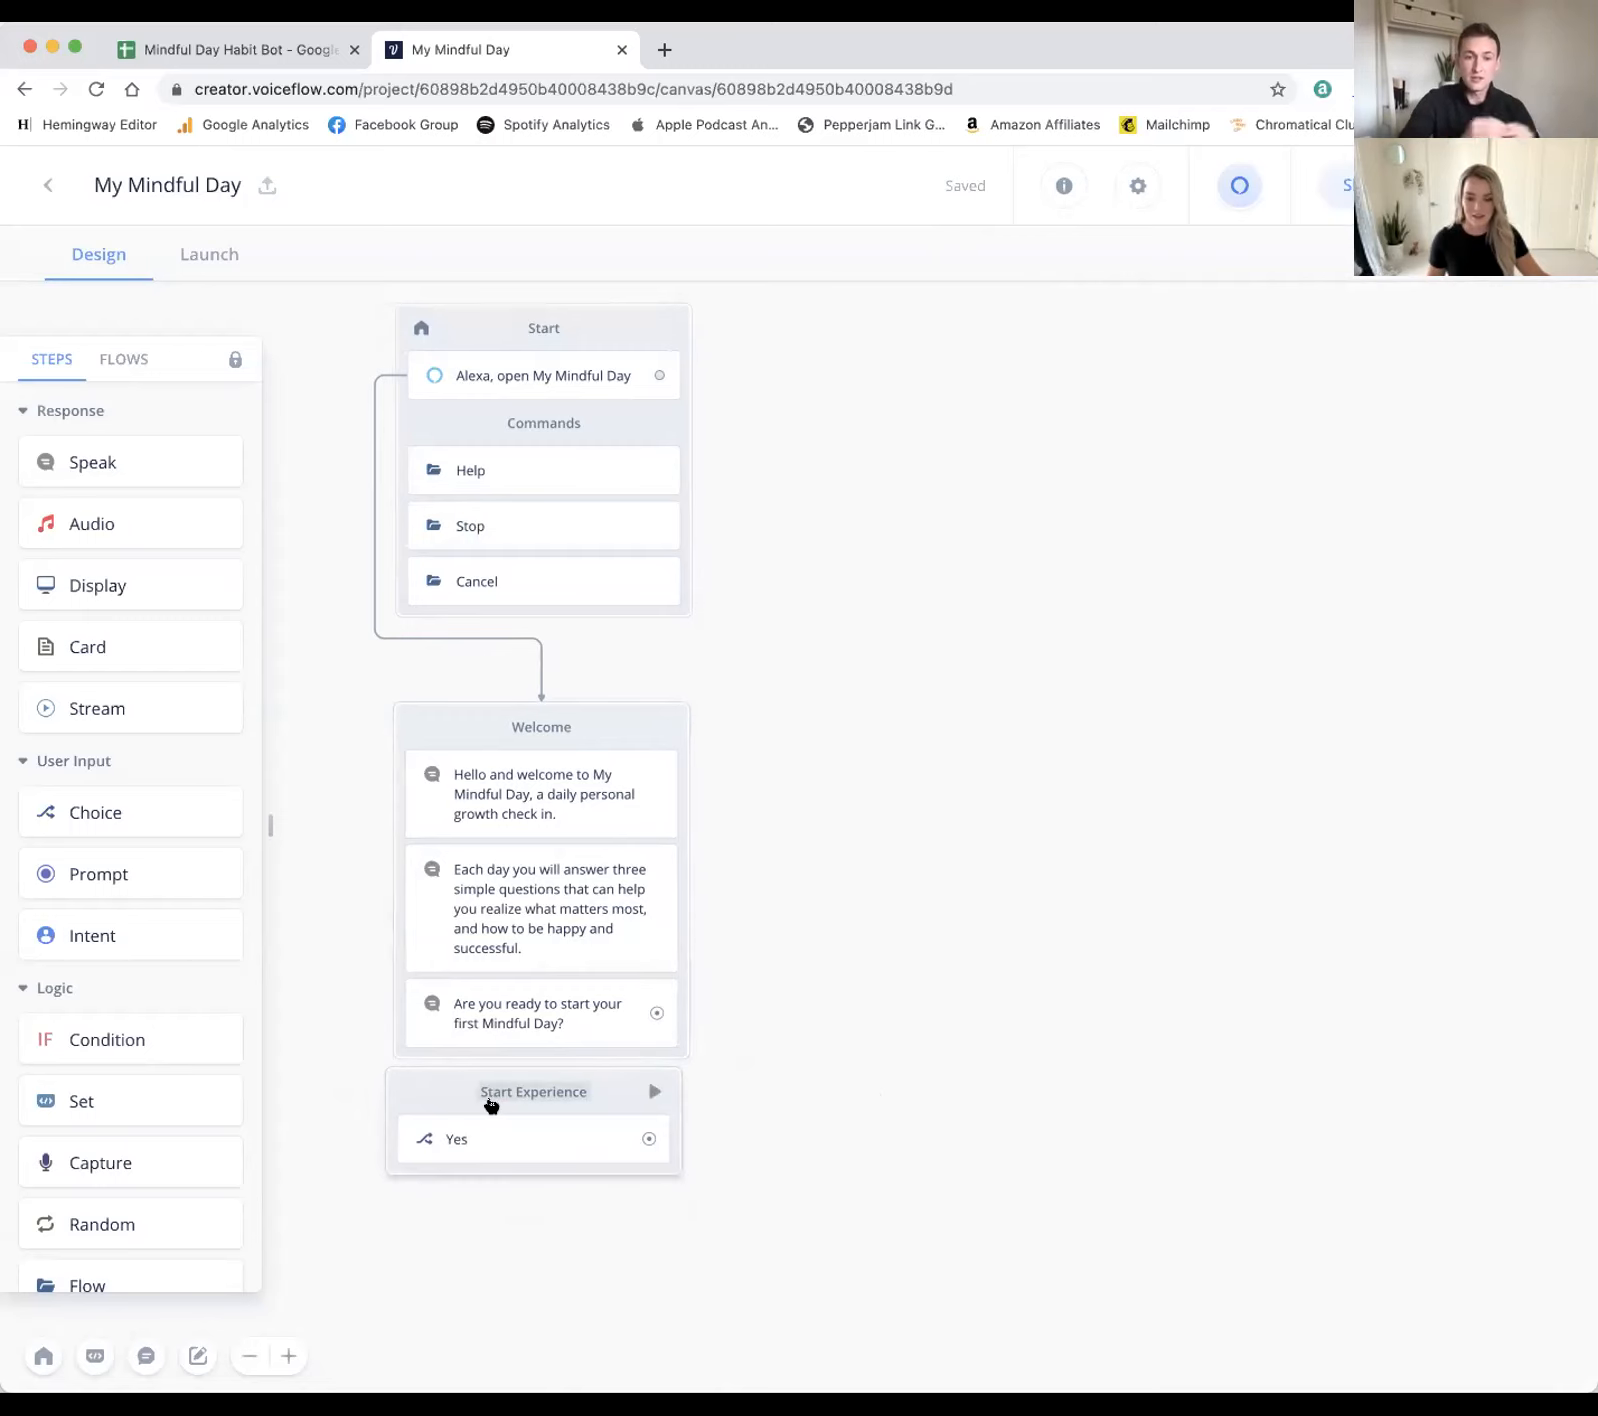
Step: Link the "Are you ready to start your first Mindful Day?" step to the Start Experience block and place that block slightly farther below Welcome
drag(432, 1095, 439, 1113)
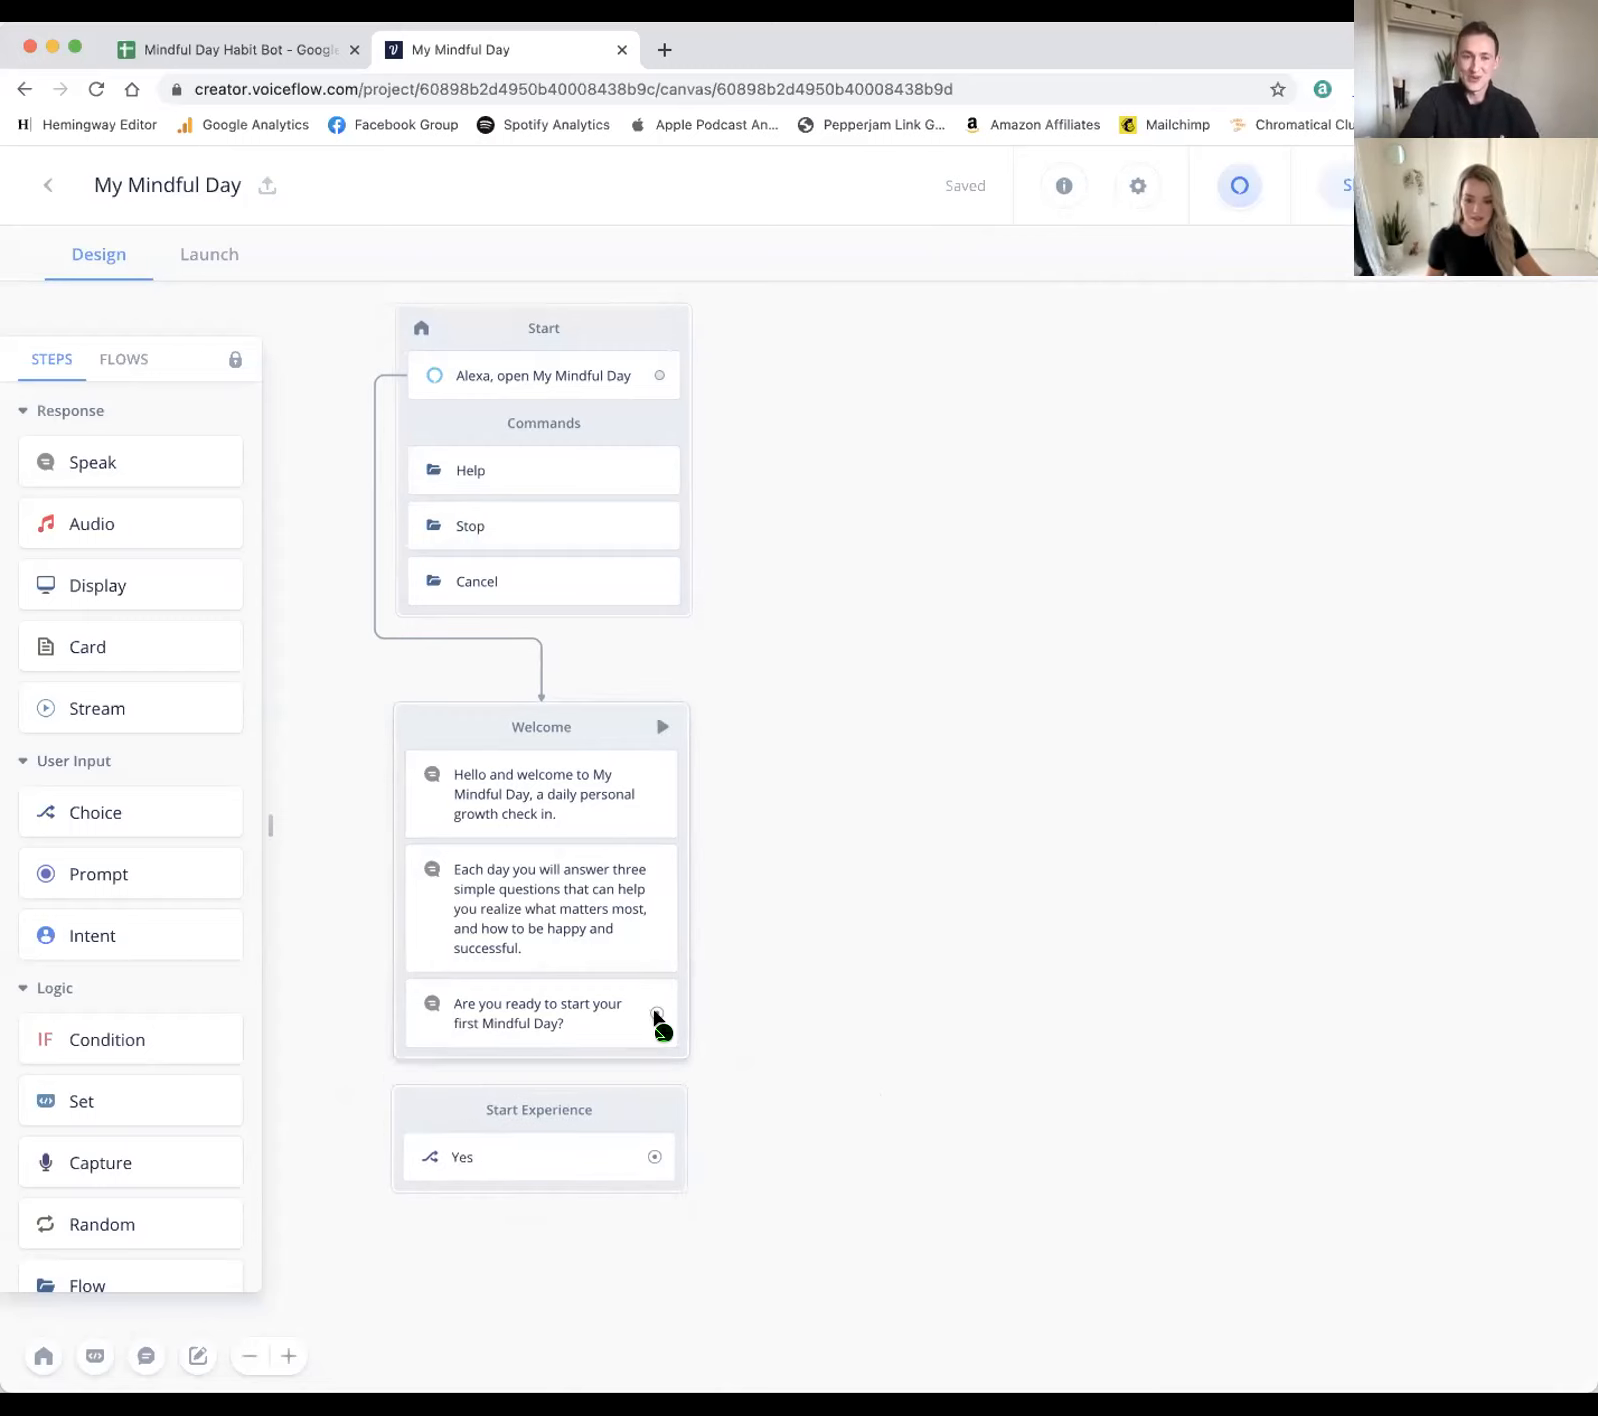
drag(656, 1020, 678, 1132)
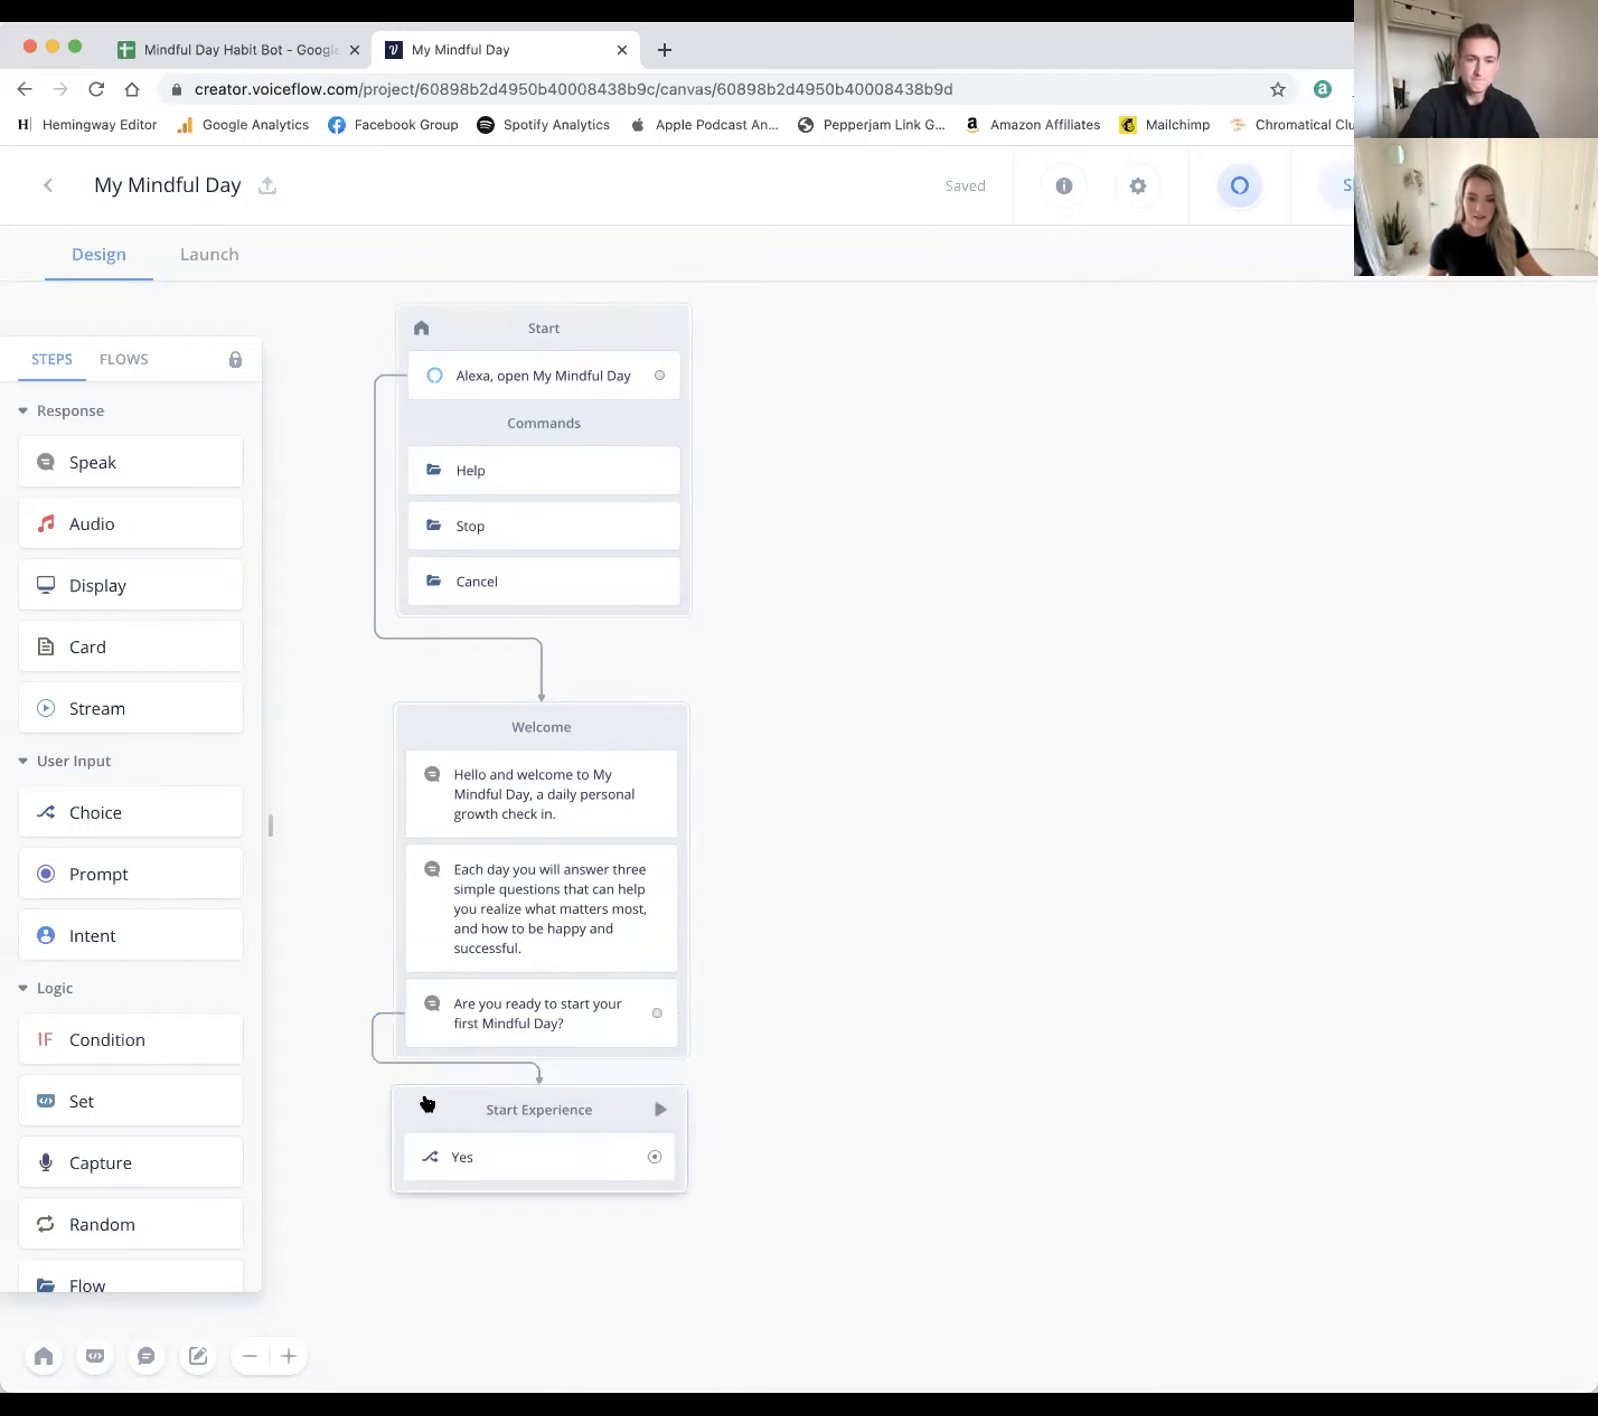
drag(427, 1103, 421, 1132)
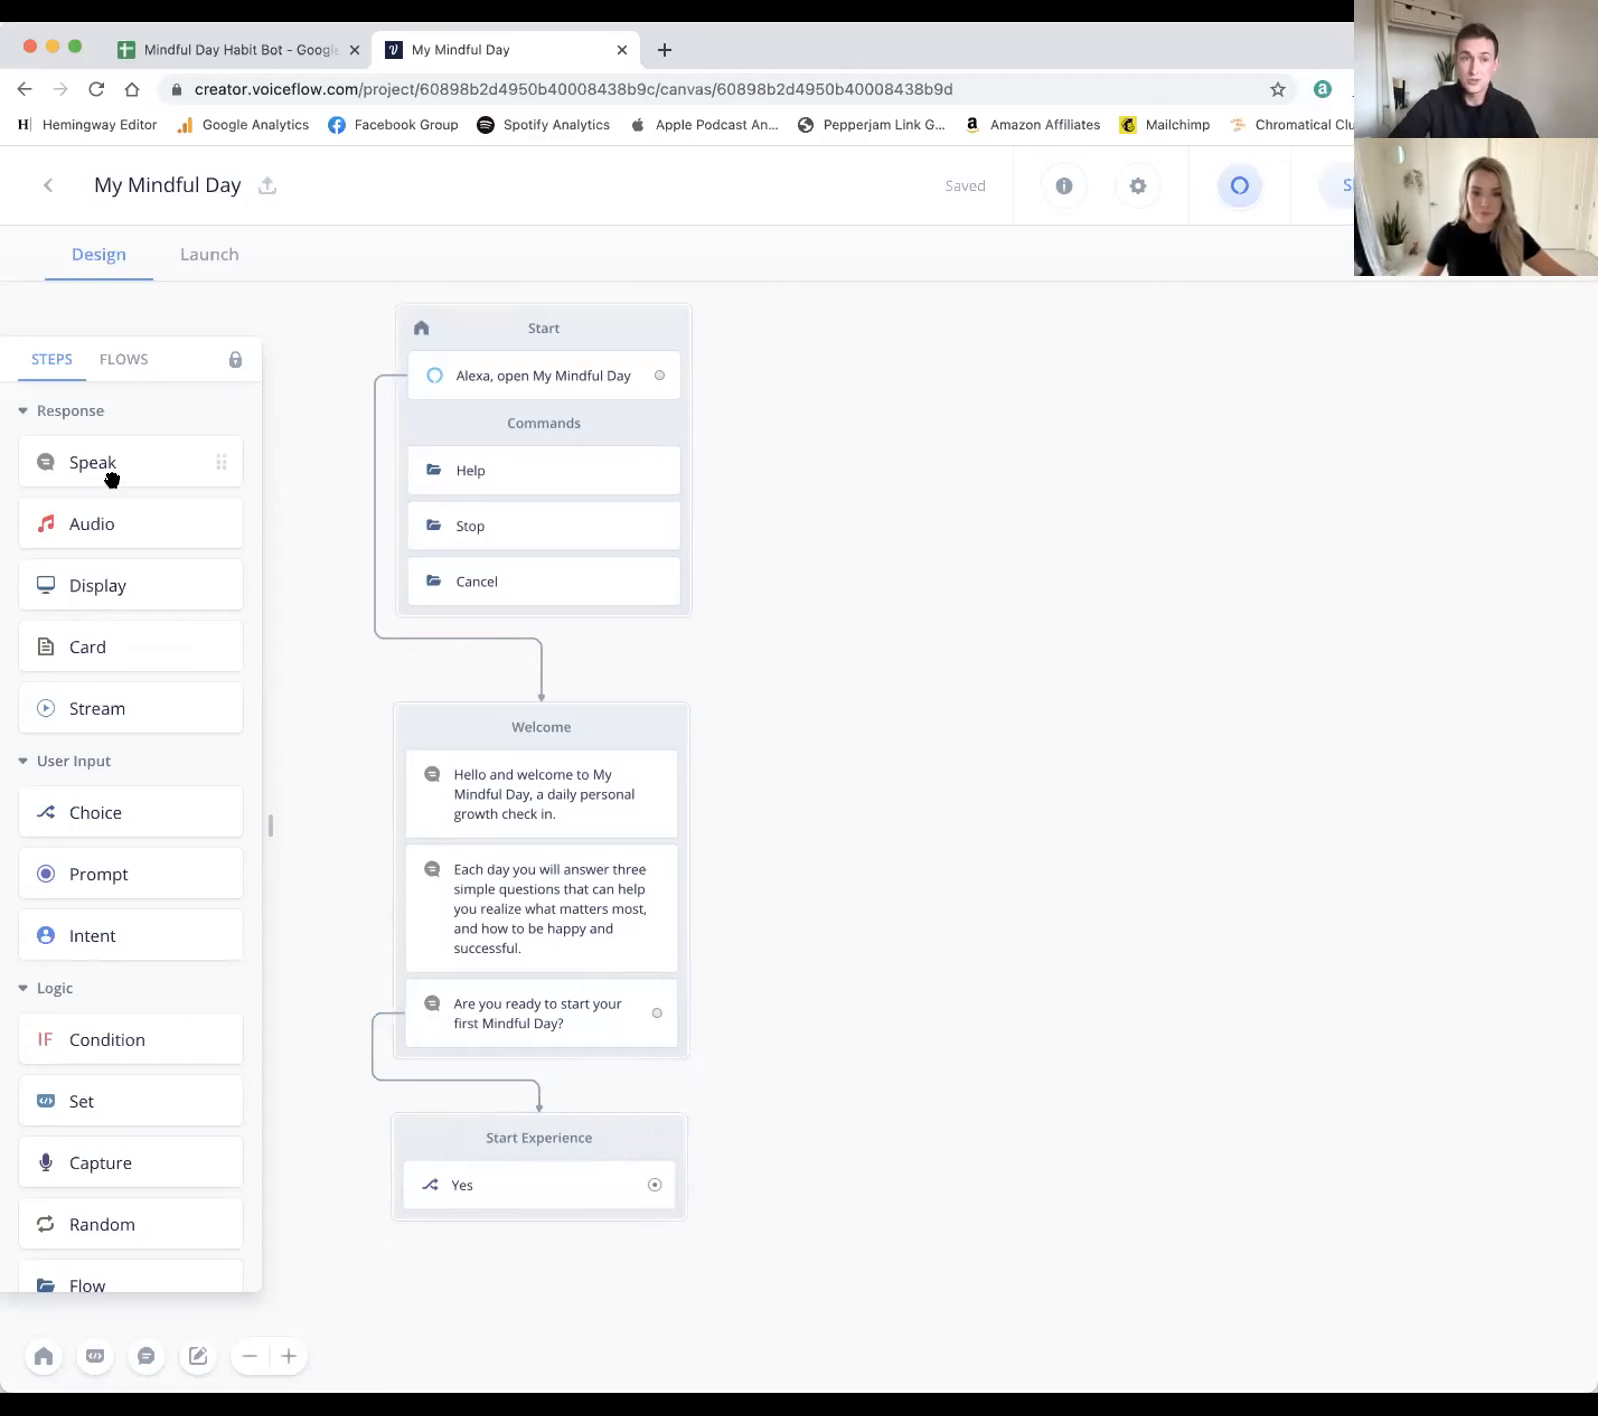
Step: Add a Speak step in a new block on the canvas beside the Start block
drag(89, 460, 812, 322)
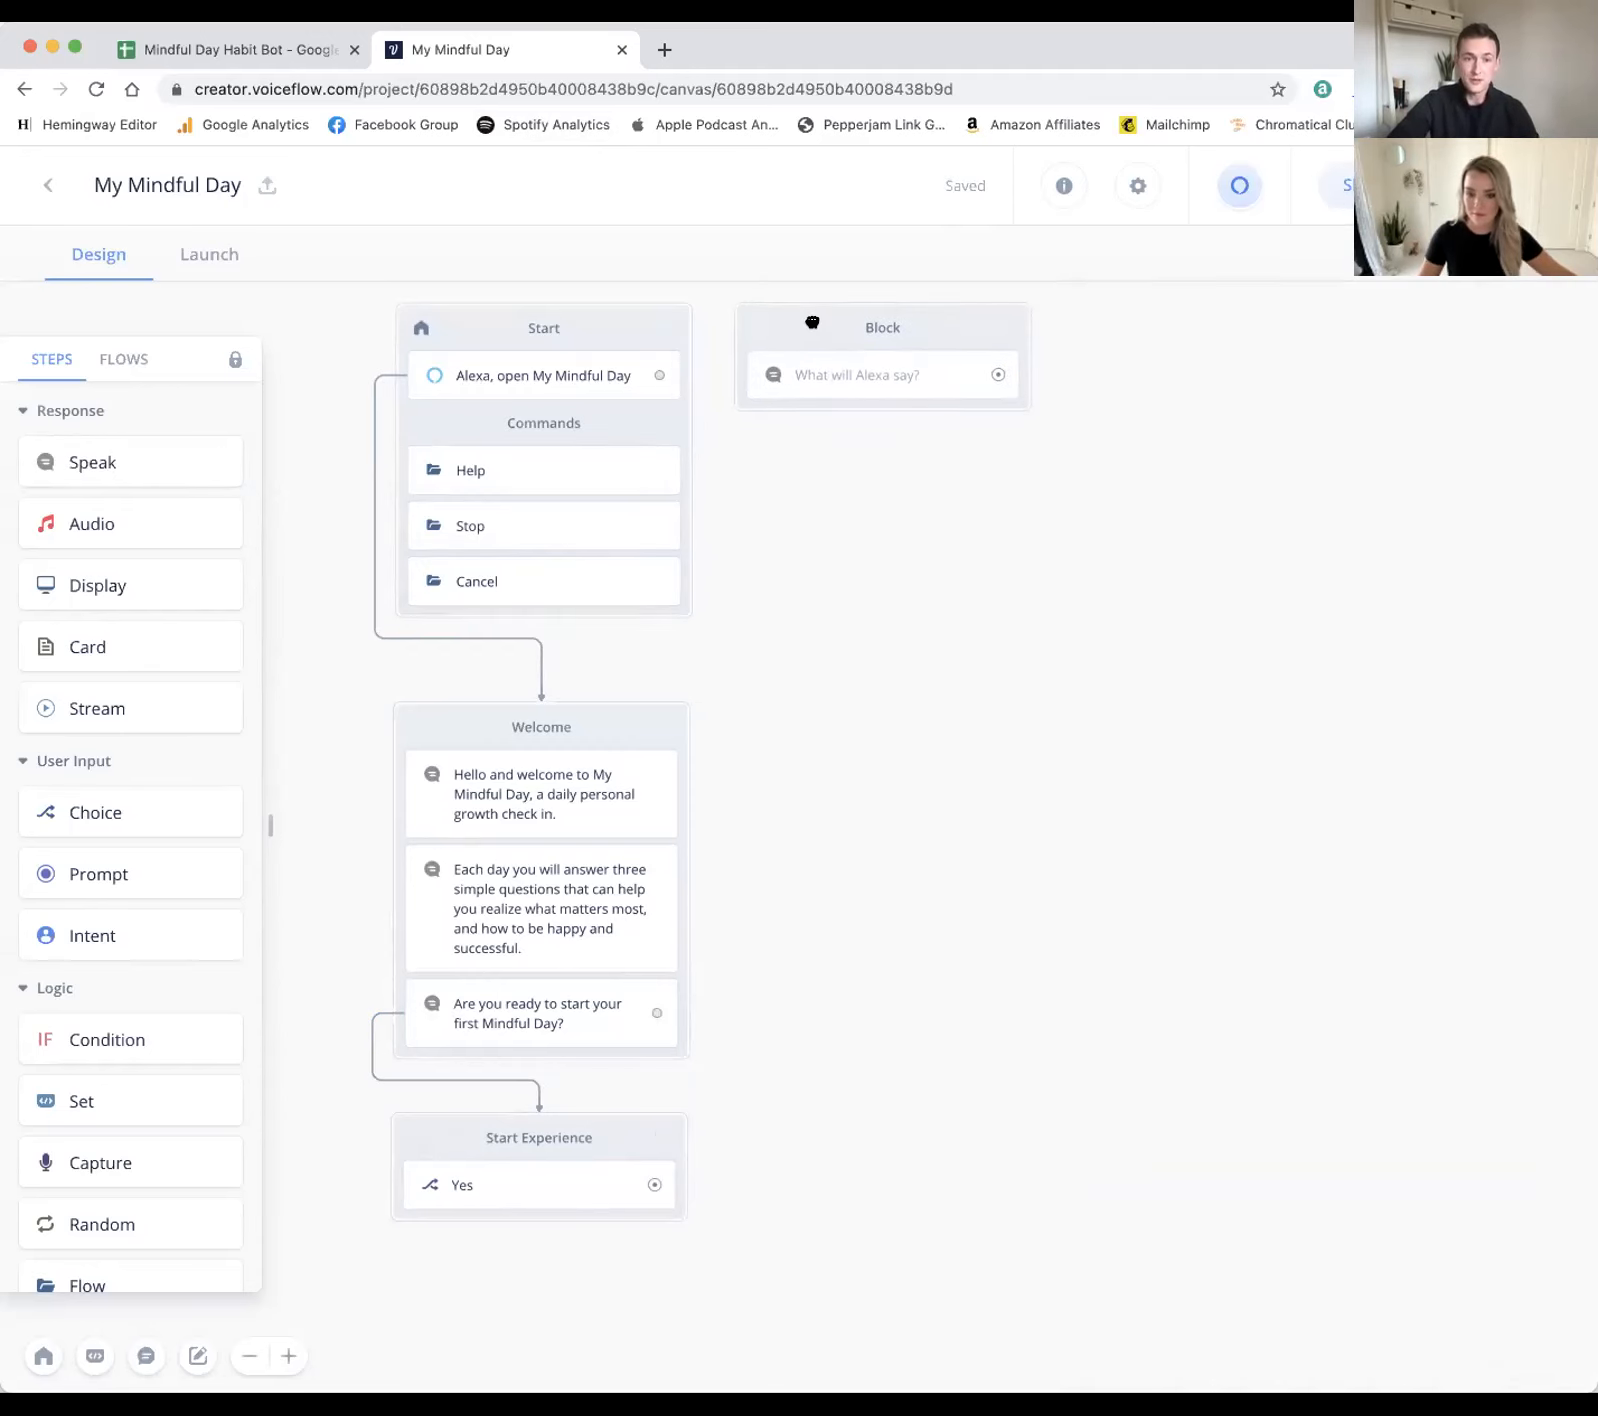
scroll(900, 813, right, 3)
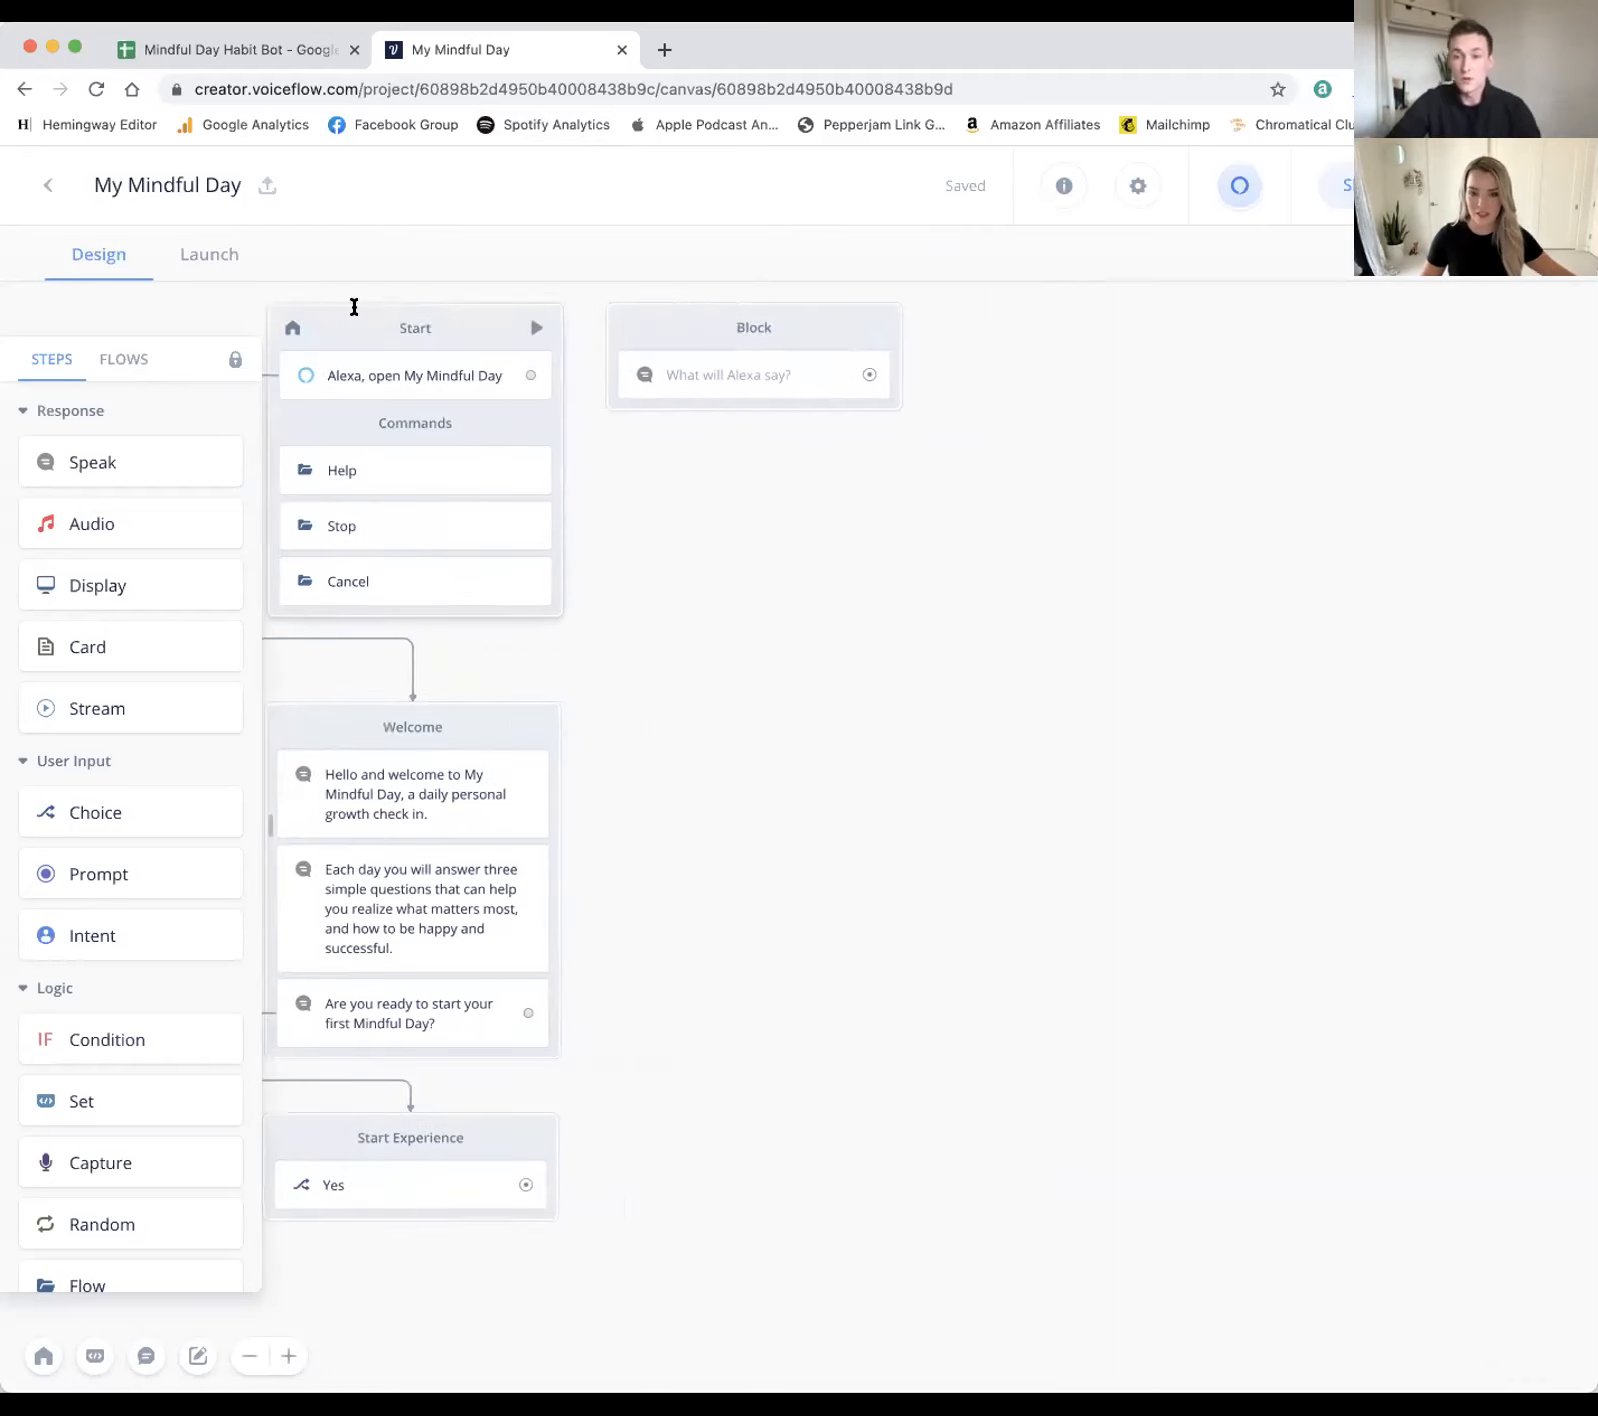
scroll(553, 442, left, 2)
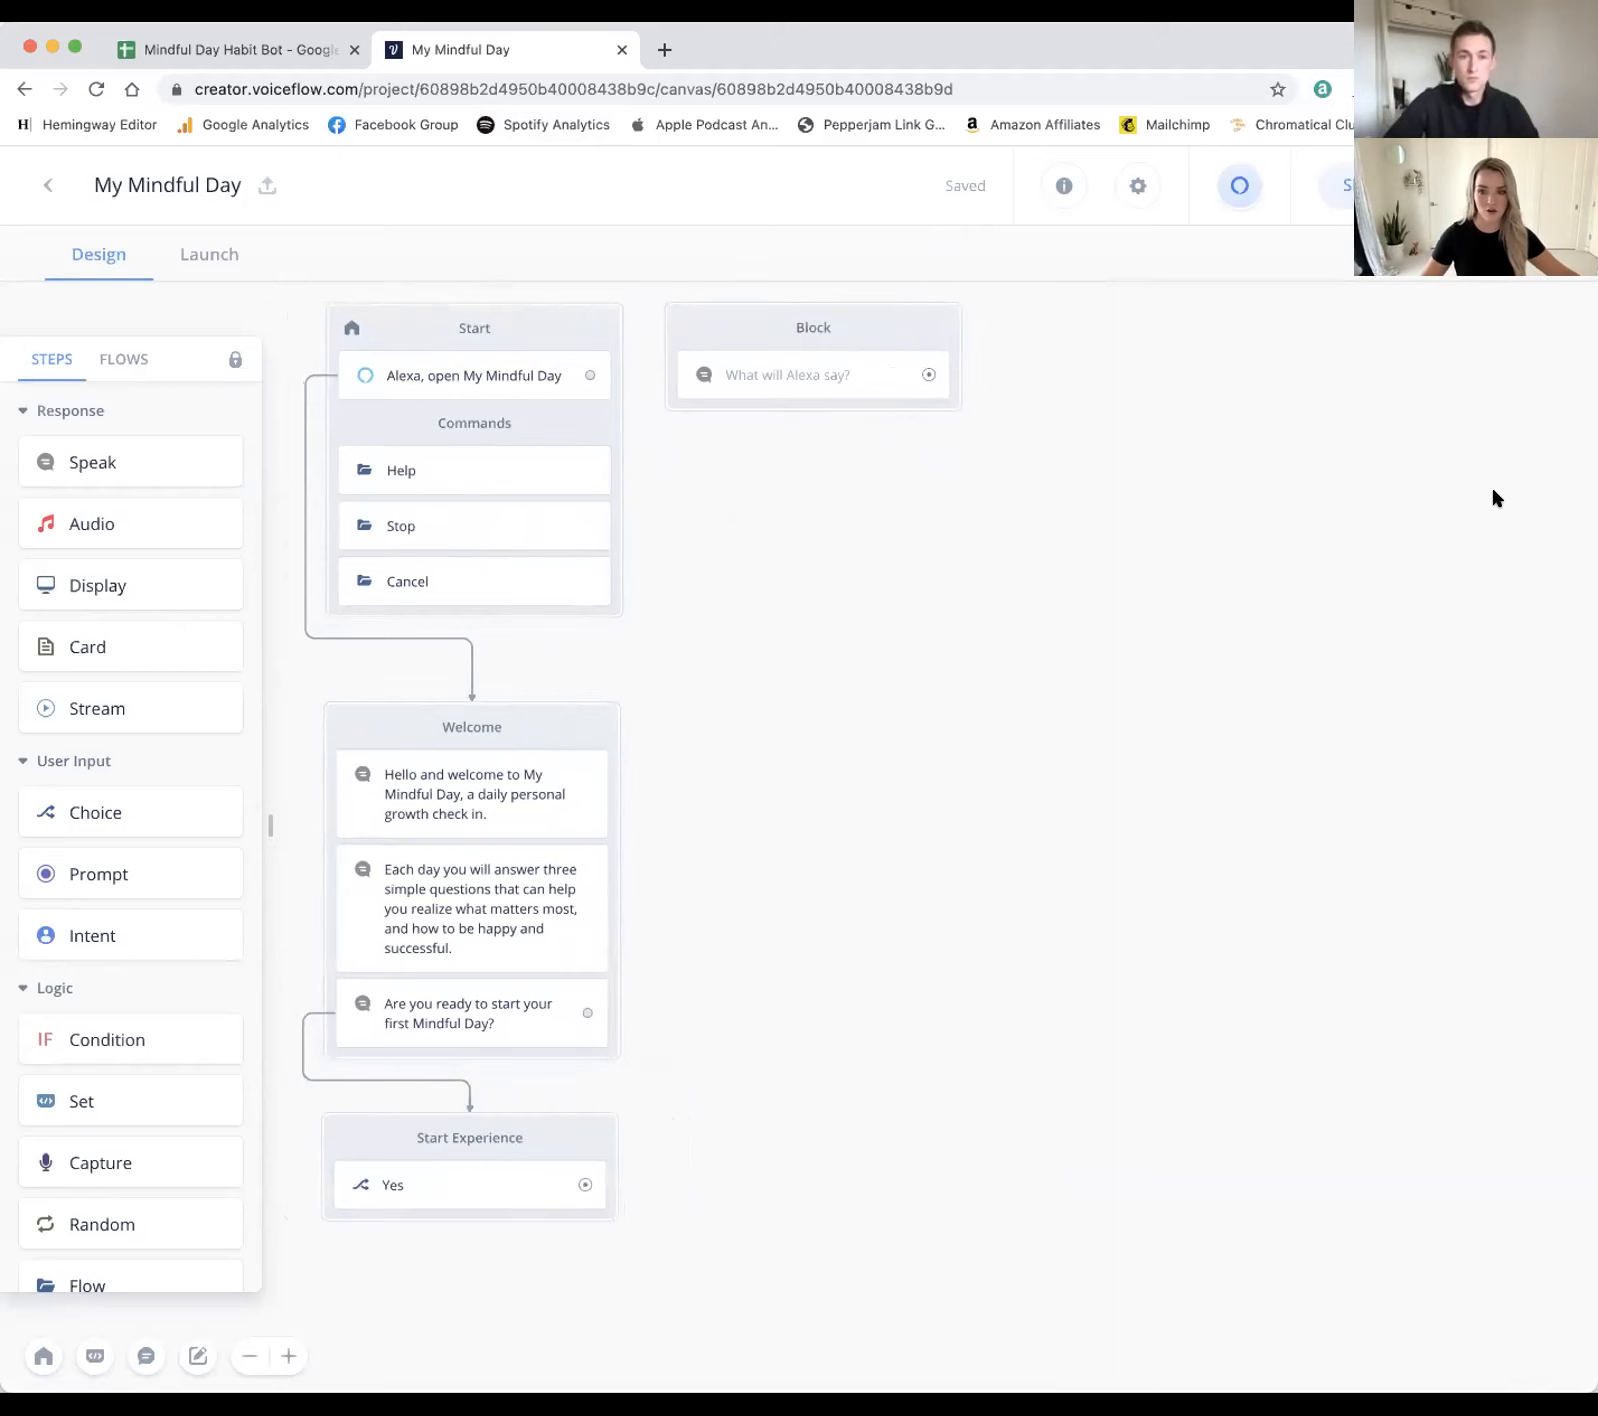
scroll(1514, 490, right, 3)
scroll(1500, 492, left, 4)
scroll(1482, 496, up, 2)
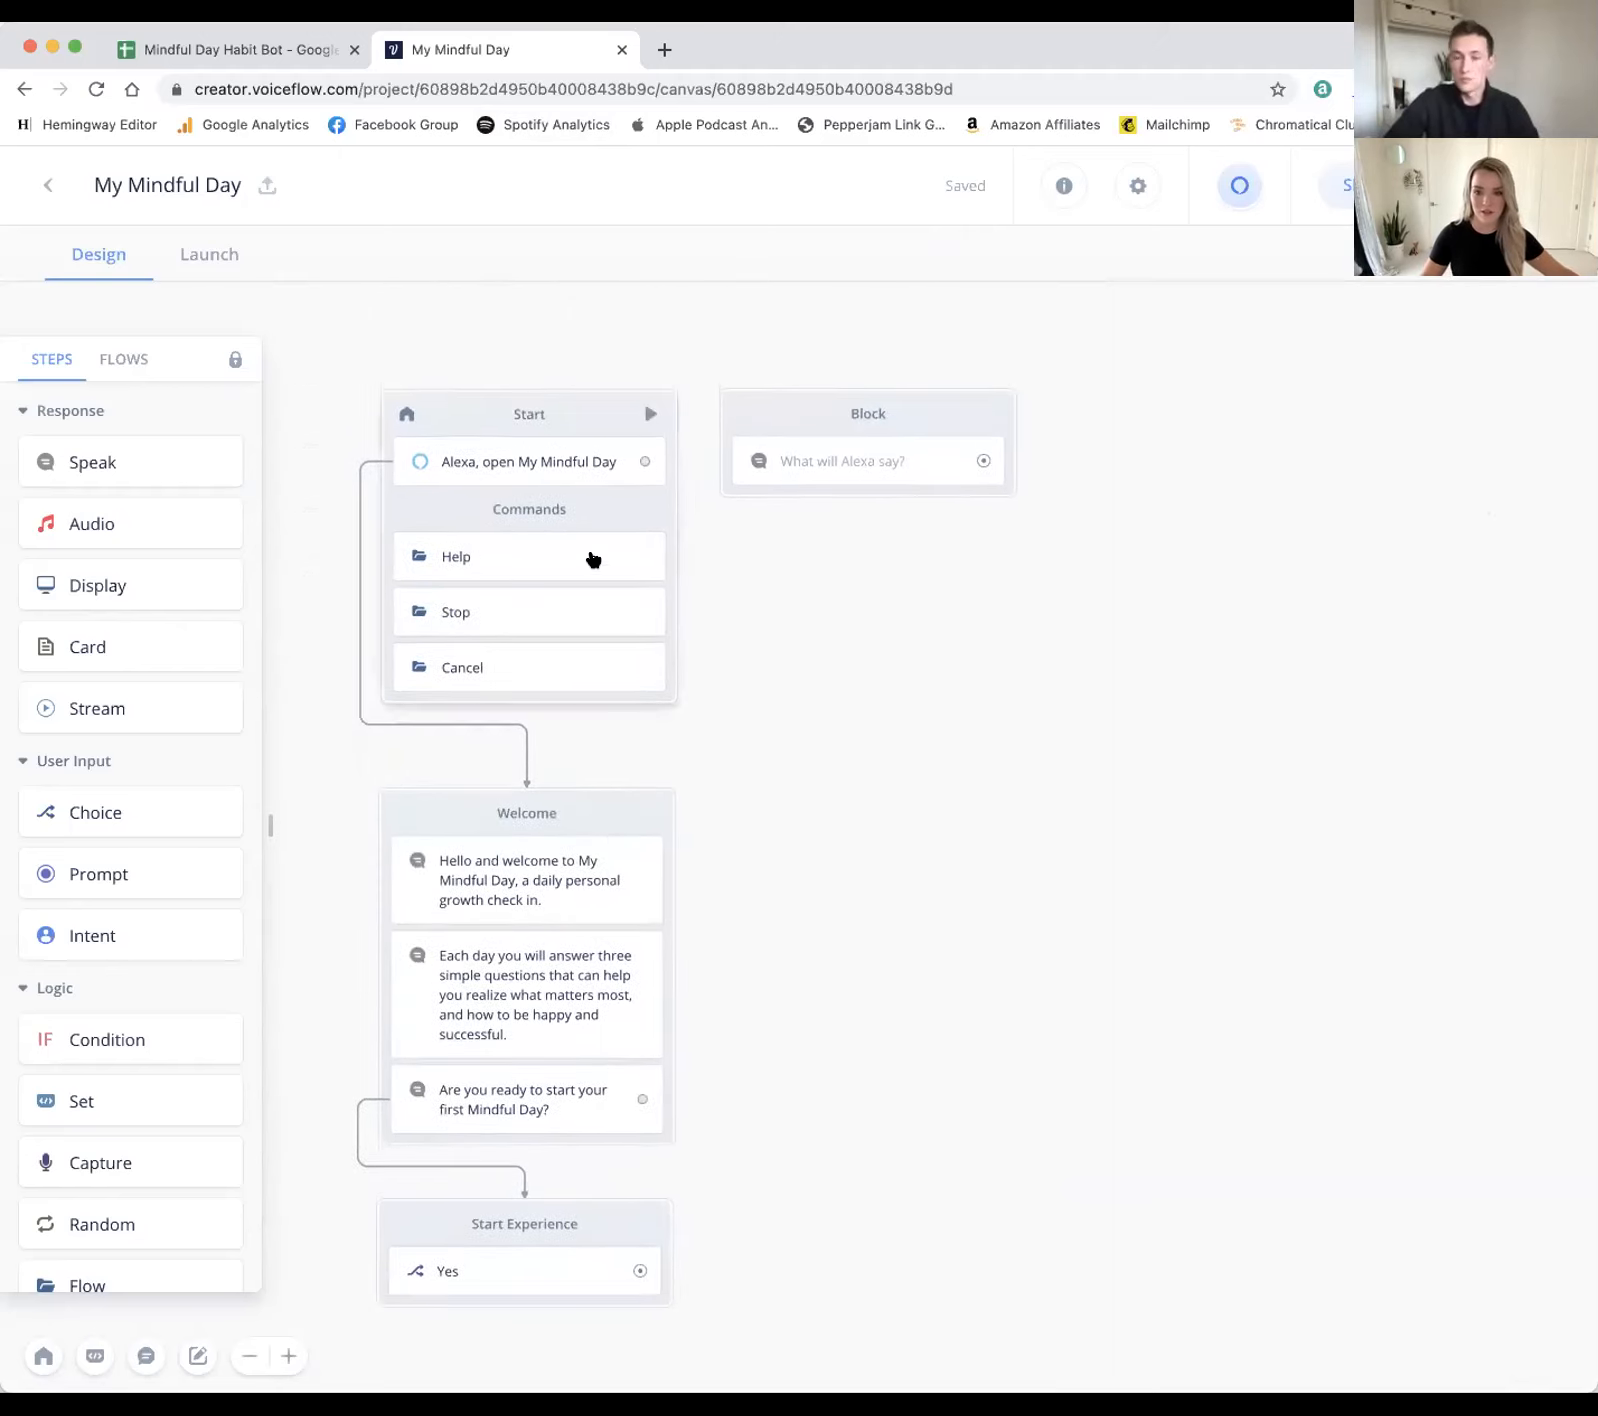
scroll(610, 548, right, 2)
scroll(610, 548, down, 1)
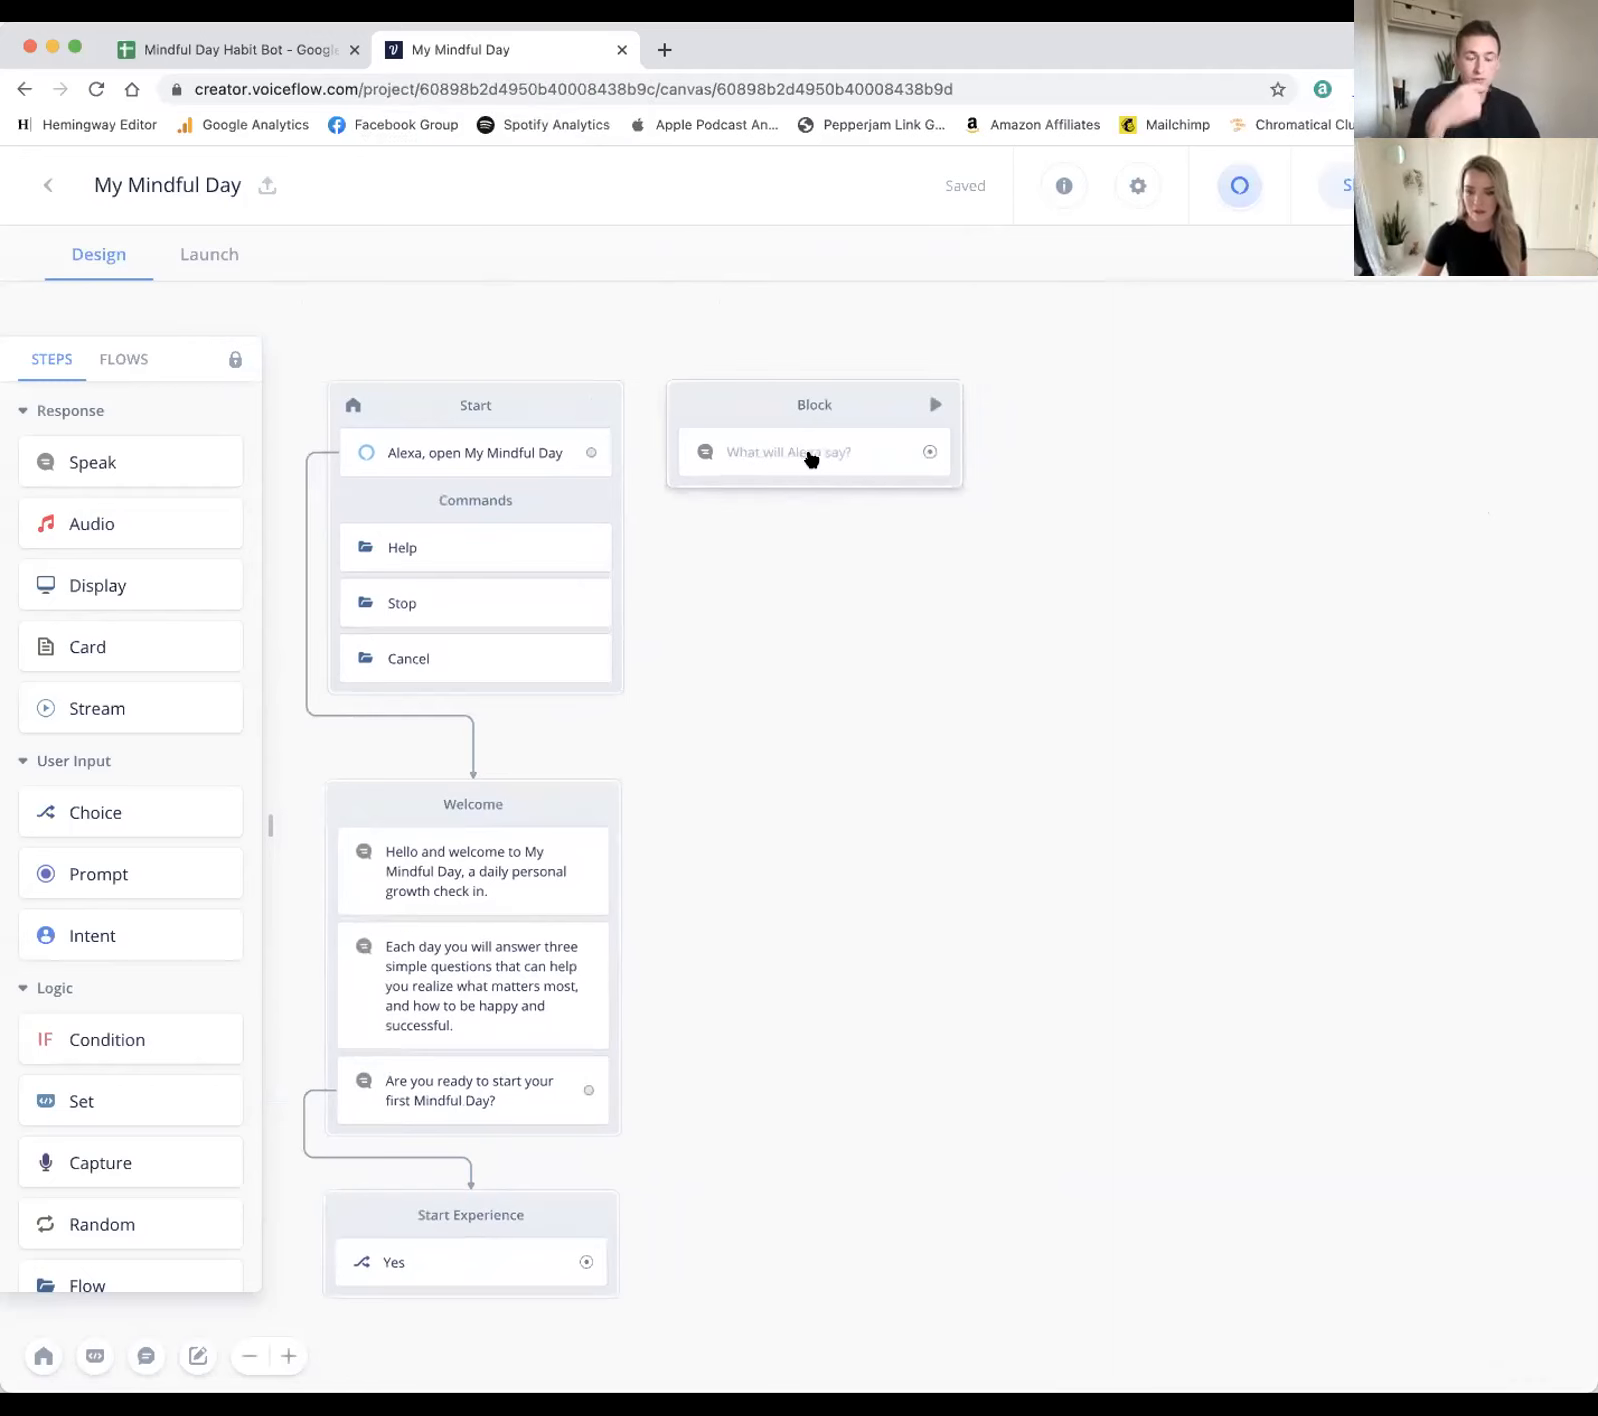
Step: Try to link the Yes path of the Start Experience block to the new Speak block
drag(586, 1264, 665, 414)
scroll(688, 389, down, 1)
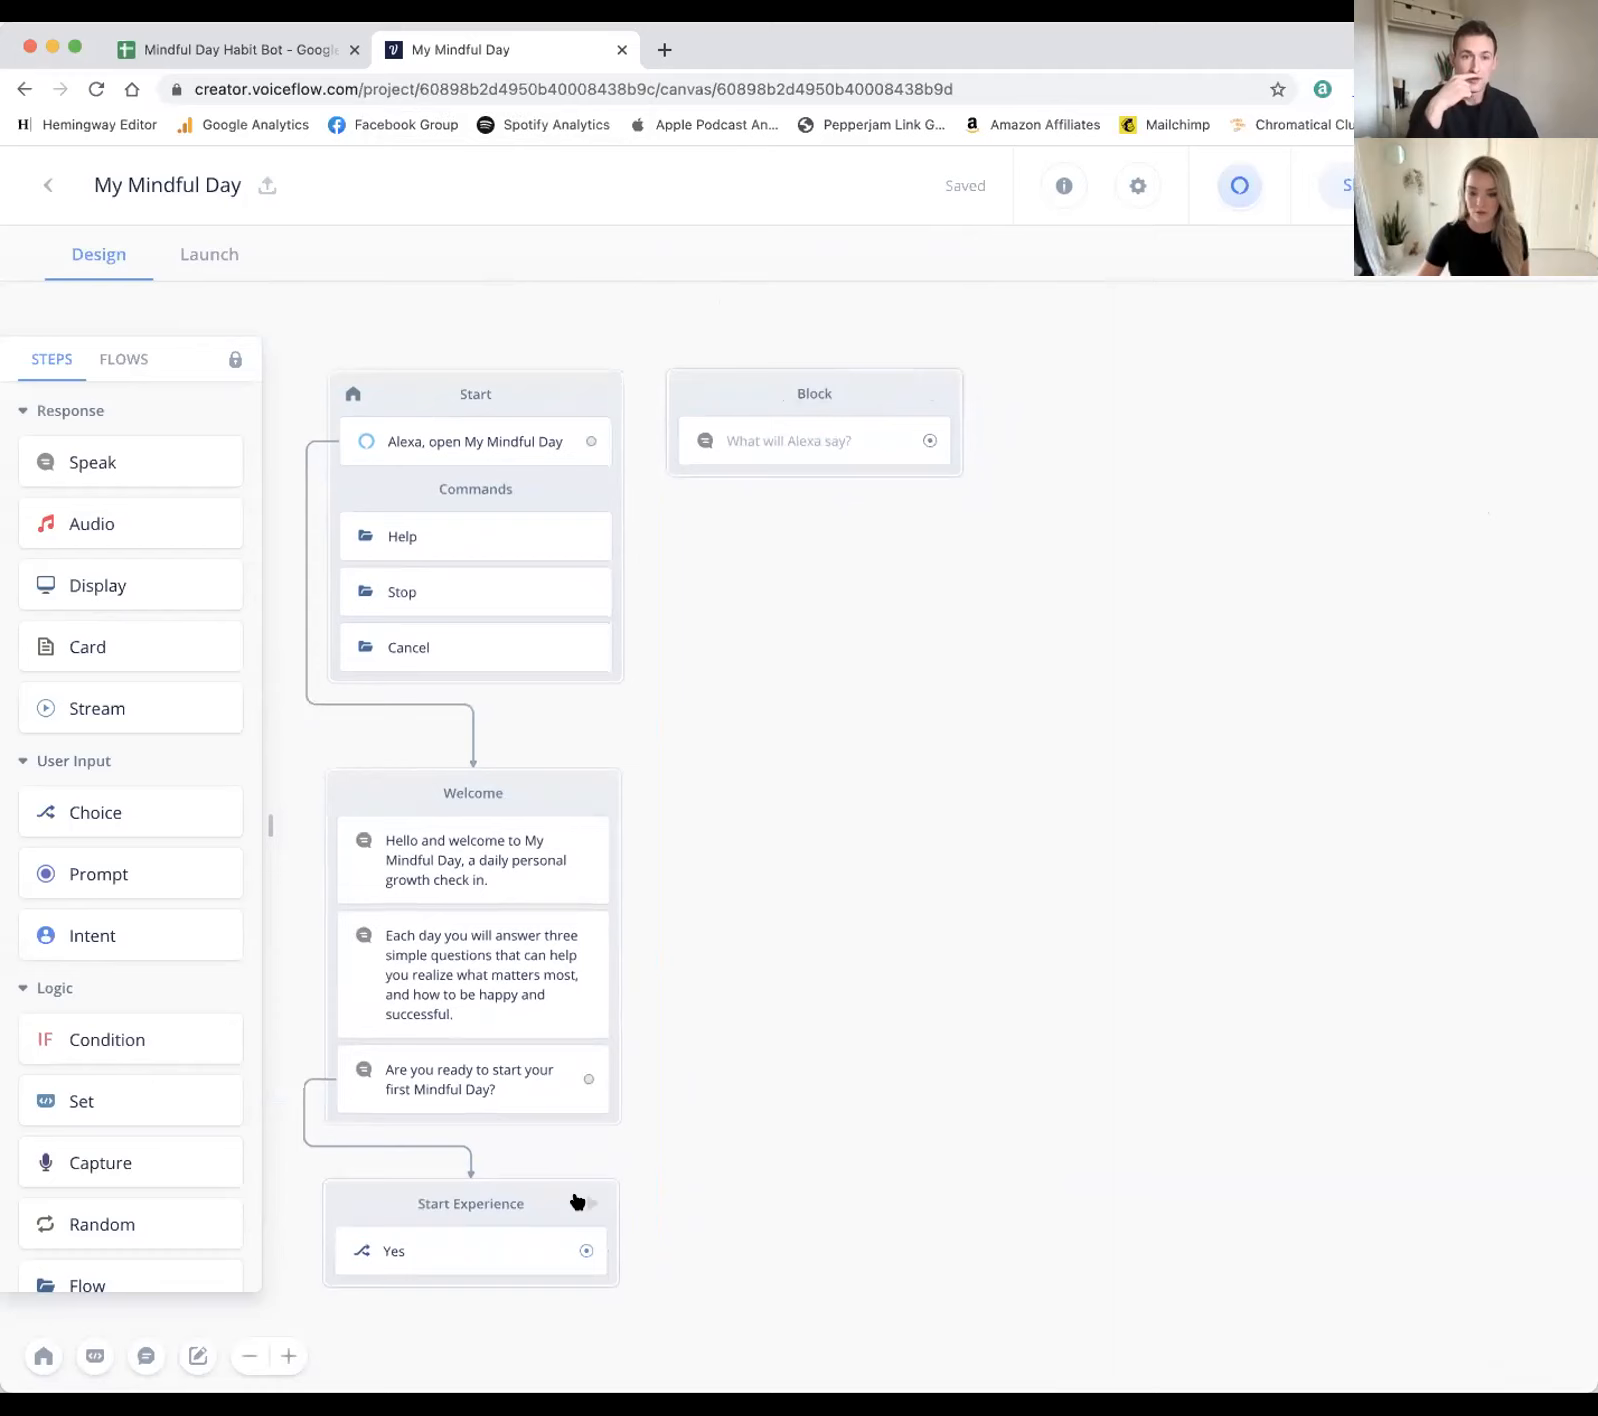
drag(586, 1252, 845, 385)
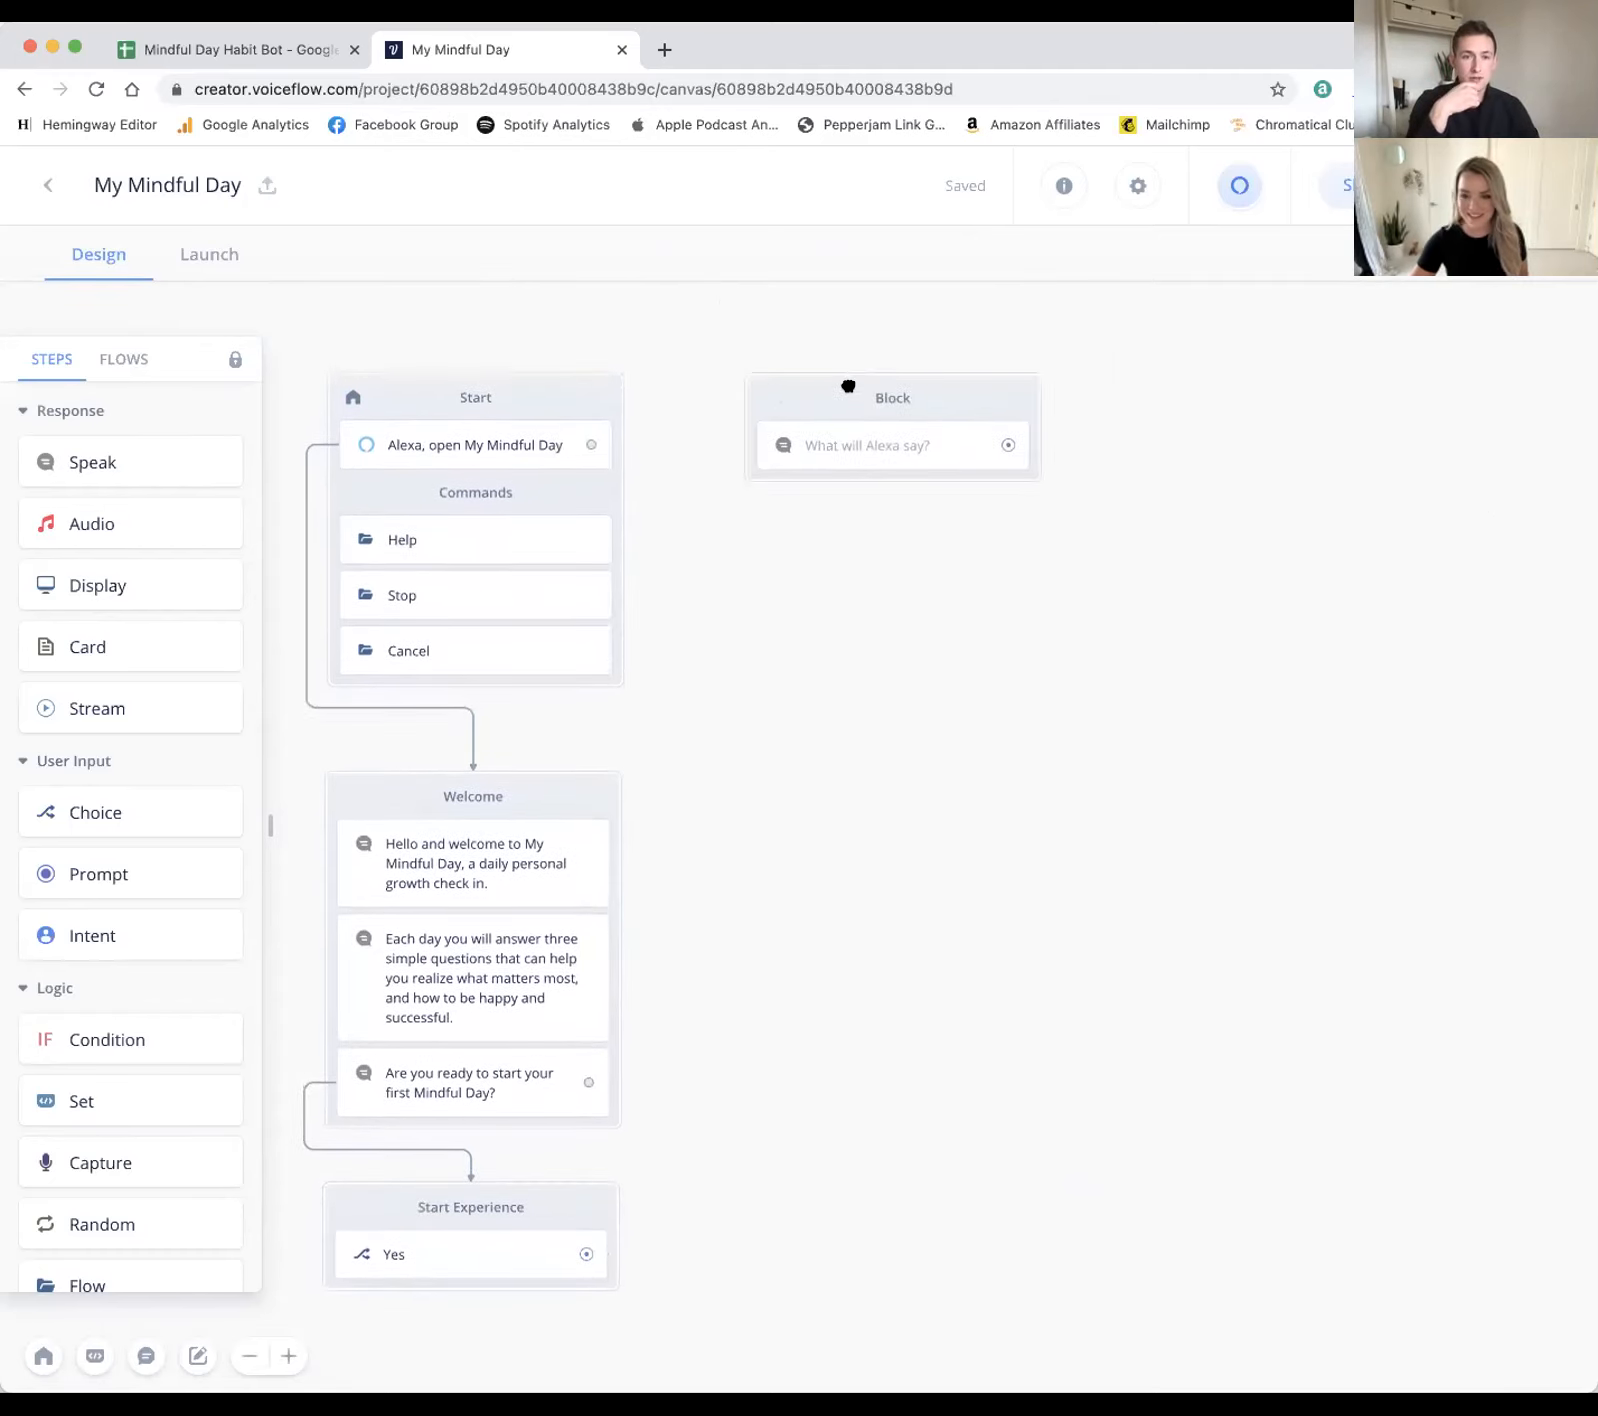
drag(589, 1256, 746, 449)
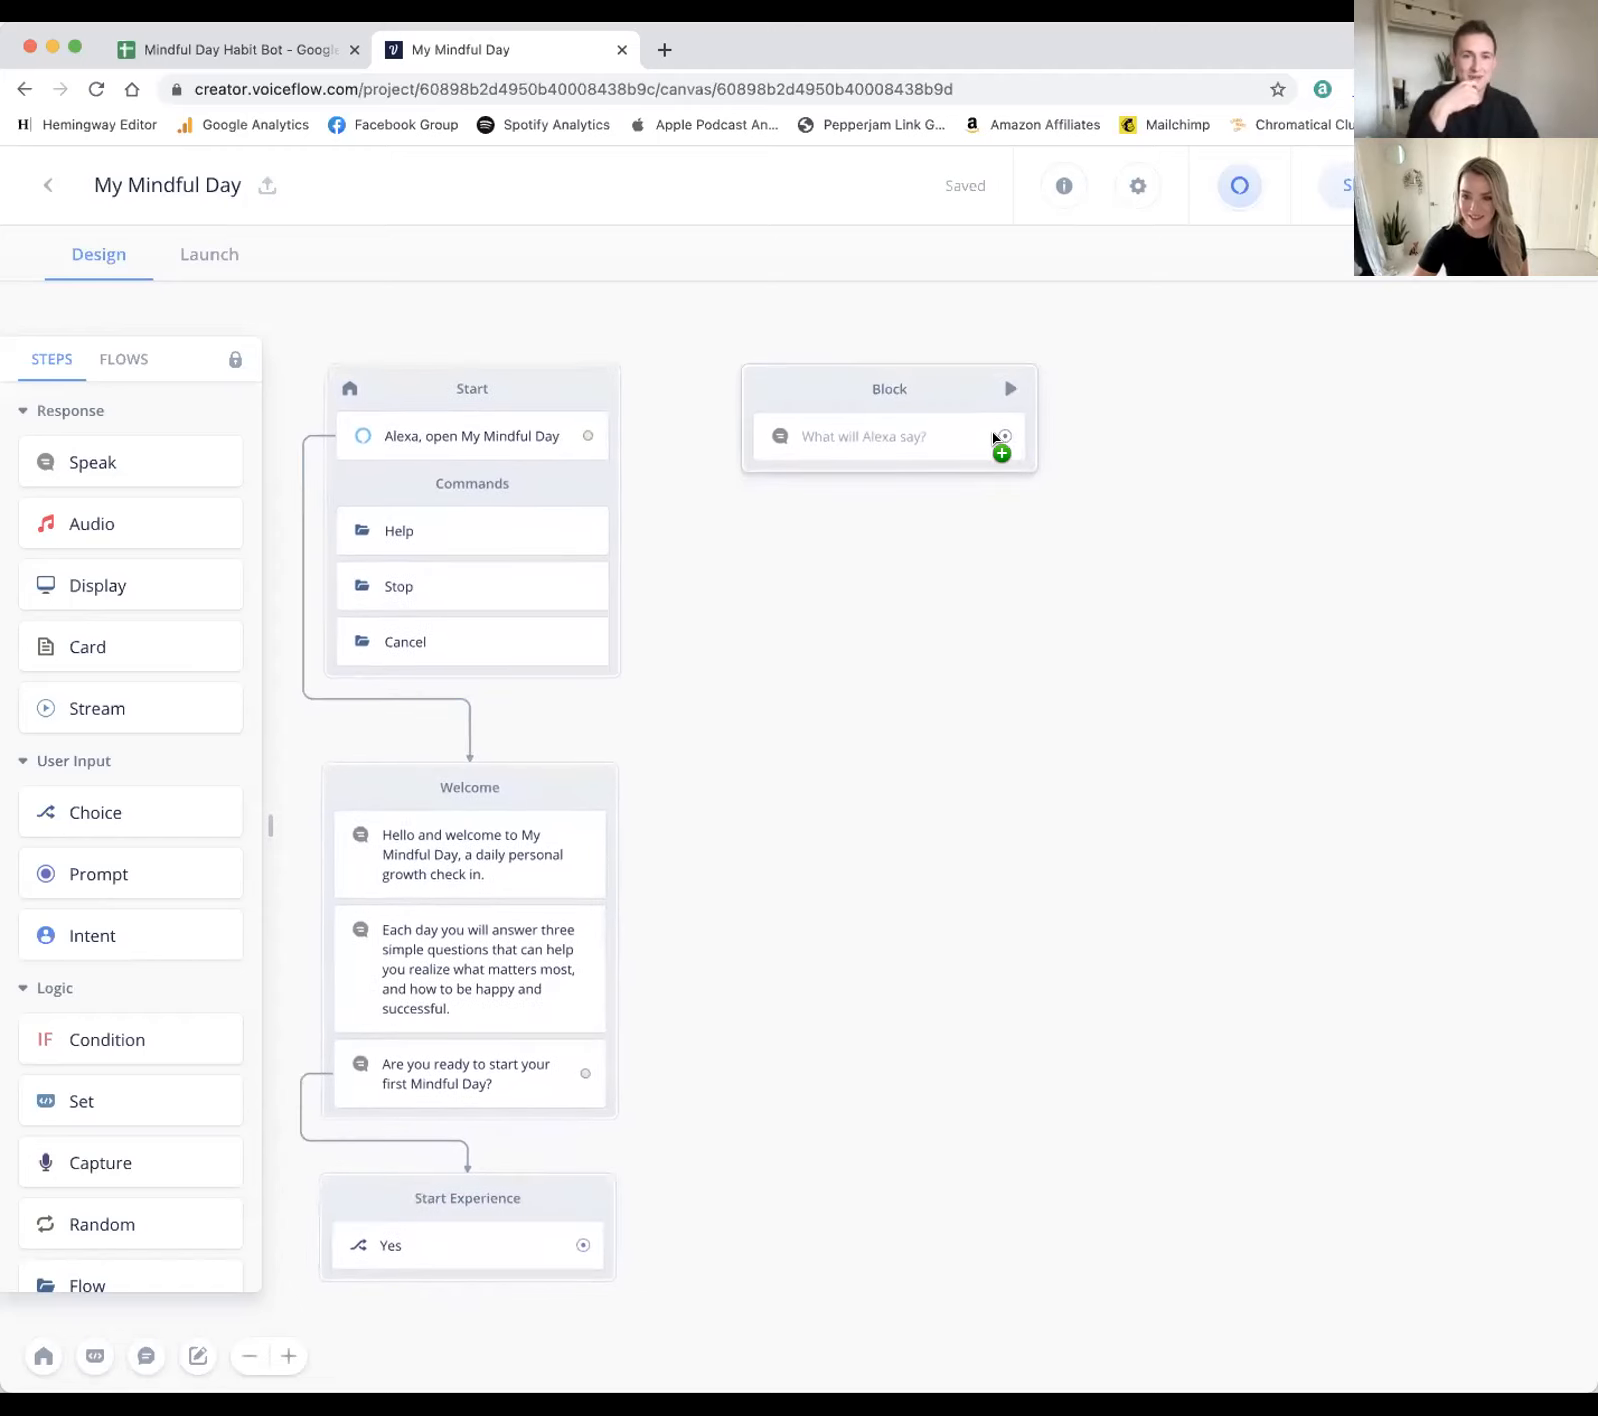
click(775, 390)
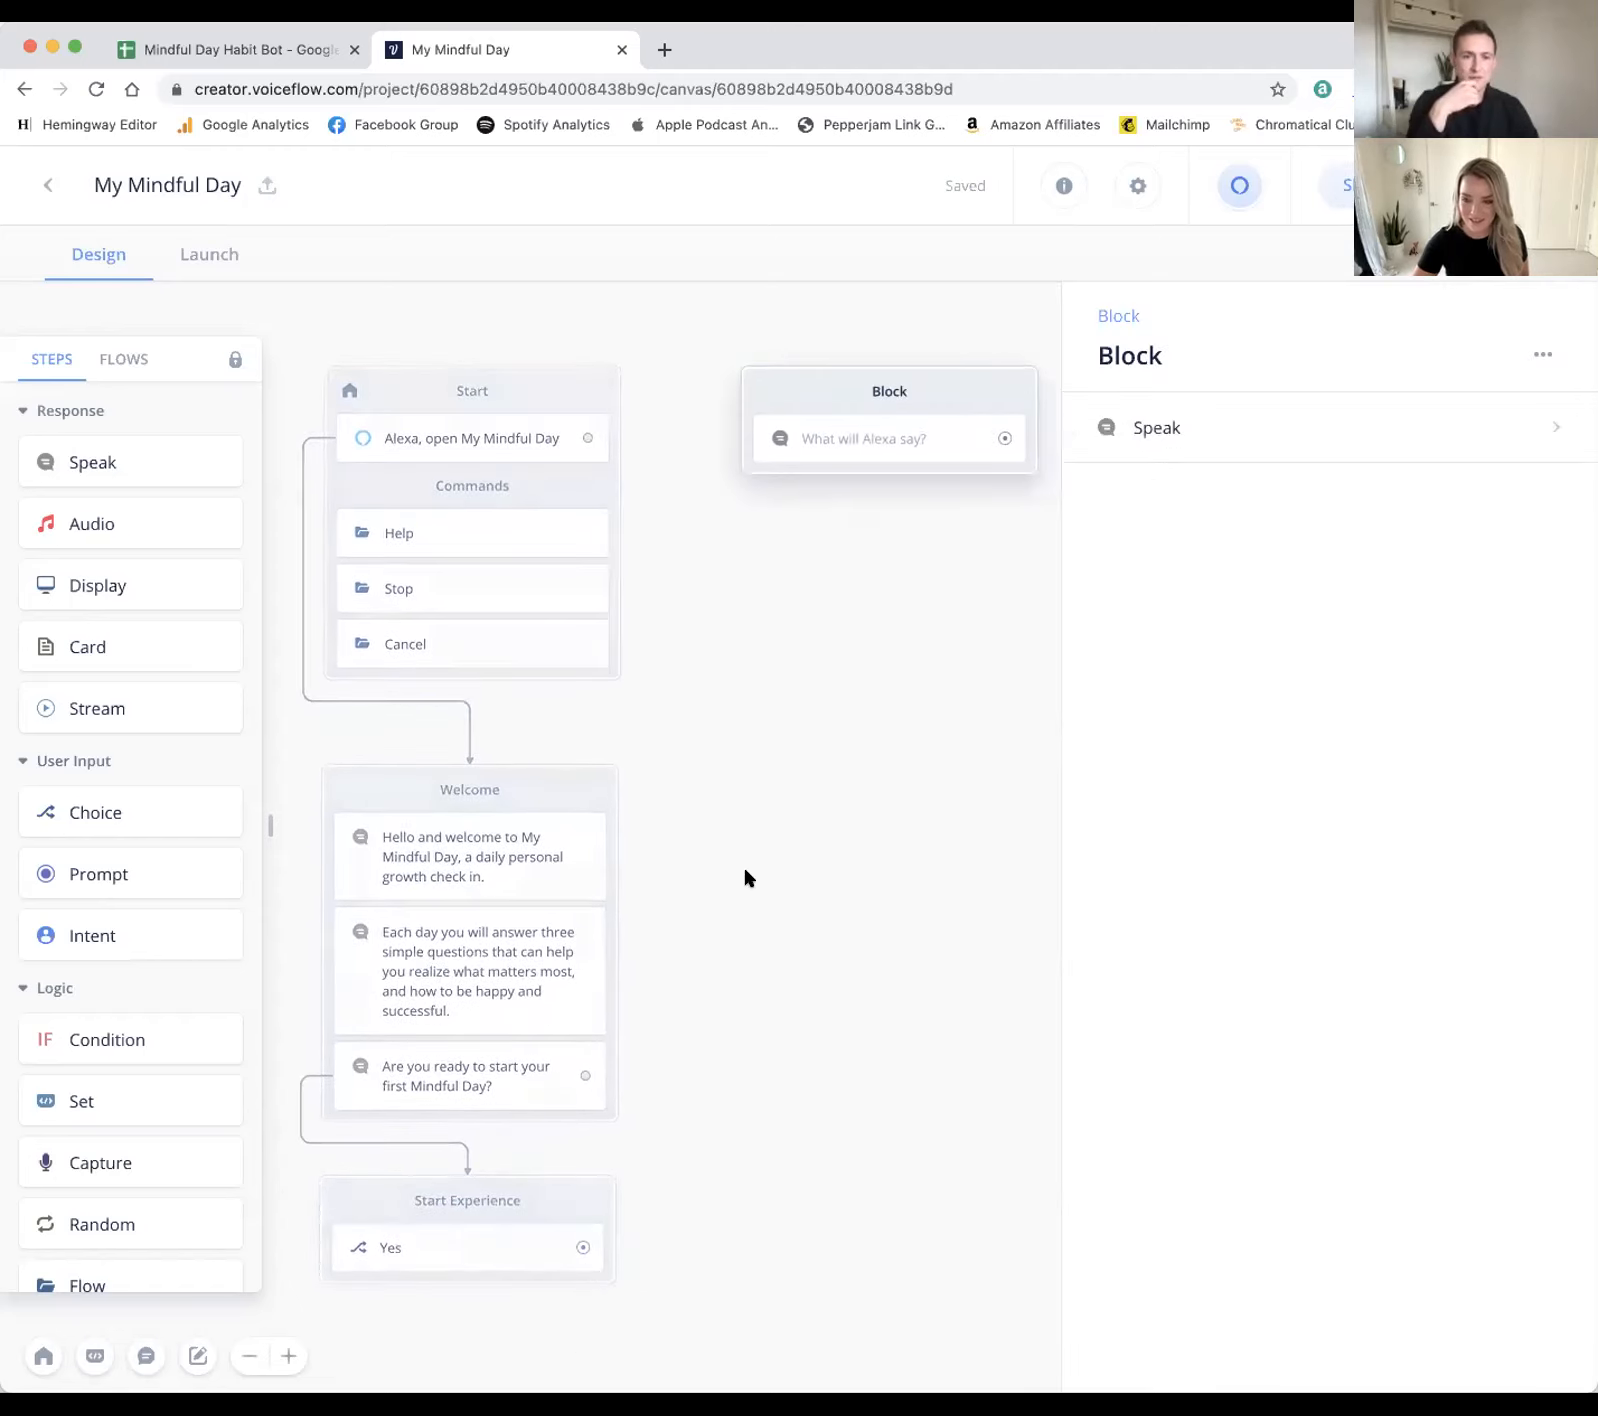
click(680, 1234)
mouse_move(772, 433)
mouse_down()
mouse_move(731, 417)
mouse_move(756, 392)
mouse_up()
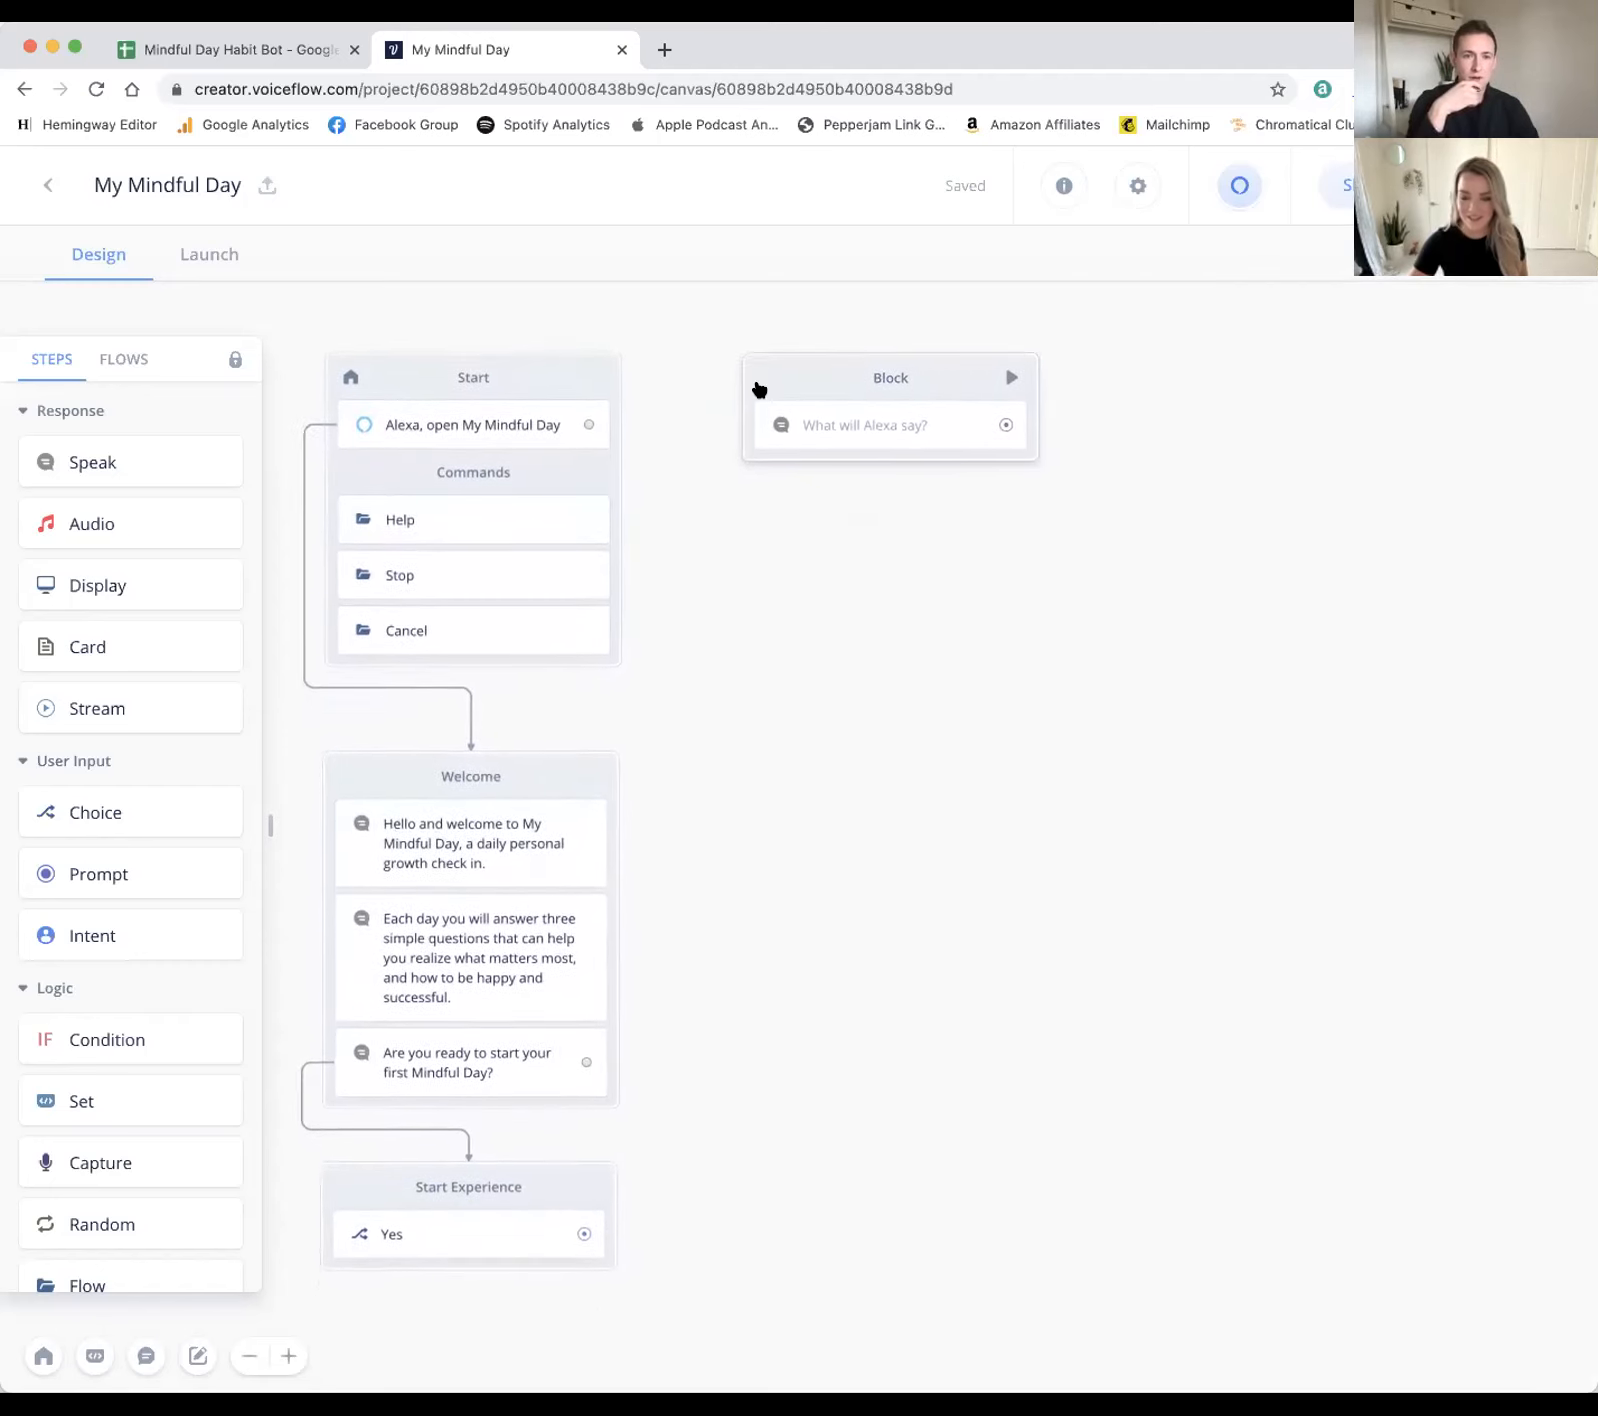
click(759, 390)
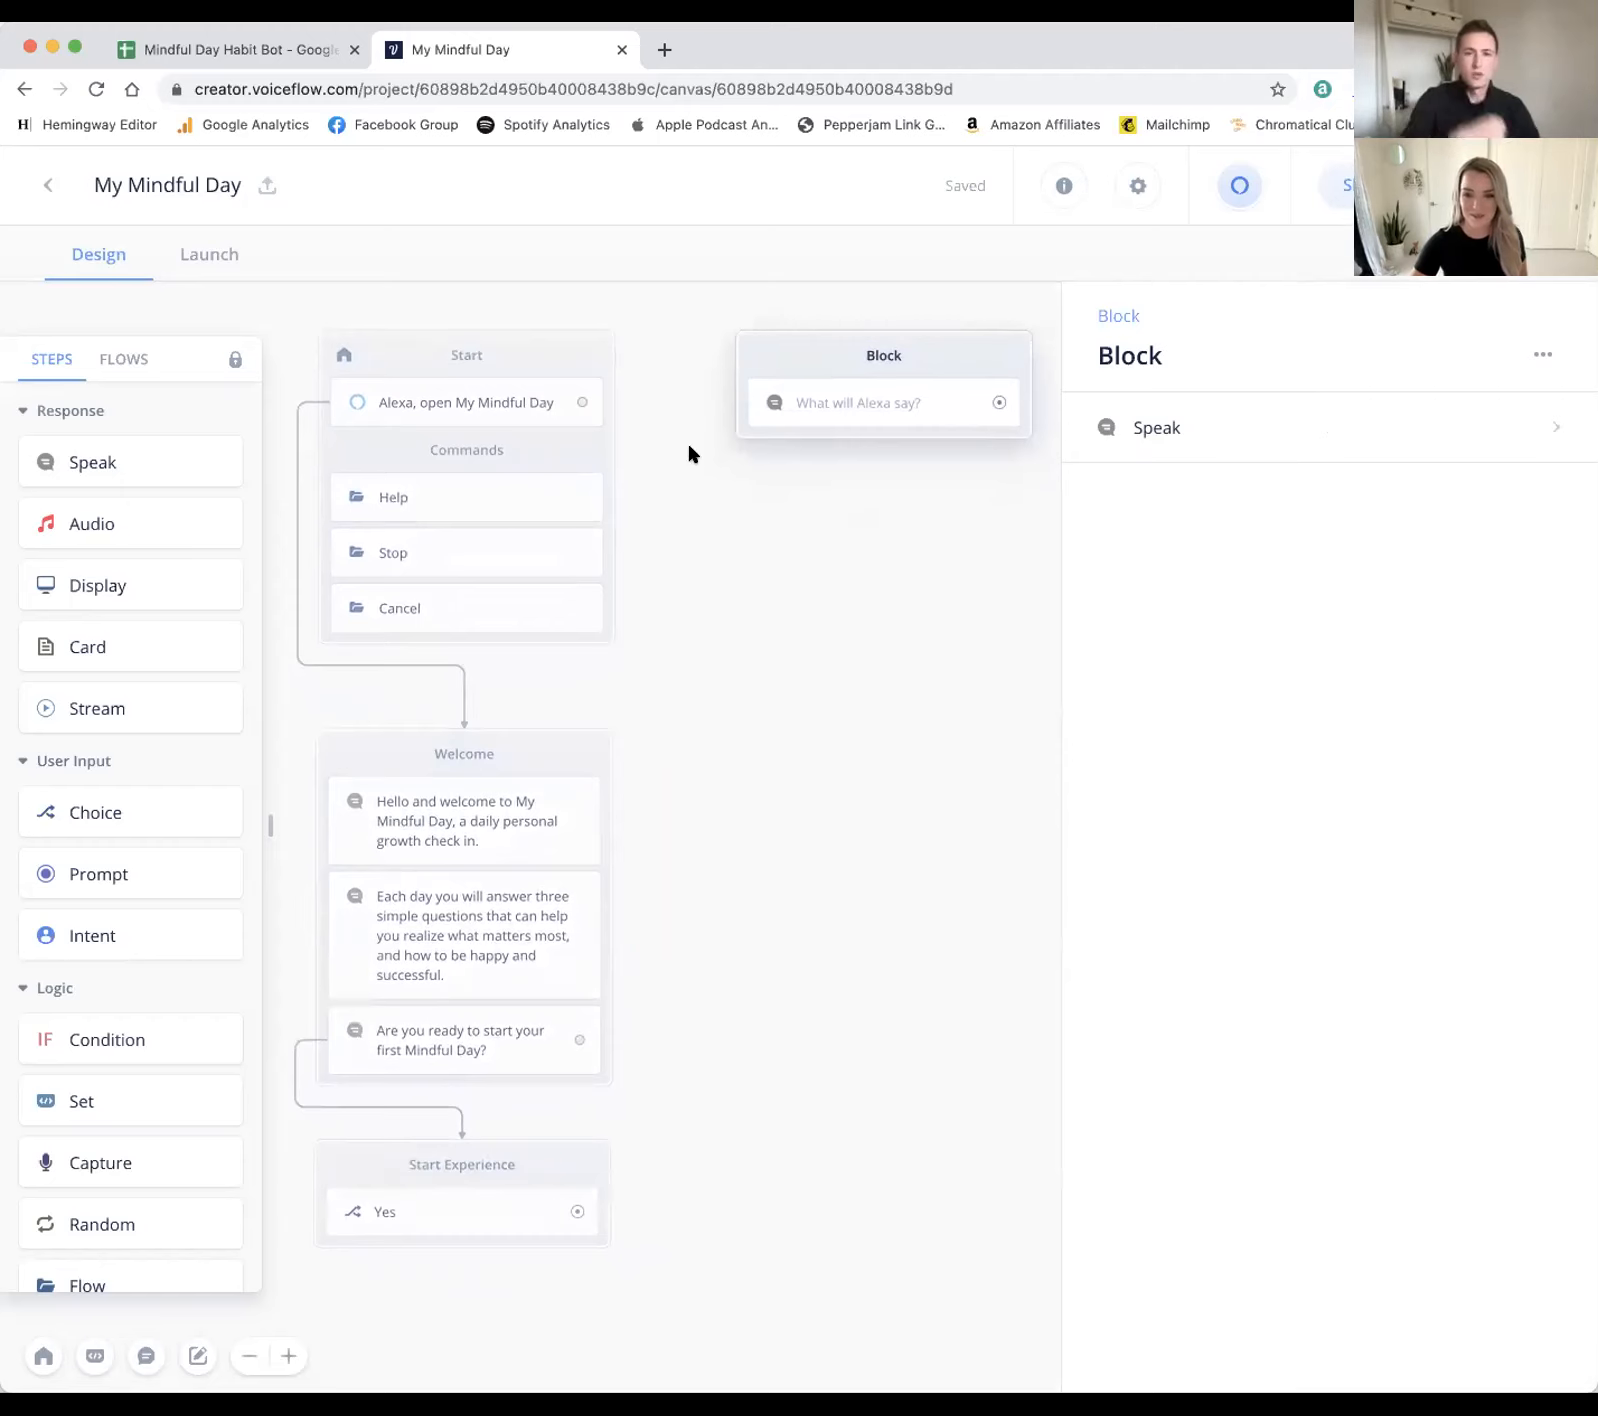
Step: Move the new Speak block closer to the Start block and rename it "Capture Name"
drag(781, 358, 737, 356)
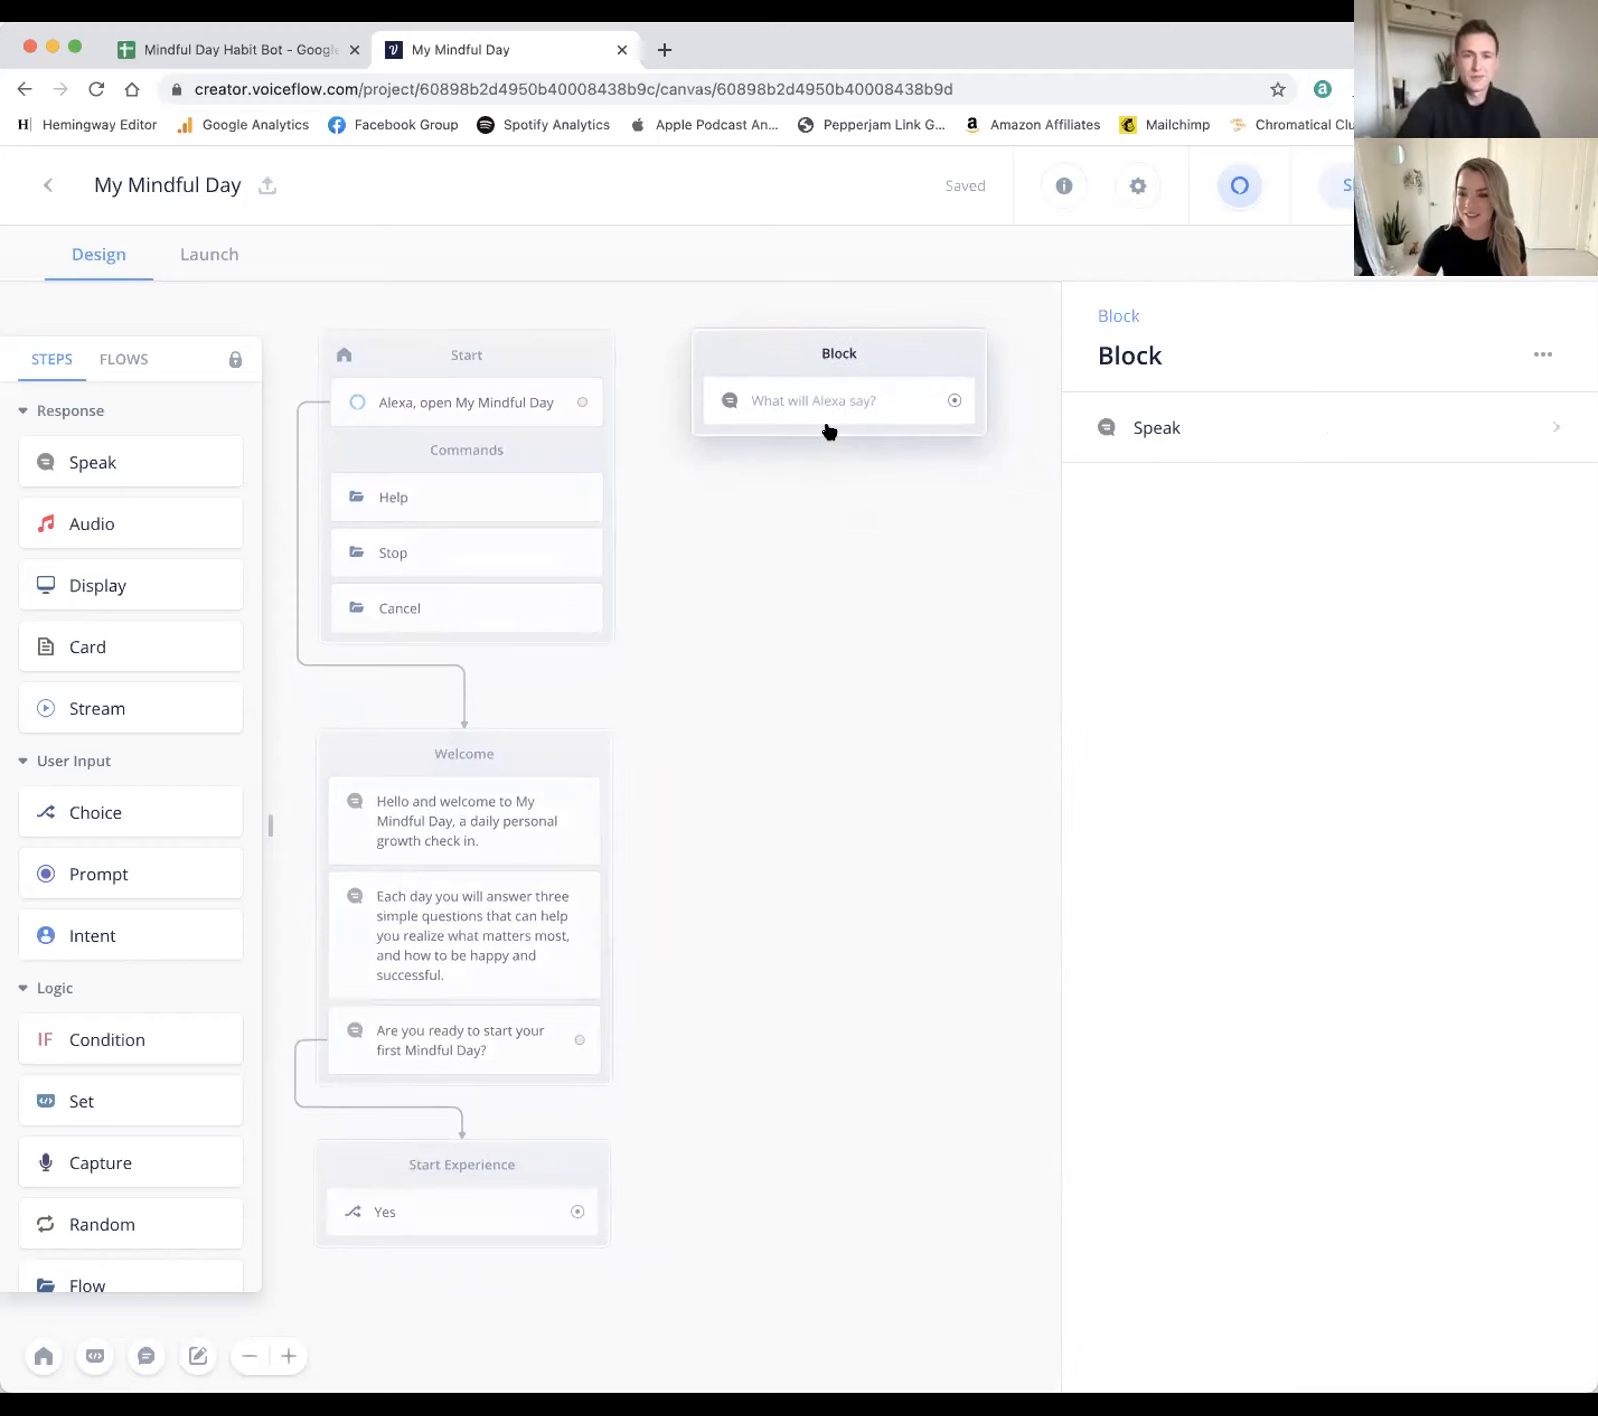
double_click(860, 353)
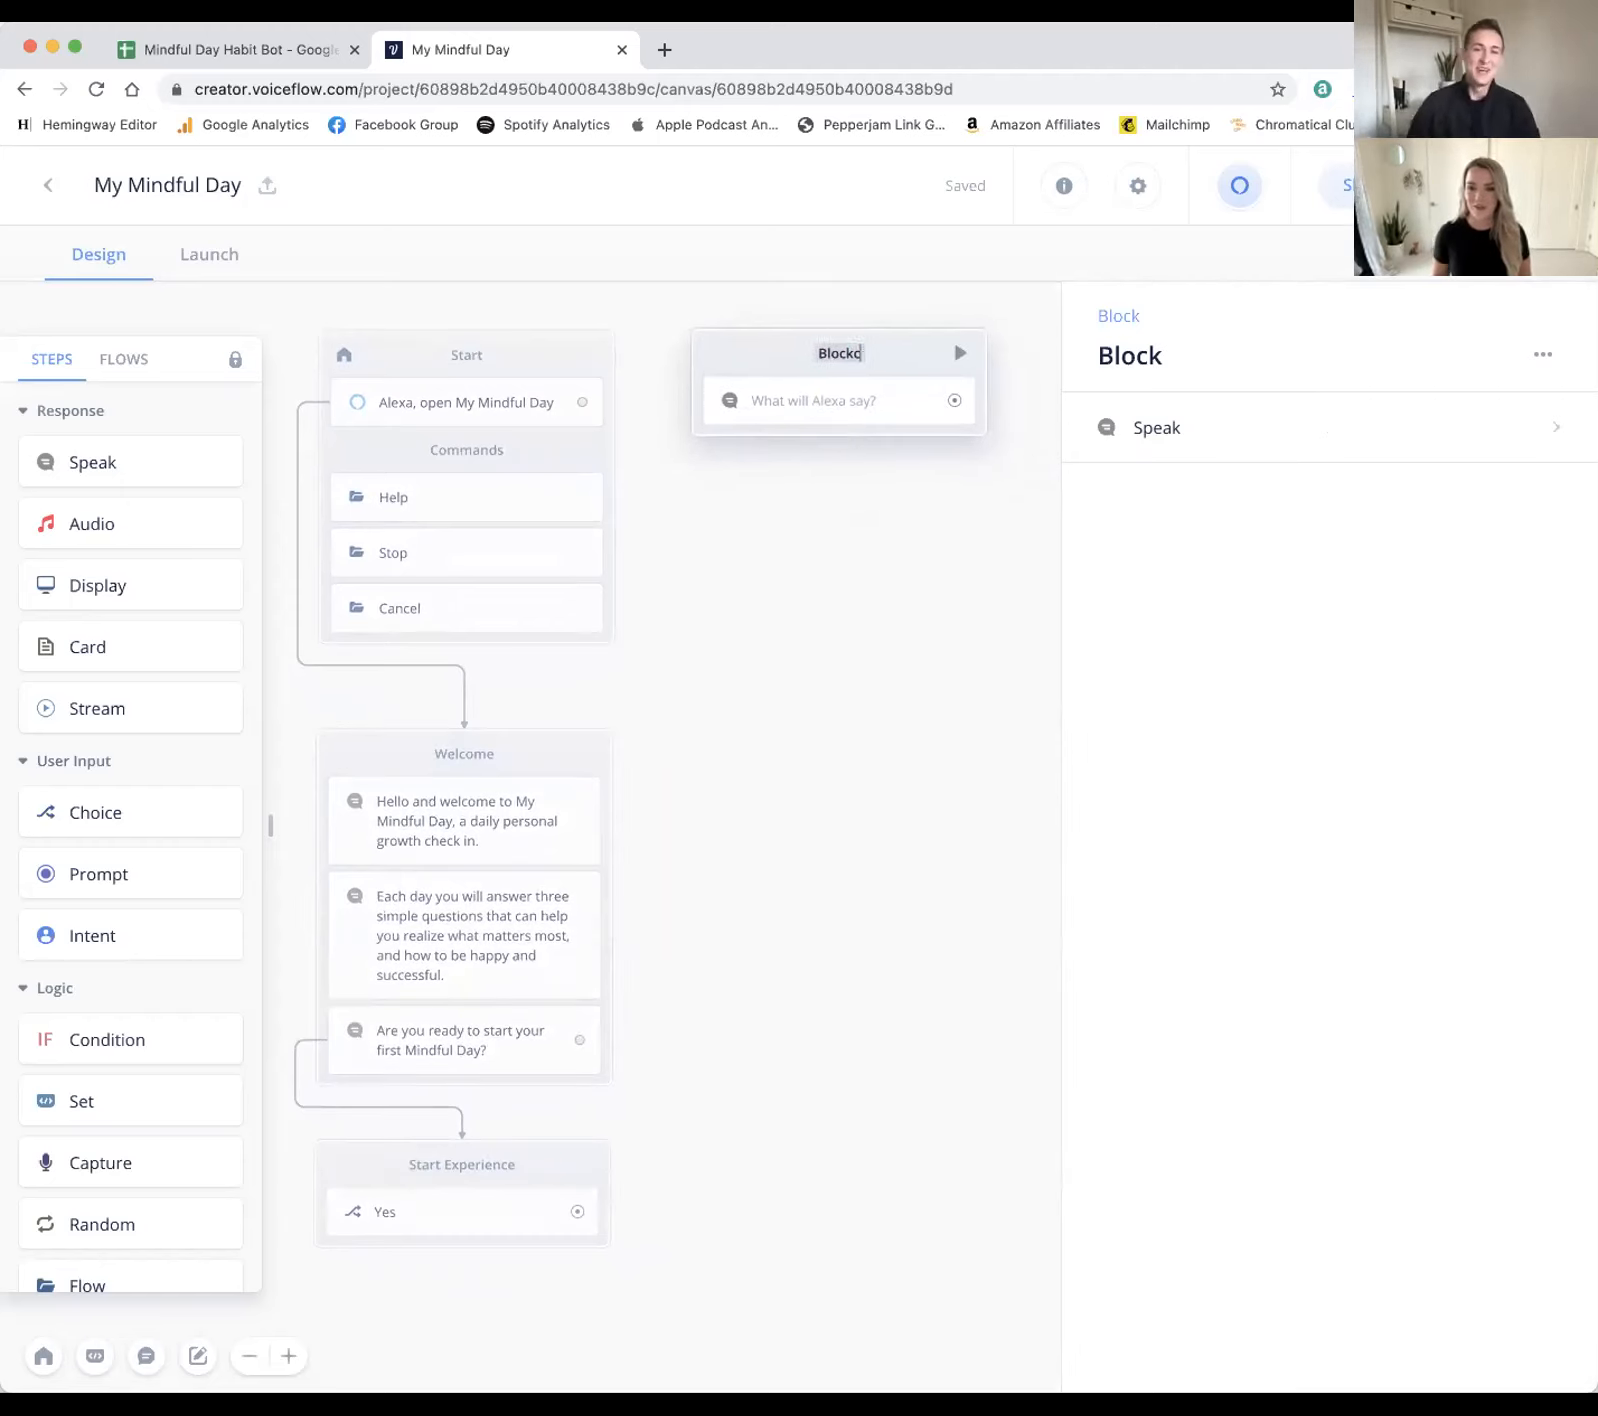
key(BackSpace)
key(BackSpace)
key(BackSpace)
key(BackSpace)
key(BackSpace)
text(Capture Name)
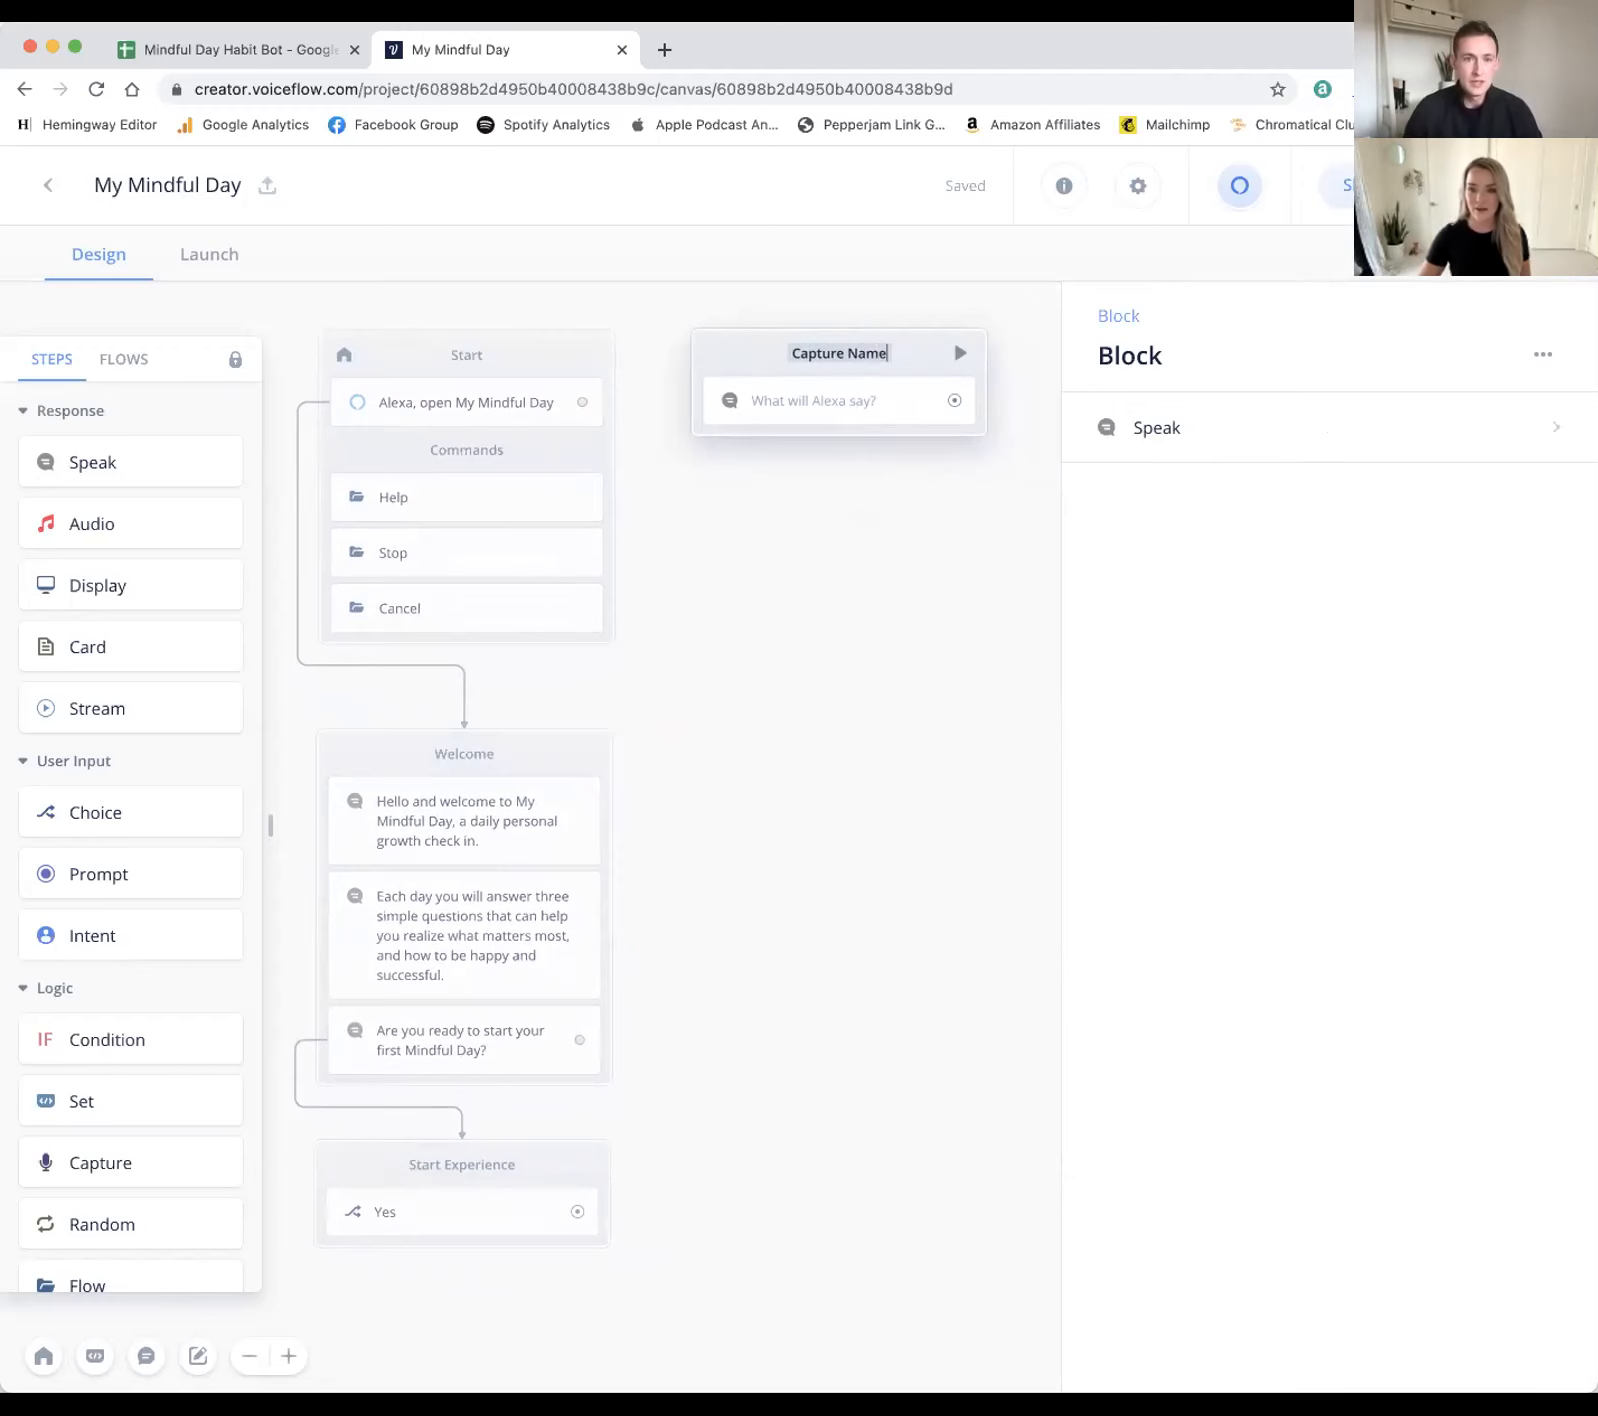
key(Return)
click(835, 462)
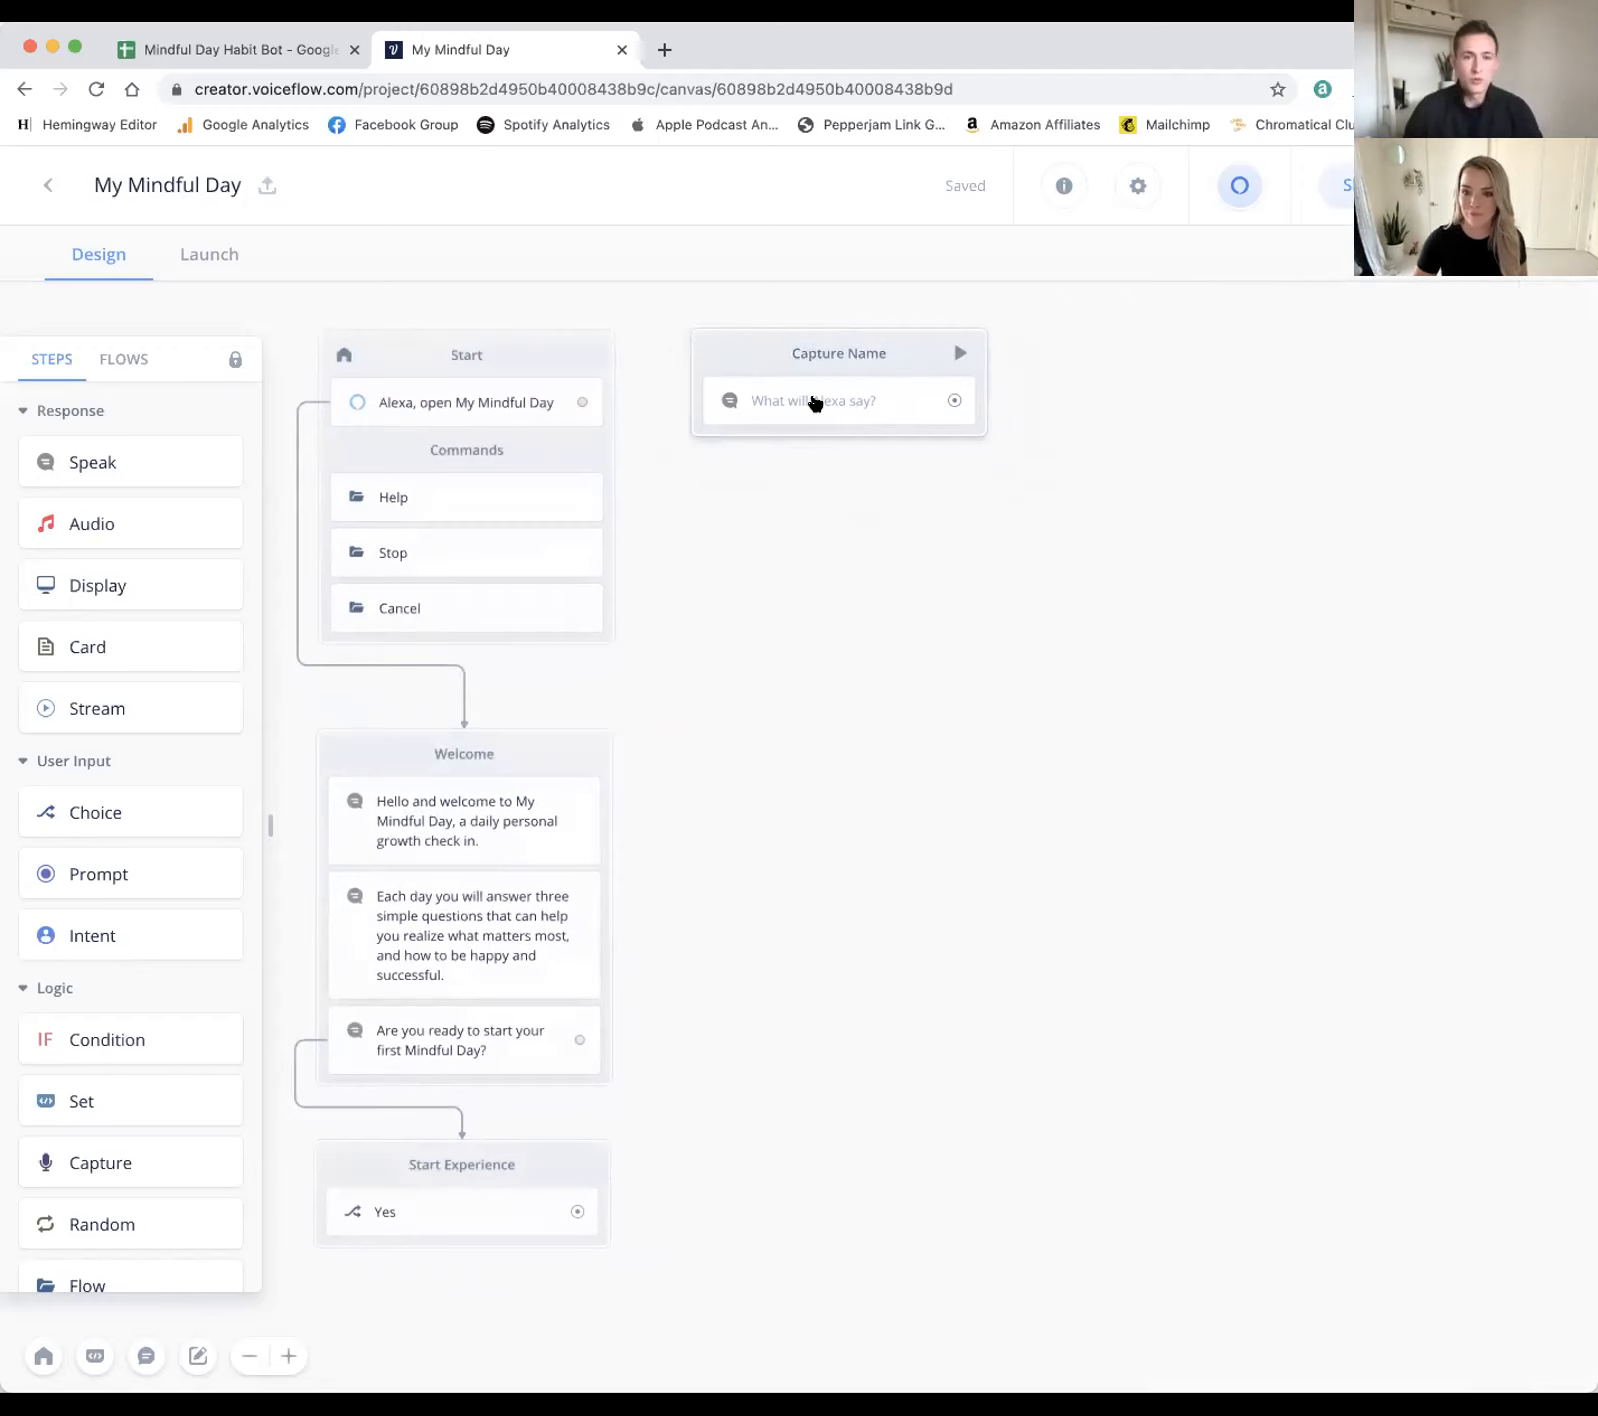
Step: Set the Capture Name block's Speak text to "Before we get started...what is your first name?"
click(815, 402)
click(1327, 489)
text(Before we b)
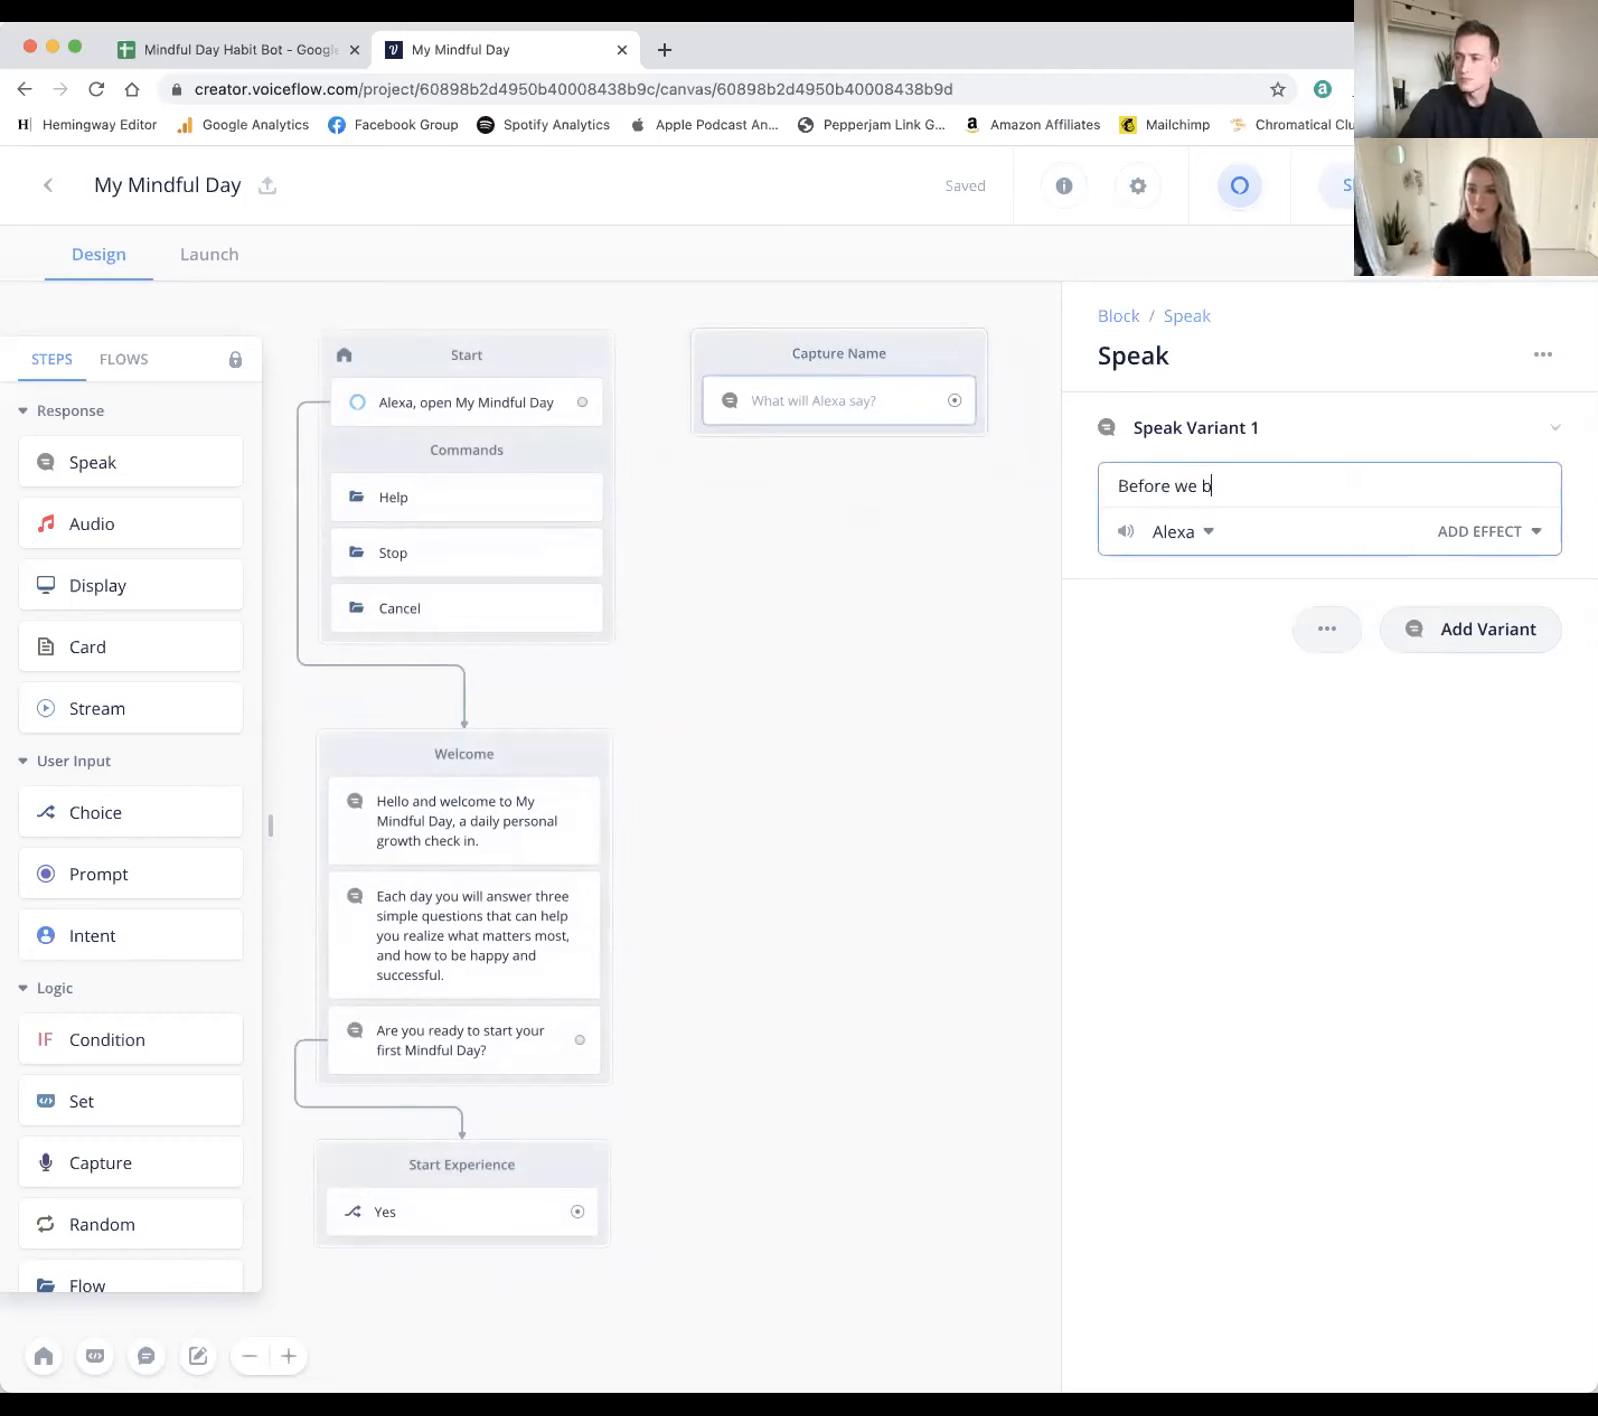
key(BackSpace)
text(get started)
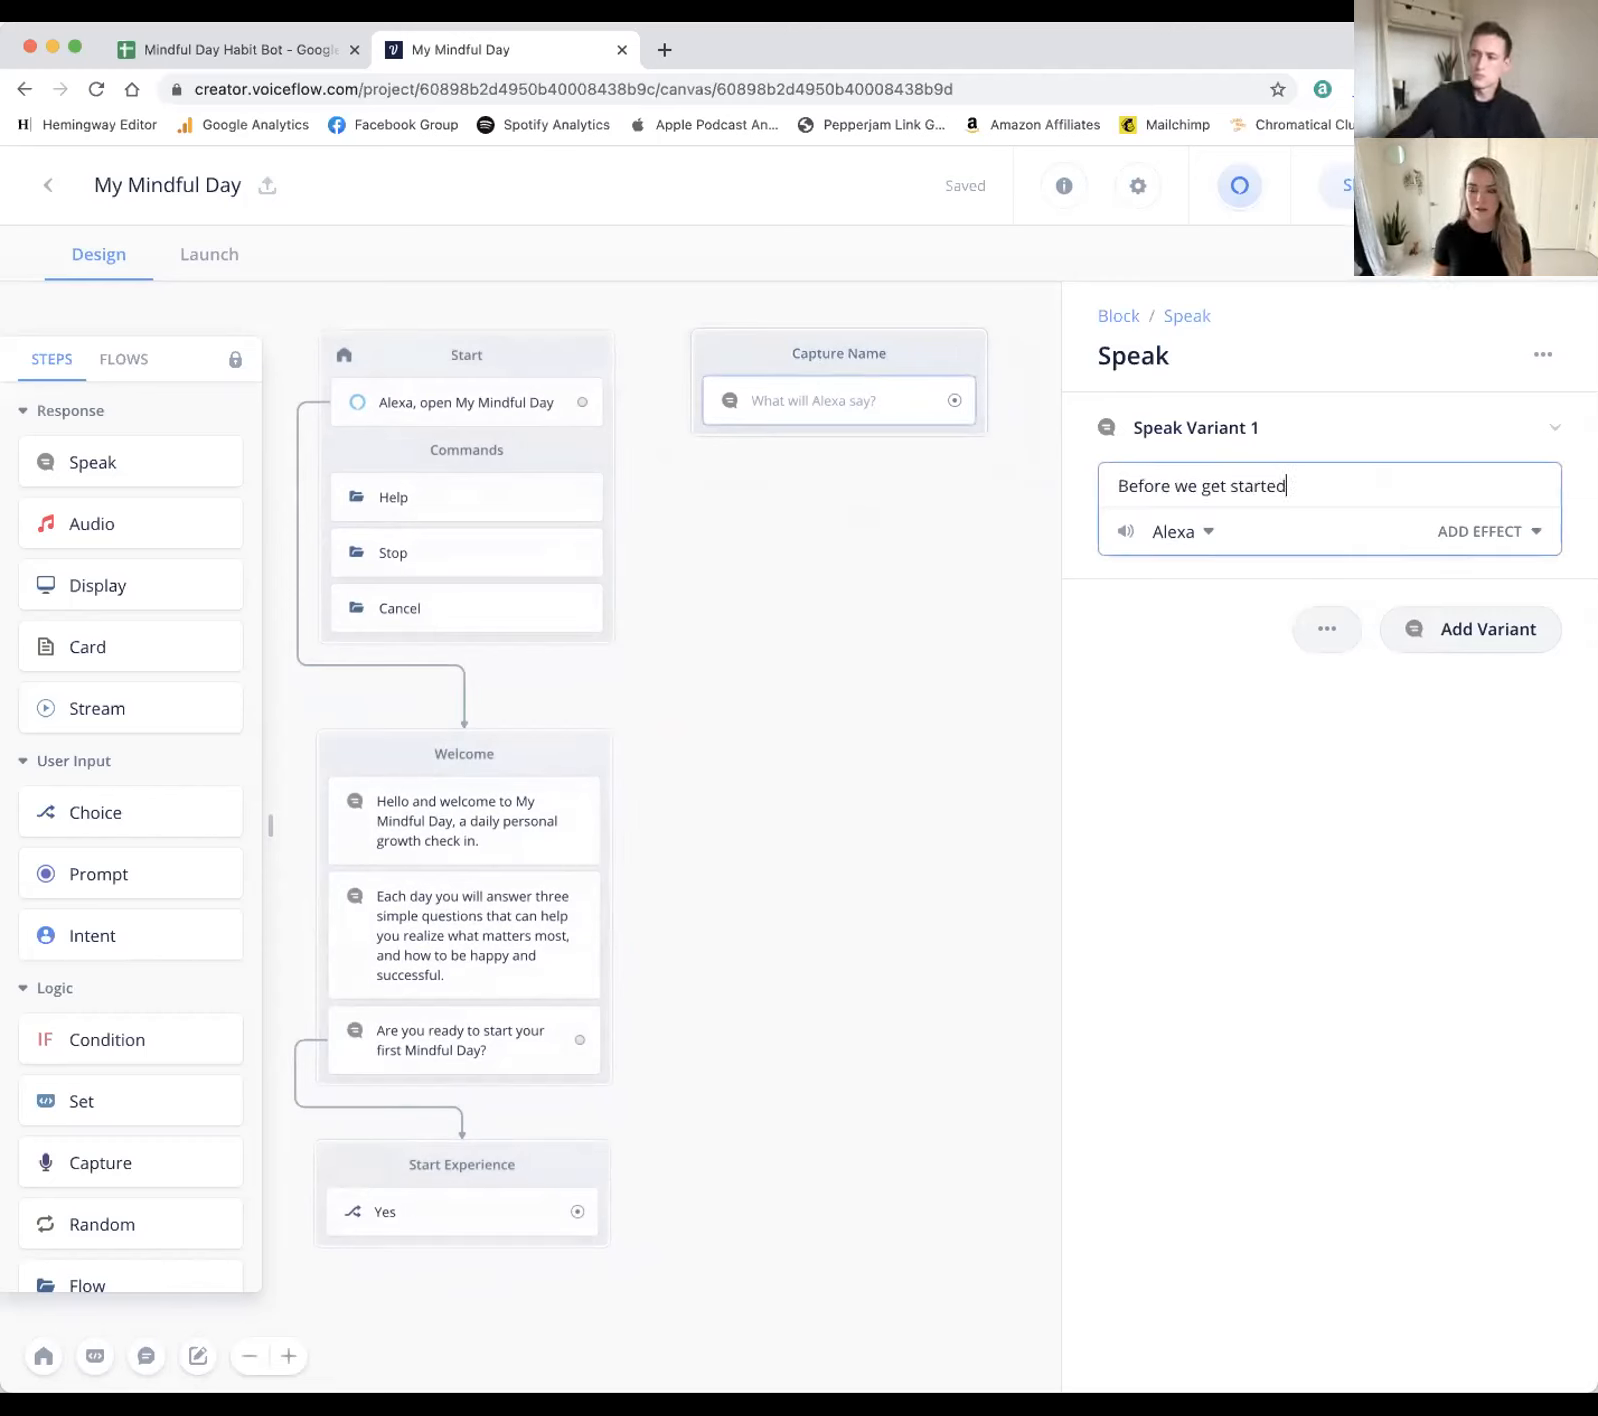
text(...what is your first name?)
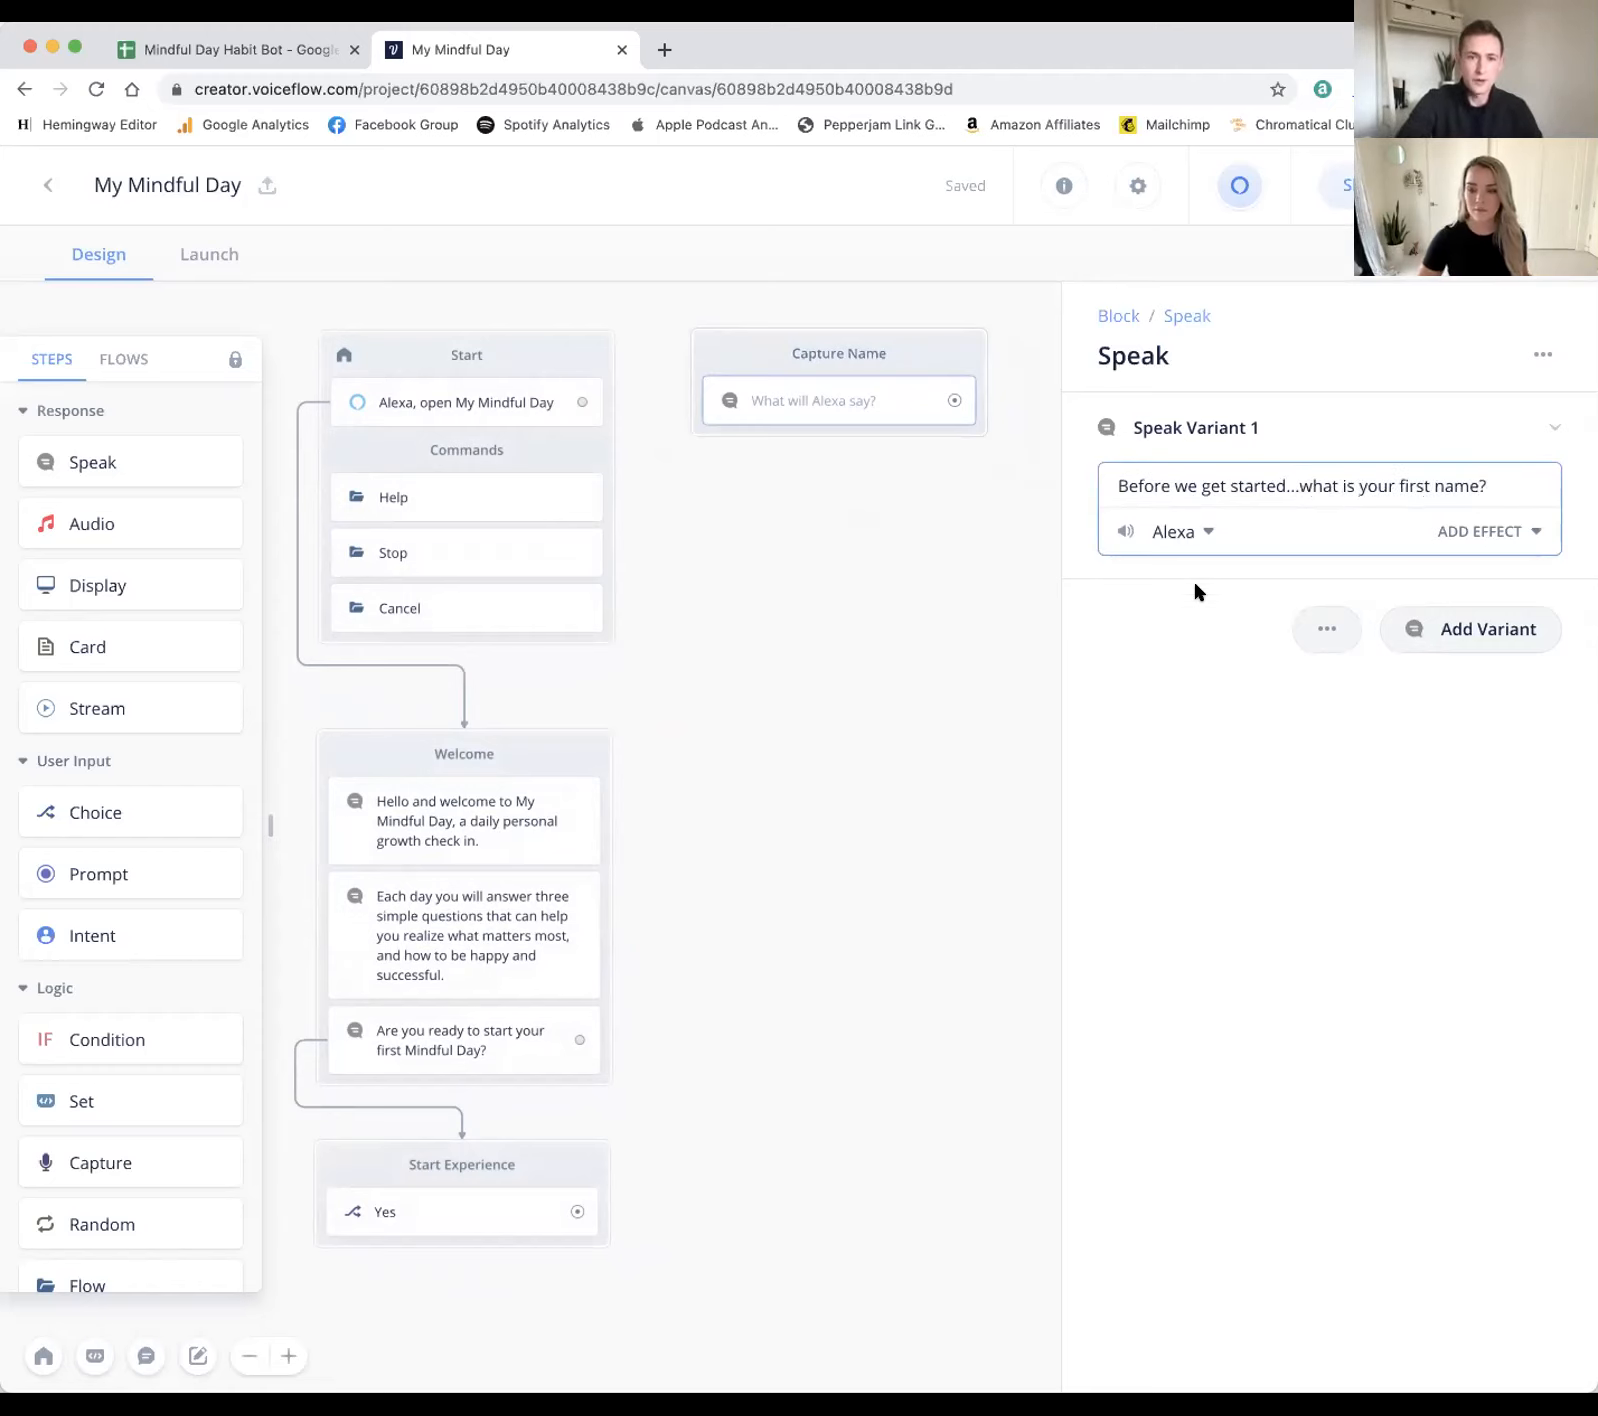
click(957, 533)
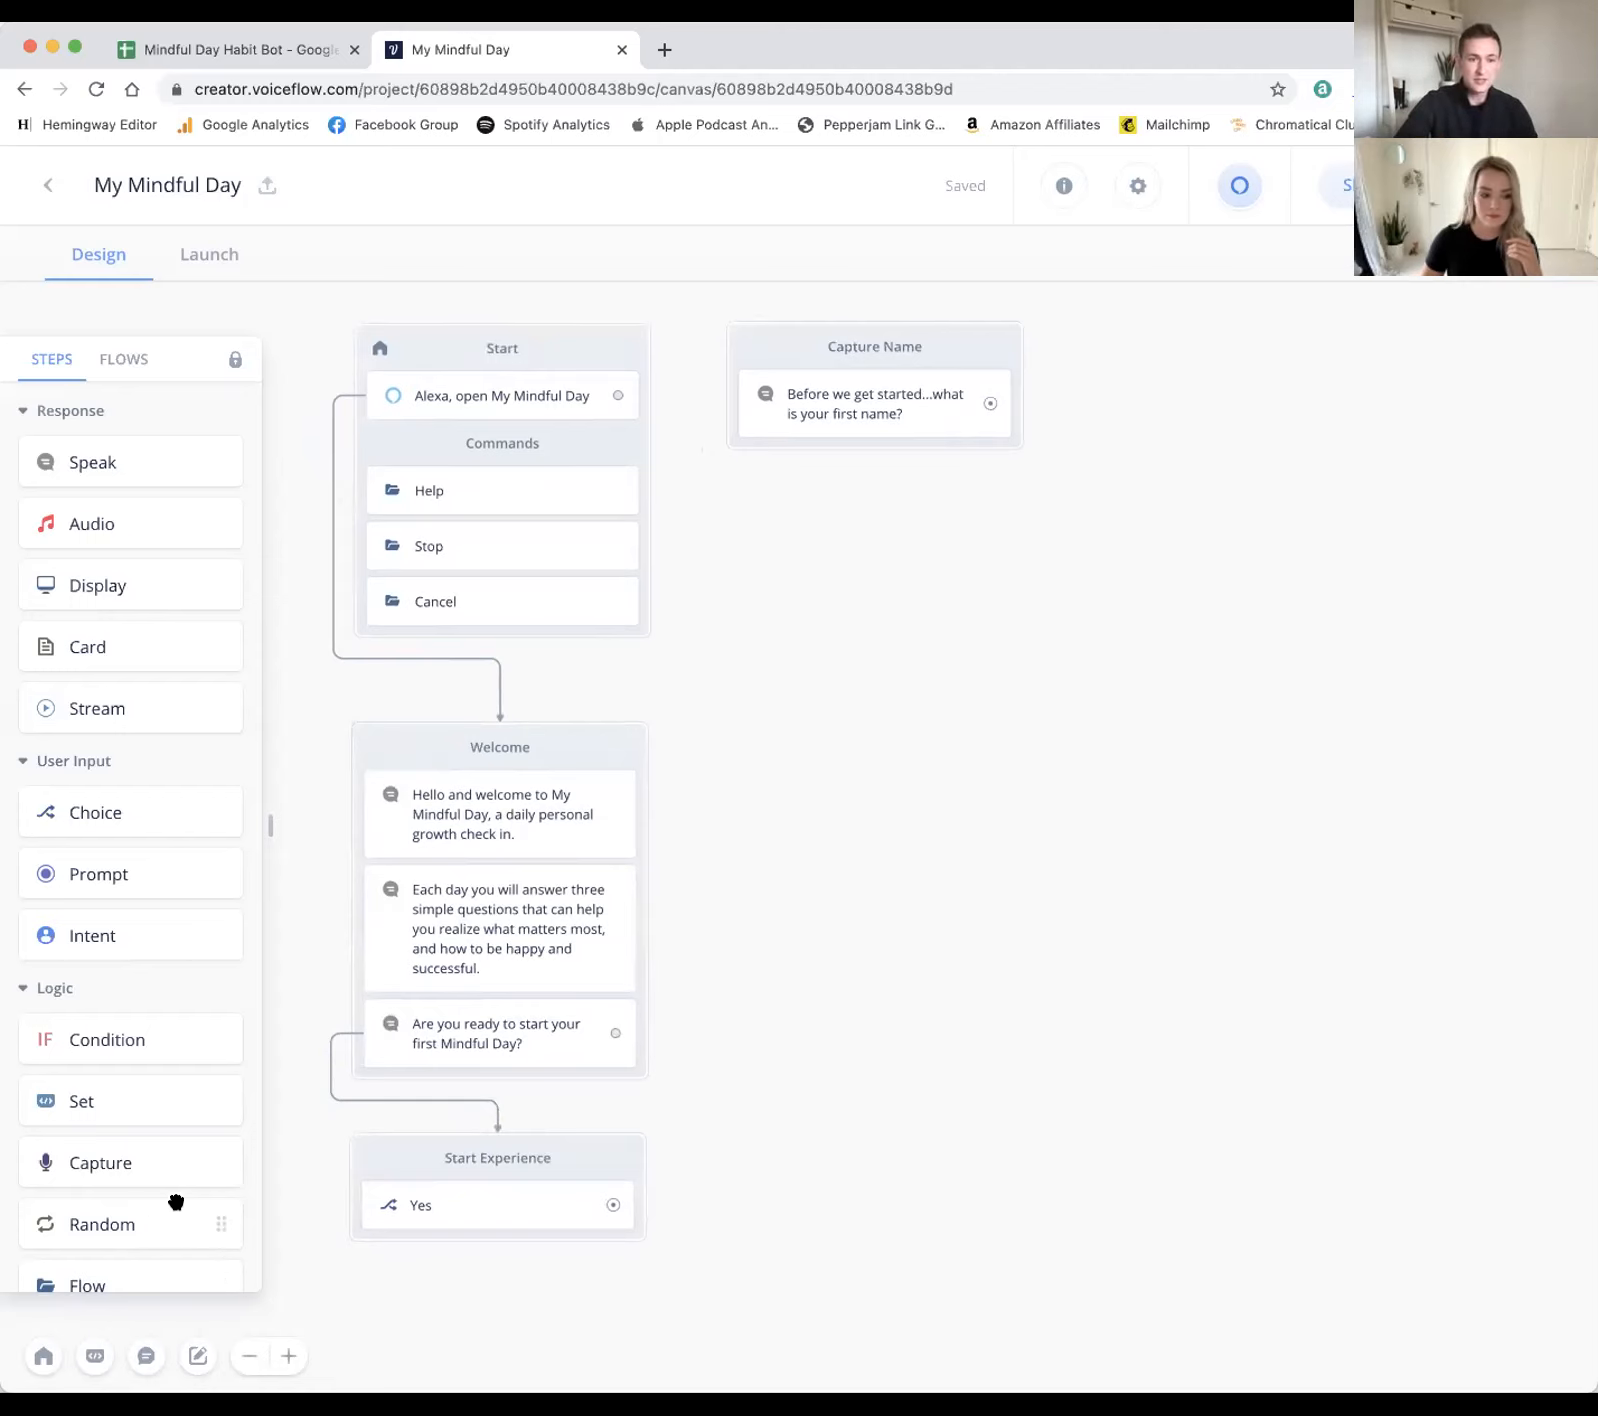
Step: Add a Capture step in a new block just below the Capture Name block and rename the block "User's Name"
scroll(190, 946, down, 2)
scroll(190, 946, down, 1)
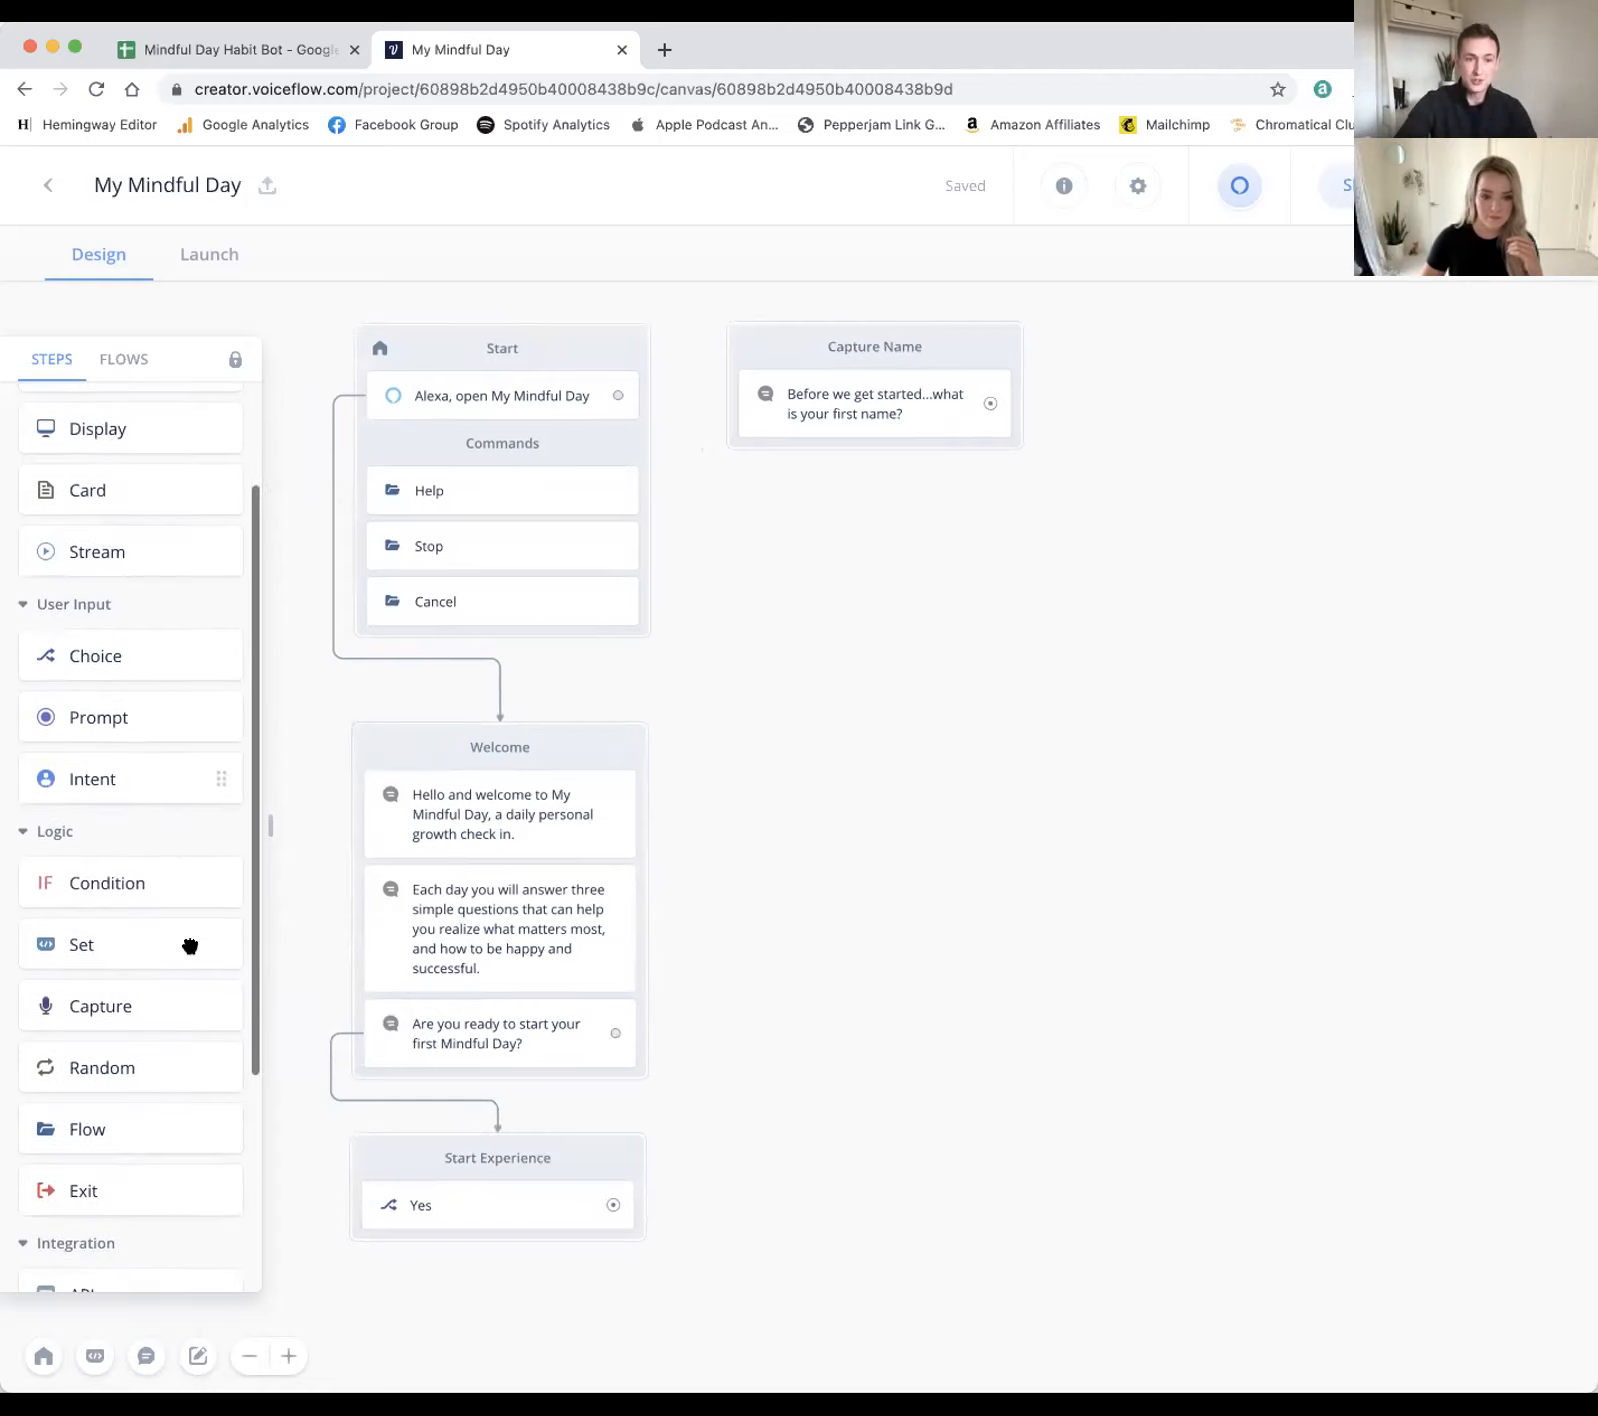
drag(78, 1012, 815, 530)
drag(713, 542, 772, 476)
double_click(860, 483)
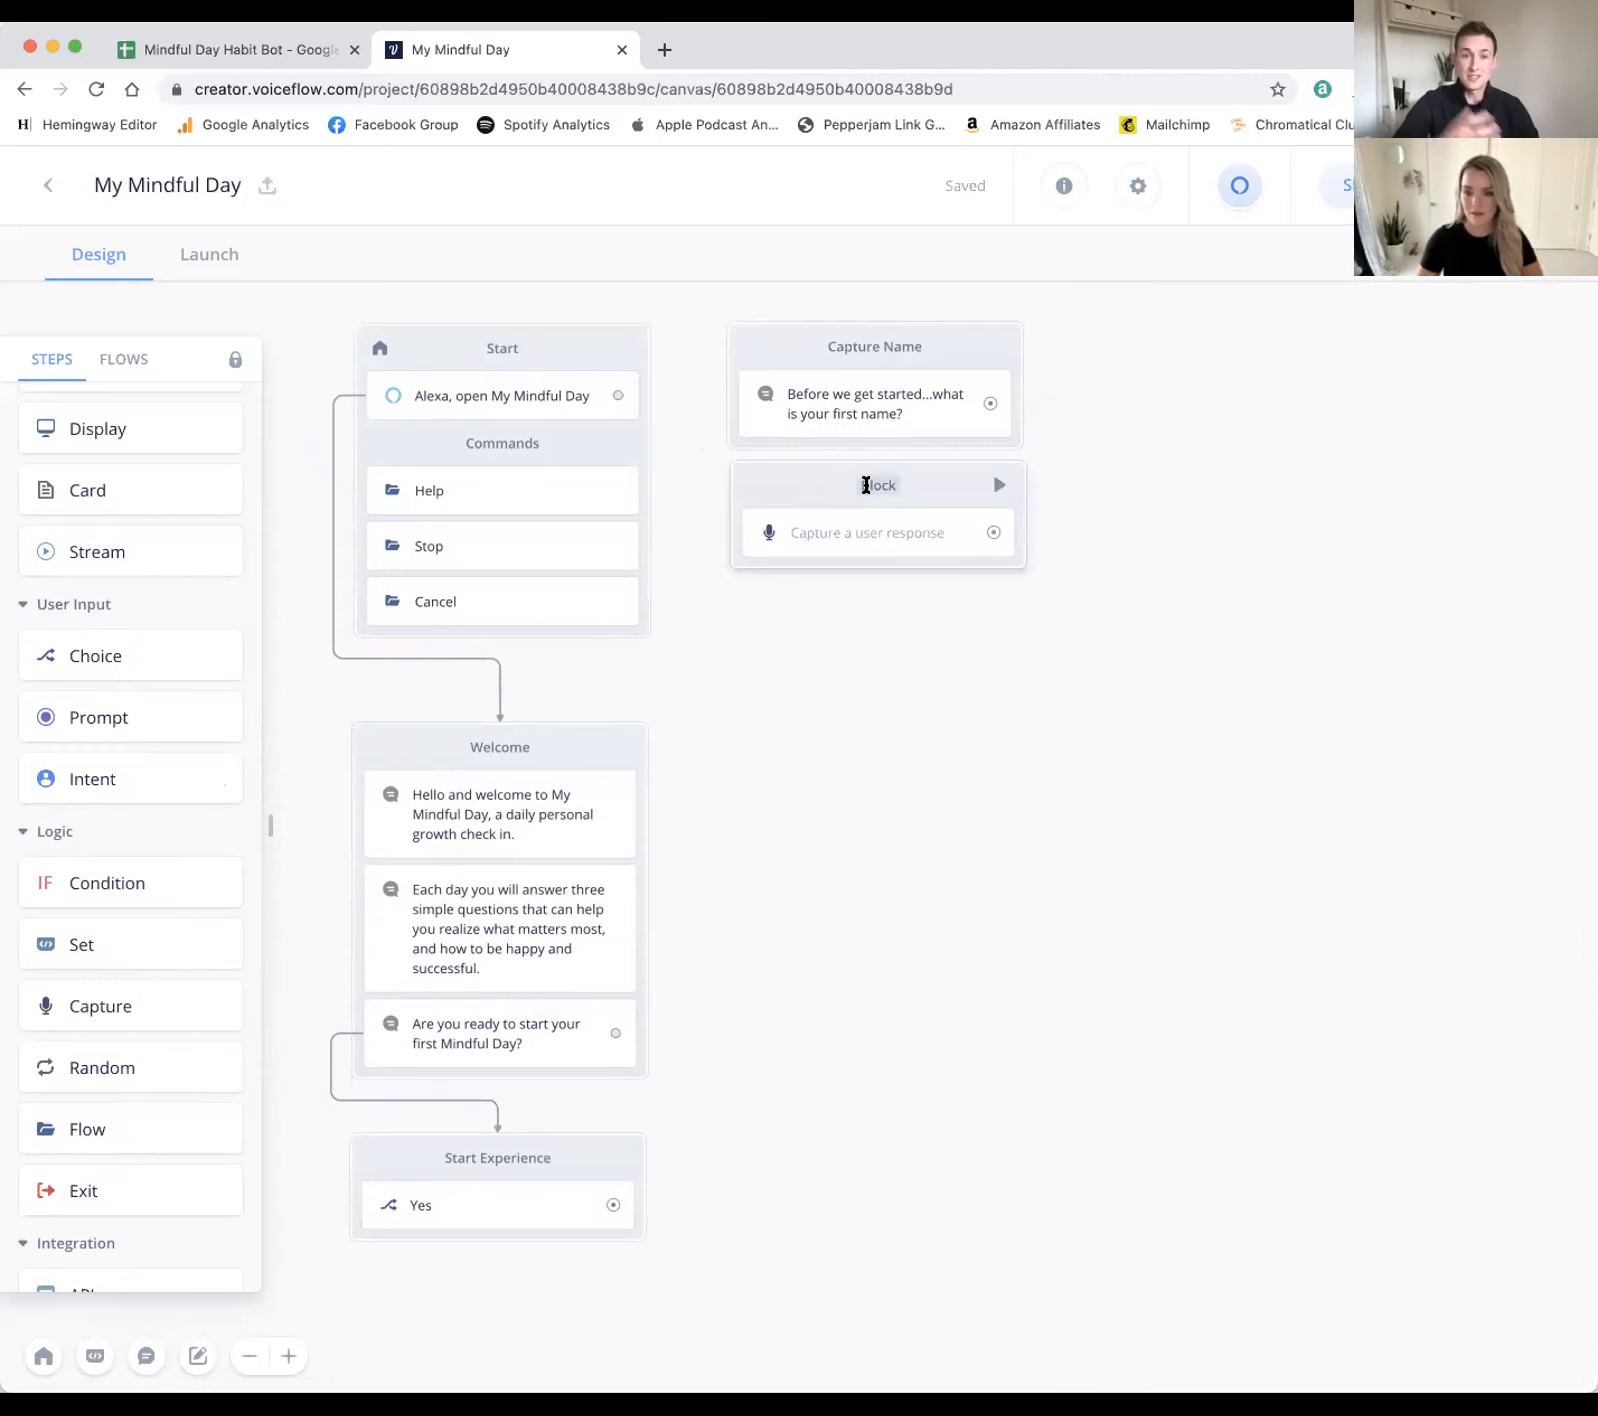
text(User's Name)
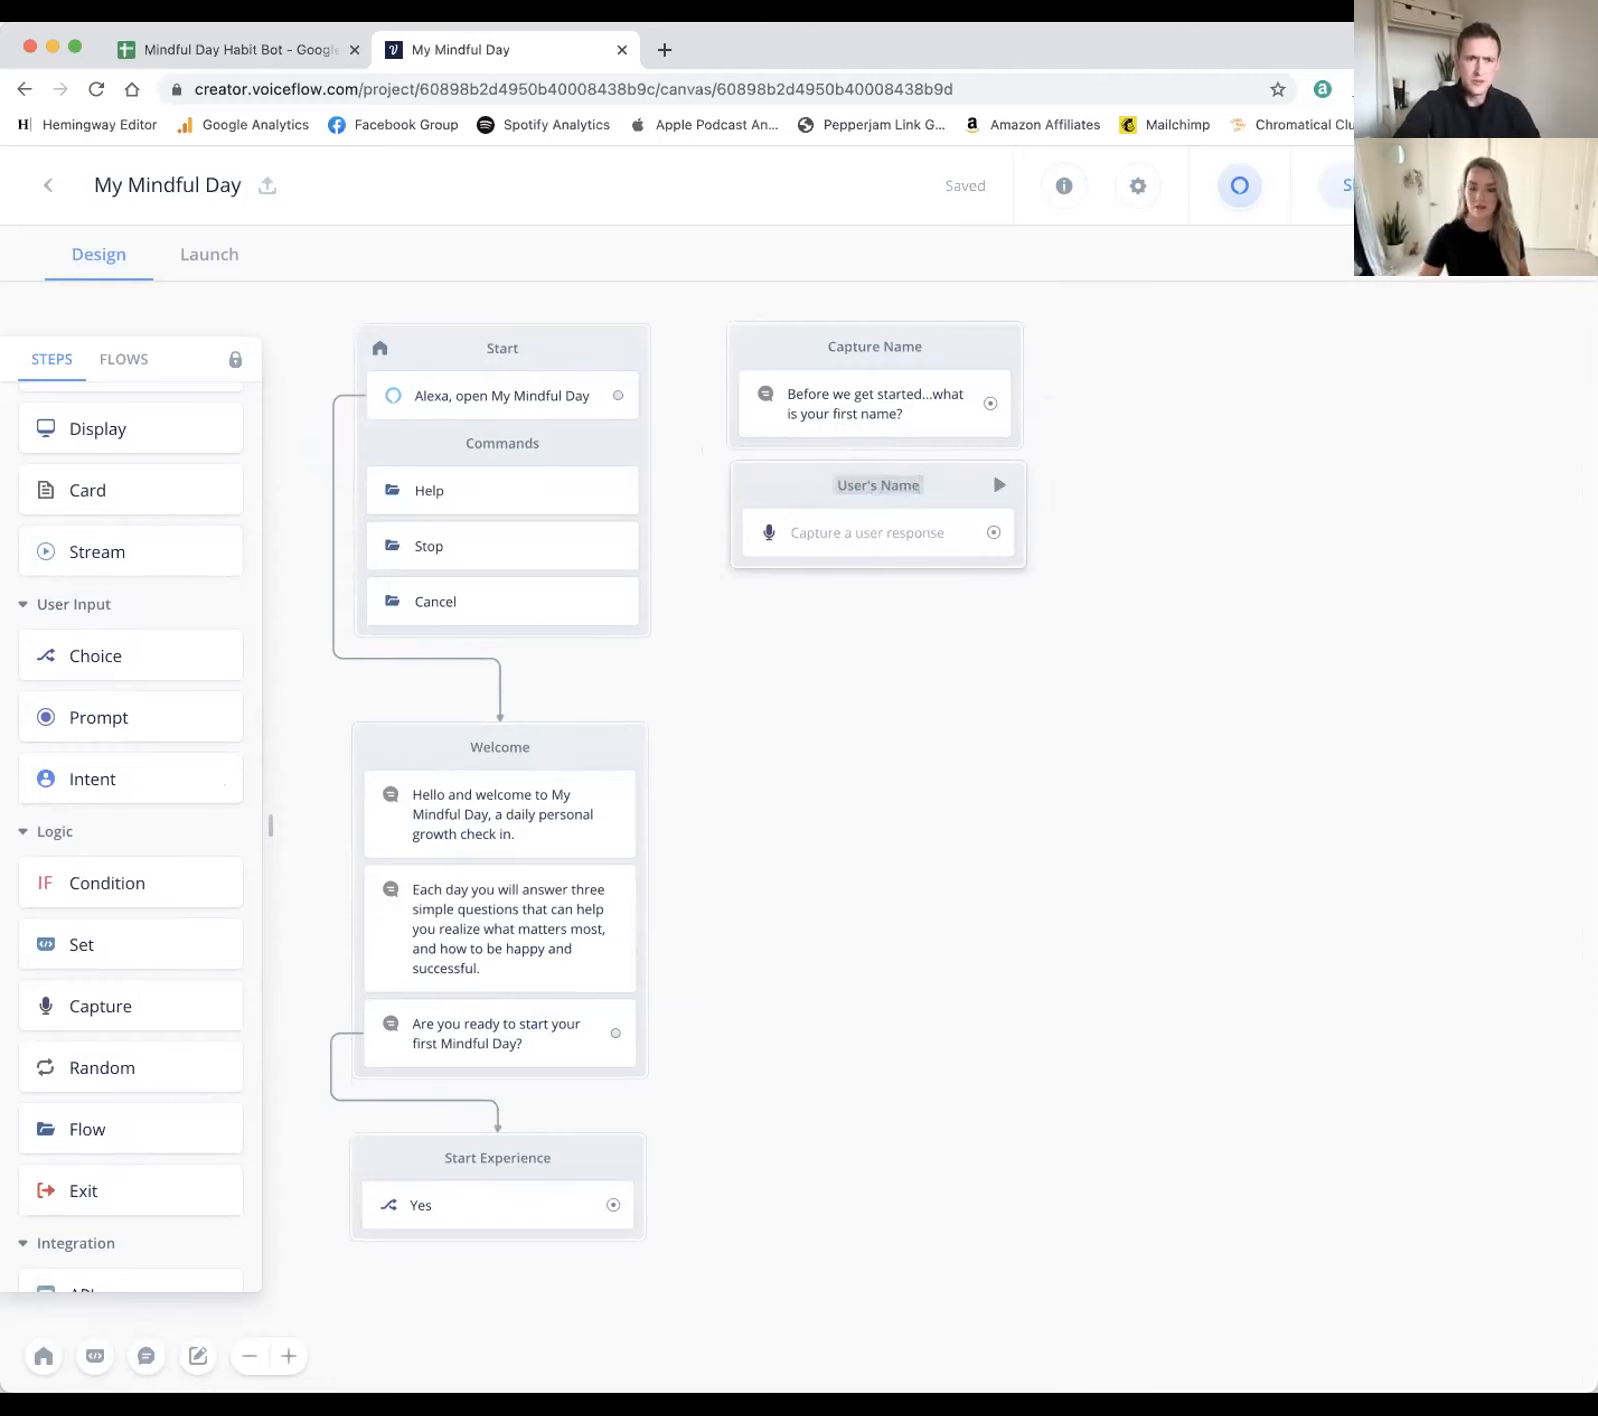
Step: Set the User's Name Capture step to store FirstName input in user_id, and link the Capture Name block to it
click(857, 539)
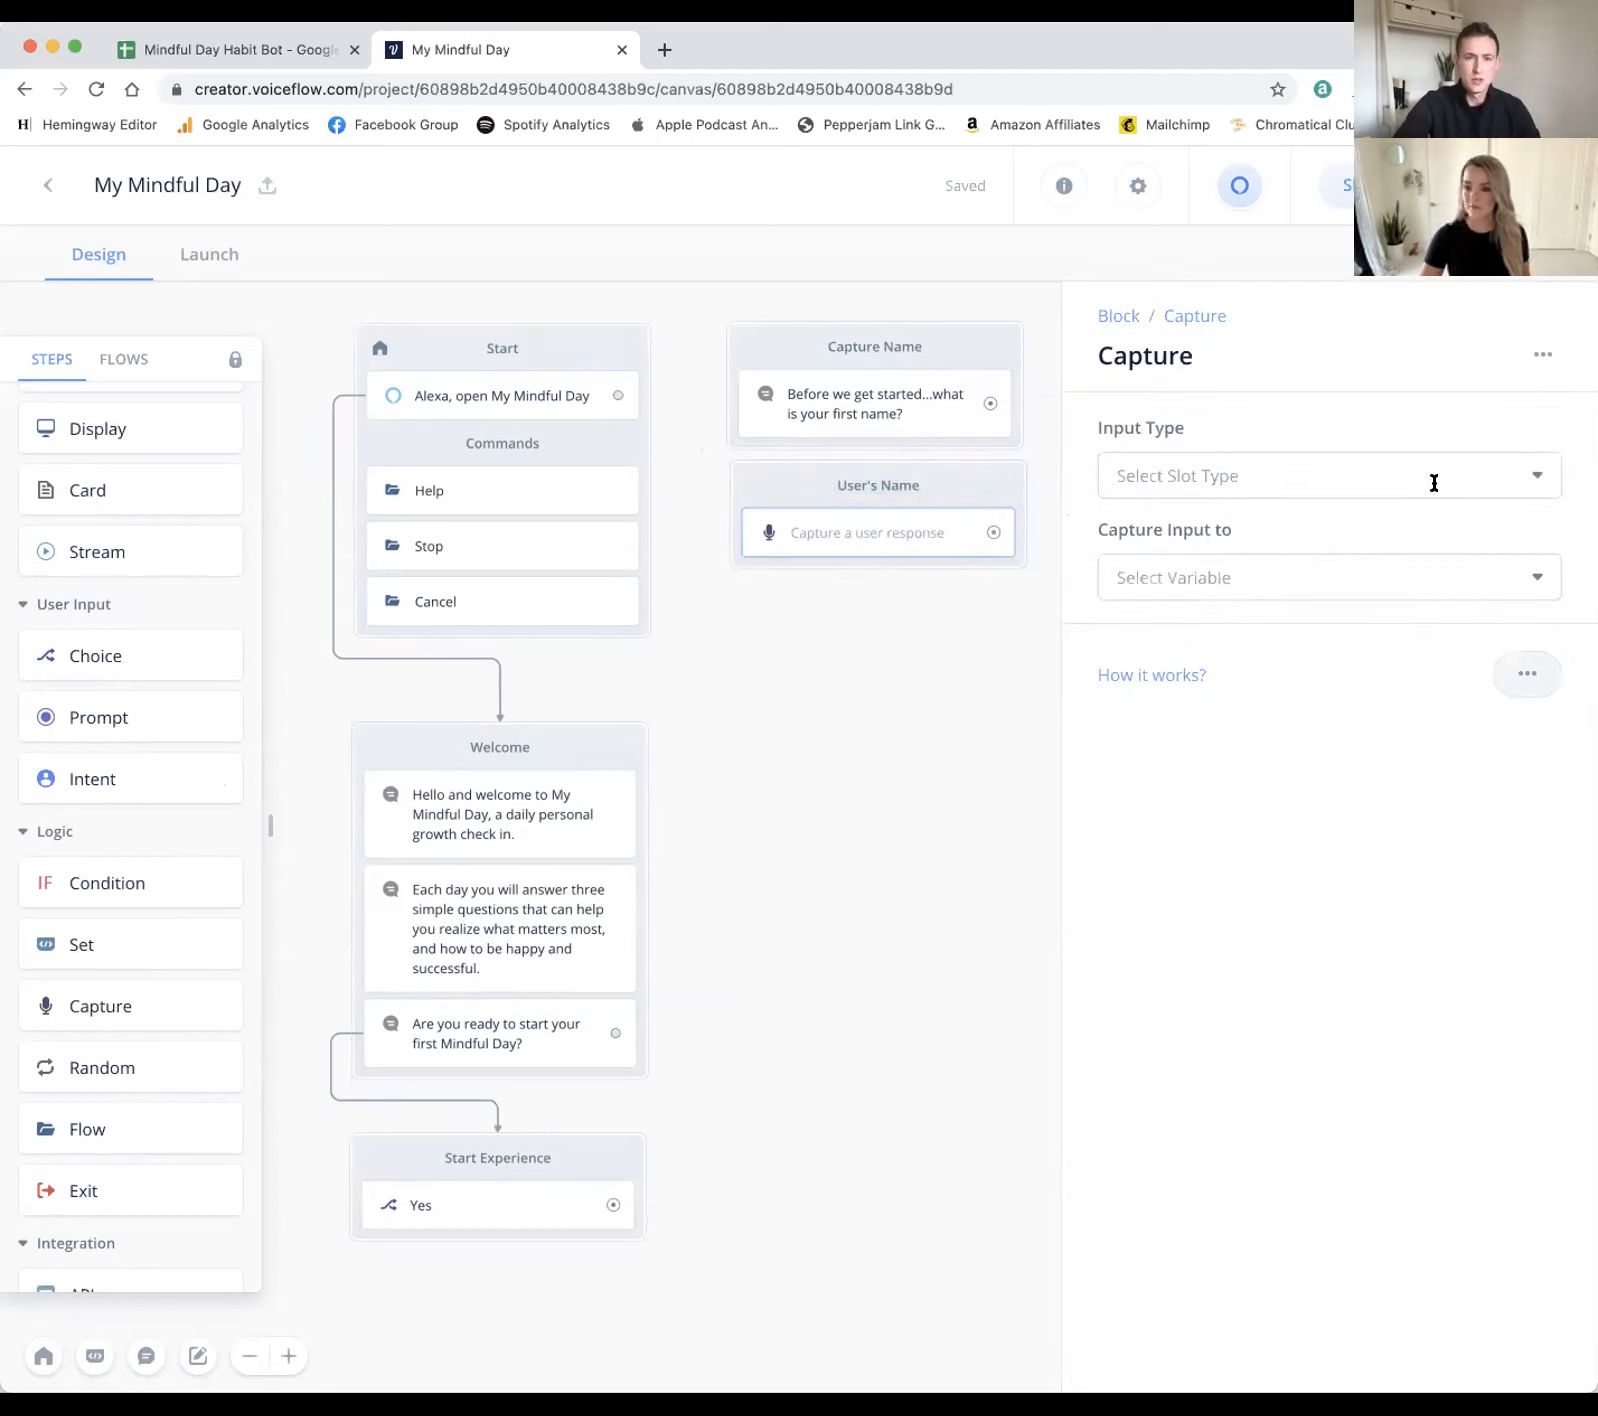
click(1434, 483)
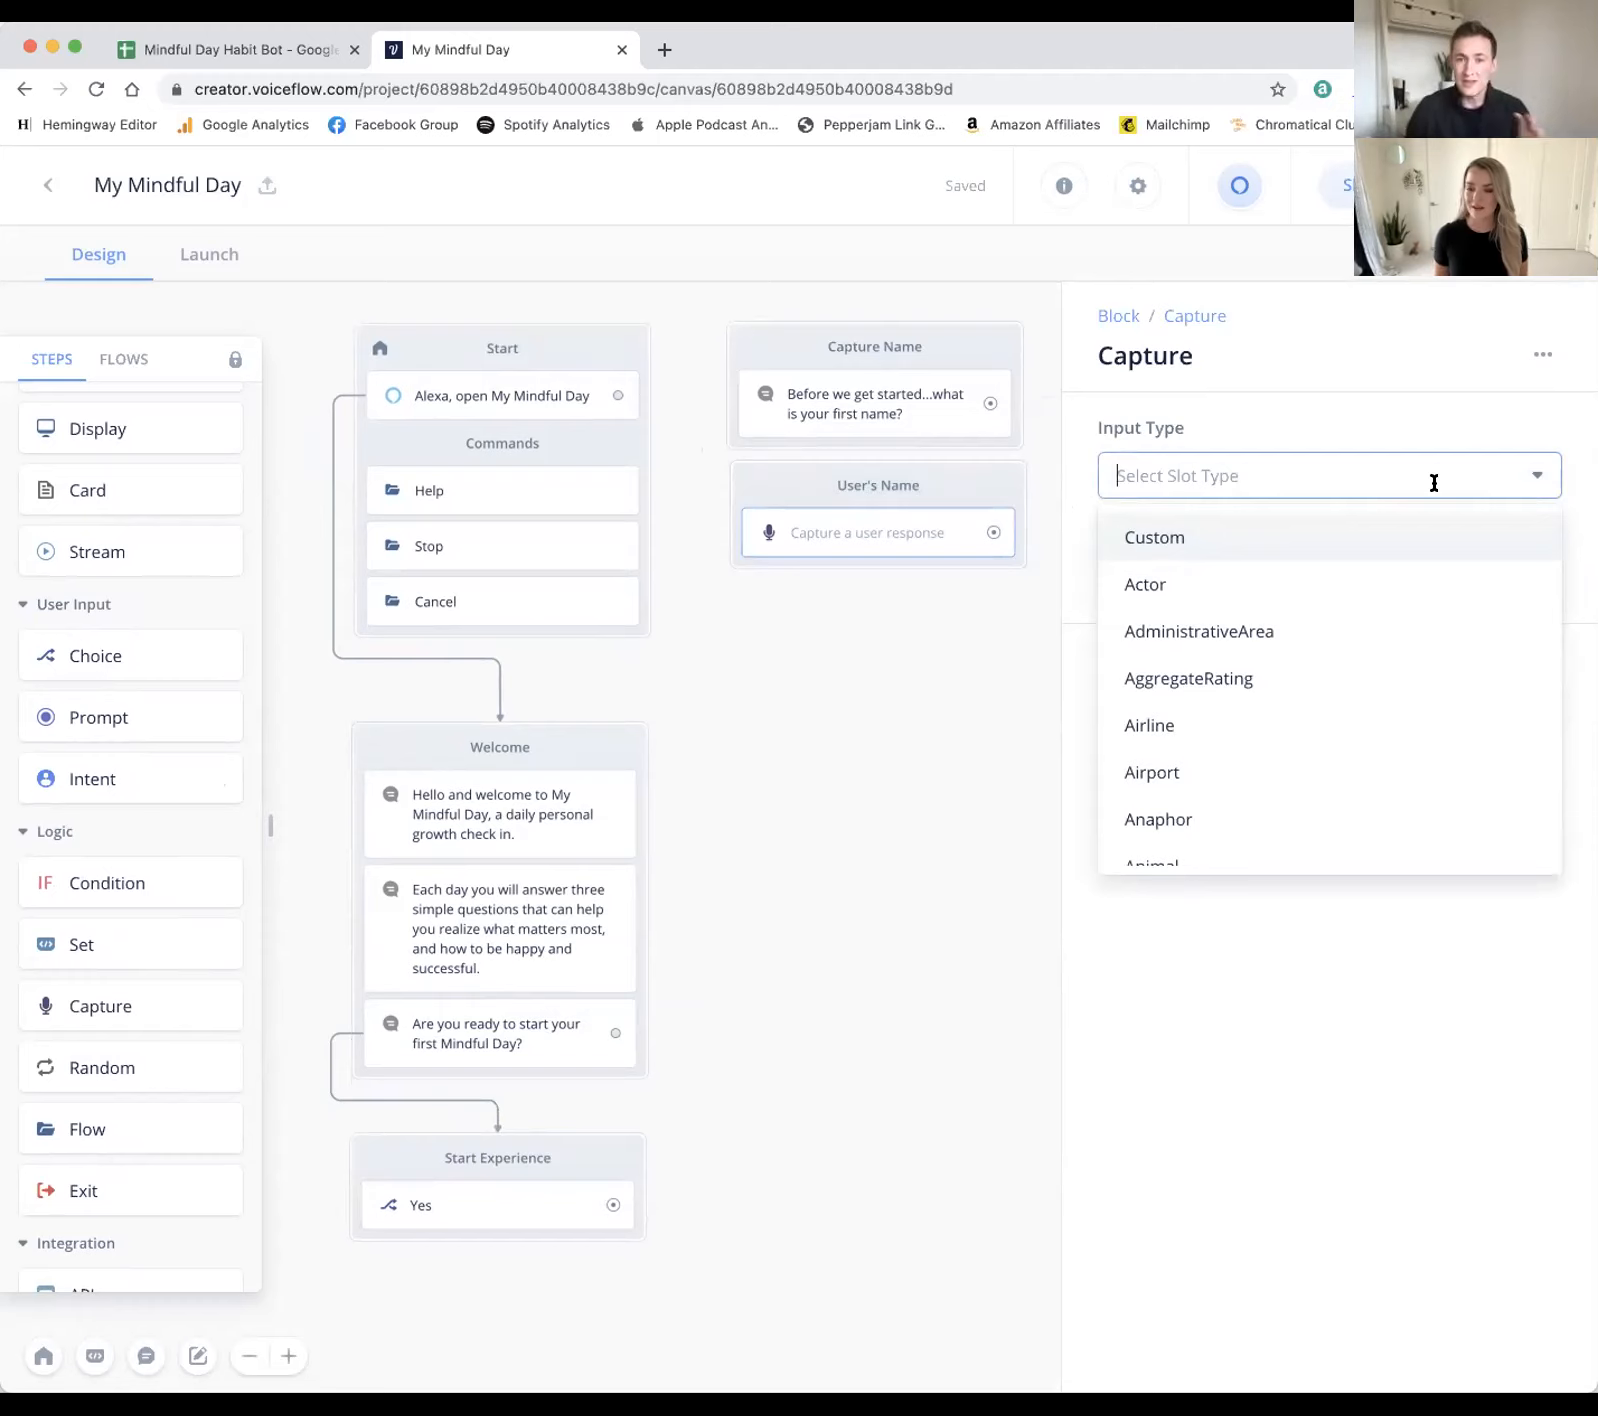
text(first)
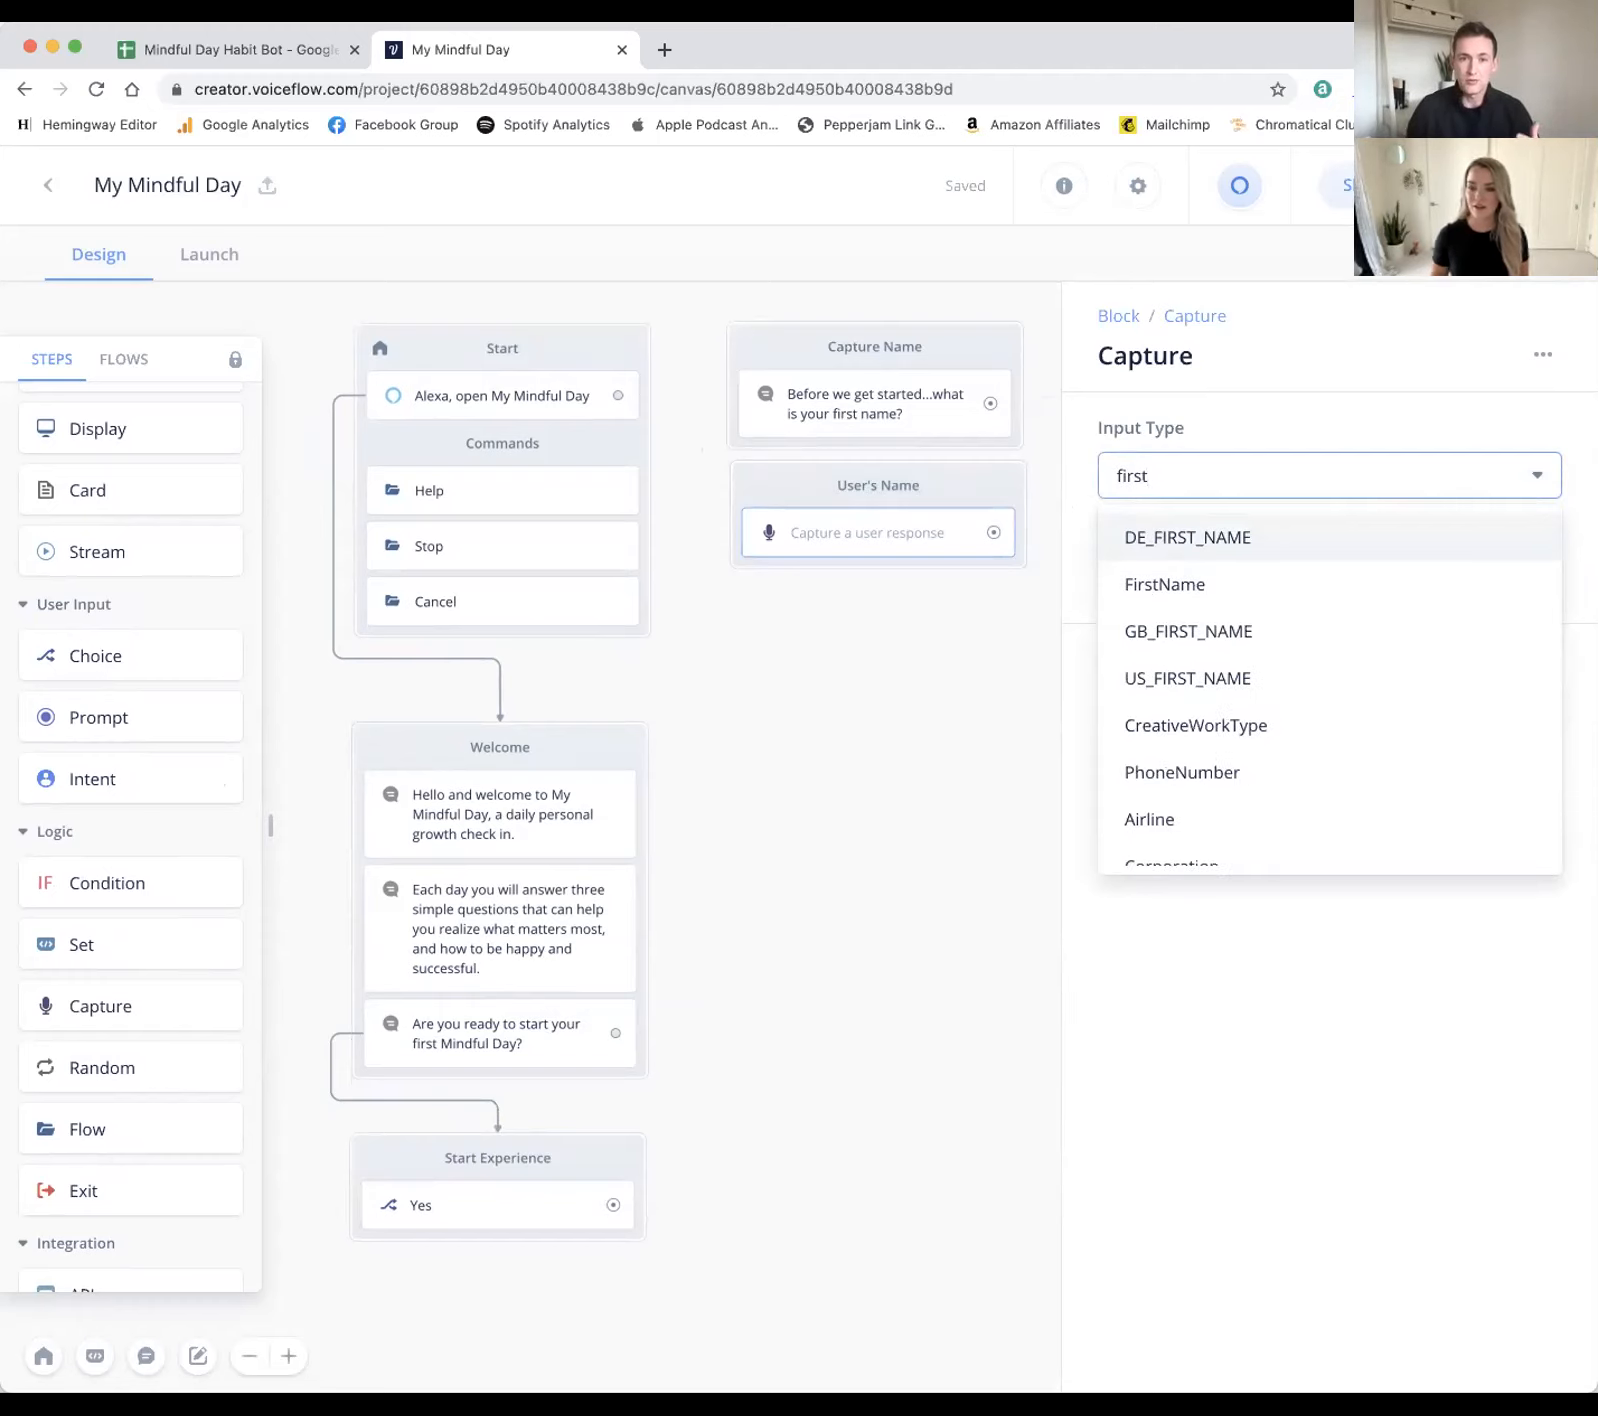
click(1323, 591)
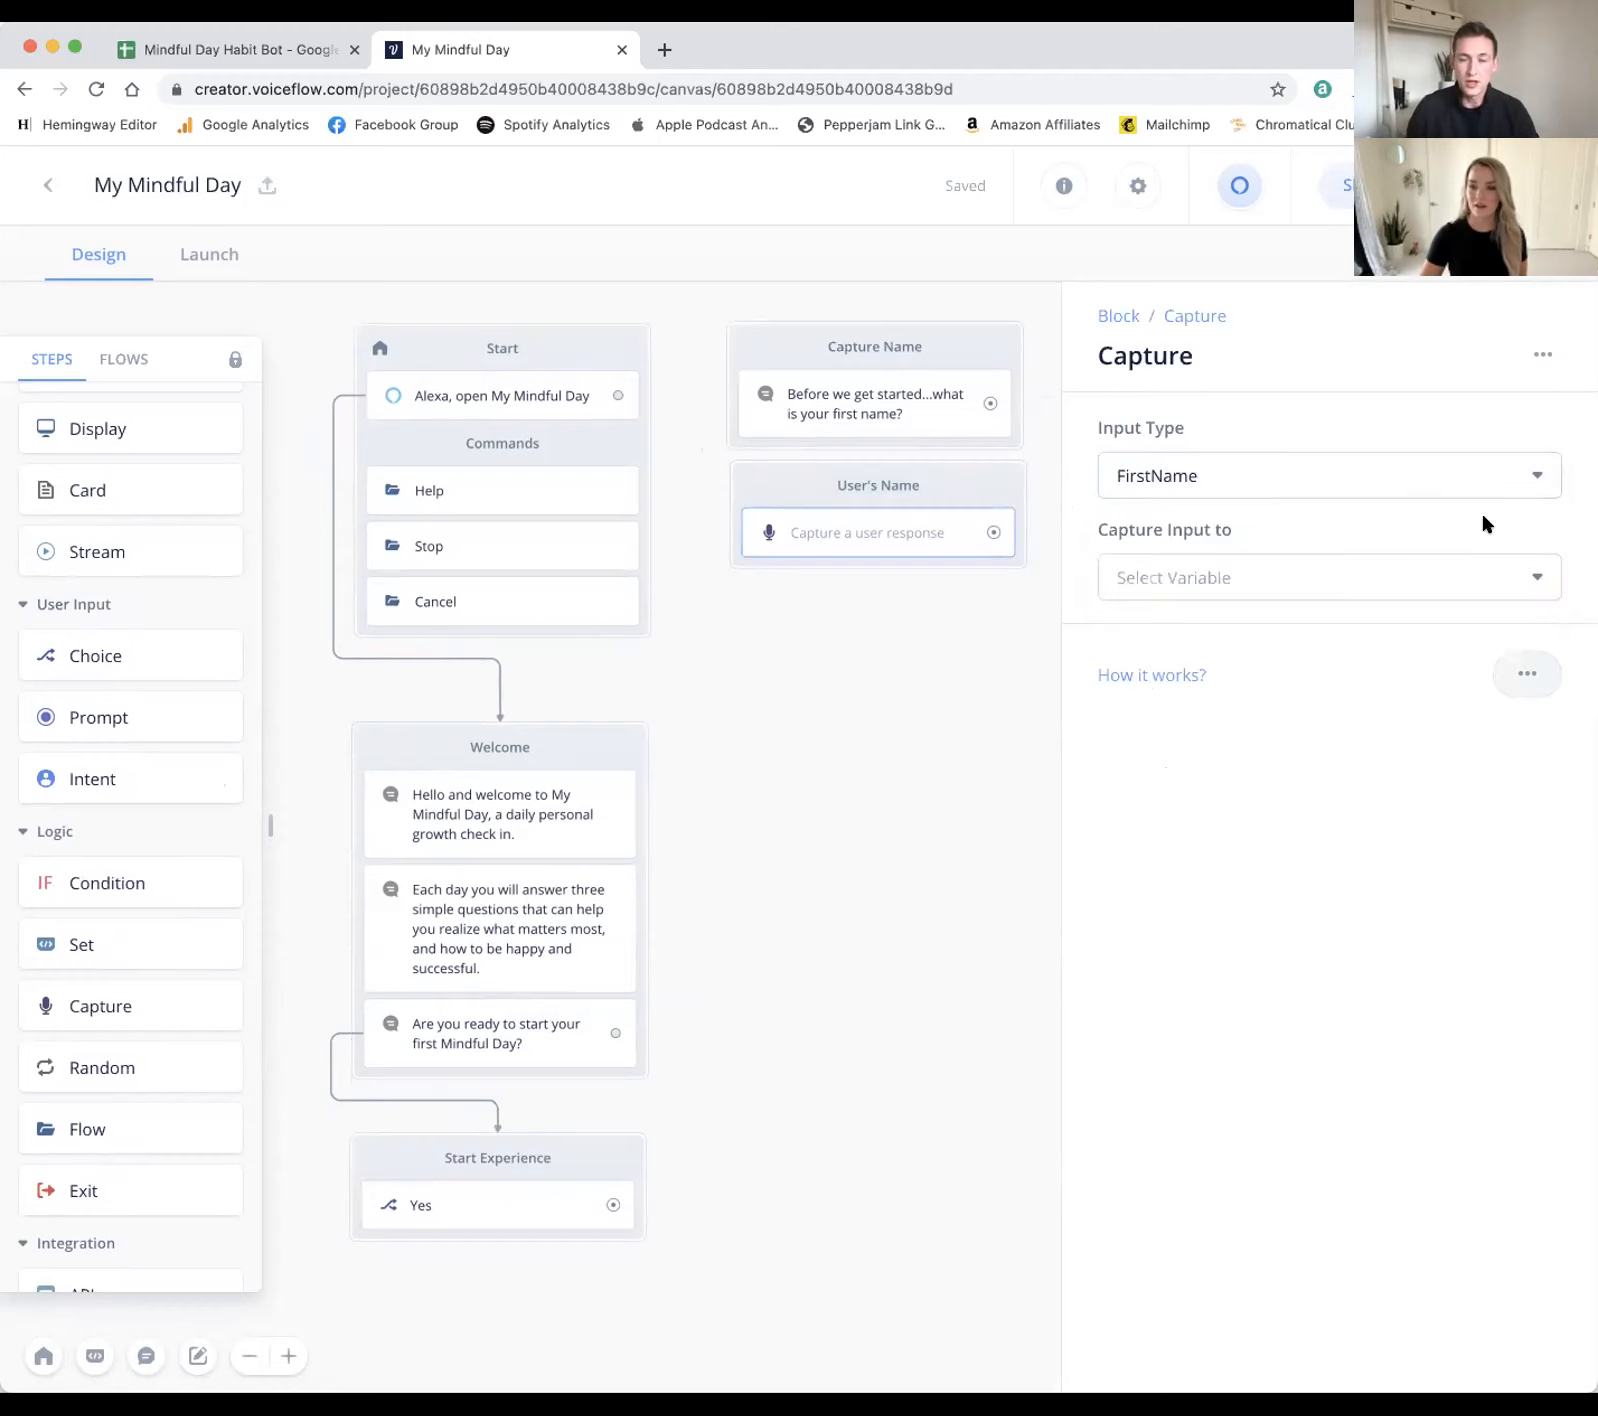
click(1434, 577)
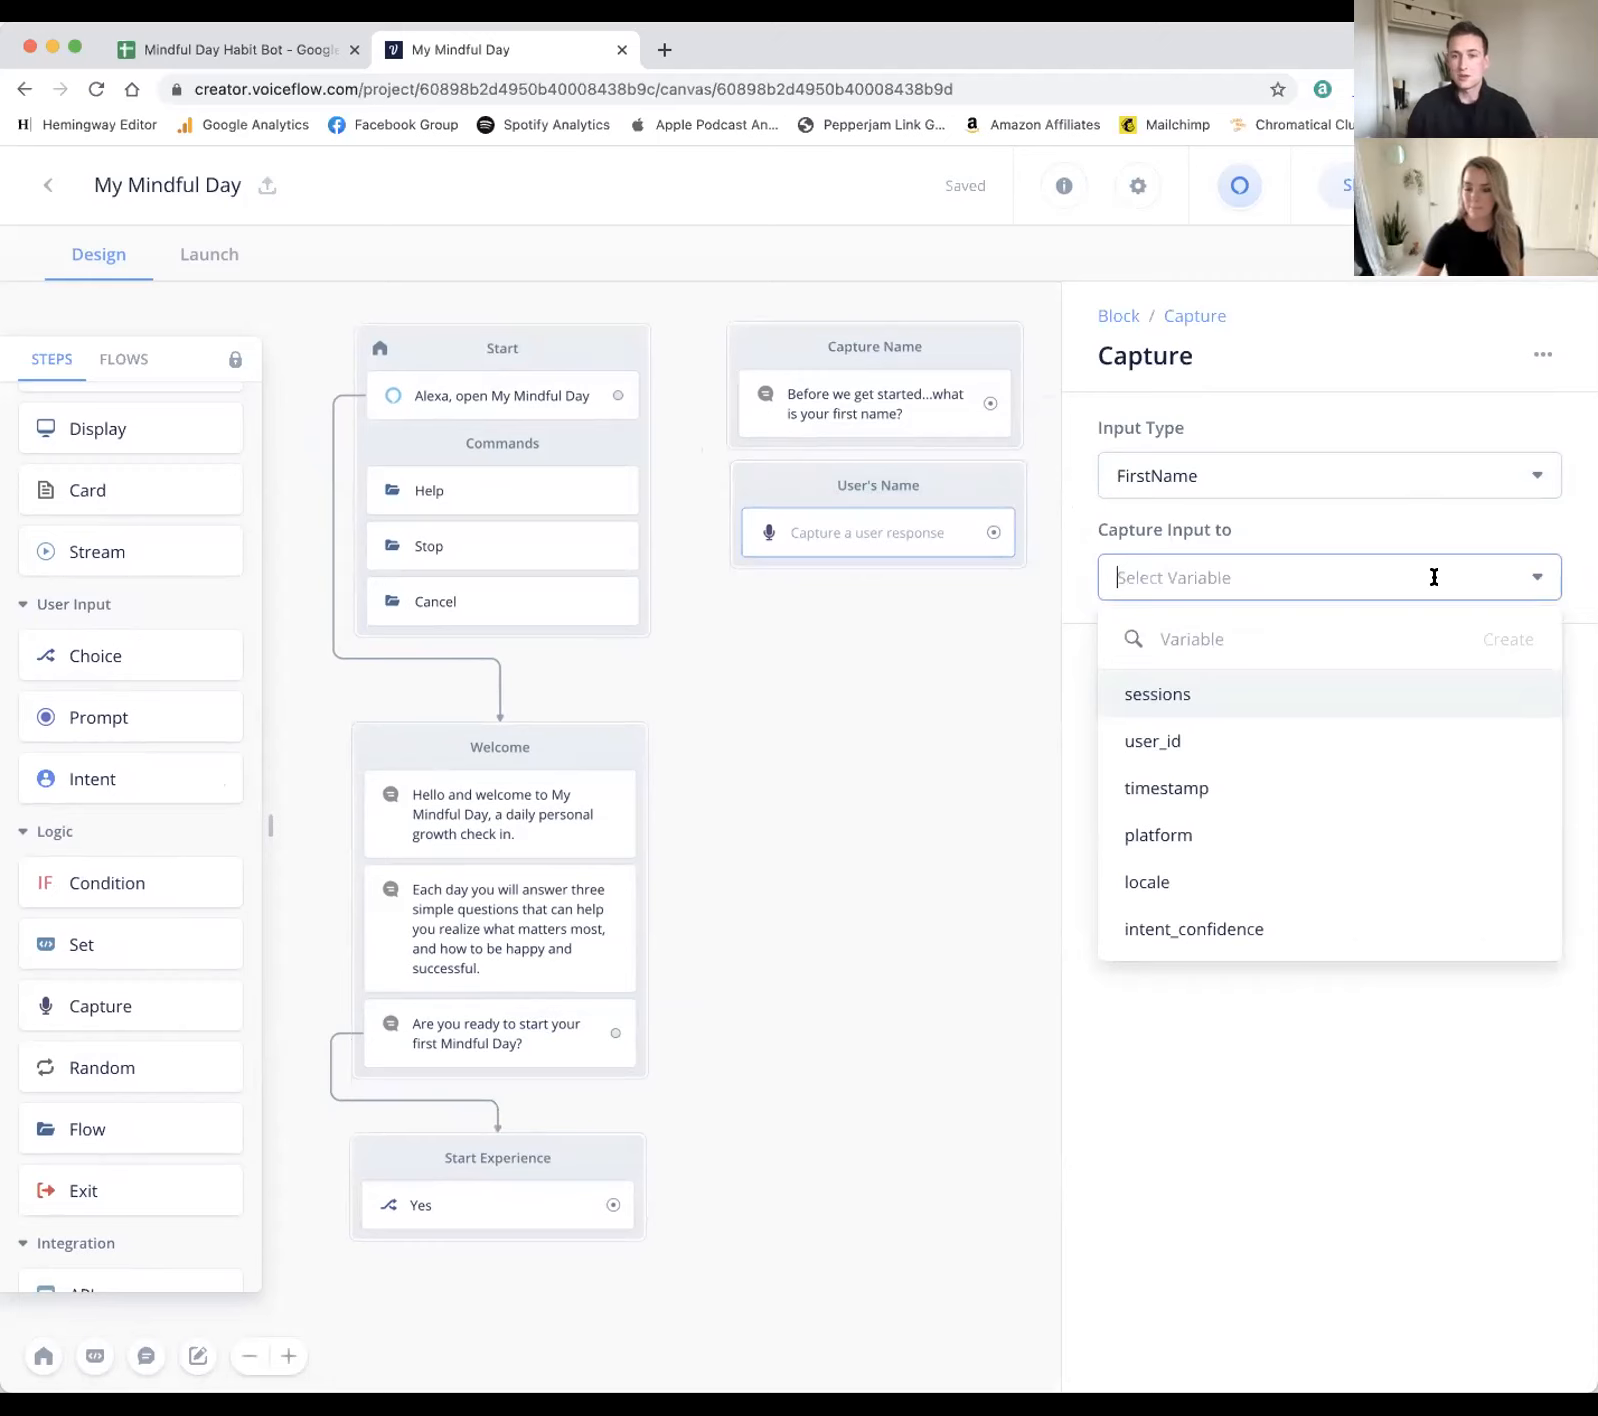
click(1152, 745)
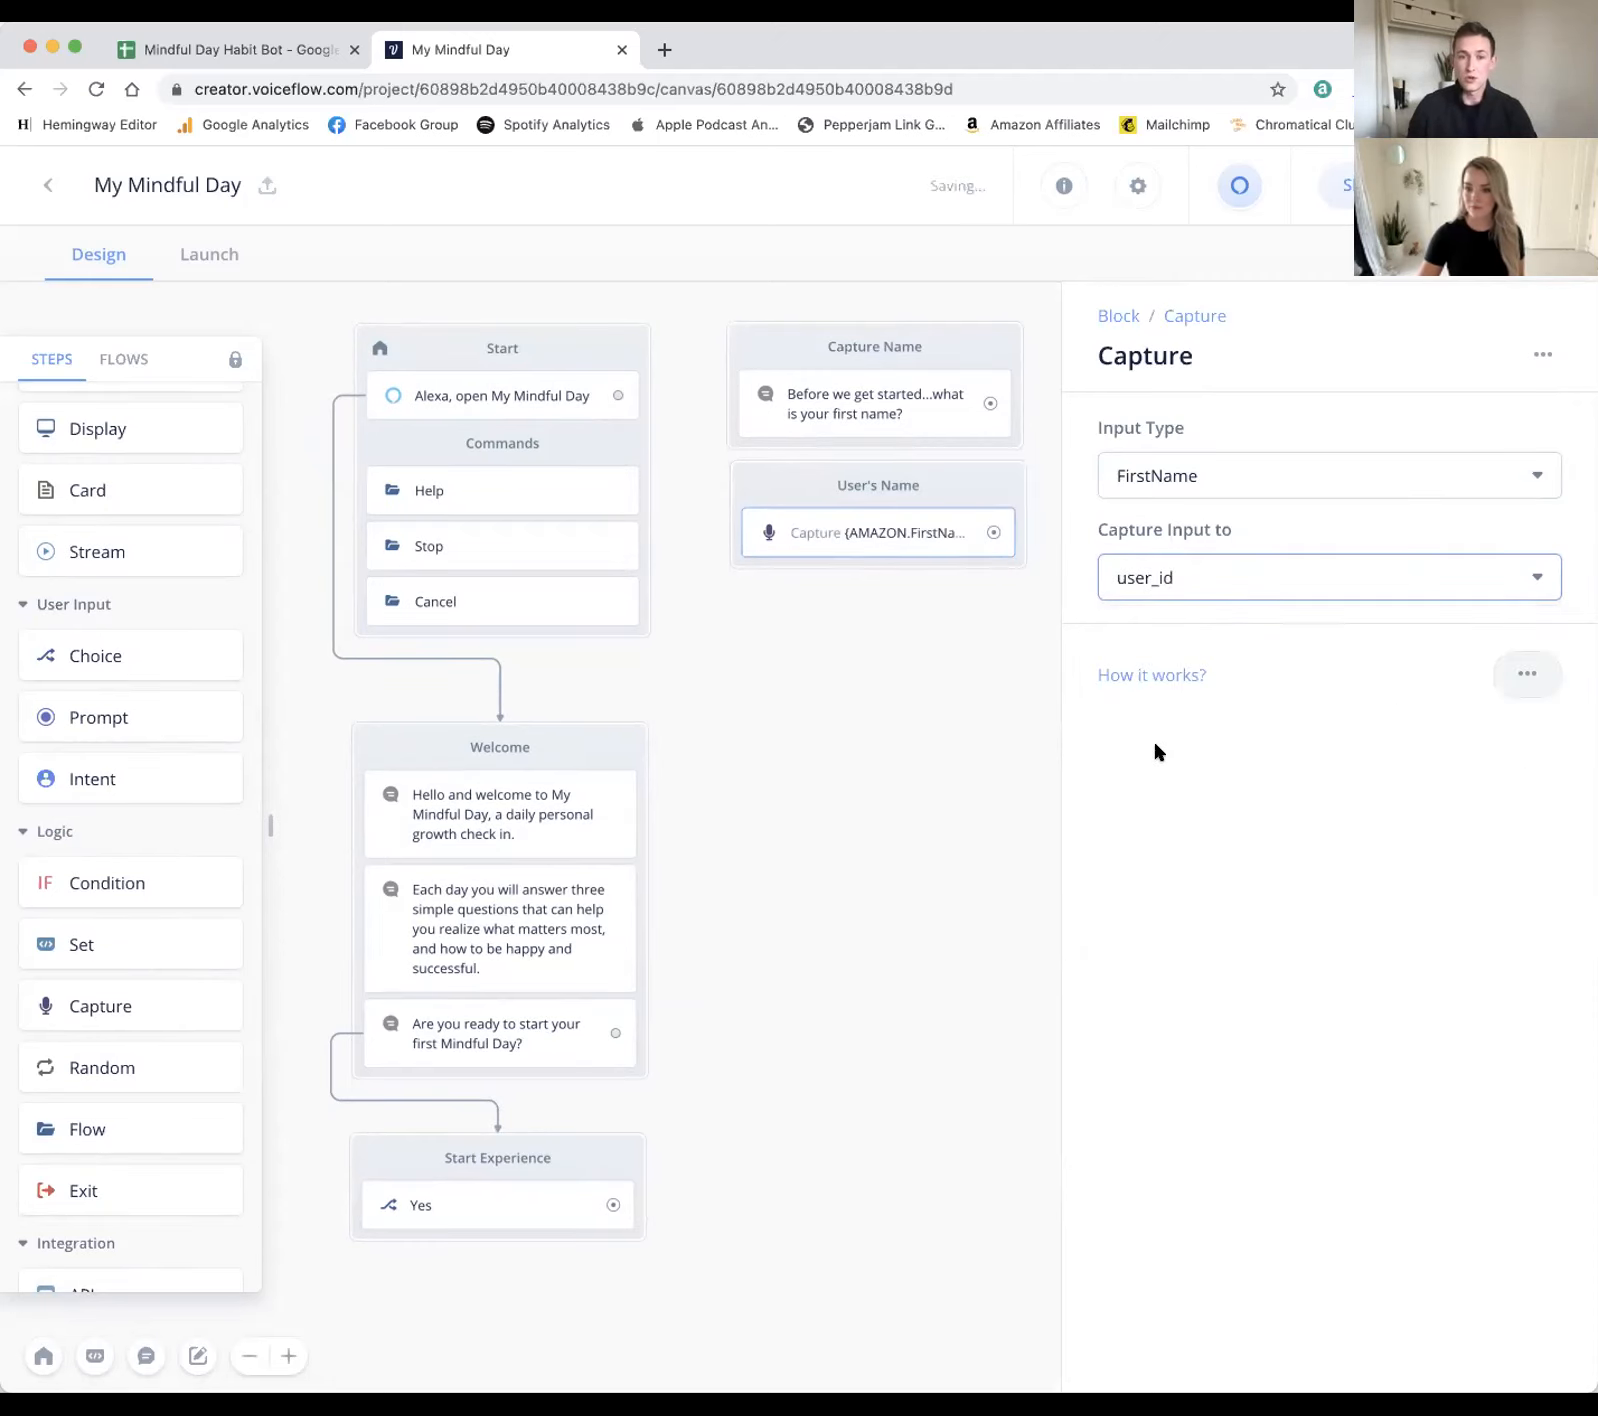
click(974, 683)
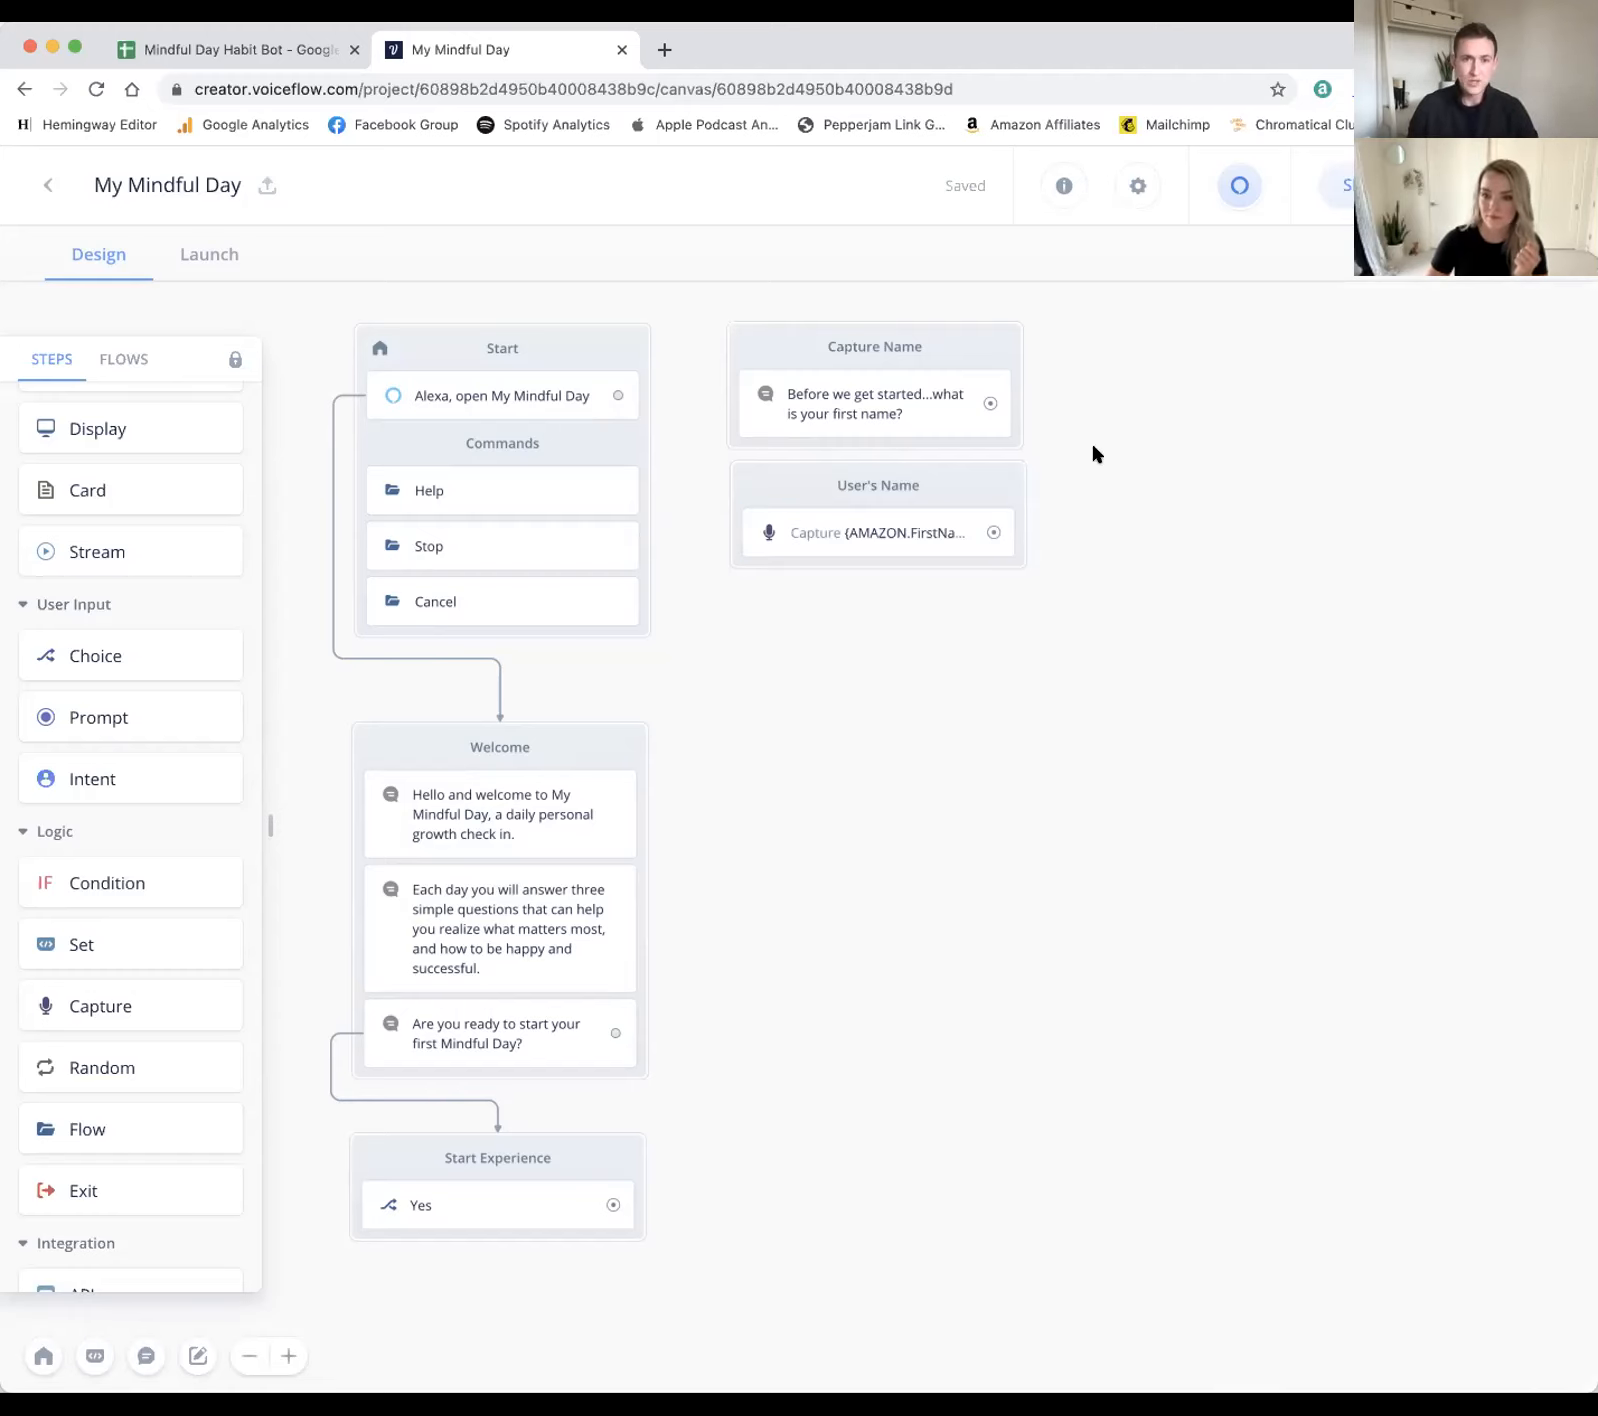
drag(990, 399, 1002, 523)
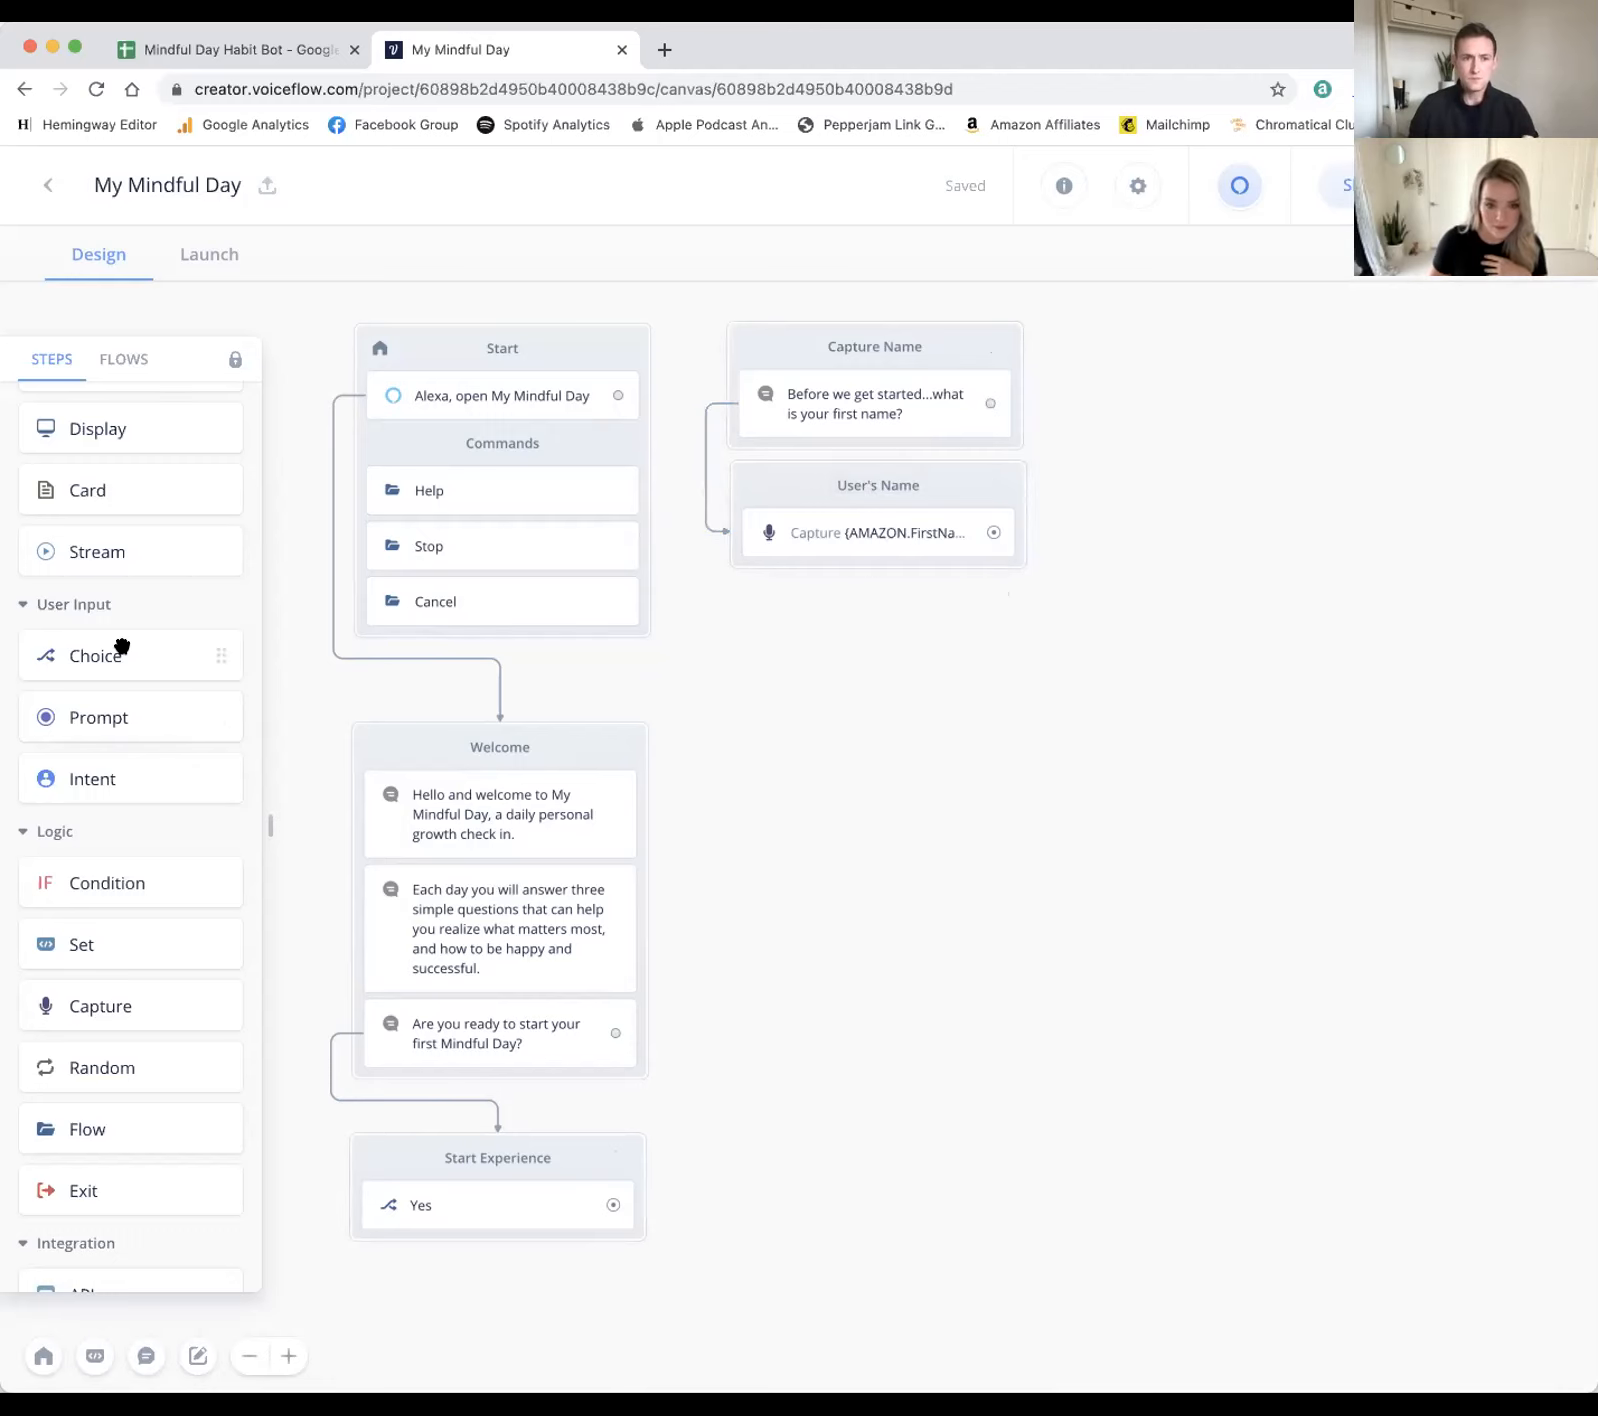
Step: Add a Speak step below the Capture step in the User's Name block with the text "Nice to meet you {user_id} . Let's begin!"
scroll(122, 647, up, 3)
drag(135, 457, 855, 596)
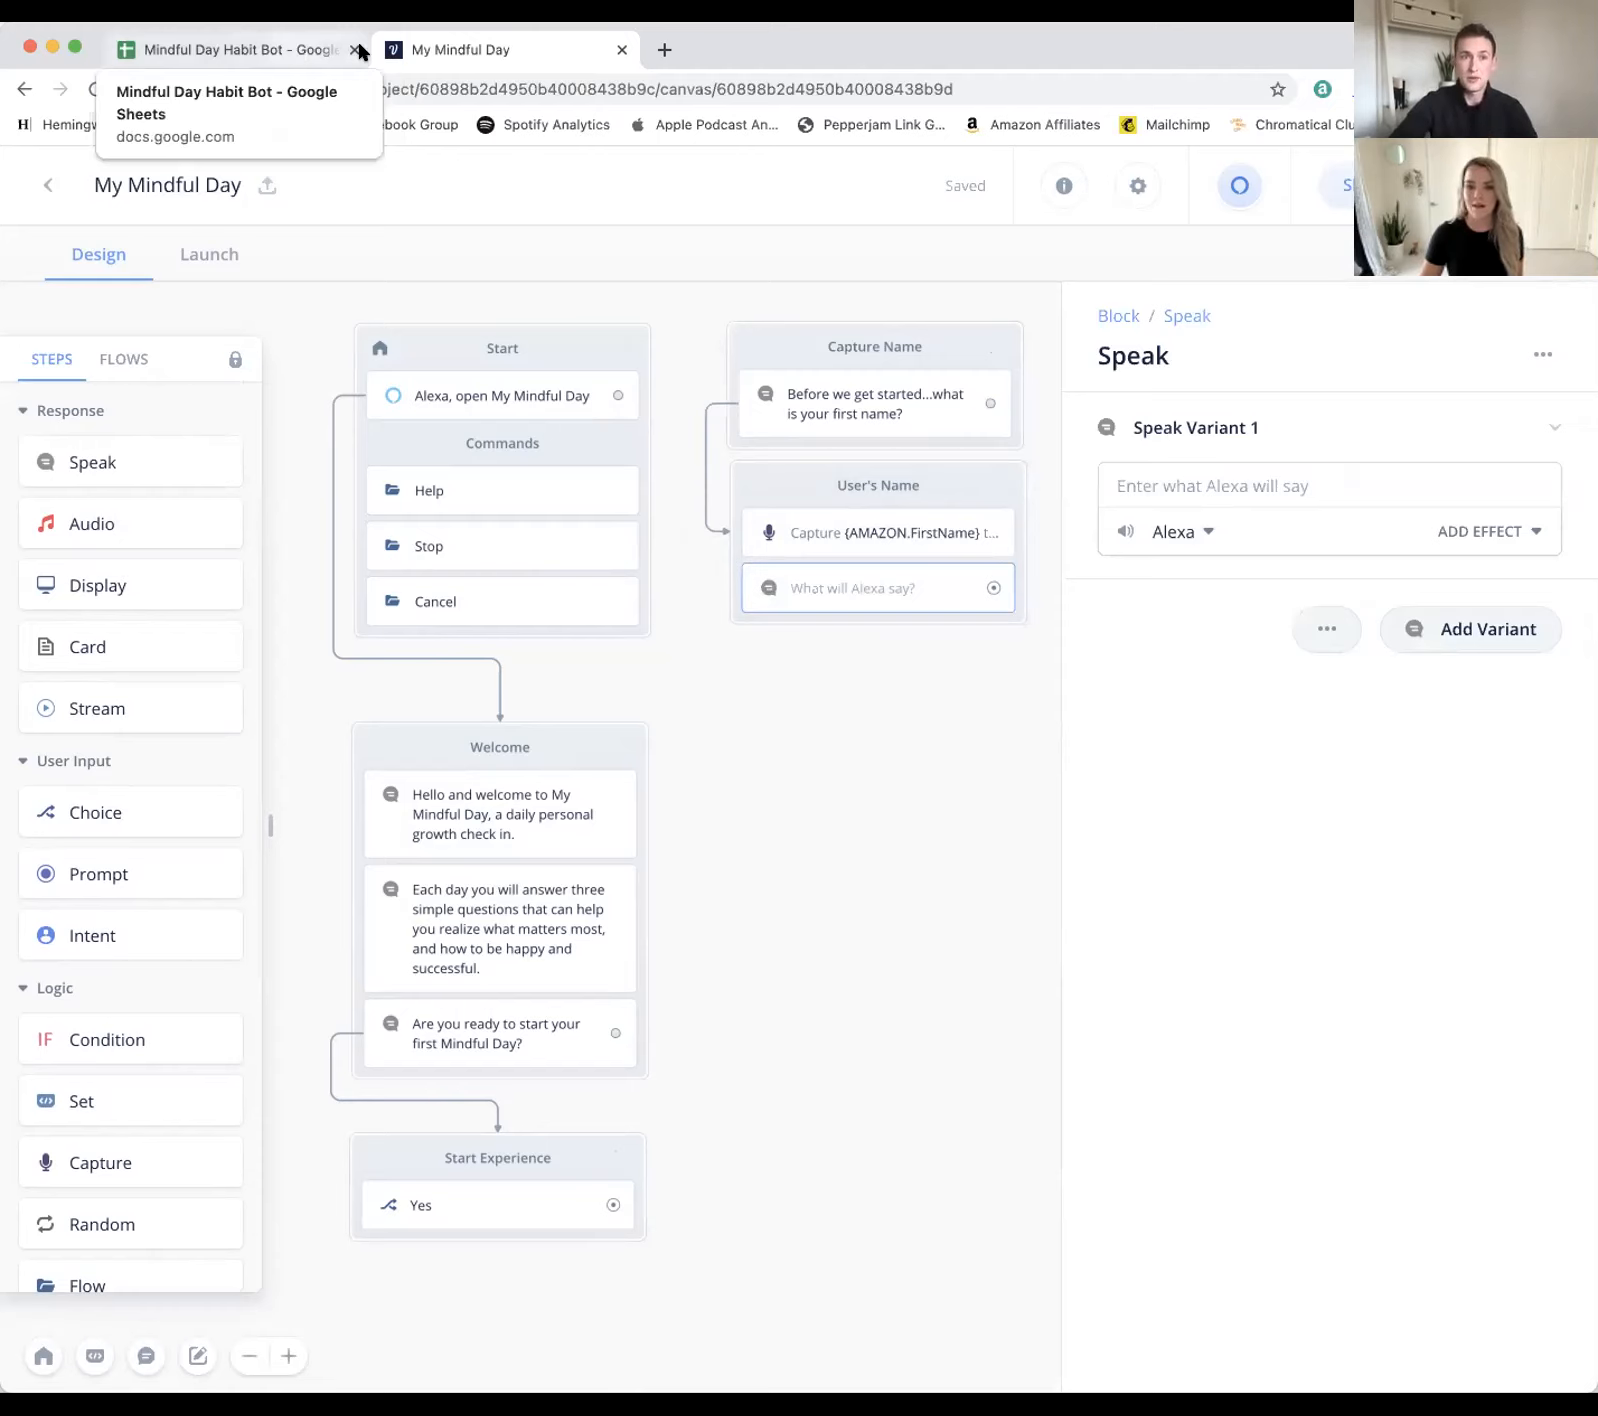
click(1334, 477)
text(N)
text(ice to me)
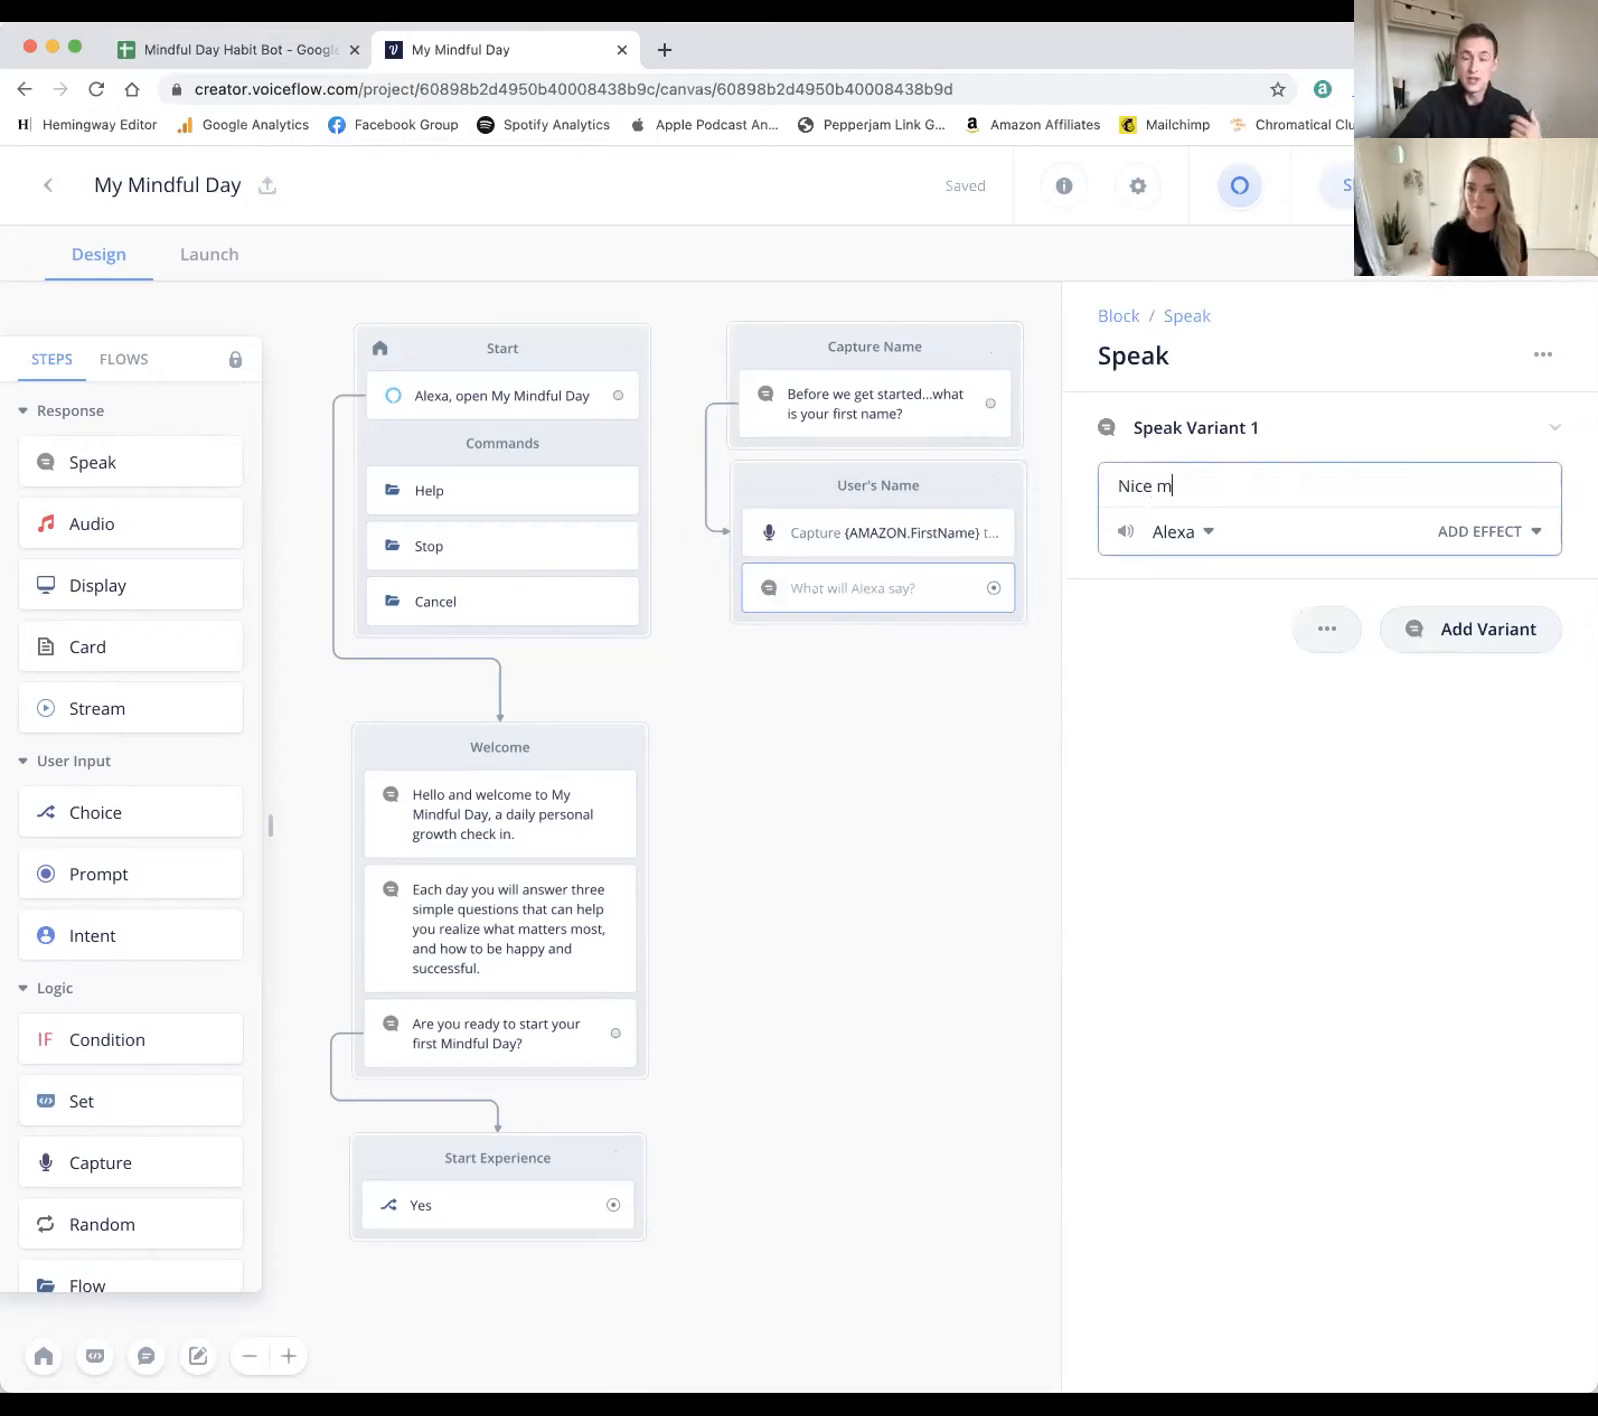
text(et you )
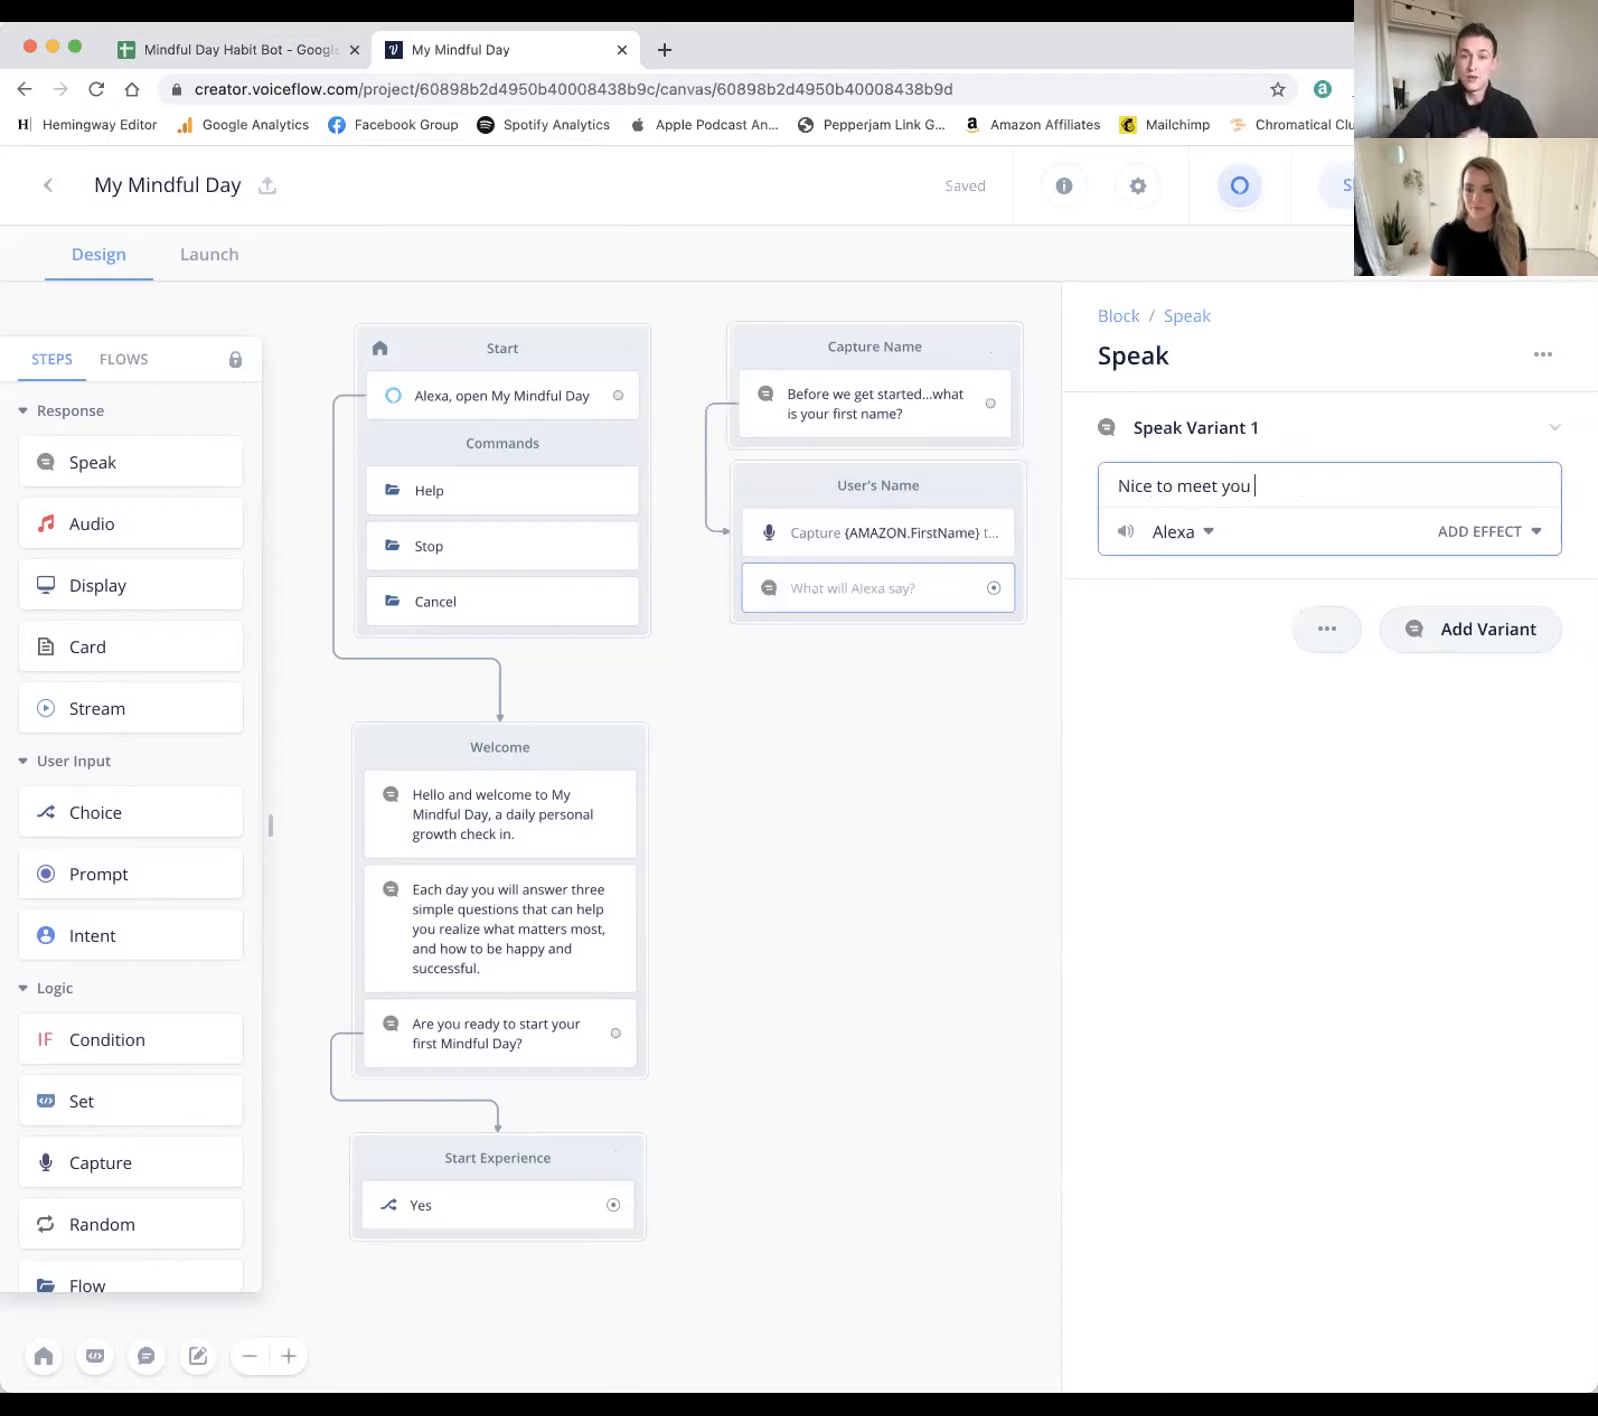
text({)
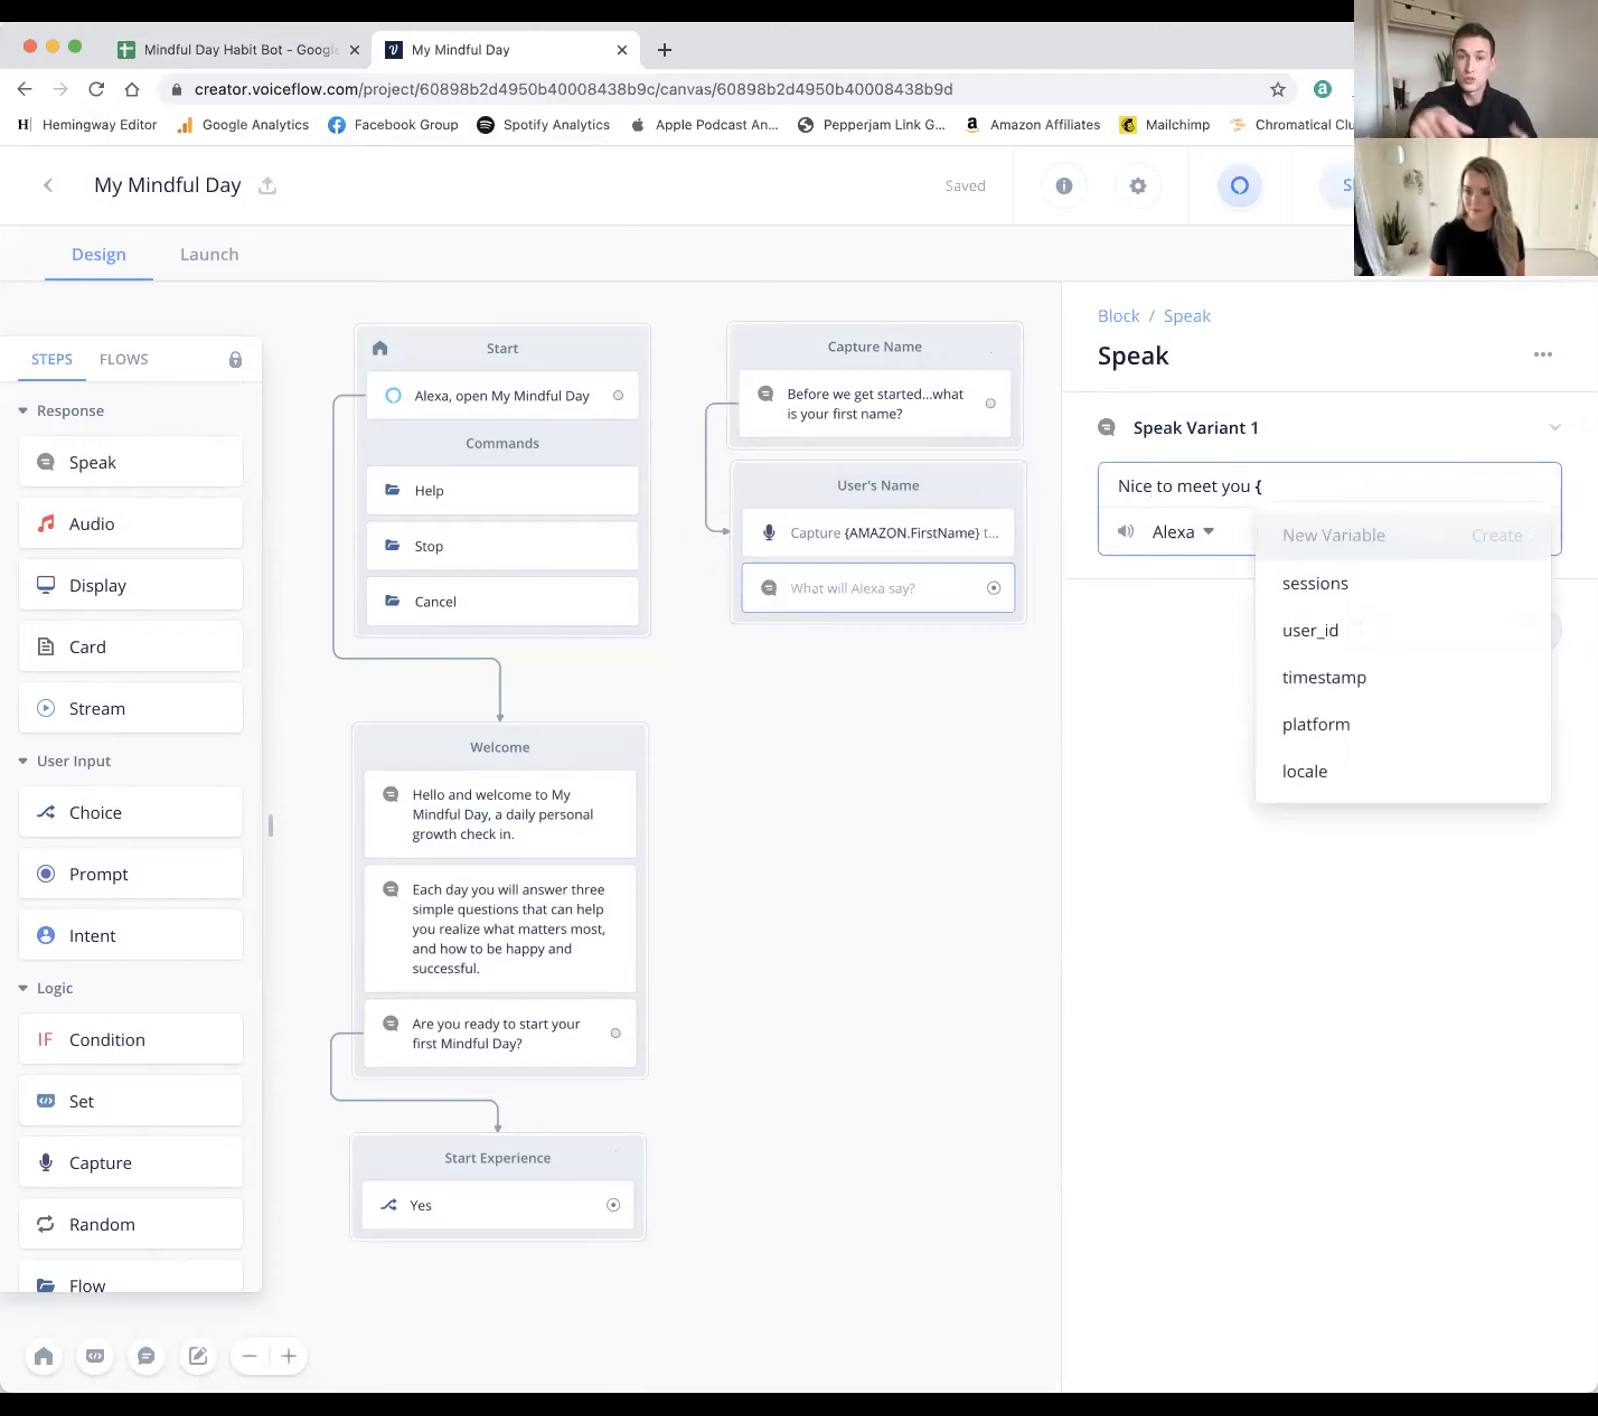
click(1329, 632)
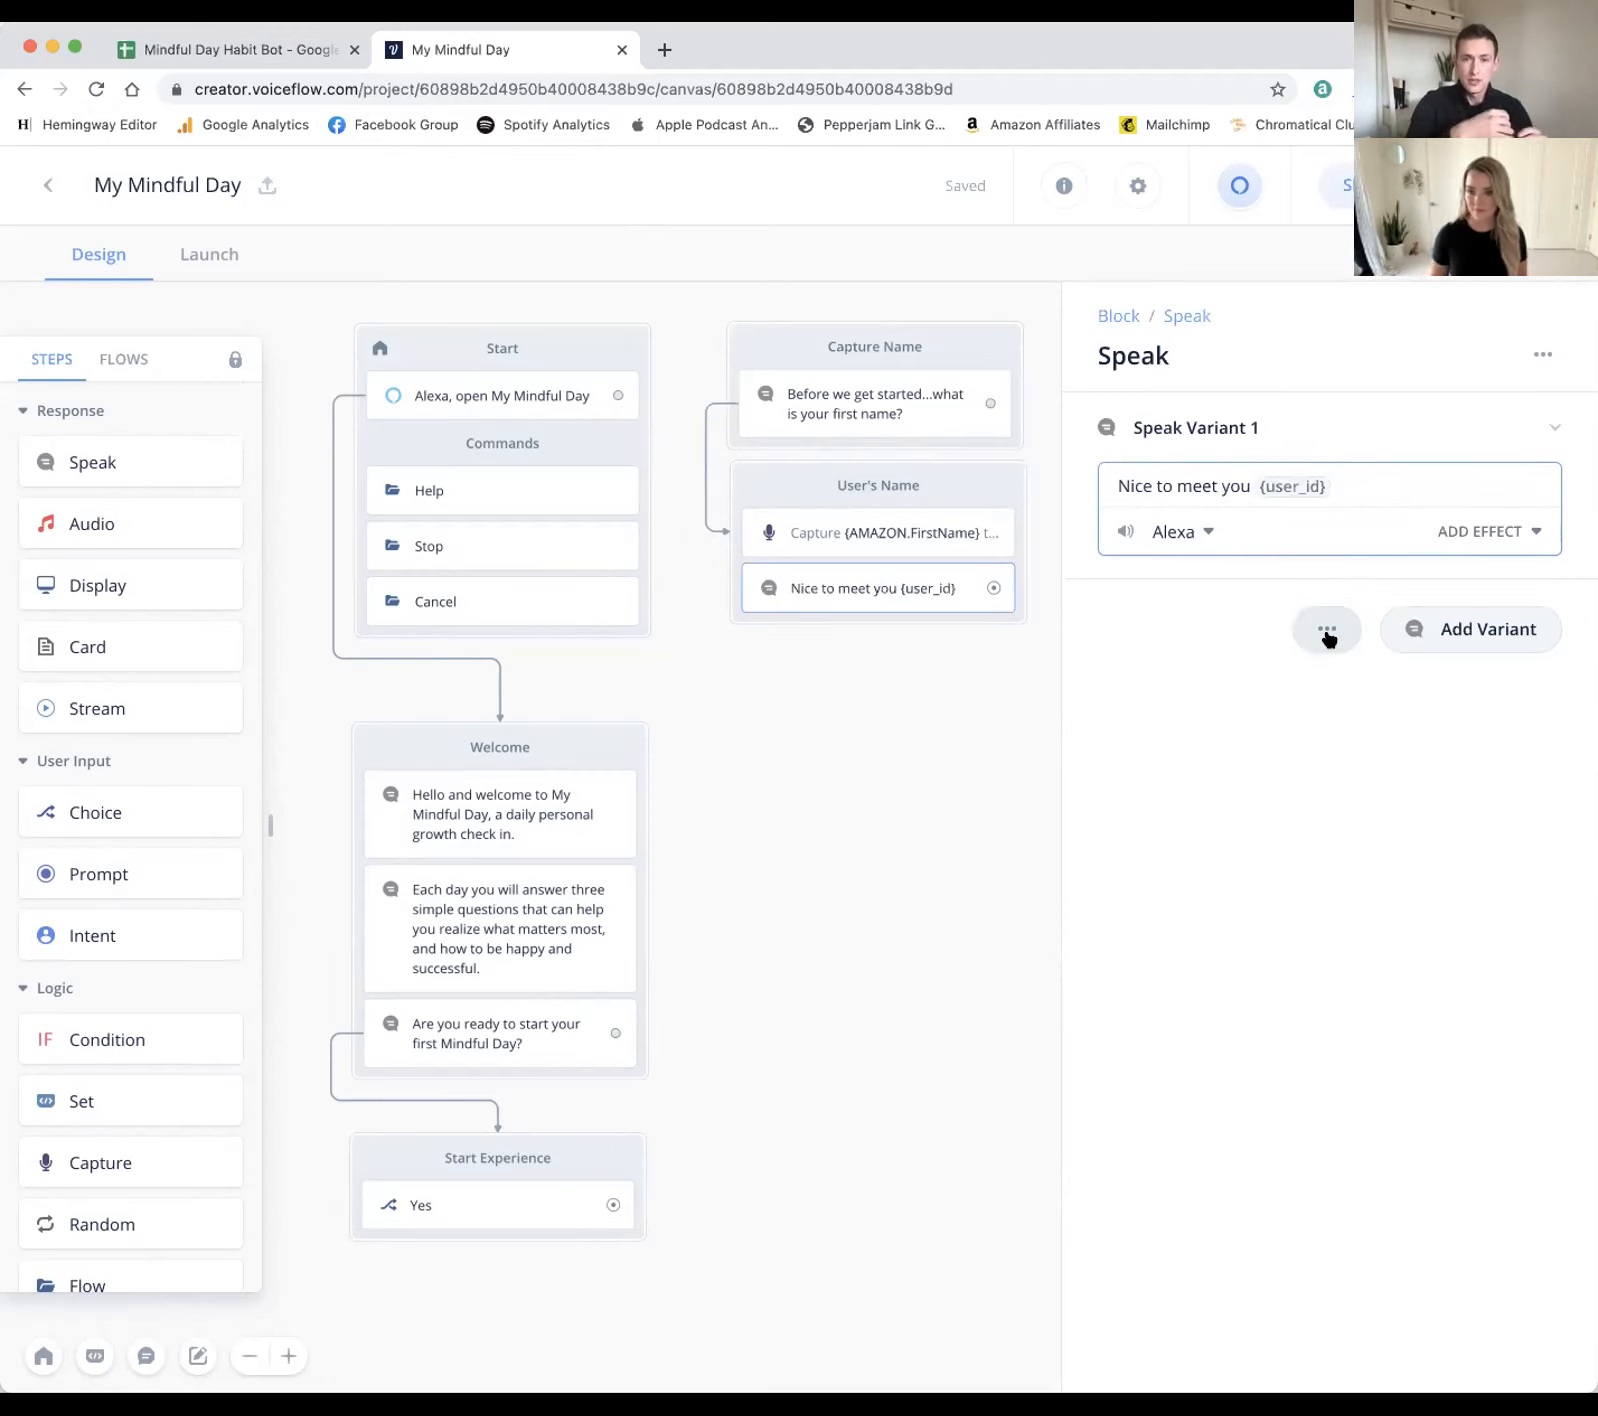
text(. Let's begin!)
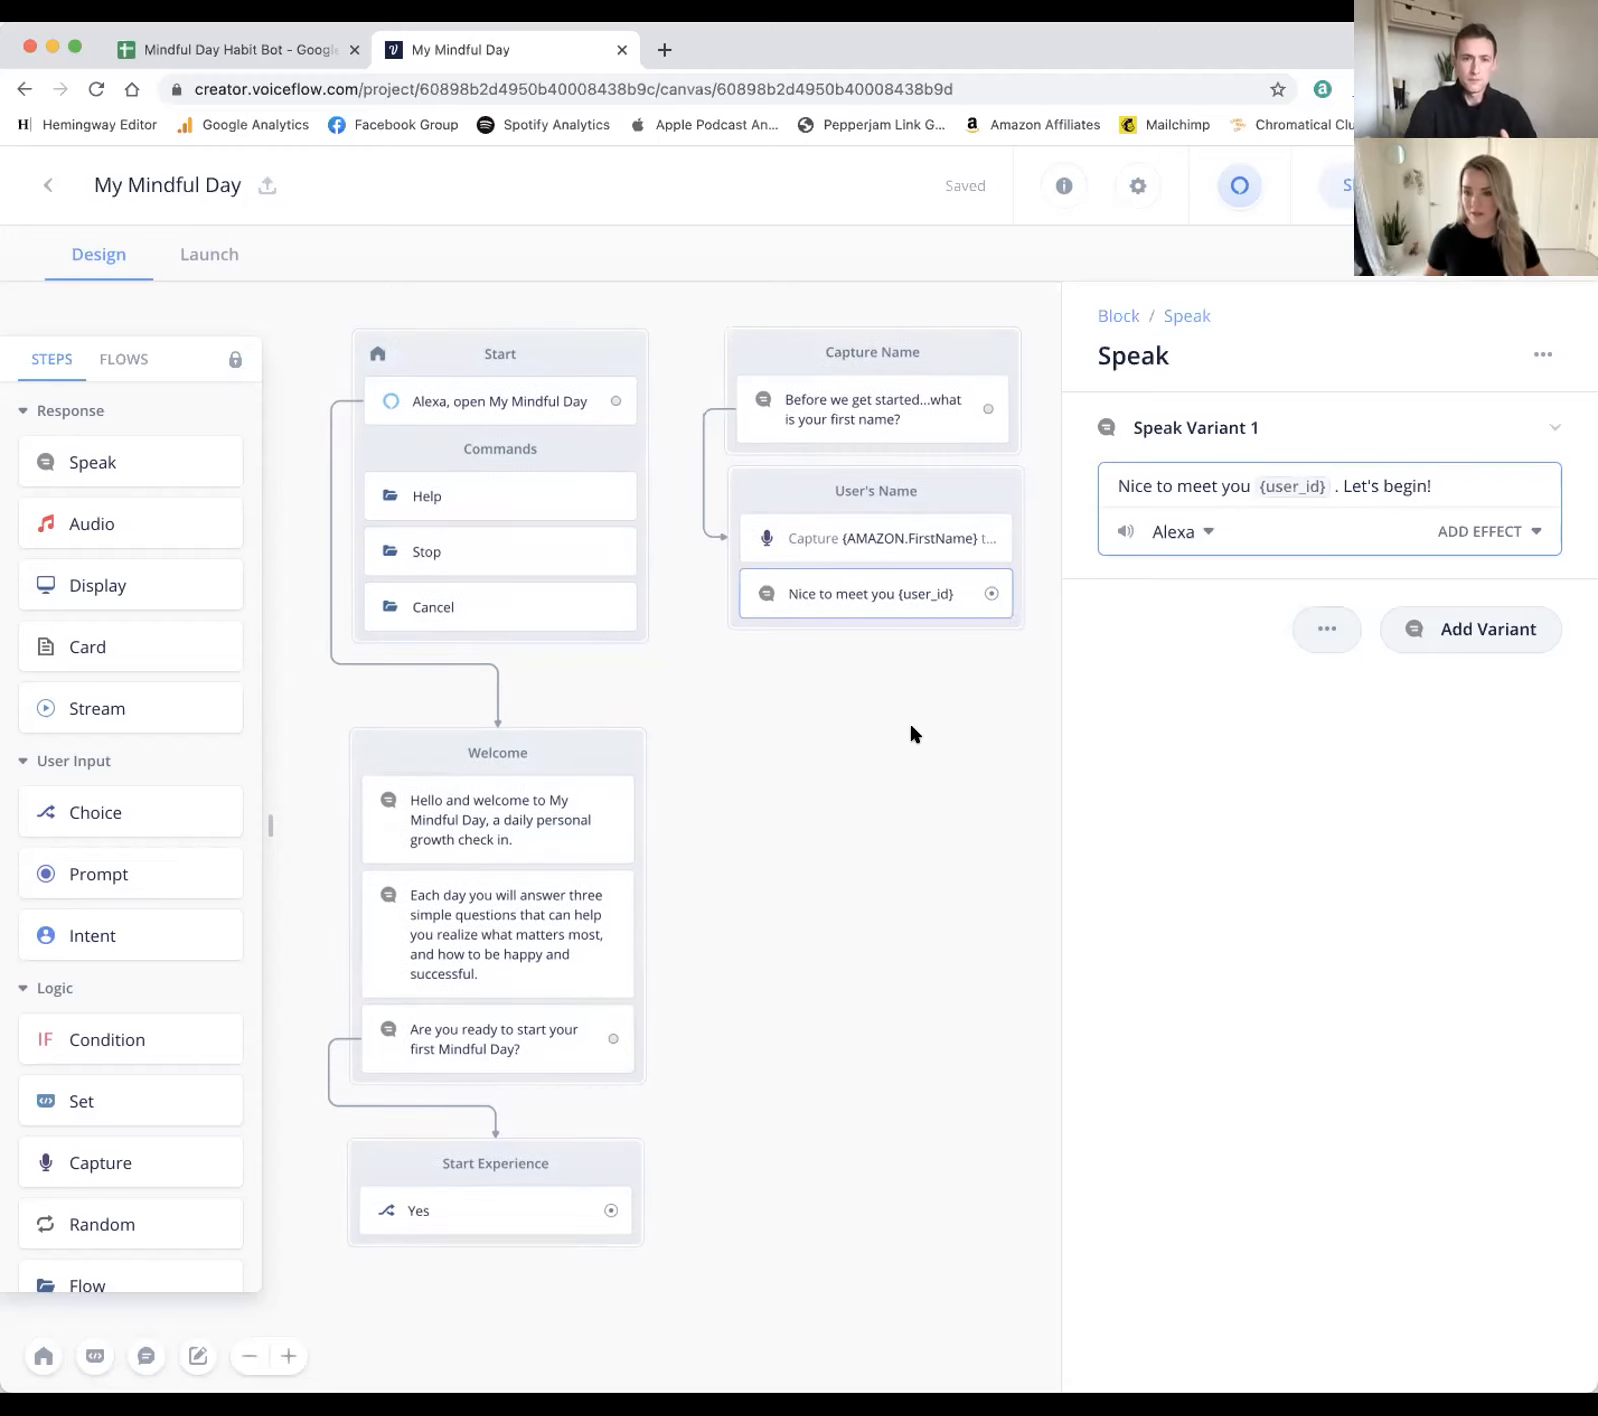
drag(921, 695, 916, 712)
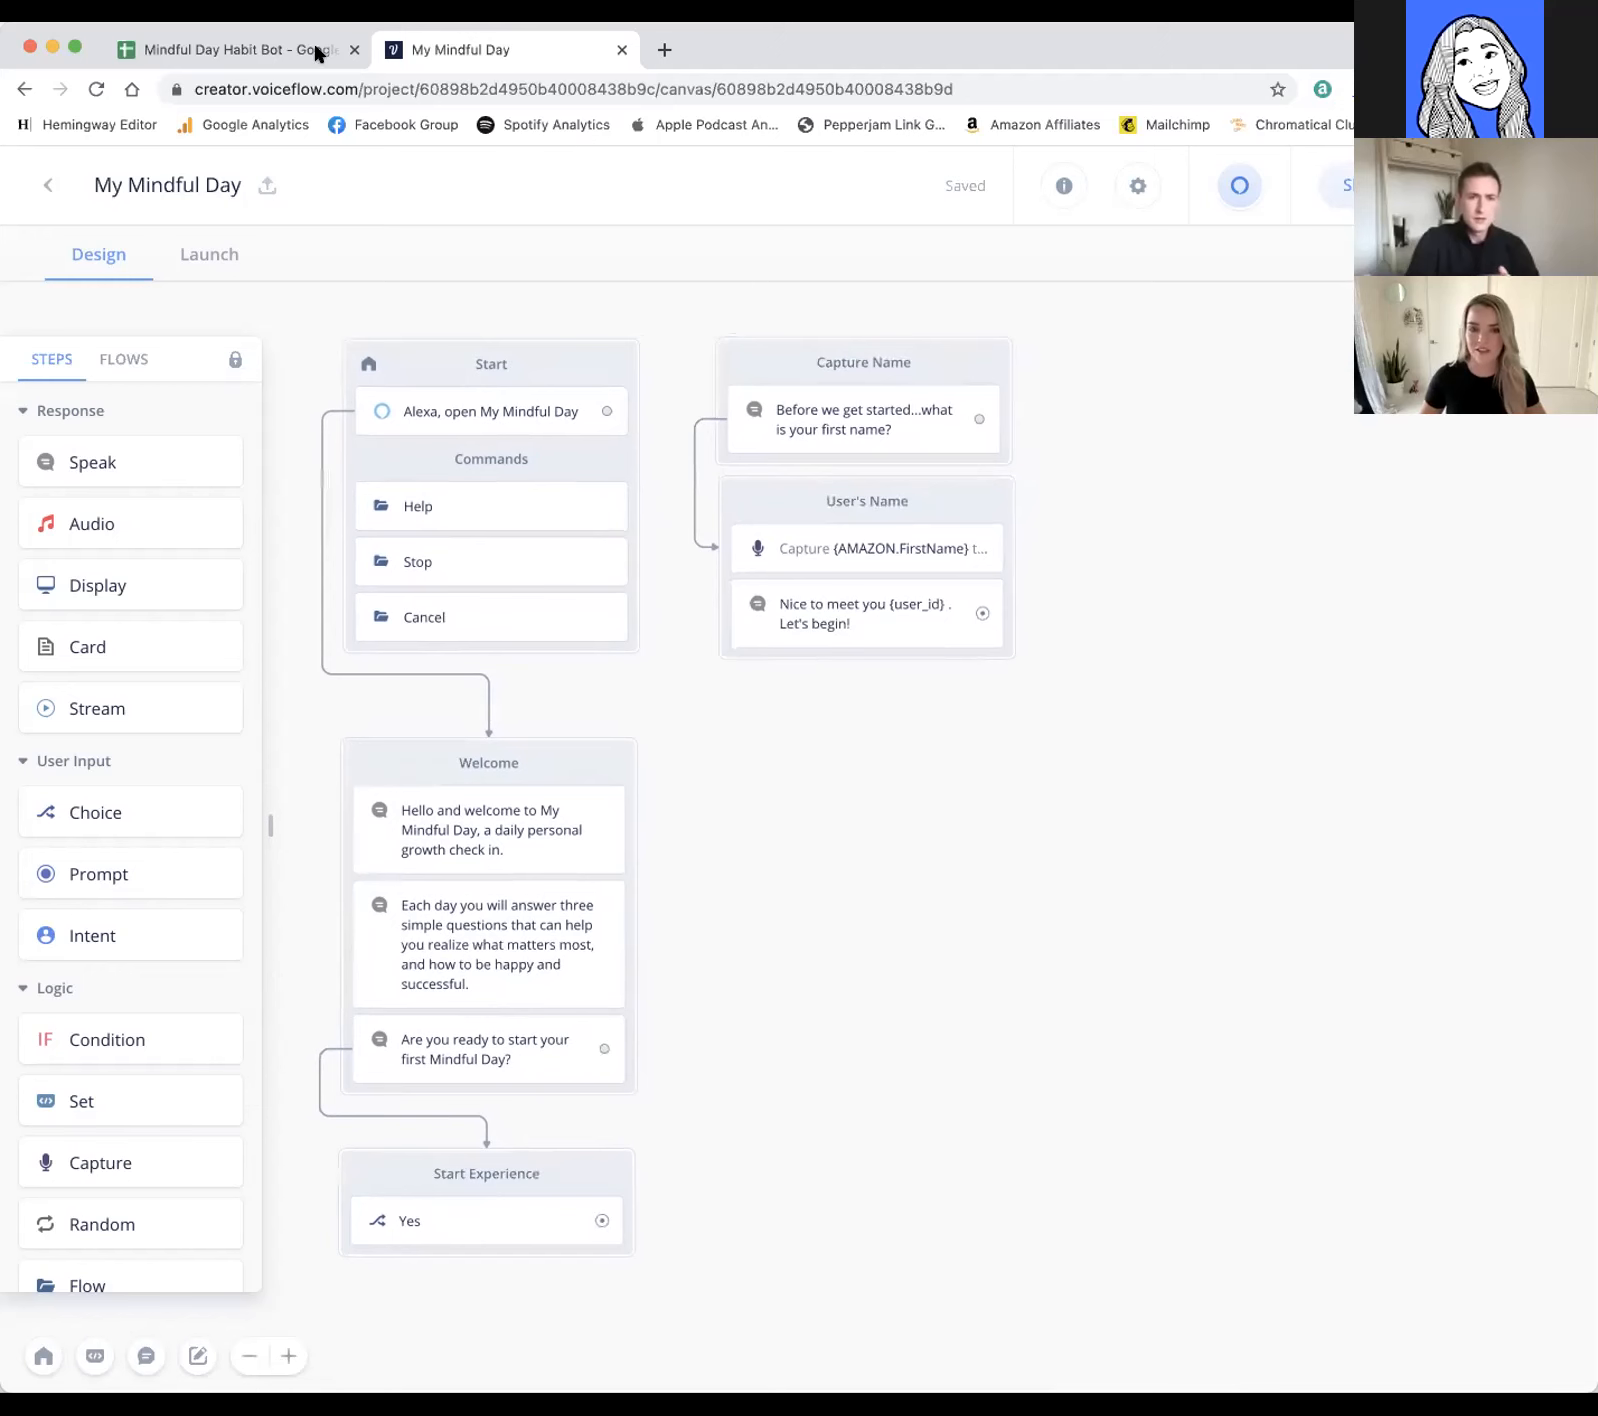
Step: Check the Create flow script in the Mindful Day Habit Bot spreadsheet, and in Voiceflow link the Start Experience block's Yes path to Capture Name
click(283, 47)
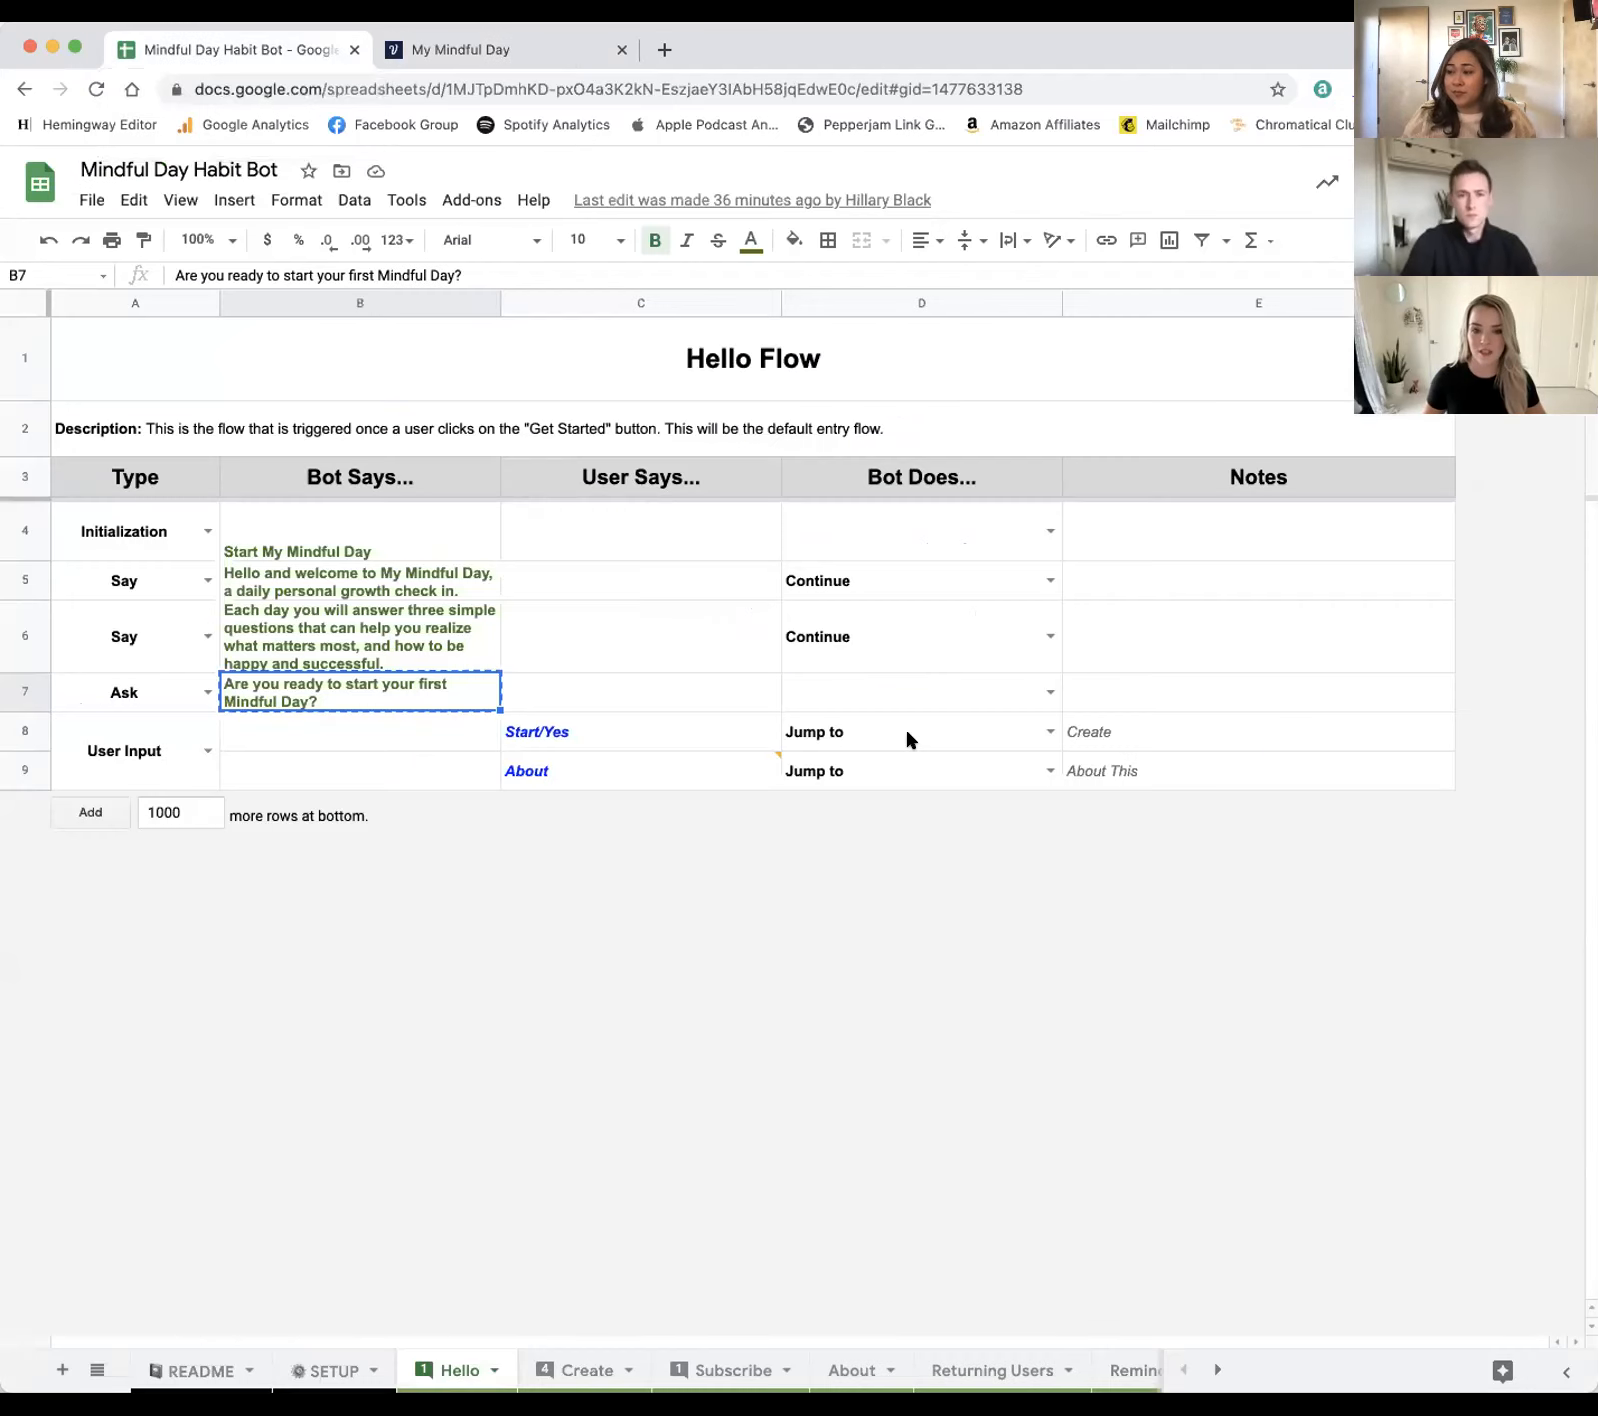
click(590, 1369)
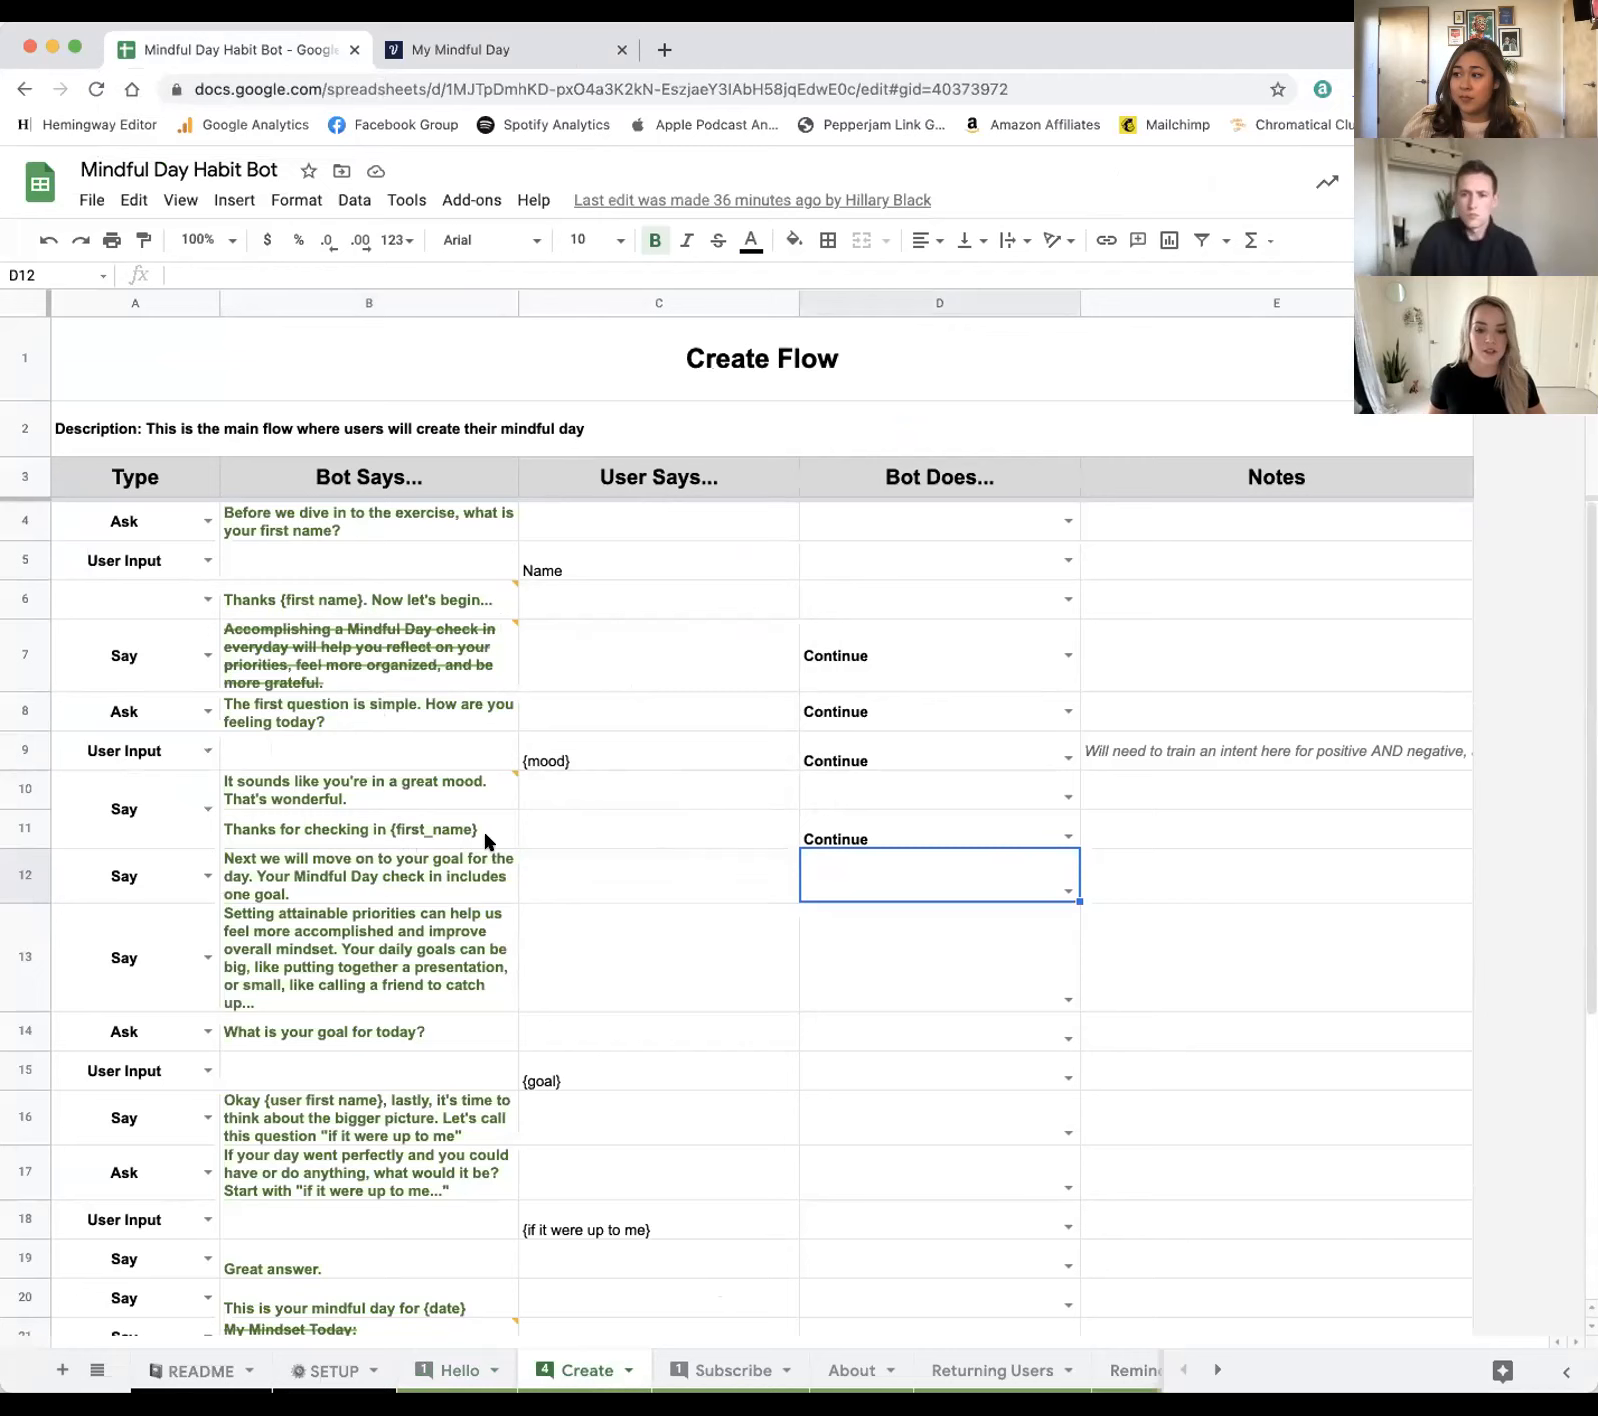
click(478, 50)
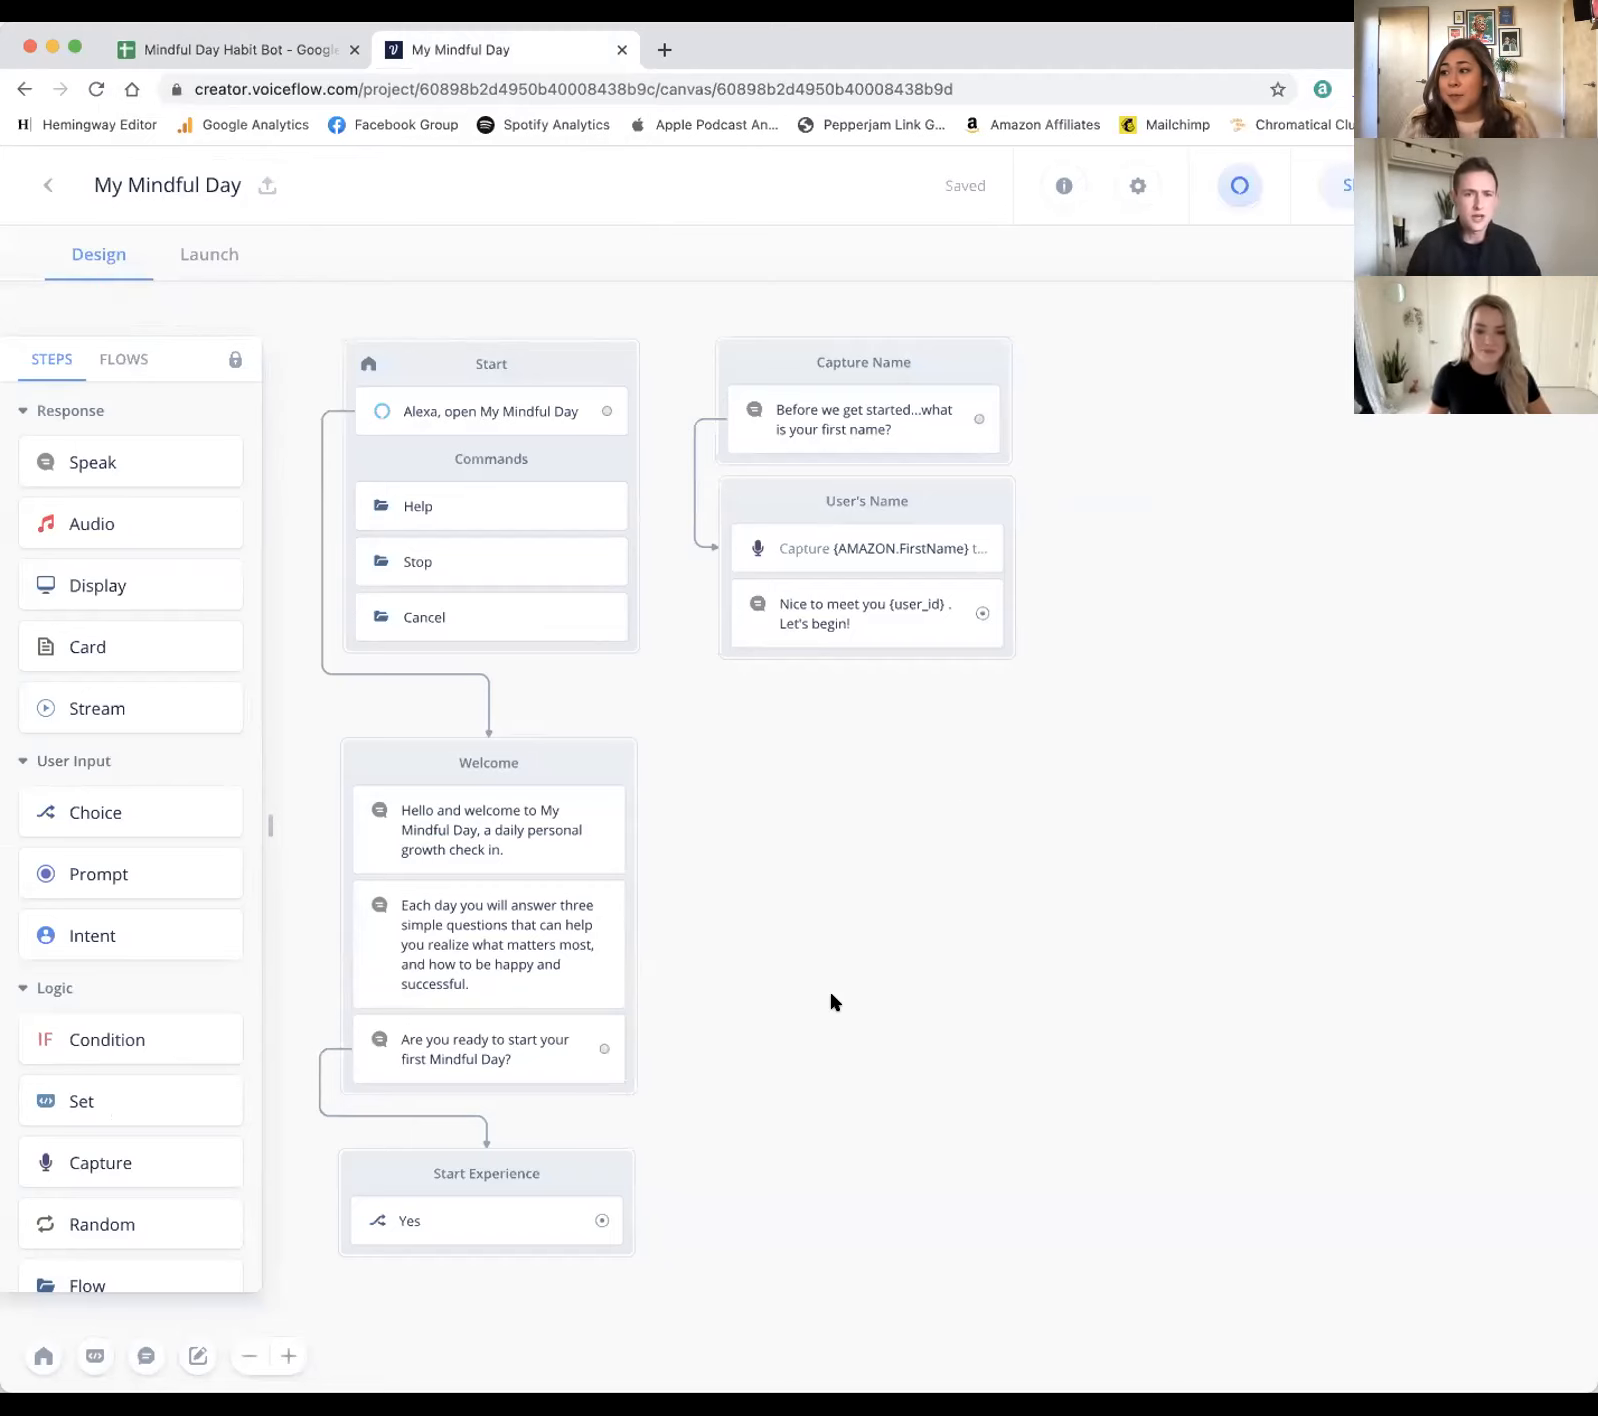
drag(598, 1220, 712, 395)
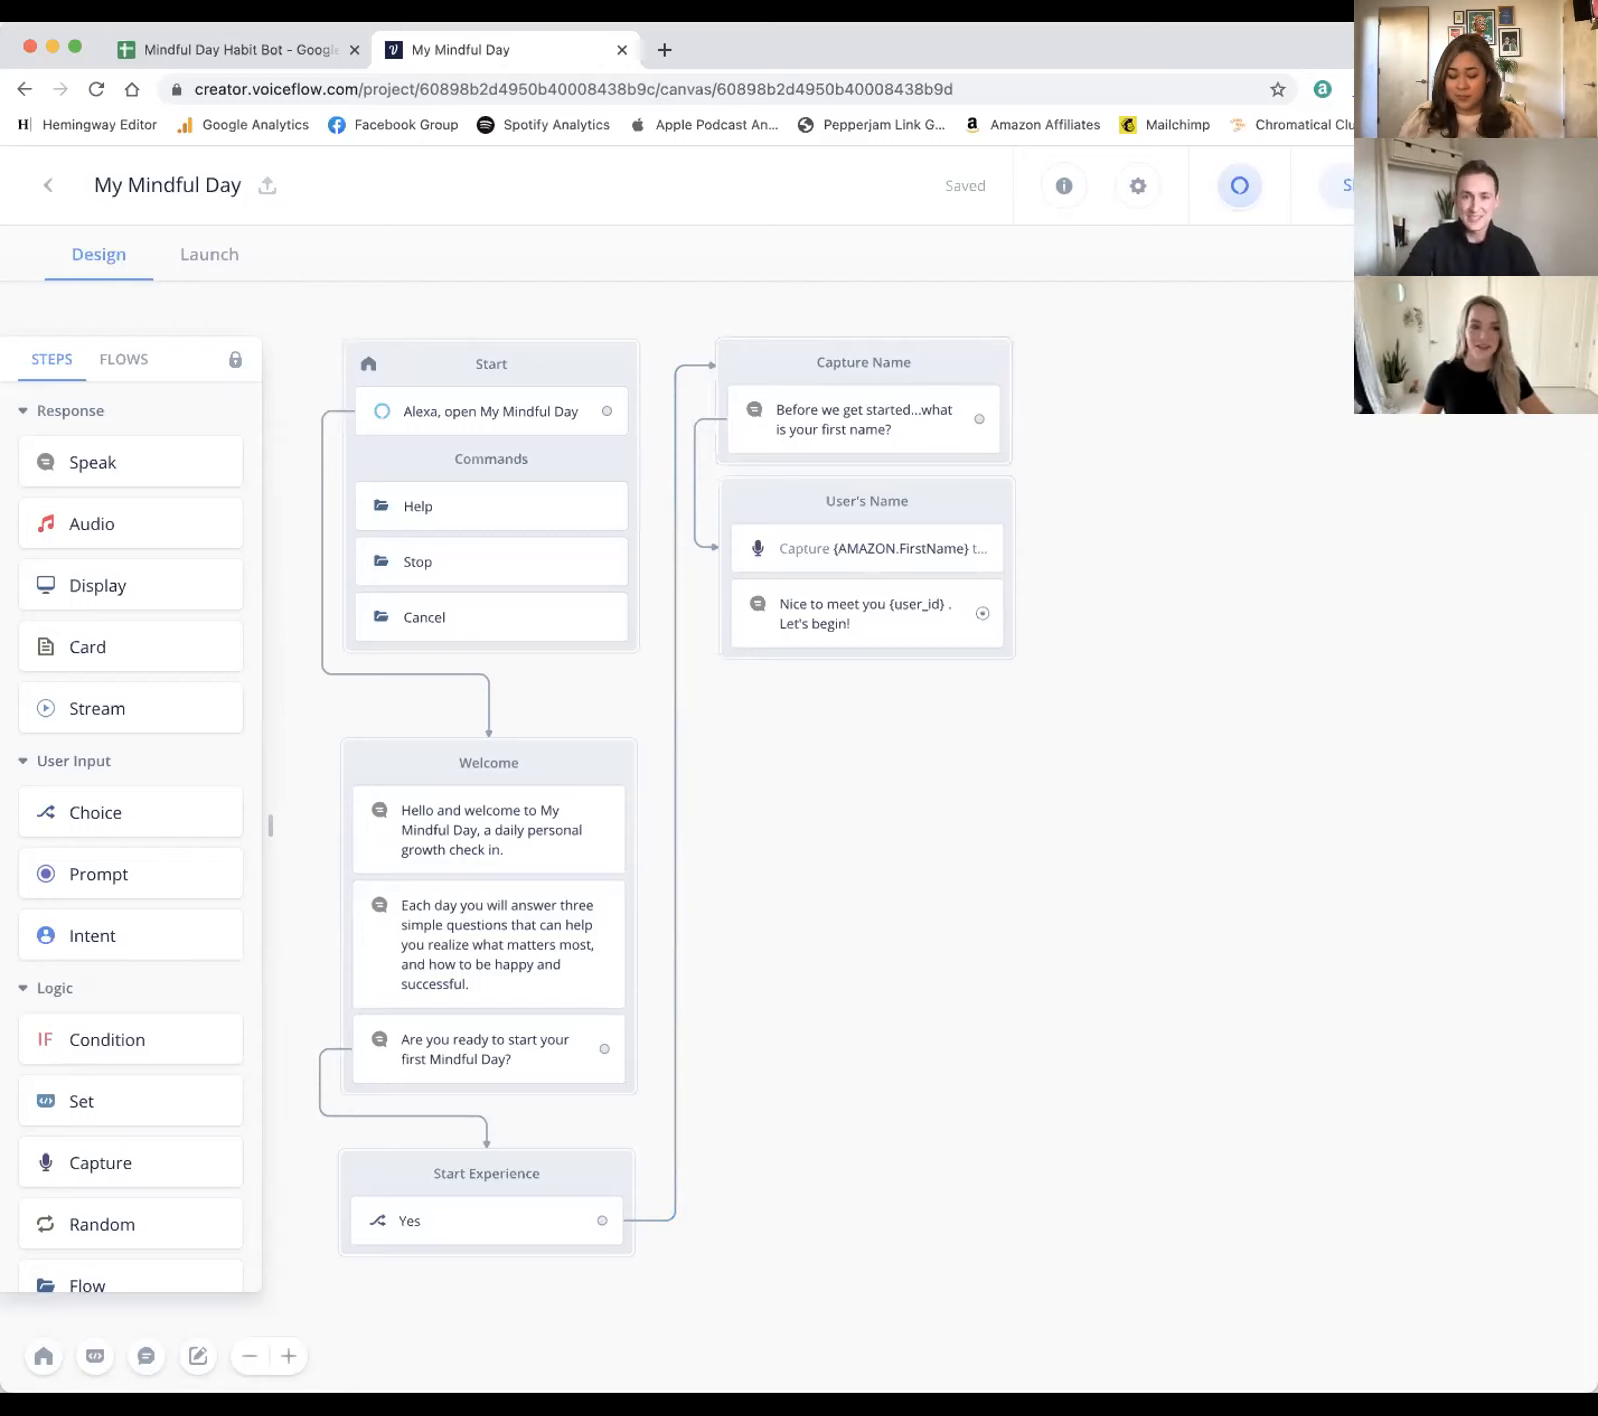
Step: Test the skill in the prototype by answering Yes and entering a first name, and return to the design canvas
click(1500, 186)
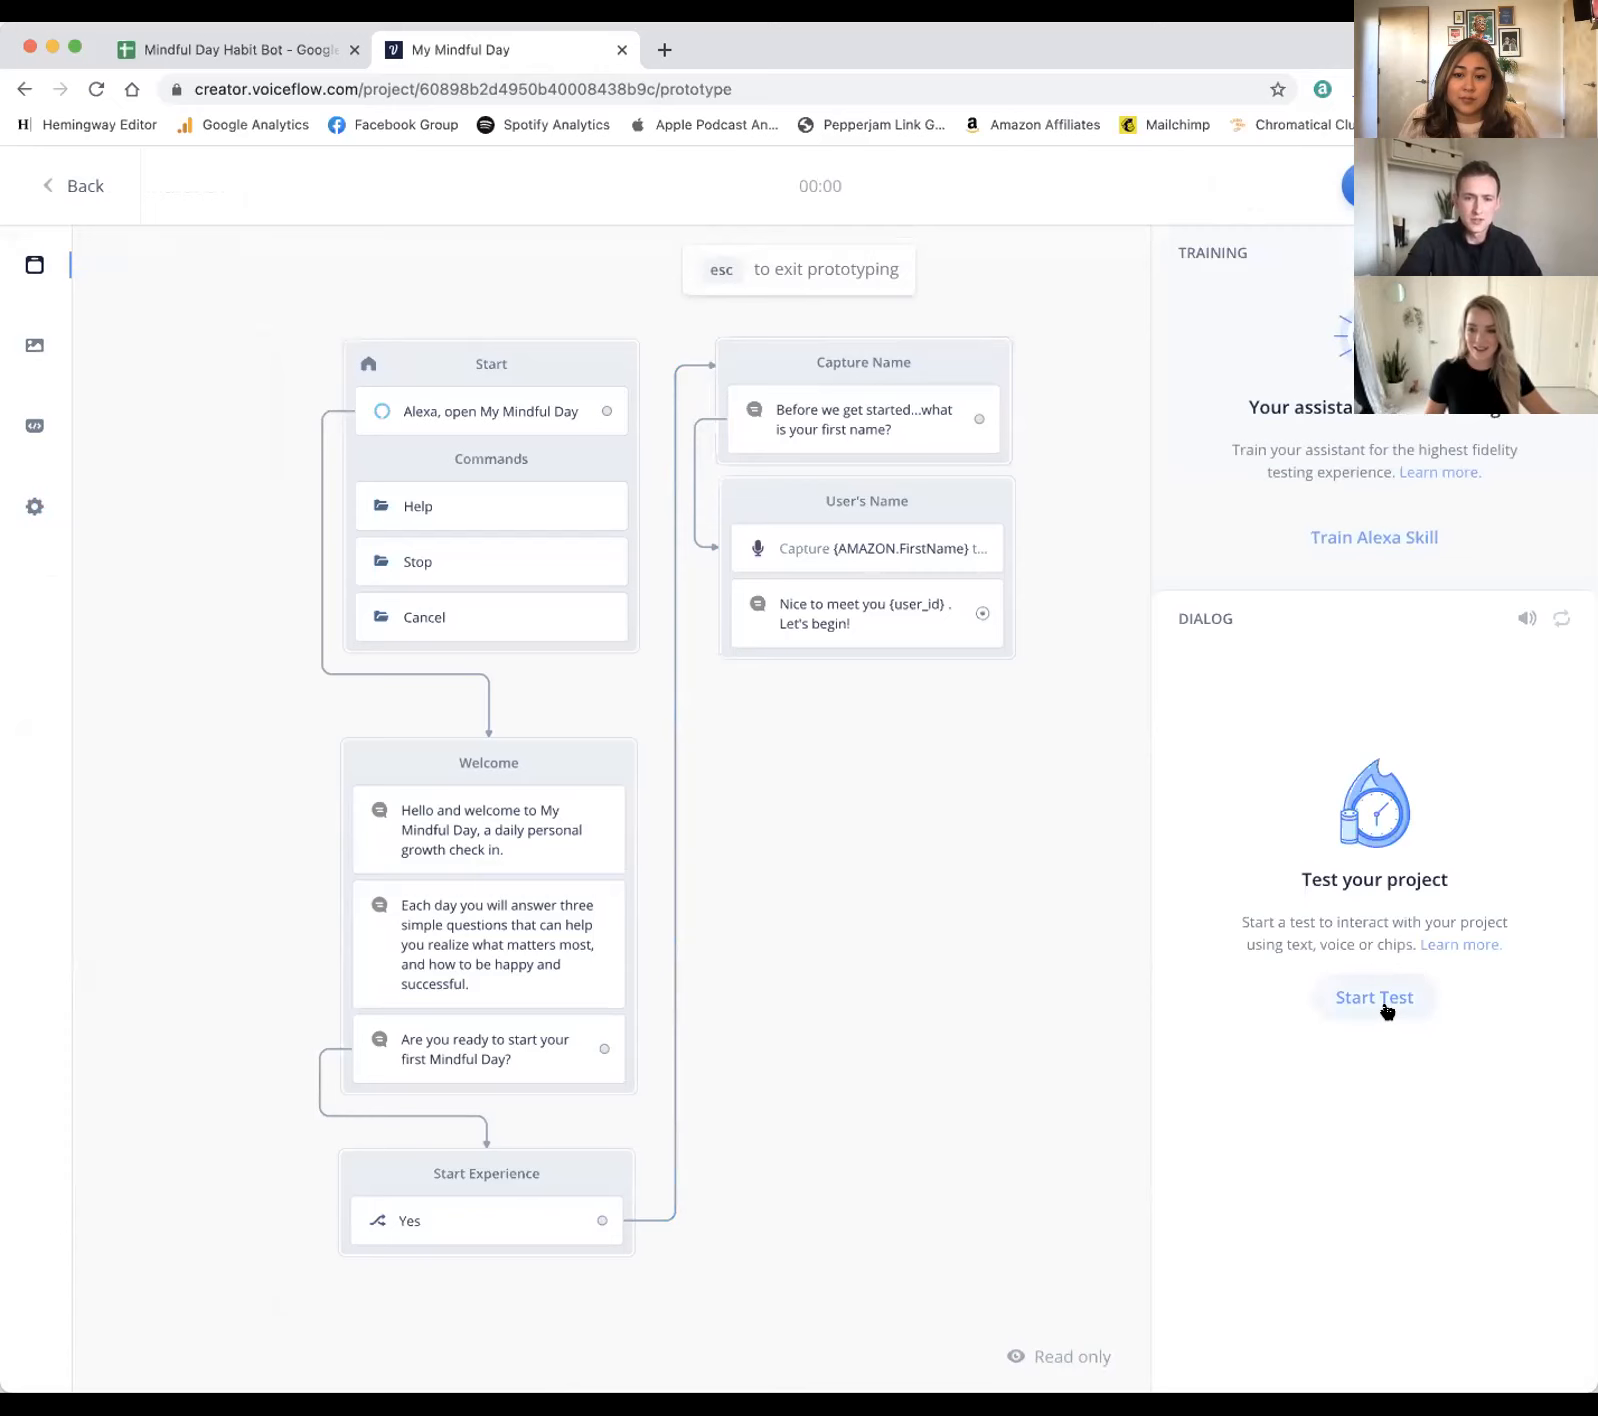
click(1389, 1007)
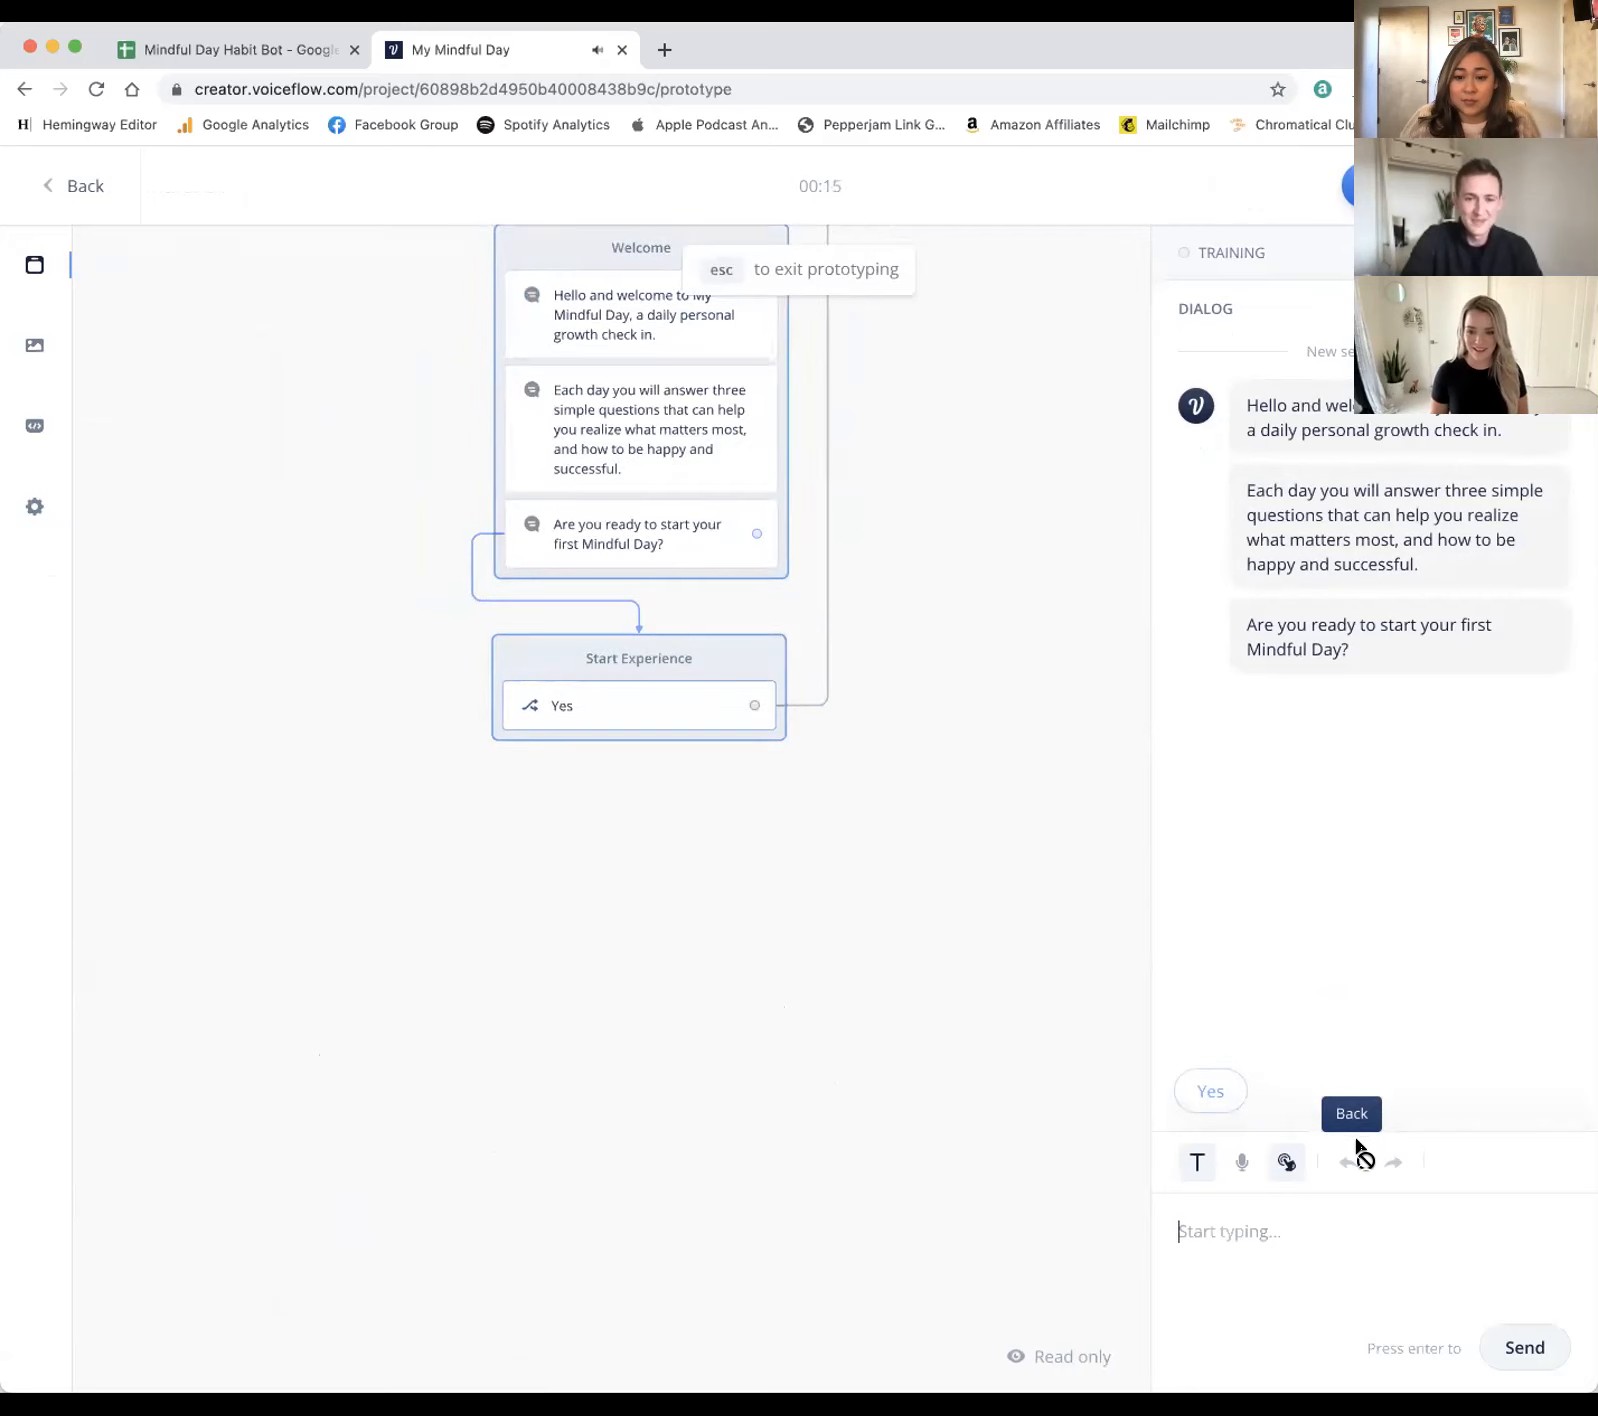
click(1210, 1091)
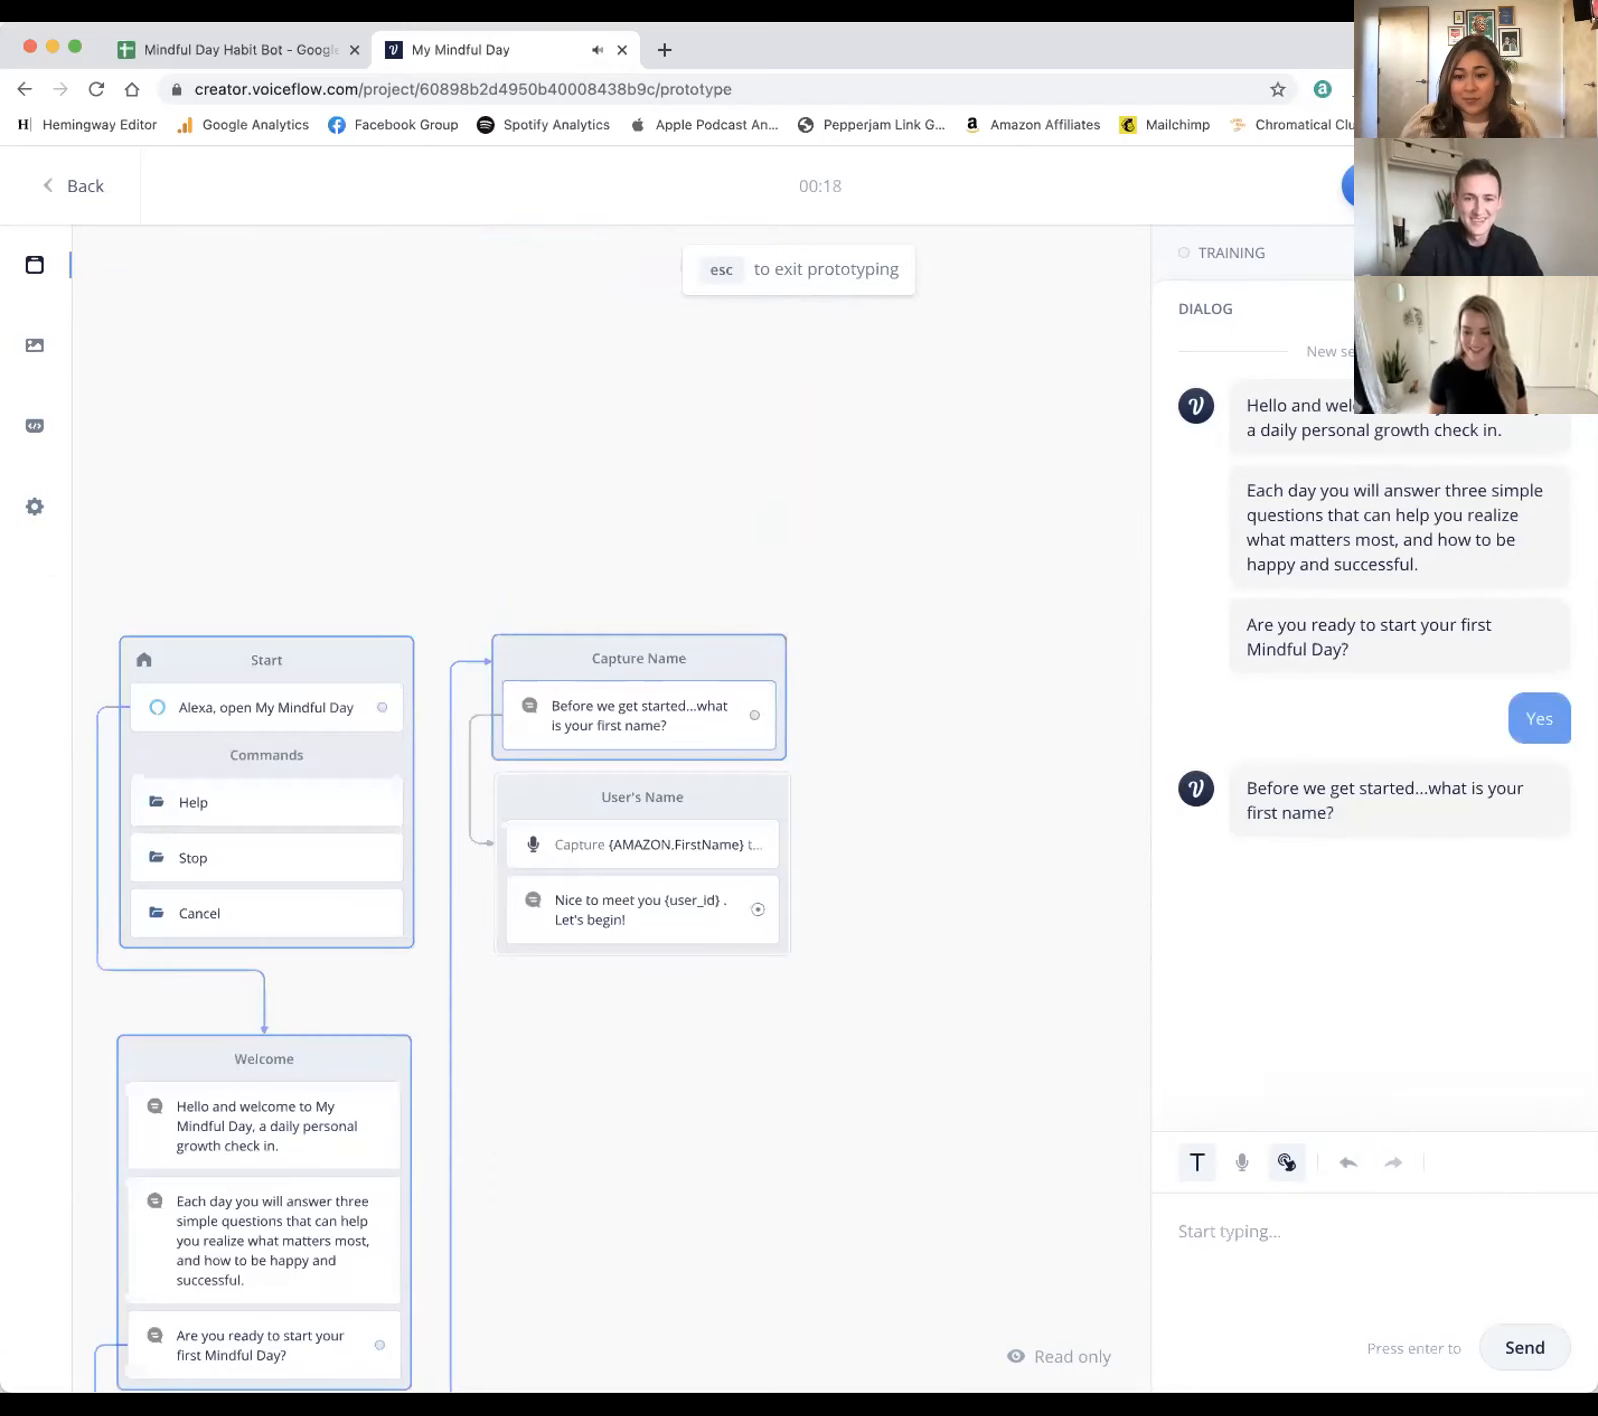
text(Hillary)
key(Return)
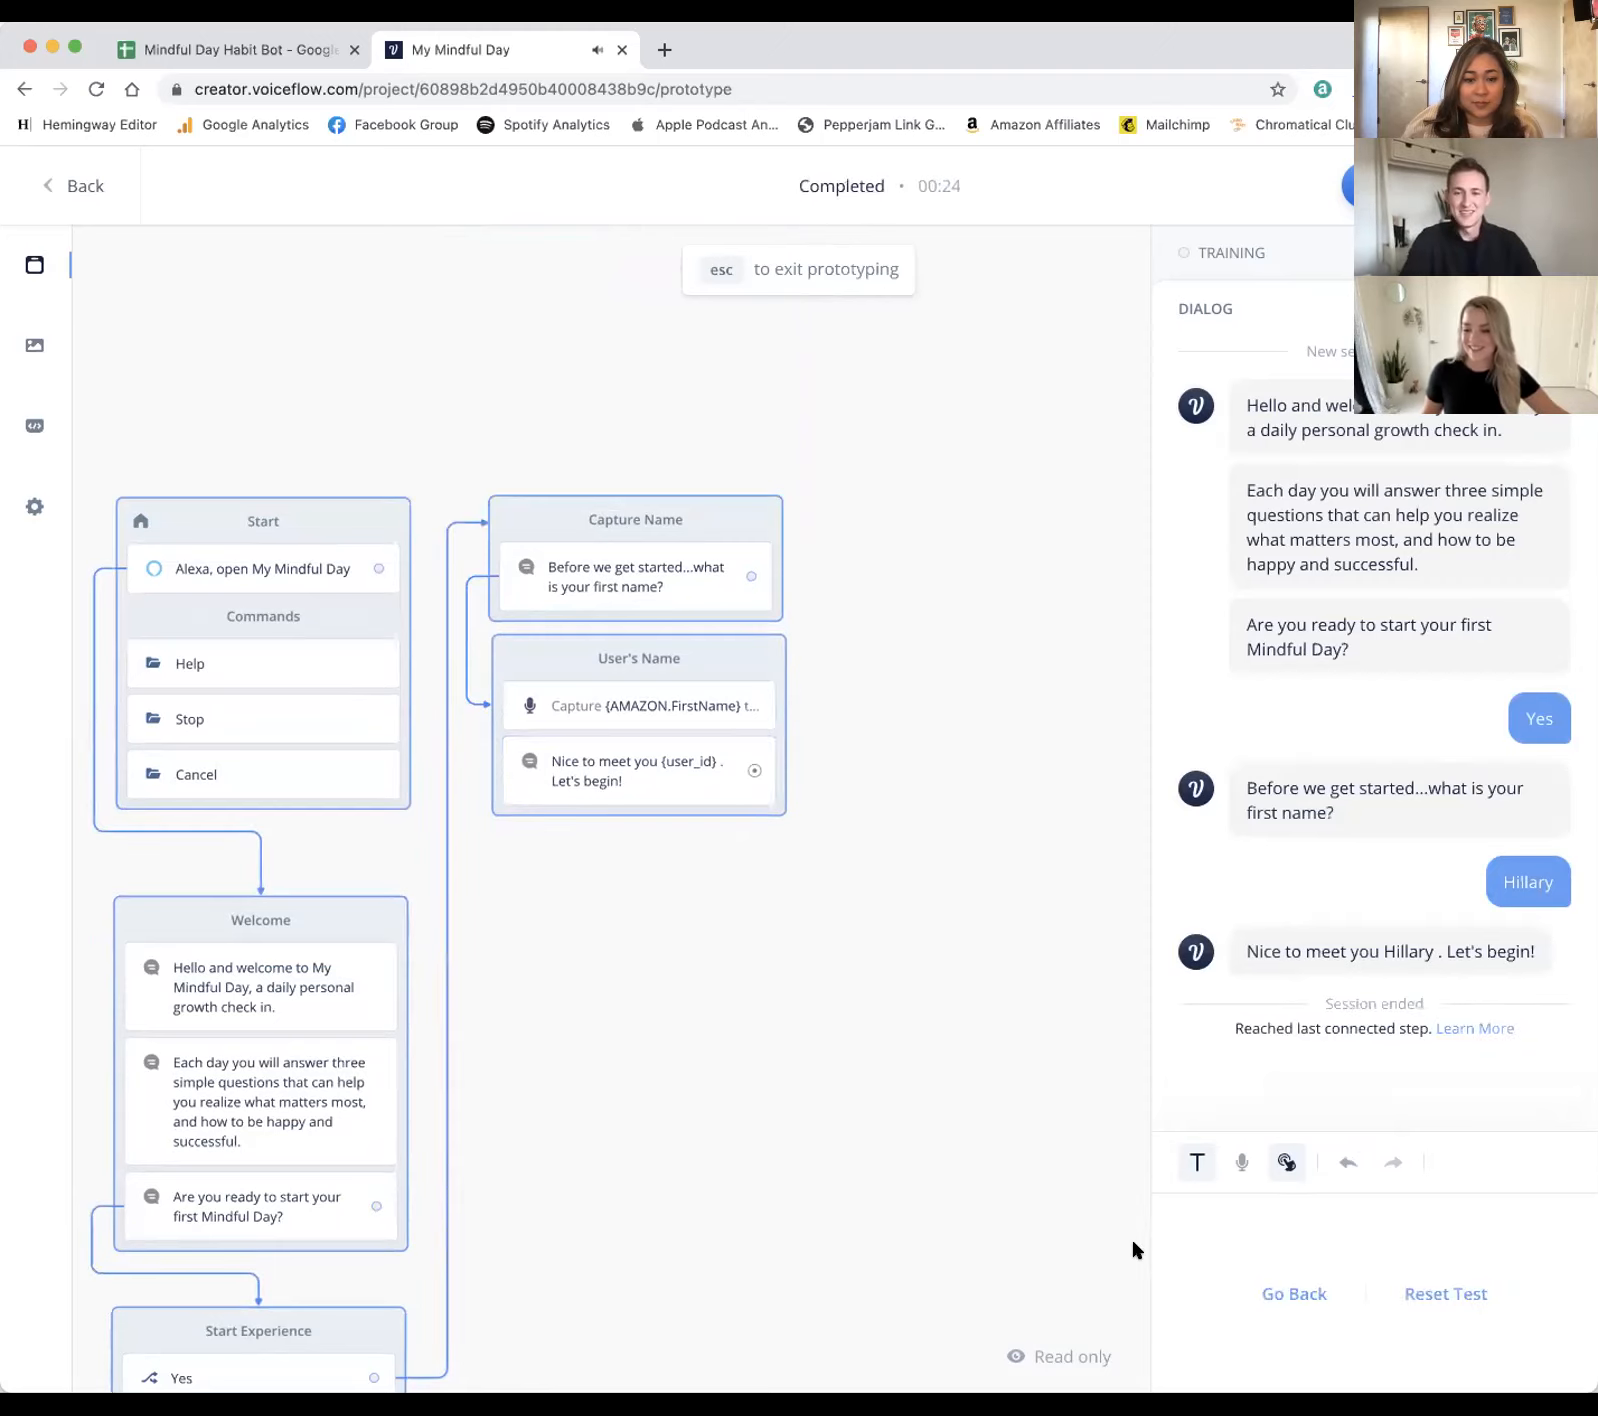
key(Escape)
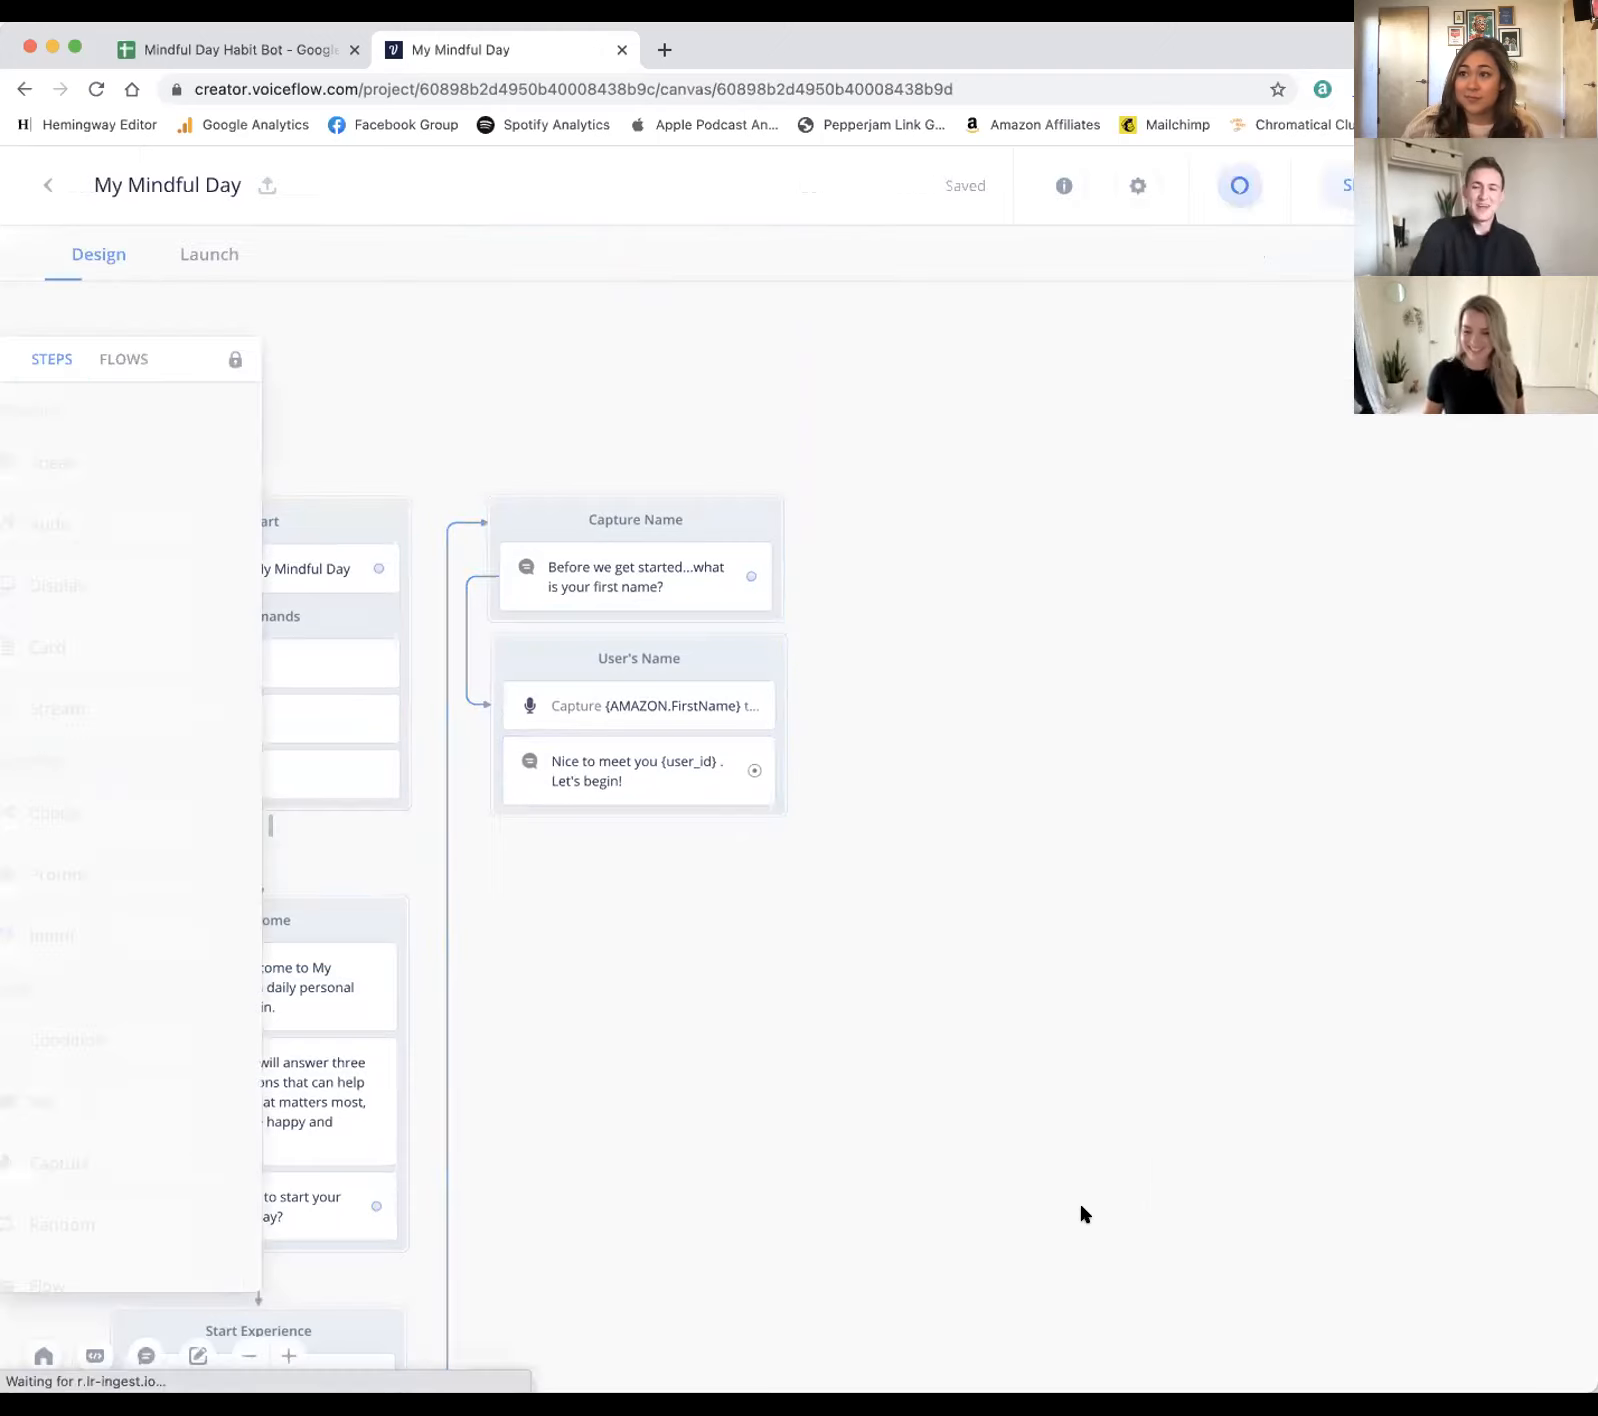
Step: Add a Speak step in a new block below the User's Name block and rename the block "Create"
scroll(1070, 1190, down, 4)
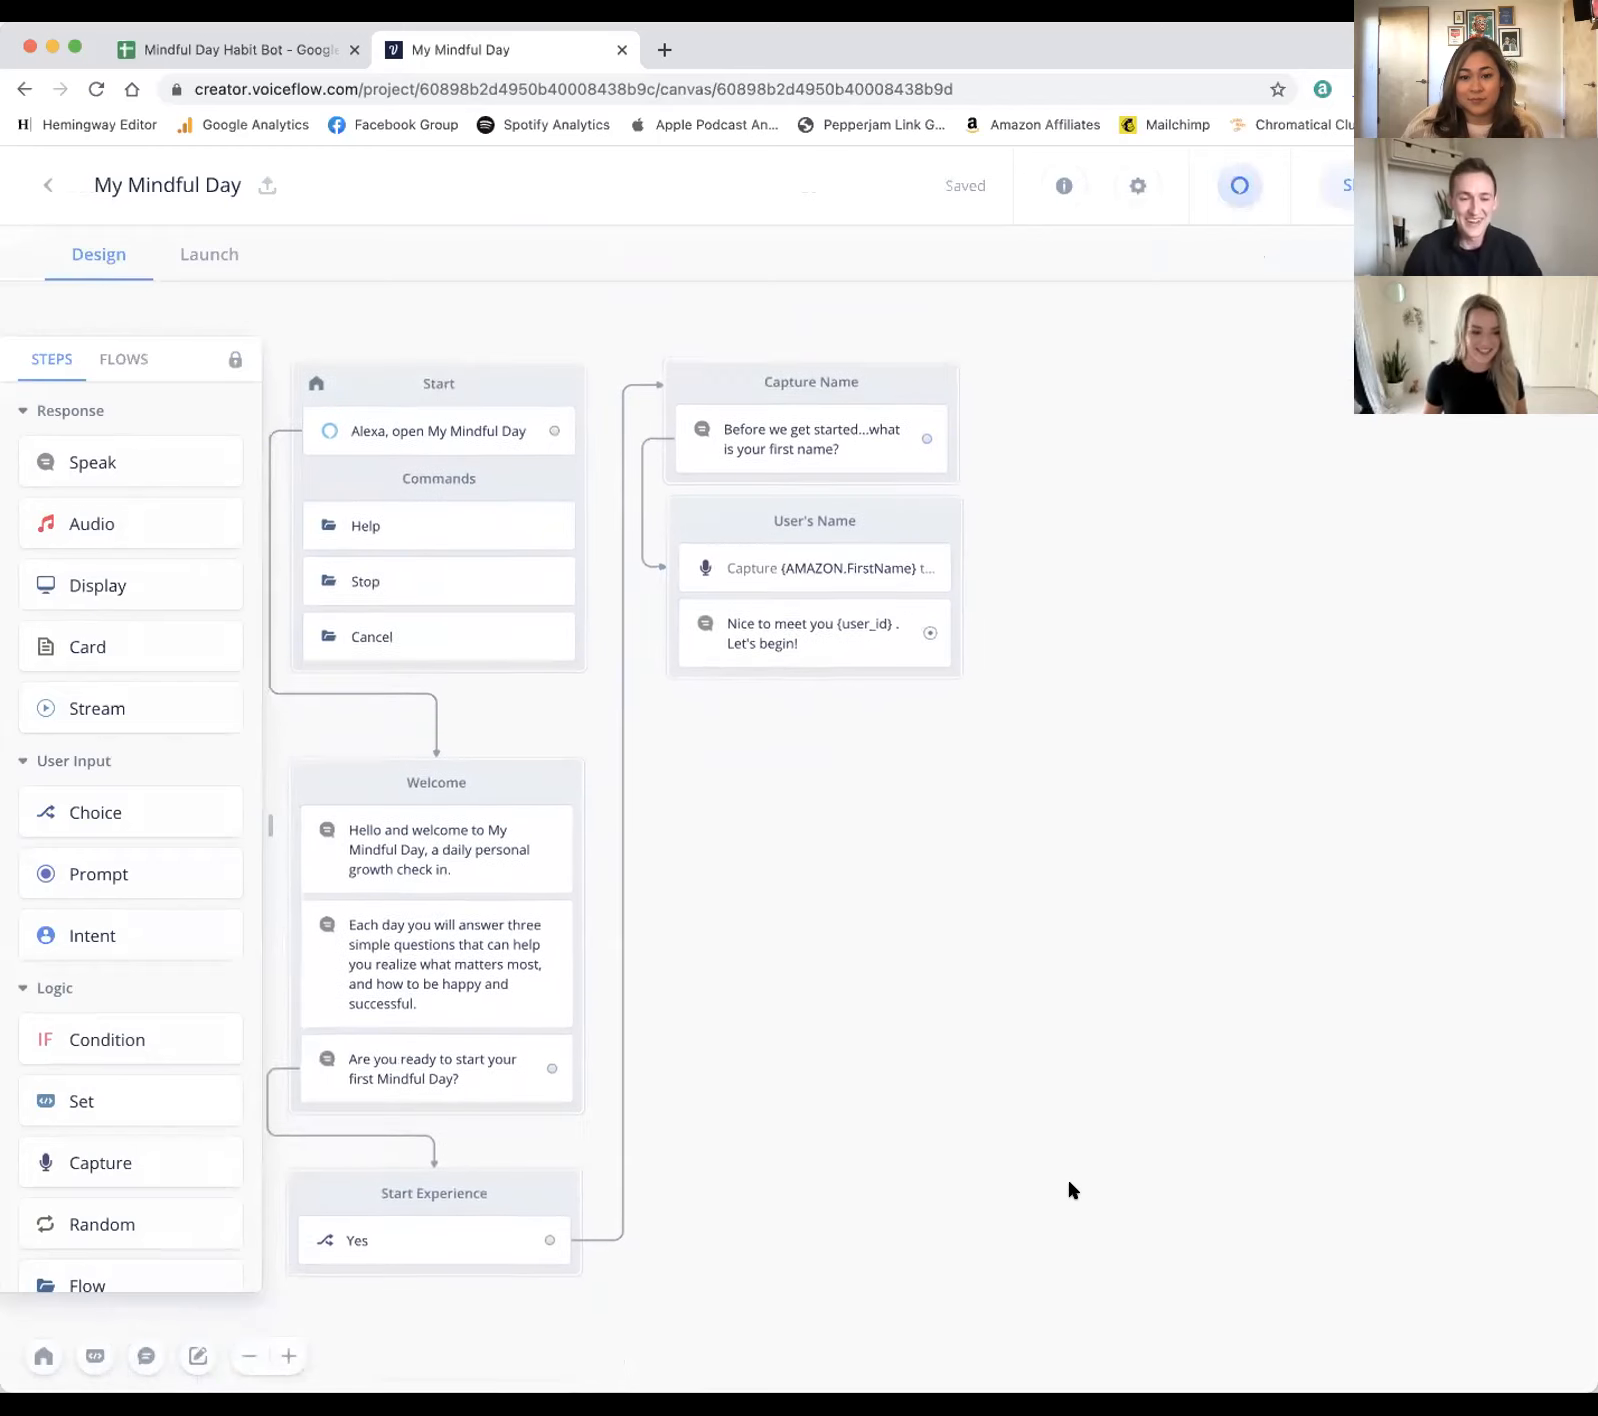
scroll(1070, 1190, down, 2)
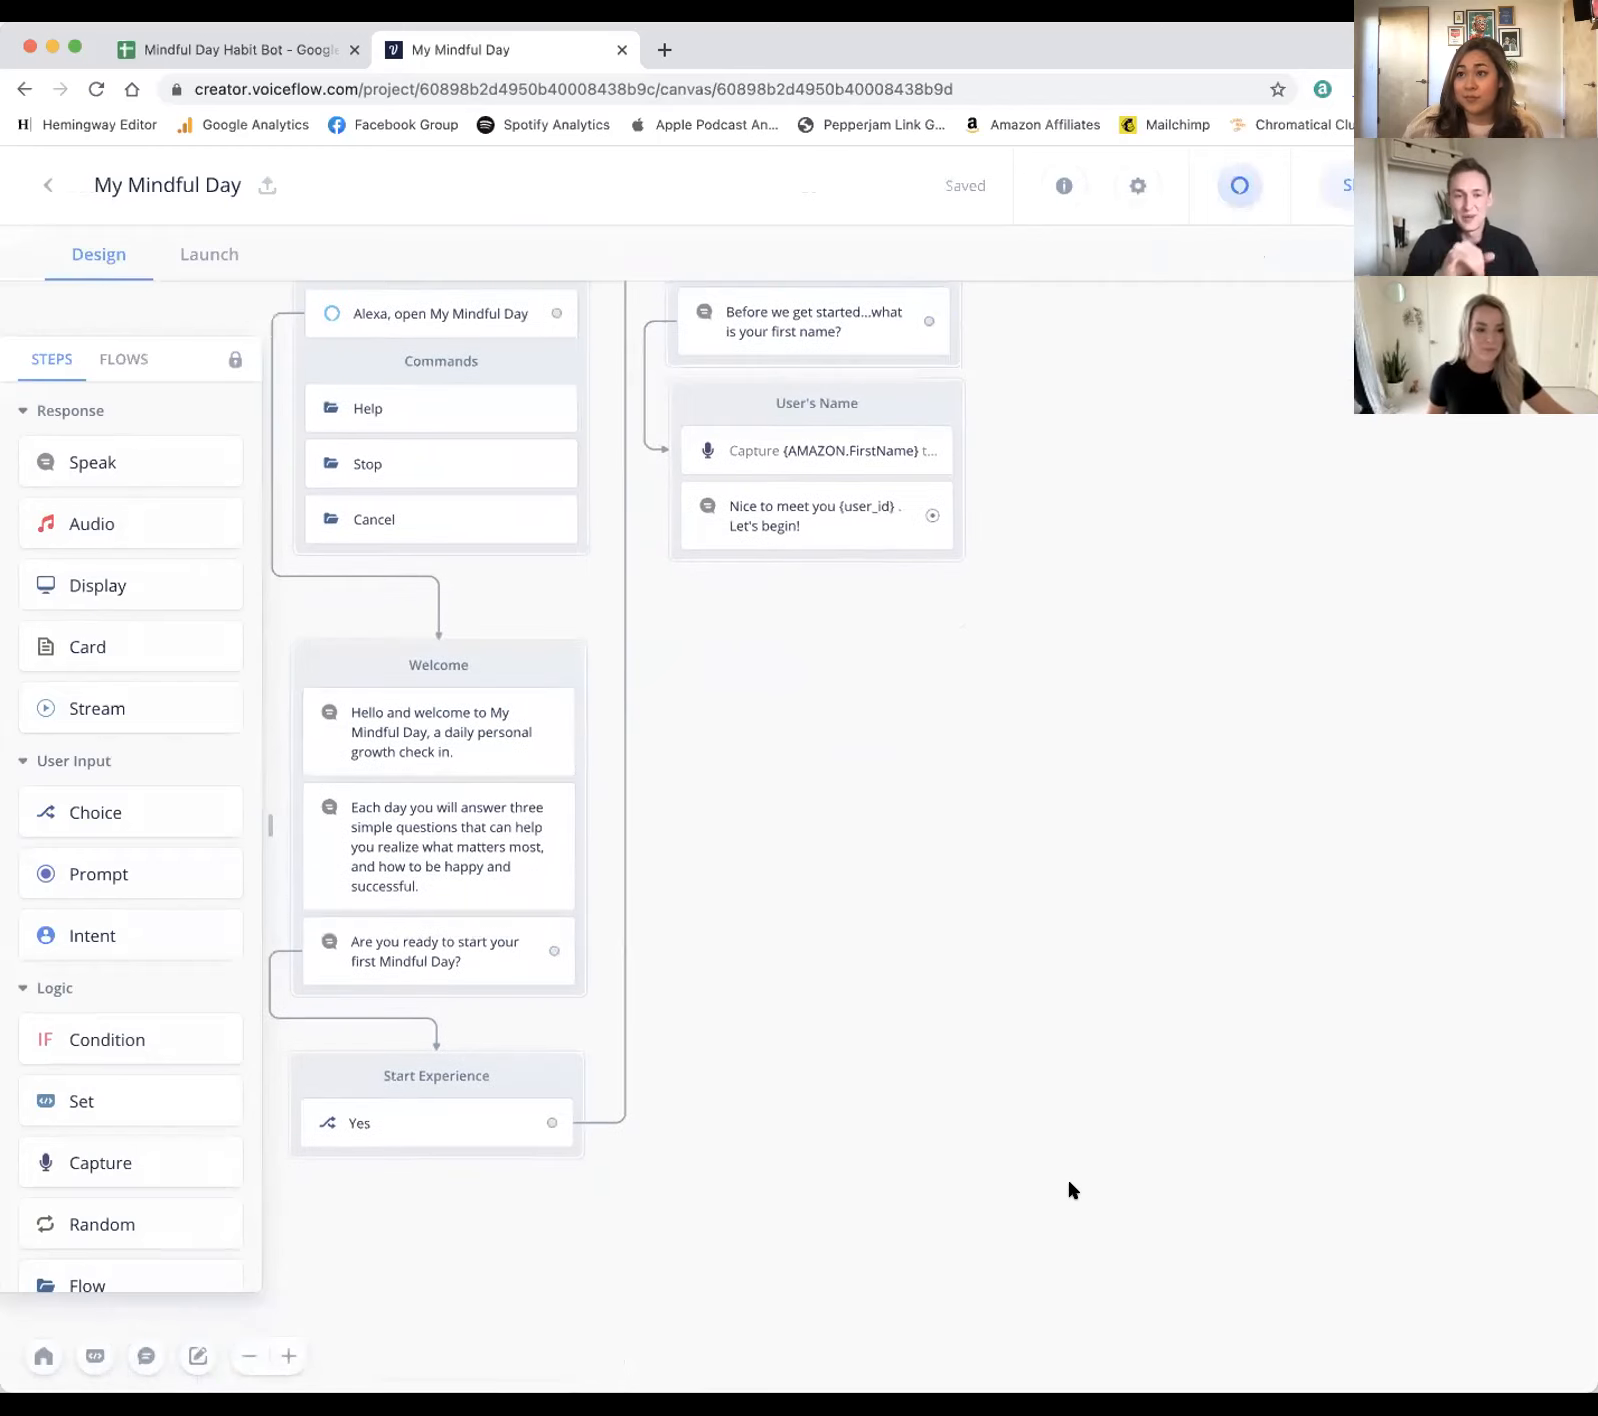
scroll(1070, 1190, up, 2)
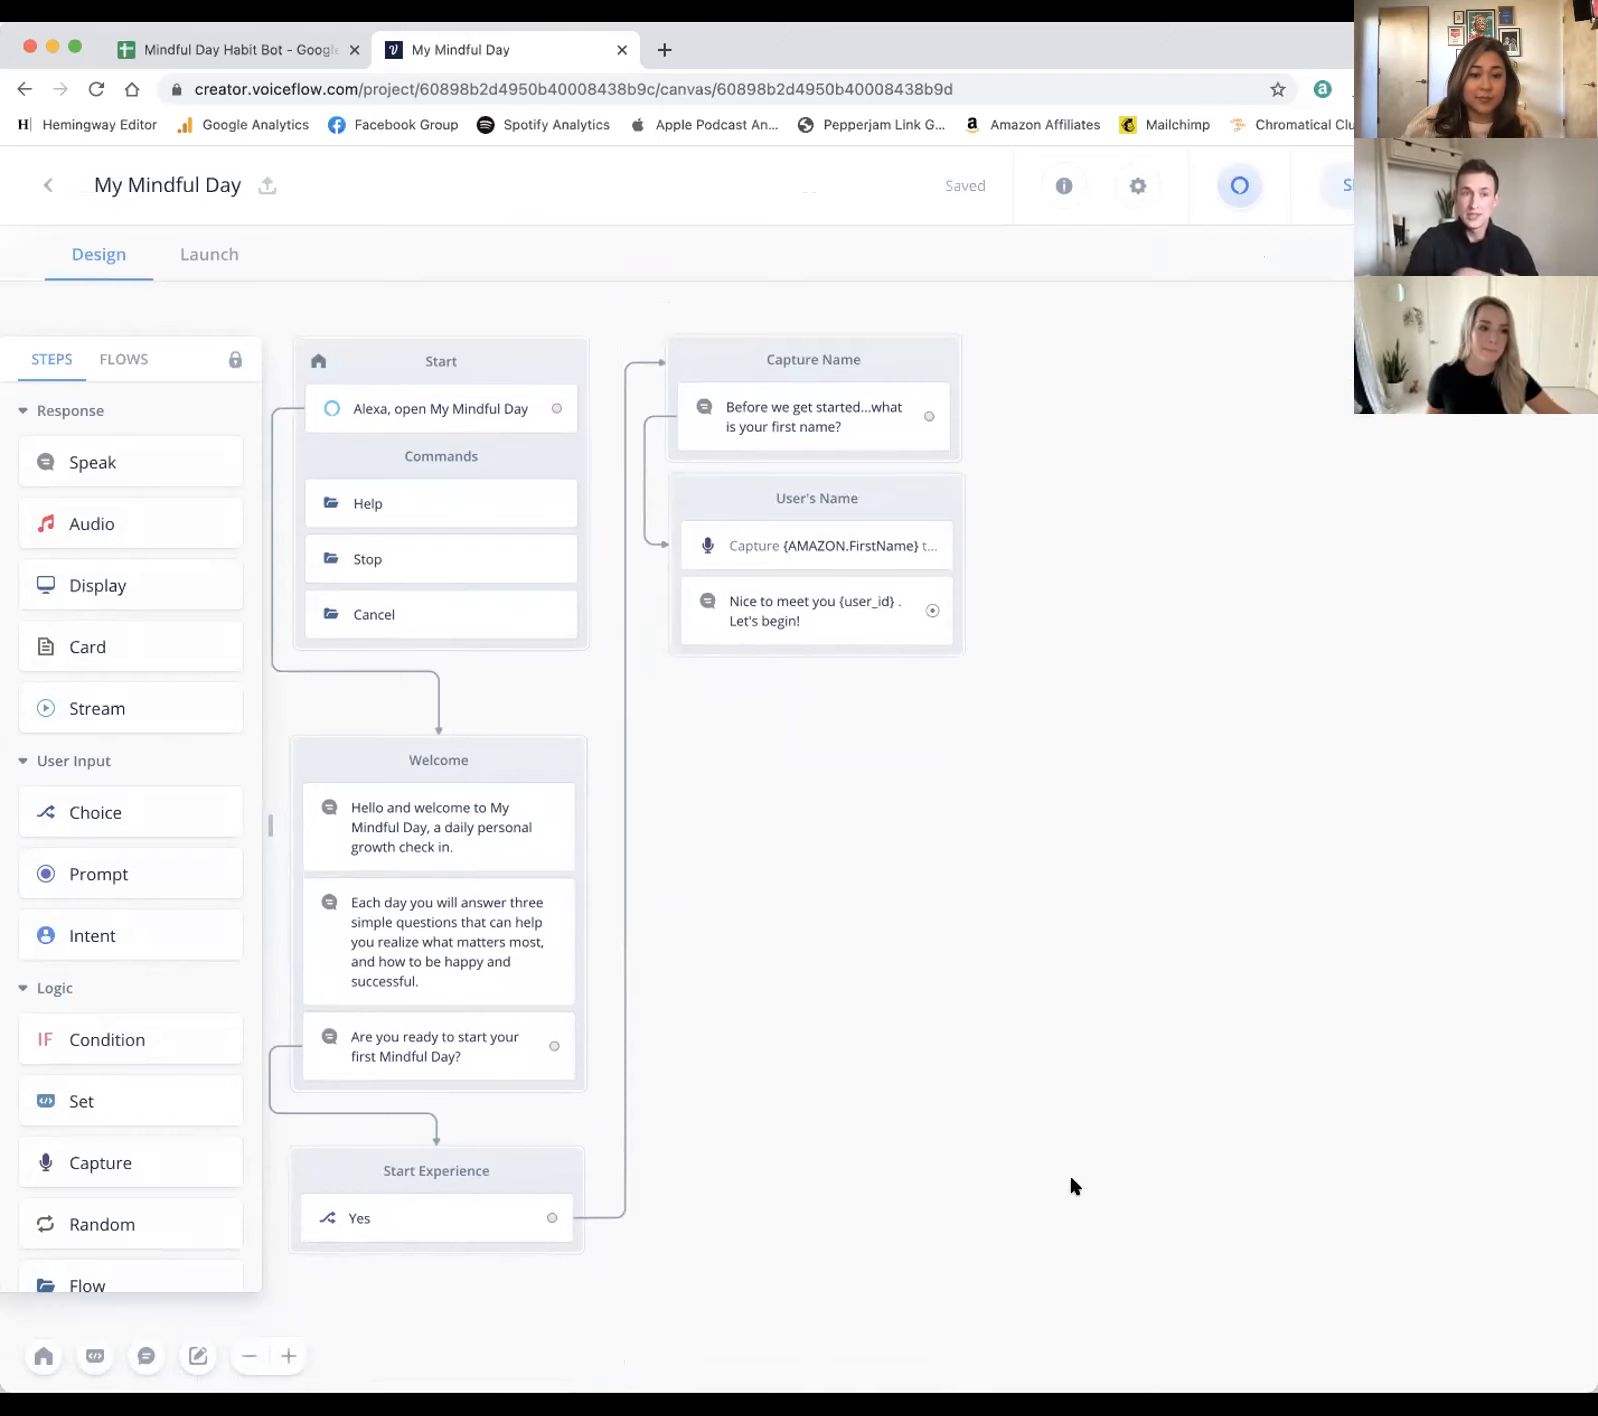
scroll(1071, 1186, left, 2)
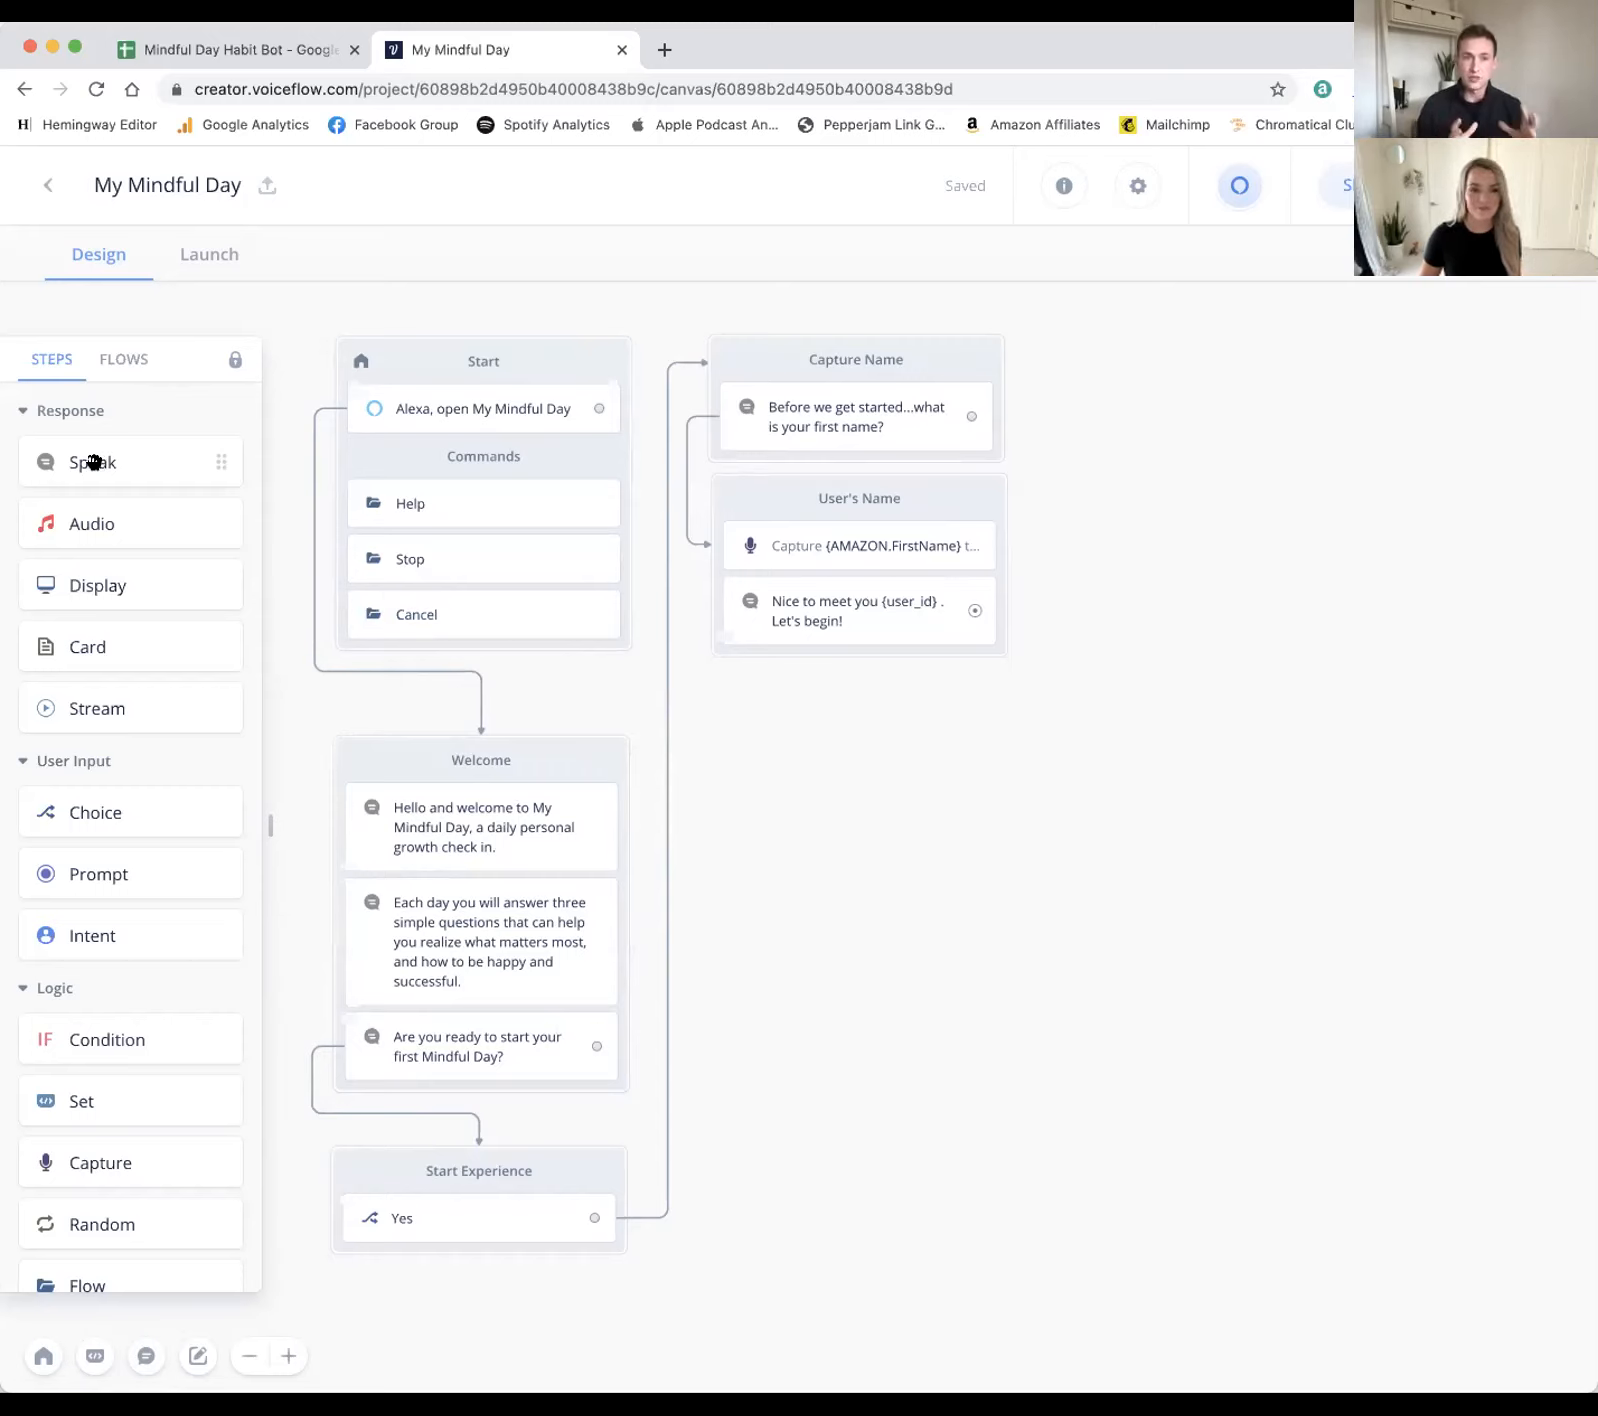
drag(100, 461, 788, 714)
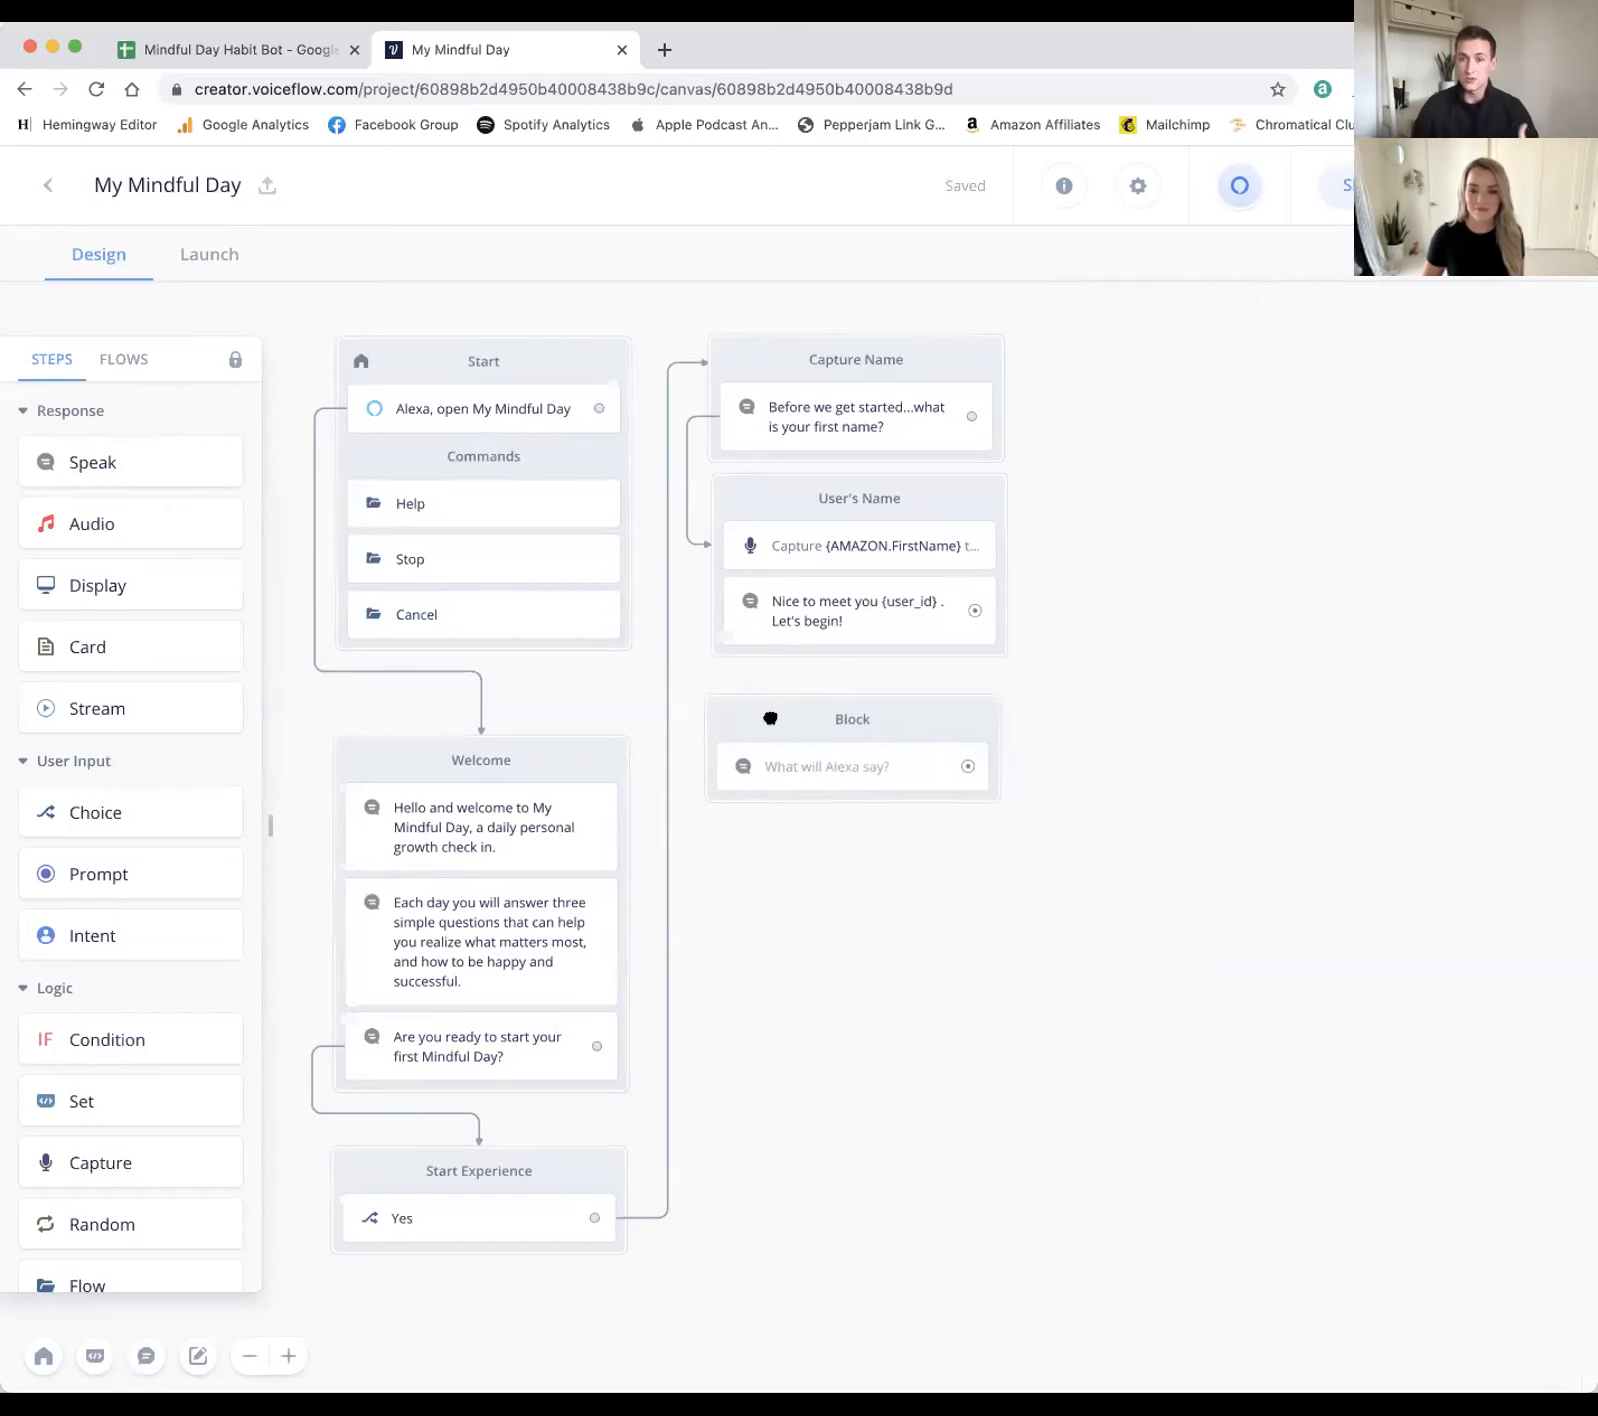
double_click(866, 714)
text(Create)
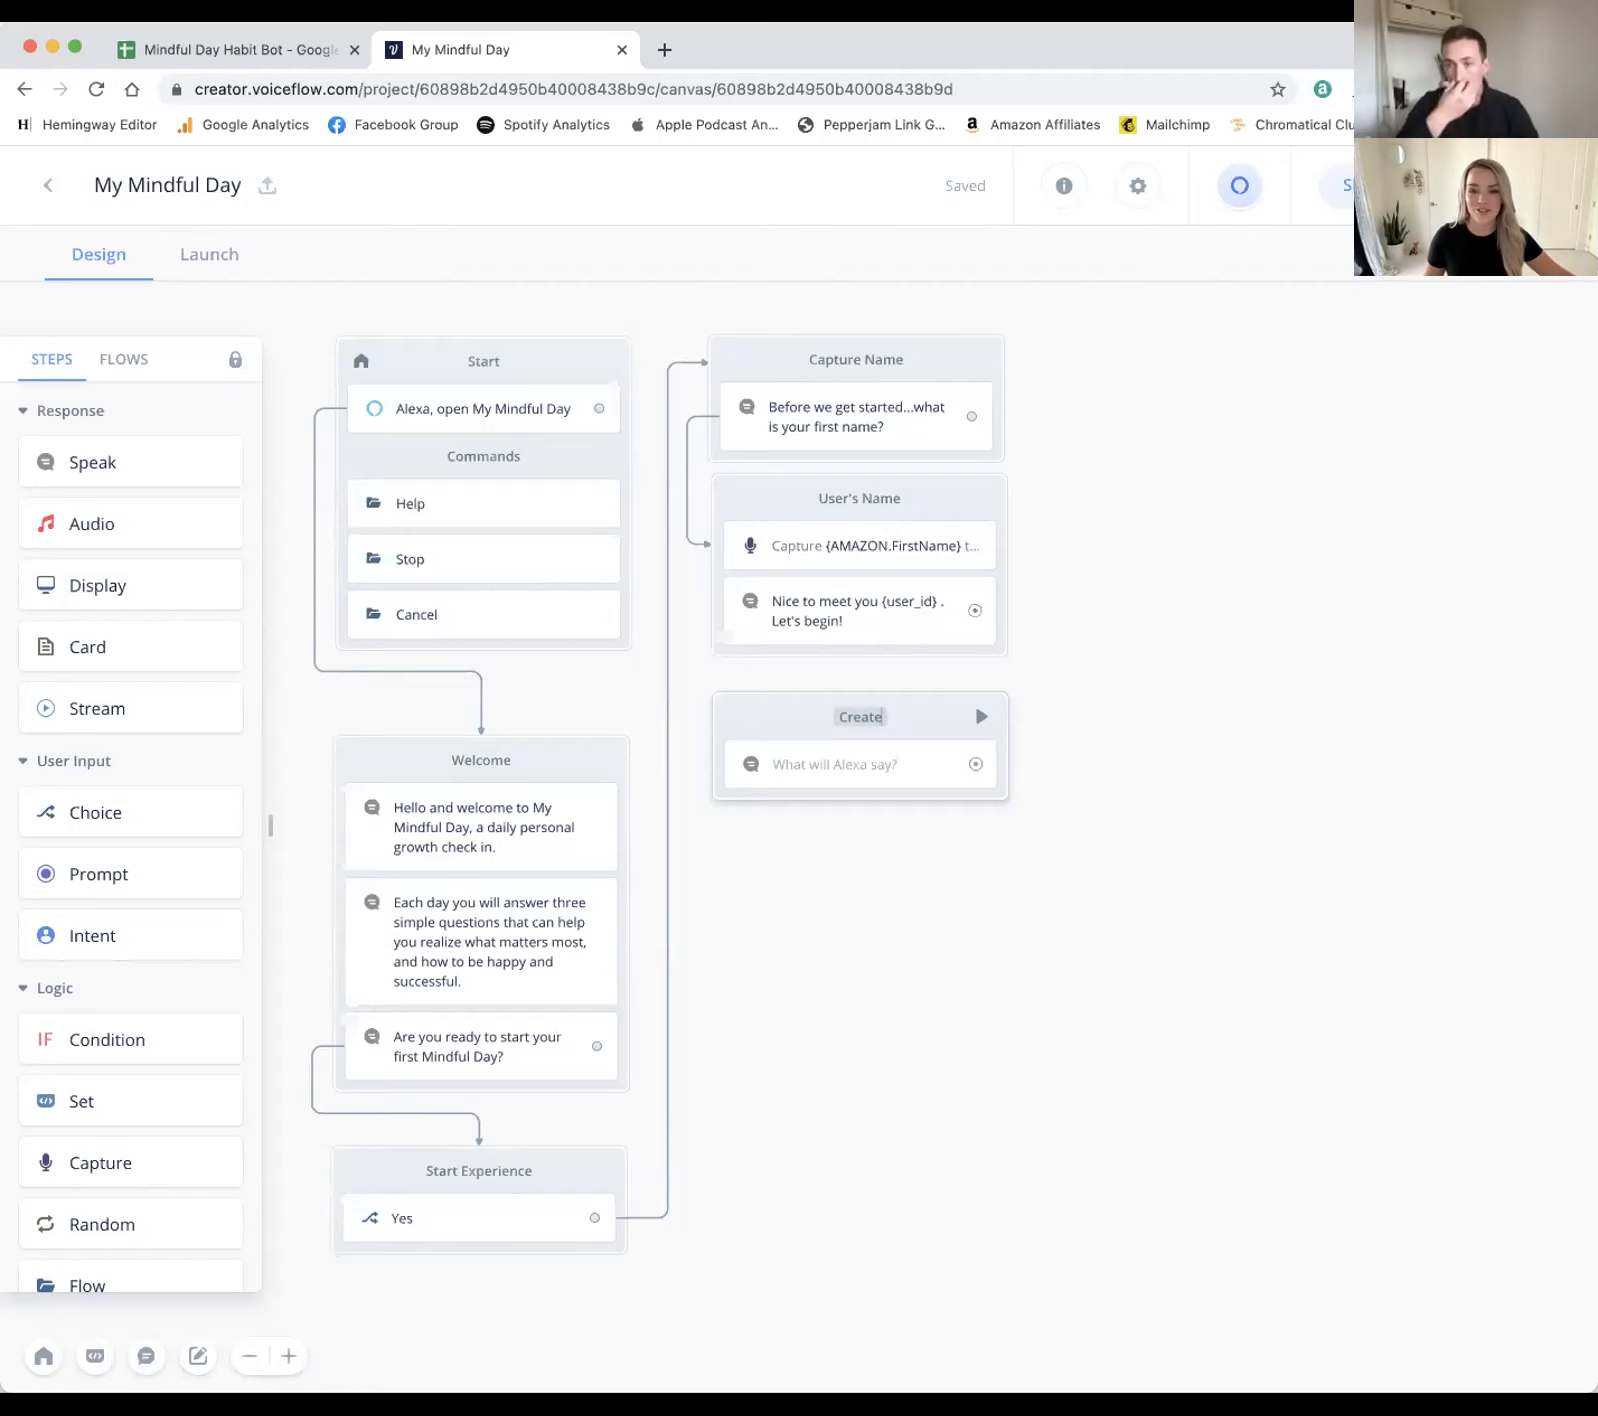
click(1060, 942)
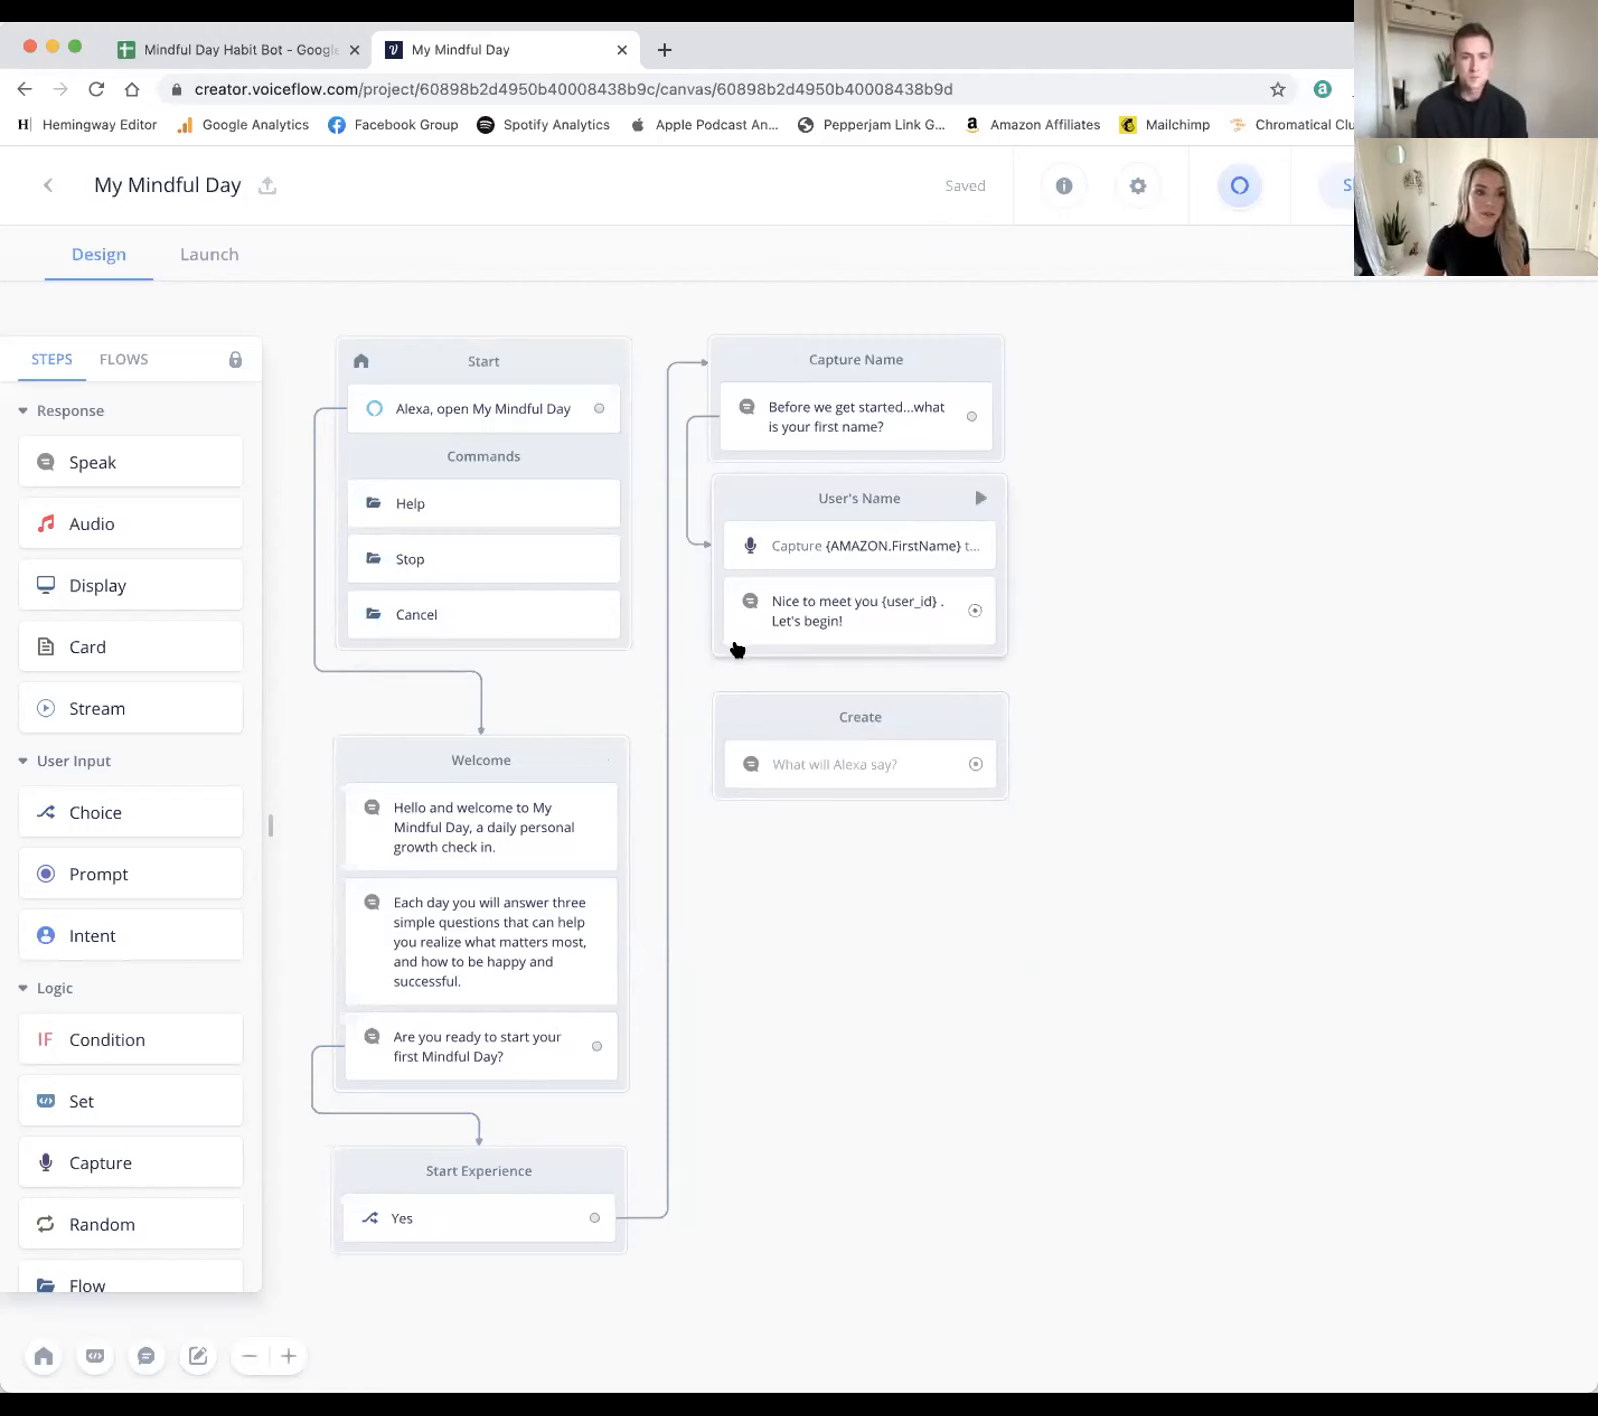
Step: Copy the question "The first question is simple. How are you feeling today?" from the Create sheet of the Mindful Day Habit Bot spreadsheet
click(241, 51)
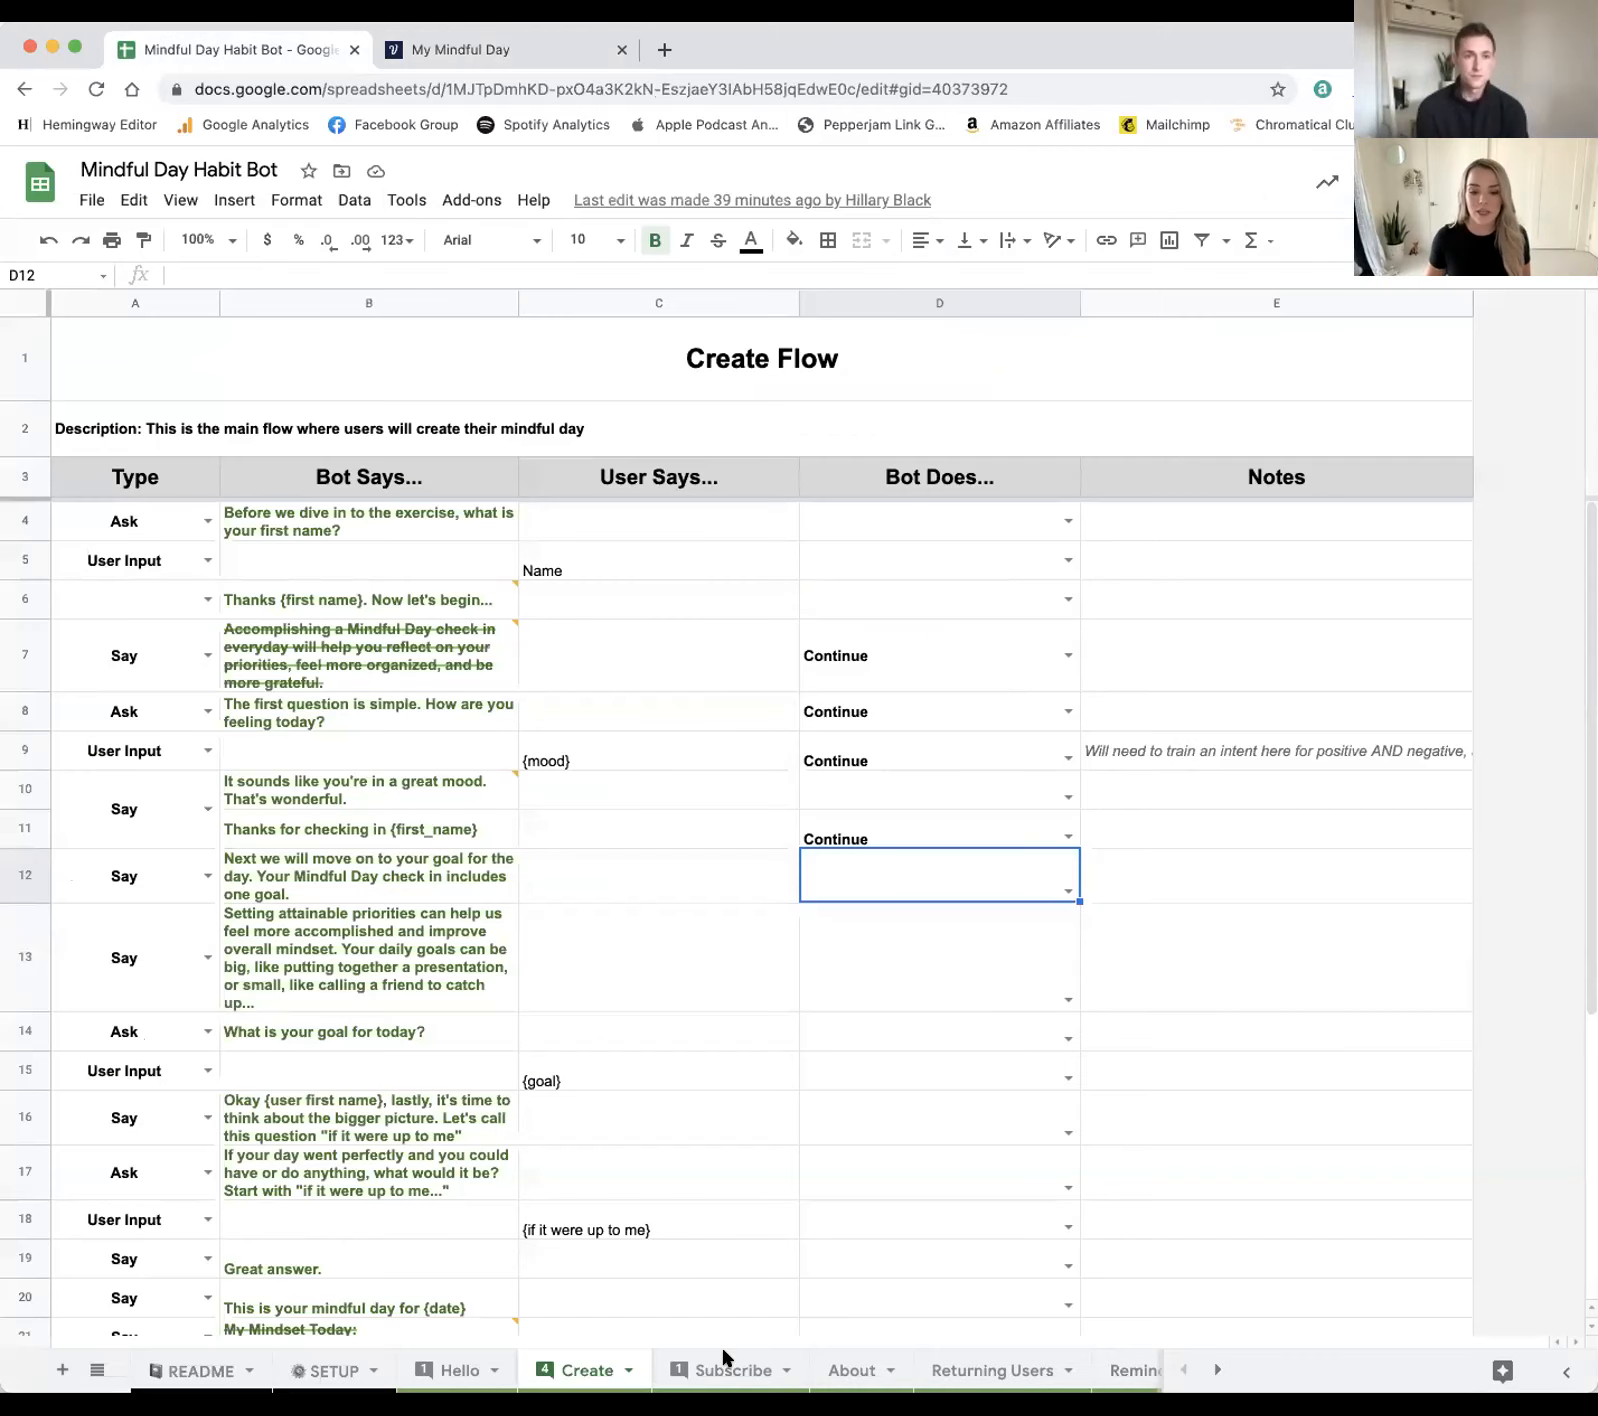
click(386, 521)
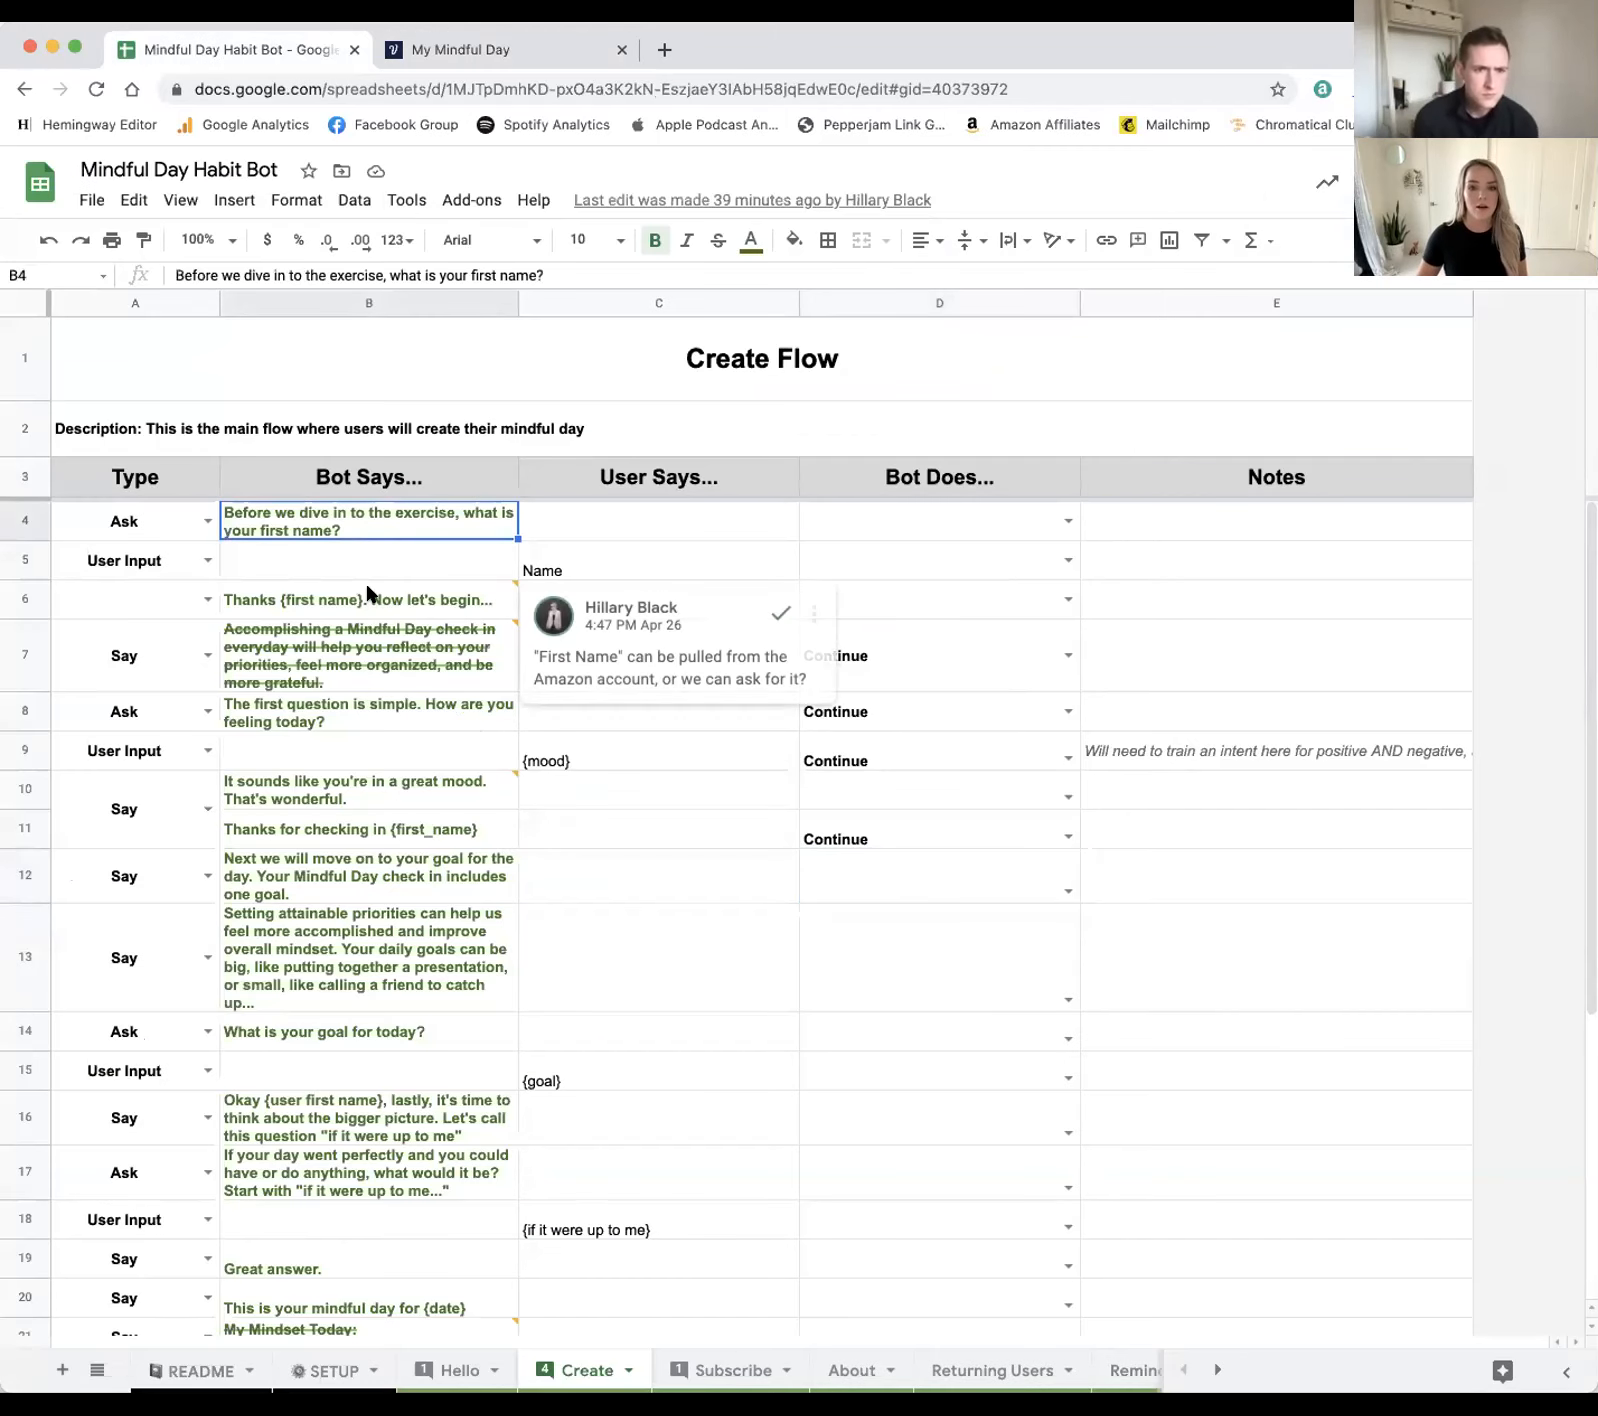
click(350, 720)
mouse_move(323, 664)
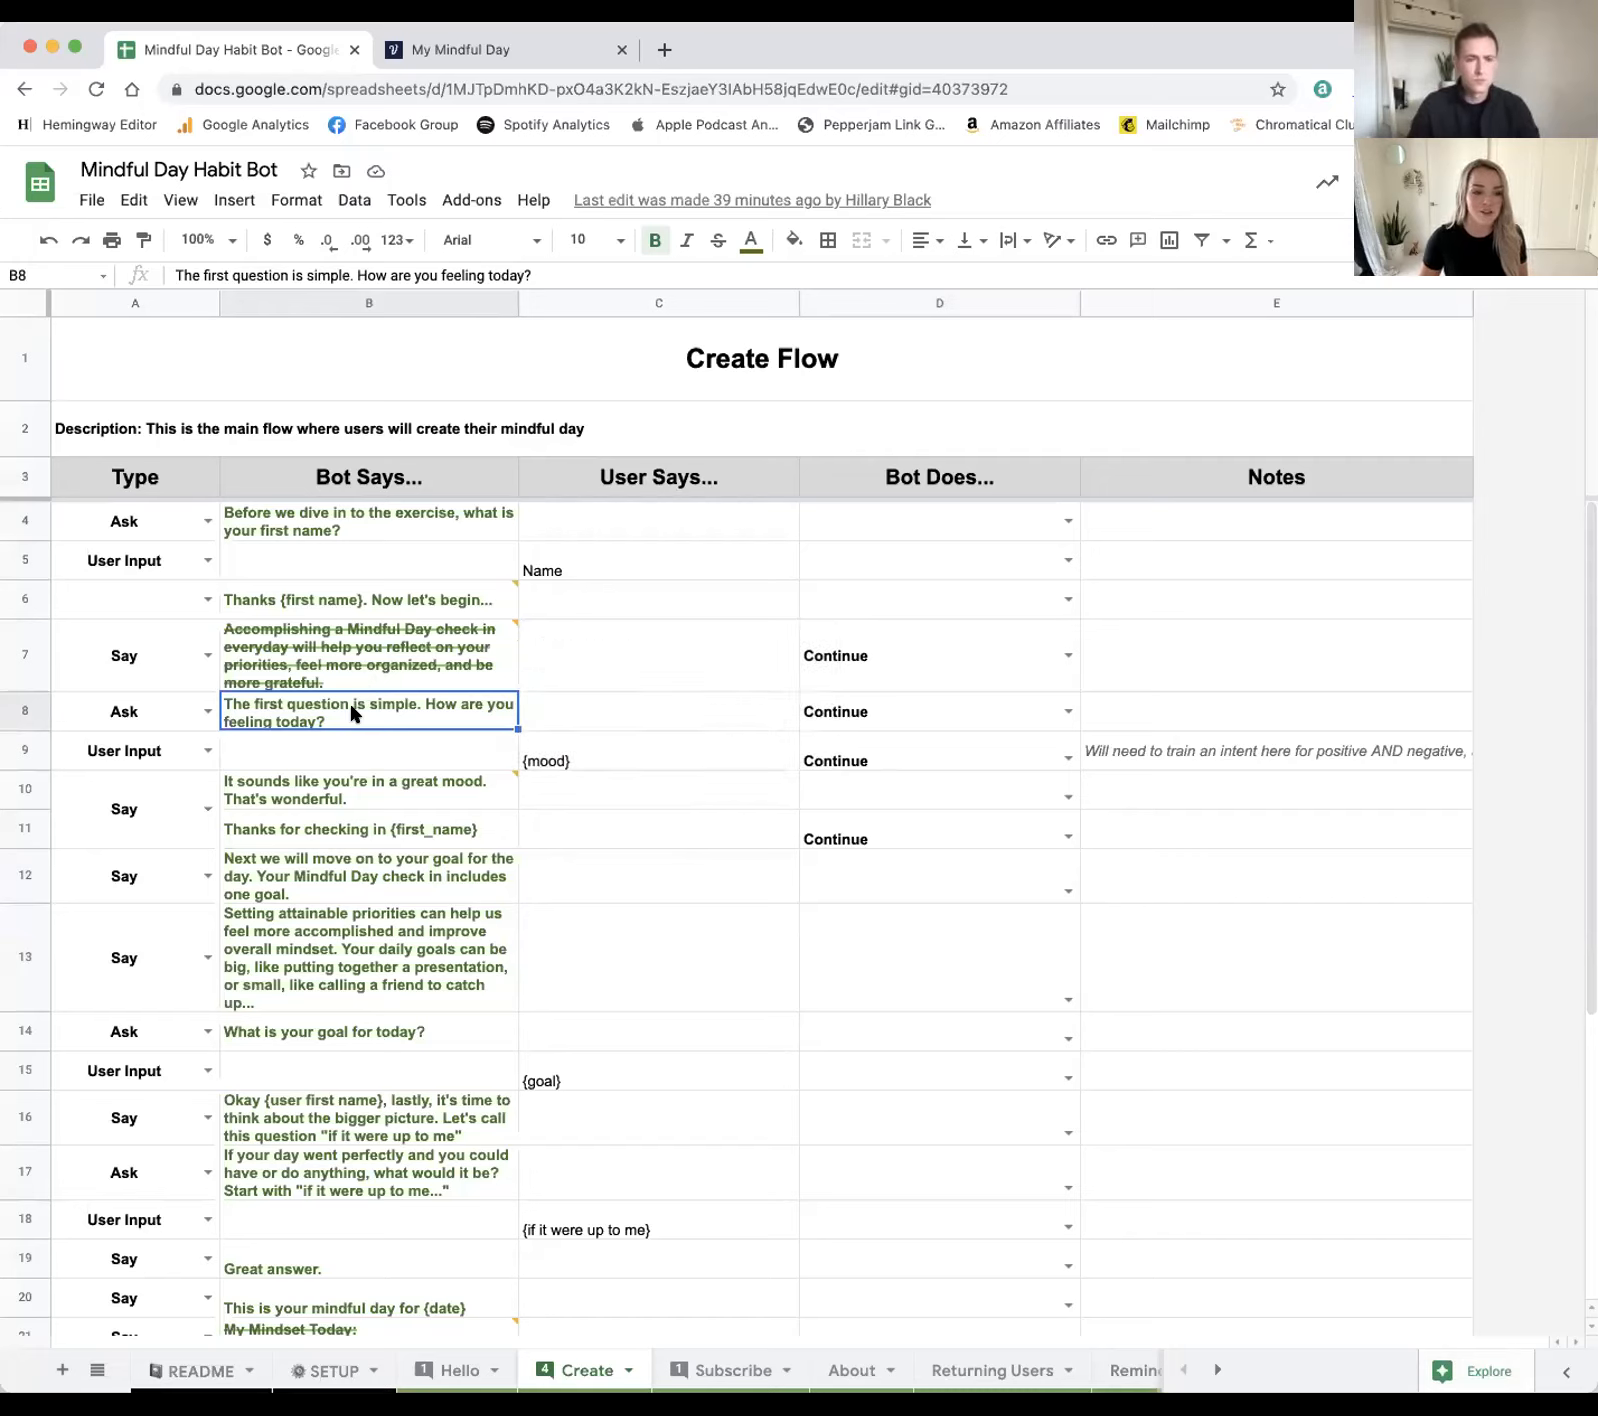
double_click(351, 712)
triple_click(380, 697)
key(super+c)
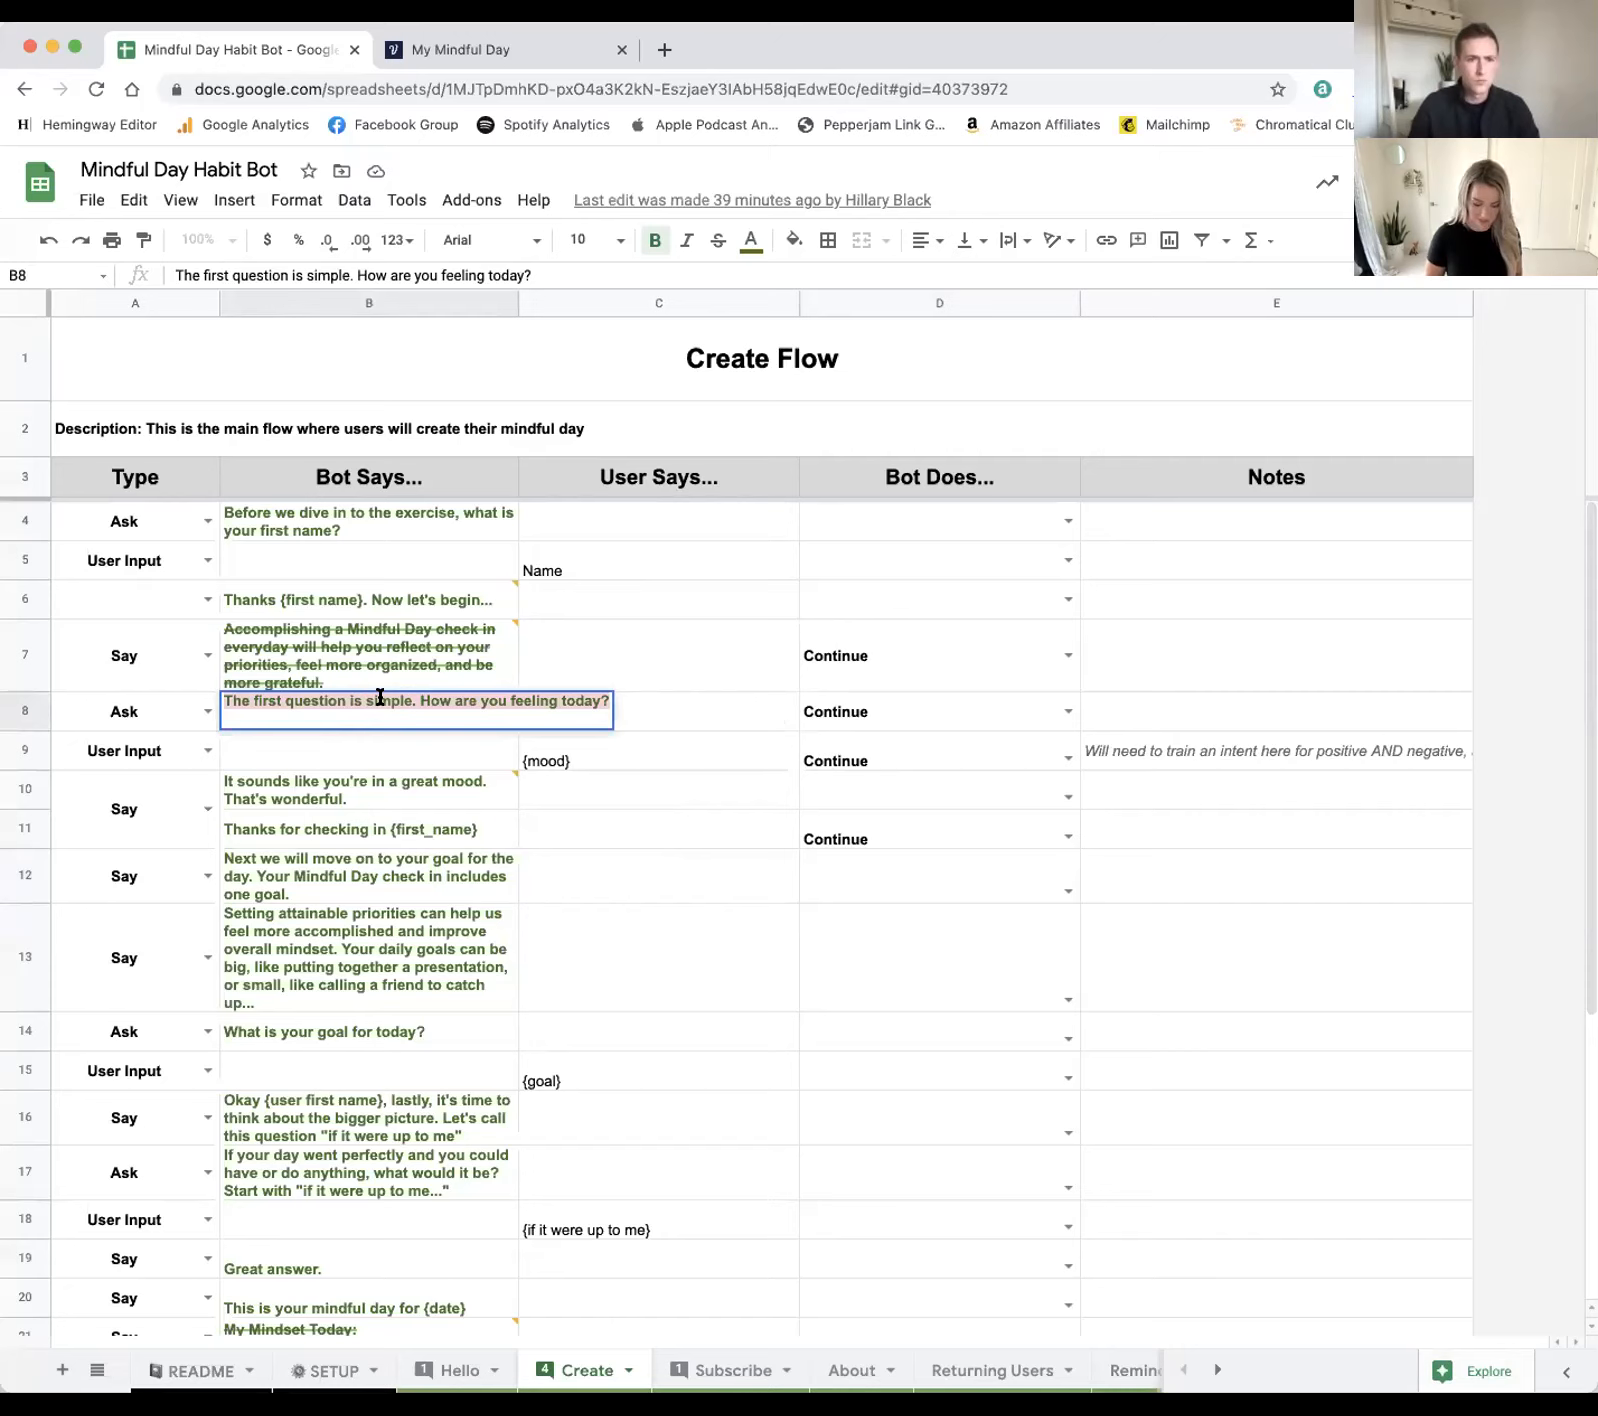
Step: In Voiceflow, set the Create block's Speak text to "The first question is simple. How are you feeling today, {user_id}?" and link User's Name to Create
click(474, 52)
click(803, 763)
click(1148, 477)
key(super+v)
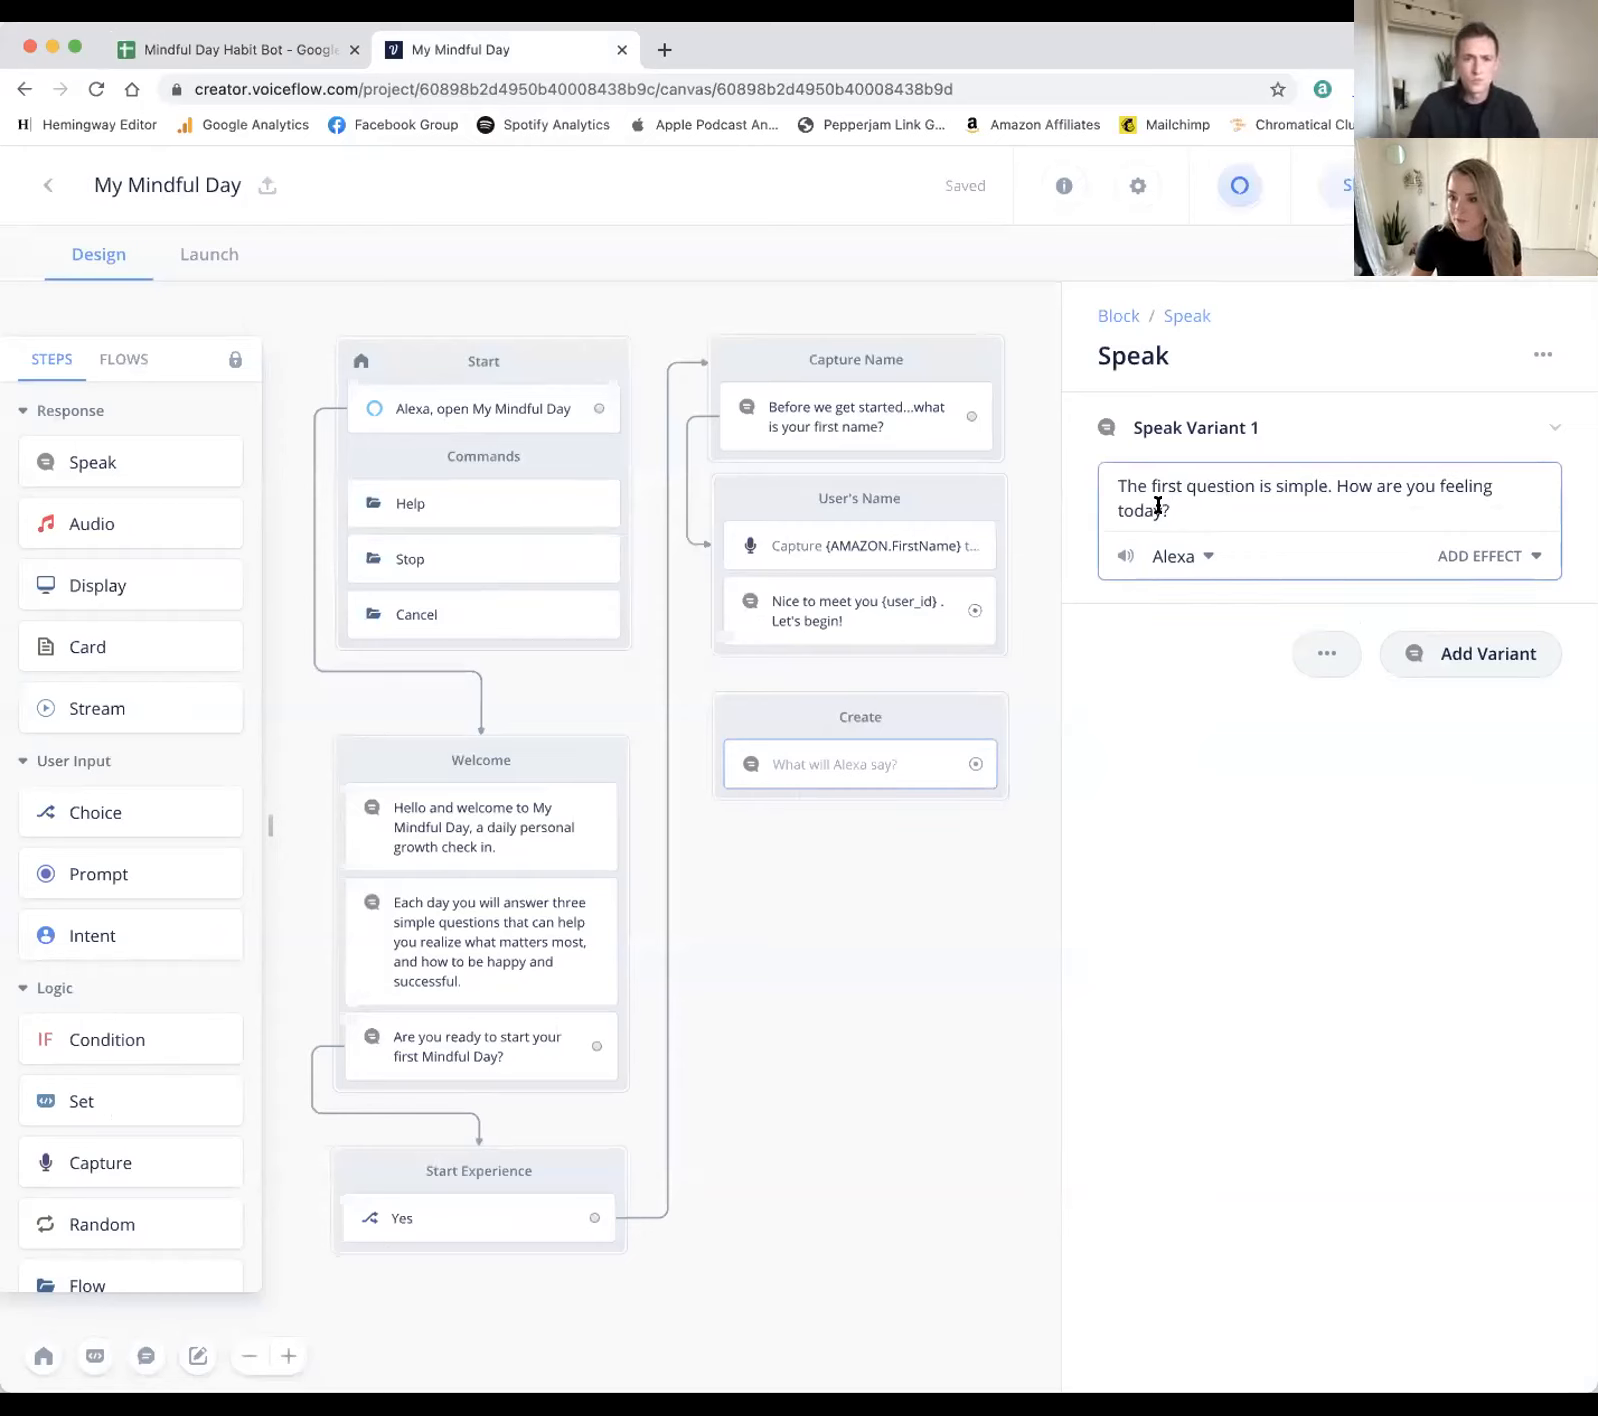
text(, {use)
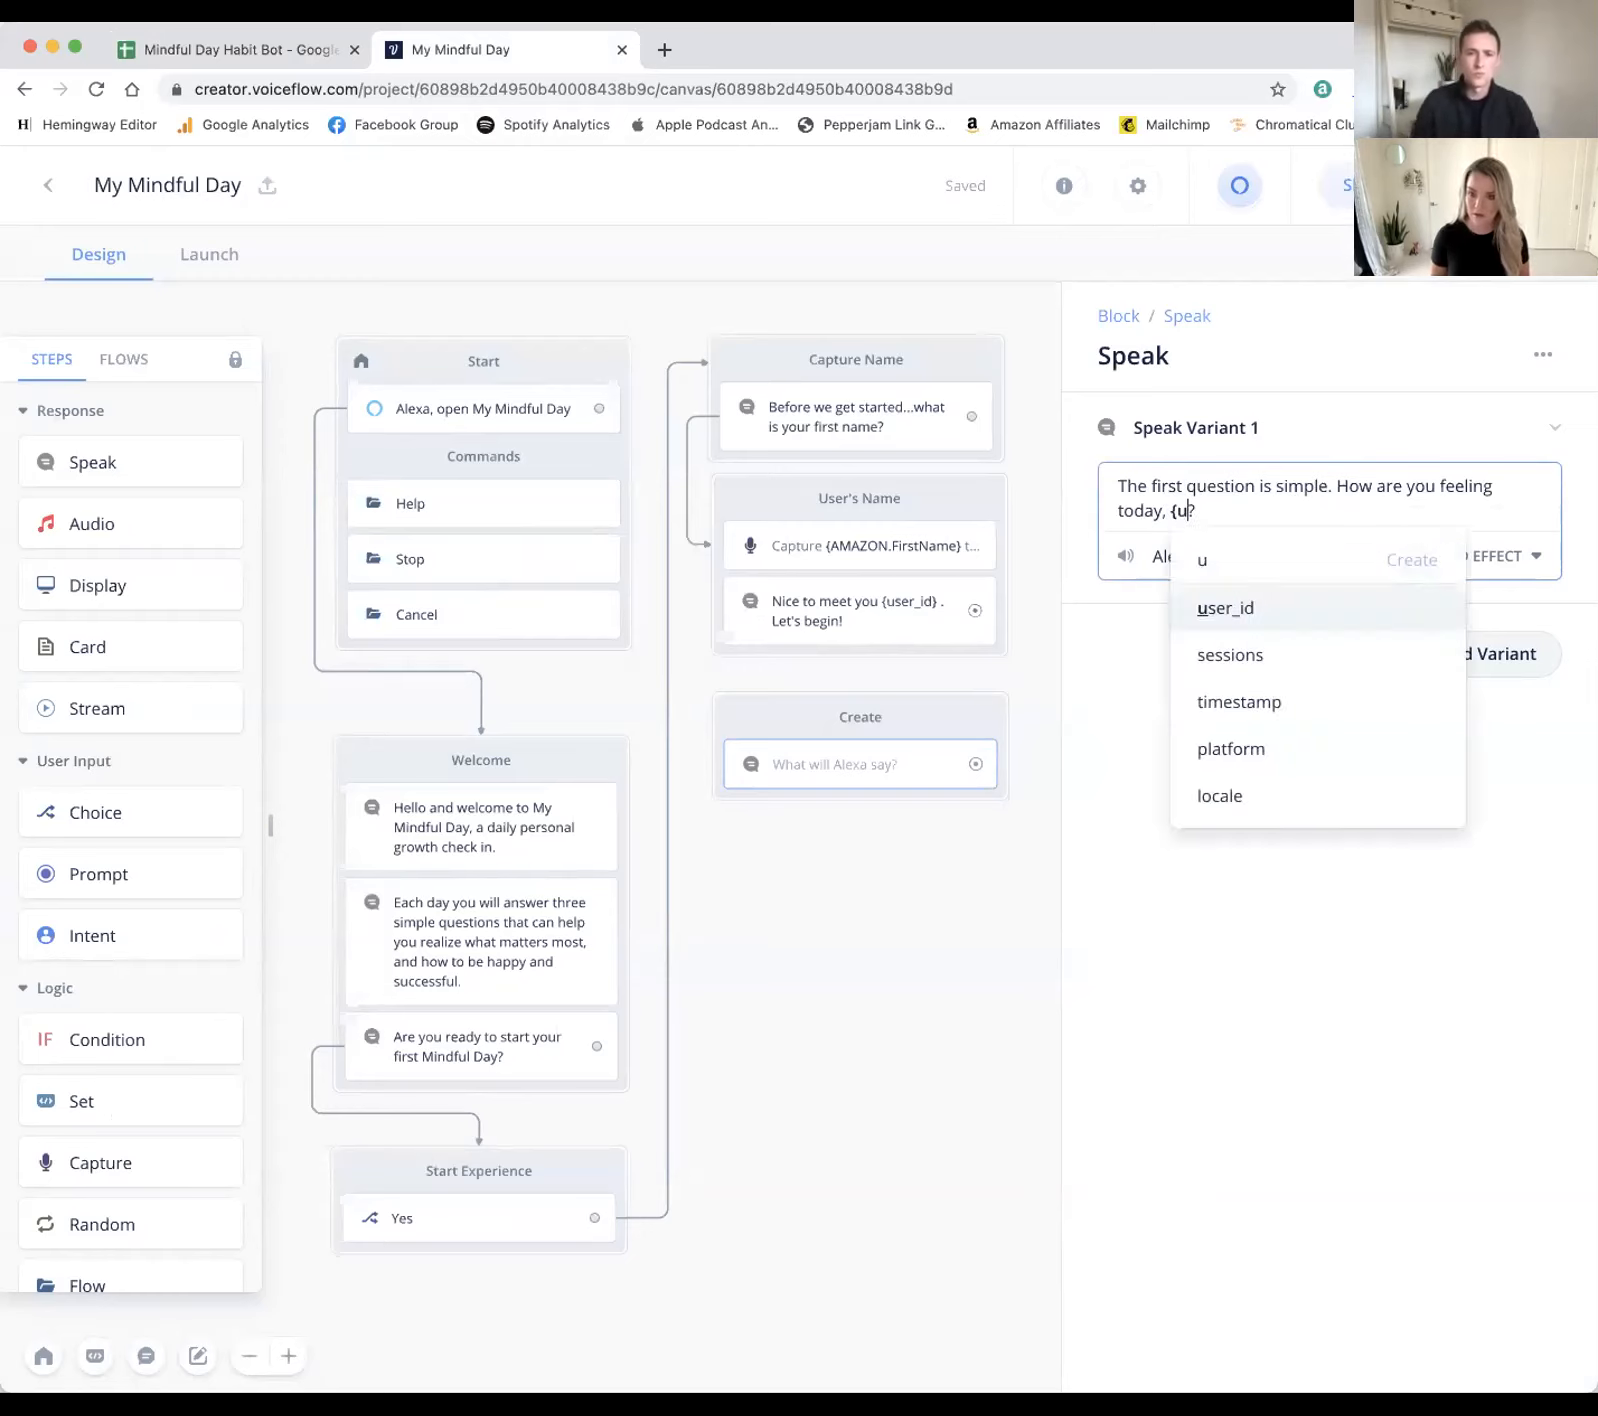
click(1266, 612)
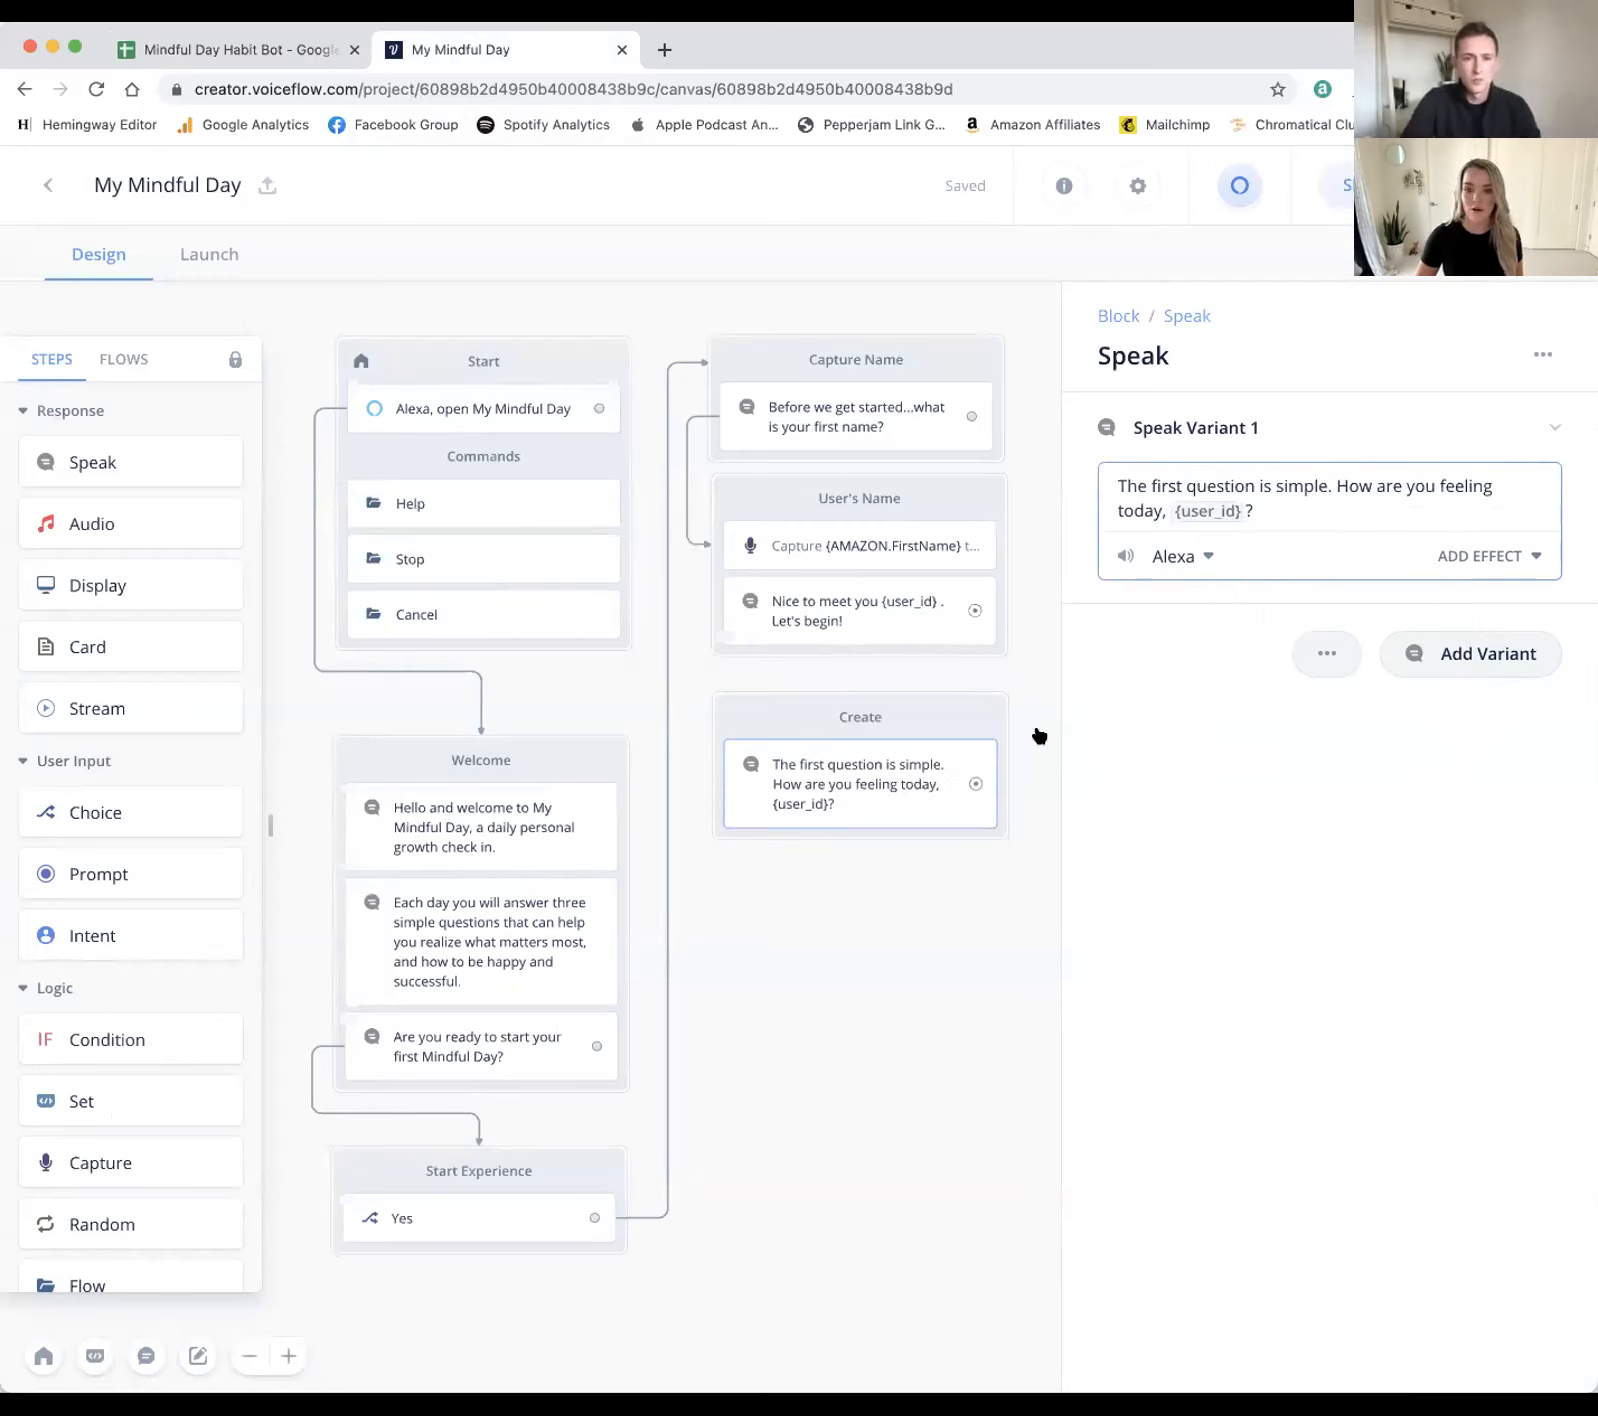
click(948, 893)
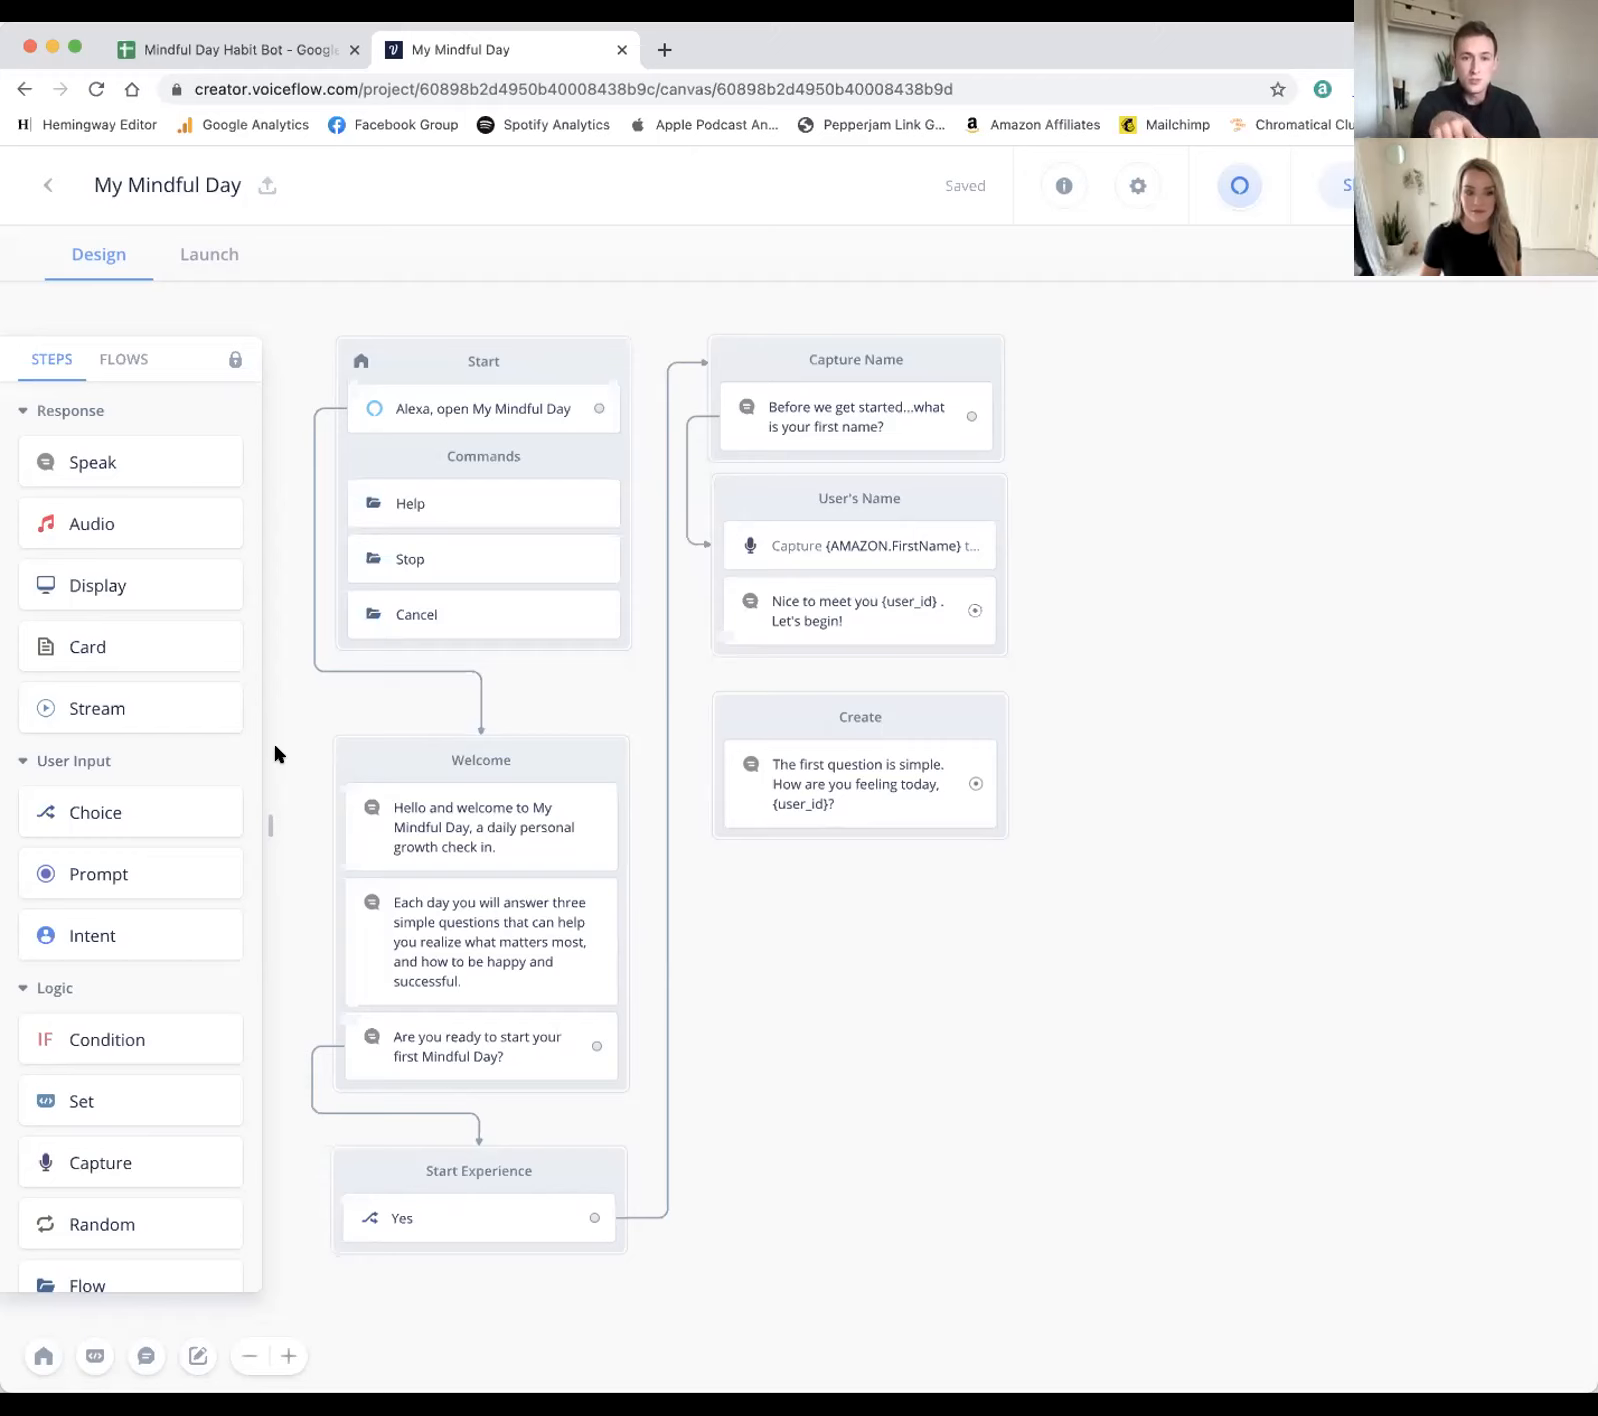
drag(975, 610, 1008, 745)
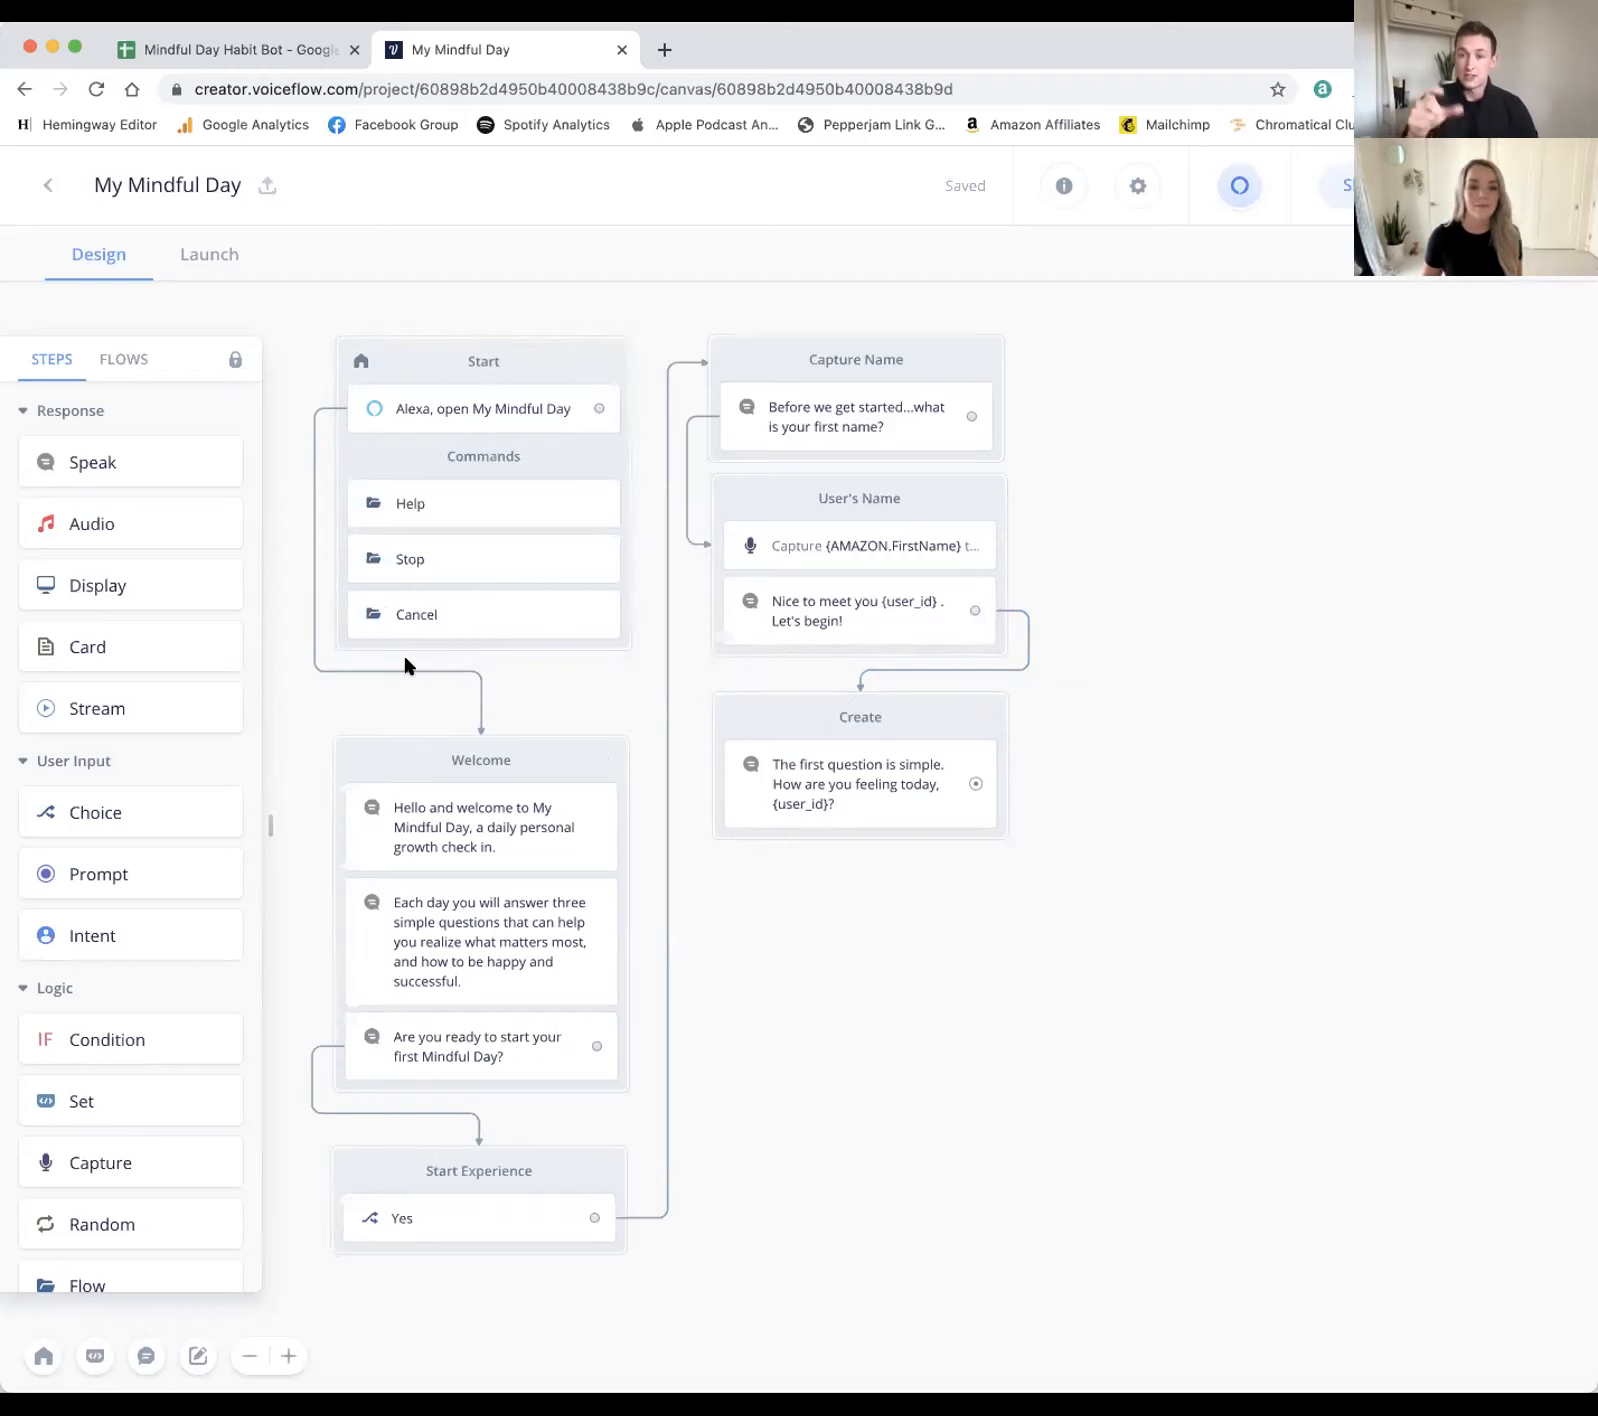
Step: Add a Capture step in a new block named "Mood Capture" below the Create block and link Create's Speak step to it
drag(86, 1160, 815, 868)
double_click(858, 873)
text(Moo)
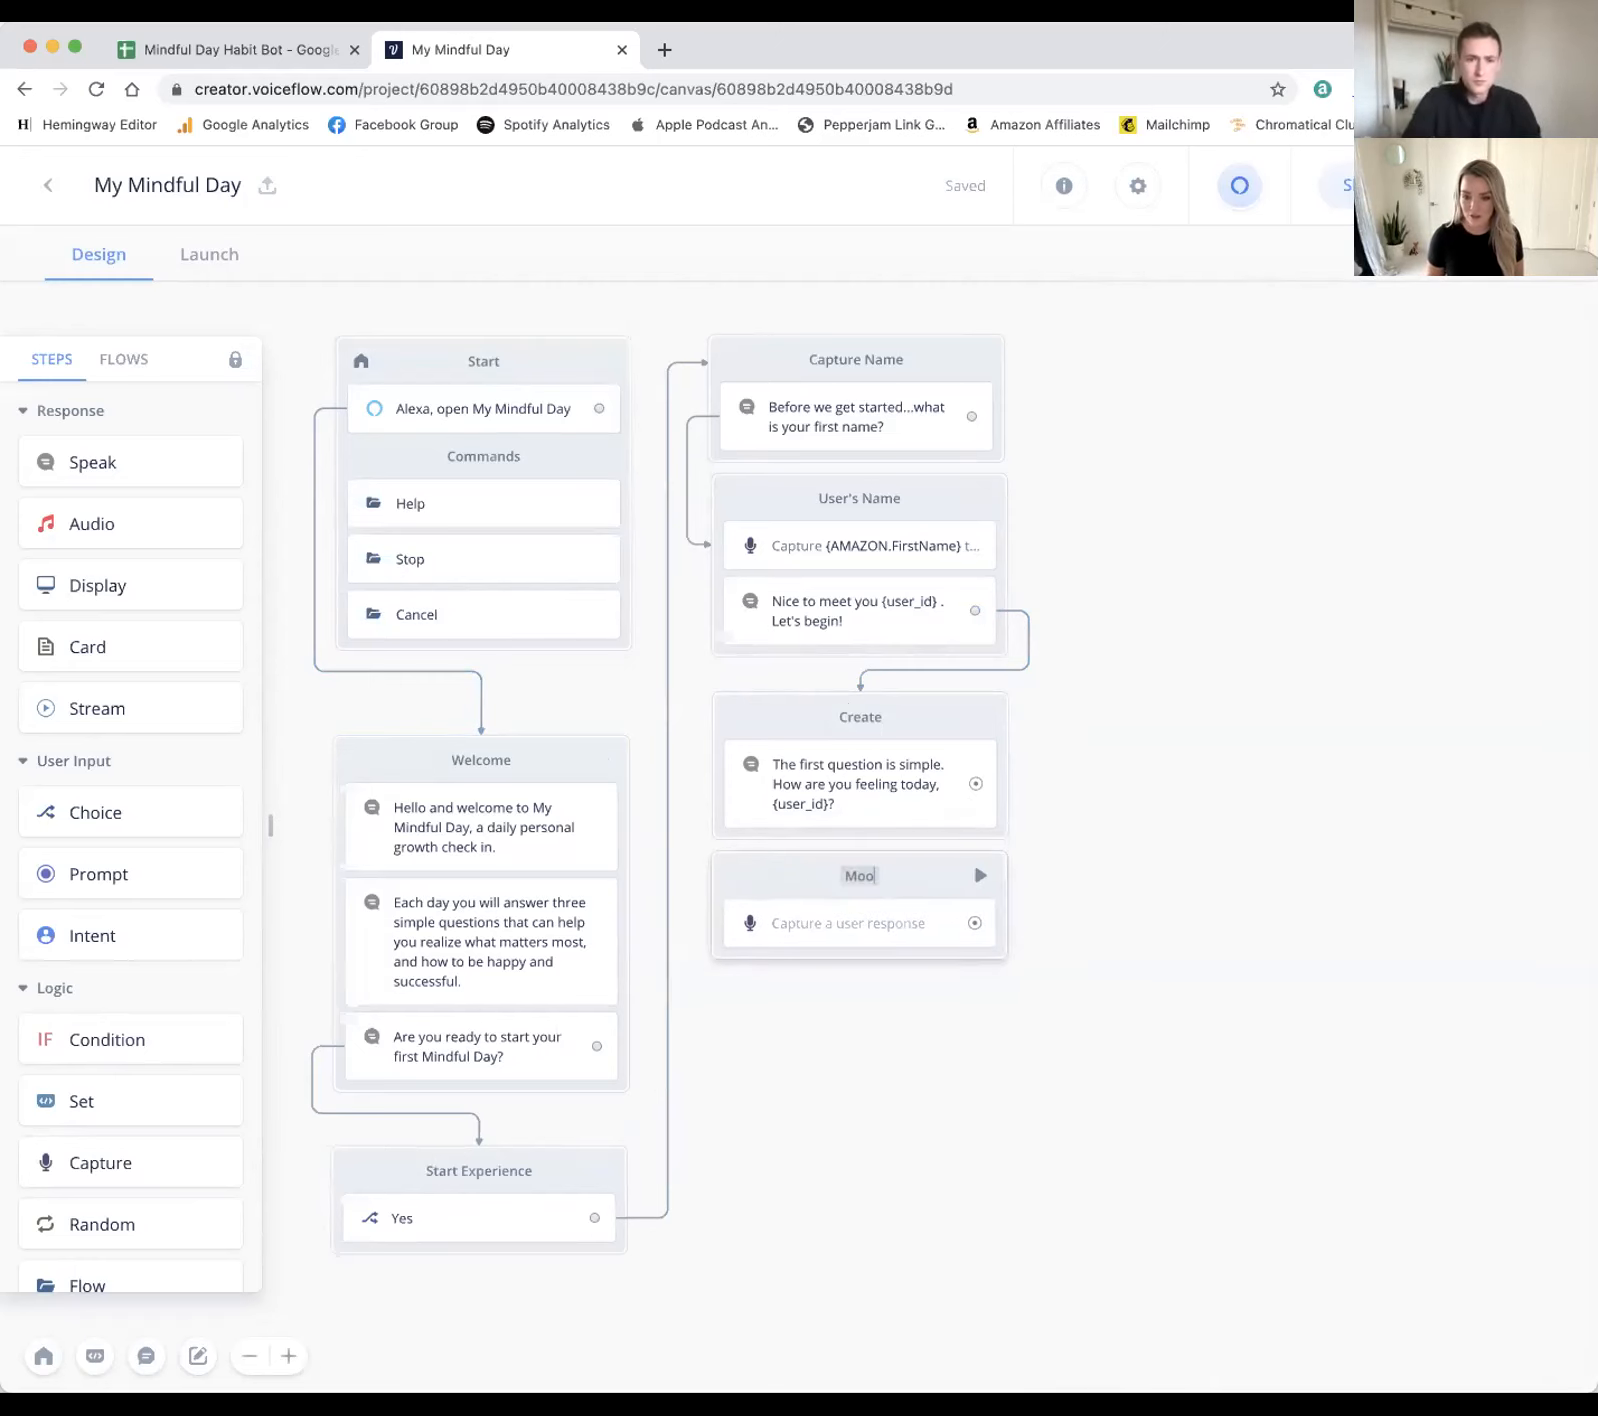
text(d Cao)
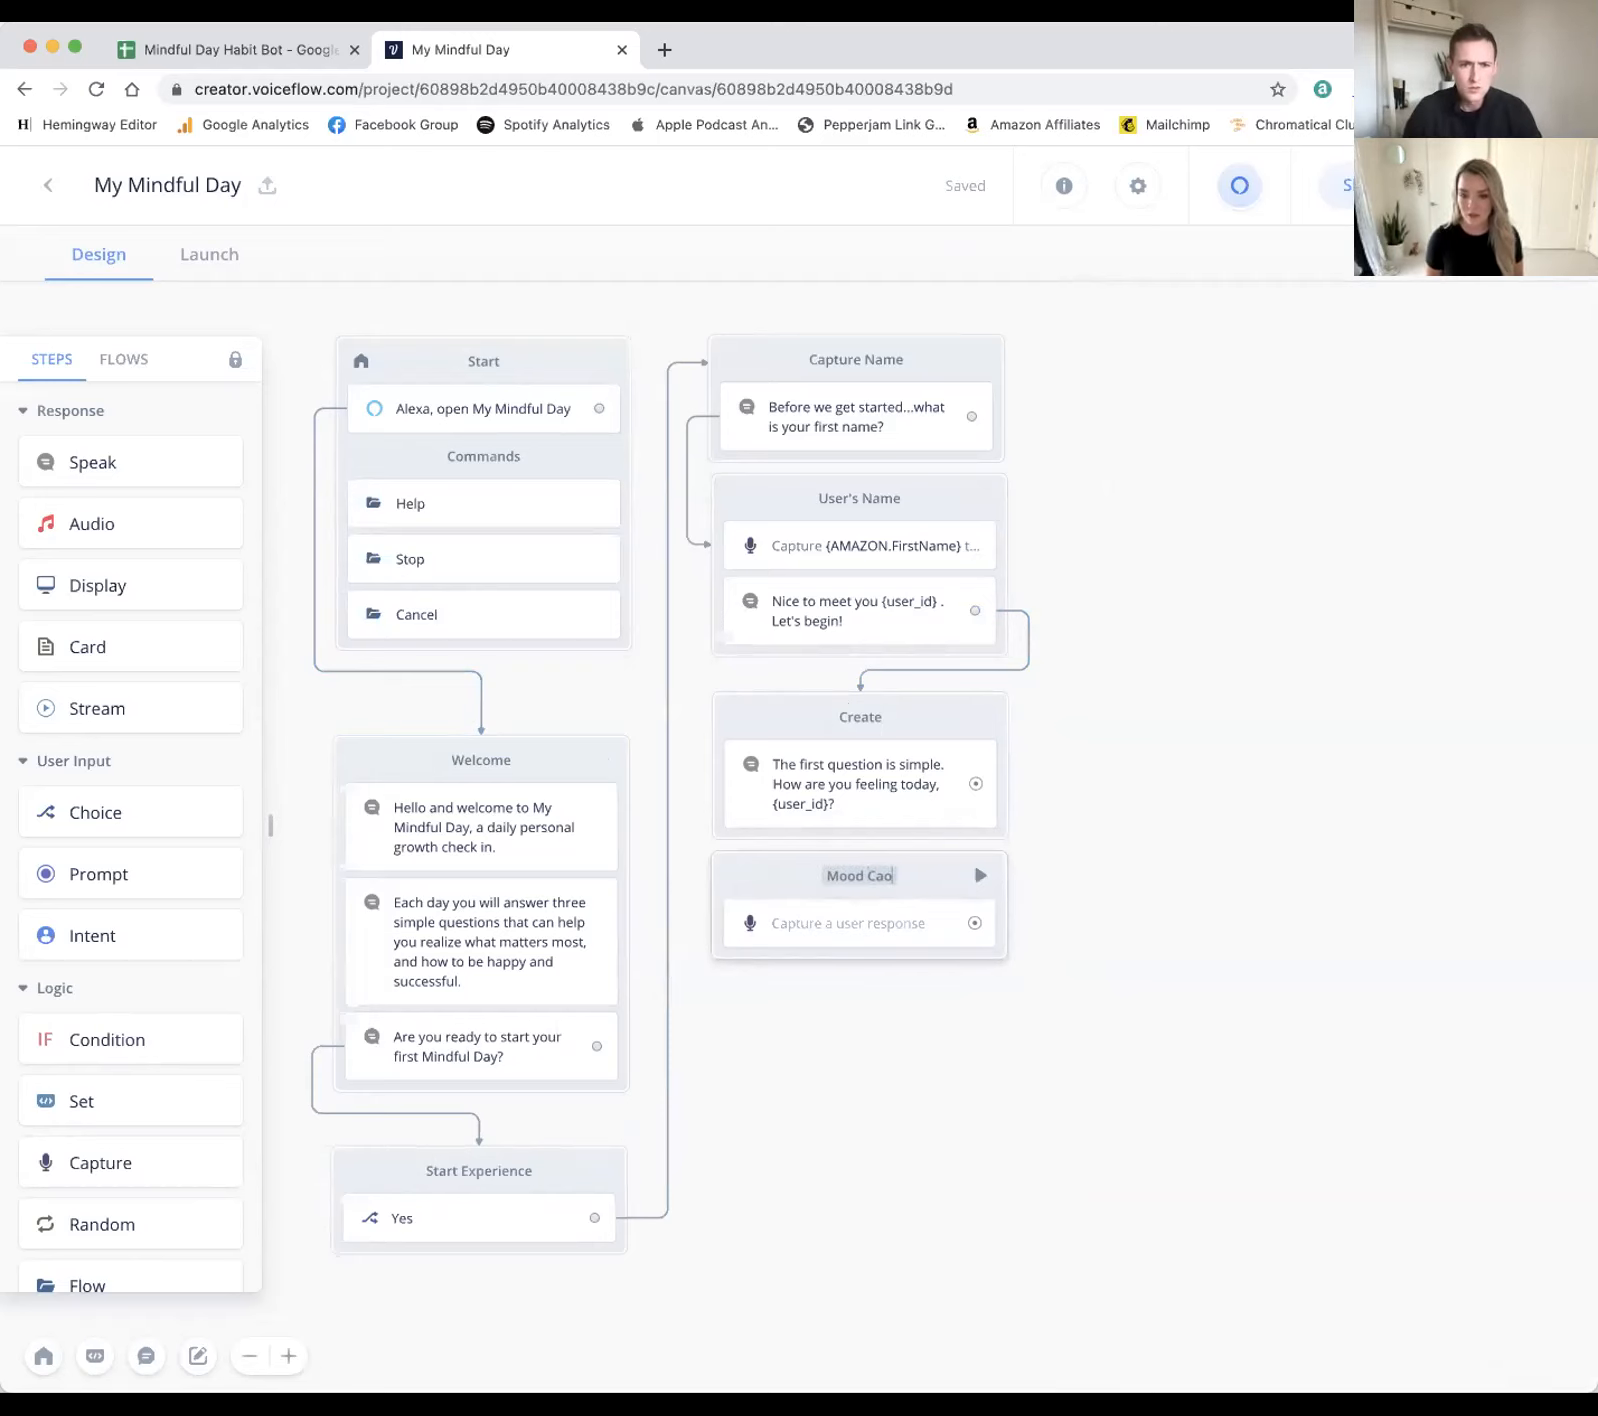
key(BackSpace)
text(pture)
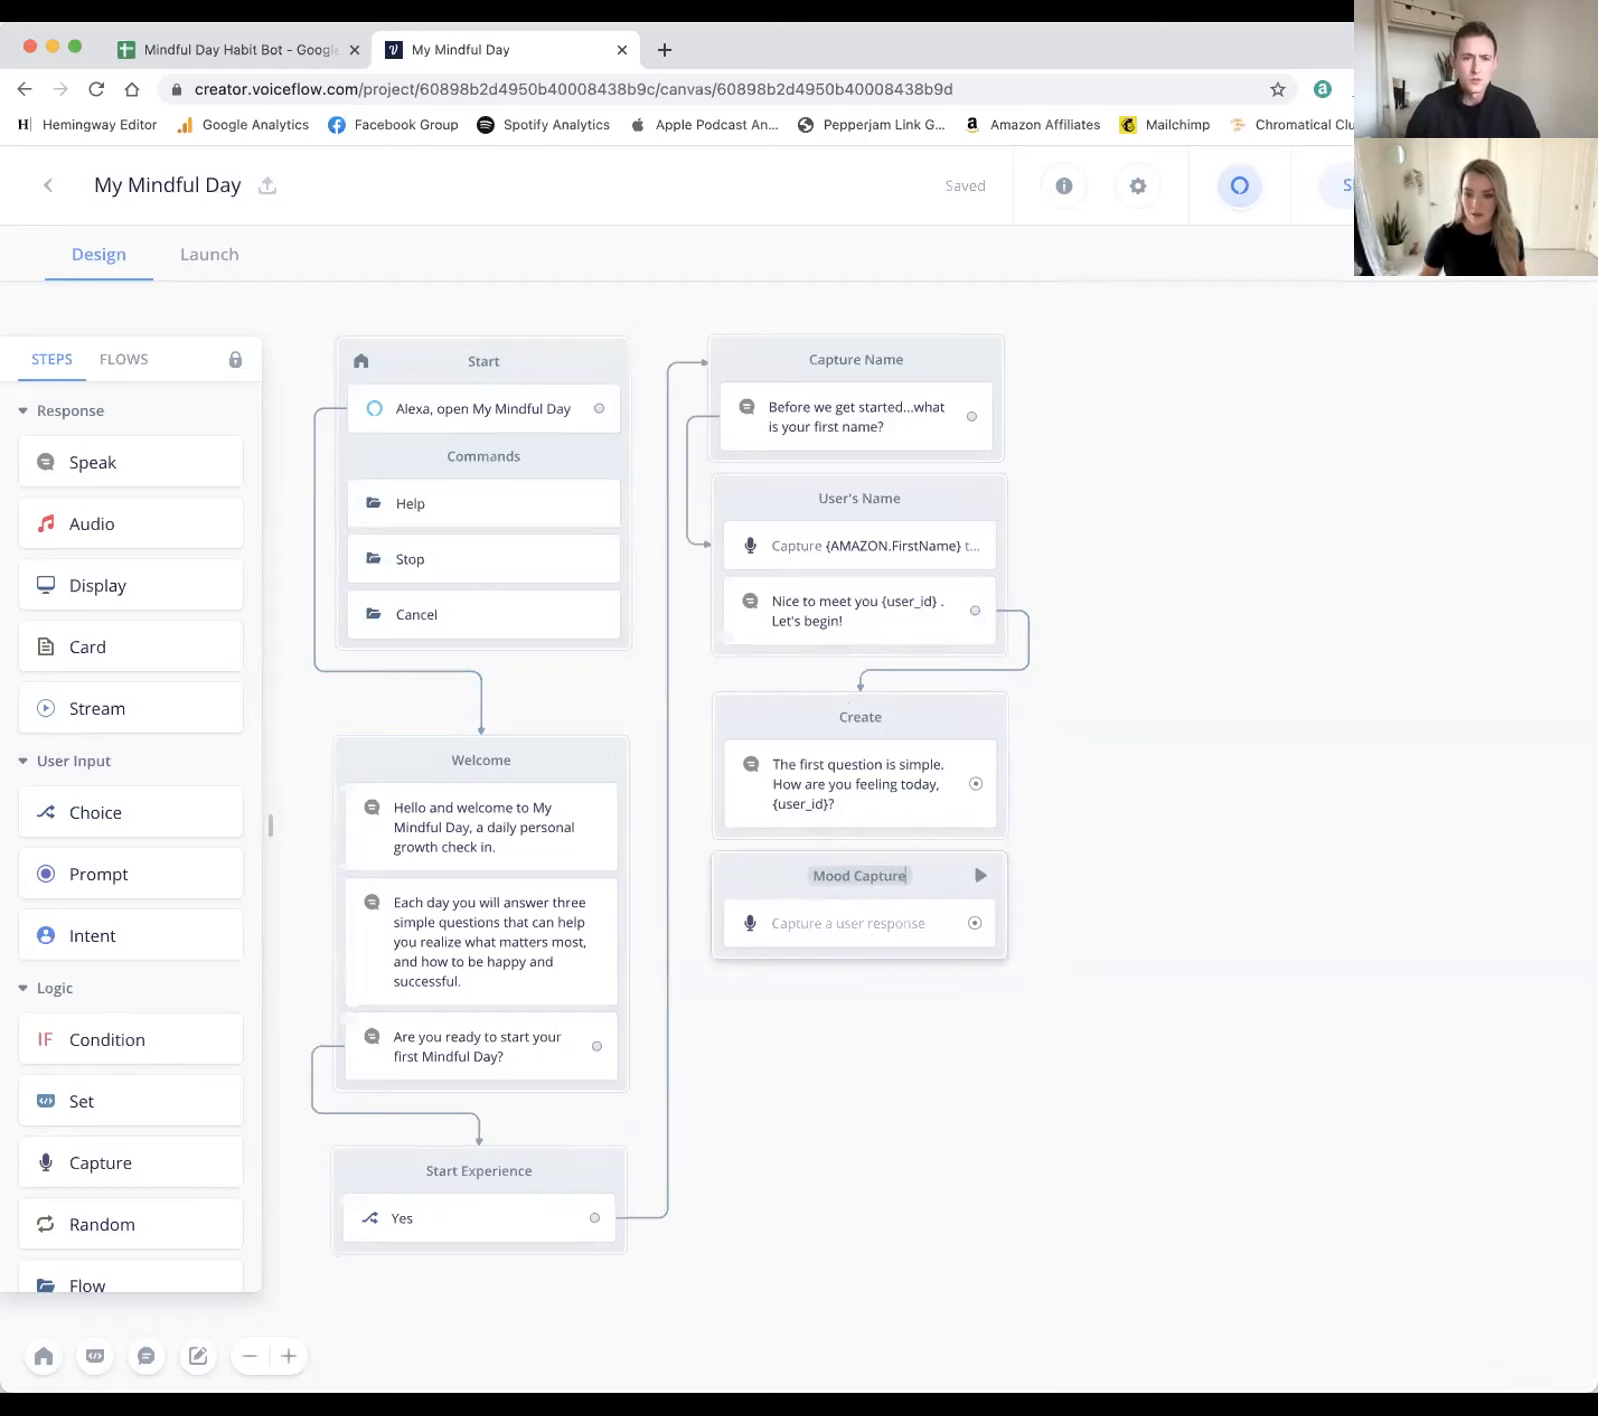
click(893, 1058)
scroll(1027, 767, down, 3)
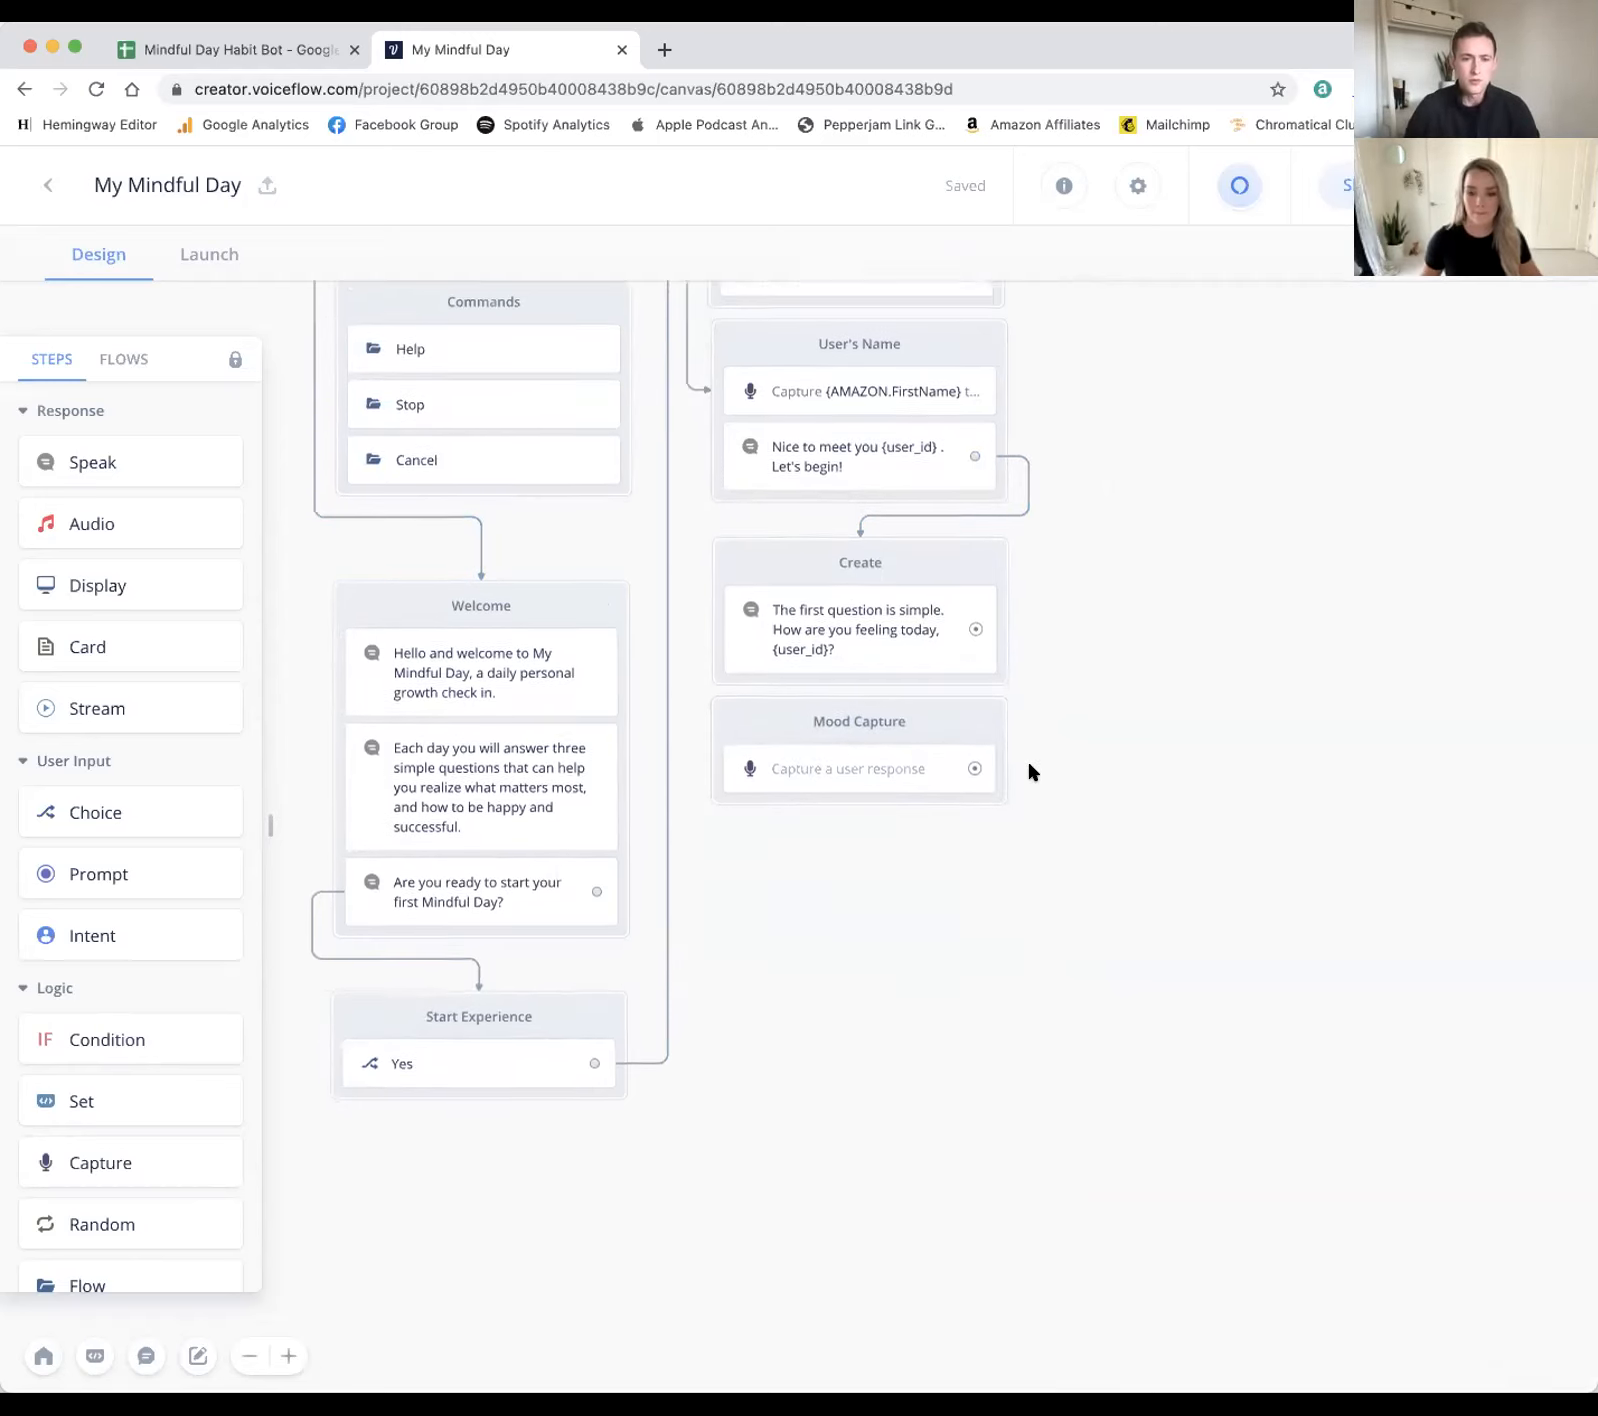
drag(978, 589, 990, 735)
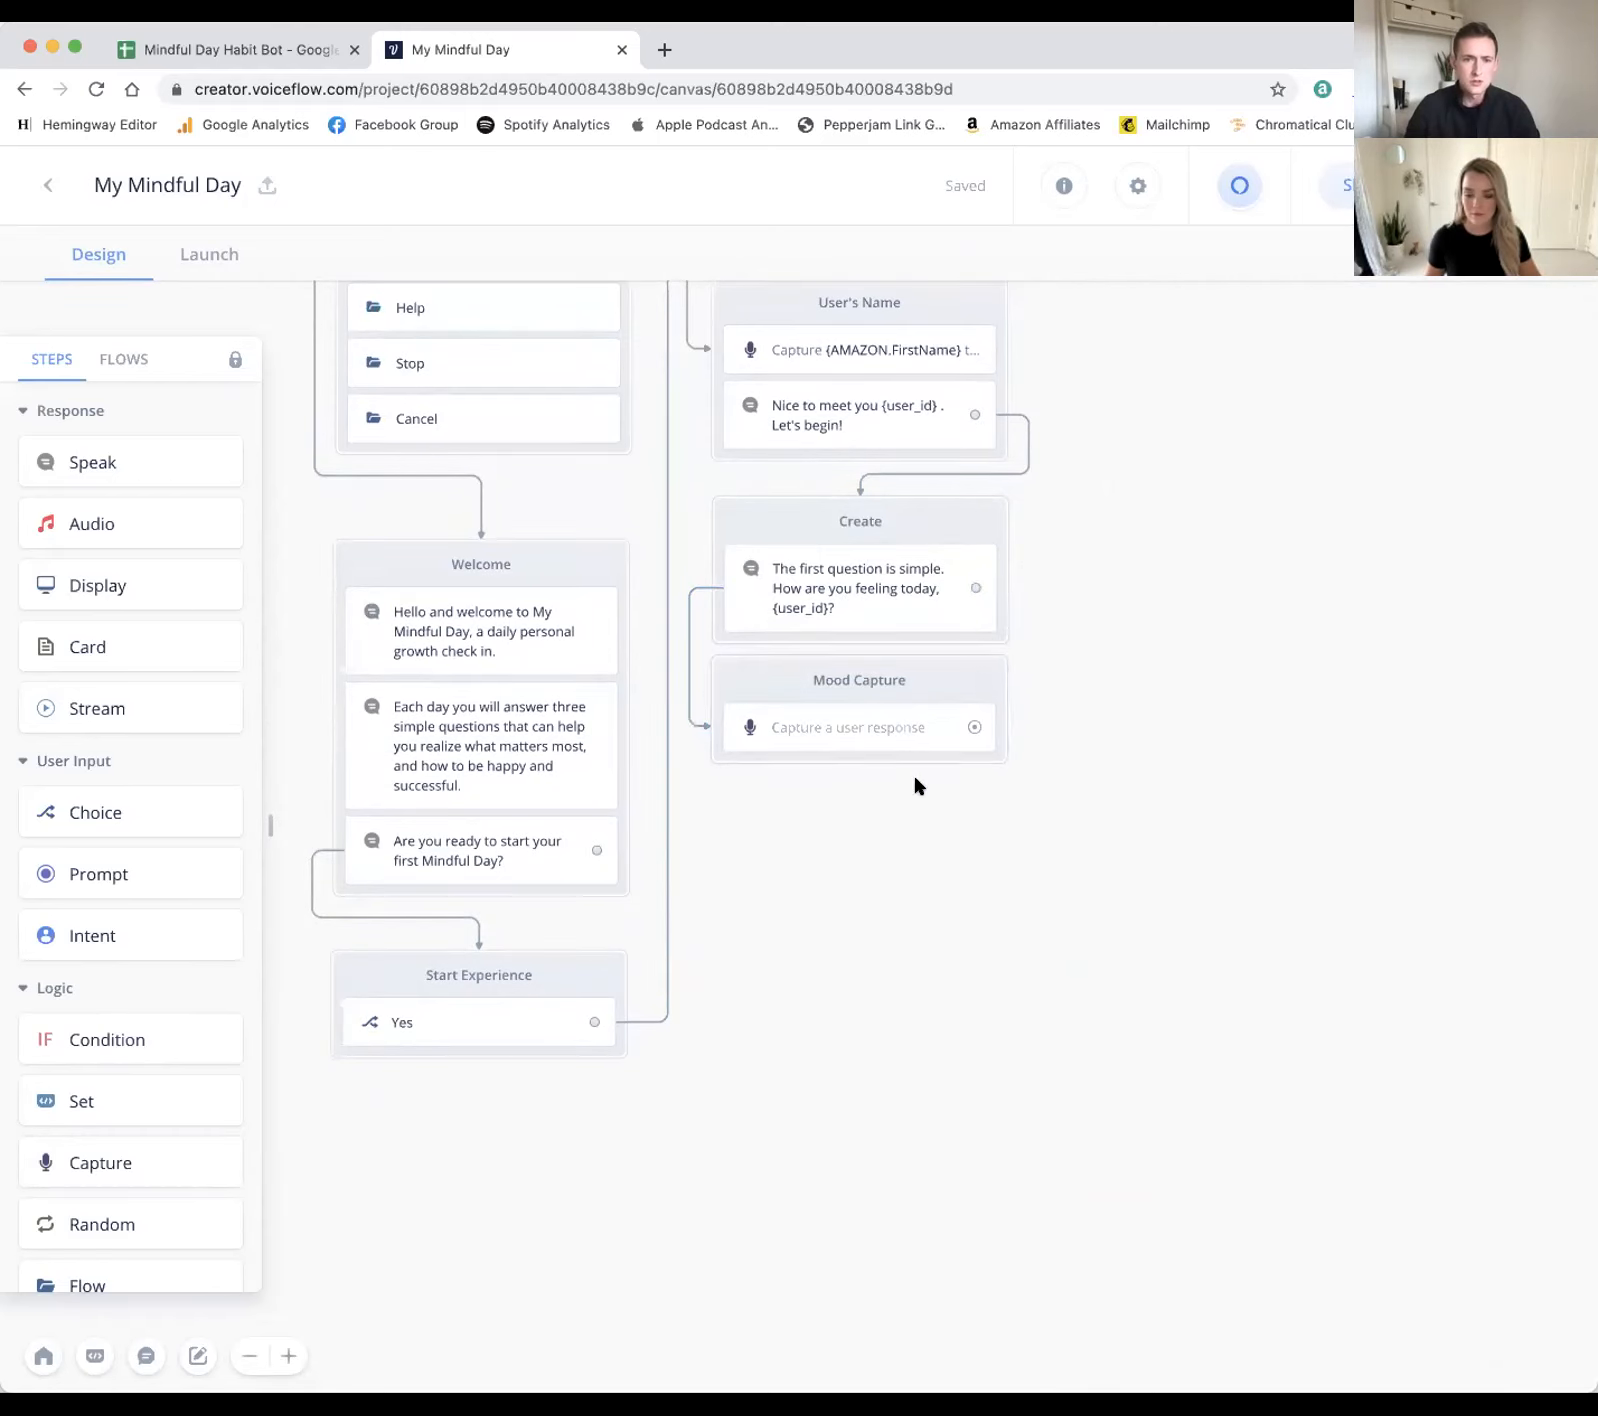
Step: Try to set the input type of the Mood Capture block's Capture step to "Mood Type"
click(838, 725)
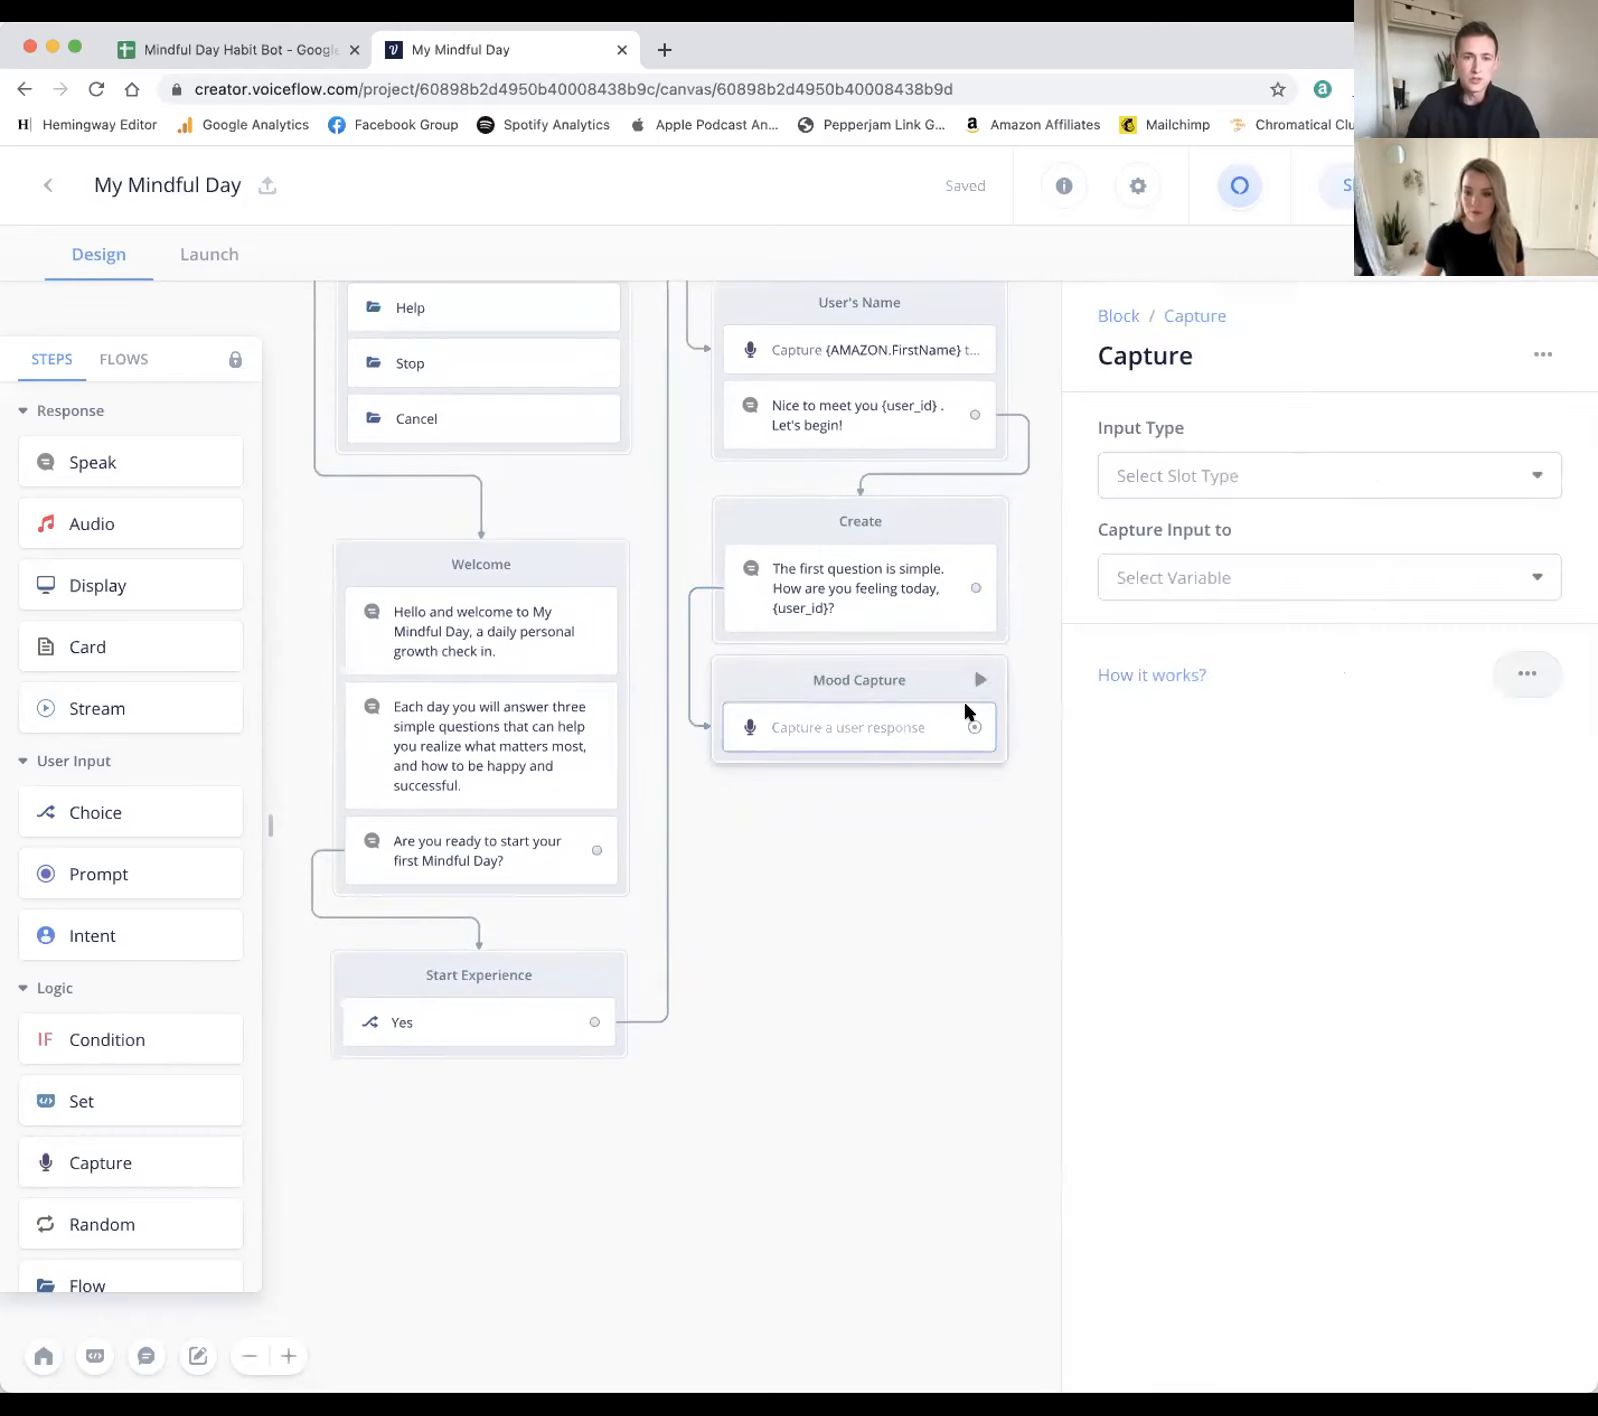
click(1246, 465)
text(Mood)
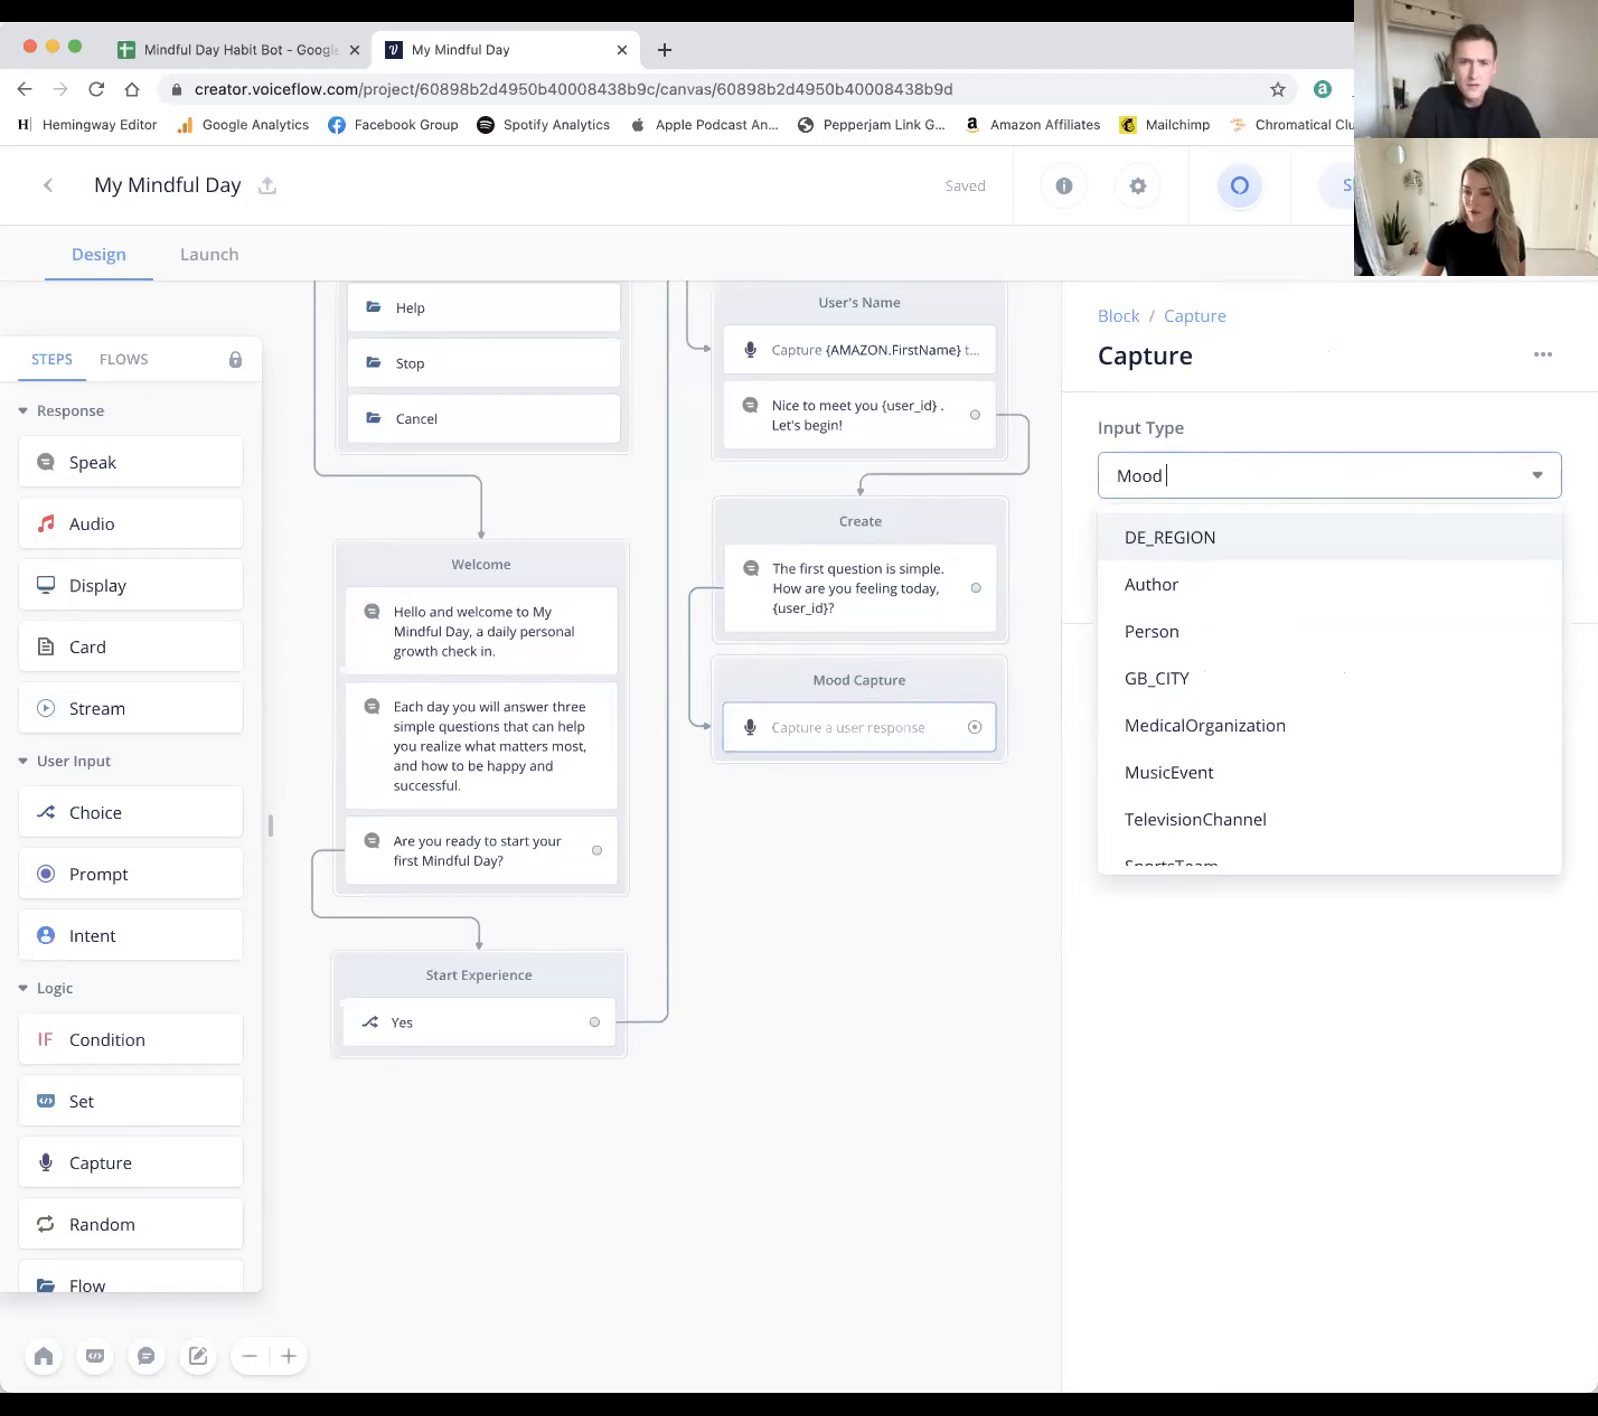
text( Type)
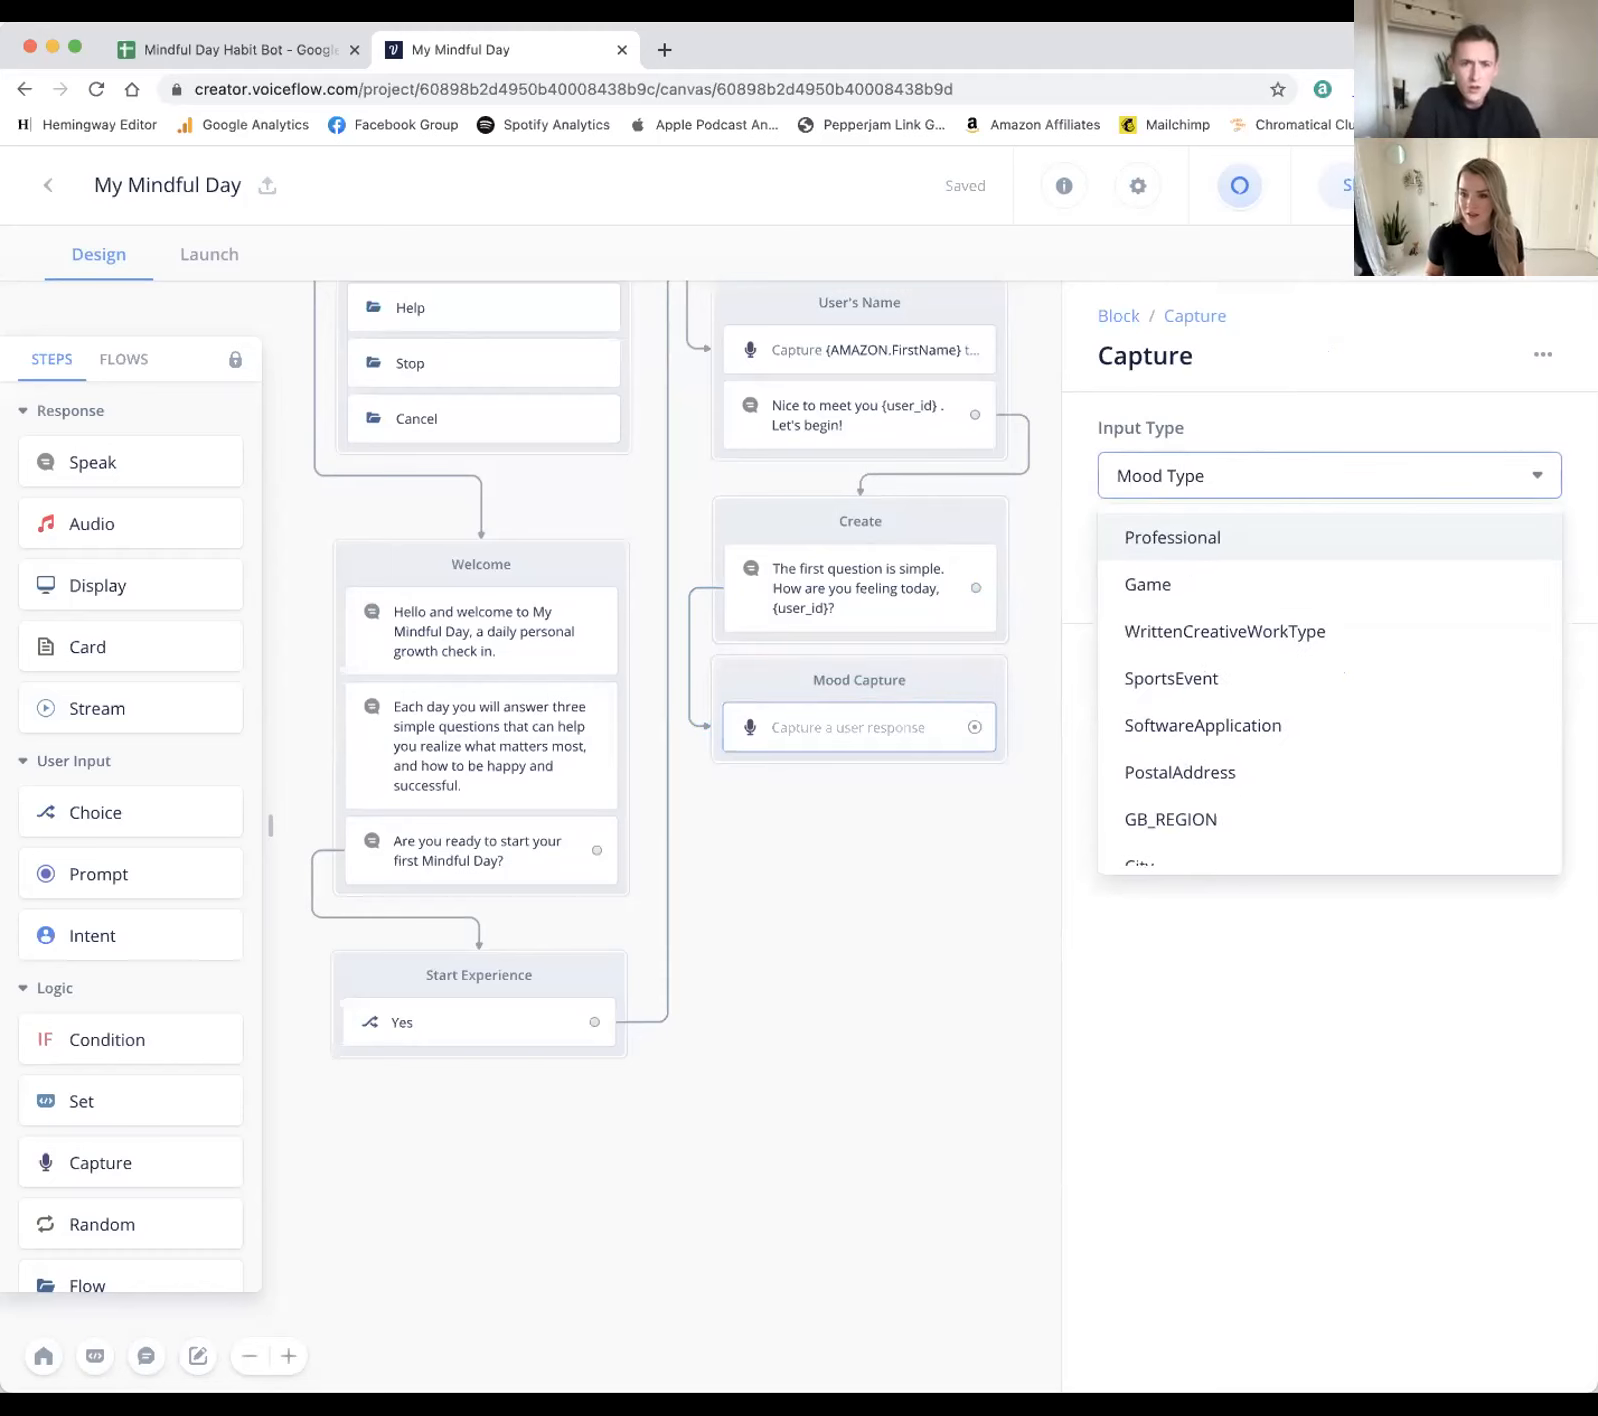
scroll(1257, 707, down, 8)
click(1213, 917)
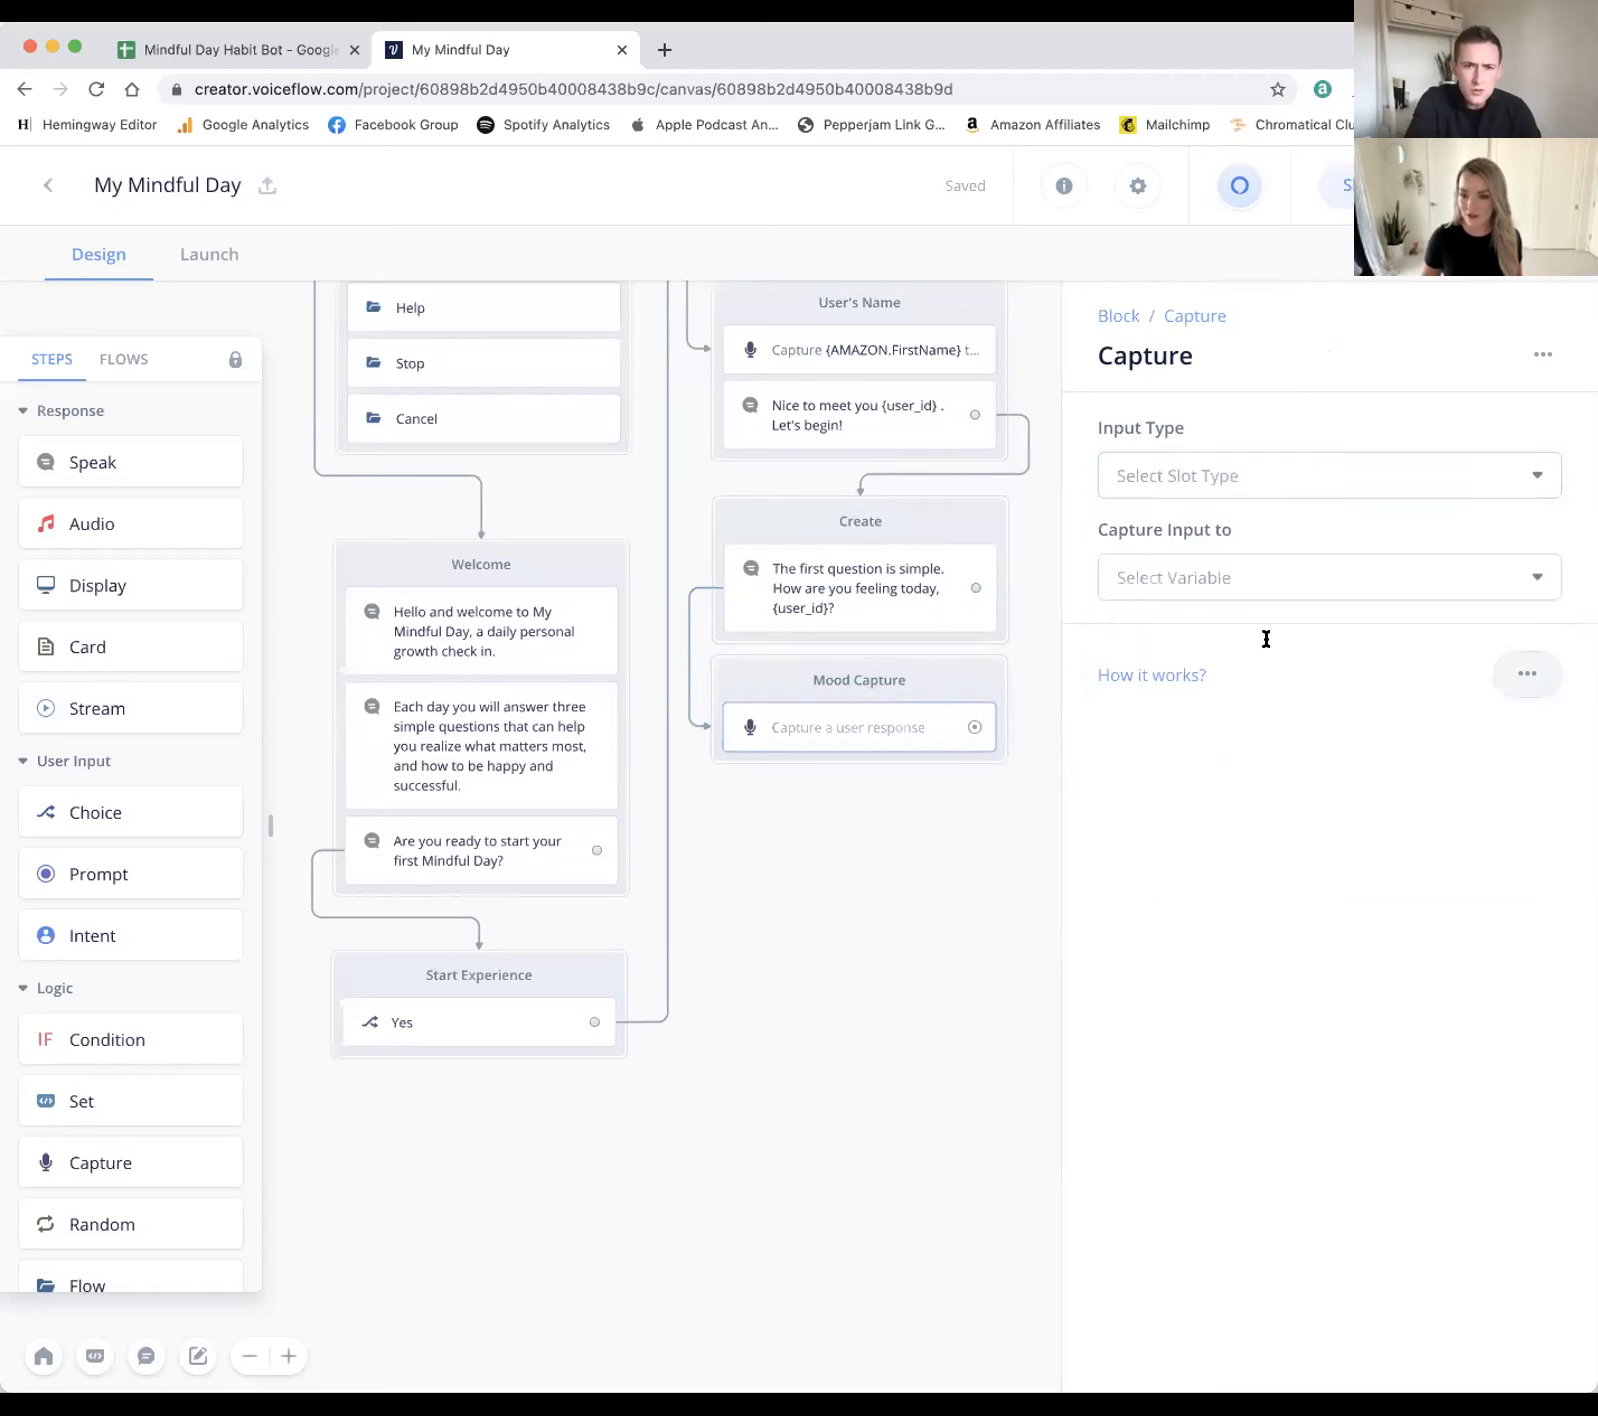
Step: Capture the mood reply to a new variable named "Mood" and set the input type to Custom
click(1187, 577)
text(Mood)
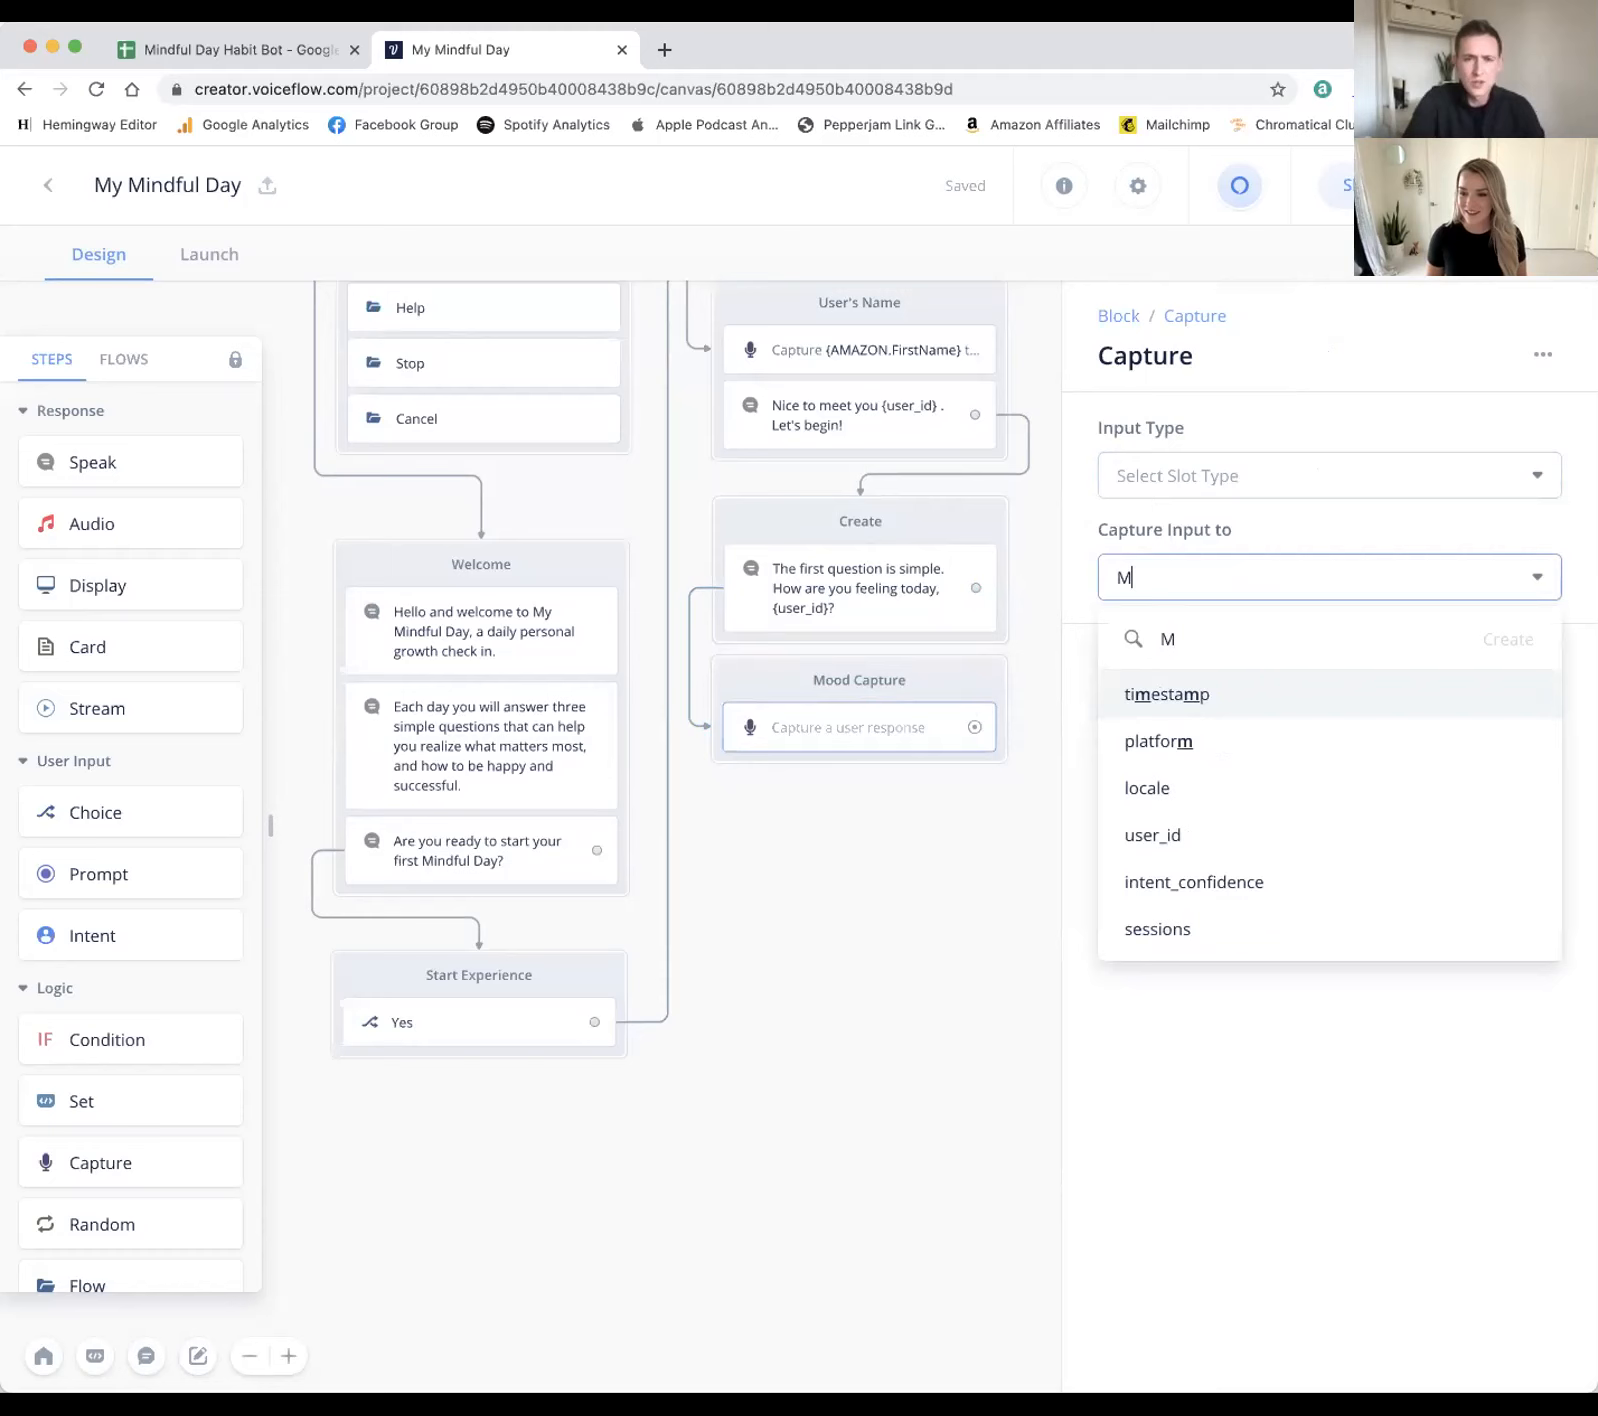
click(1505, 638)
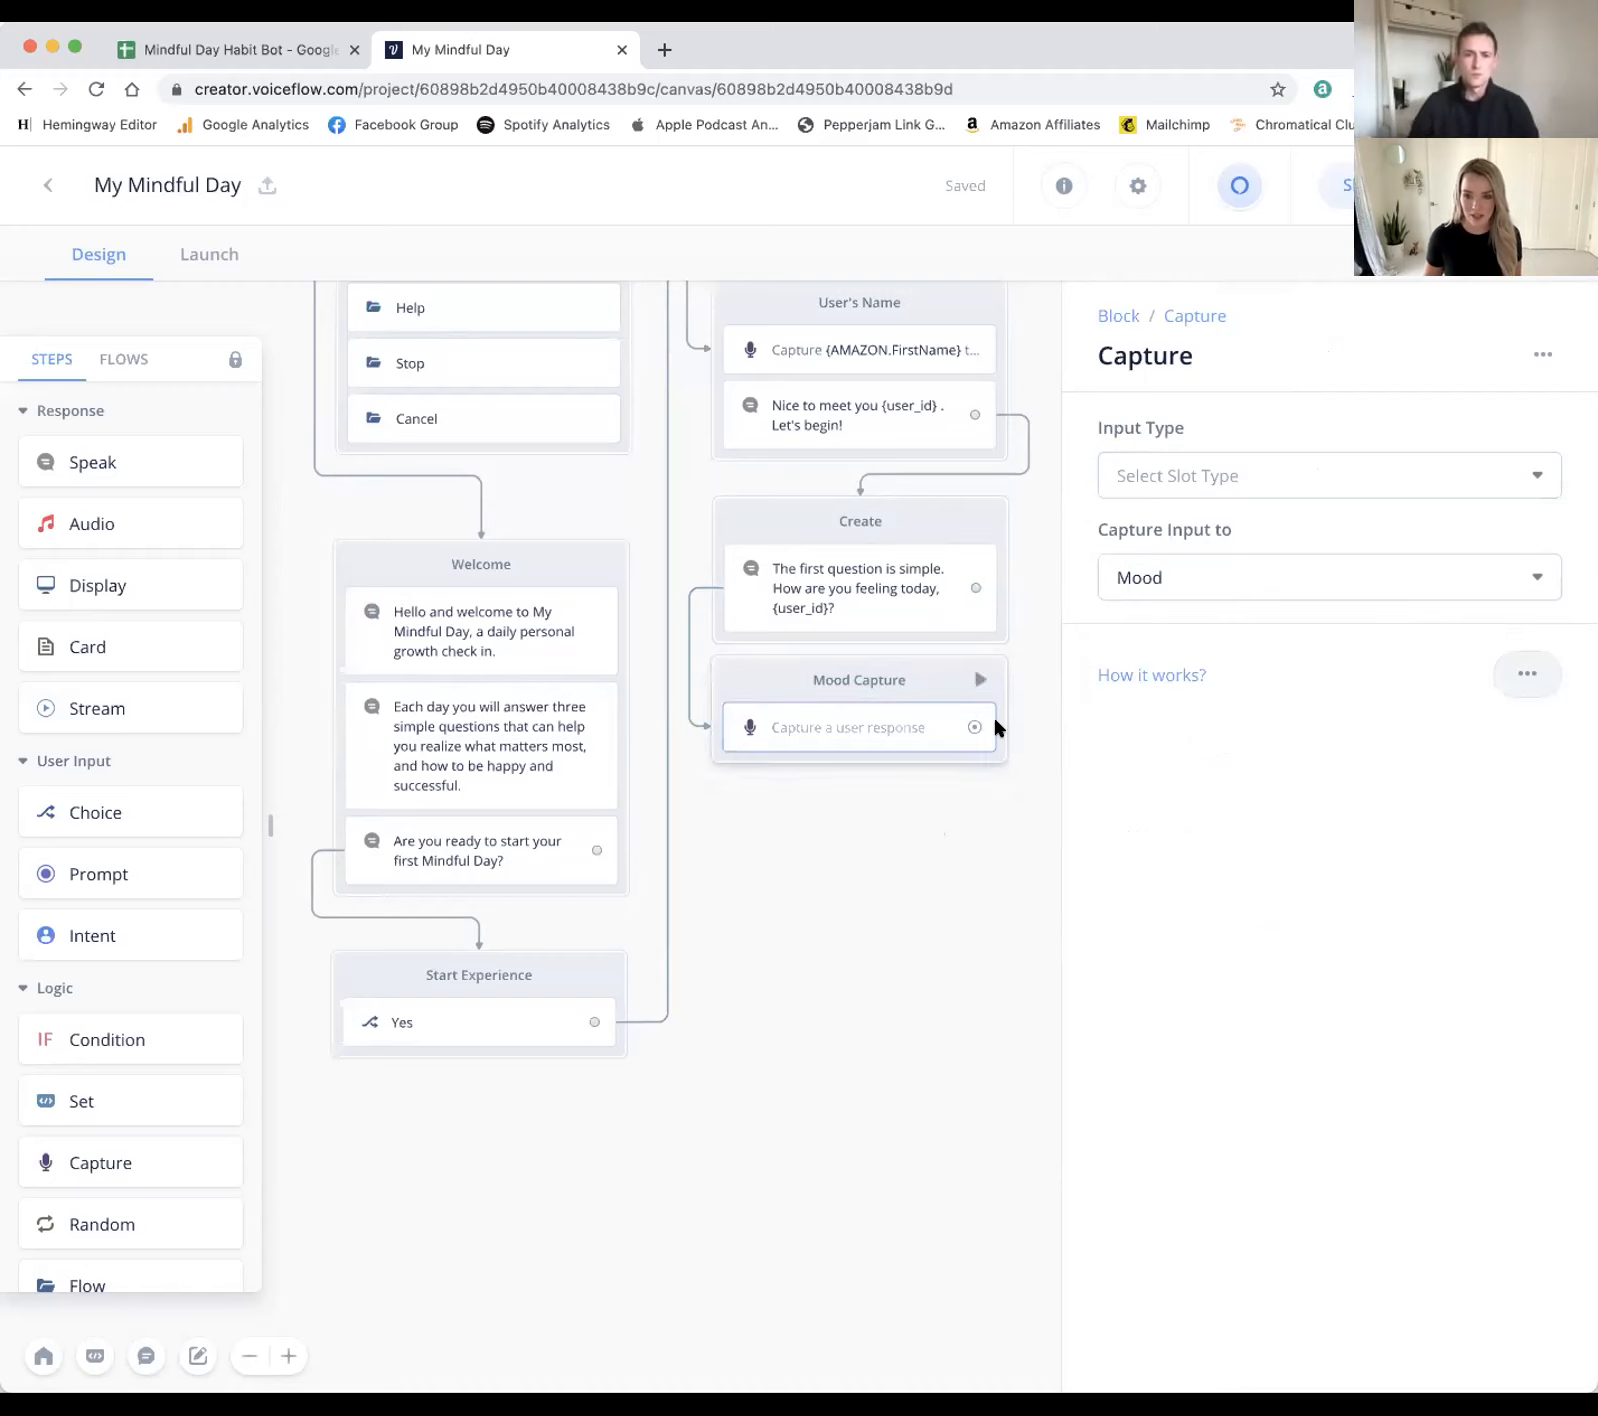
click(1250, 471)
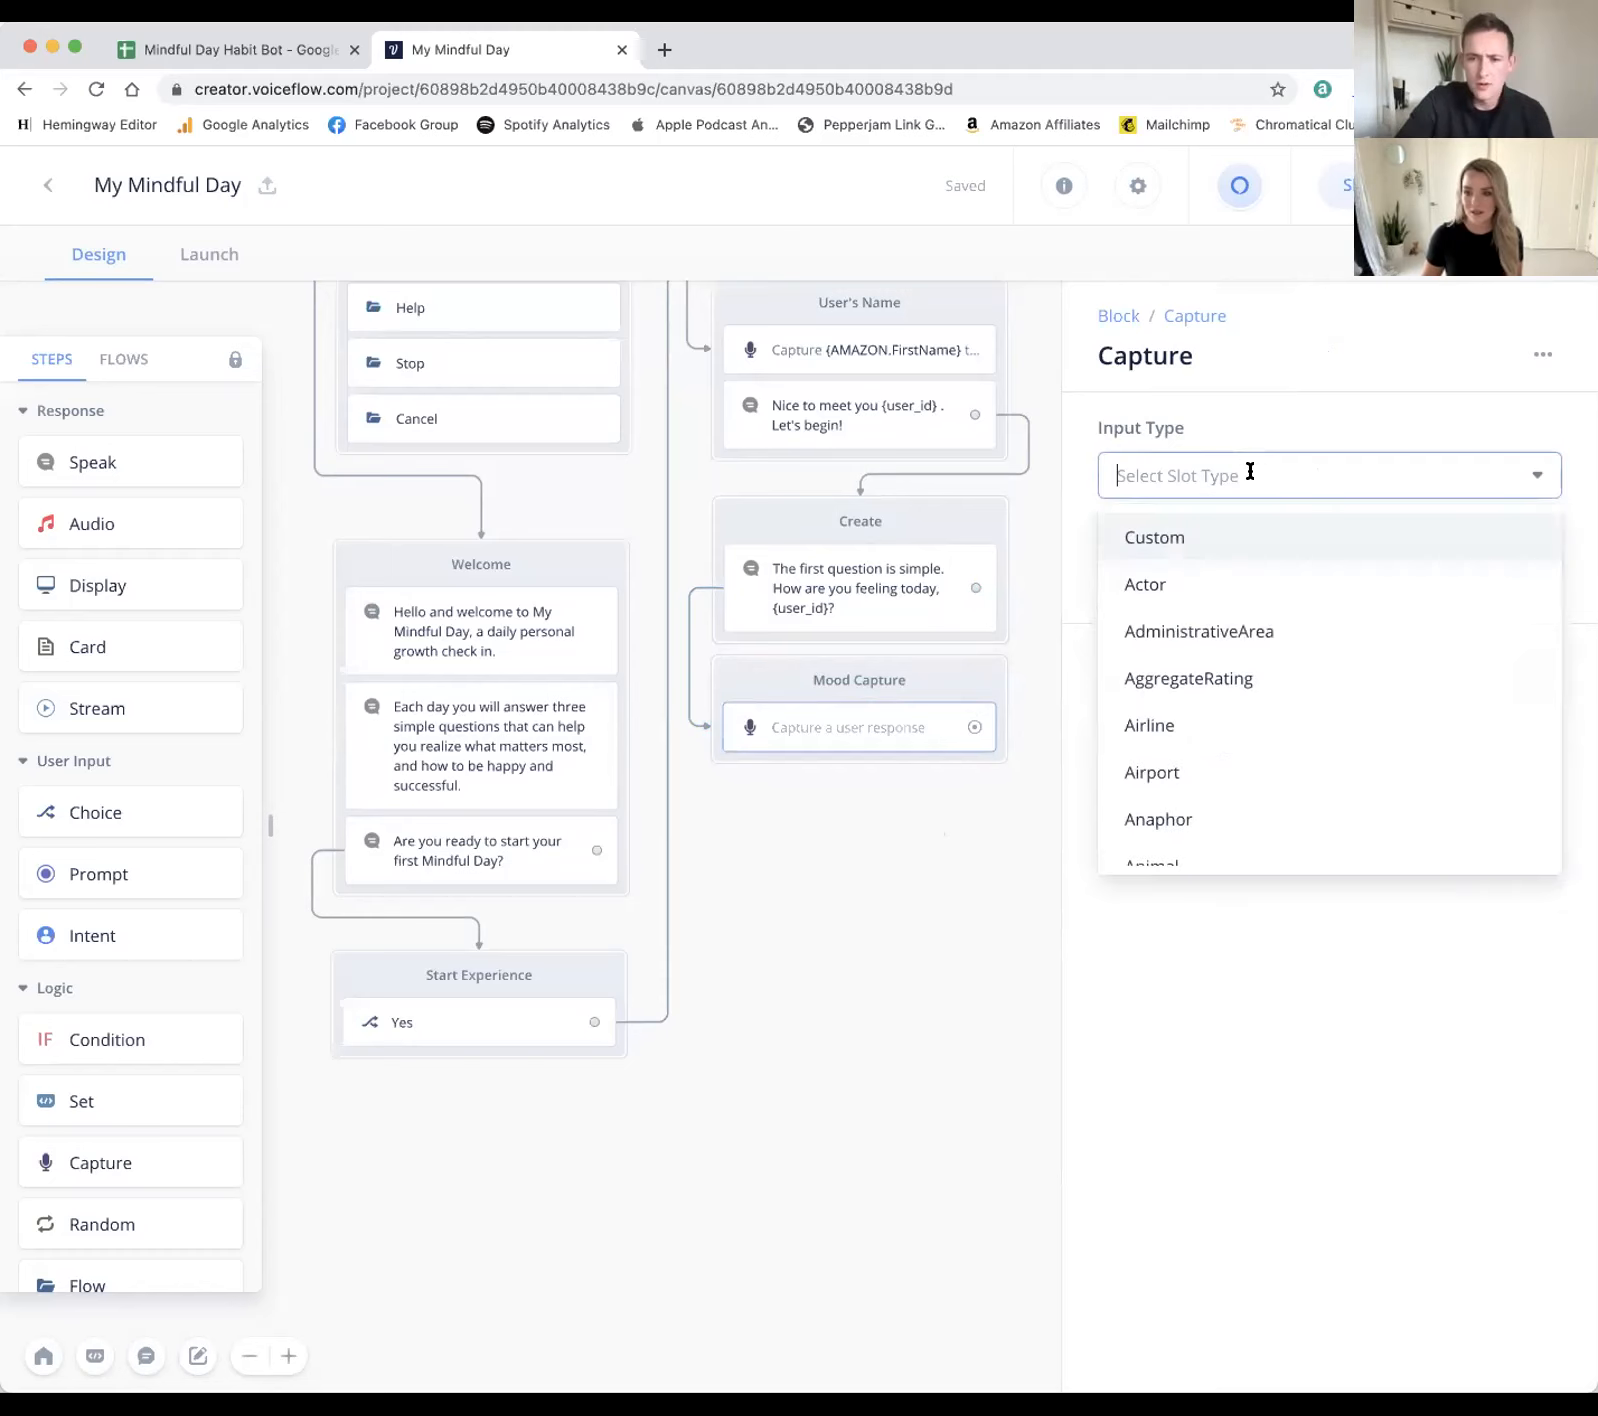
scroll(1473, 577, down, 1)
scroll(1473, 577, up, 1)
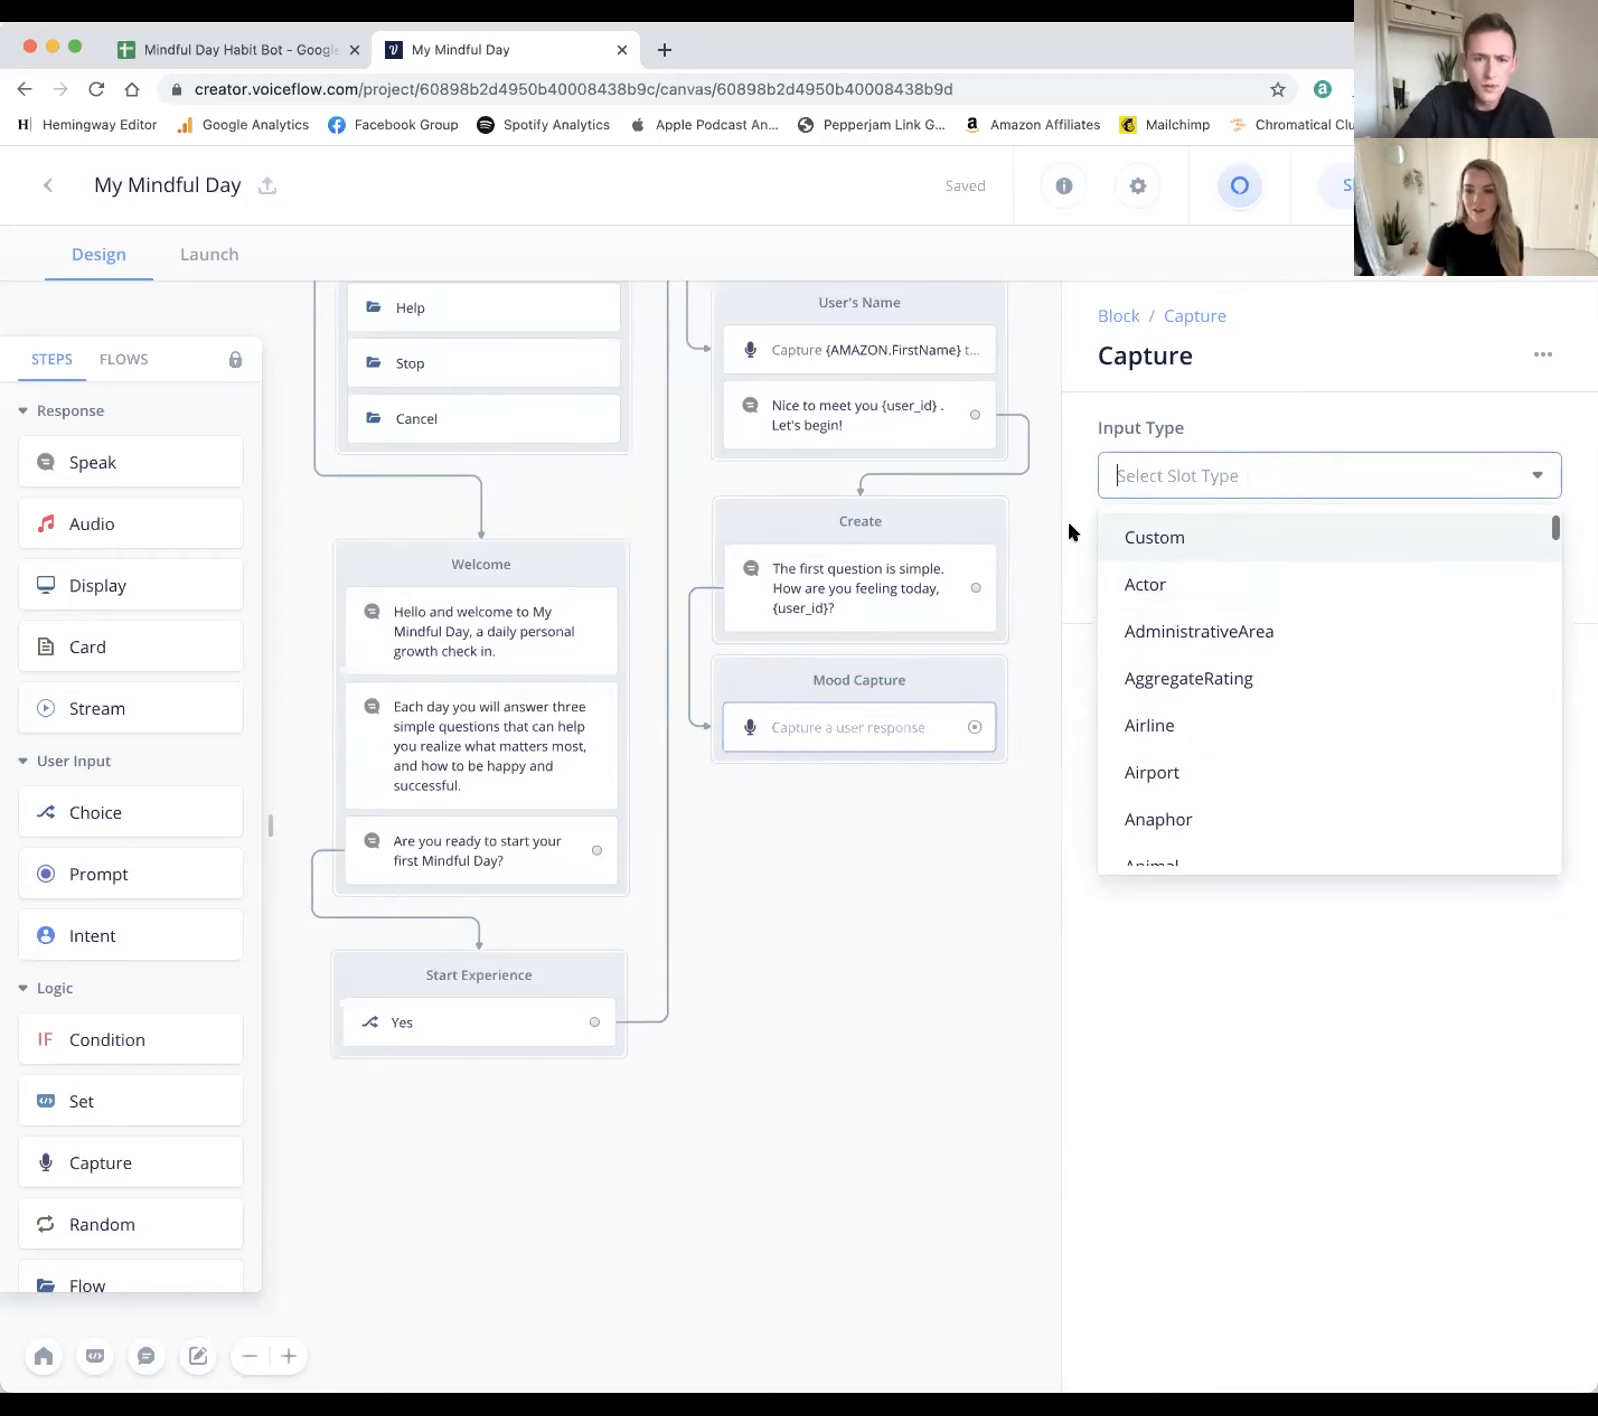
click(1222, 541)
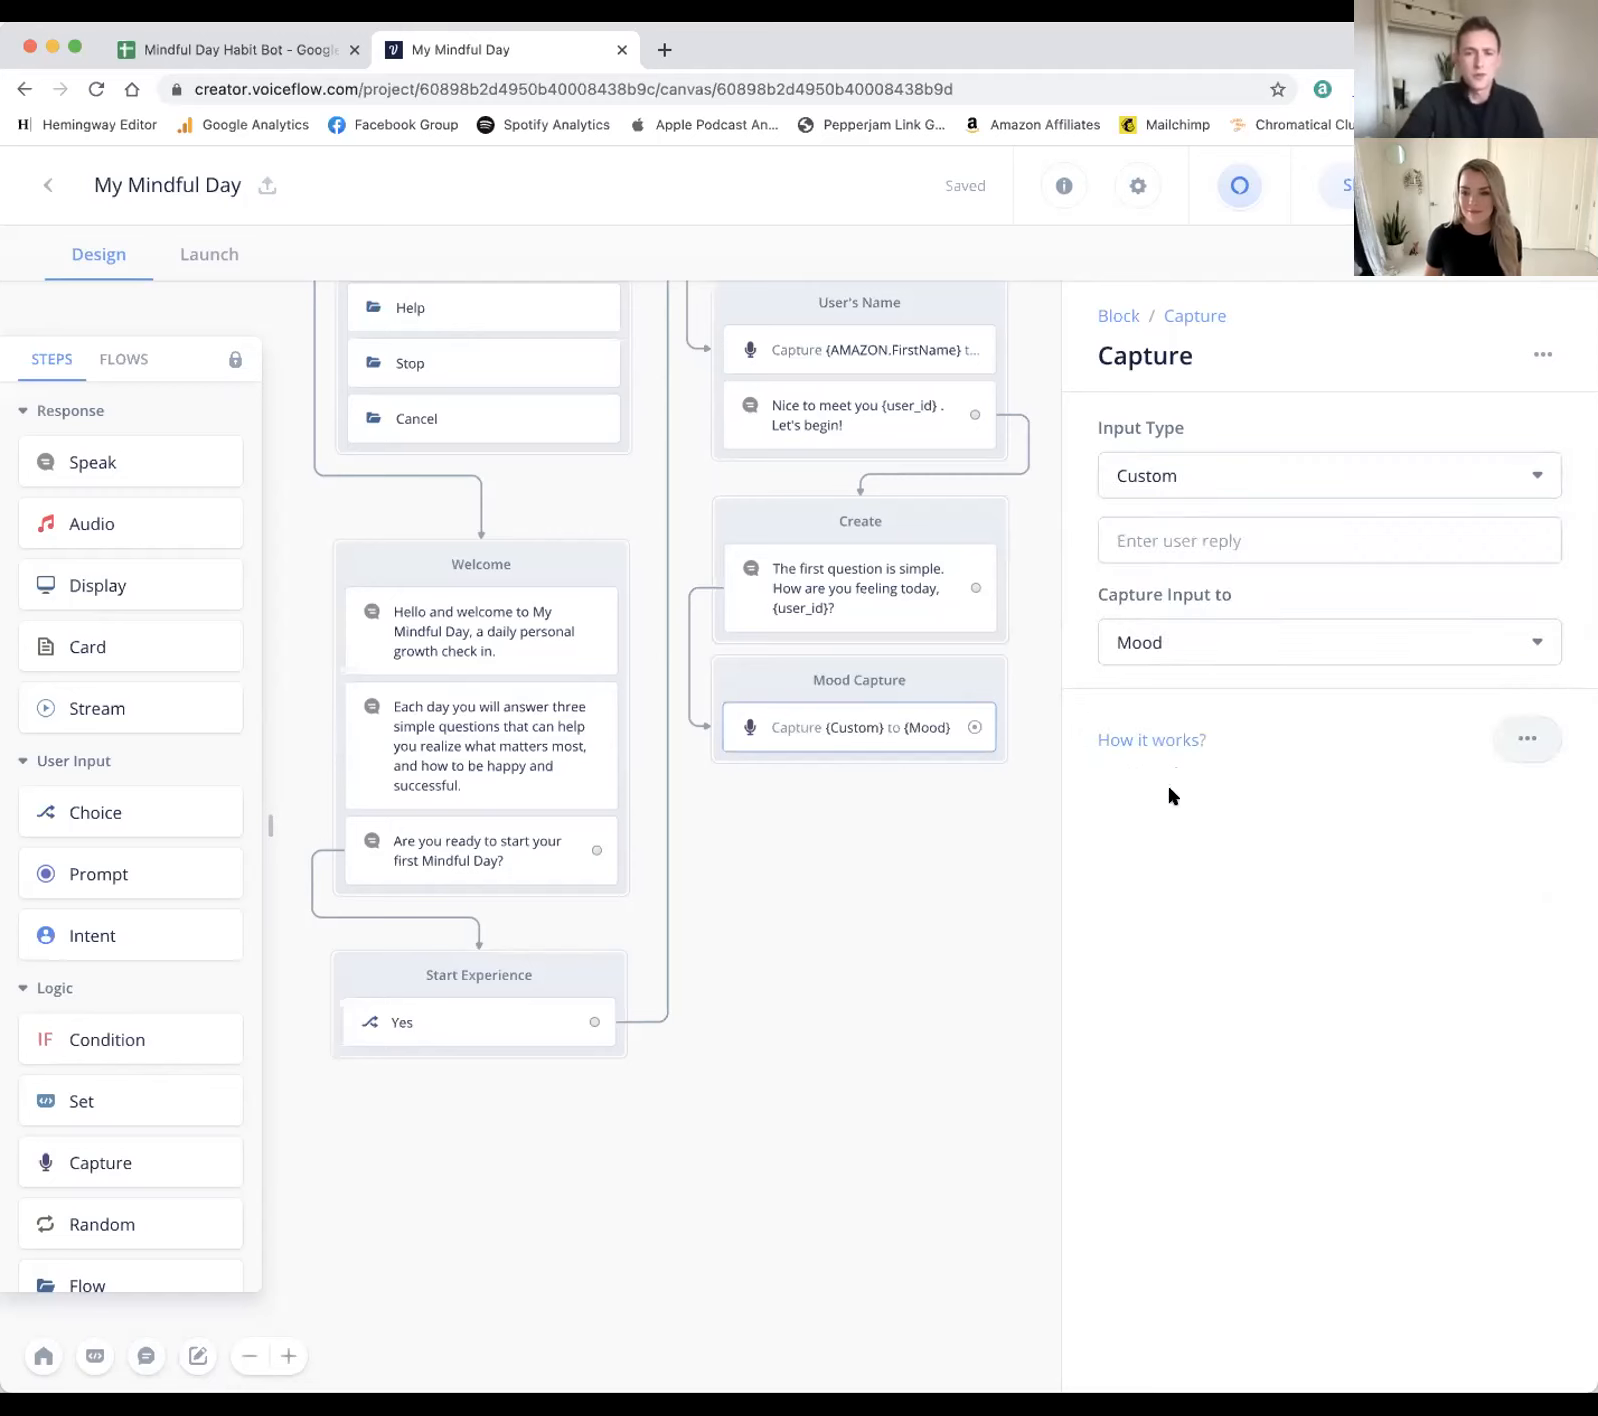
click(907, 857)
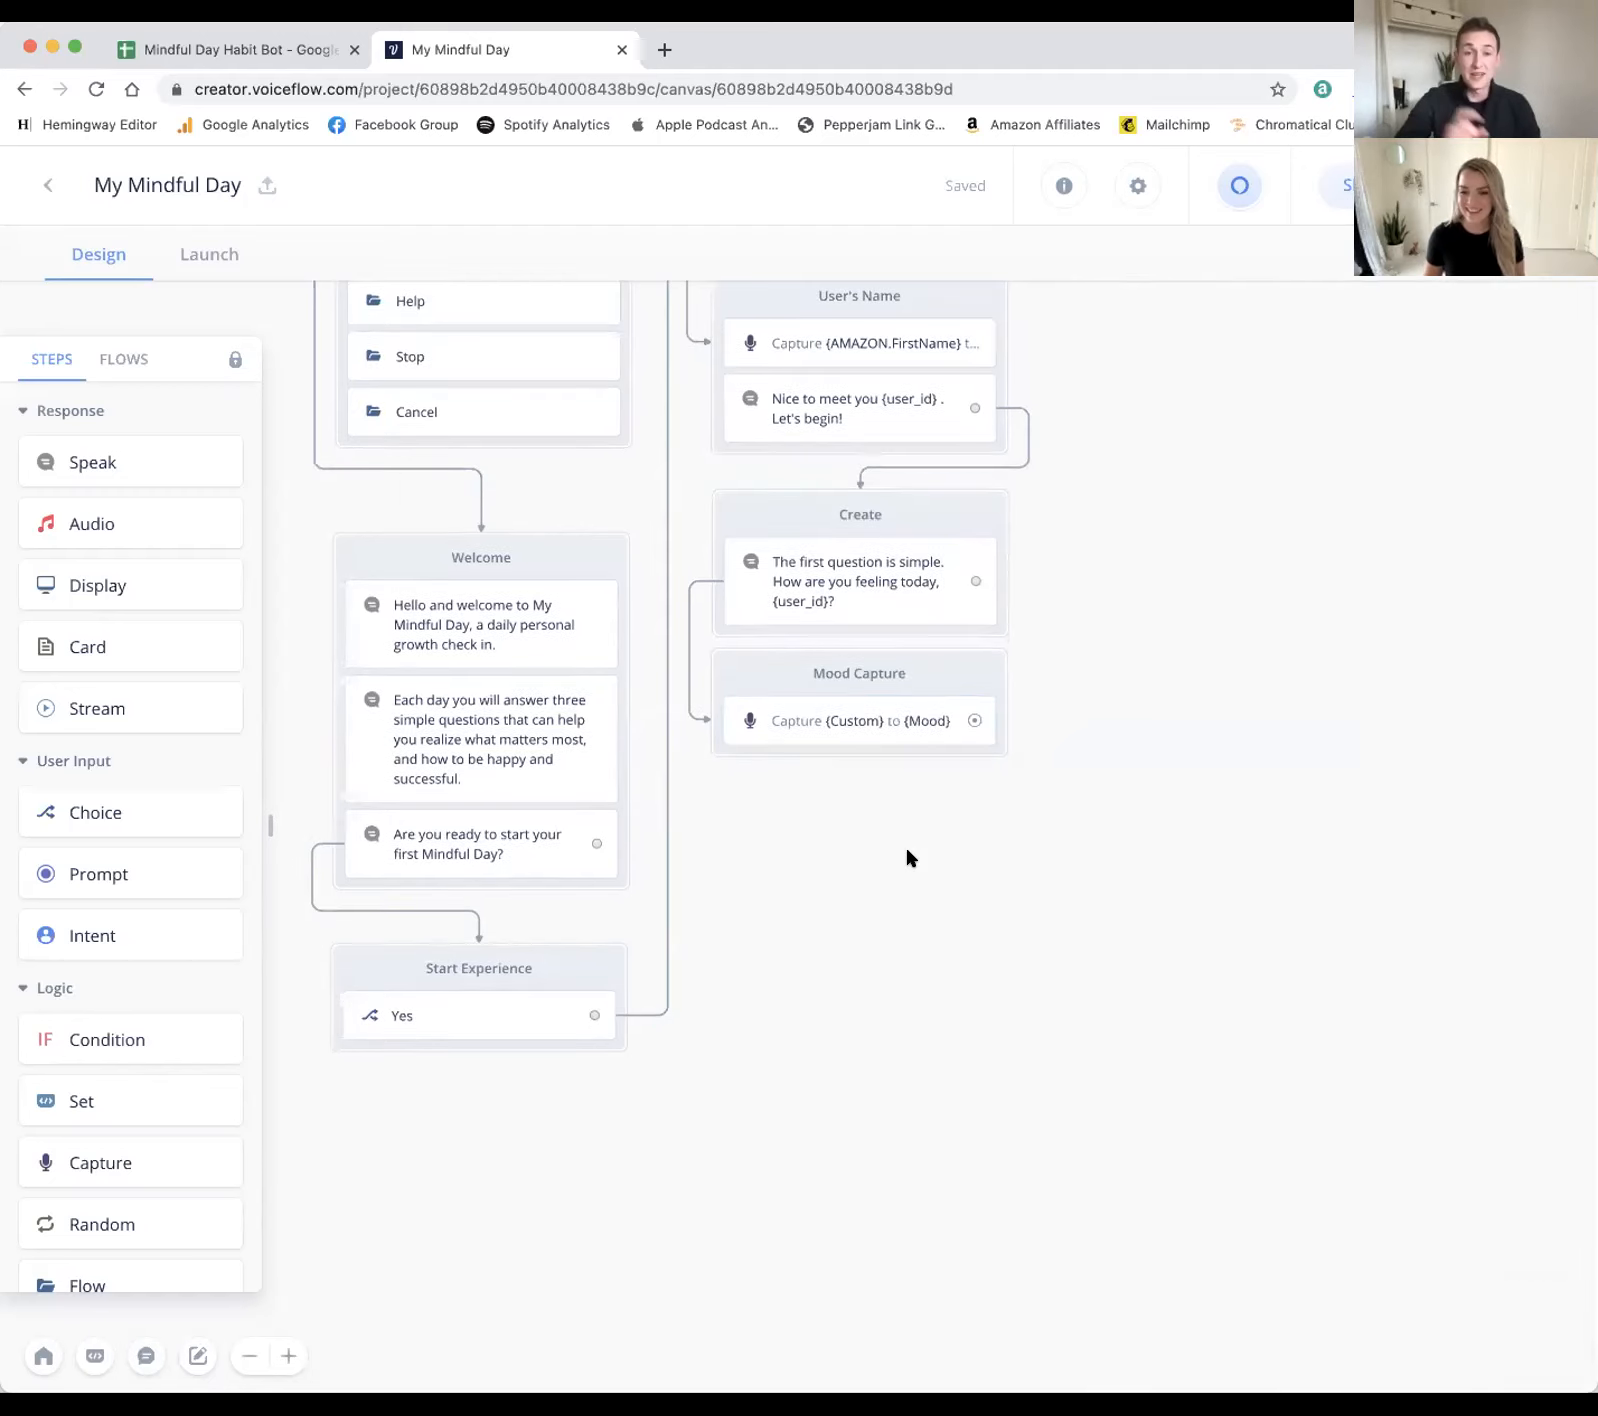
scroll(939, 843, up, 1)
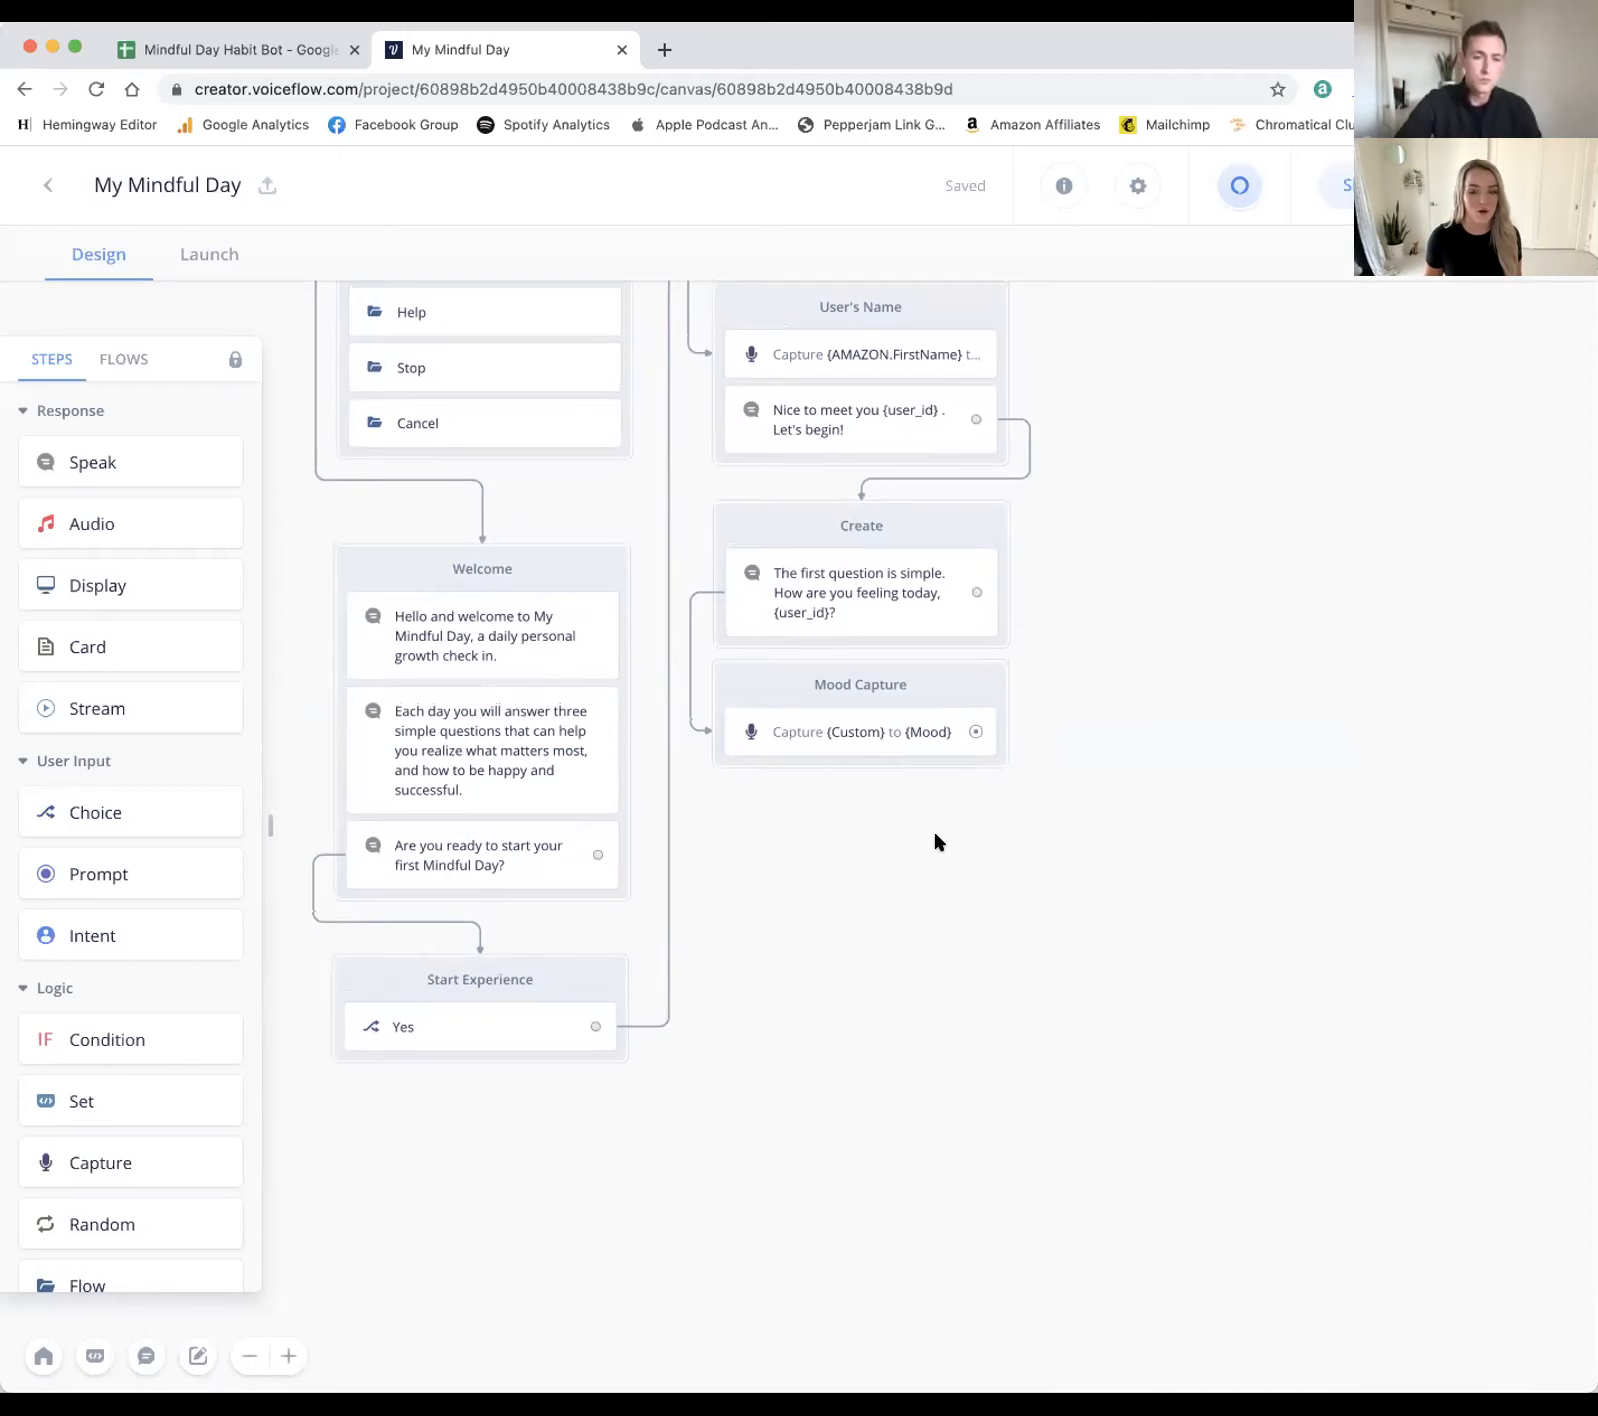
scroll(938, 842, down, 1)
scroll(938, 842, up, 1)
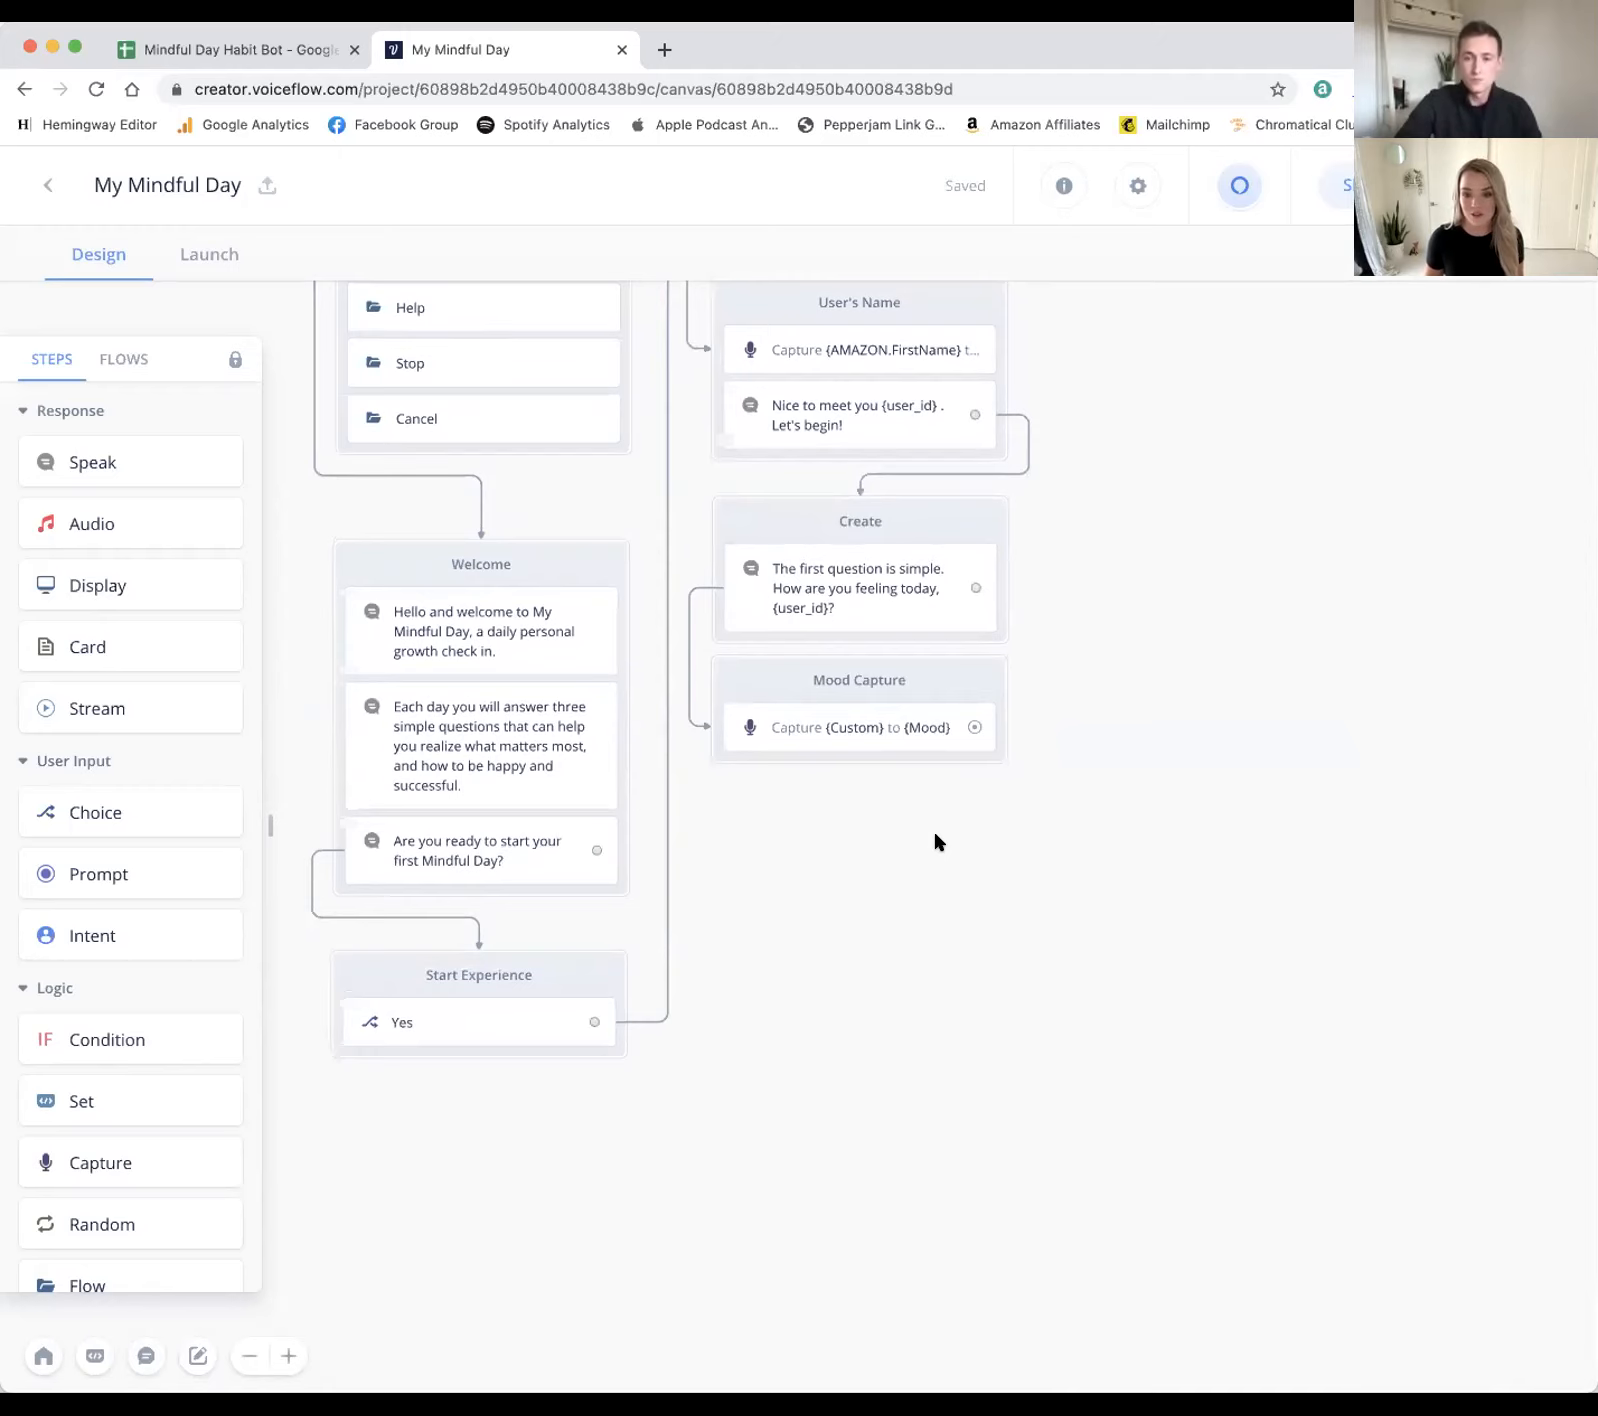
scroll(938, 842, up, 1)
scroll(938, 842, up, 1)
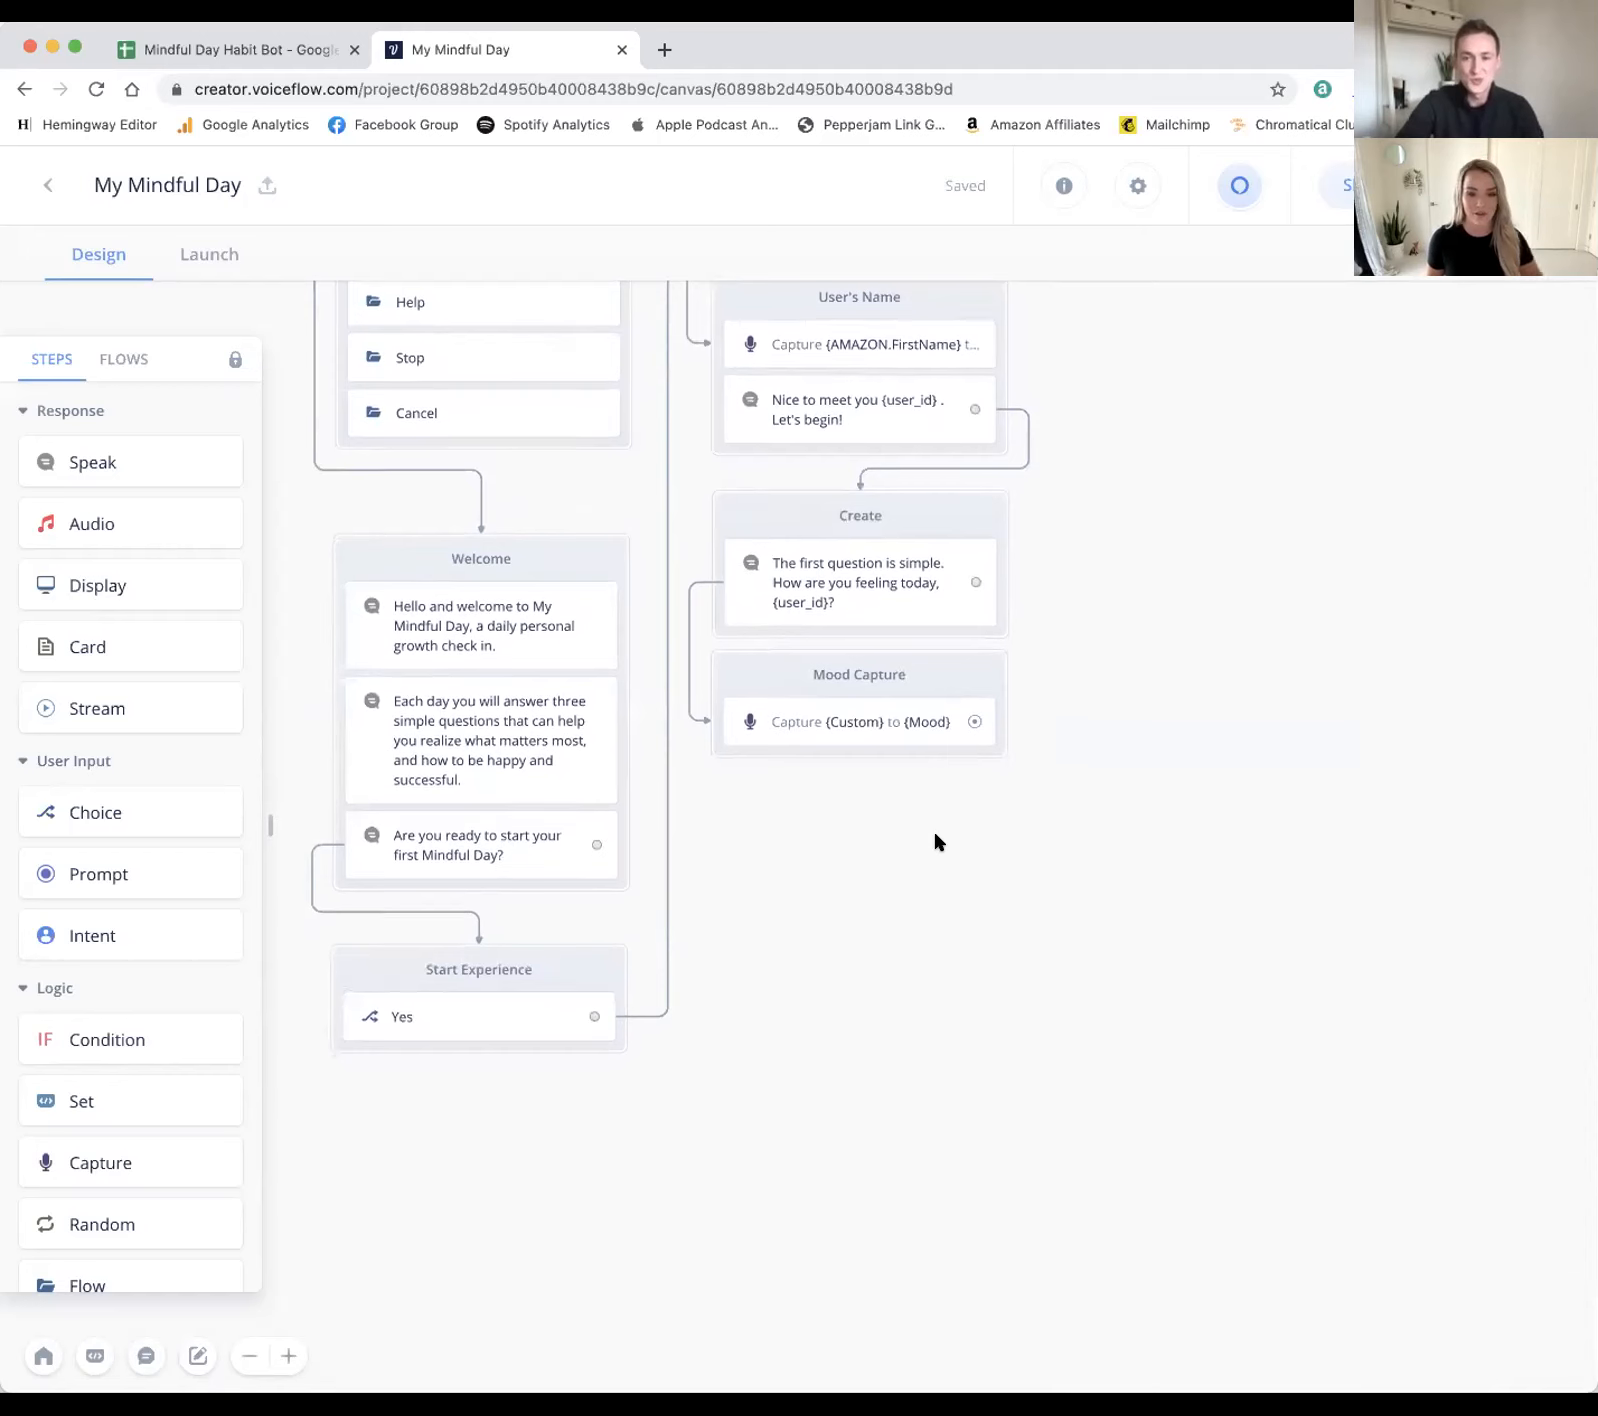
scroll(938, 842, down, 2)
scroll(904, 842, down, 1)
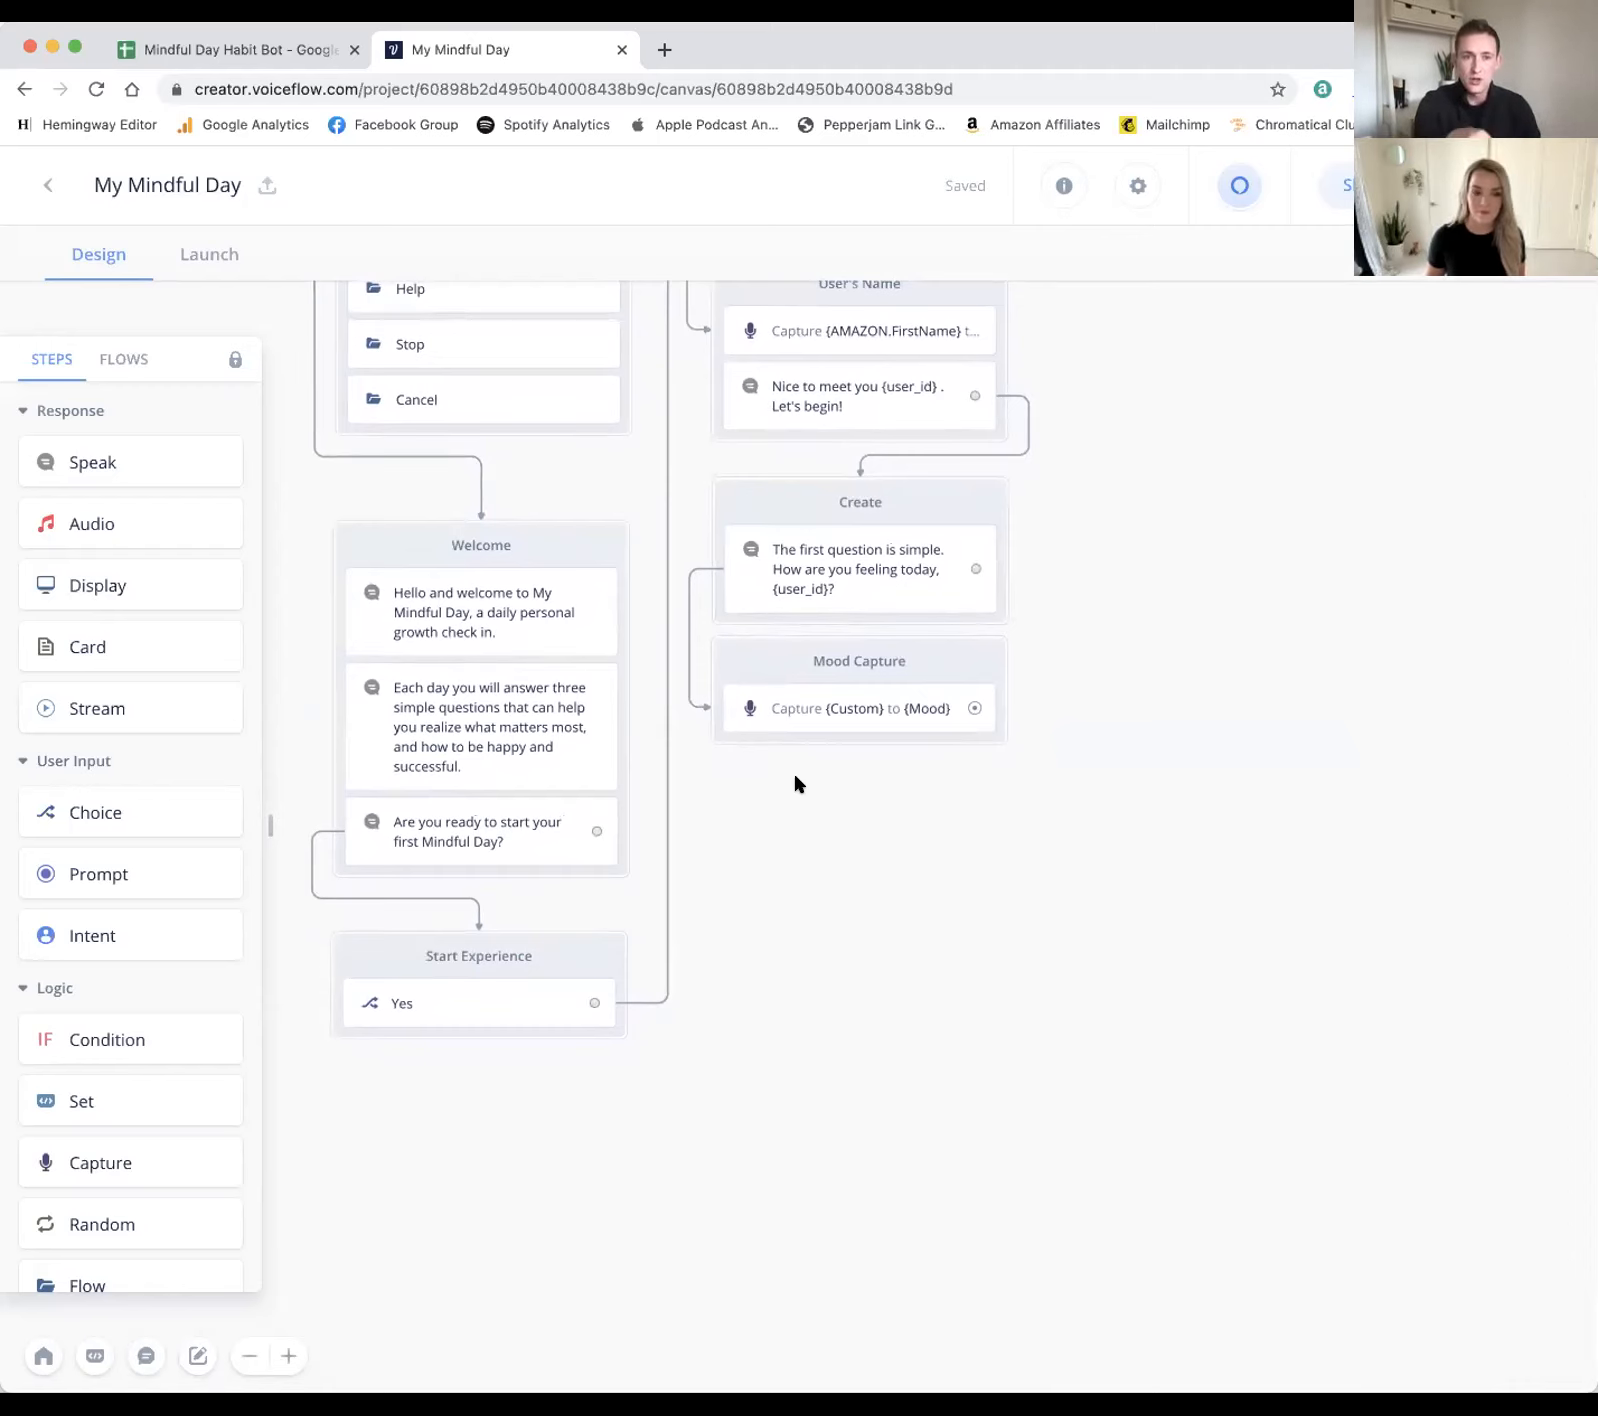
Step: Add a Speak step to the Mood Capture block and copy "Thanks for checking in {first_name}" from the spreadsheet's Create sheet
drag(78, 457, 824, 762)
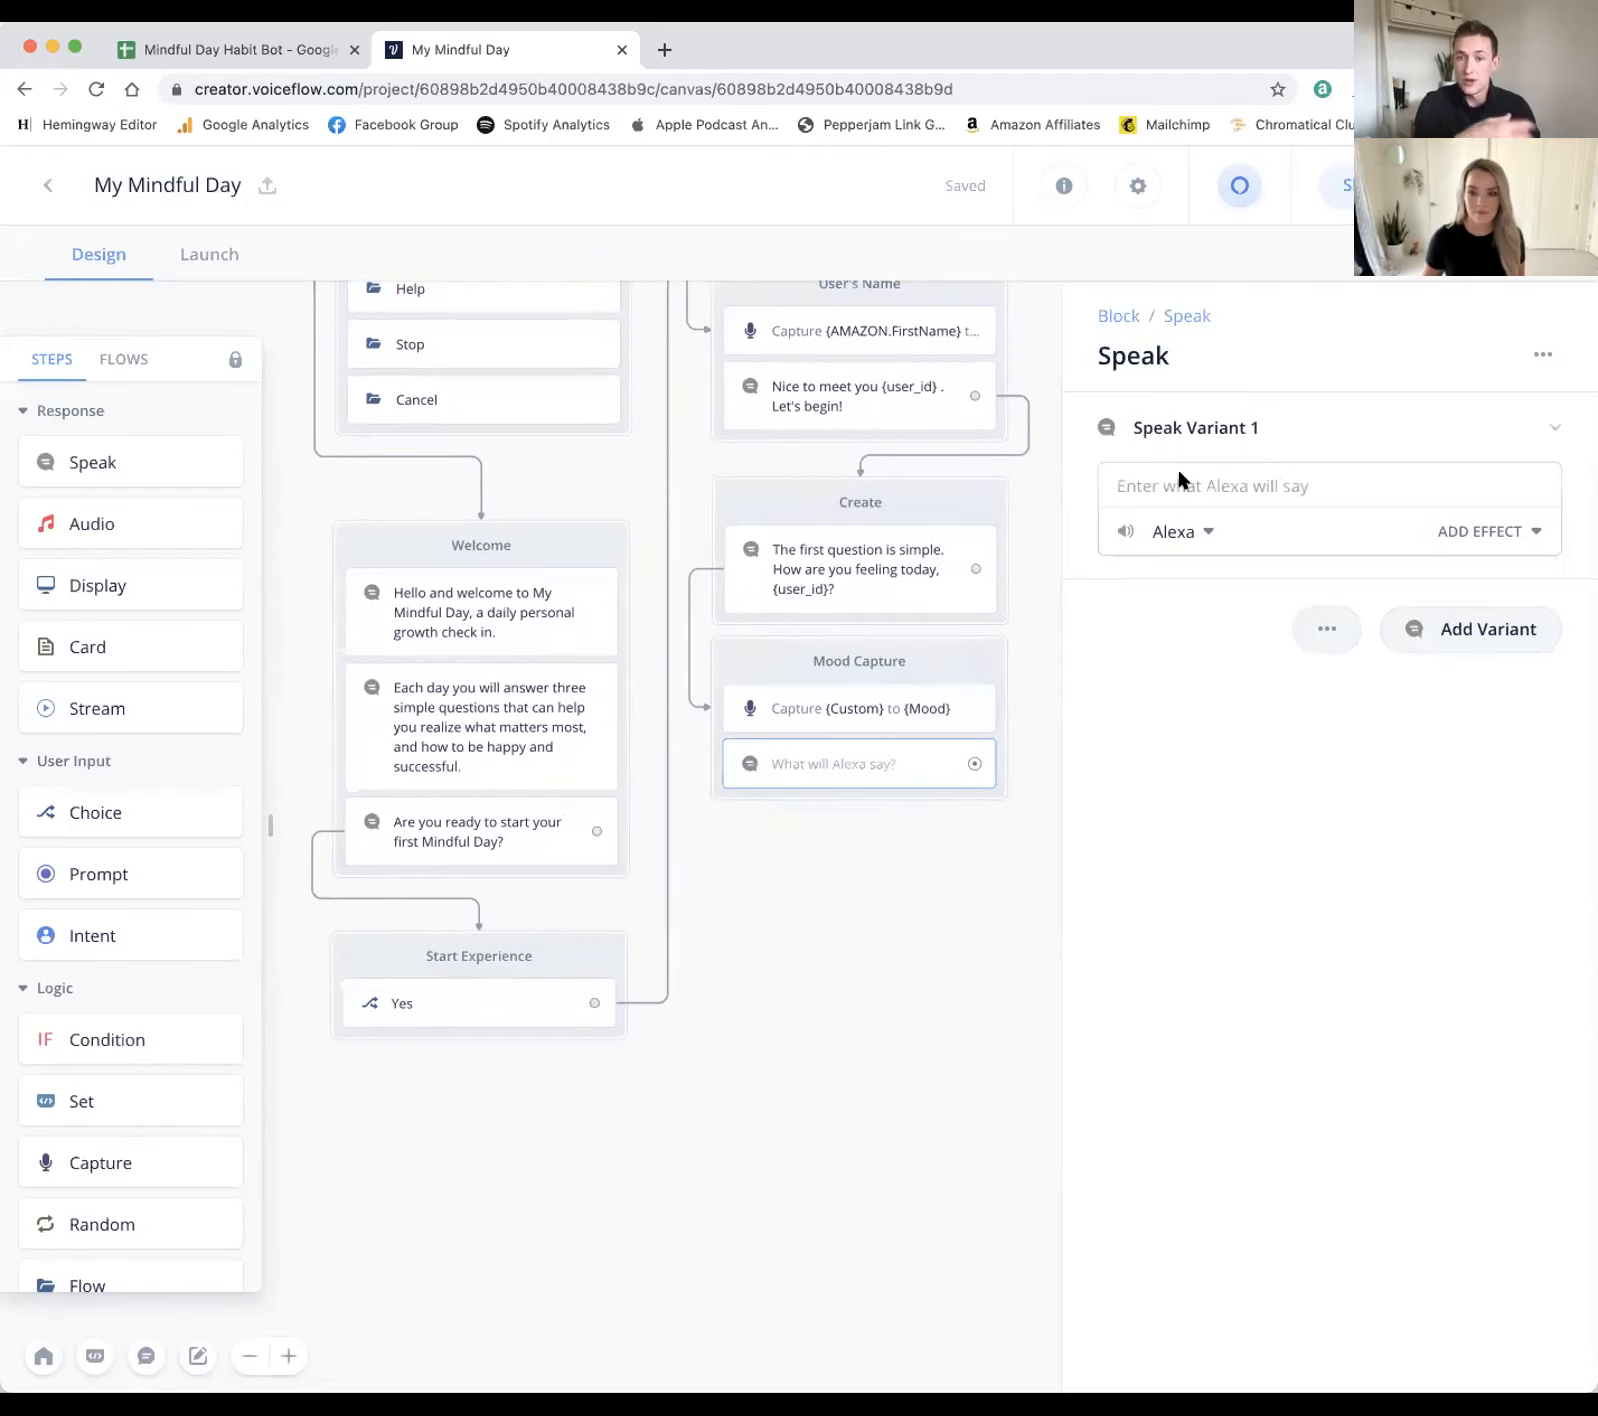
click(275, 66)
click(416, 829)
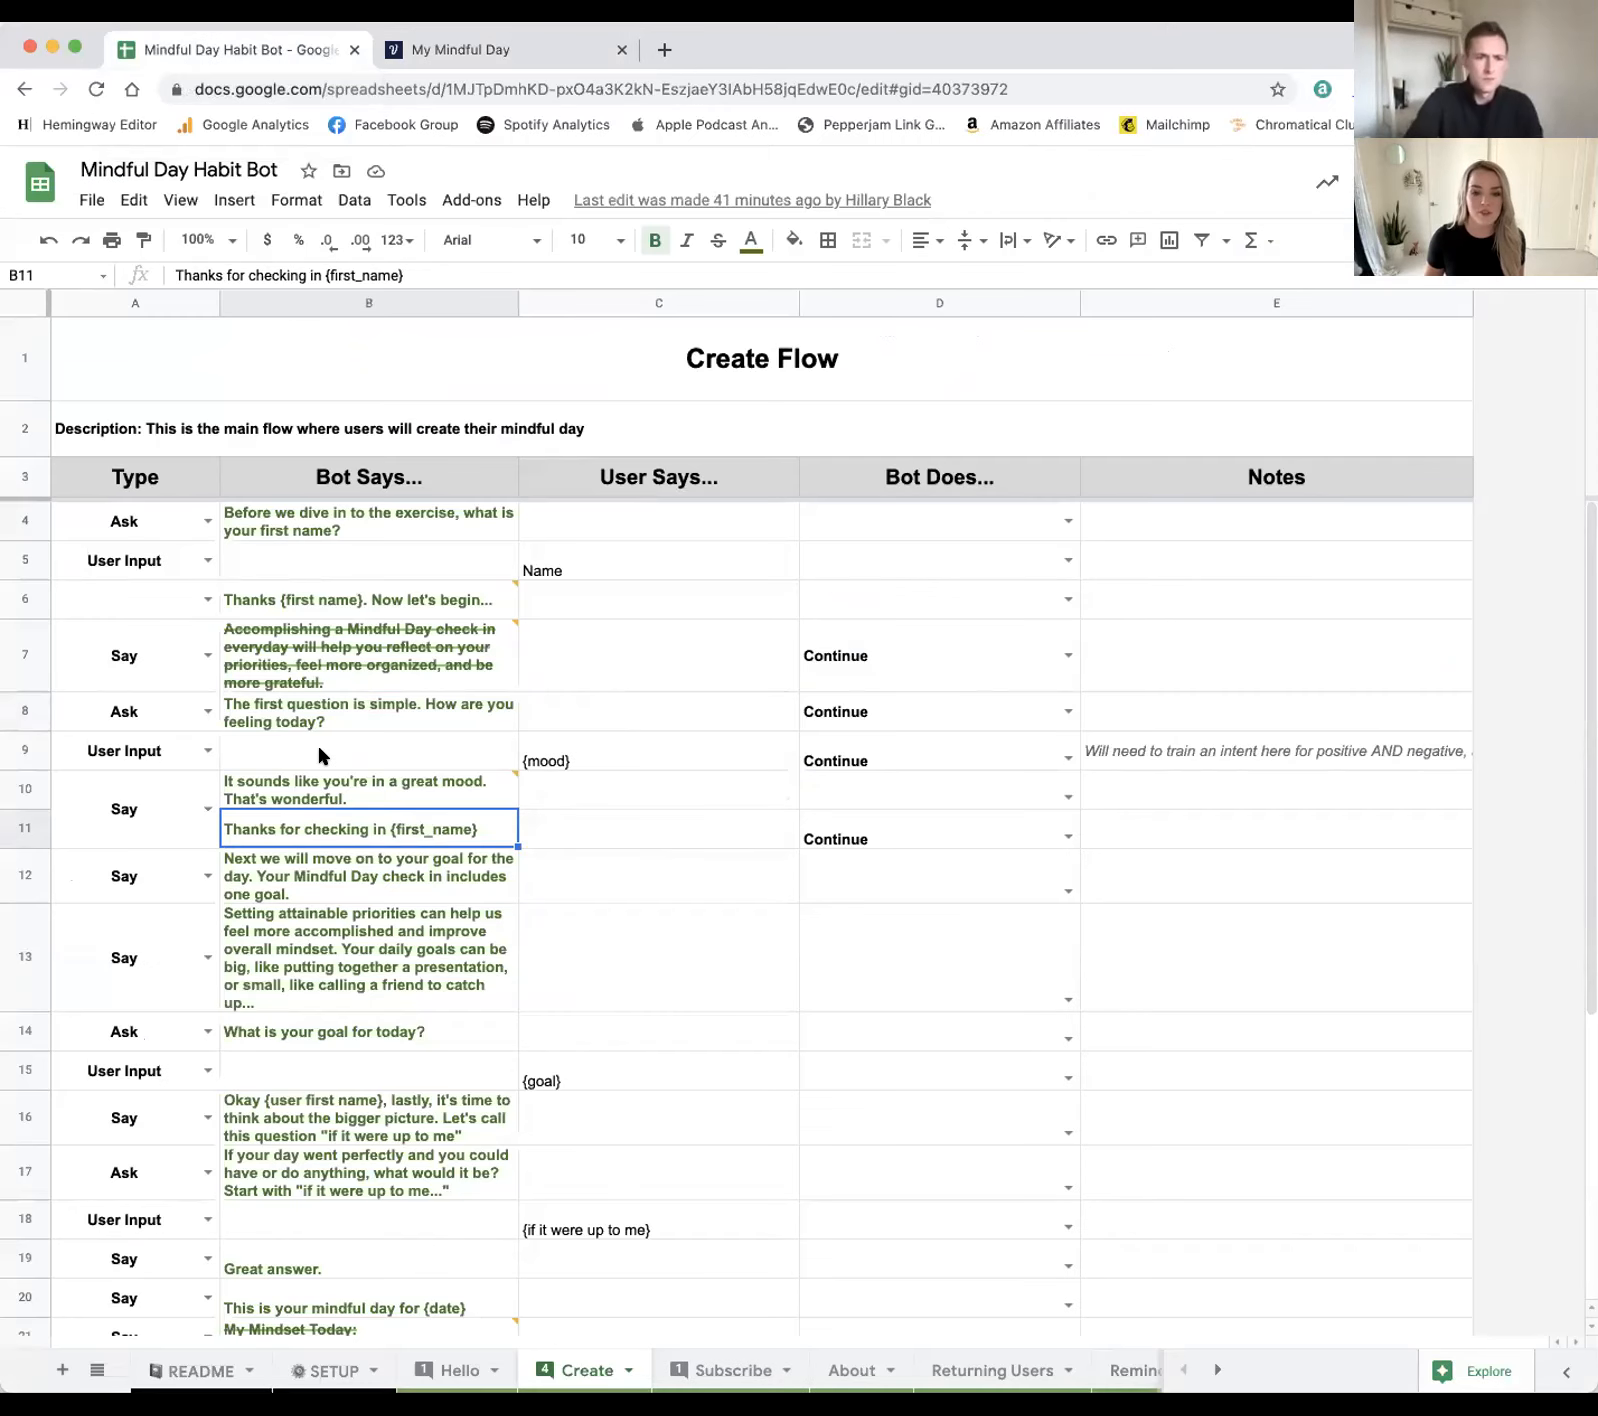
scroll(515, 742, down, 1)
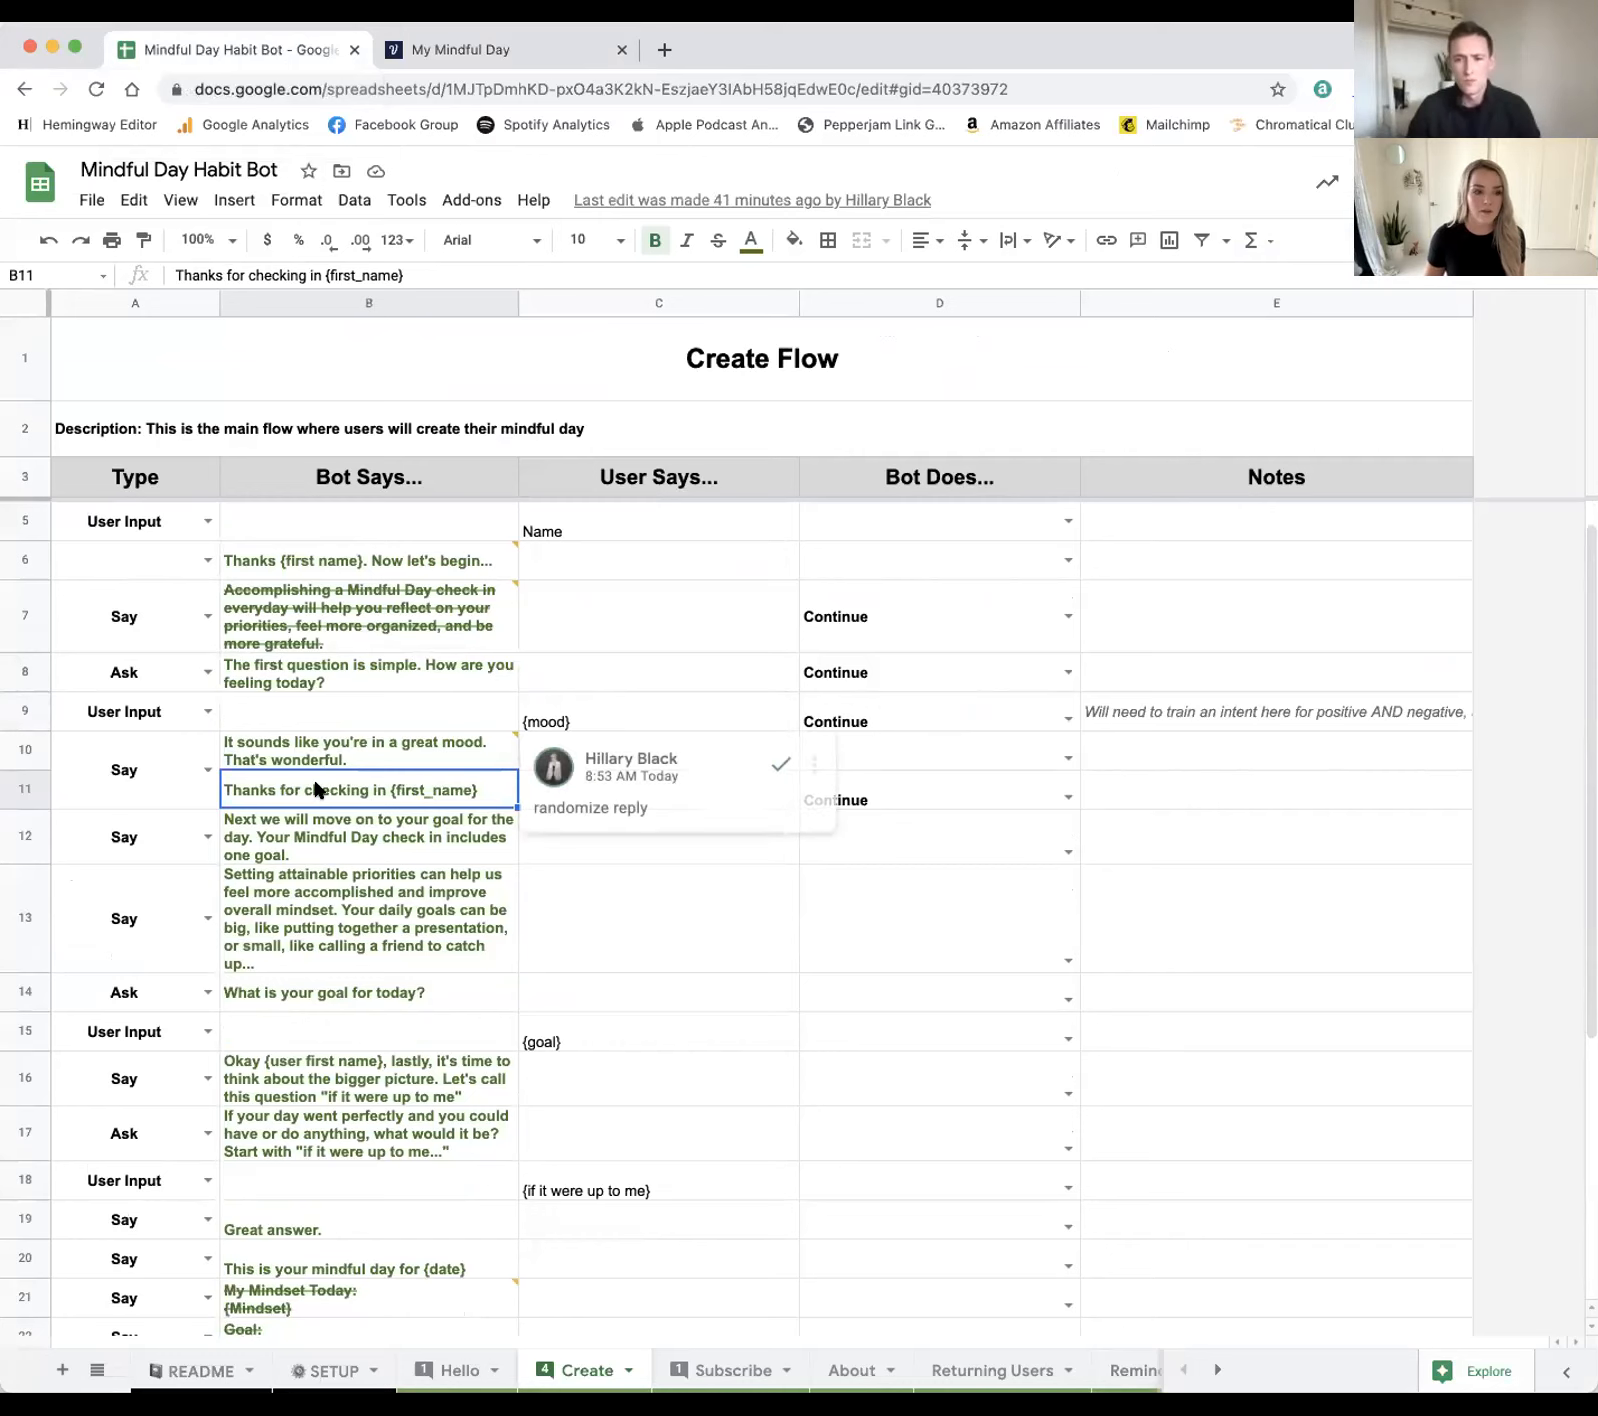
click(360, 745)
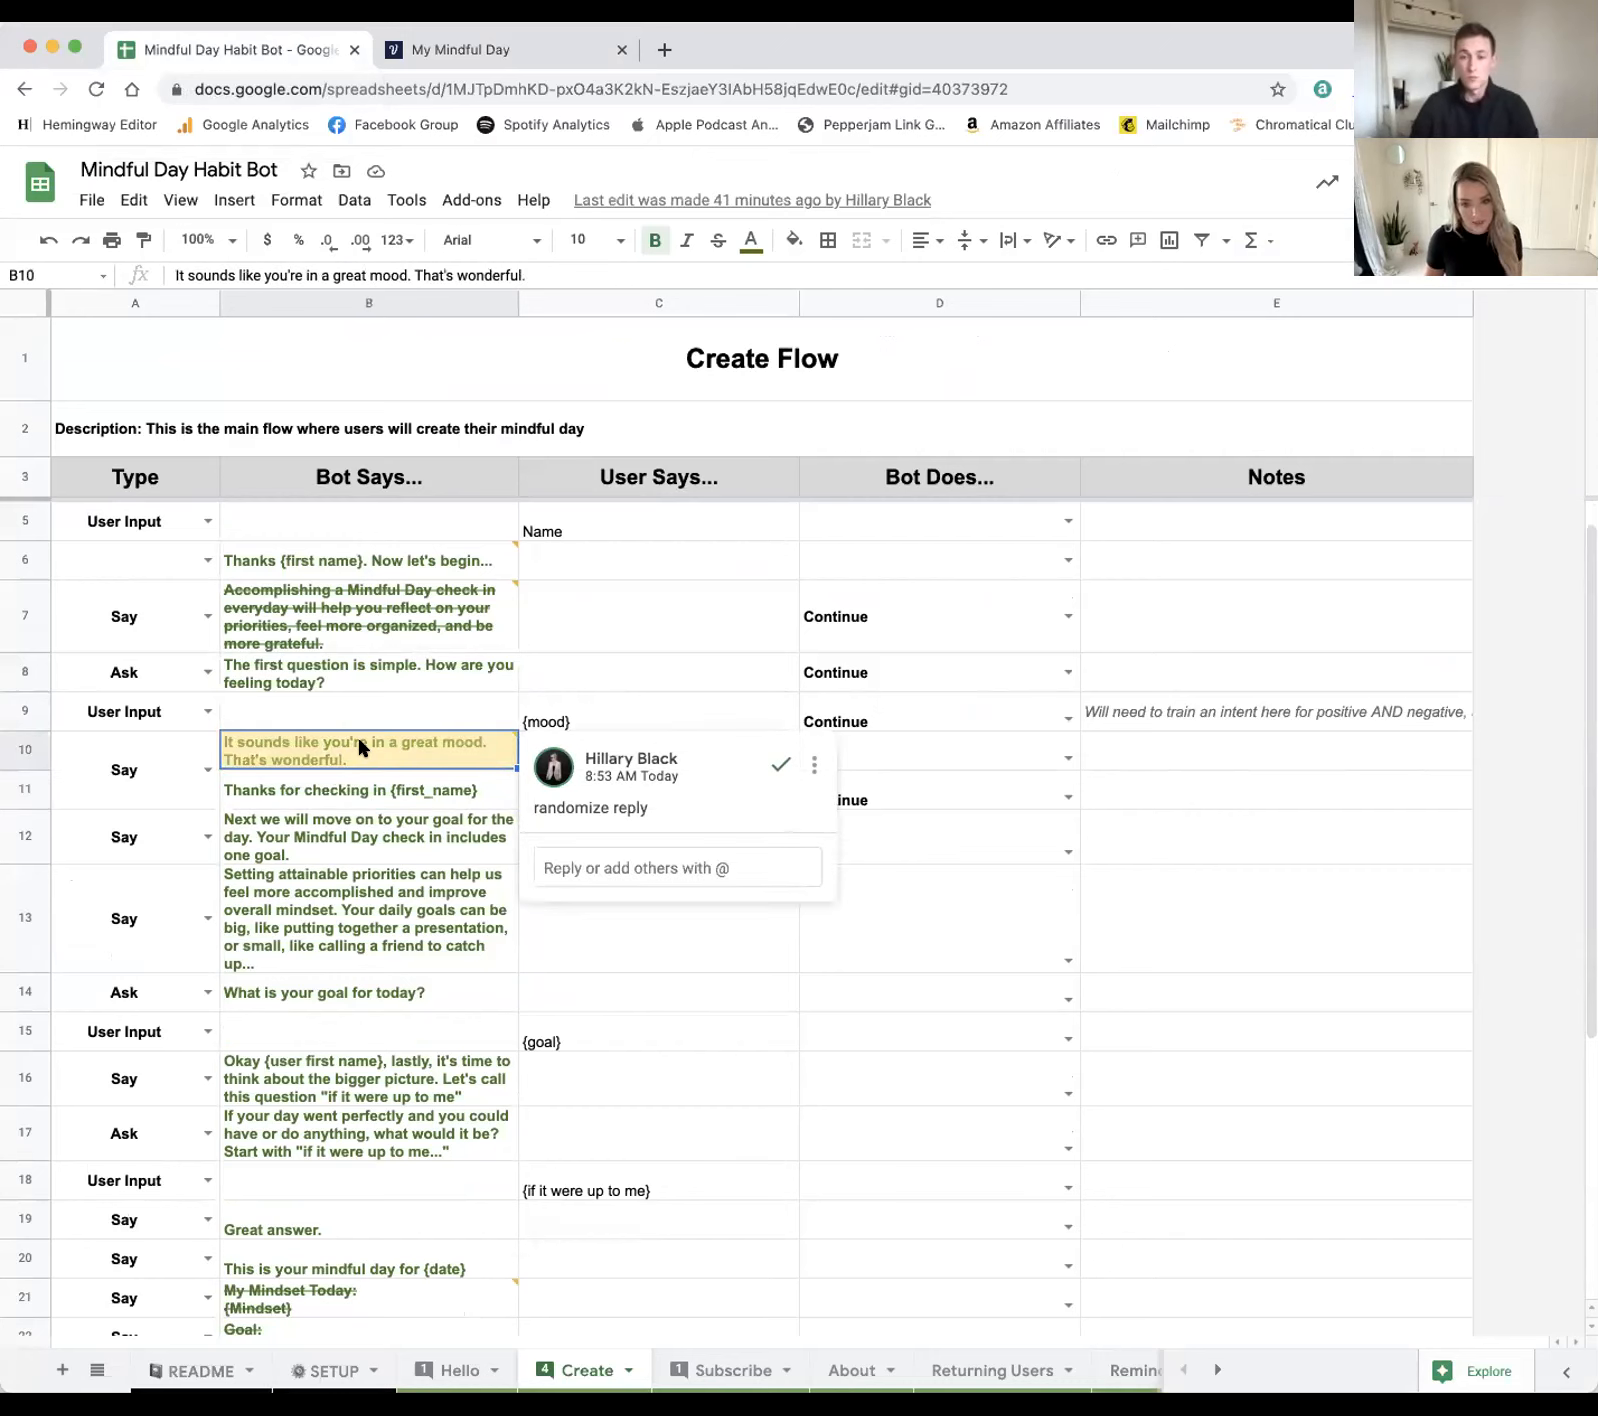
click(310, 806)
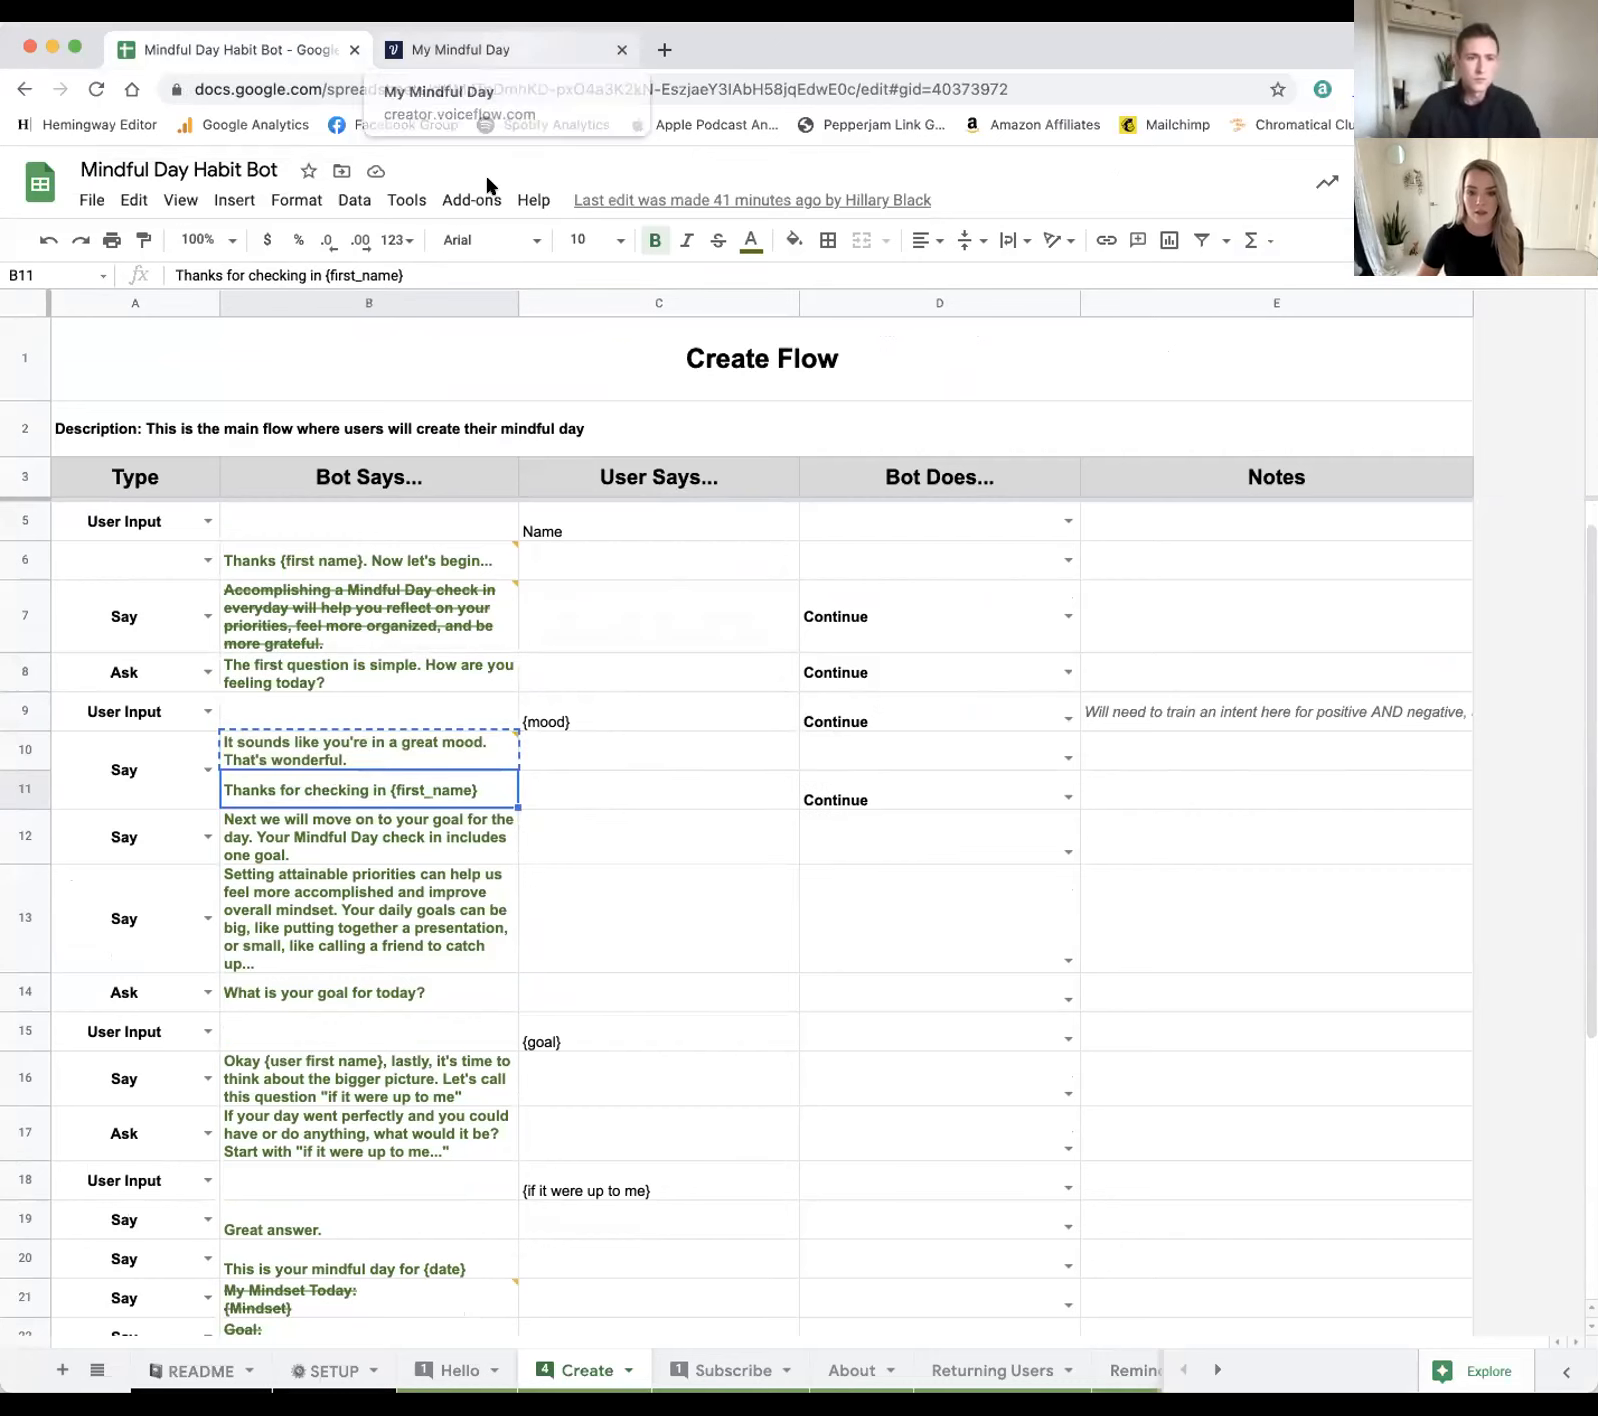
key(super+c)
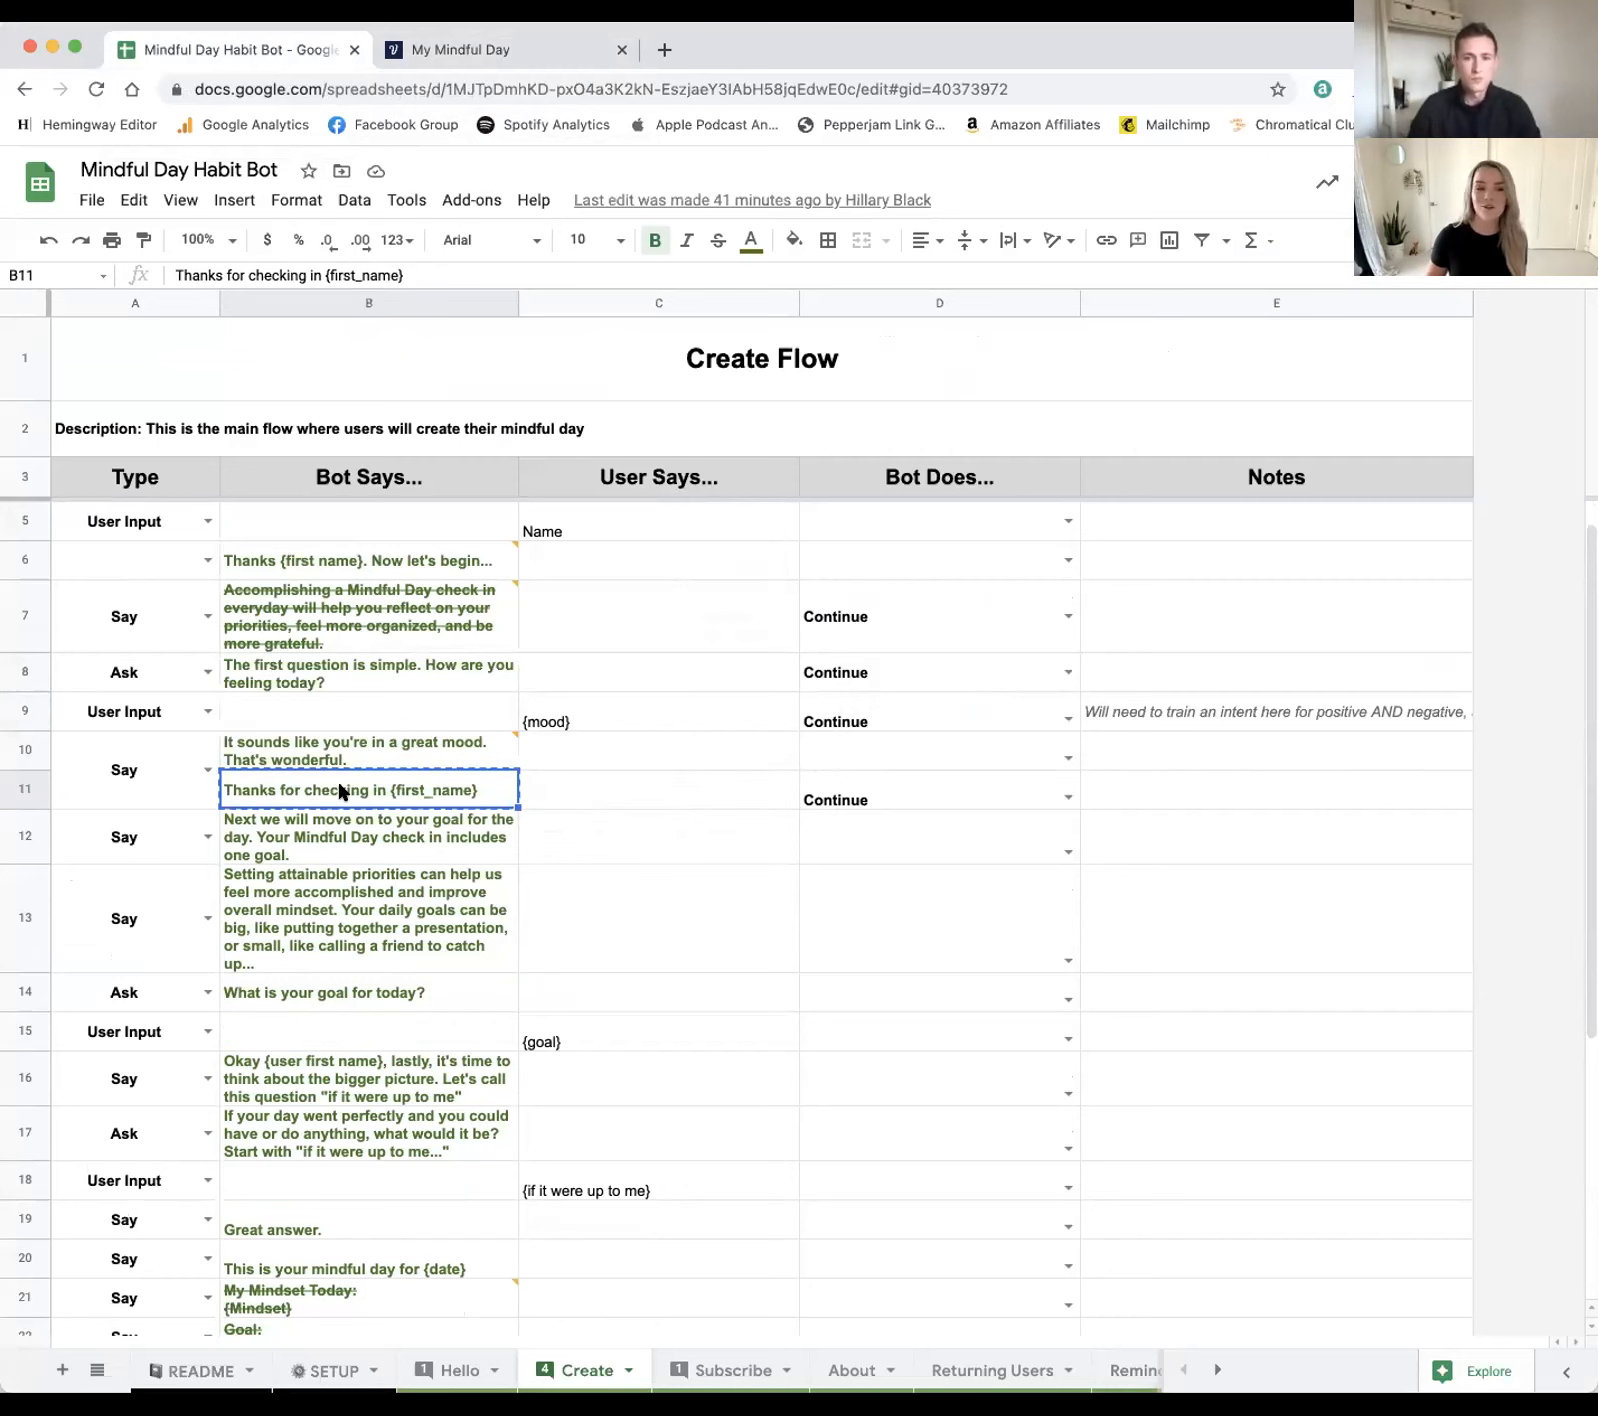
Step: In Voiceflow, set the Mood Capture block's Speak text to "Thanks for checking in {user_id}", using the user_id variable instead of {first_name}
click(468, 47)
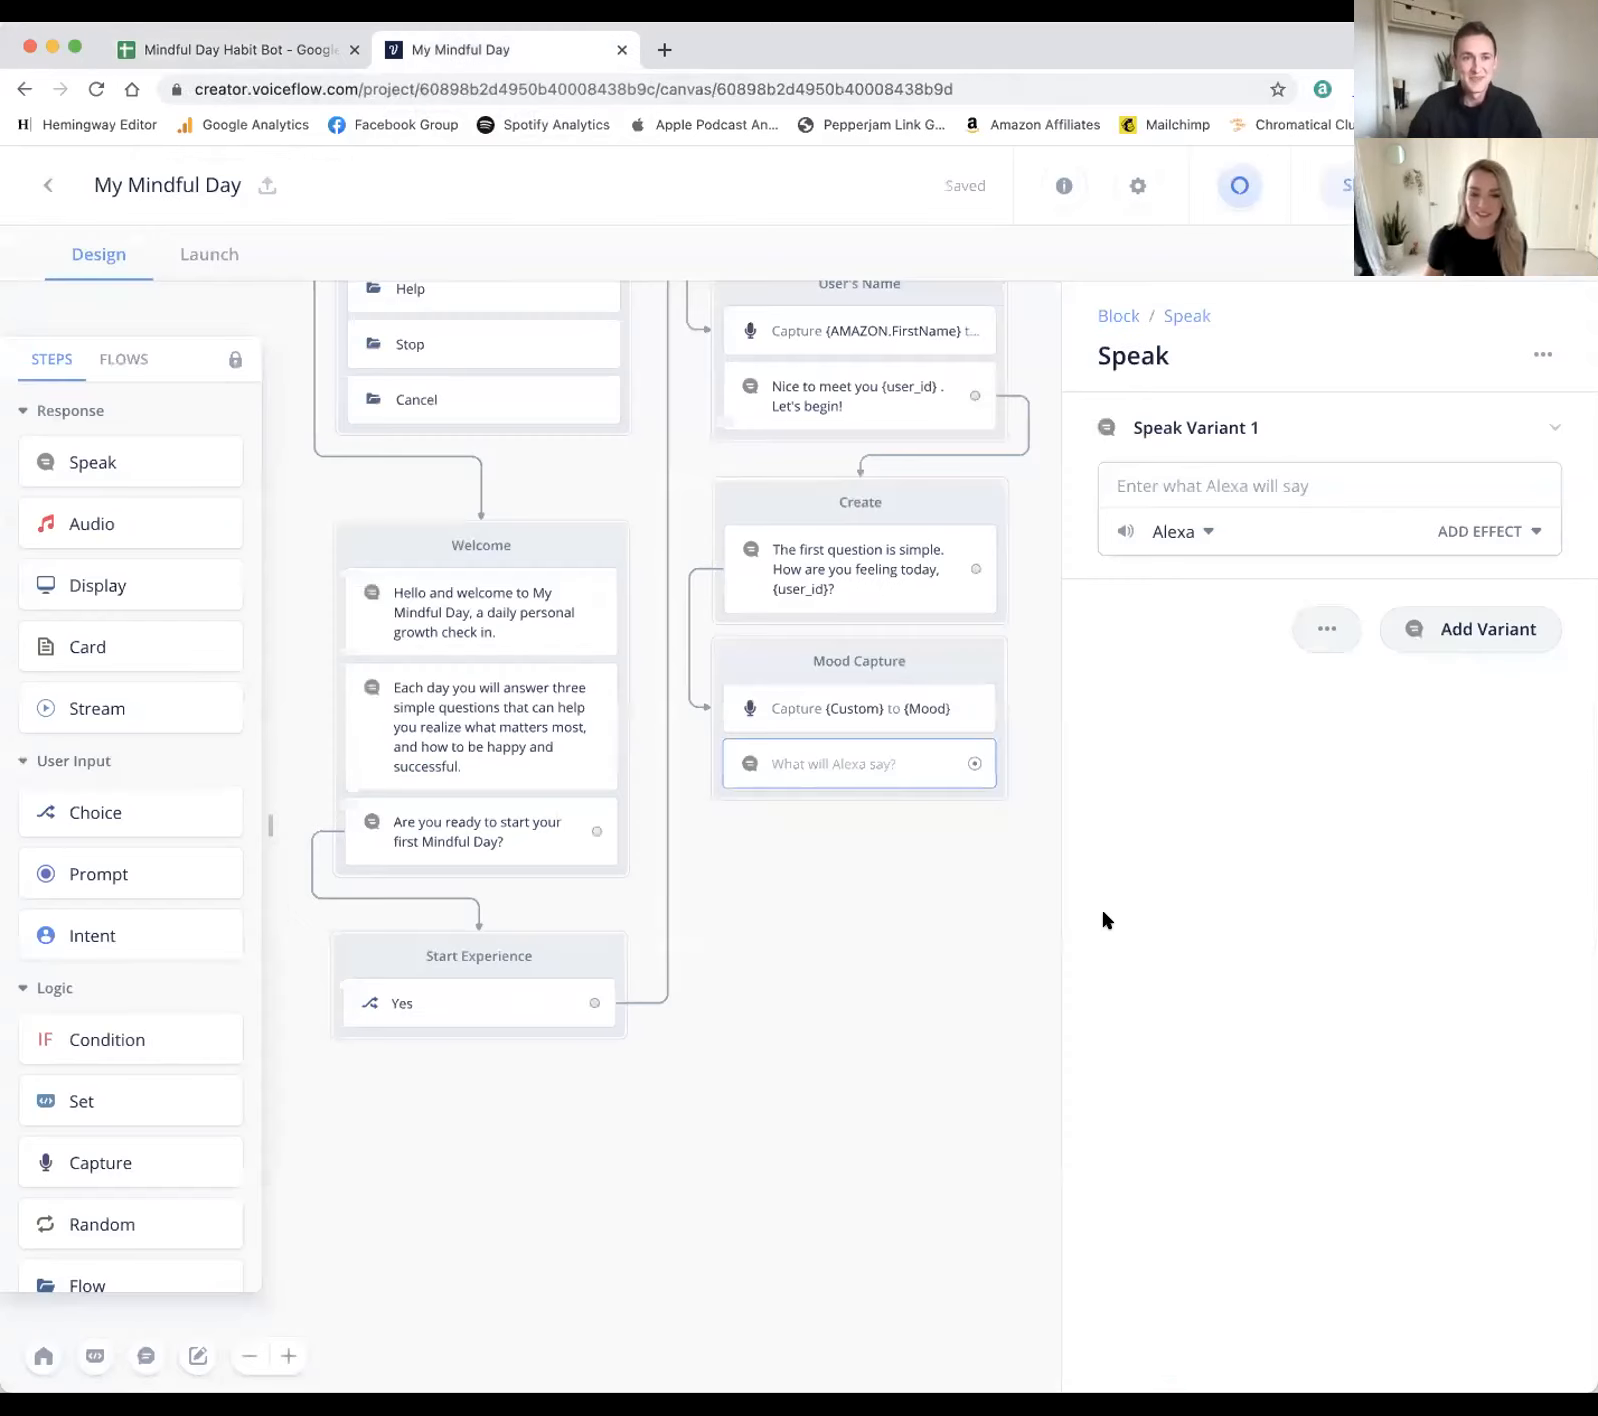
click(1172, 473)
key(super+v)
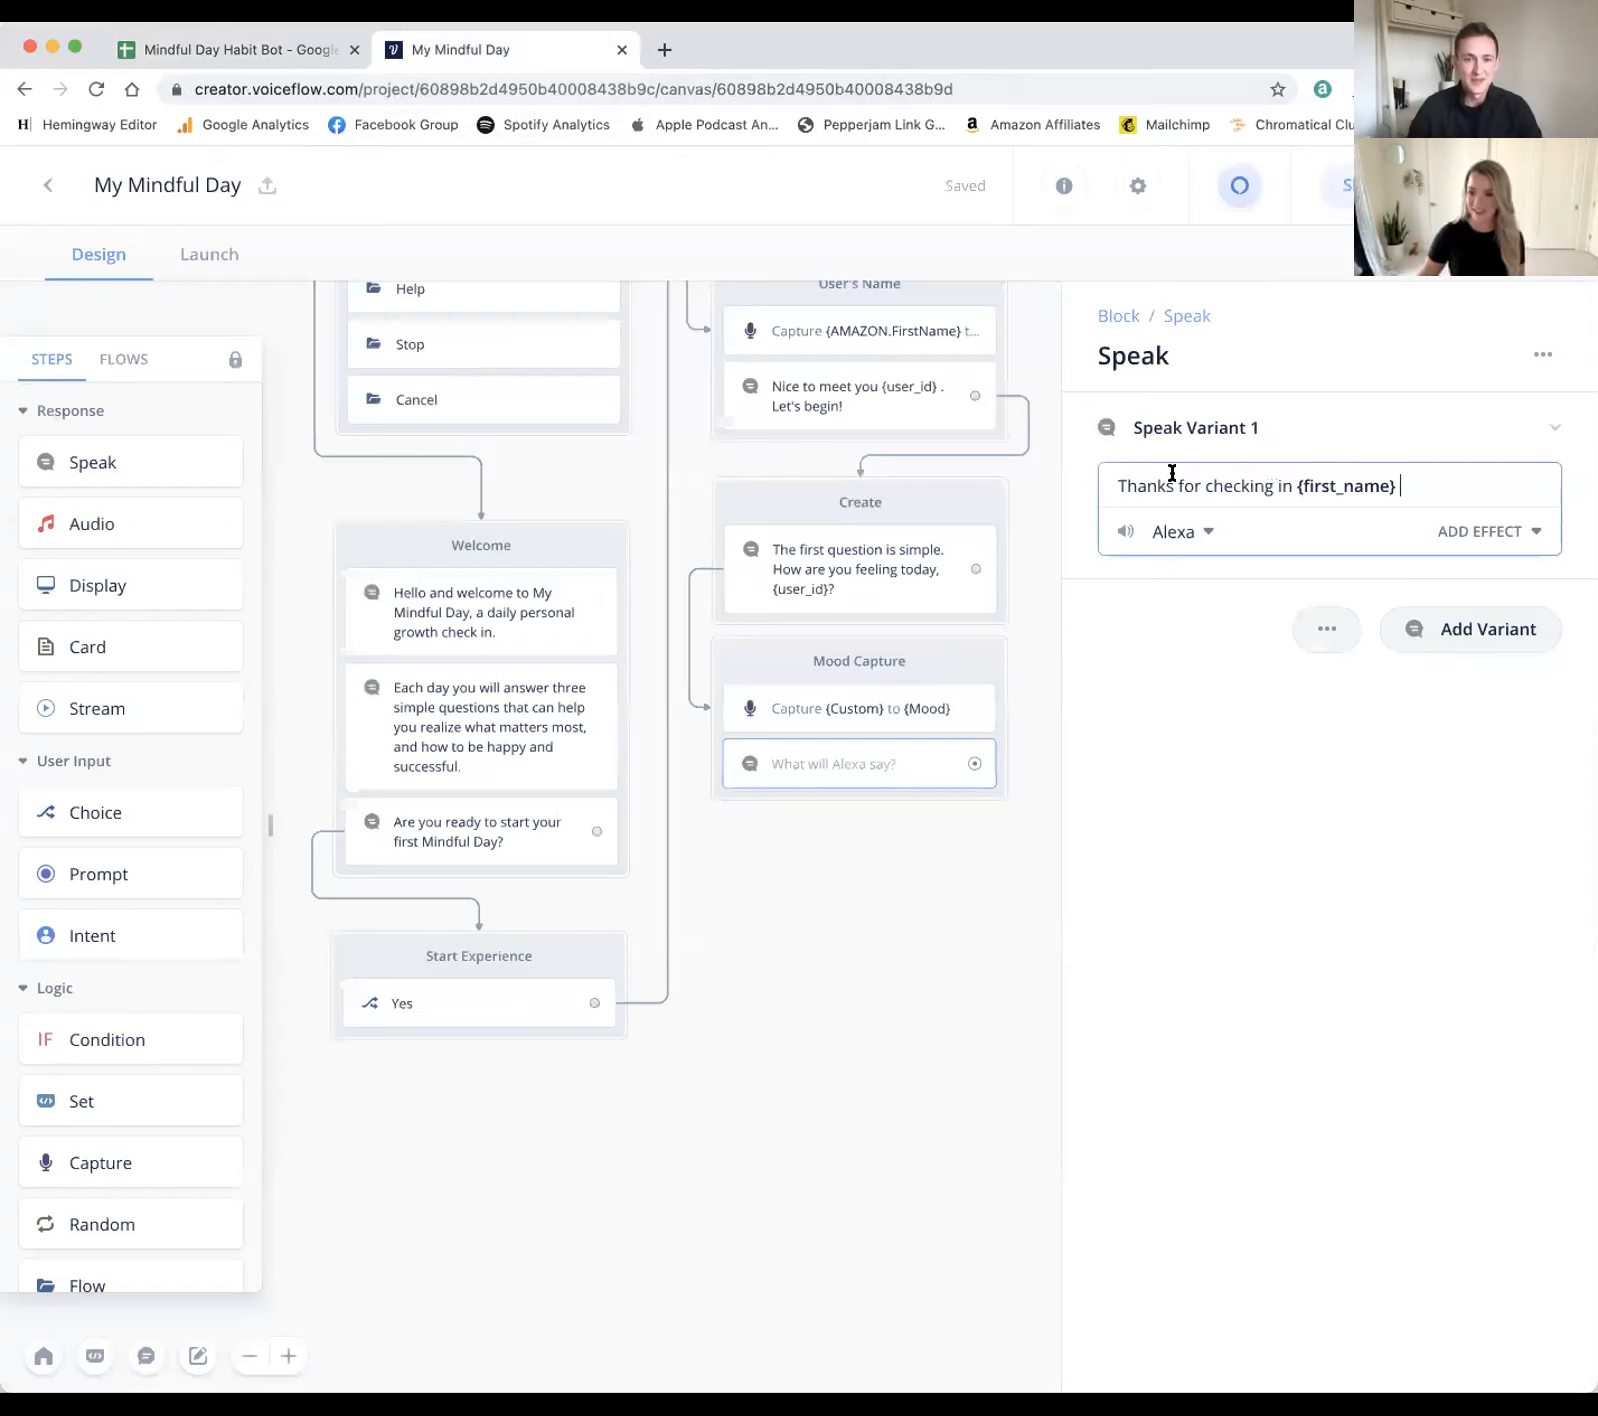
key(BackSpace)
key(BackSpace)
key(BackSpace)
key(BackSpace)
key(BackSpace)
key(BackSpace)
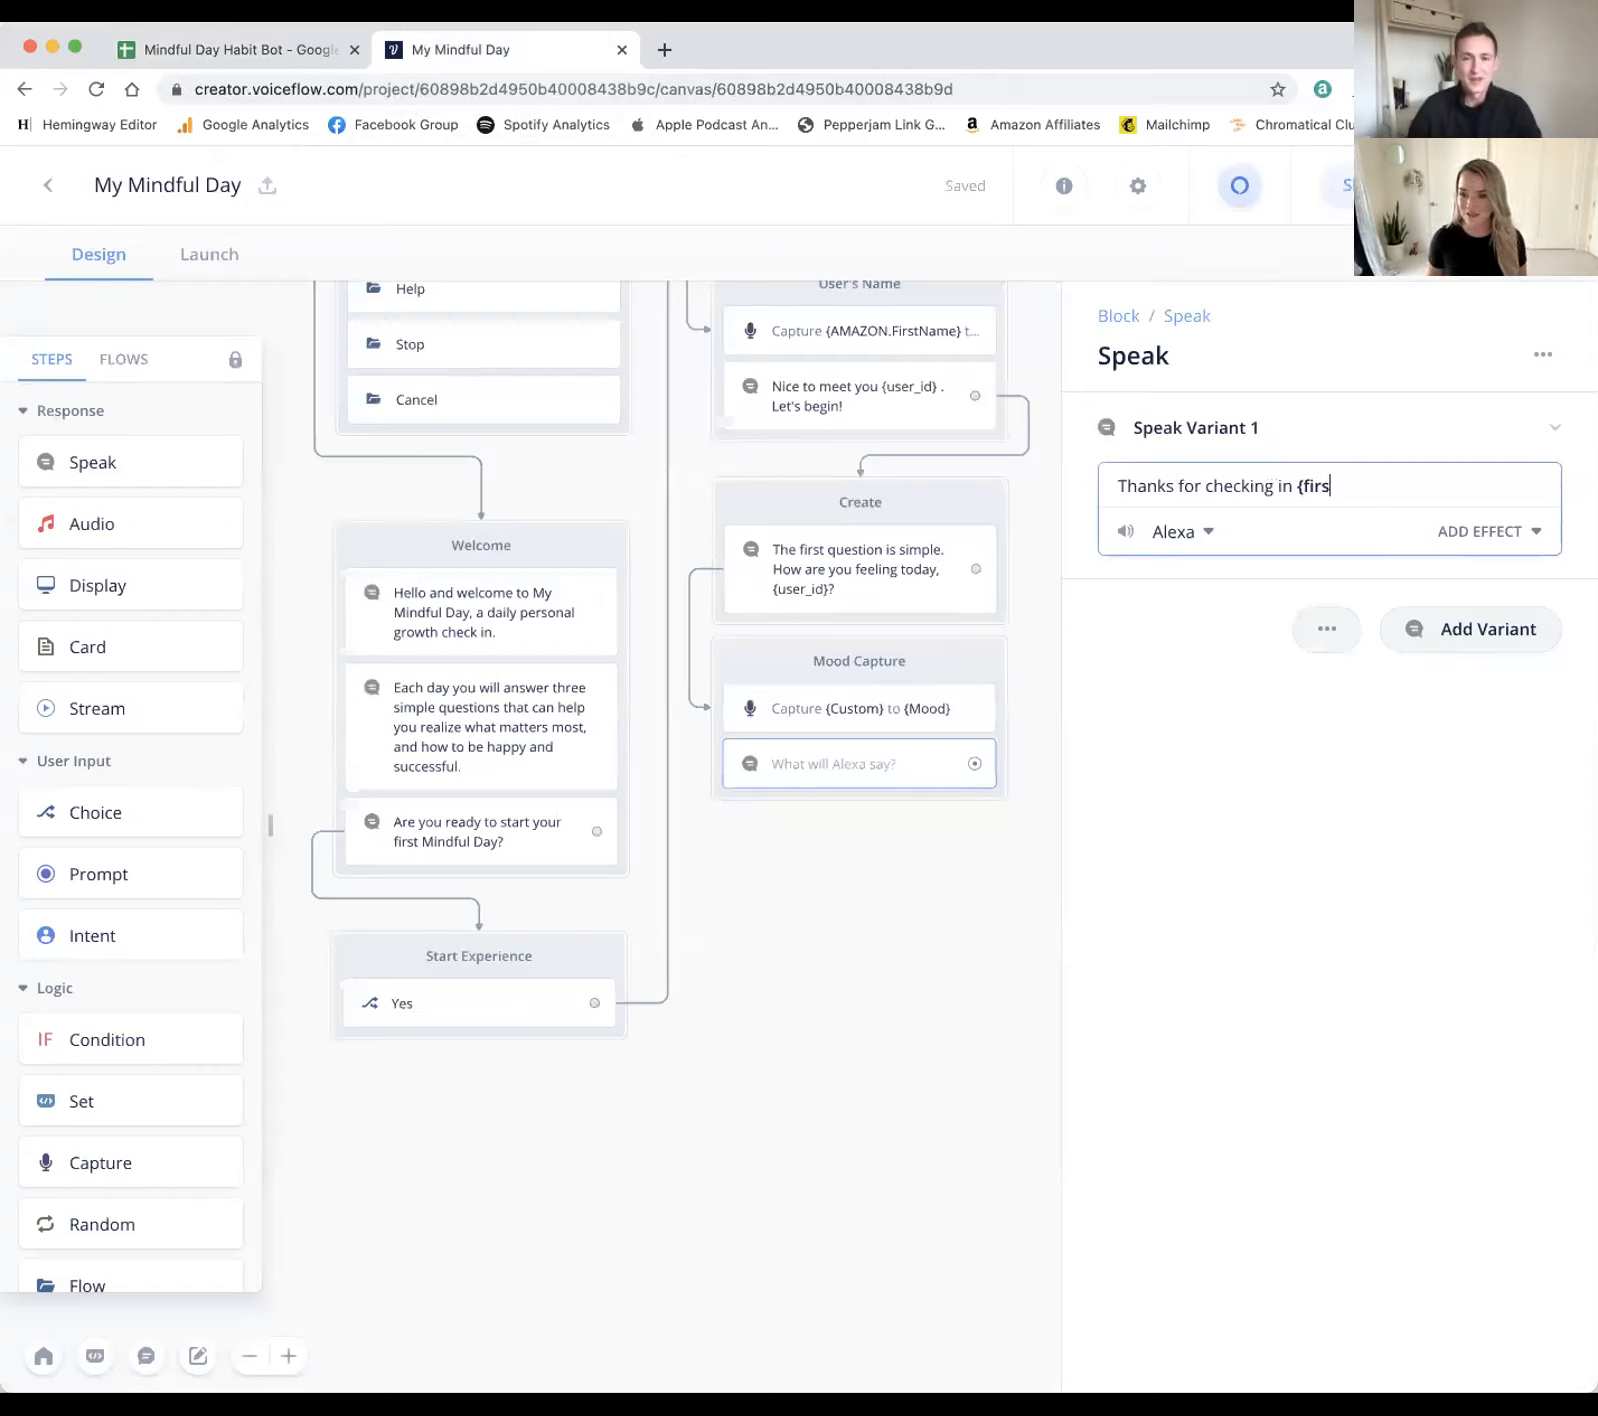
text({use)
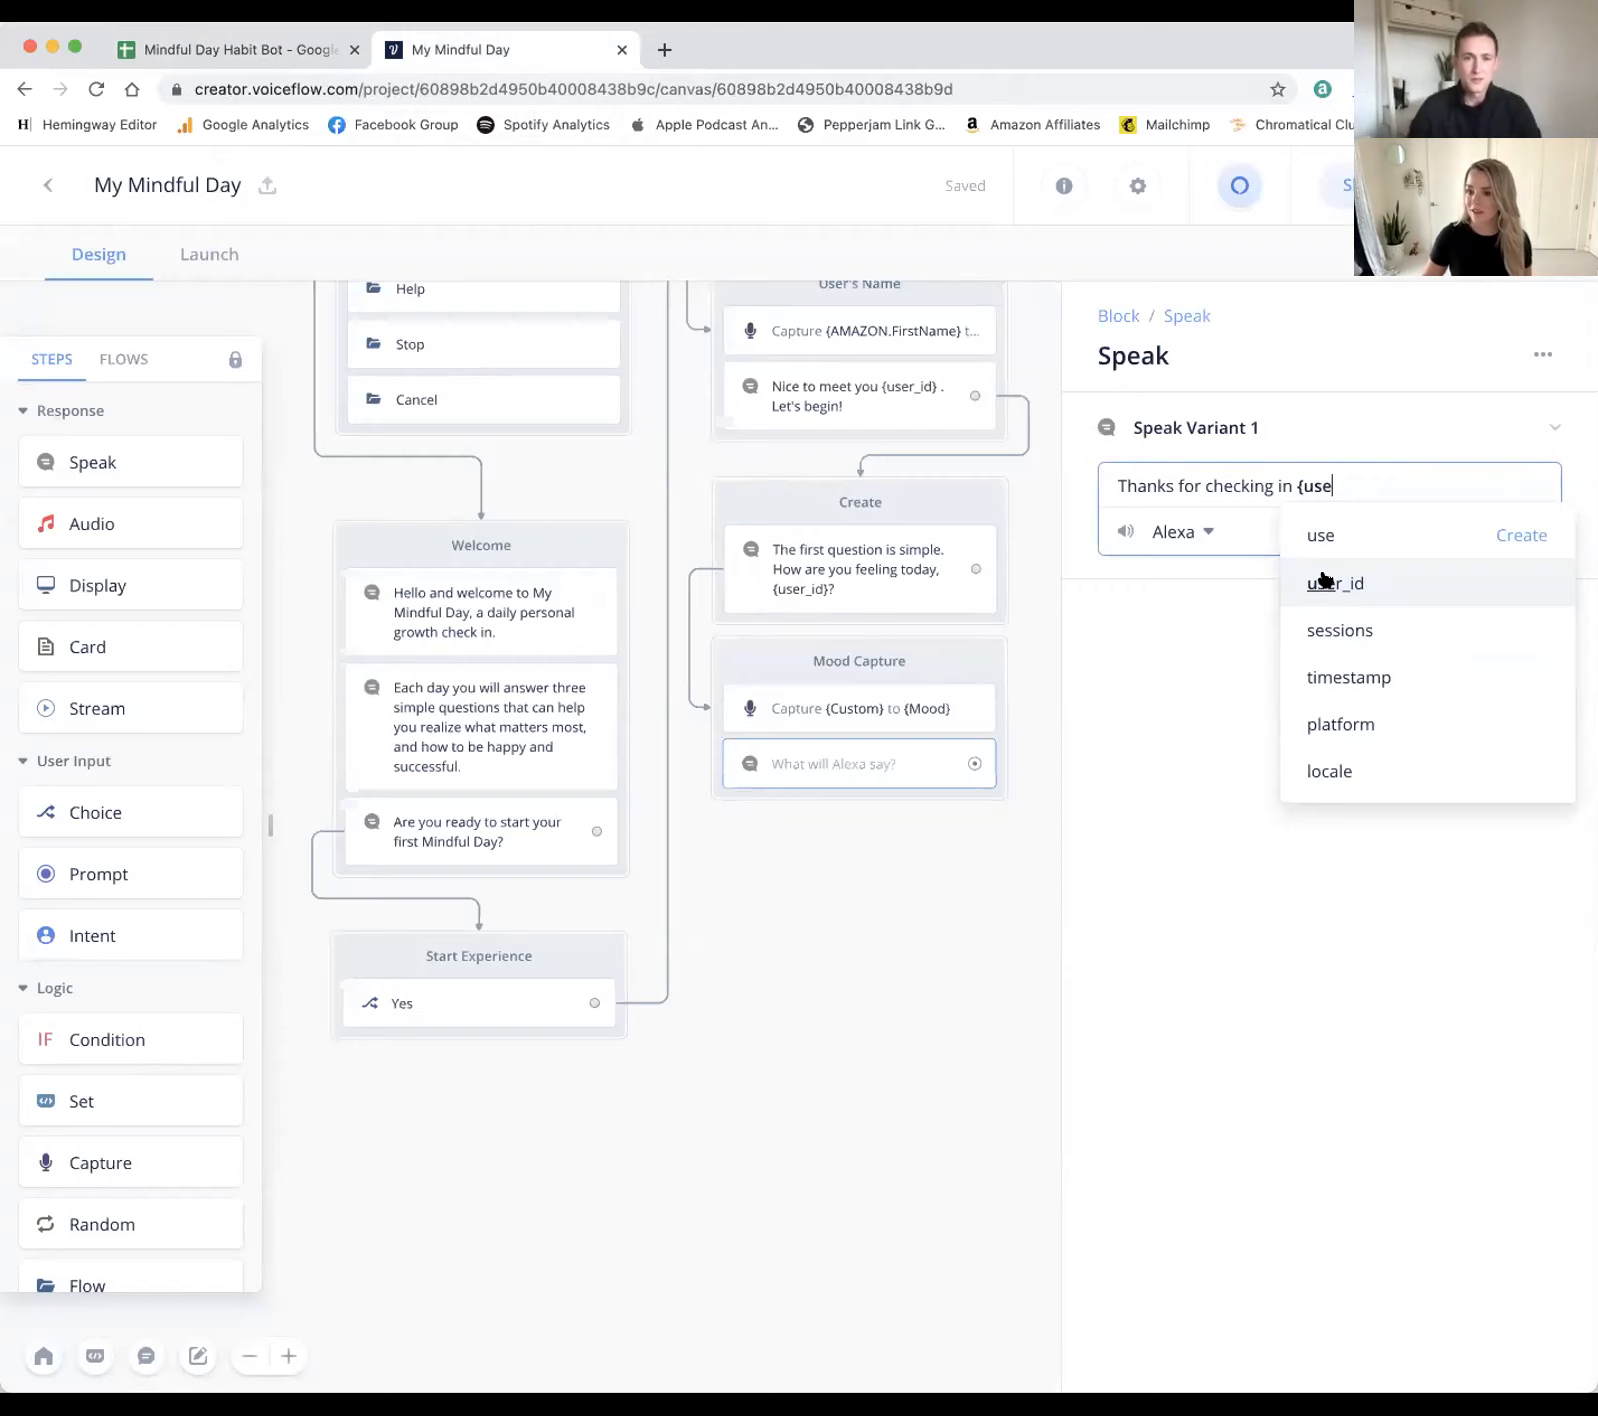
click(1325, 582)
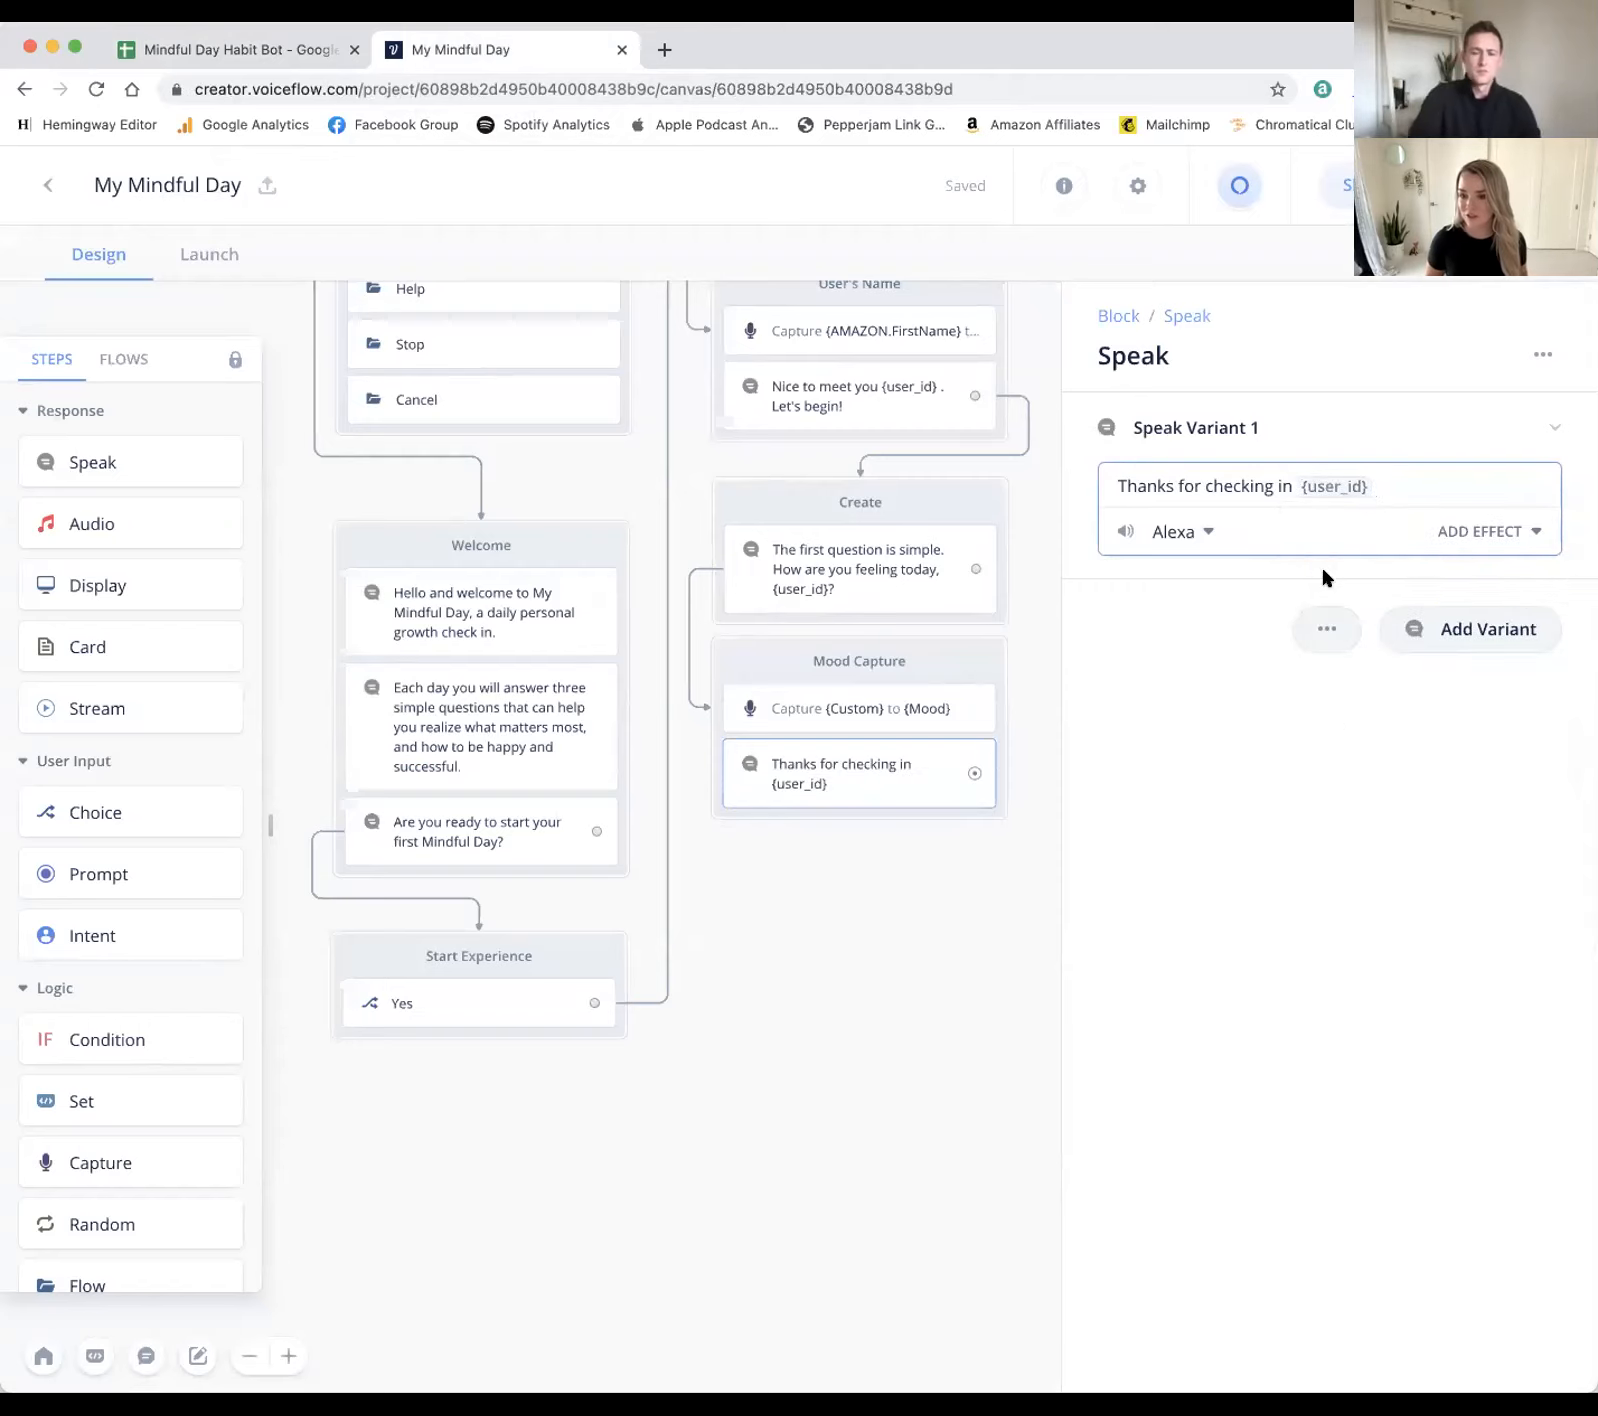
click(957, 903)
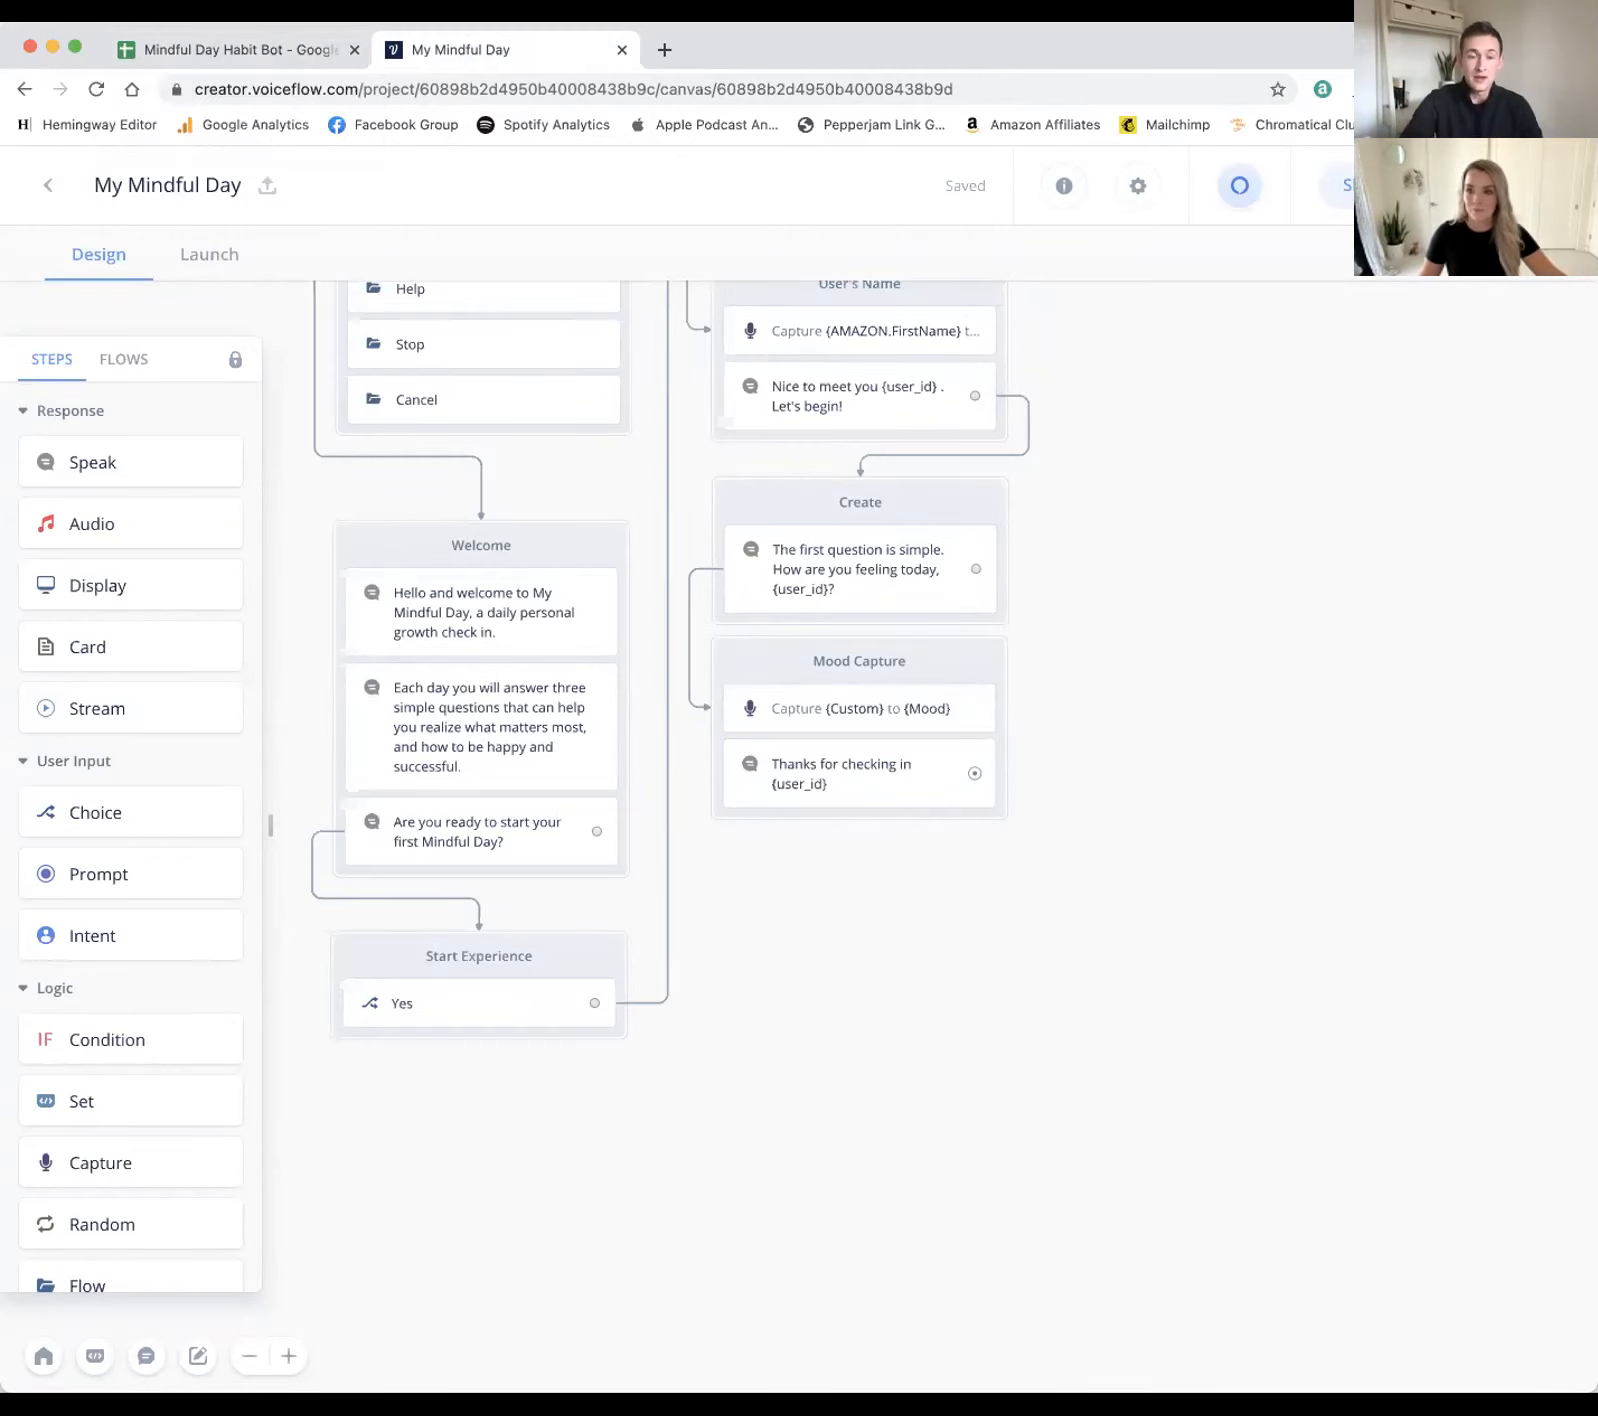
click(1500, 185)
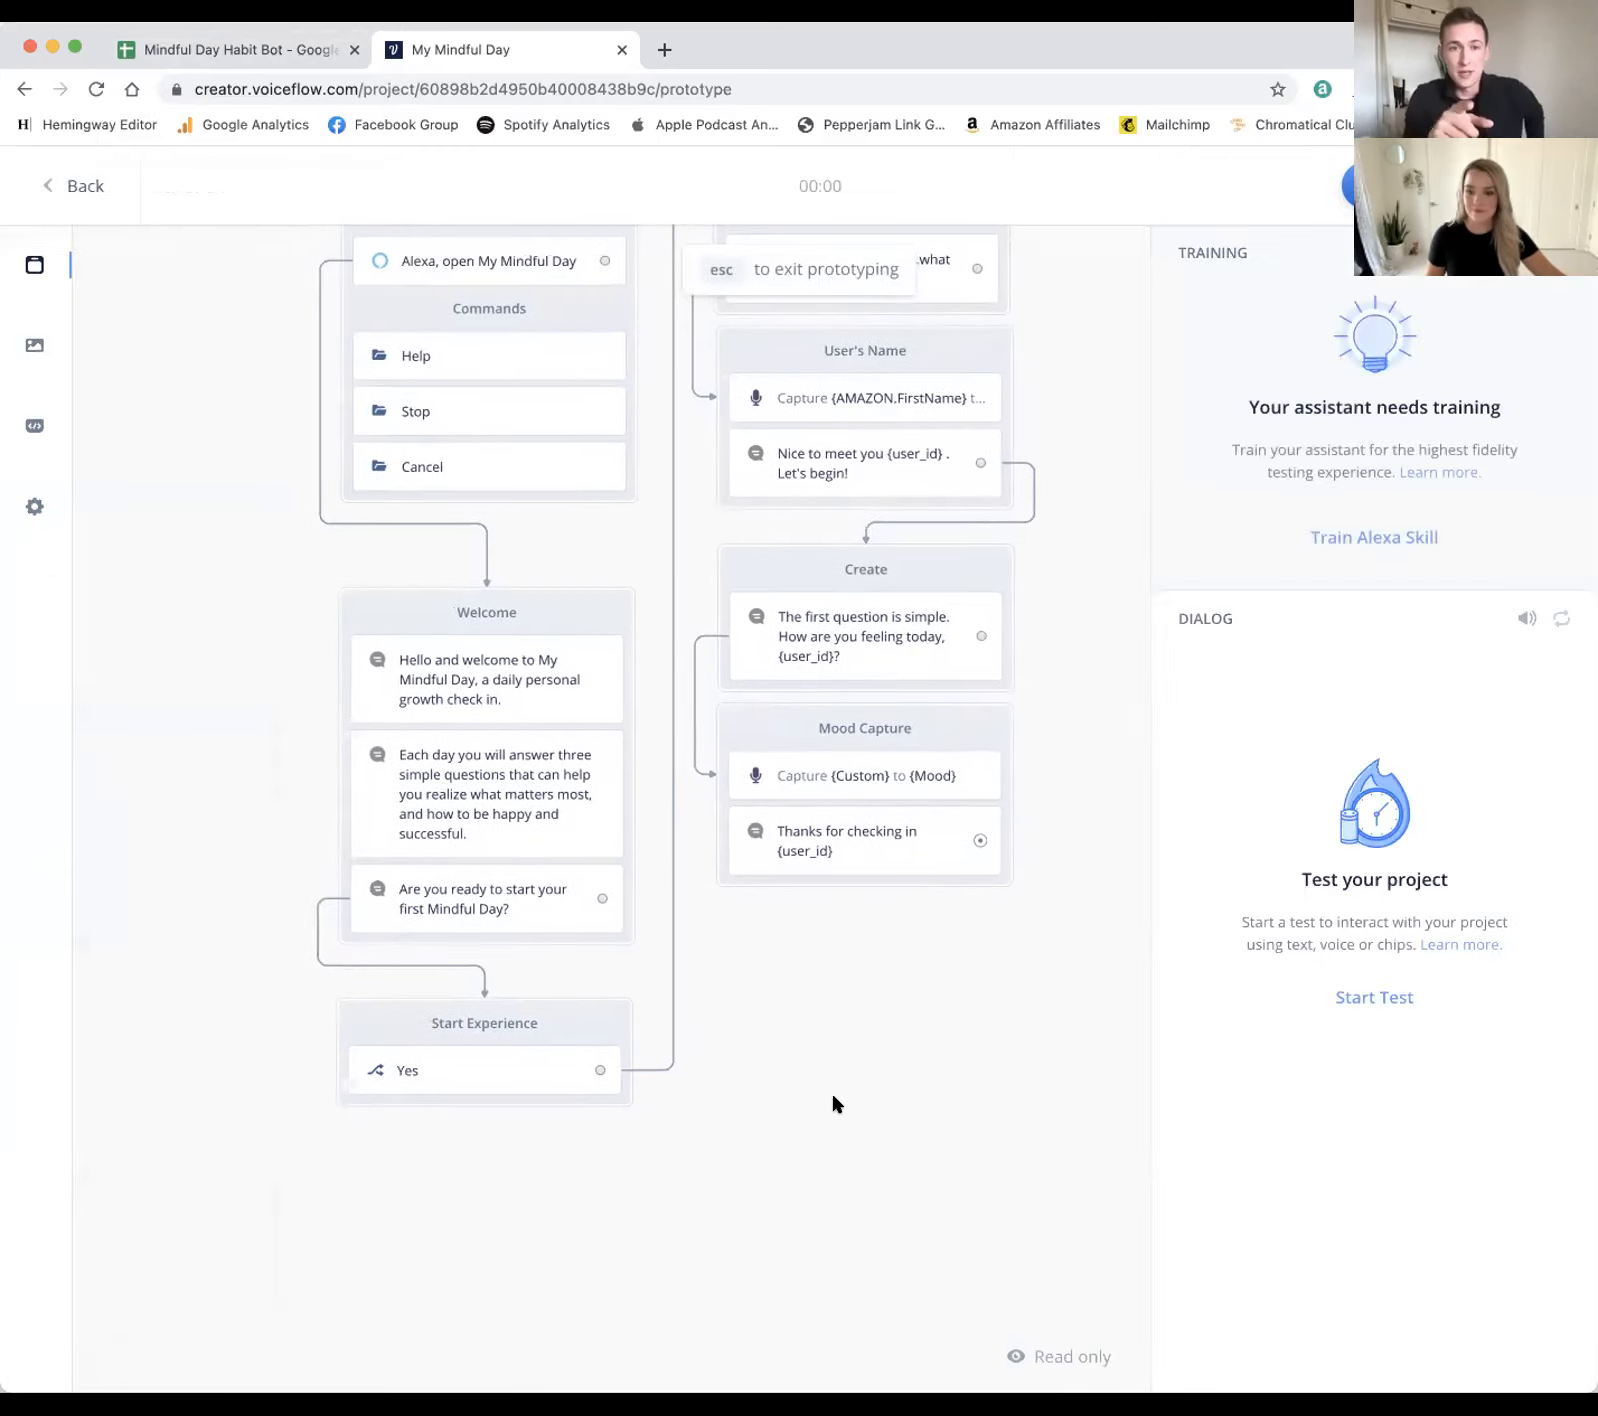
key(Escape)
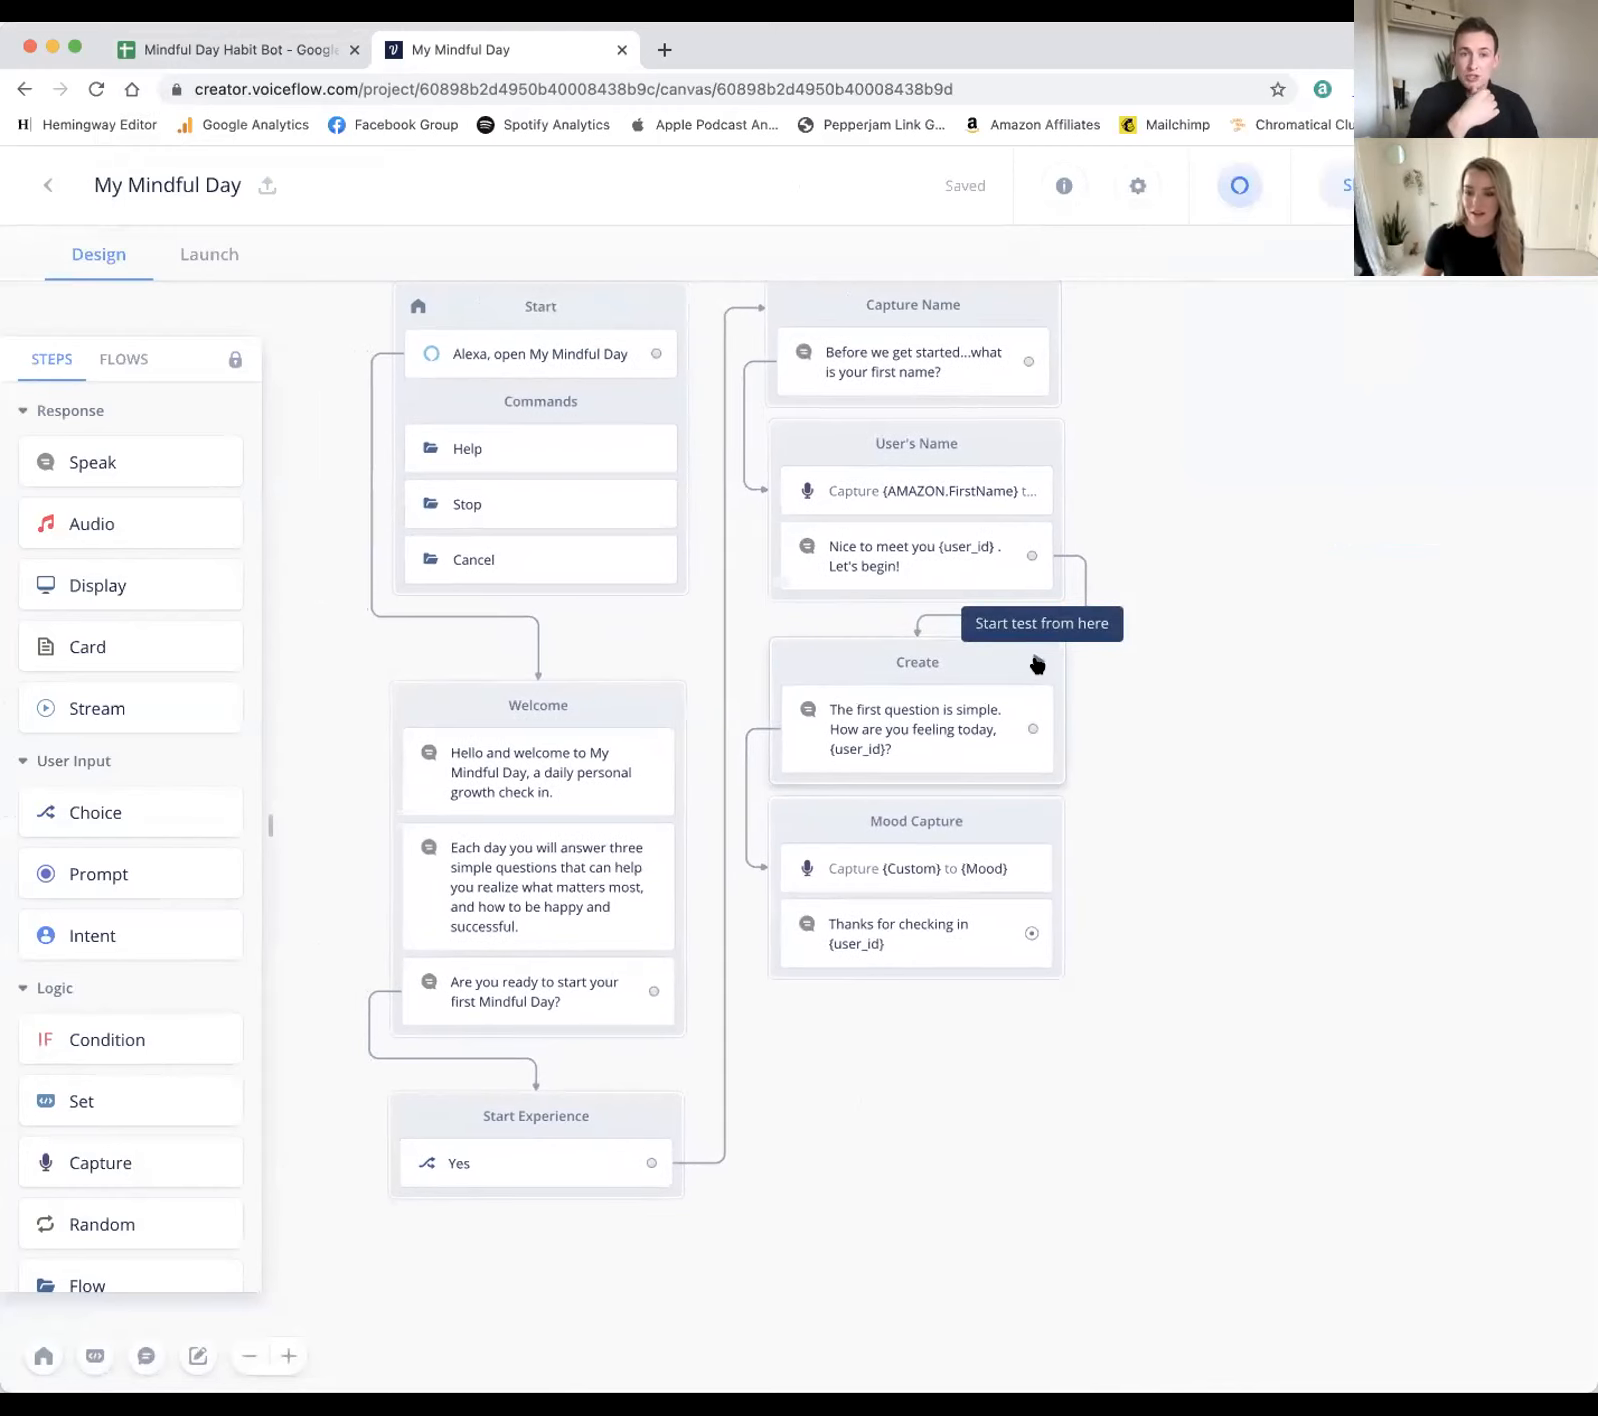
click(1037, 664)
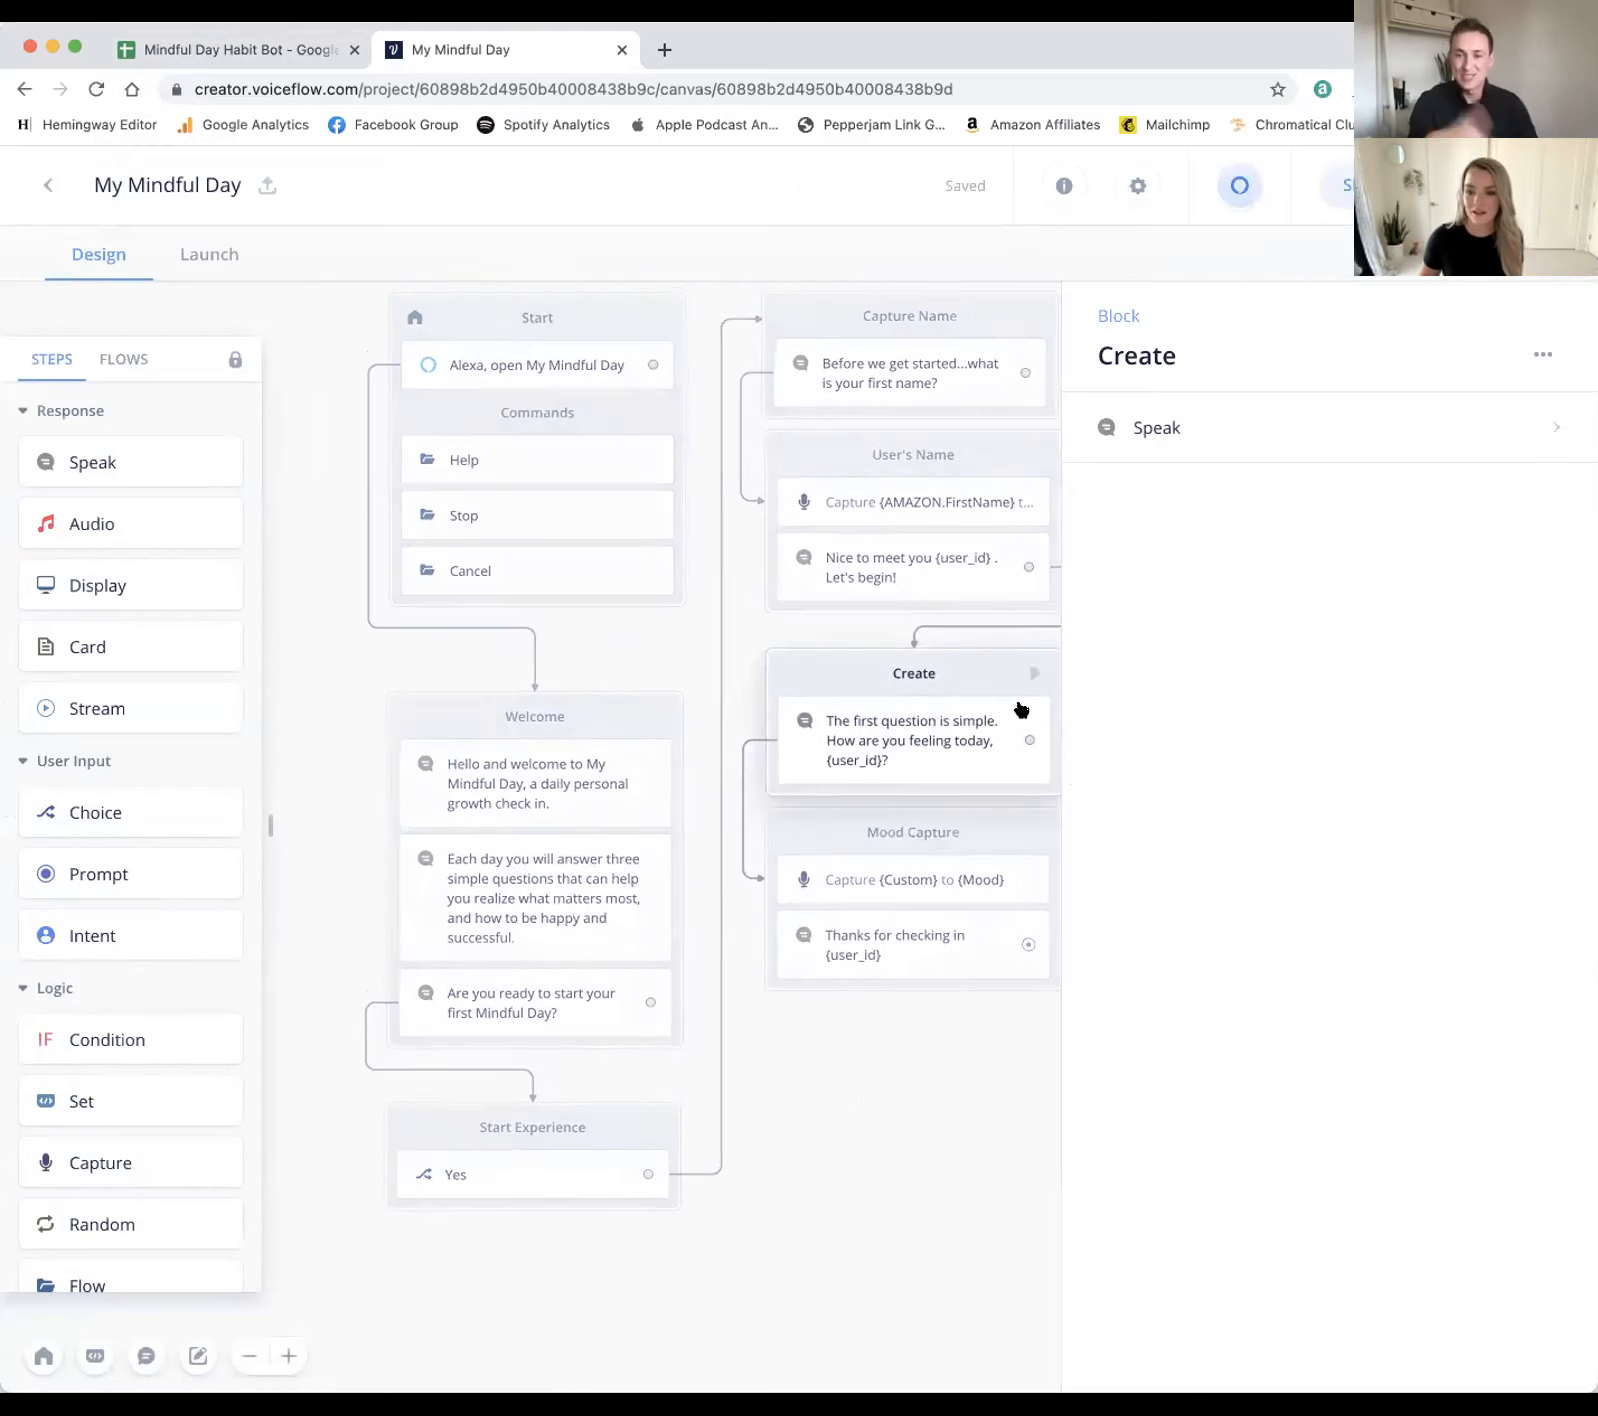
click(917, 1166)
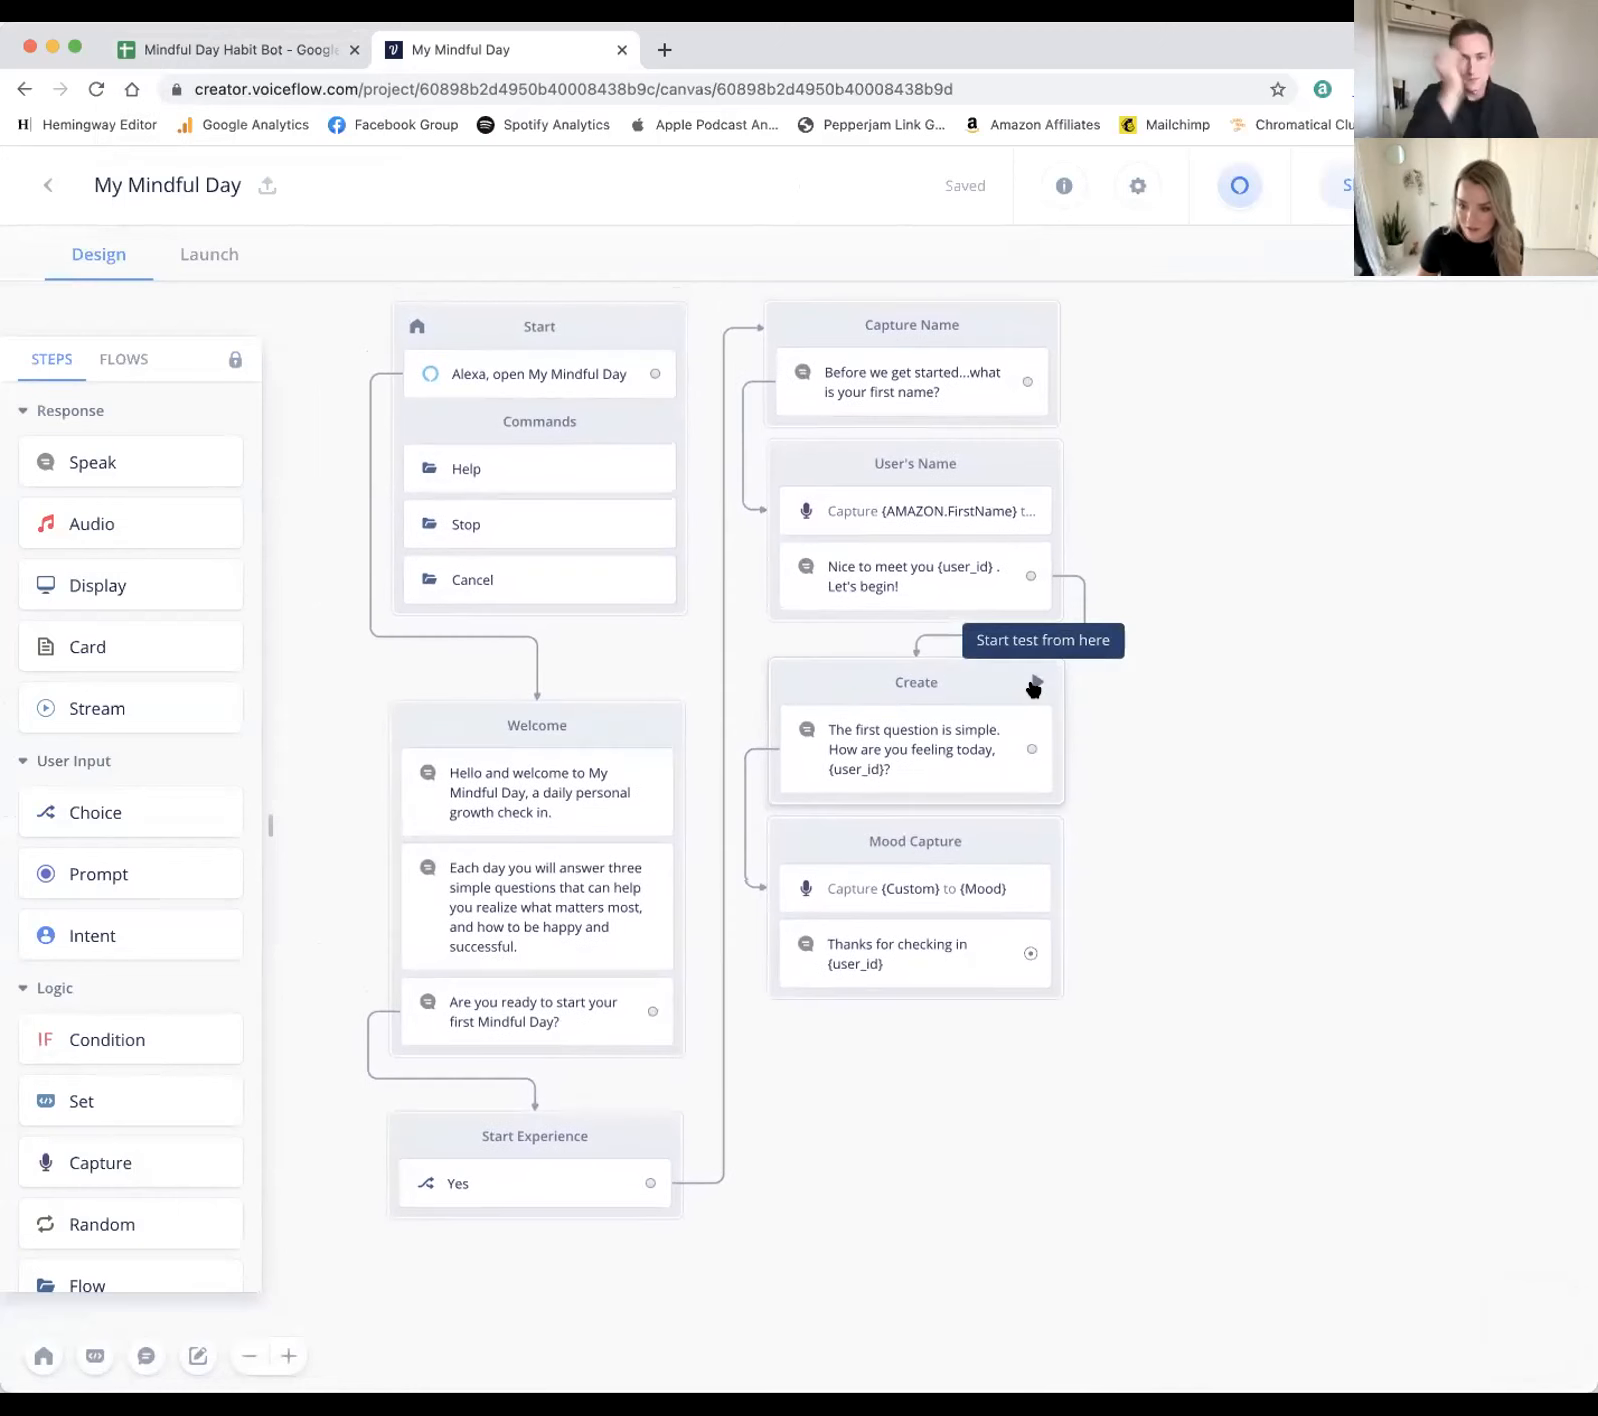
Step: Test the skill from the Create block by answering the mood question with "Awesome!", and exit prototyping
click(1034, 686)
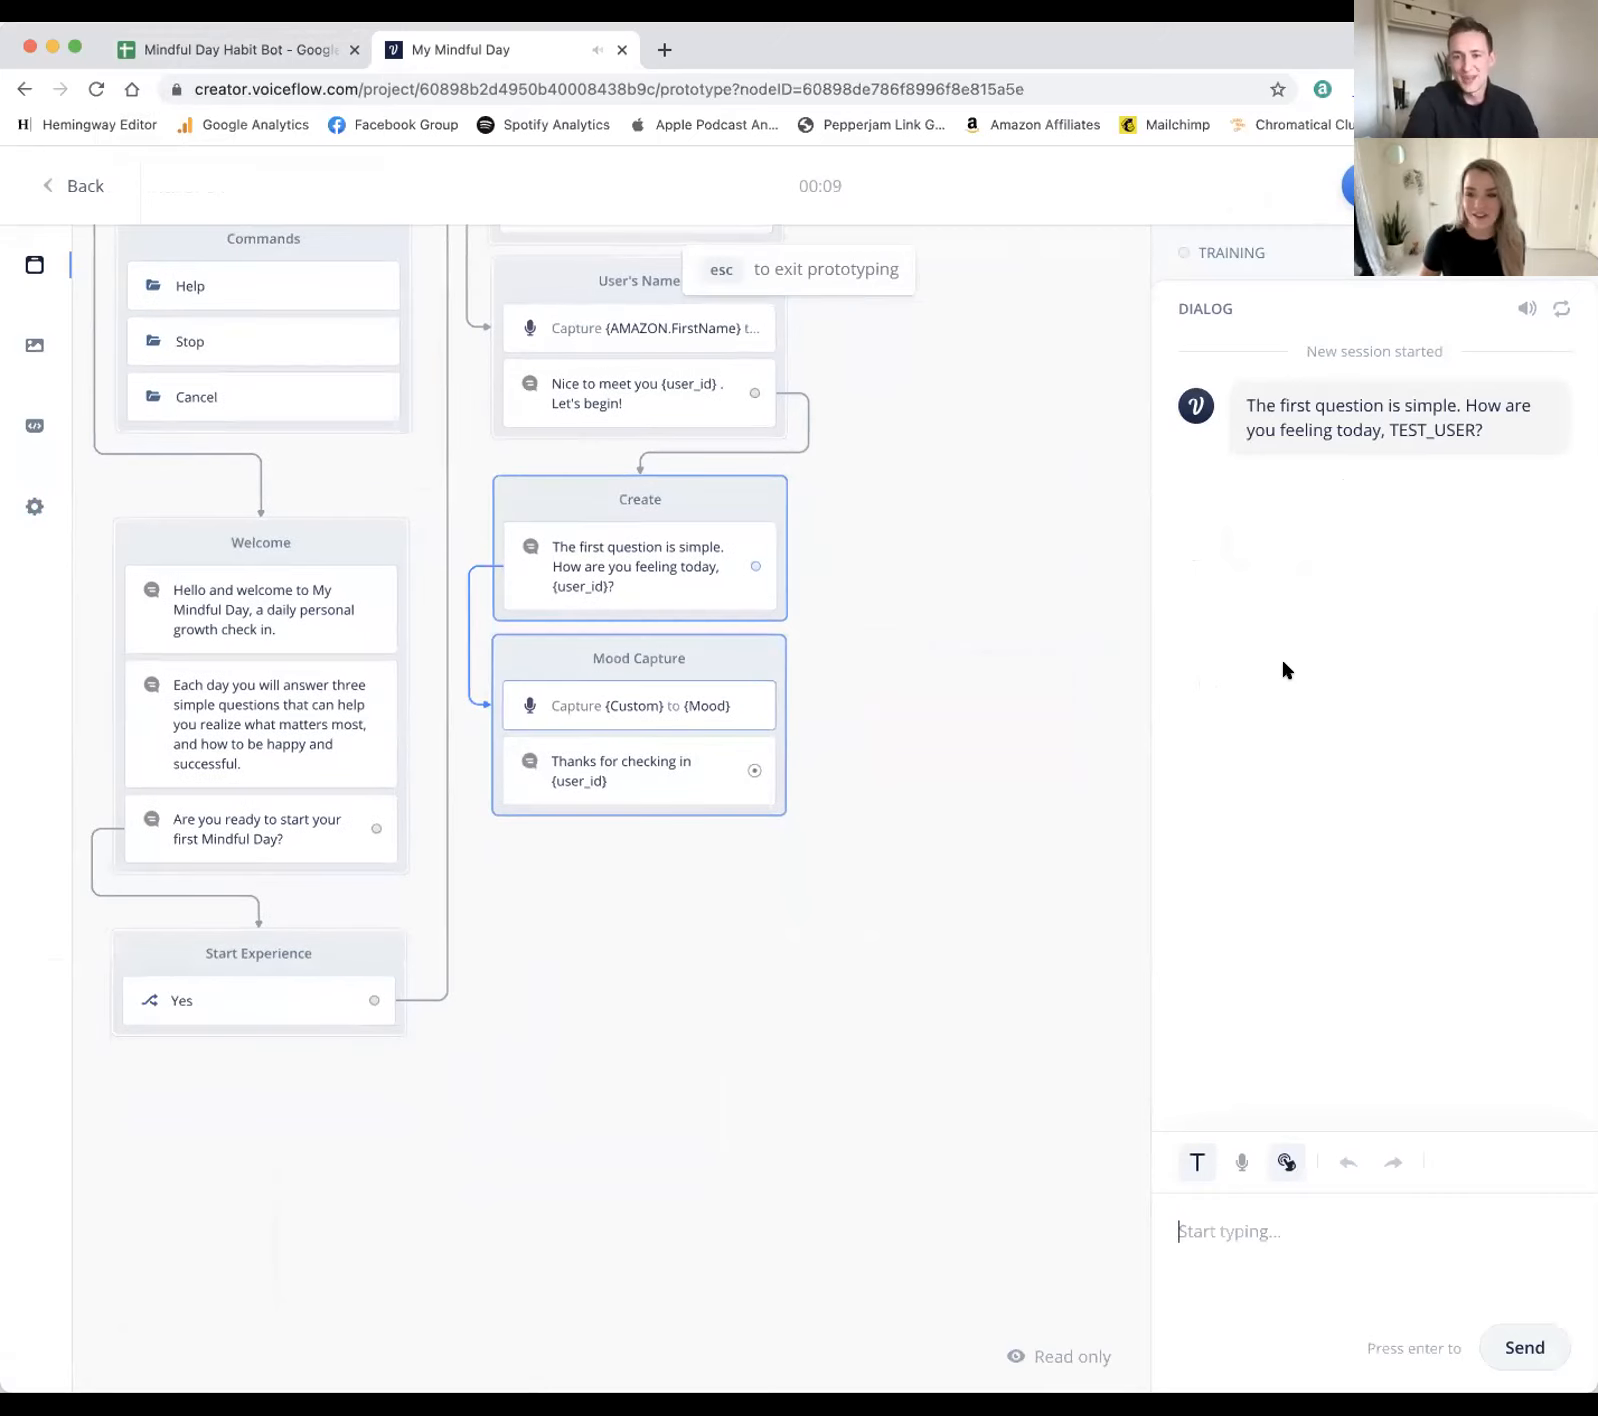
text(Awesome!)
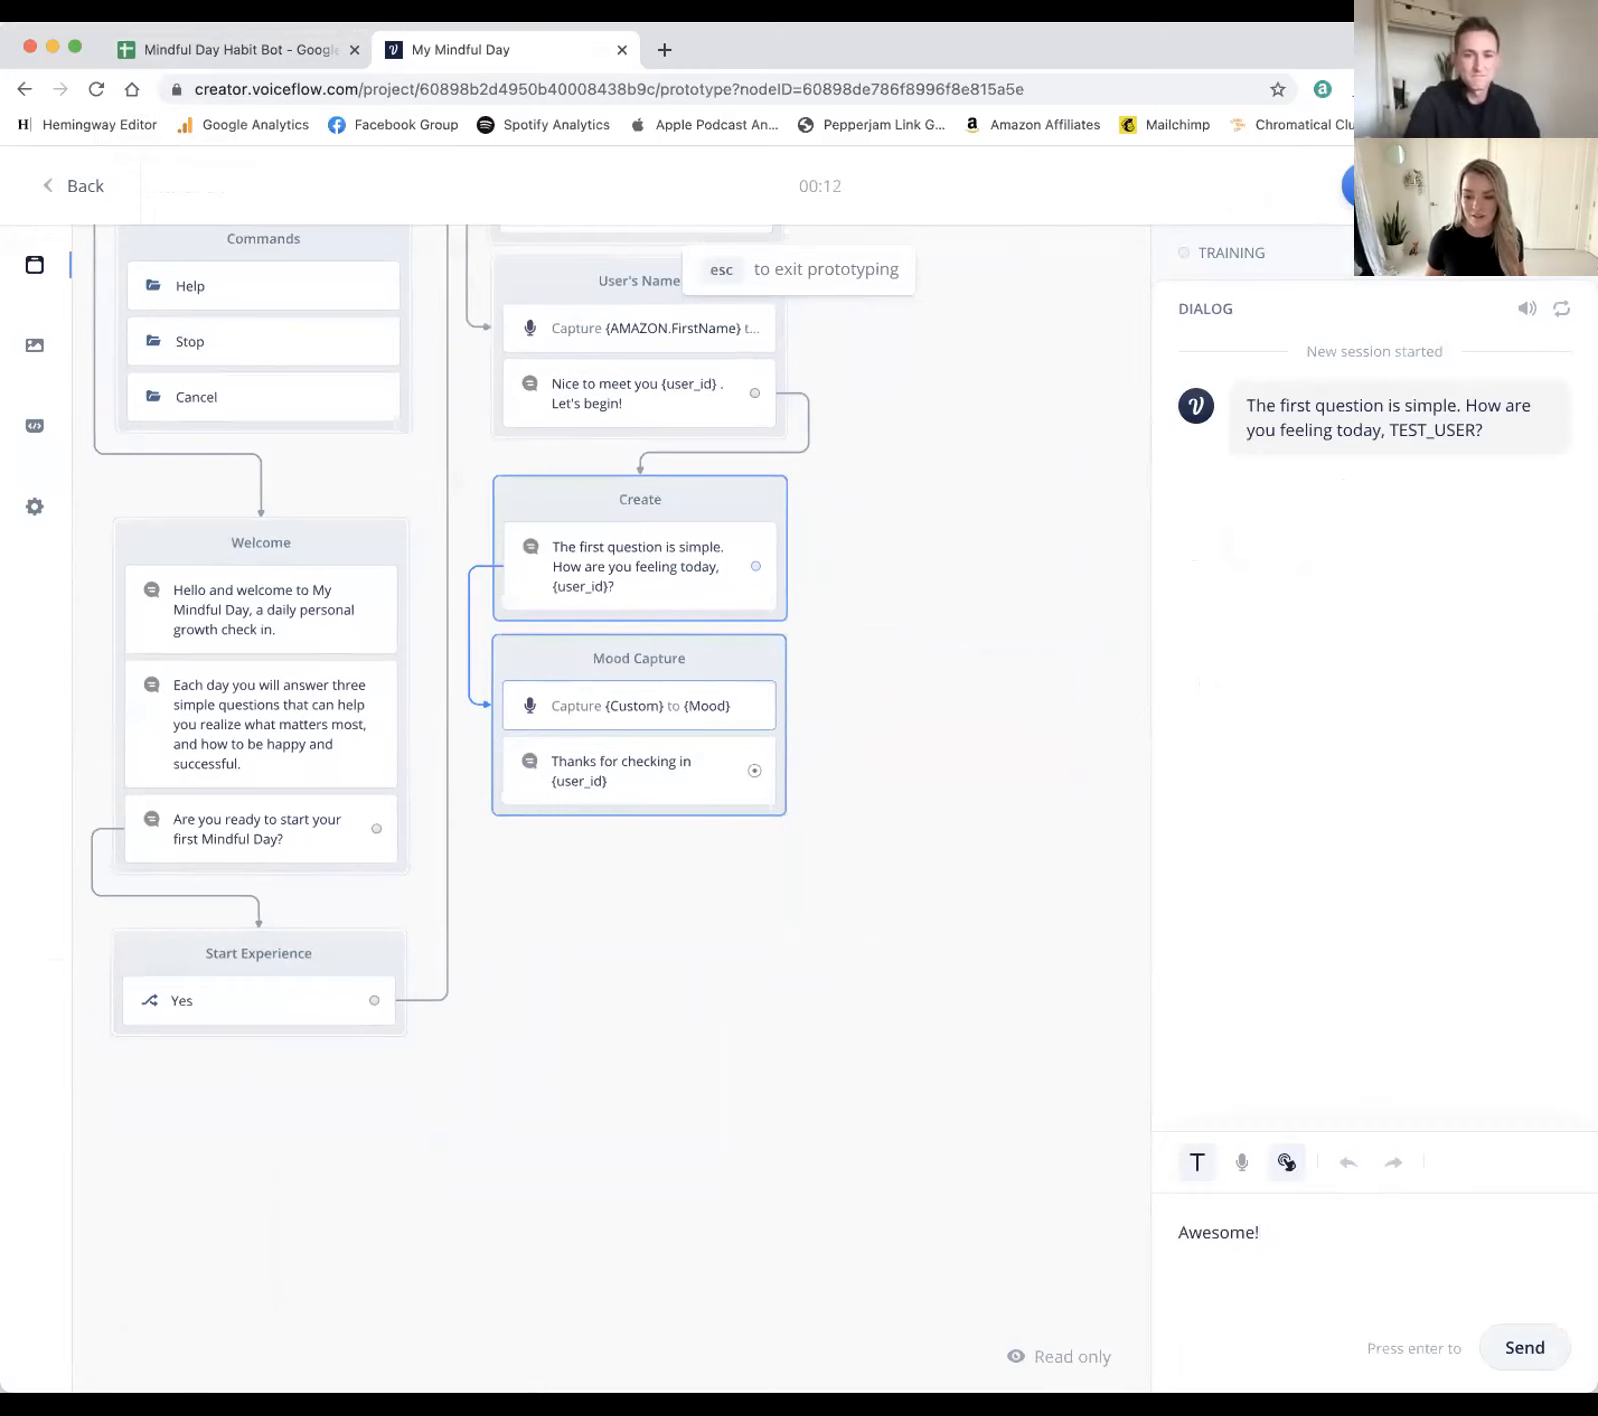
key(Return)
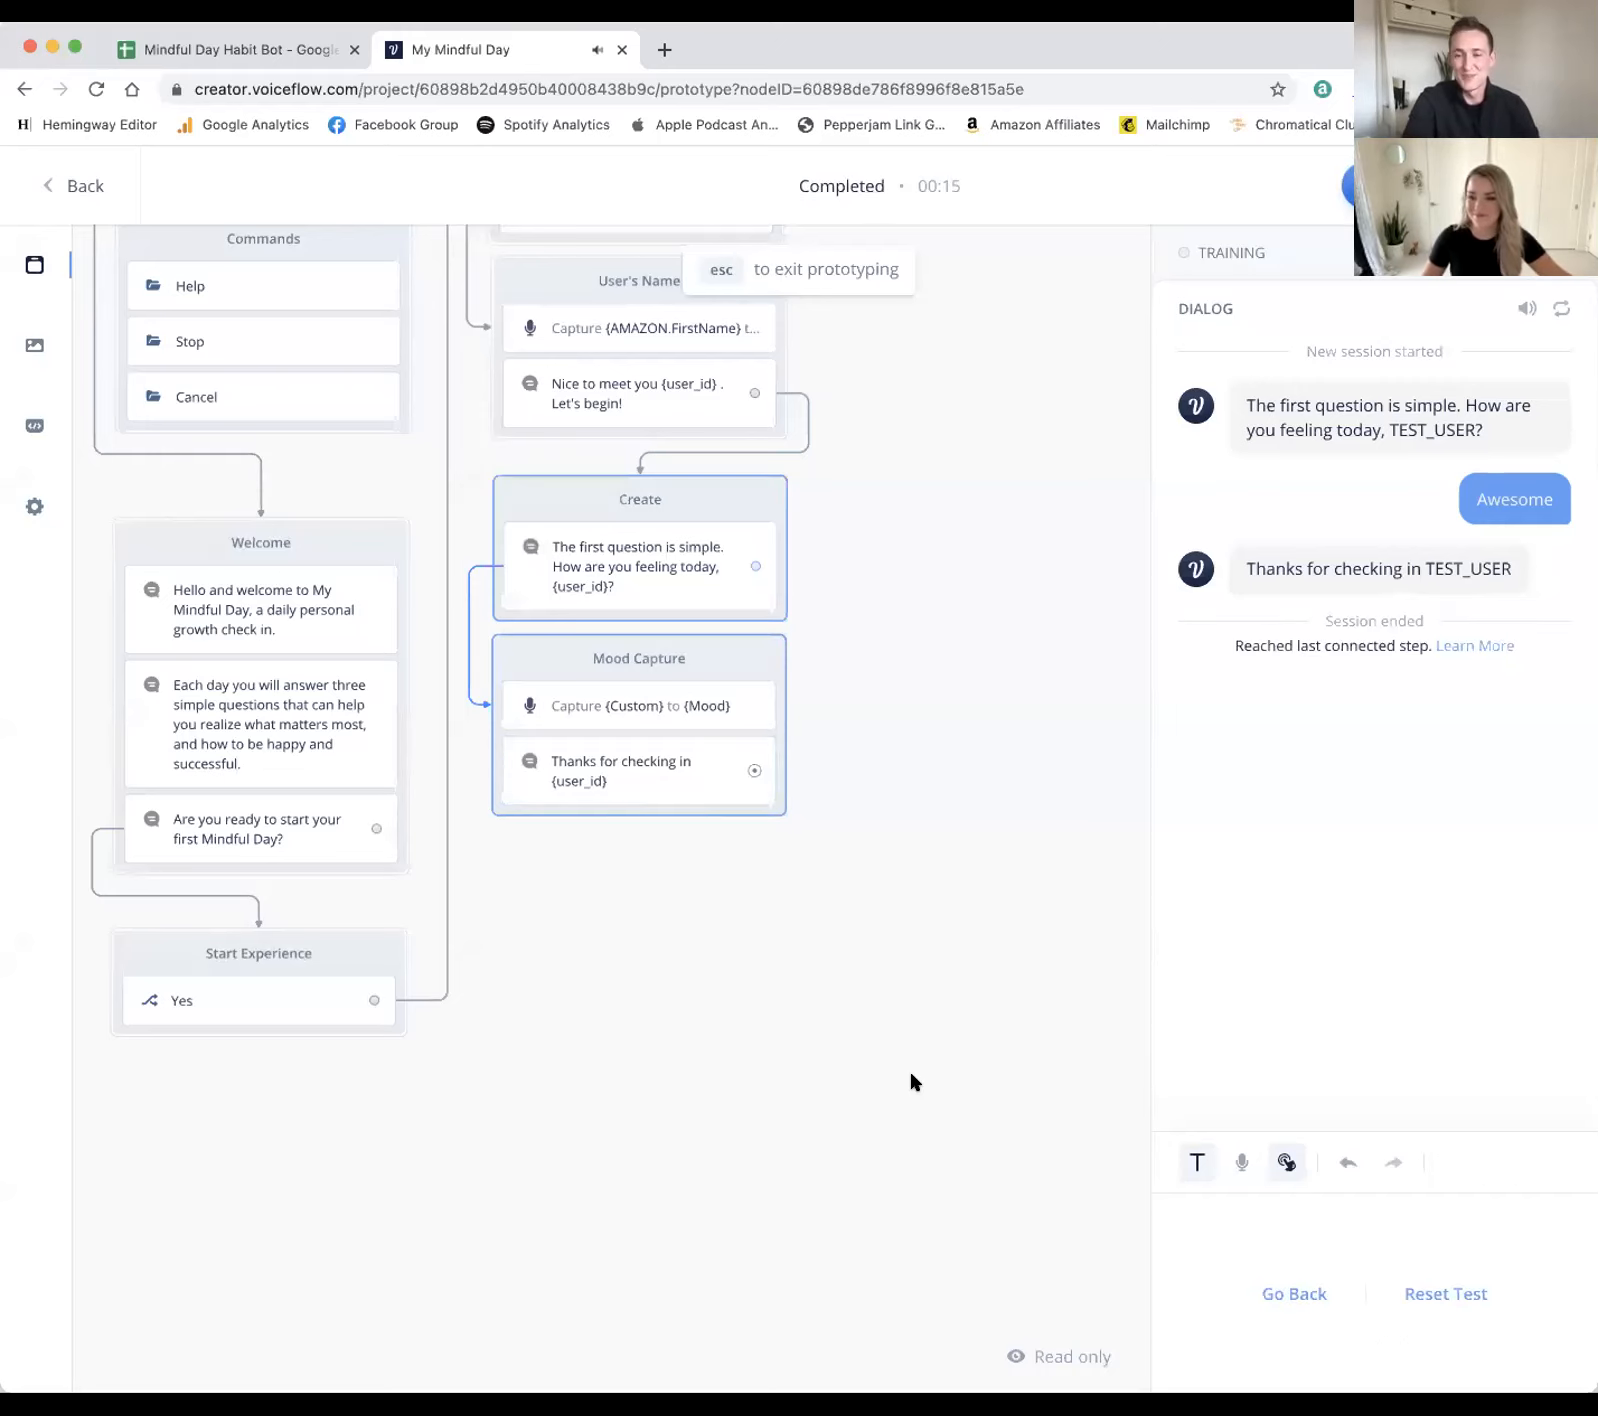
key(Escape)
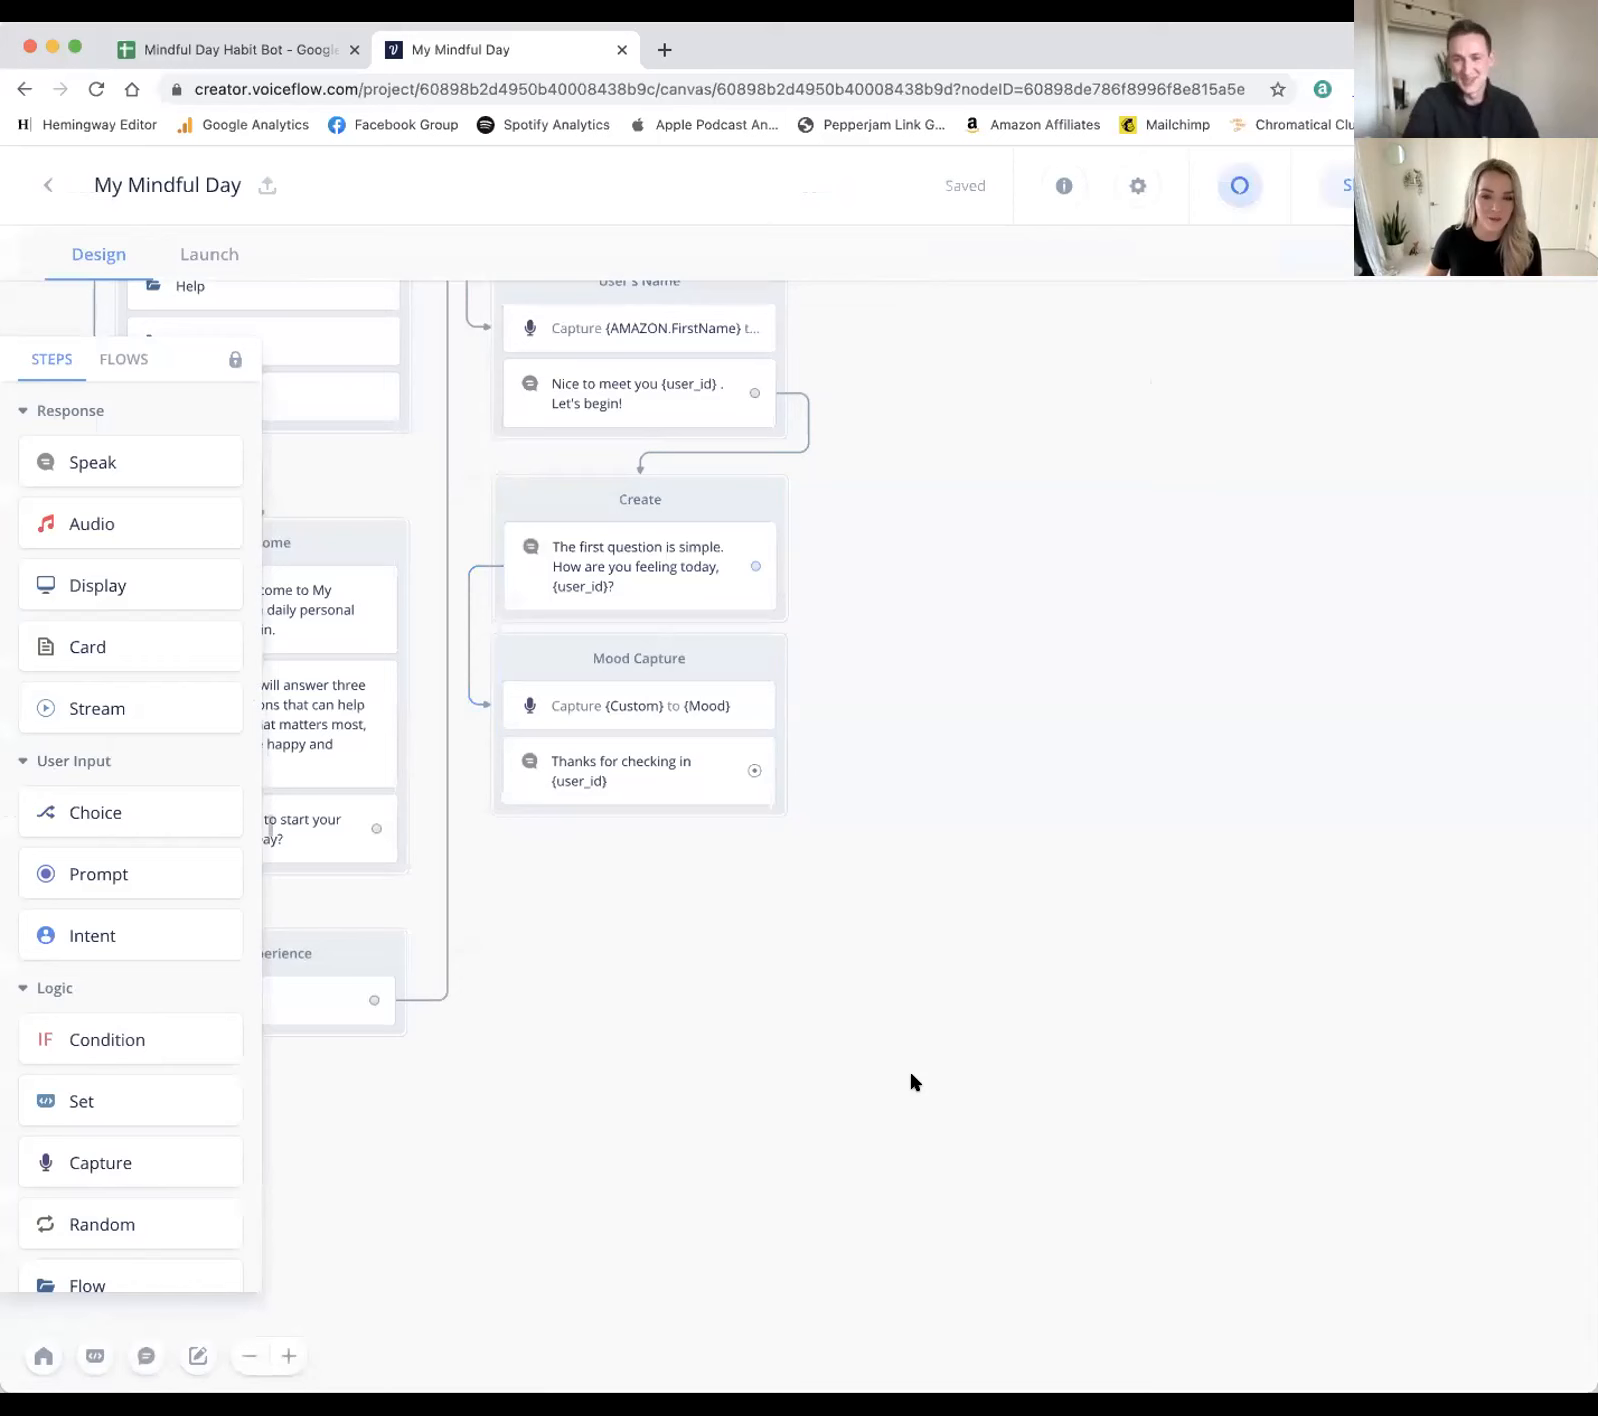
Step: Add a Speak step in a new block and align the block directly below Mood Capture
scroll(953, 1072, left, 2)
scroll(953, 1072, up, 1)
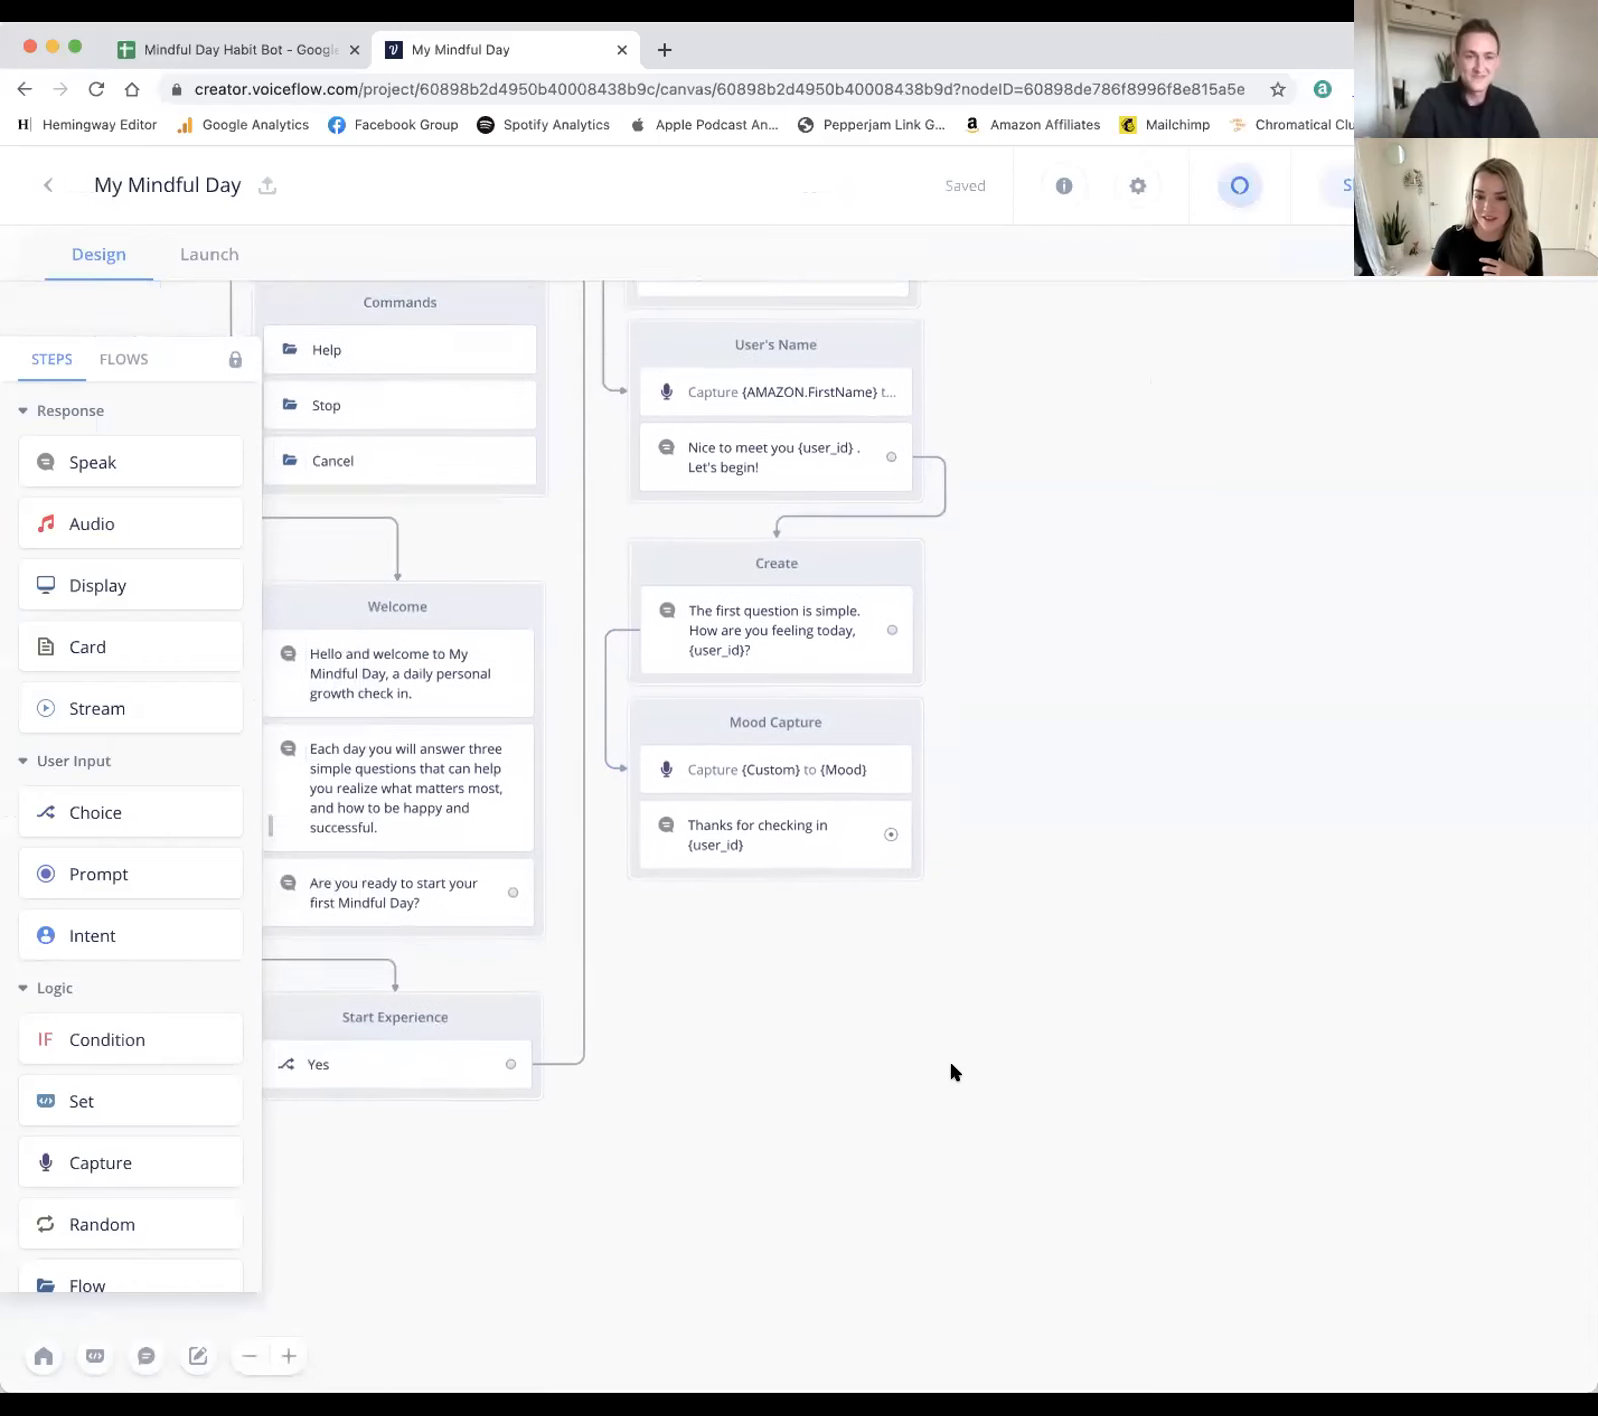
scroll(953, 1072, up, 2)
scroll(953, 1072, left, 1)
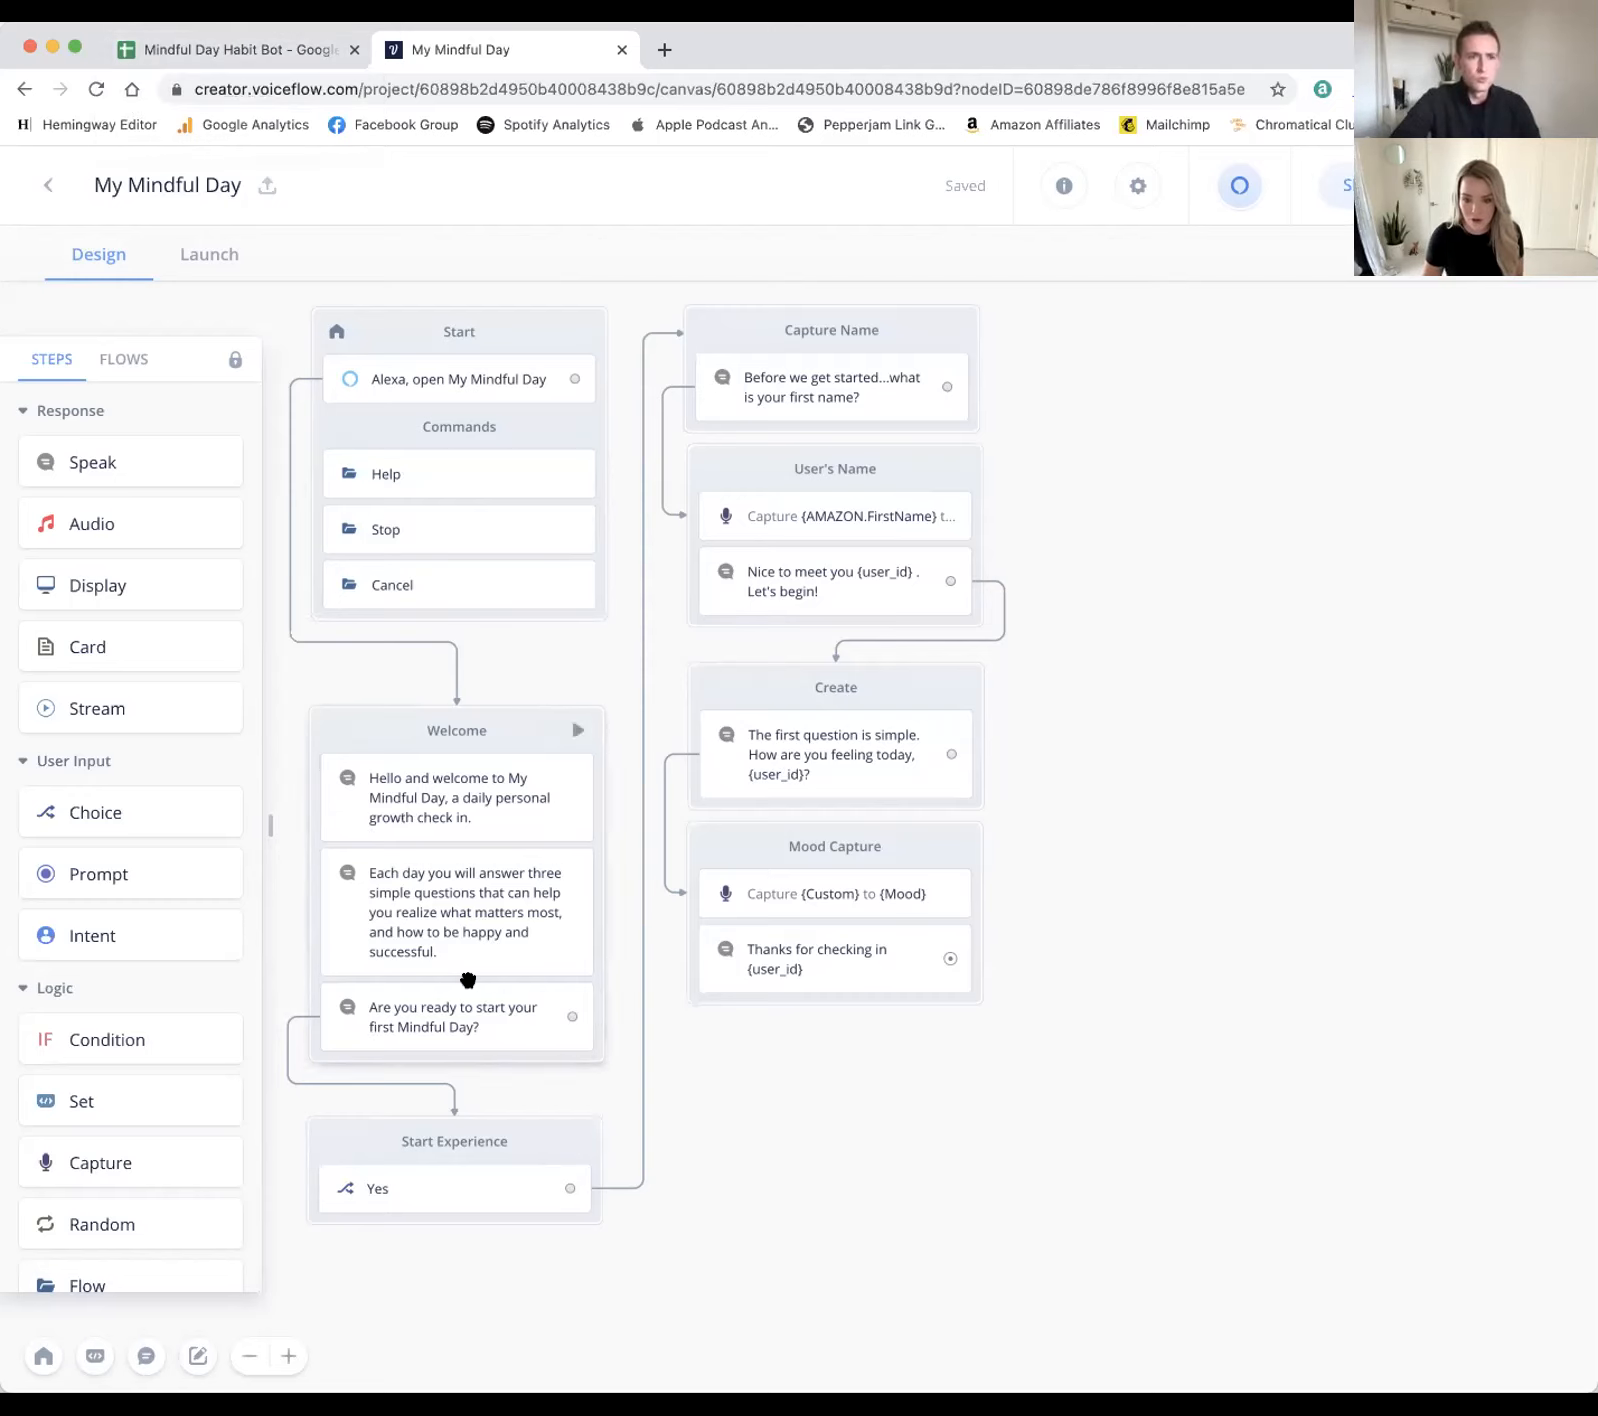
drag(97, 452, 788, 1080)
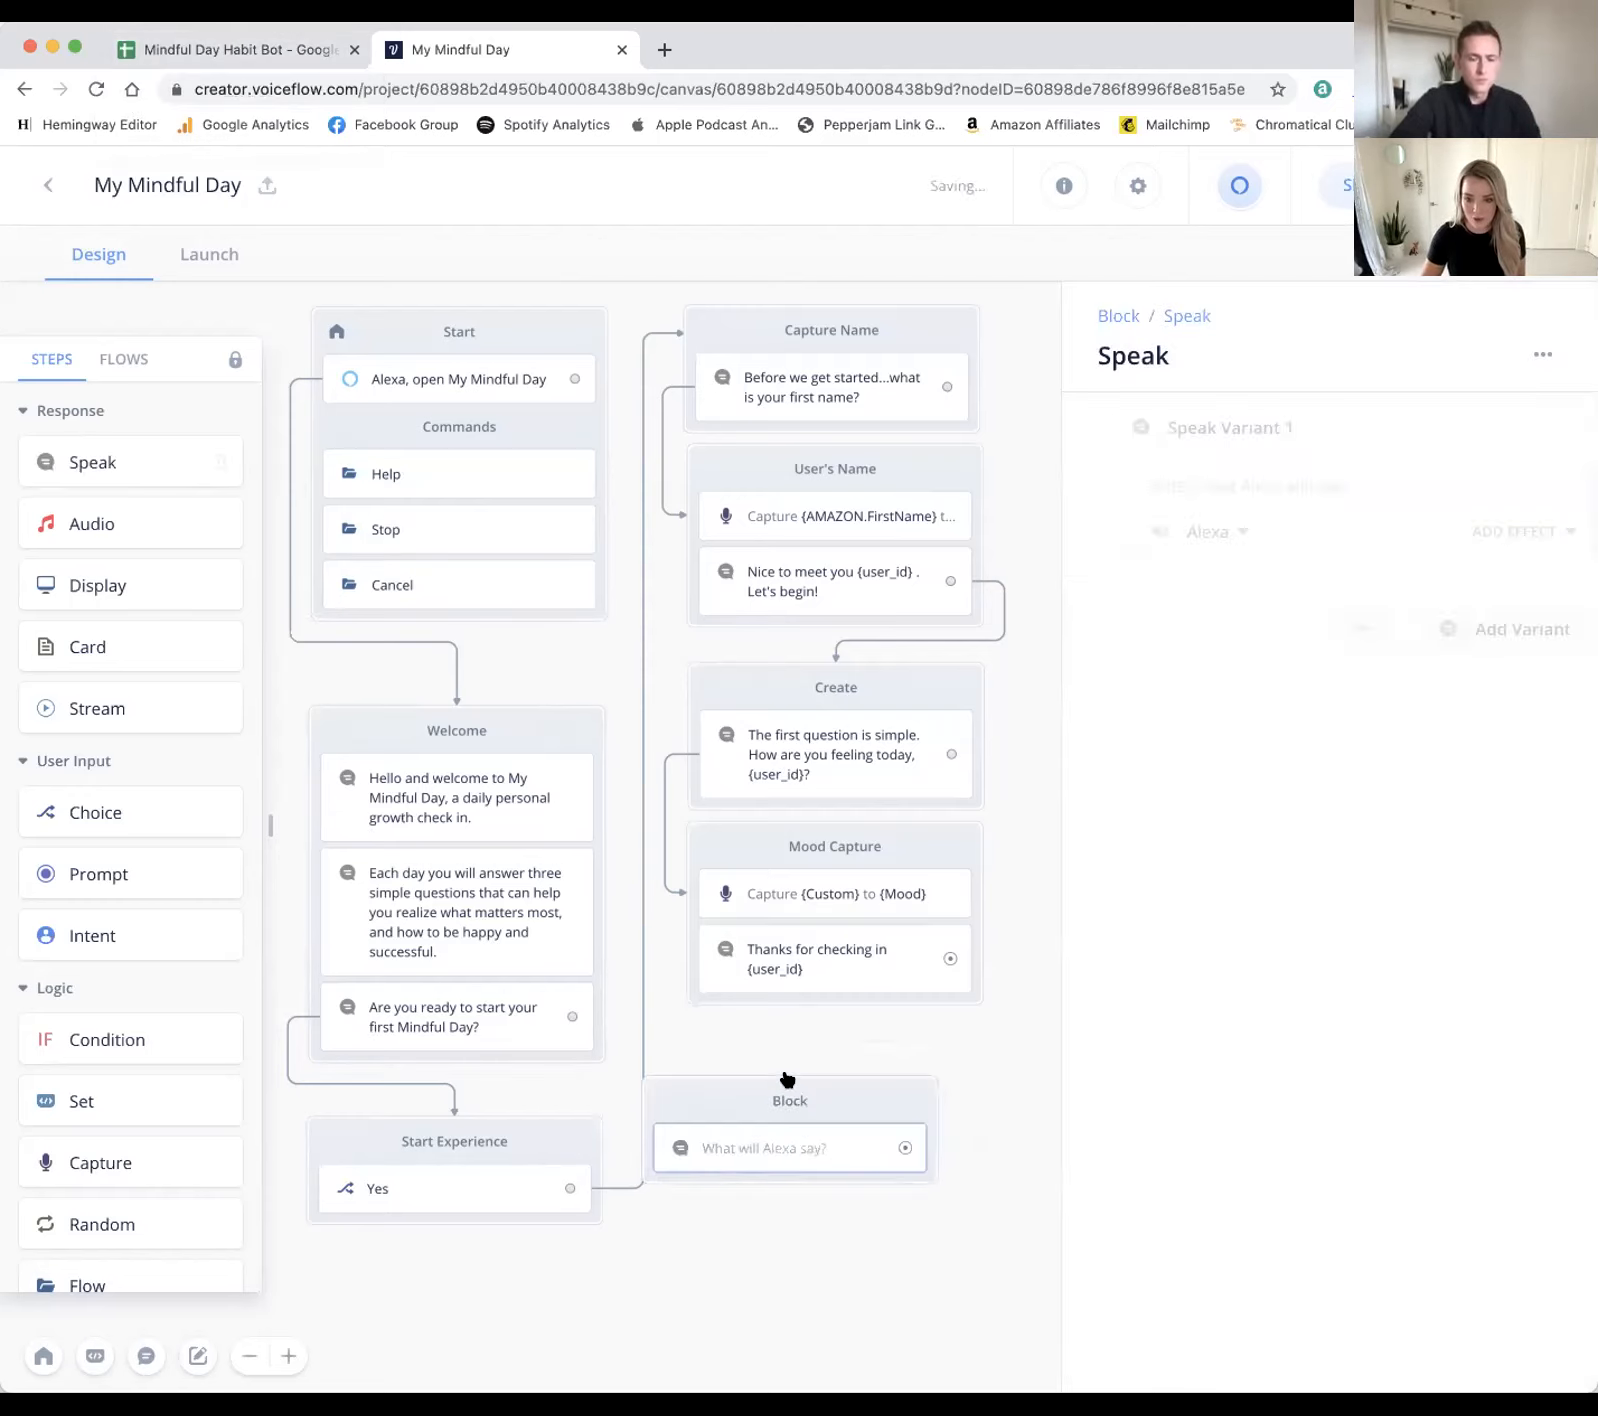
drag(694, 1099, 740, 1050)
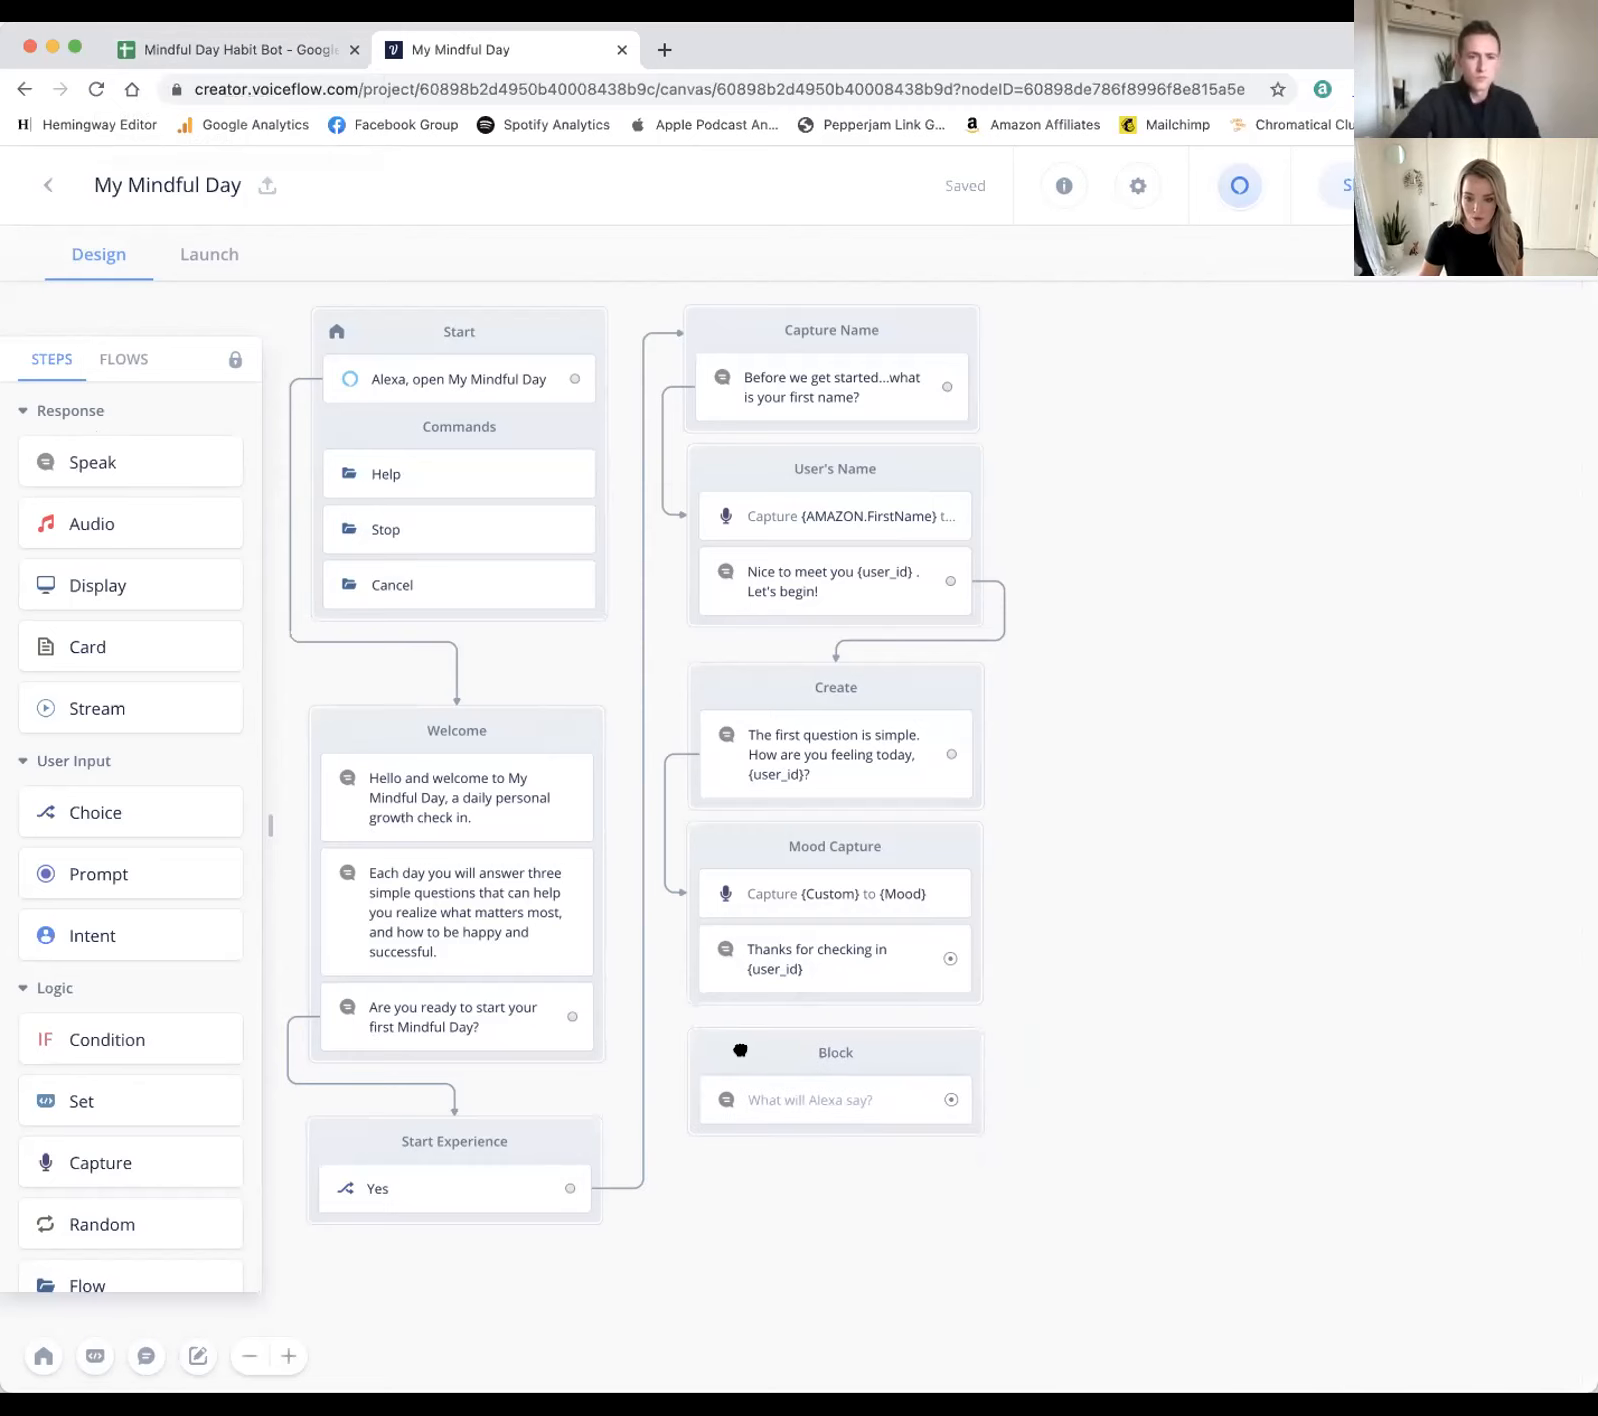
Step: Copy spreadsheet cell B12, starting "Next we will move on to your goal for the day", into the new block's Speak step in Voiceflow
click(345, 58)
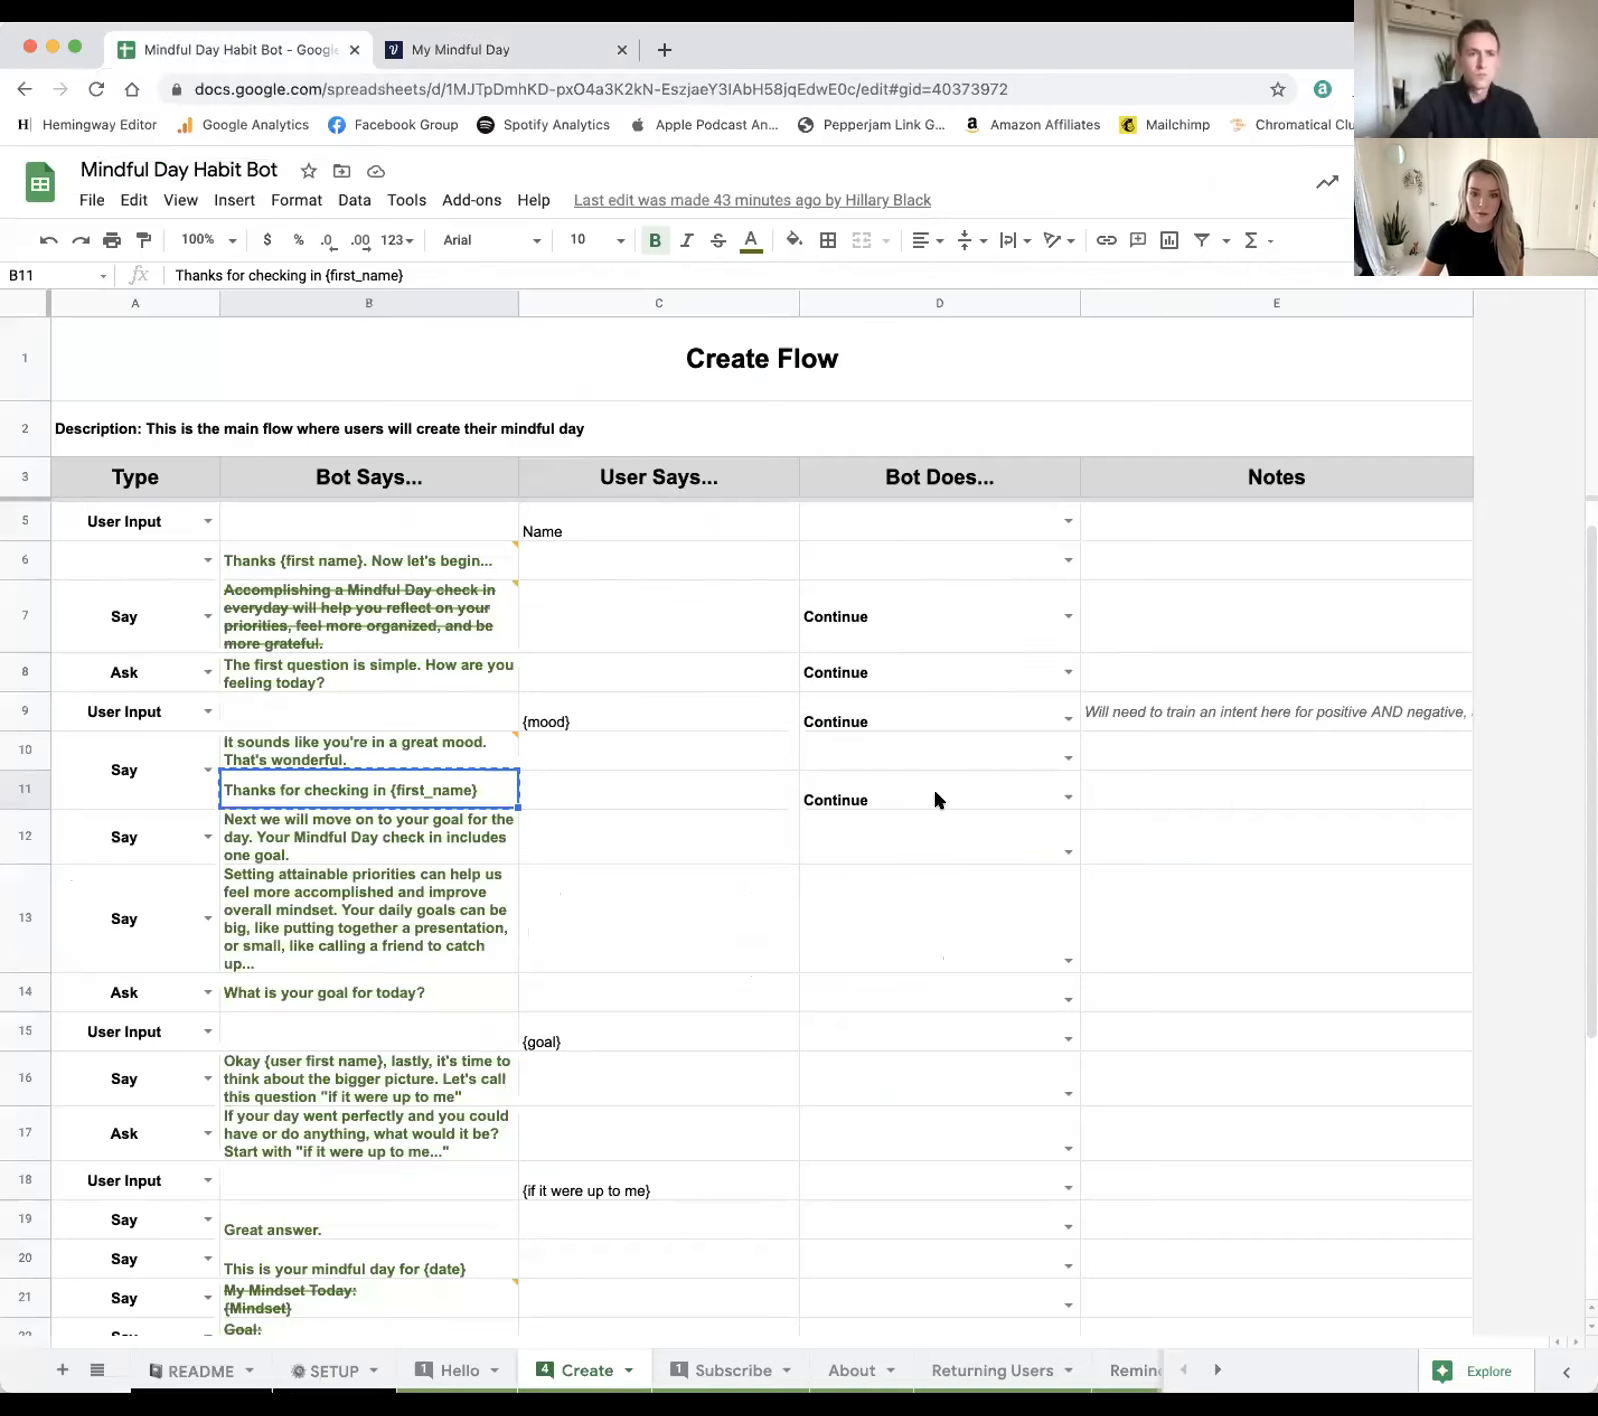
click(558, 846)
click(400, 843)
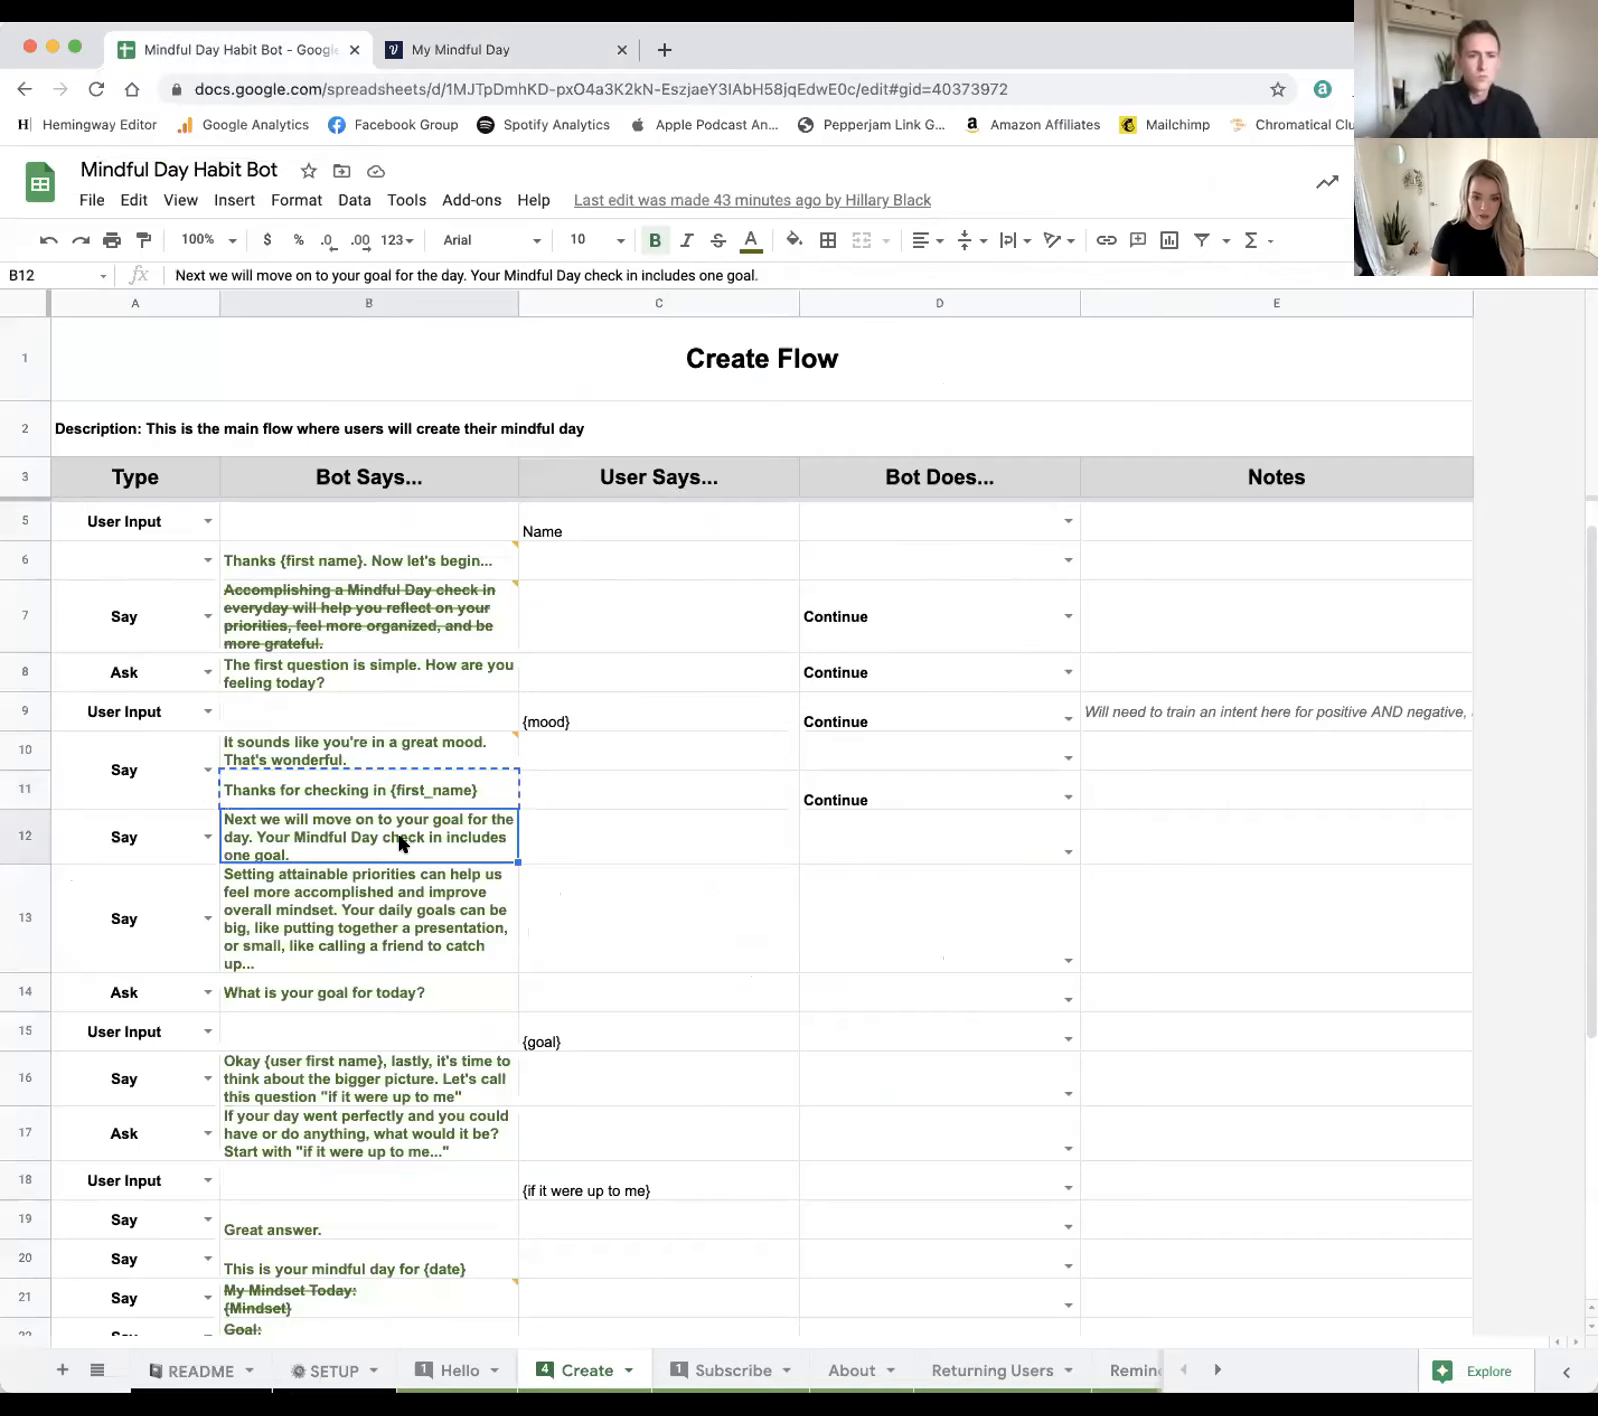
click(474, 52)
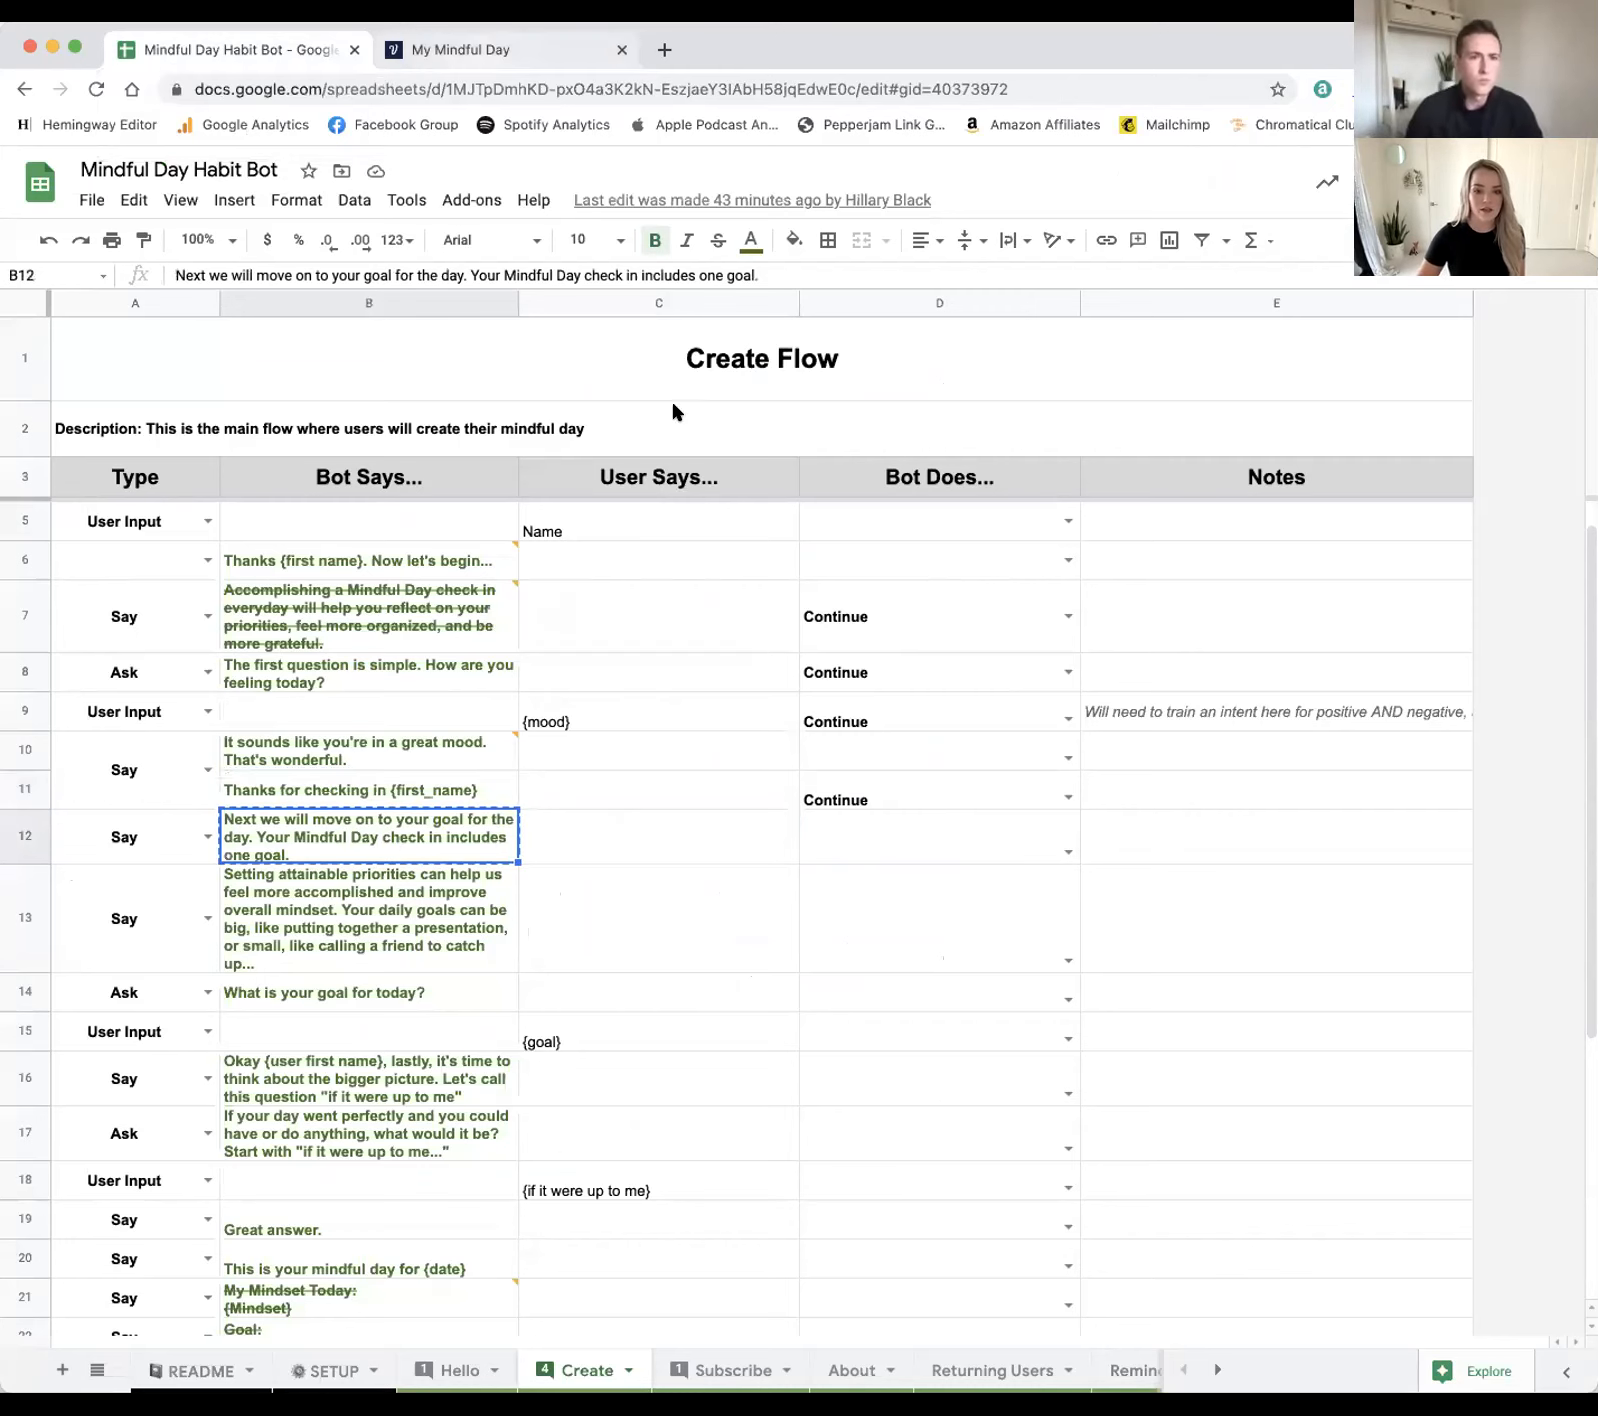
click(800, 1097)
click(1248, 484)
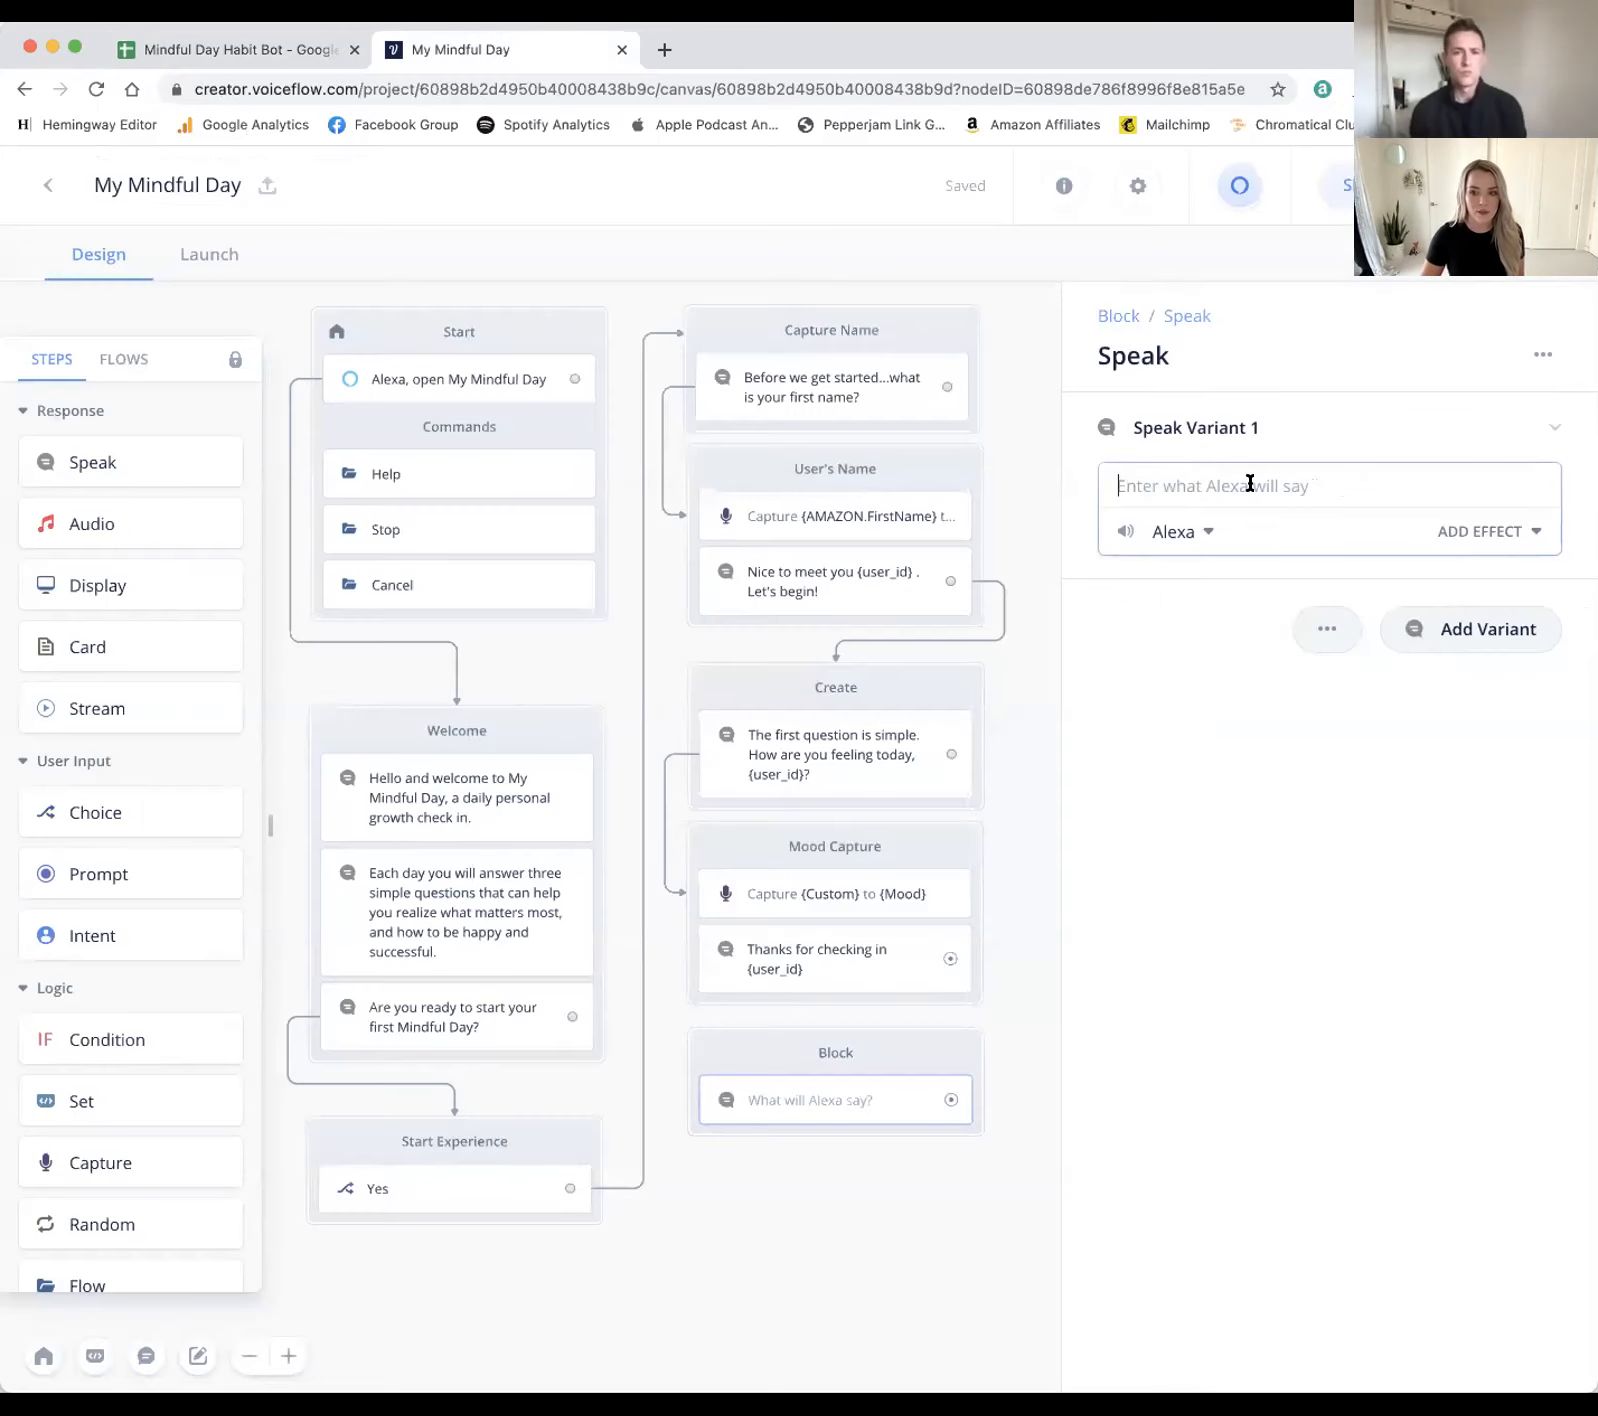
text(Next we will move on to your goal for the day. Your Mindful Day check in includes one goal.)
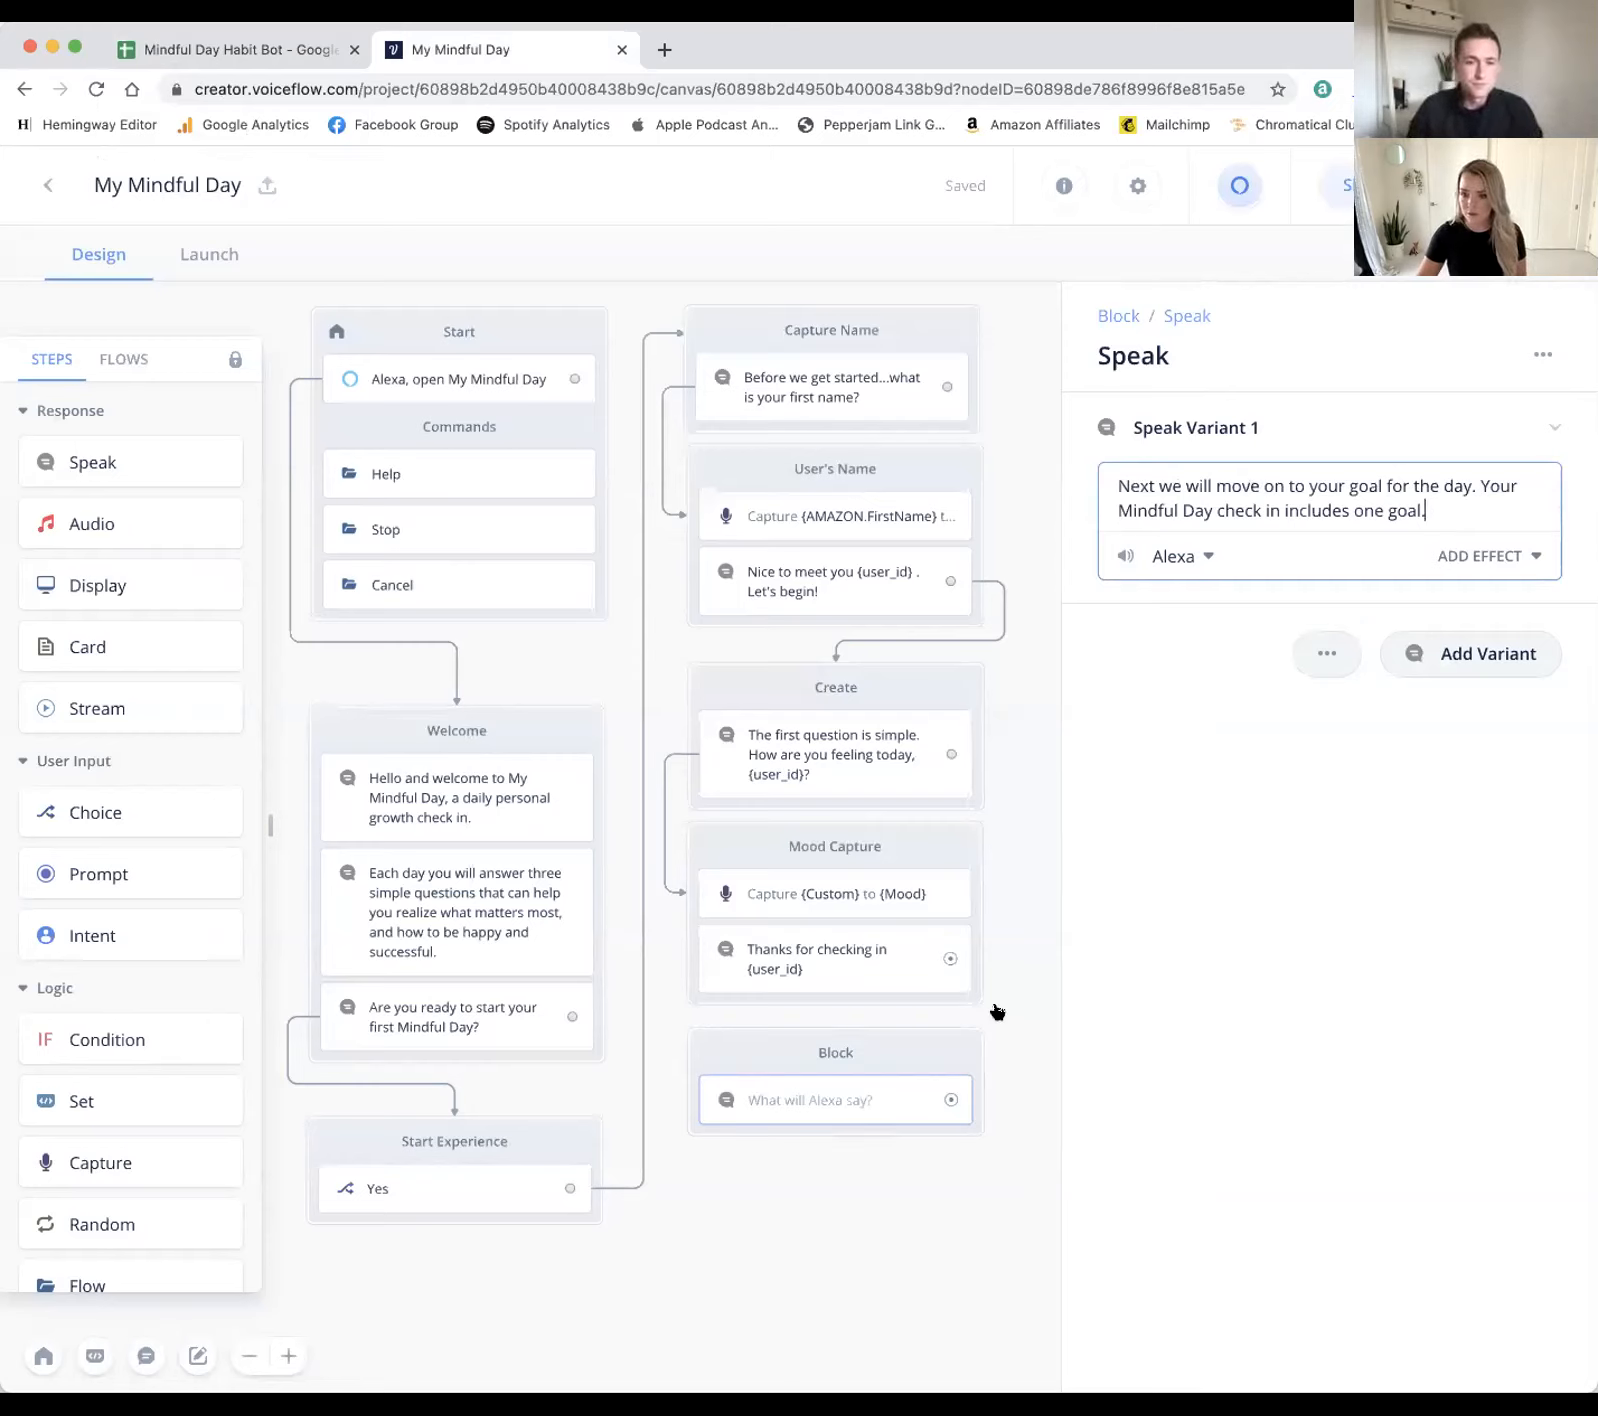
Step: Rename the new block below Mood Capture as "Goal"
double_click(831, 1052)
text(Goal)
click(828, 1220)
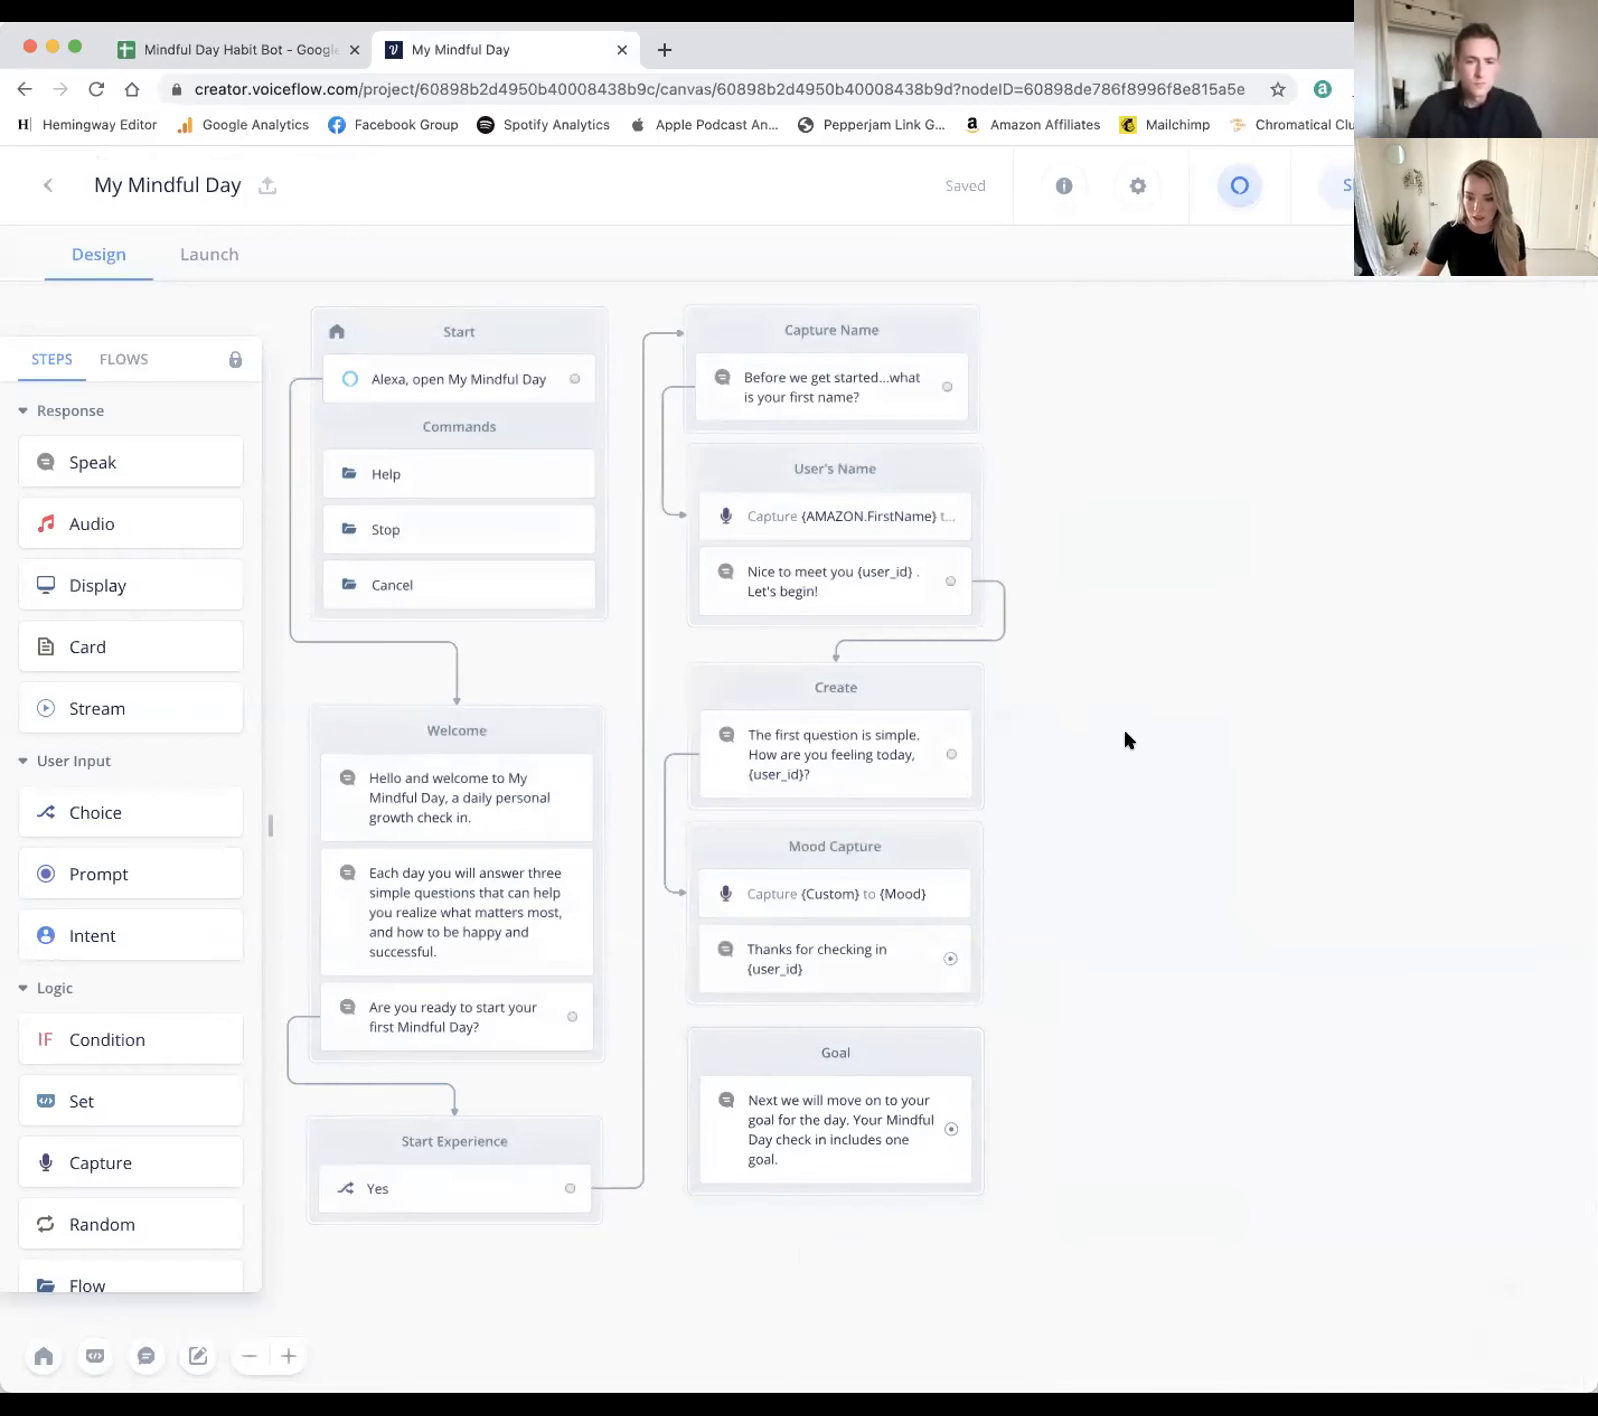
Step: Copy the "Setting attainable priorities" text from spreadsheet cell B13 and add a second Speak step to the Goal block in Voiceflow
click(295, 50)
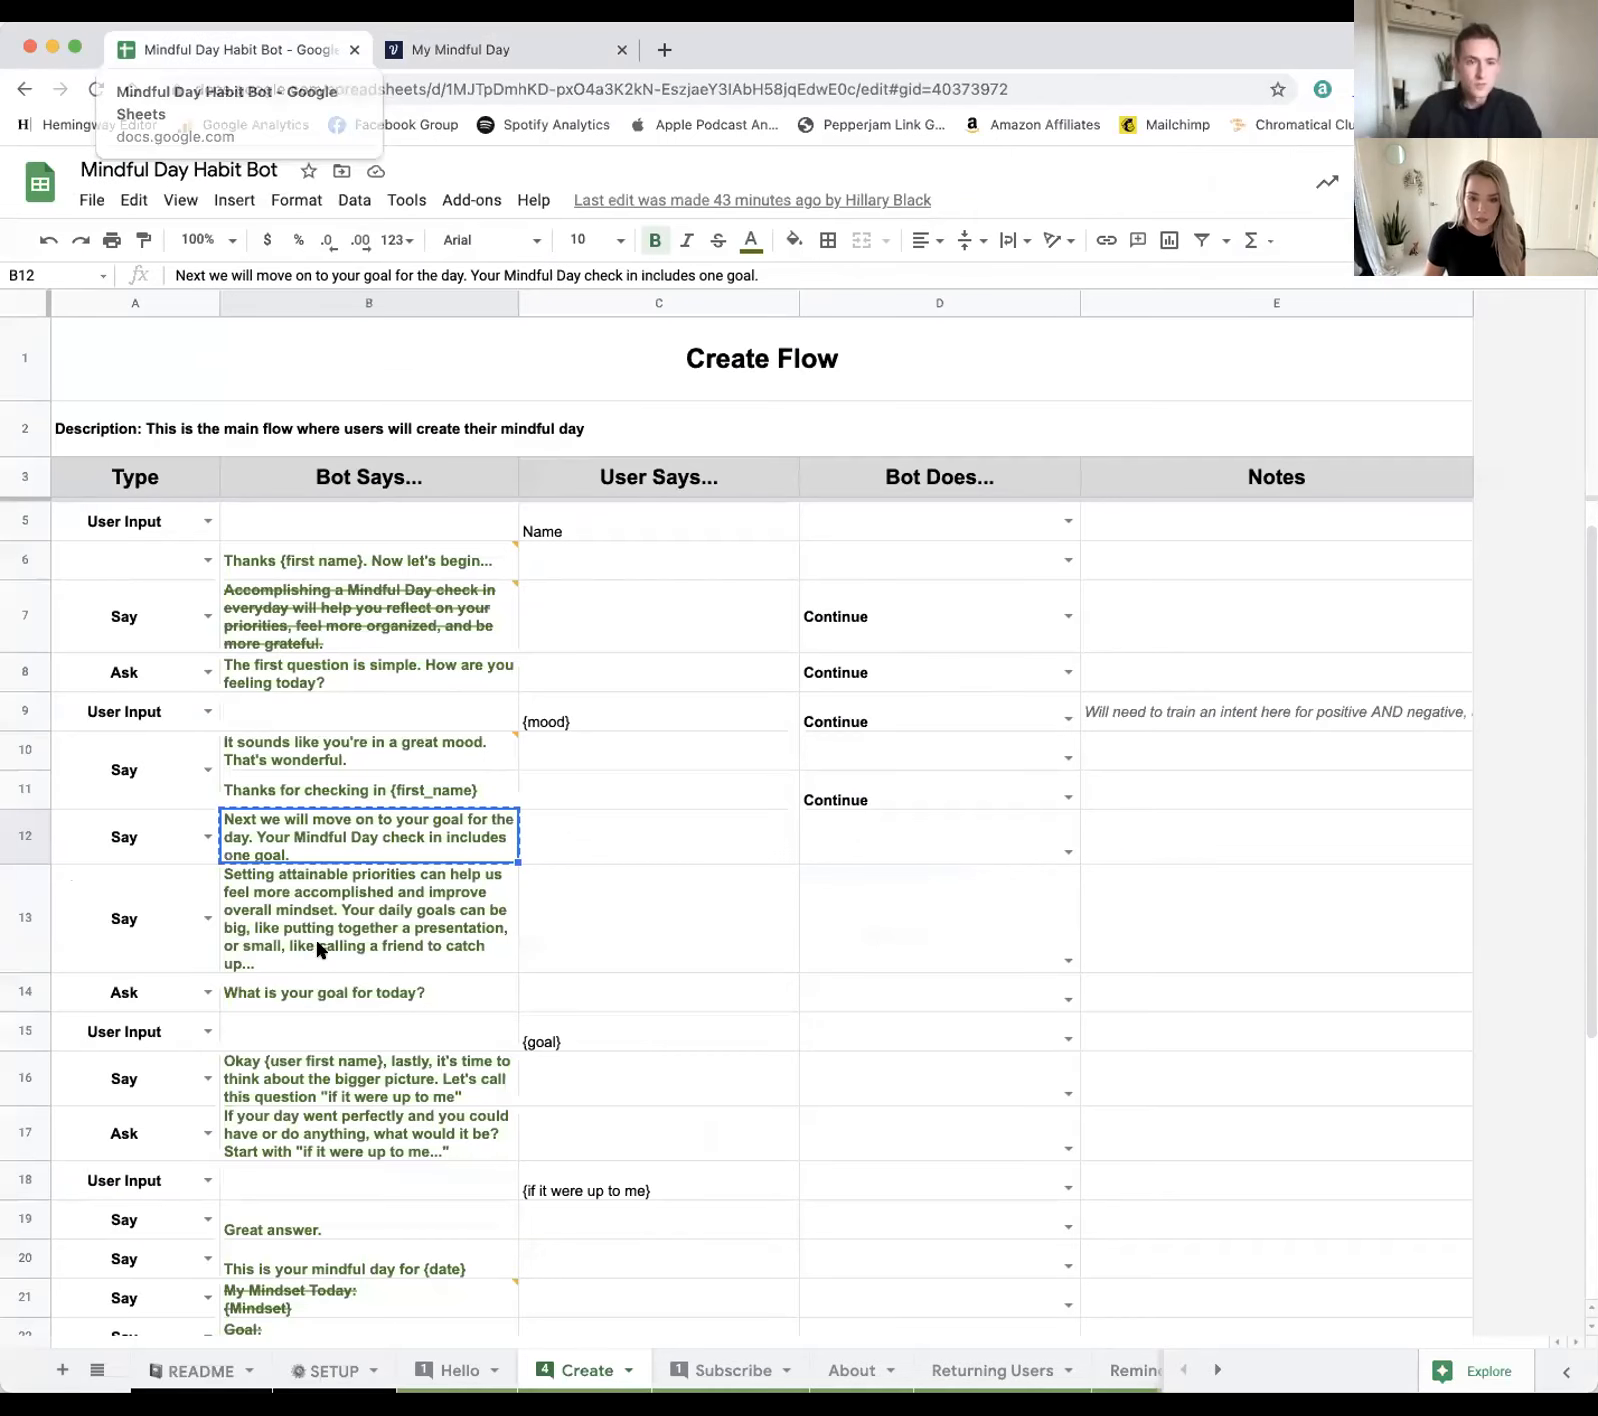
click(340, 924)
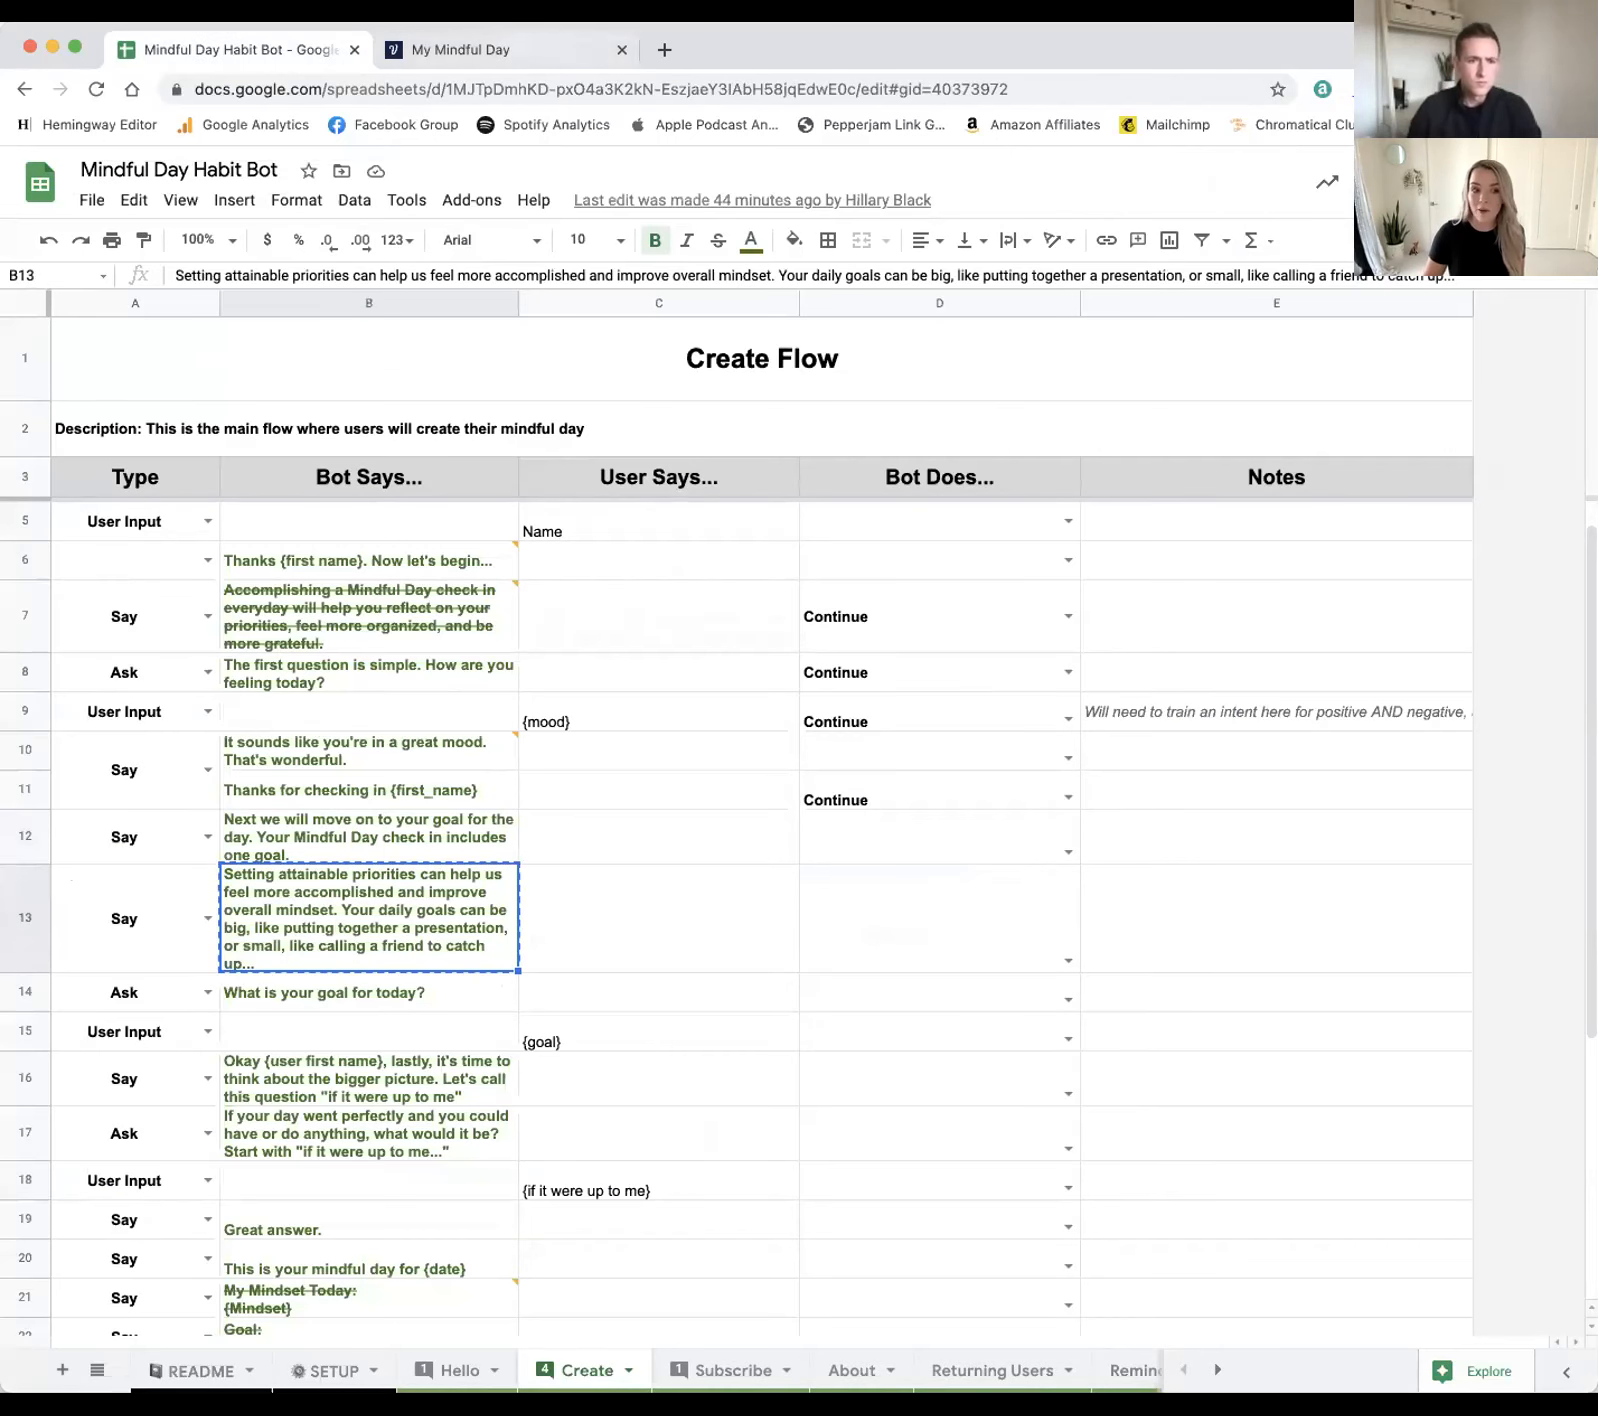
click(528, 50)
drag(146, 467, 840, 1048)
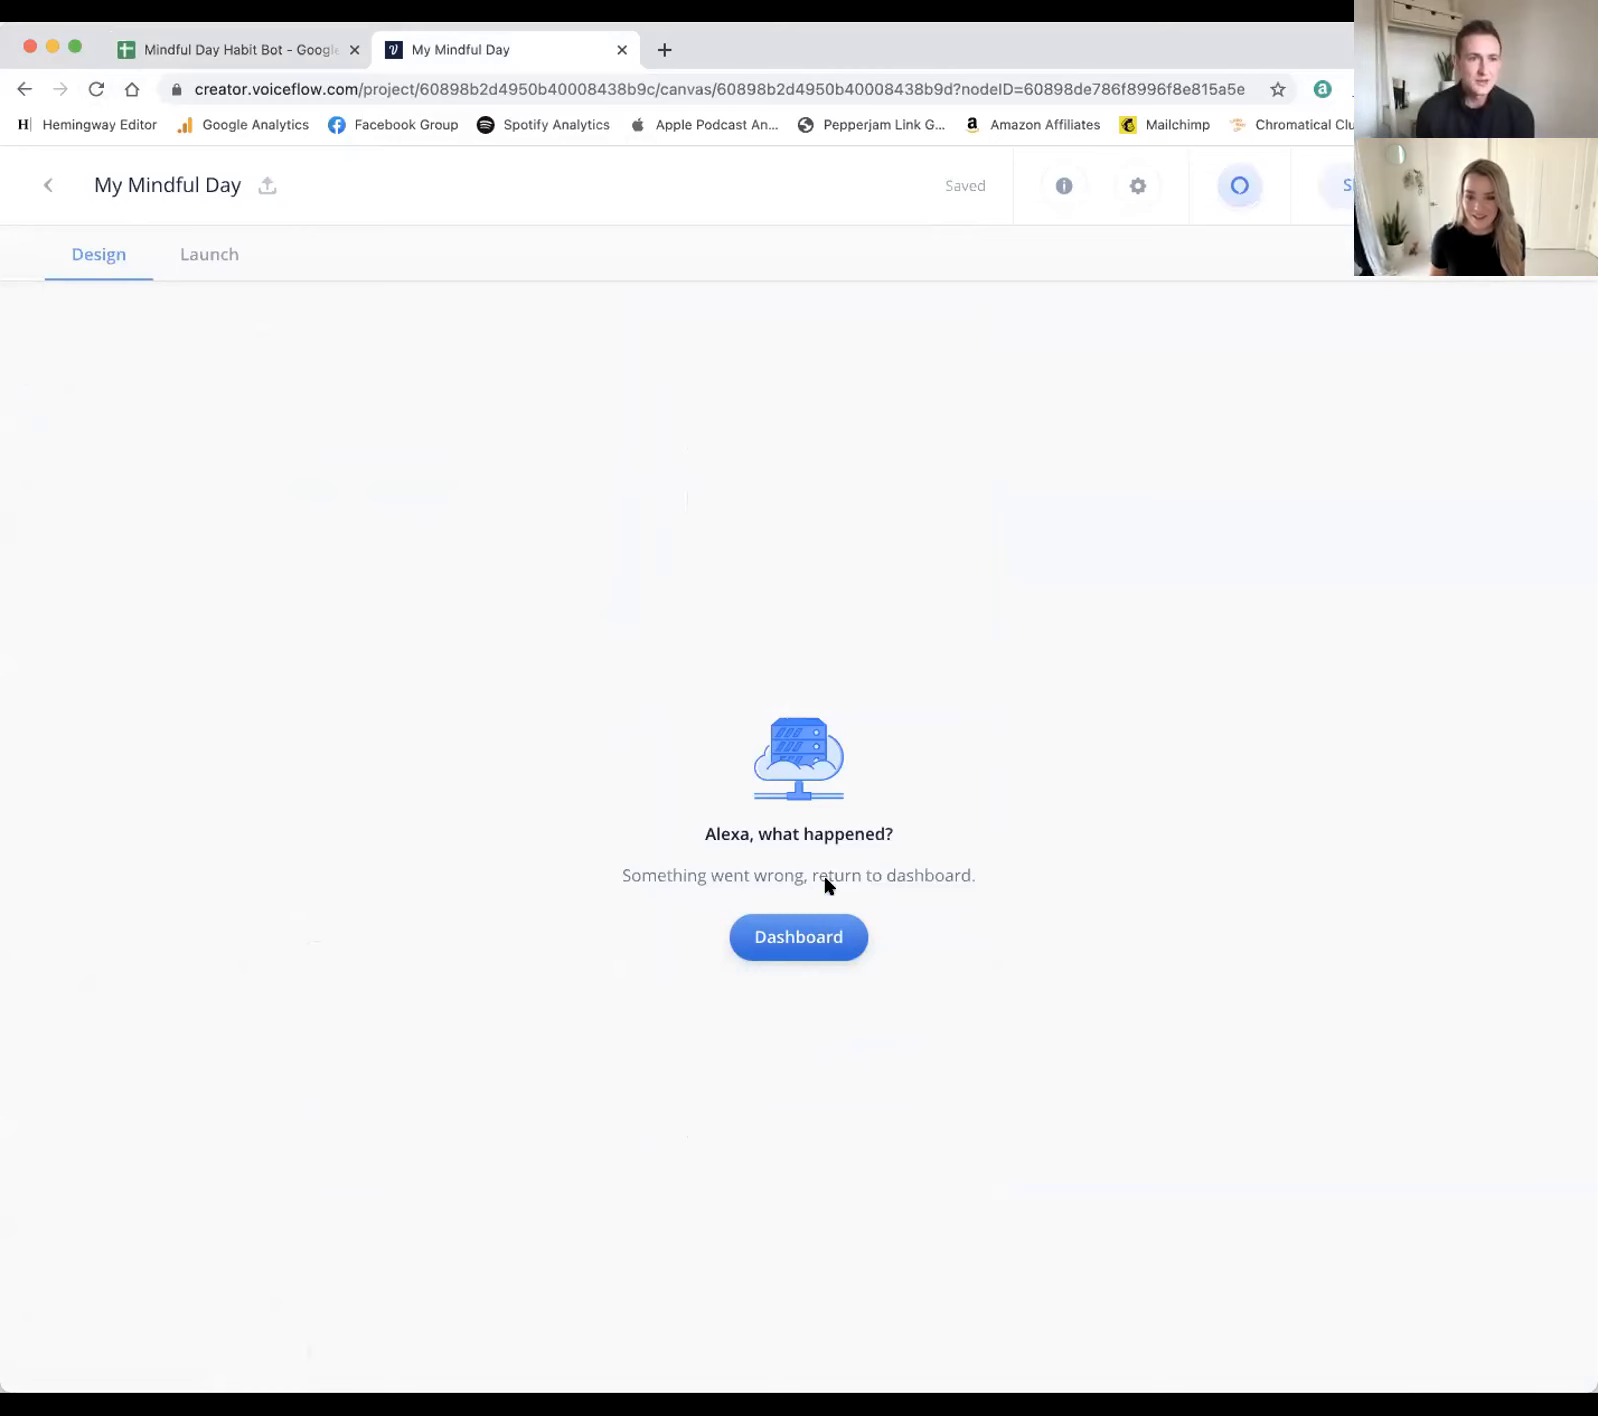
Step: Return to the dashboard and reopen the My Mindful Day Alexa skill project
click(792, 934)
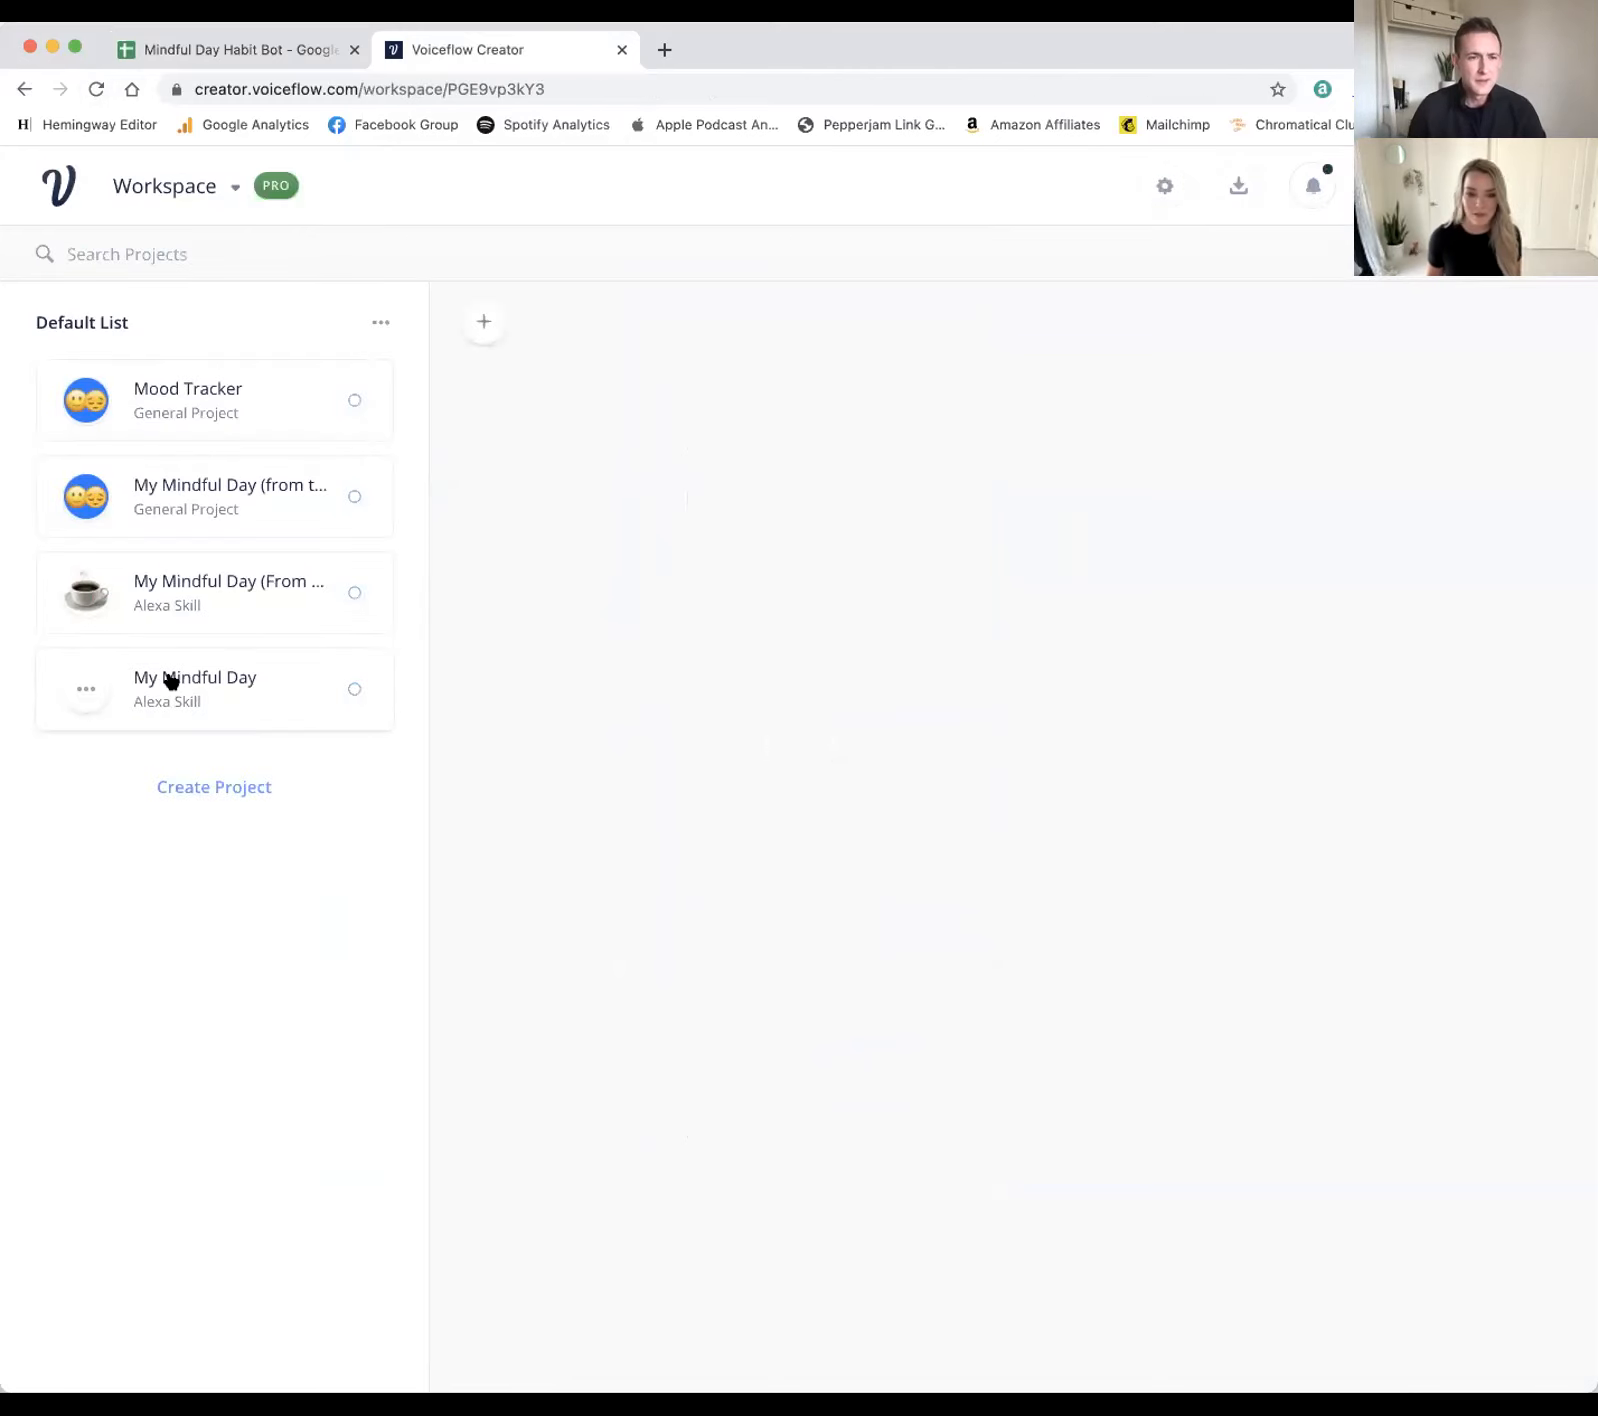
click(170, 680)
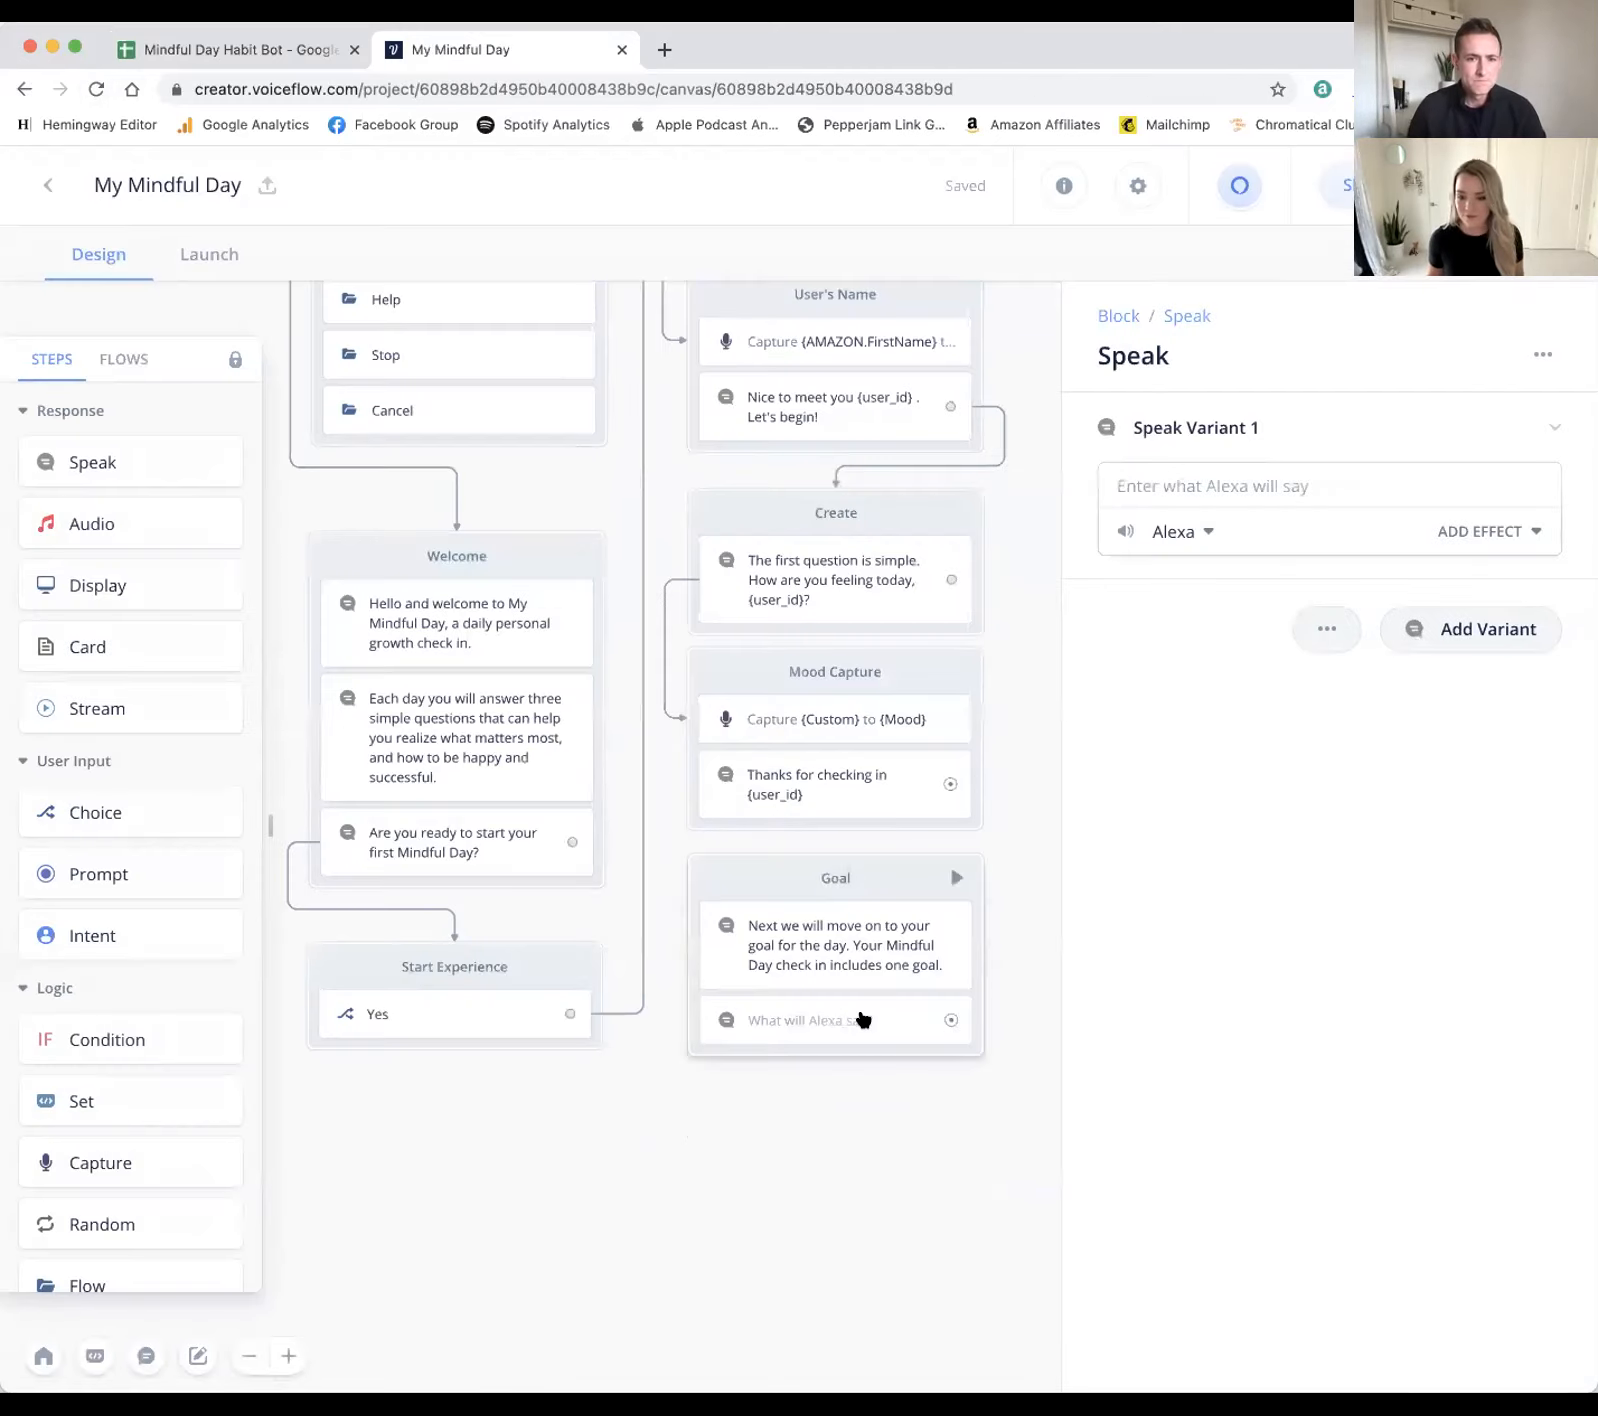
Step: Paste the copied "Setting attainable priorities" text into the Goal block's second Speak step
click(1262, 482)
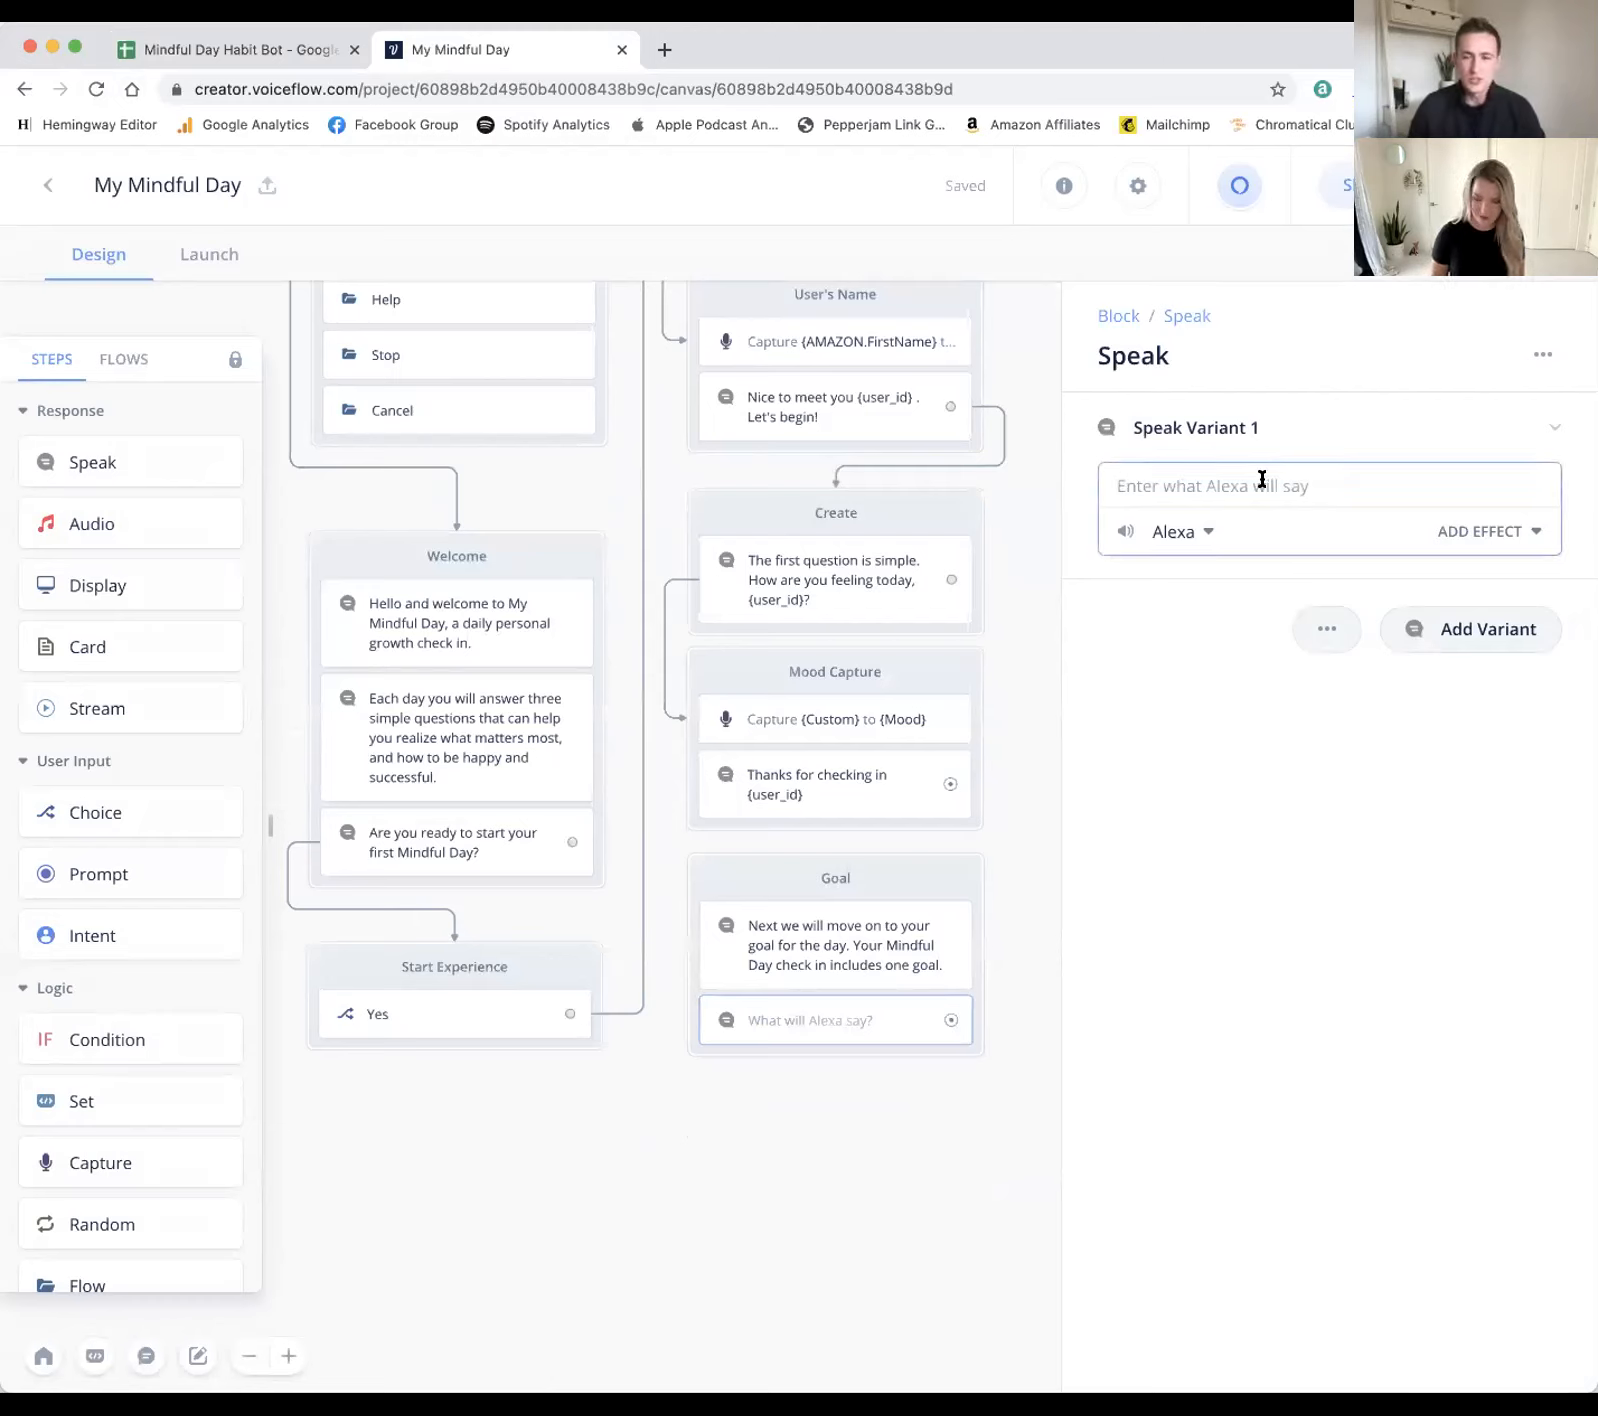
key(super+v)
click(792, 1106)
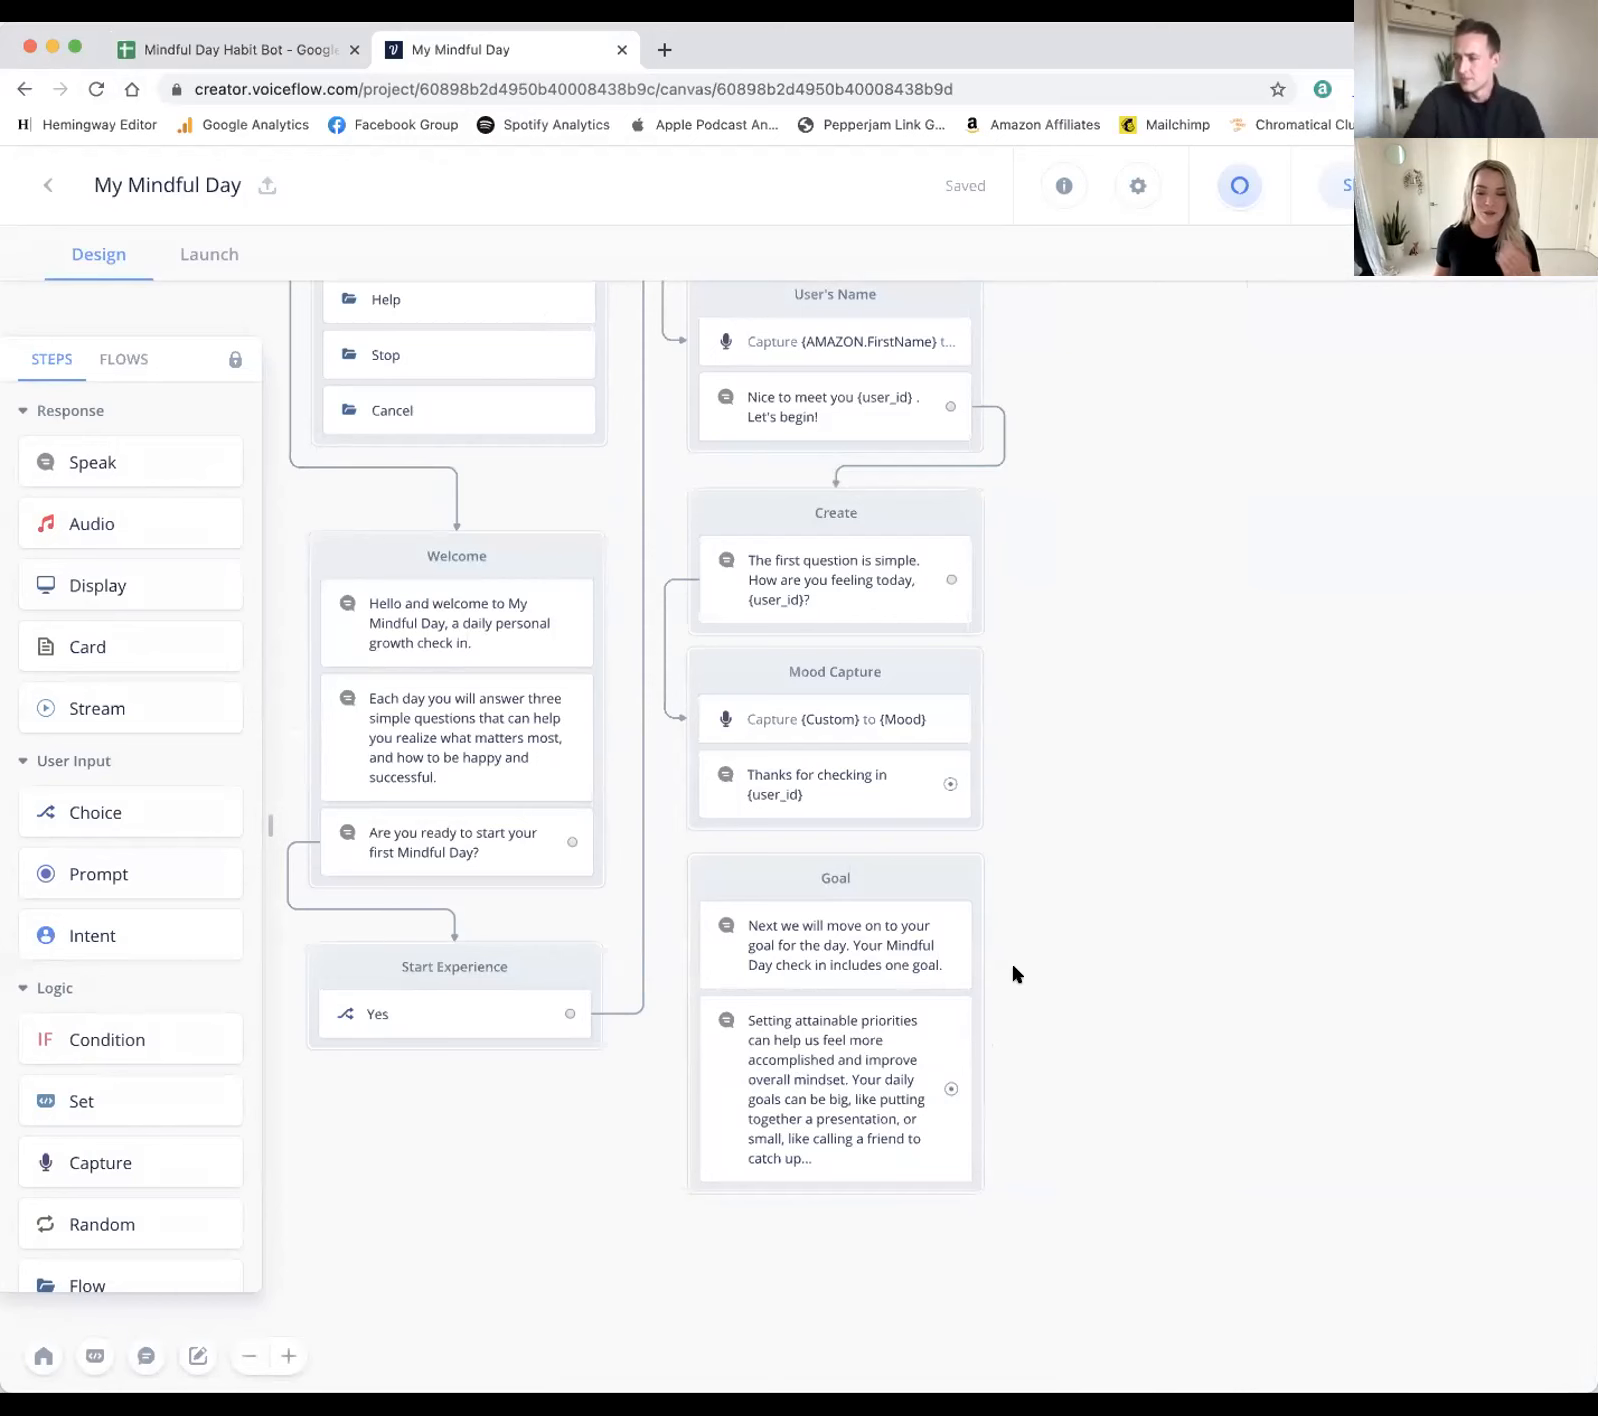
Step: Switch to the Mindful Day Habit Bot spreadsheet and widen column B slightly
click(170, 52)
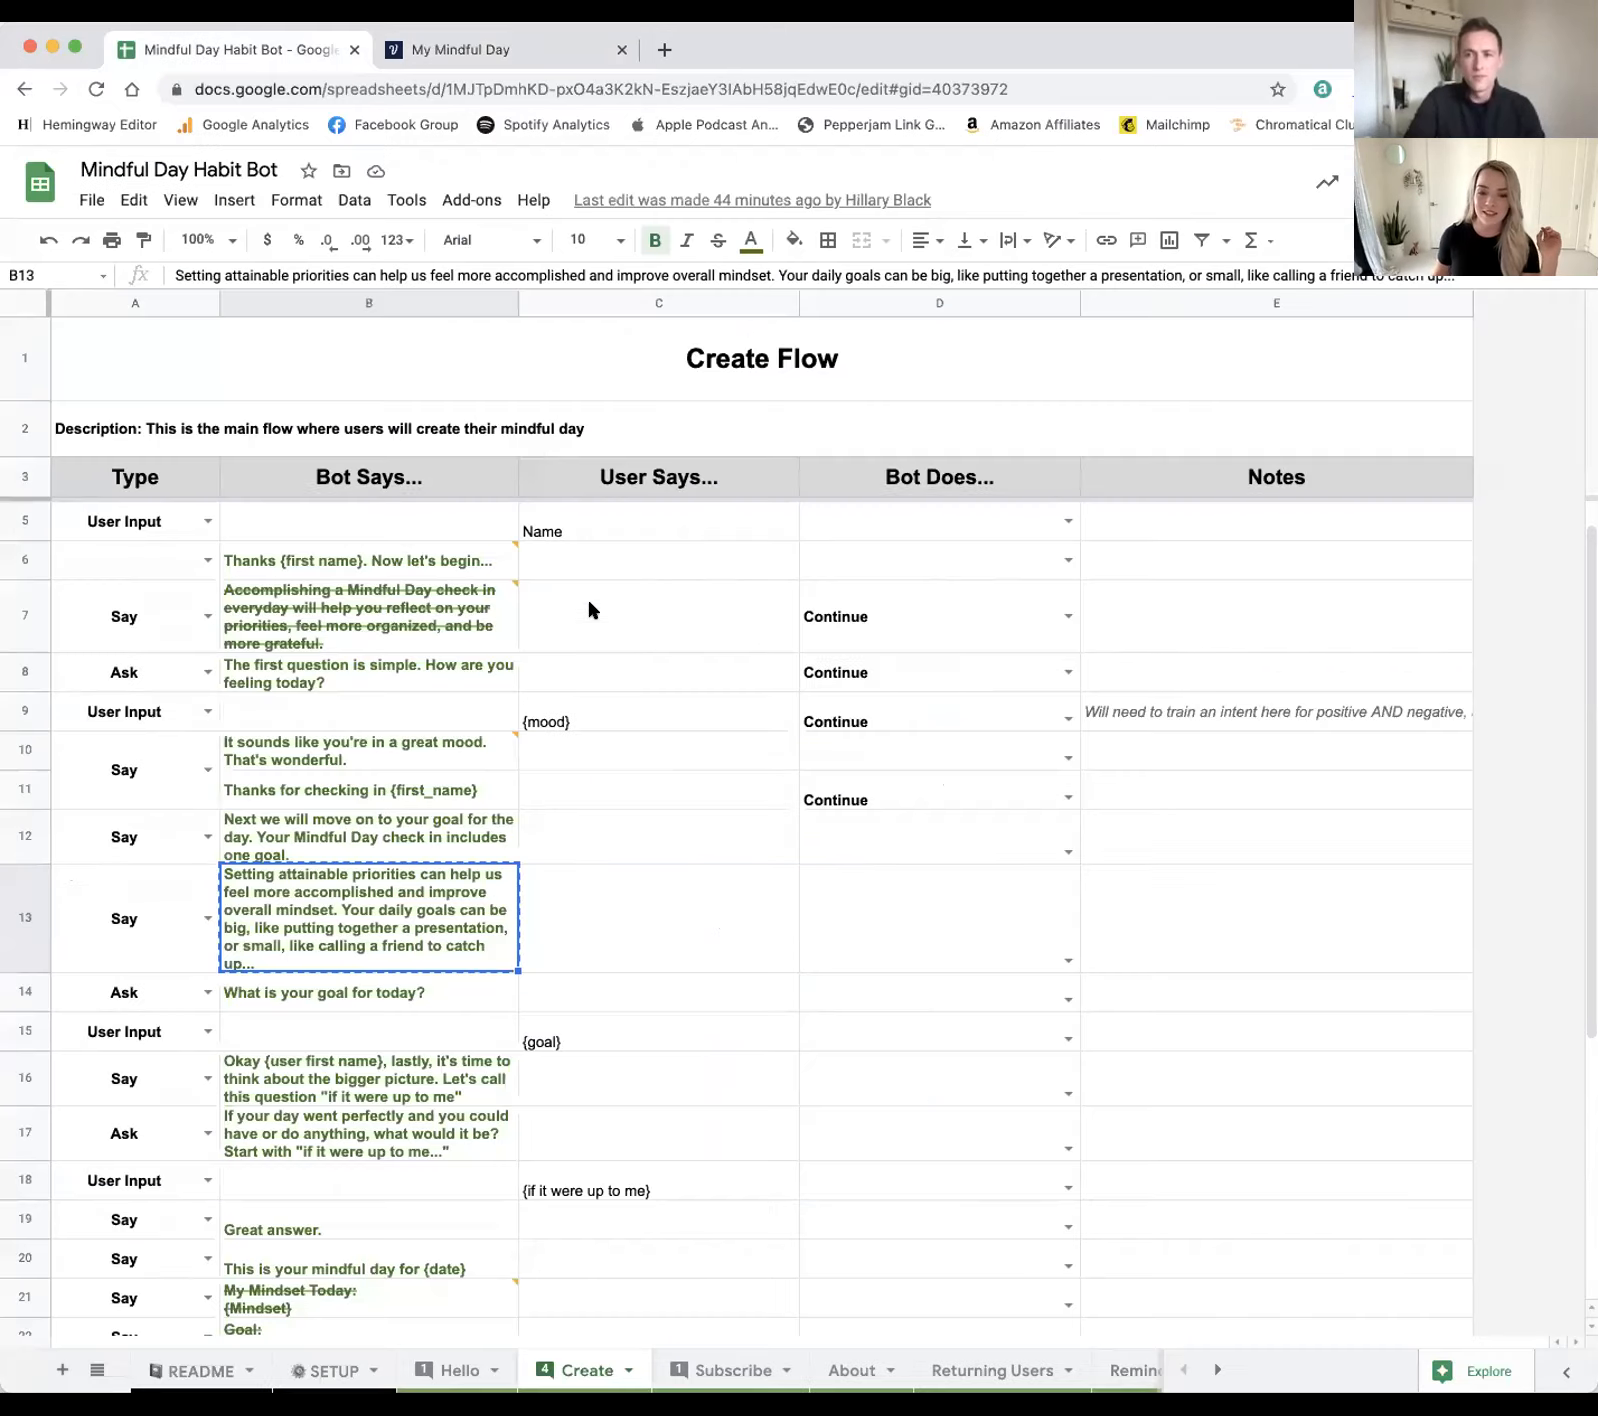
drag(518, 302, 553, 305)
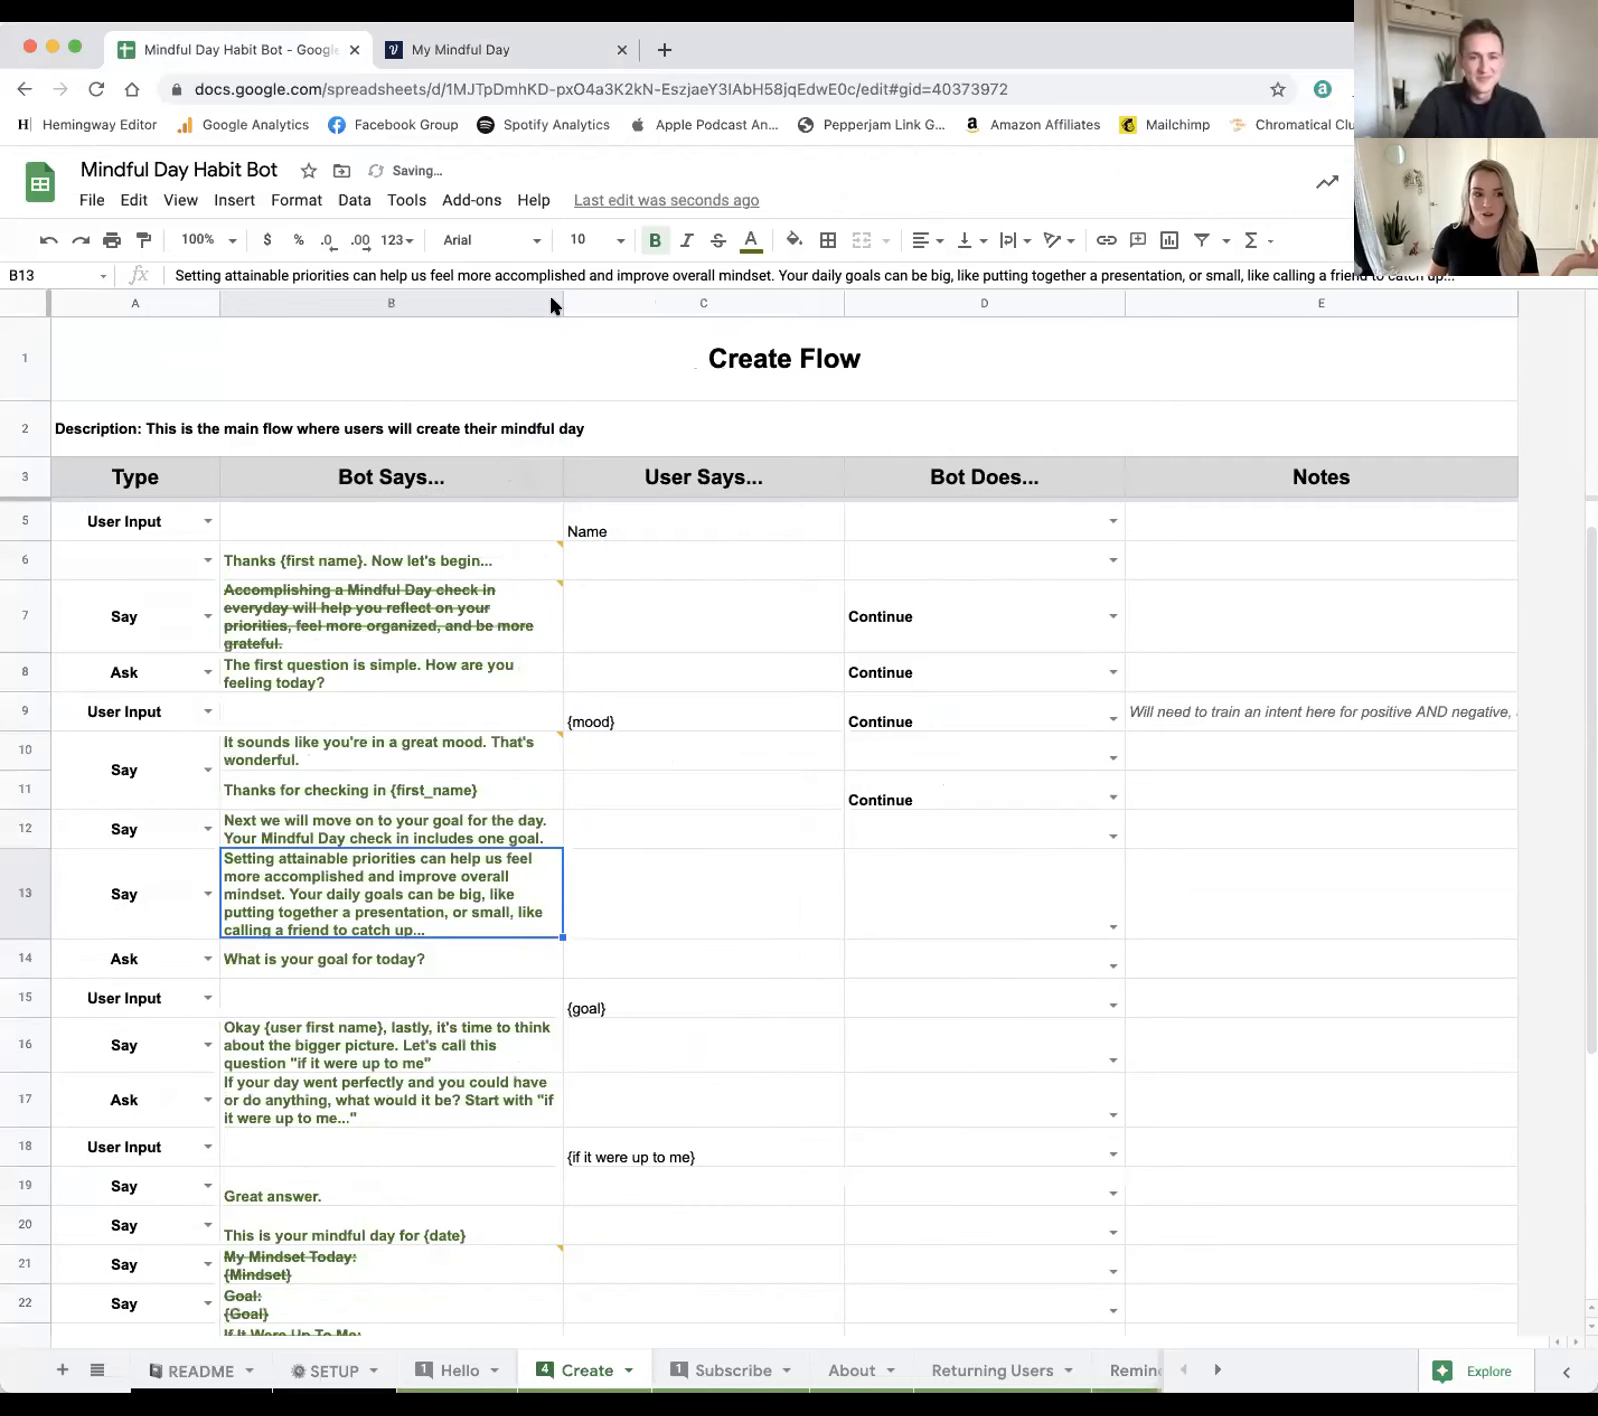
click(471, 35)
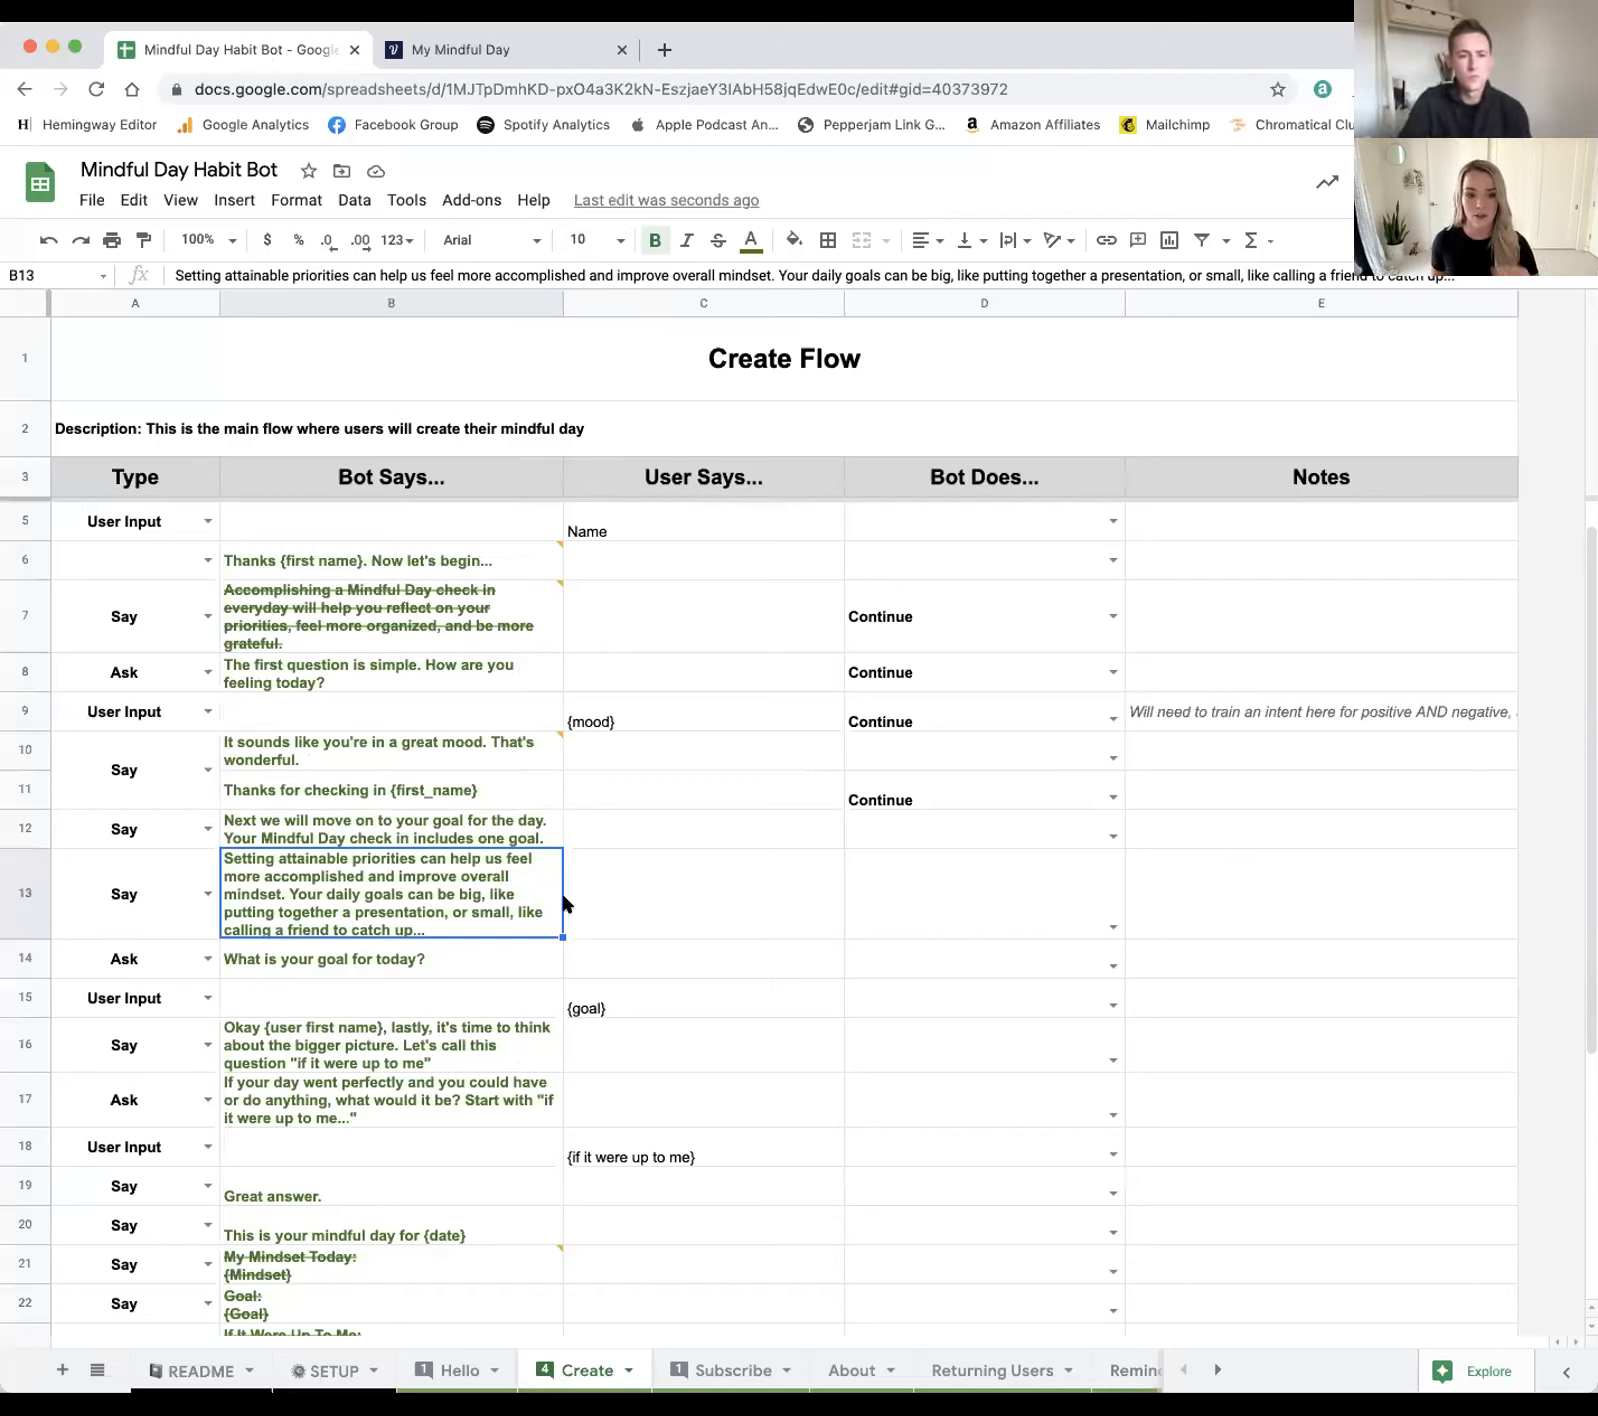
Step: Copy spreadsheet cell B14, "What is your goal for today?", into a new third Speak step in Voiceflow's Goal block
click(497, 962)
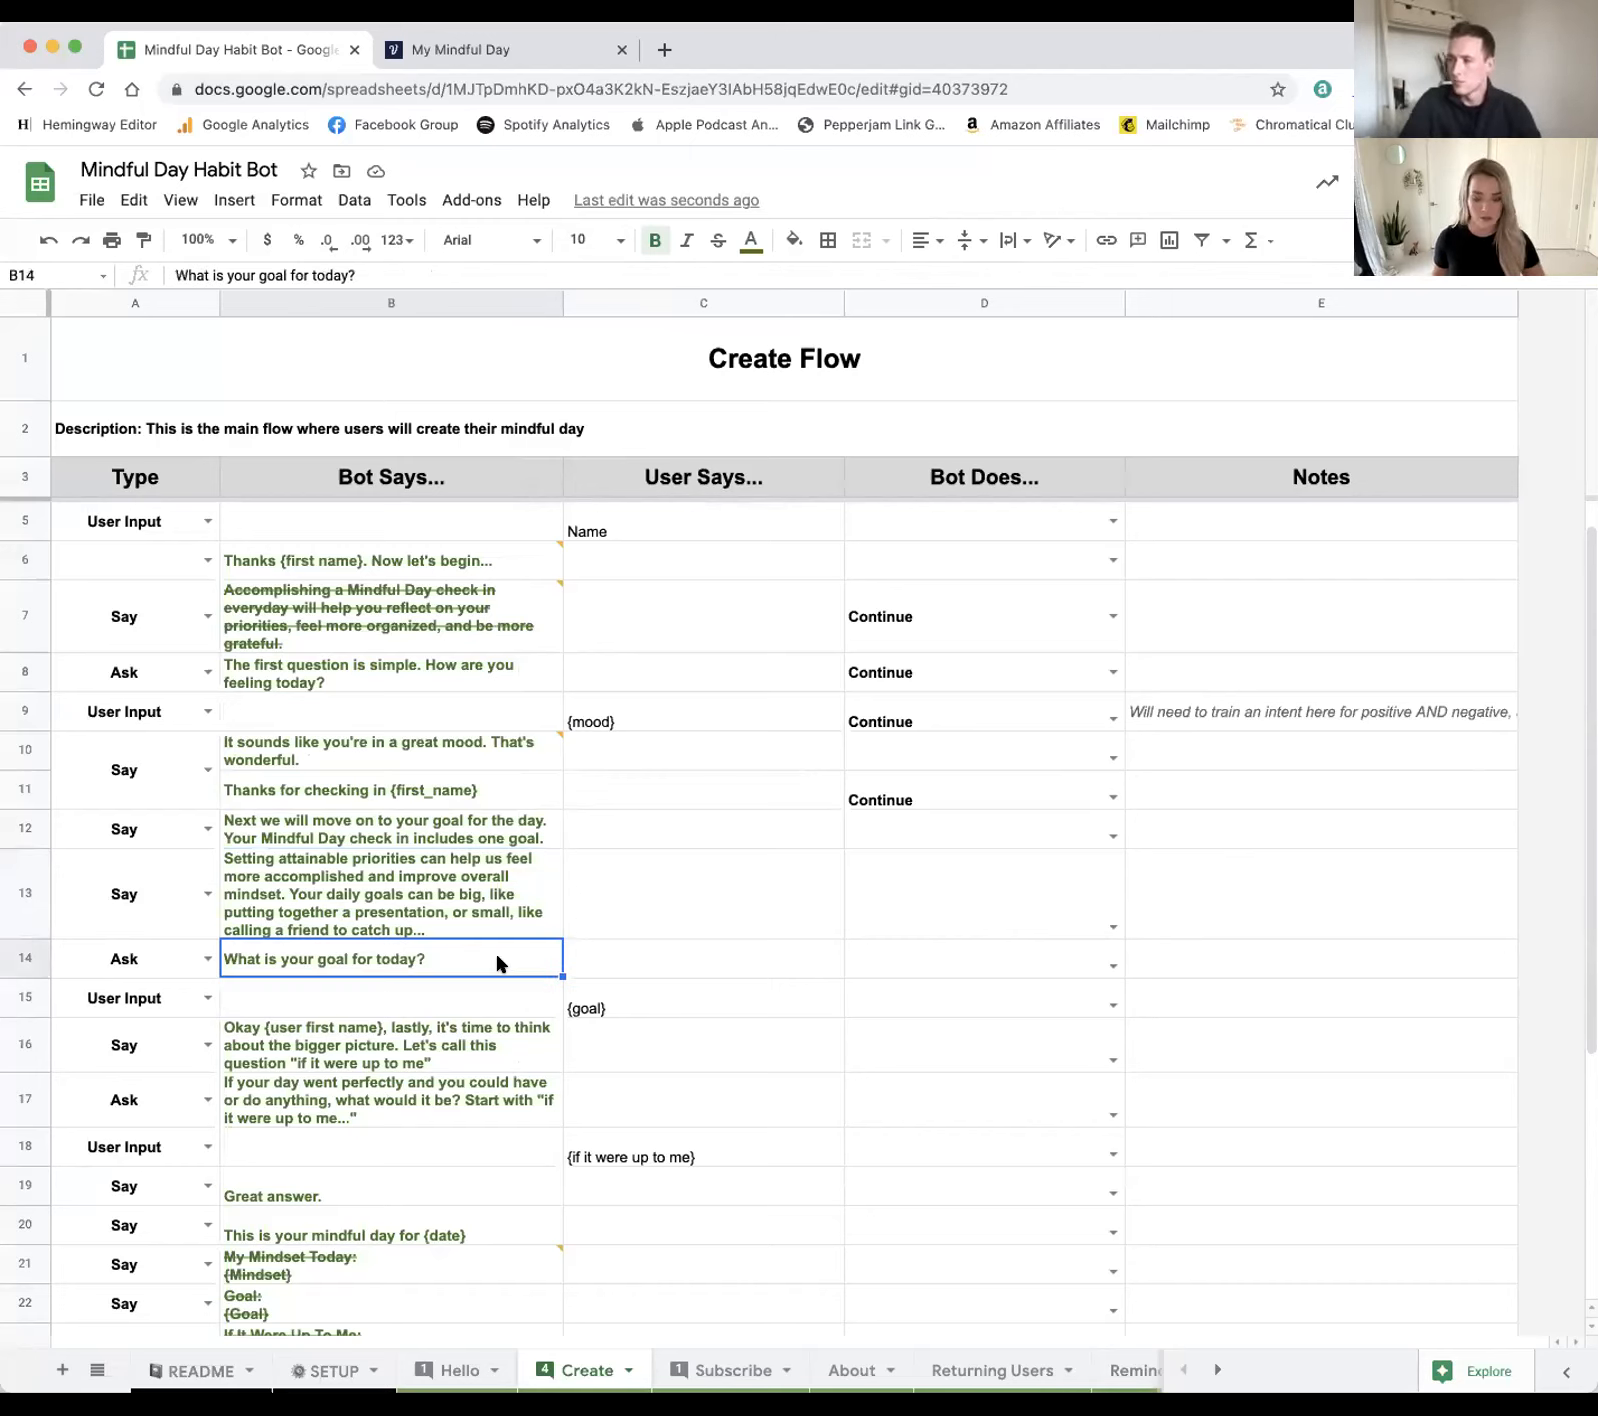
click(459, 52)
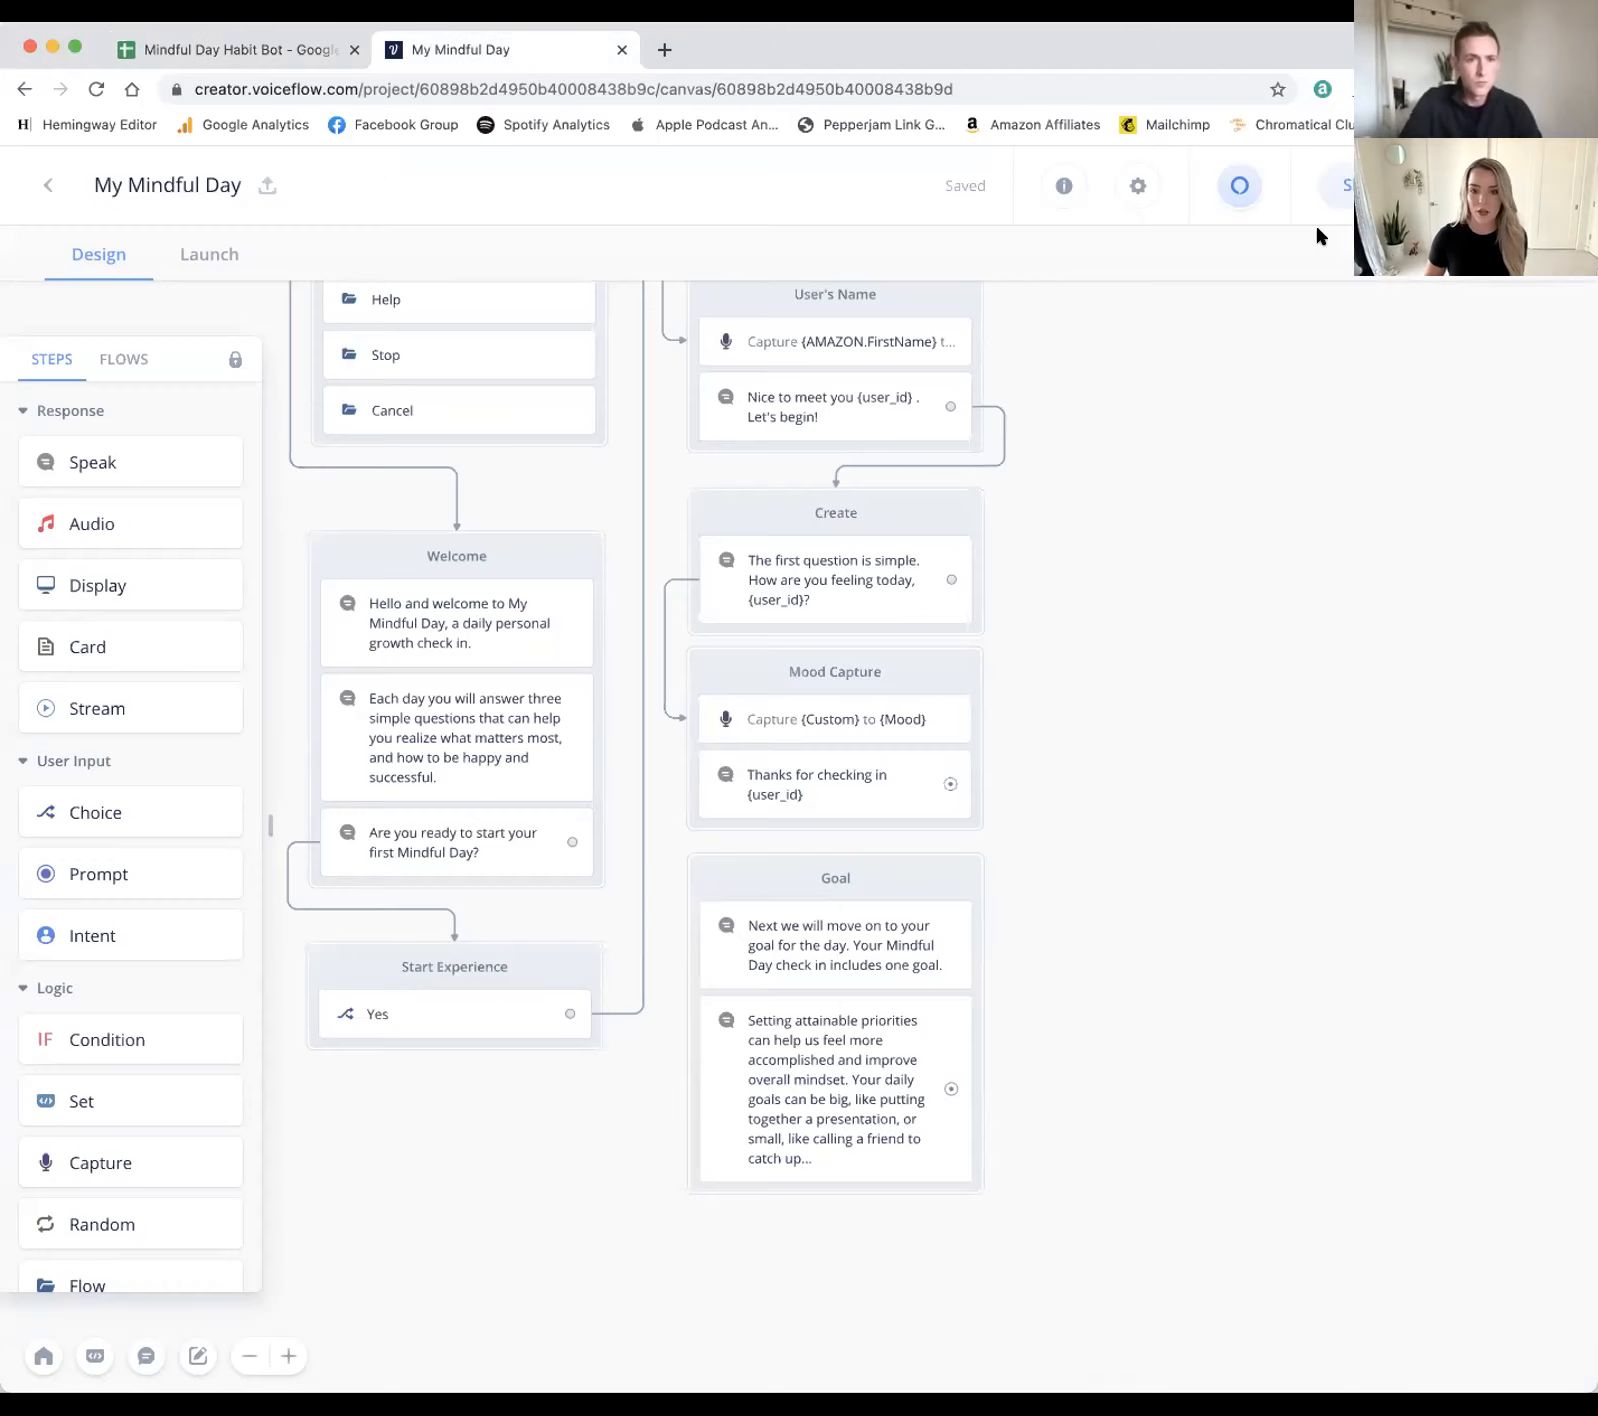
scroll(1048, 1125, down, 2)
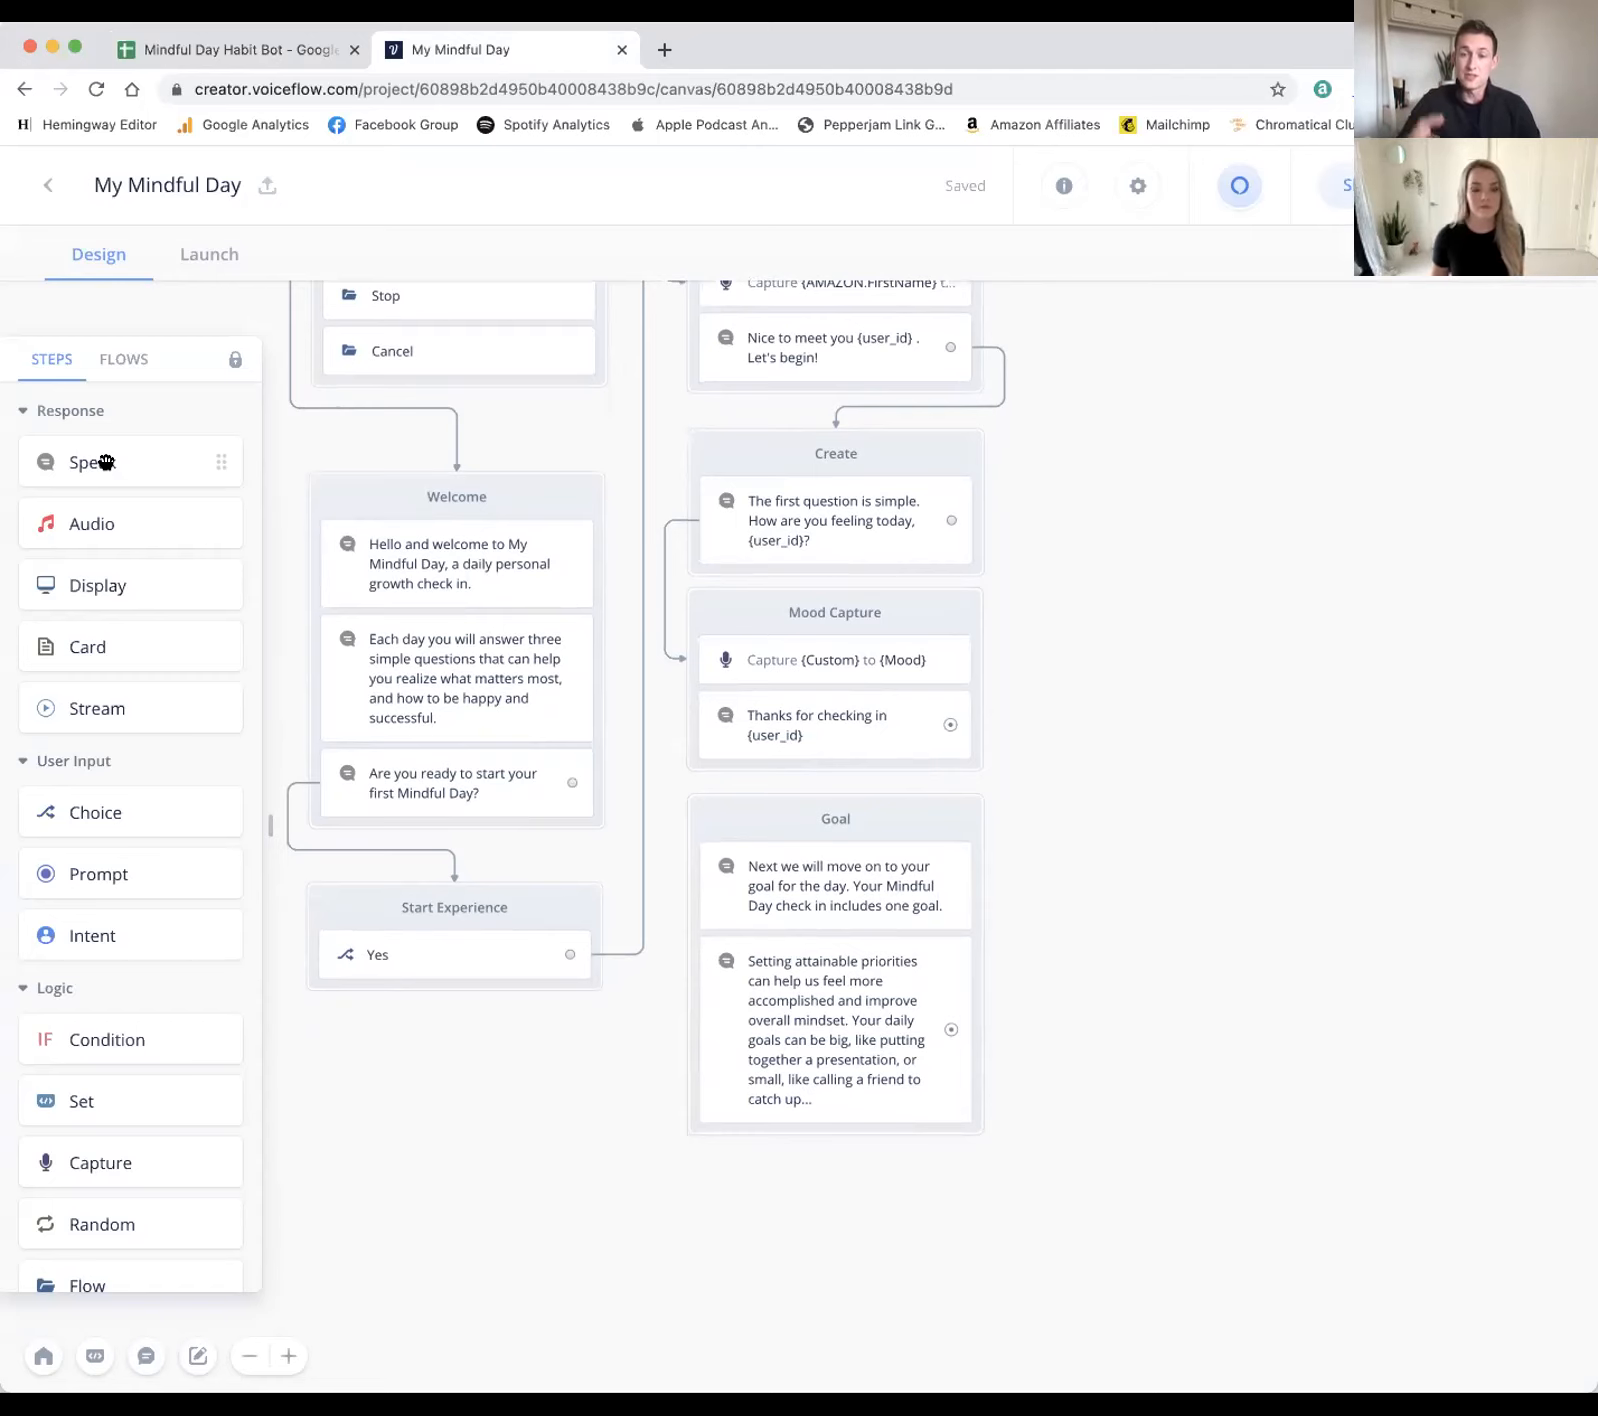
drag(105, 462, 775, 1162)
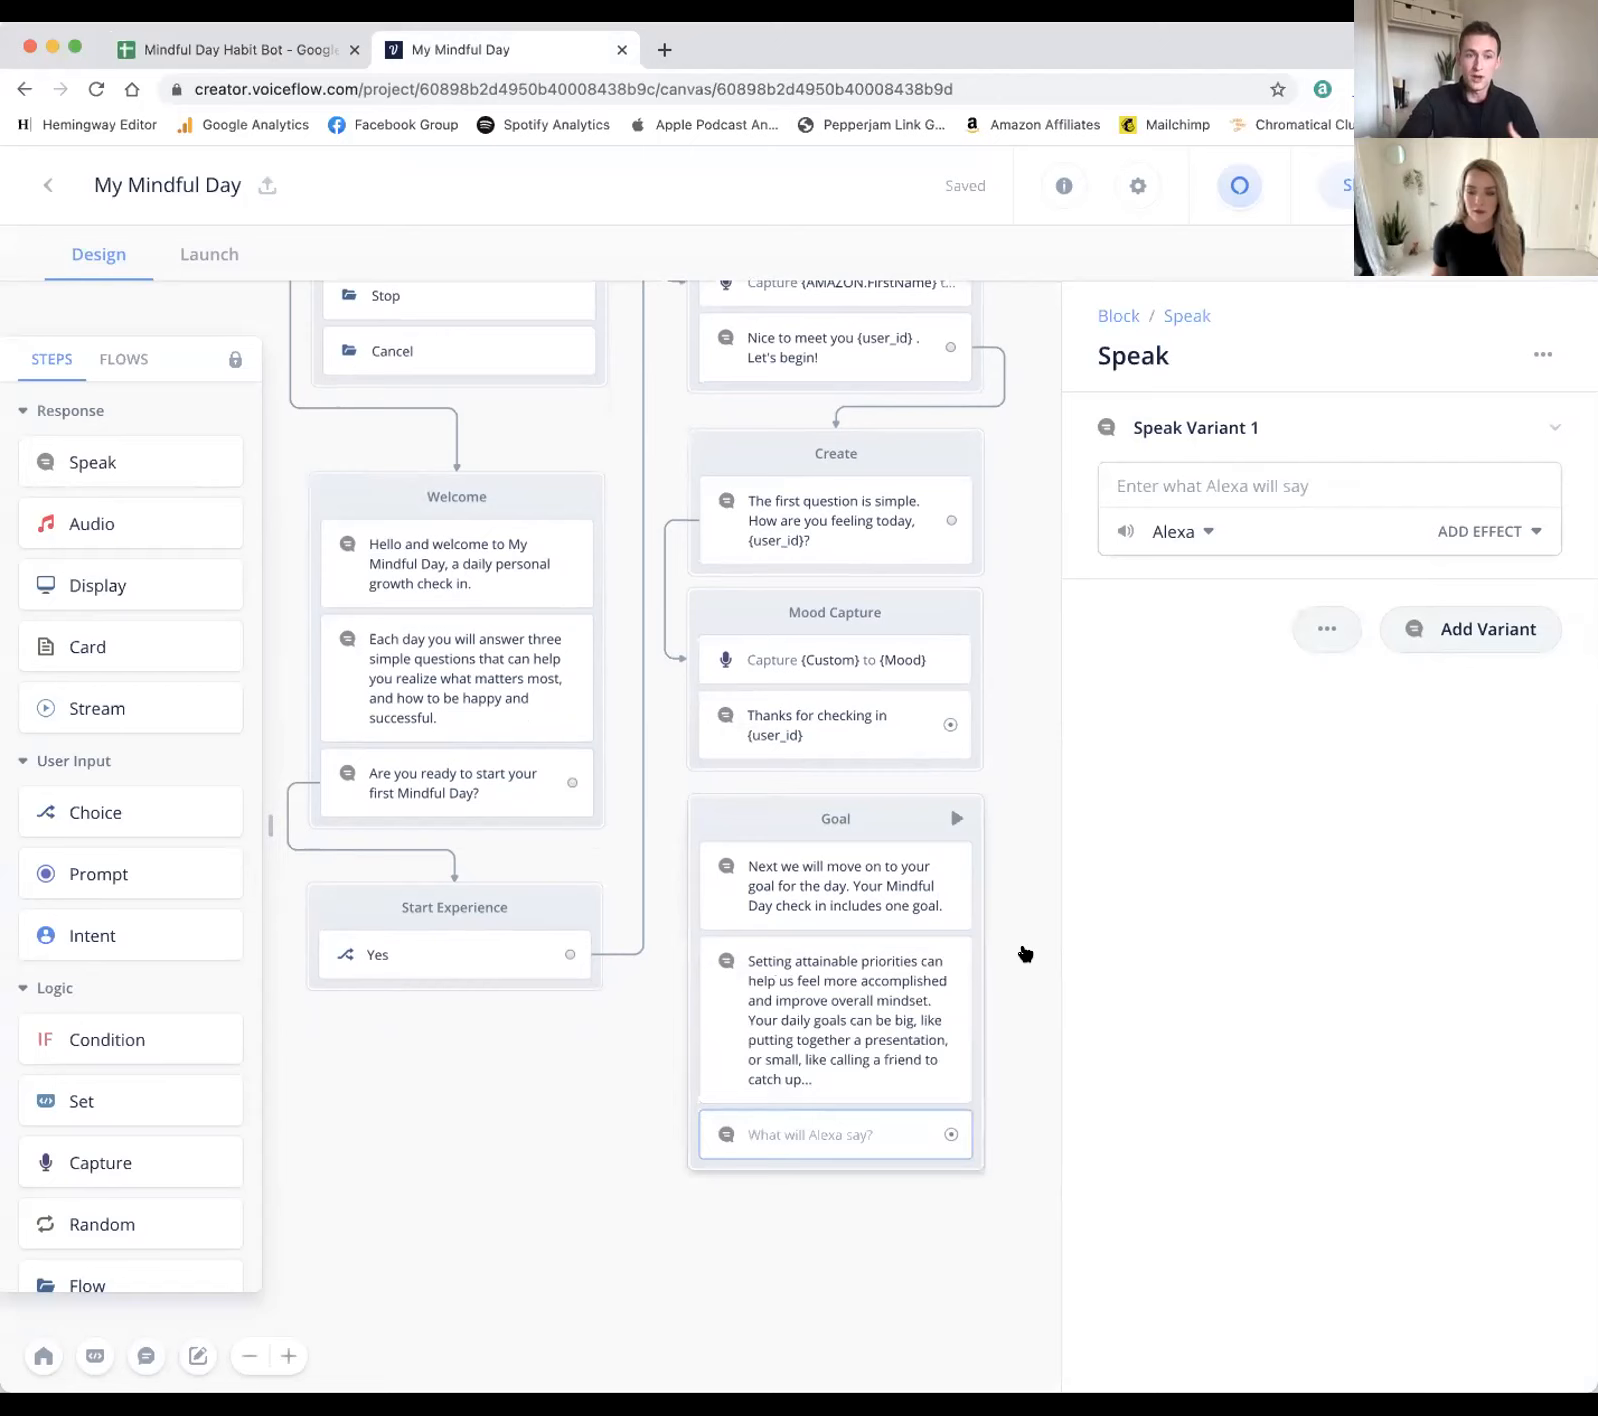
click(1256, 482)
text(What is your goal for today?)
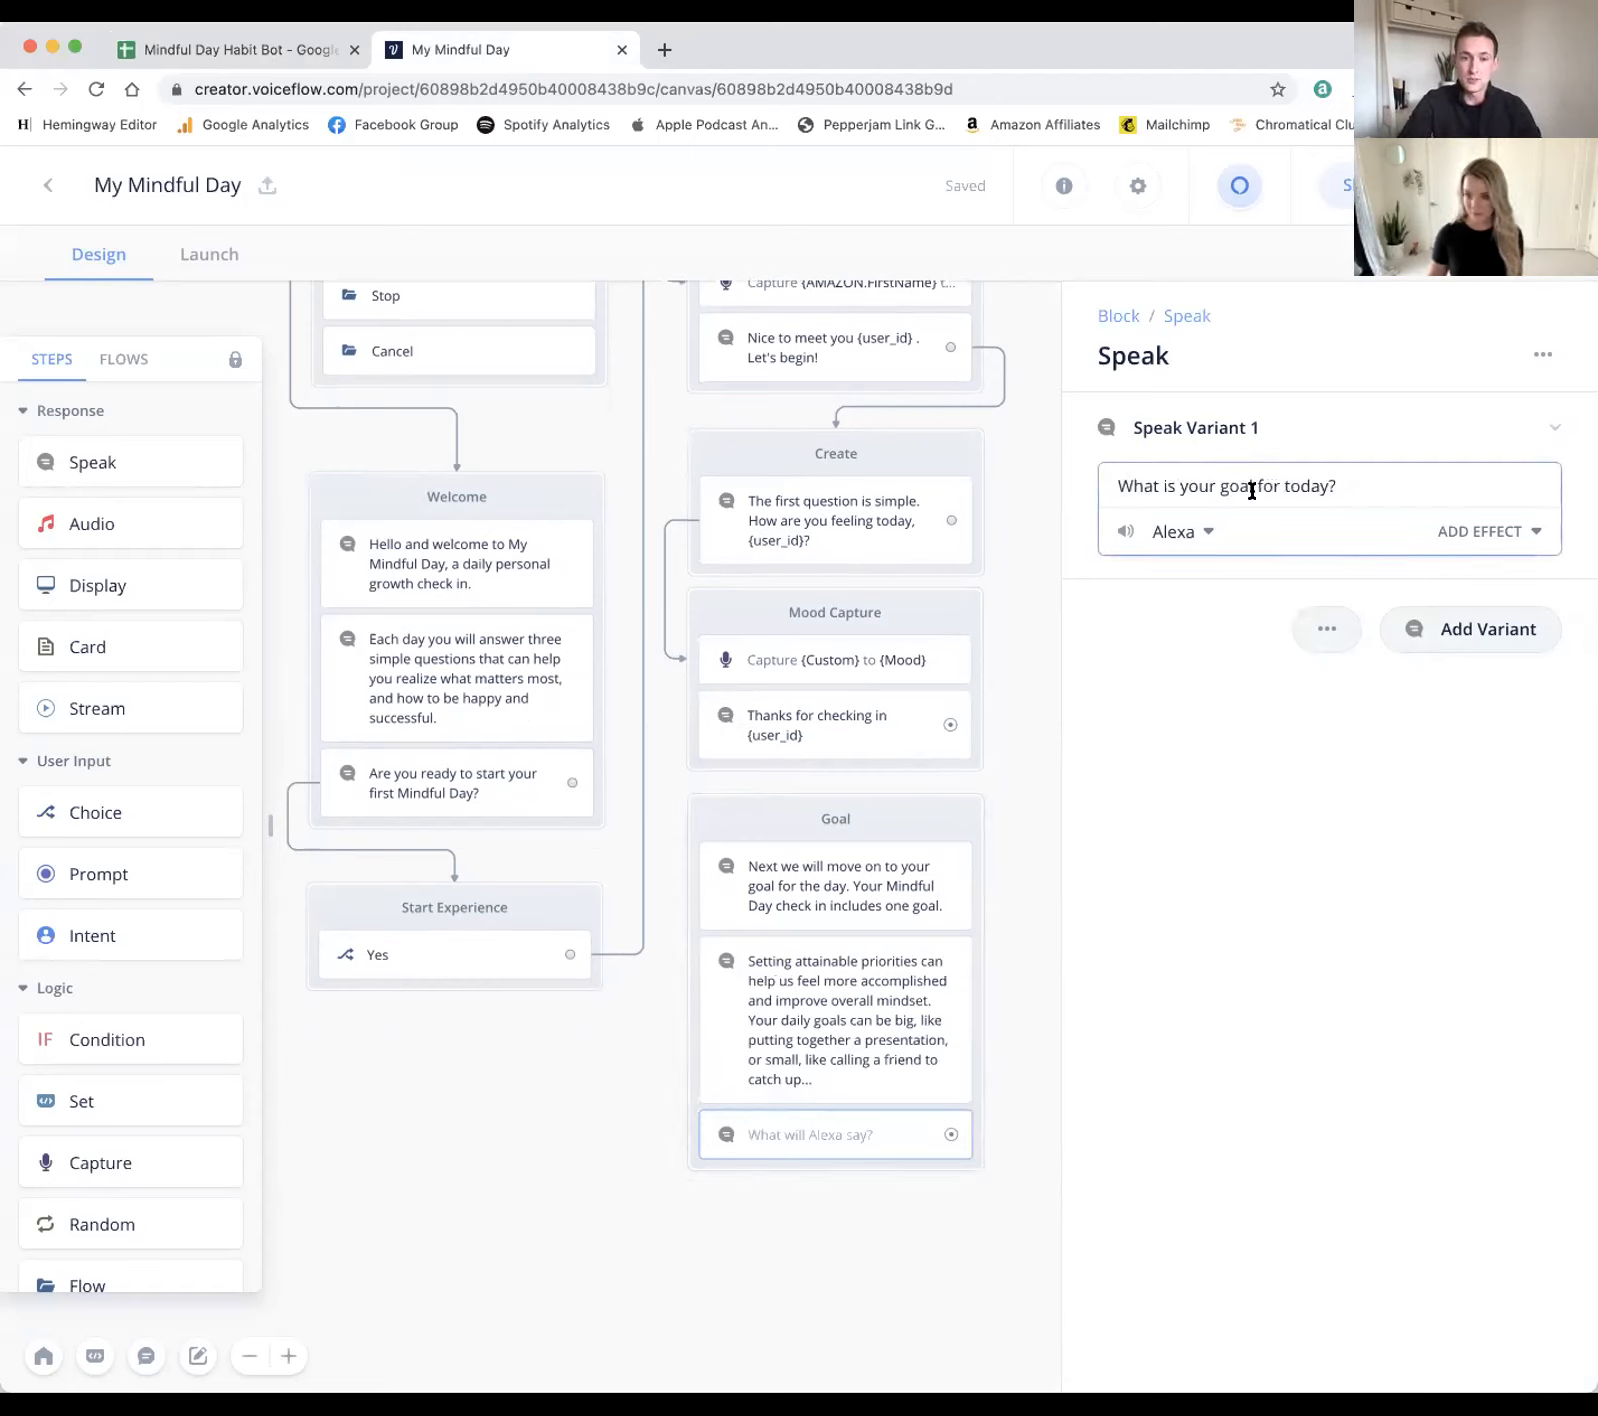
click(1025, 1218)
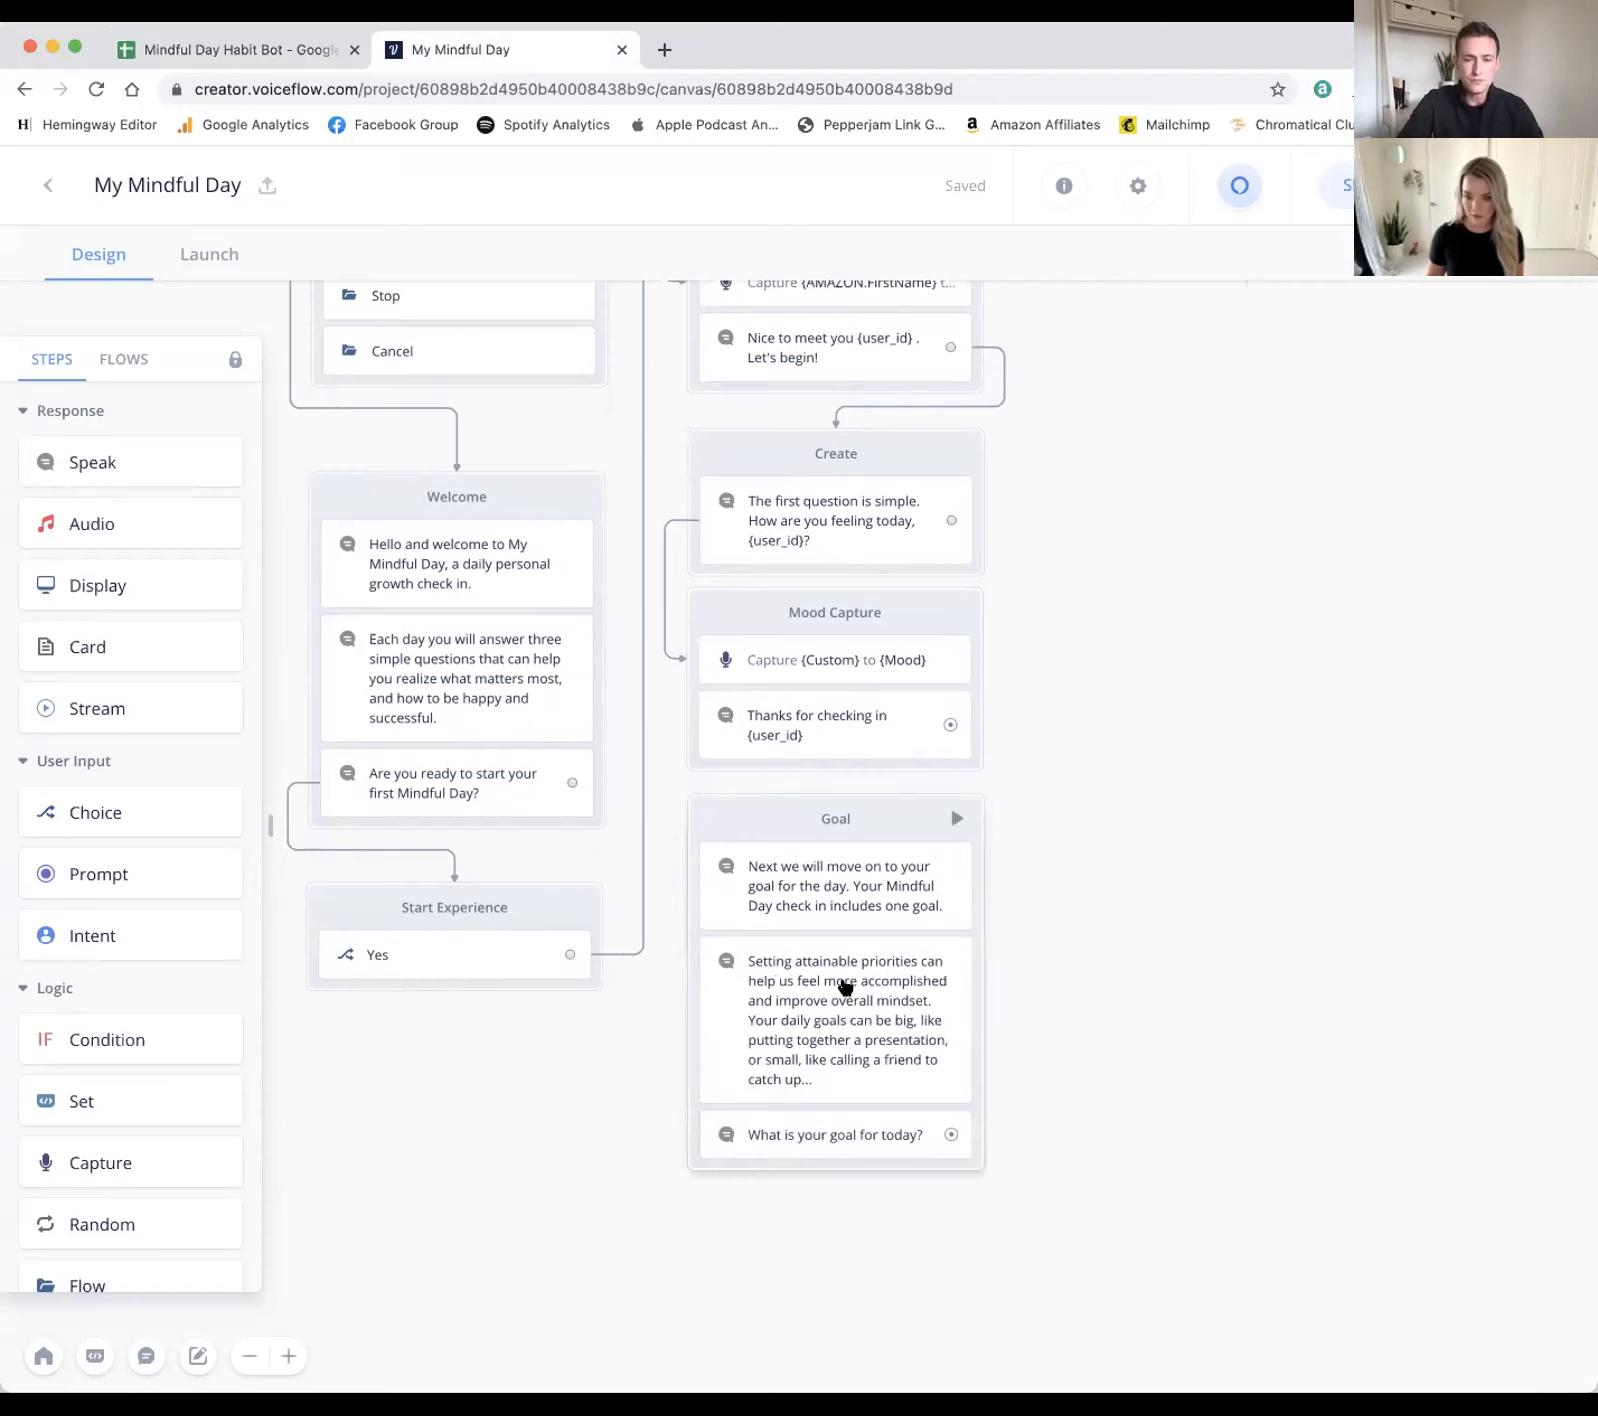
Step: Move the "What is your goal for today?" Speak step out into its own block, aligned directly below the Goal block
drag(803, 1147, 803, 1181)
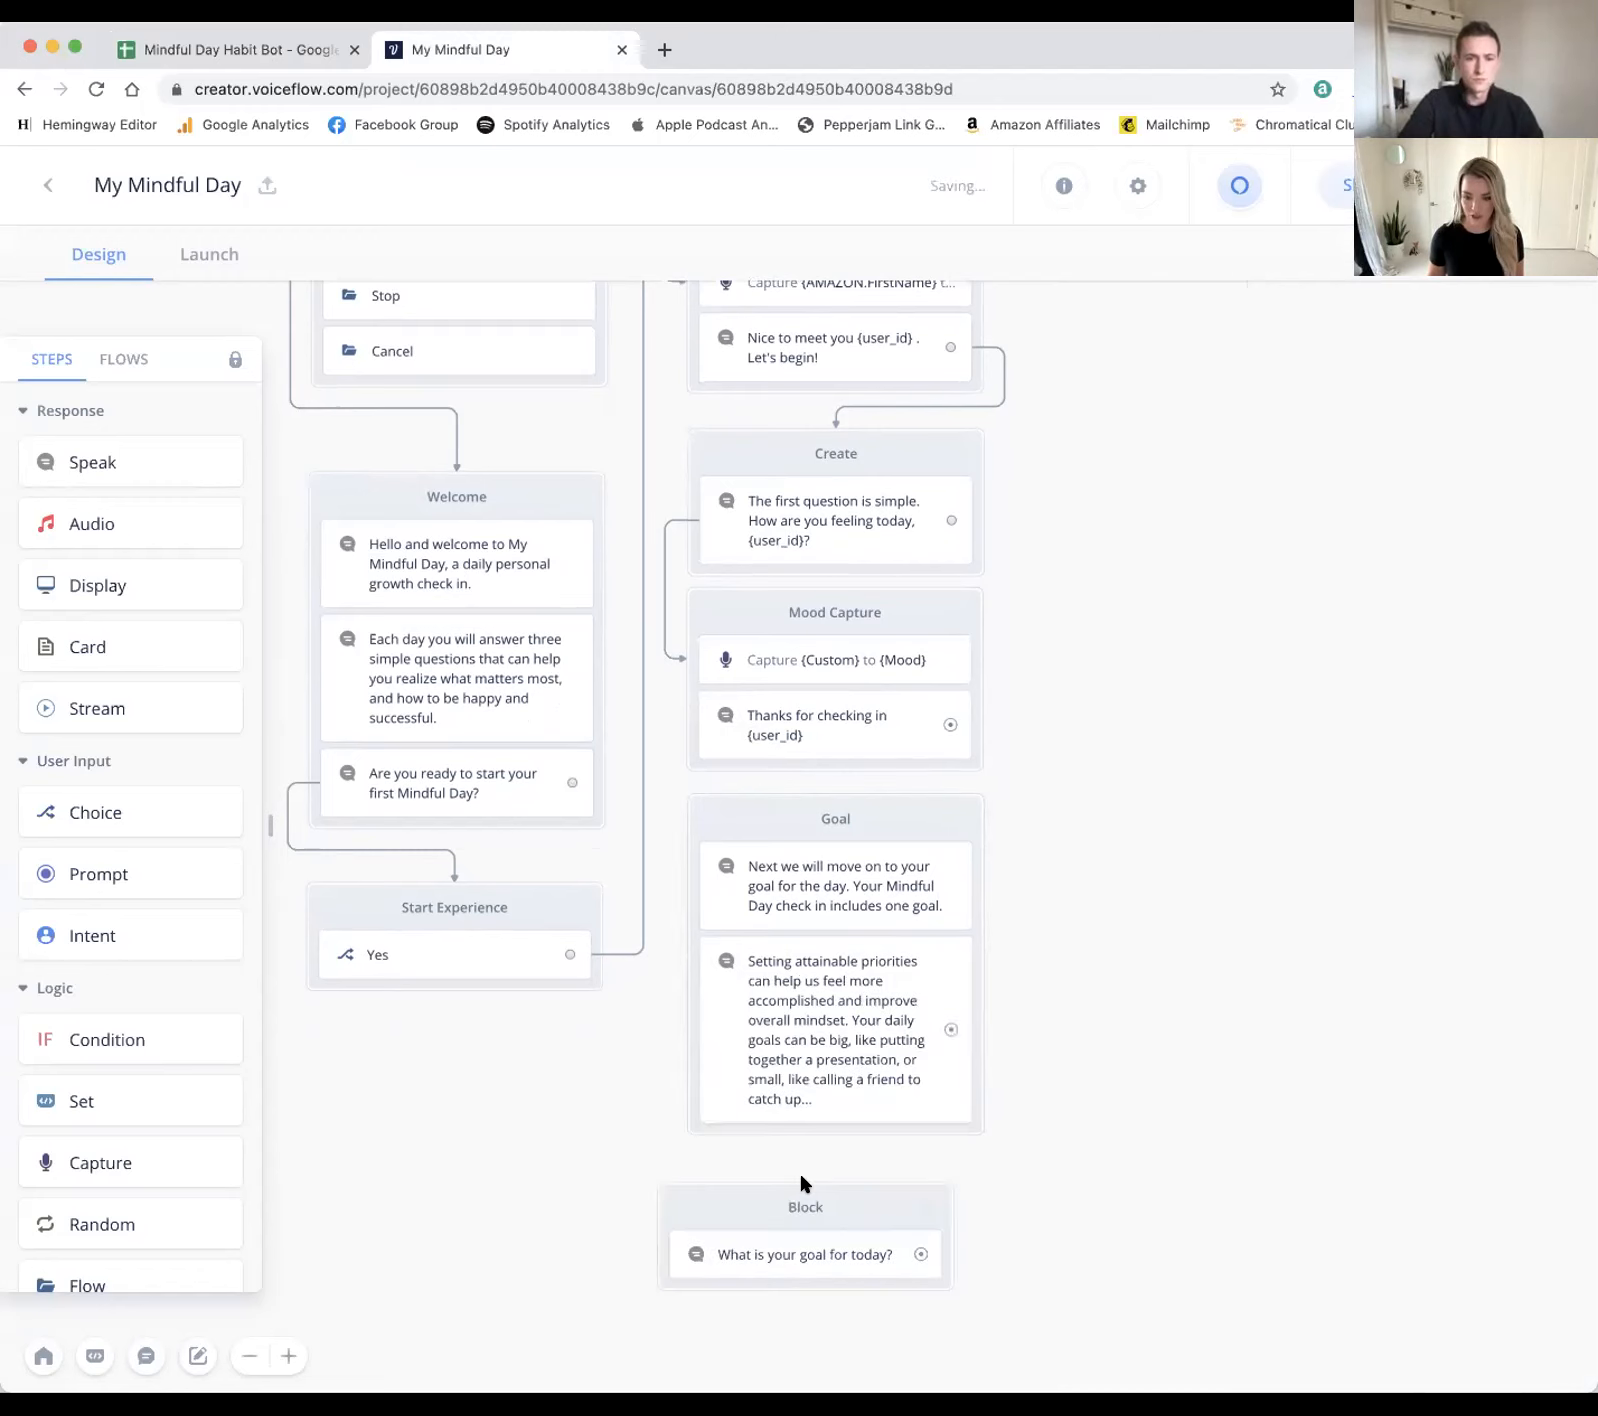
drag(703, 1206, 750, 1168)
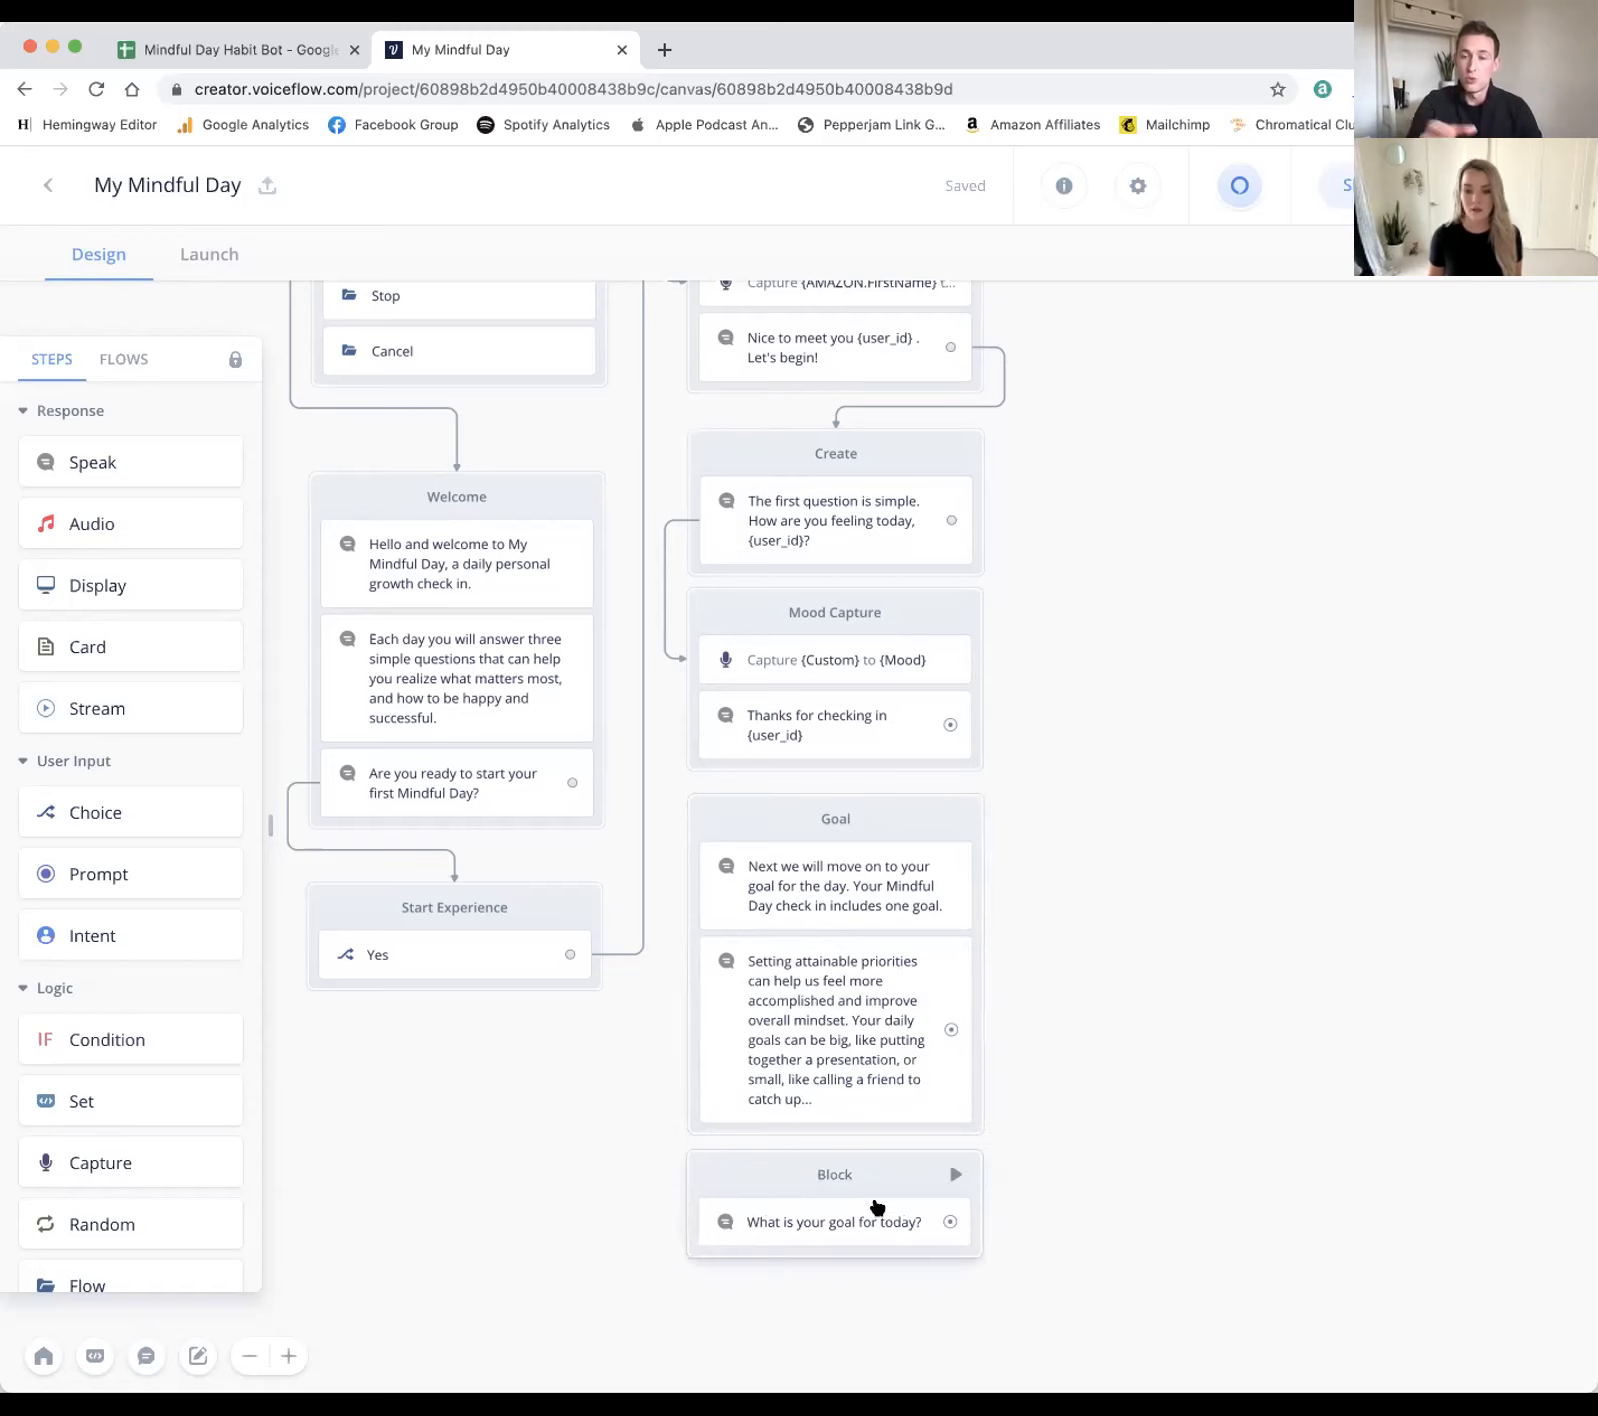
Step: Add a Sentence break effect at the end of the Goal block's first Speak text, after "includes one goal."
click(828, 1033)
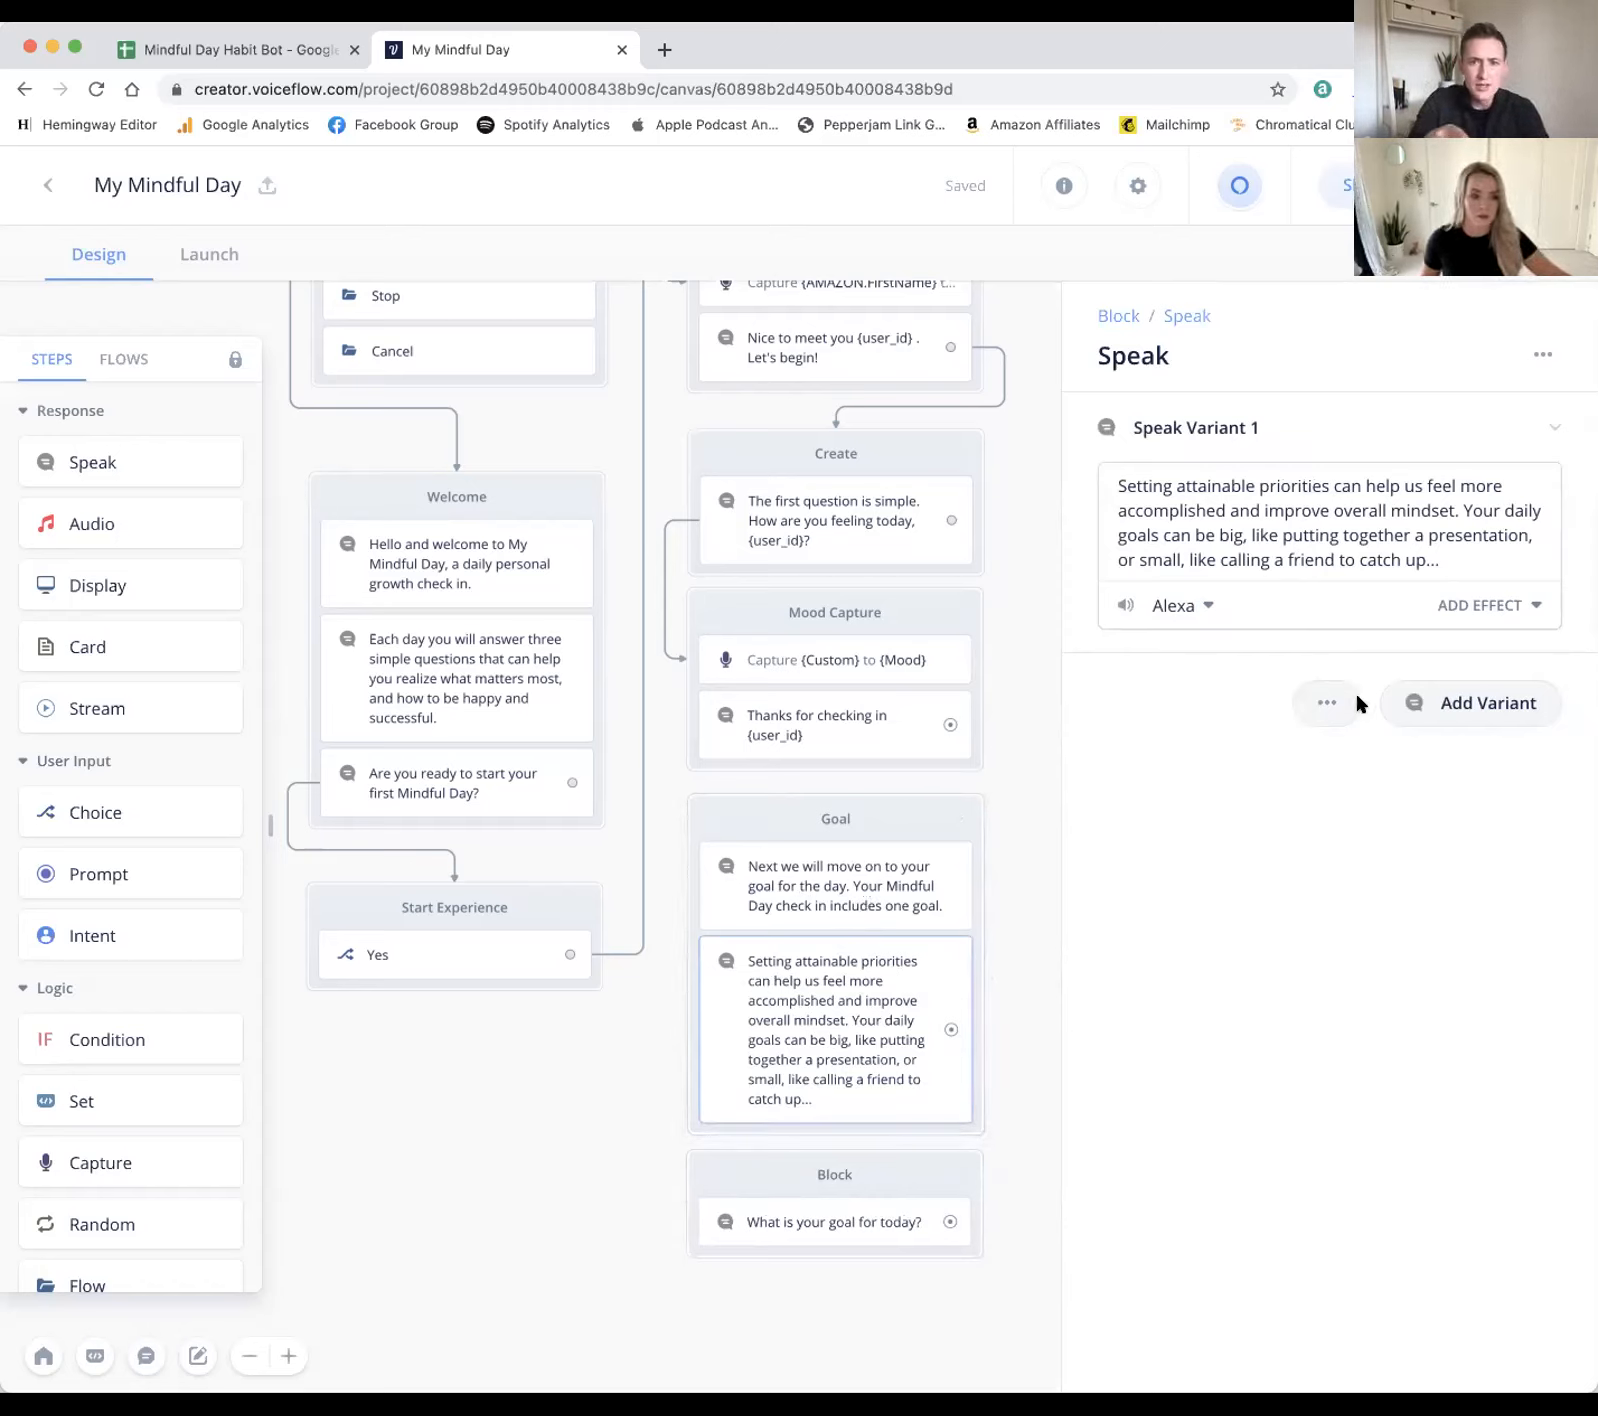
click(857, 899)
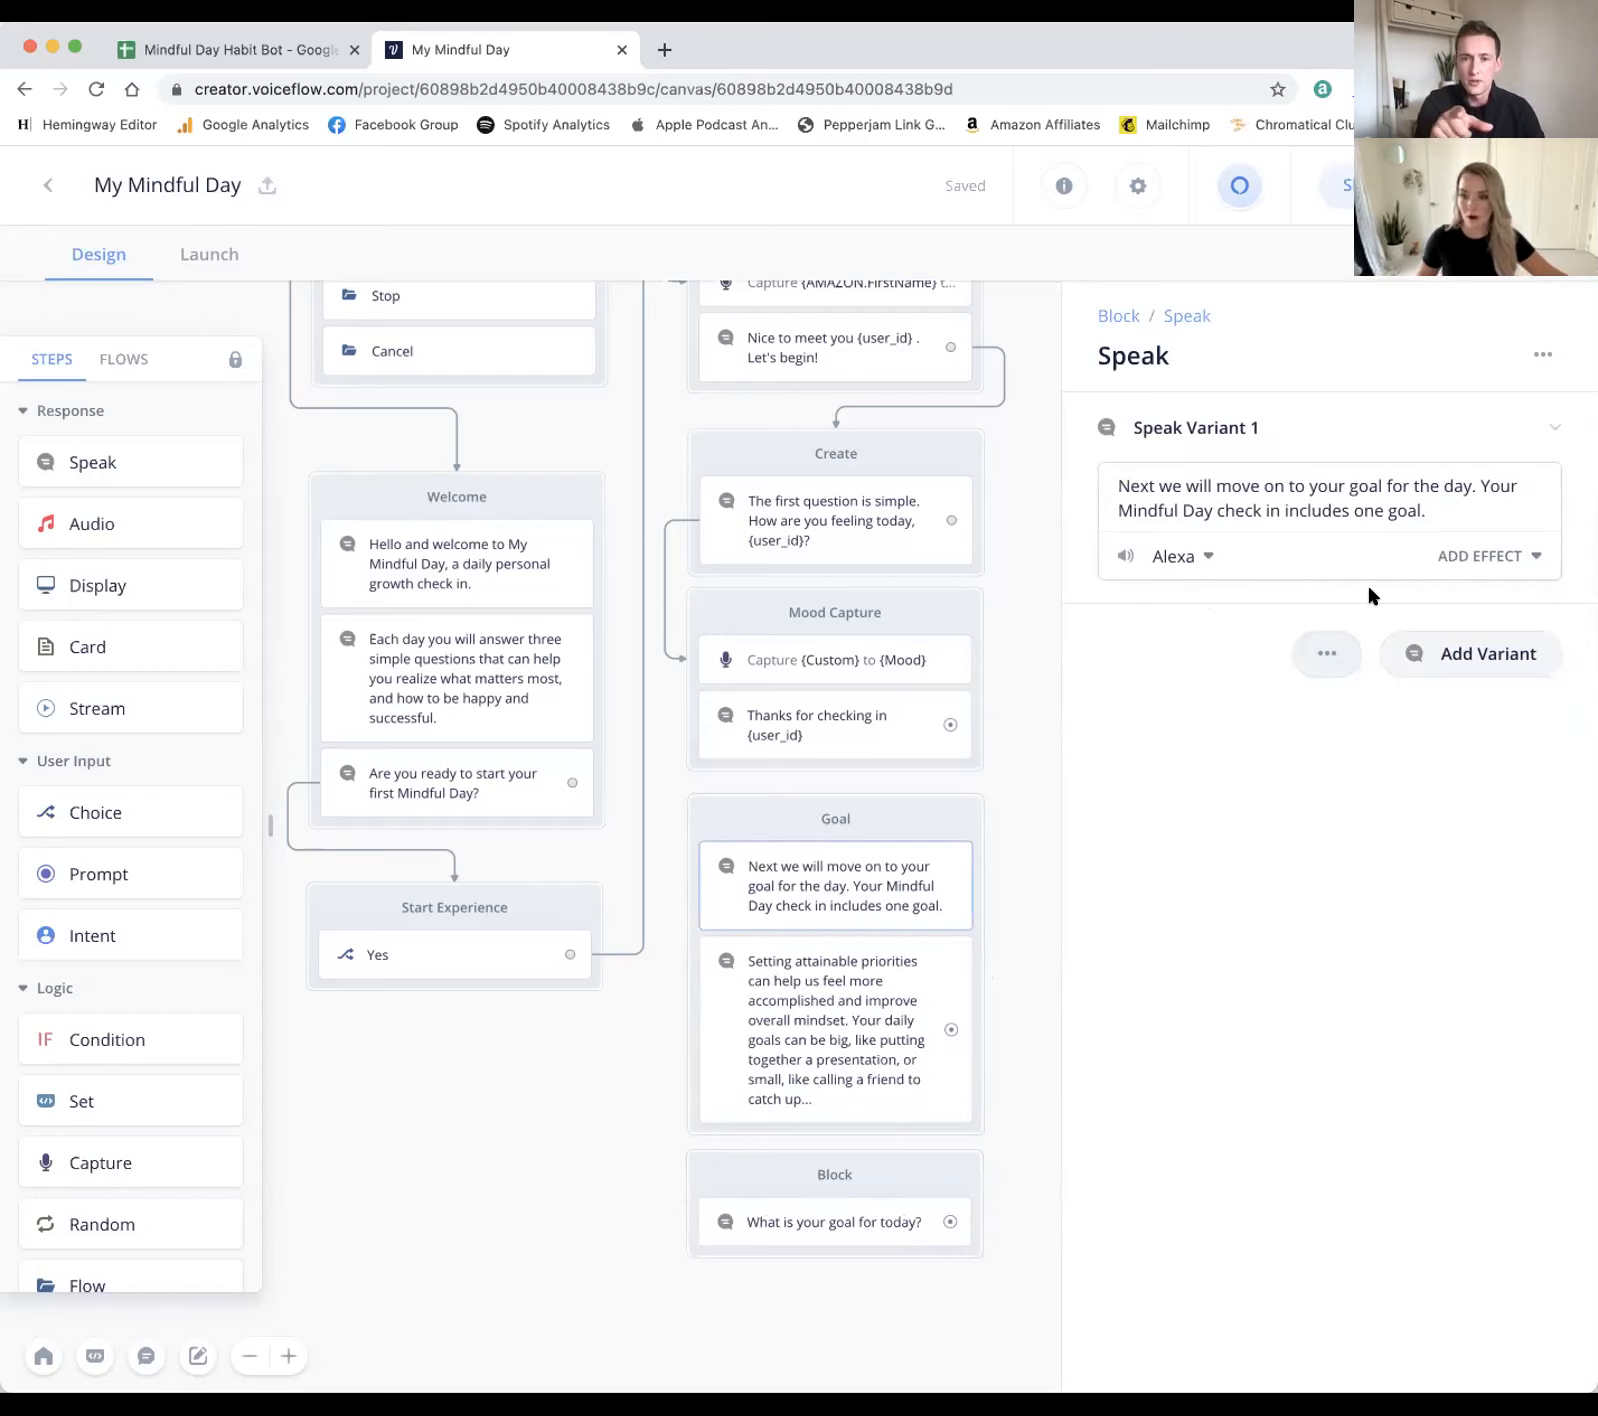
click(1441, 503)
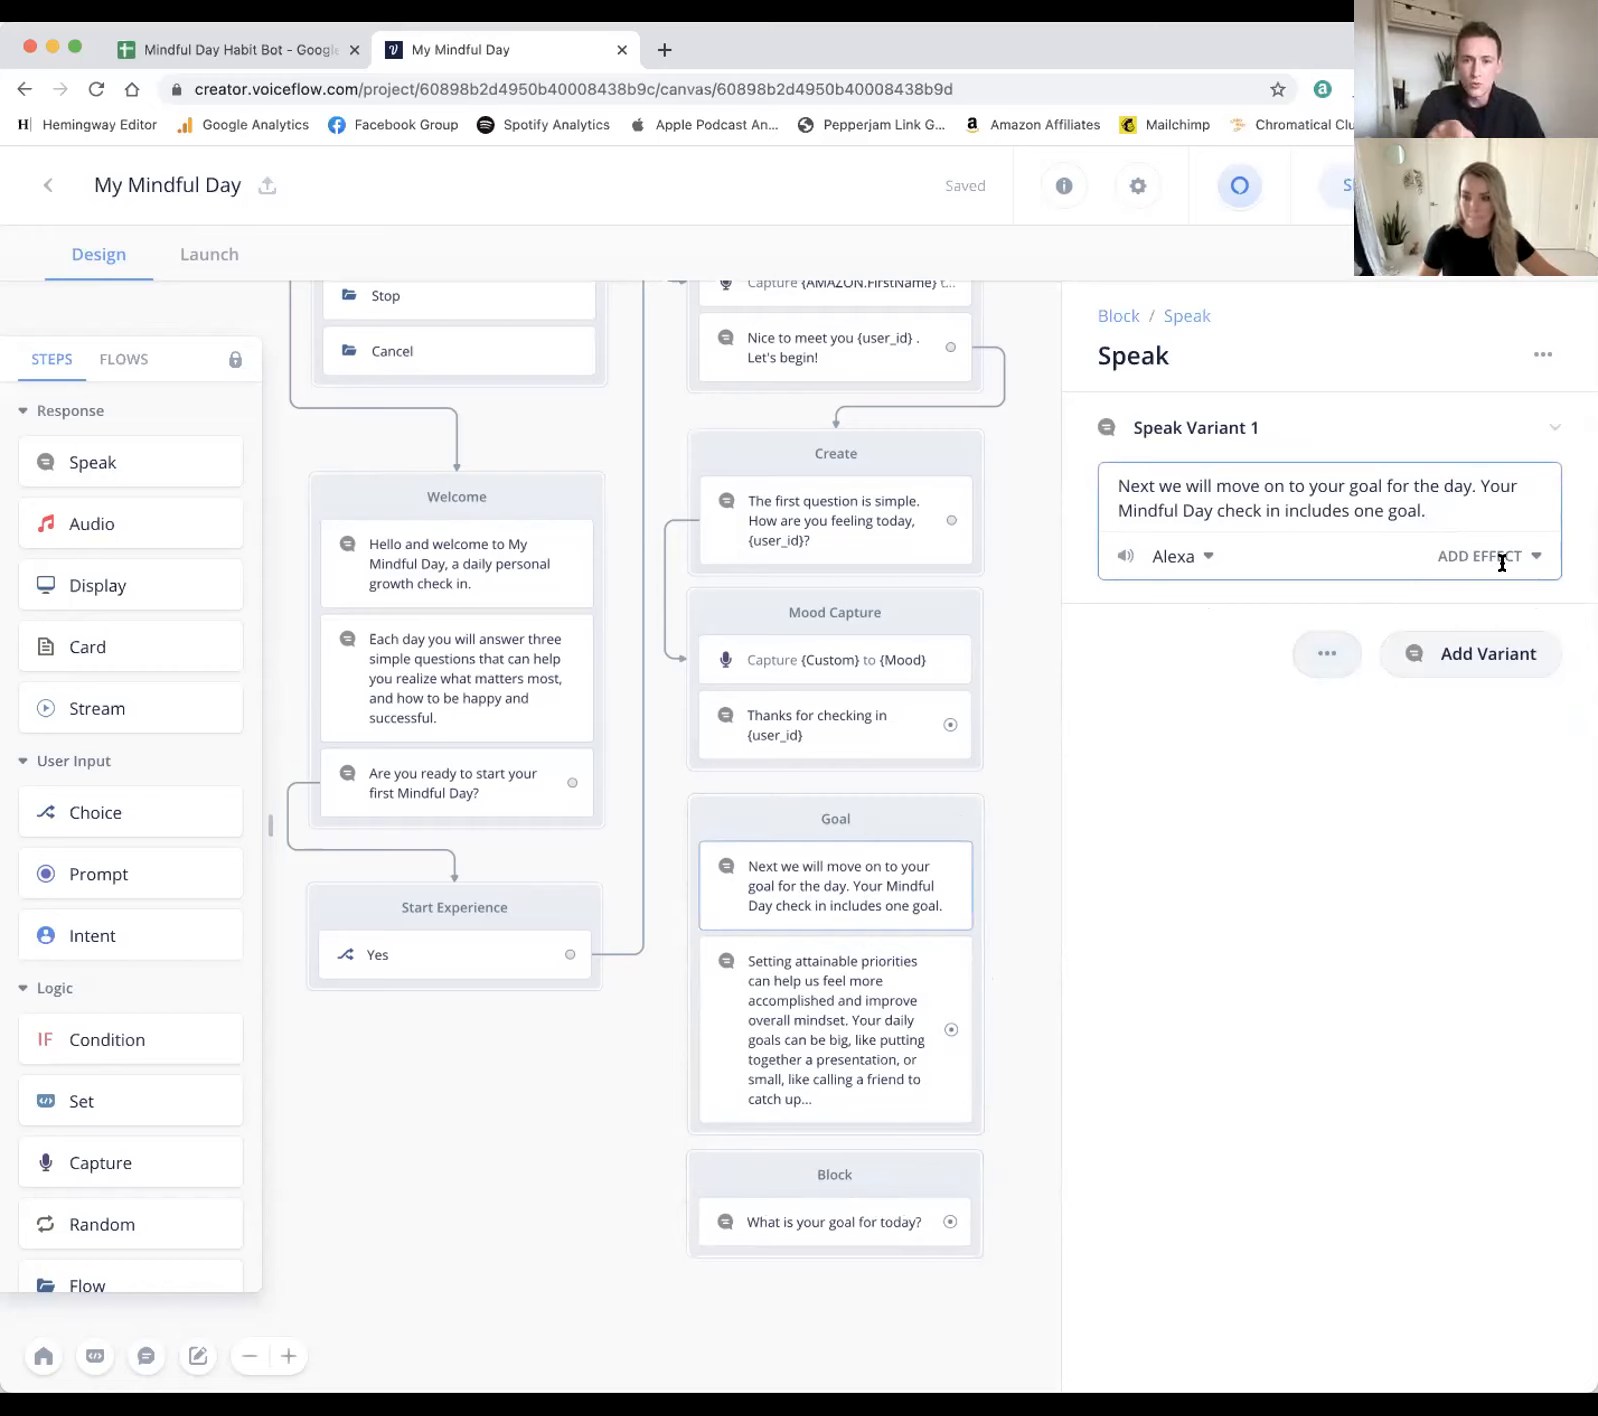
click(1537, 558)
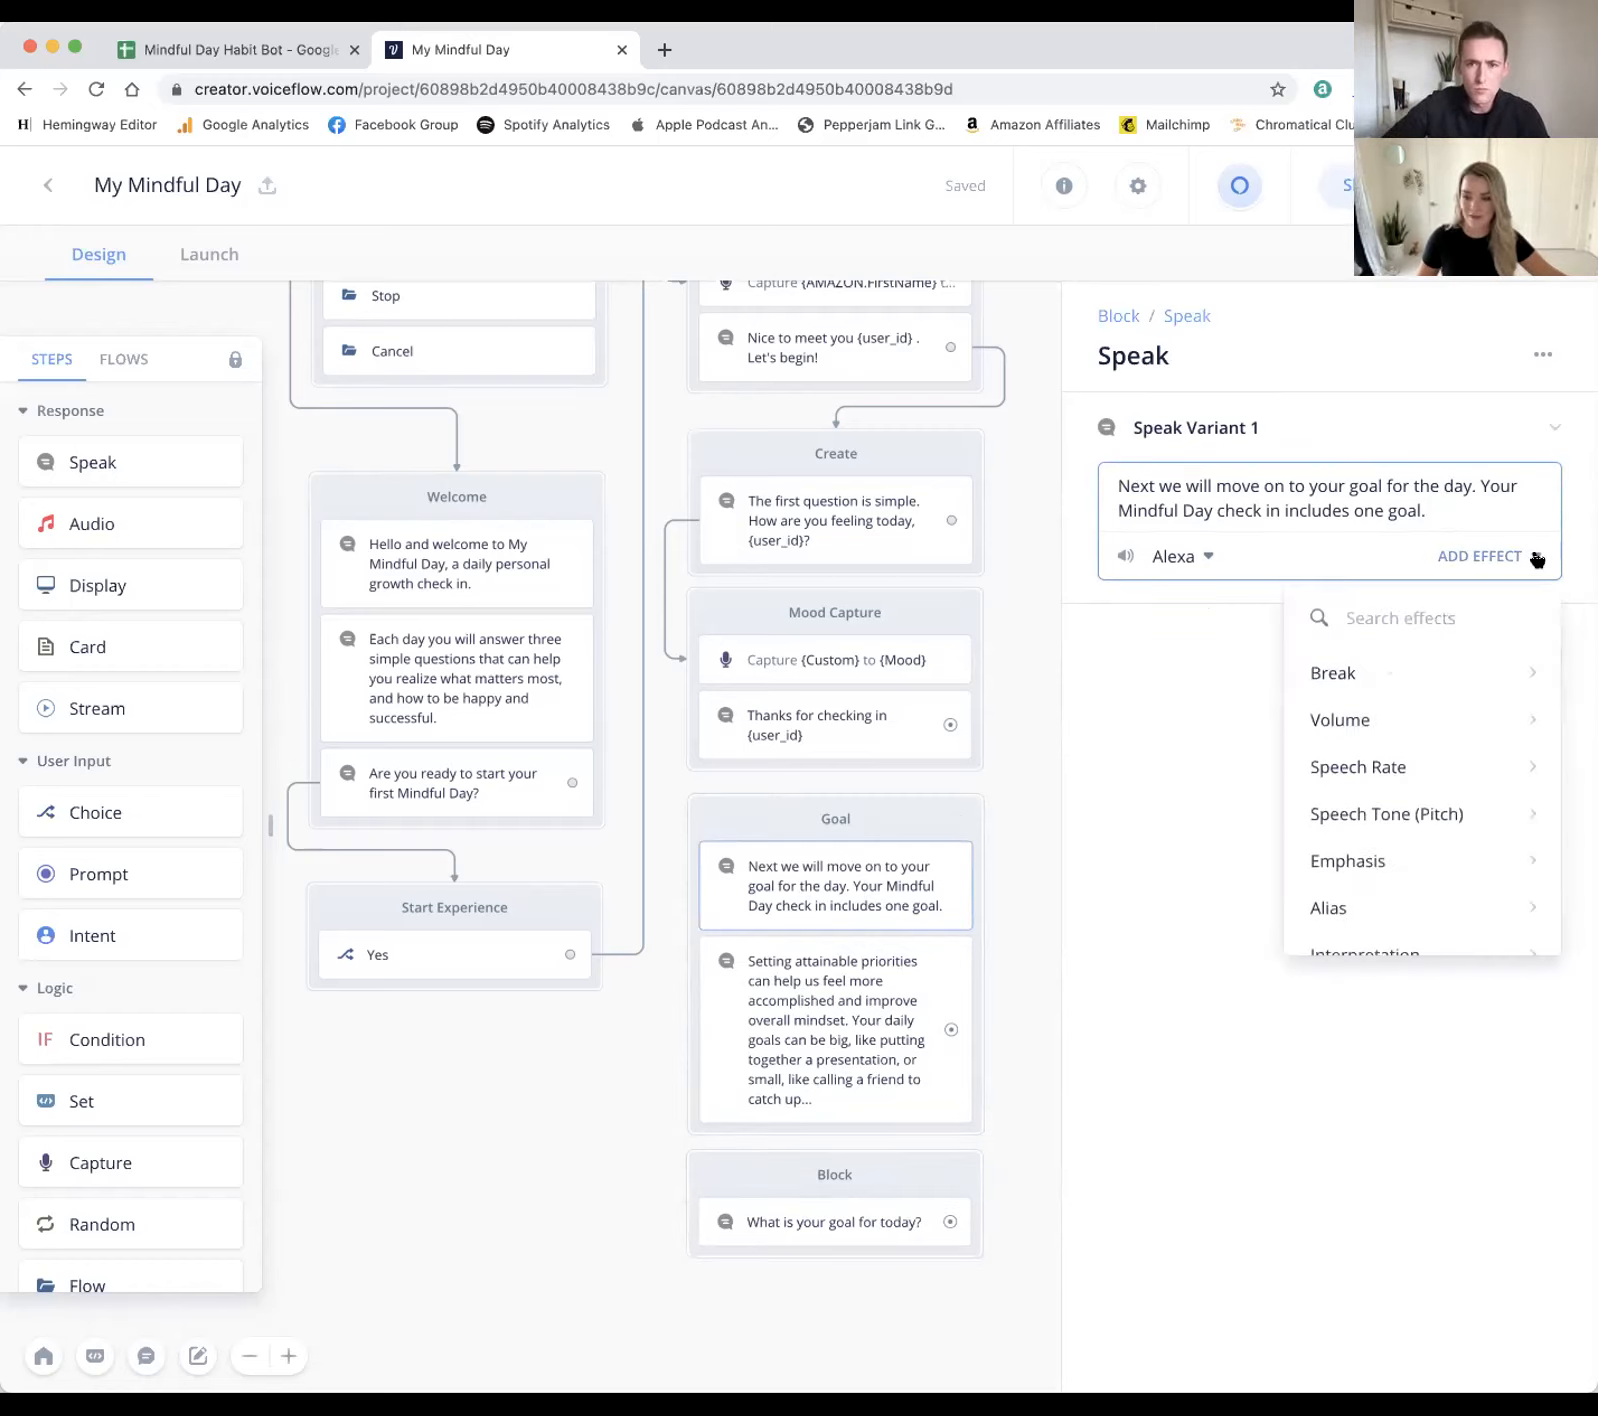
mouse_move(1431, 685)
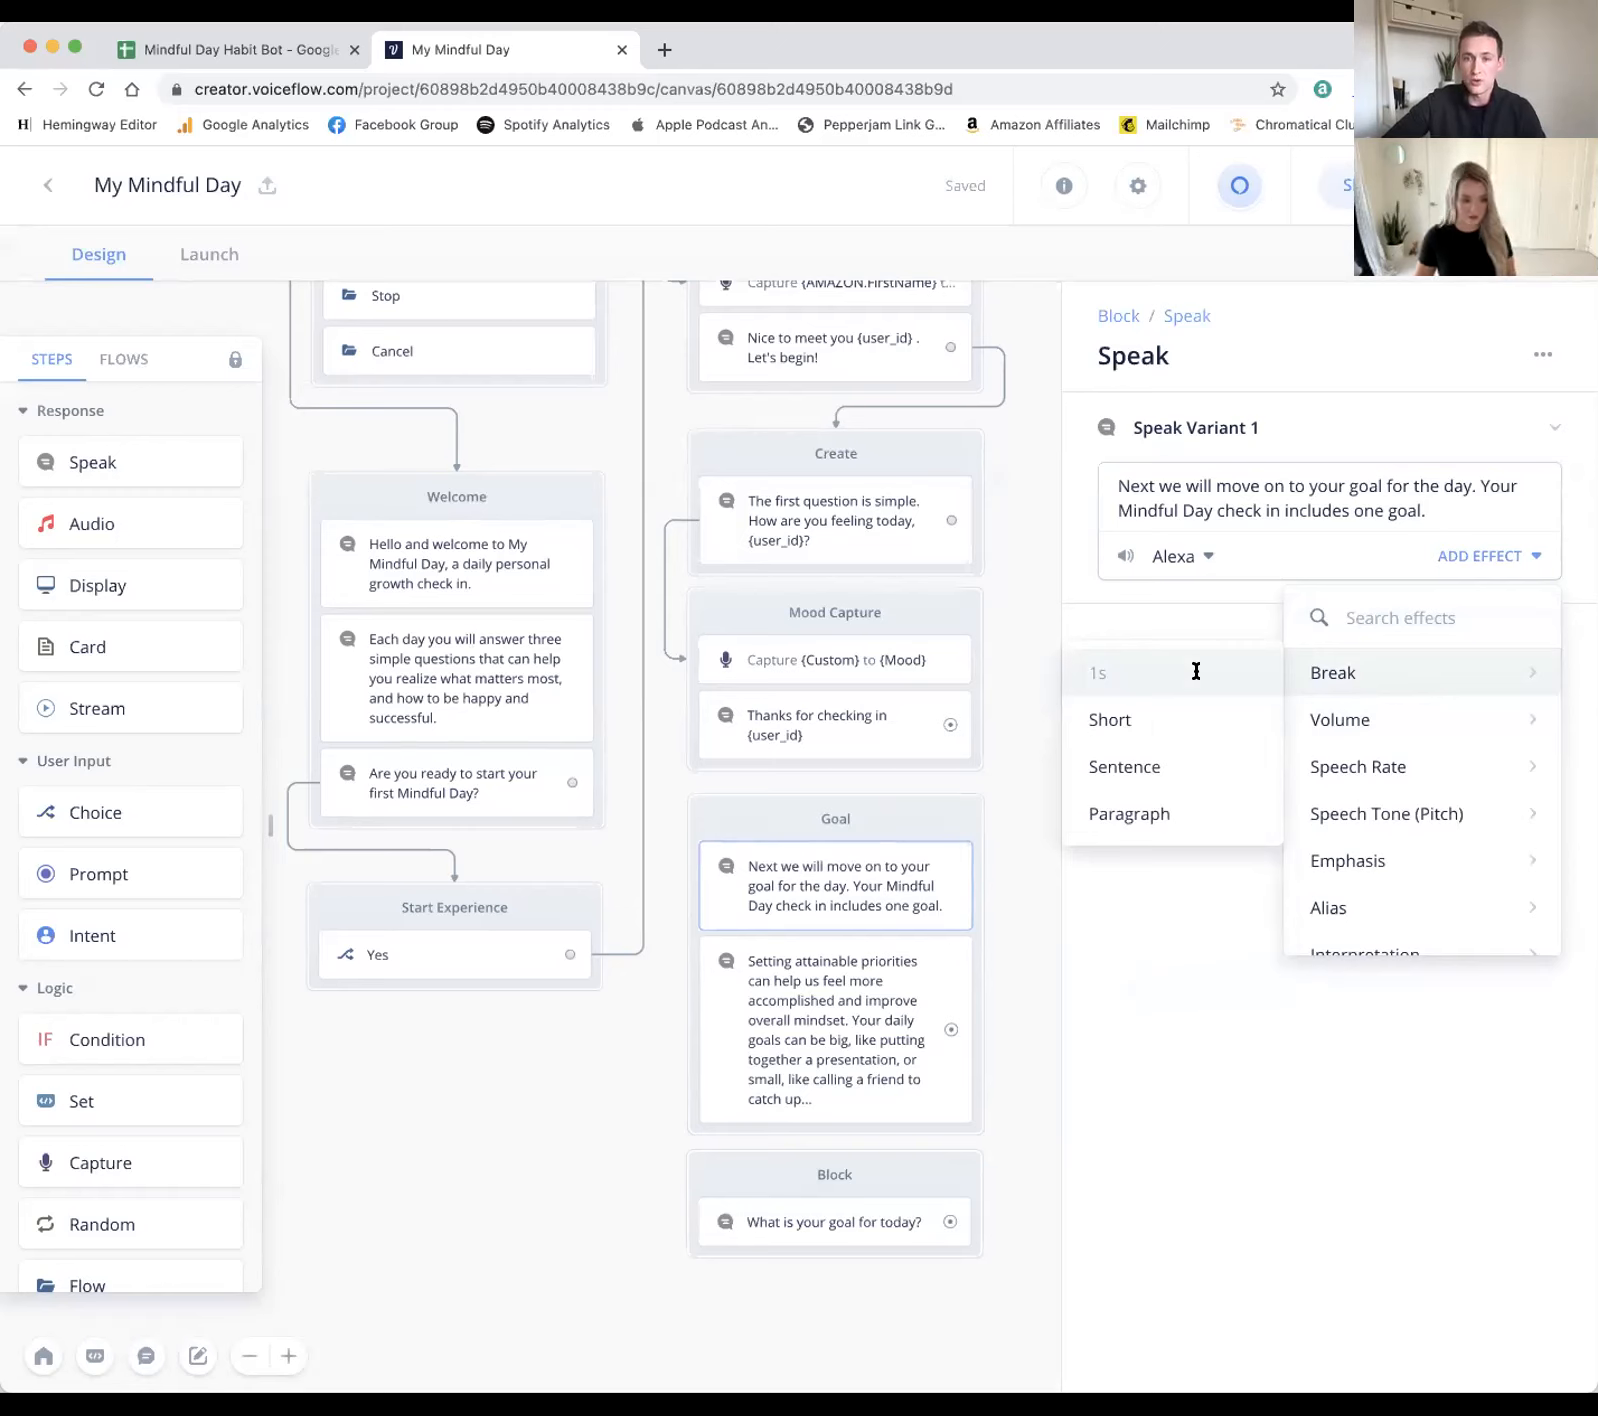
click(1213, 755)
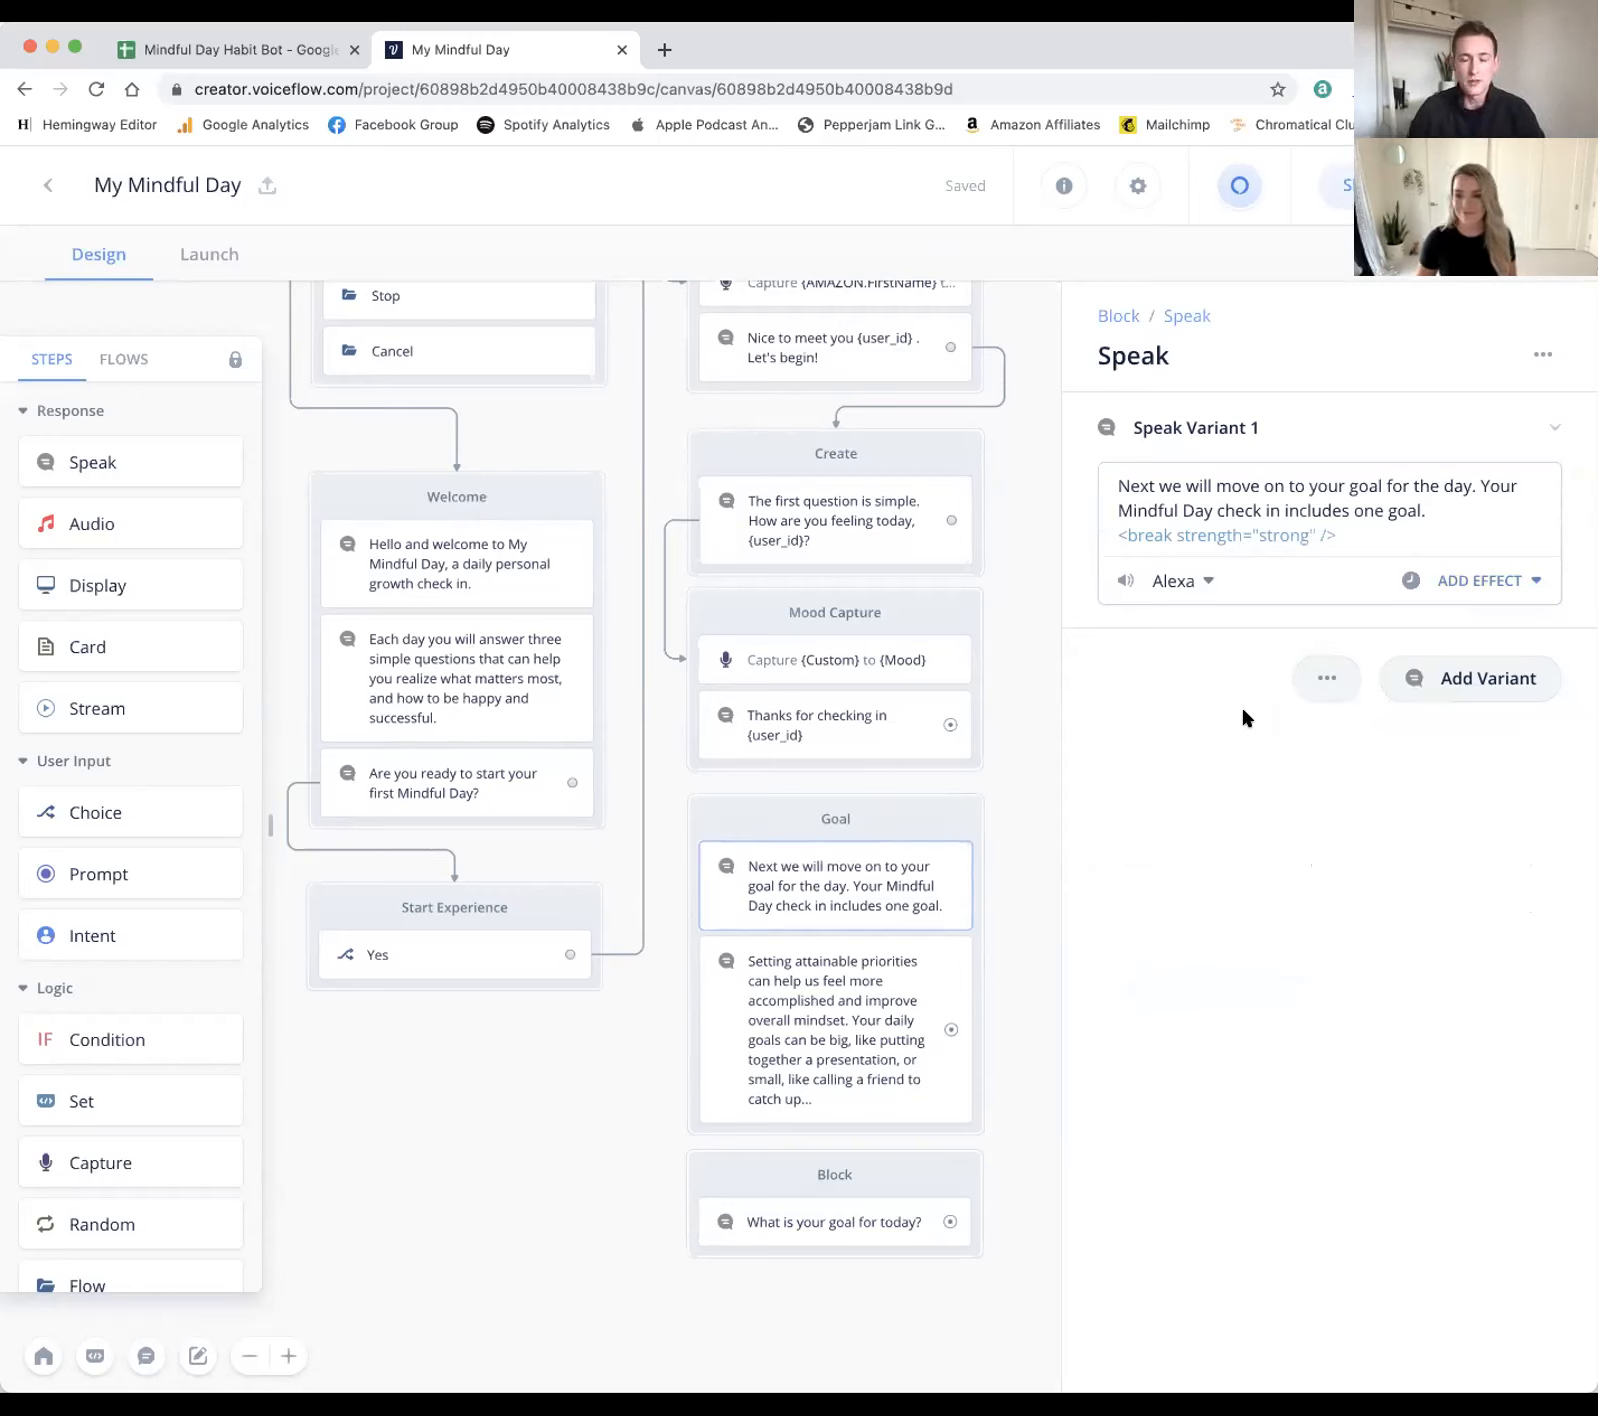
click(1004, 738)
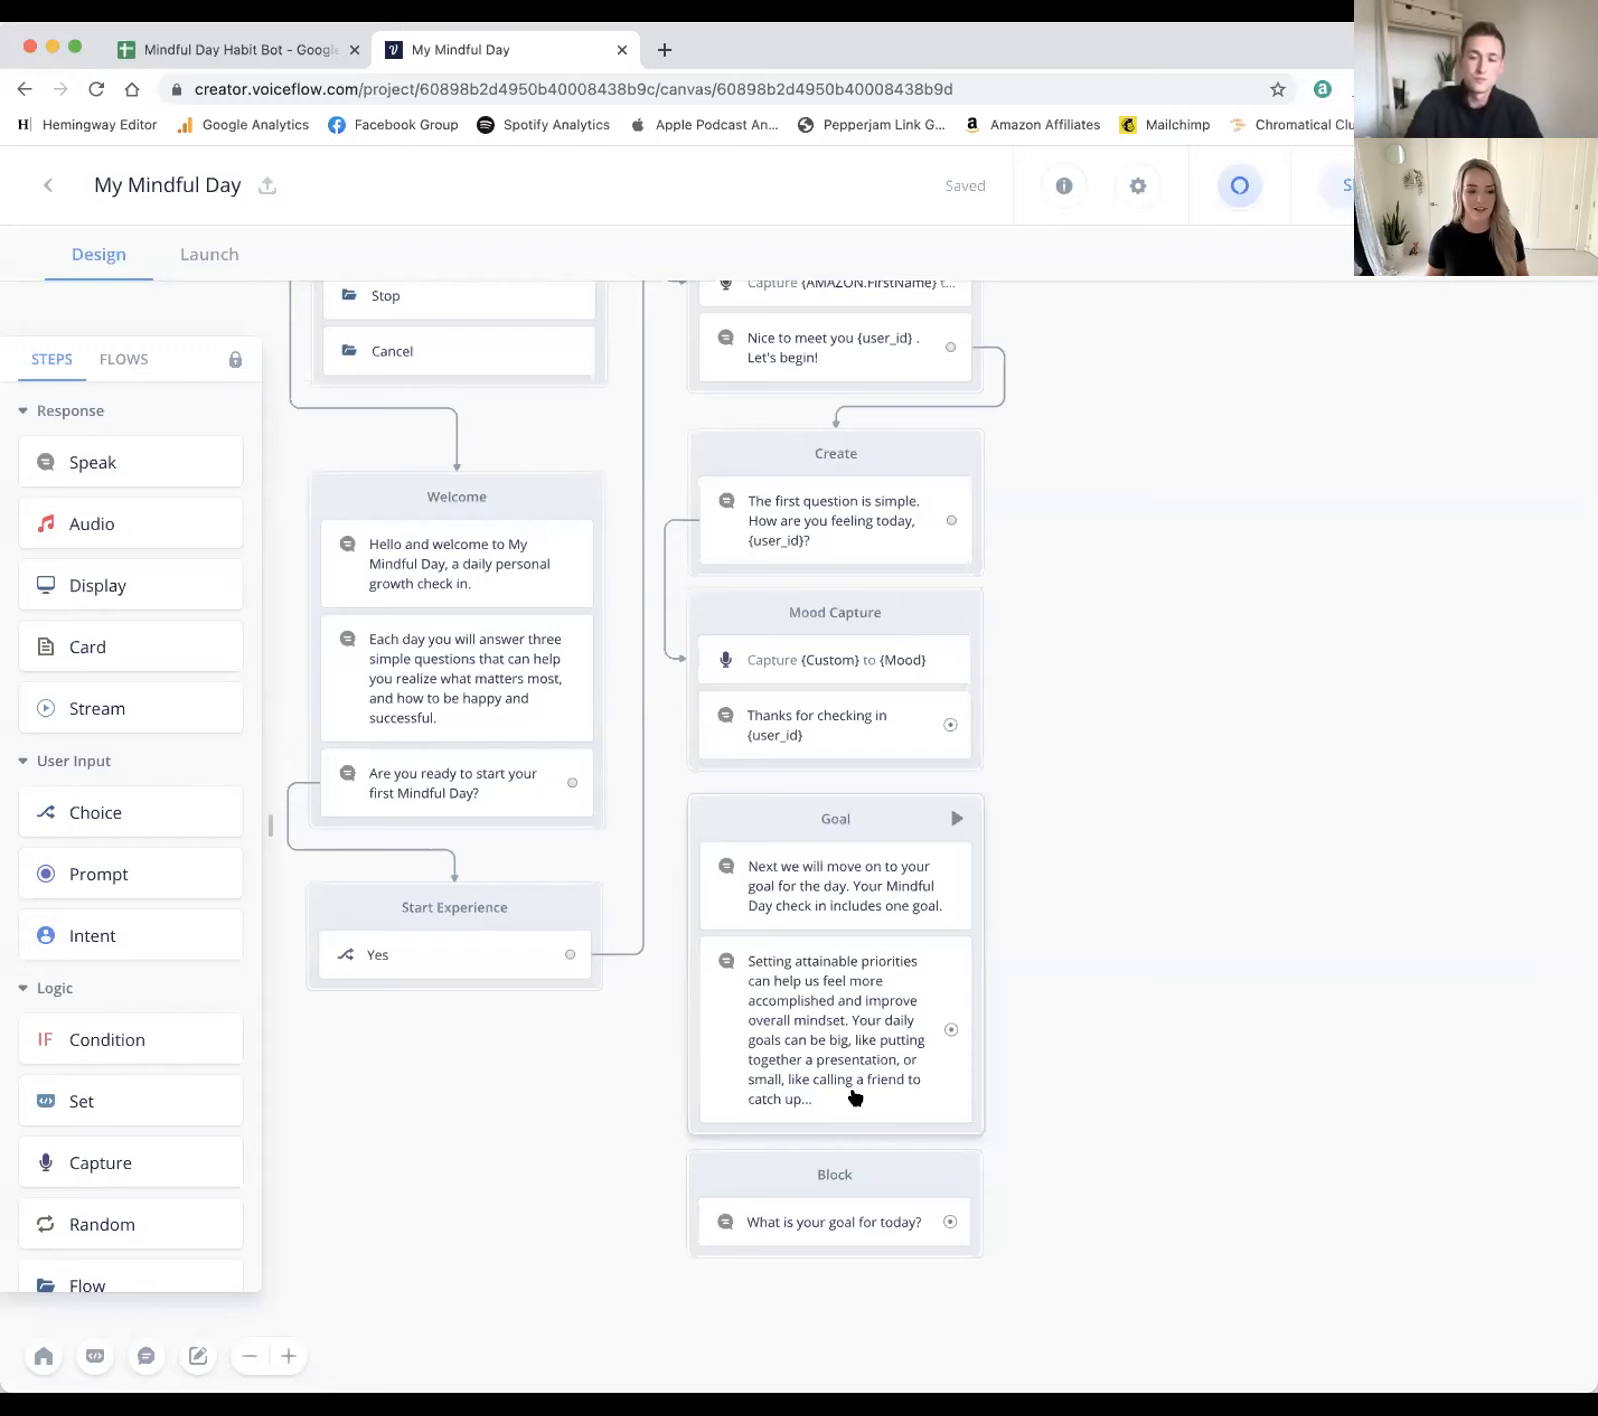
Step: Rename the new block holding "What is your goal for today?" as "Goal Capture"
scroll(1158, 1069, down, 2)
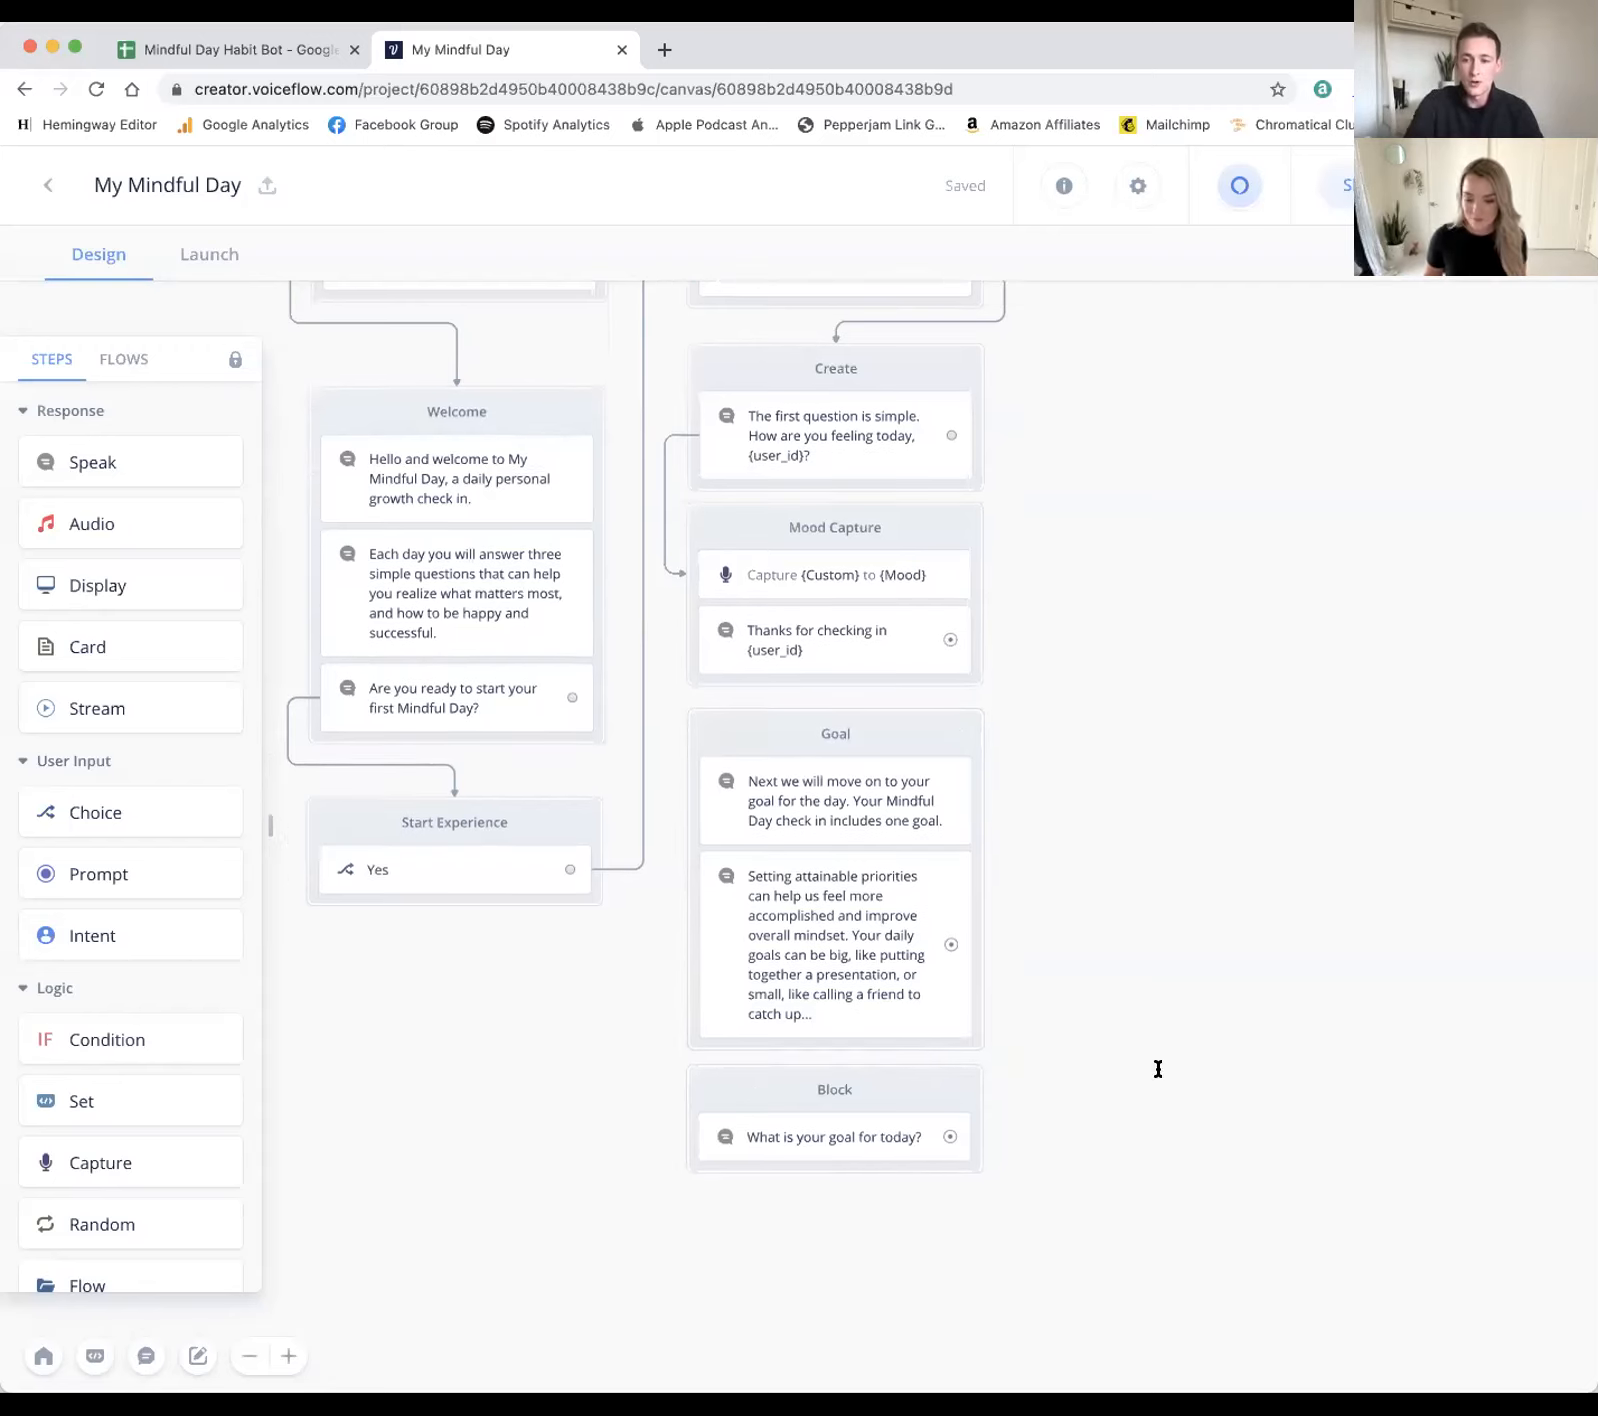
scroll(1158, 1069, down, 1)
click(820, 1061)
text(Ca)
key(BackSpace)
key(BackSpace)
text(Goal Capture)
click(1295, 1042)
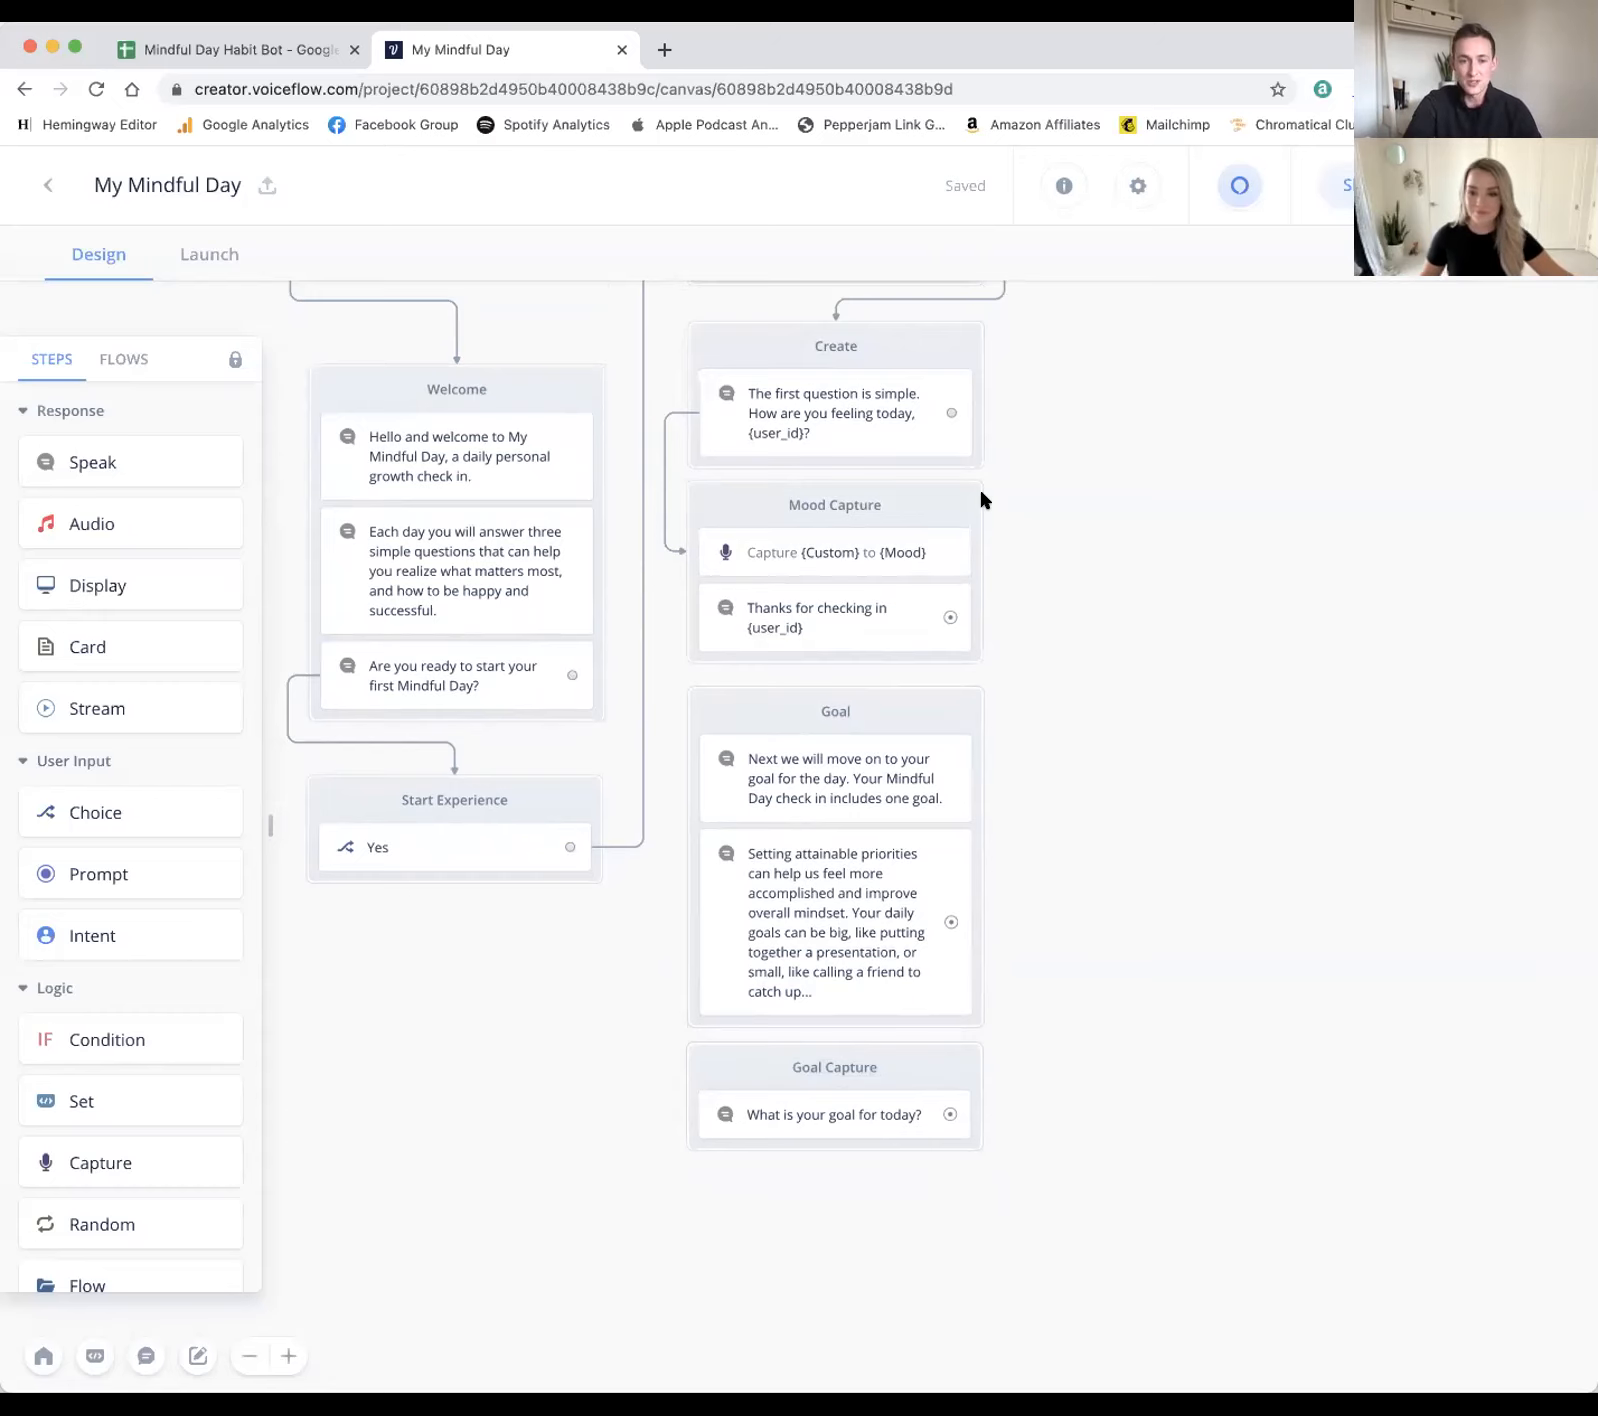
Step: Connect the Mood Capture block's last step to the Goal block, and the Goal block's last step to Goal Capture
drag(958, 627, 965, 716)
drag(951, 921, 963, 1131)
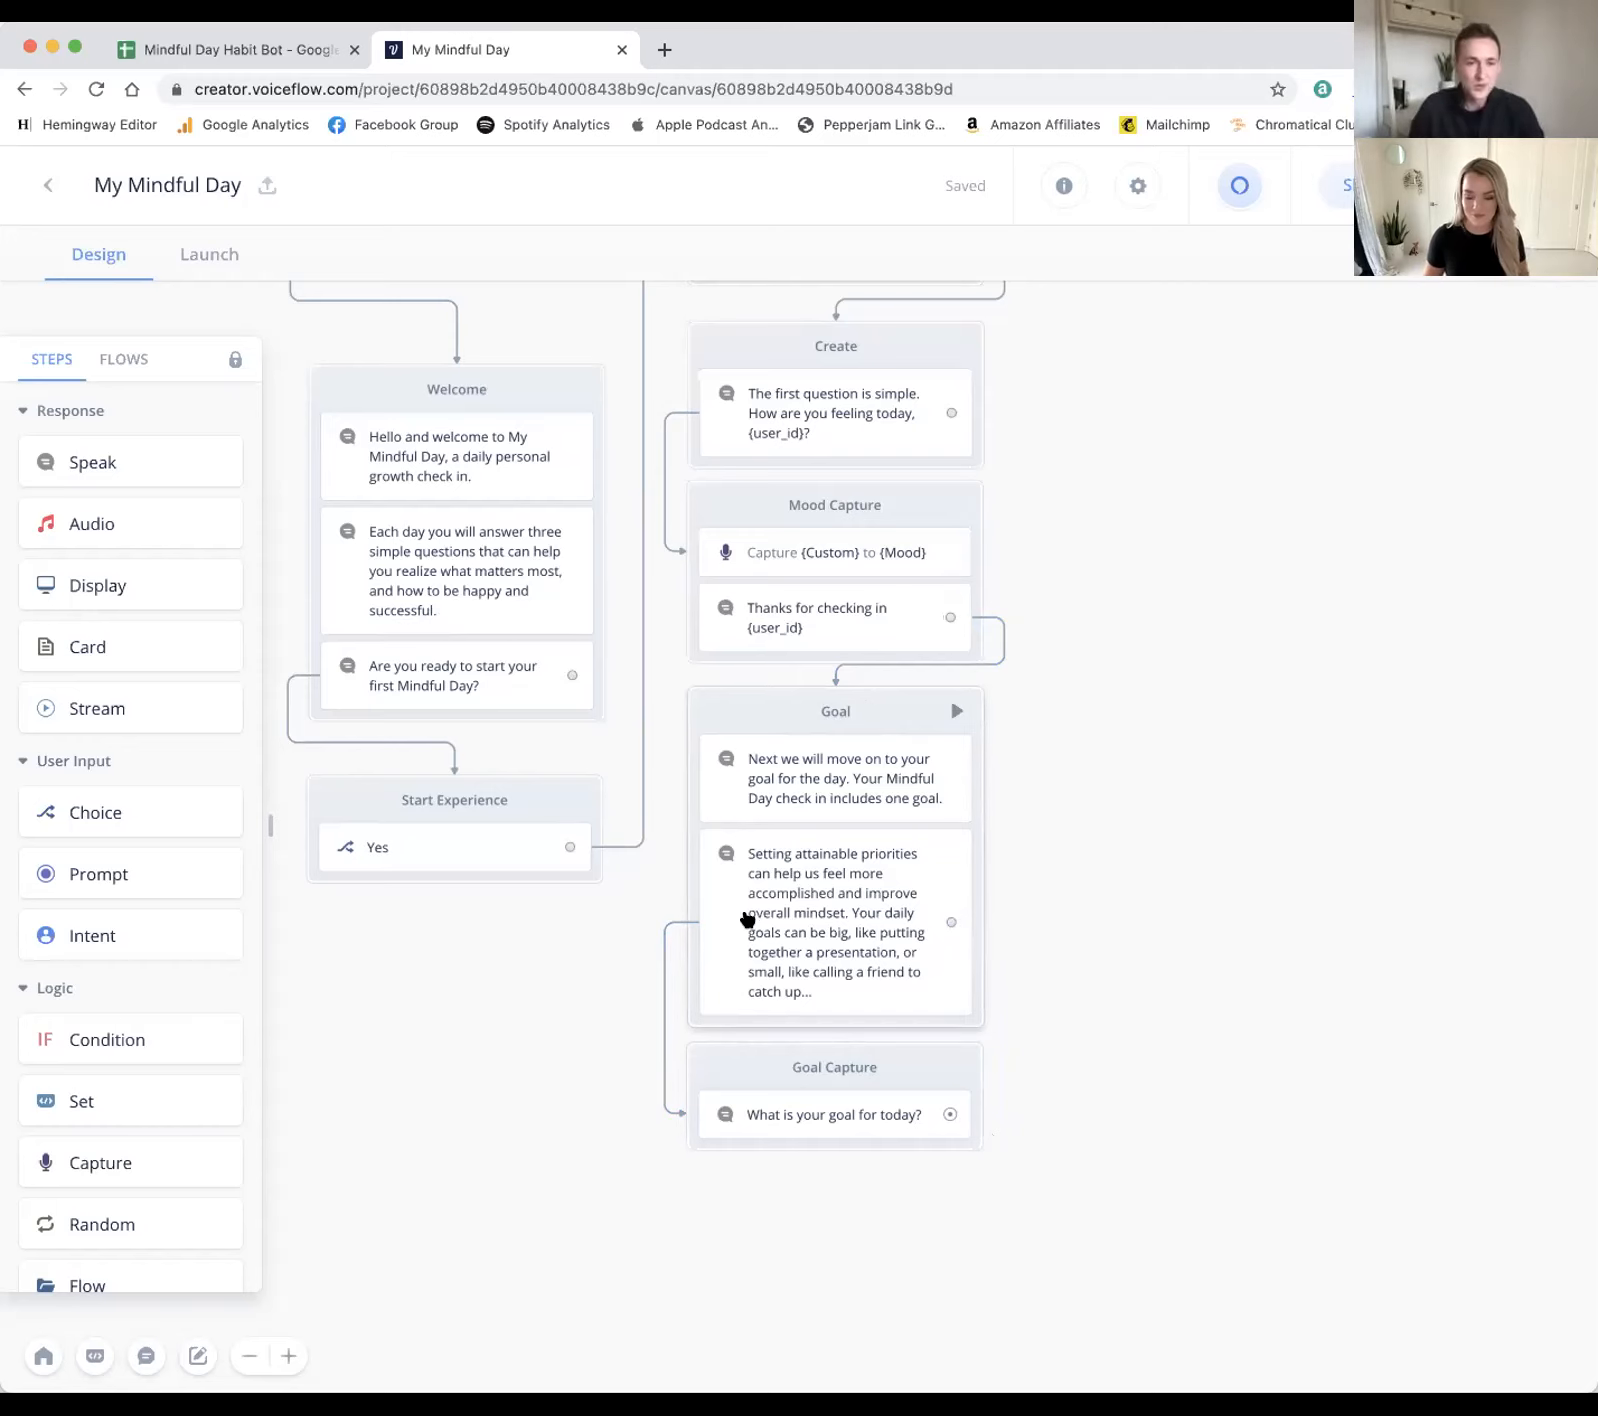
Step: Add a Capture step below the question in the Goal Capture block and set its input type to Custom
scroll(831, 619, down, 2)
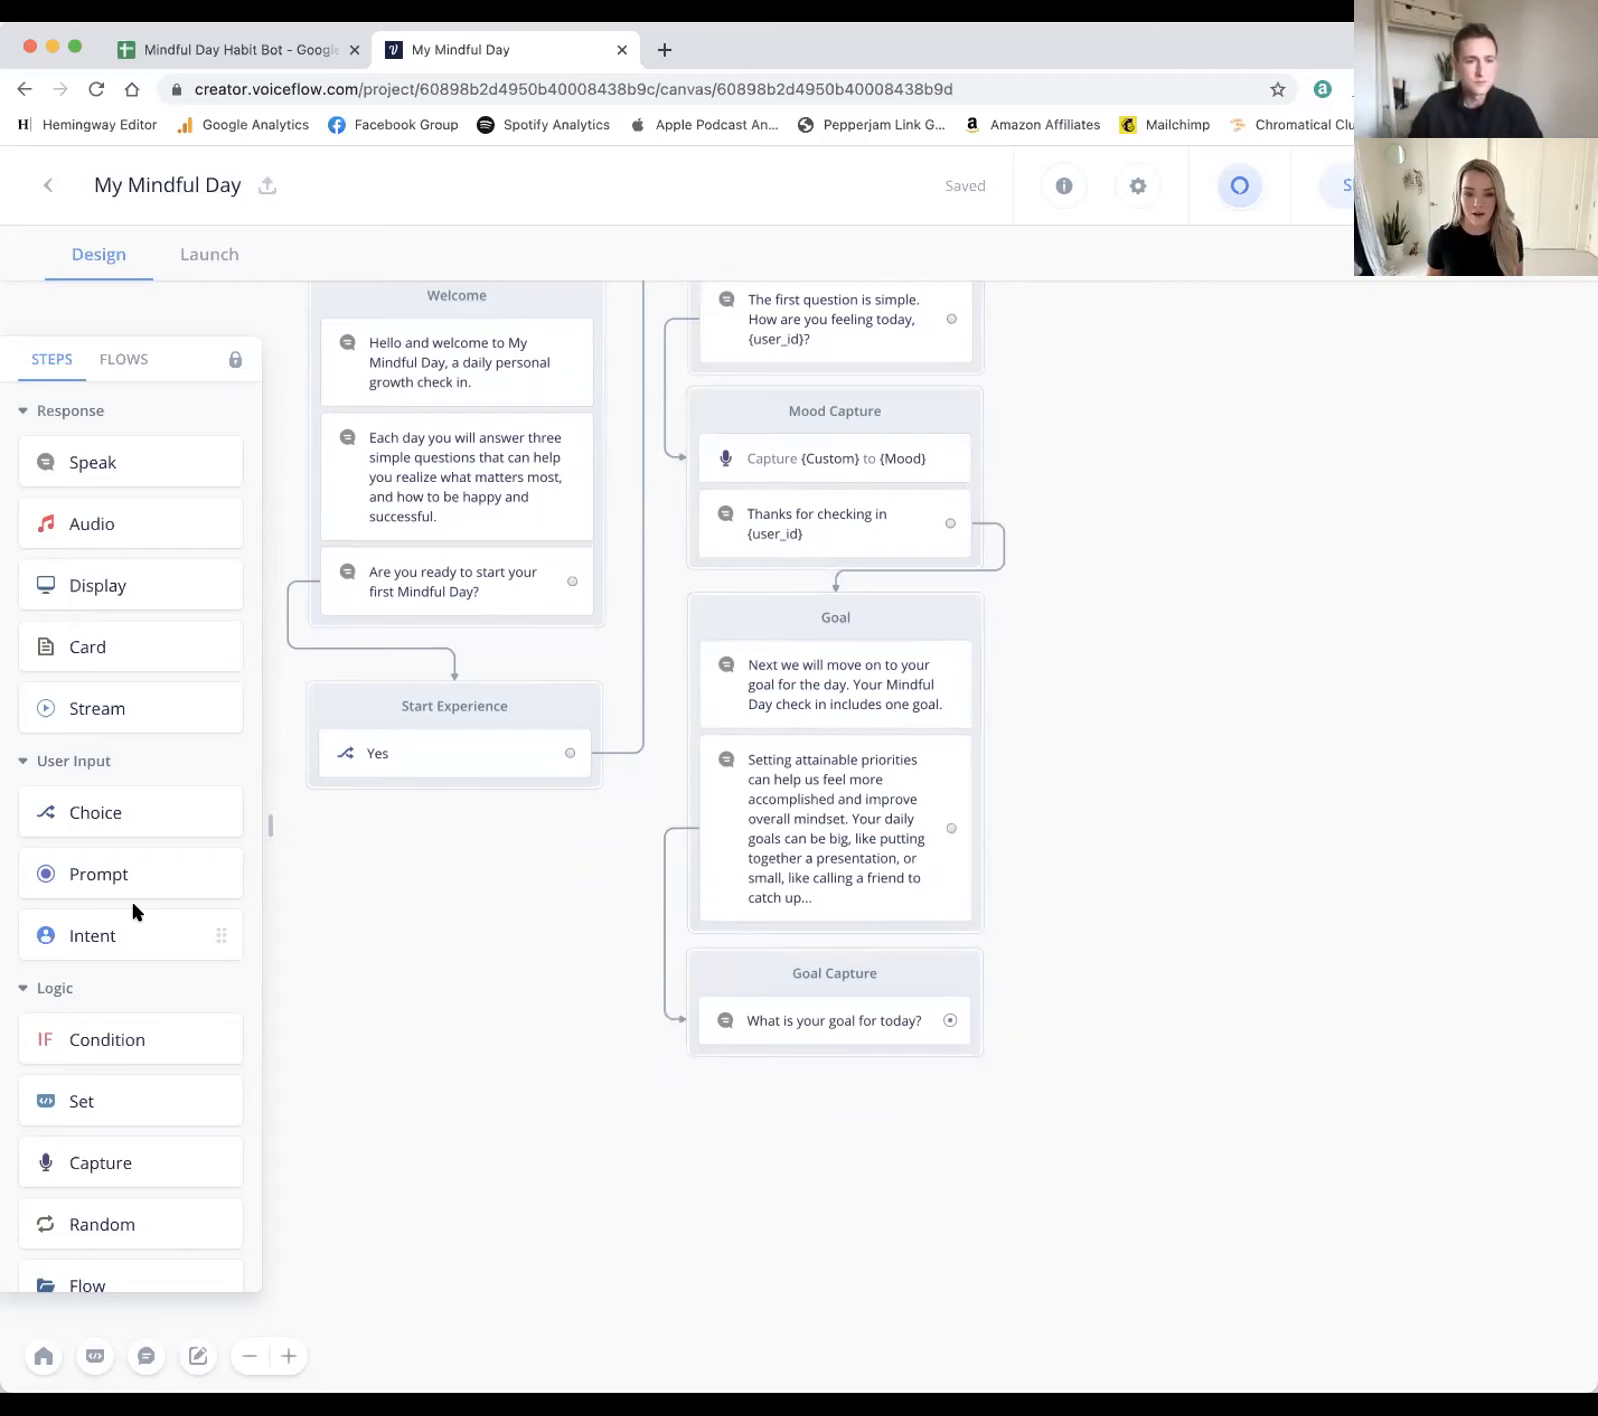
mouse_move(121, 880)
mouse_down()
mouse_move(281, 912)
mouse_move(148, 892)
mouse_up()
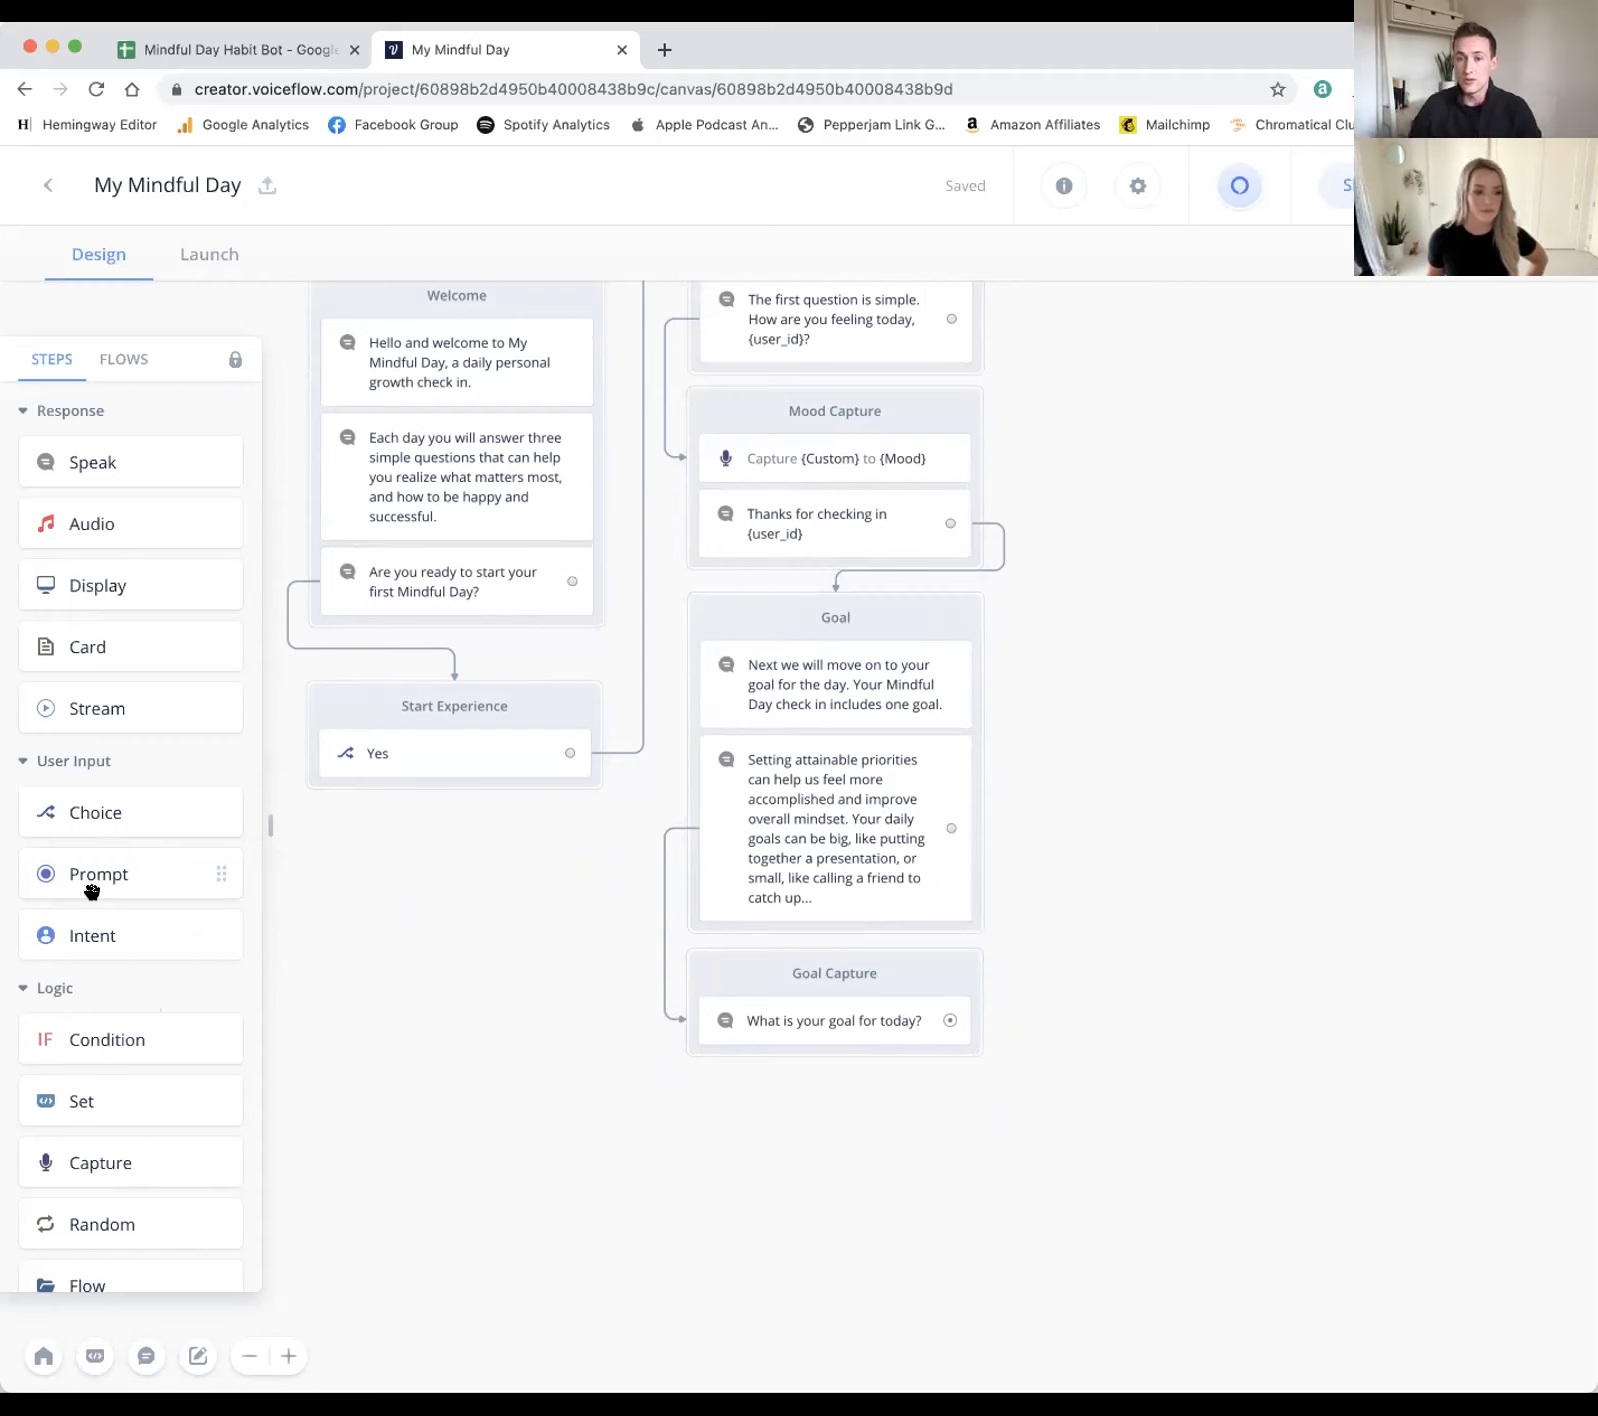
drag(125, 1166, 820, 1078)
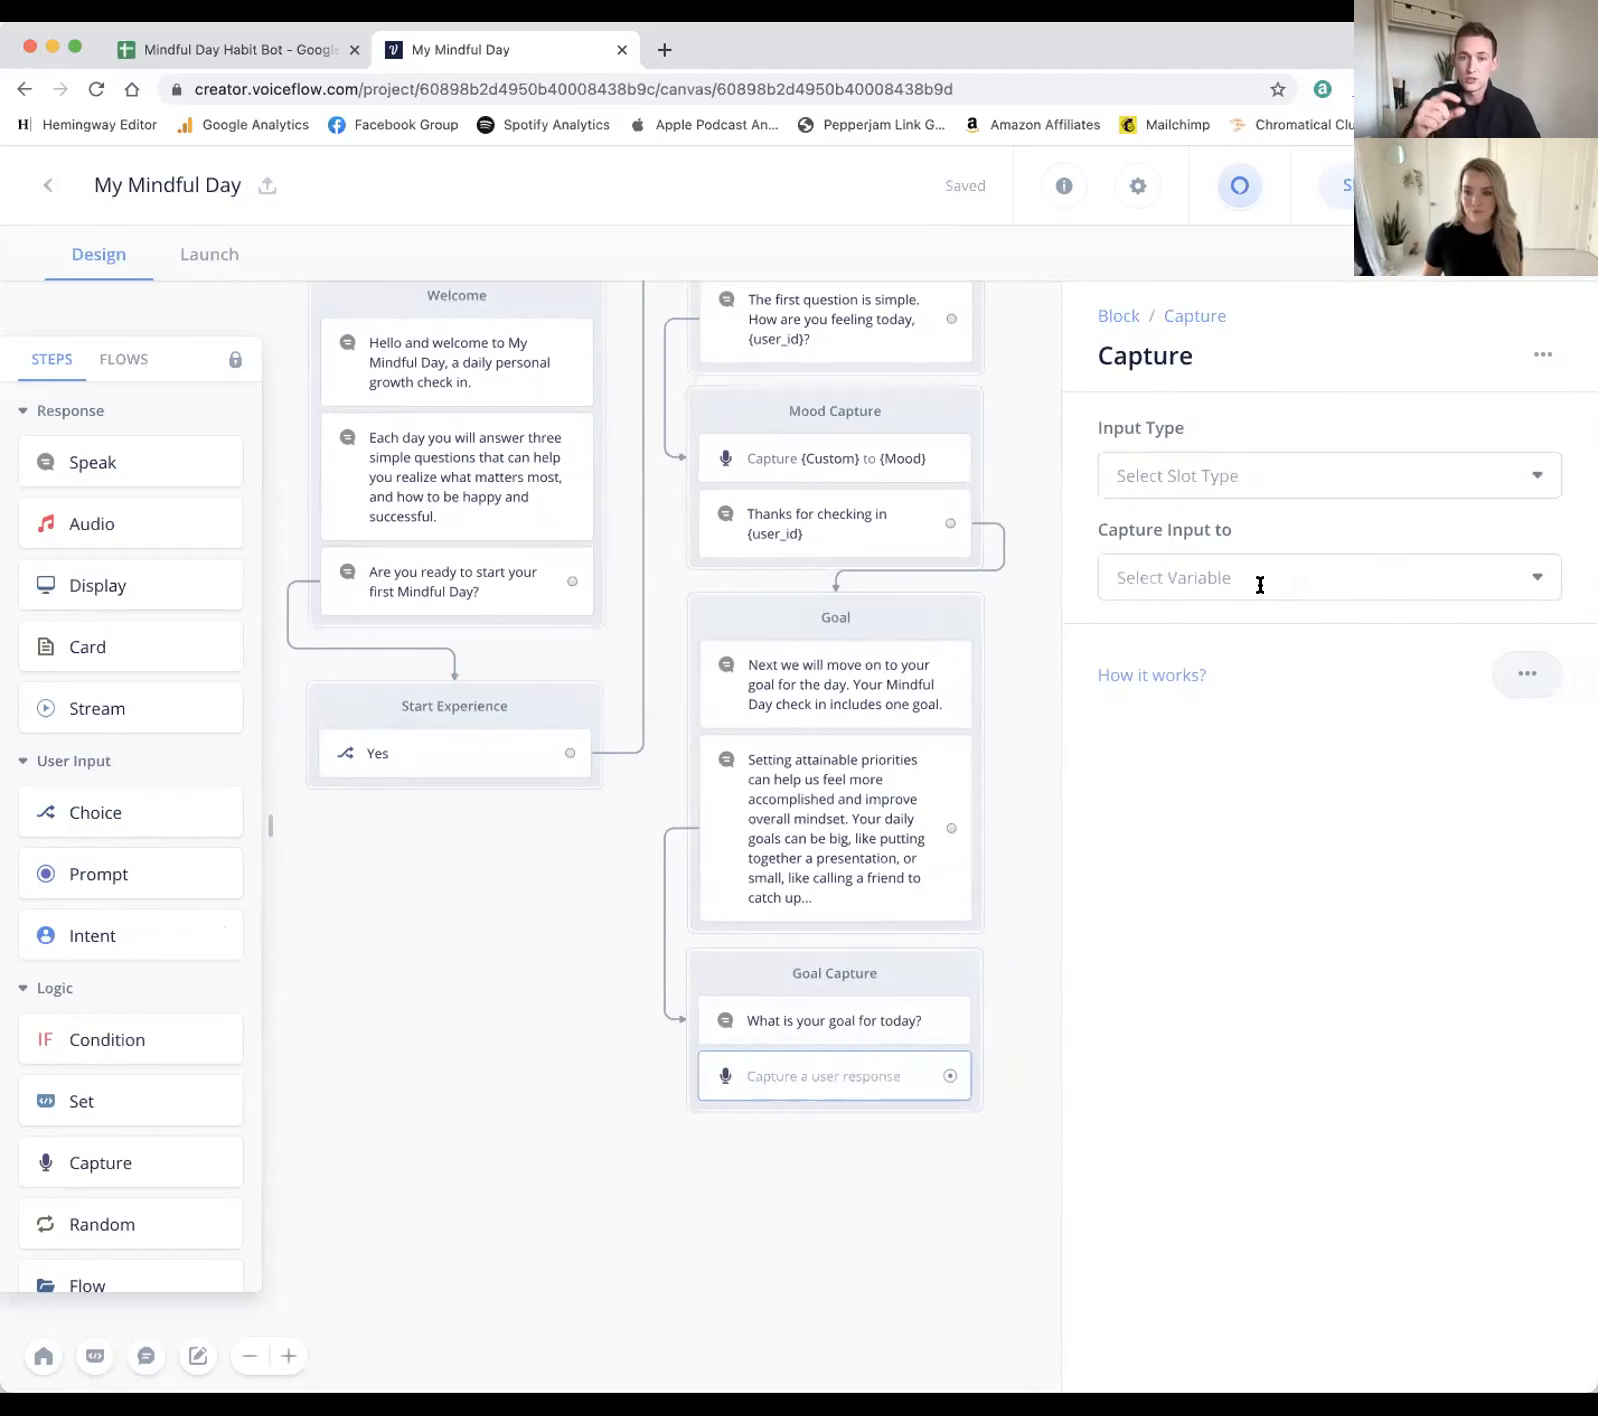
click(1238, 470)
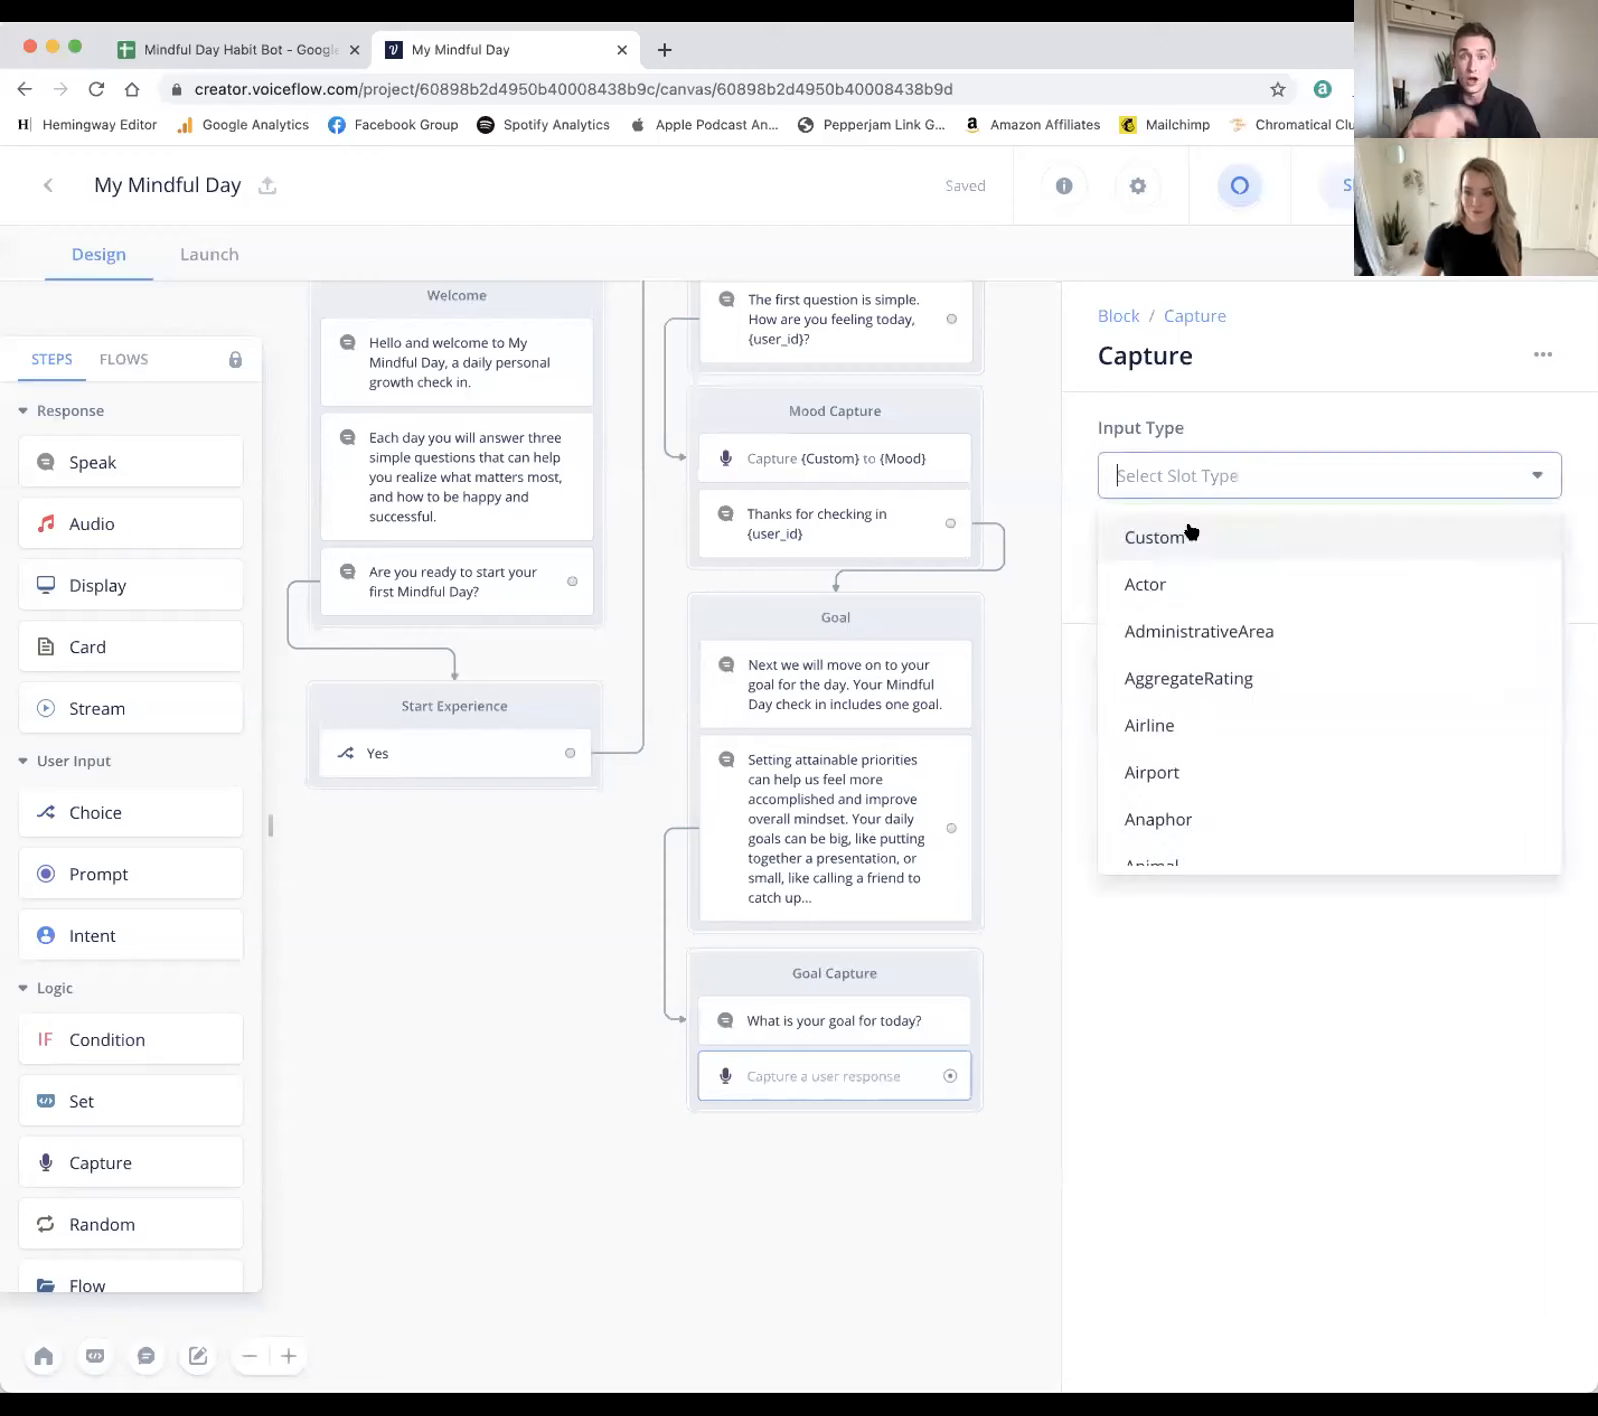
click(1190, 530)
click(1230, 538)
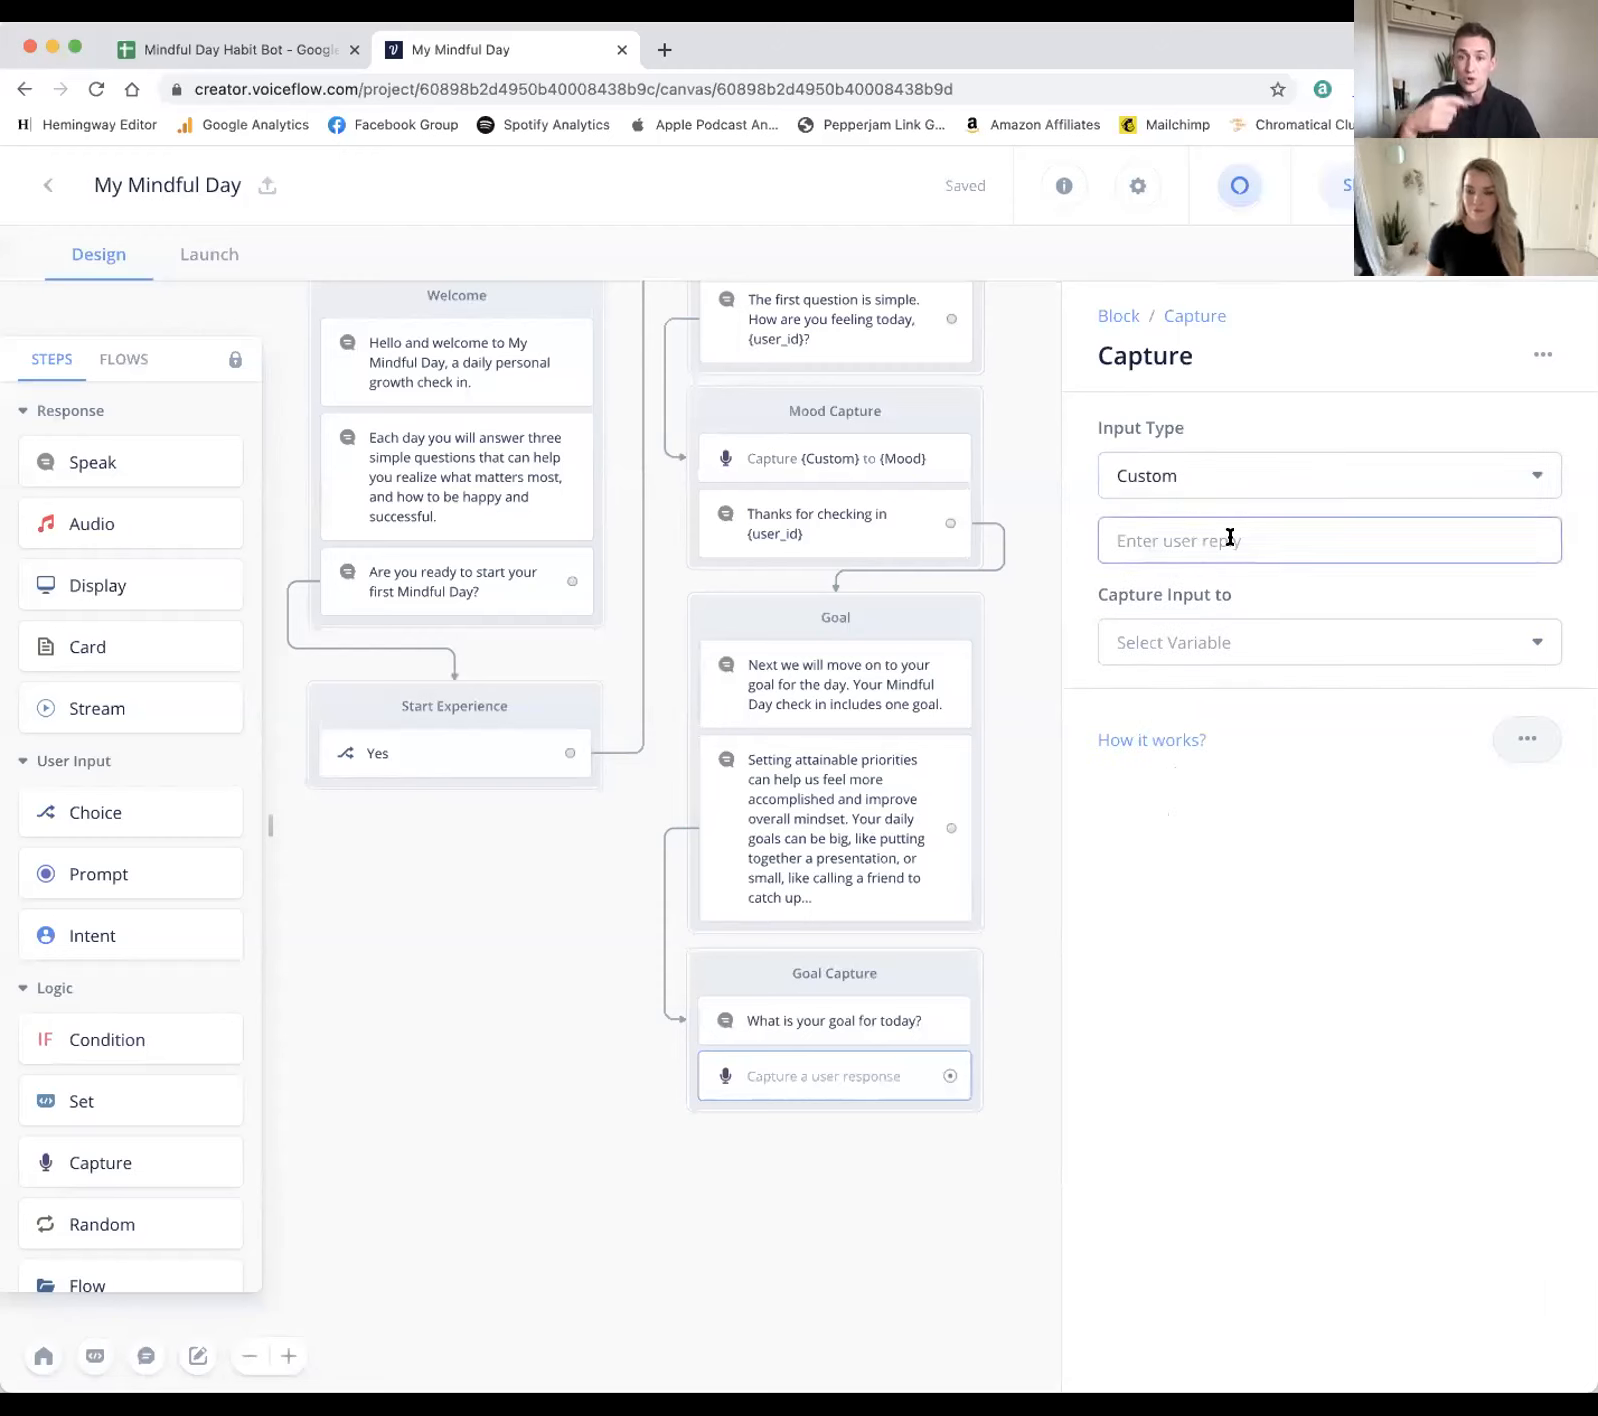
click(1188, 642)
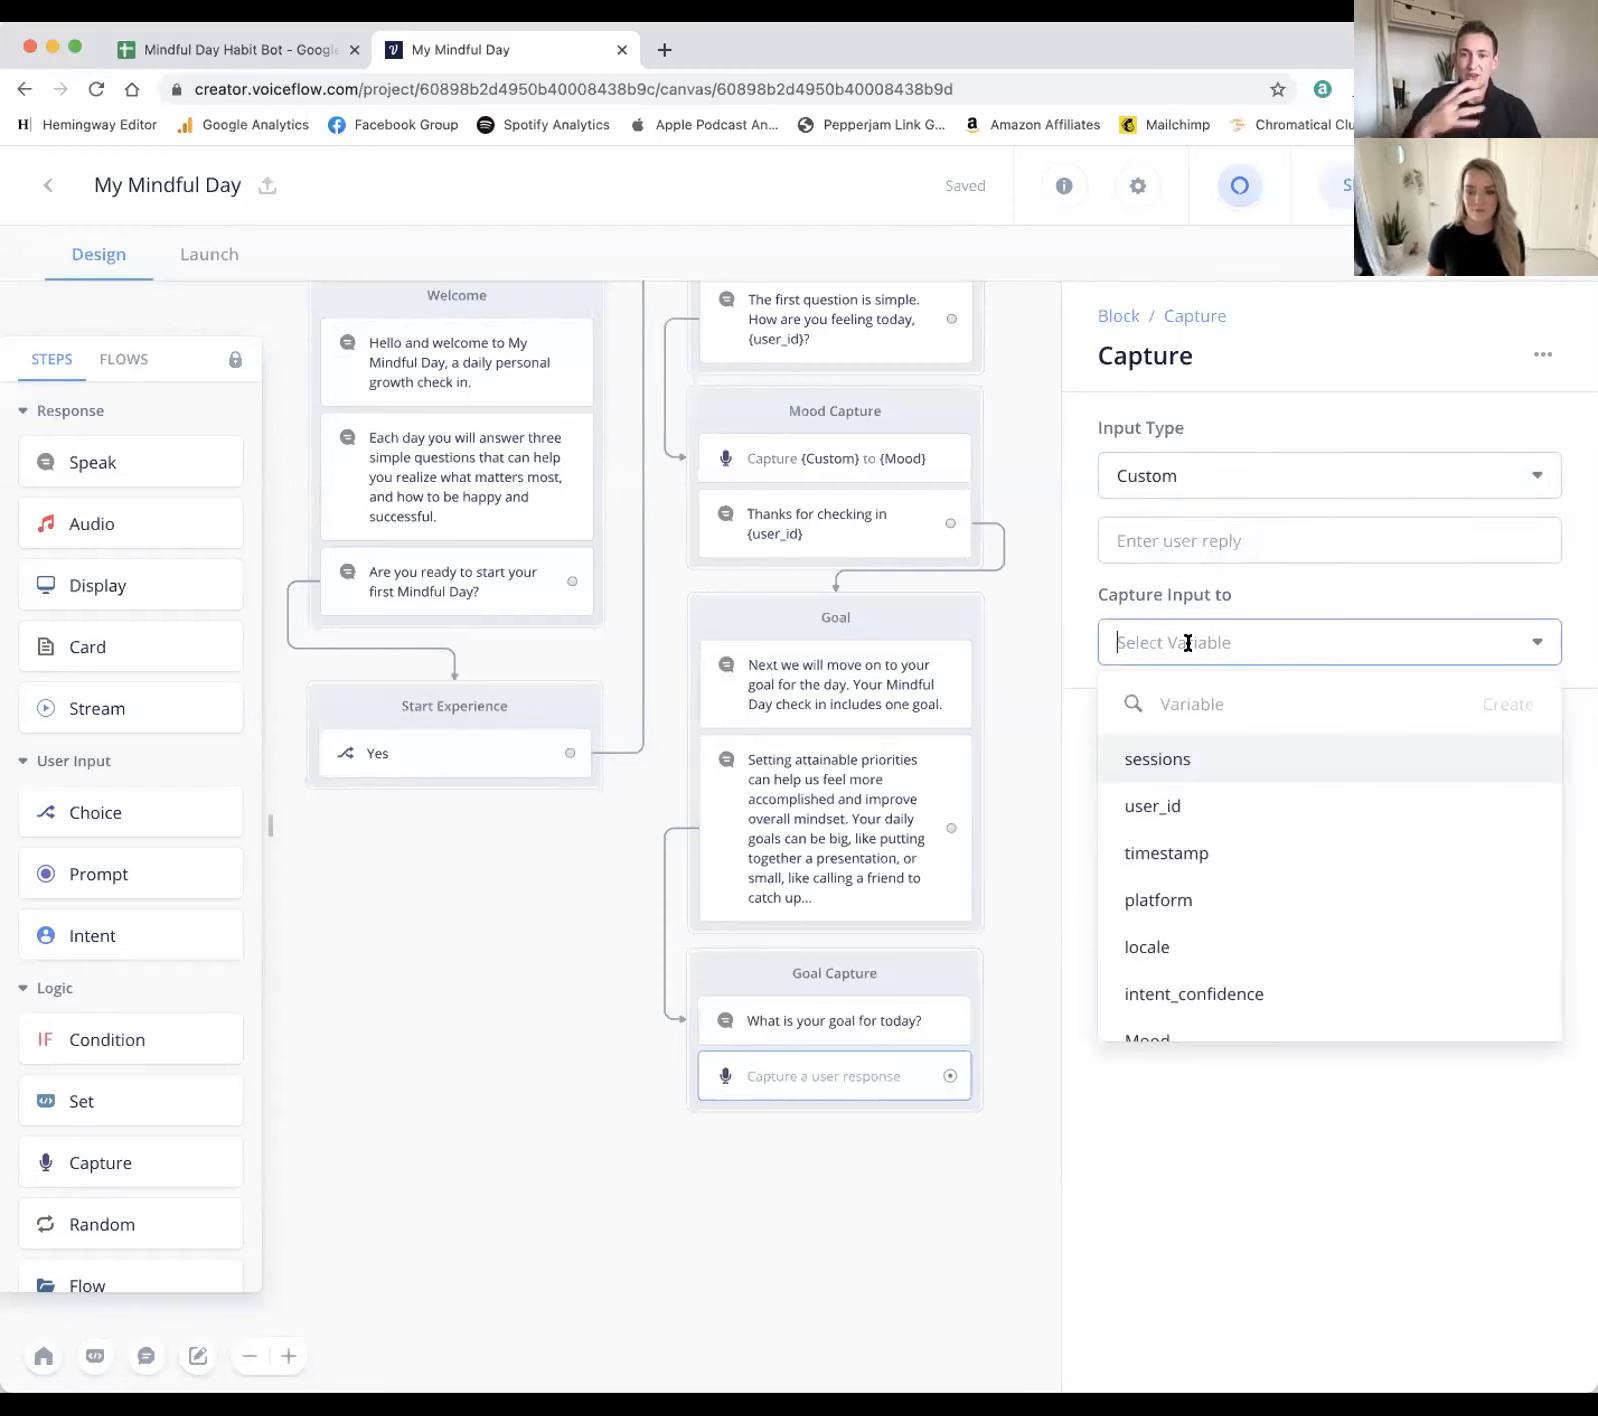
click(1188, 540)
text(Goal)
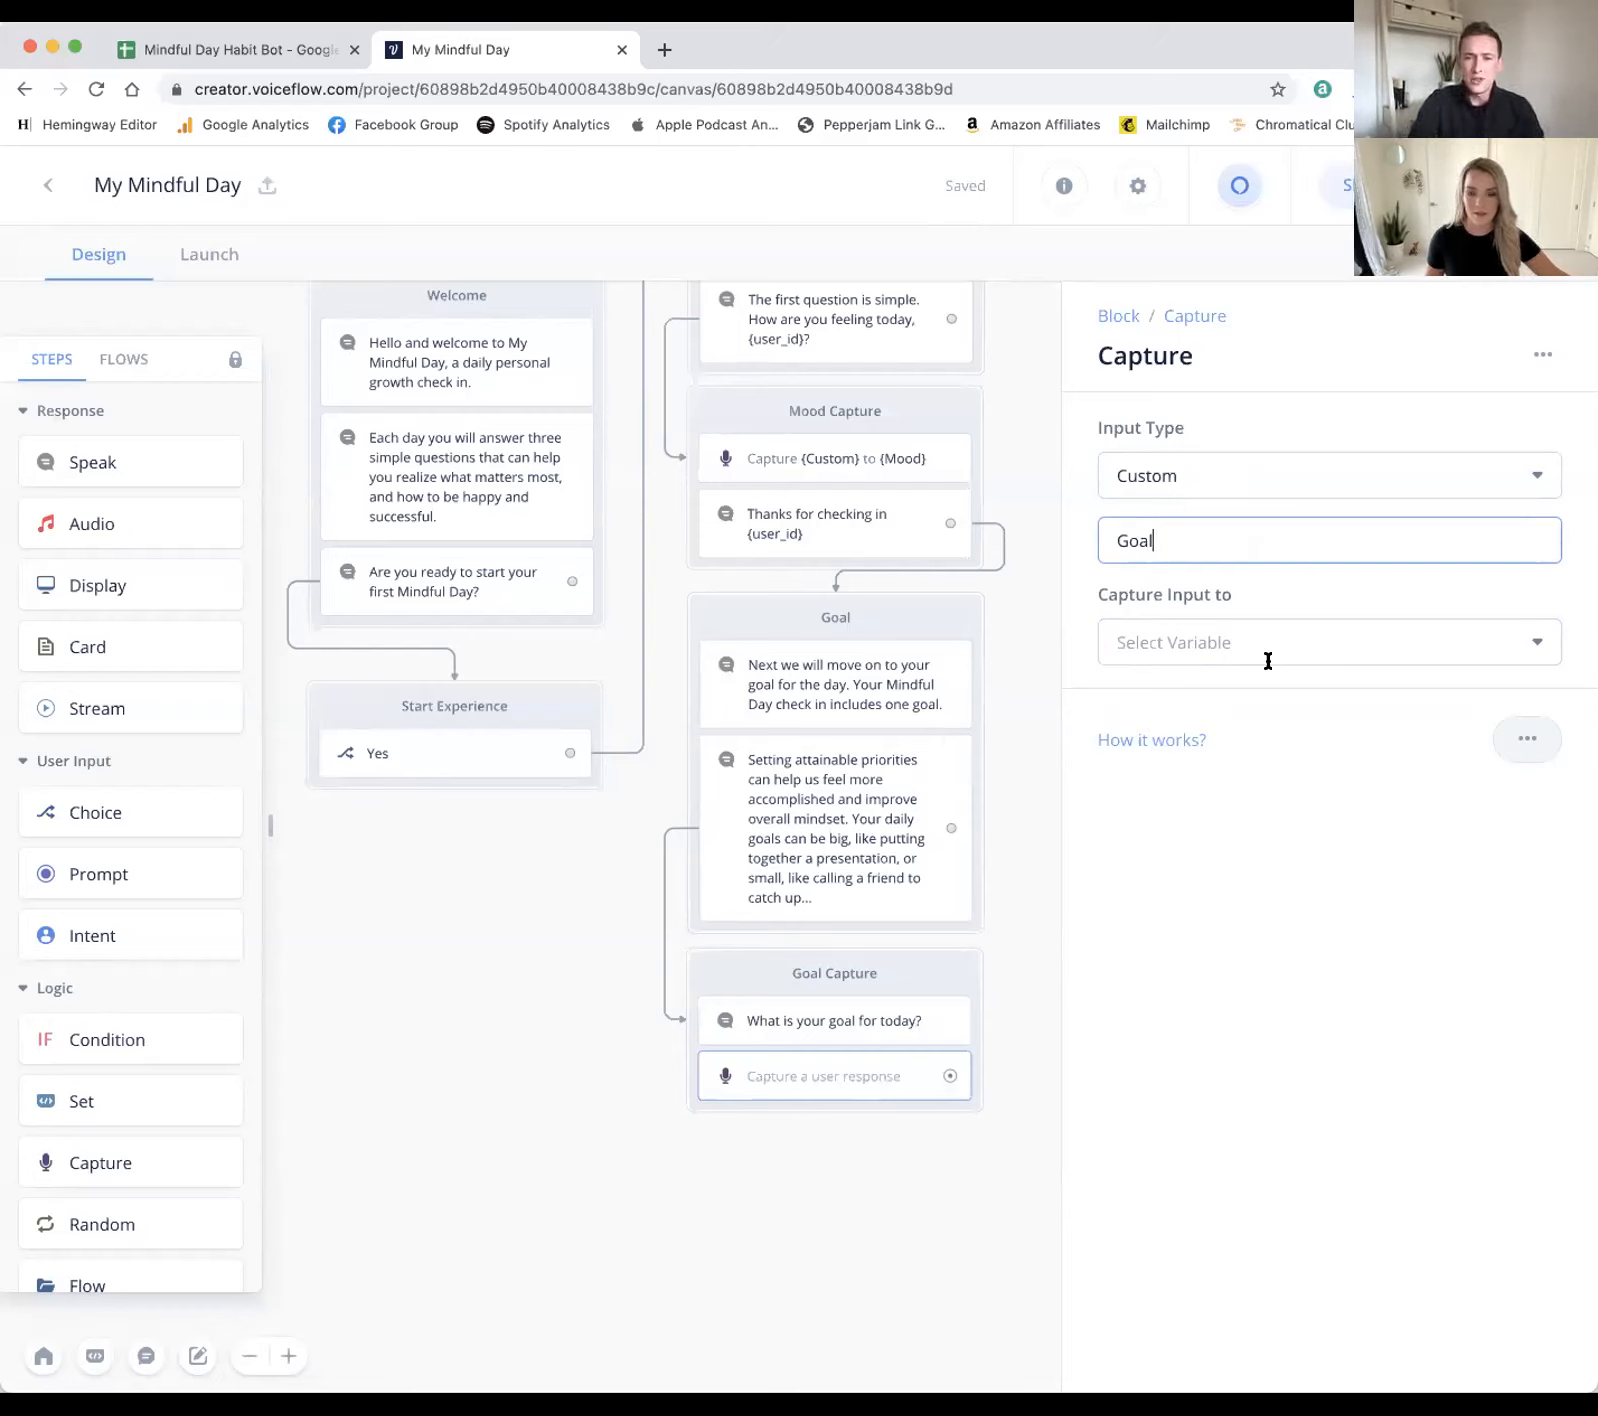
drag(1166, 540, 1033, 540)
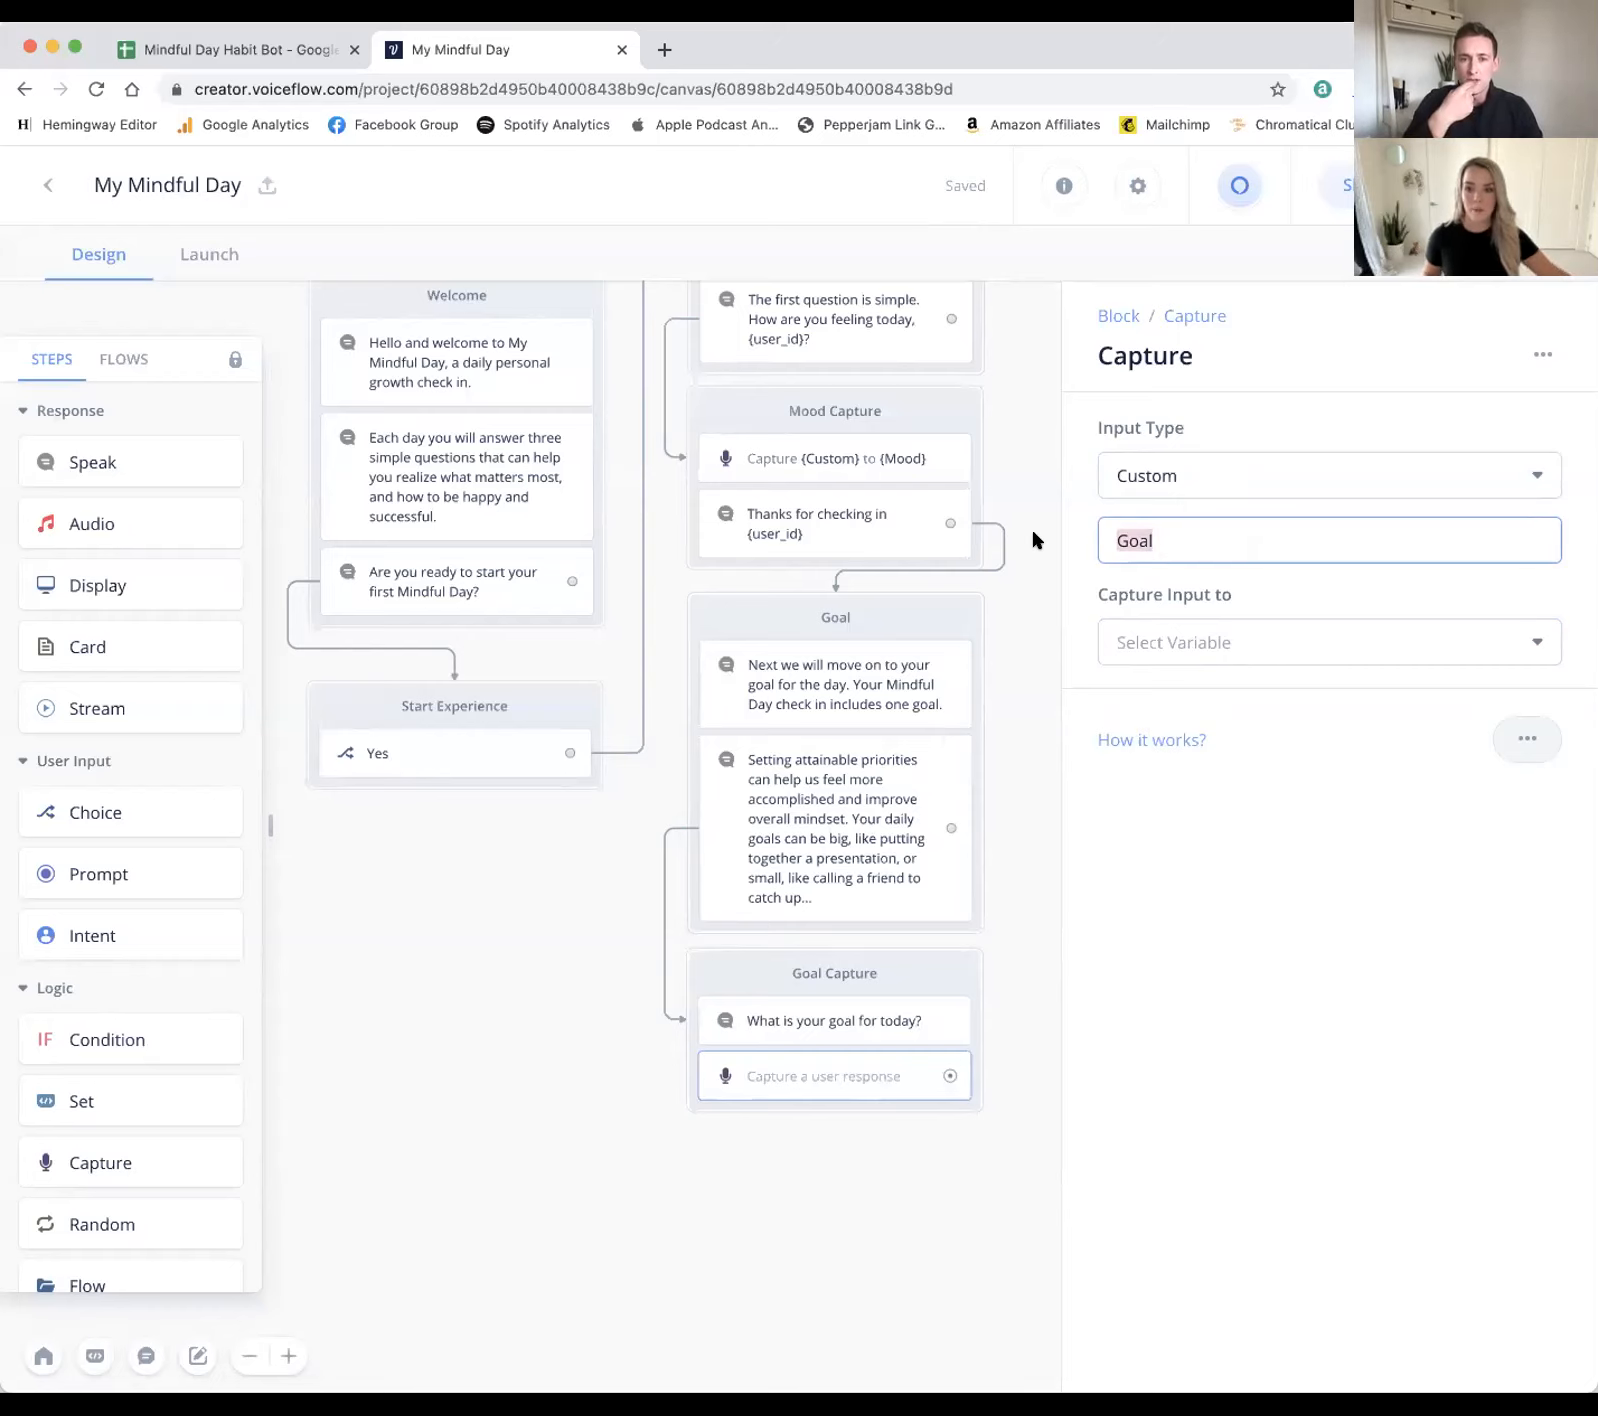
key(BackSpace)
Step: Create a new variable named Goal and set the Capture step to store the user's input in it
click(1170, 624)
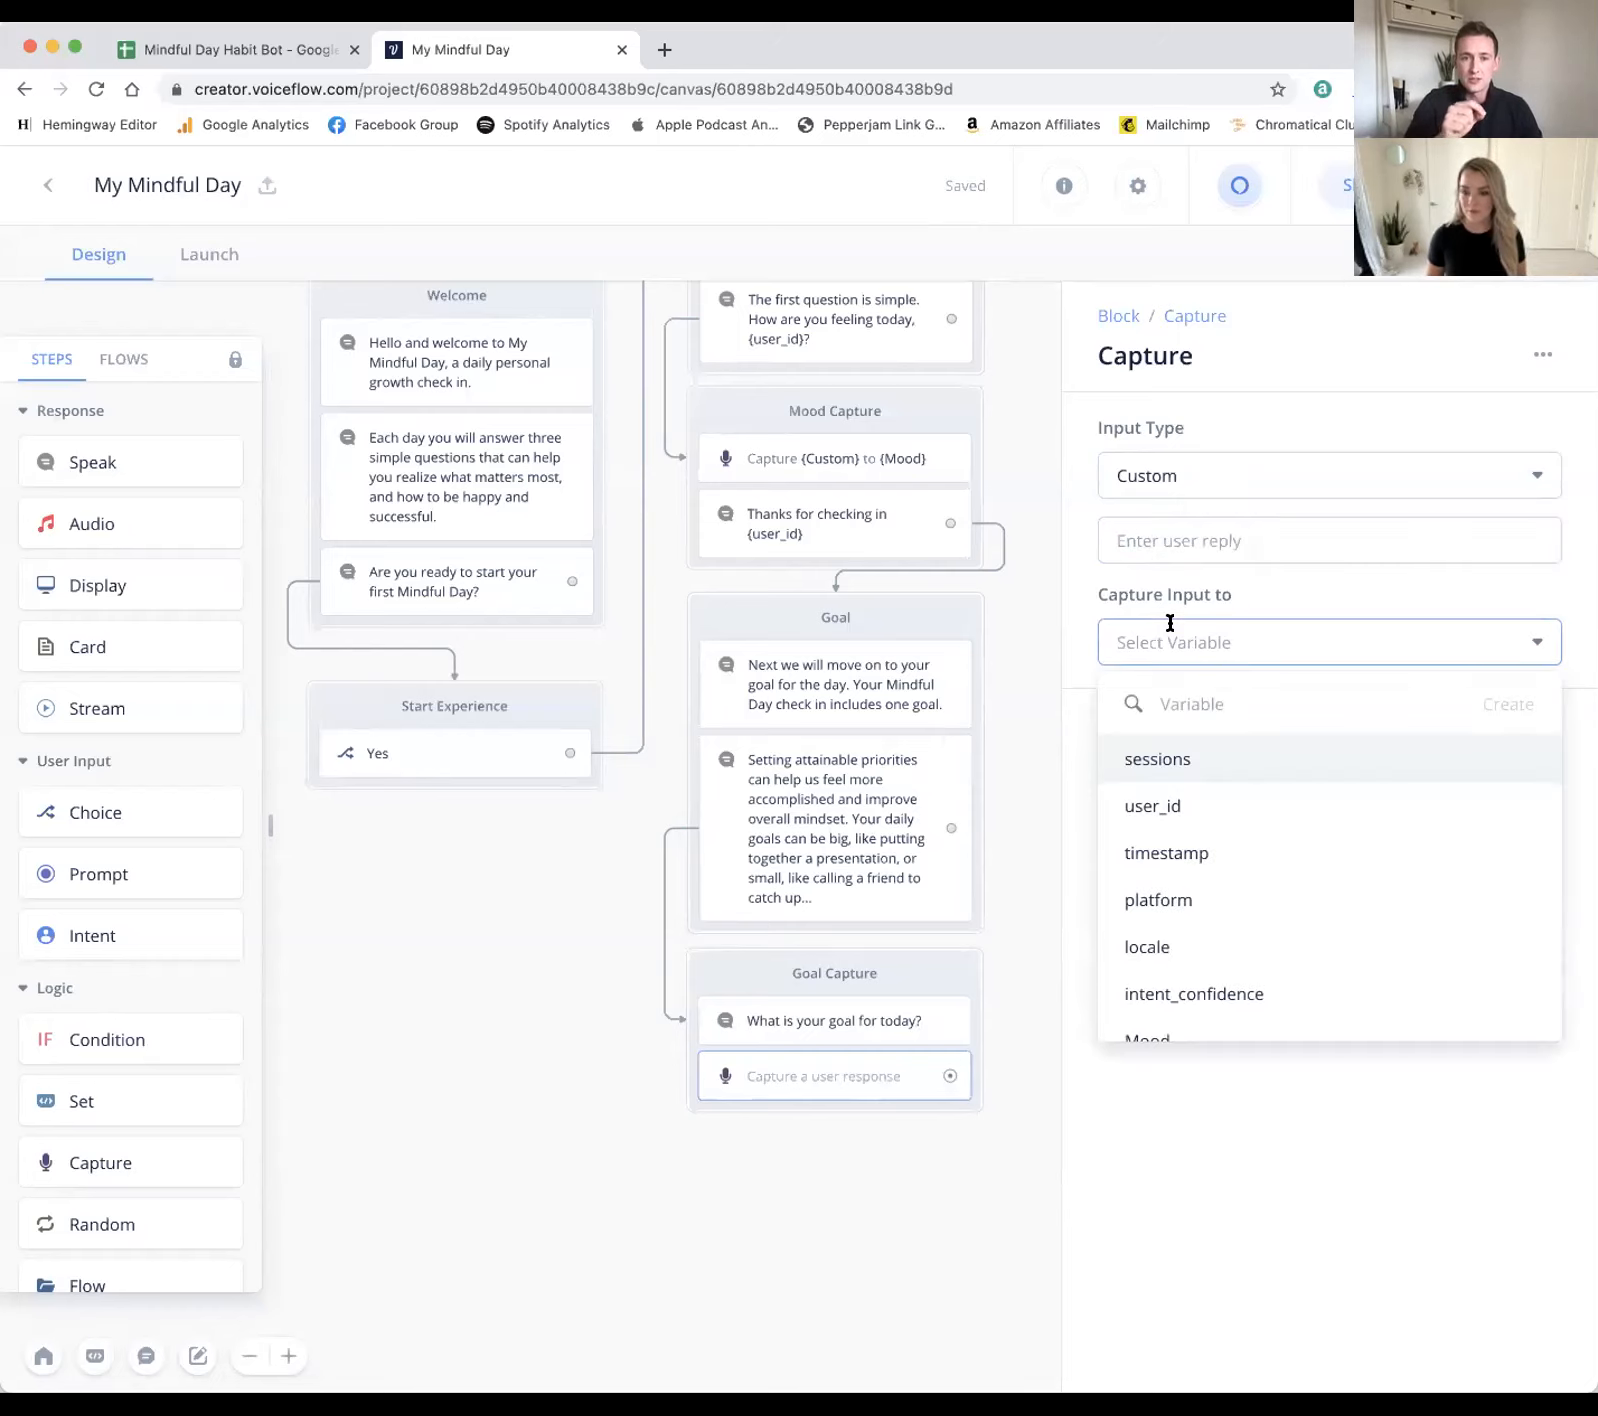
text(Goal)
click(1525, 706)
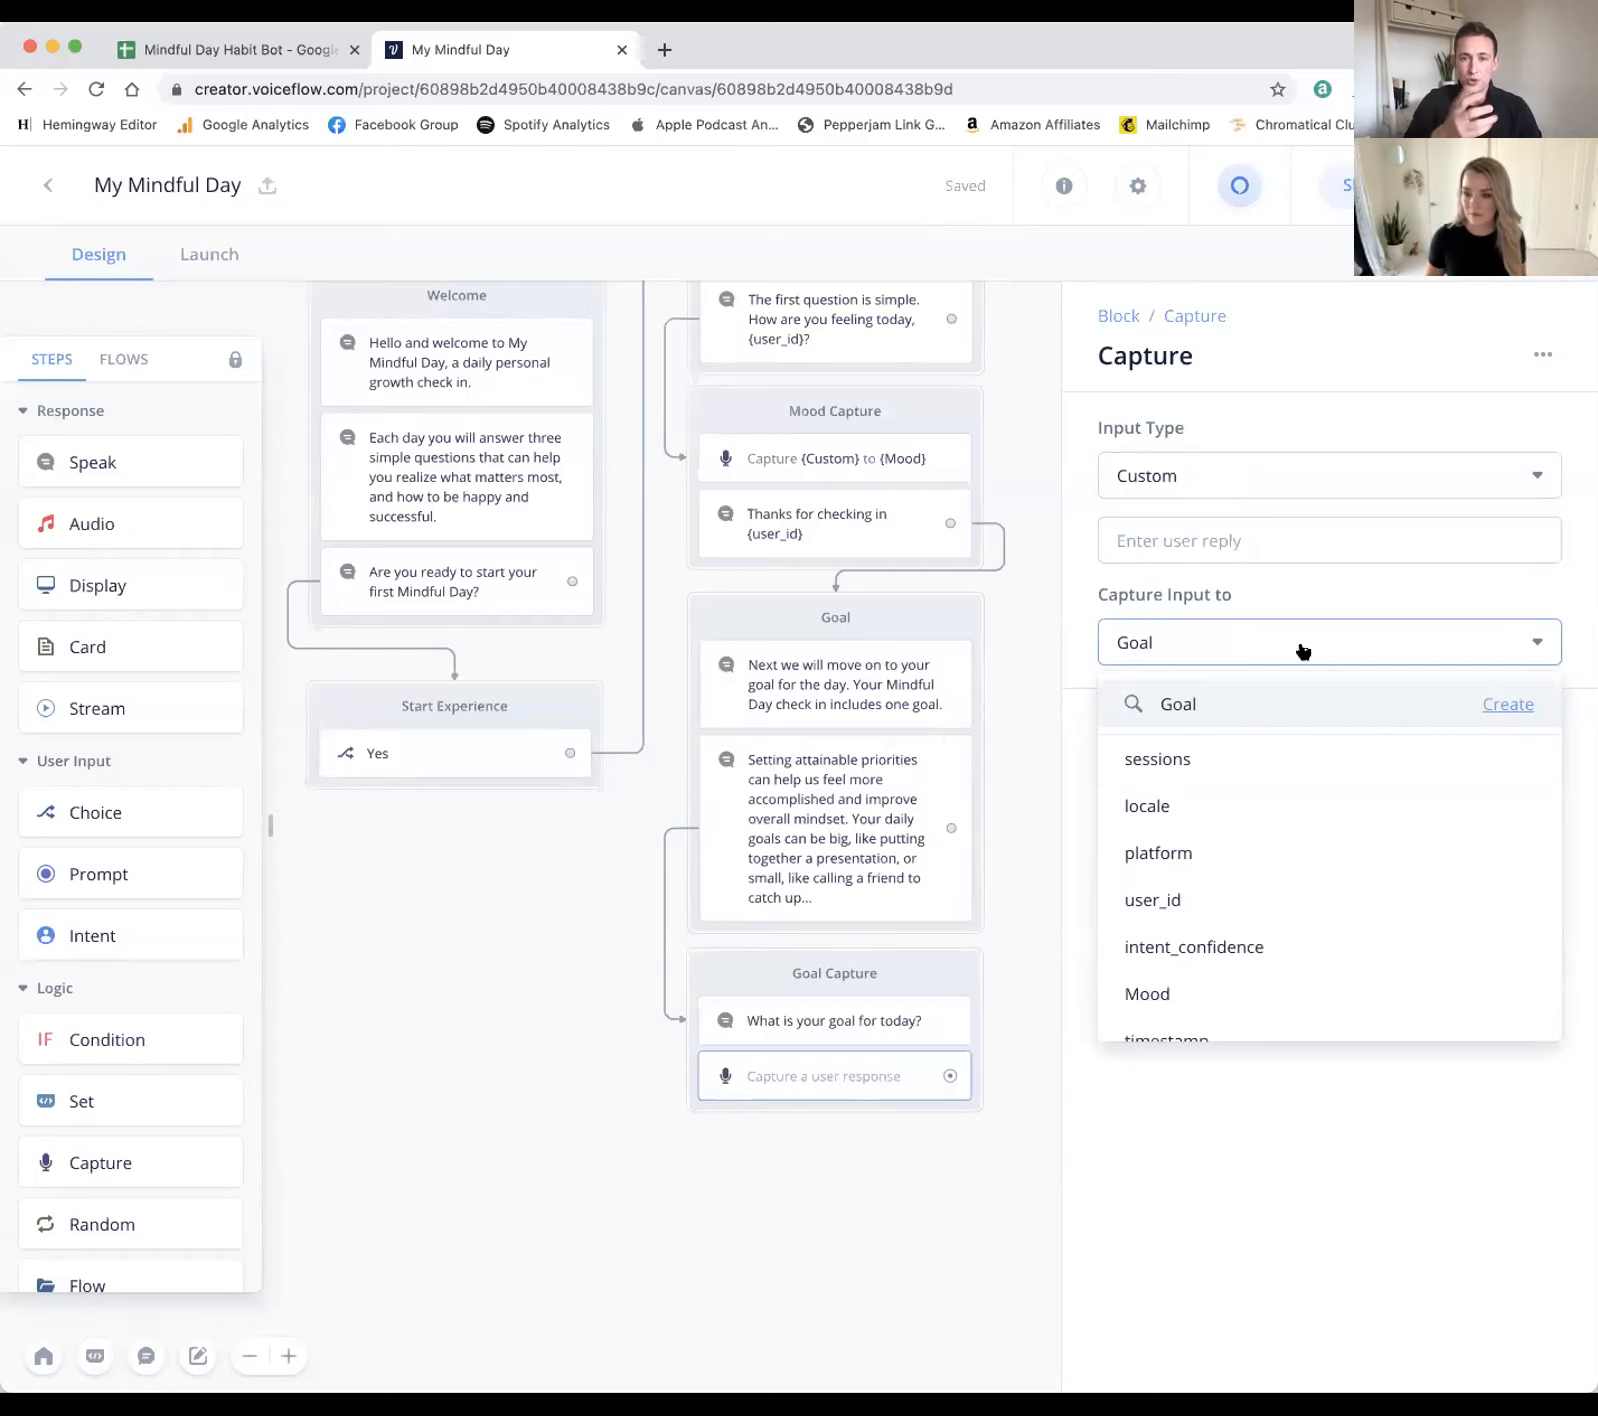
click(861, 1174)
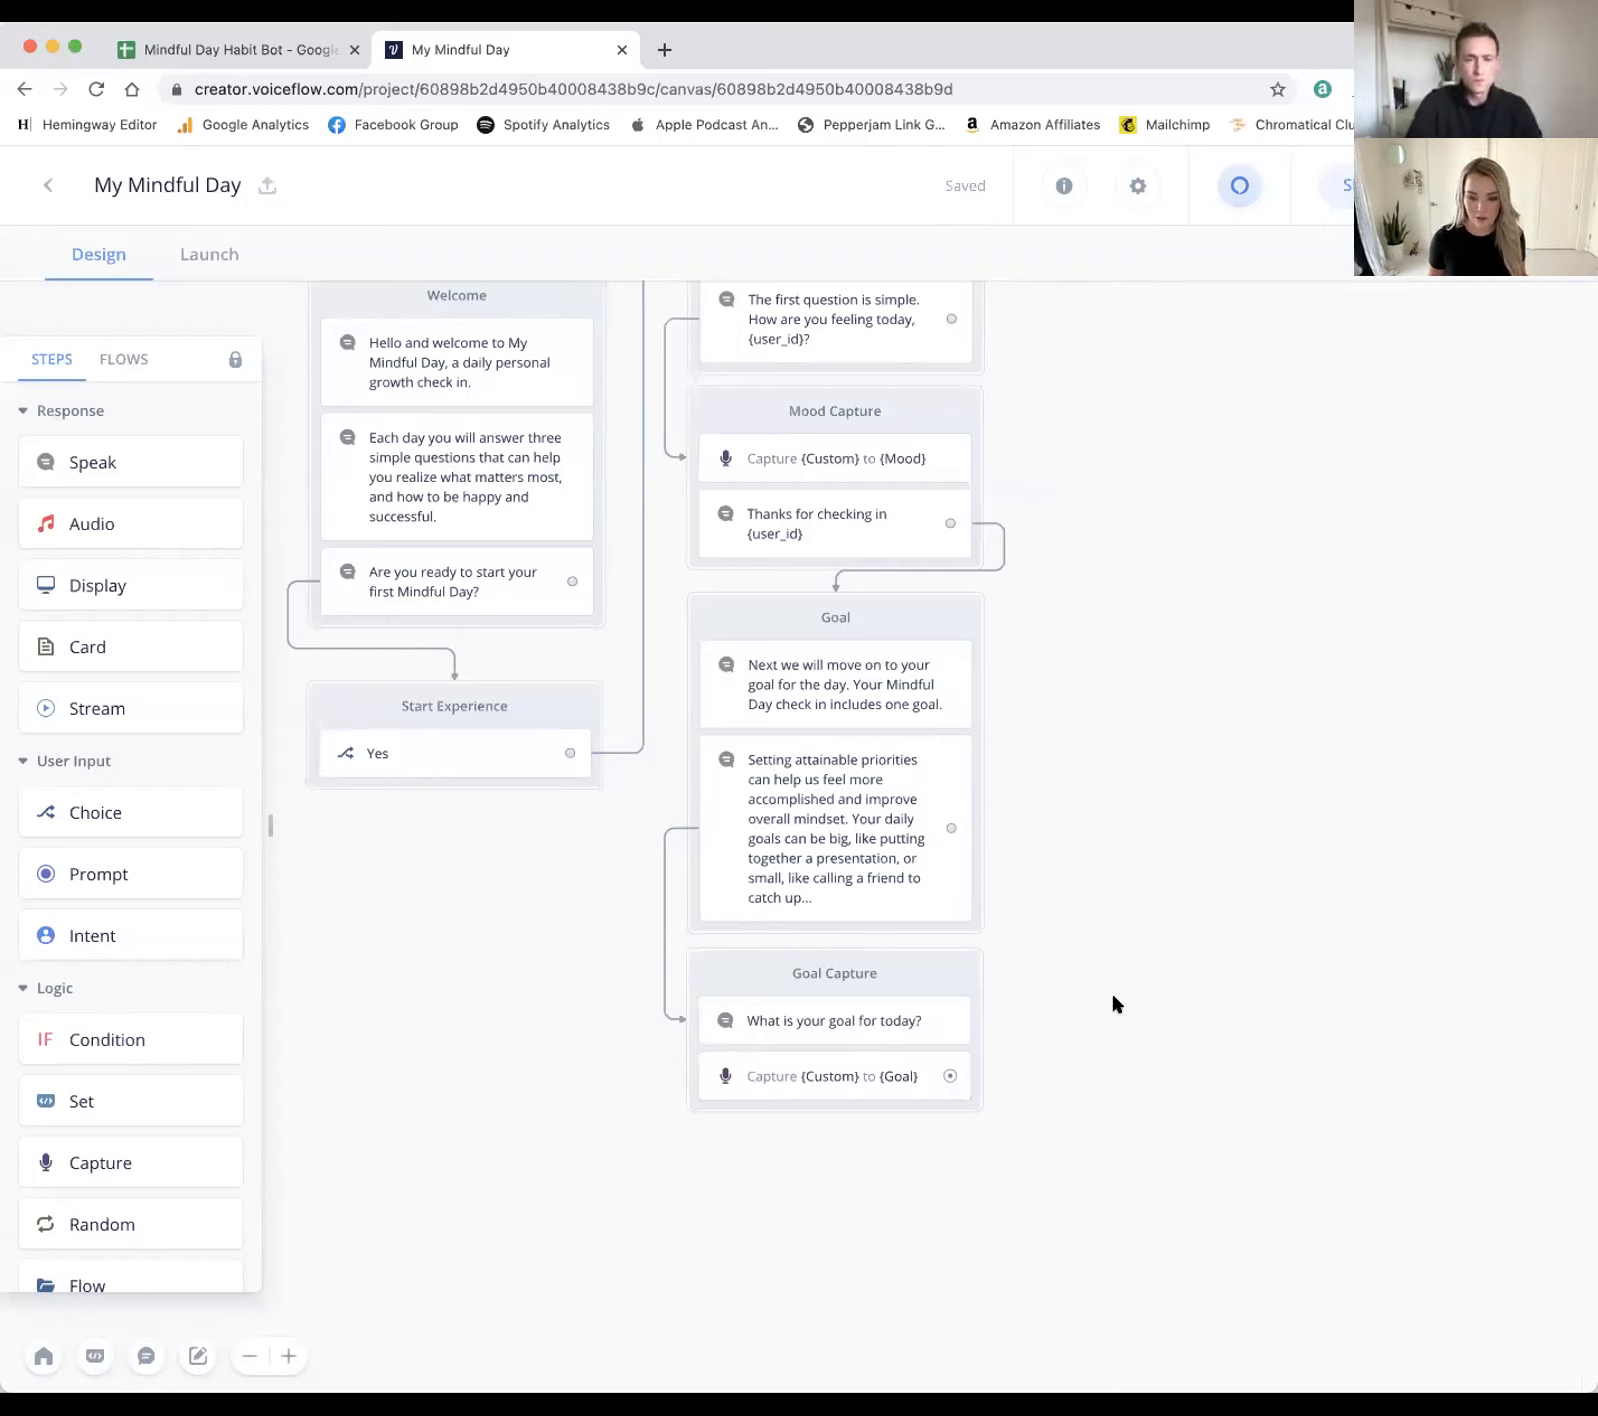
Step: Copy the row 16 line beginning "Okay {user first name}, lastly" from the Create Flow sheet in Google Sheets and return to Voiceflow
click(257, 52)
scroll(753, 1017, down, 3)
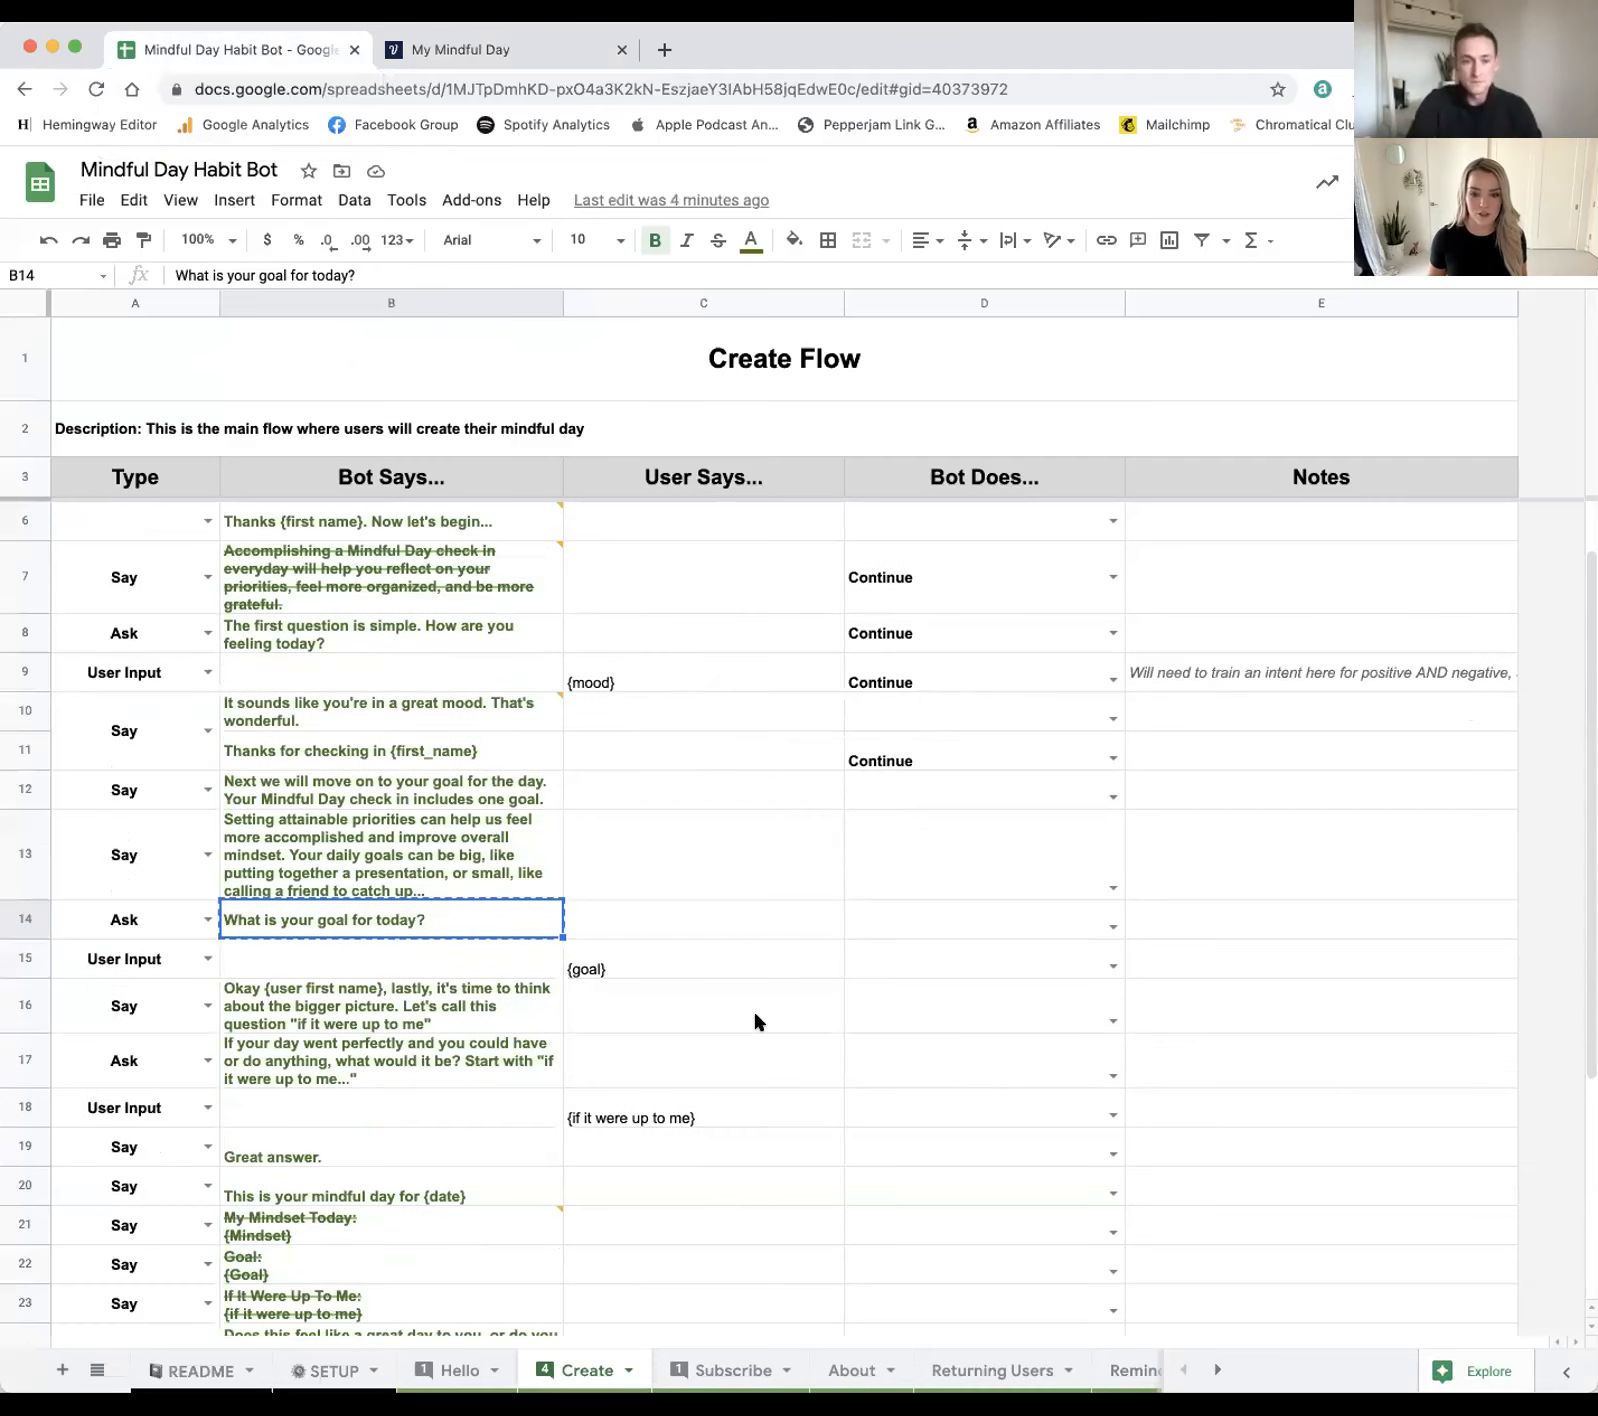
click(420, 973)
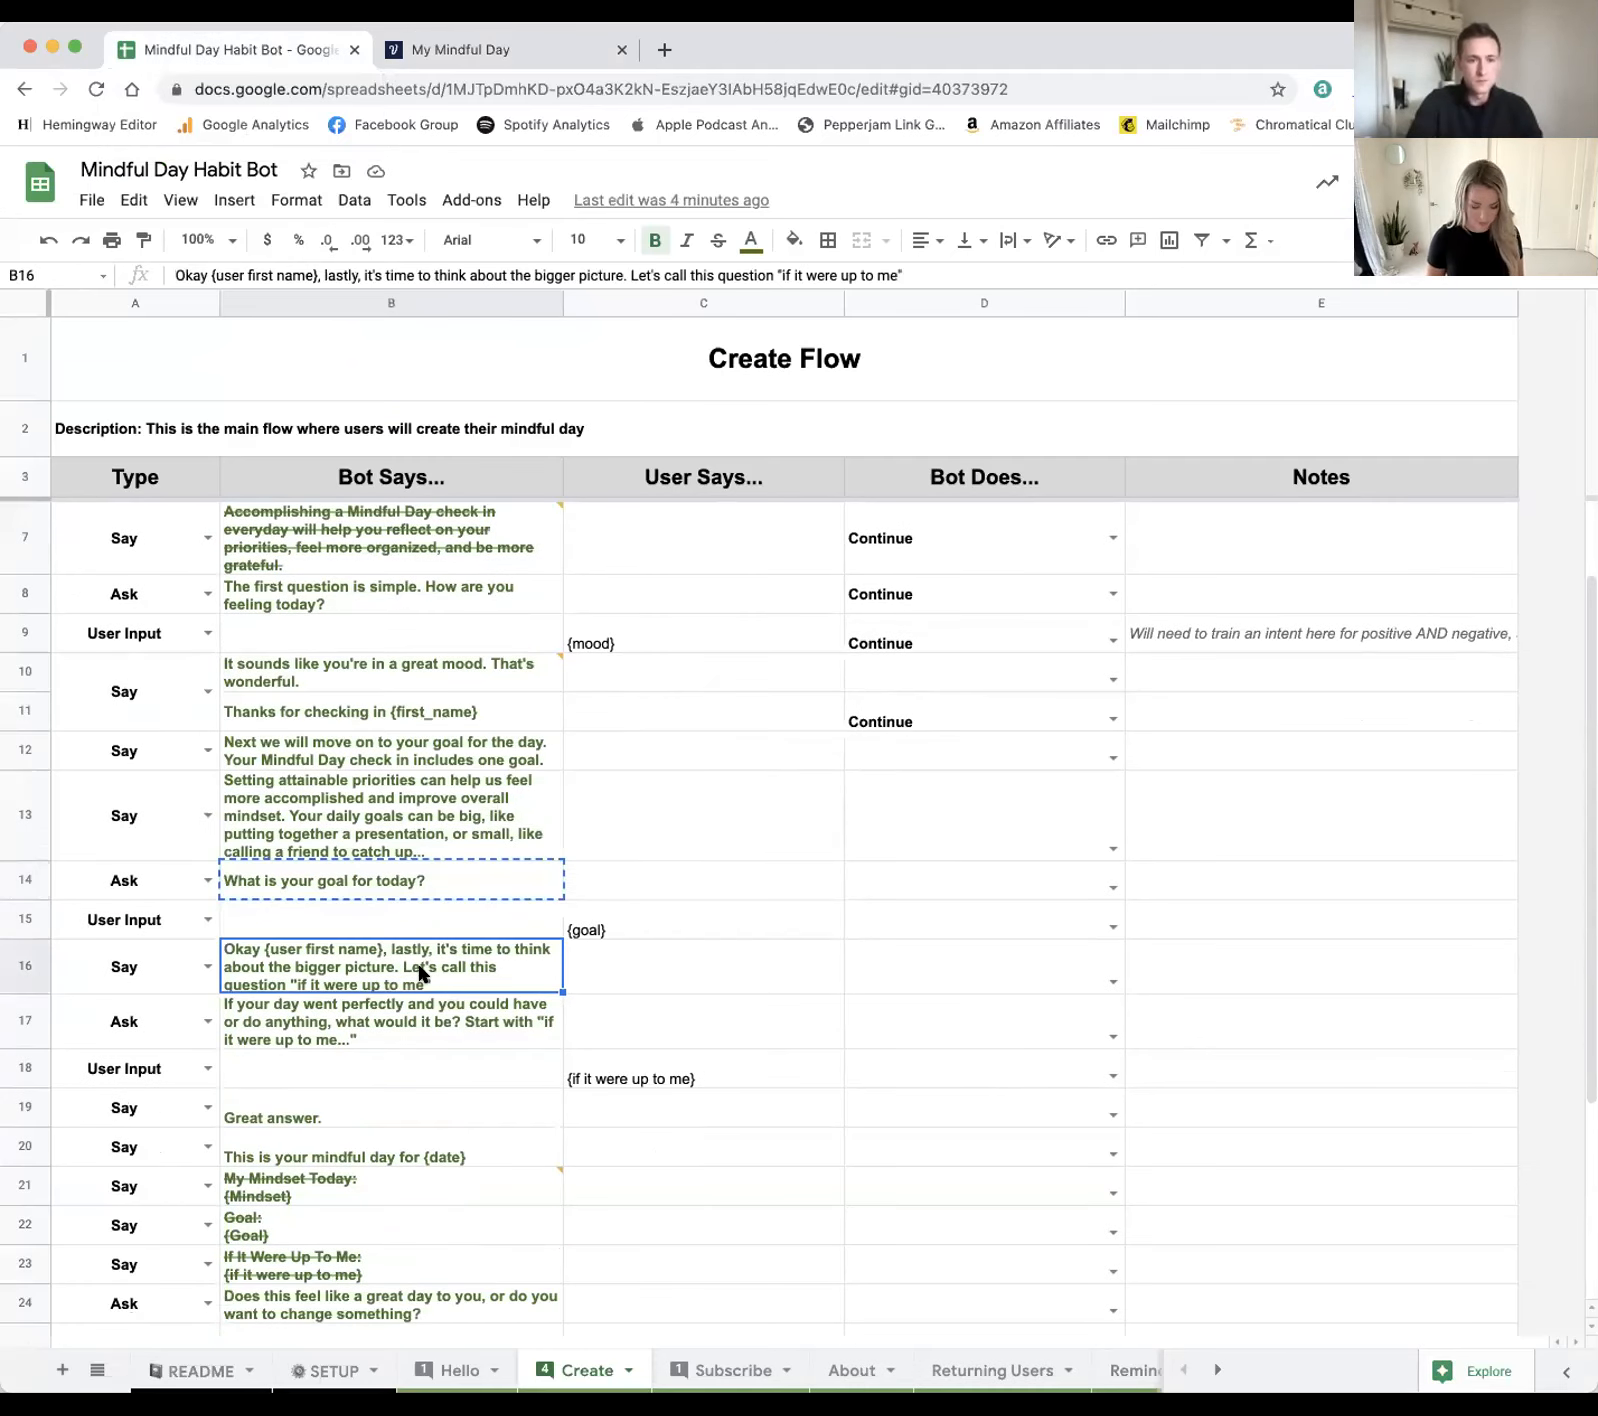
click(531, 53)
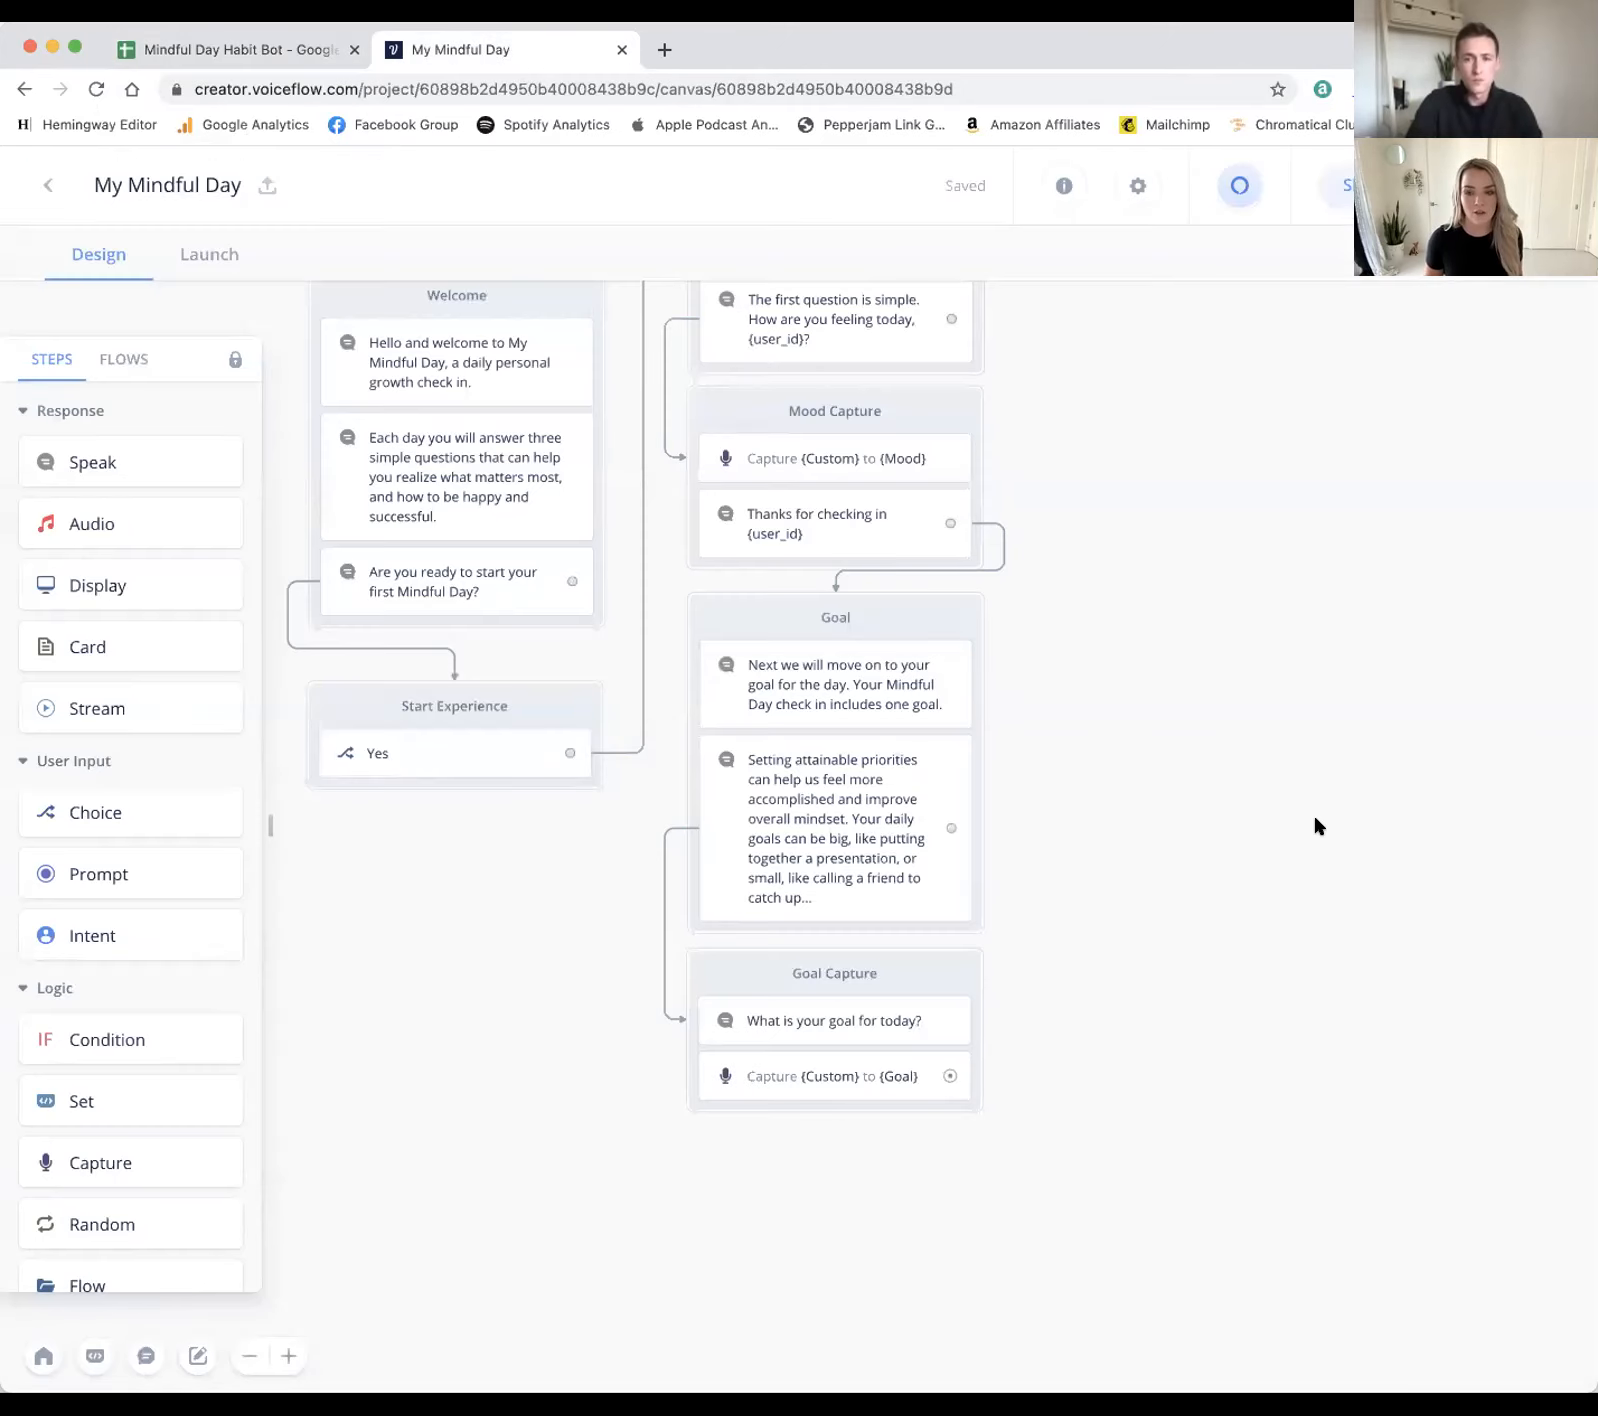
Step: Add a Speak step in a new block beside the Capture Name block and paste the copied "if it were up to me" introduction into it
scroll(1320, 818, up, 3)
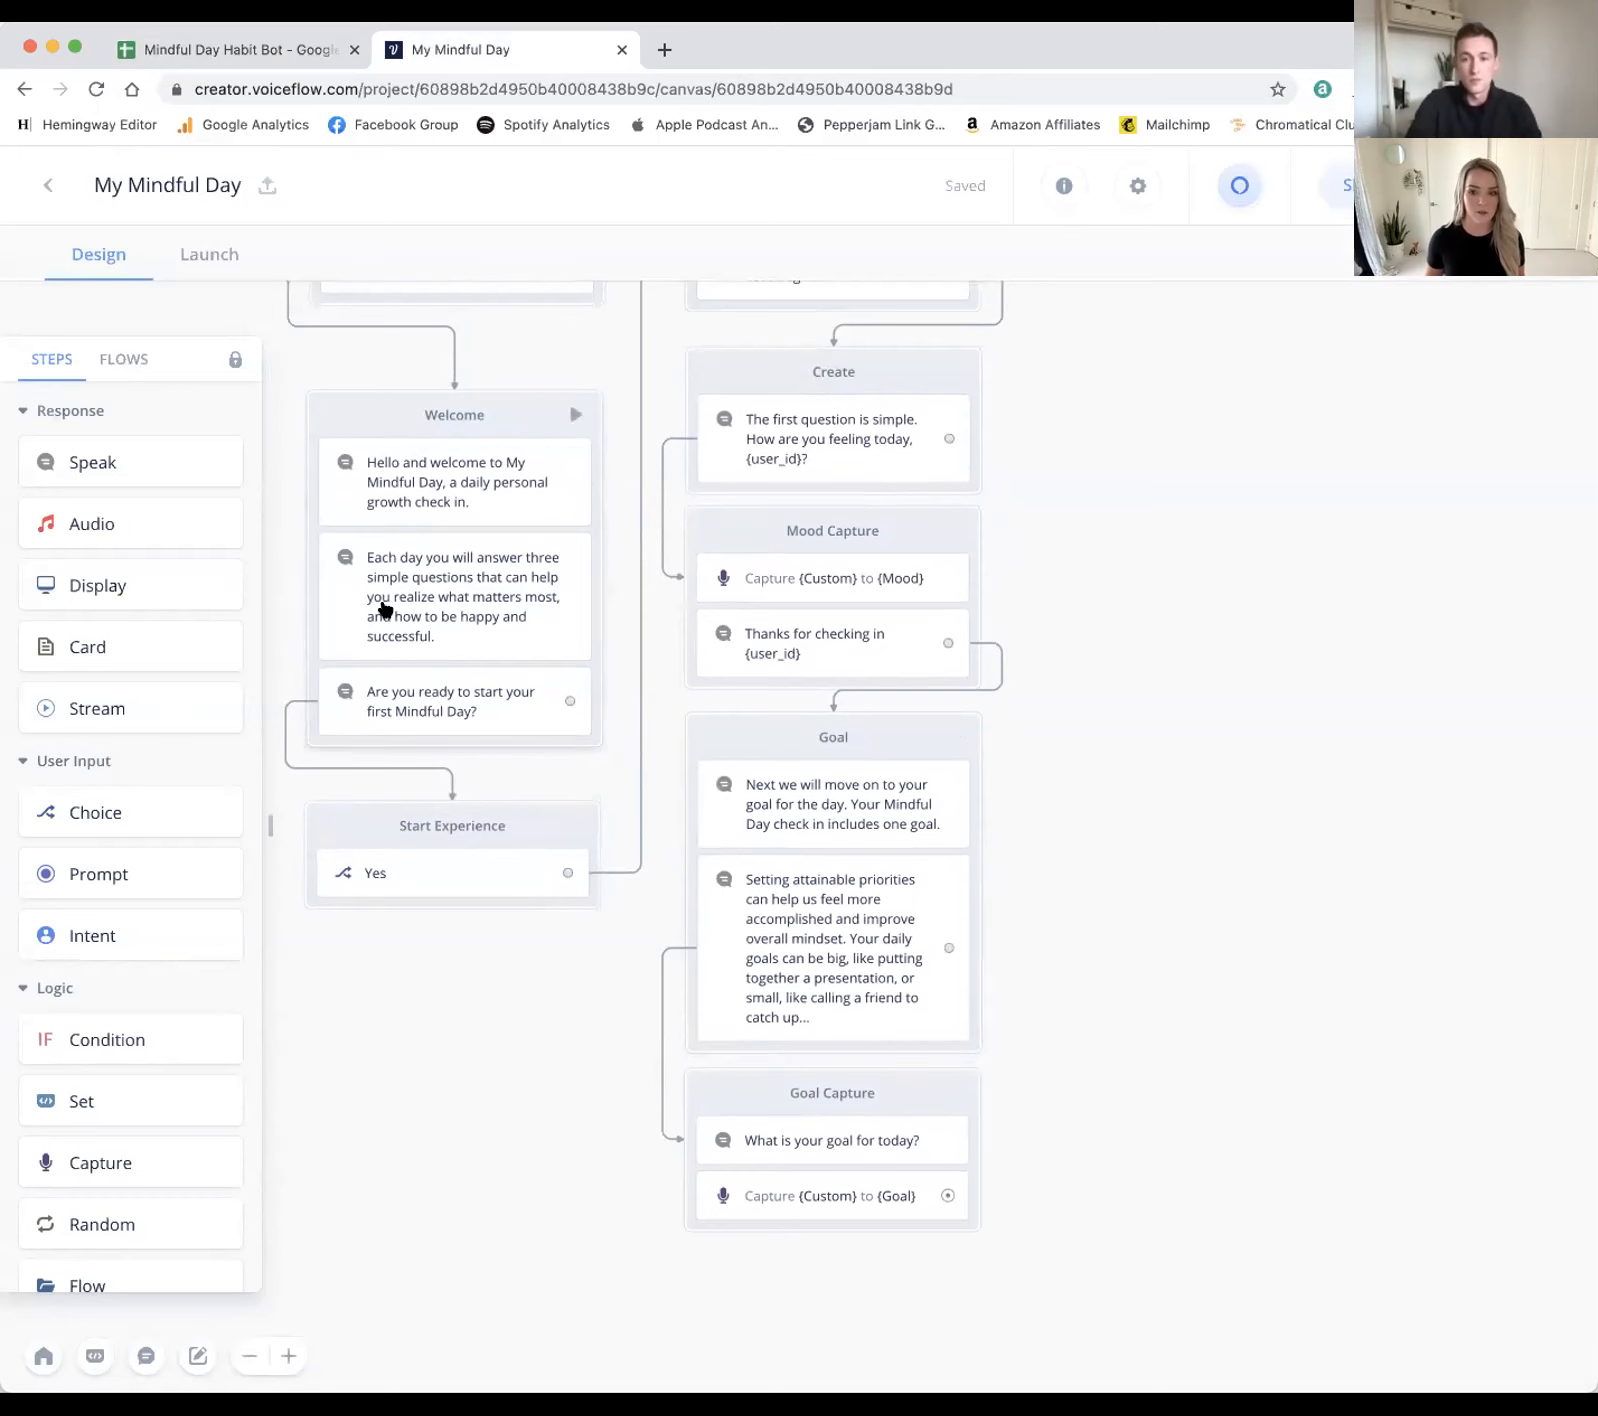
scroll(875, 773, right, 2)
scroll(875, 773, up, 1)
scroll(875, 773, up, 2)
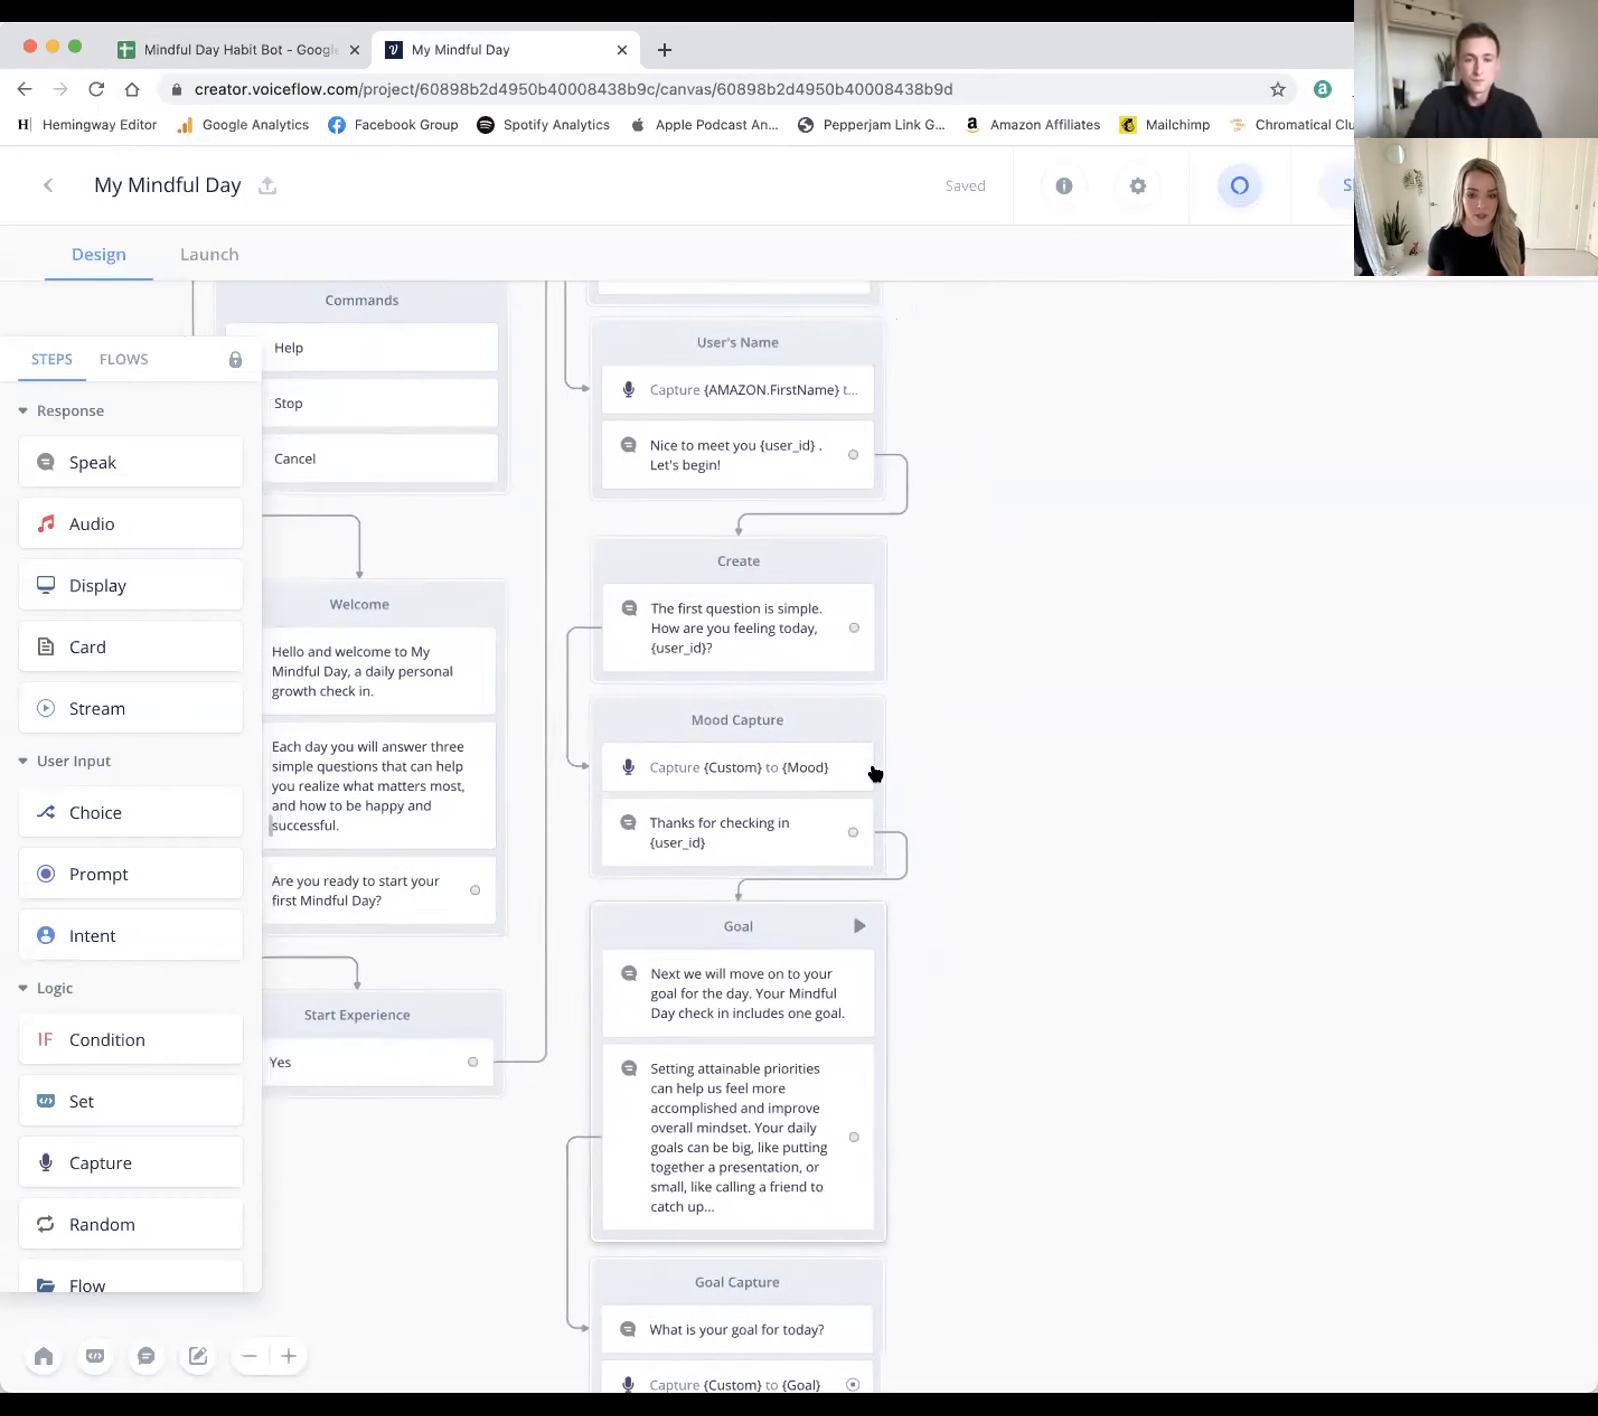
scroll(870, 767, left, 2)
scroll(785, 699, up, 3)
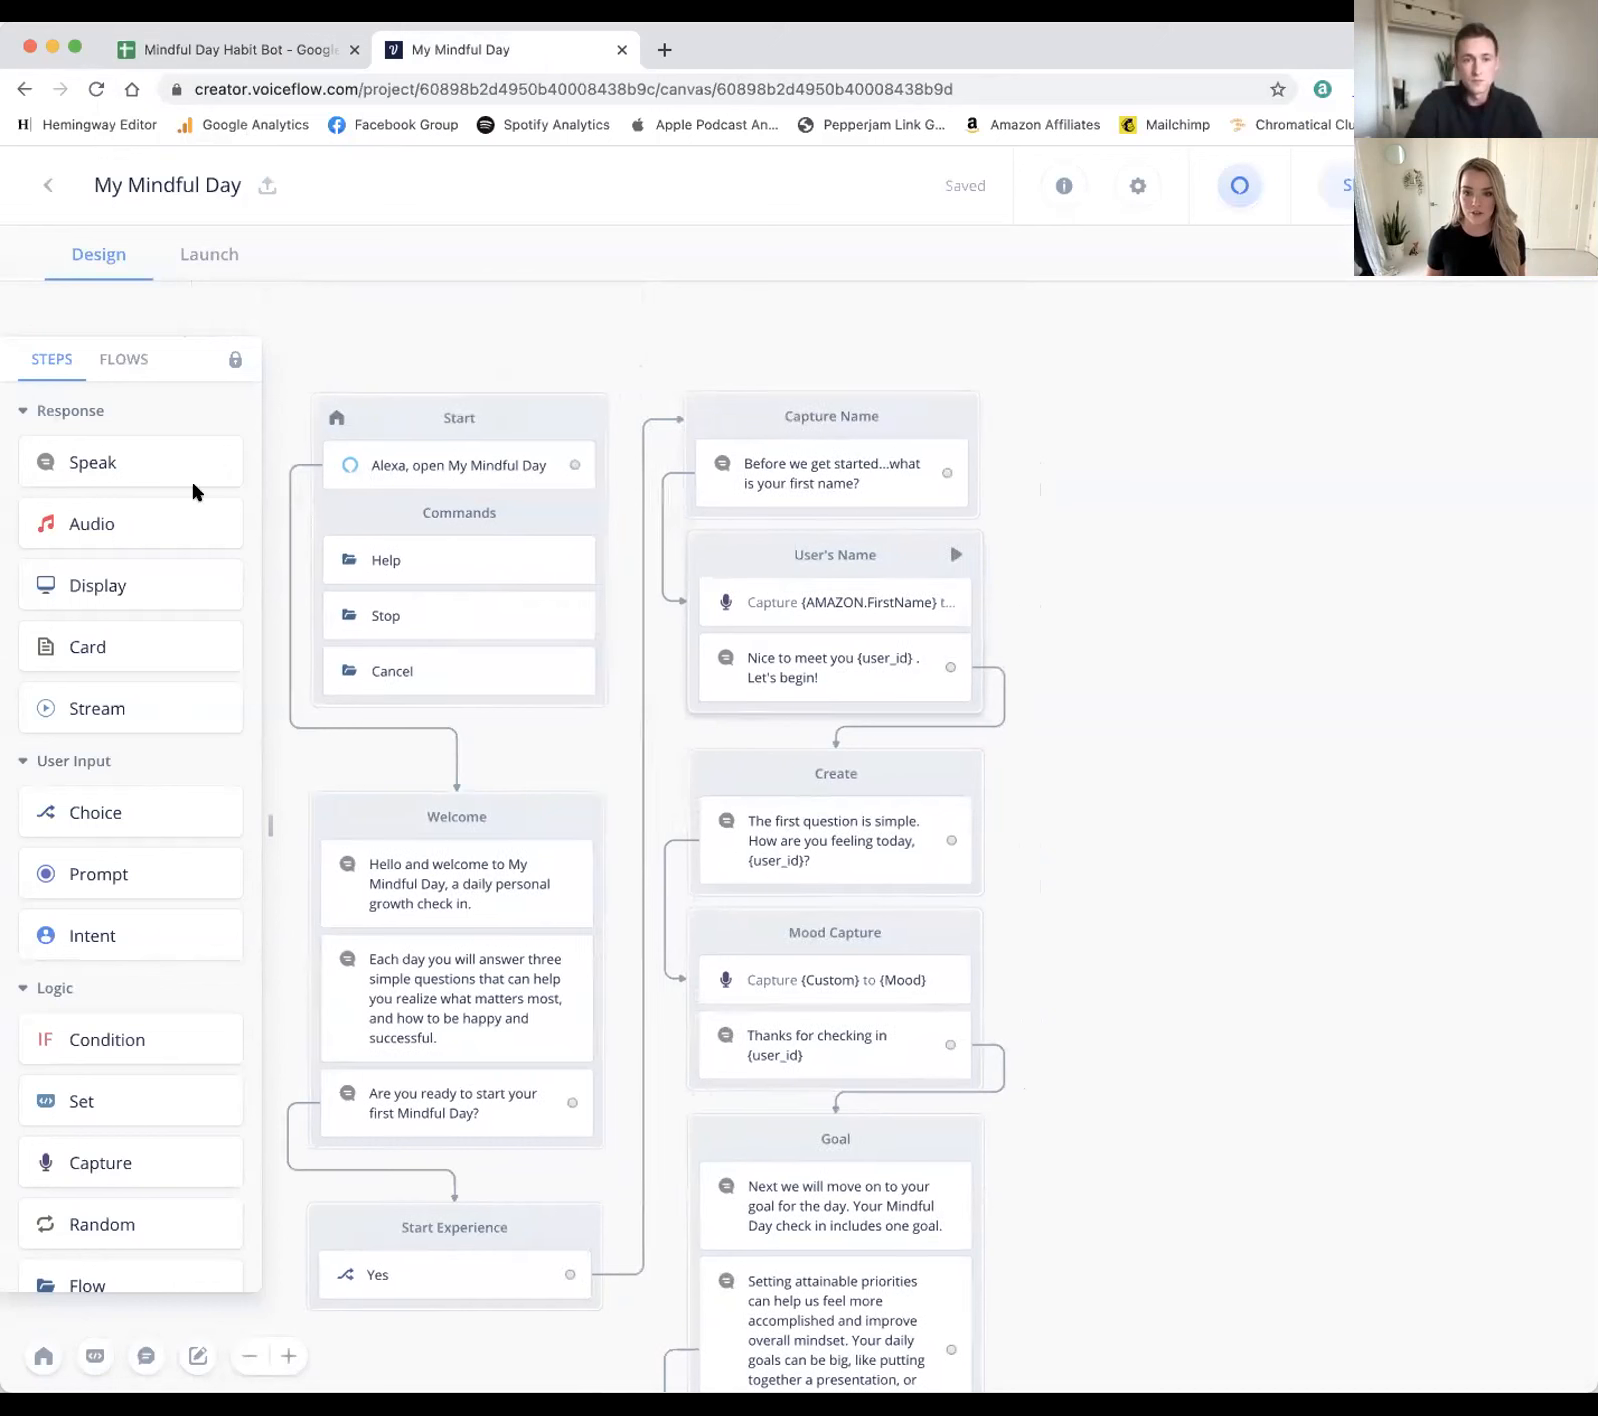
drag(92, 462, 1202, 415)
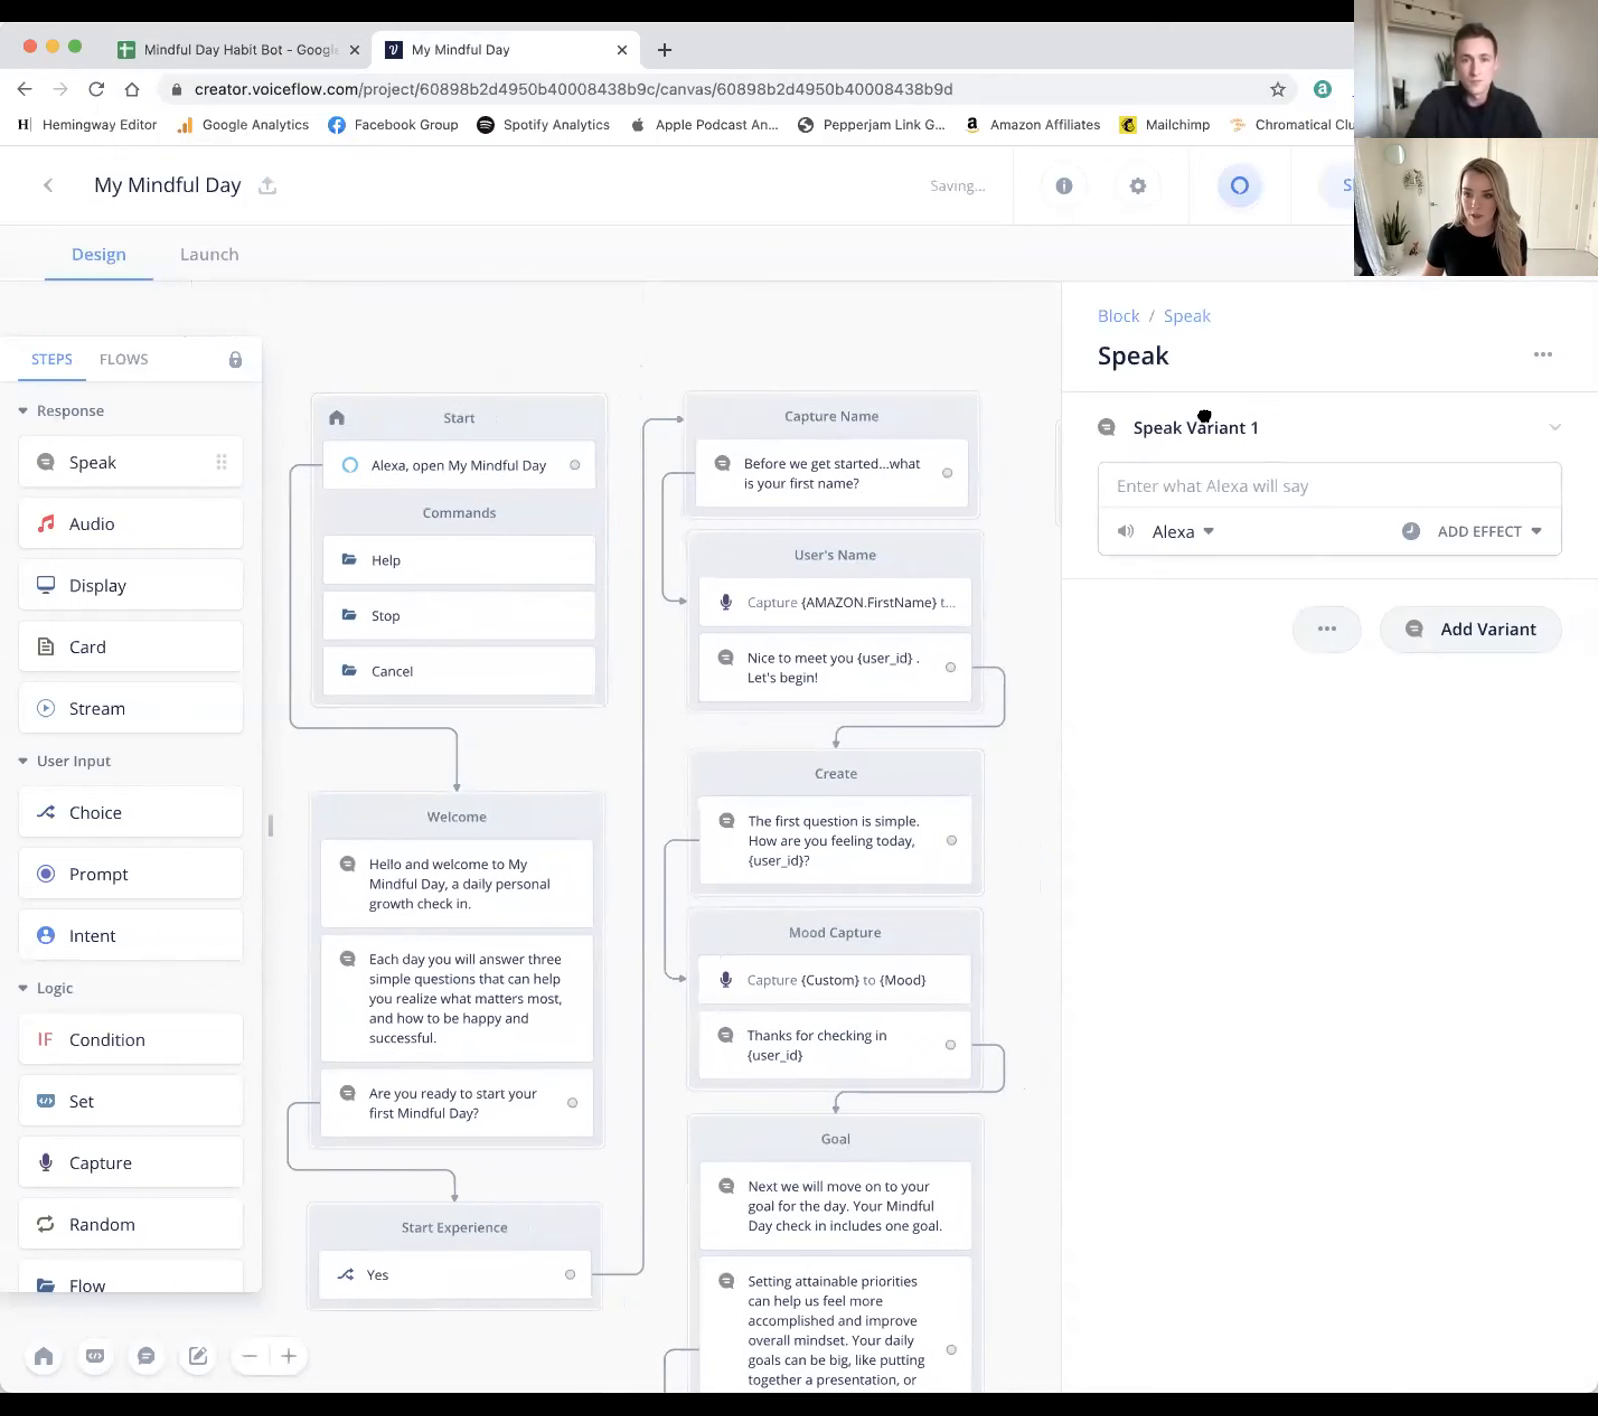
click(1174, 484)
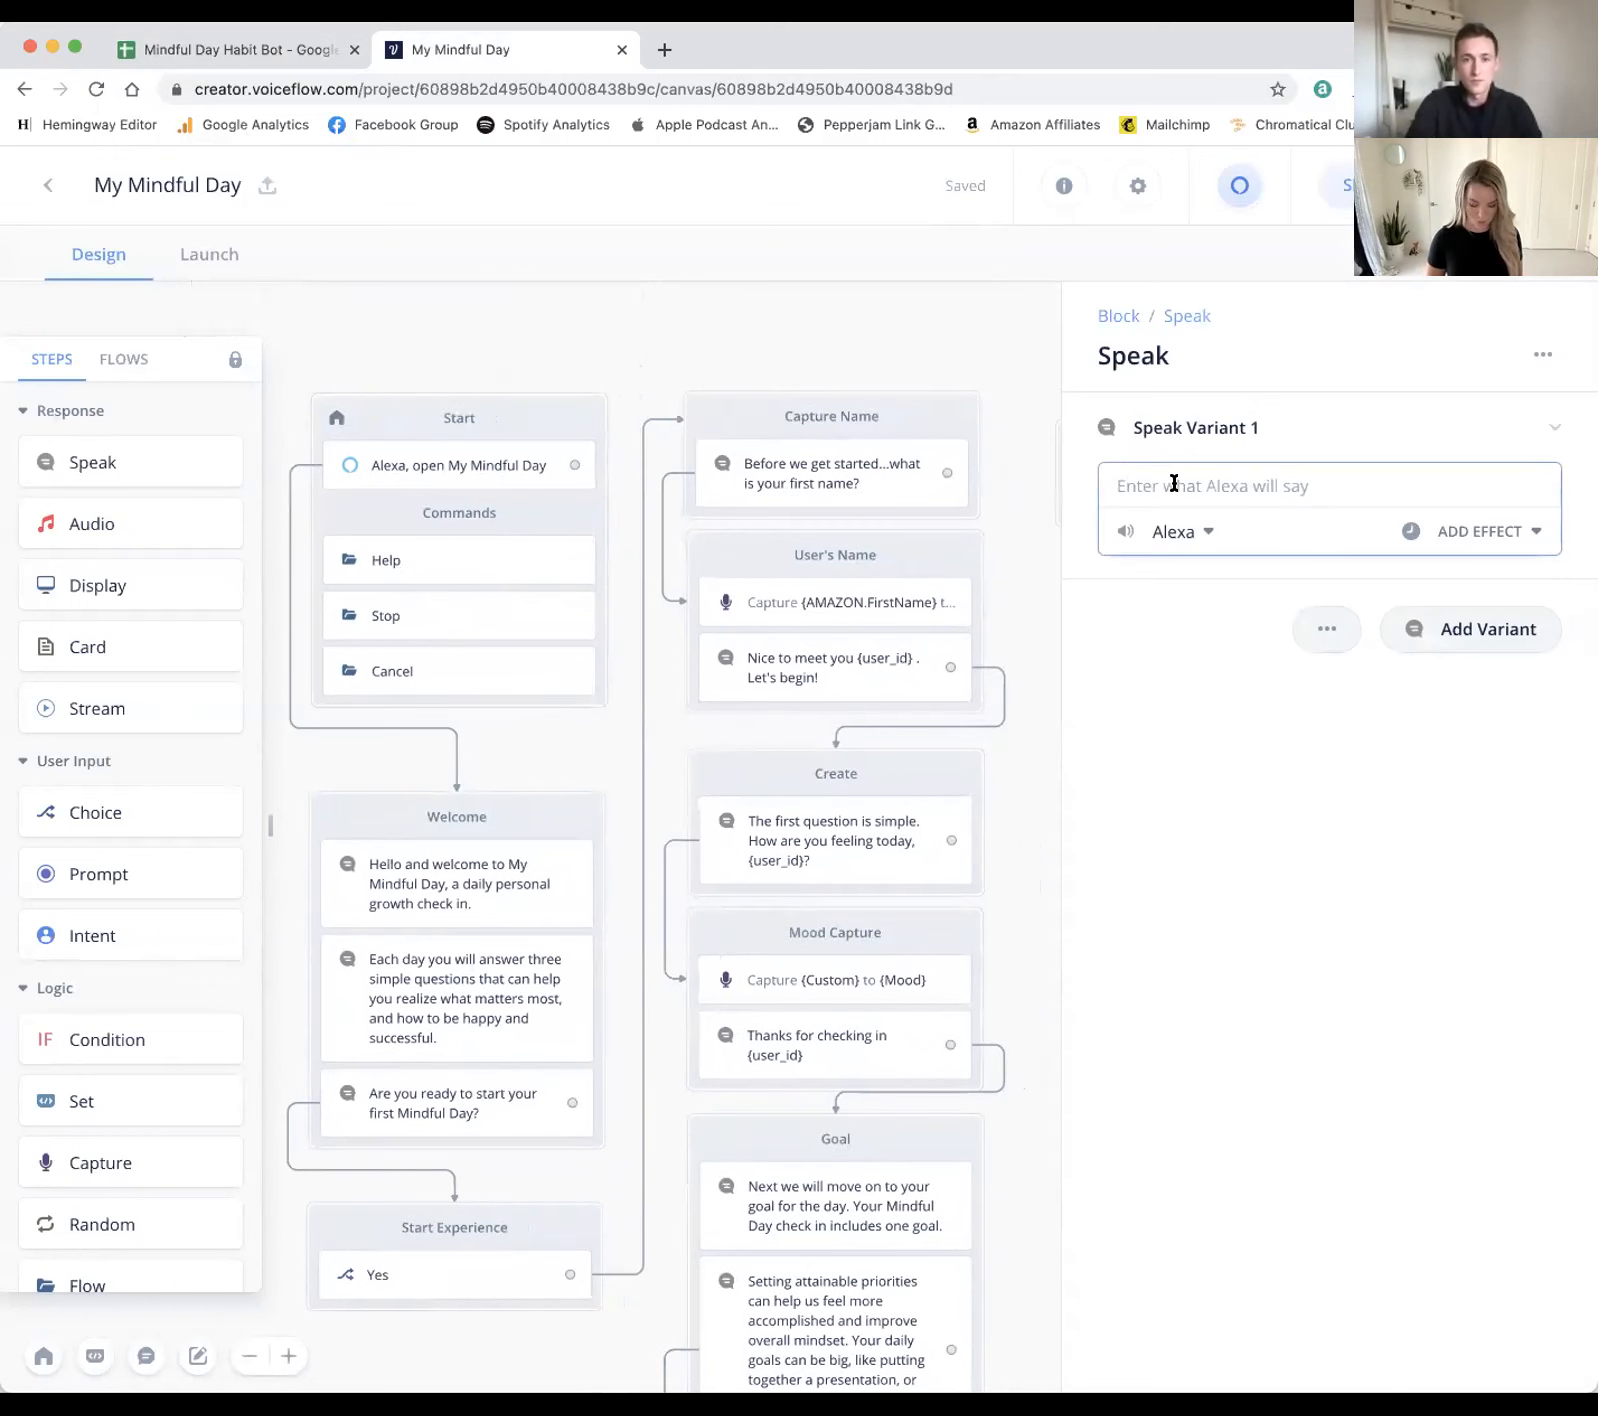
key(super+v)
Step: Replace the {user first name} placeholder in the new Speak text with the user_id variable
click(1298, 485)
drag(1241, 486, 1160, 486)
text({u)
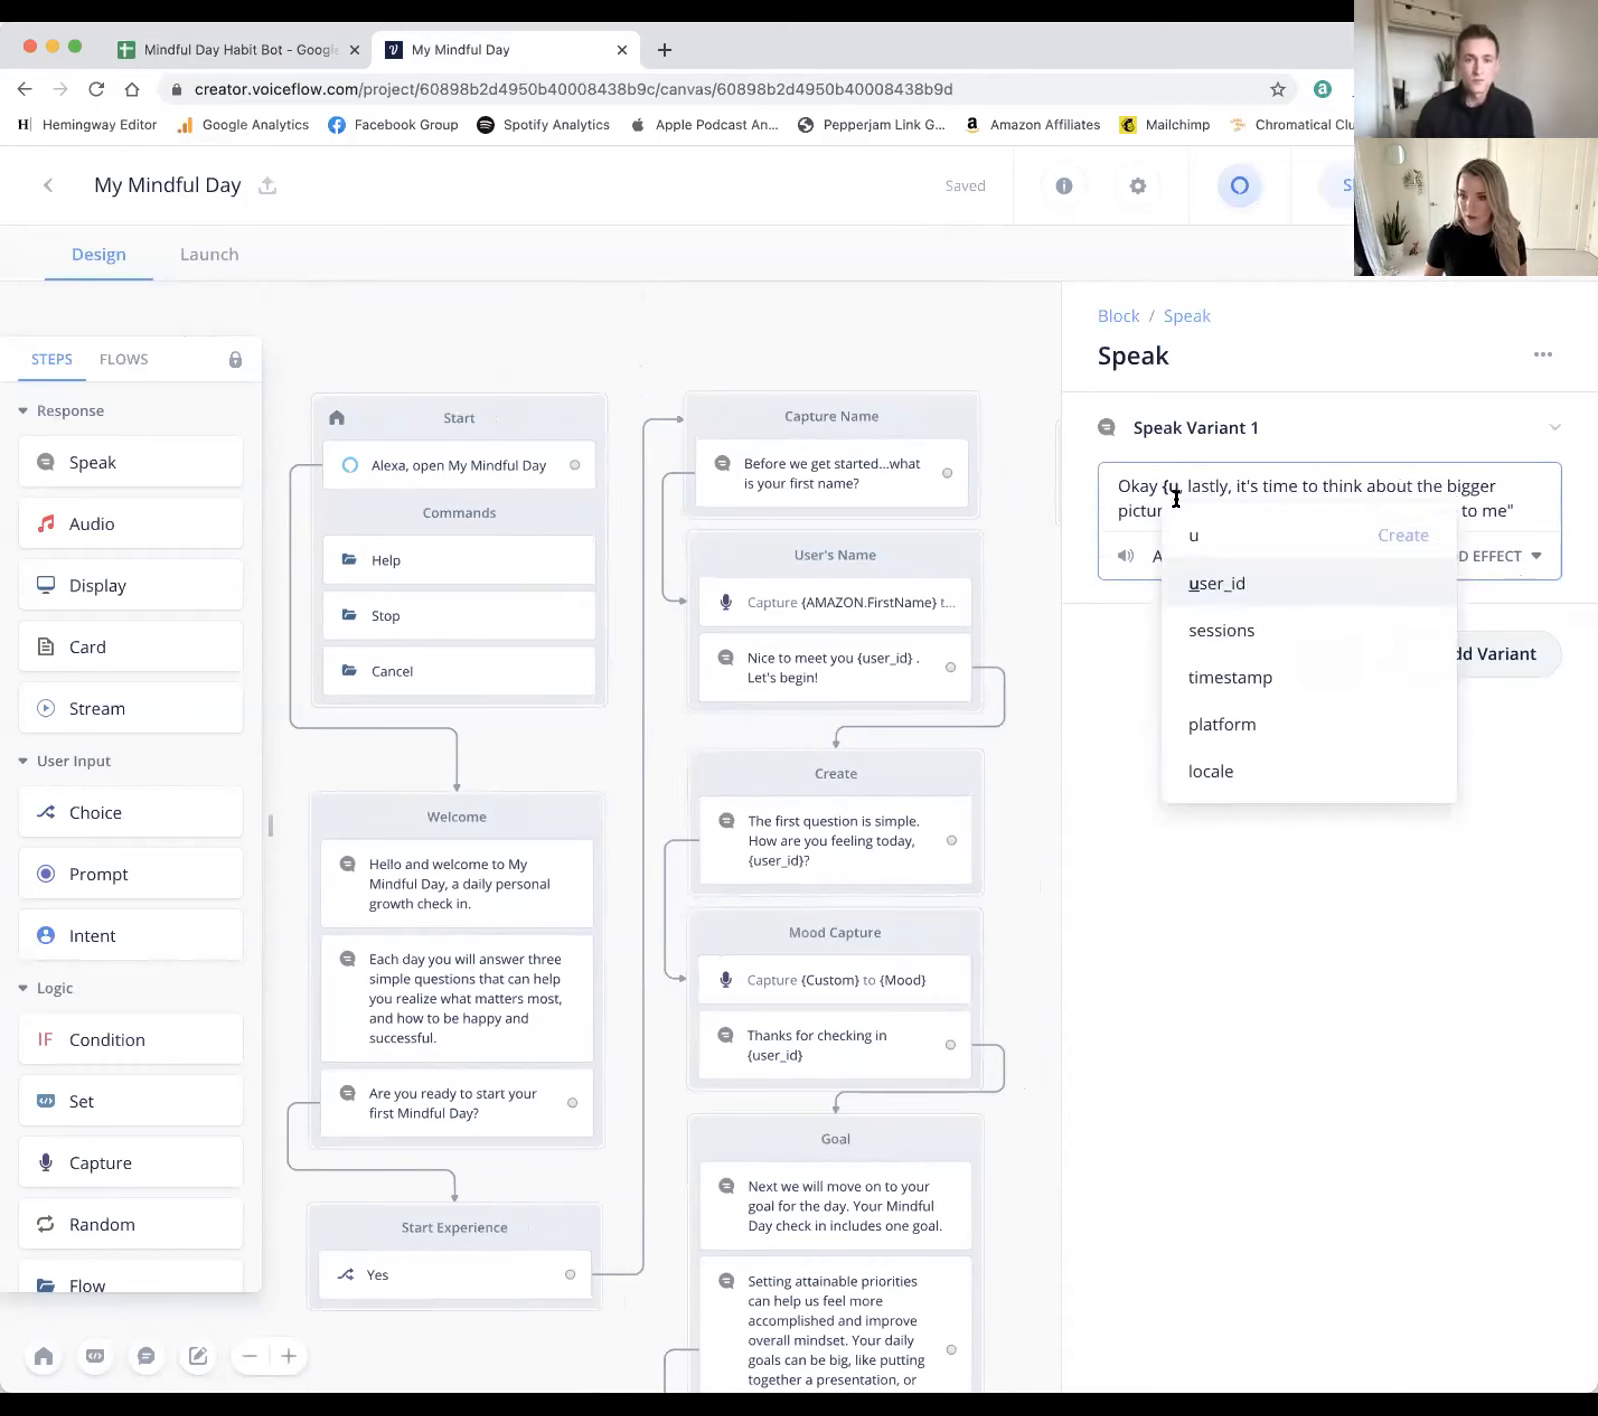
click(1238, 583)
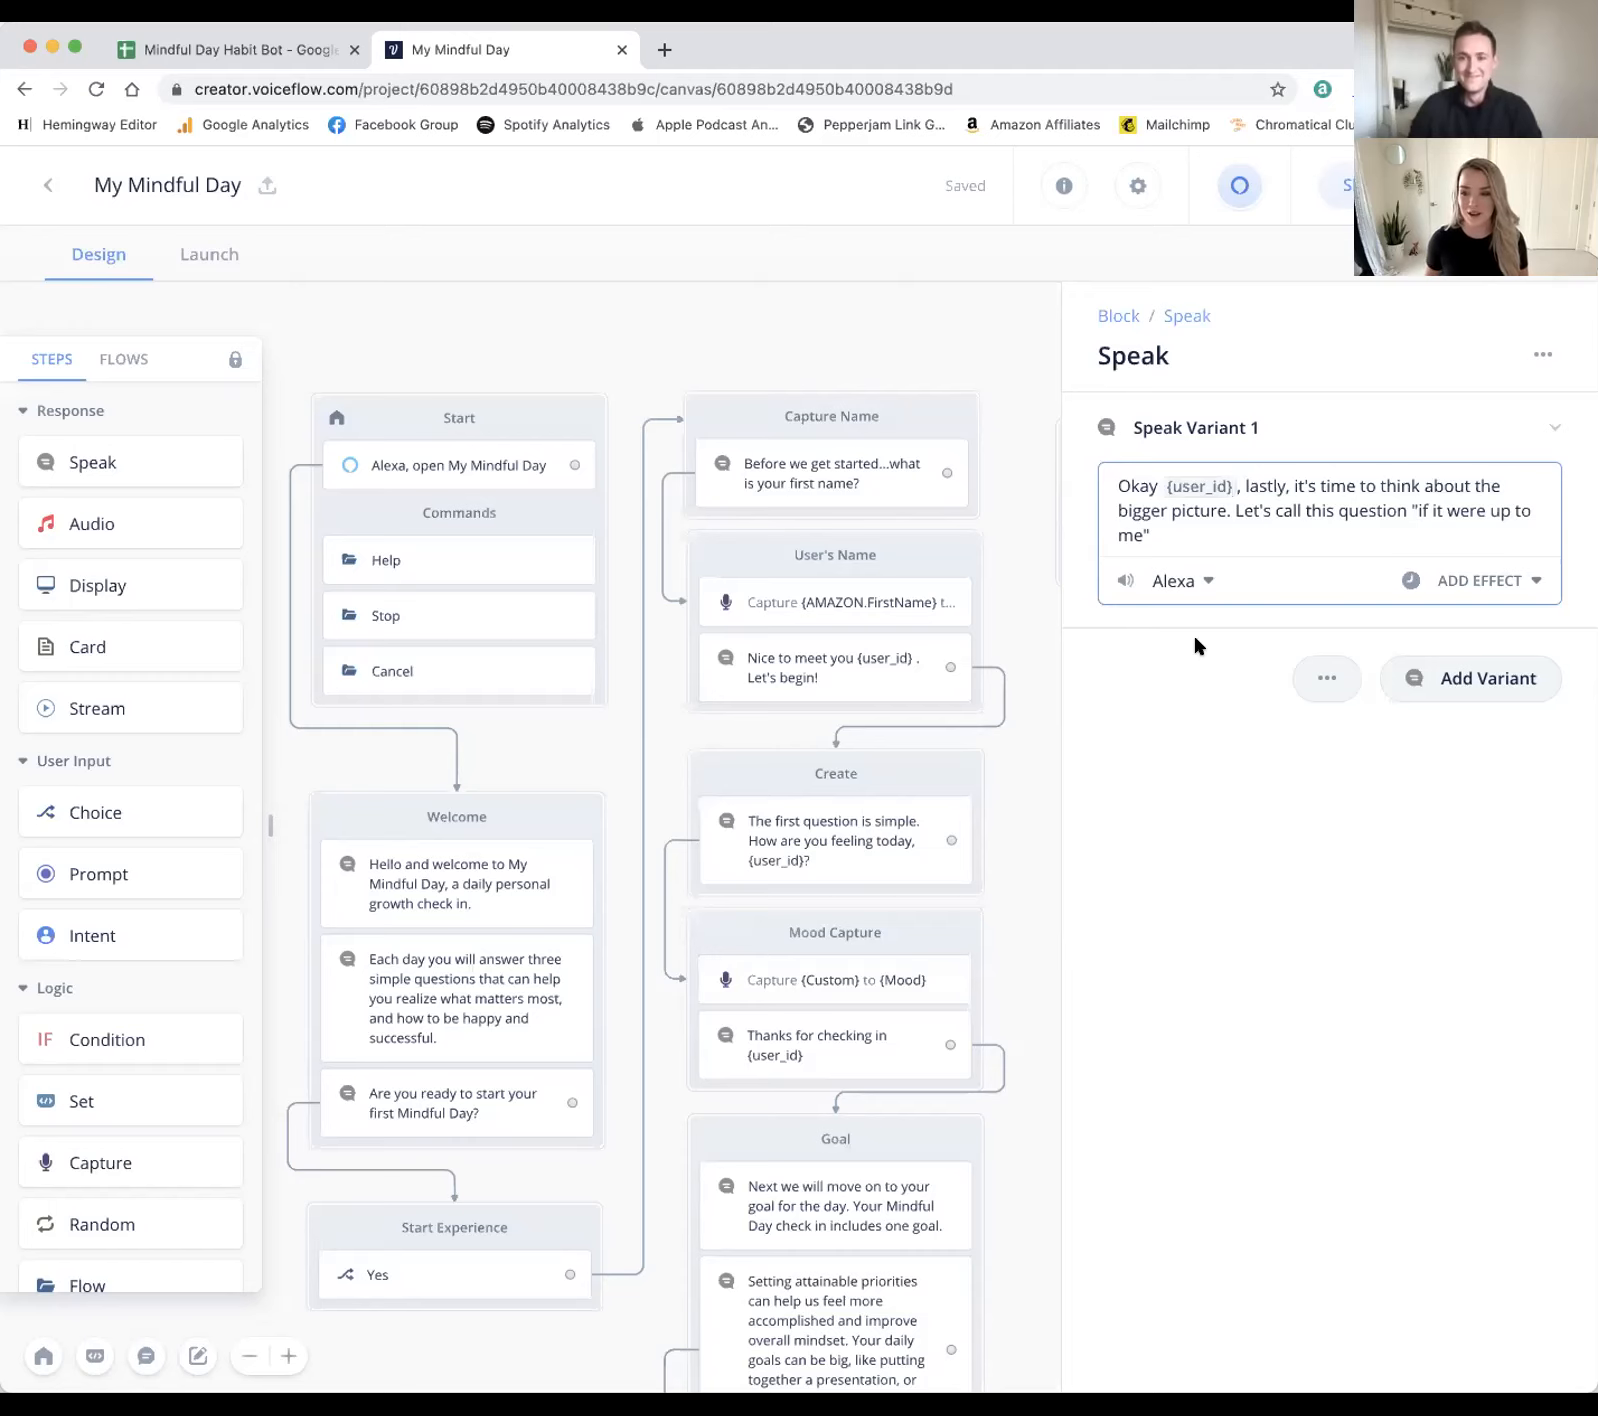
click(998, 387)
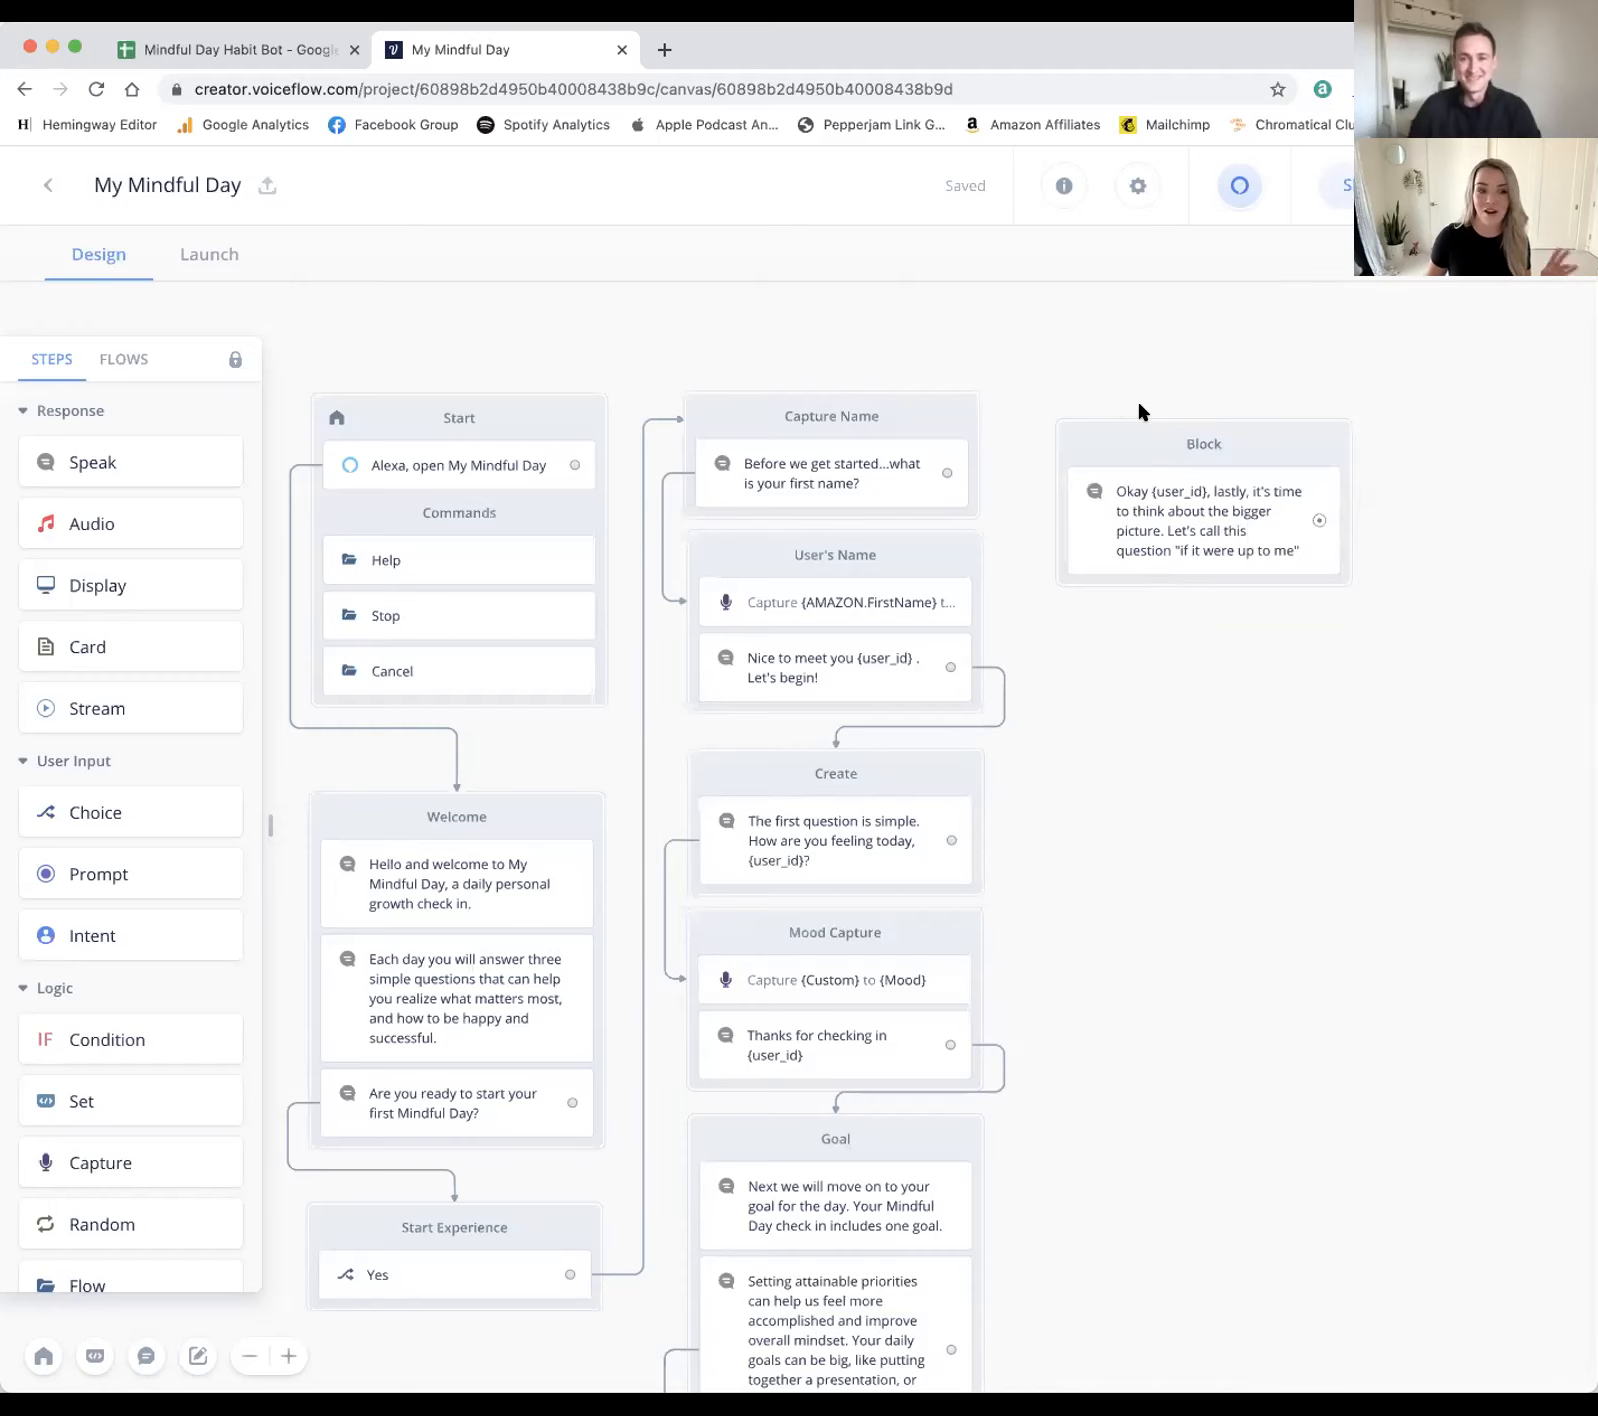
Step: Line the new block up with the Capture Name block and rename it "If it were up to me"
mouse_move(1180, 434)
mouse_down()
mouse_move(1142, 388)
mouse_move(1171, 402)
mouse_up()
double_click(1204, 416)
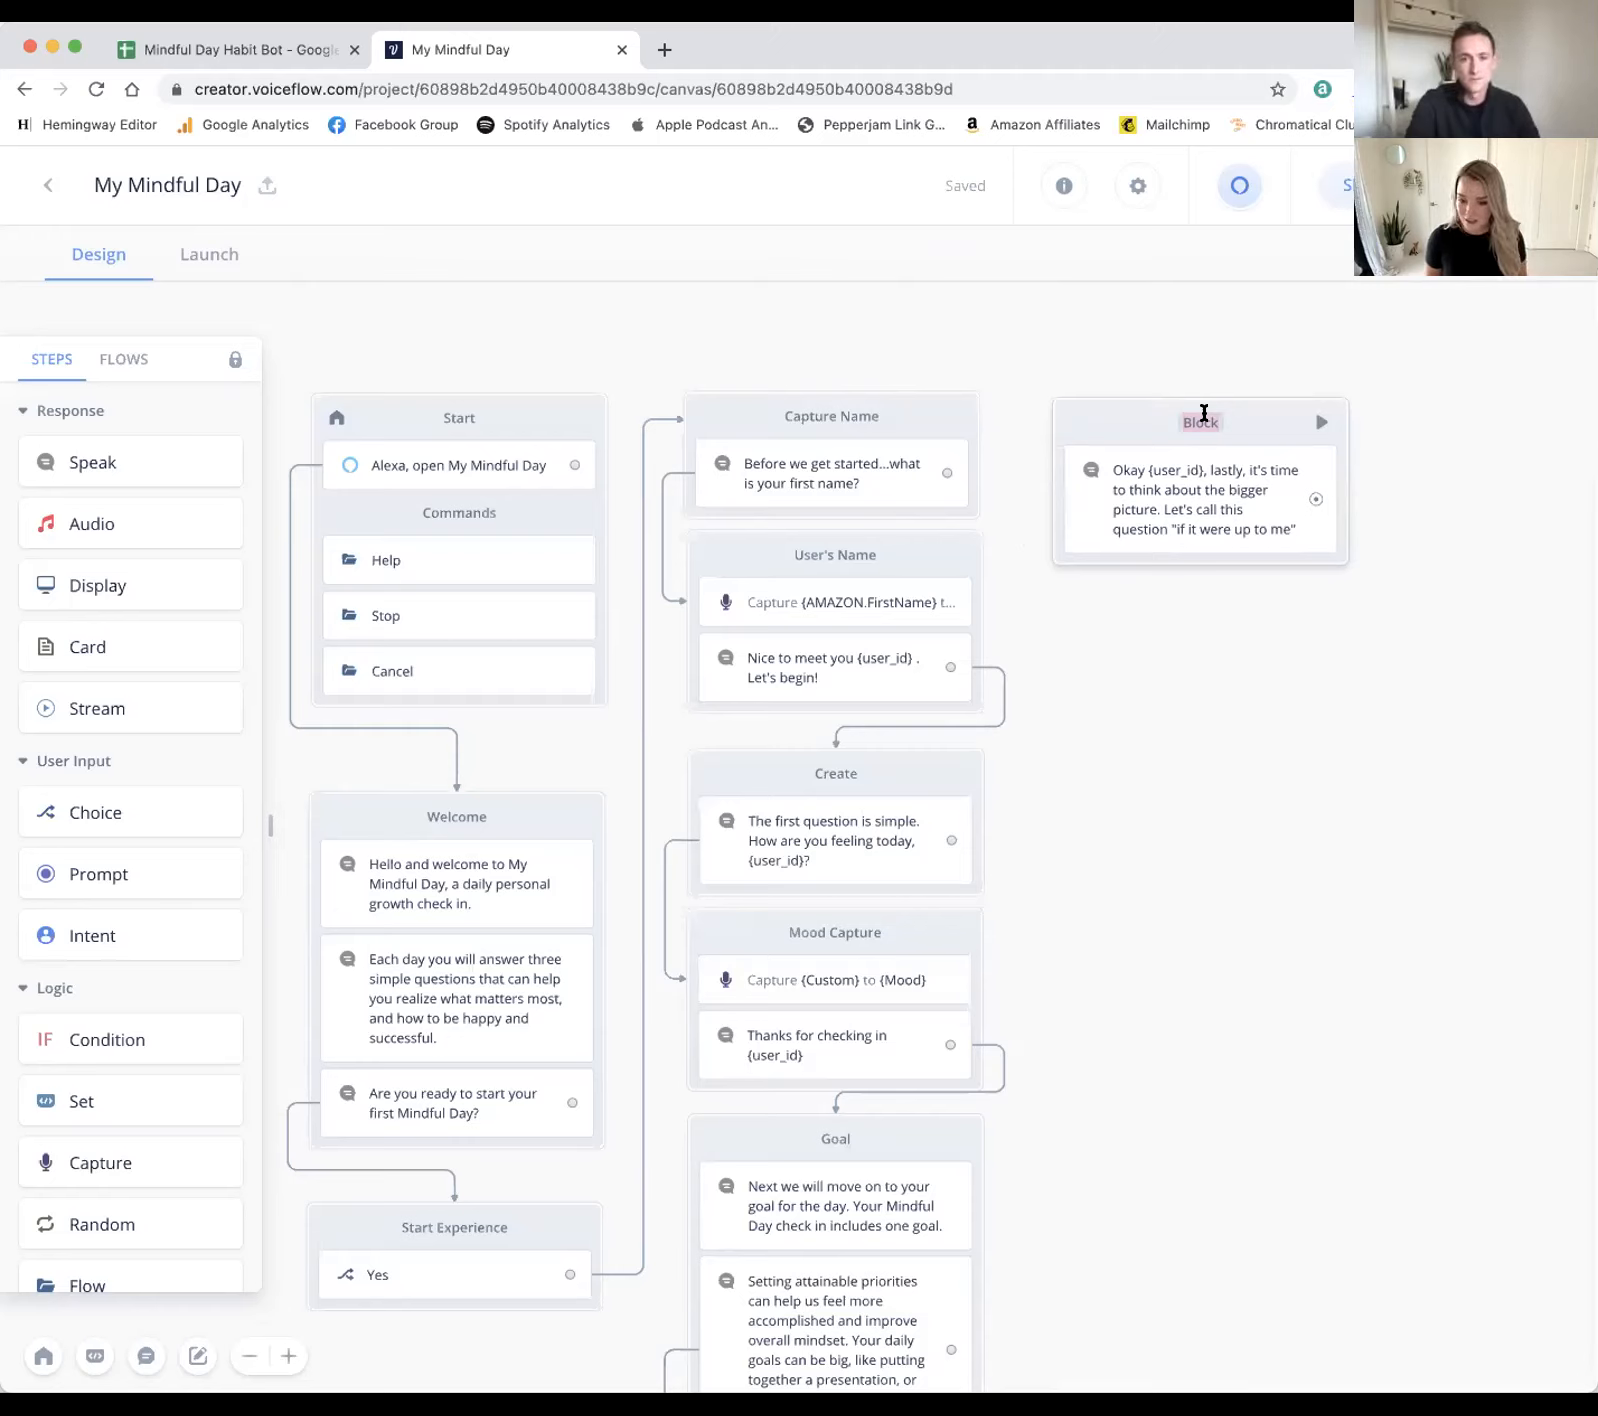
text(If it were up to me)
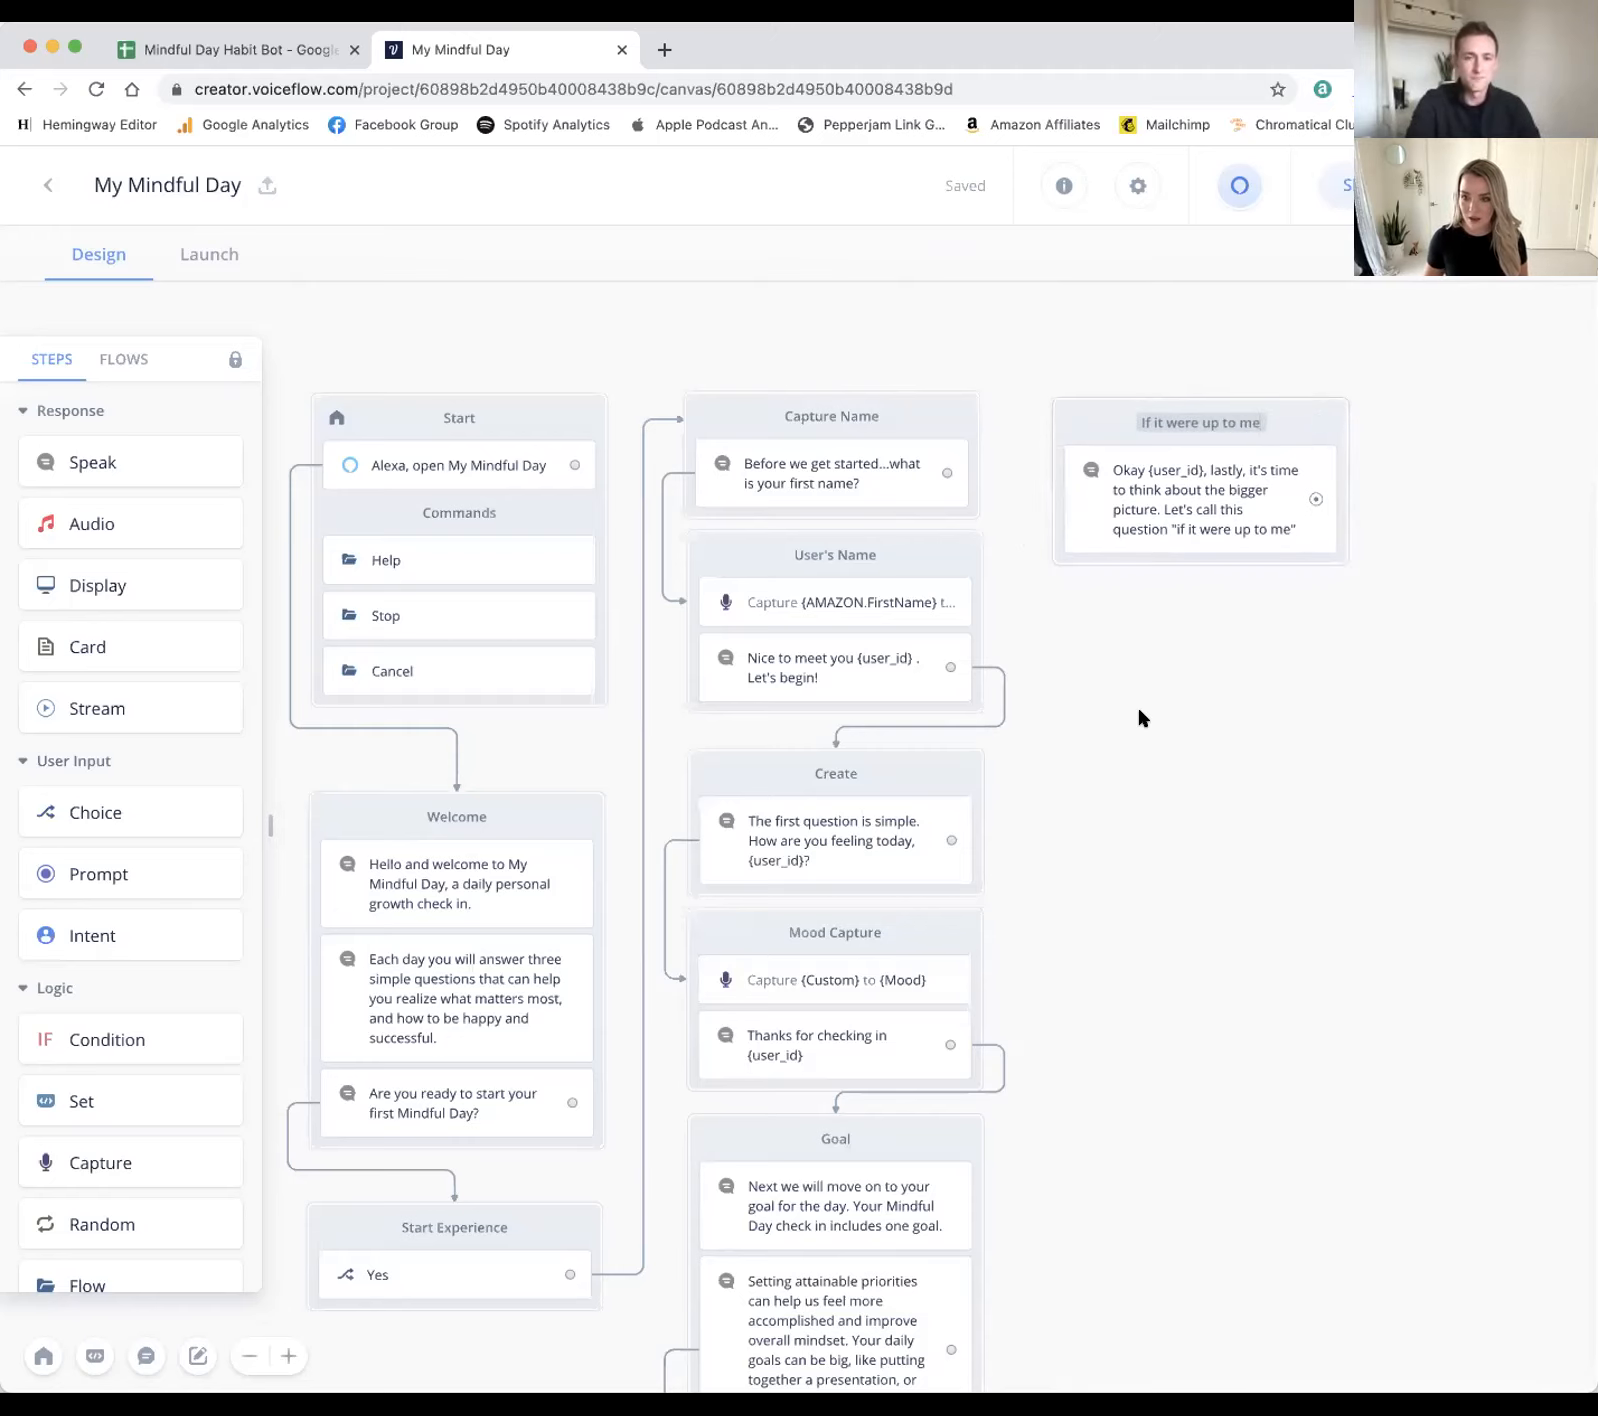
click(1138, 717)
Step: Connect the Capture step in the Goal Capture block to the "If it were up to me" block
scroll(1213, 913, down, 5)
drag(952, 1208, 1126, 417)
scroll(1171, 897, right, 4)
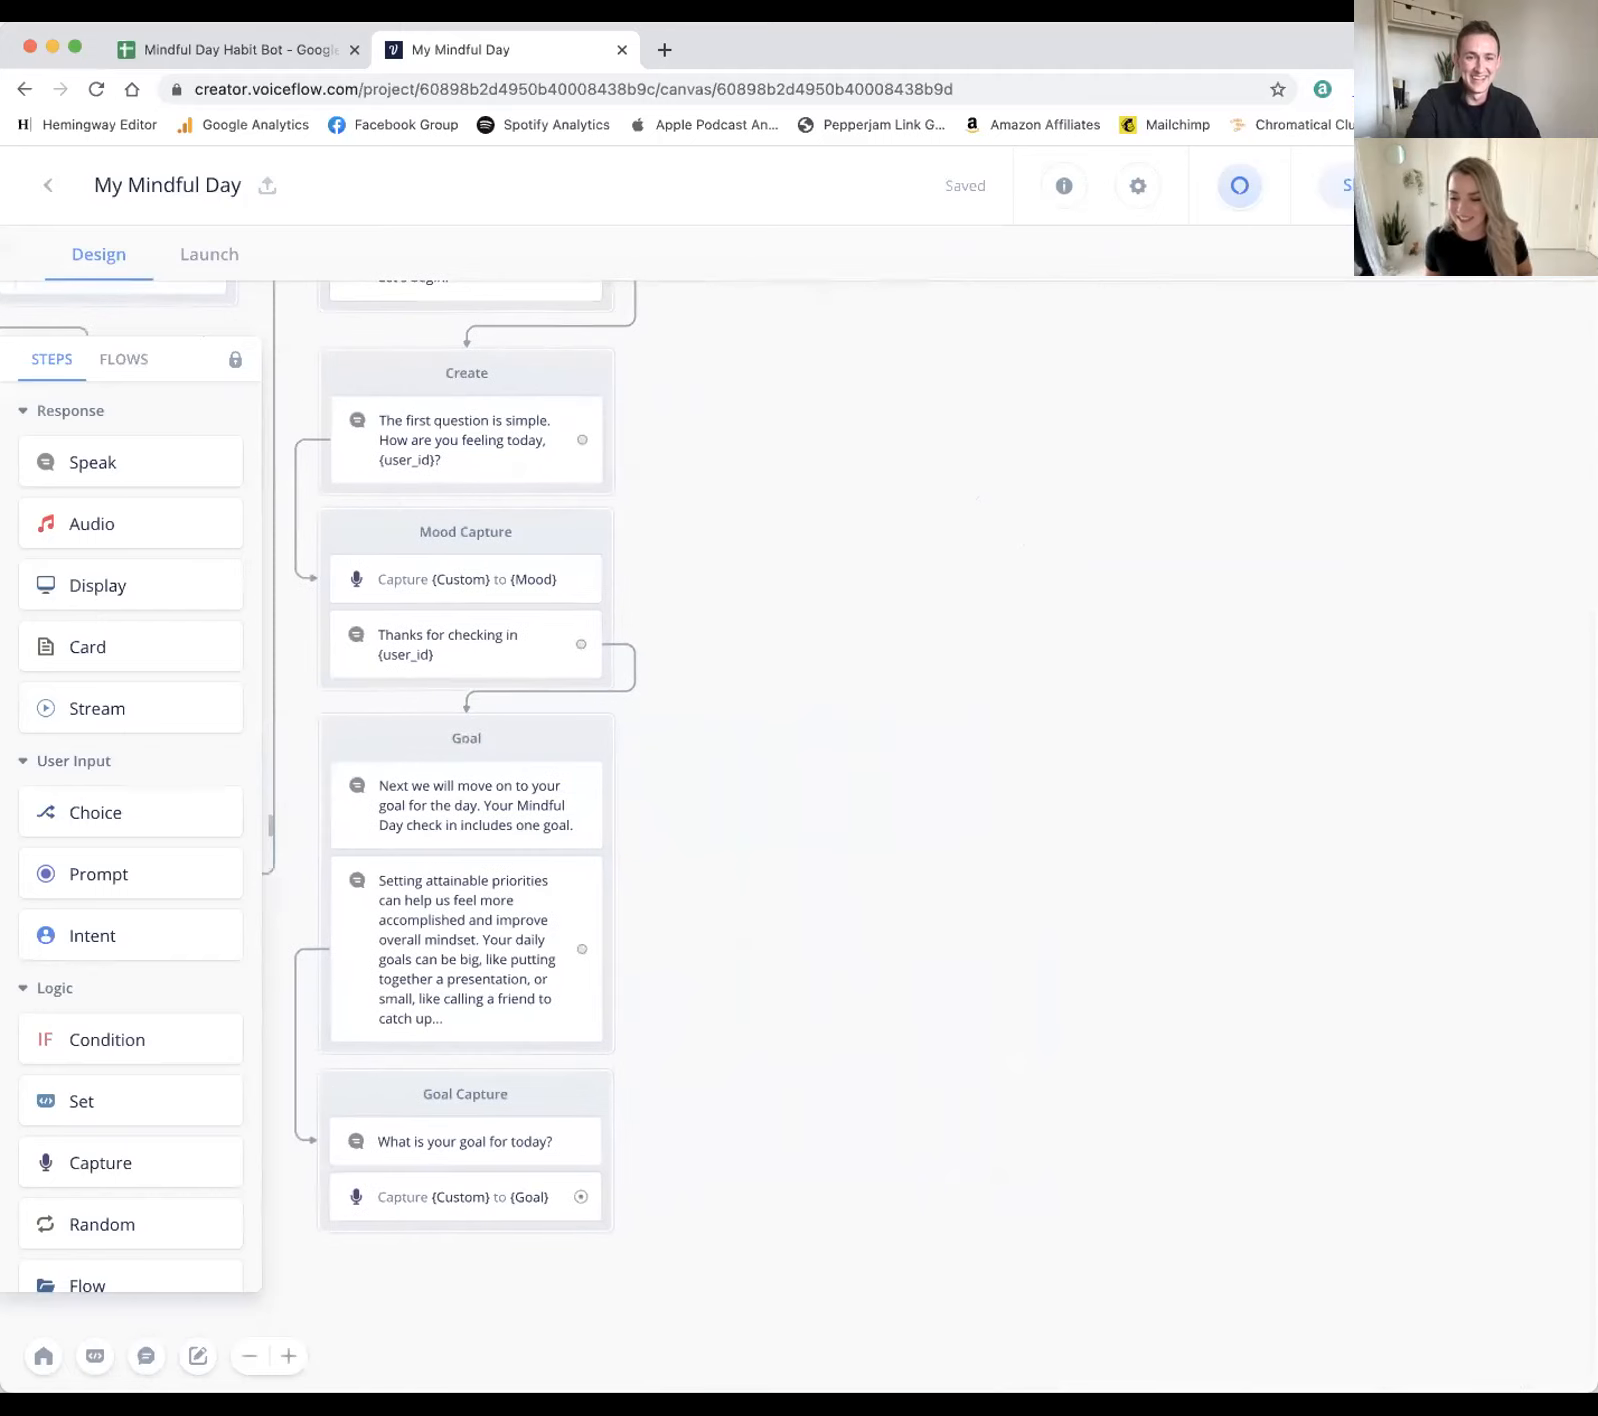
scroll(852, 1161, up, 3)
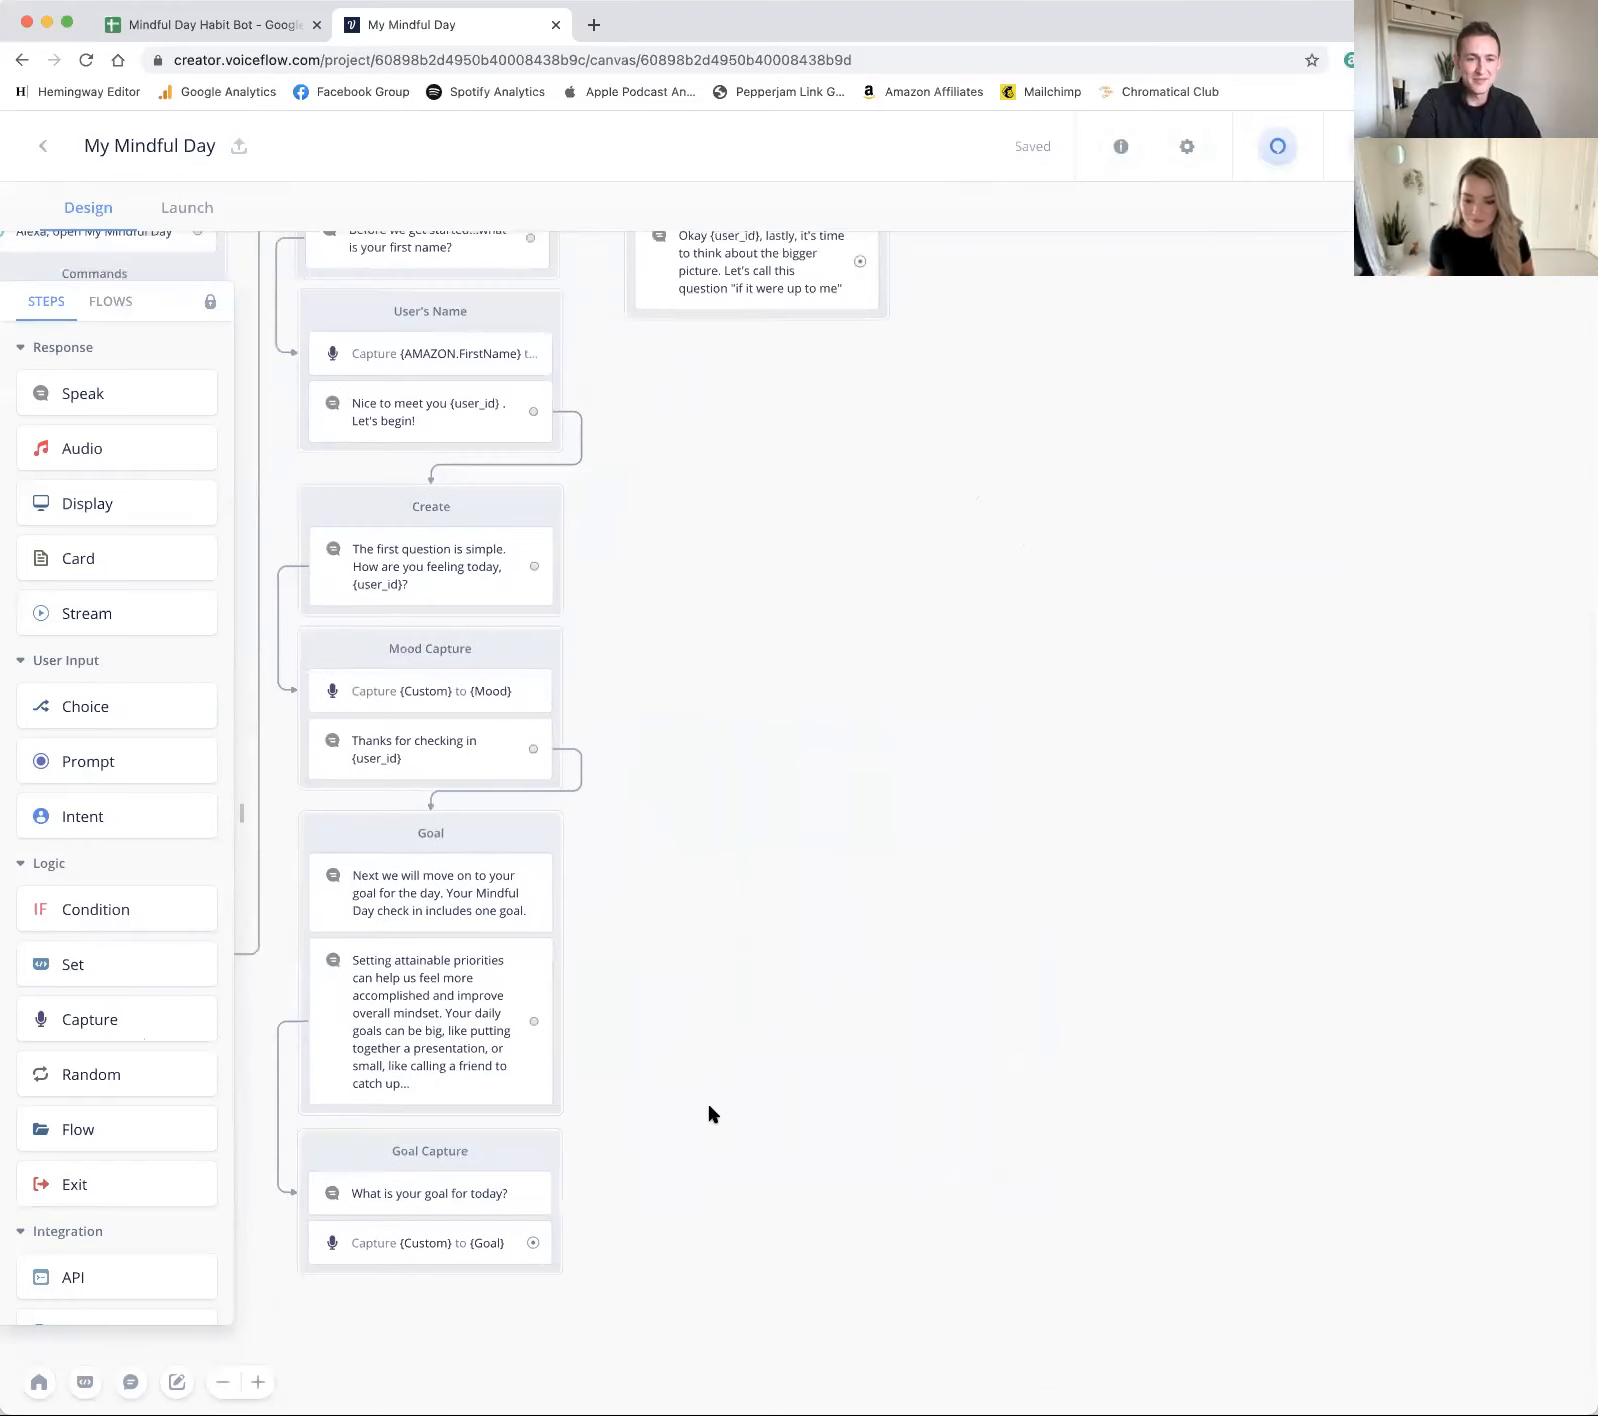
scroll(712, 1113, left, 3)
drag(690, 1275, 806, 262)
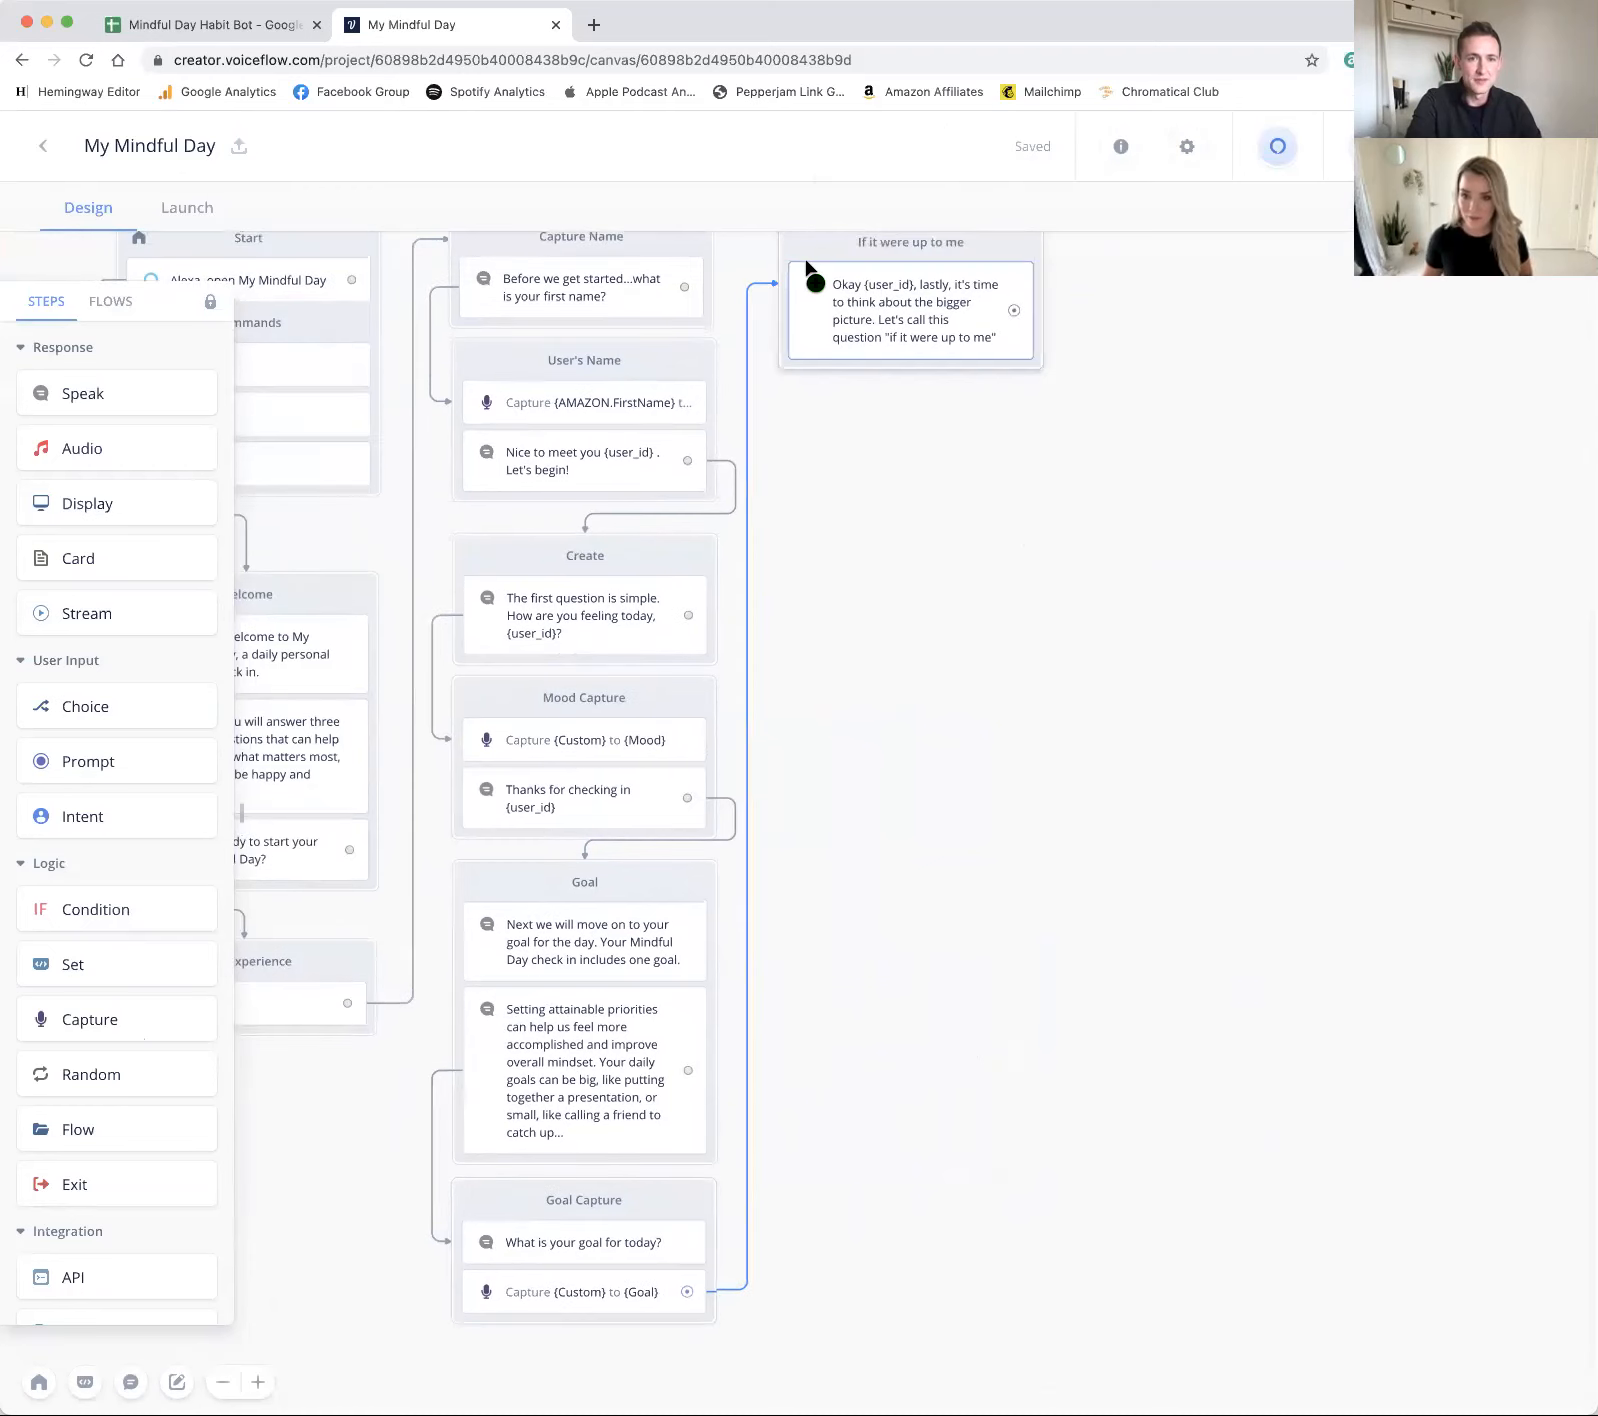
scroll(910, 520, up, 4)
scroll(912, 525, left, 4)
scroll(478, 418, down, 3)
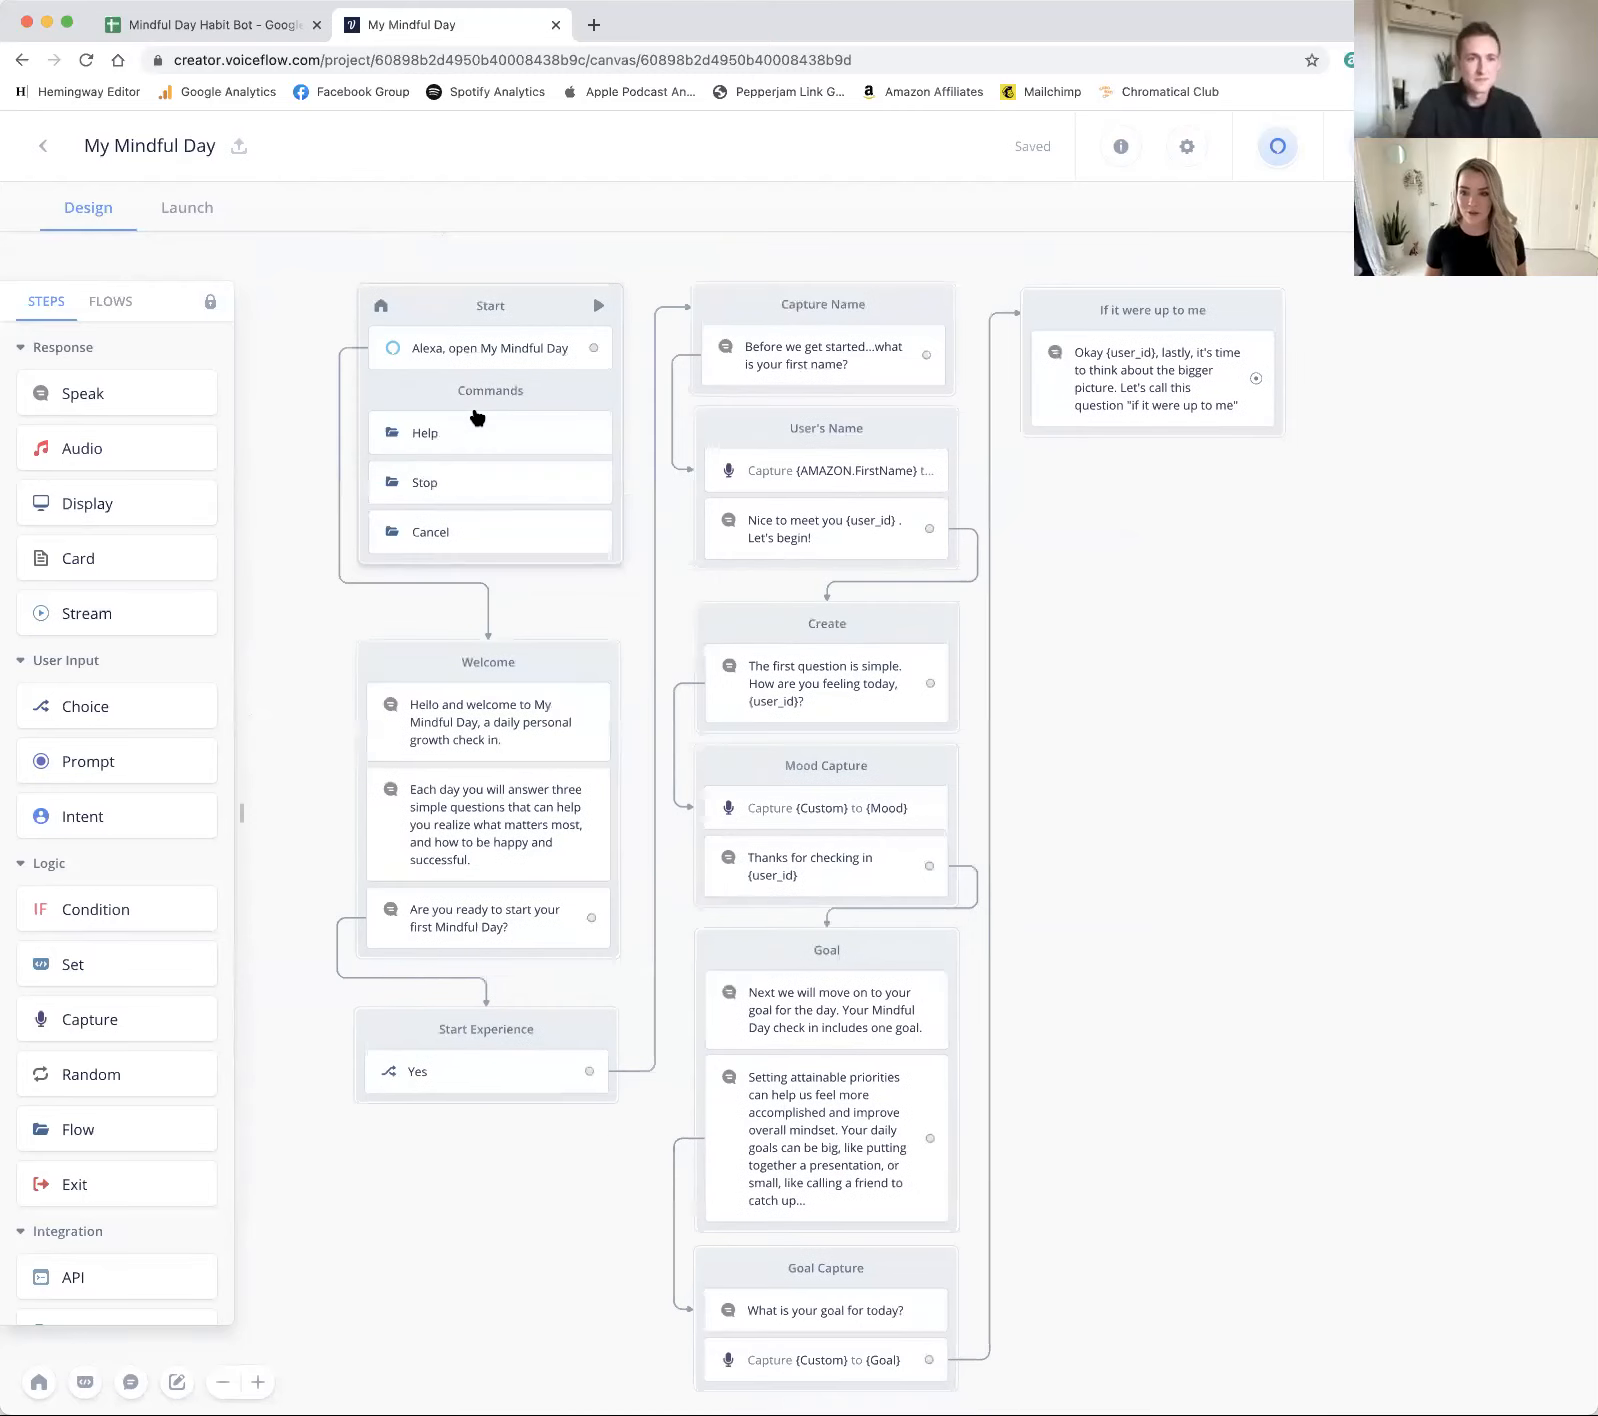
scroll(478, 418, right, 2)
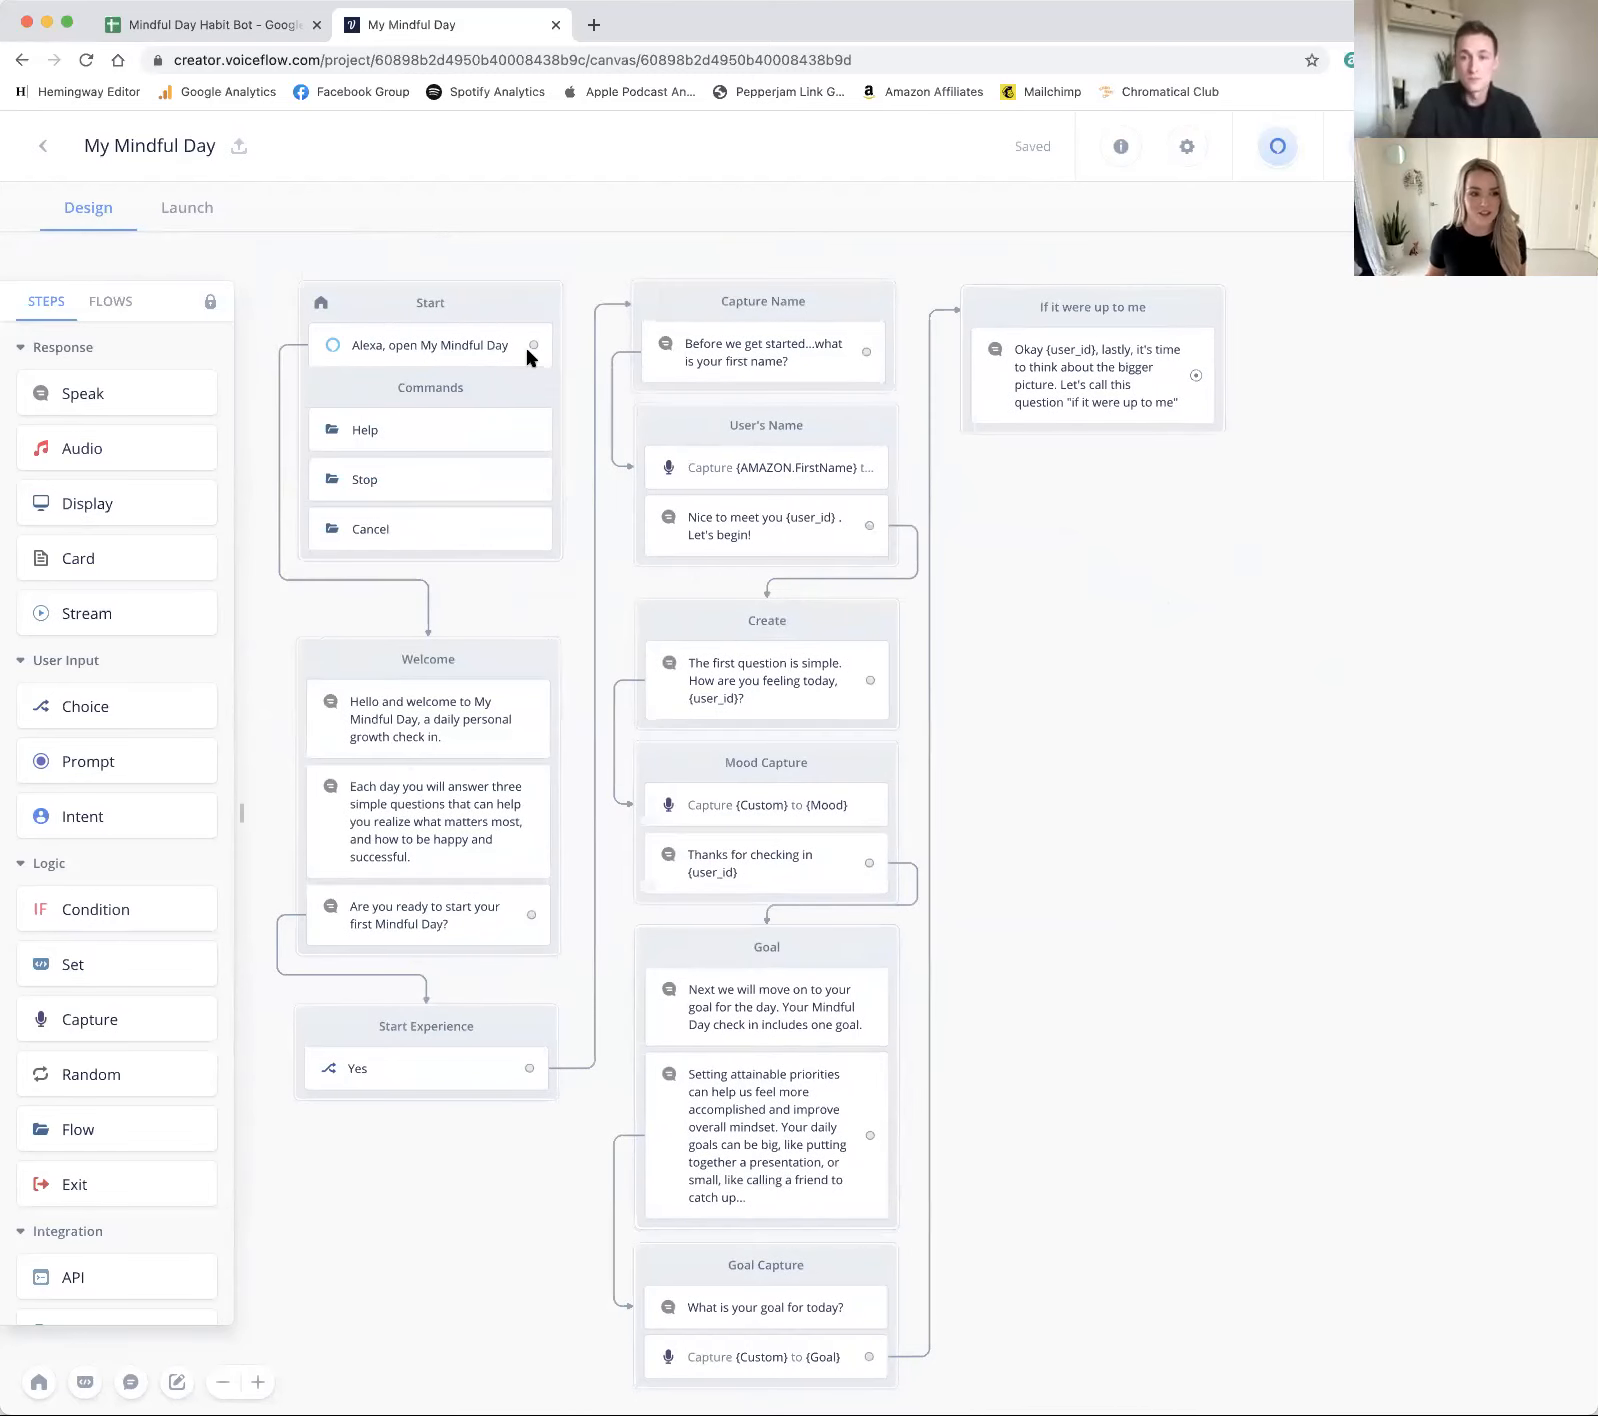
Step: Copy the row 17 question beginning "If your day went perfectly" from the Create Flow sheet in Google Sheets and return to Voiceflow
click(175, 28)
click(381, 884)
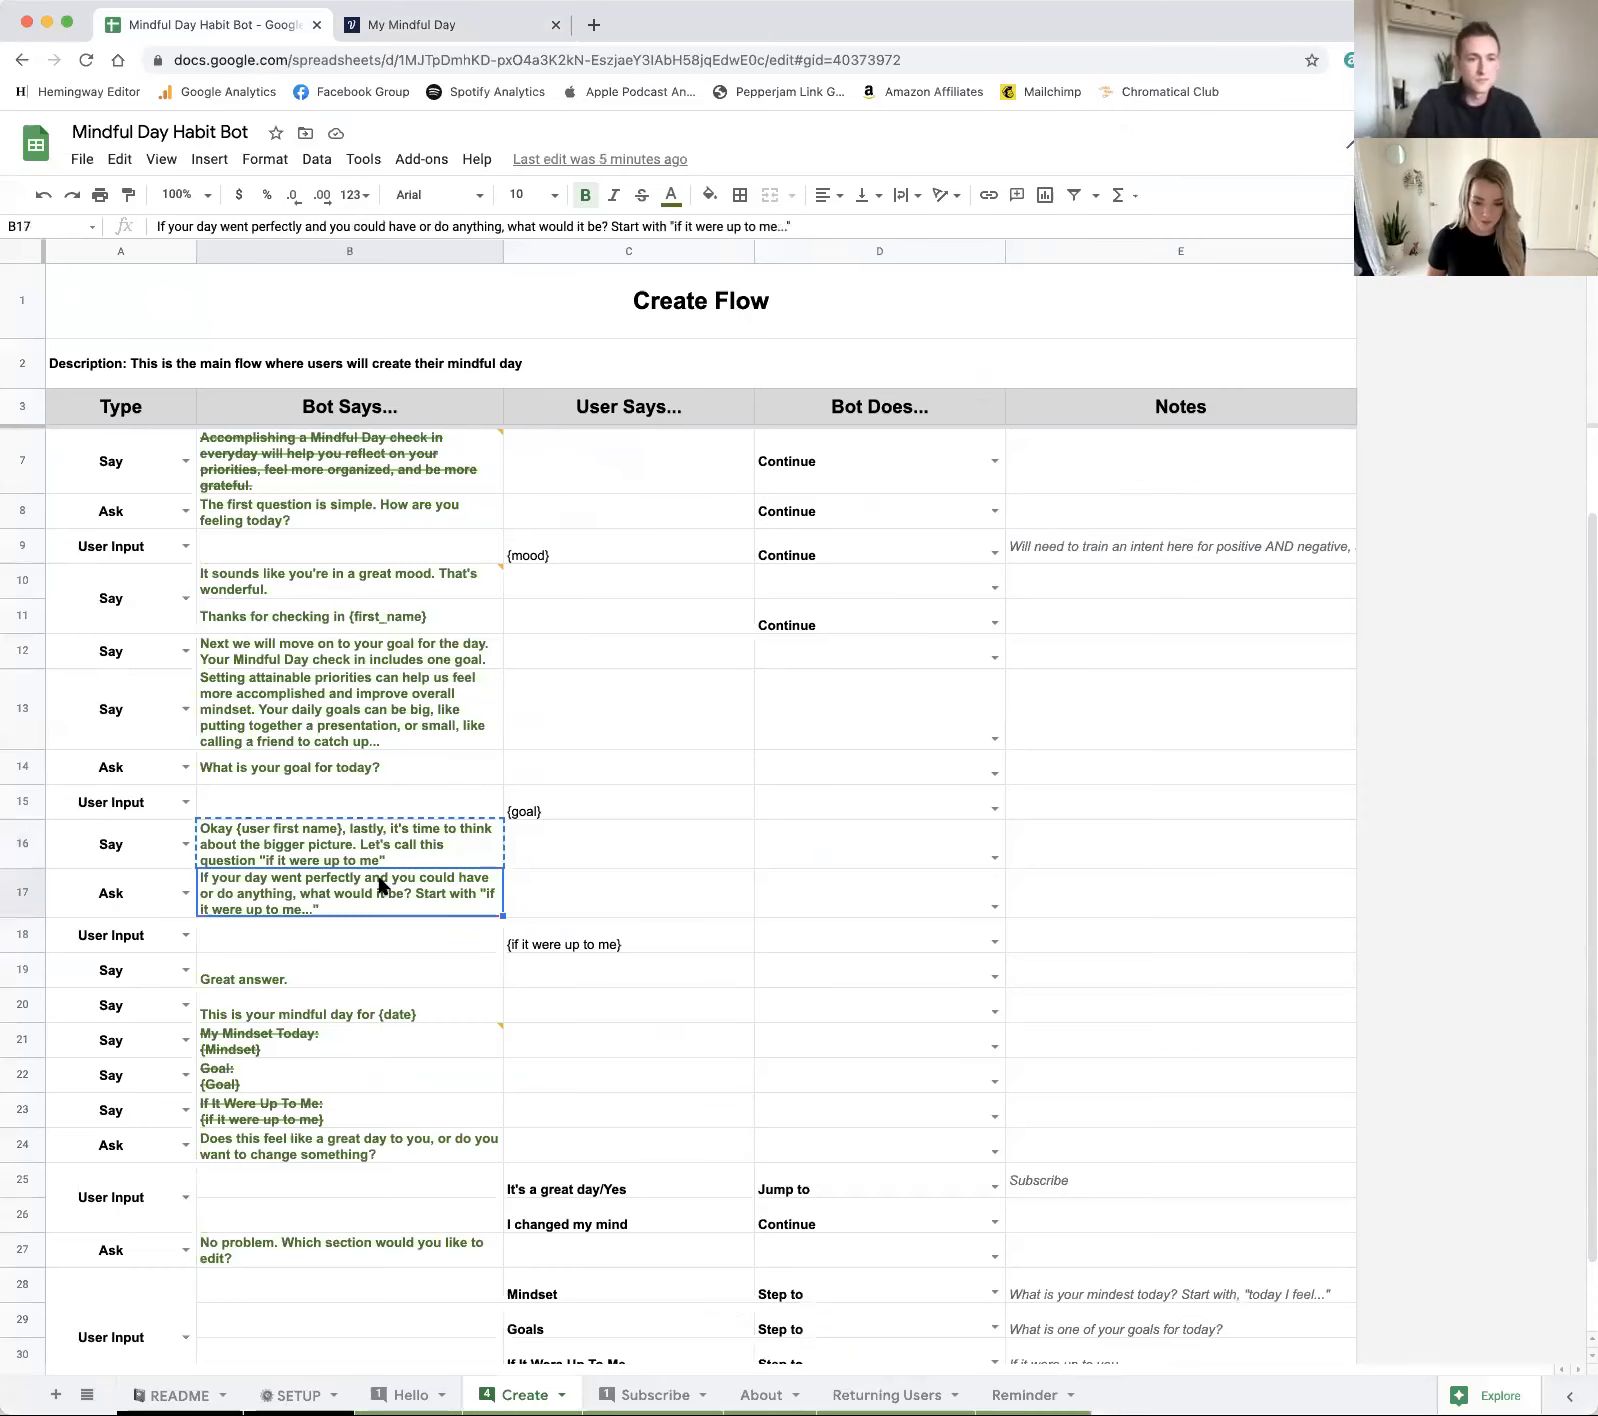
key(super+c)
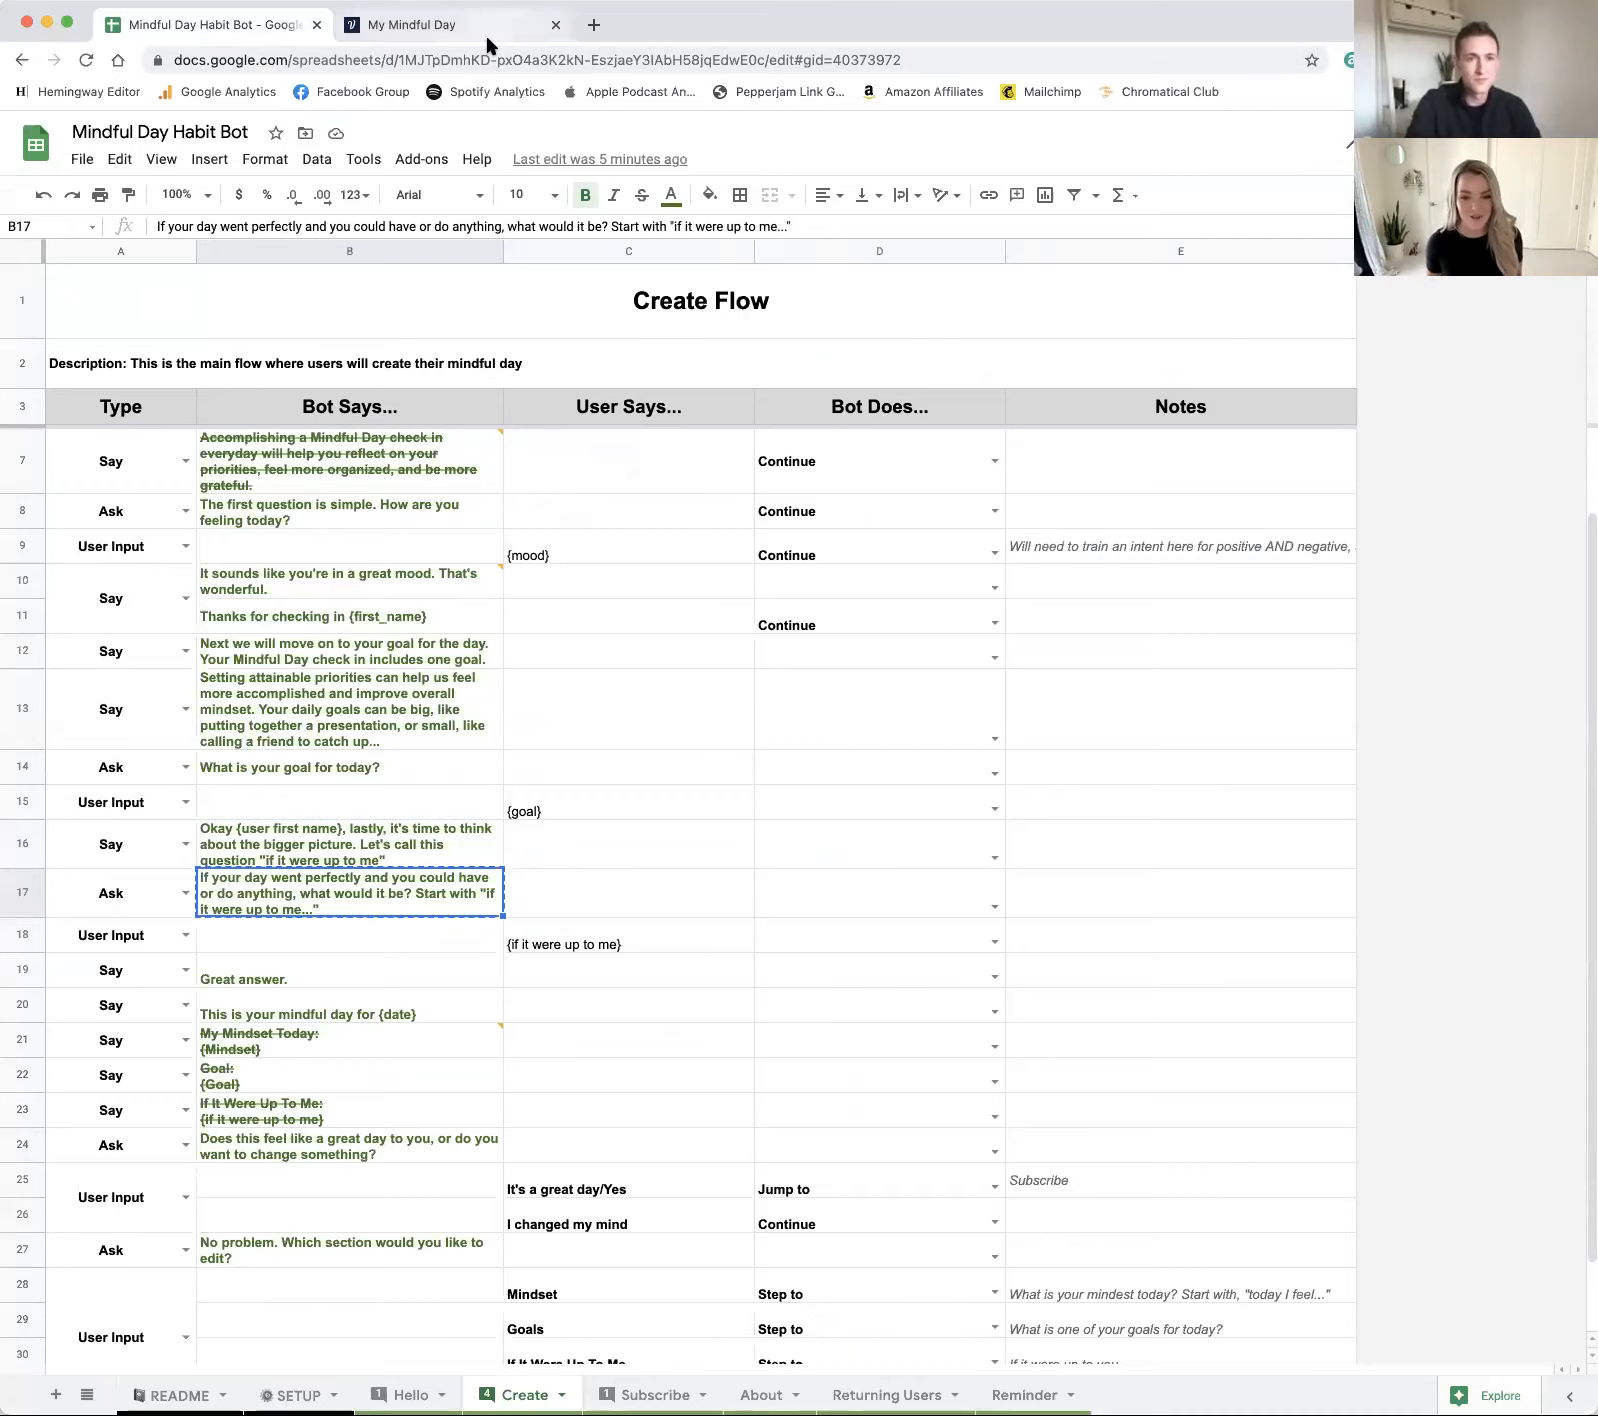
click(428, 25)
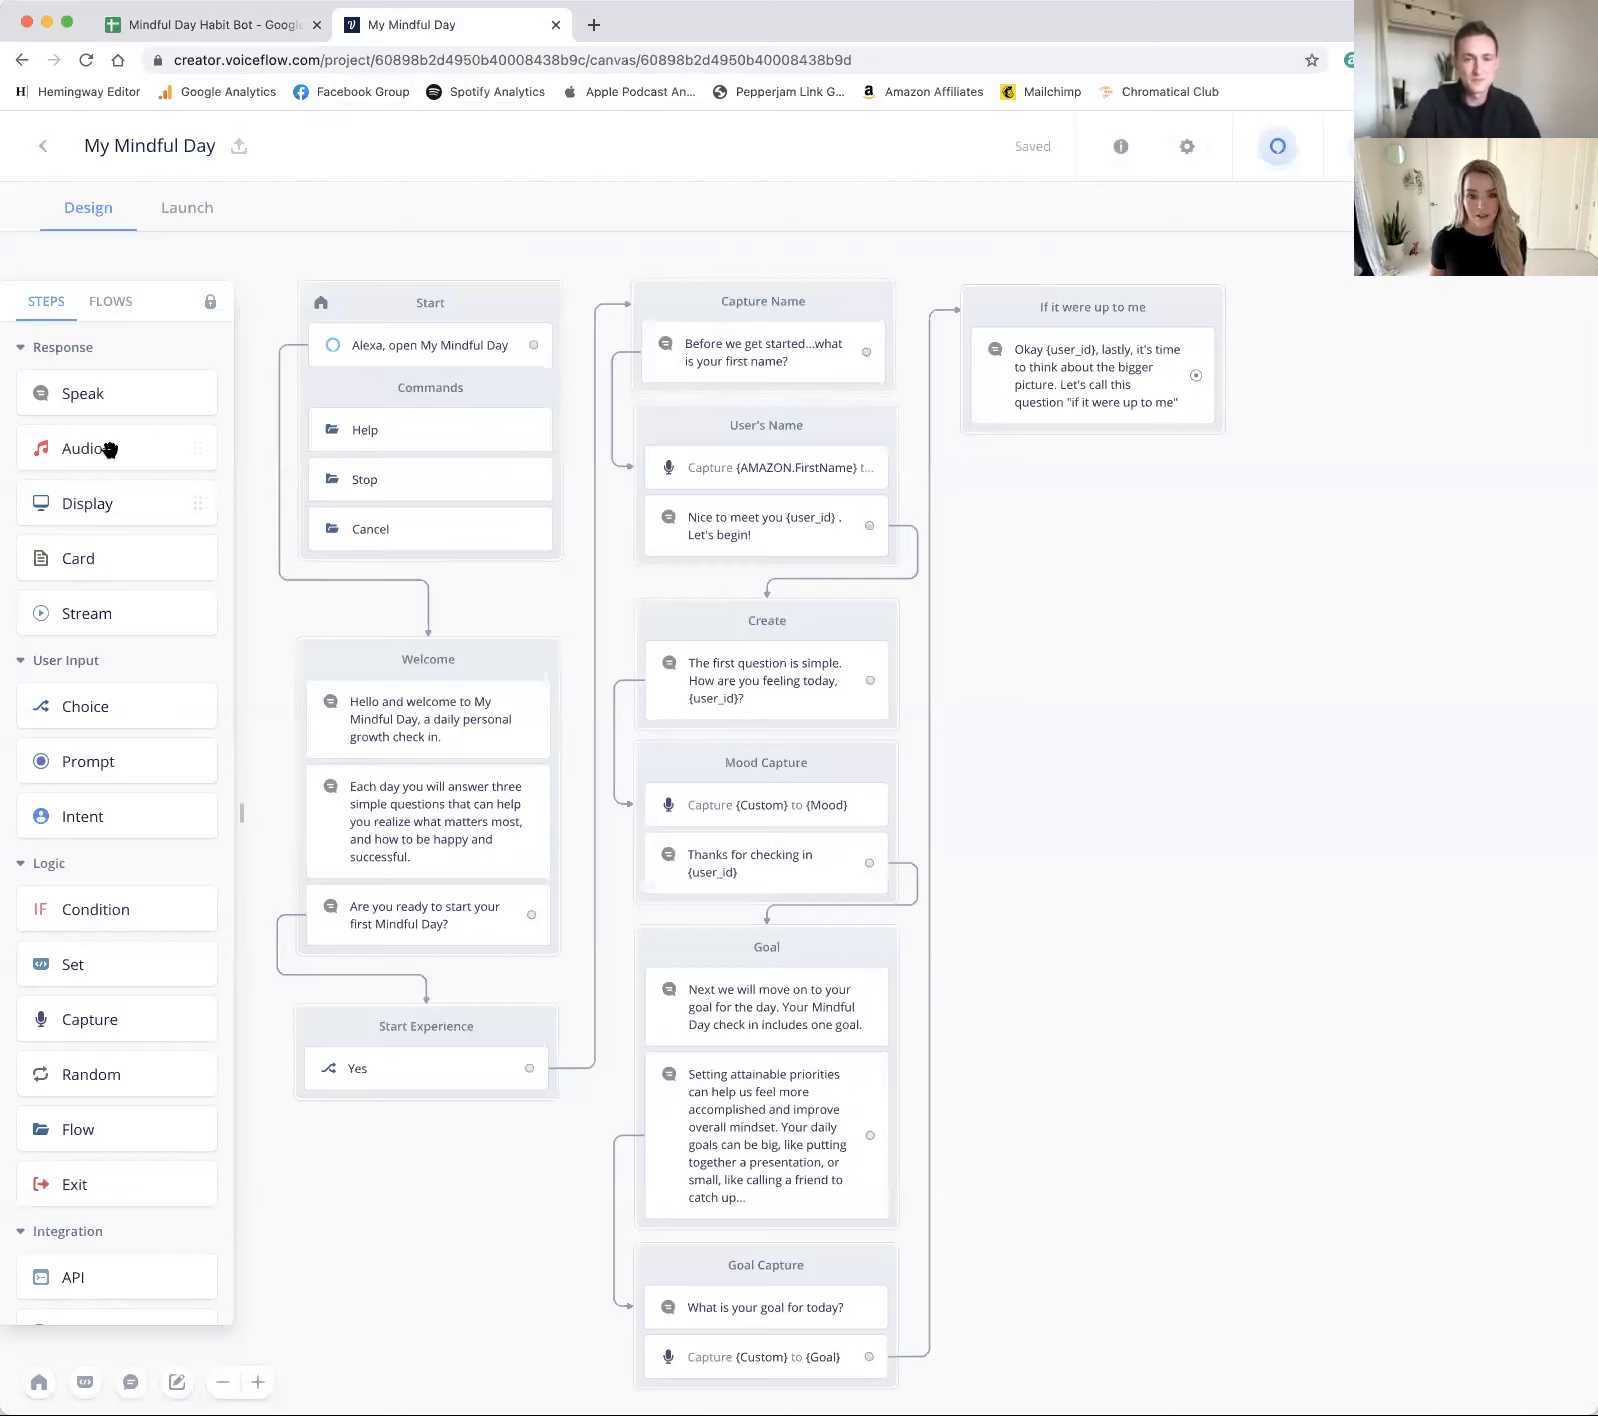
Step: Add a second Speak step to the "If it were up to me" block and paste the copied "If your day went perfectly" question into it
drag(111, 400, 1076, 461)
click(1320, 414)
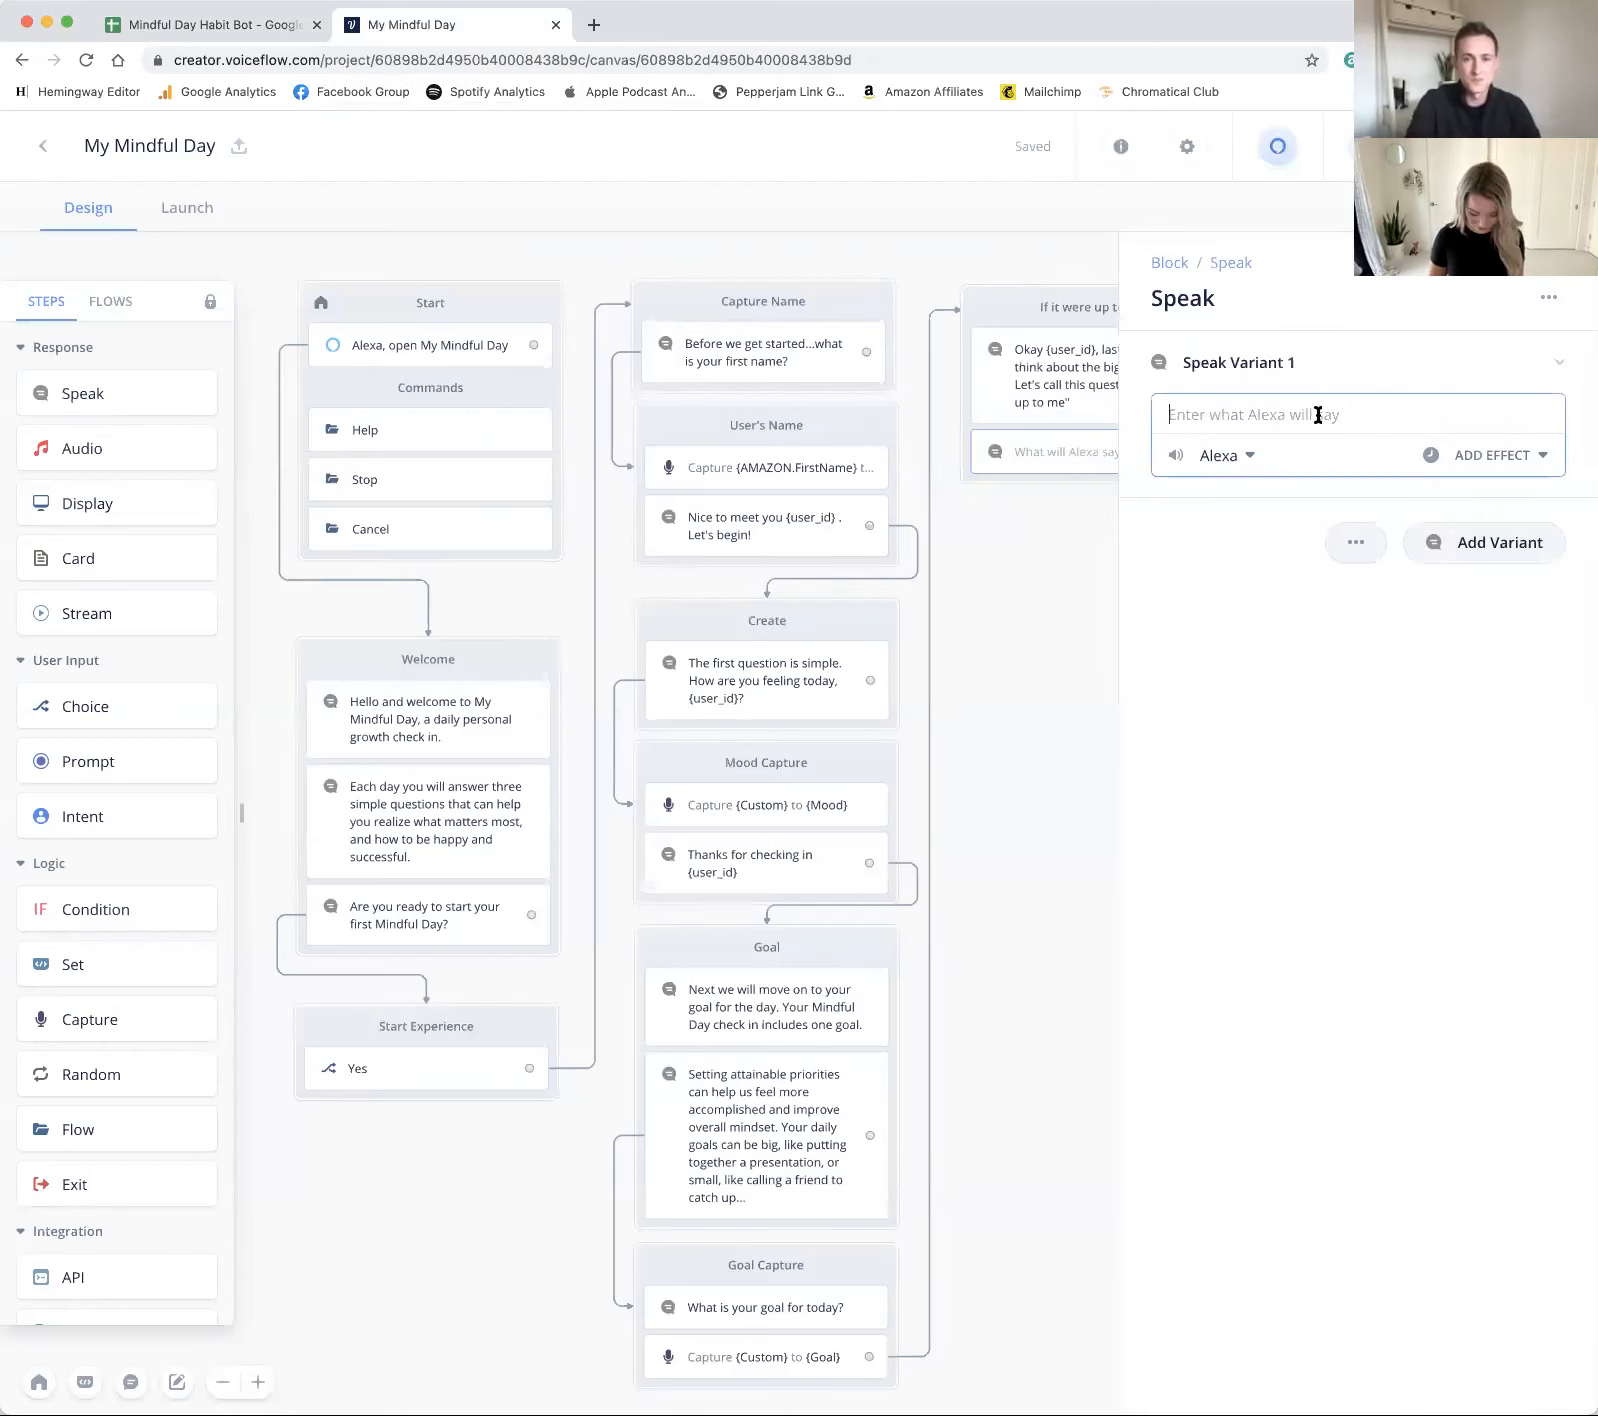
key(super+v)
click(974, 510)
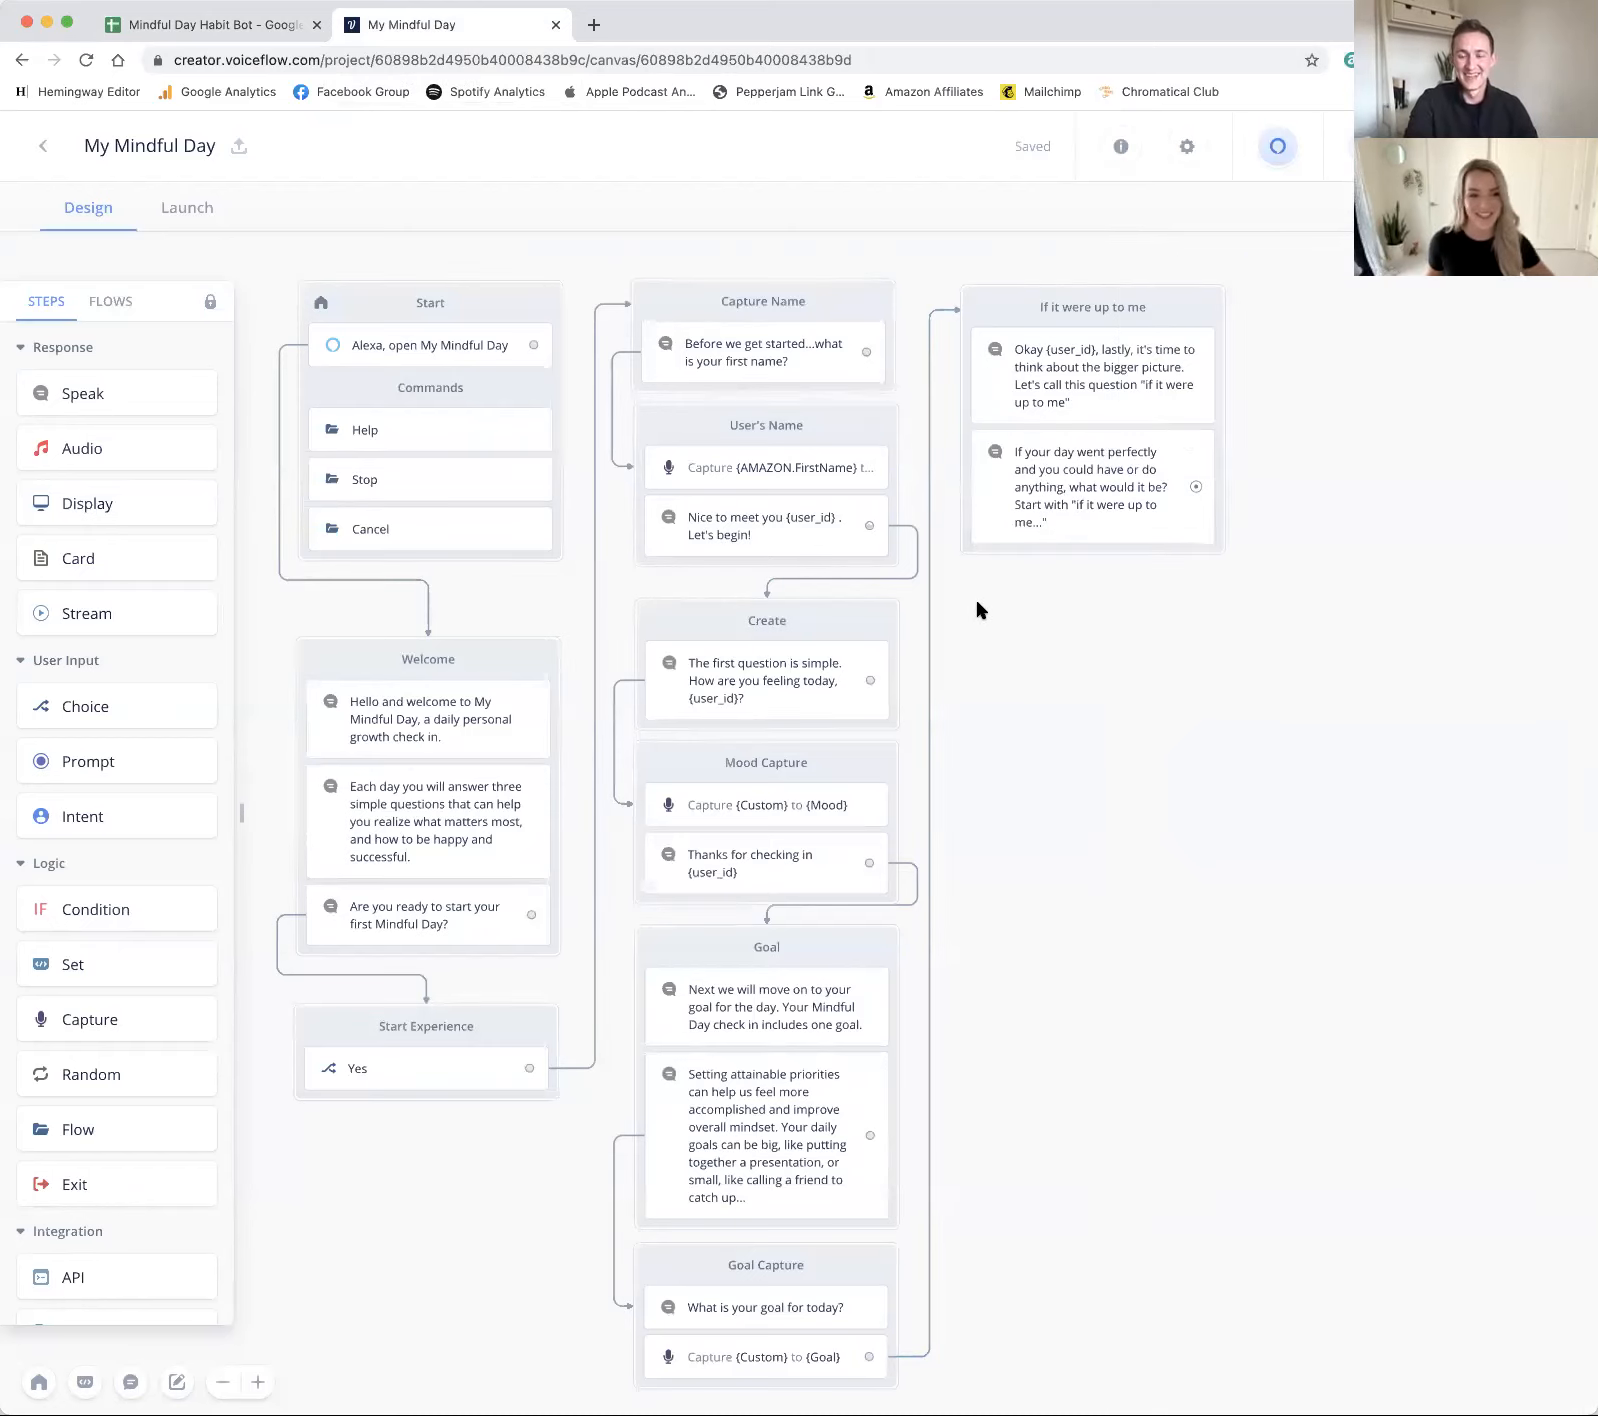
Step: Add a Capture step as a new block below "If it were up to me", name the block "If it were up to me" and align it
scroll(1188, 622, right, 4)
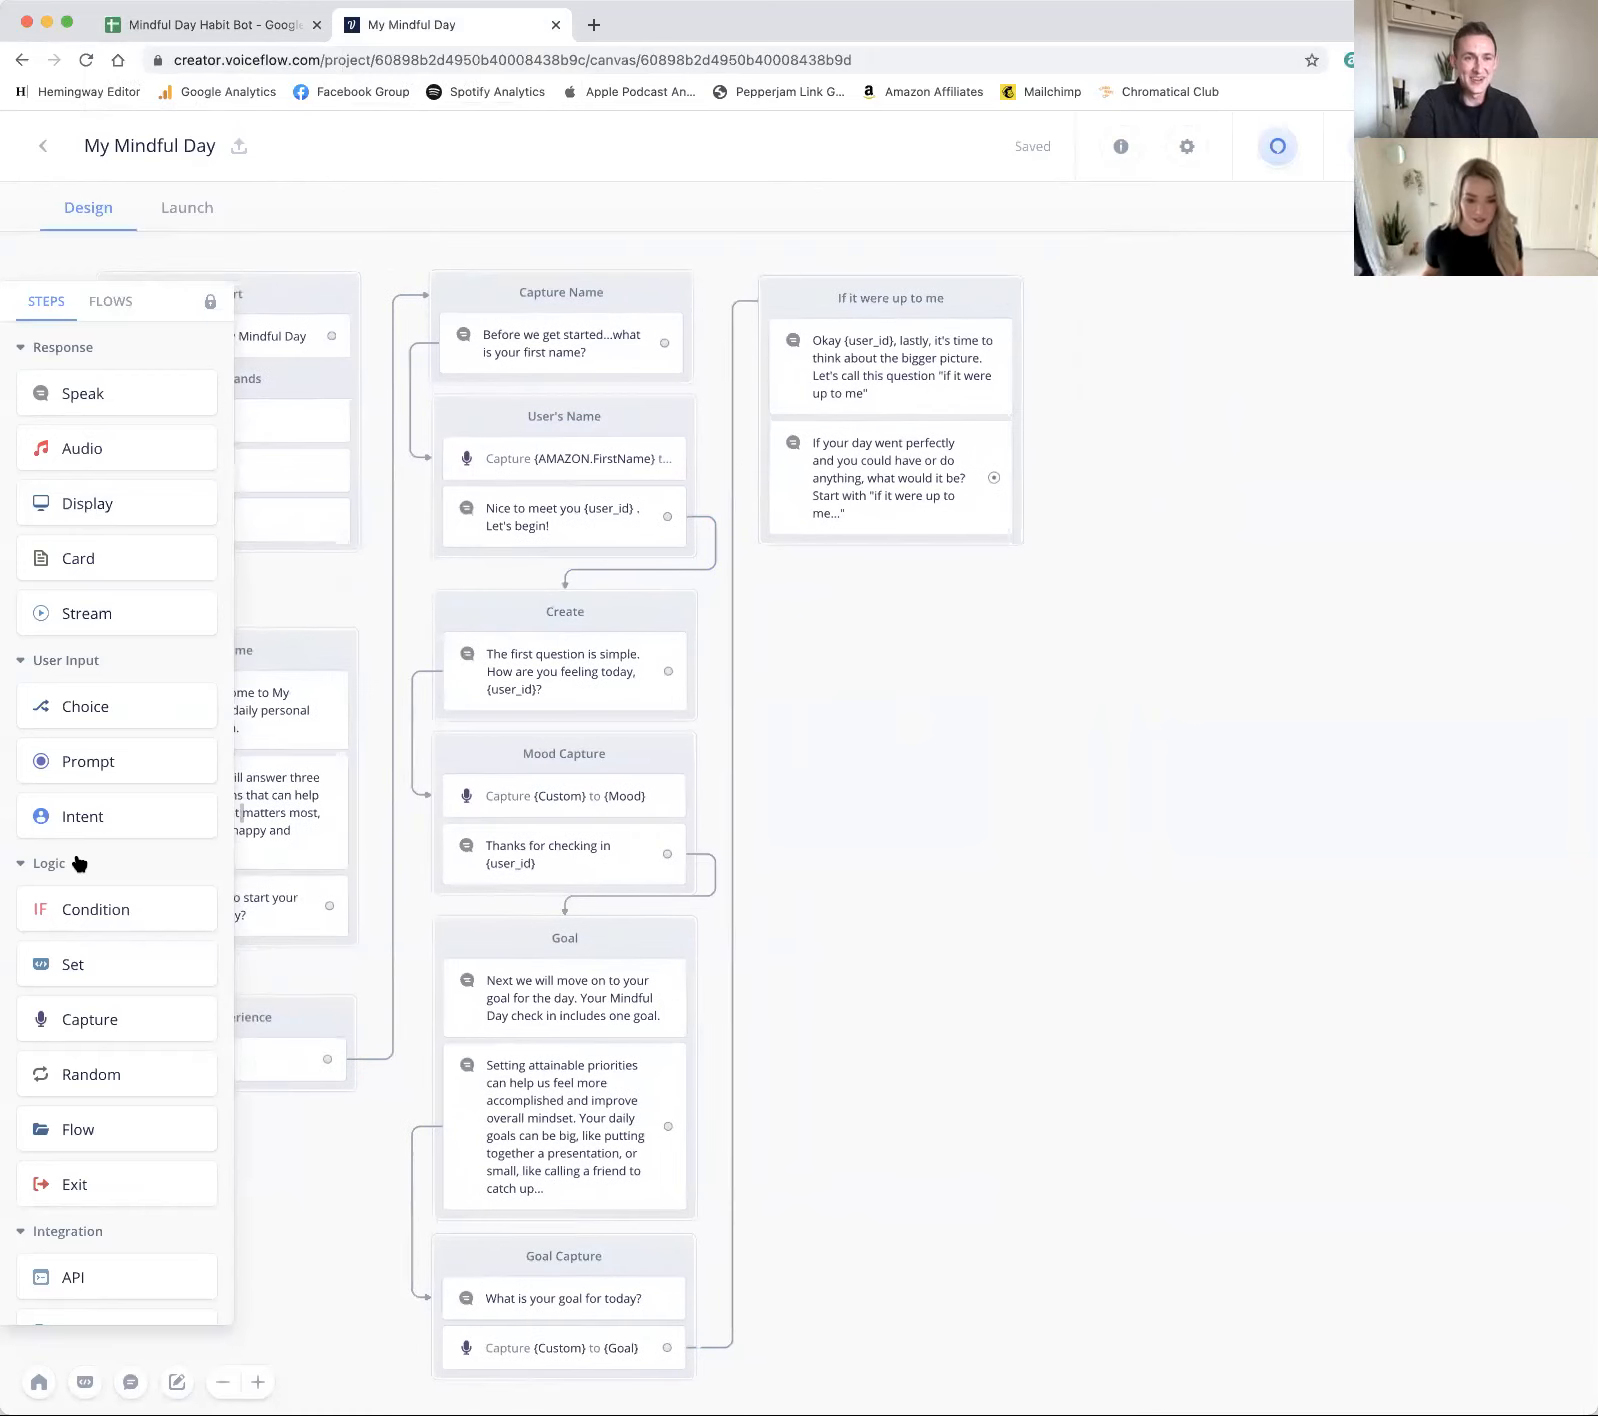
drag(113, 1040, 867, 596)
double_click(884, 592)
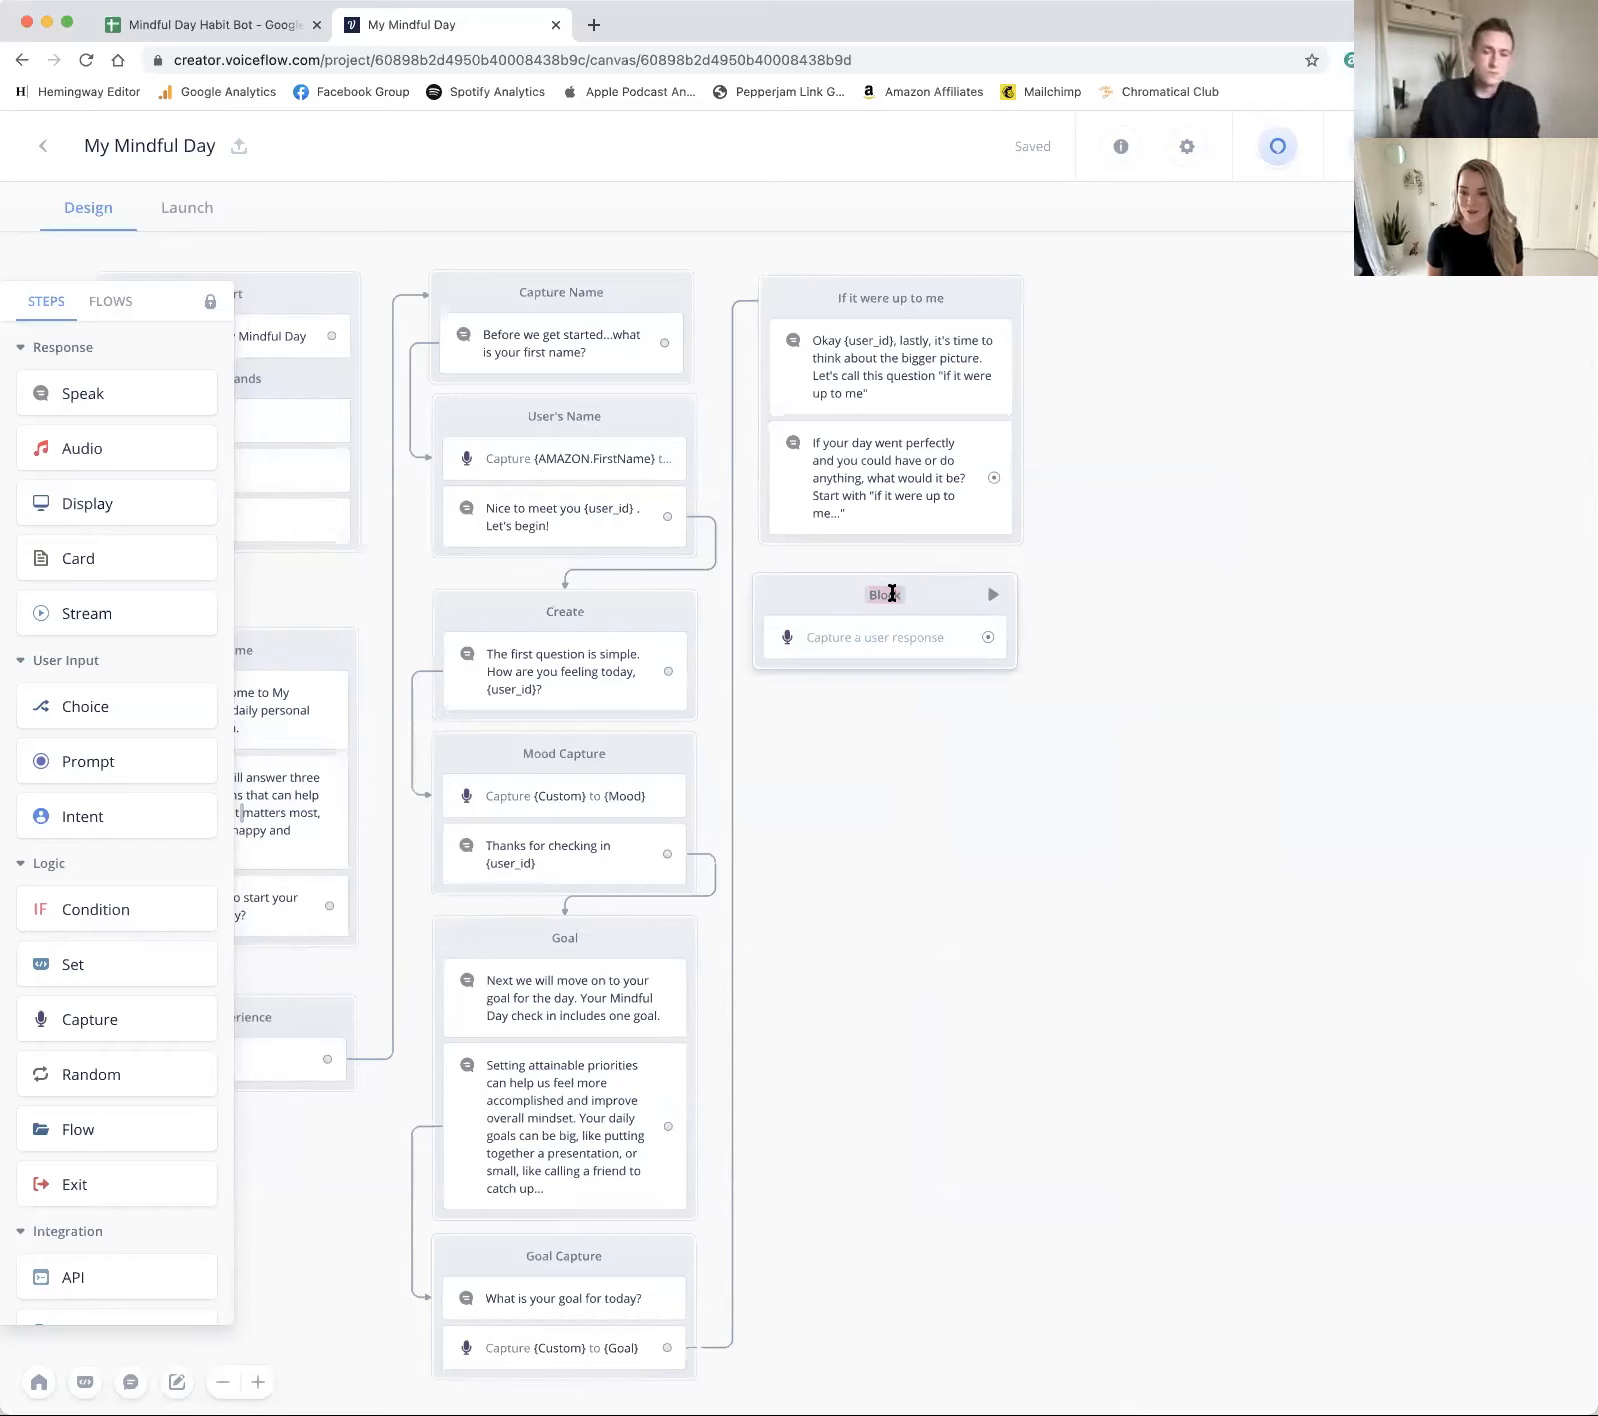
text(If it were up )
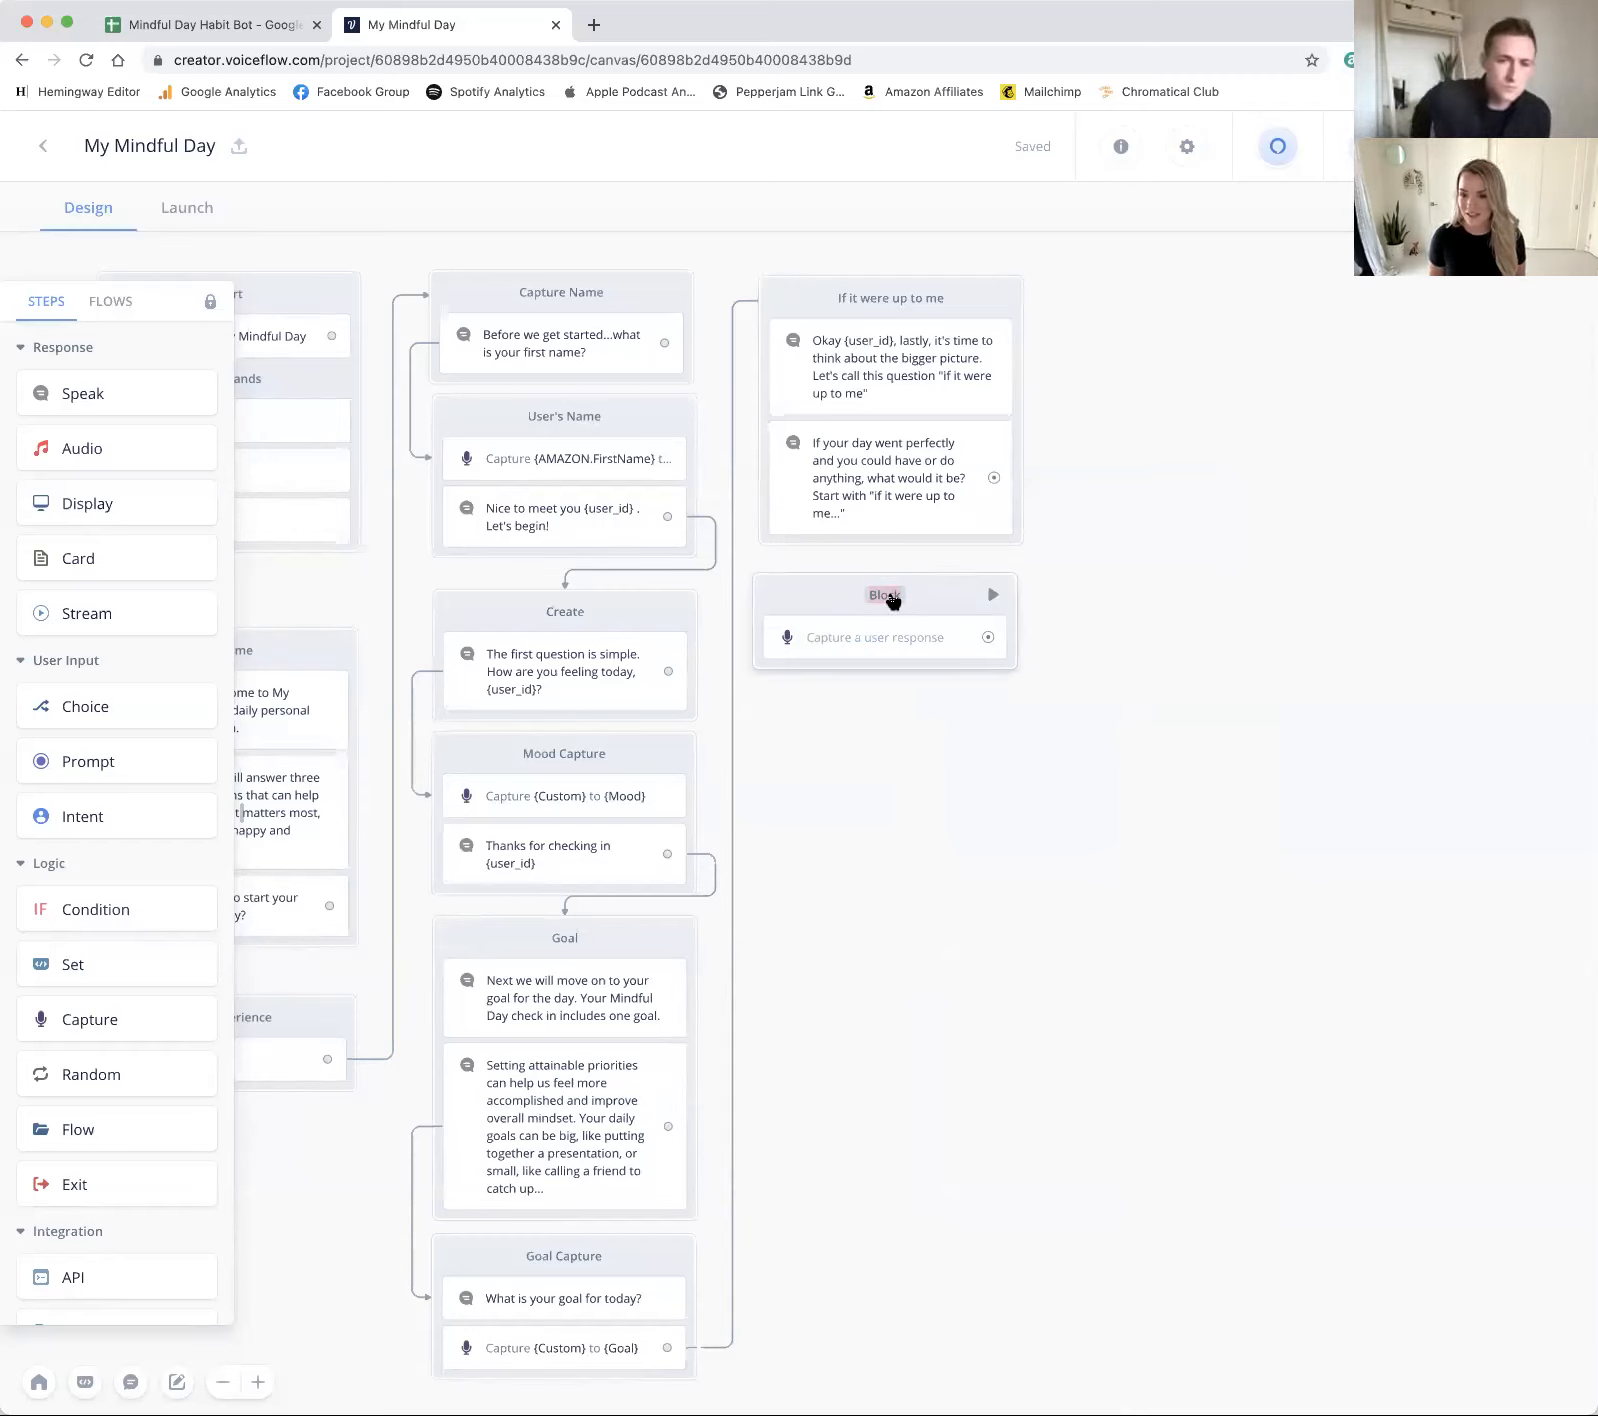
text(to me)
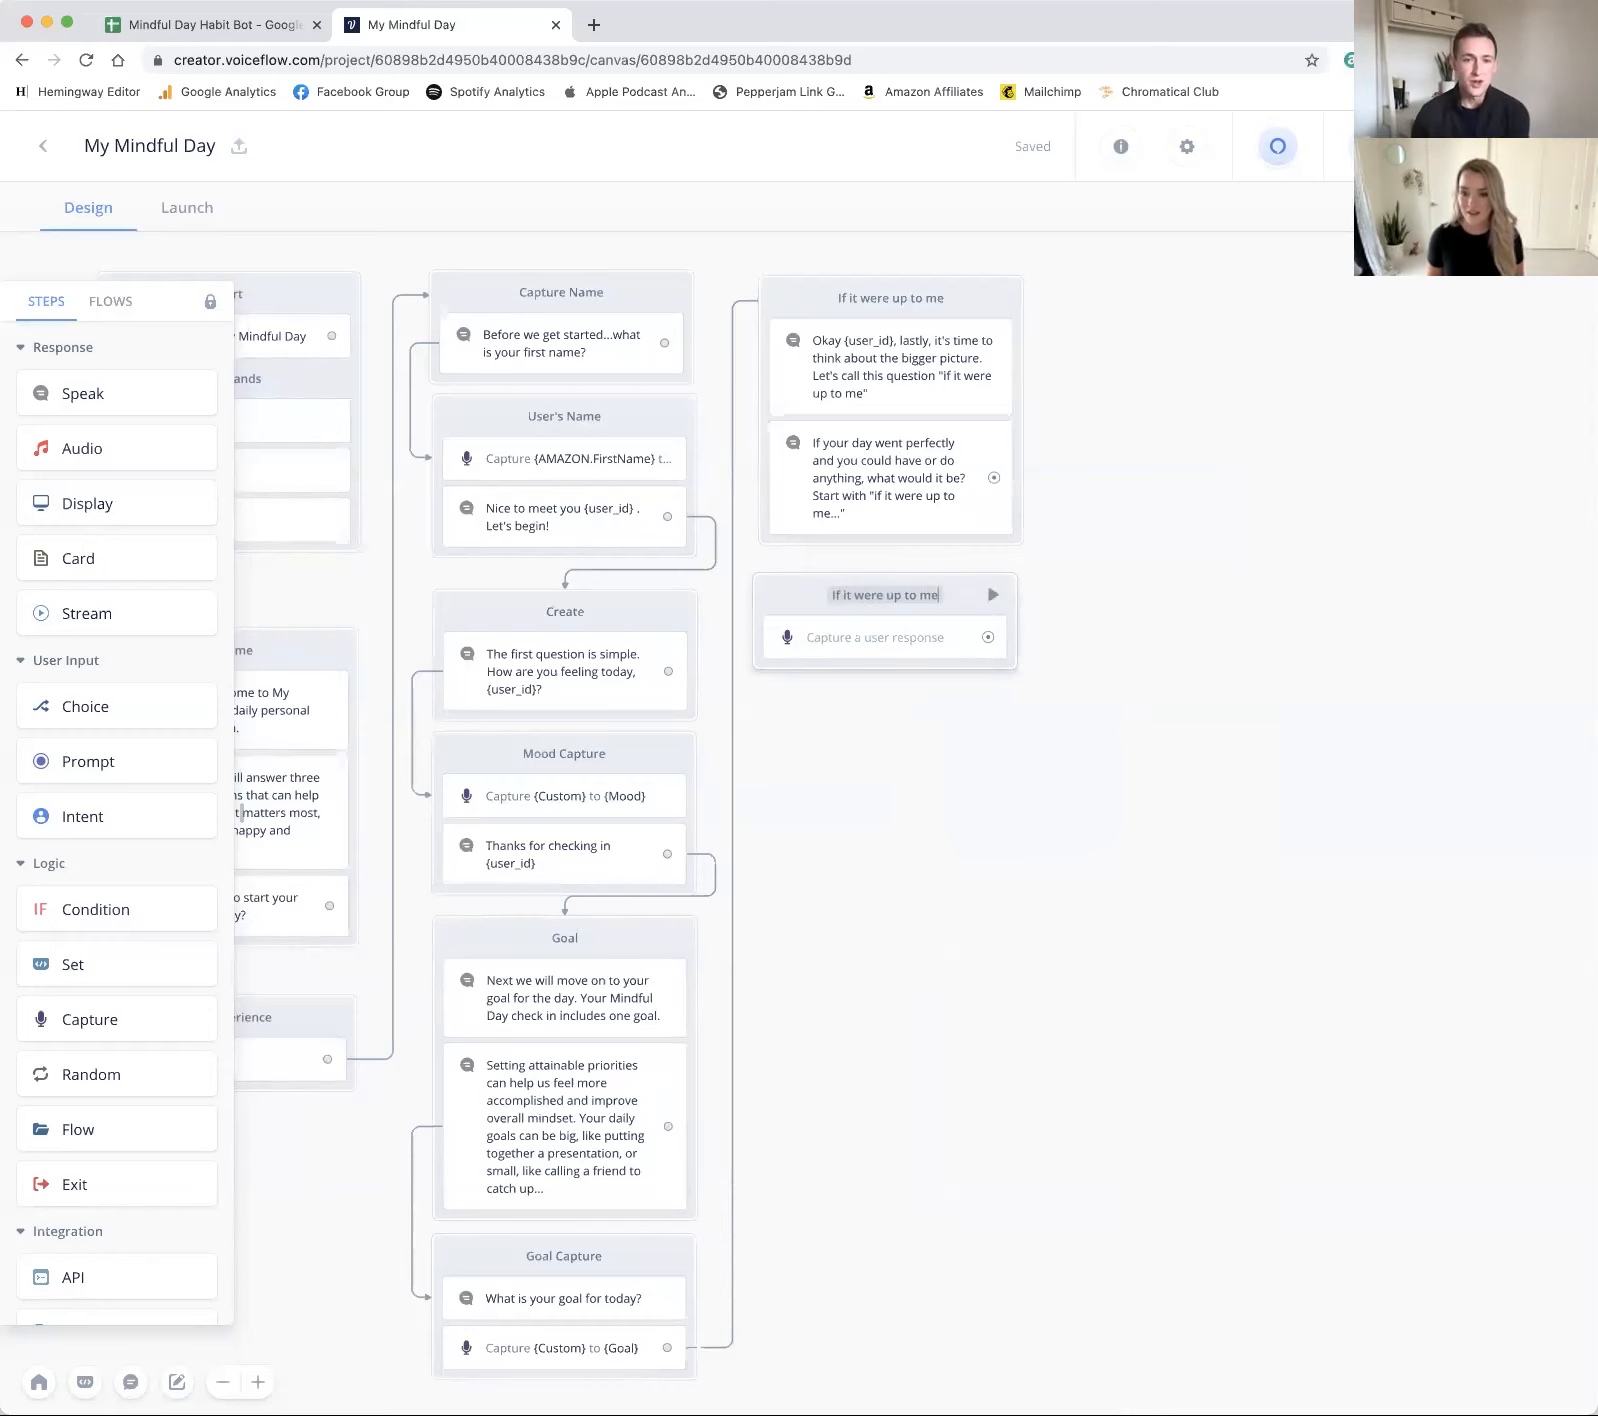
click(920, 856)
drag(779, 589, 781, 577)
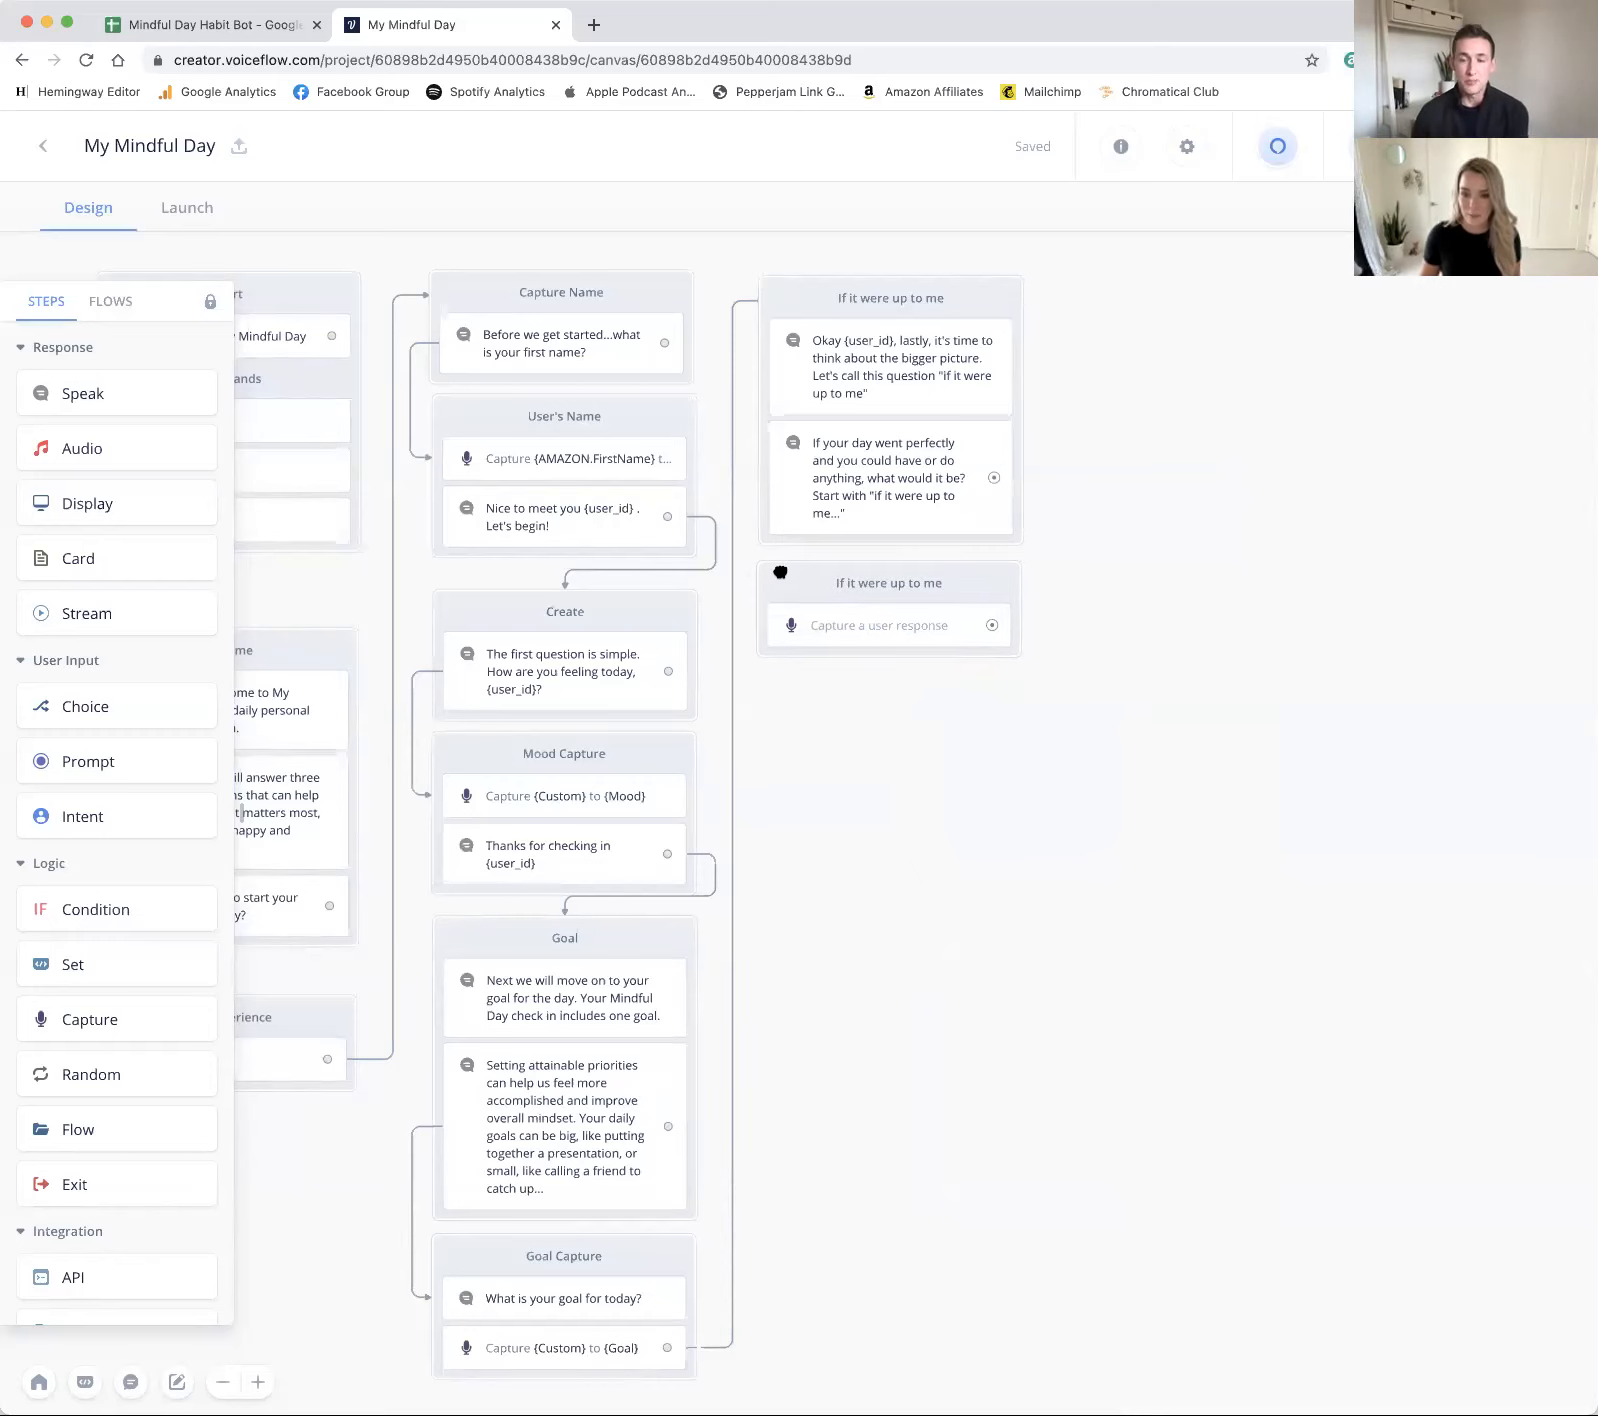
Step: Set the new Capture step's input type to Custom and capture the input to a new variable named IIWUTM
click(908, 625)
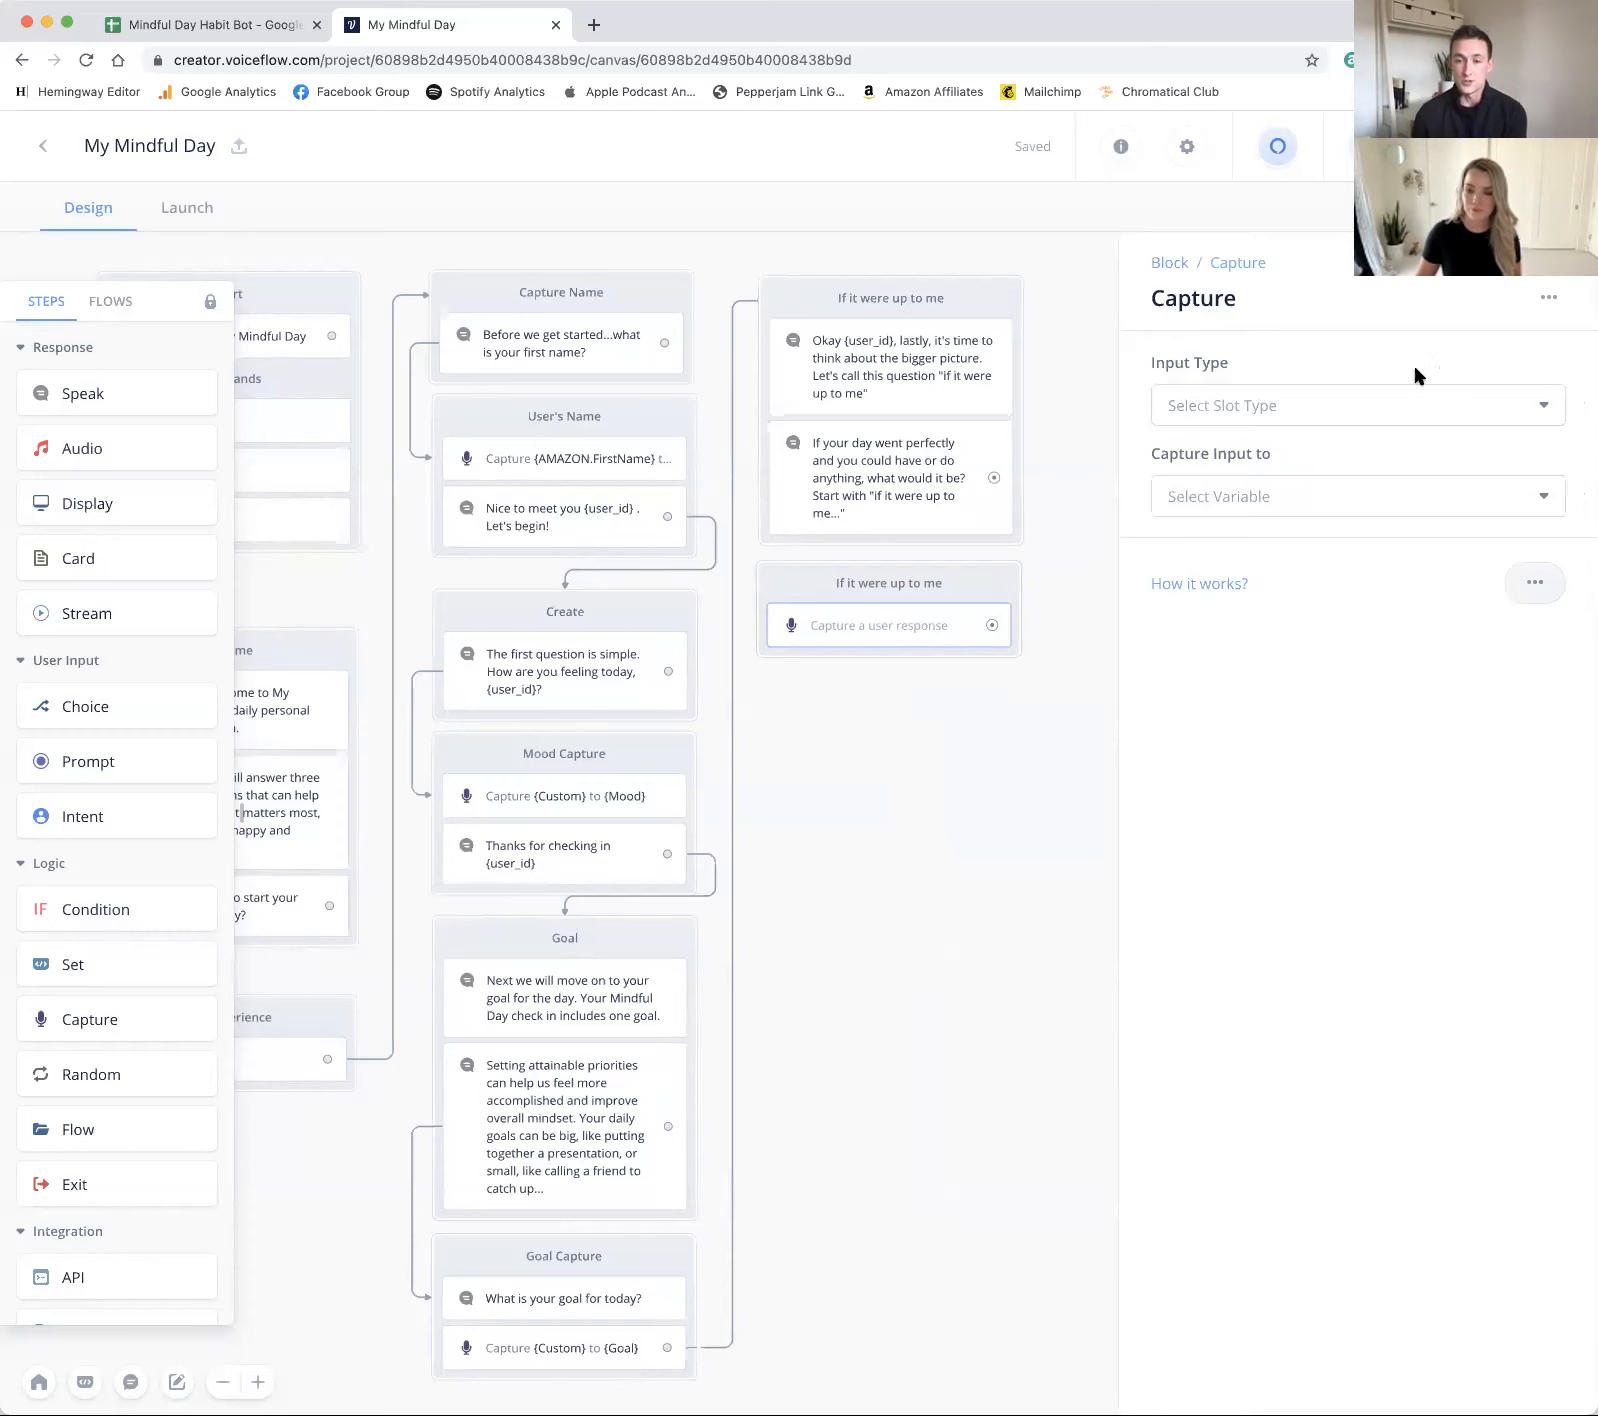
click(1266, 410)
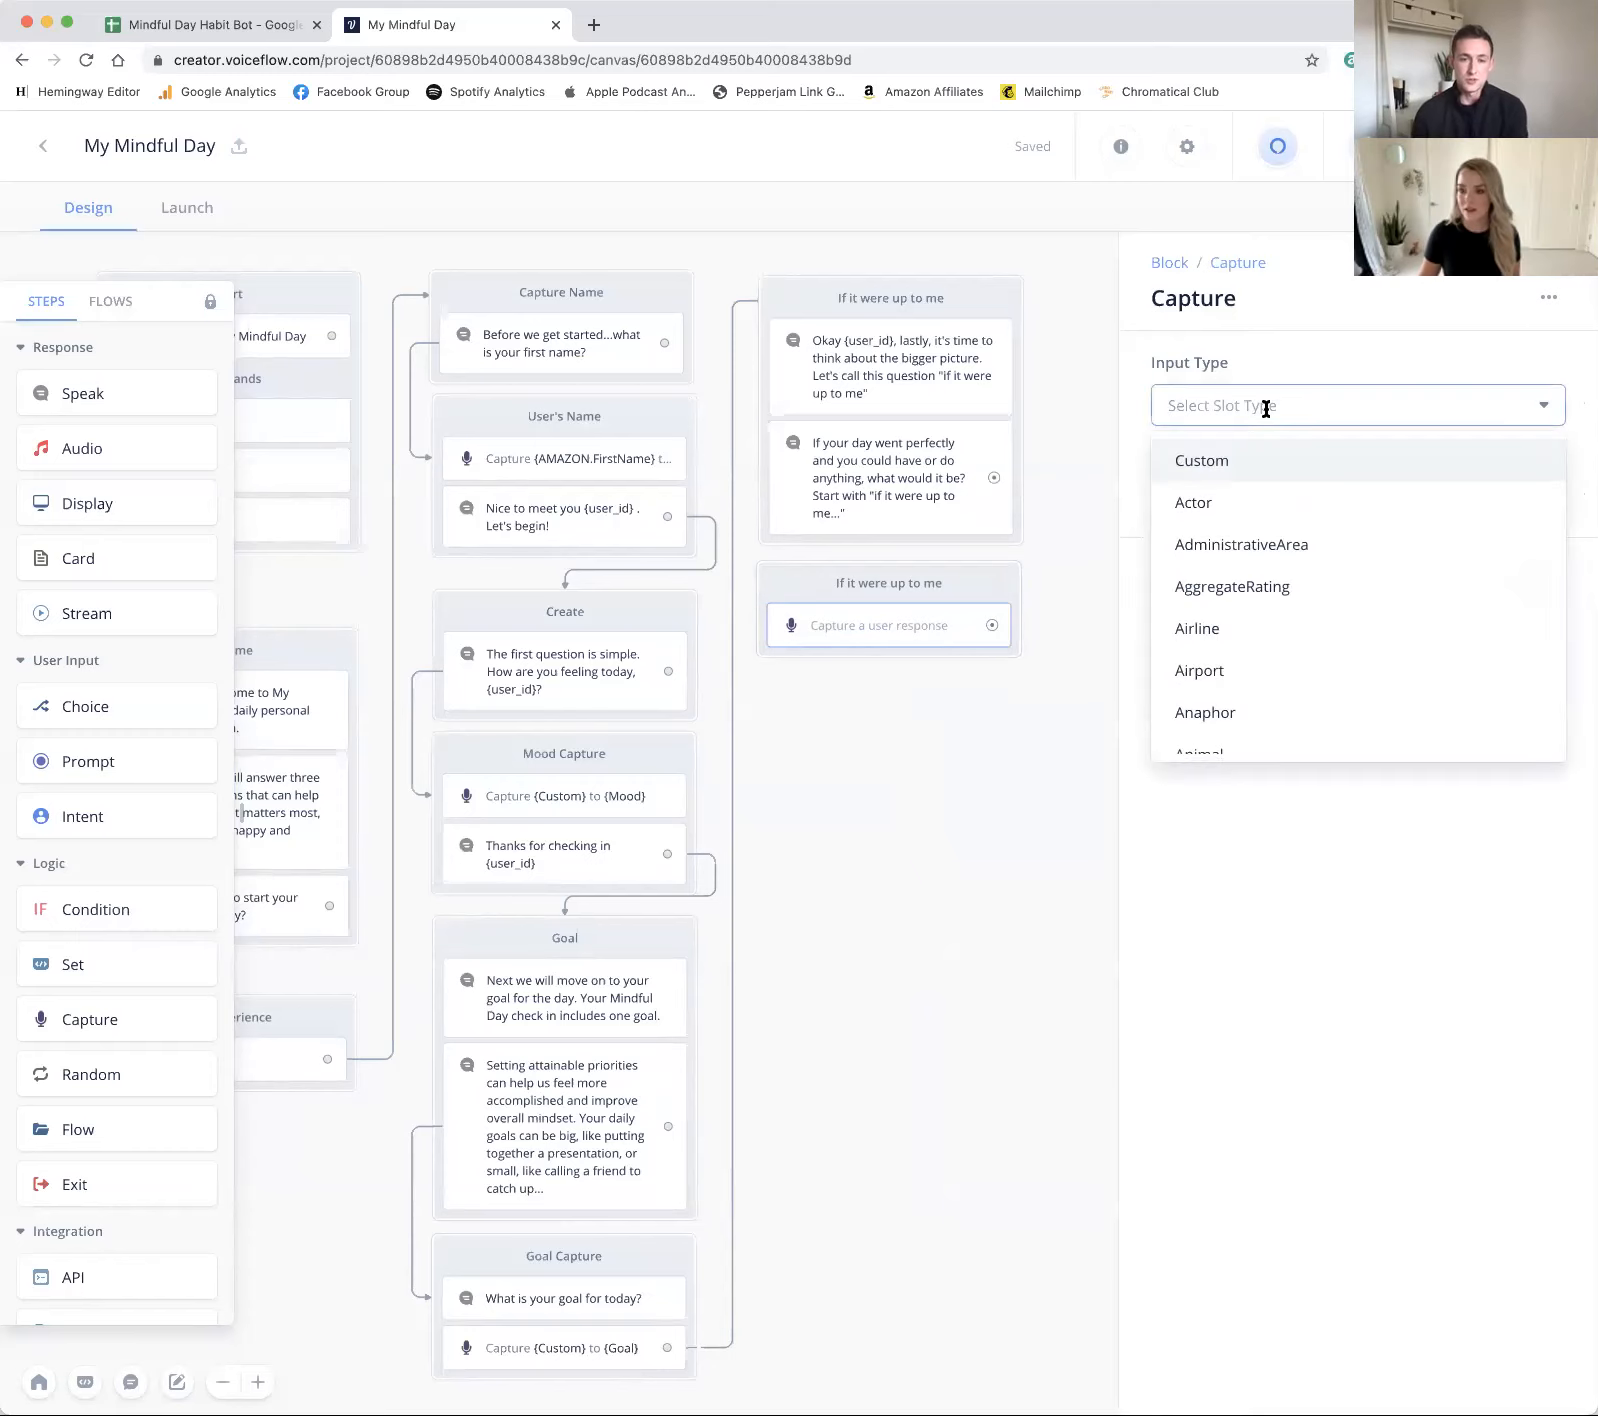
click(1238, 459)
click(1210, 558)
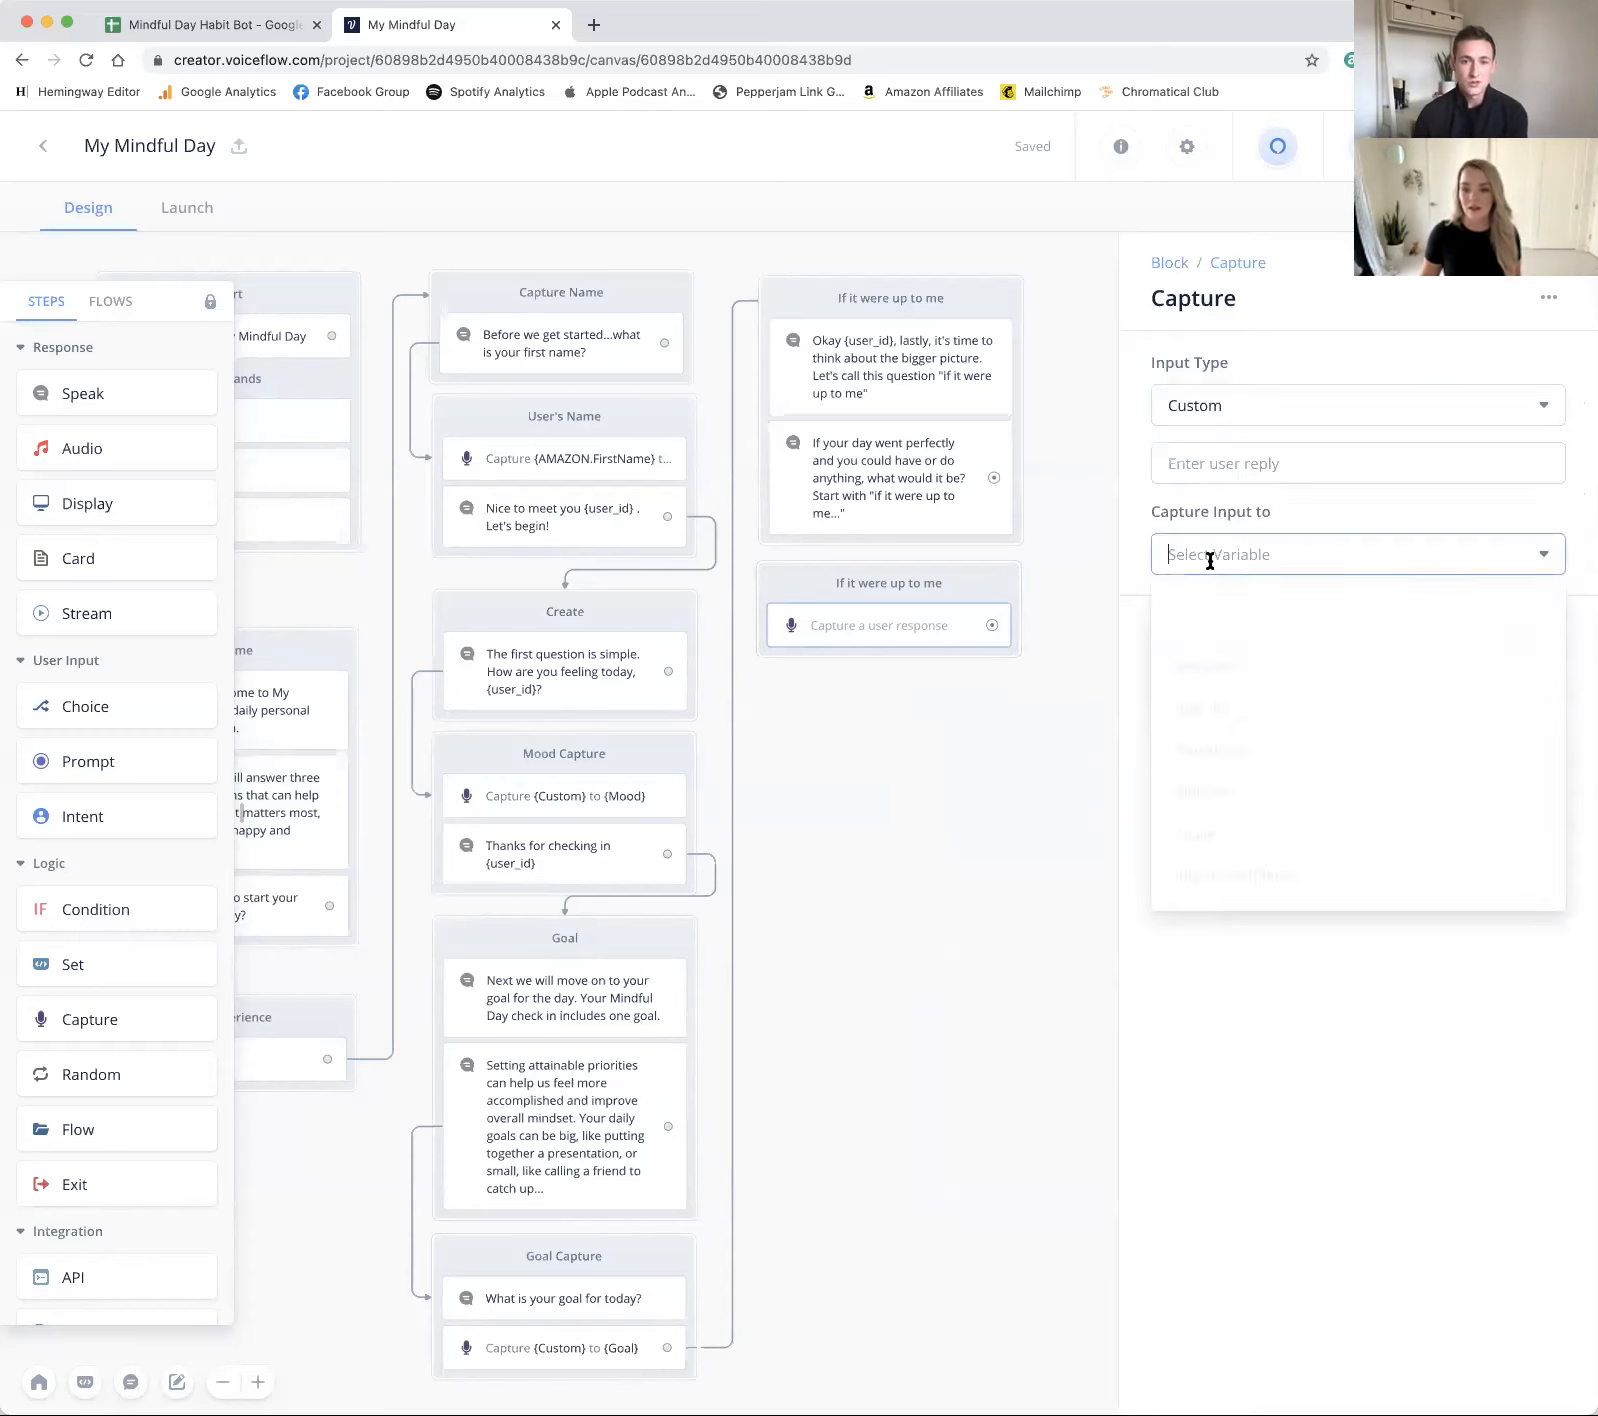
text(If)
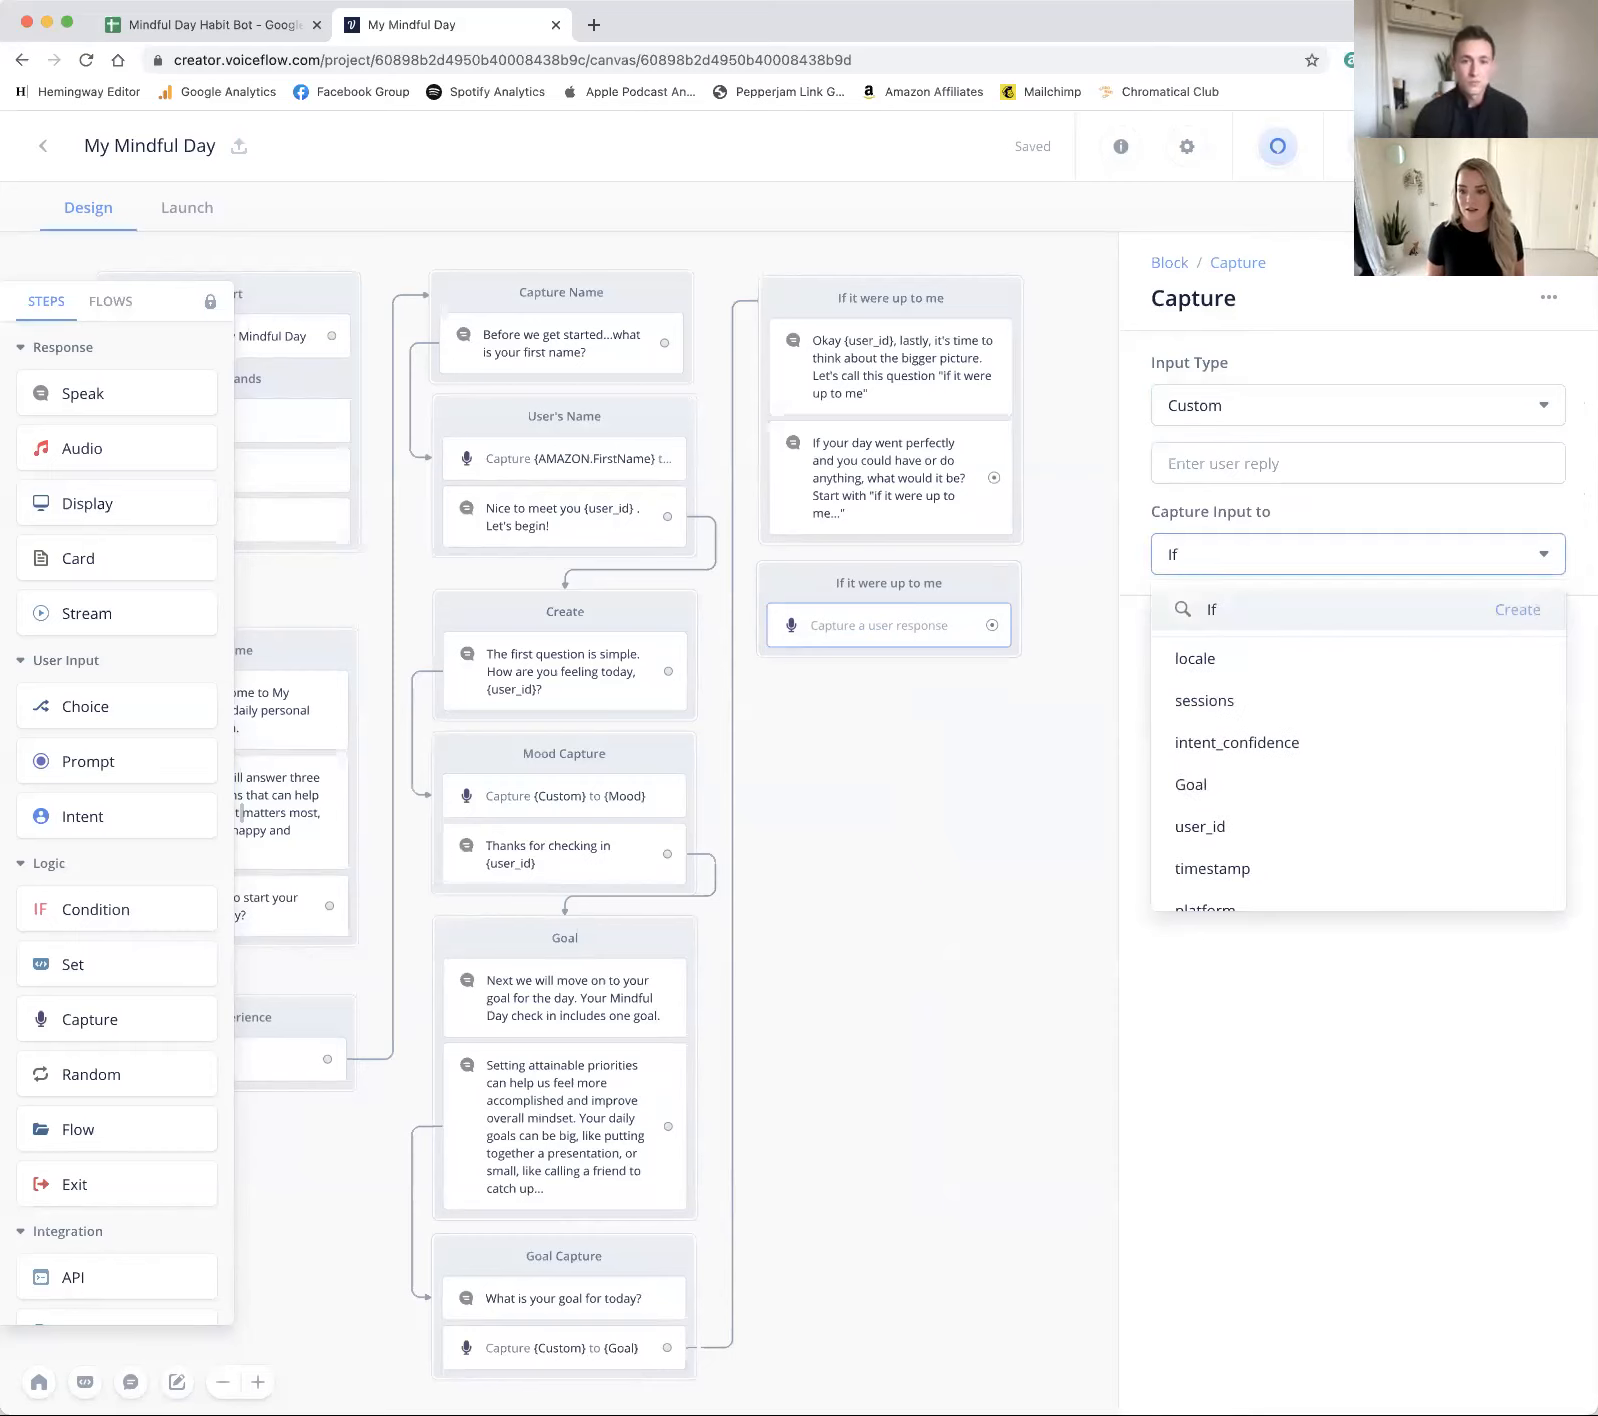
key(BackSpace)
key(BackSpace)
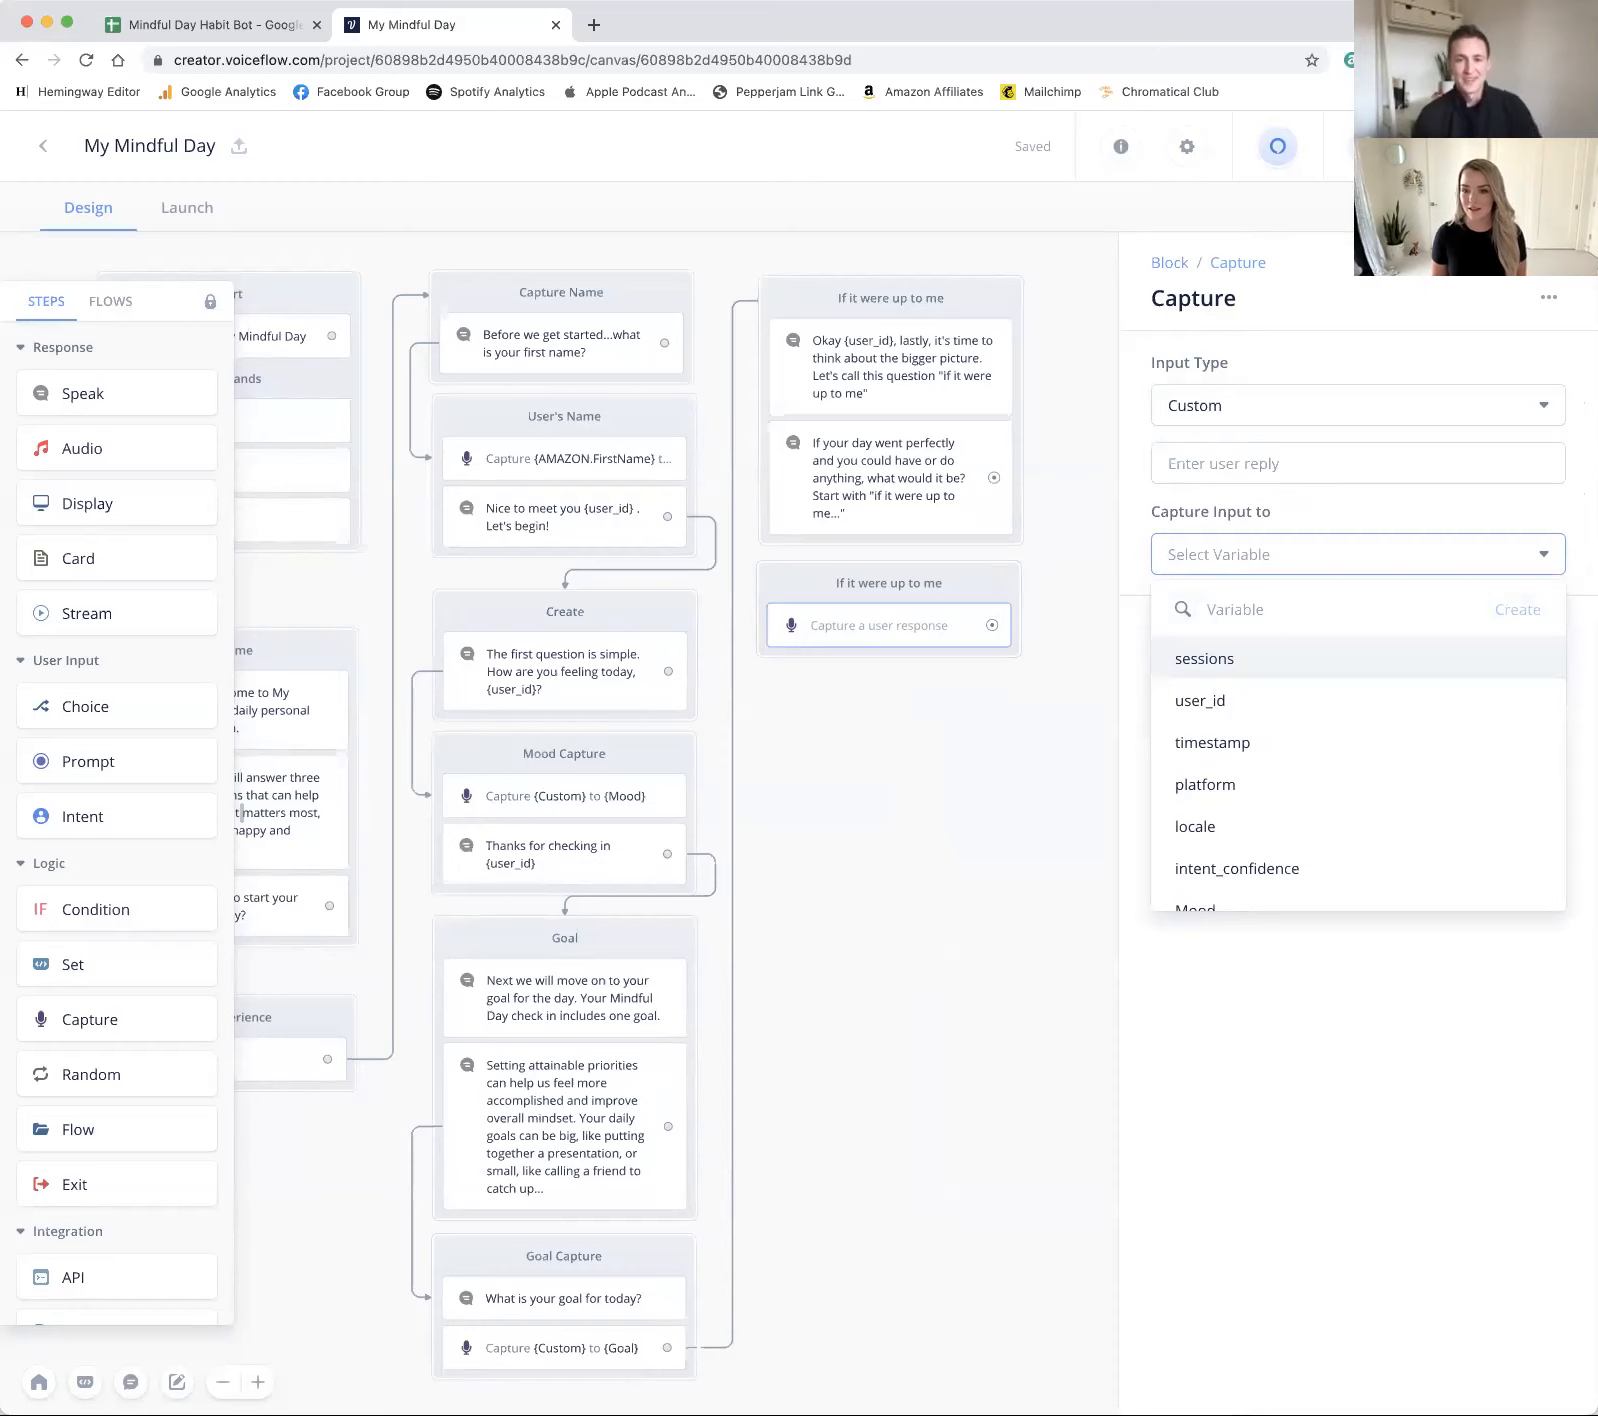
text(IIWUT)
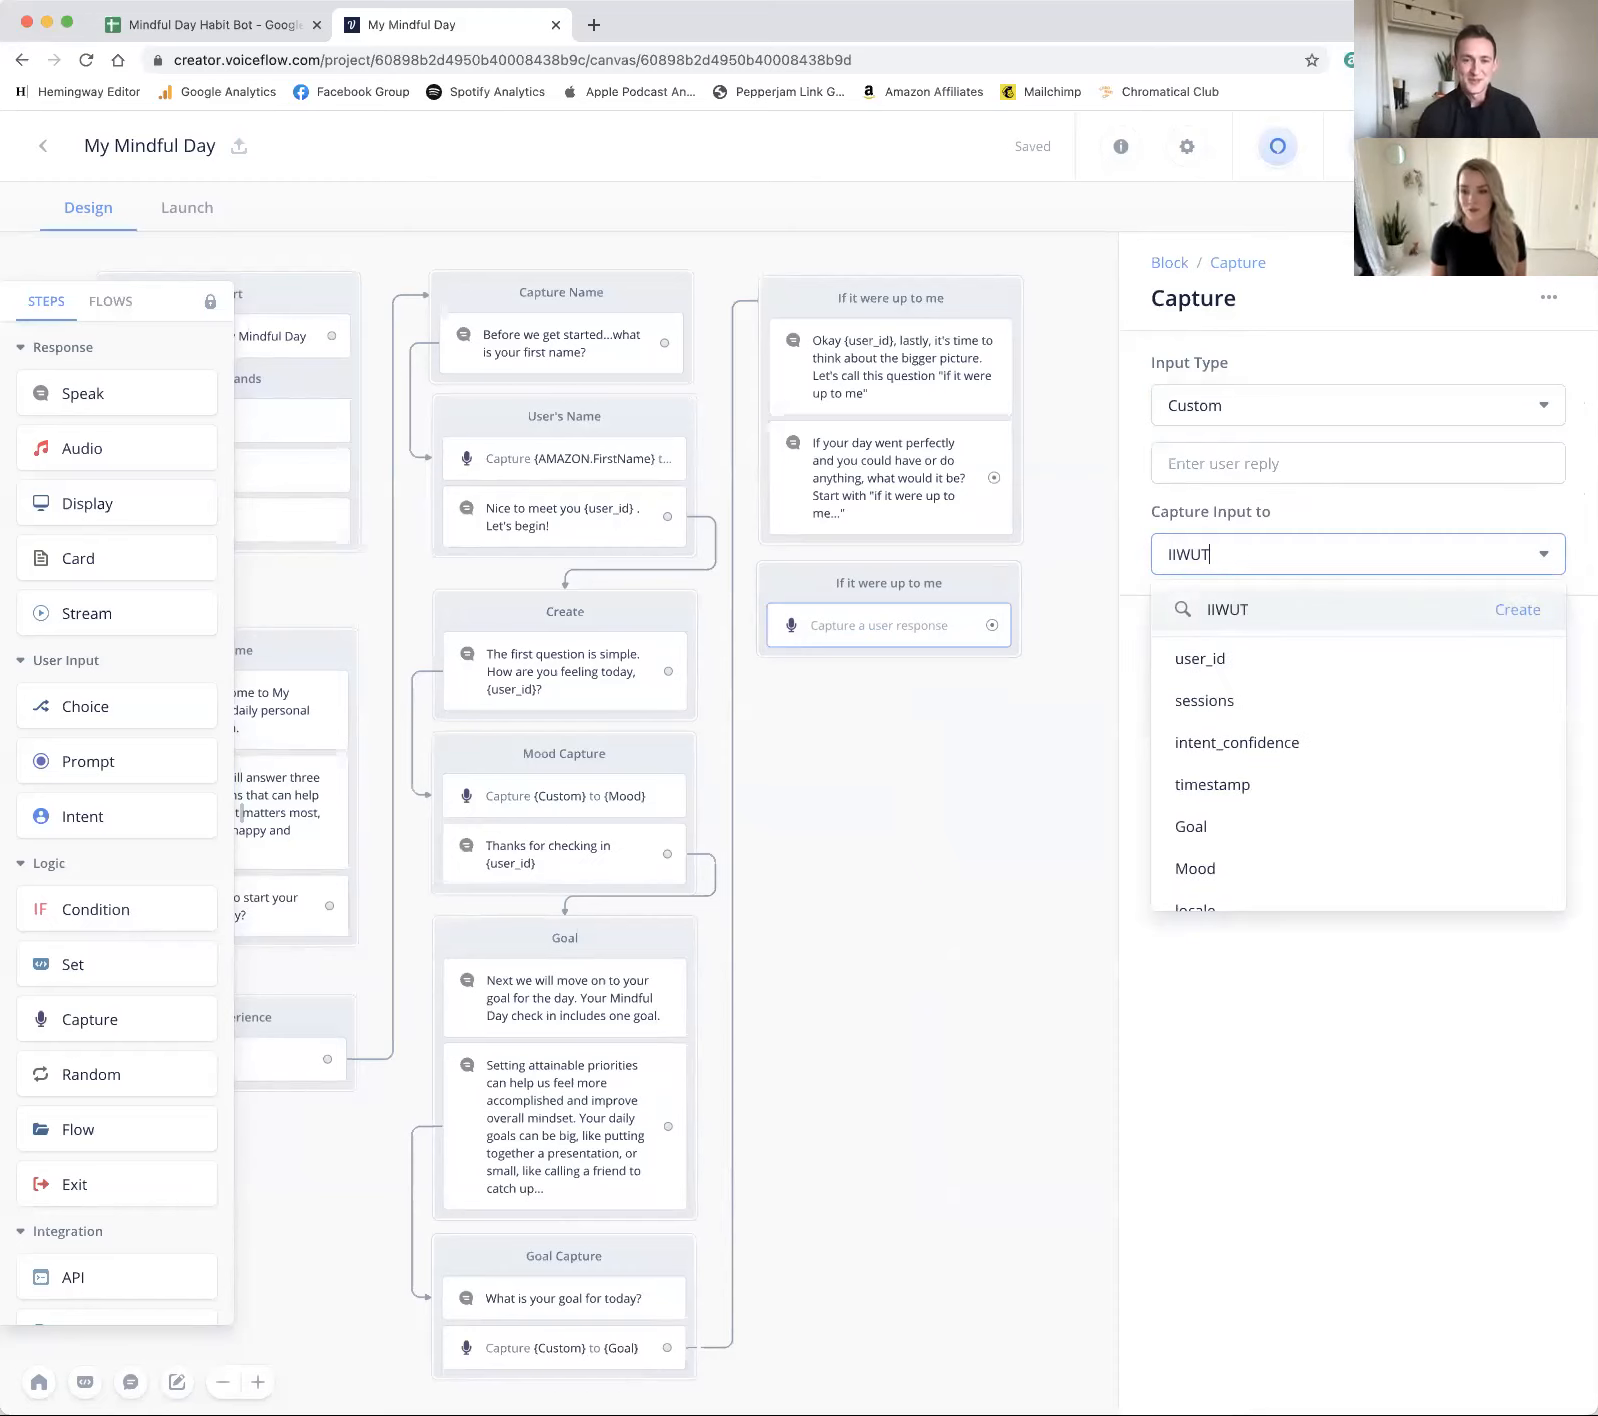
text(M)
click(1549, 609)
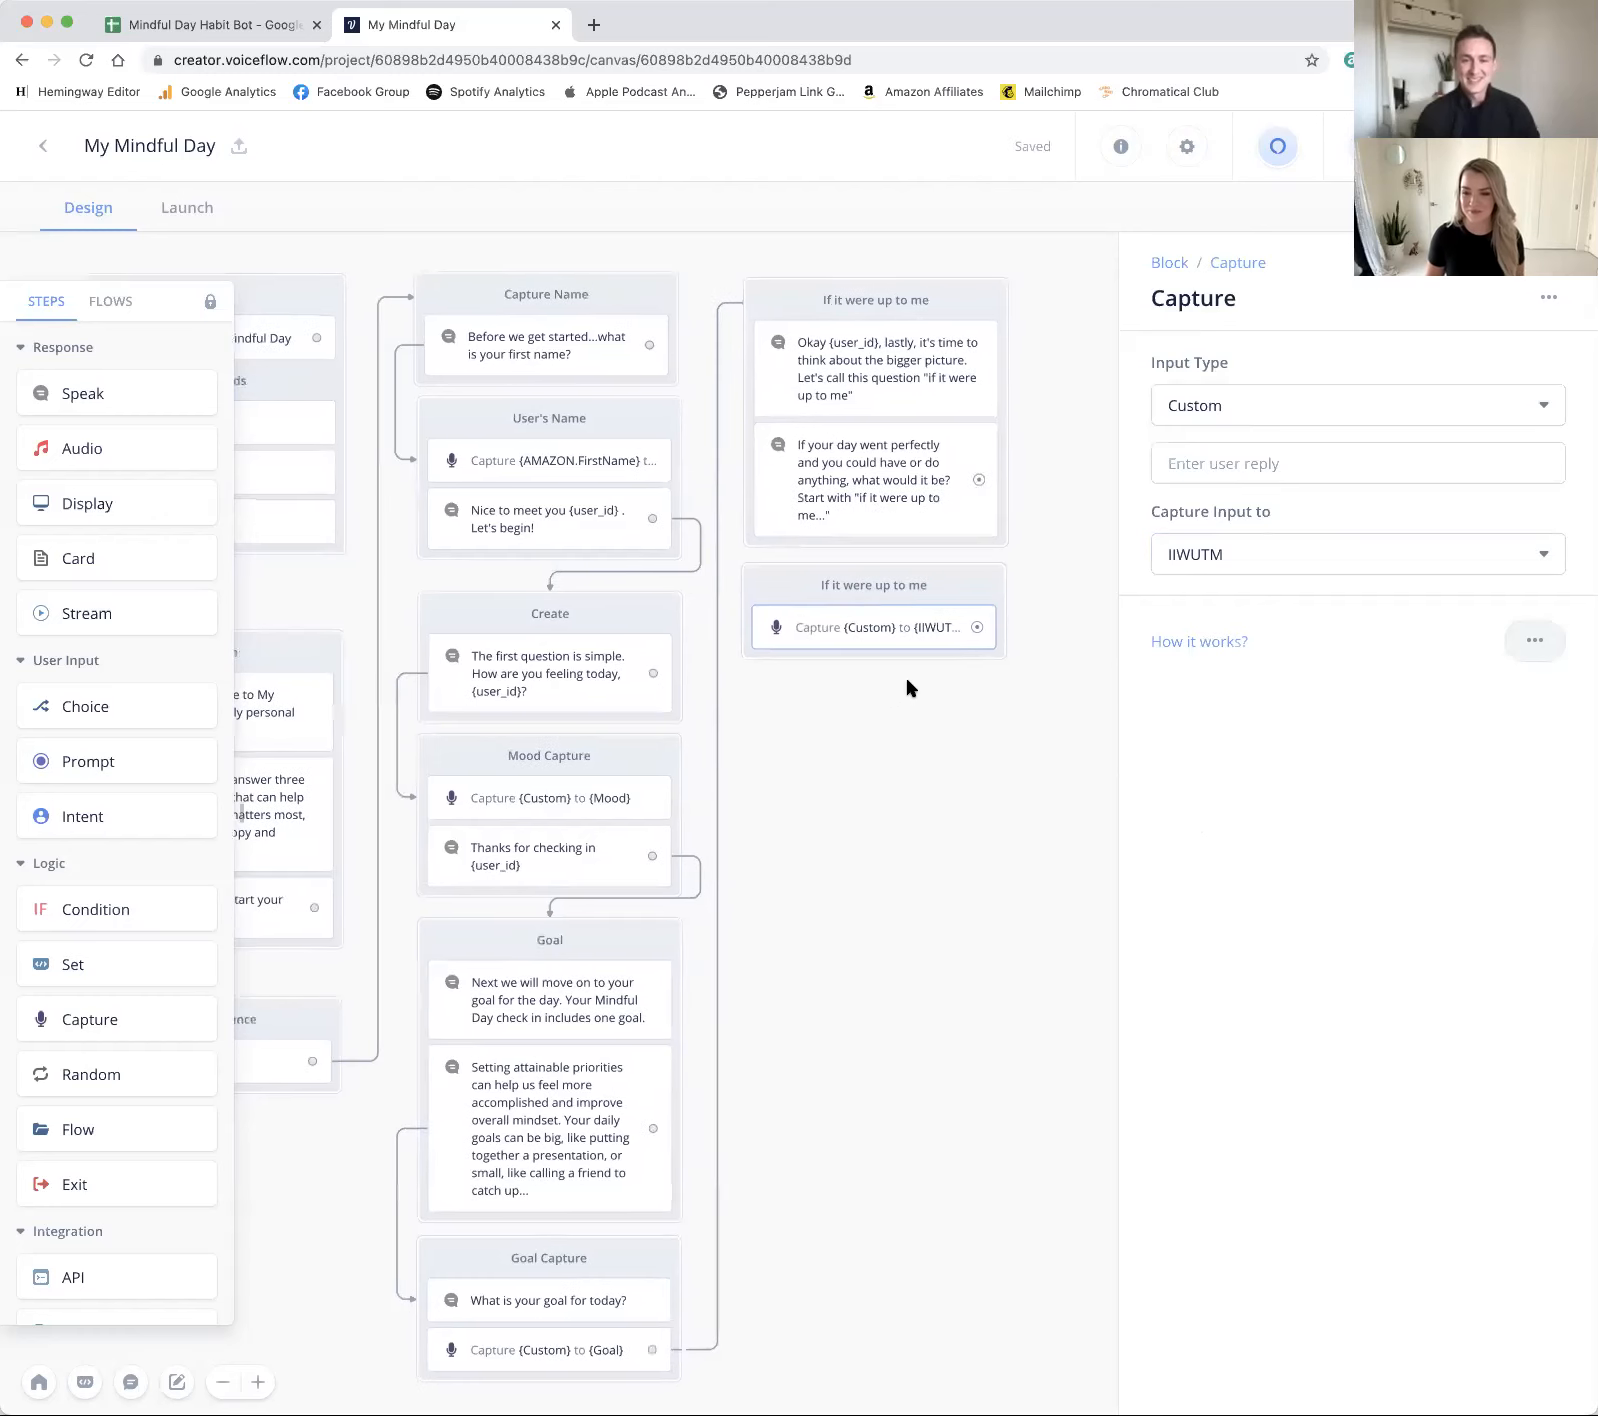
Step: Connect the "If your day went perfectly" question to the IIWUTM Capture block and move that block slightly lower in line
drag(980, 480, 998, 578)
drag(779, 583, 779, 634)
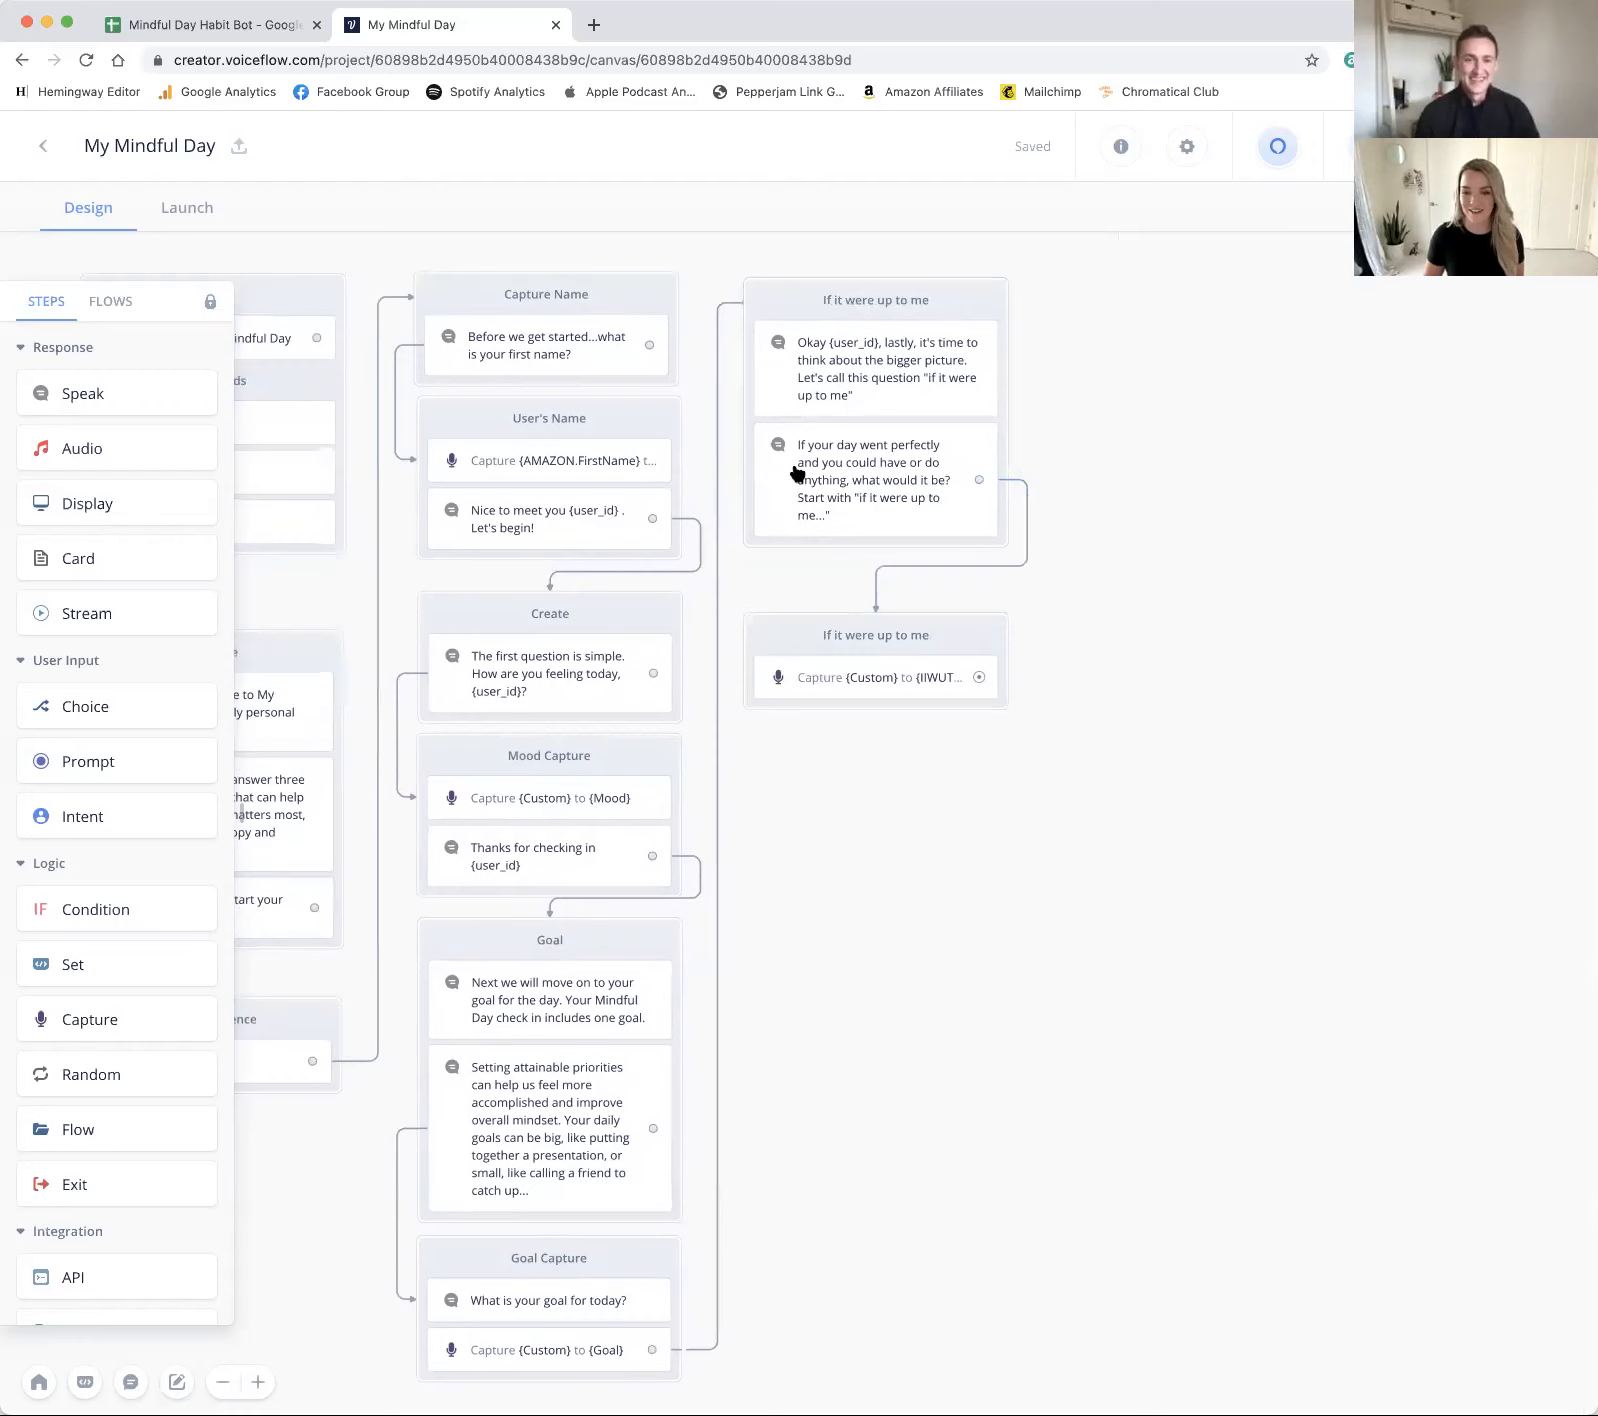
Step: Check the bot responses in rows 19 and 20 of the Create Flow sheet in Google Sheets and return to Voiceflow
click(175, 27)
scroll(685, 945, down, 2)
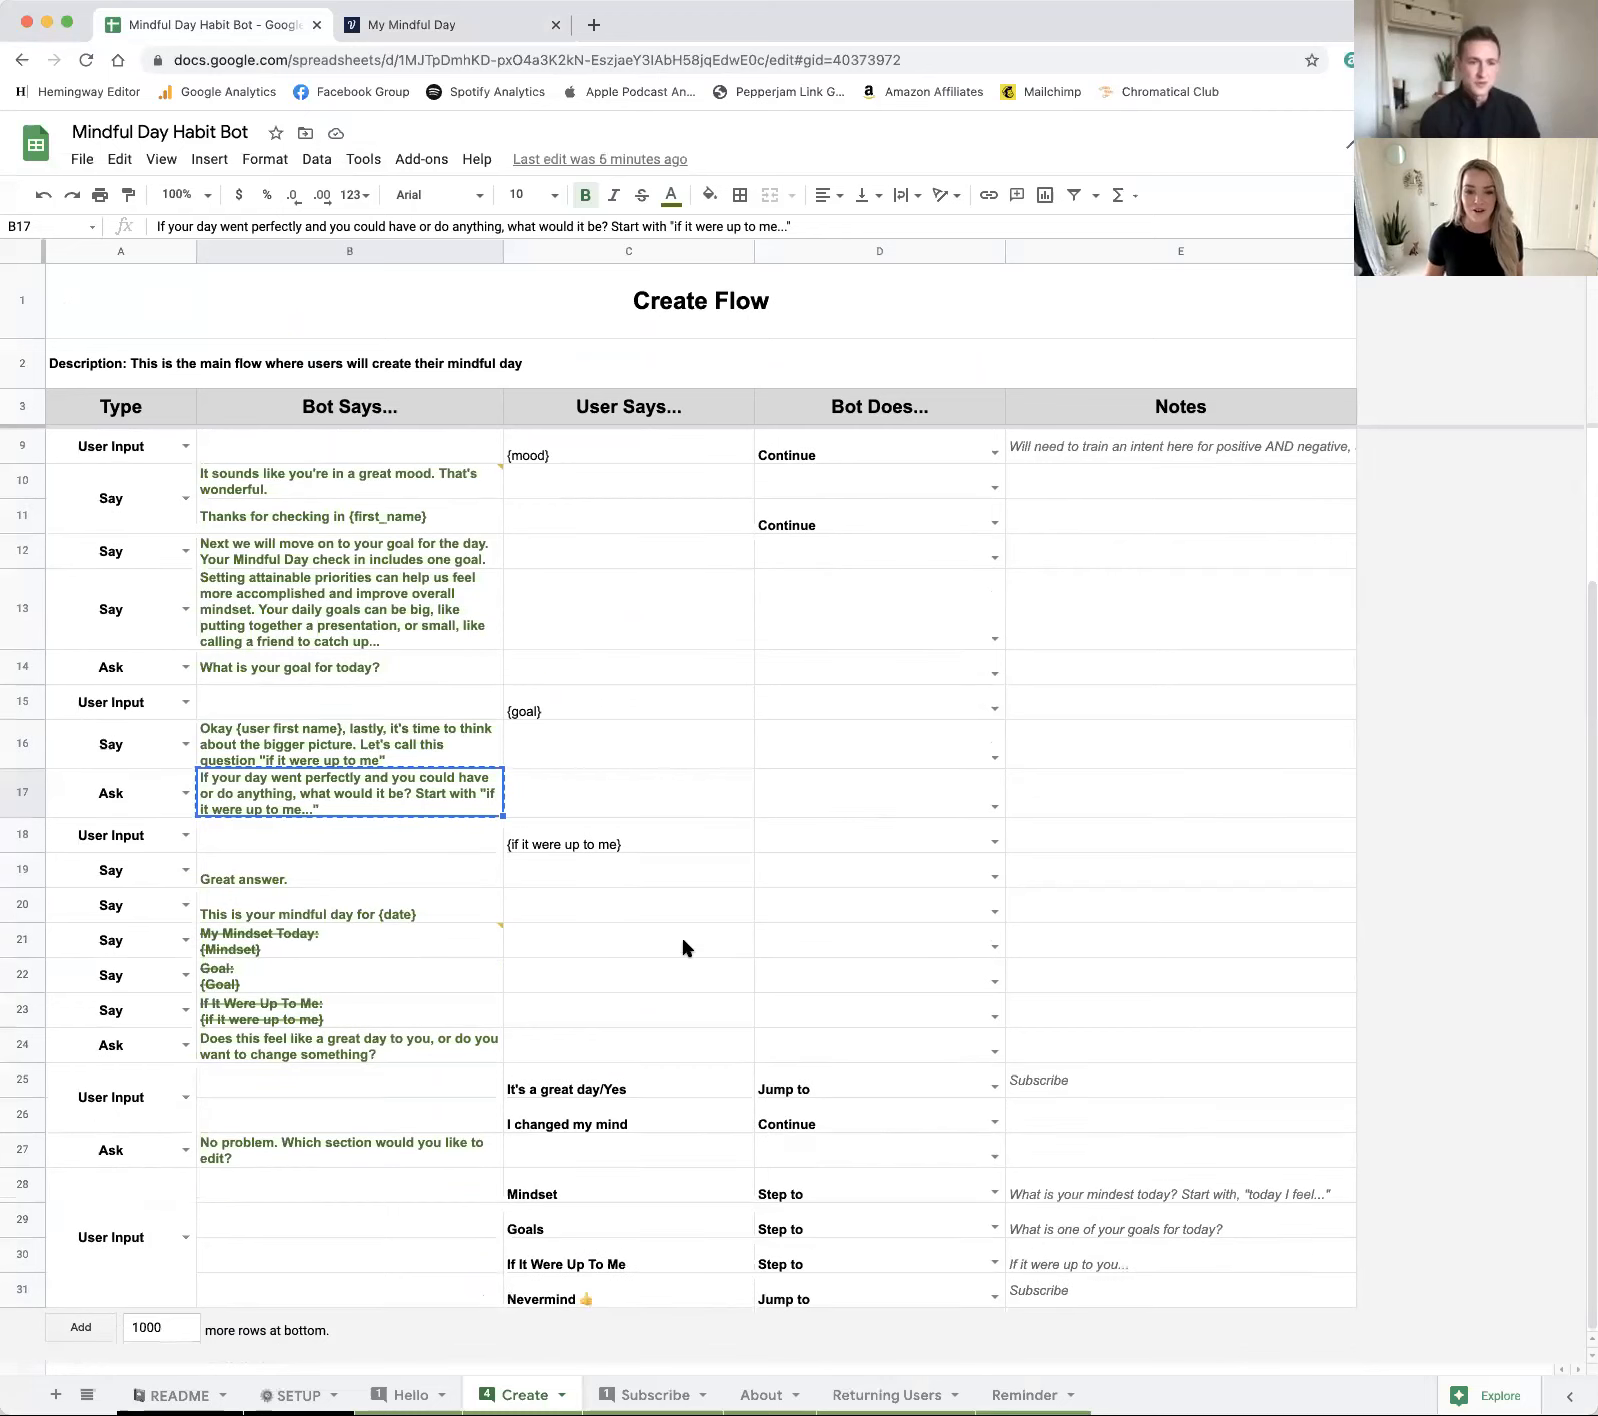
click(328, 880)
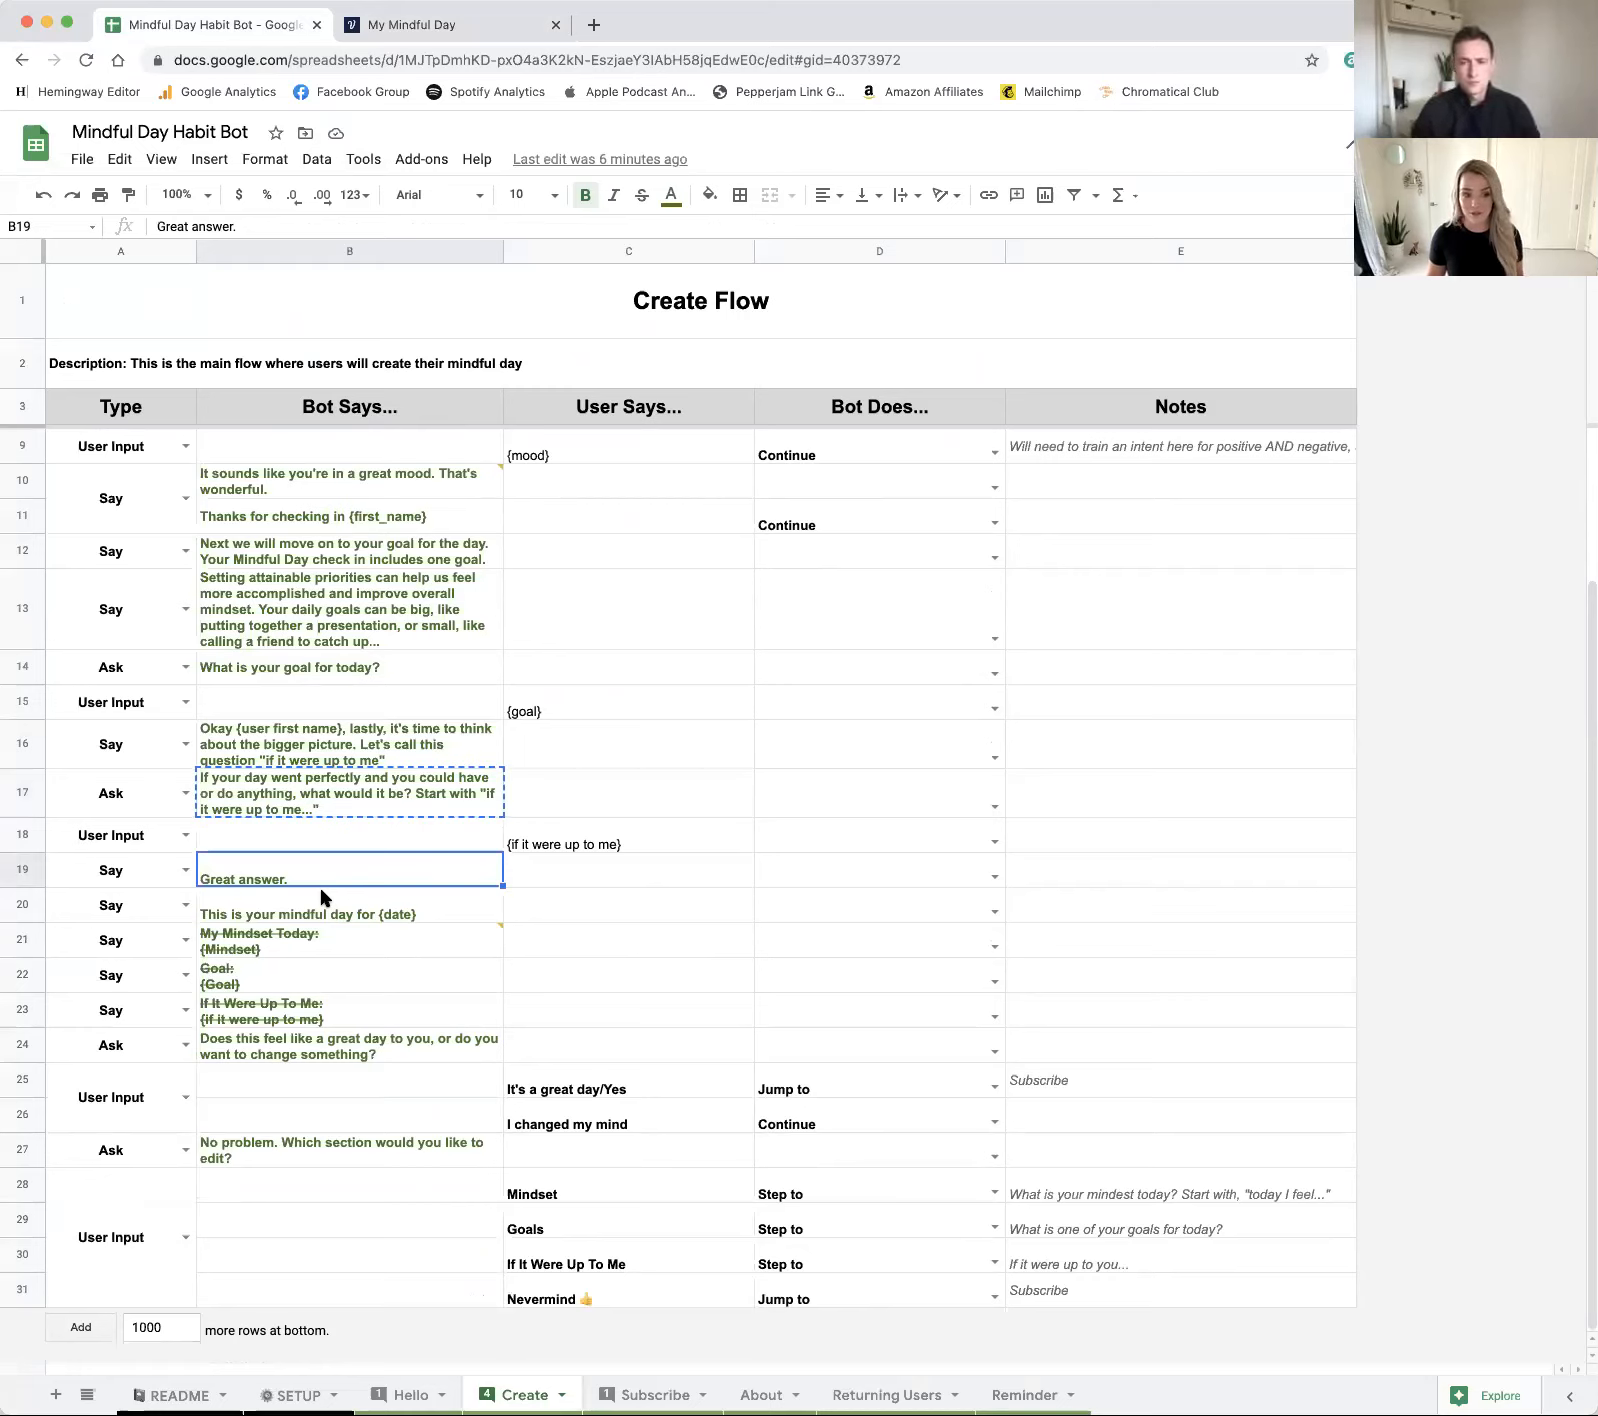
click(405, 905)
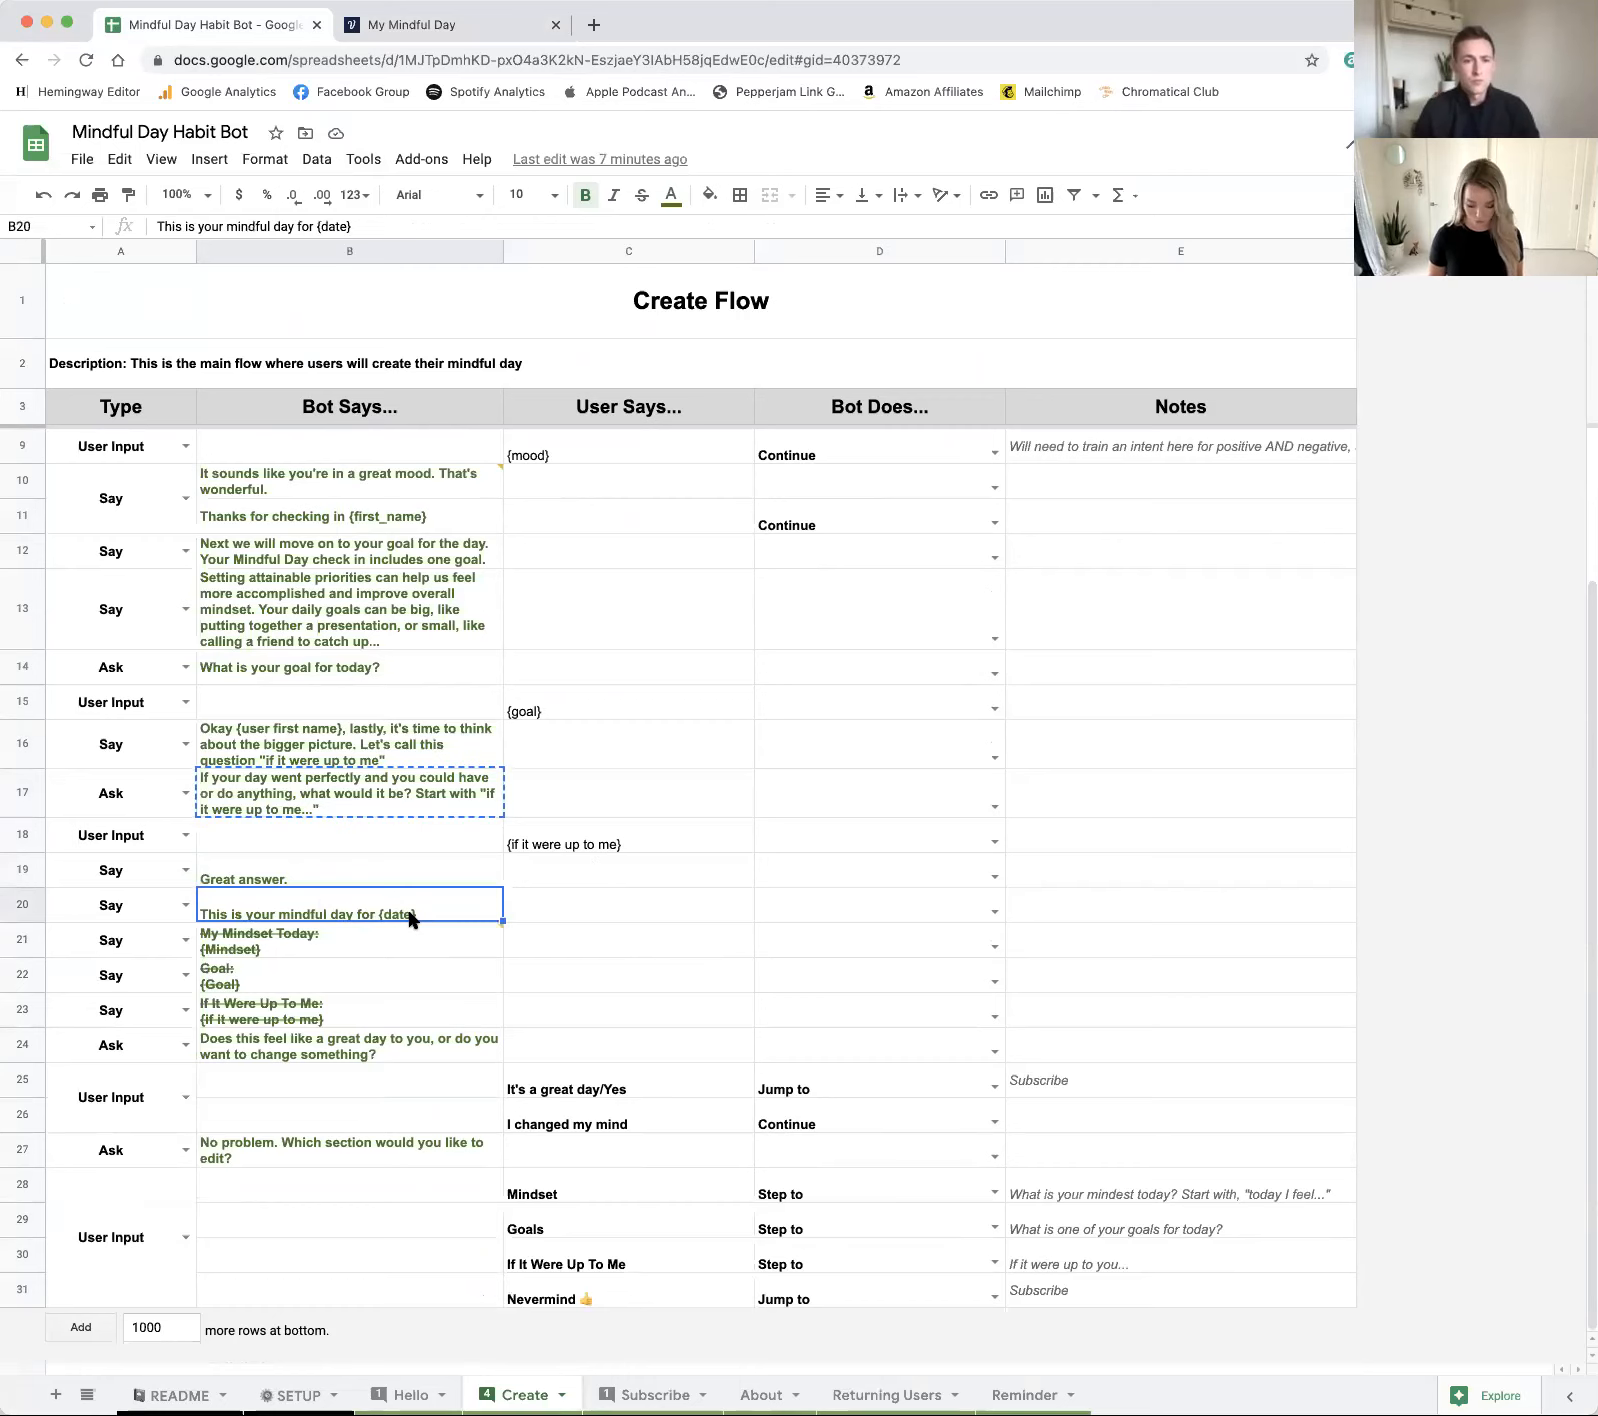
click(408, 28)
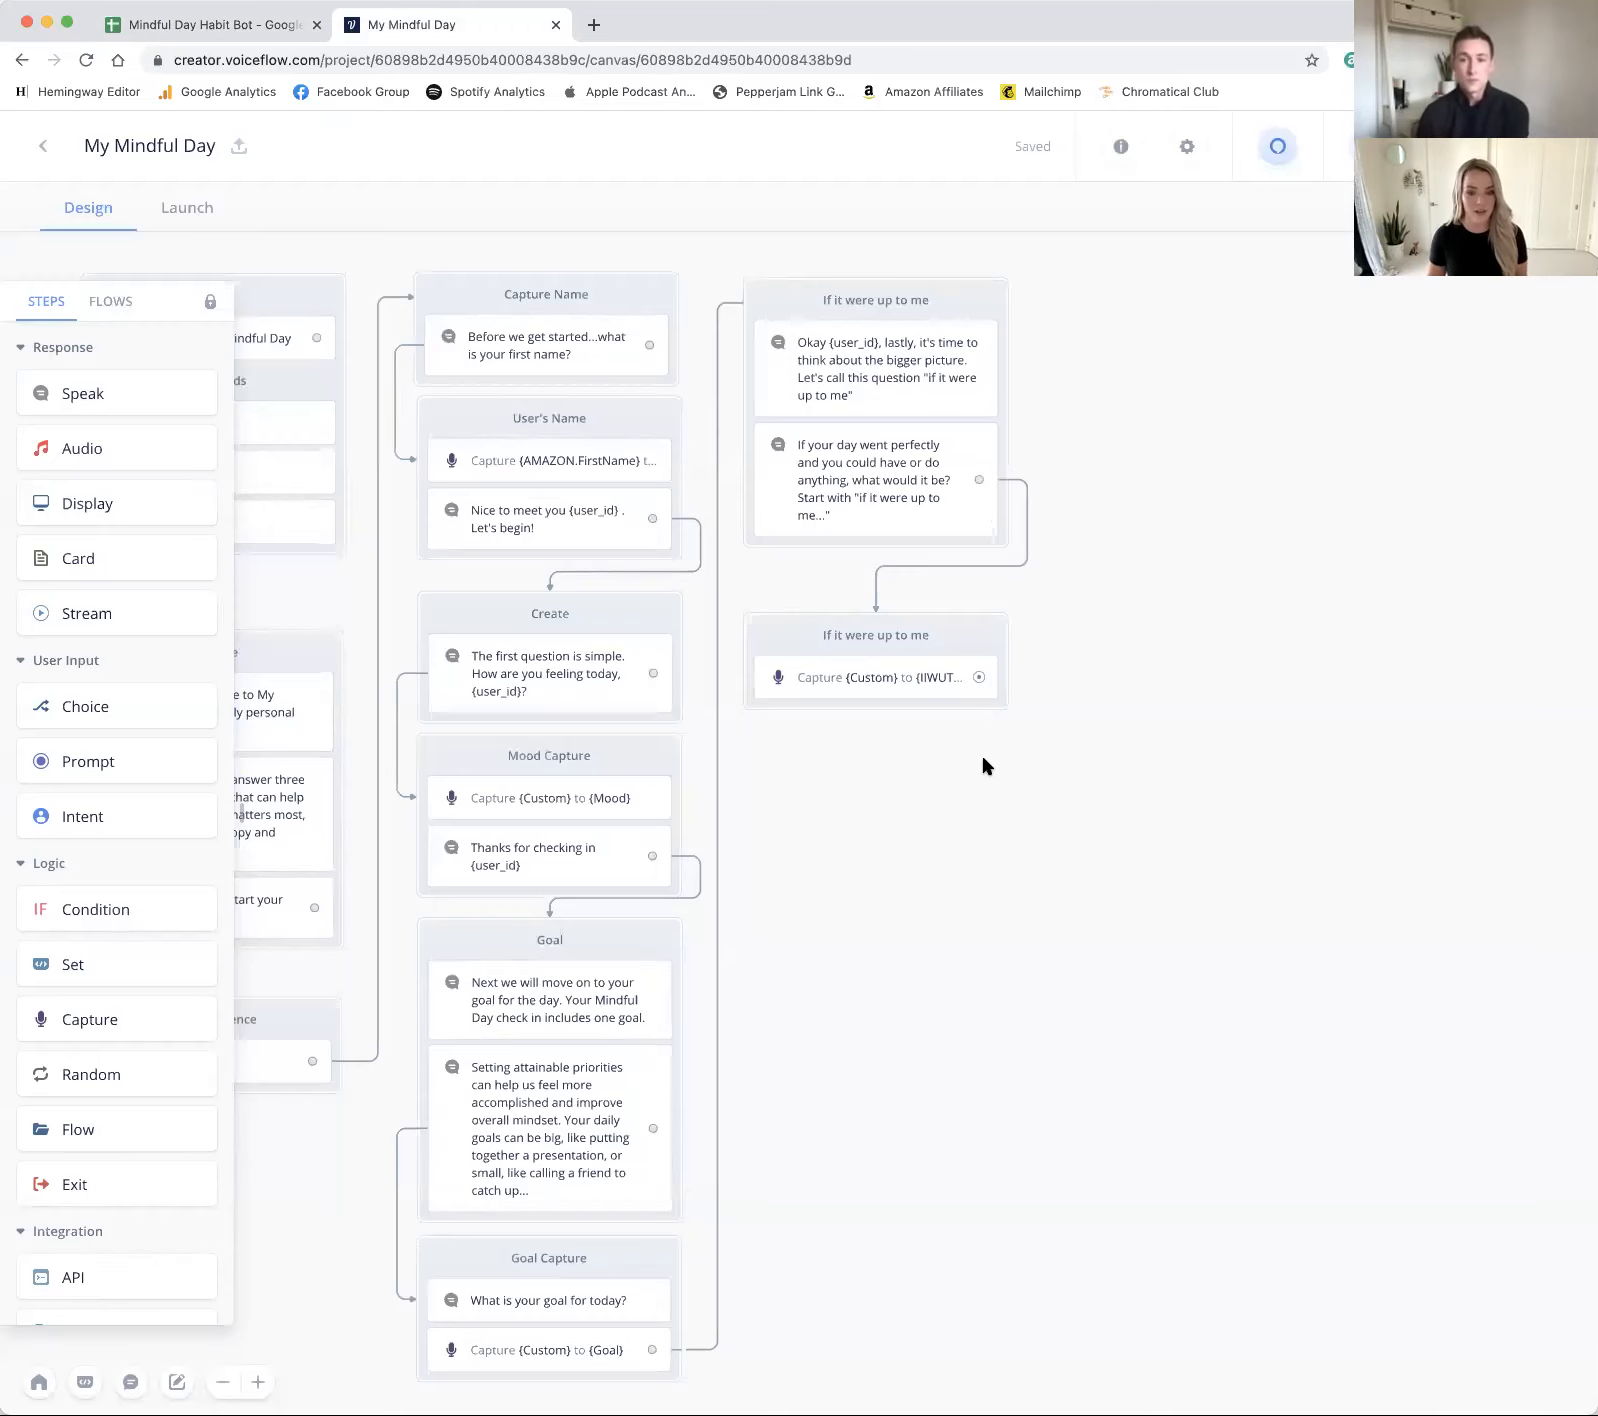
Step: Add a Speak step as a new block below the IIWUTM Capture block and name the block "Congrats!"
scroll(981, 763, left, 2)
scroll(981, 763, down, 2)
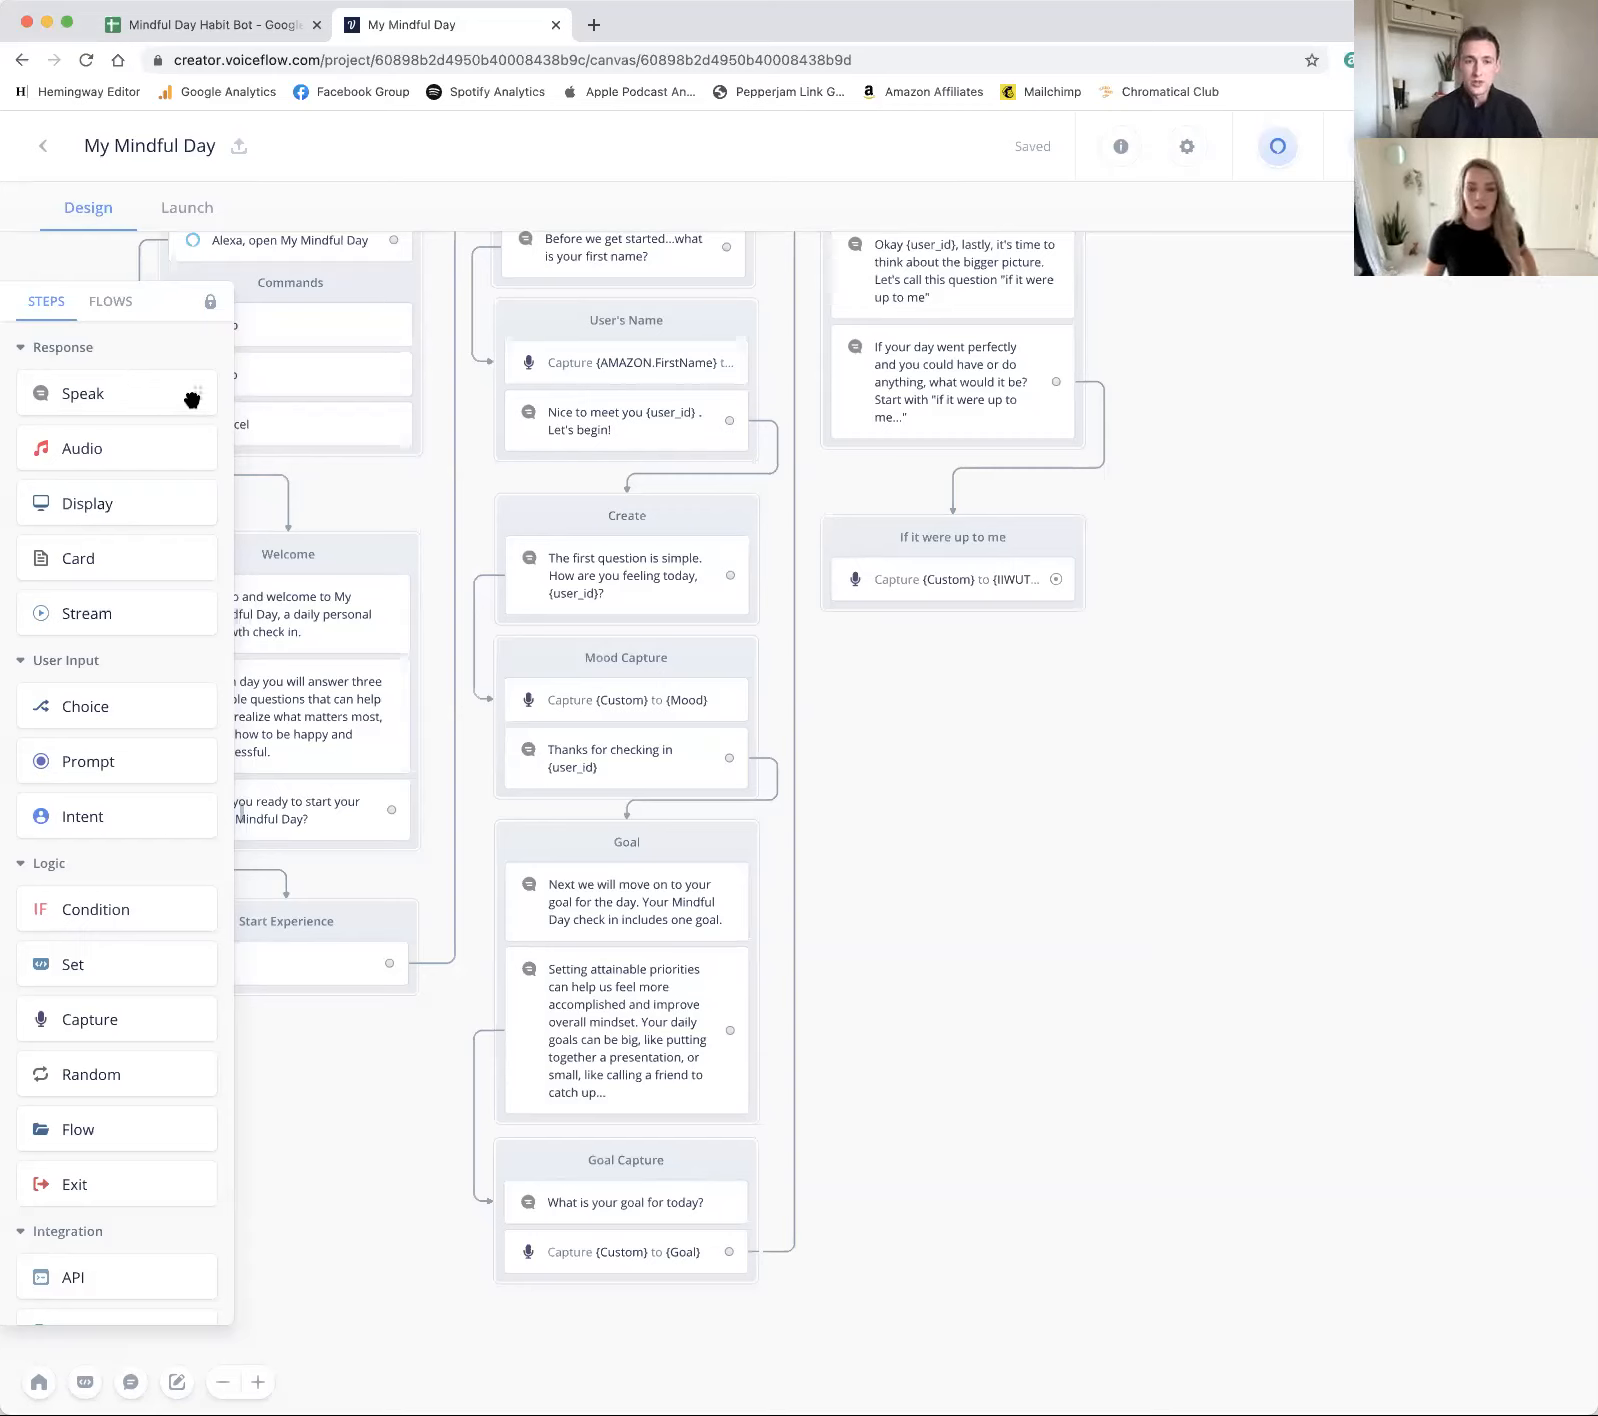
drag(80, 405, 906, 656)
double_click(952, 661)
text(Congrats)
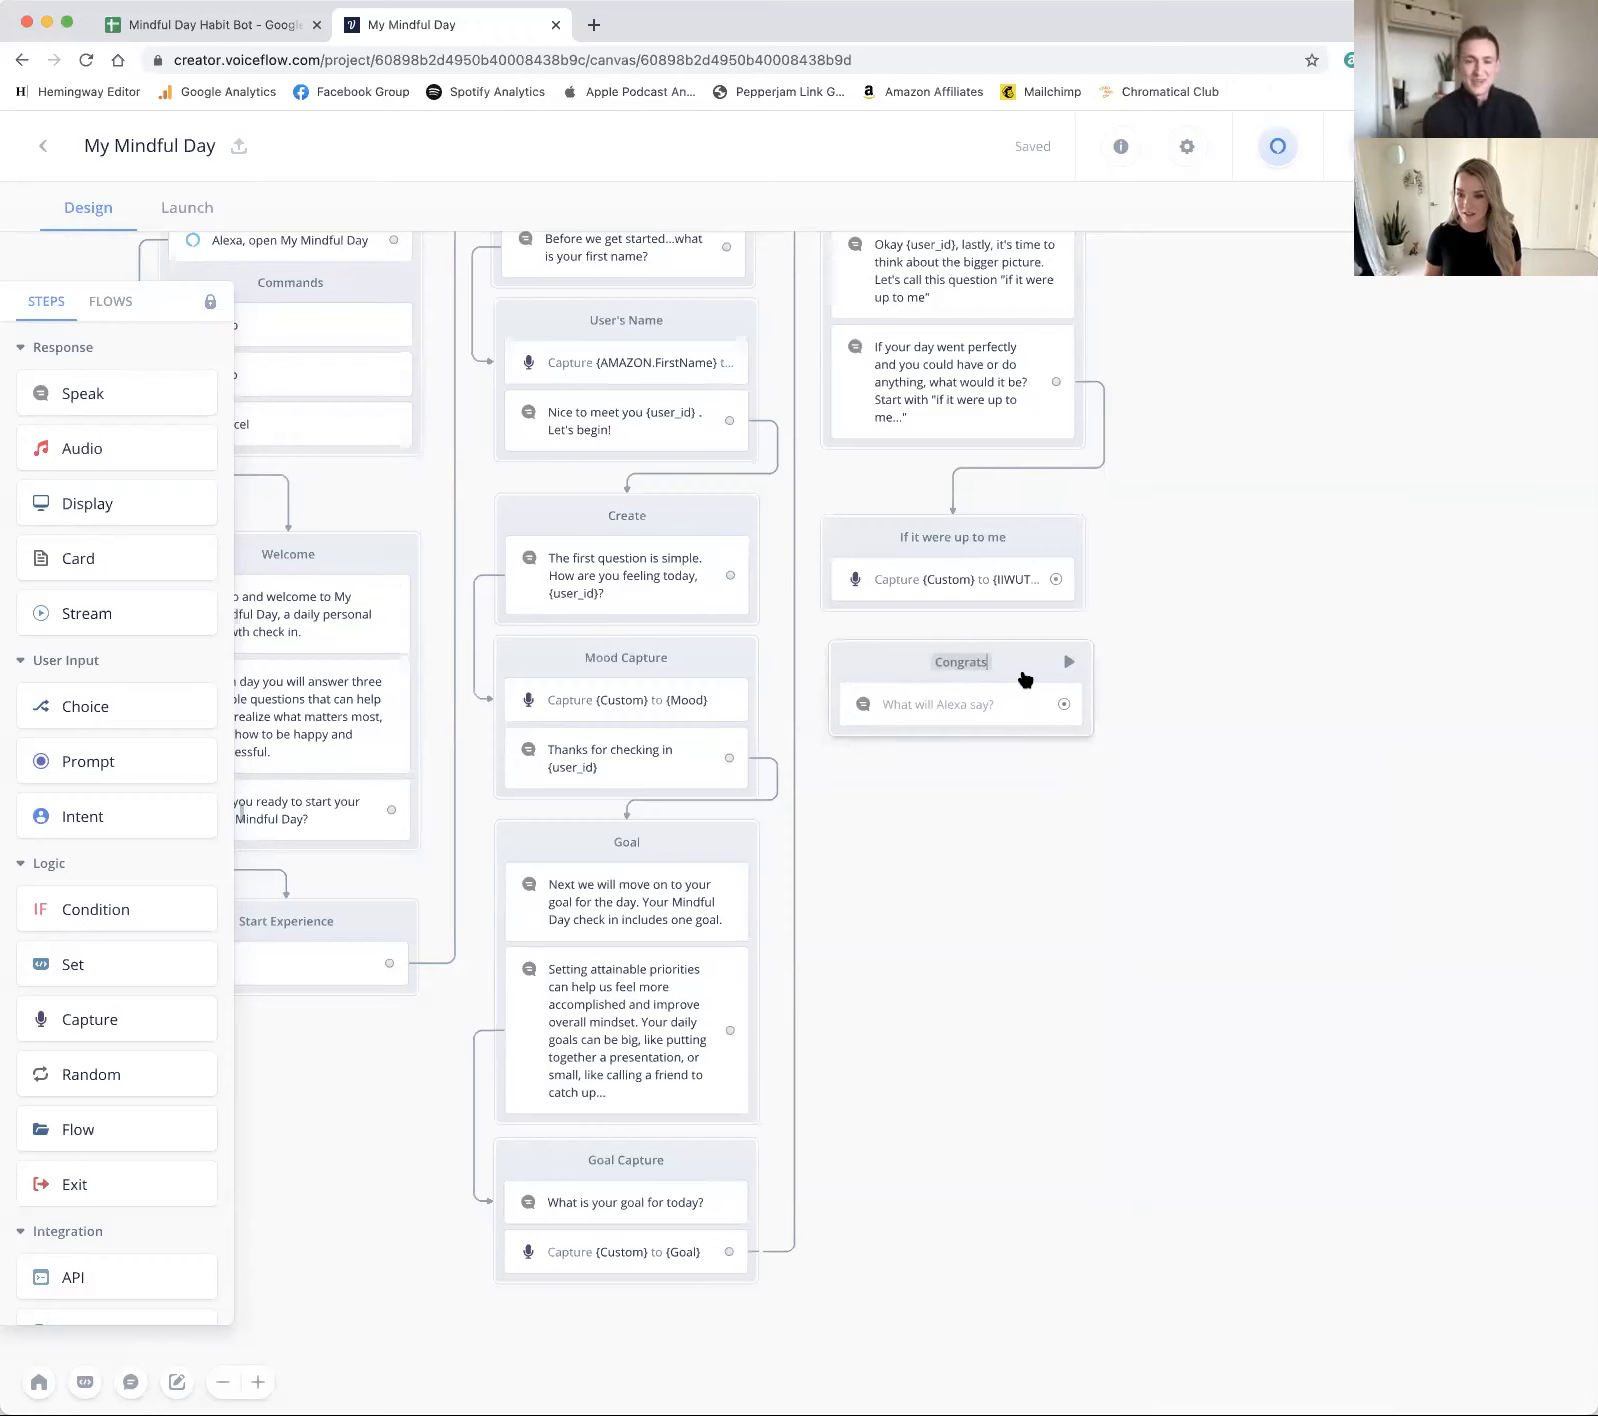
text(!)
Step: Write "Congratulations, you've completed a Mindful Day for today" as the Speak text of the "Congrats!" block
click(984, 706)
click(1213, 416)
text(G)
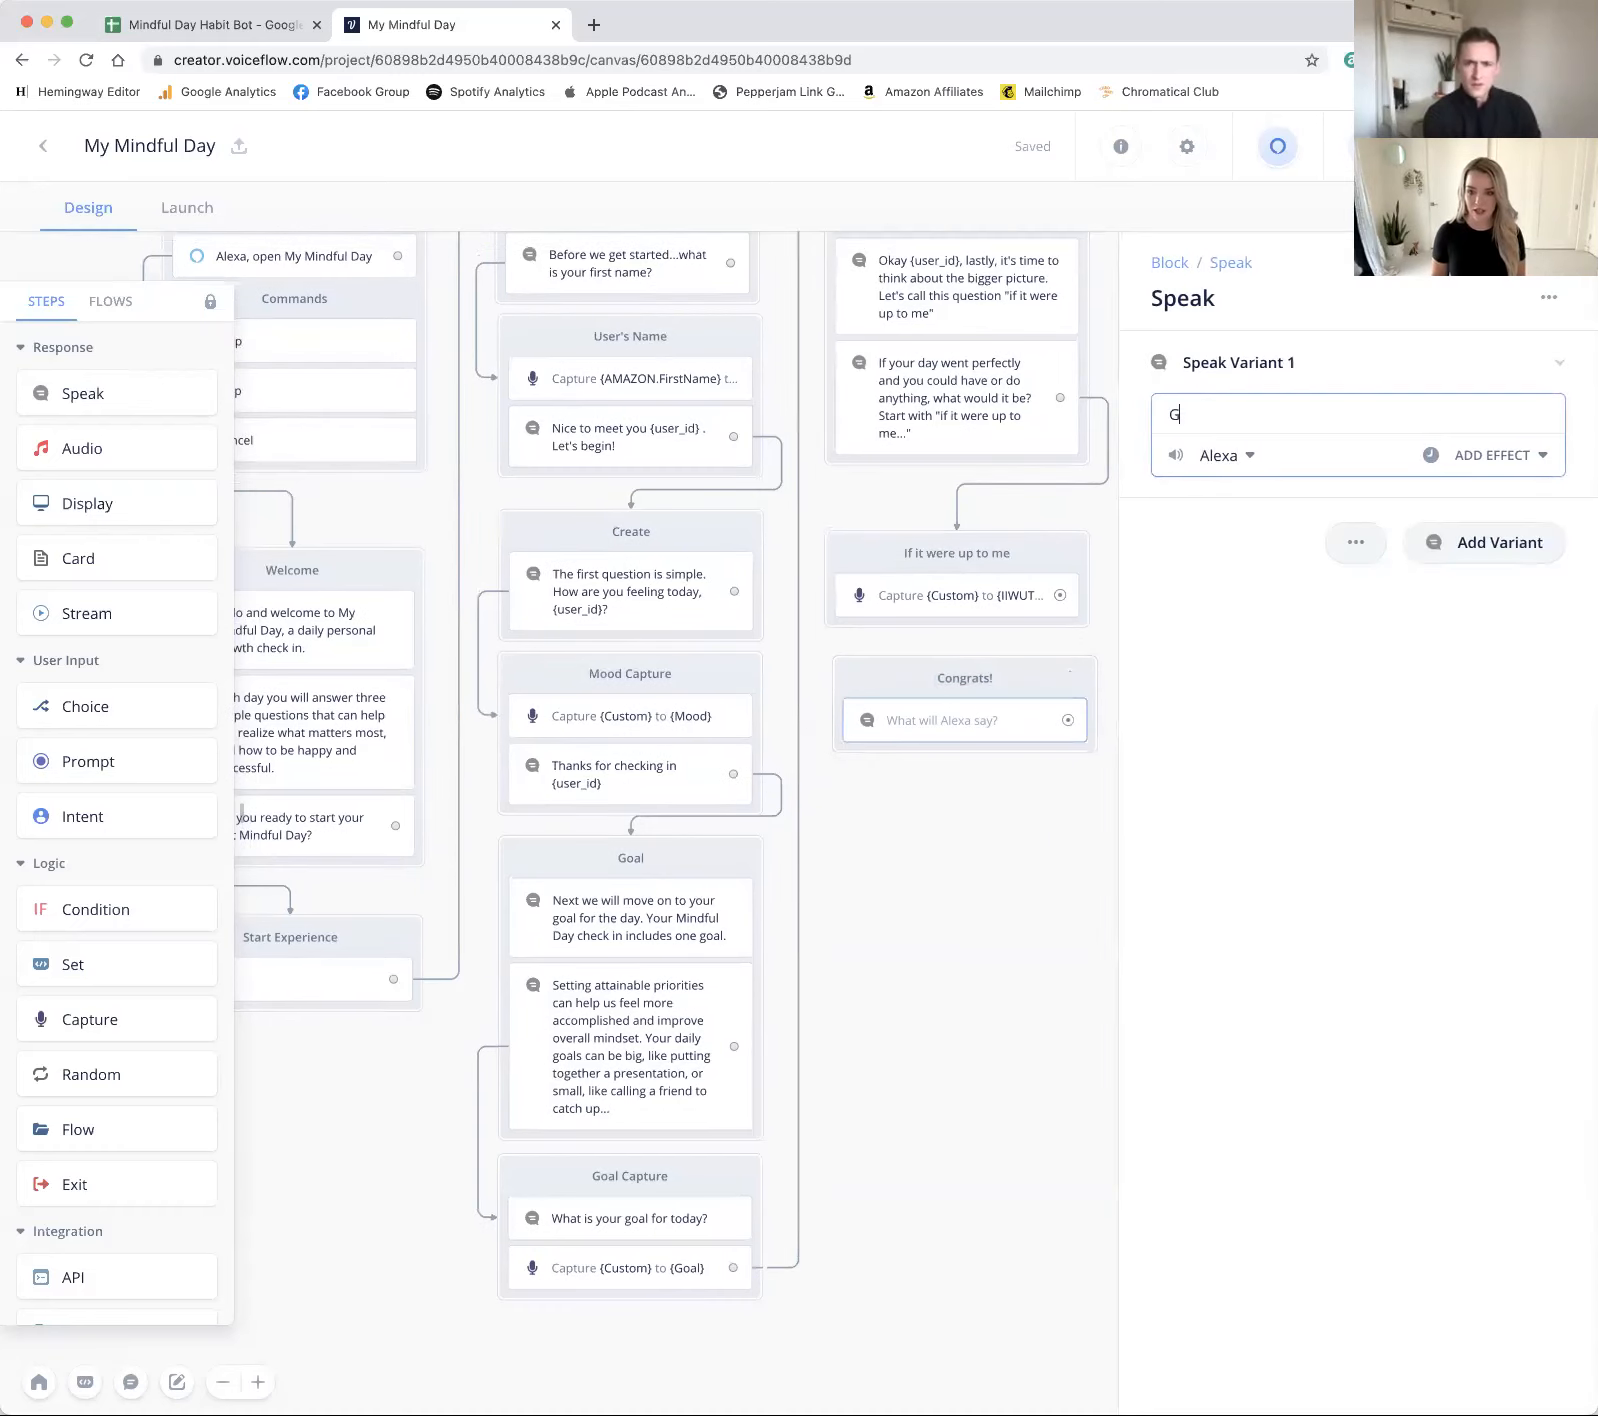
key(BackSpace)
text(Congrat)
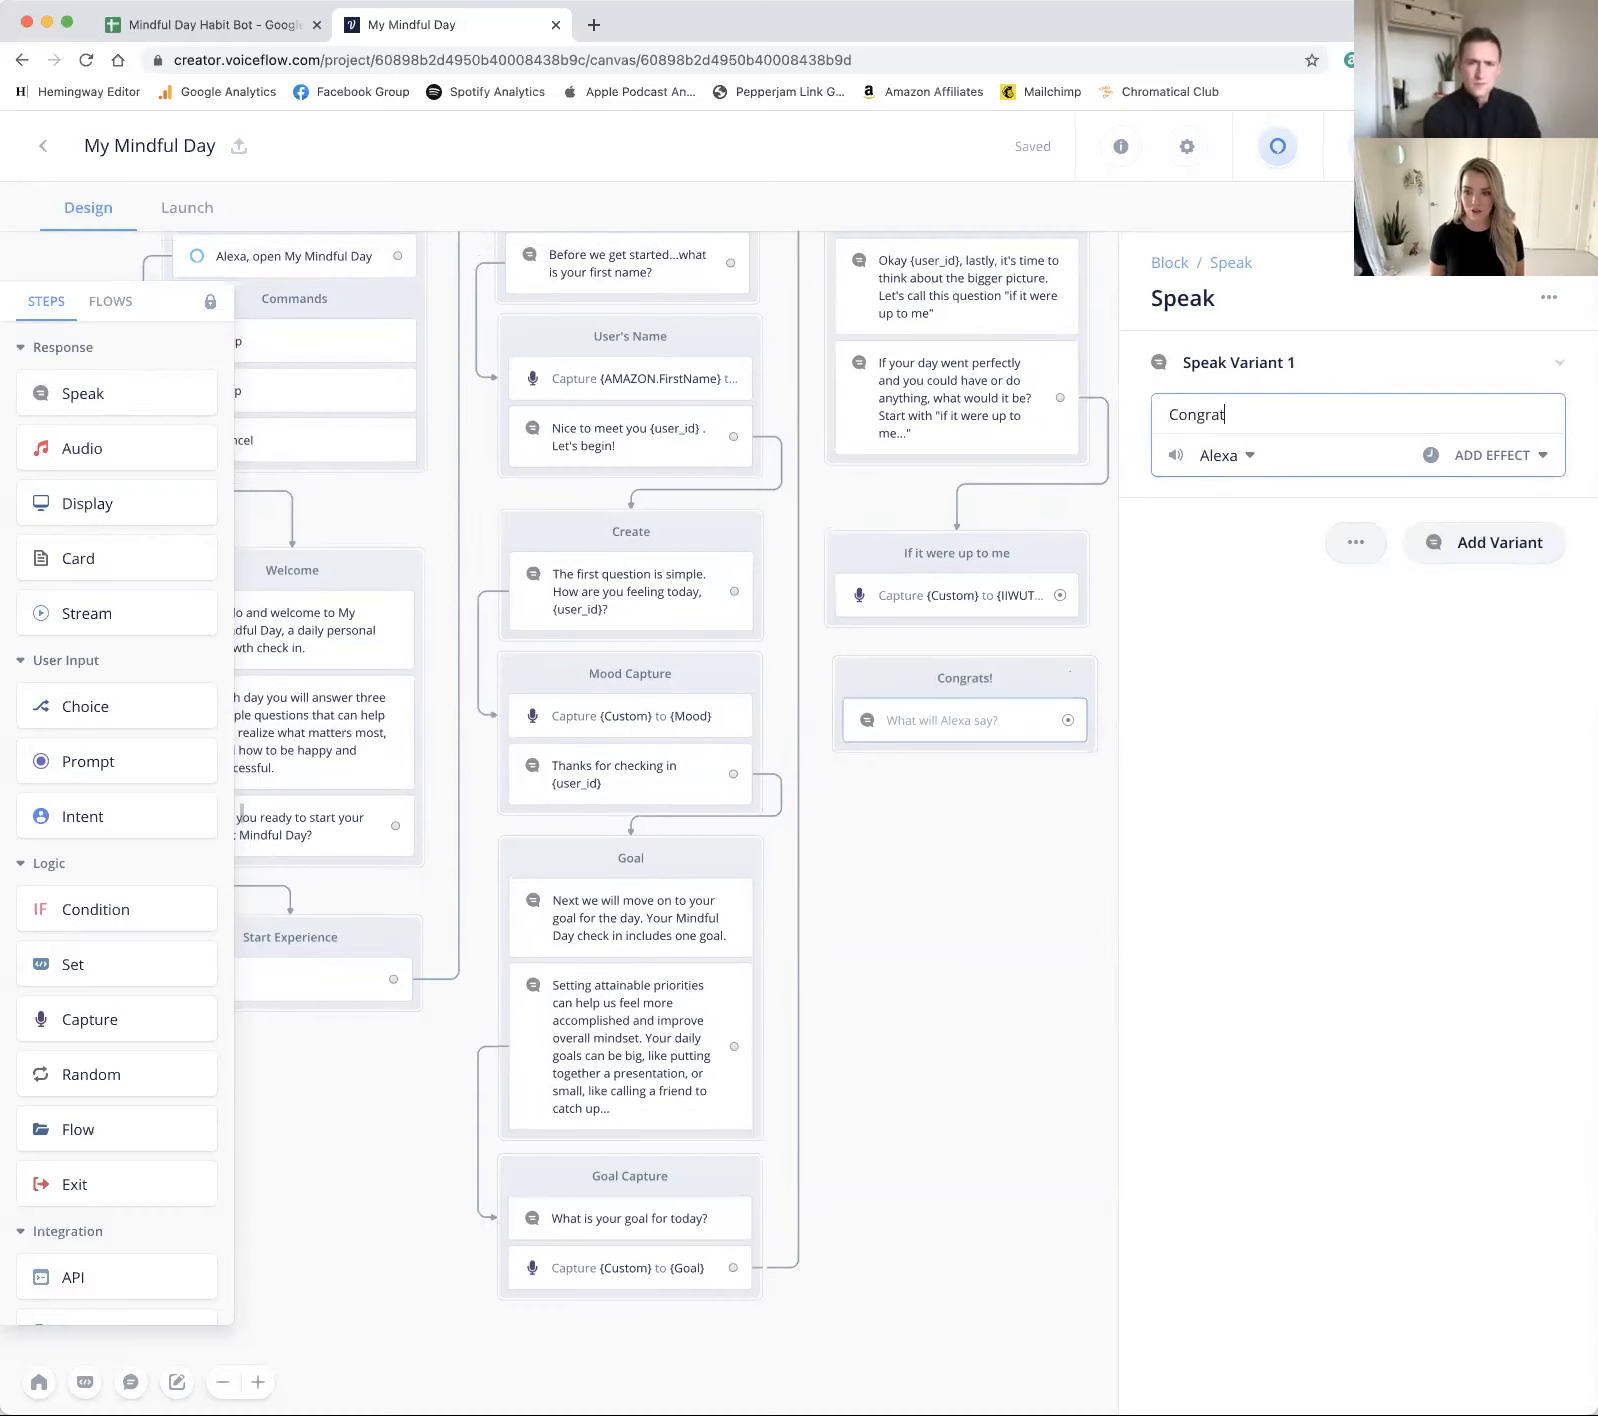
text(ulations, you've)
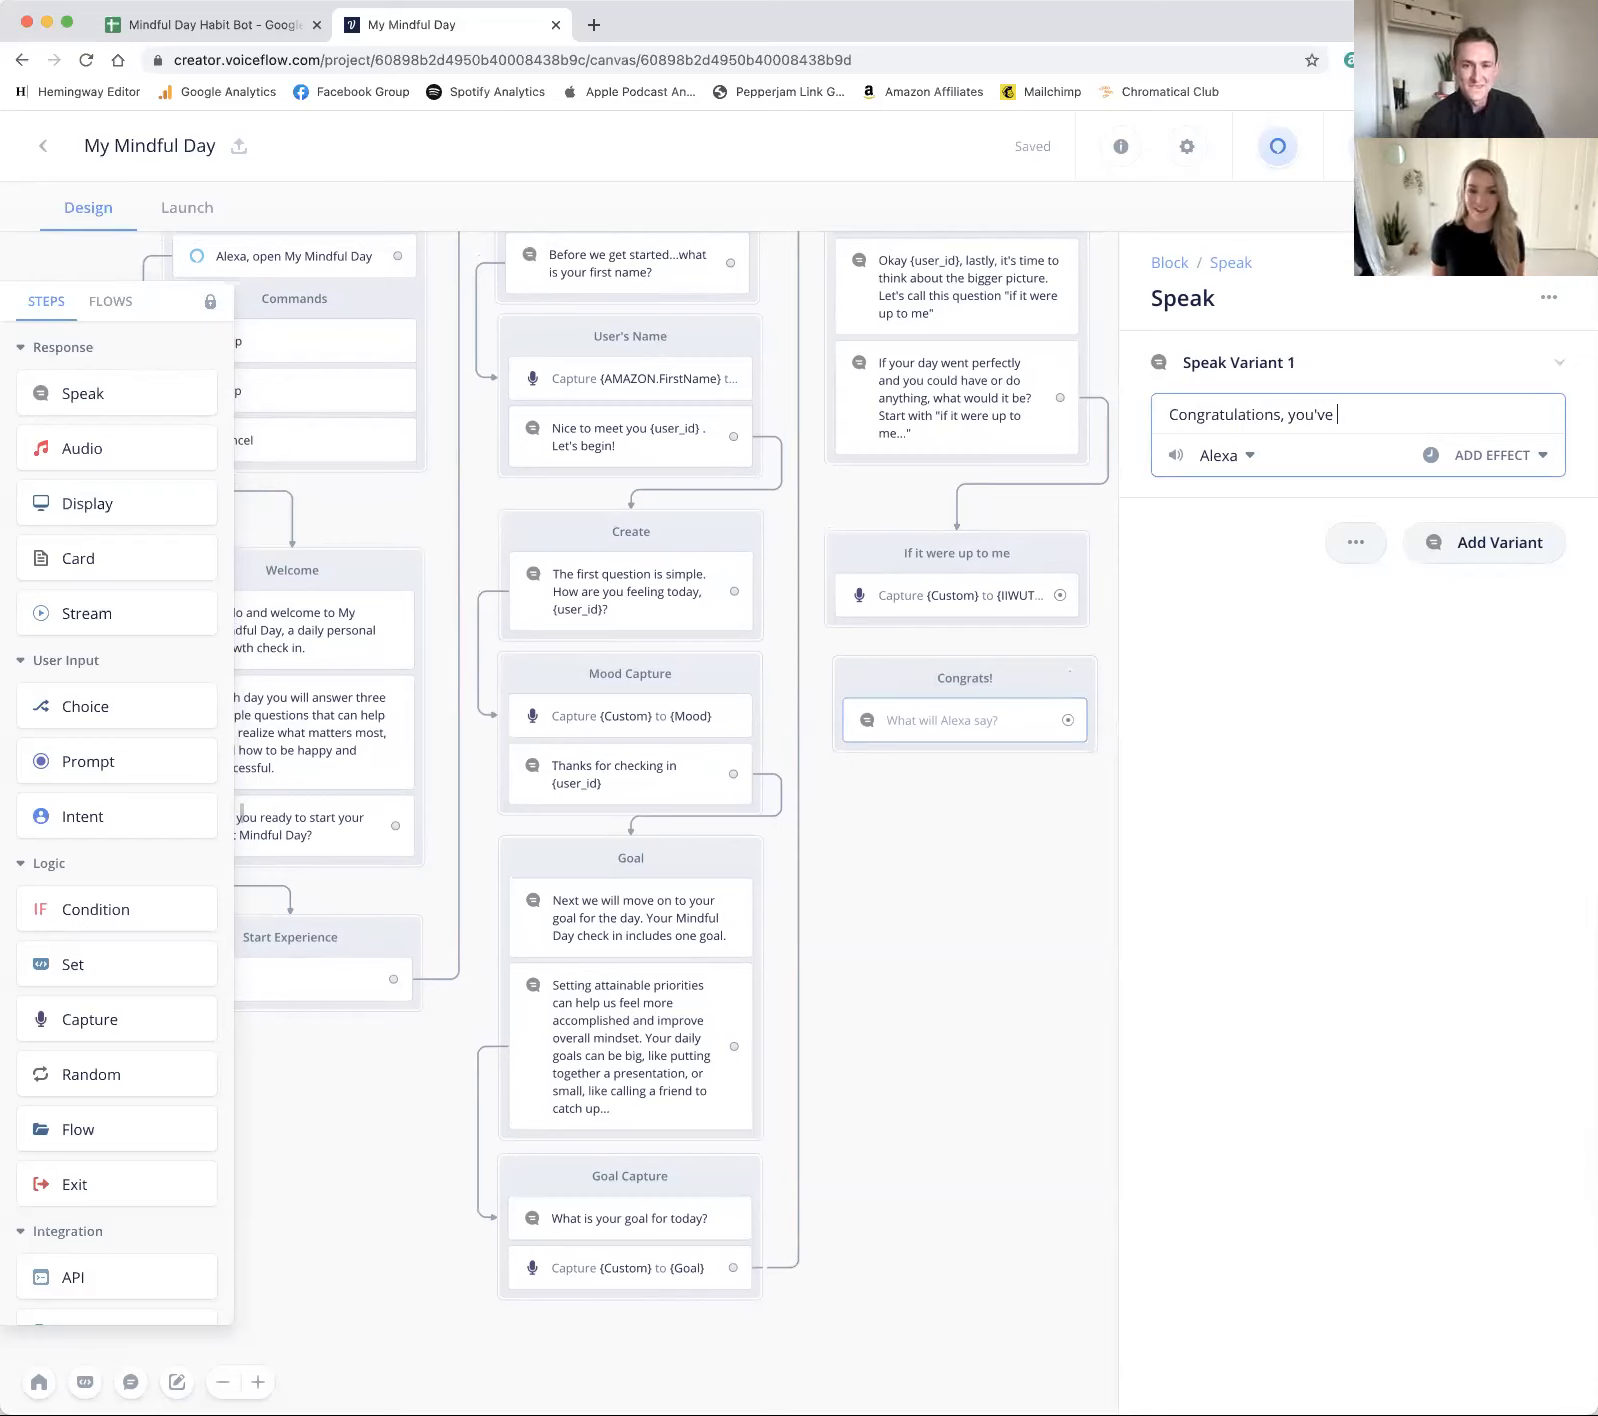
text(completed your)
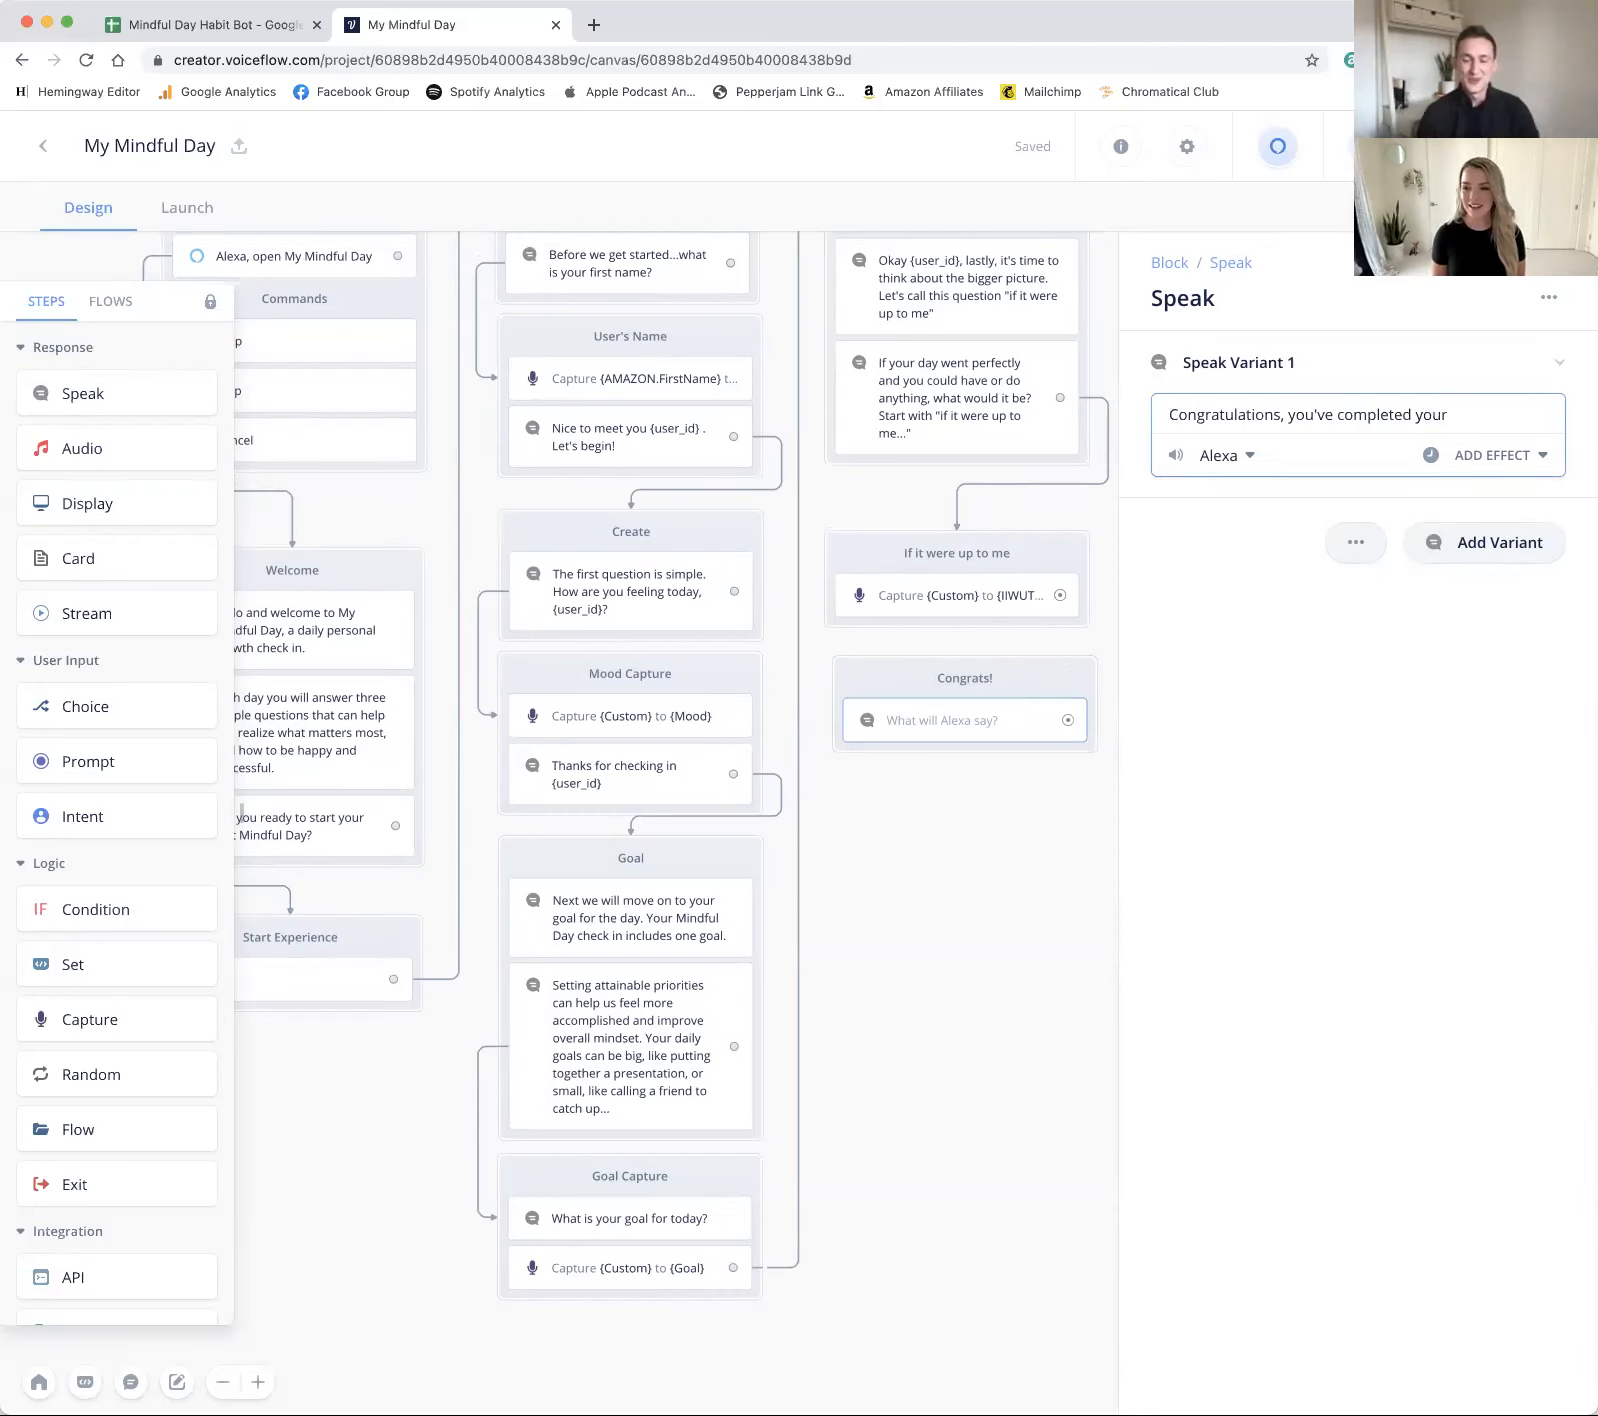
key(BackSpace)
key(BackSpace)
key(BackSpace)
key(BackSpace)
key(BackSpace)
text(a )
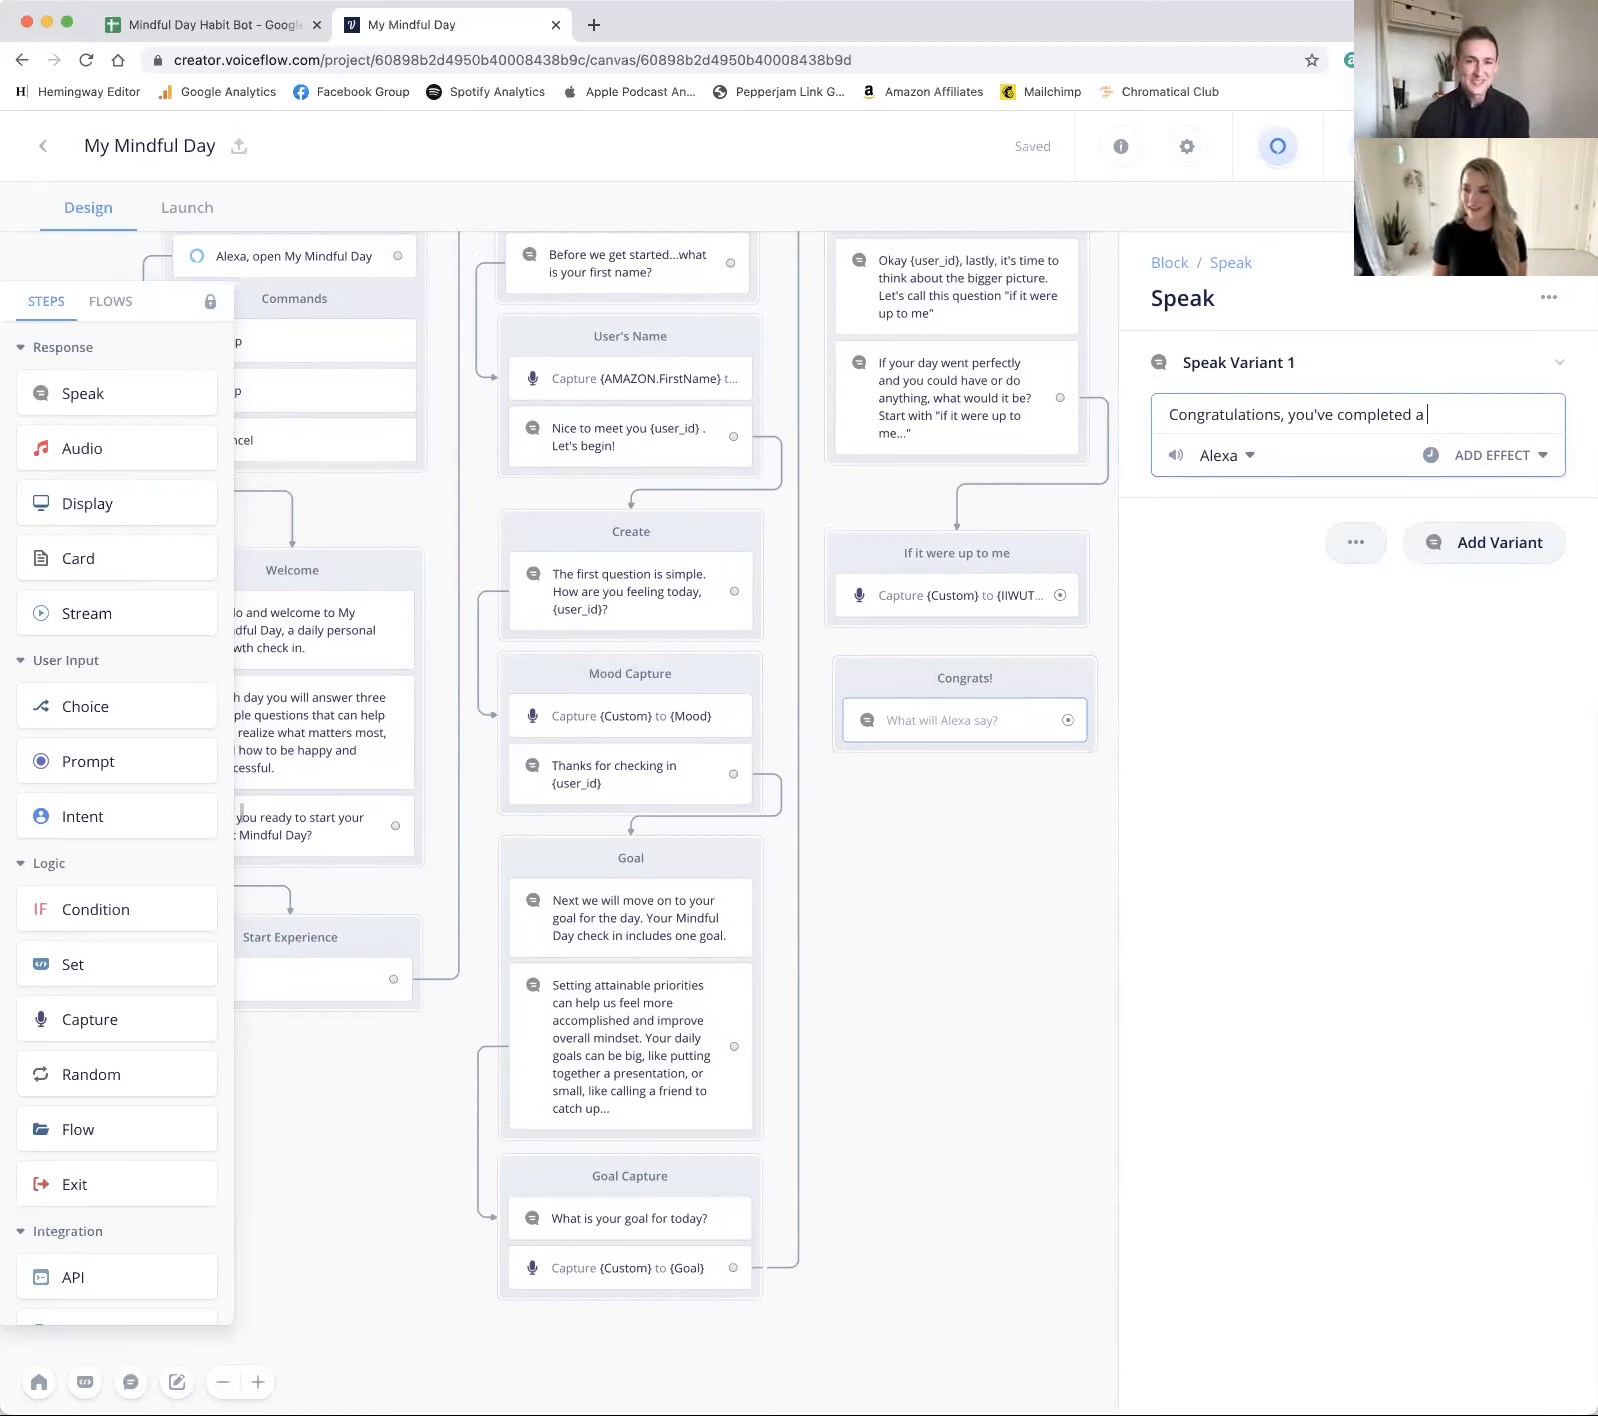
text(Mindful D)
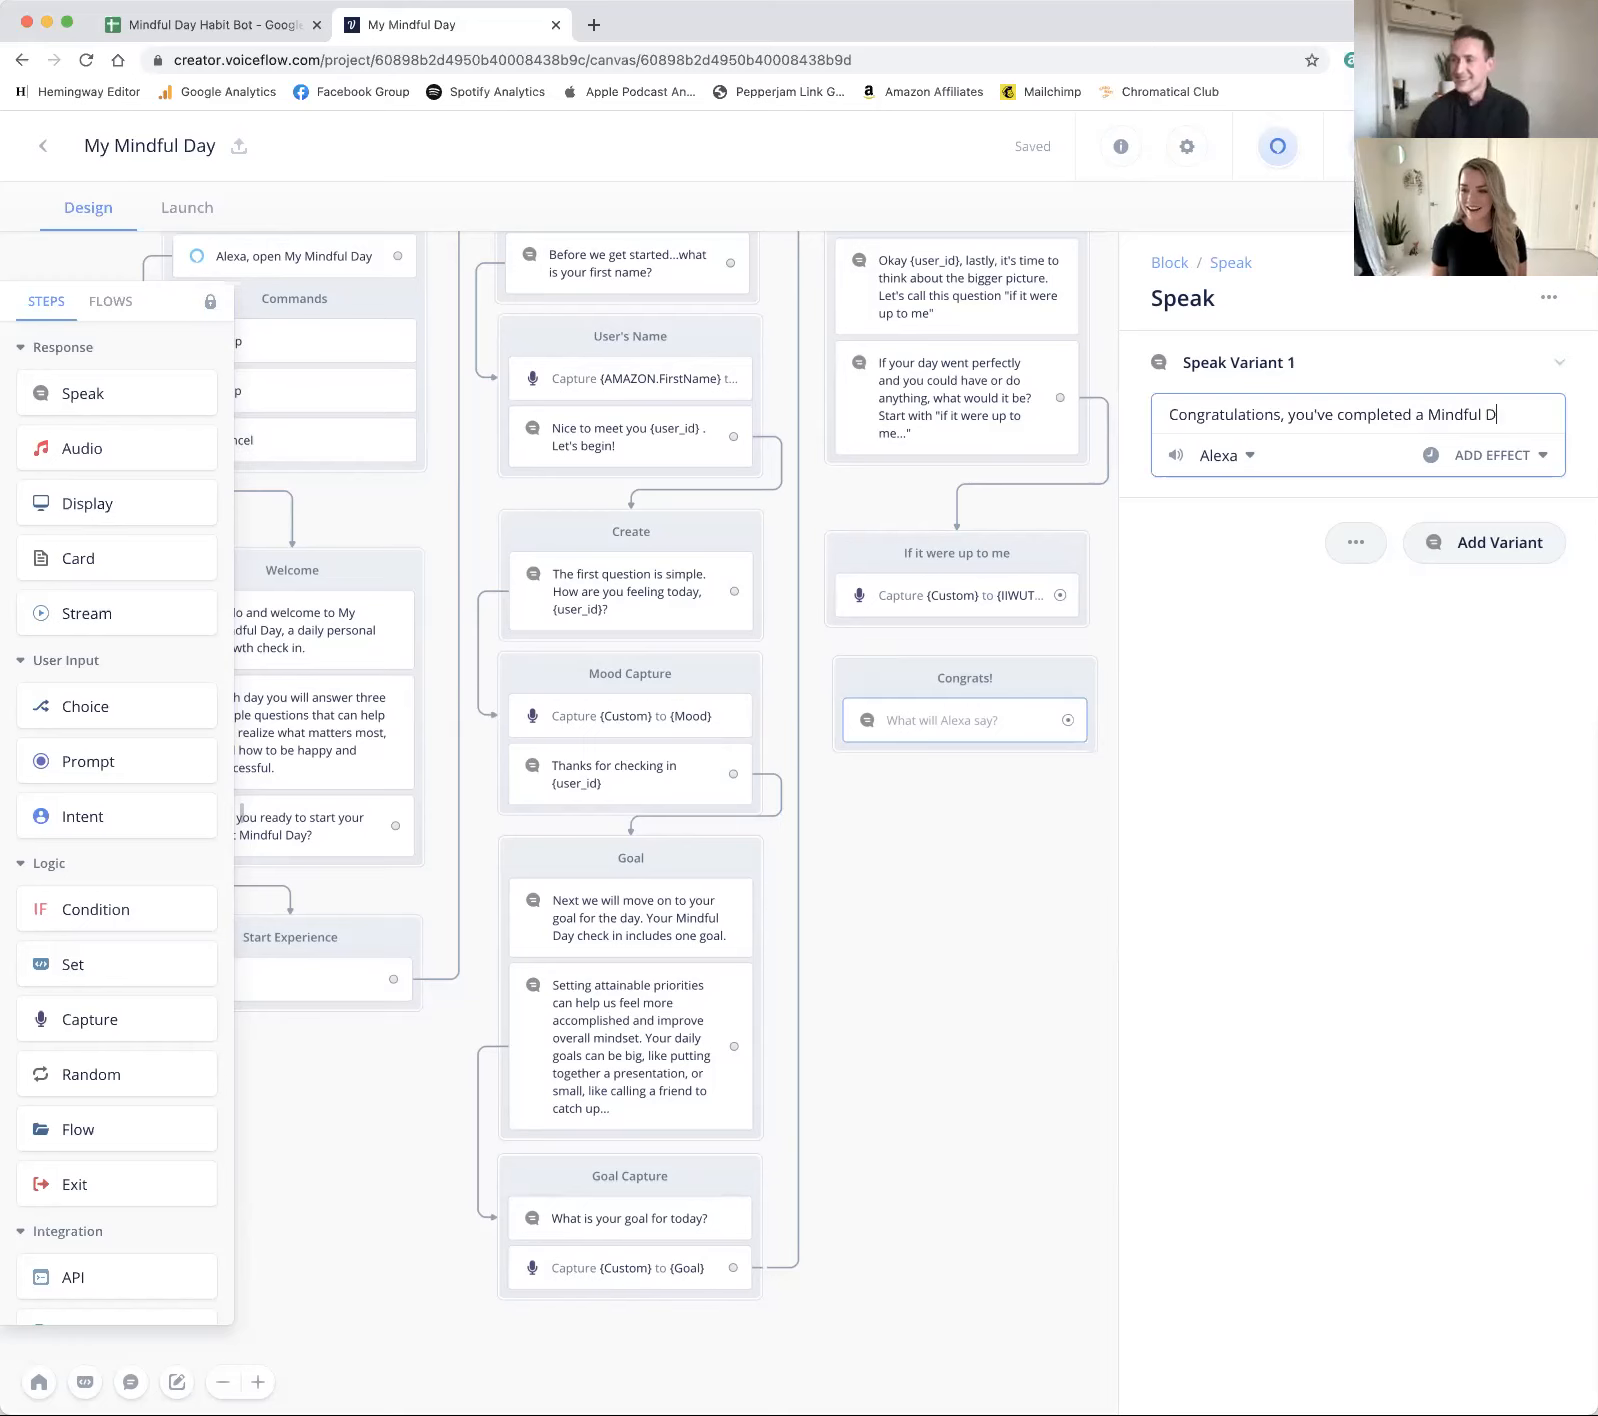
text(ay for )
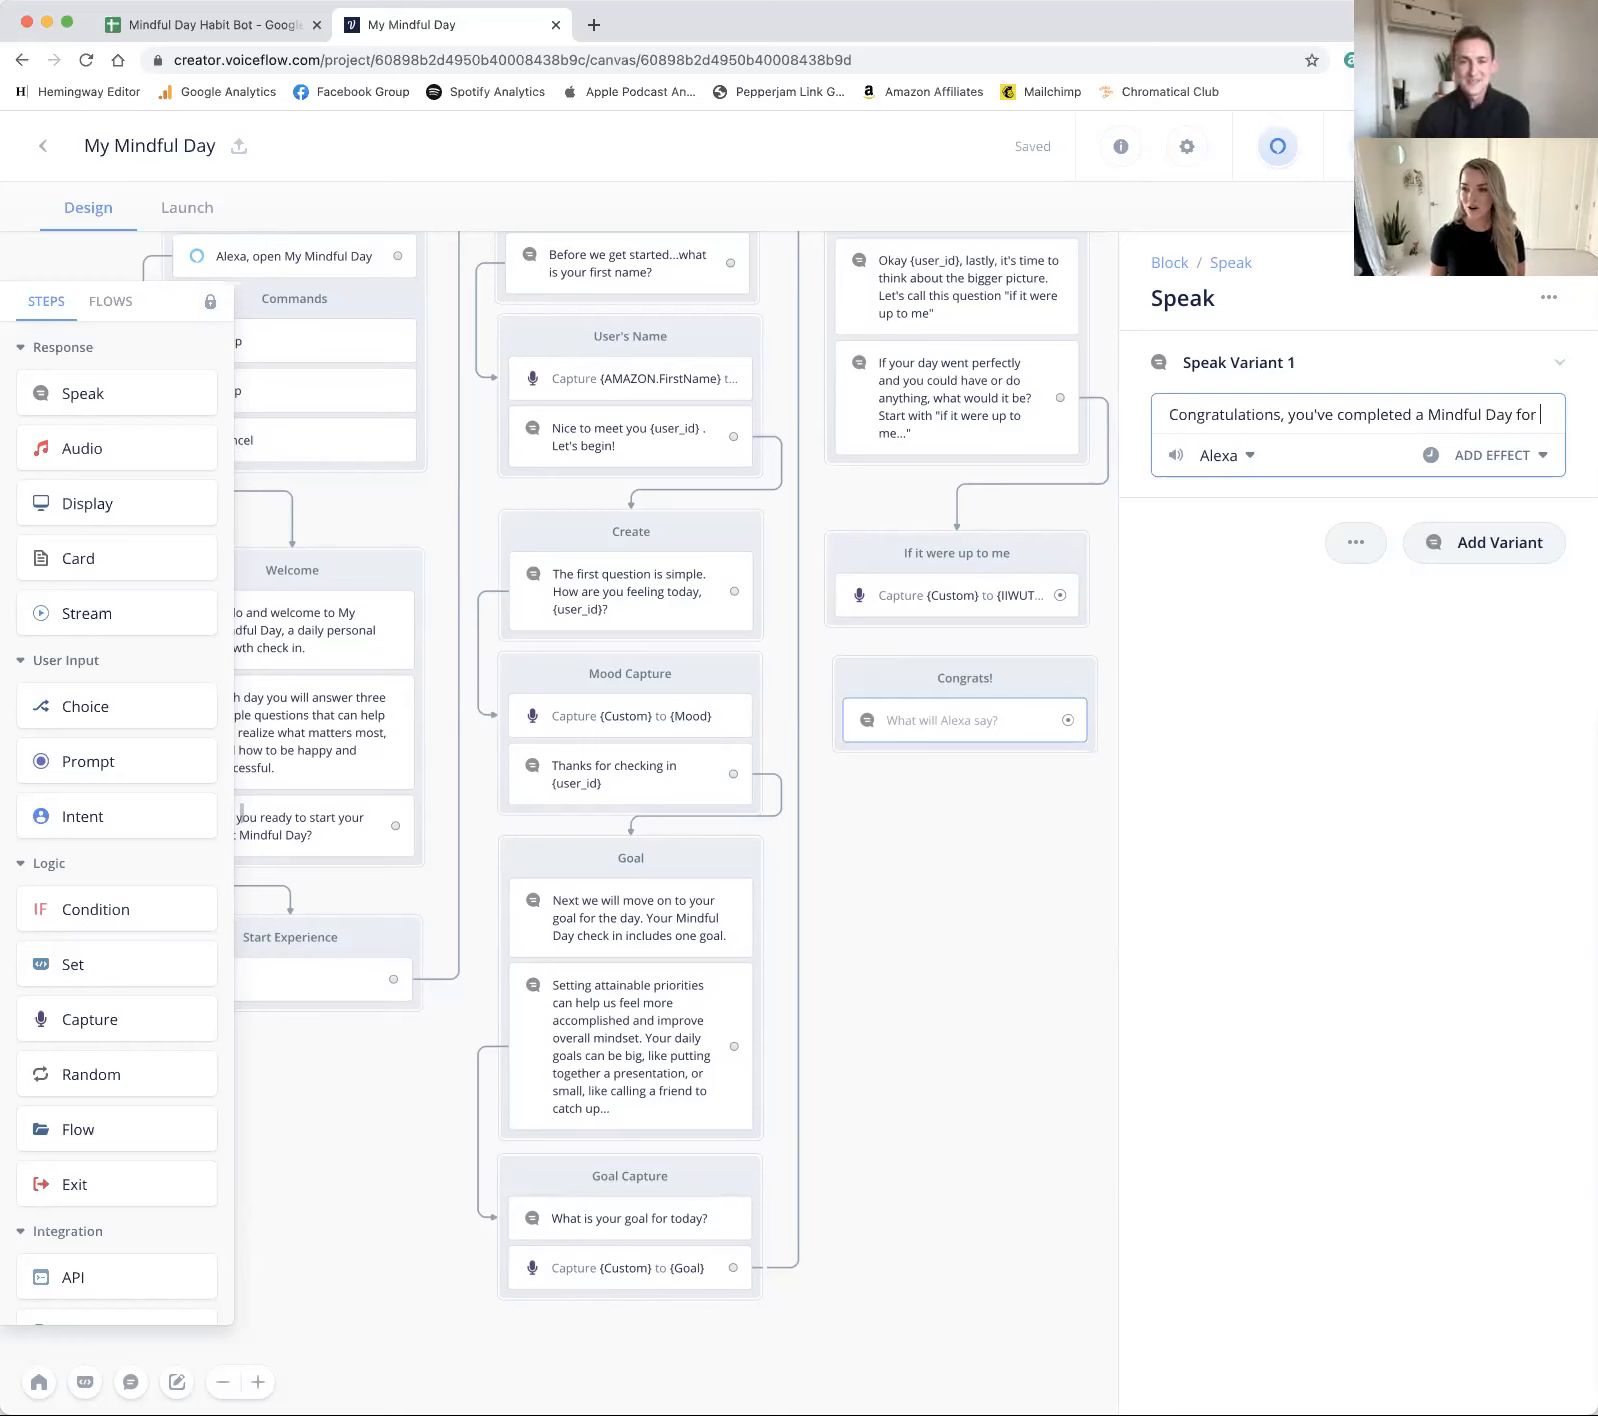
text(today )
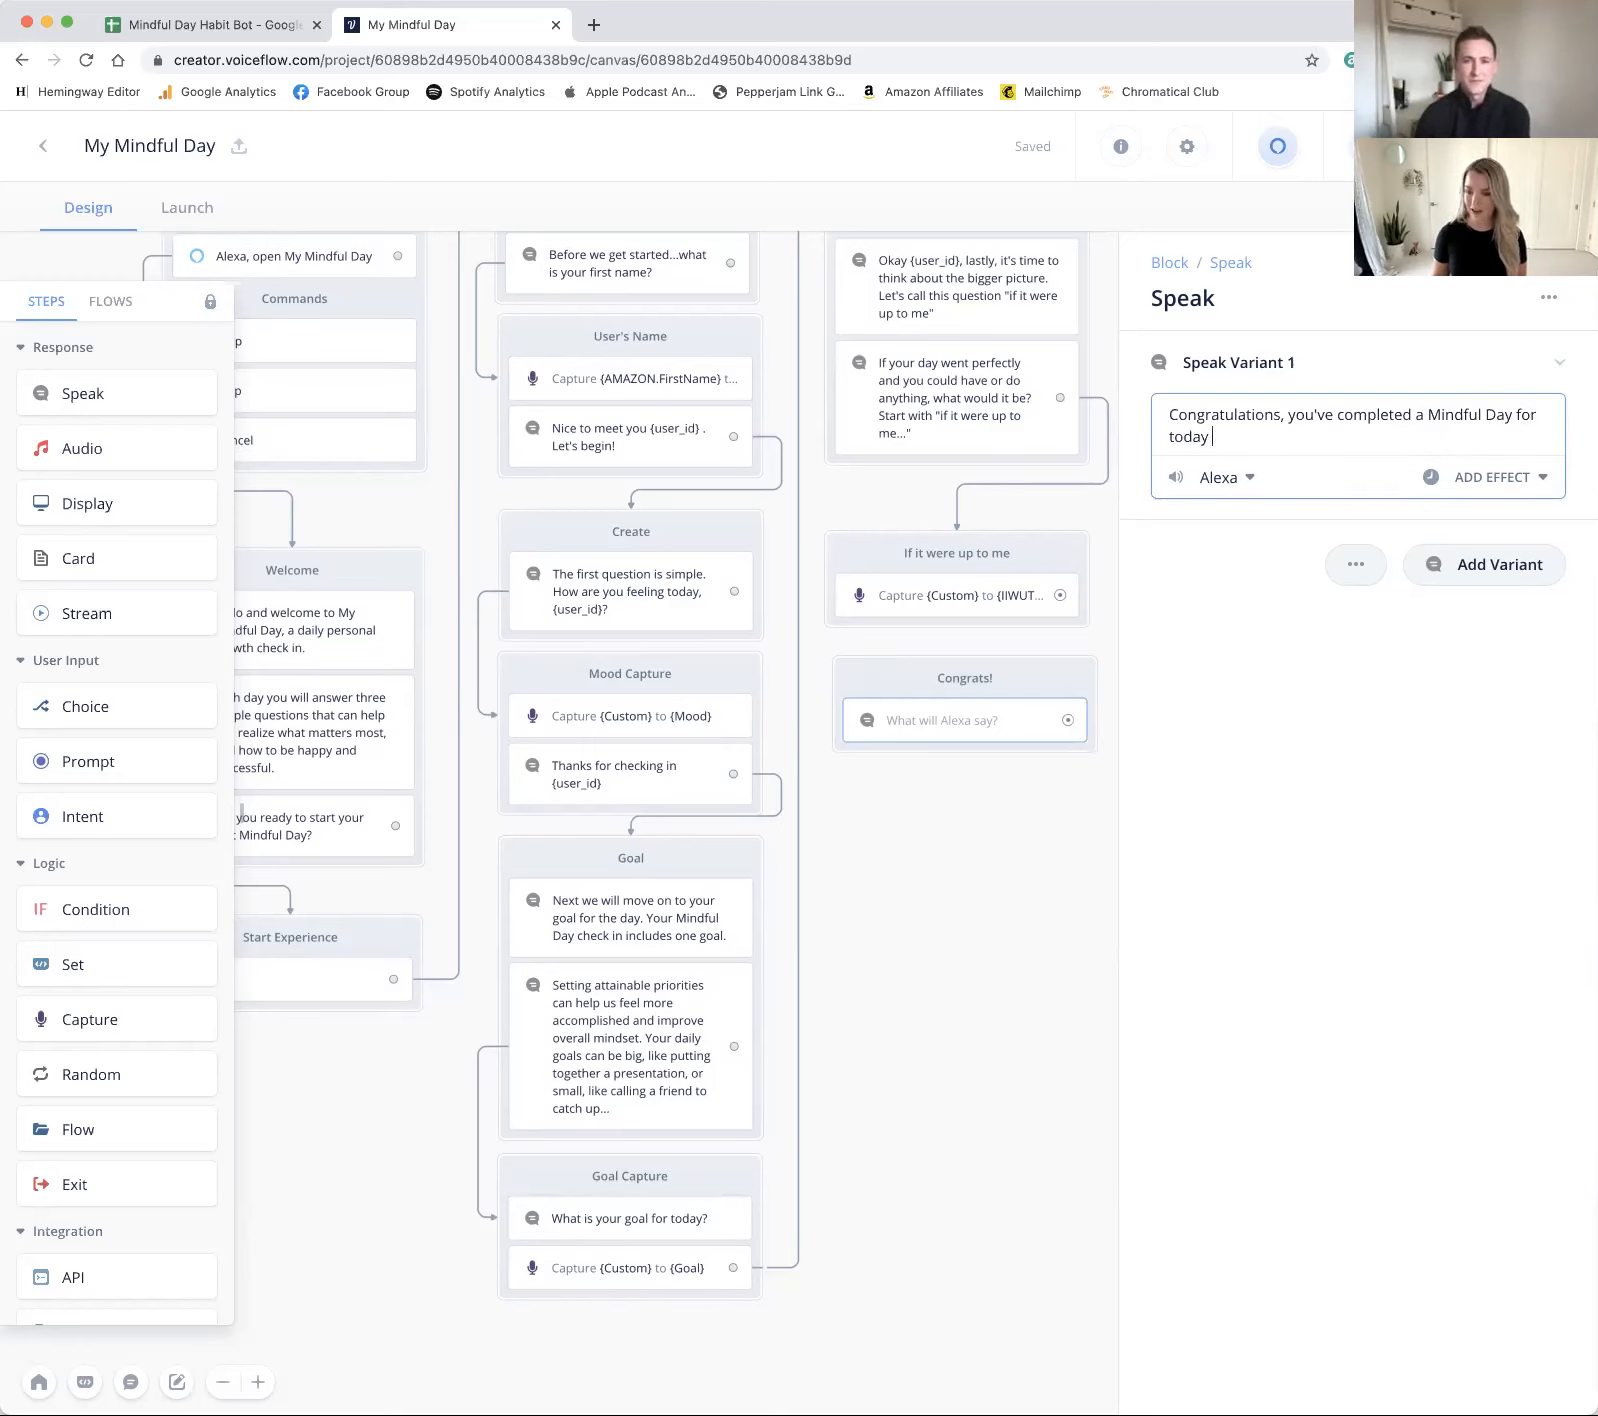
Step: Insert the timestamp variable after "today" in the congratulations message
text({)
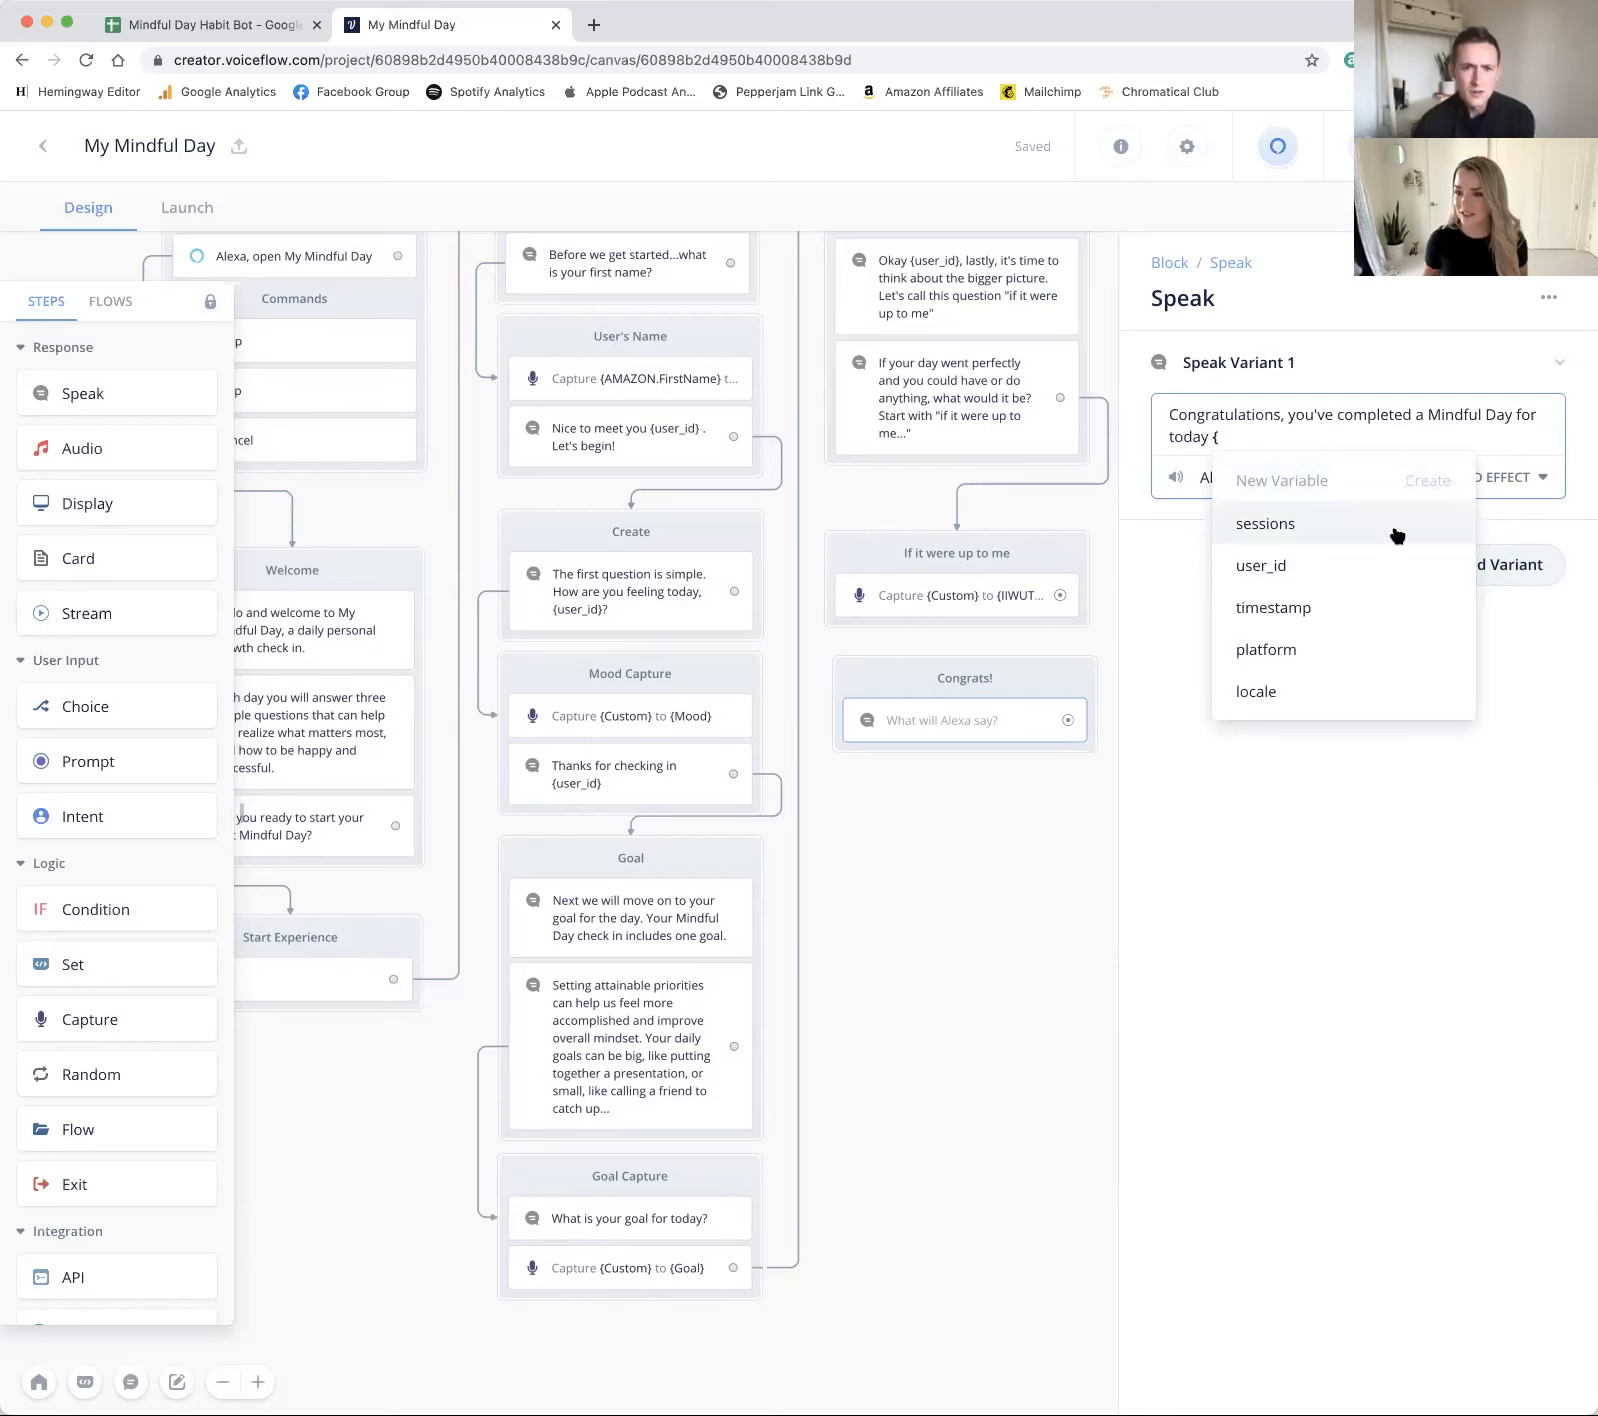
text(da)
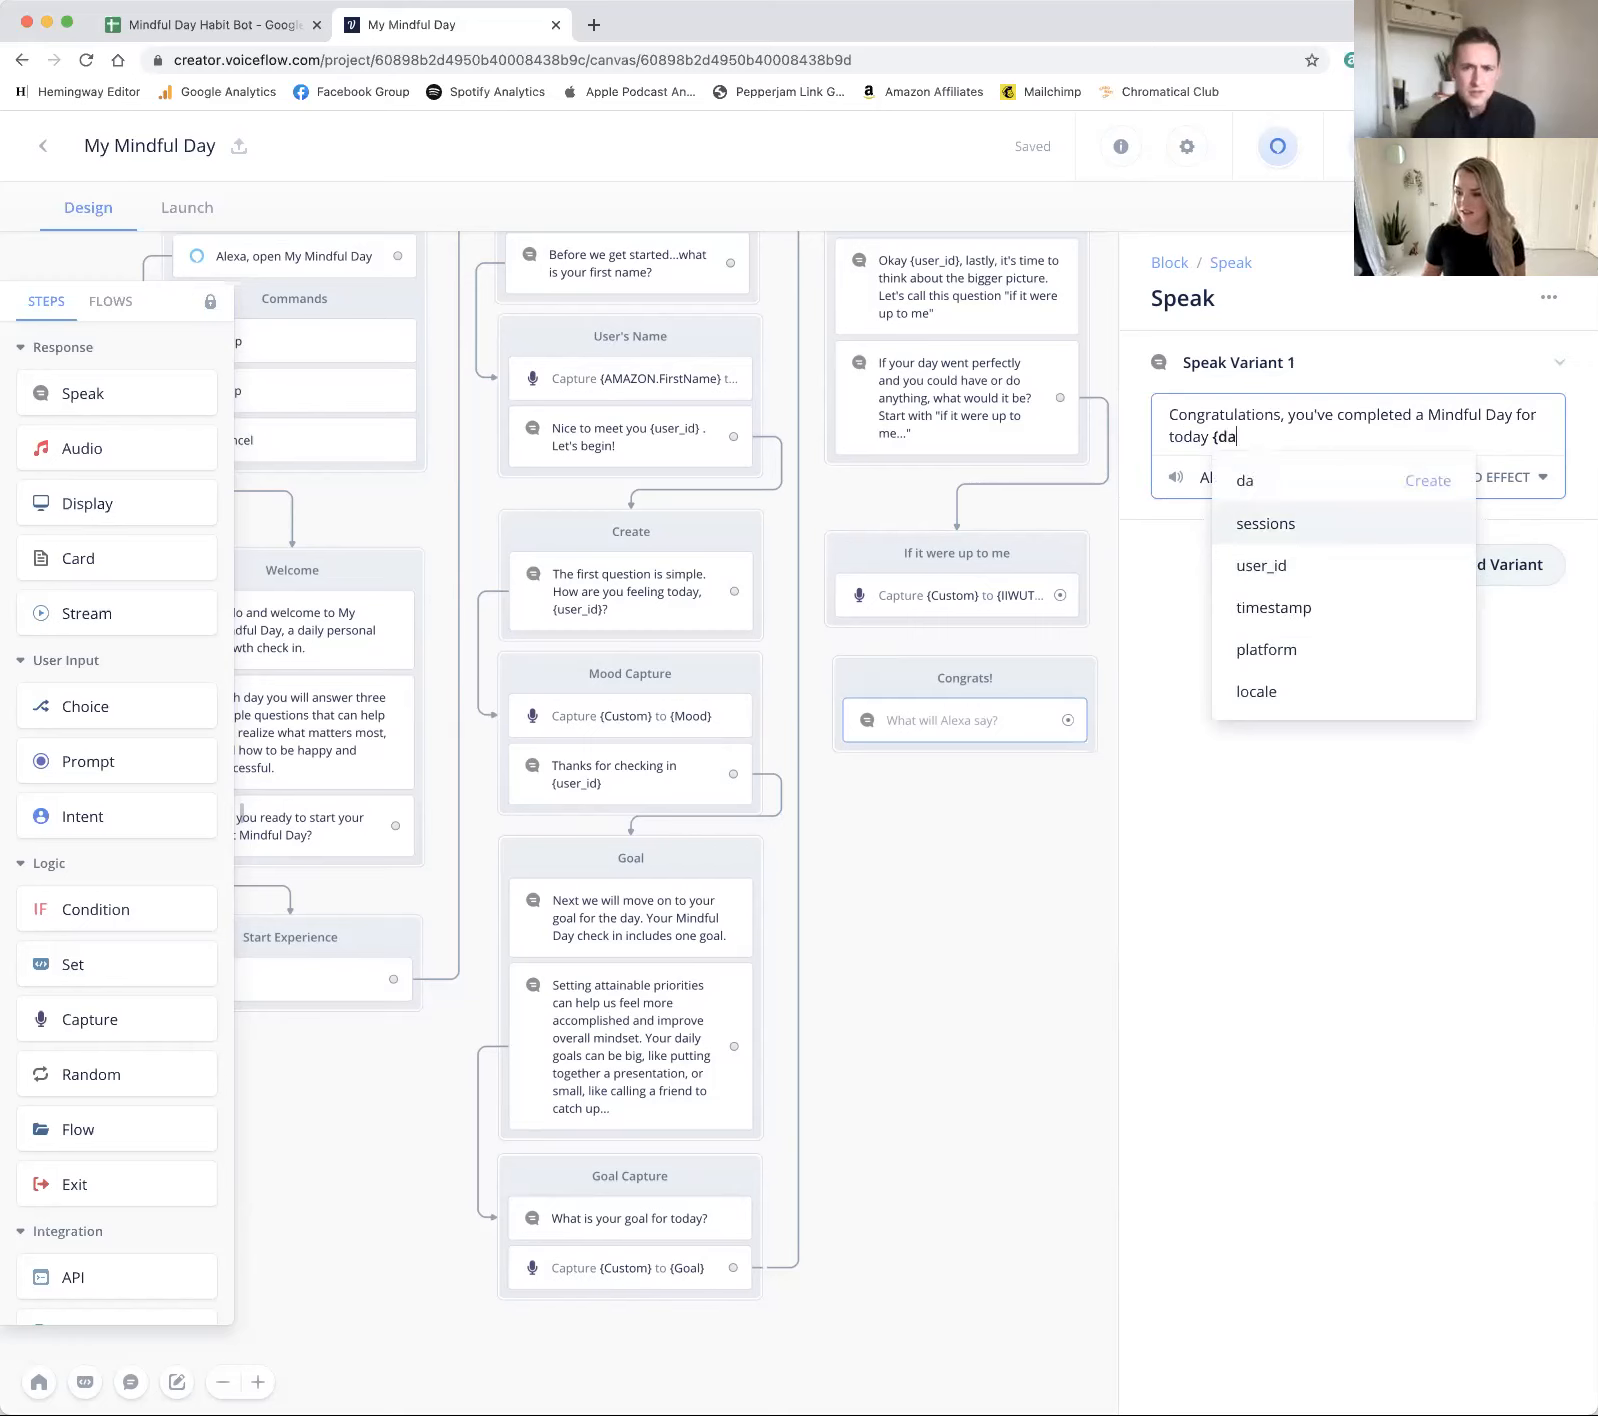
text(te)
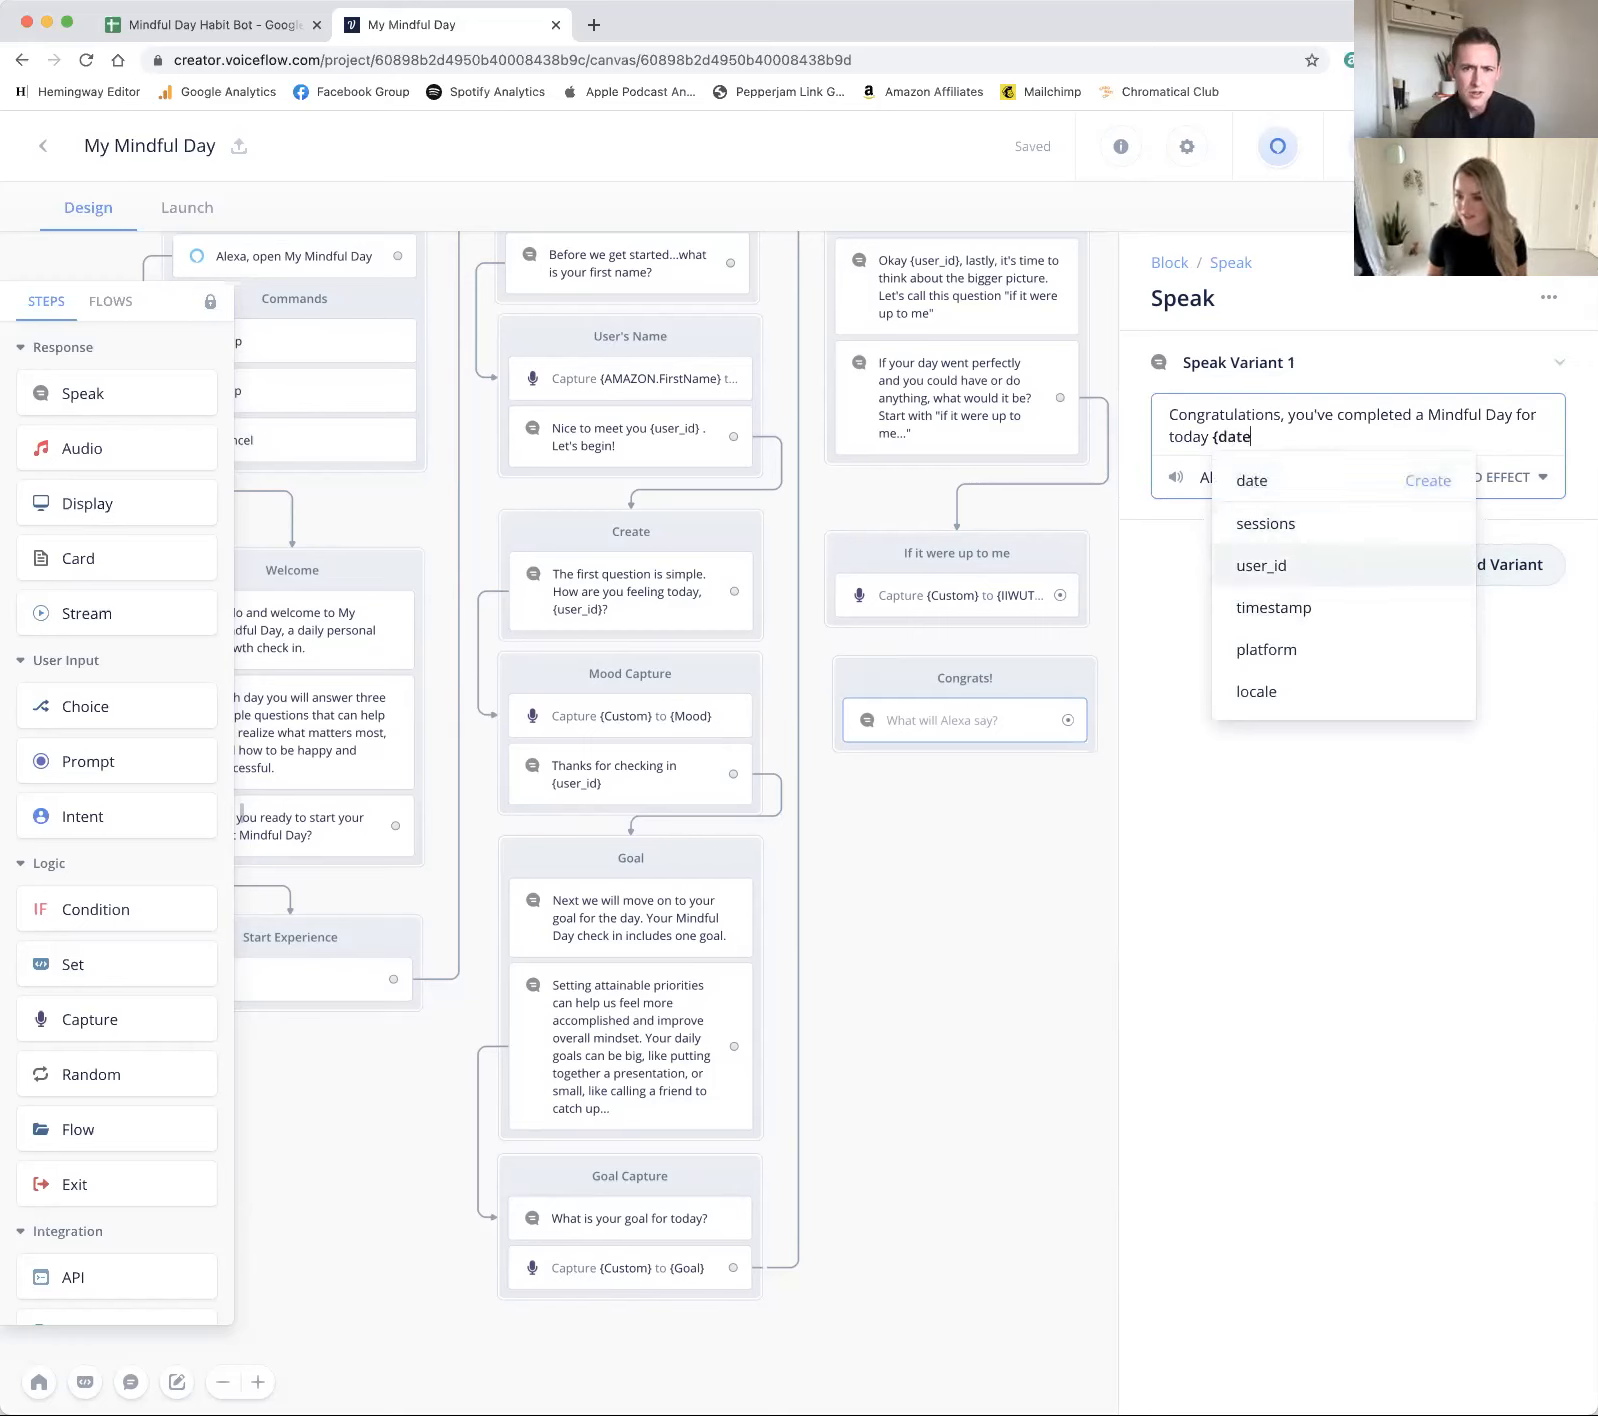
key(BackSpace)
key(BackSpace)
key(BackSpace)
key(BackSpace)
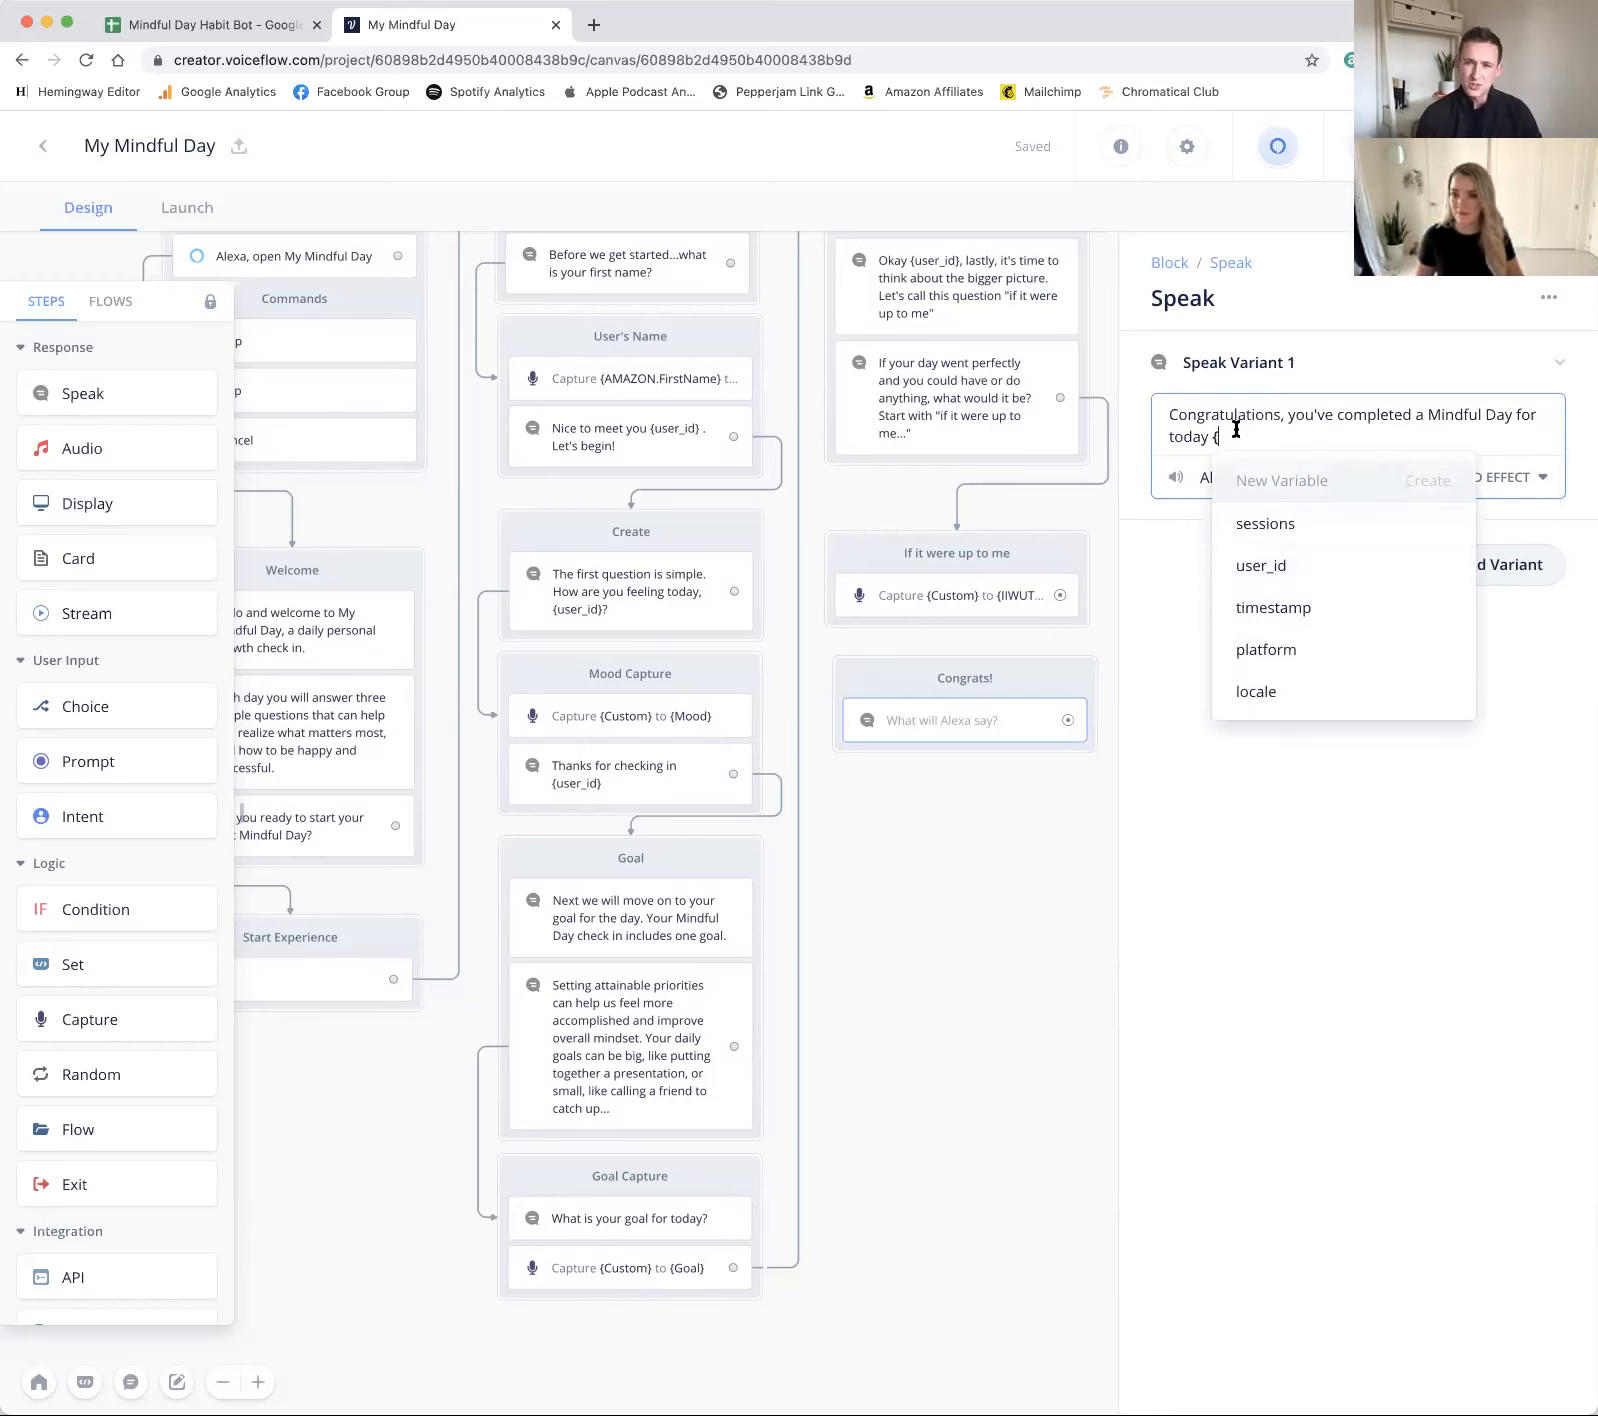
click(1157, 631)
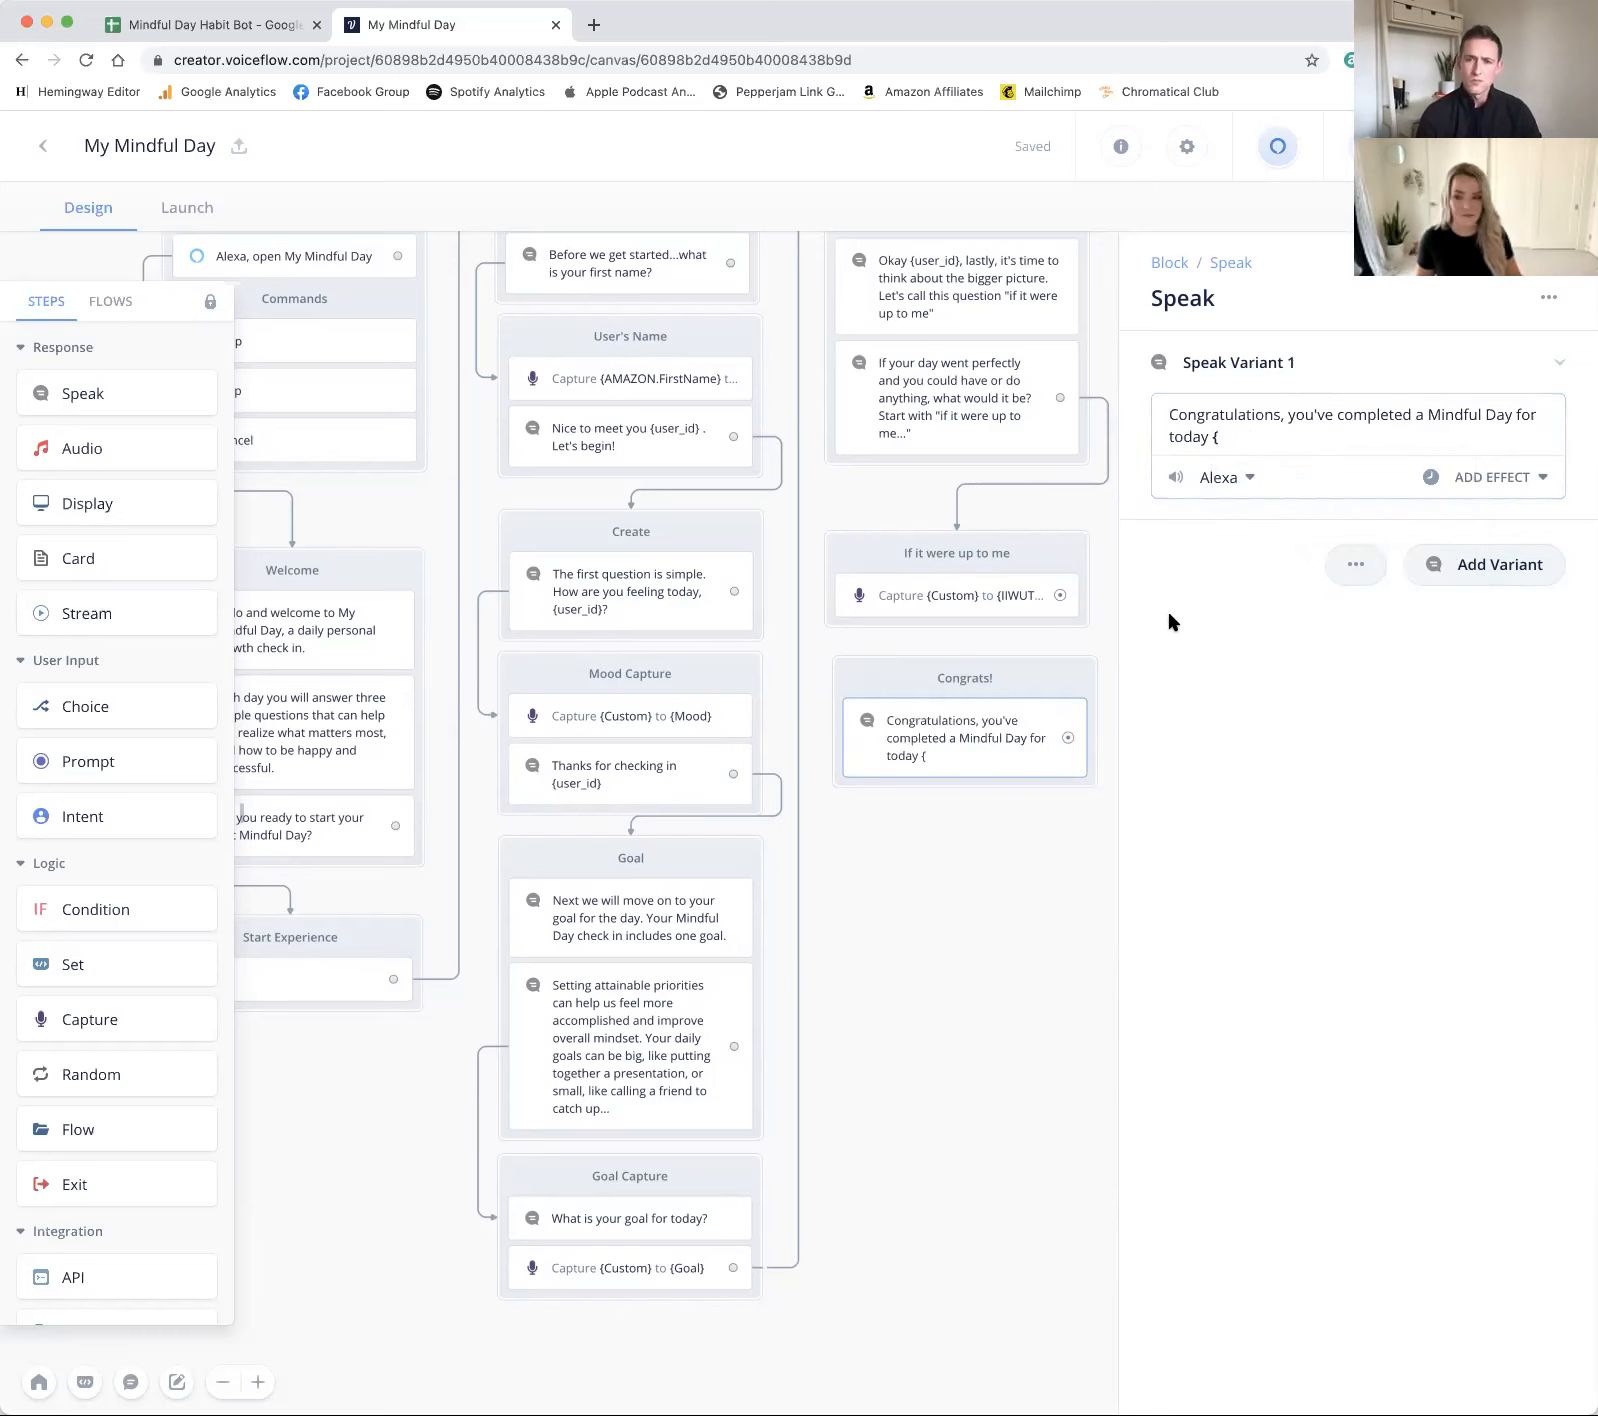
click(1234, 433)
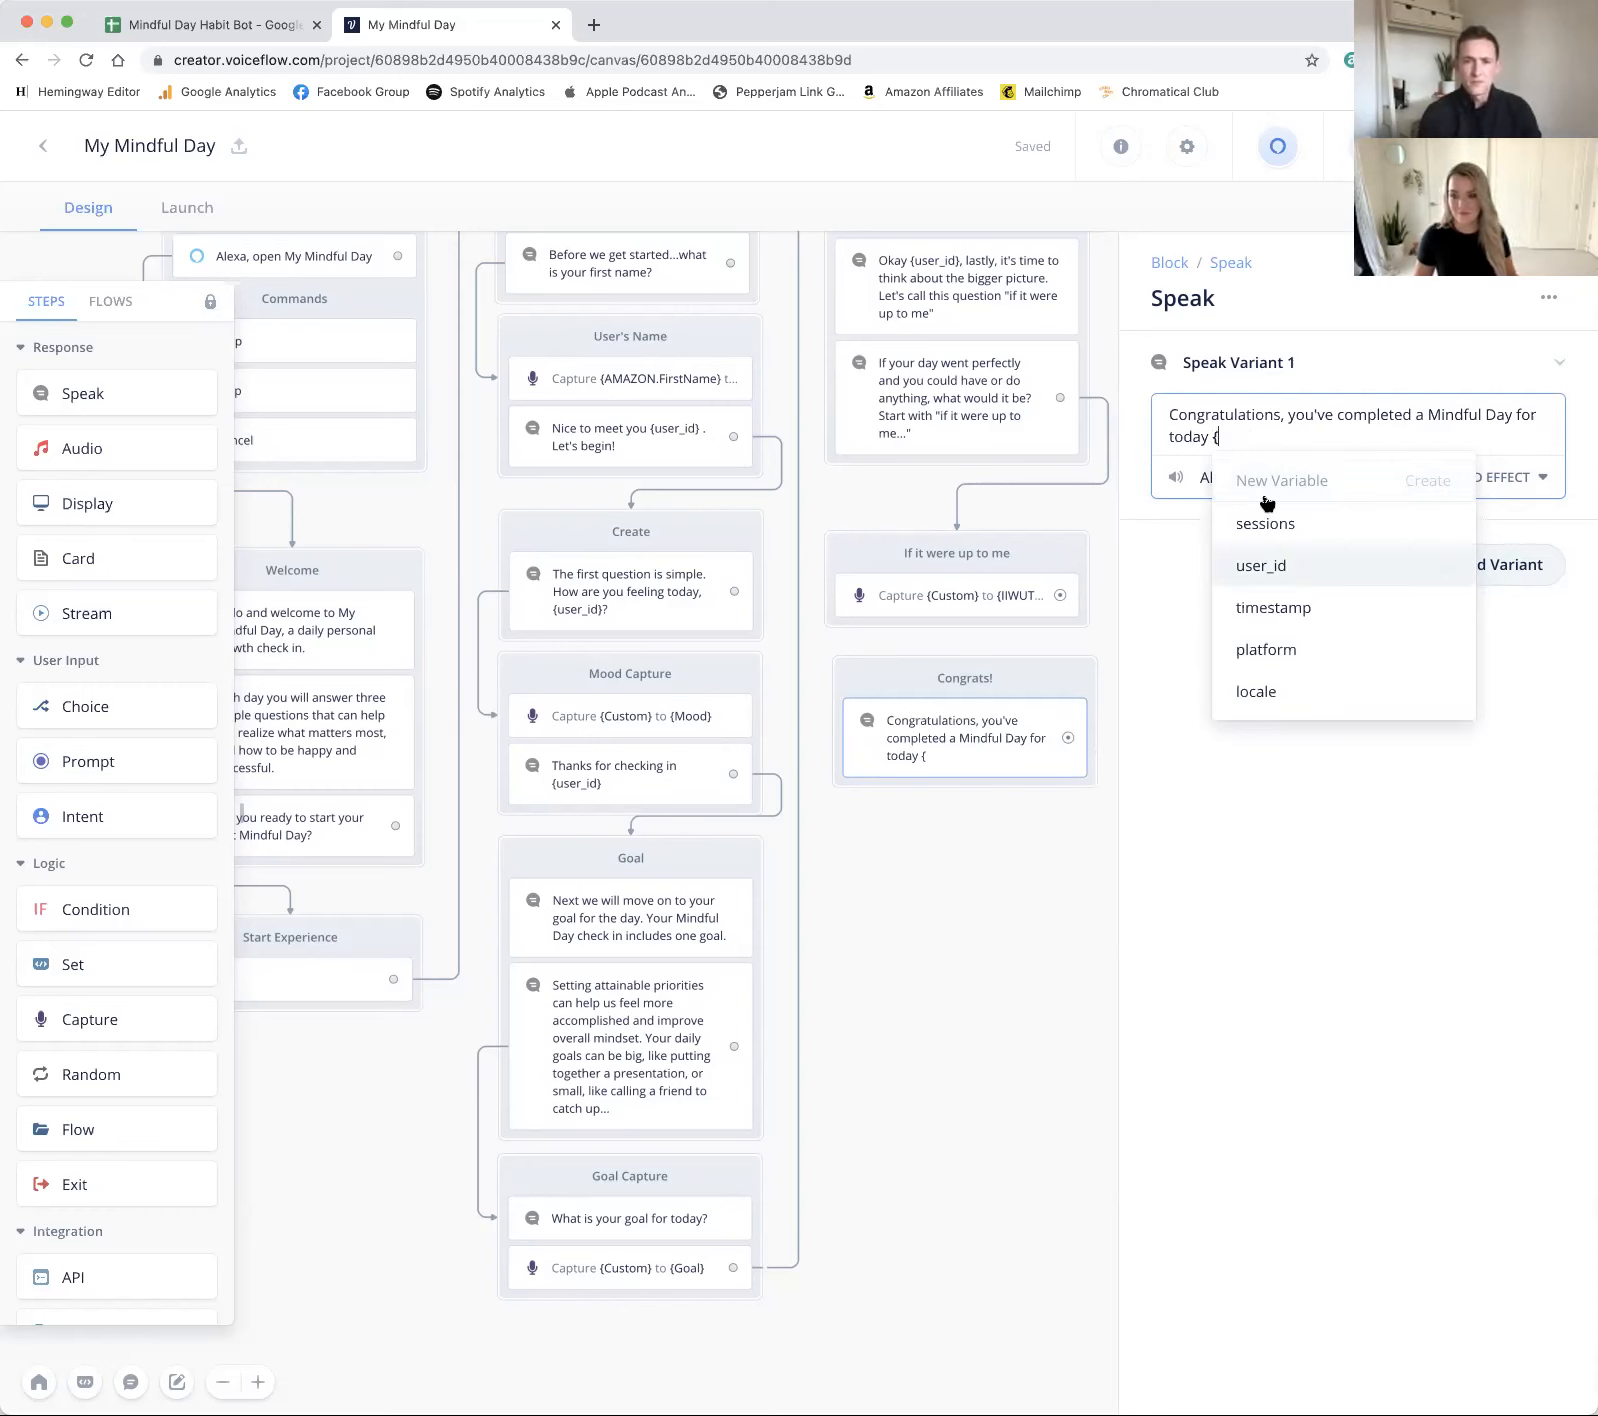
click(1290, 607)
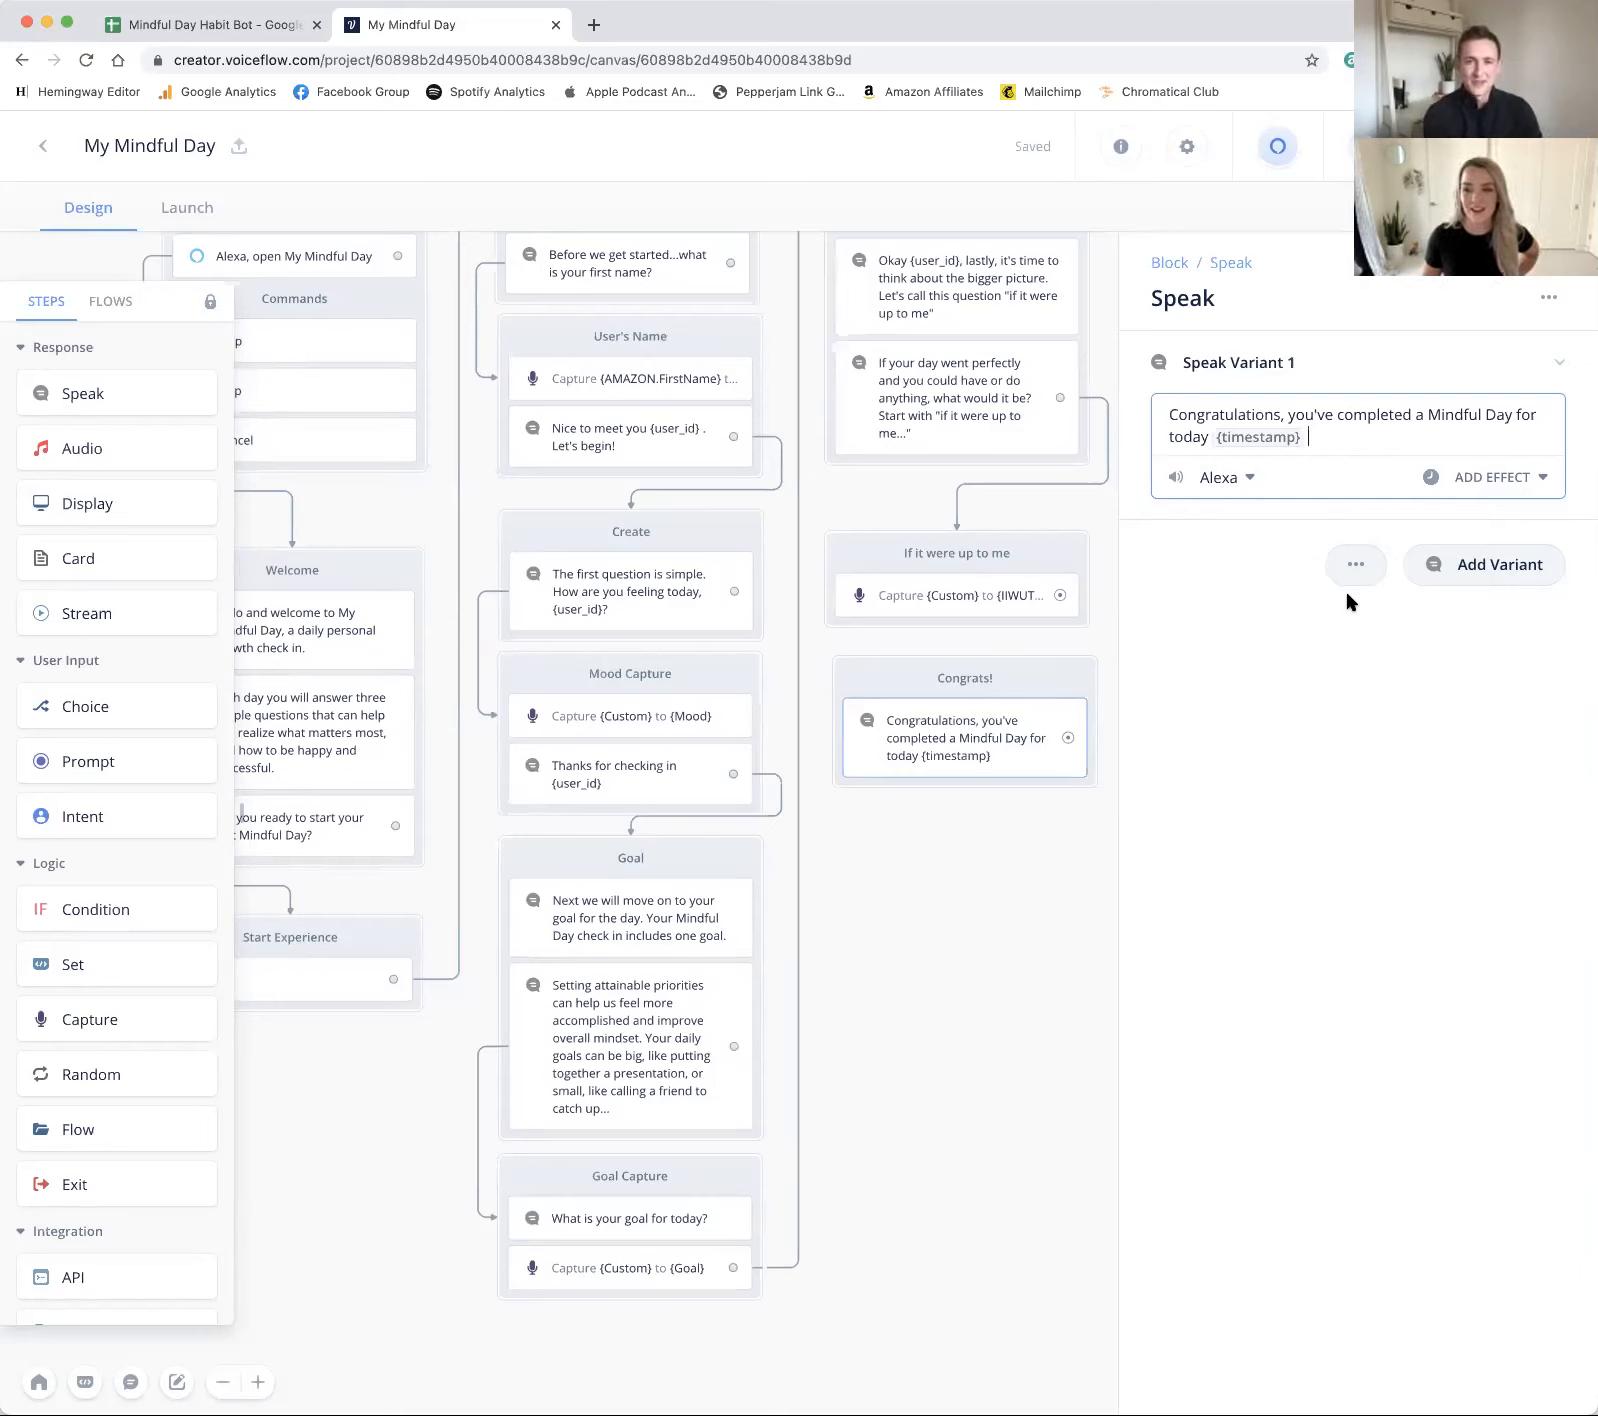
Step: Run a prototype test starting from the "Congrats!" block, check how the timestamp is spoken, and exit prototyping
click(1117, 499)
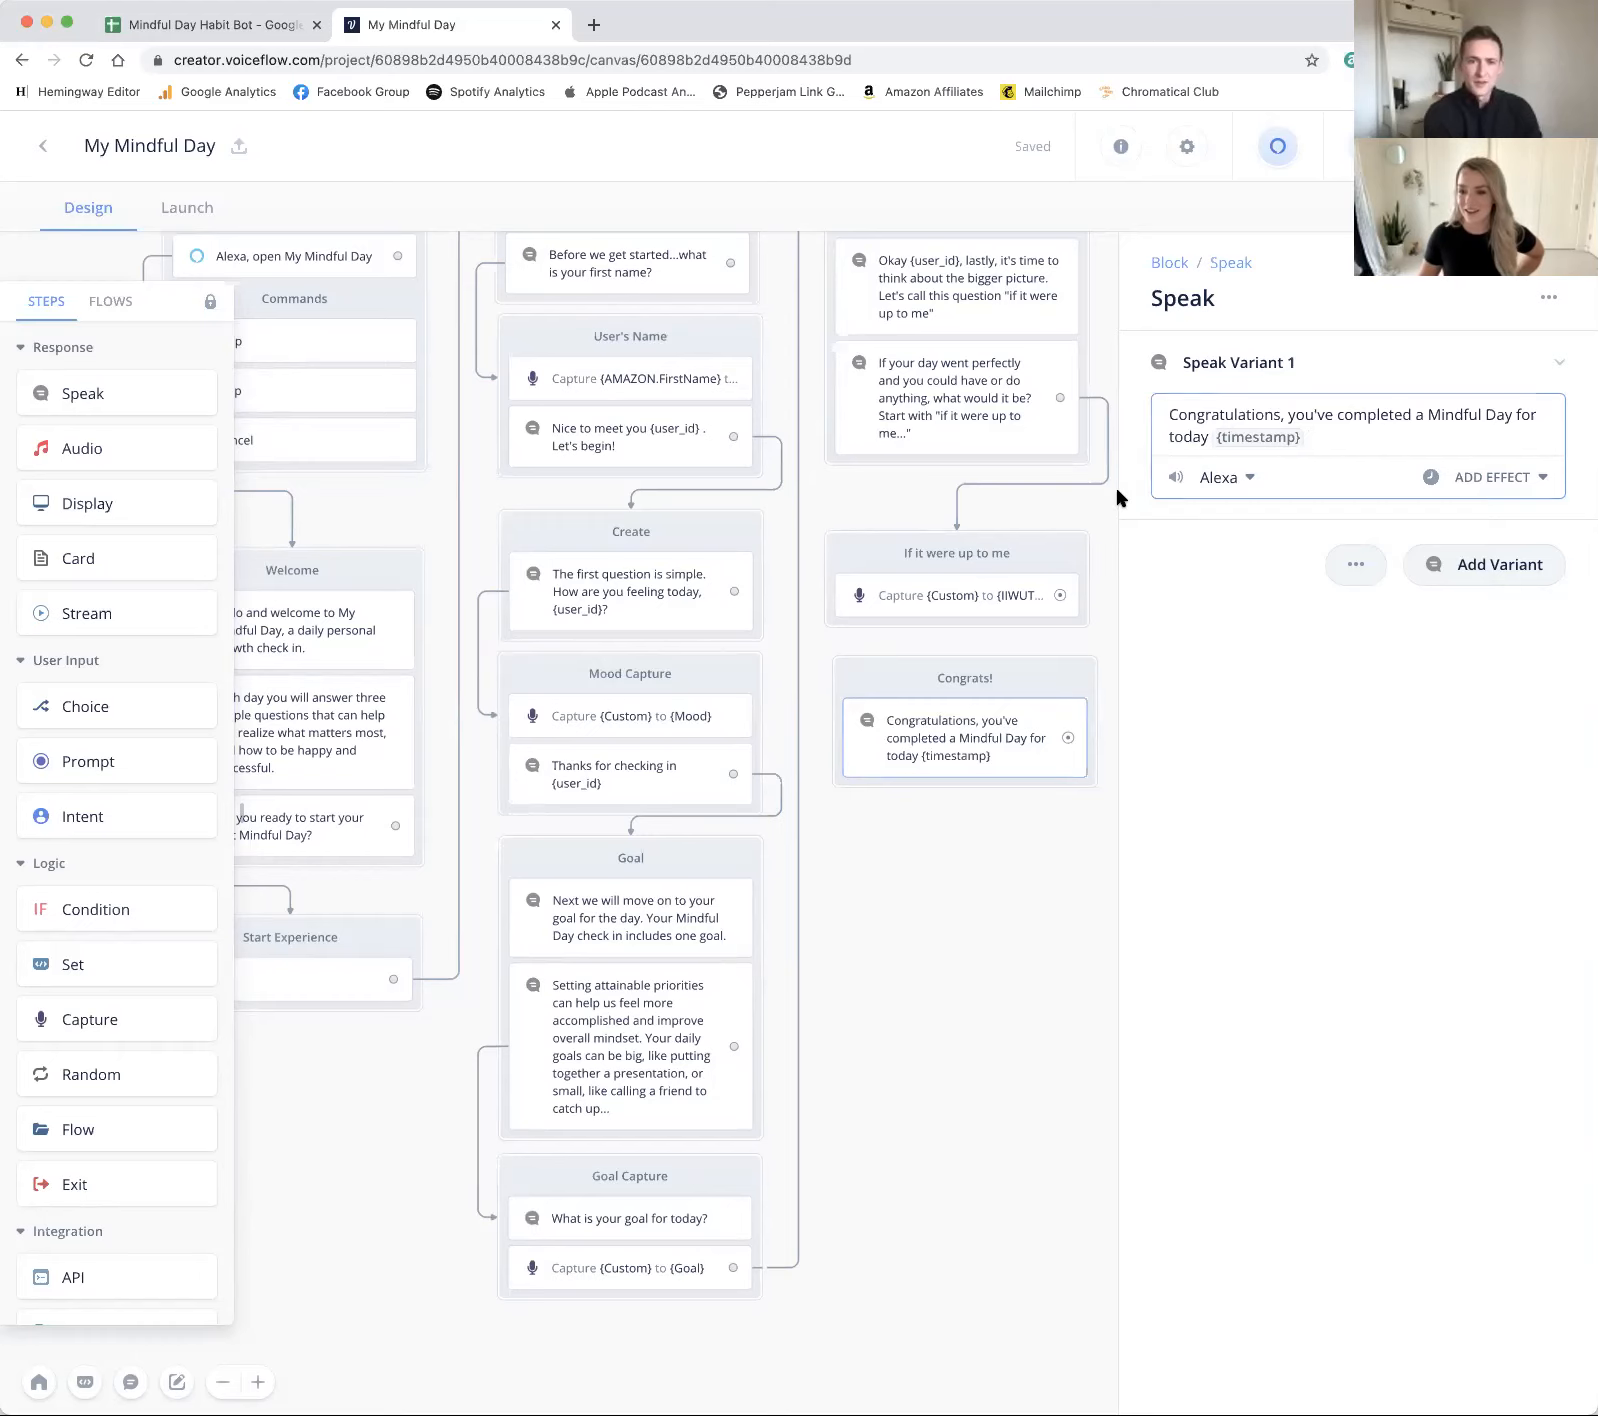
click(1009, 927)
click(1073, 680)
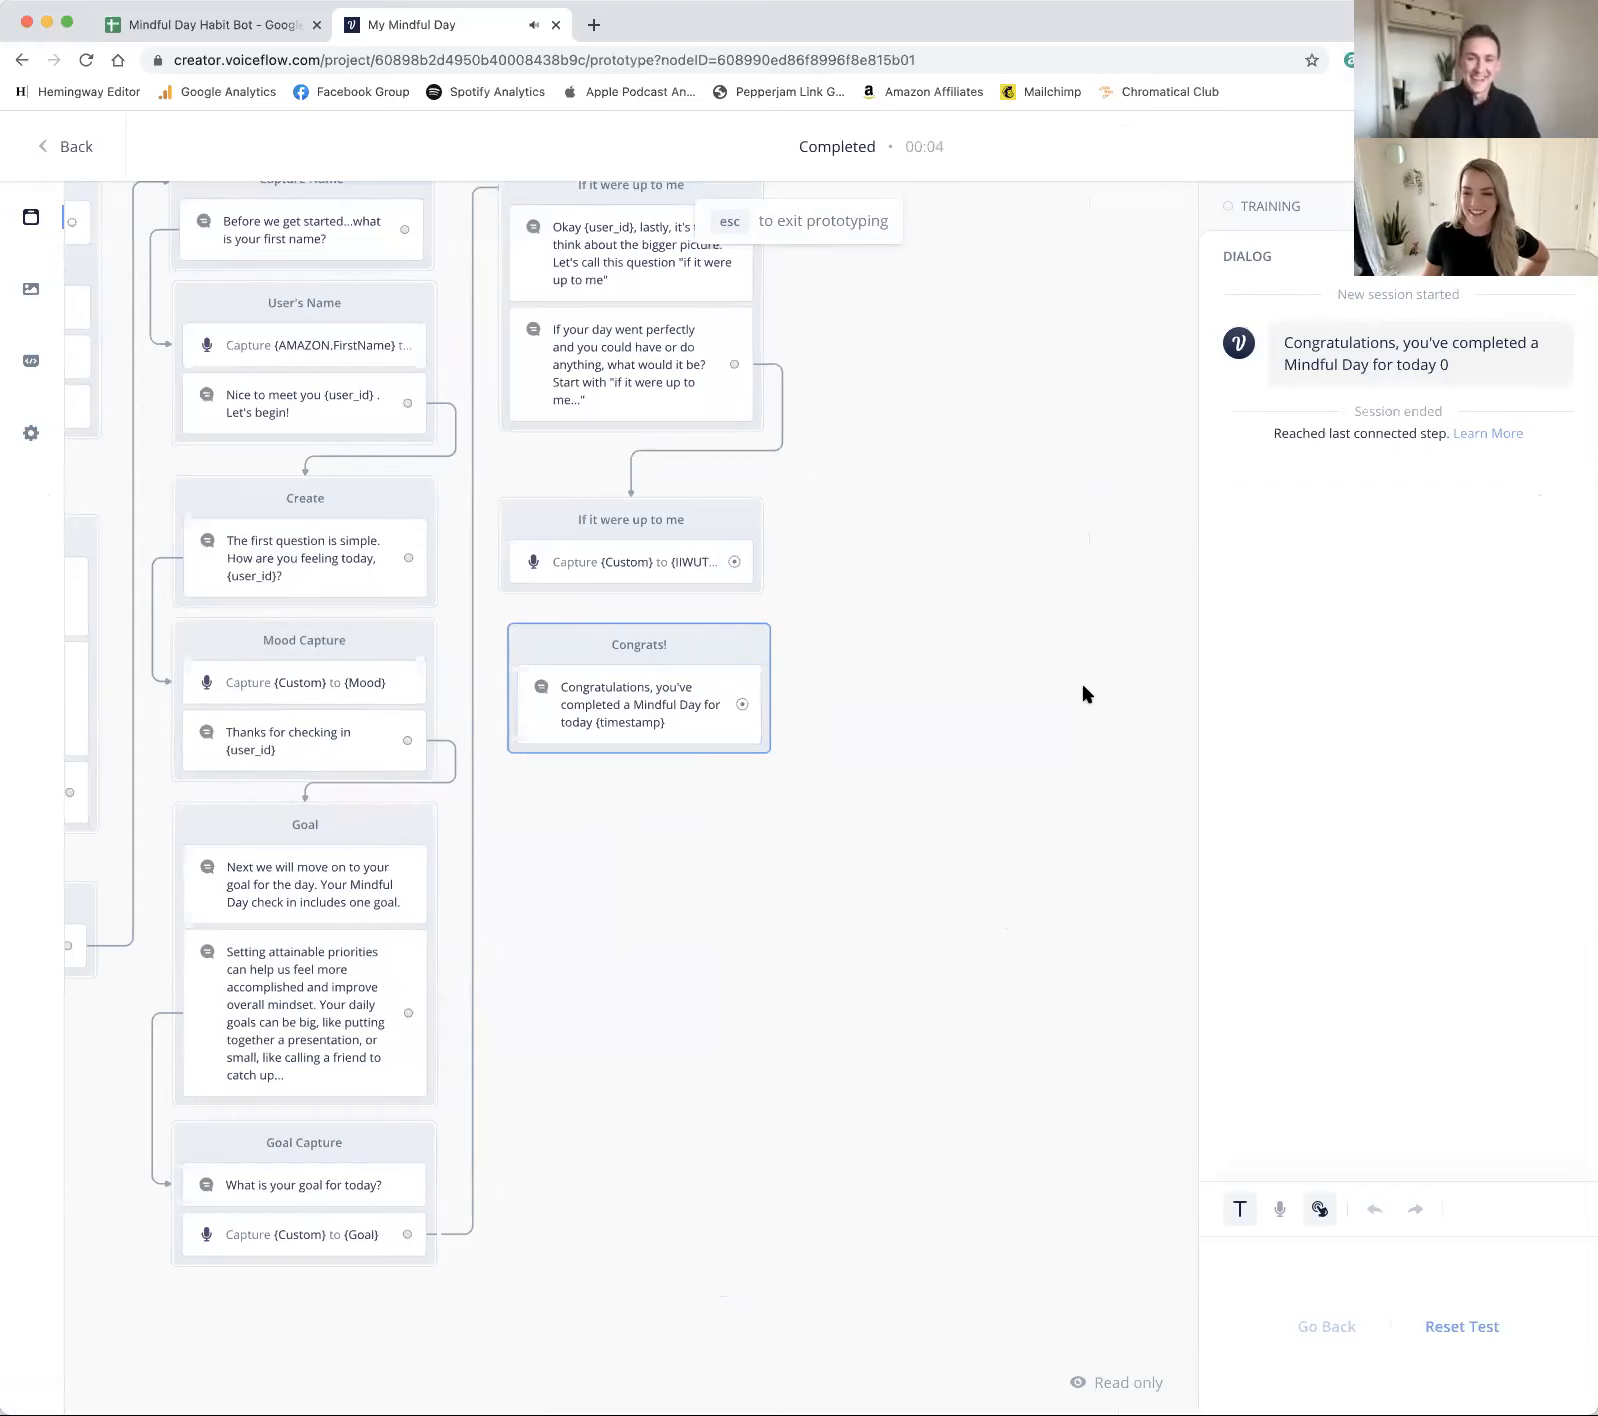
key(Escape)
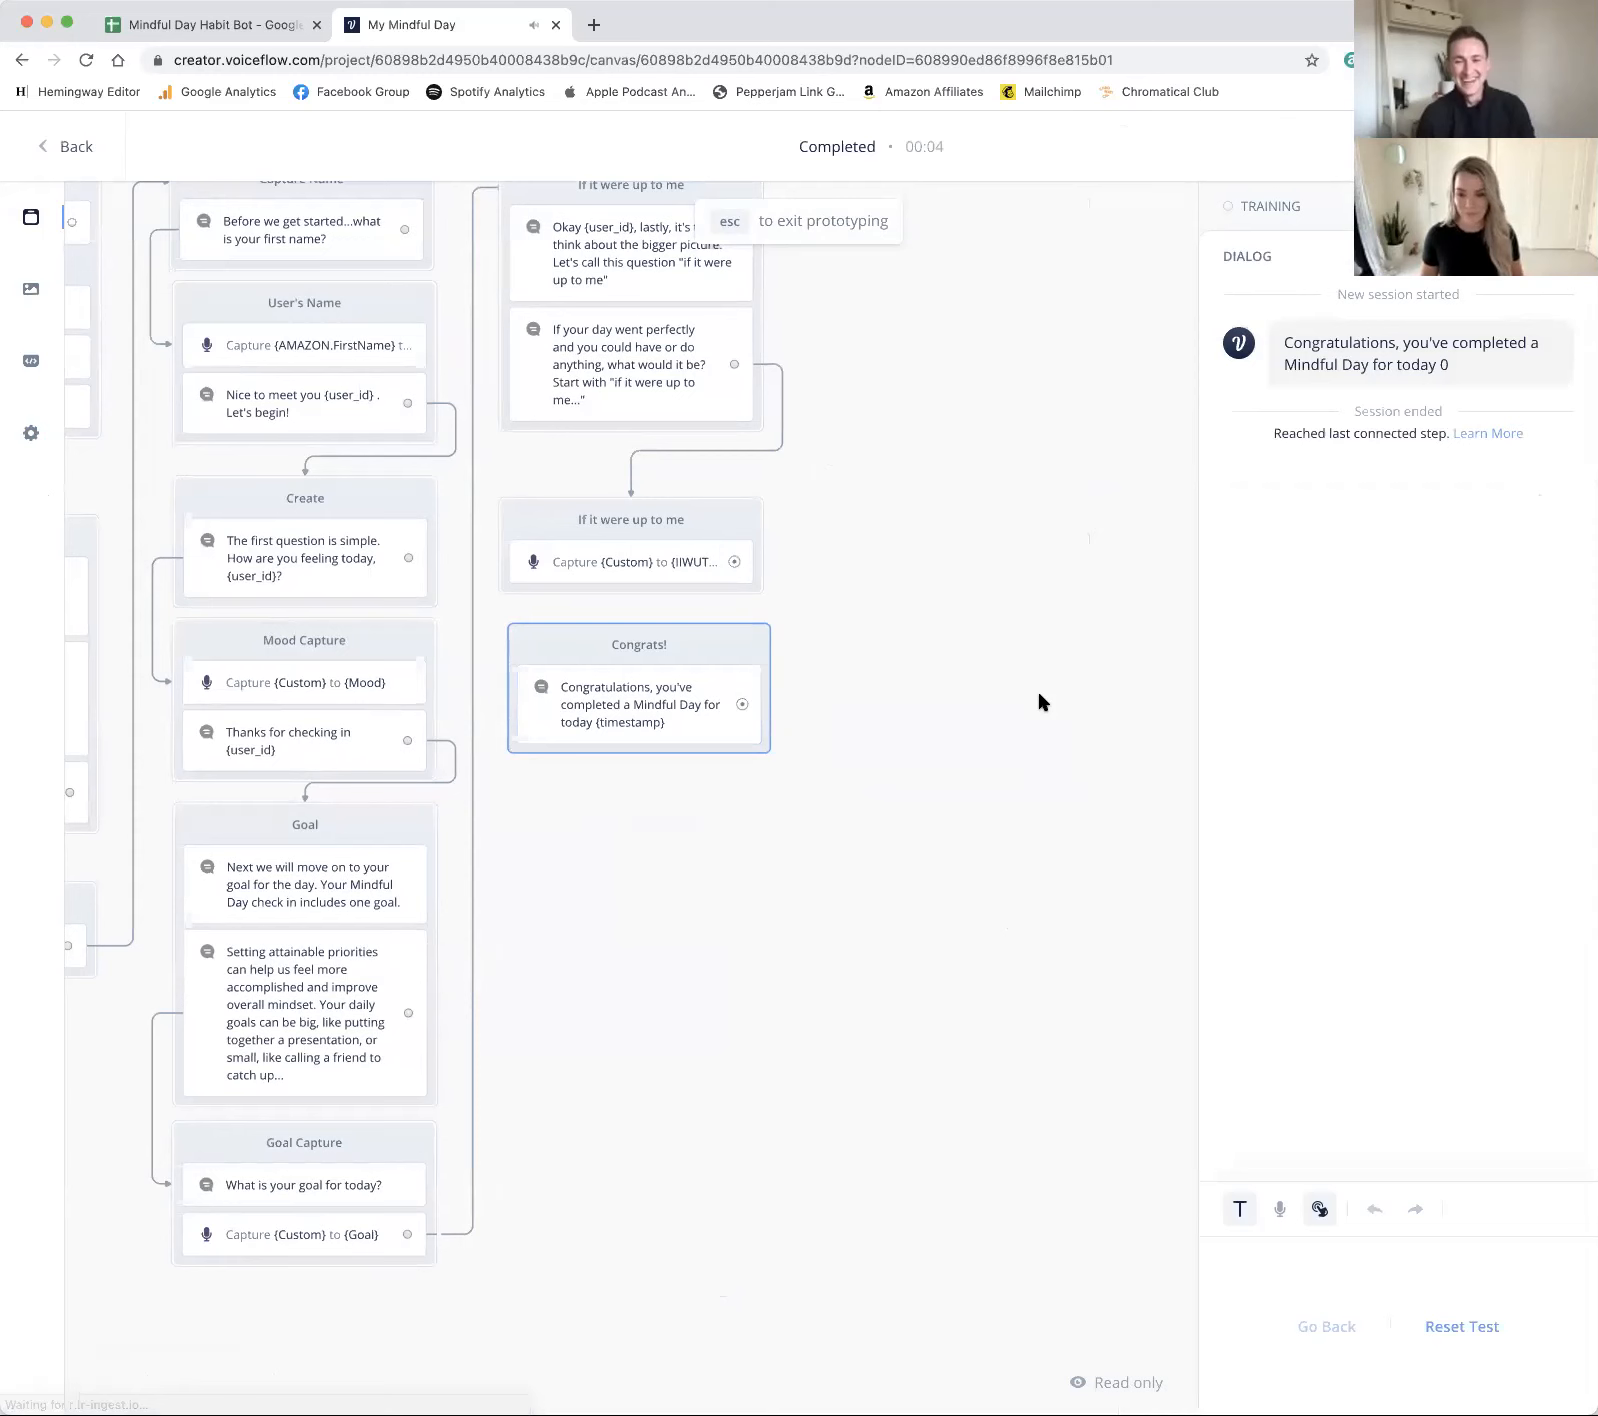
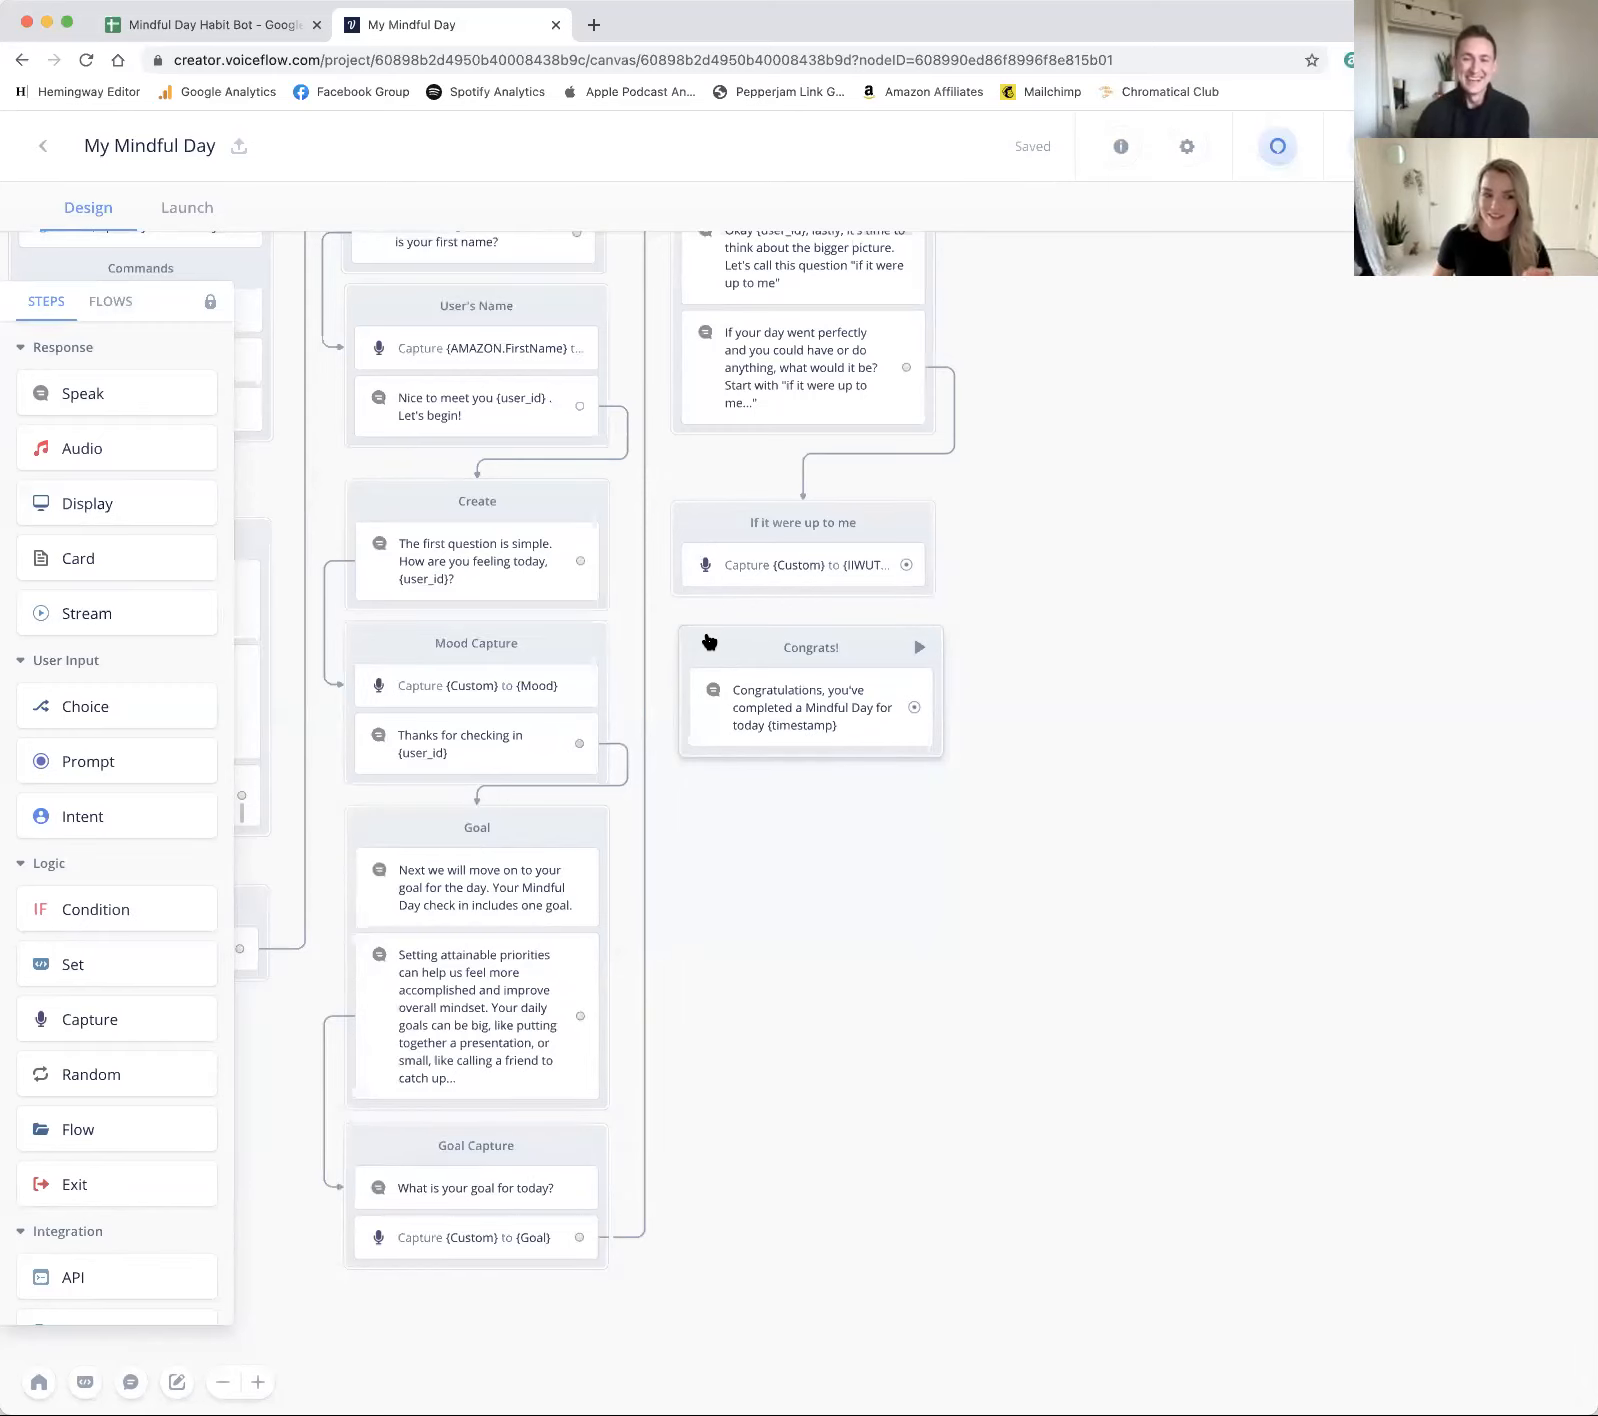
Step: Align the "Congrats!" block under the IIWUTM Capture block and connect the Capture step to it
mouse_move(708, 641)
mouse_down()
mouse_move(700, 652)
mouse_move(700, 628)
mouse_up()
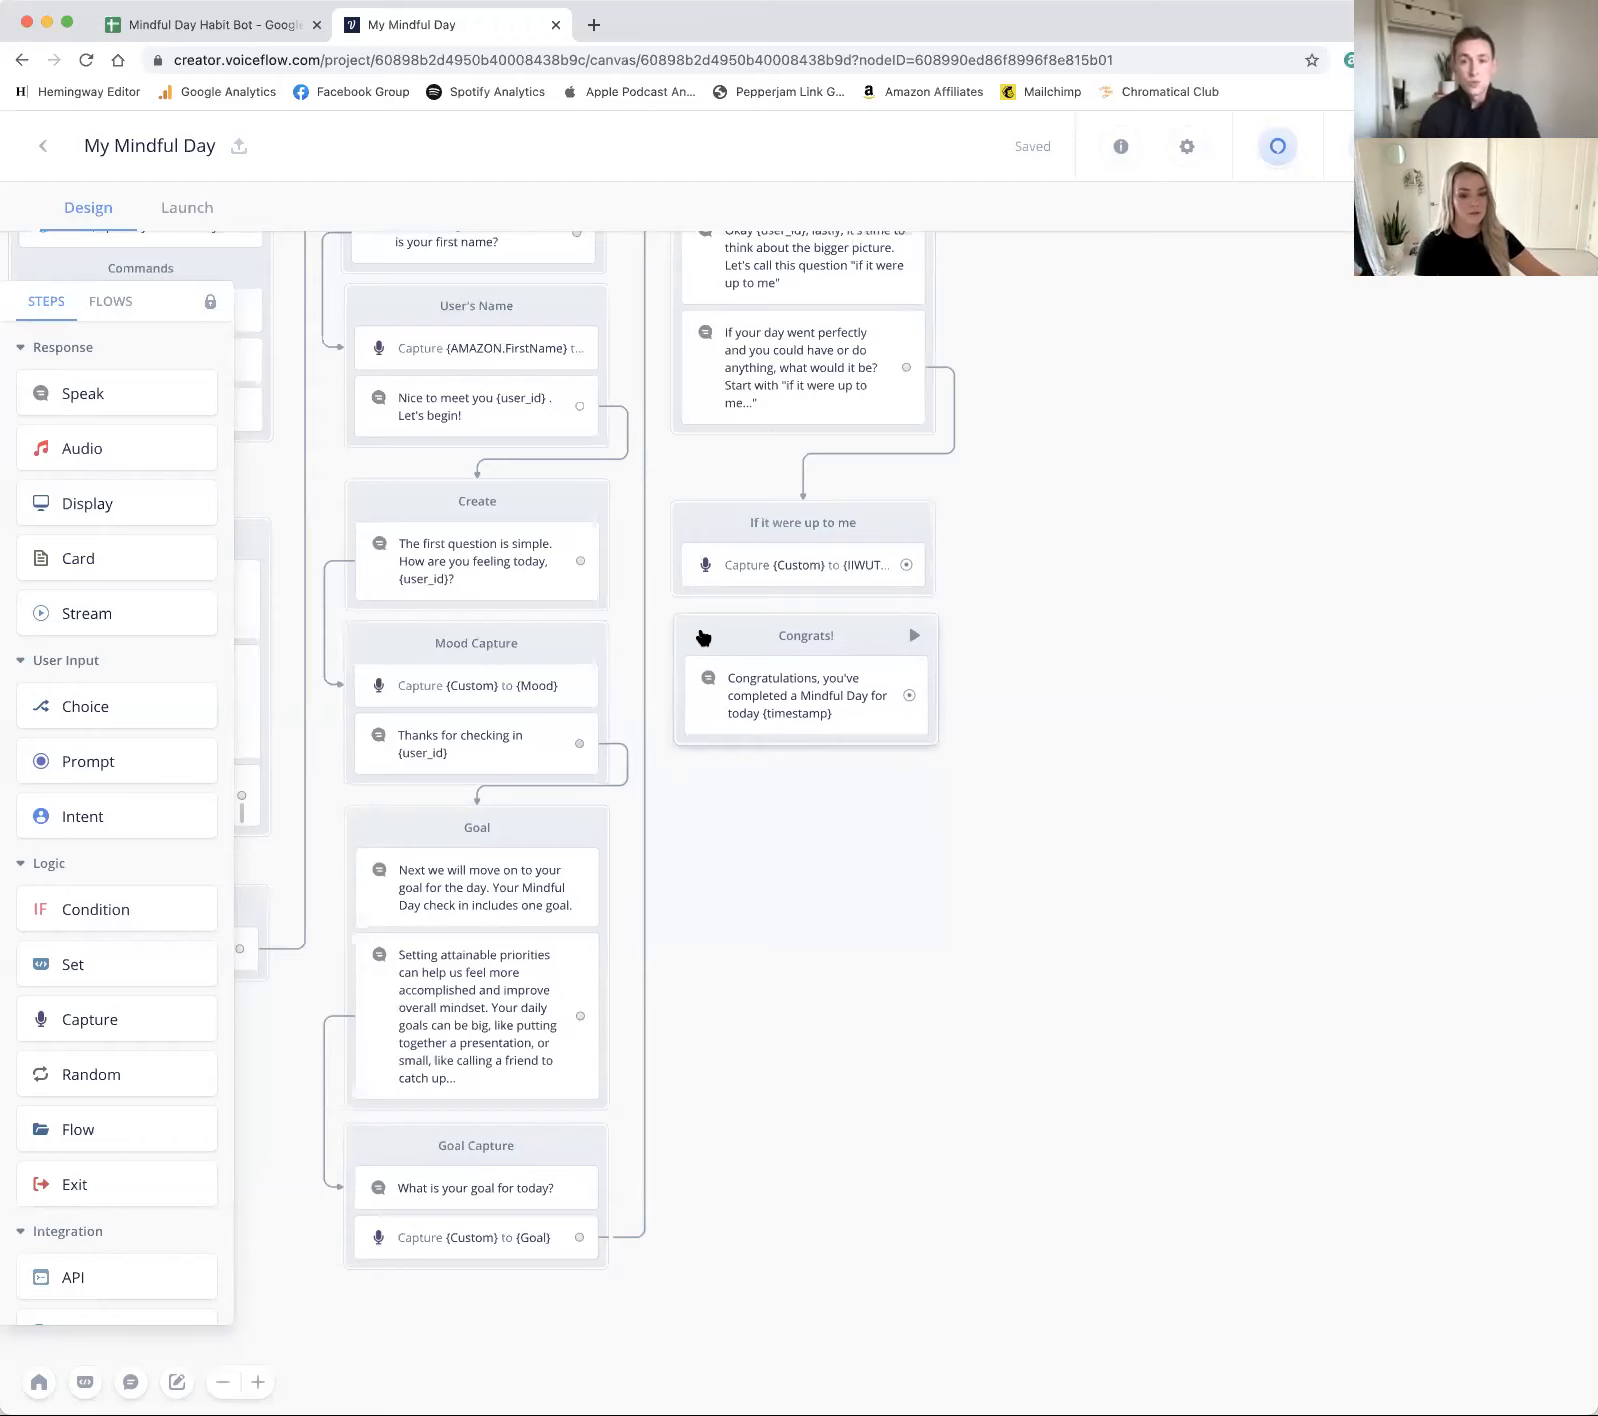
scroll(703, 635, left, 2)
scroll(703, 635, down, 1)
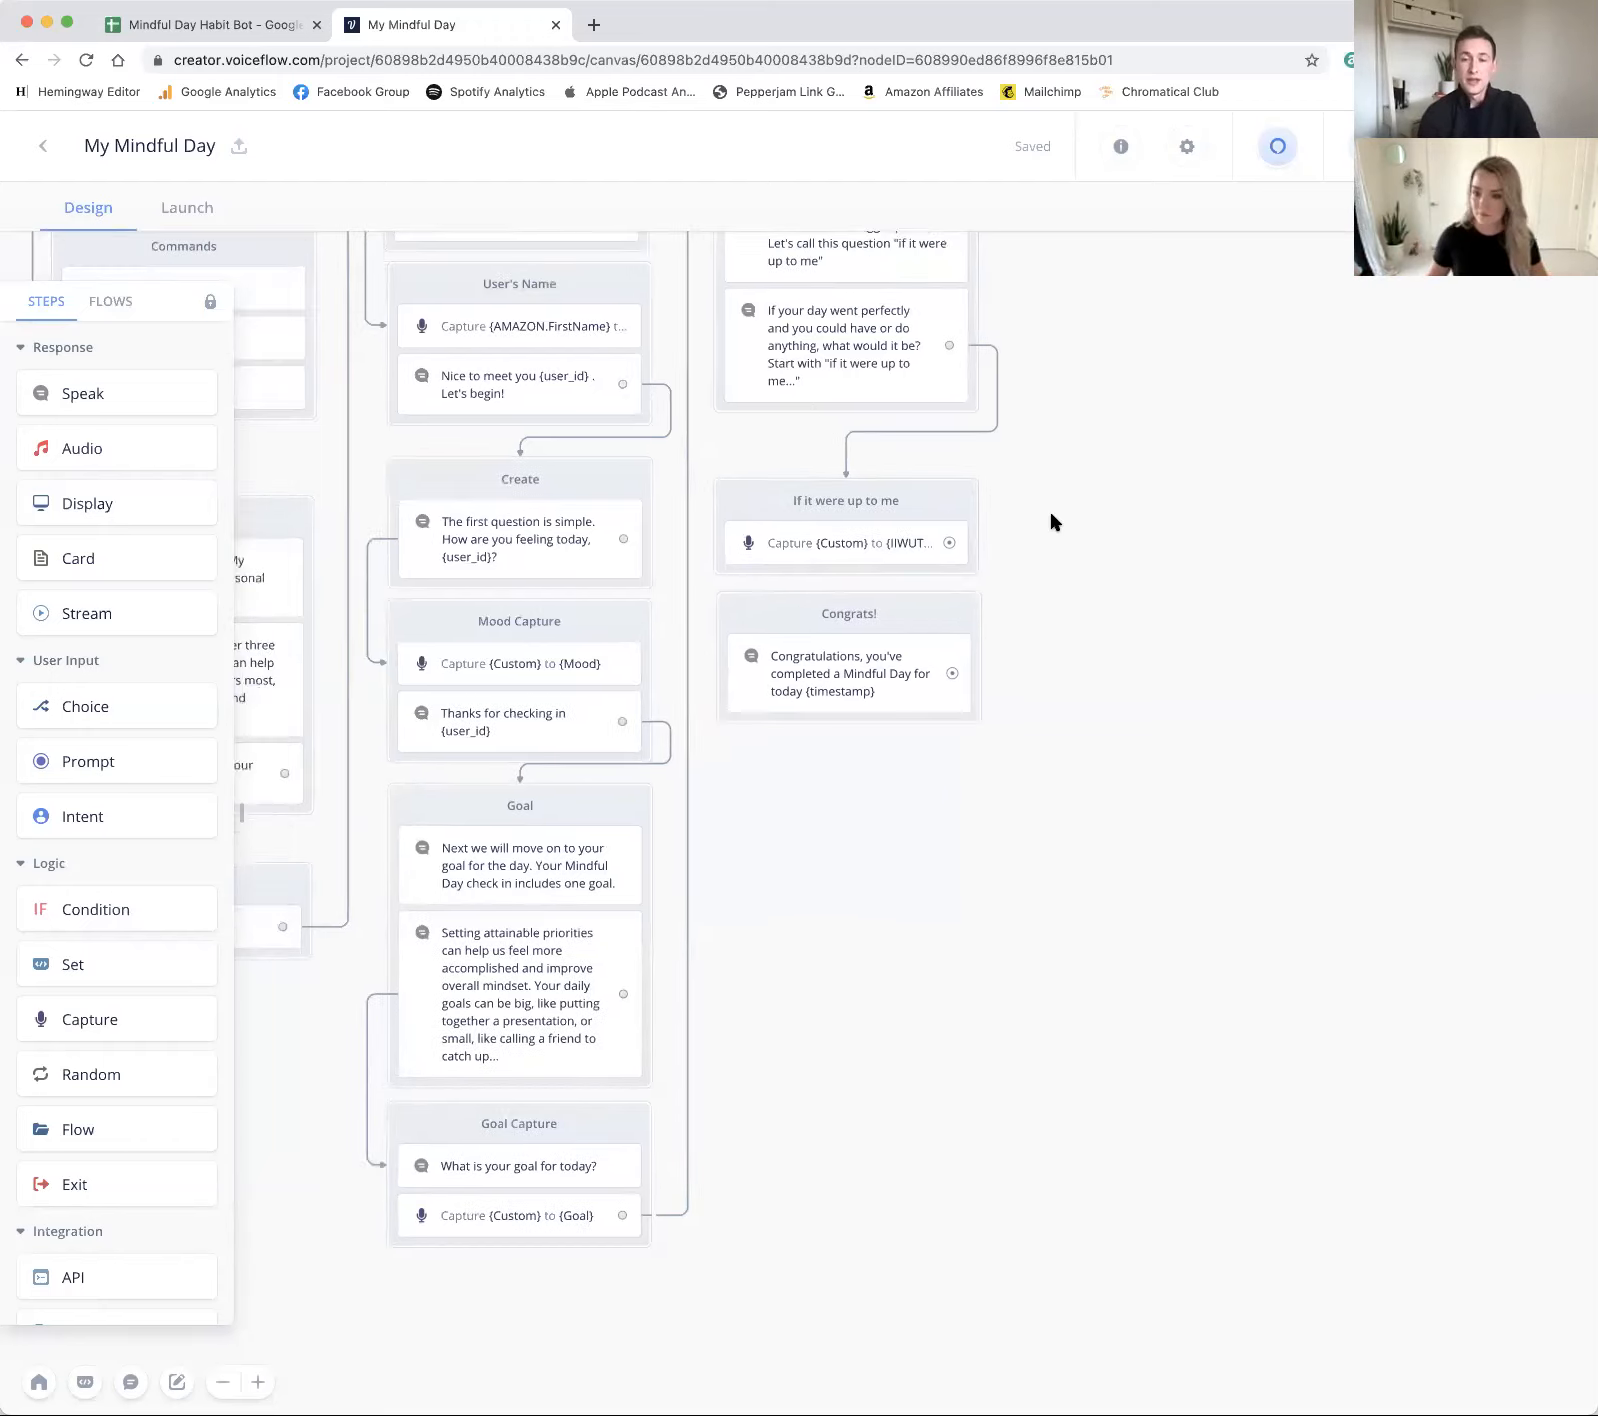
drag(973, 530, 982, 686)
click(1013, 881)
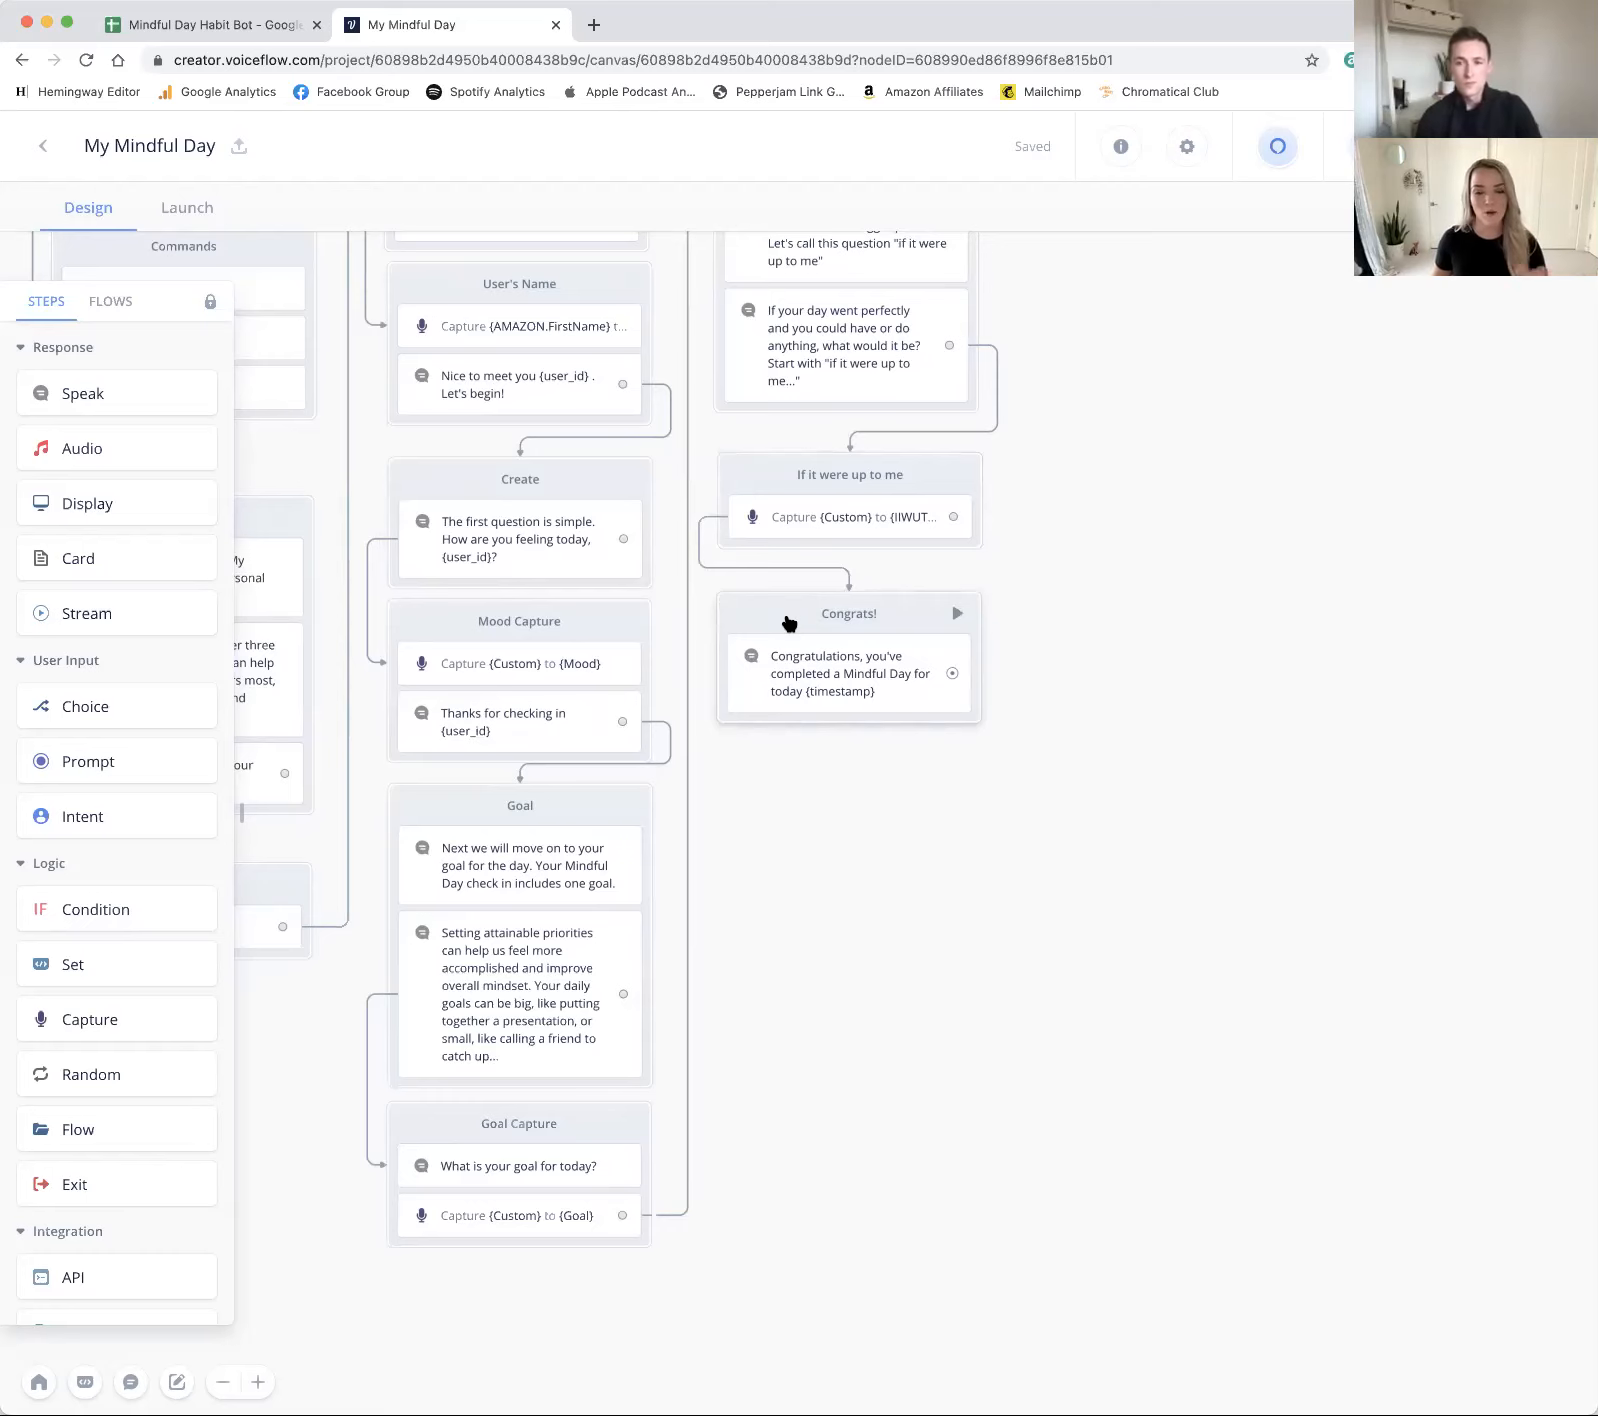
Step: Change the "Congrats!" Speak text to "Congratulations, you've completed your first Mindful Day!", removing the timestamp variable and "for today"
scroll(790, 624, left, 3)
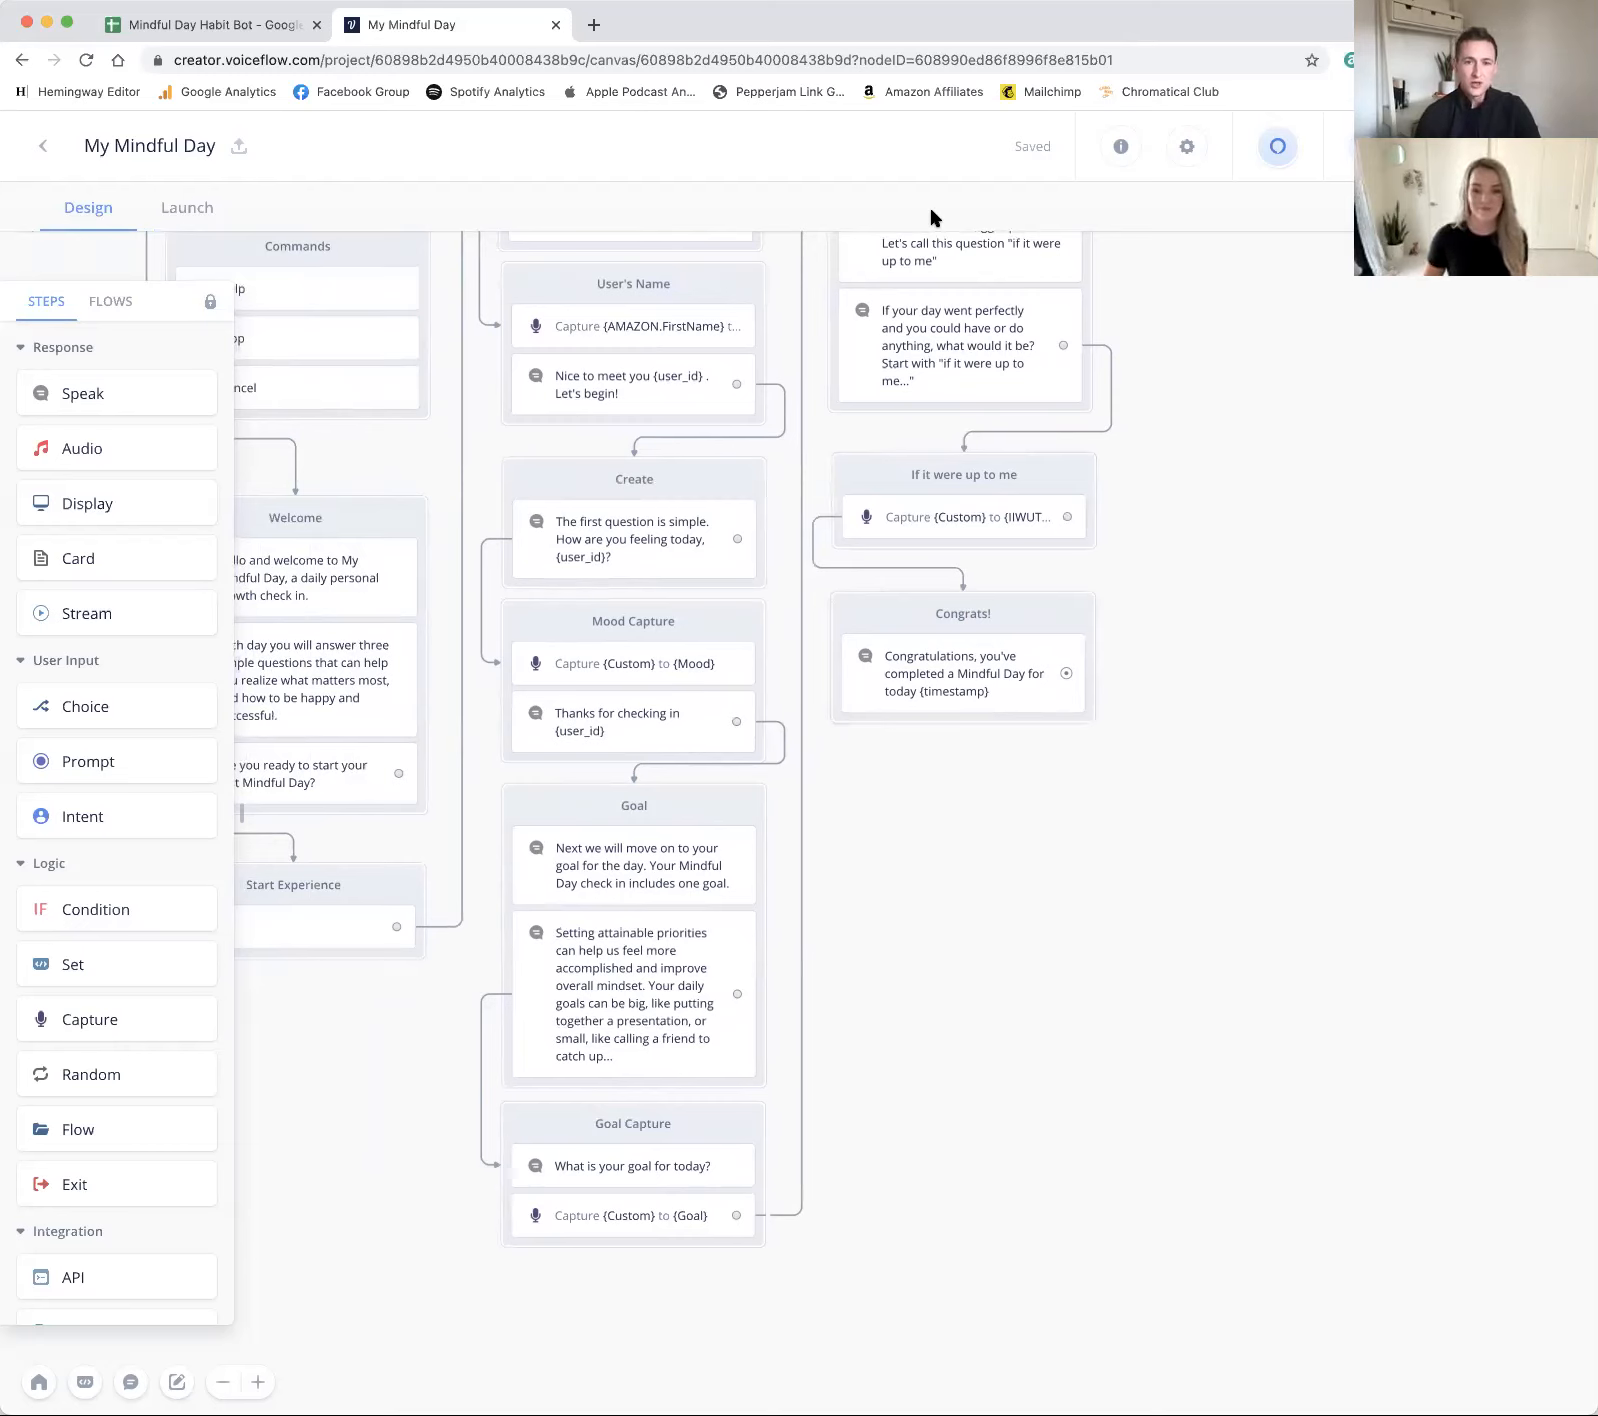
click(967, 688)
click(1308, 433)
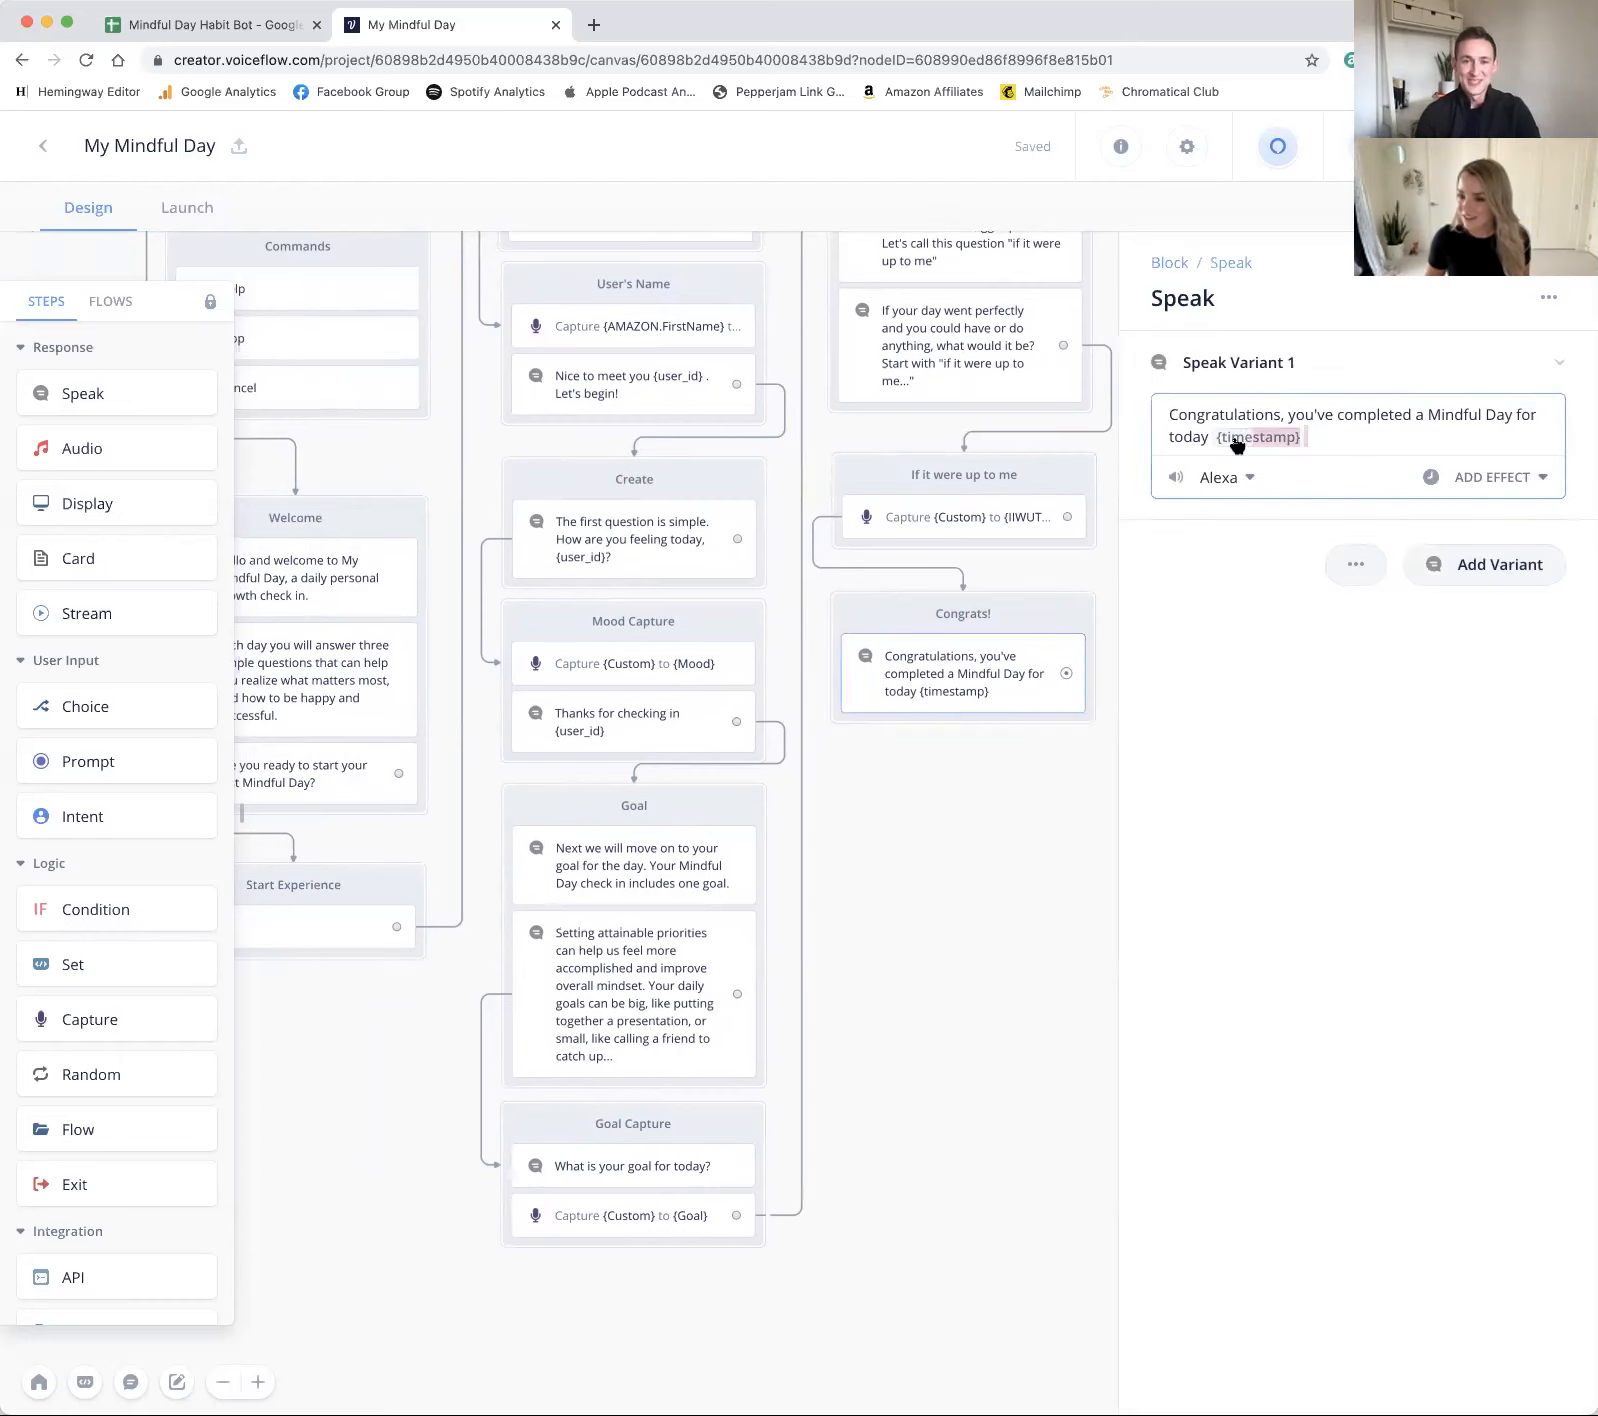
key(BackSpace)
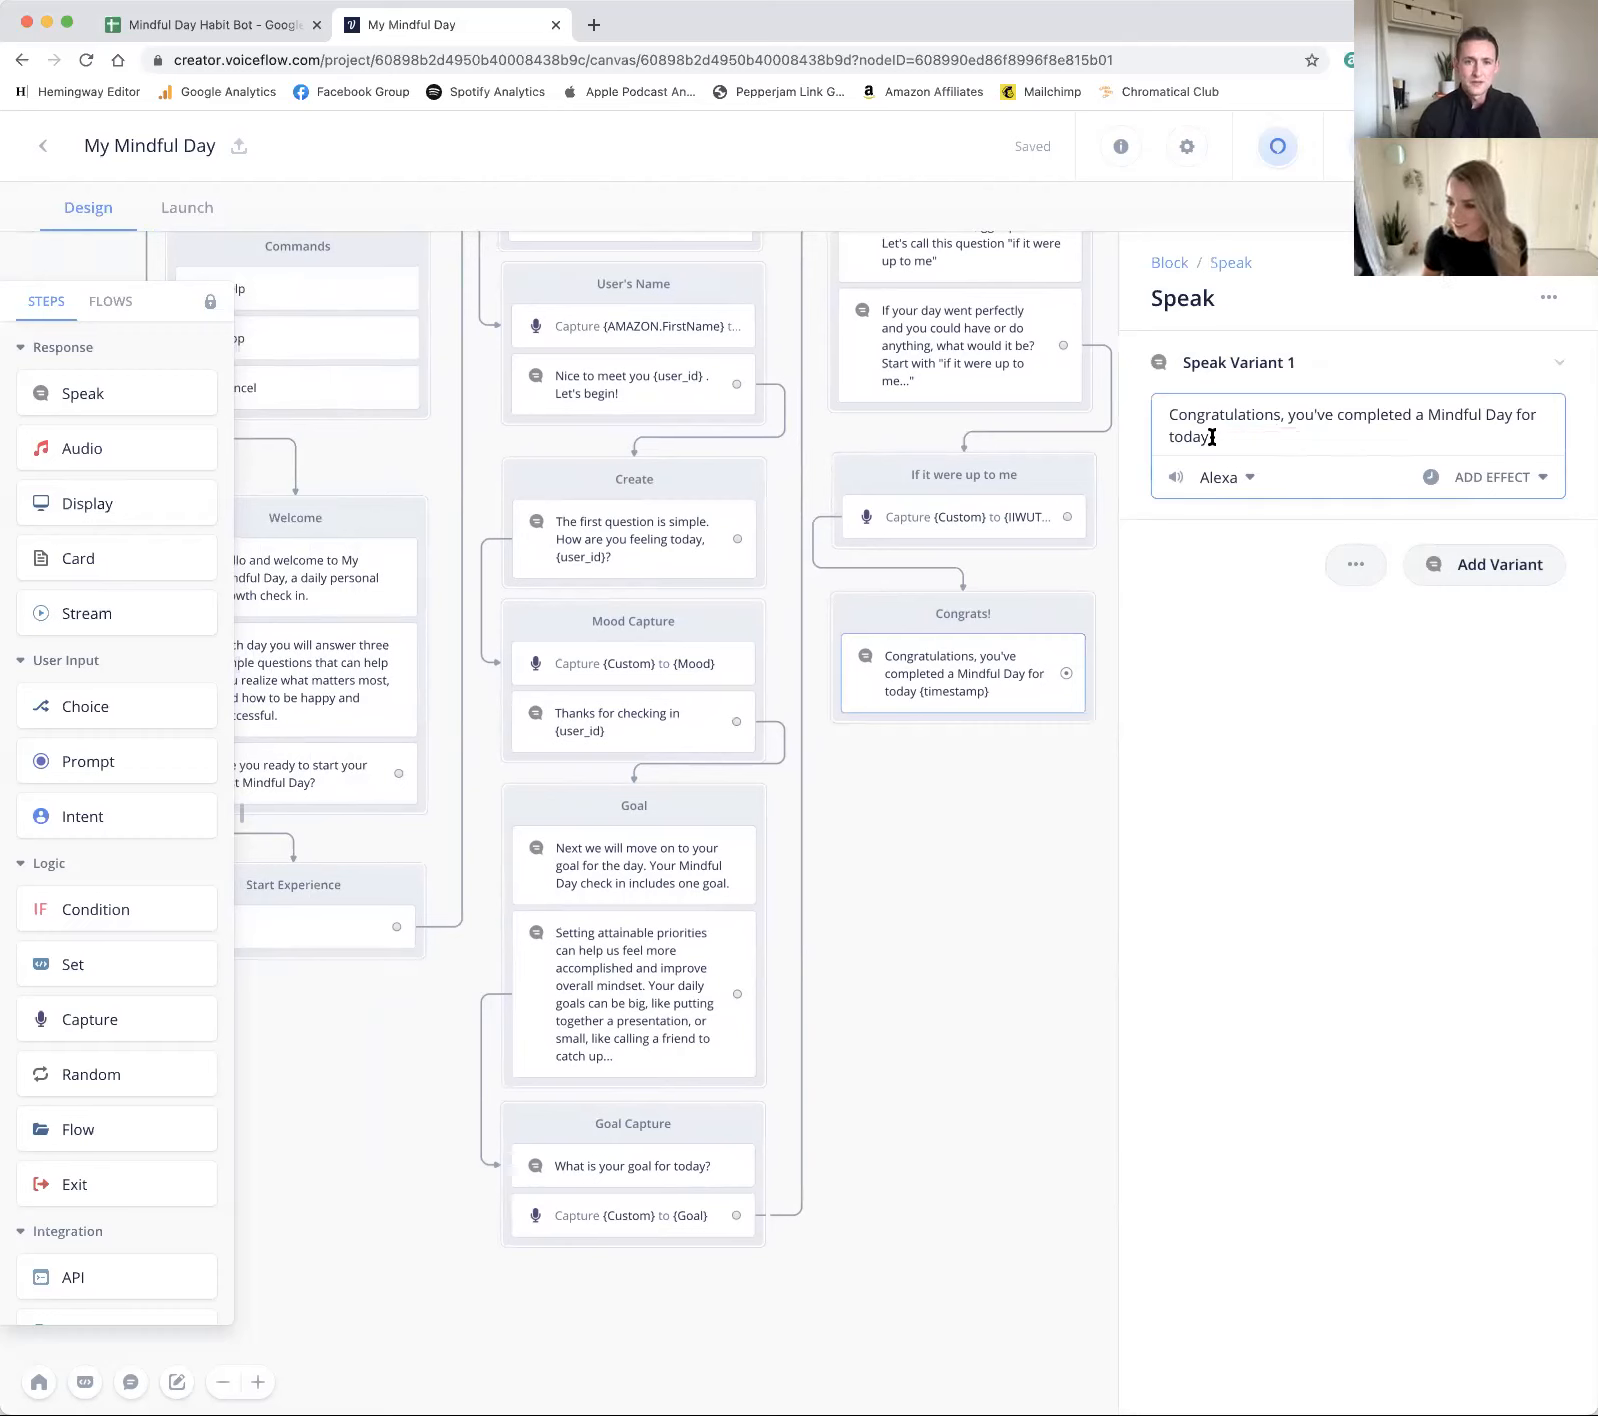
double_click(1420, 413)
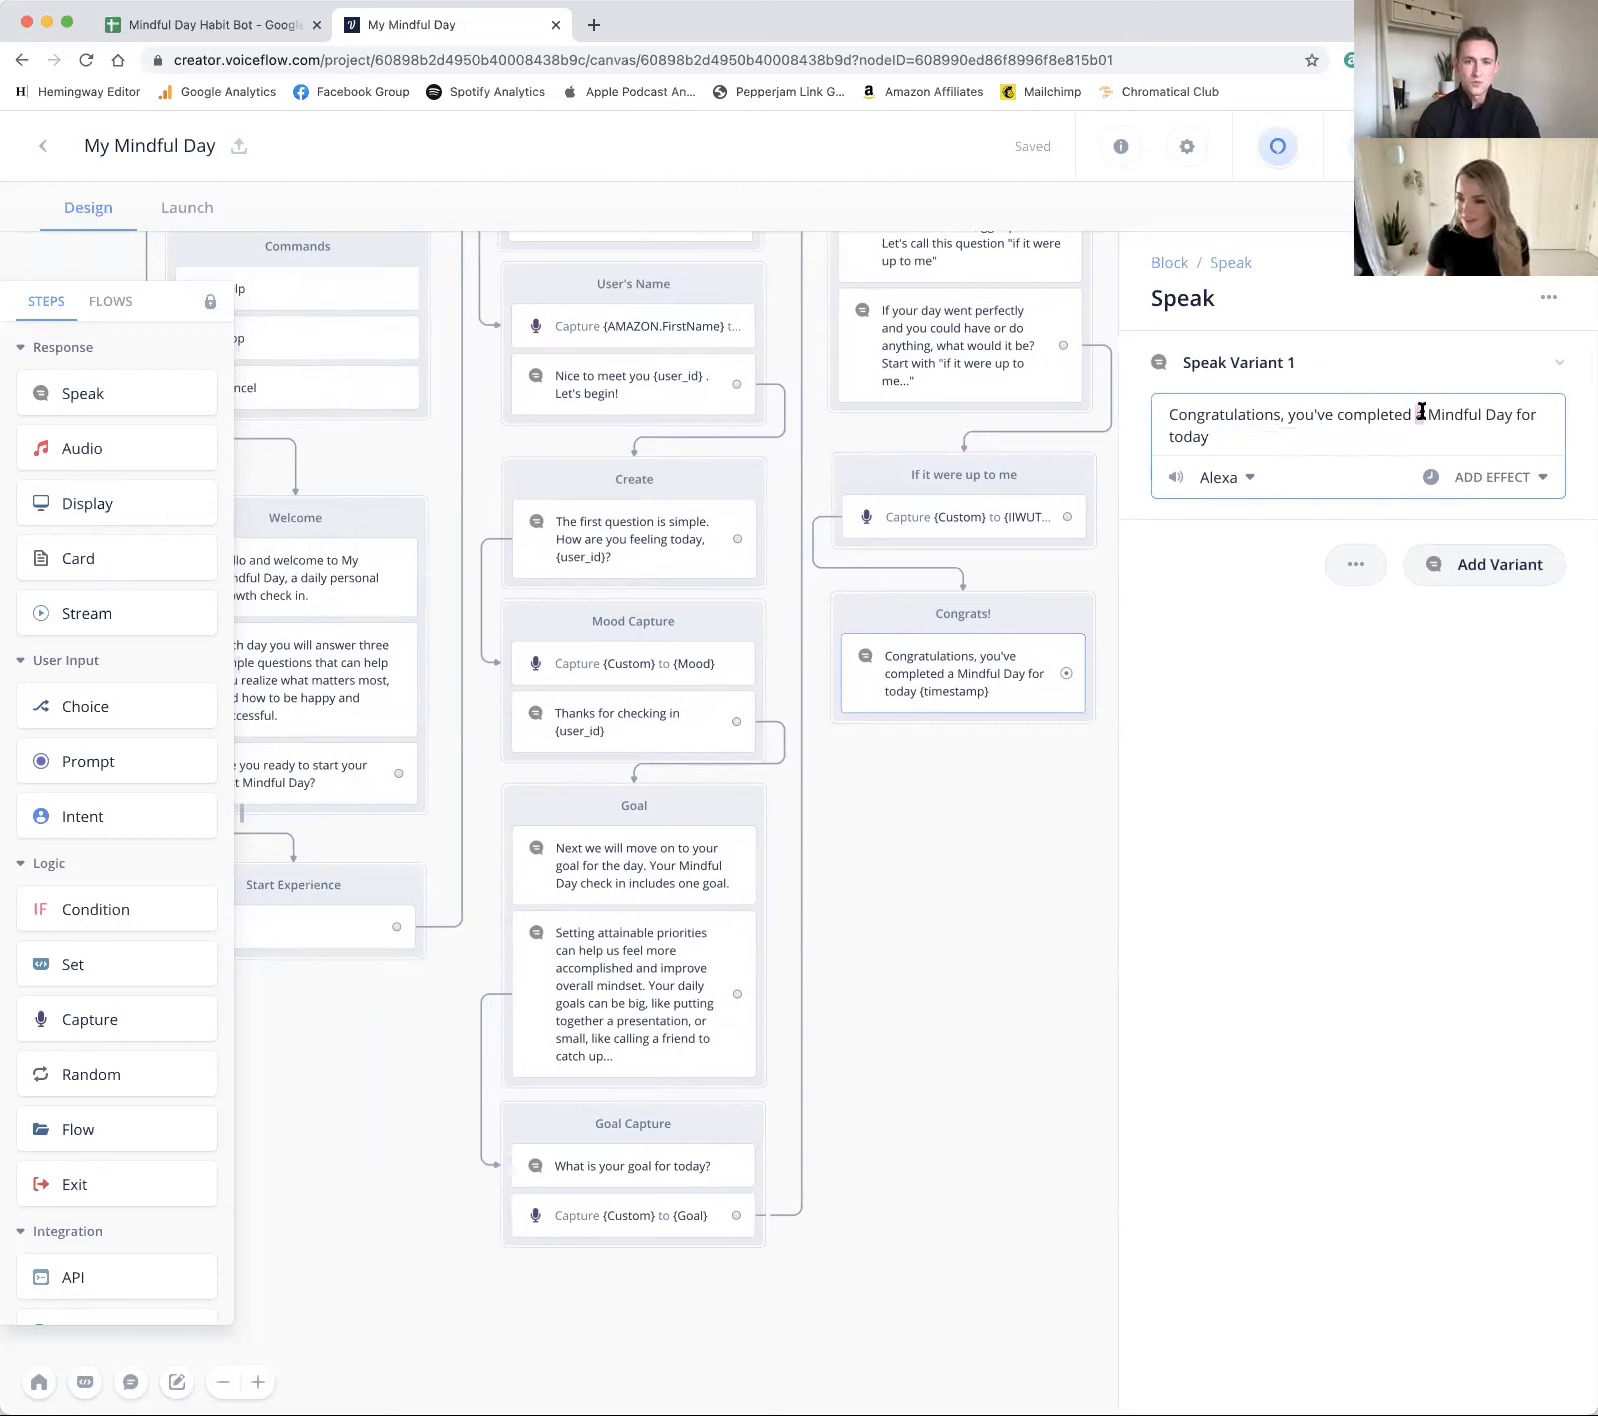
text(your first)
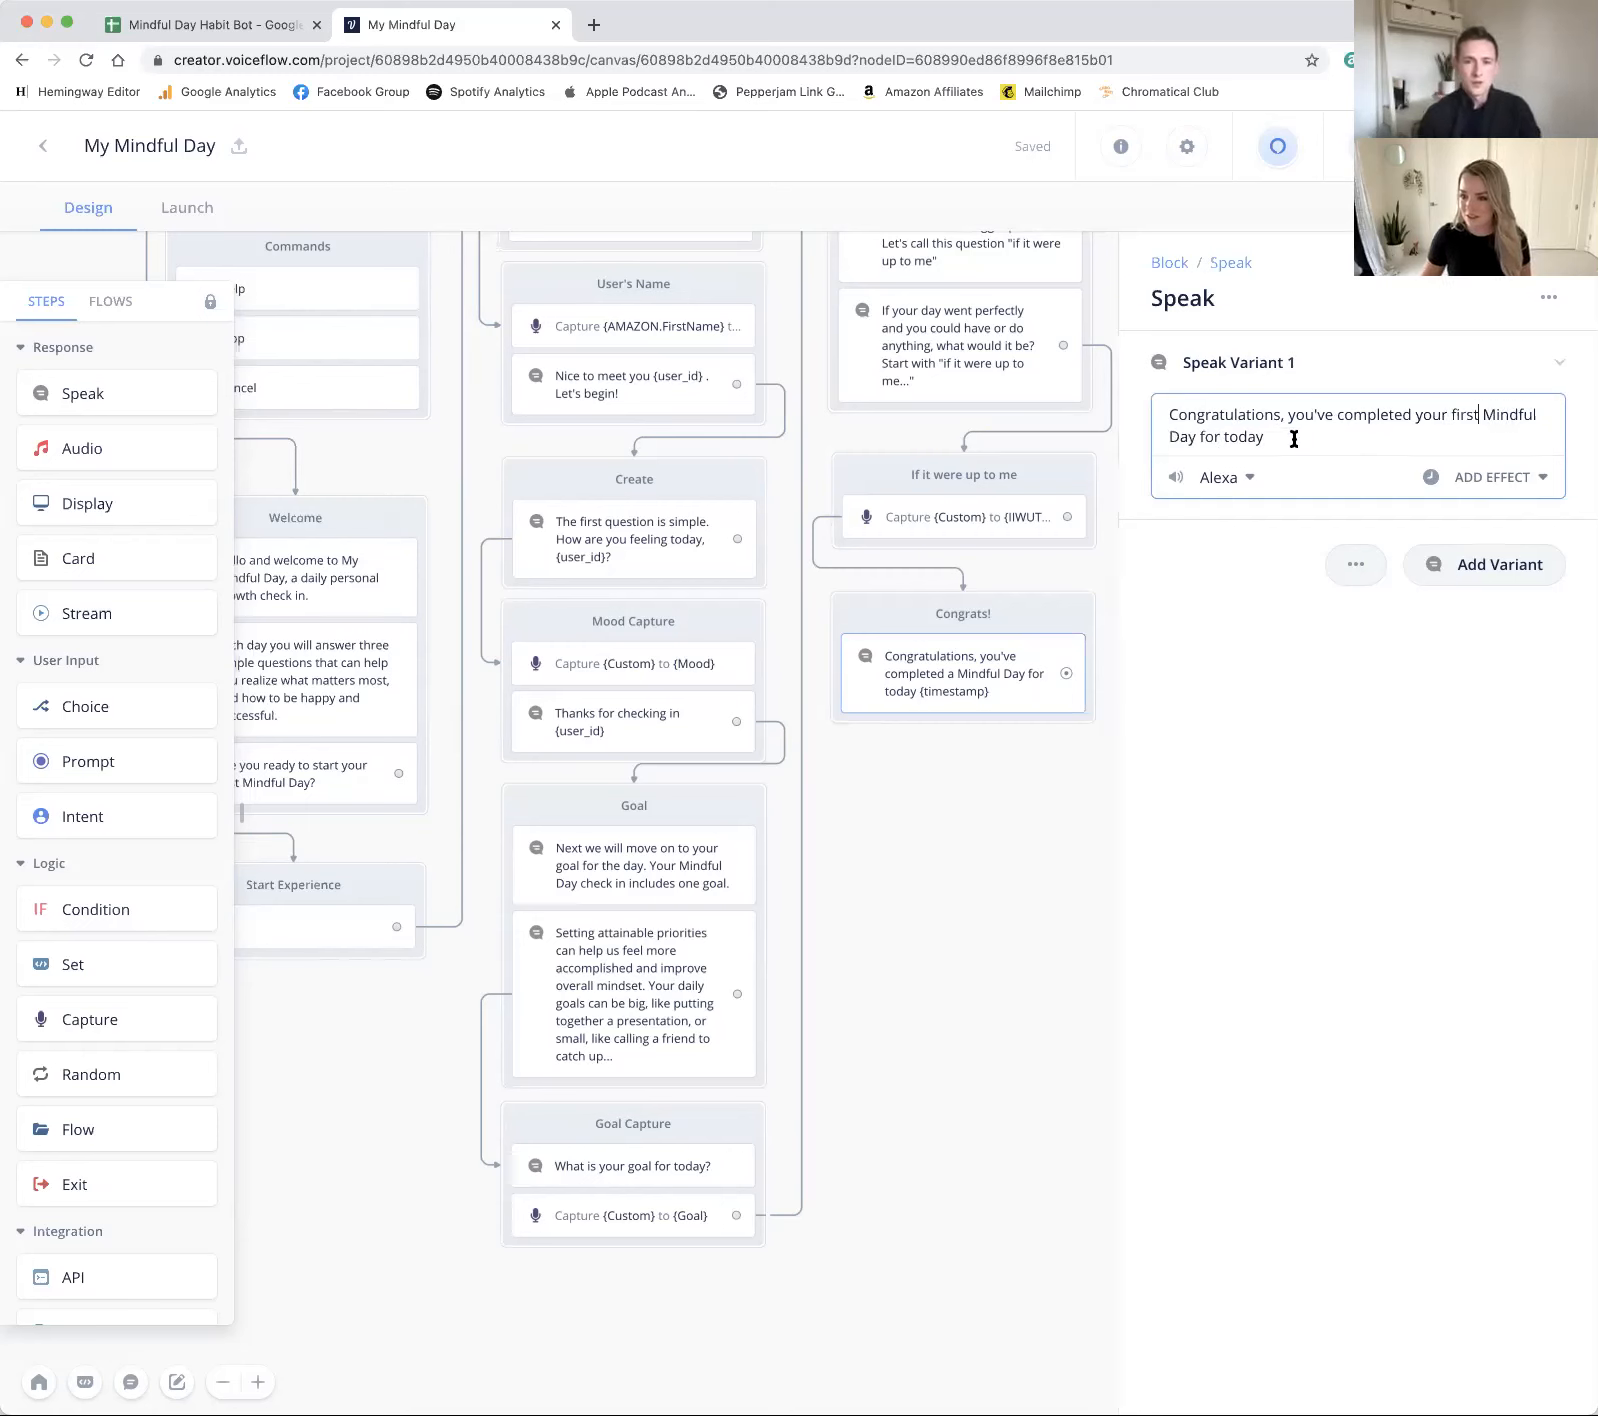
drag(1291, 437, 1196, 437)
text(!)
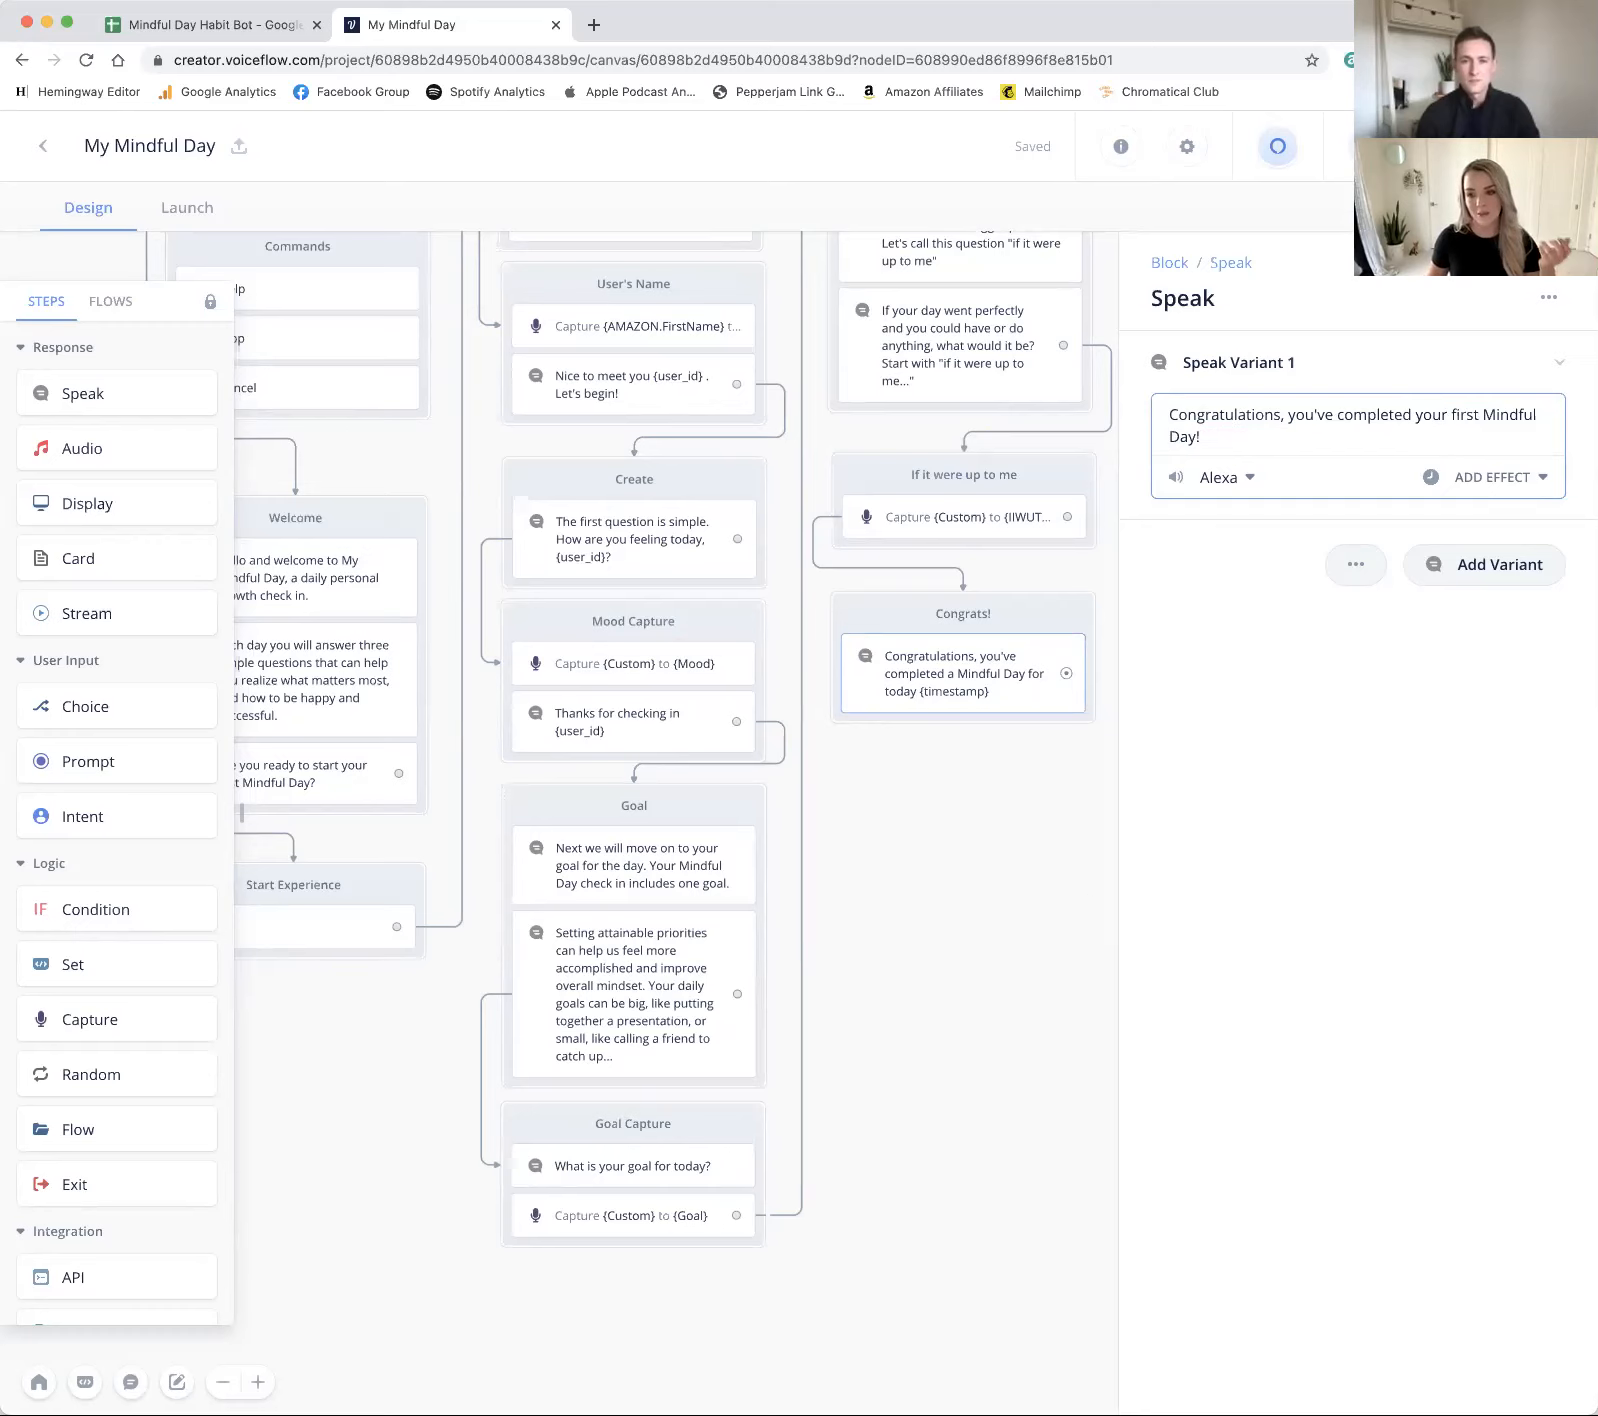
Step: Close the "Congrats!" message editor and review the full conversation flow from Start to "Congrats!"
click(988, 868)
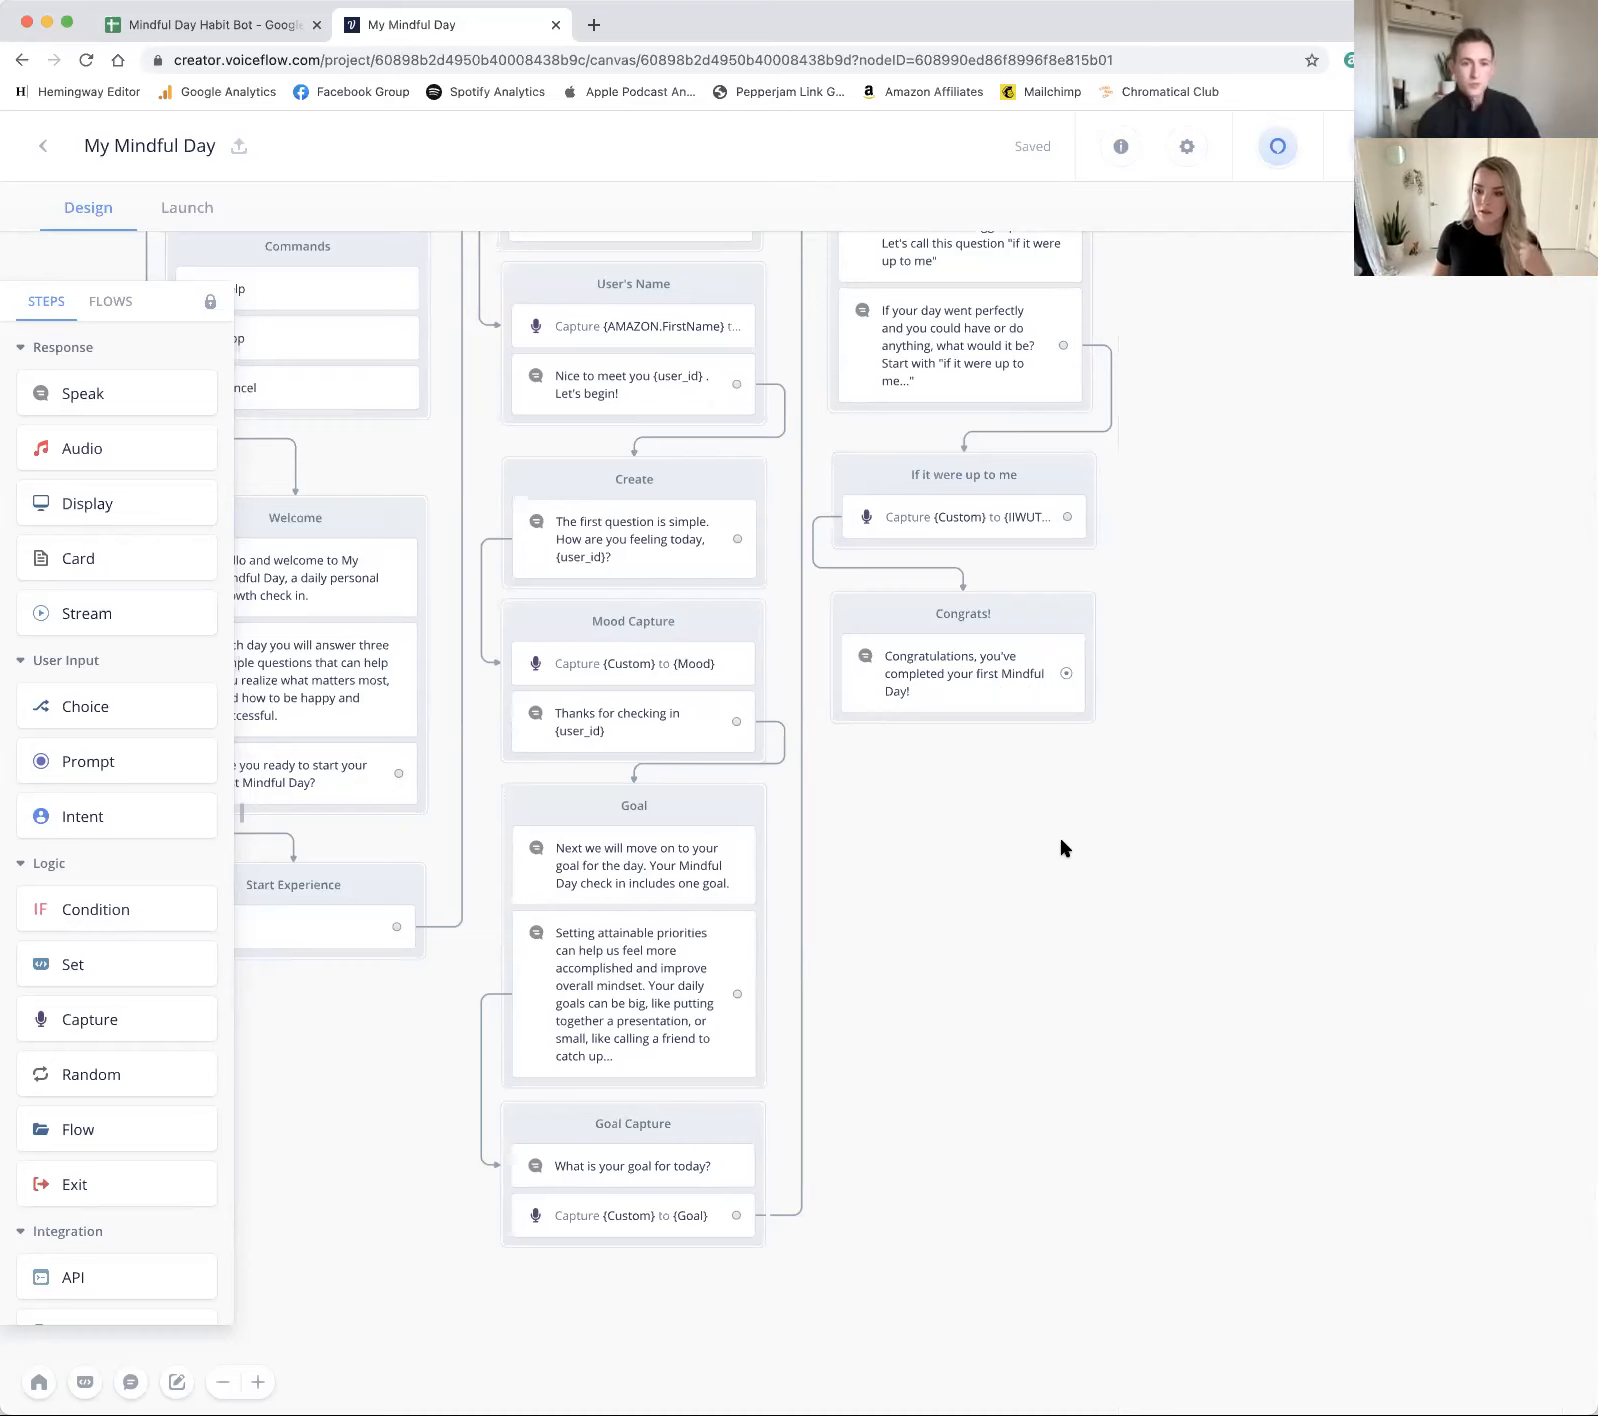
scroll(1059, 845, left, 5)
scroll(1059, 845, up, 3)
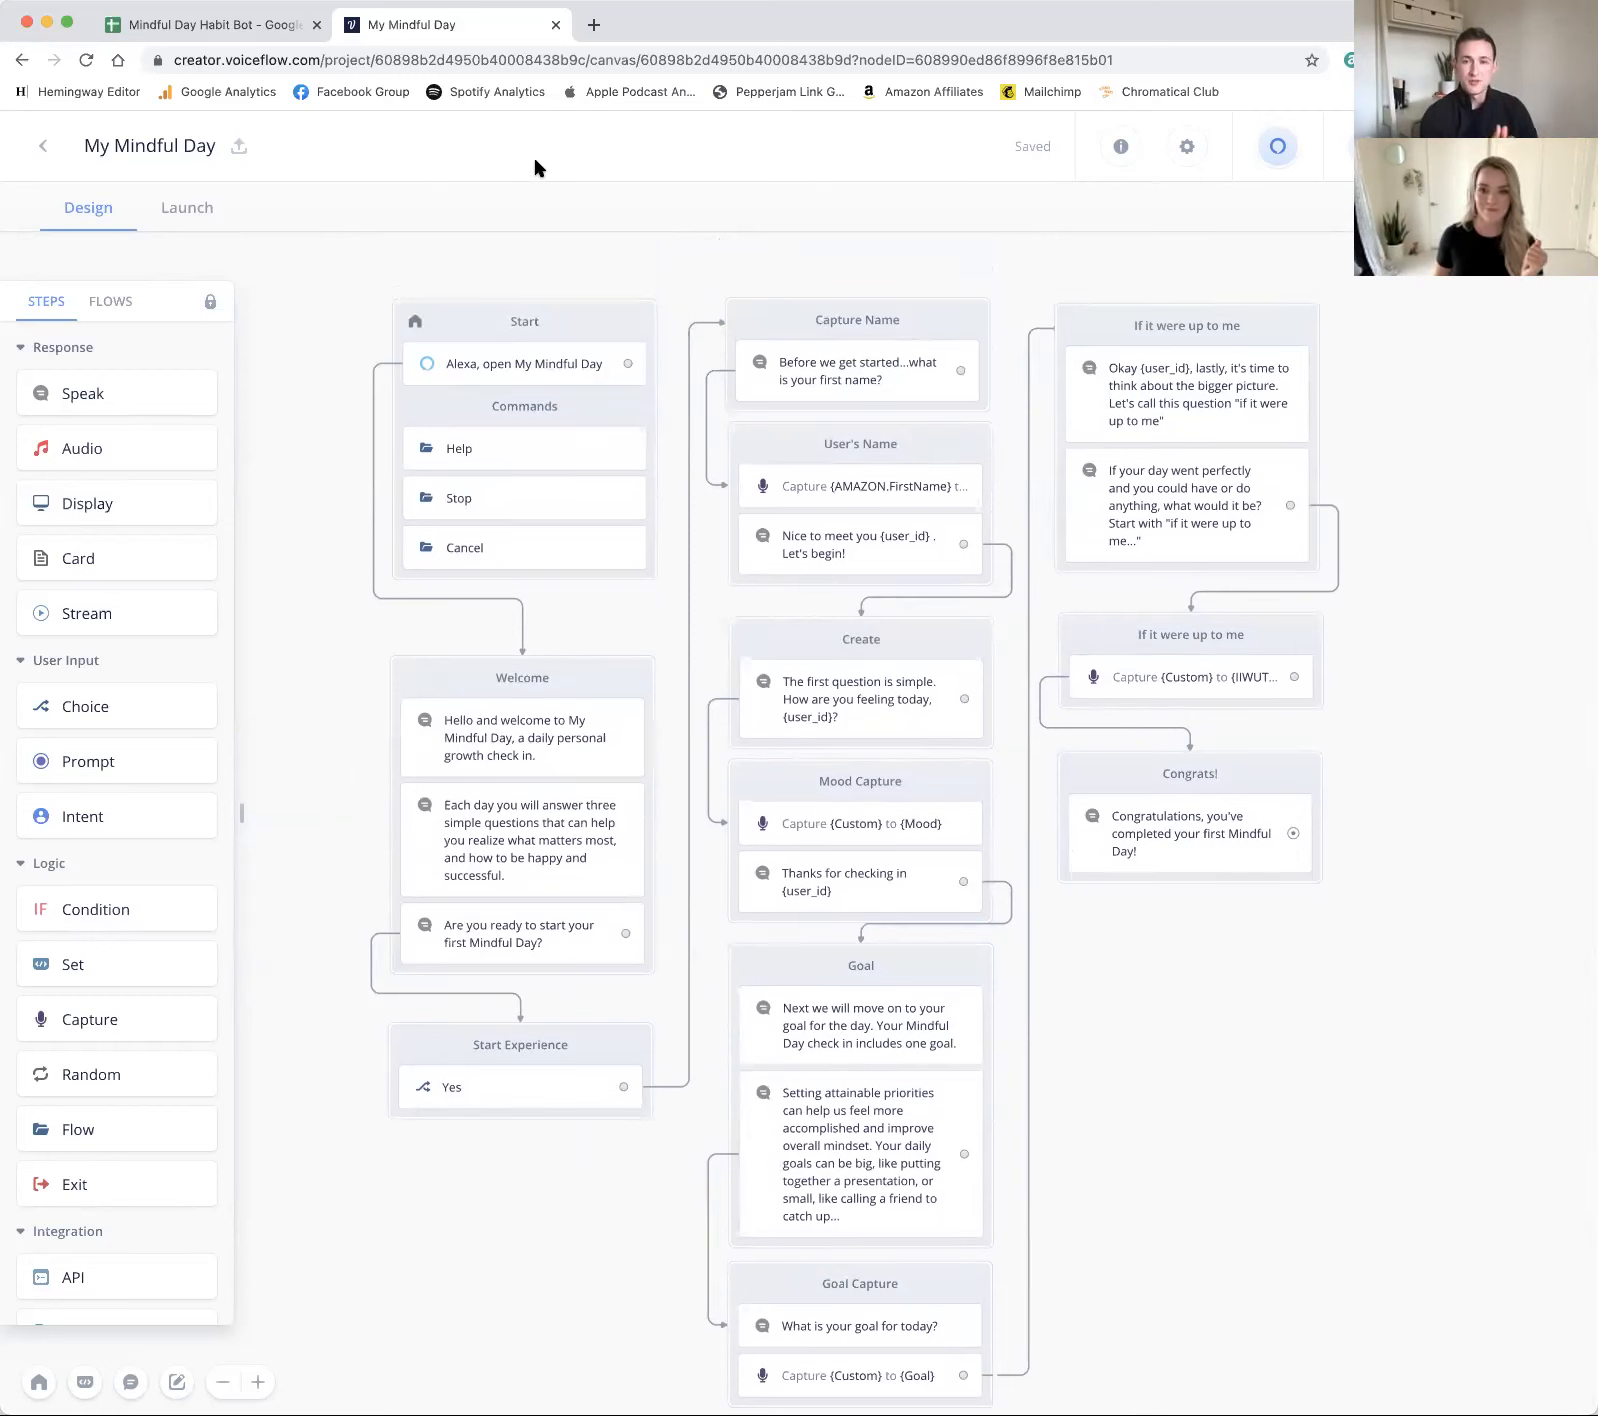
scroll(520, 332, down, 2)
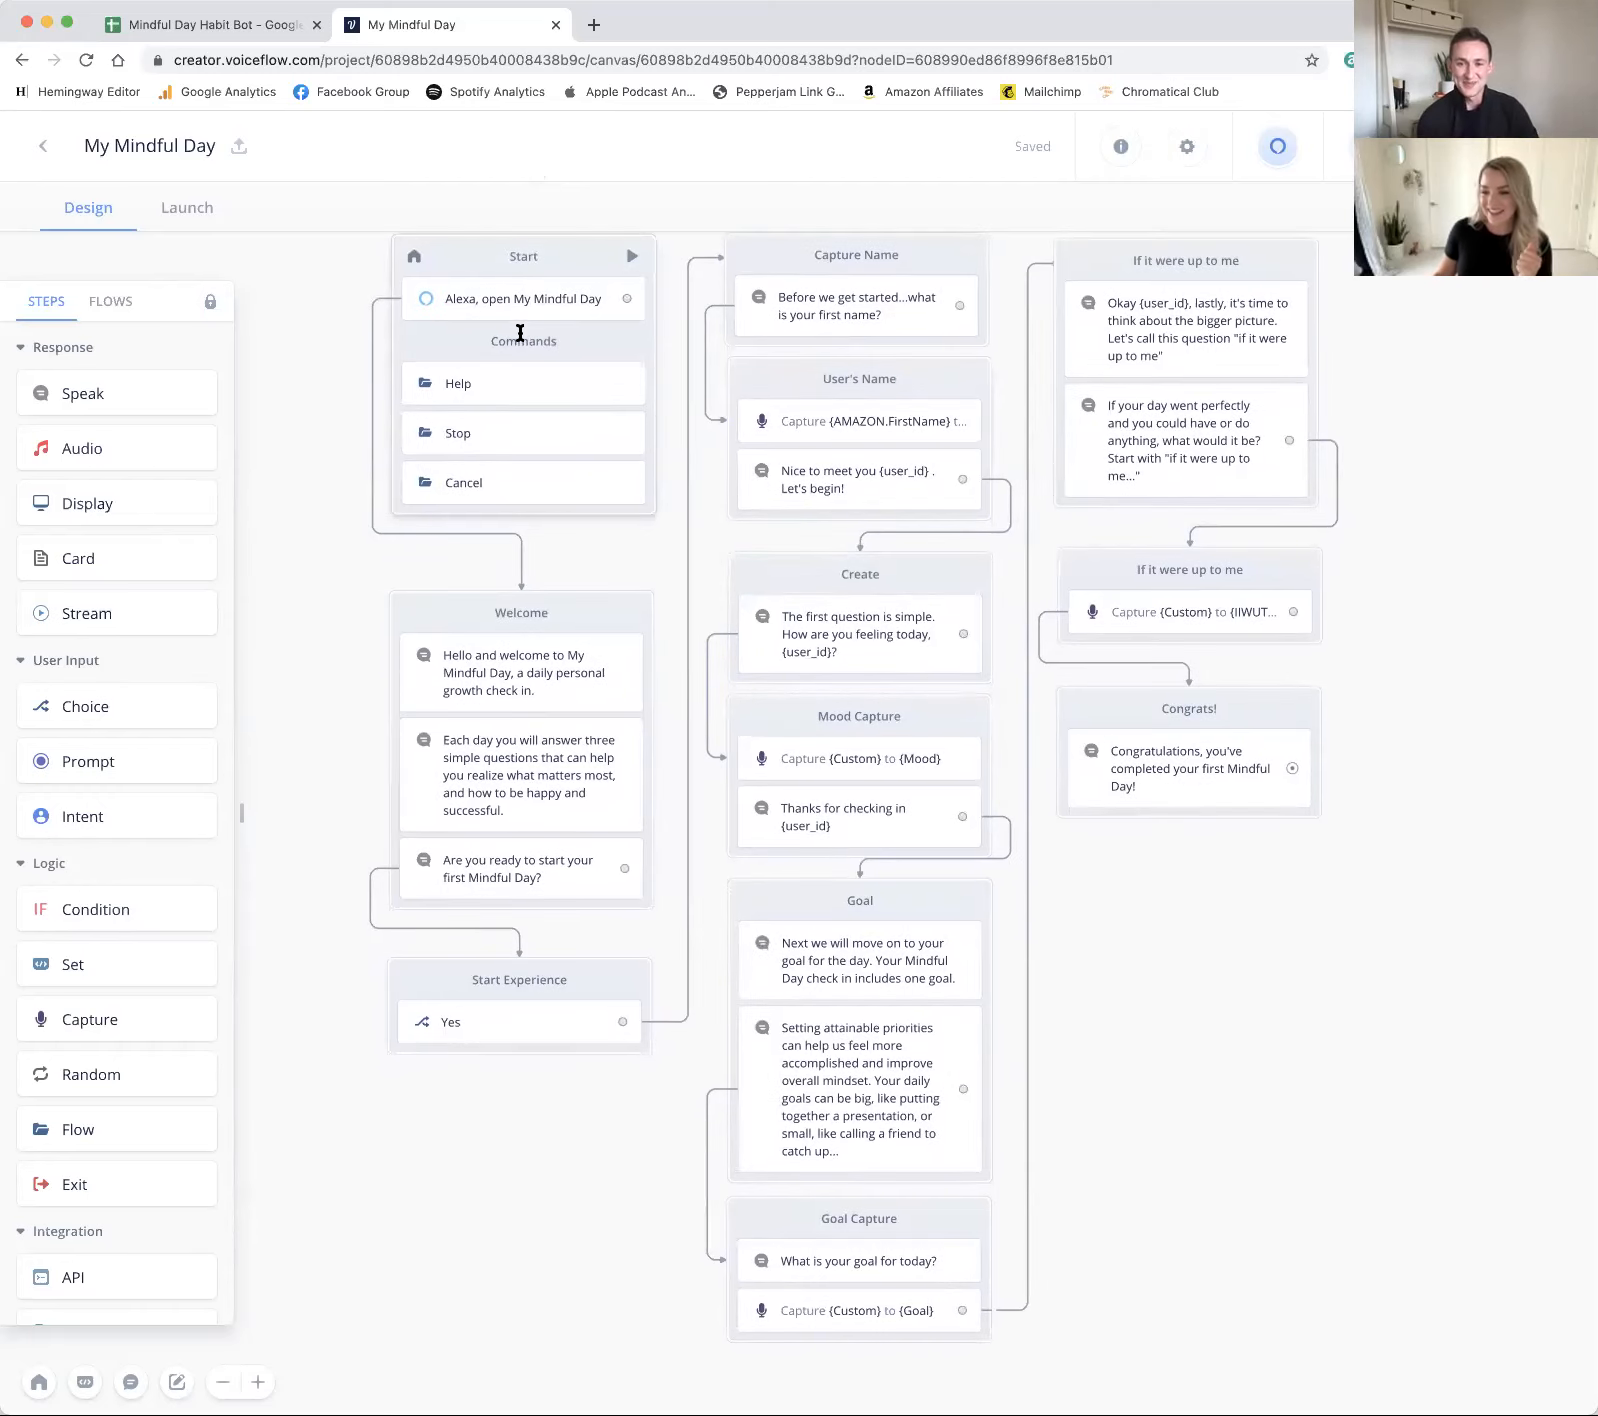
scroll(520, 332, up, 2)
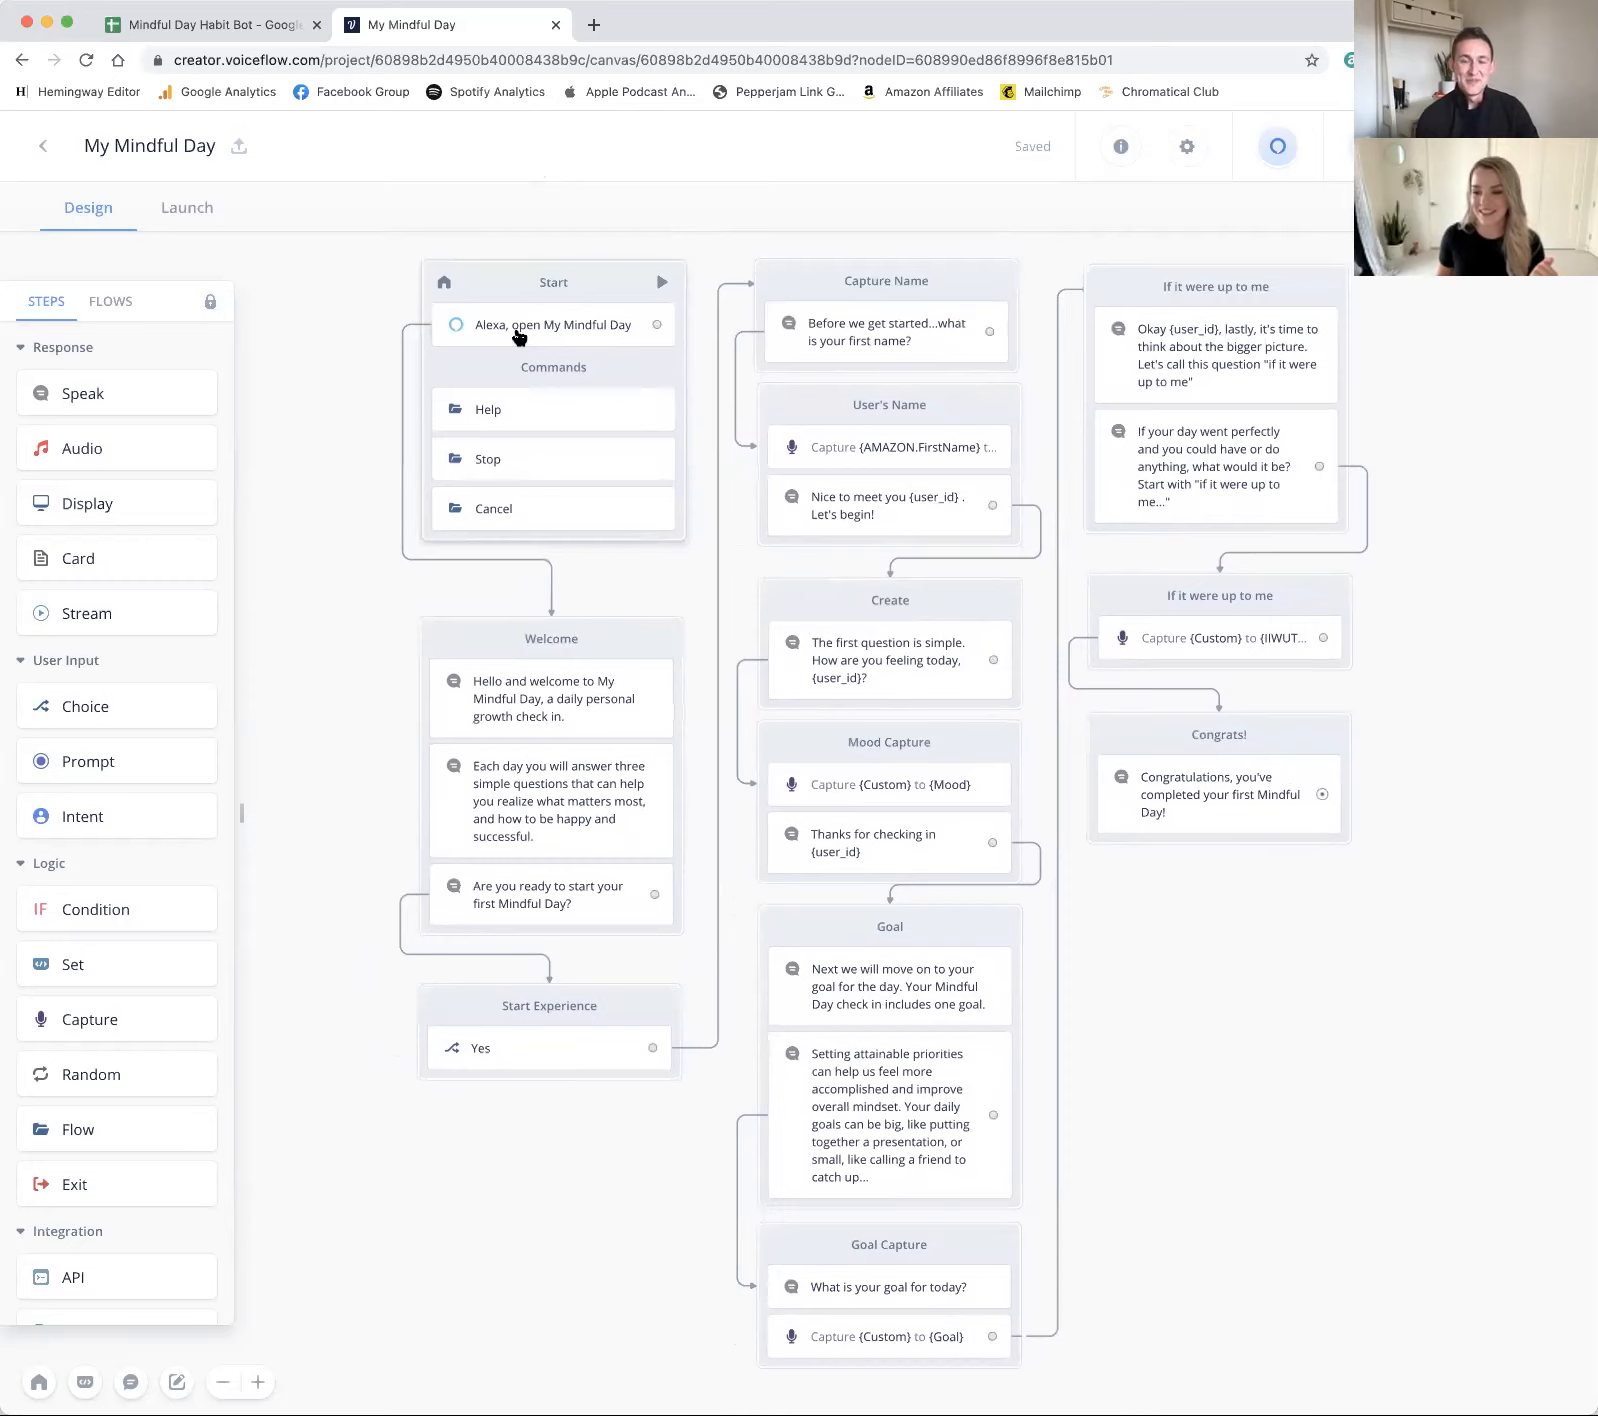
scroll(520, 334, right, 3)
scroll(519, 335, down, 2)
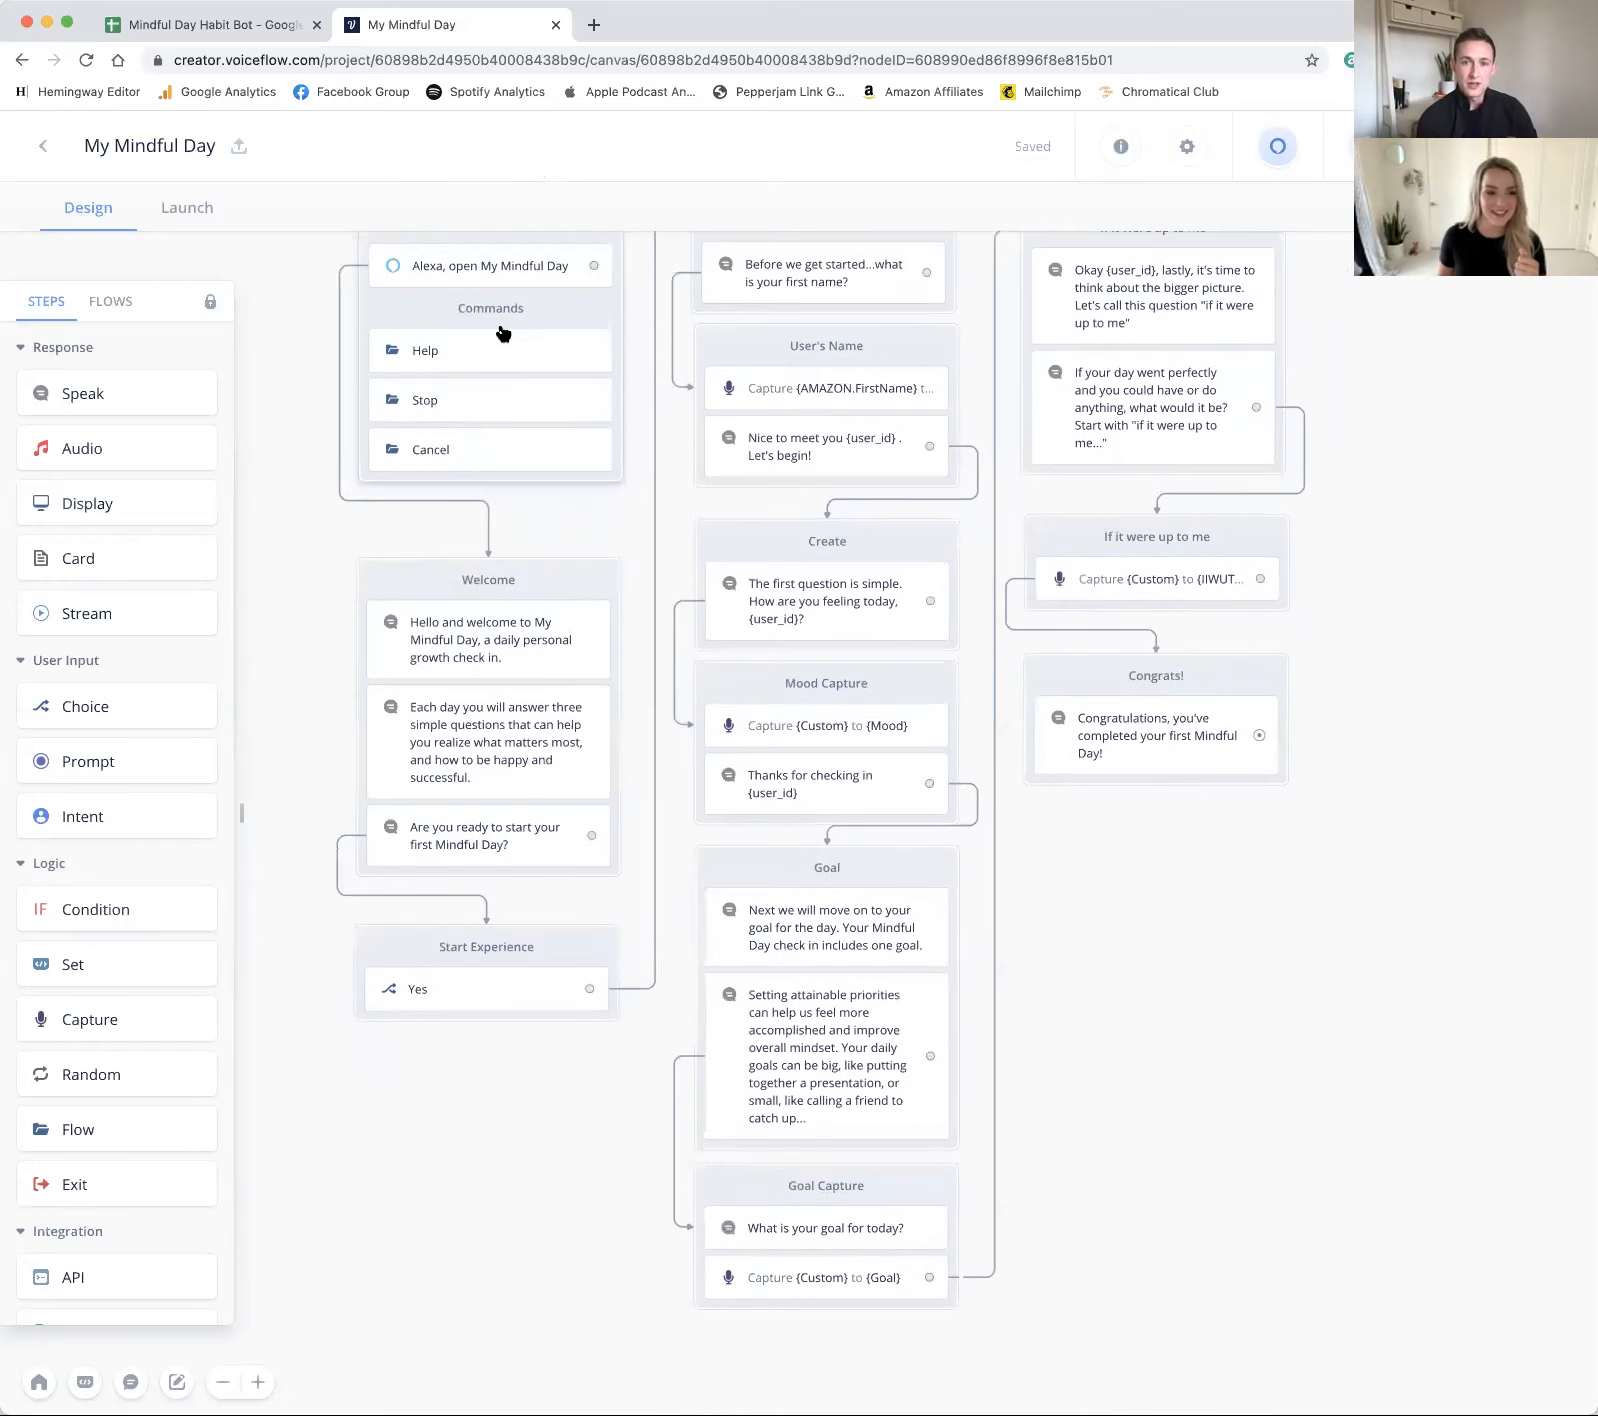
scroll(503, 333, up, 1)
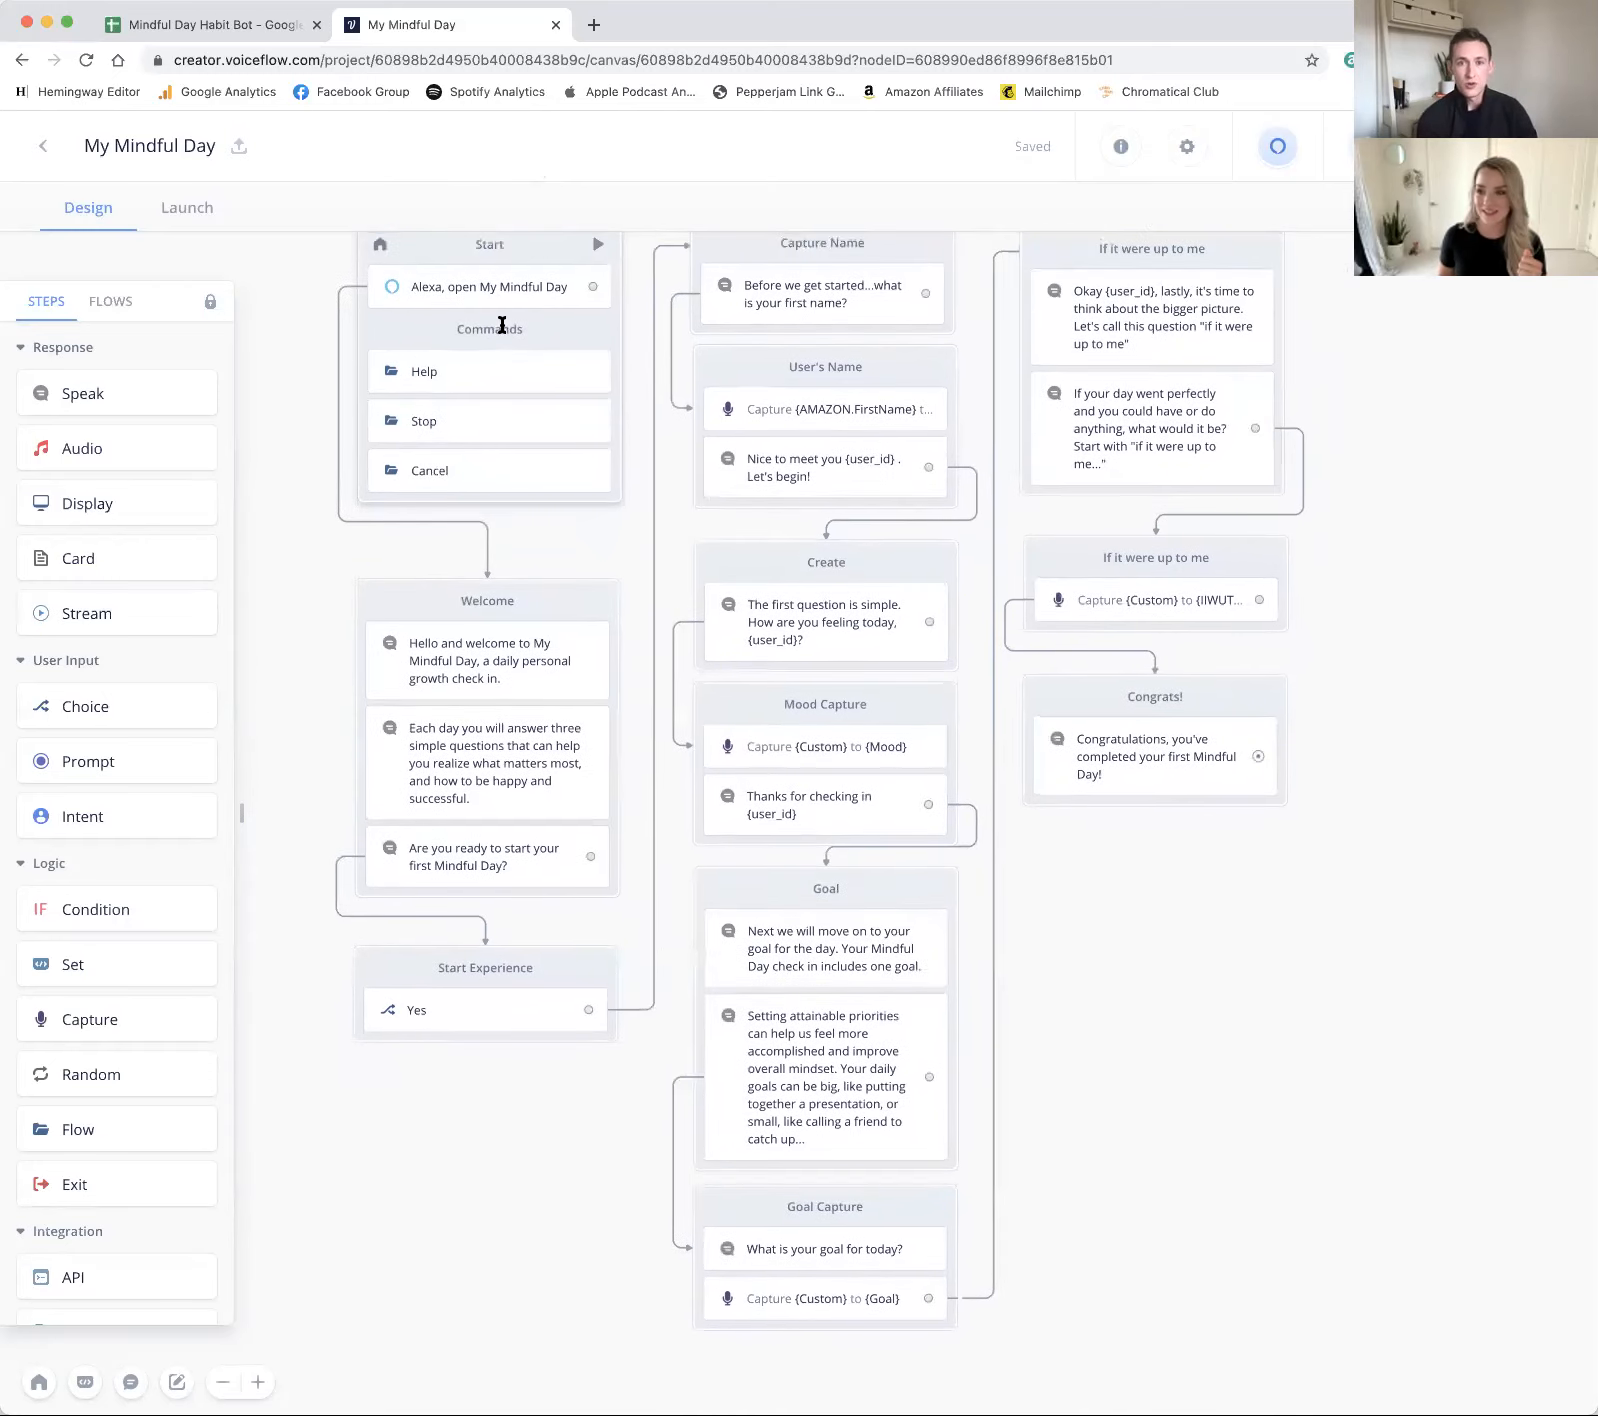
Step: Open the options for sharing the assistant with testers and expand the Appearance and Branding settings
click(1277, 146)
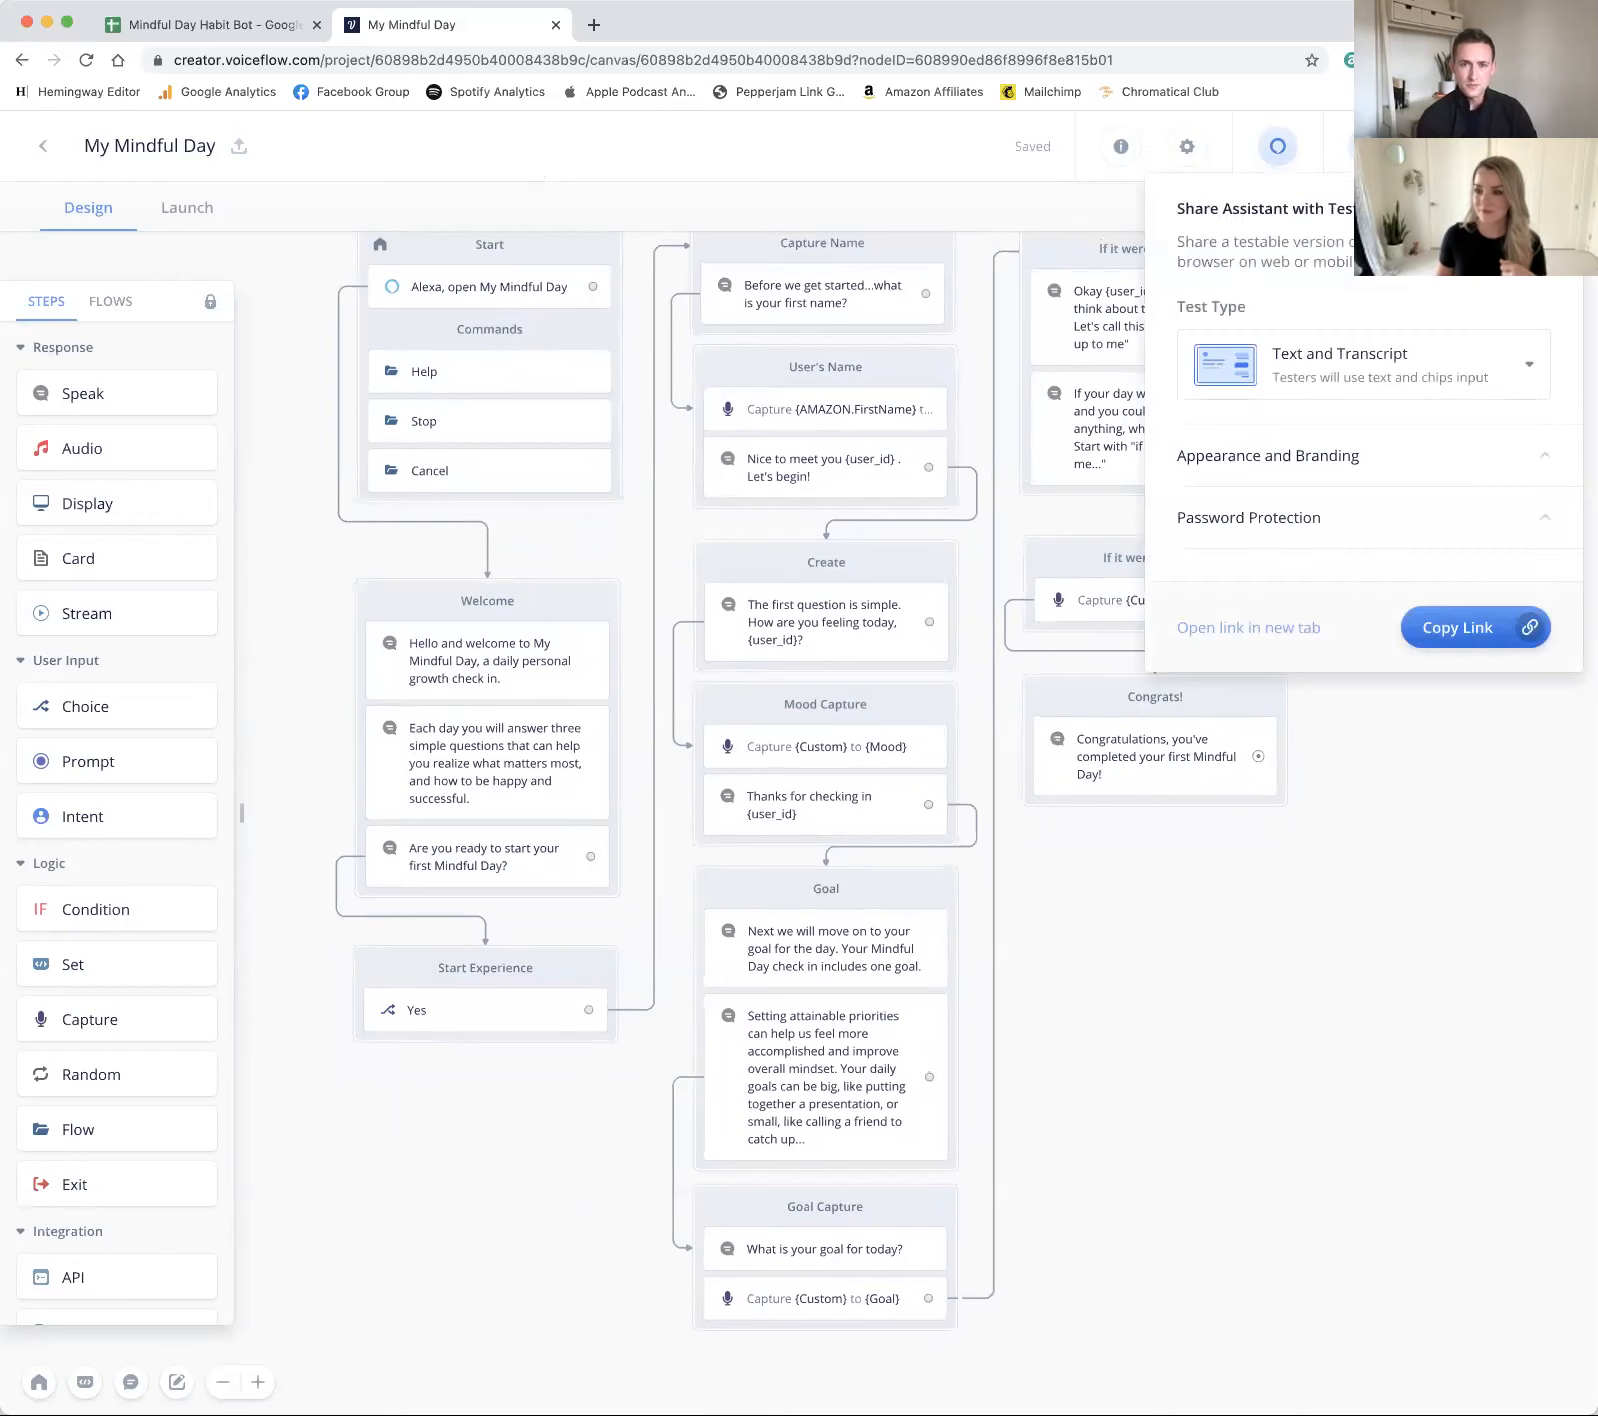
scroll(690, 780, up, 1)
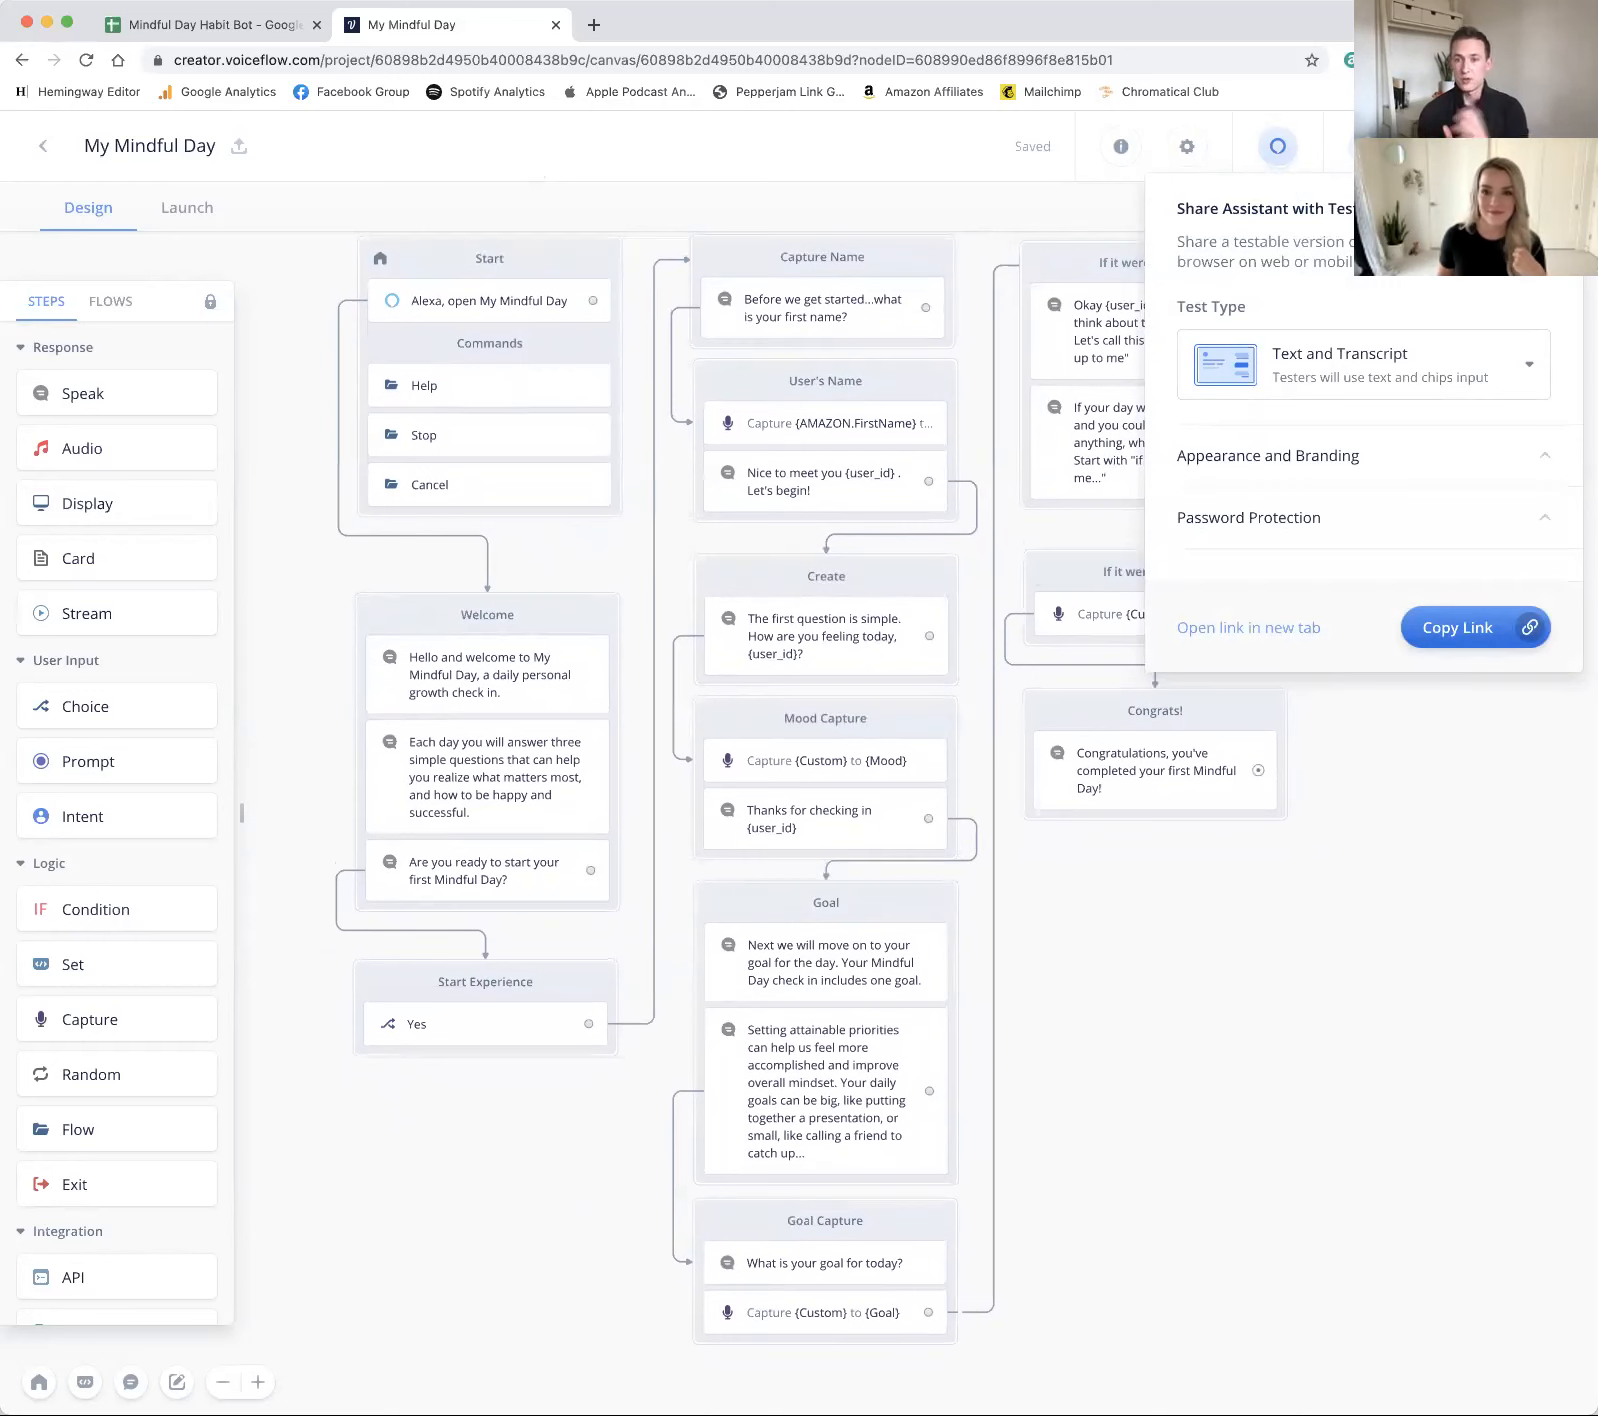
scroll(690, 780, down, 1)
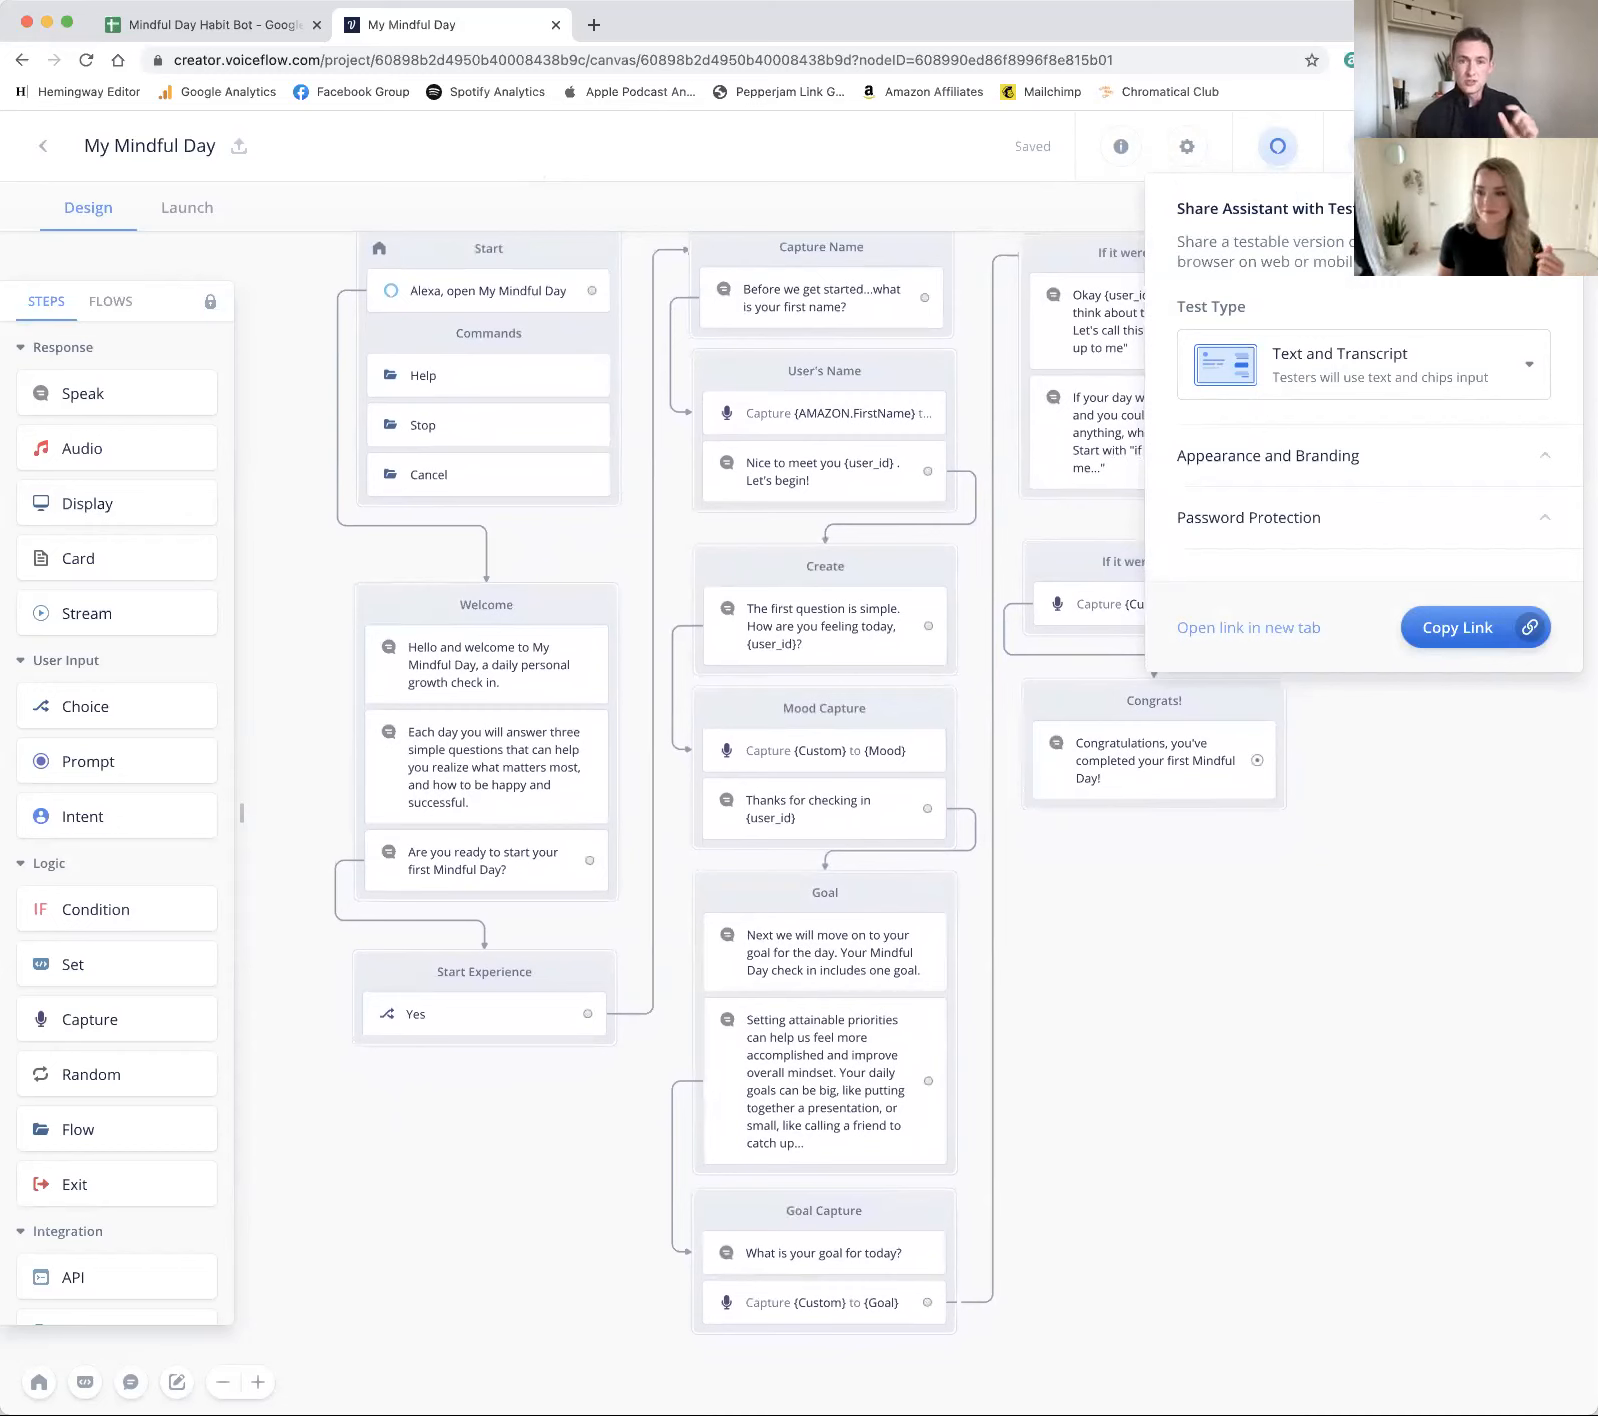
click(1380, 456)
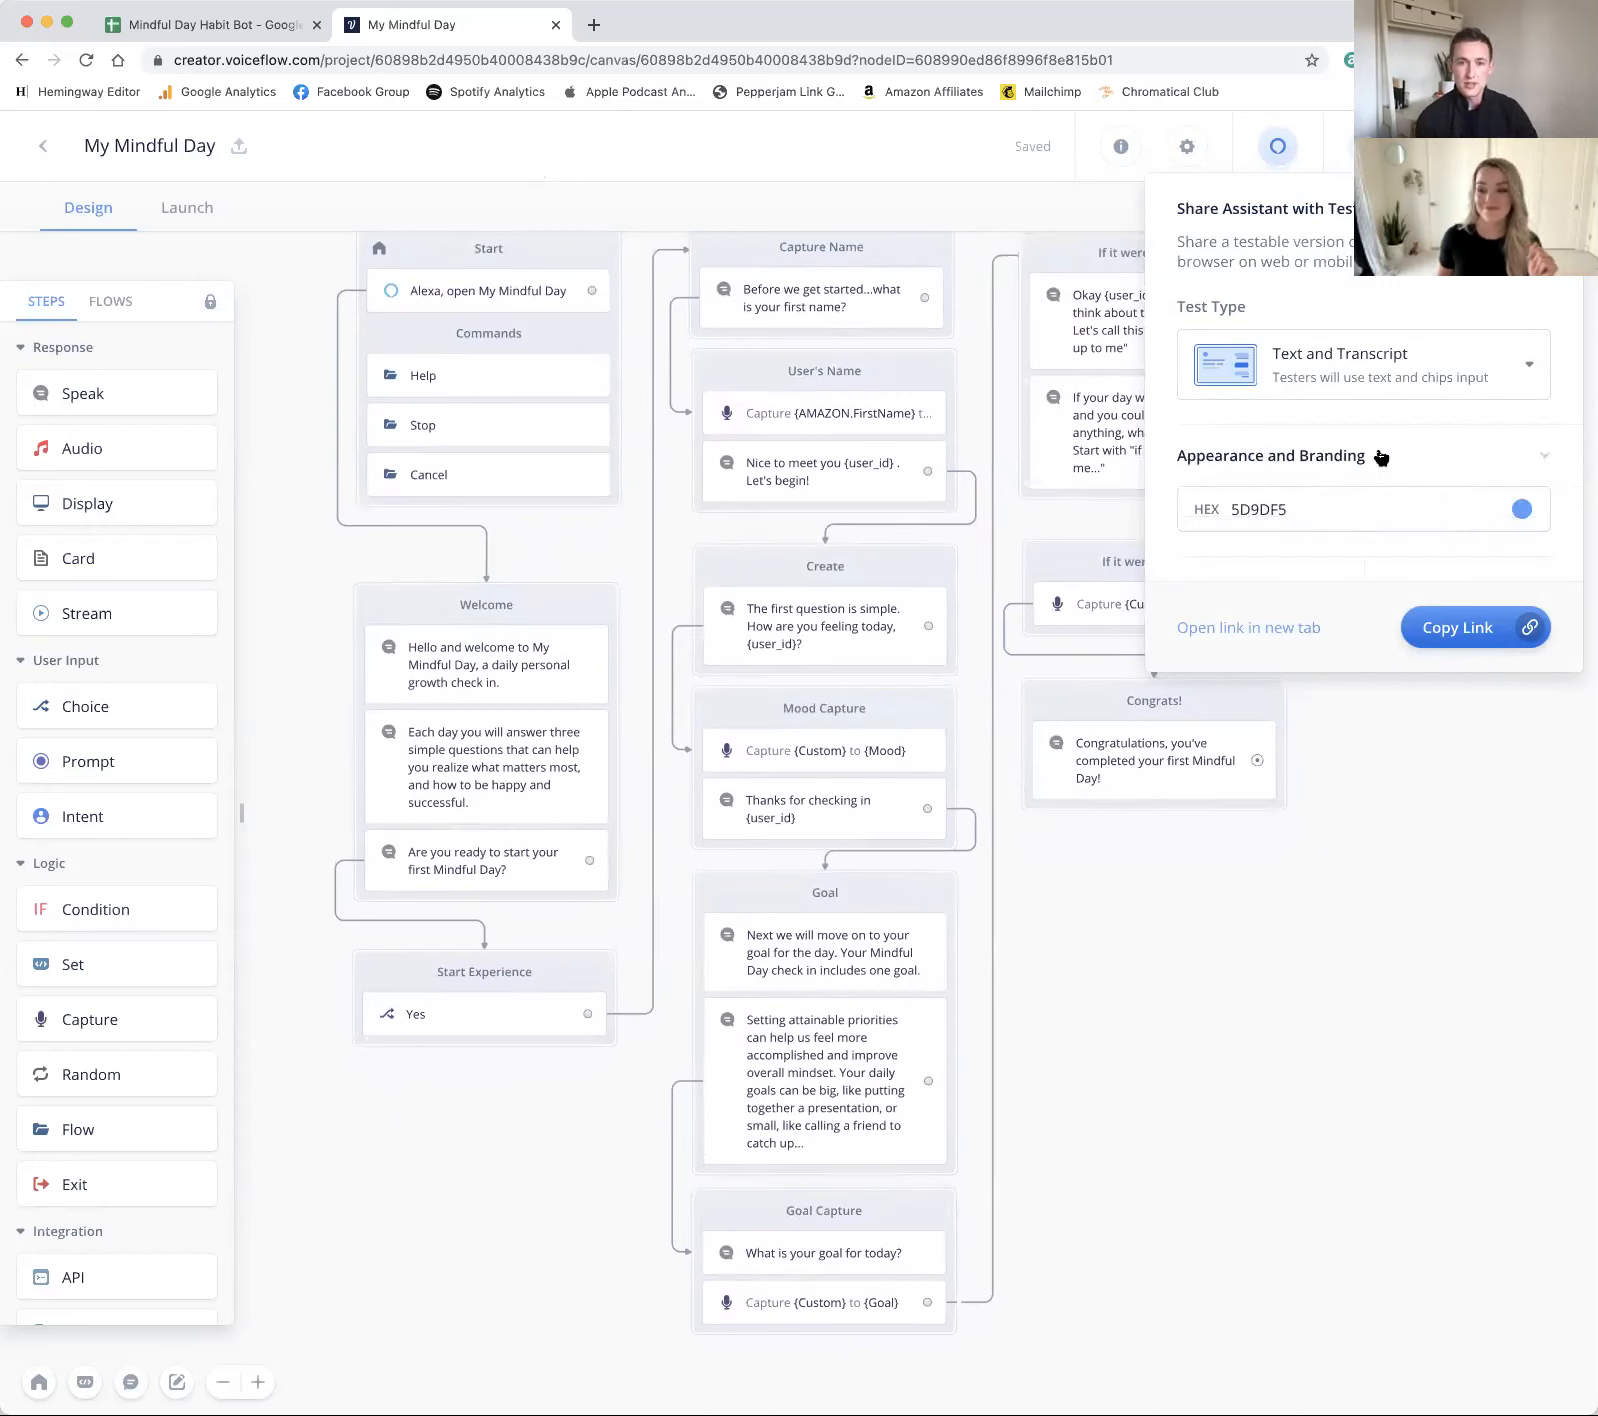
scroll(1423, 423, down, 1)
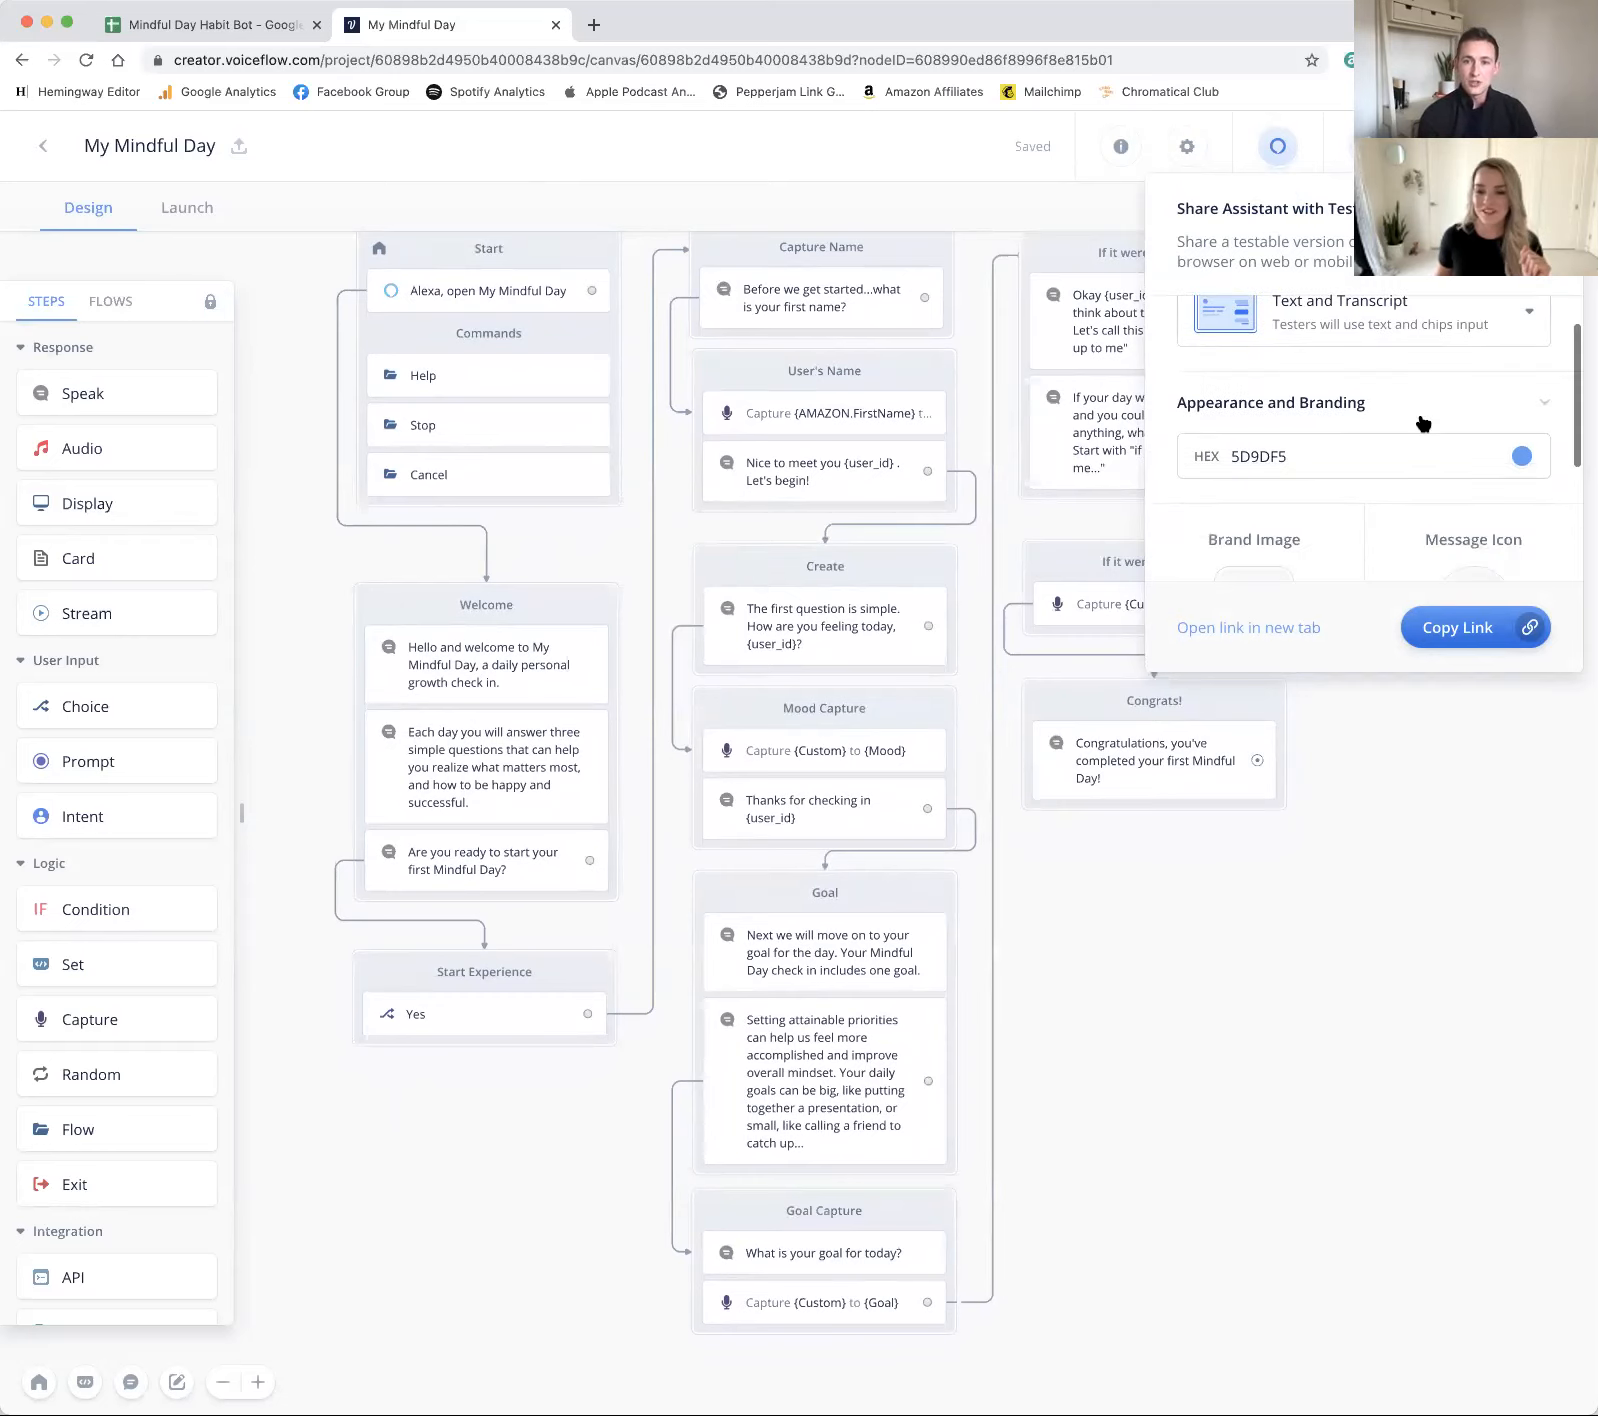
scroll(1423, 423, down, 1)
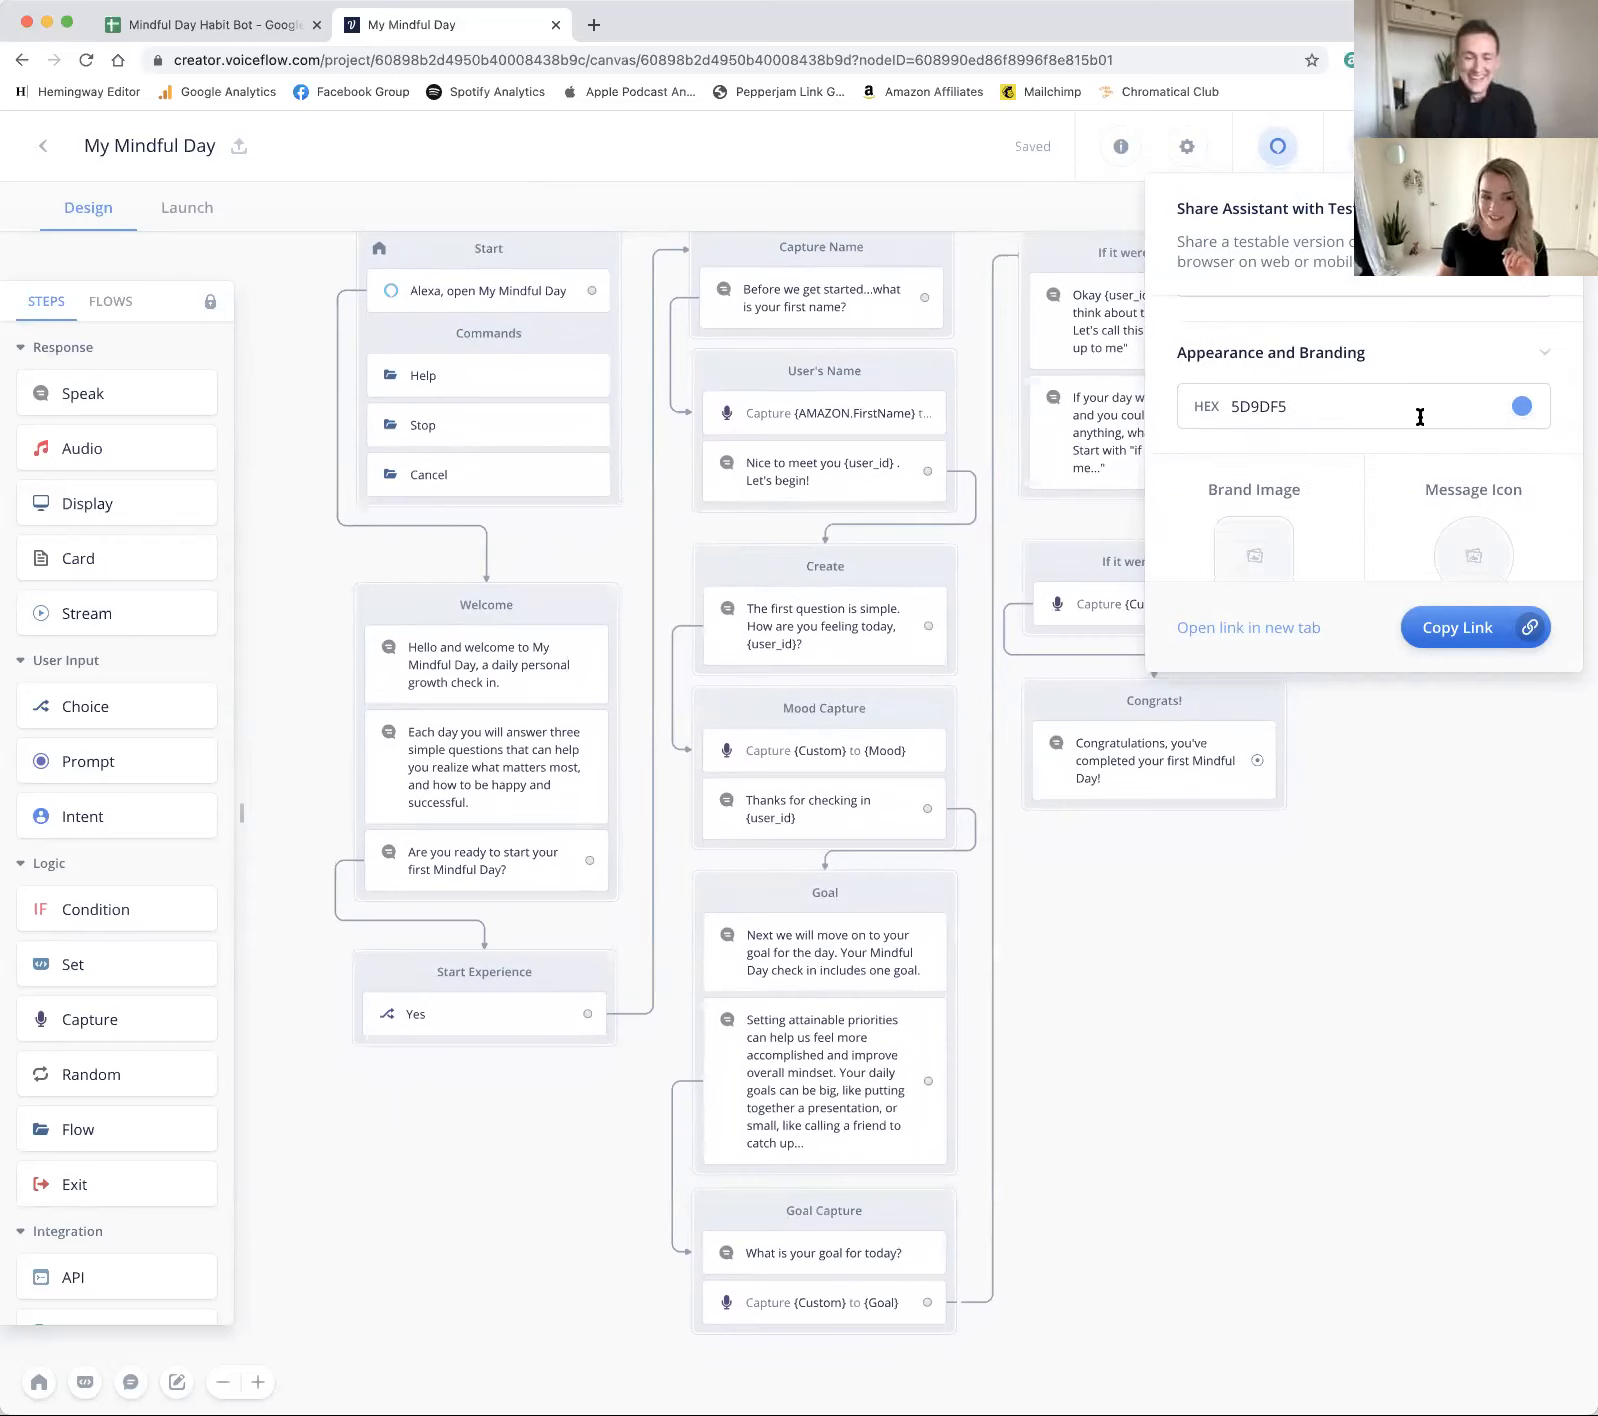
scroll(1420, 417, up, 2)
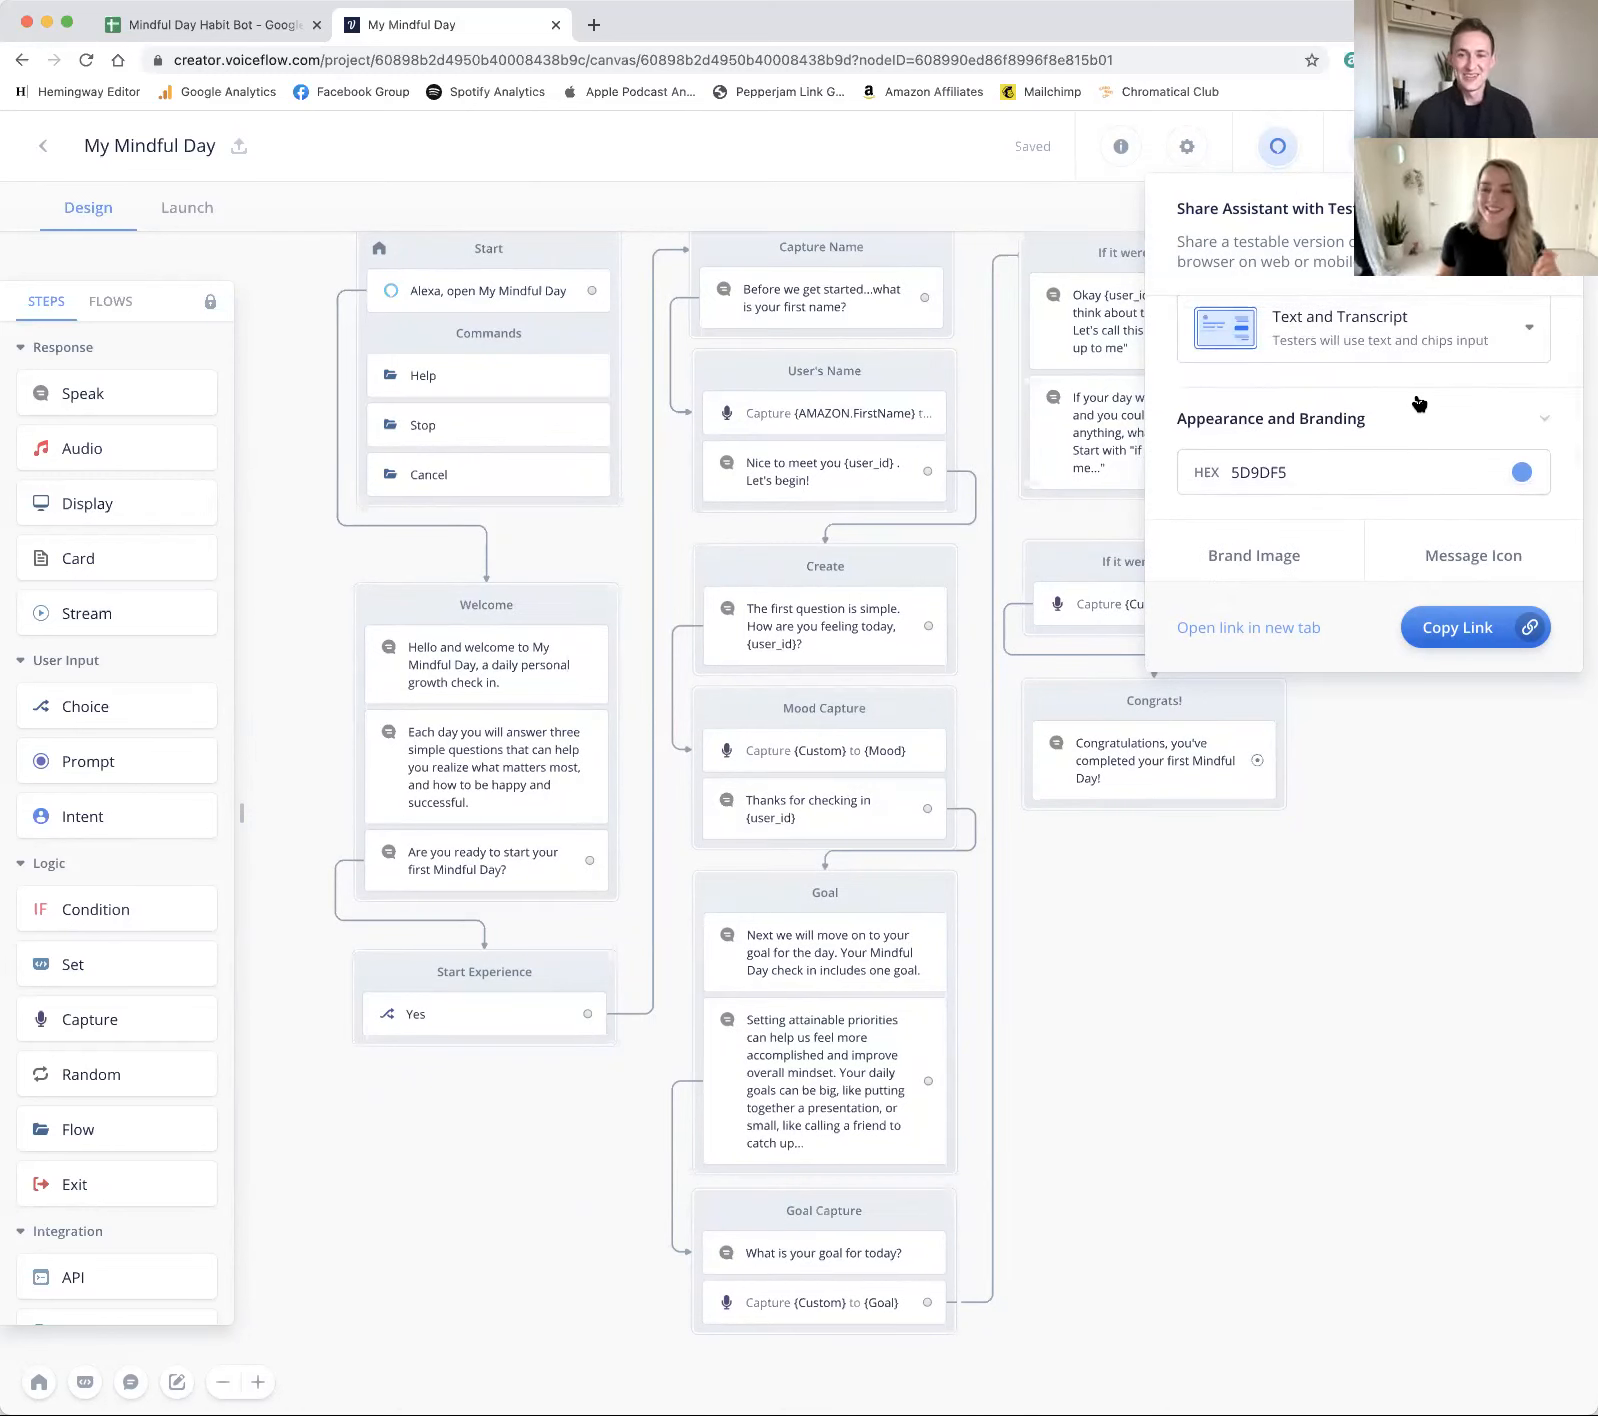
scroll(1418, 403, down, 1)
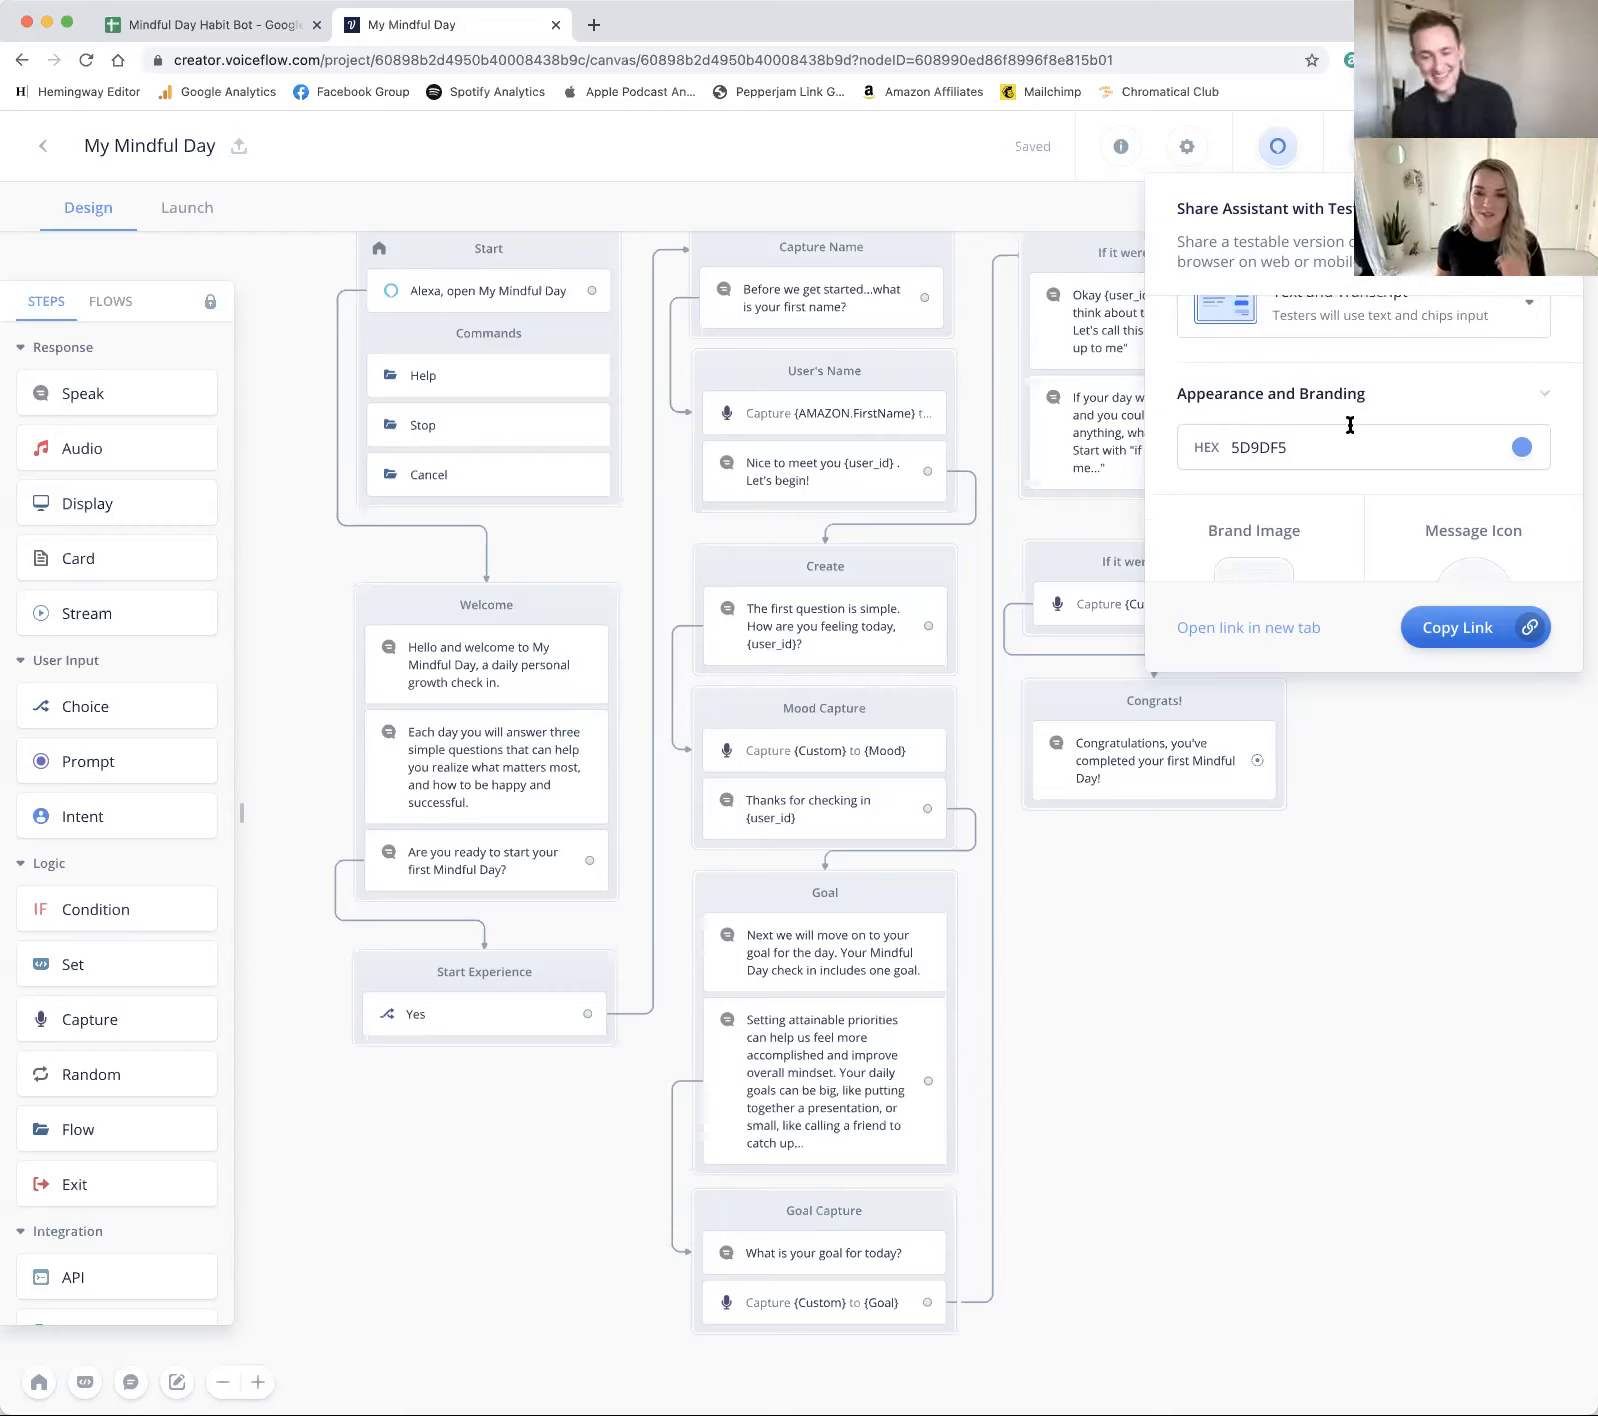
Step: Set the shared prototype's brand color to hex FF0490
click(1238, 447)
key(BackSpace)
key(BackSpace)
key(BackSpace)
key(BackSpace)
key(BackSpace)
key(BackSpace)
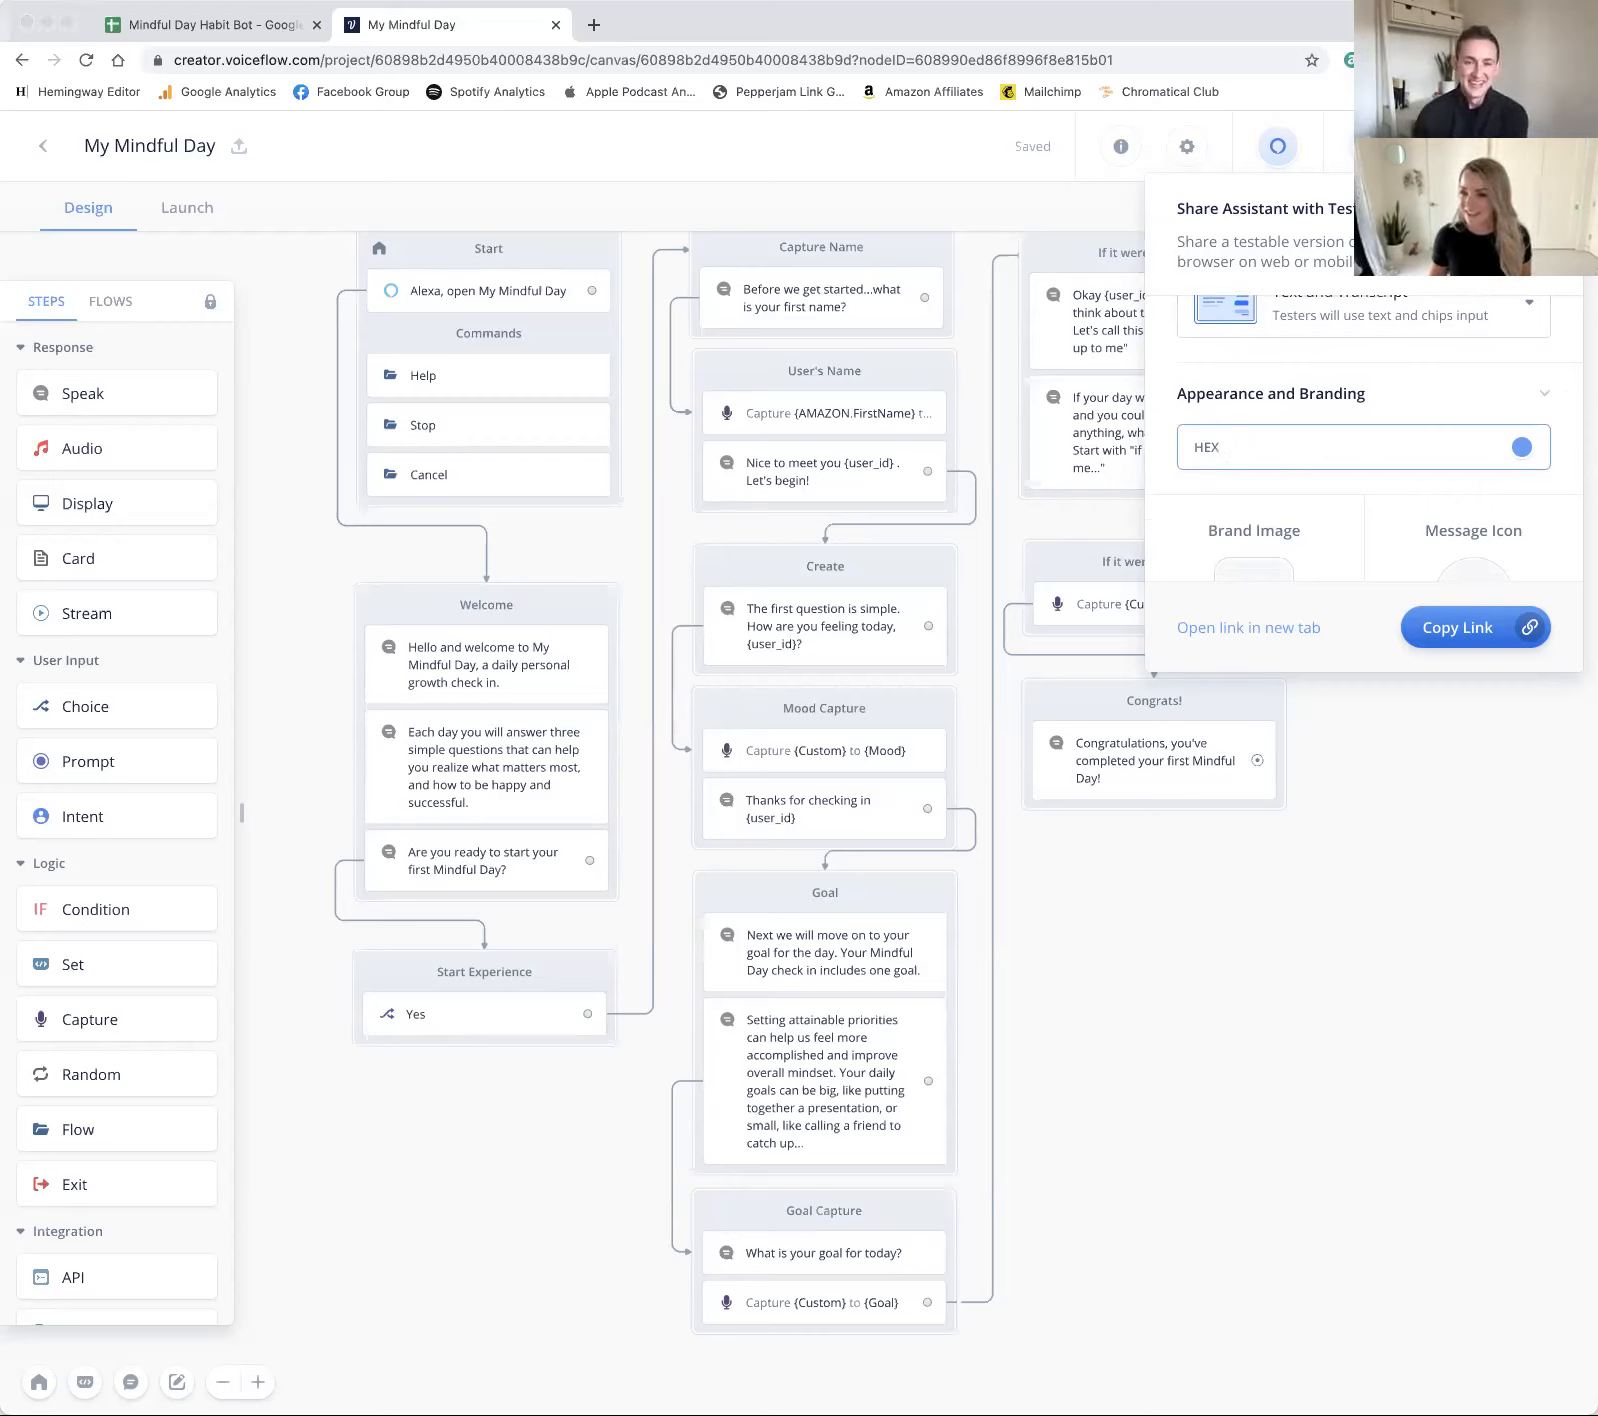
key(super+Tab)
click(1291, 445)
drag(1313, 447, 1219, 447)
text(FF)
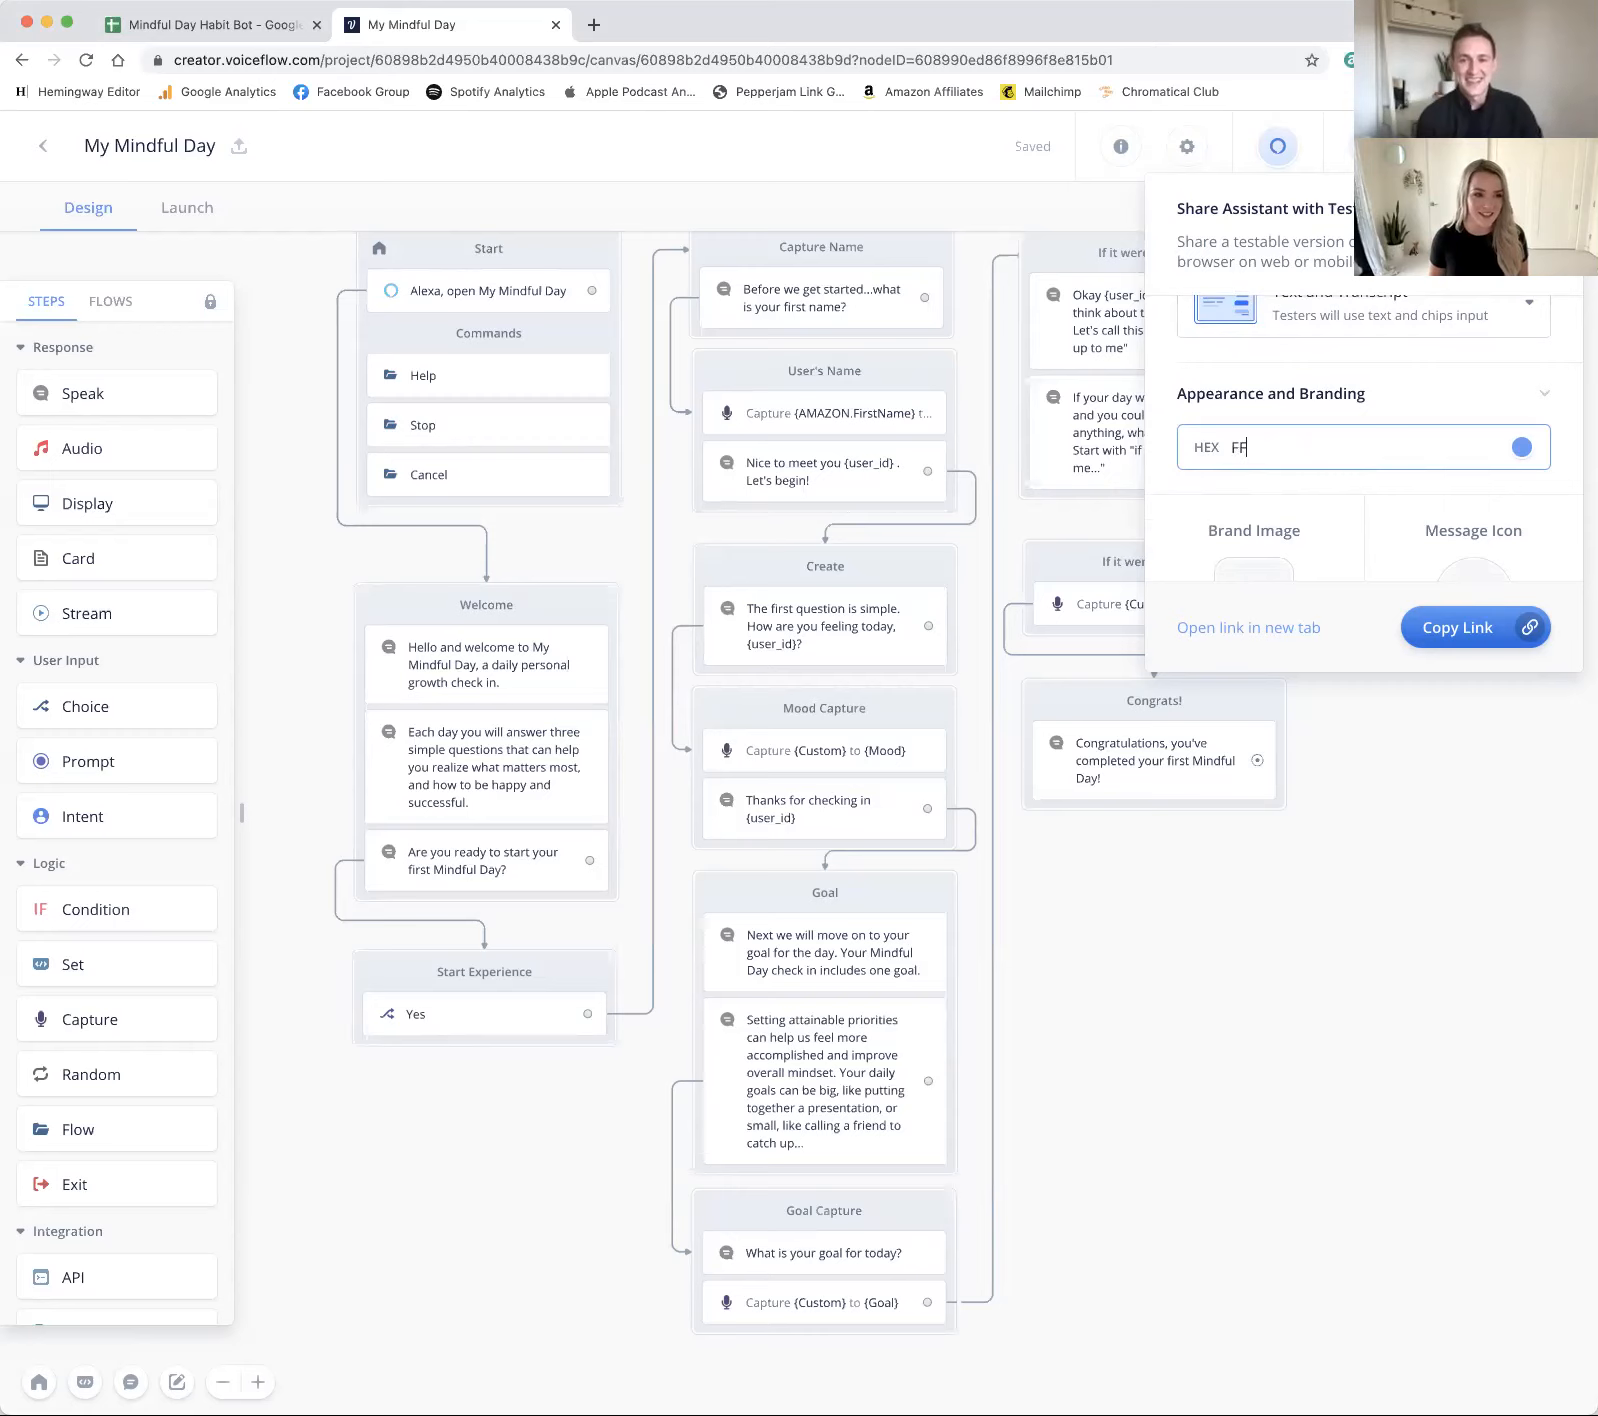
text(0)
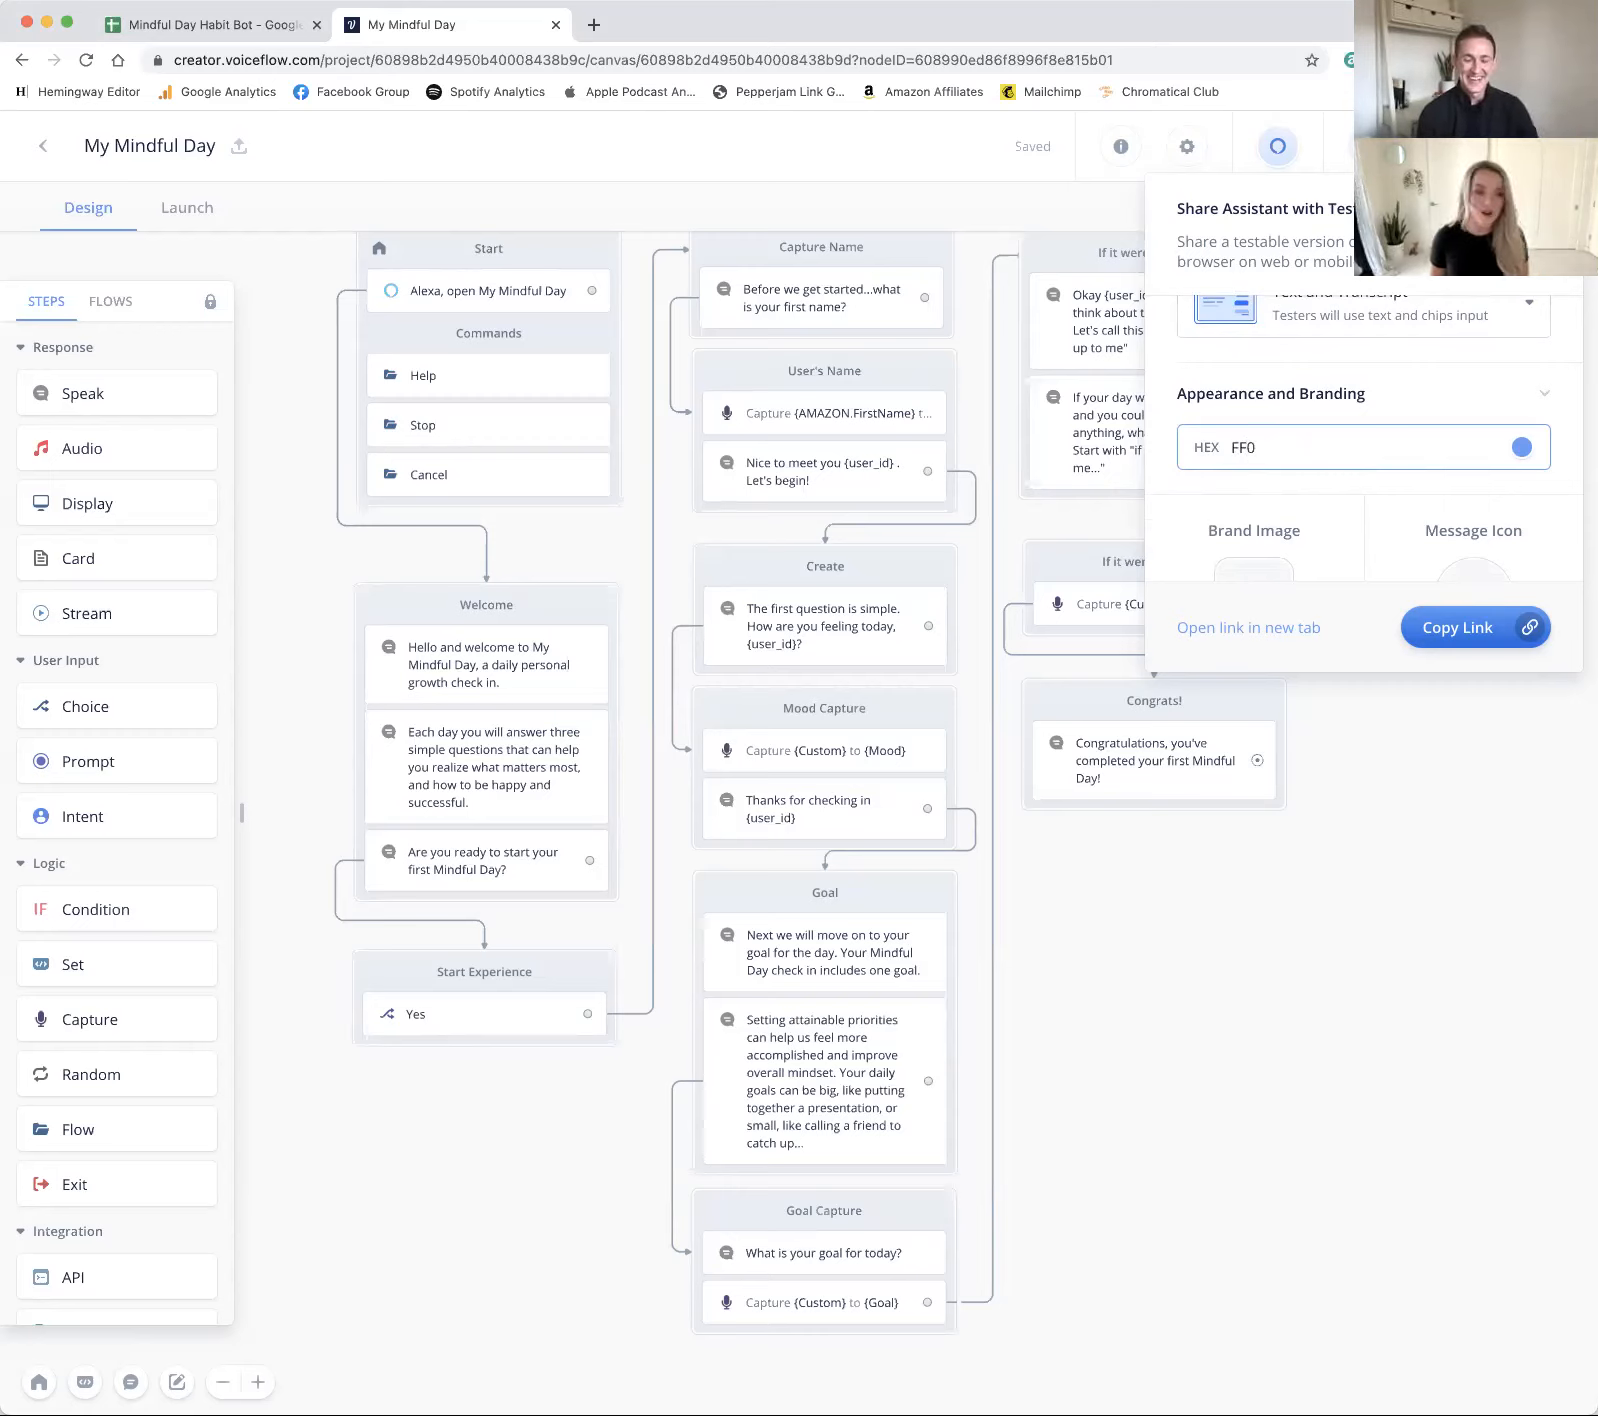
text(490)
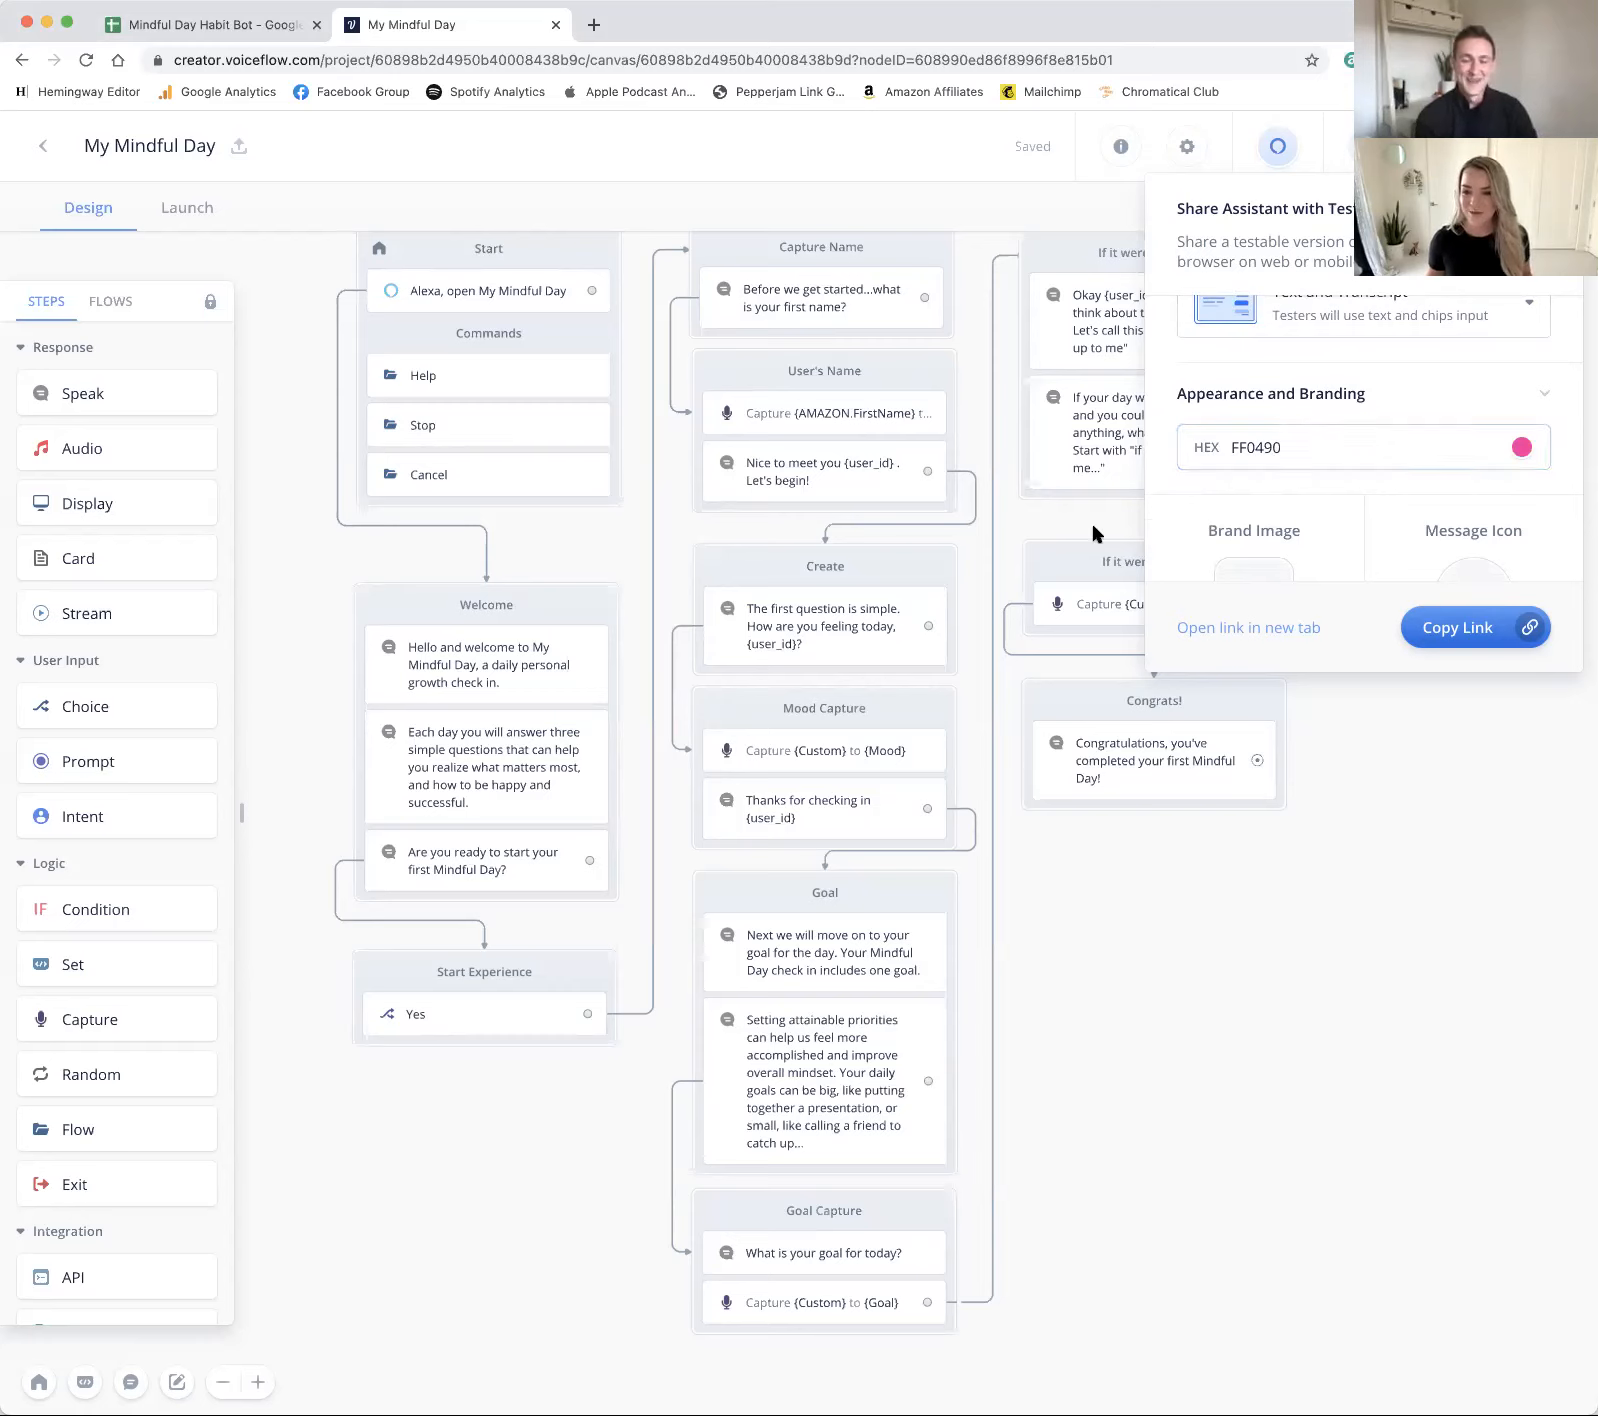
Step: Upload the "Internet Best Friend" logo as the brand image and the HB logo as the message icon
scroll(1304, 411, down, 2)
scroll(1304, 411, down, 4)
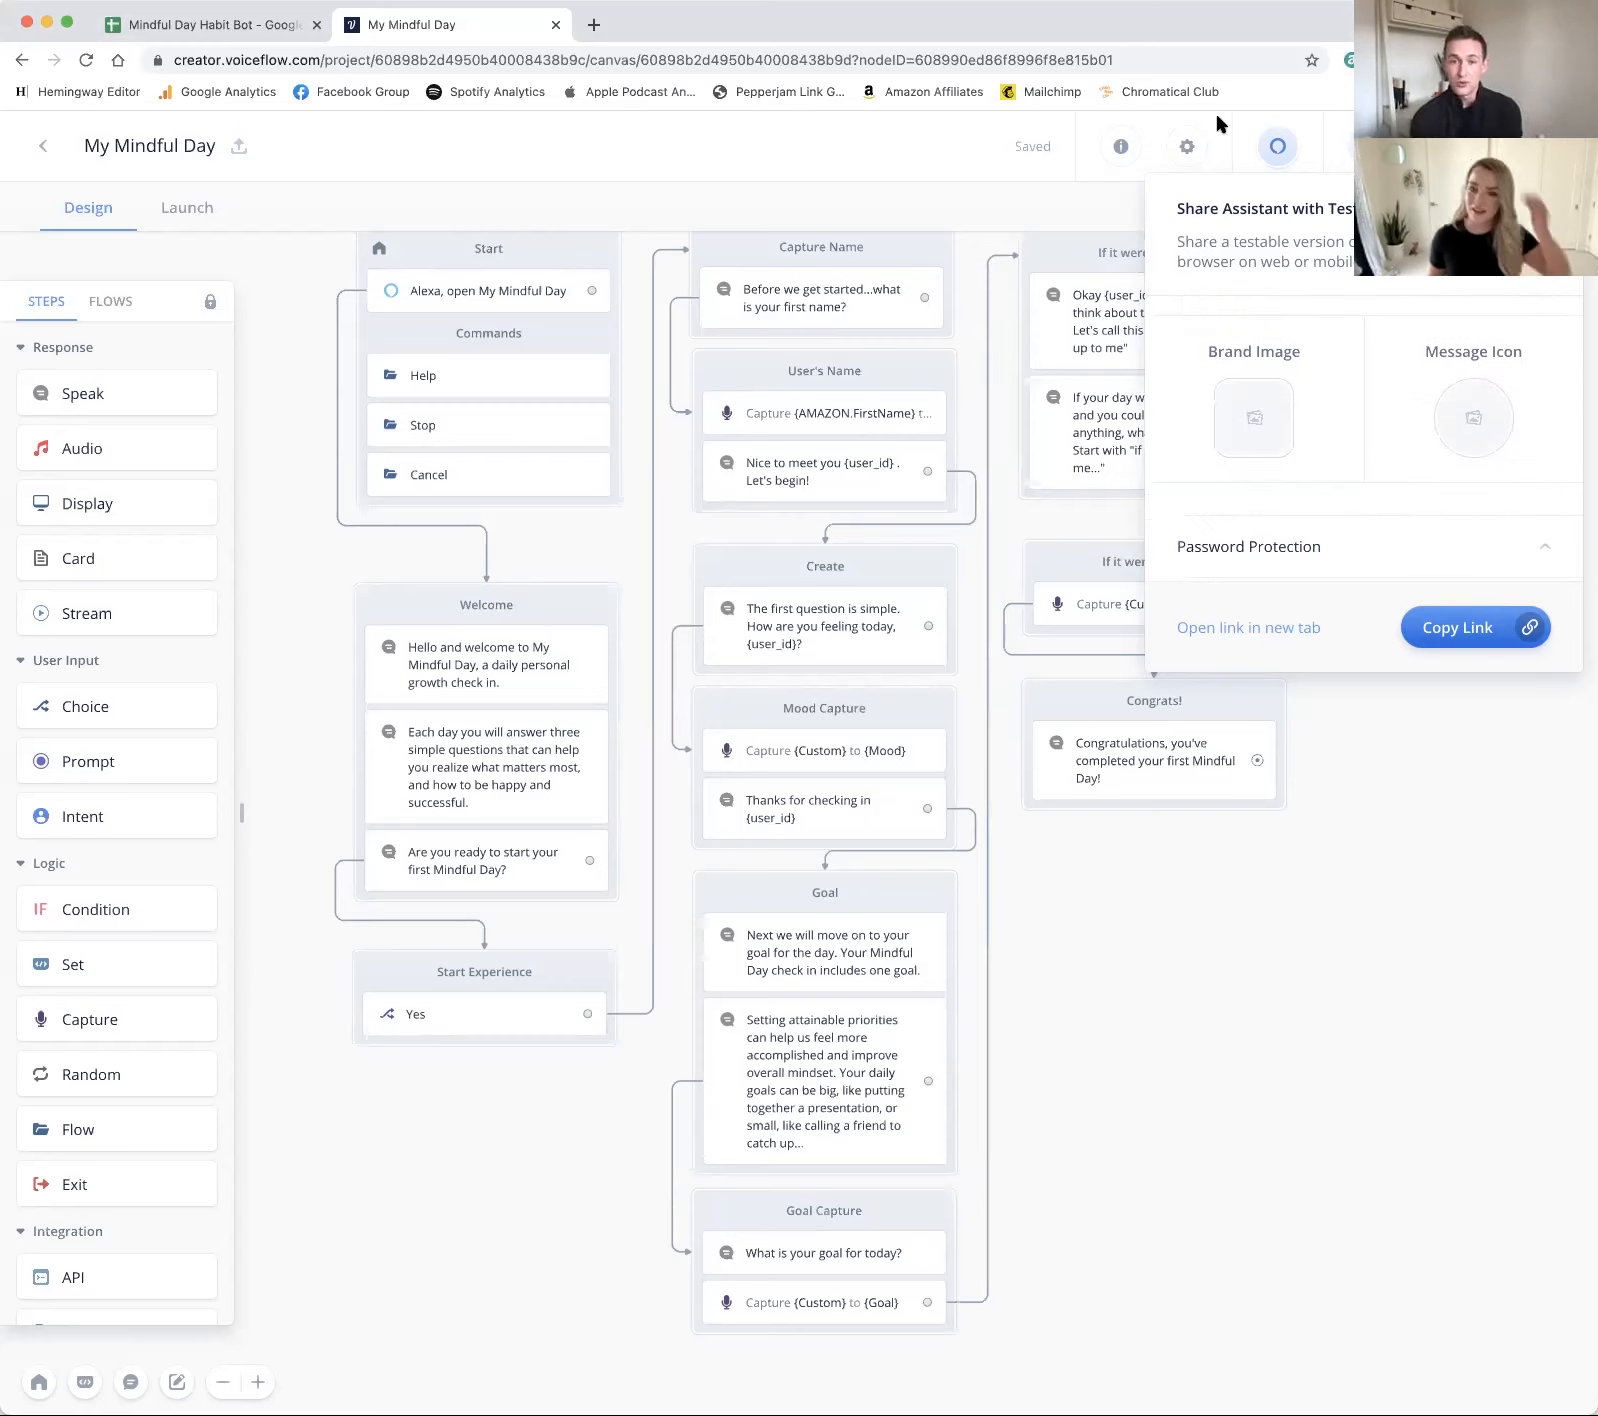
scroll(1484, 357, up, 4)
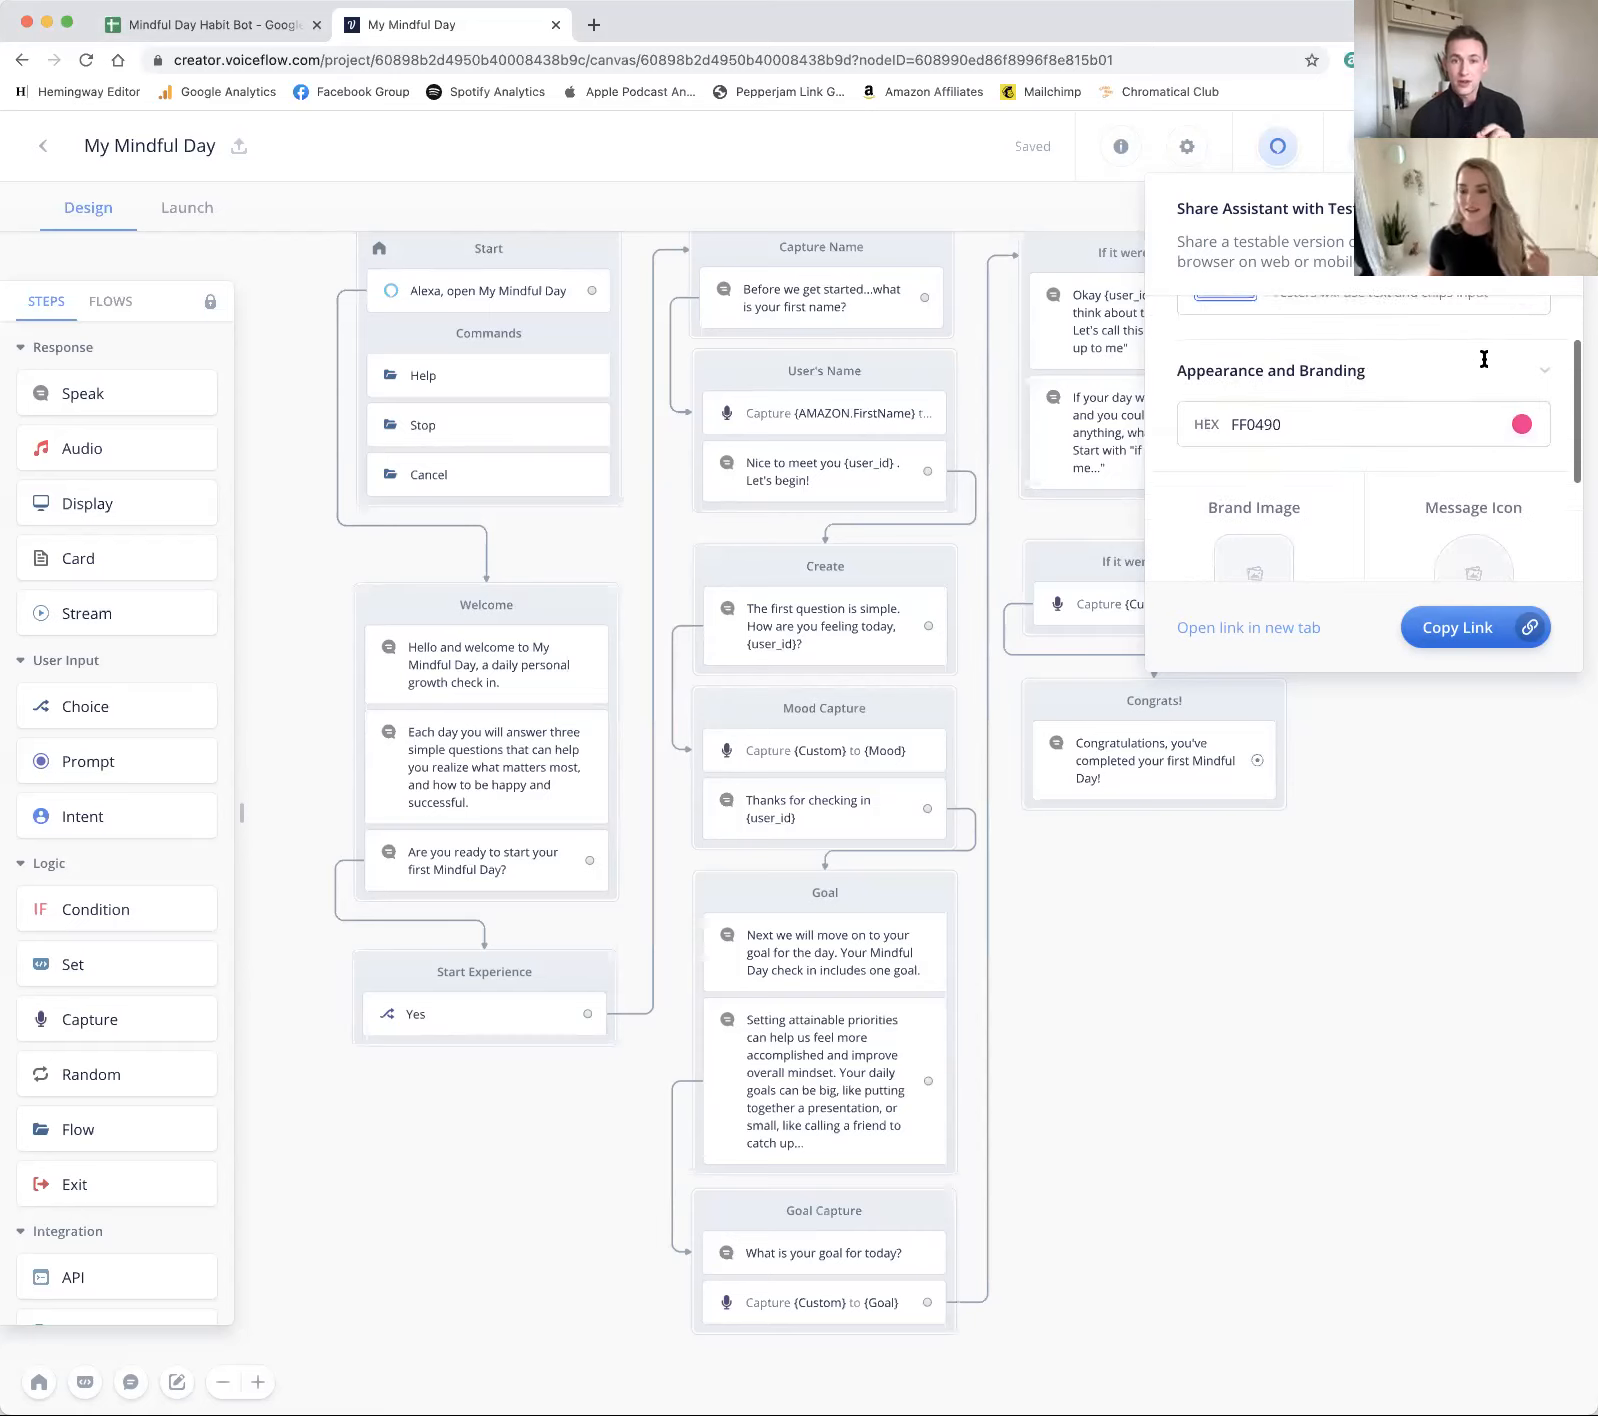
scroll(1484, 357, down, 4)
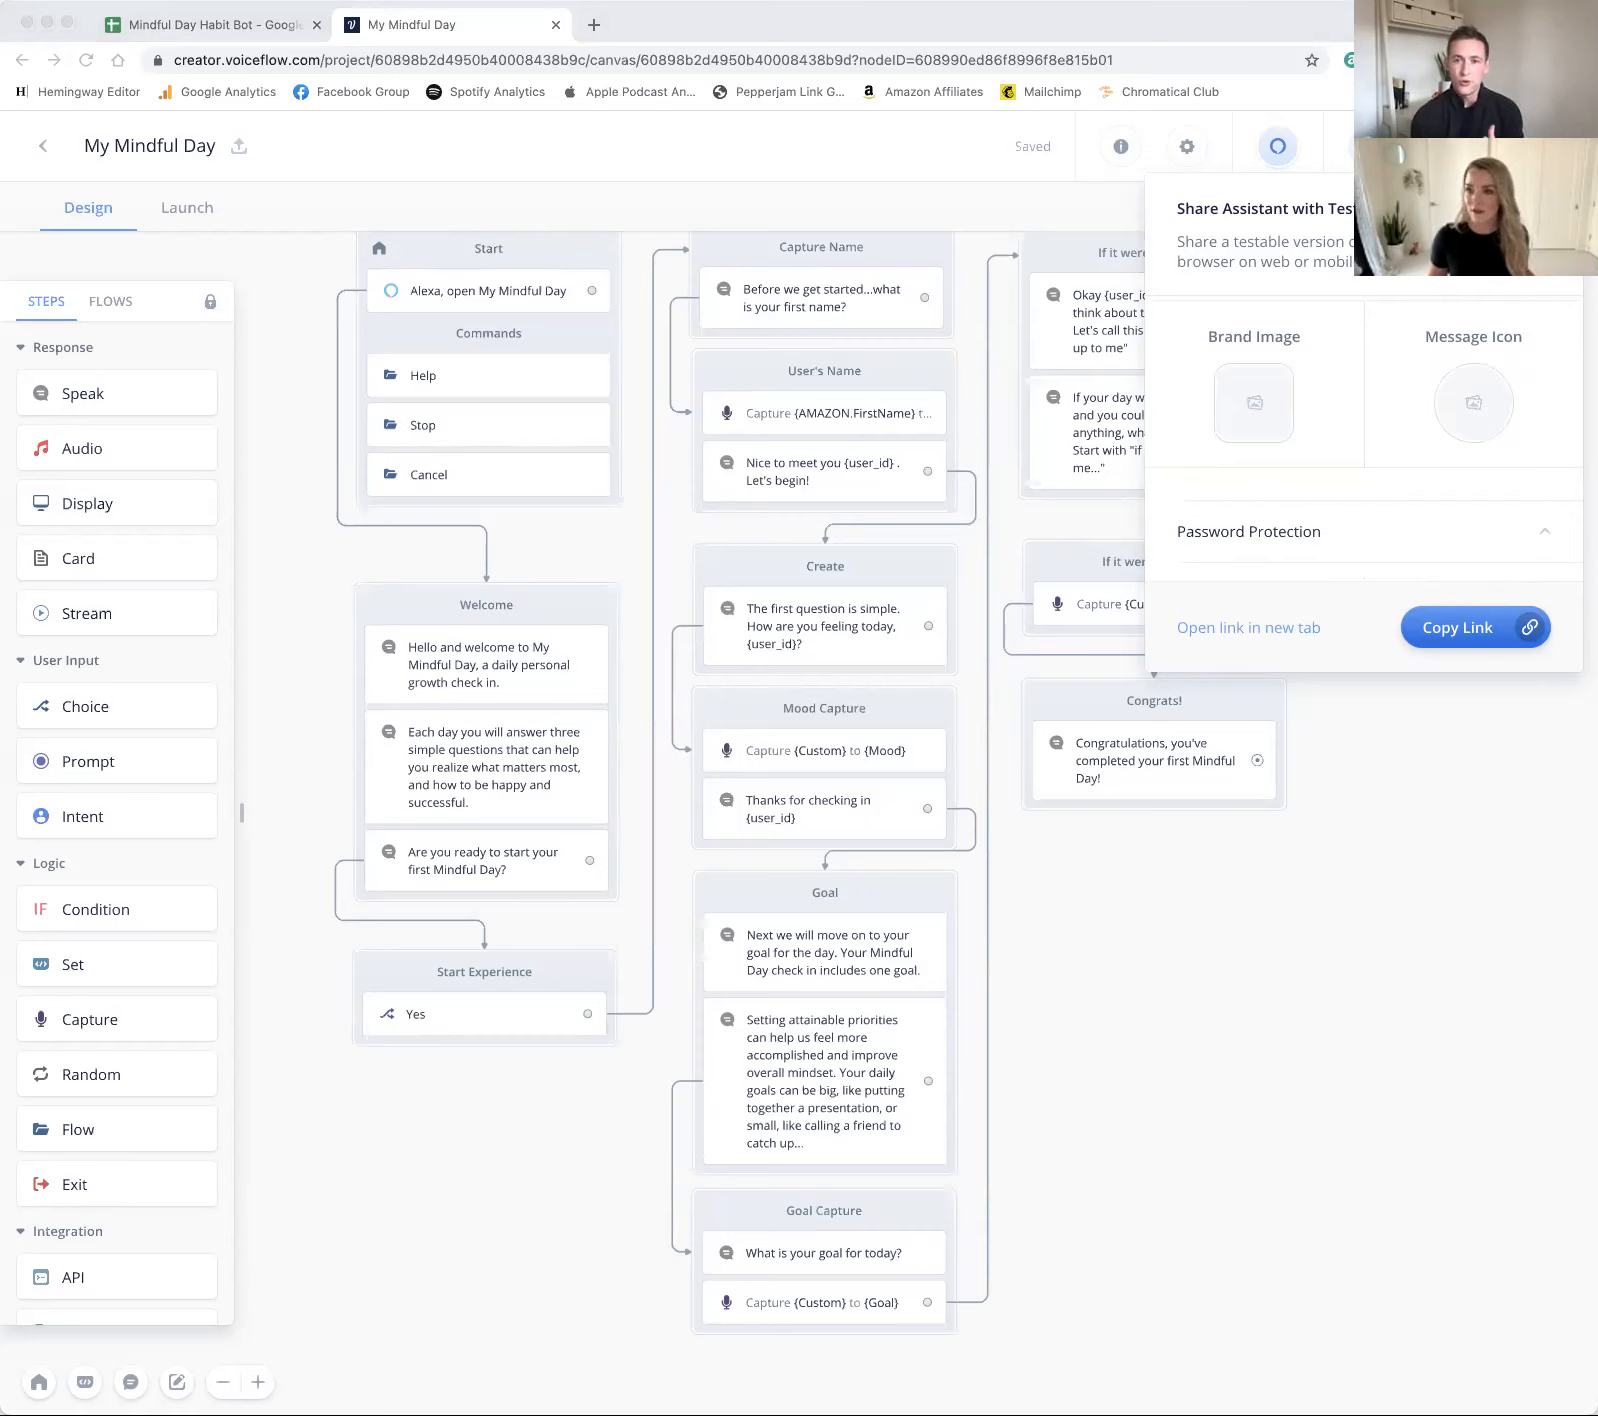
click(1255, 404)
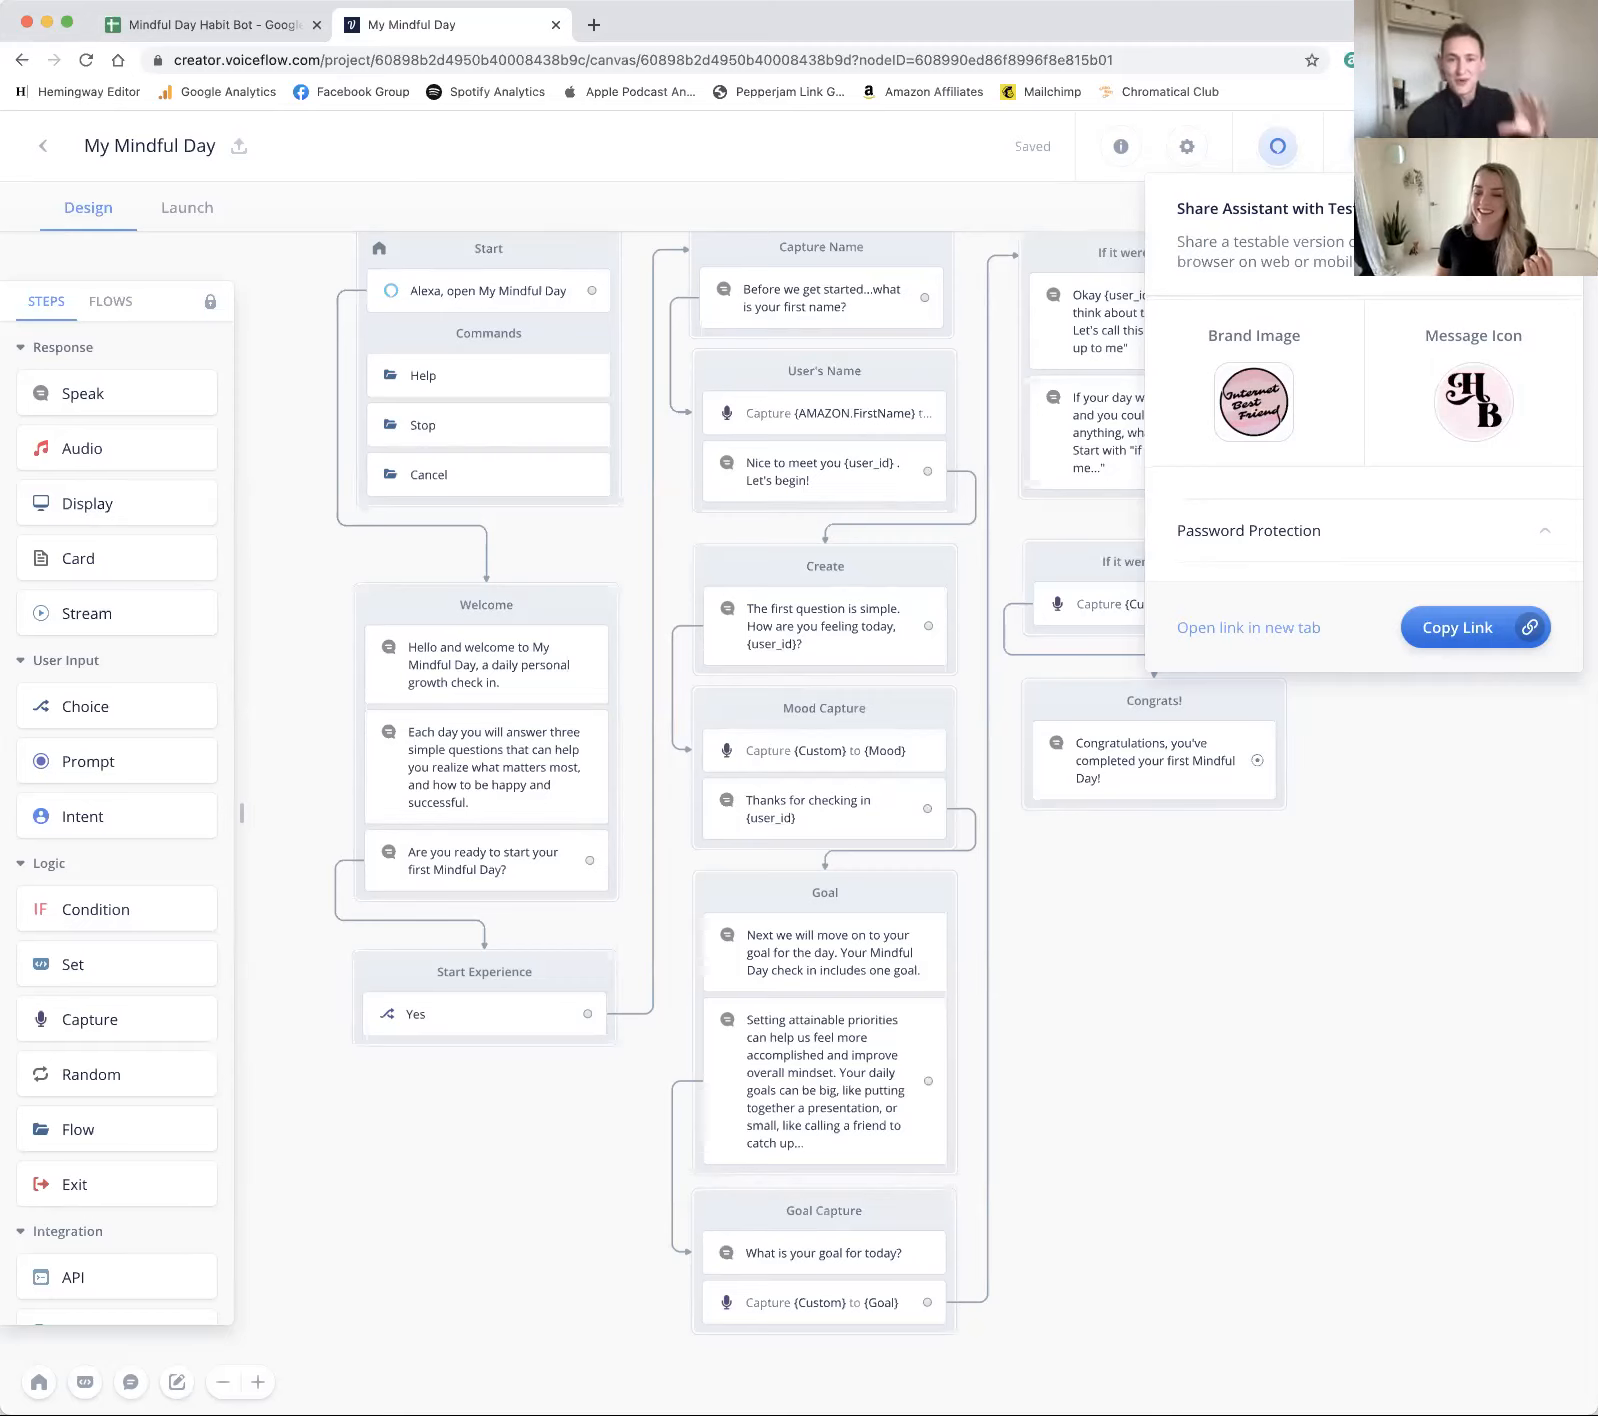
scroll(1454, 377, up, 2)
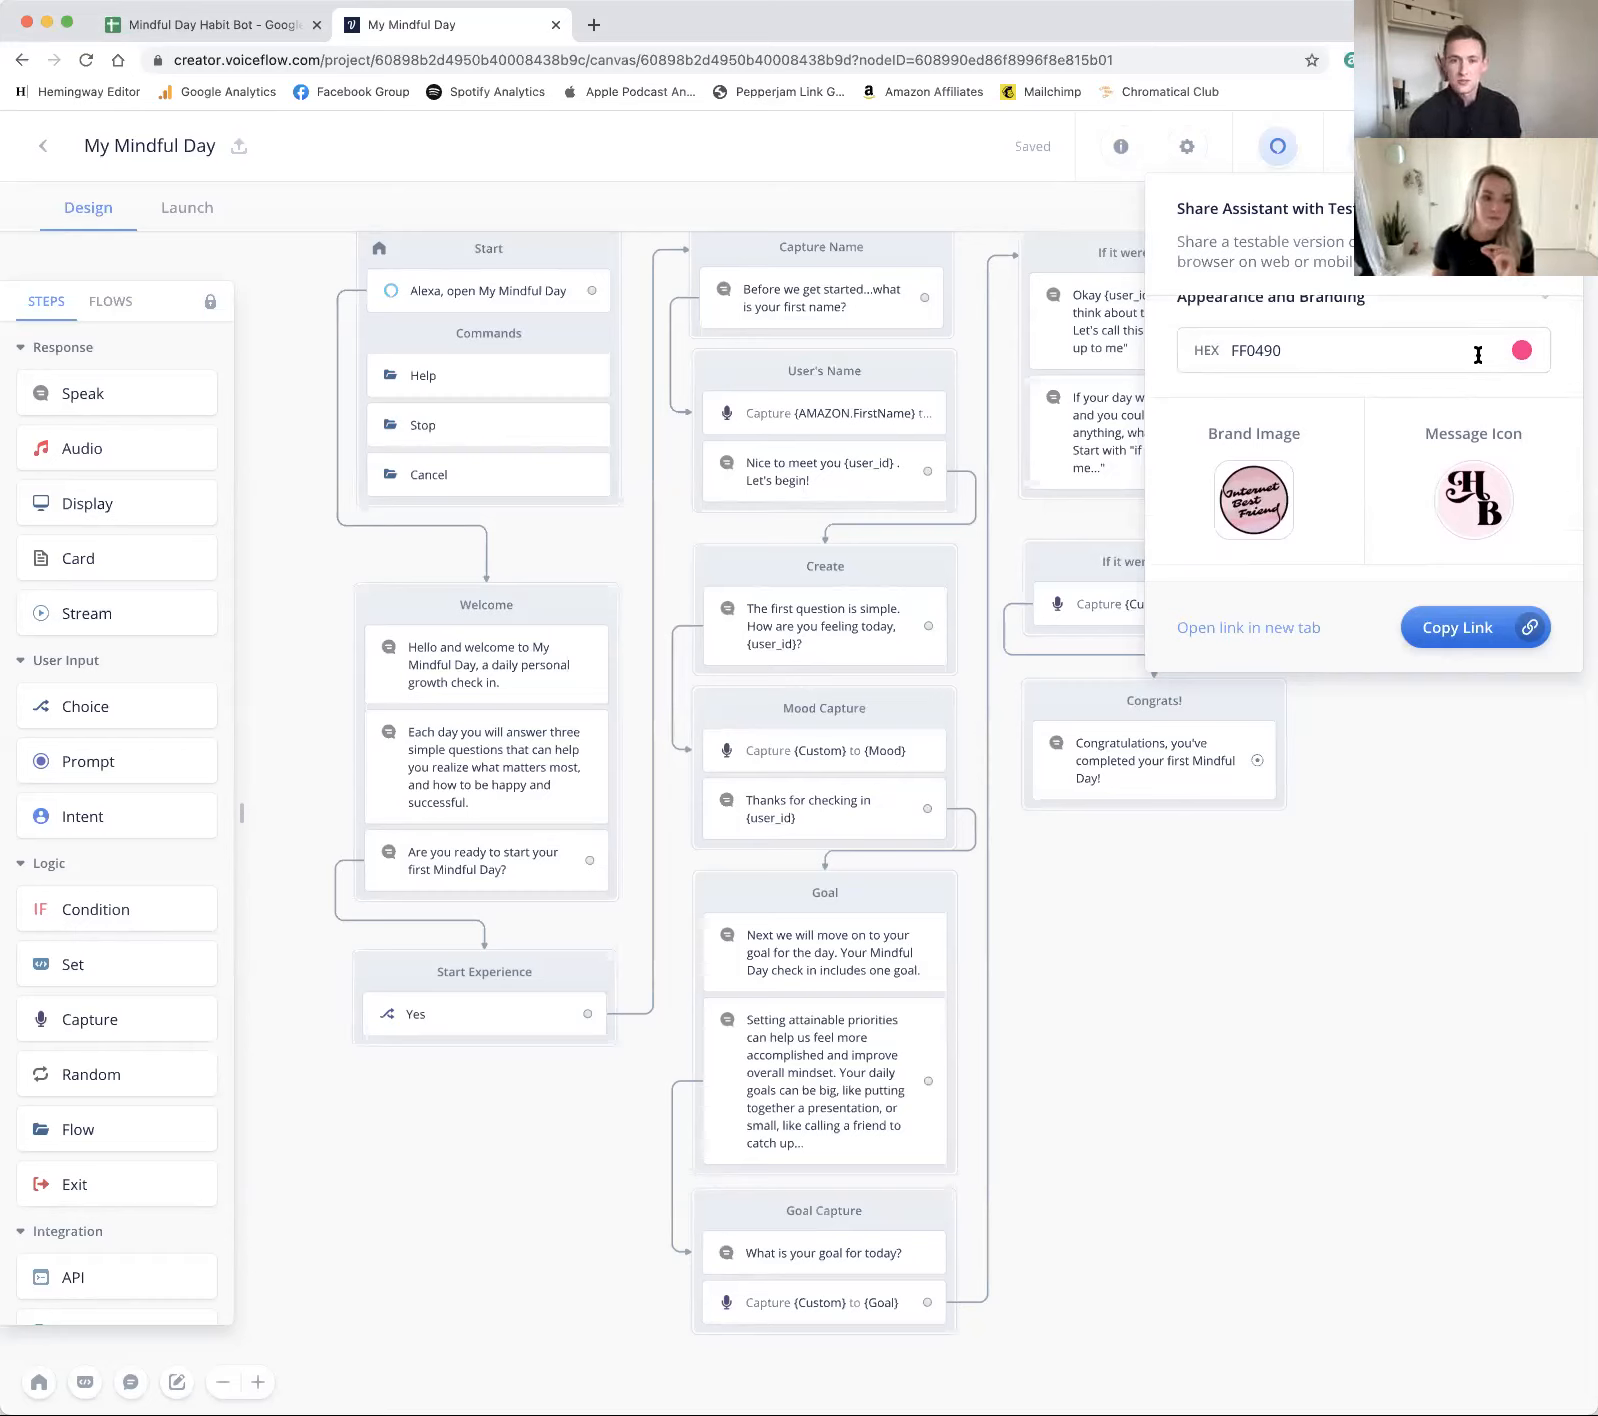
scroll(1478, 354, down, 1)
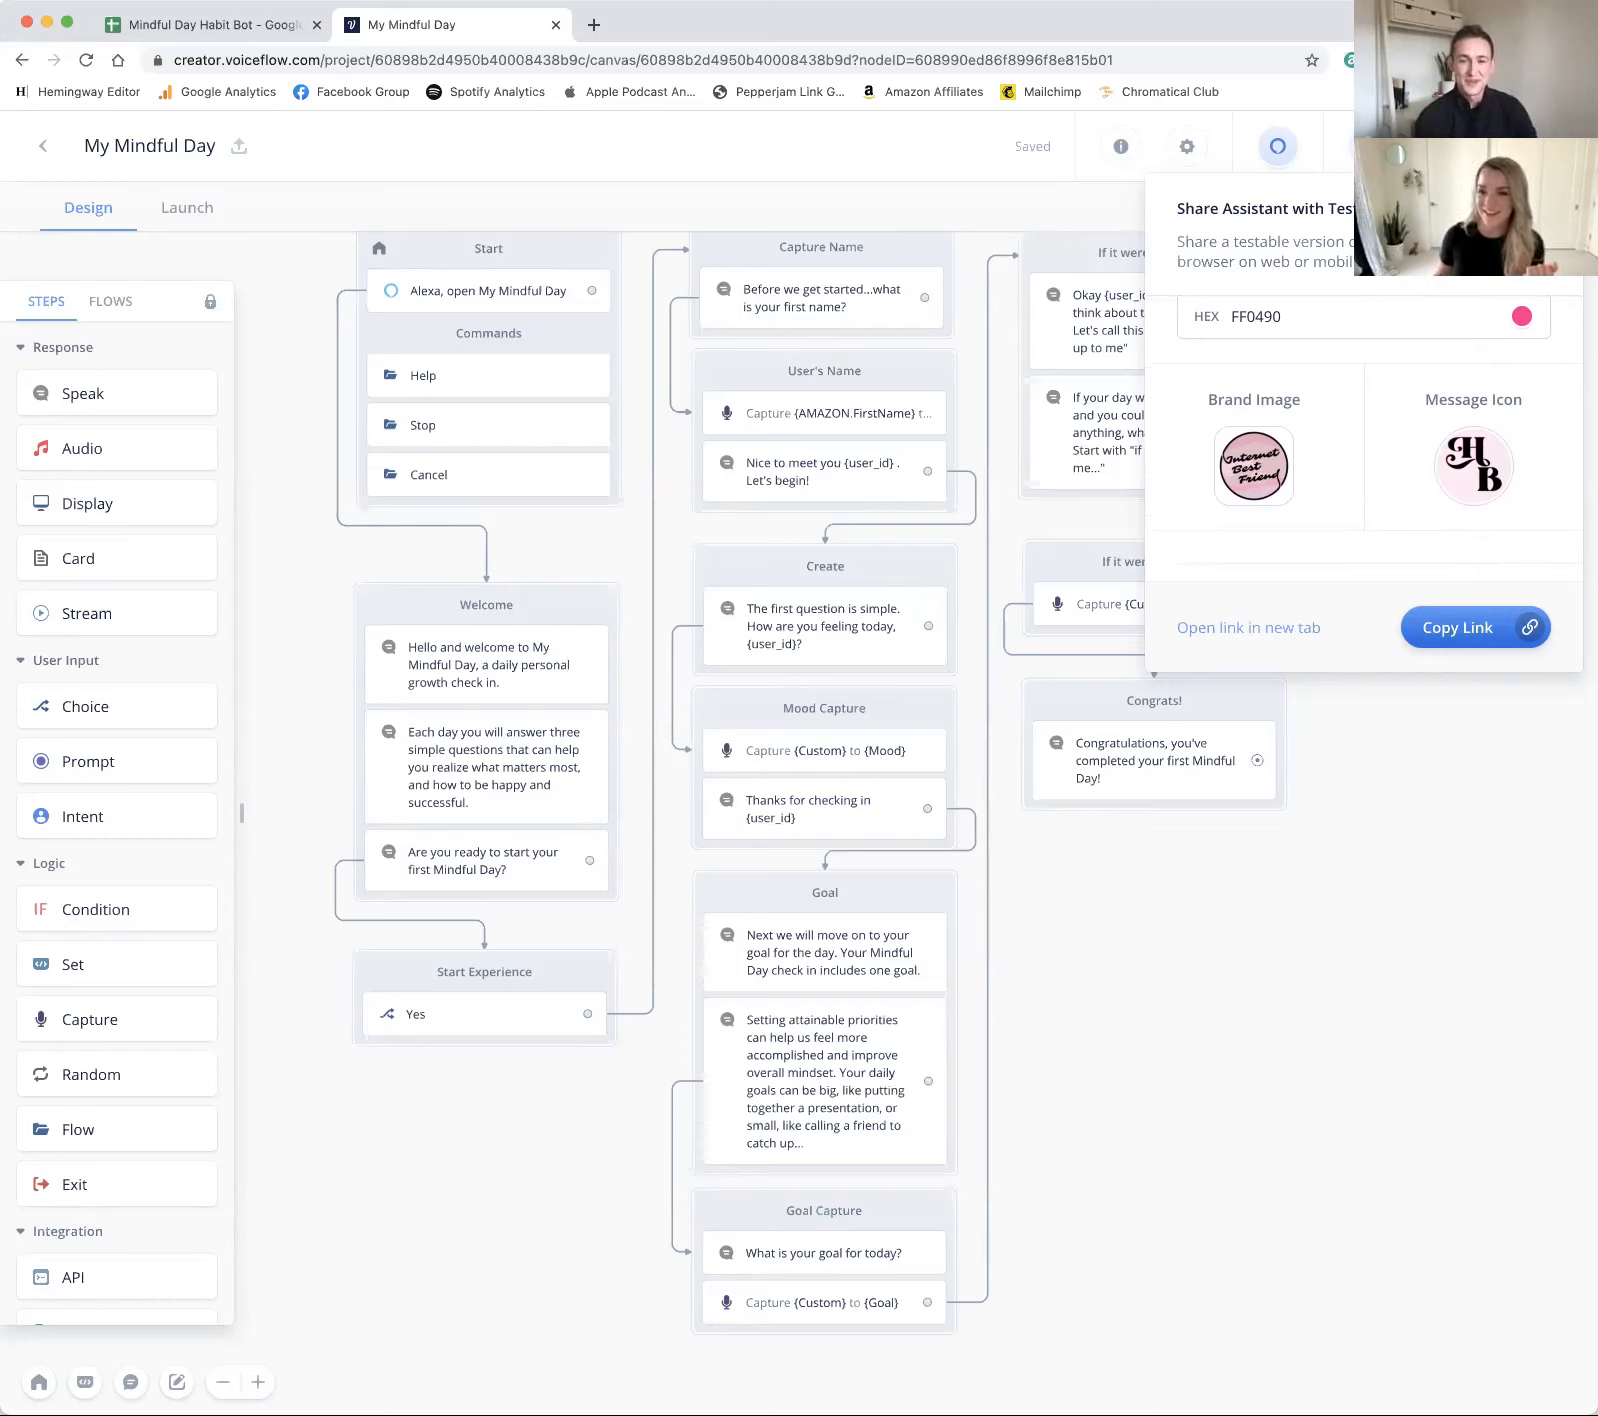
scroll(1428, 436, up, 3)
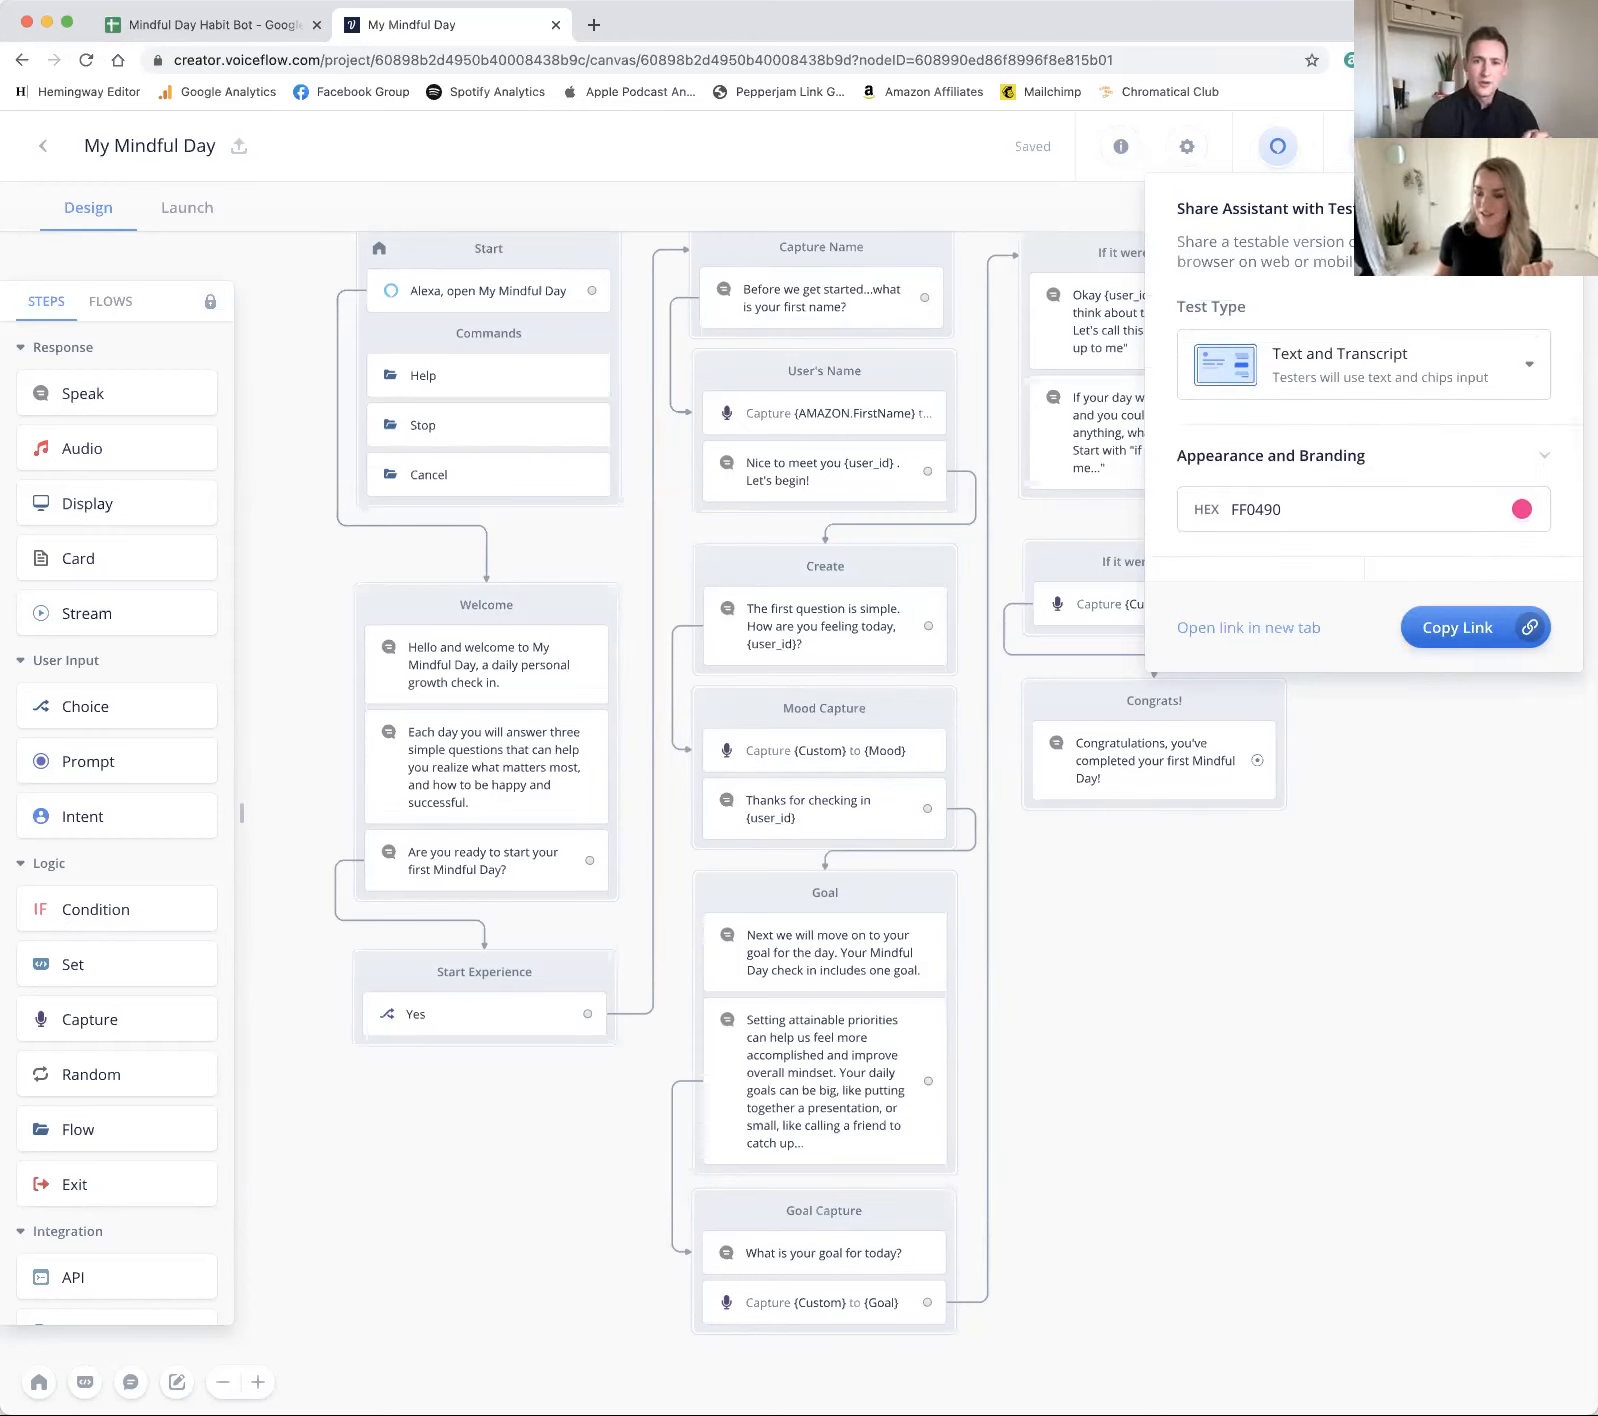
Step: Open the shareable prototype in a new browser tab and start the conversation with My Mindful Day
scroll(1428, 436, down, 3)
scroll(1452, 477, down, 1)
click(1250, 627)
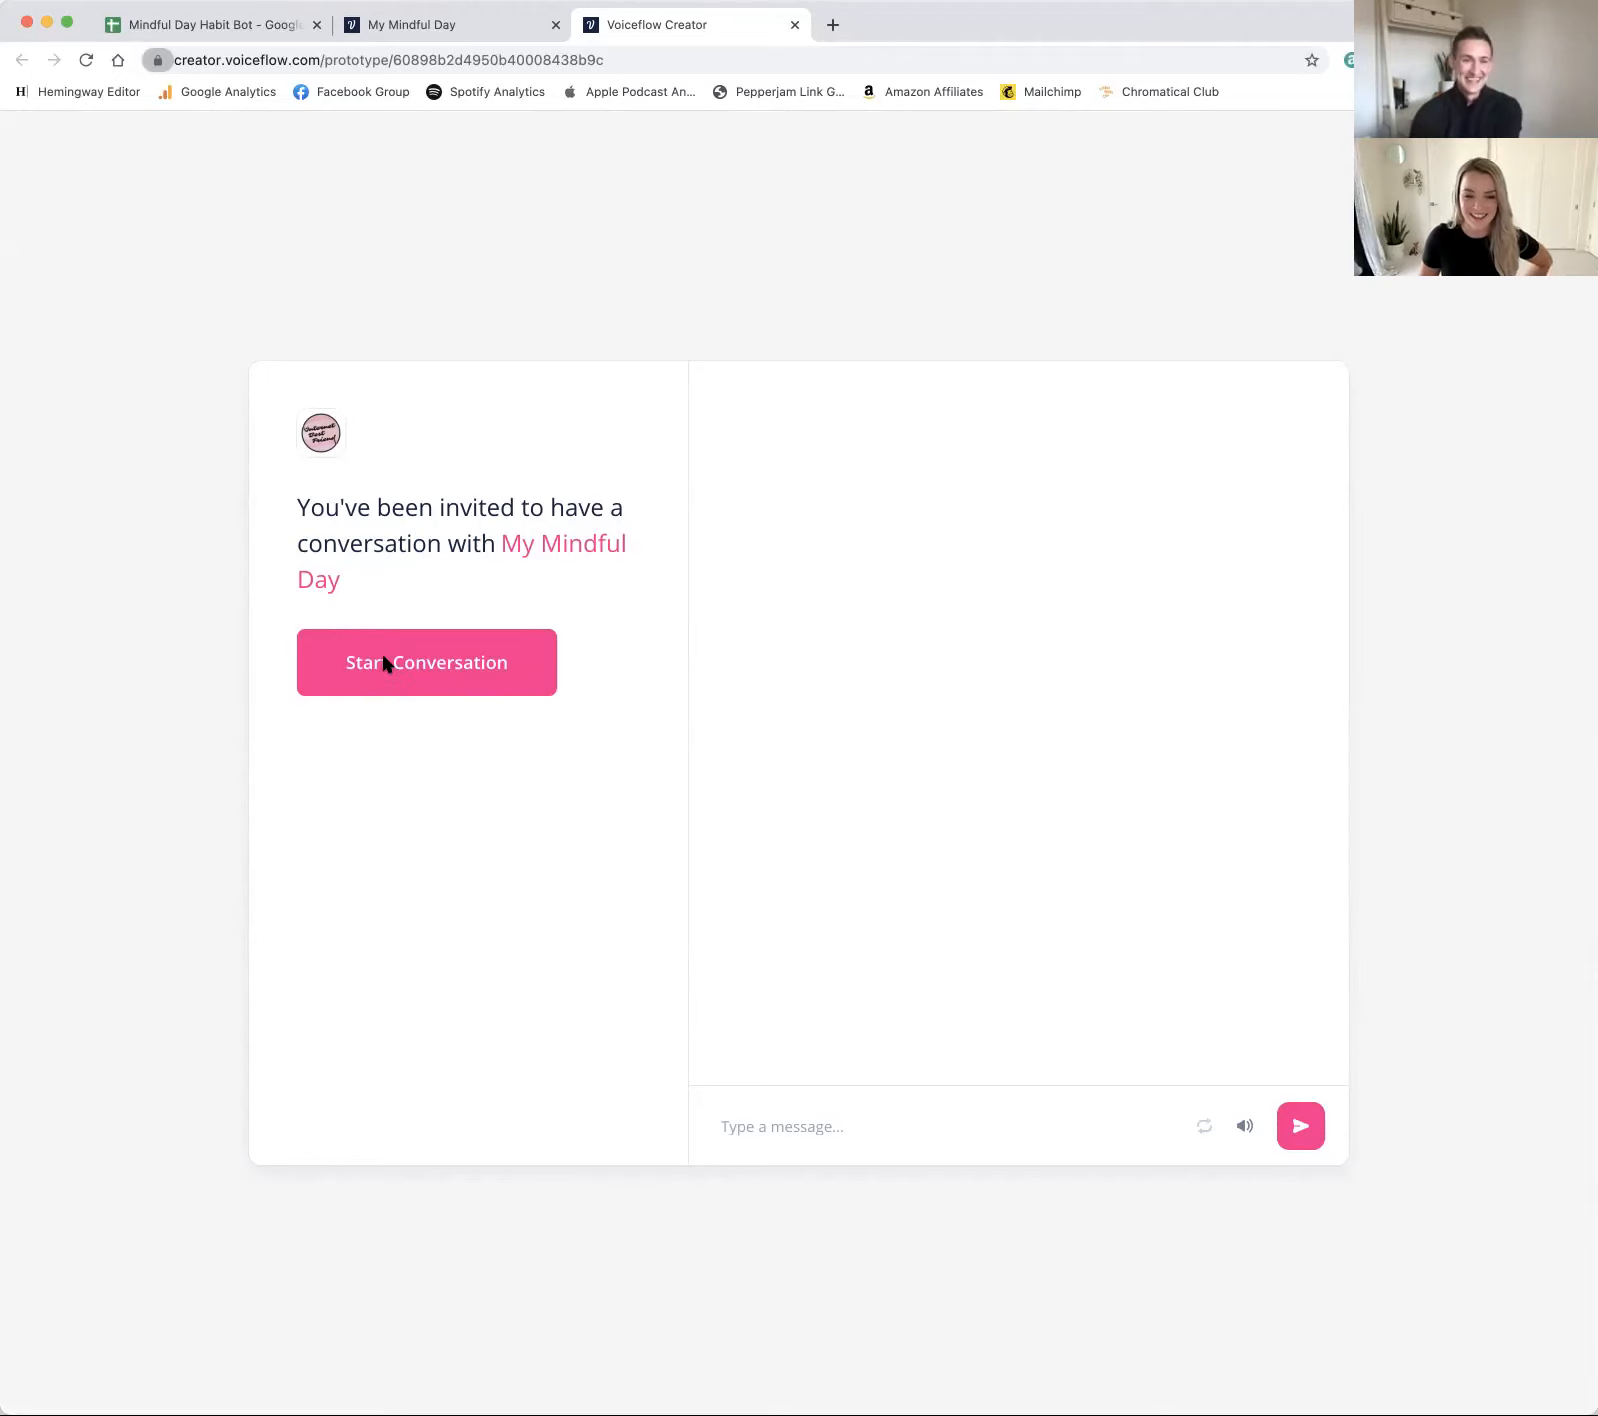
click(478, 678)
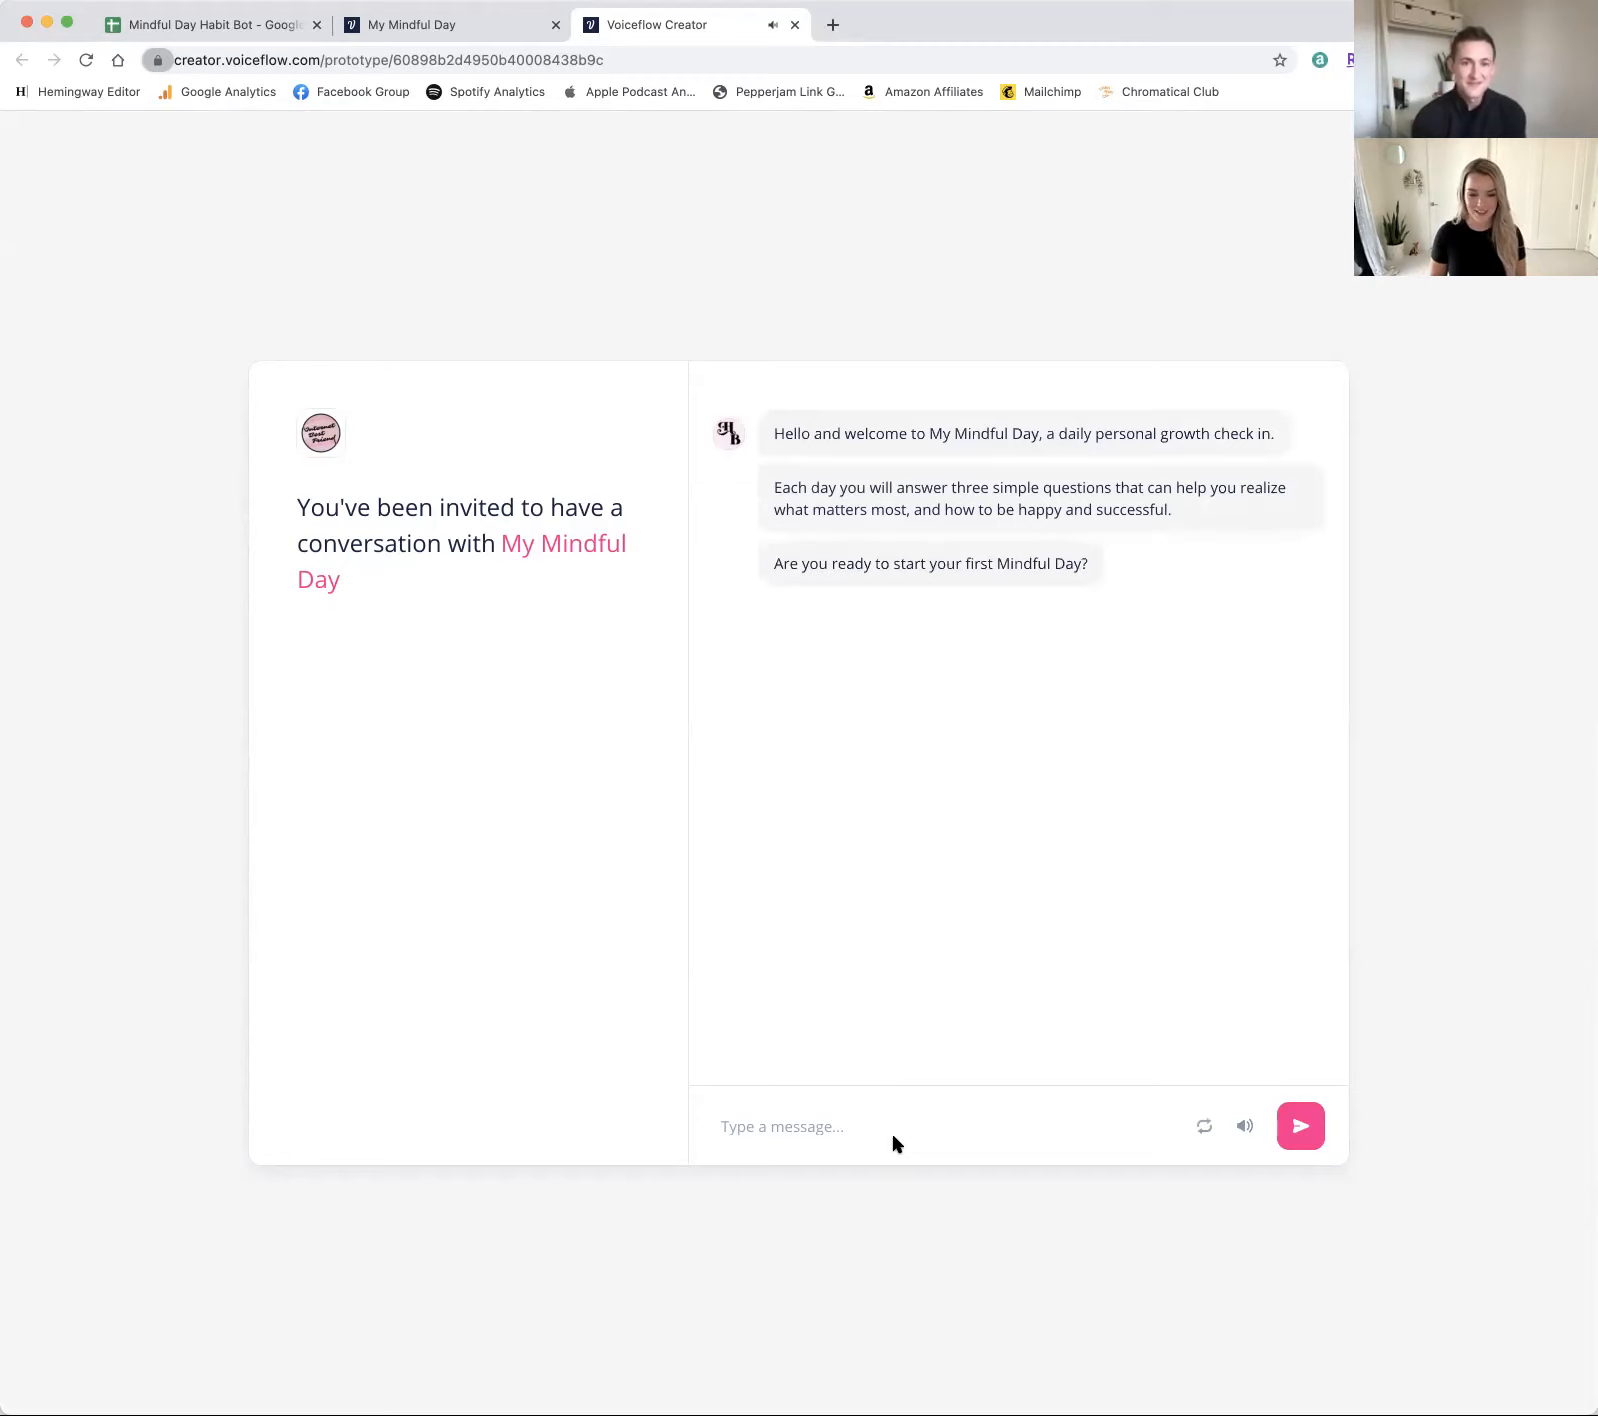
Step: Answer the prototype's opening questions with "Yes", the tester's first name, and "GREAT" for the mood
text(Yes)
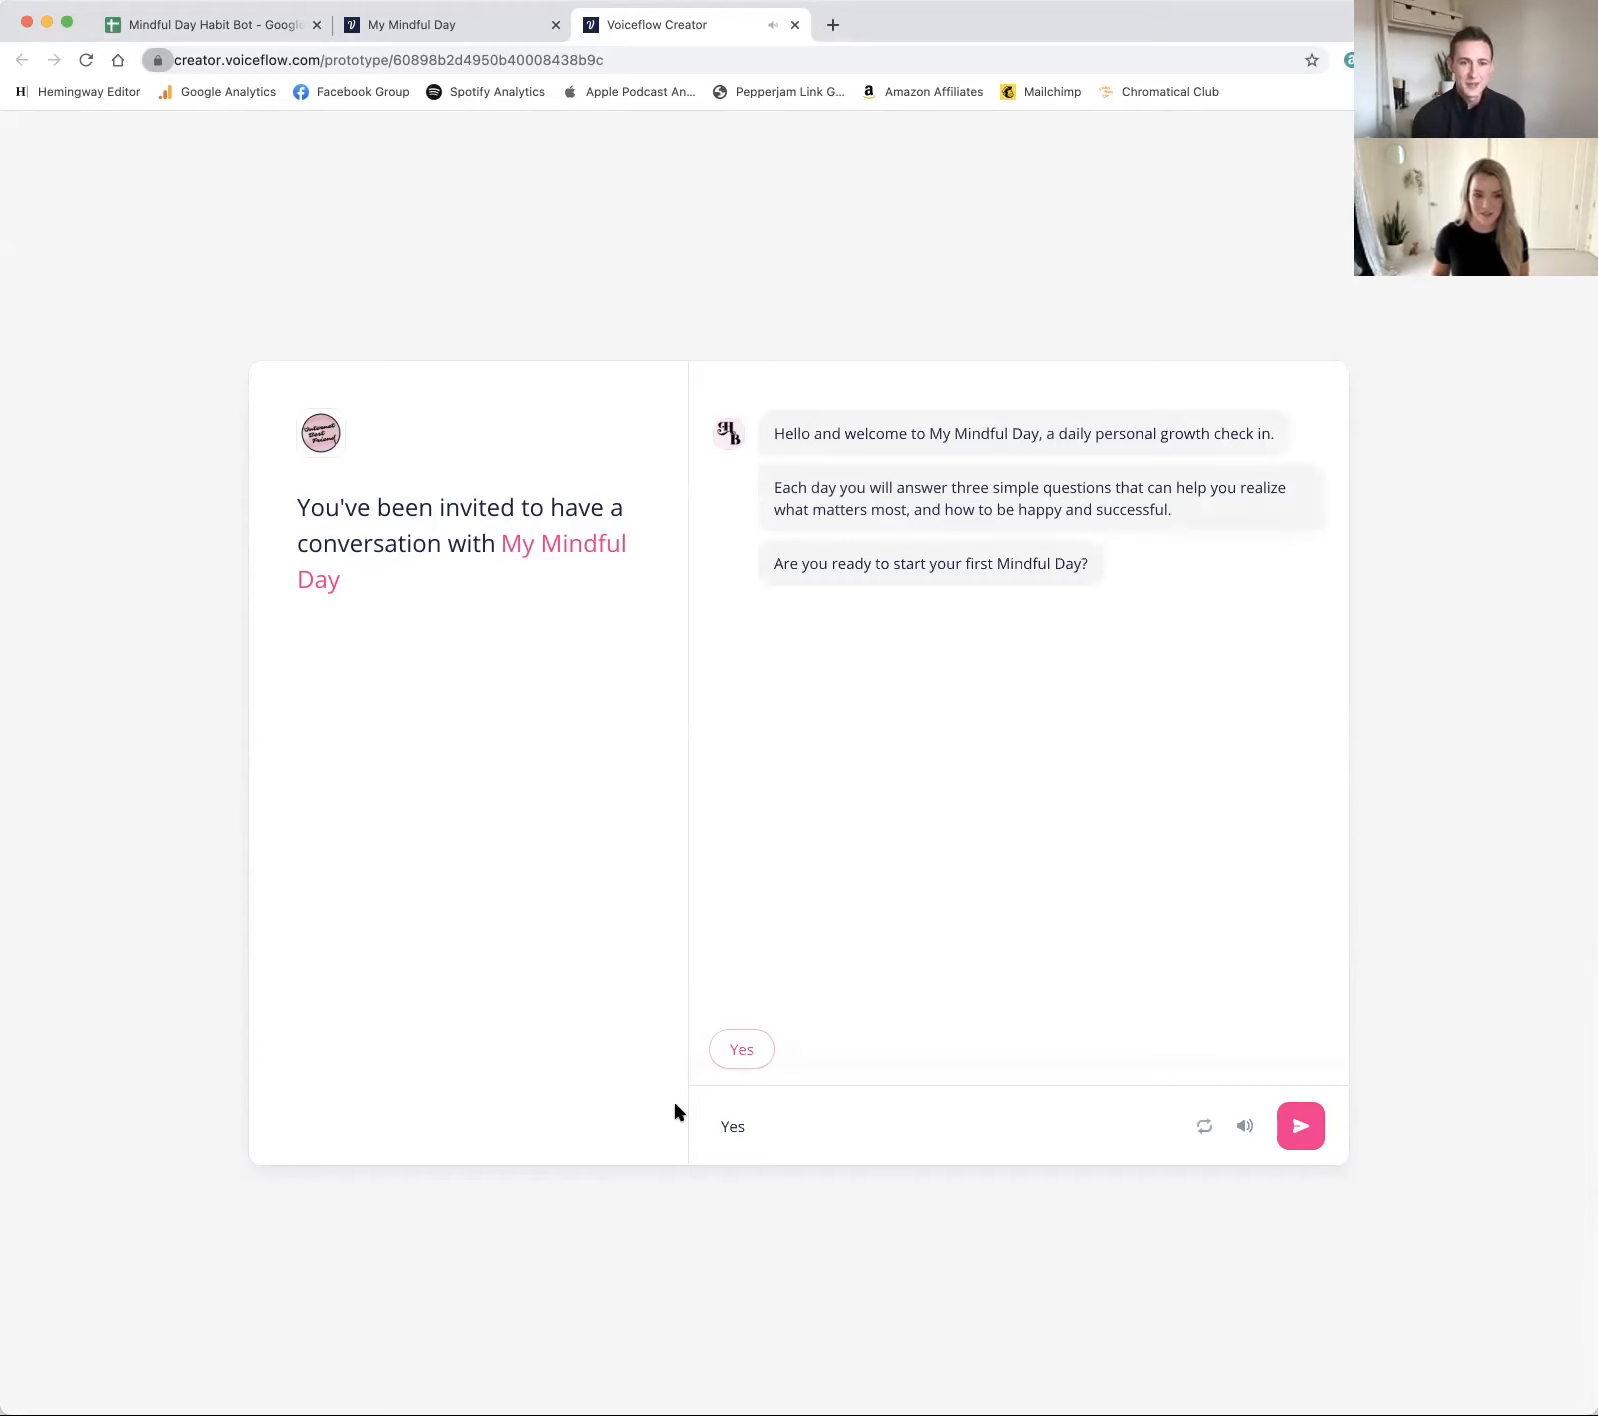
key(Return)
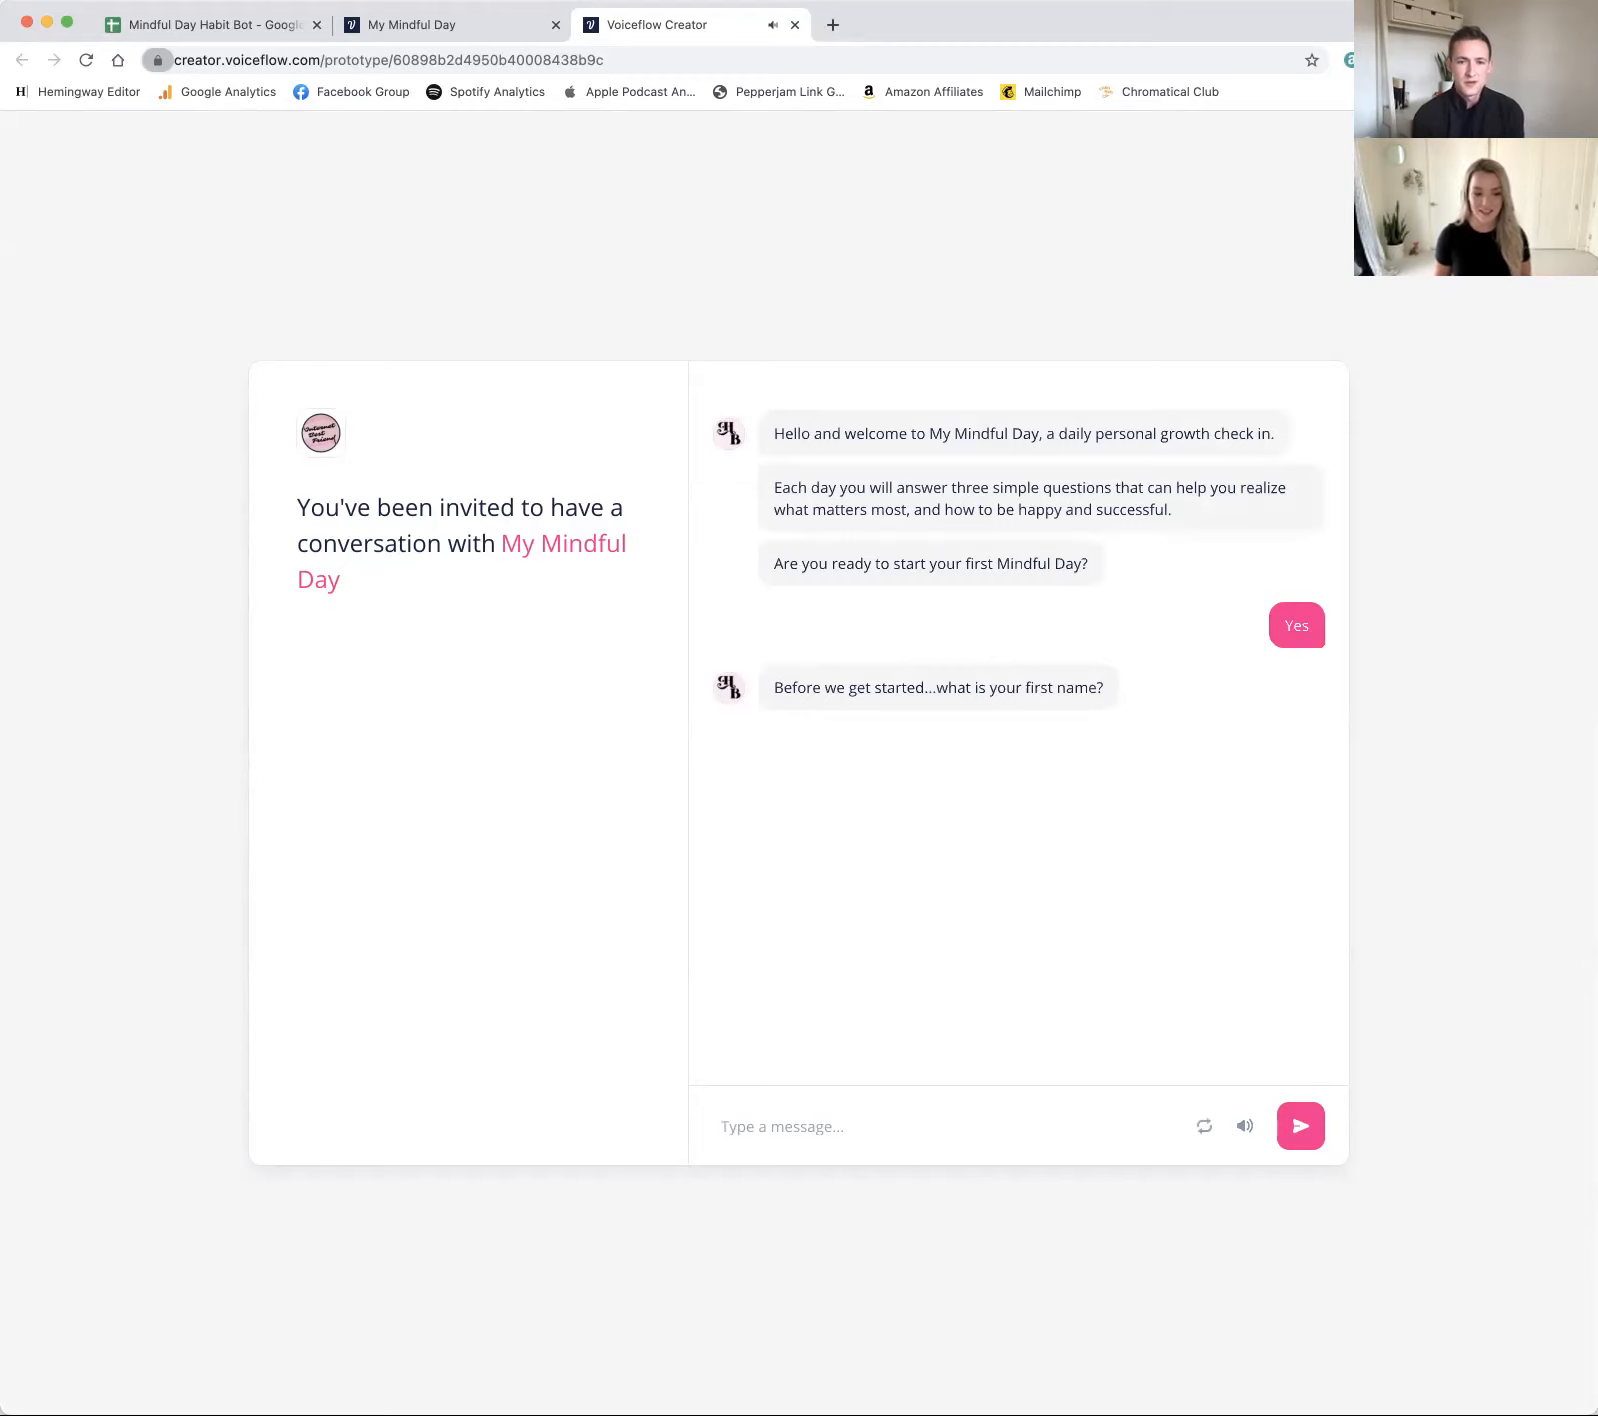
text(Hillary)
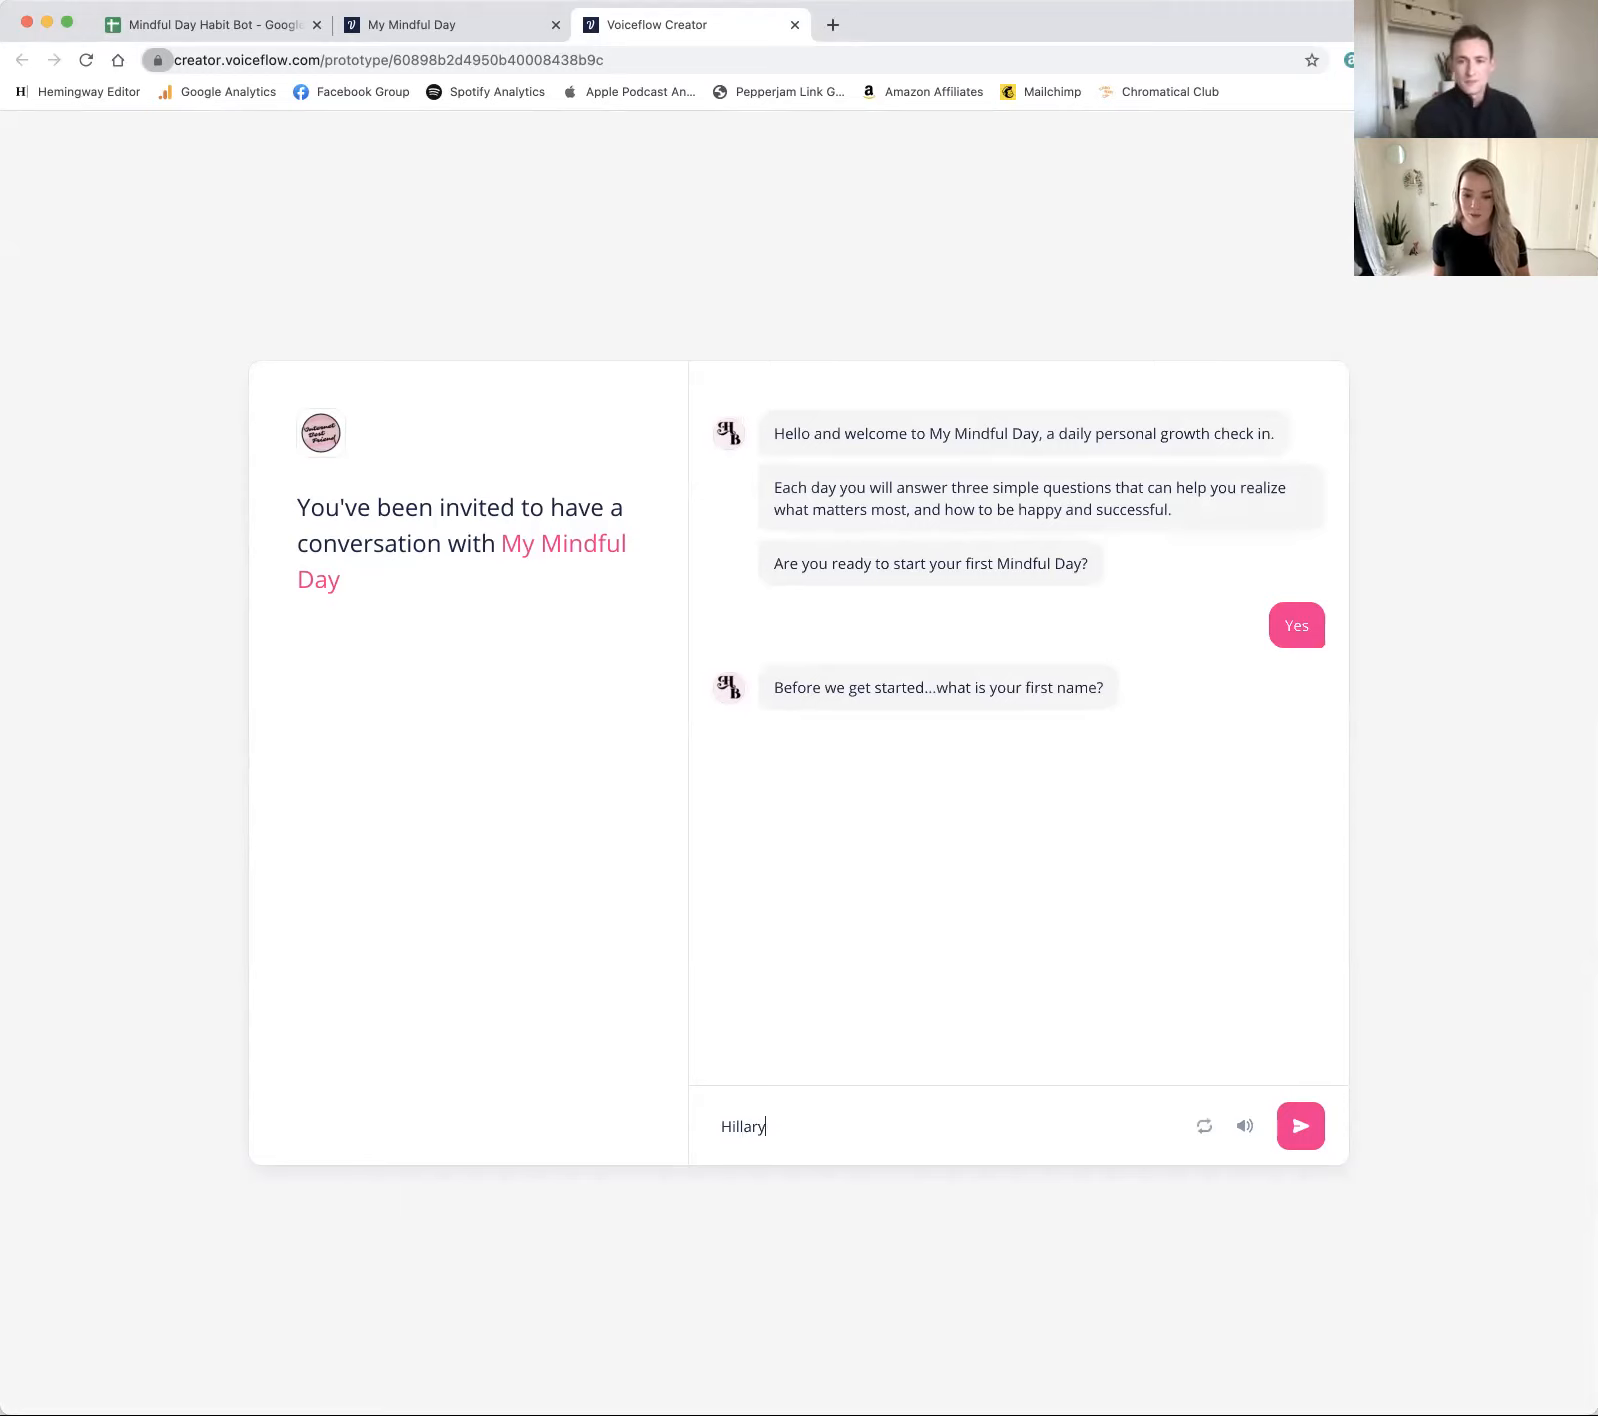
key(Return)
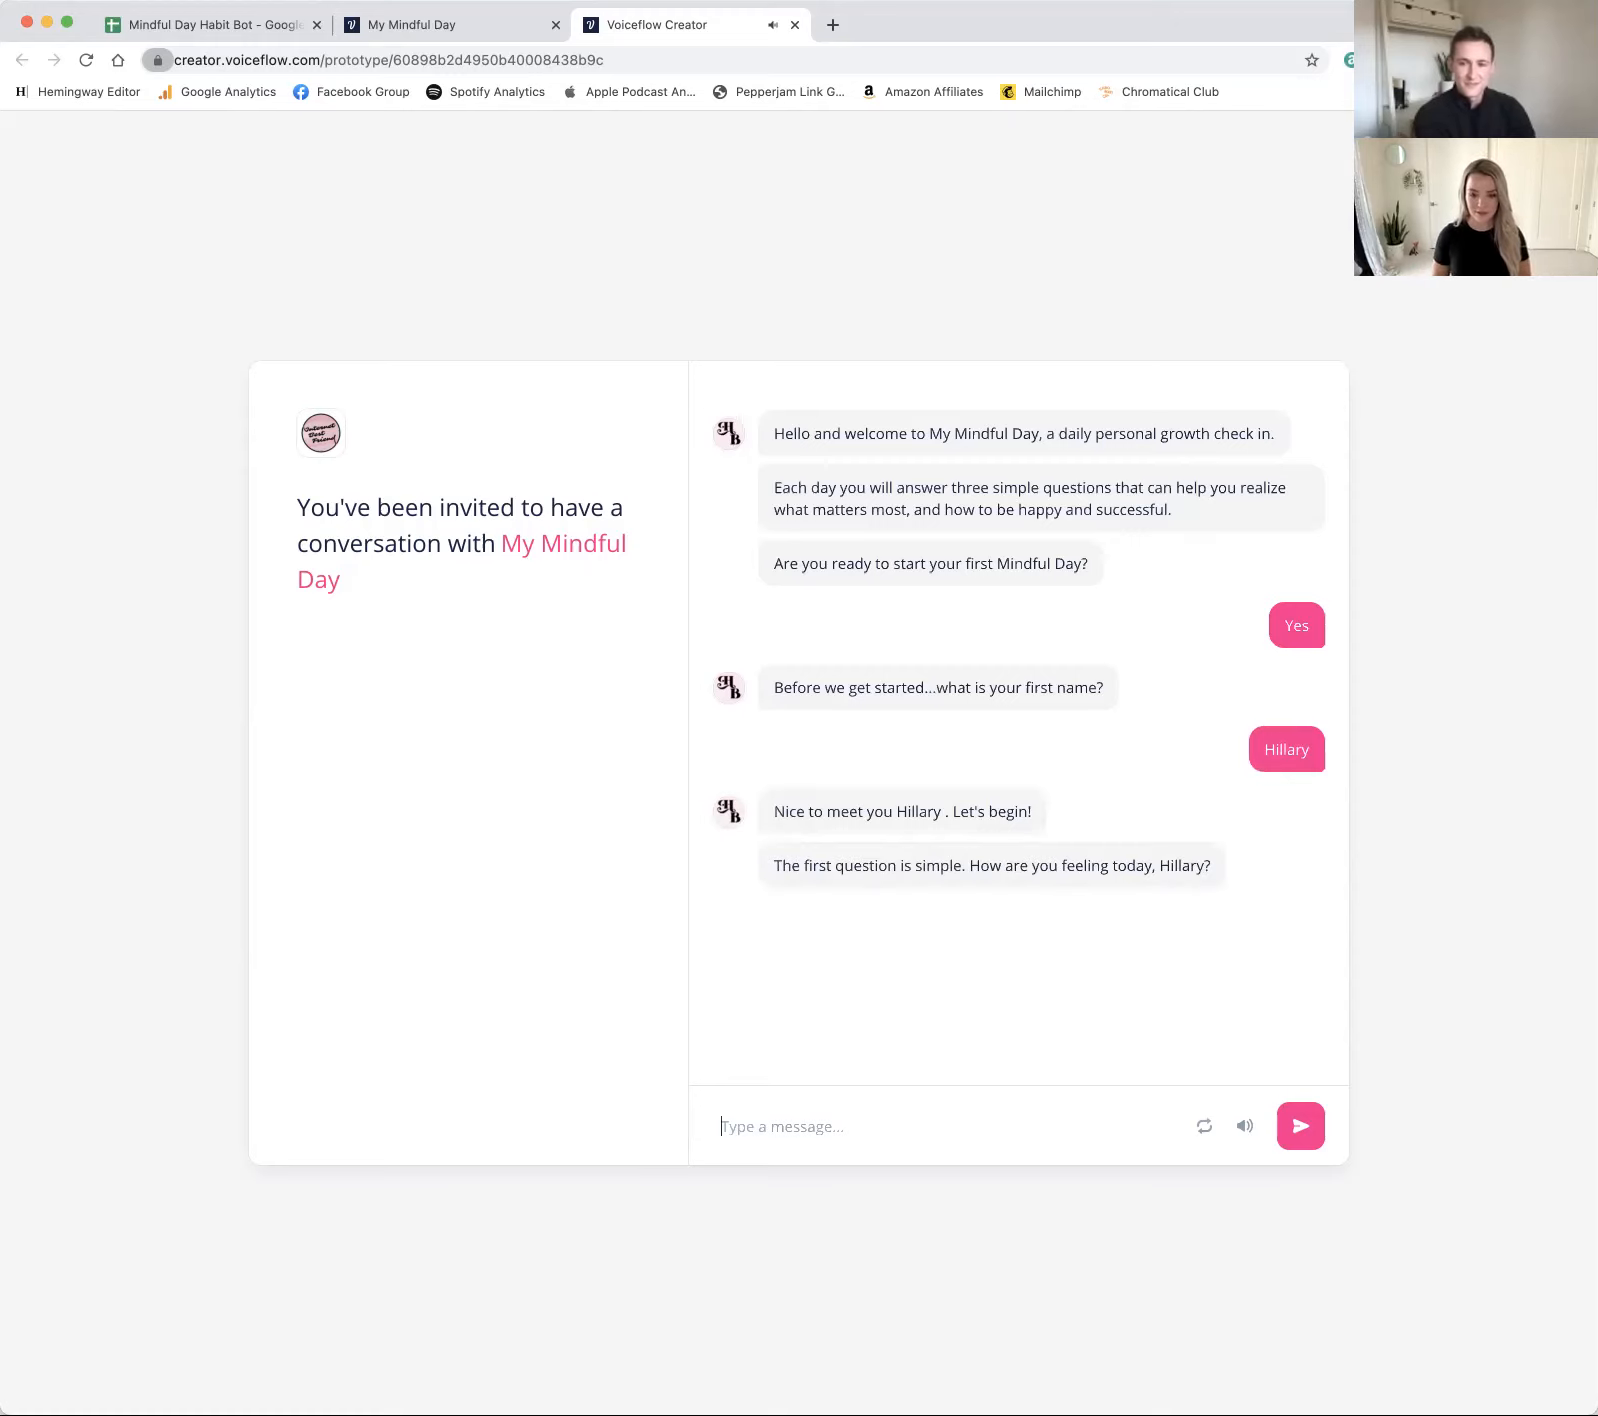
text(GREAT!)
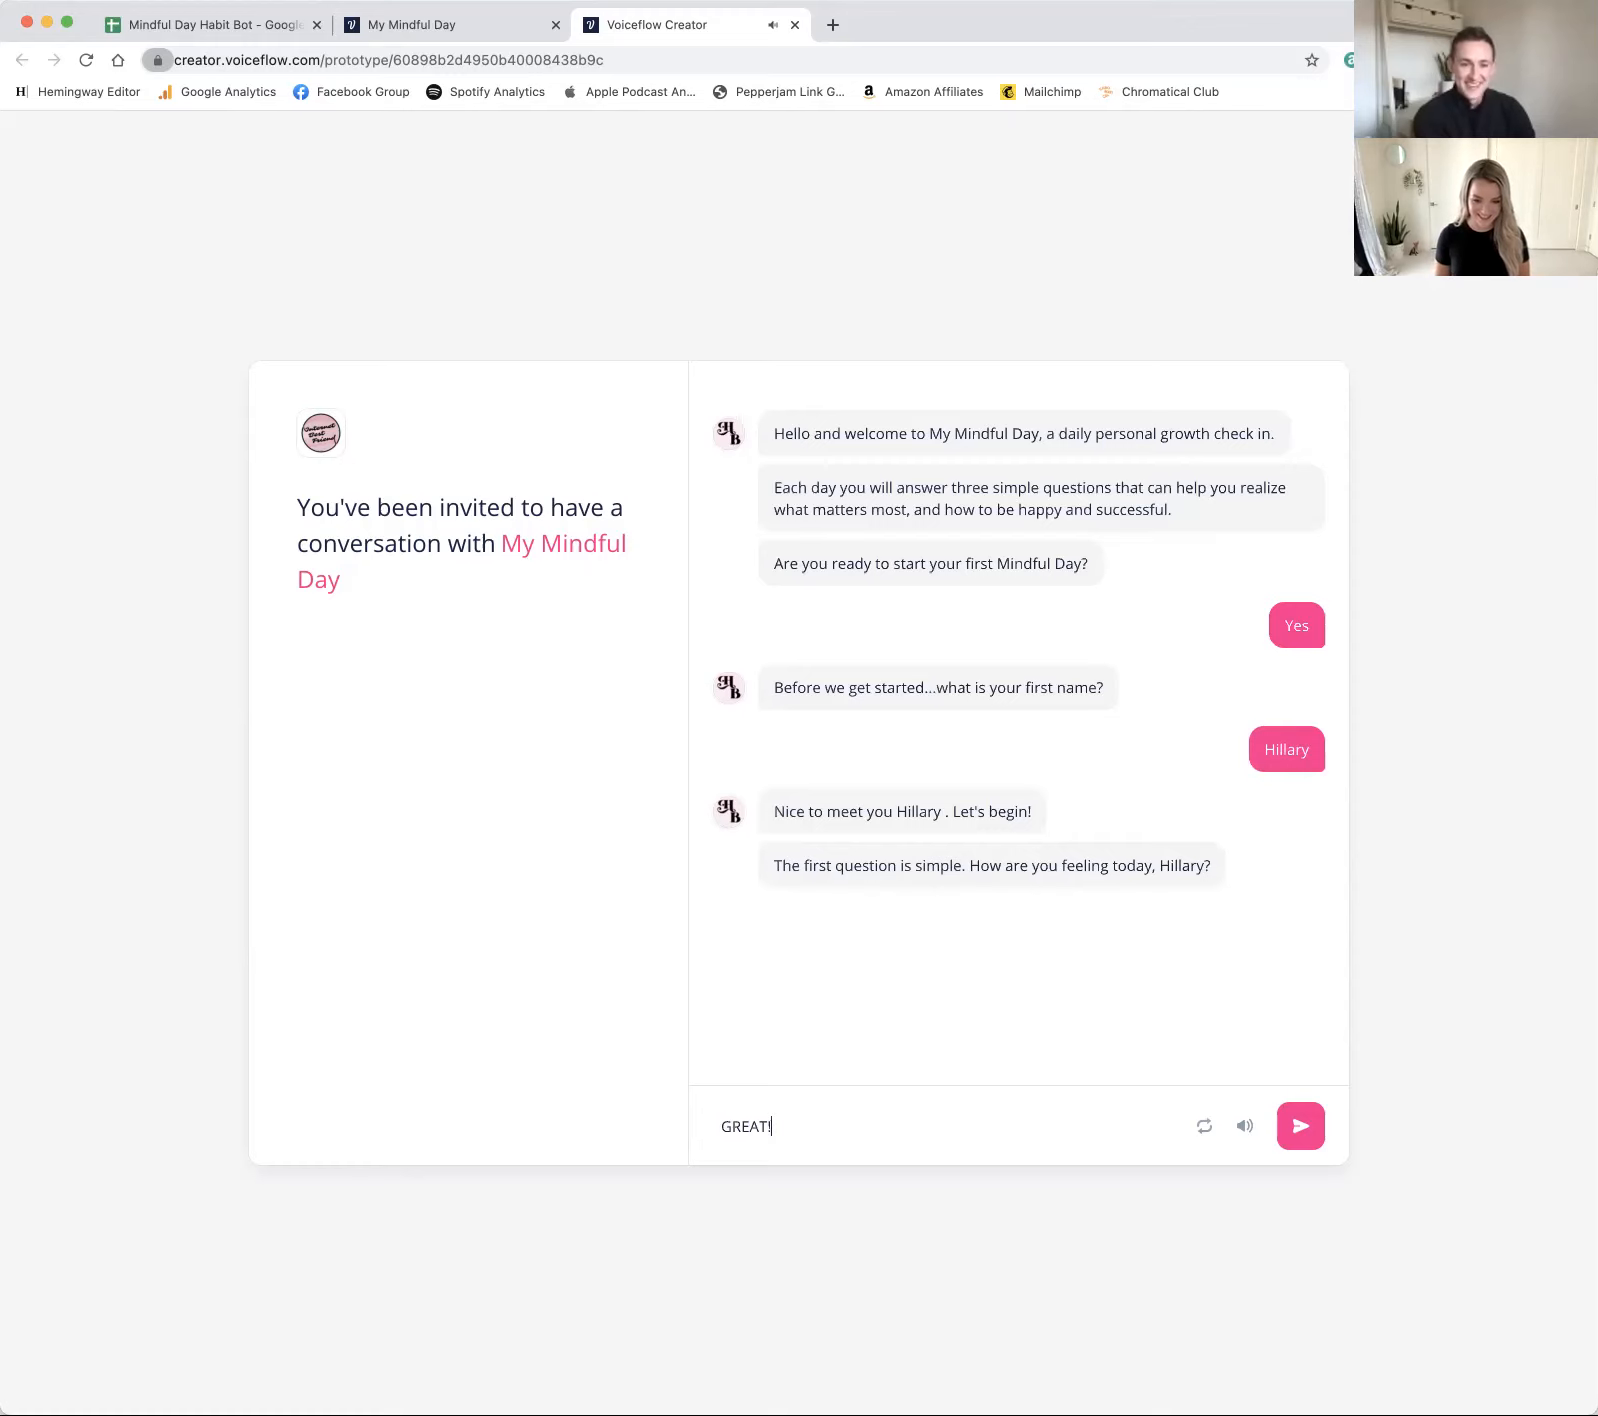
key(Return)
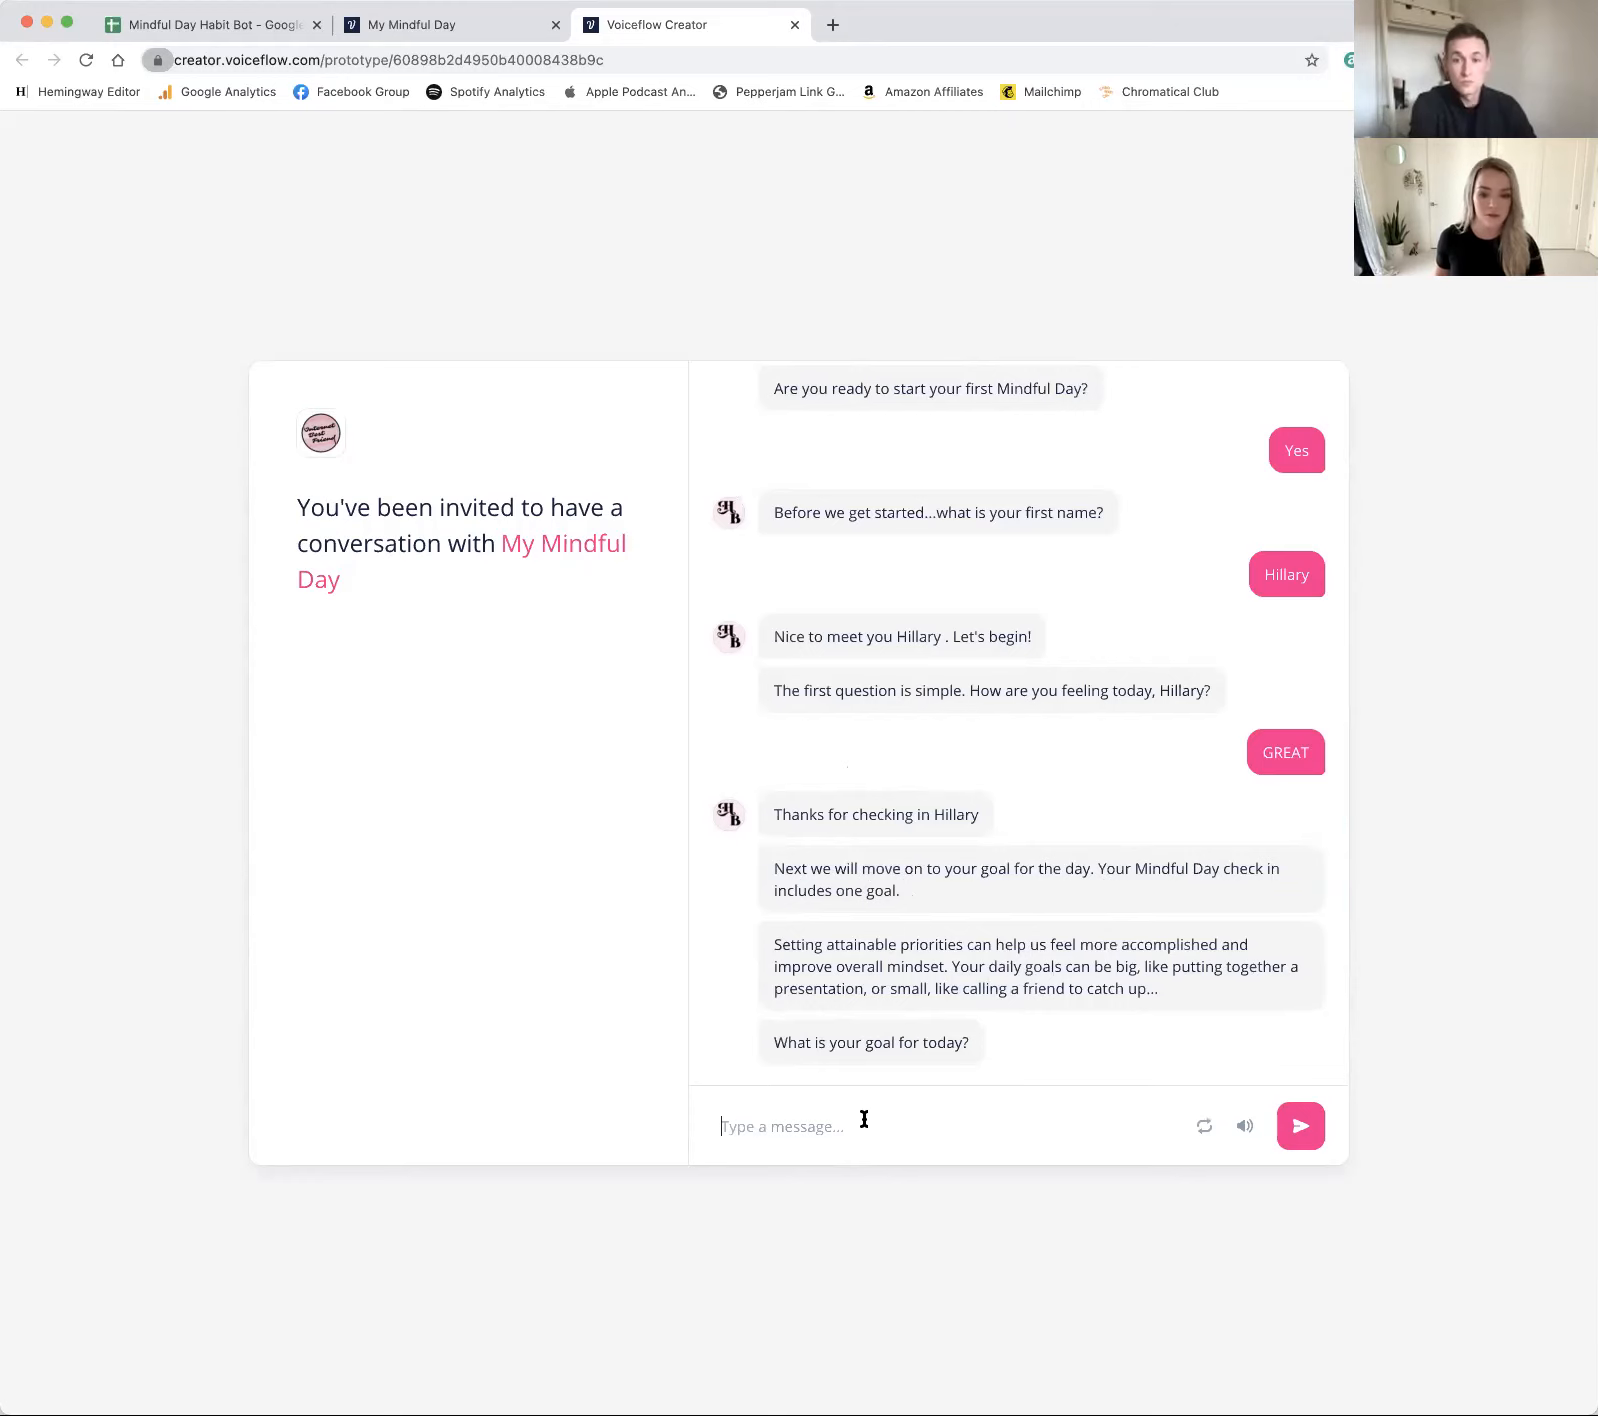
Step: Answer the prototype's question about today's goal with "Build my first voice app with Voiceflow!"
text(Build my fi)
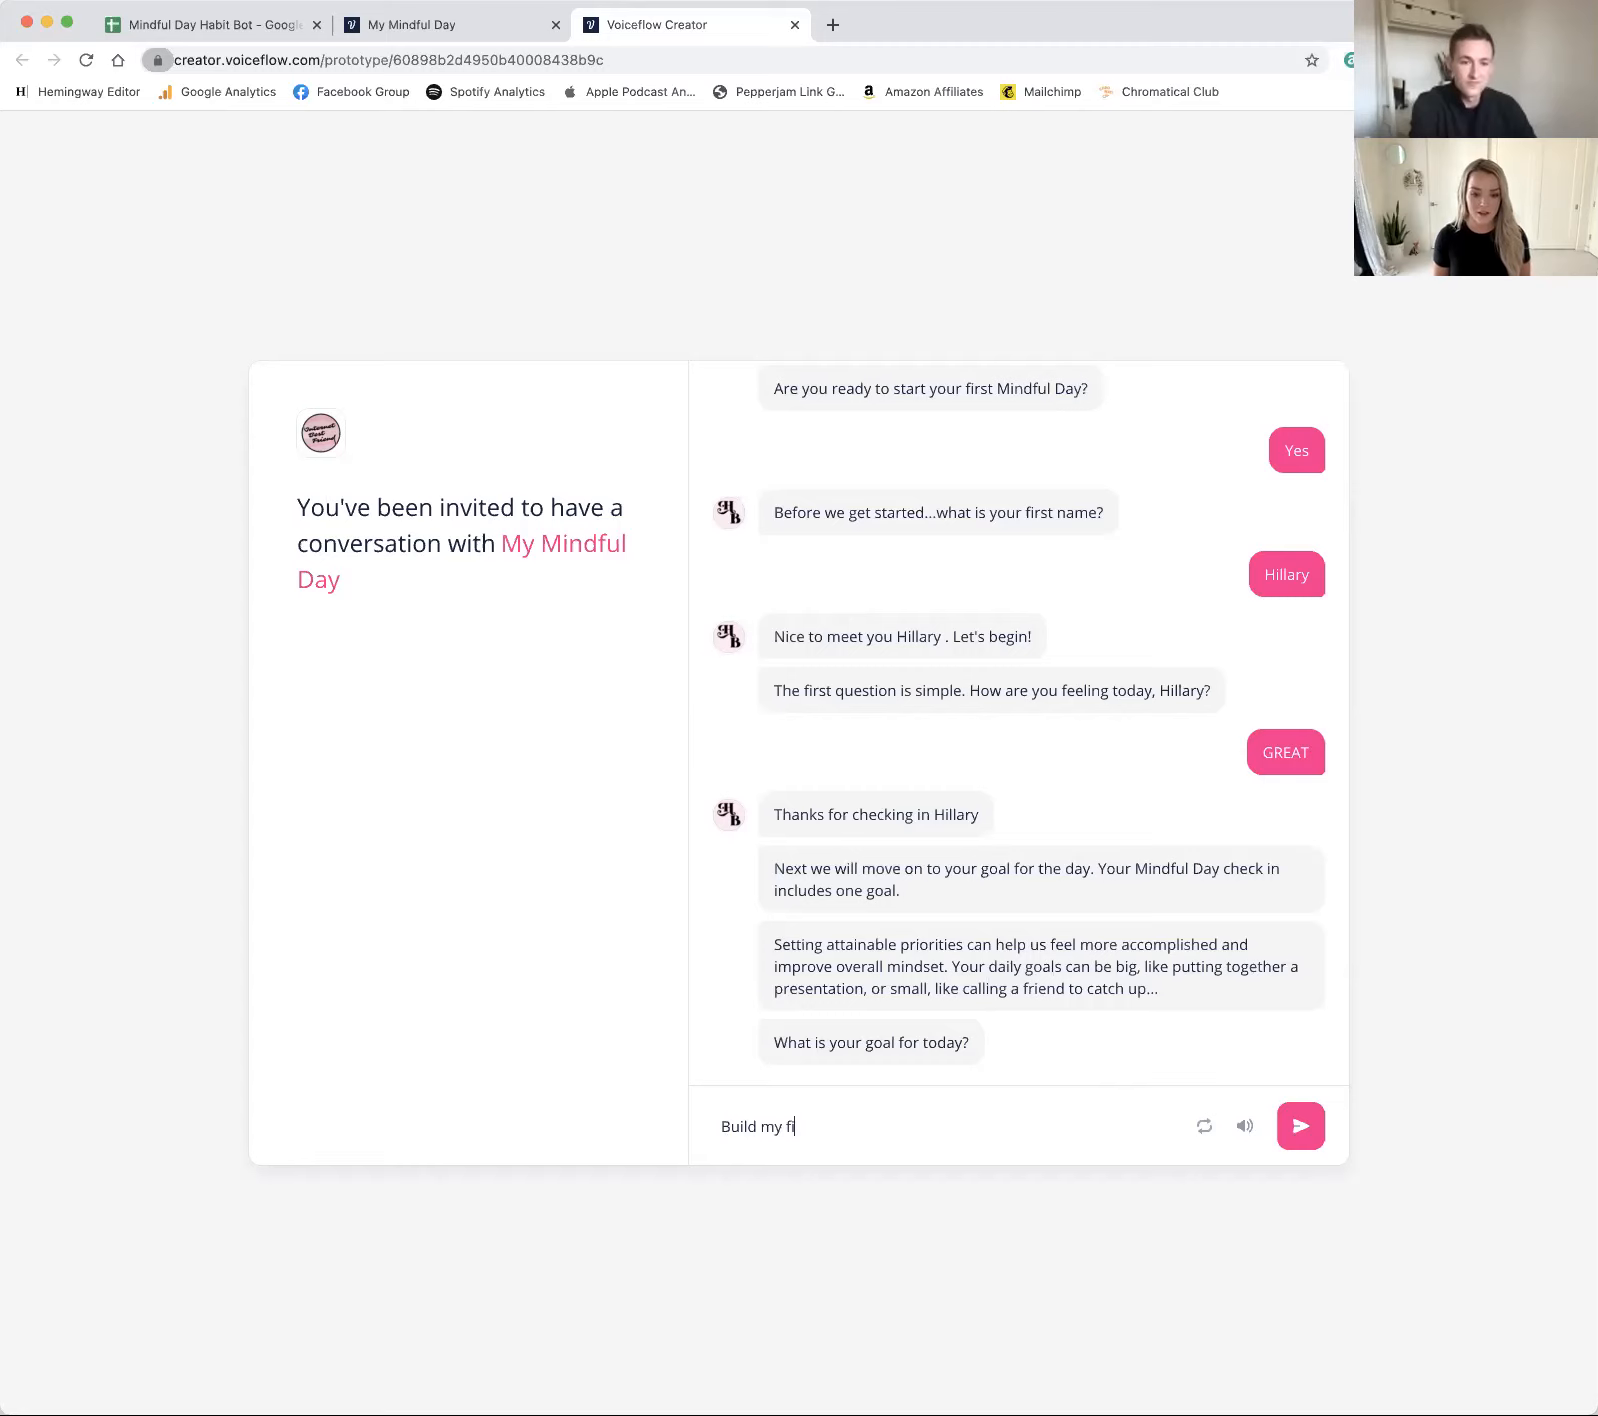
text(rst voice app with Voiceflow!)
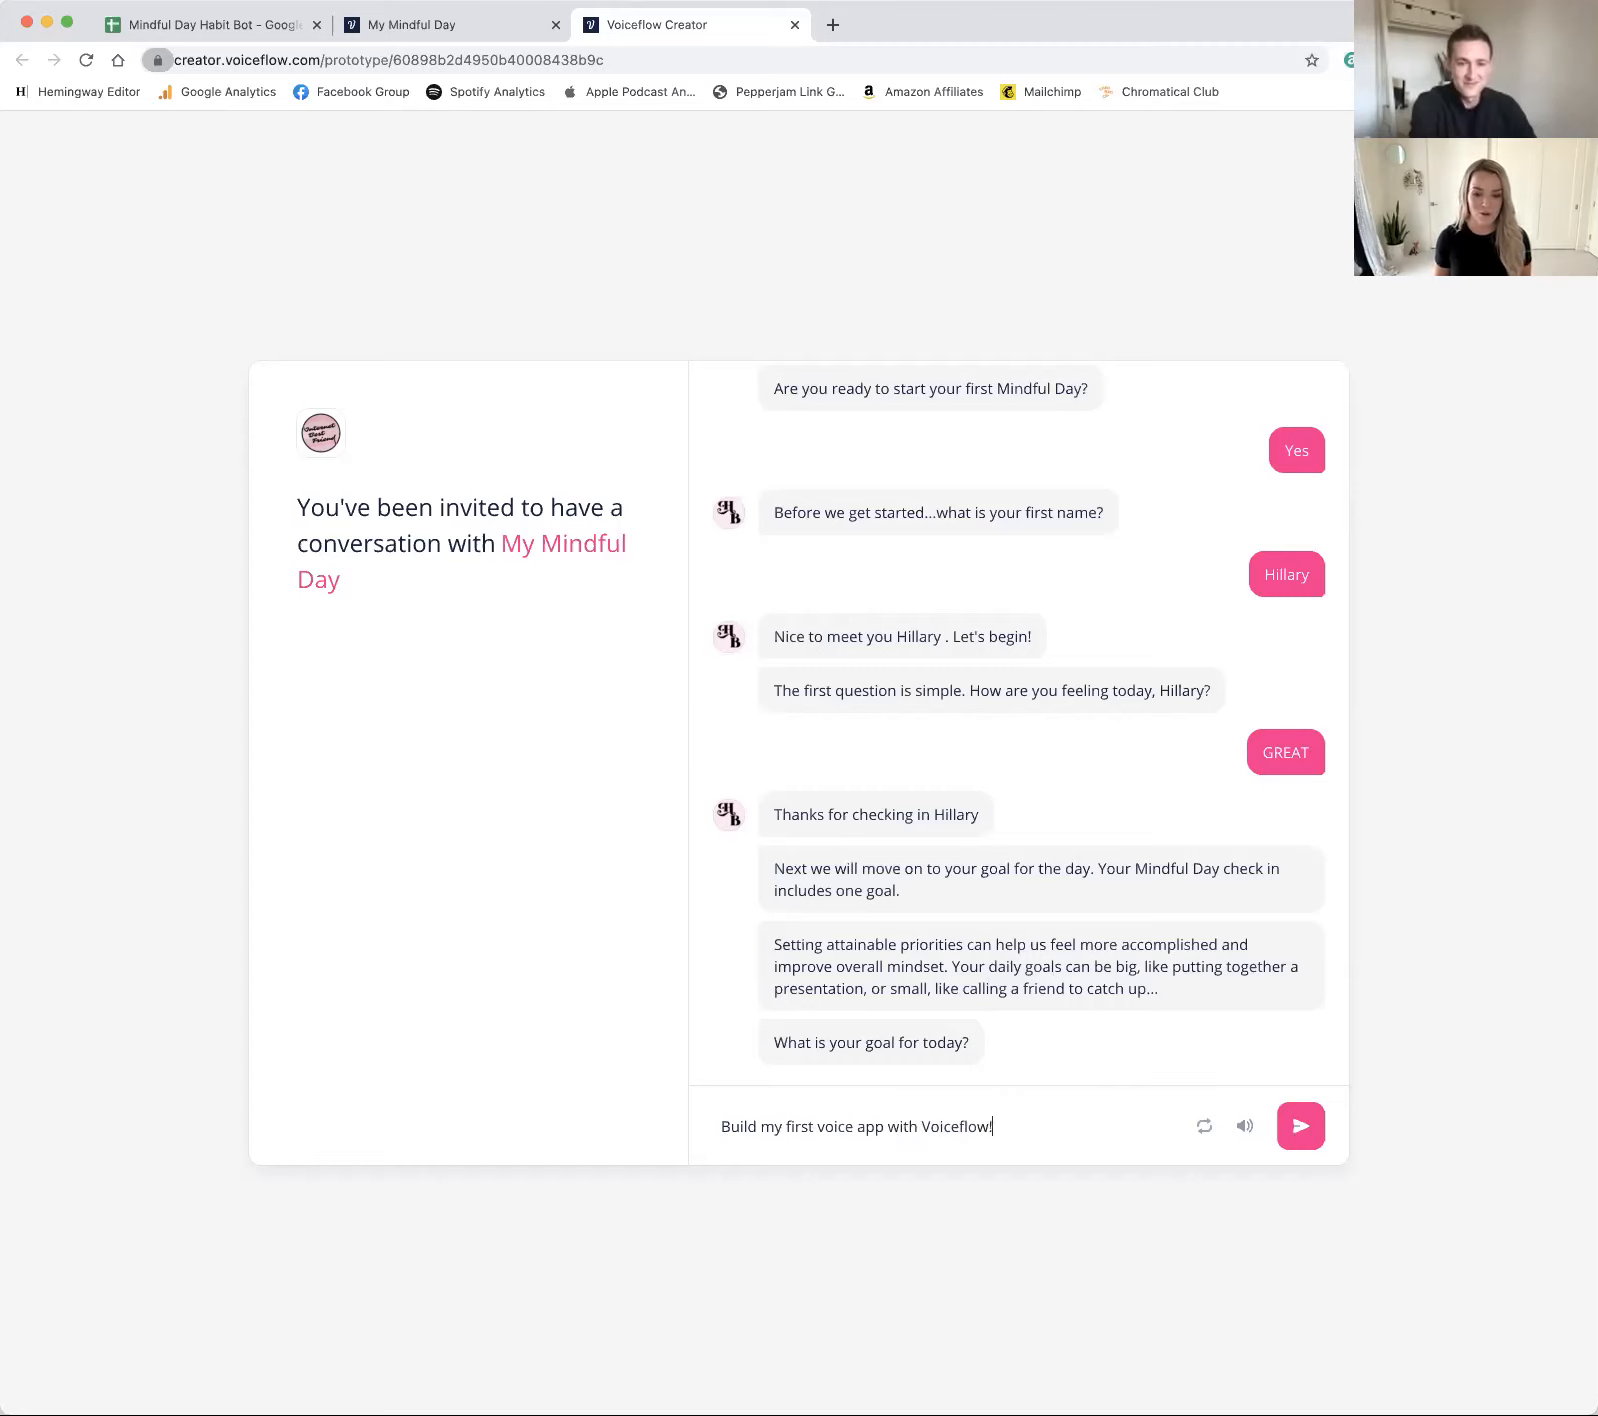
key(Return)
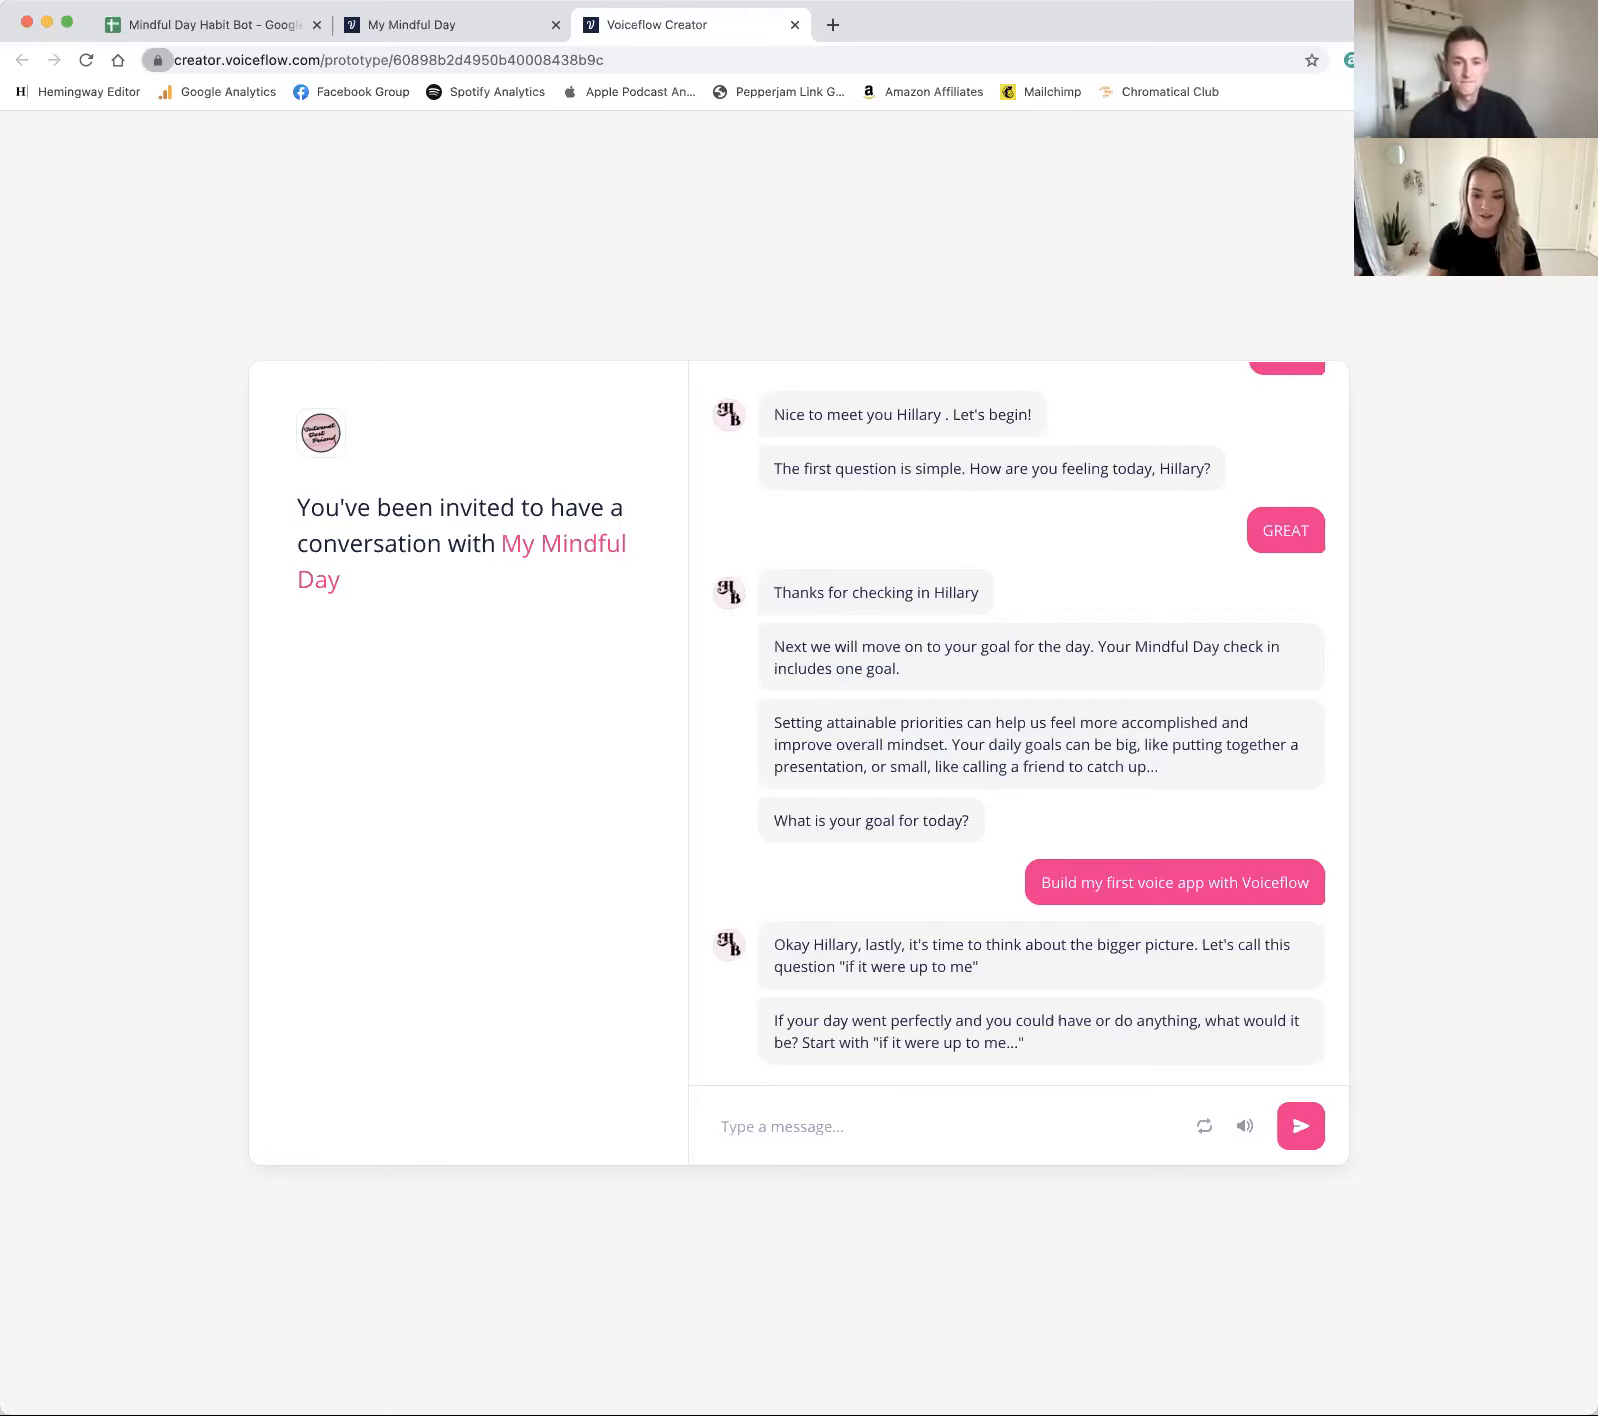
Step: Answer the "if it were up to me" question with "I would make a super fun voice app that everyone loves, 10/10"
text(I would make a super )
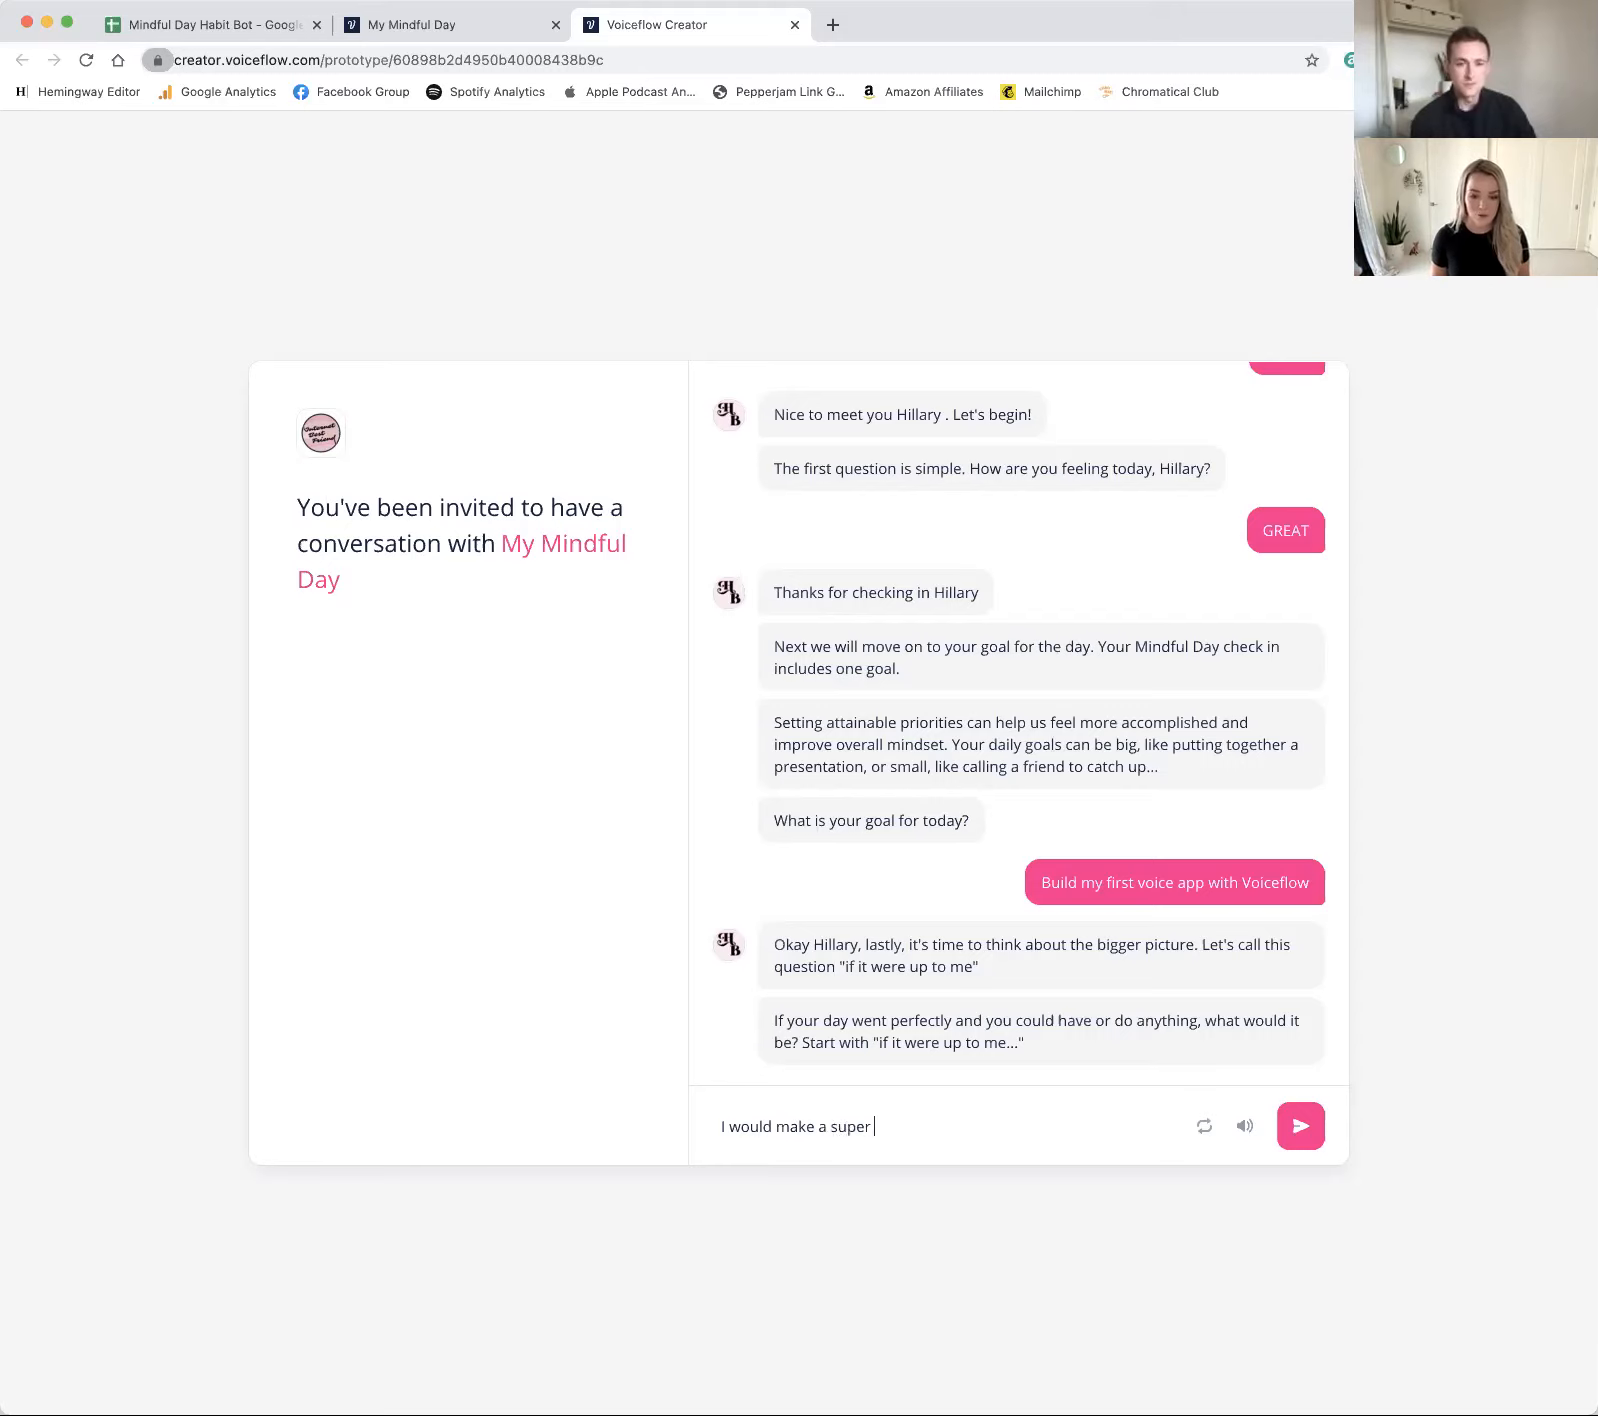
text(fun voice )
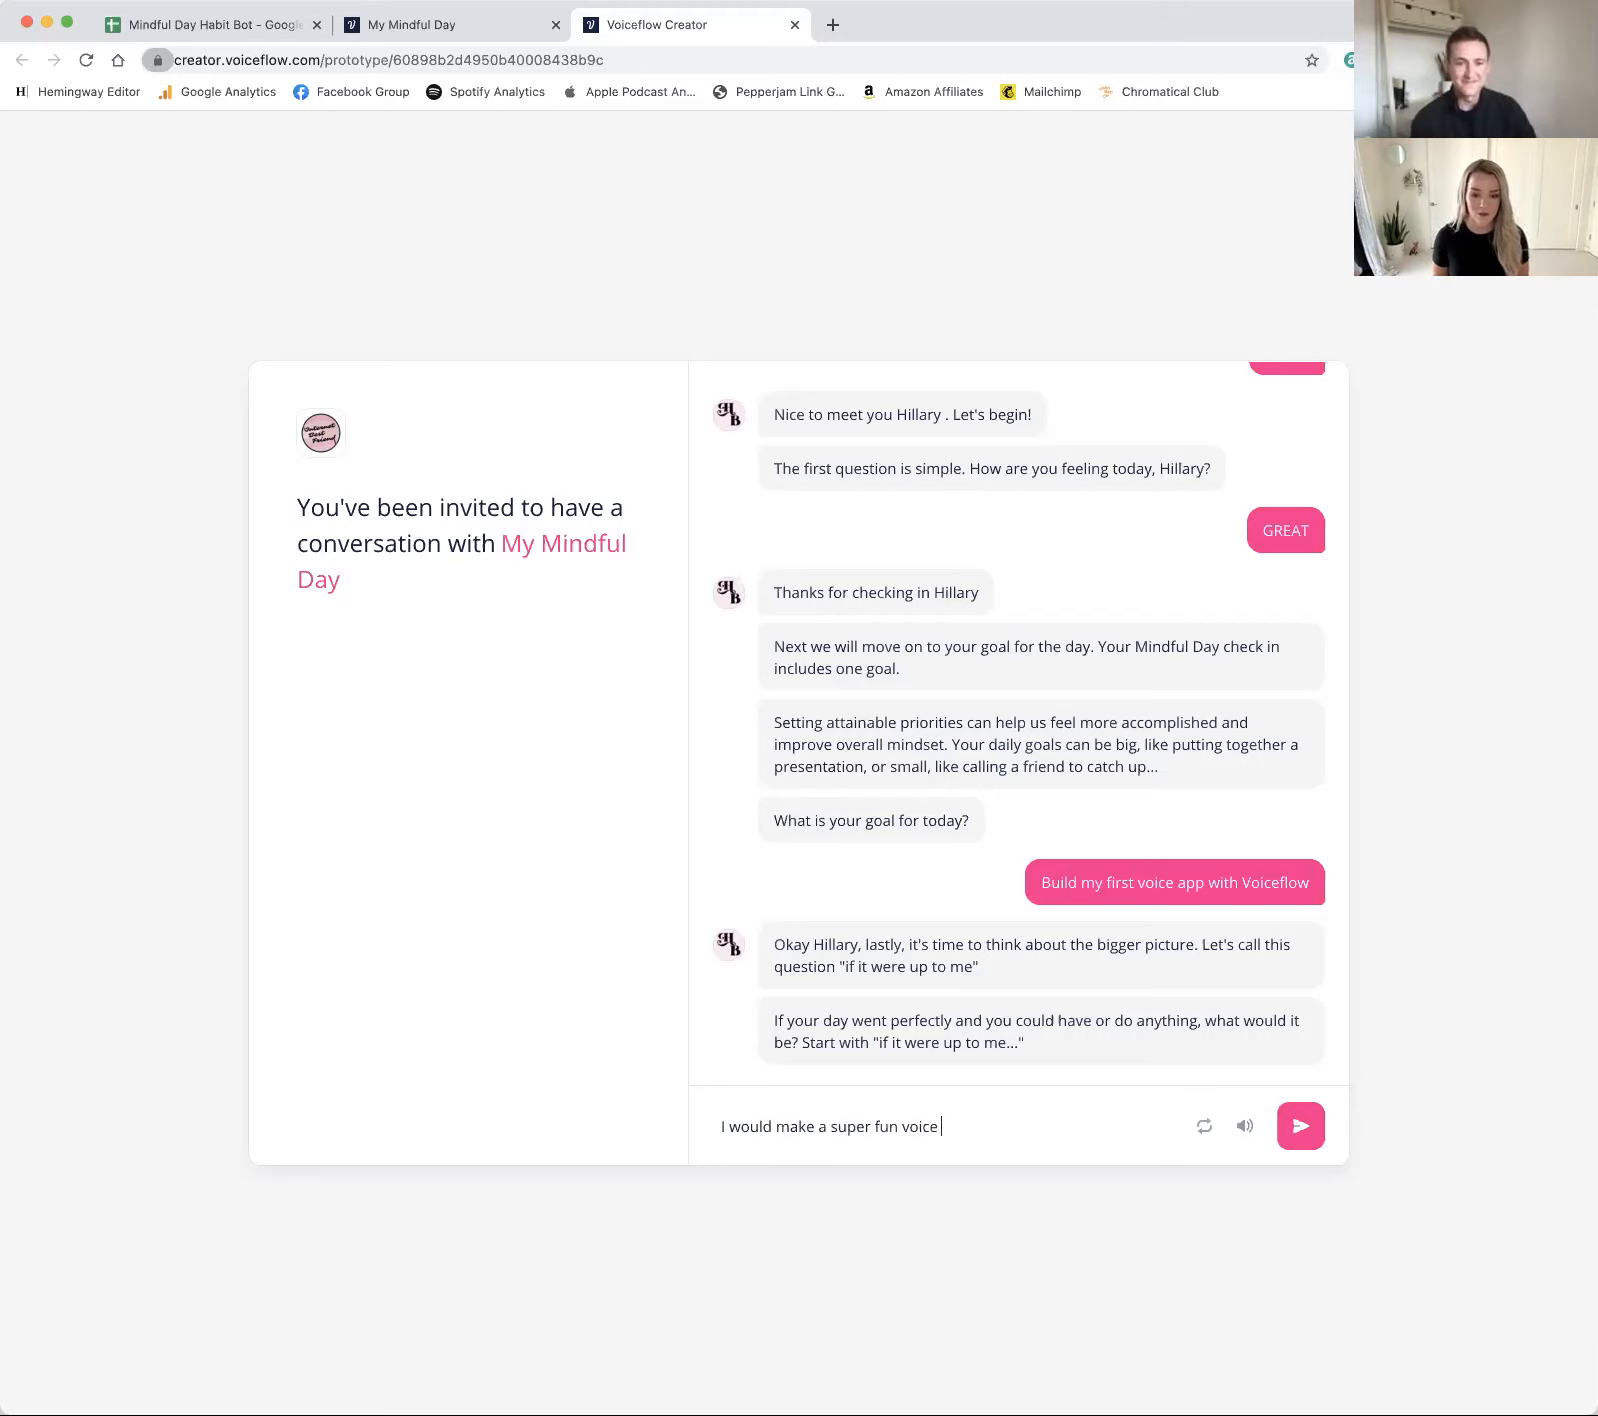
text(app that everyone)
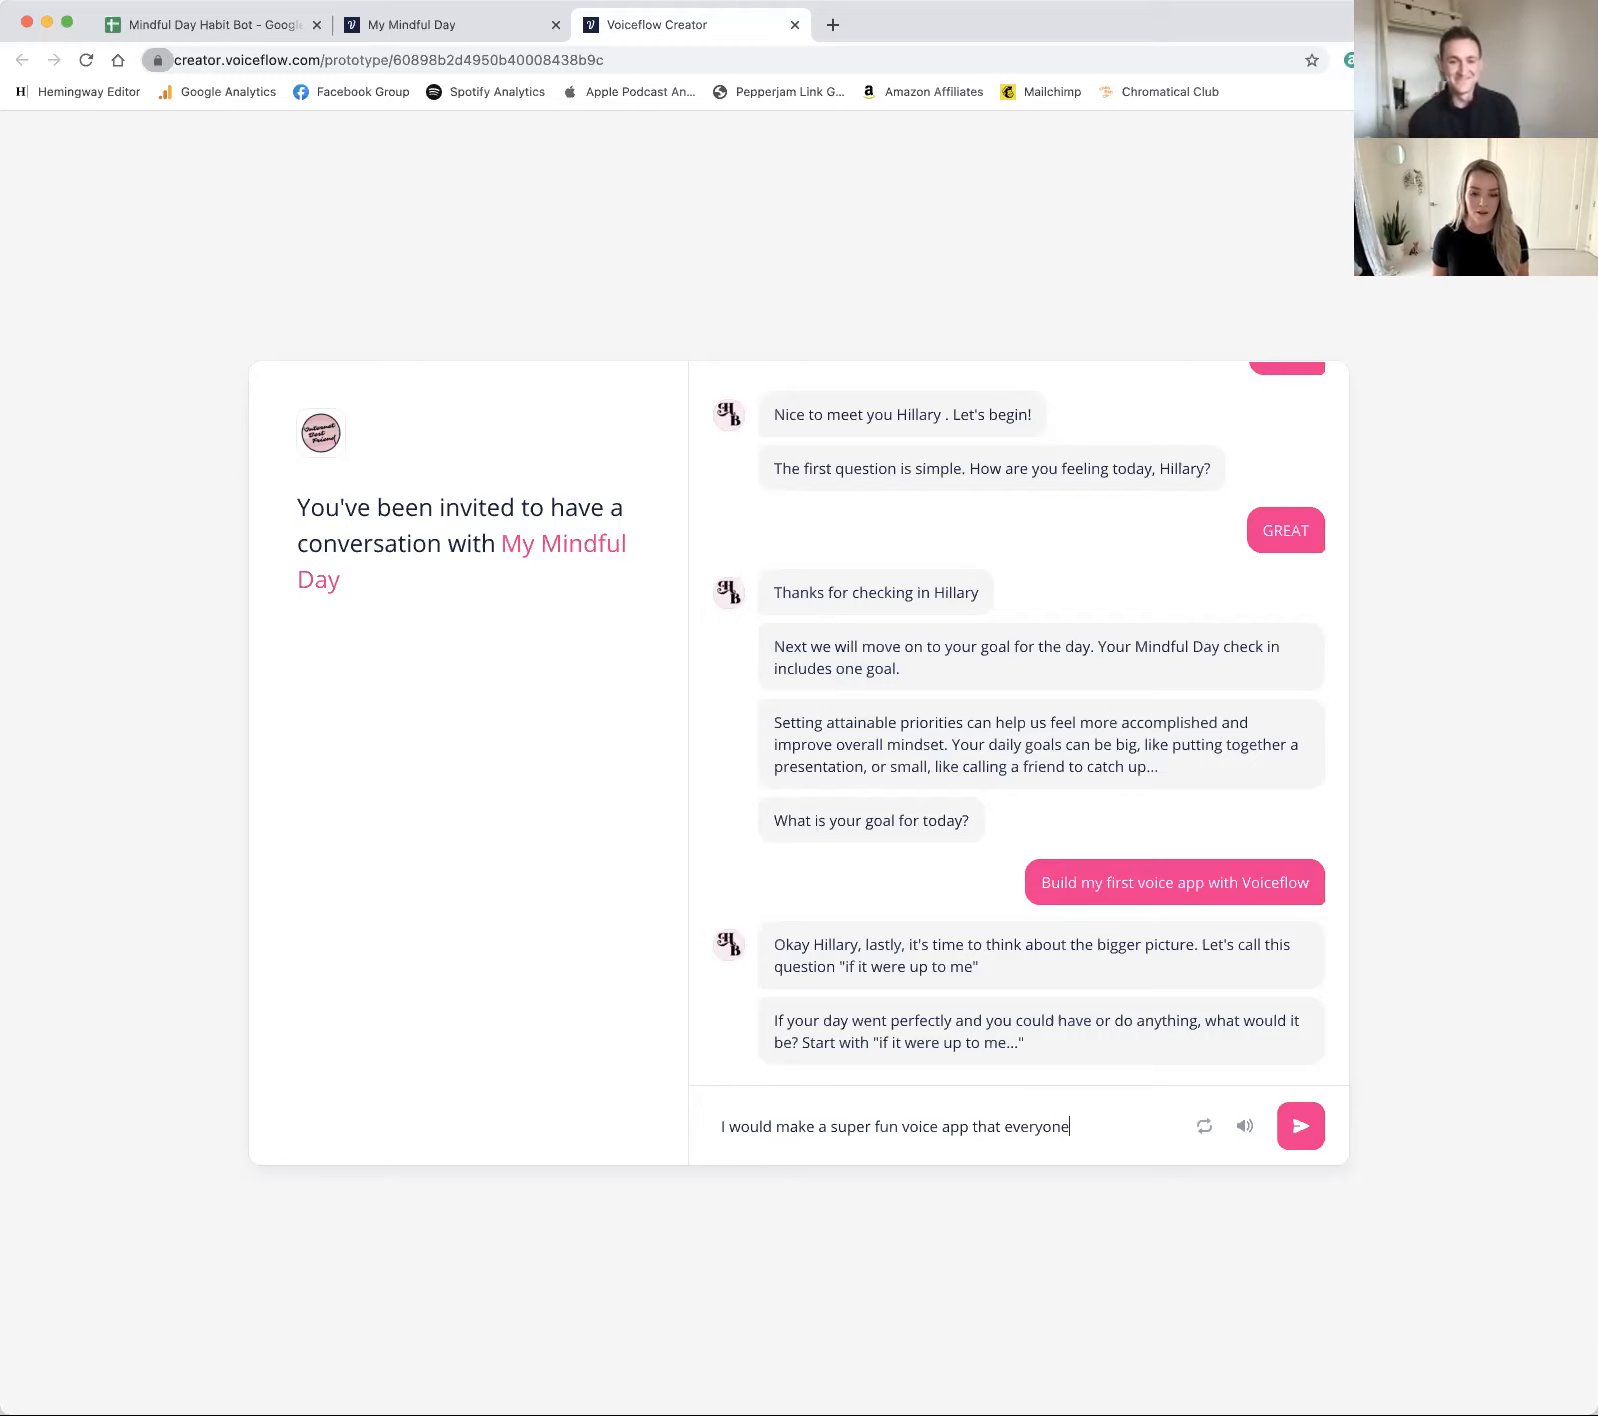
text( loves, 10)
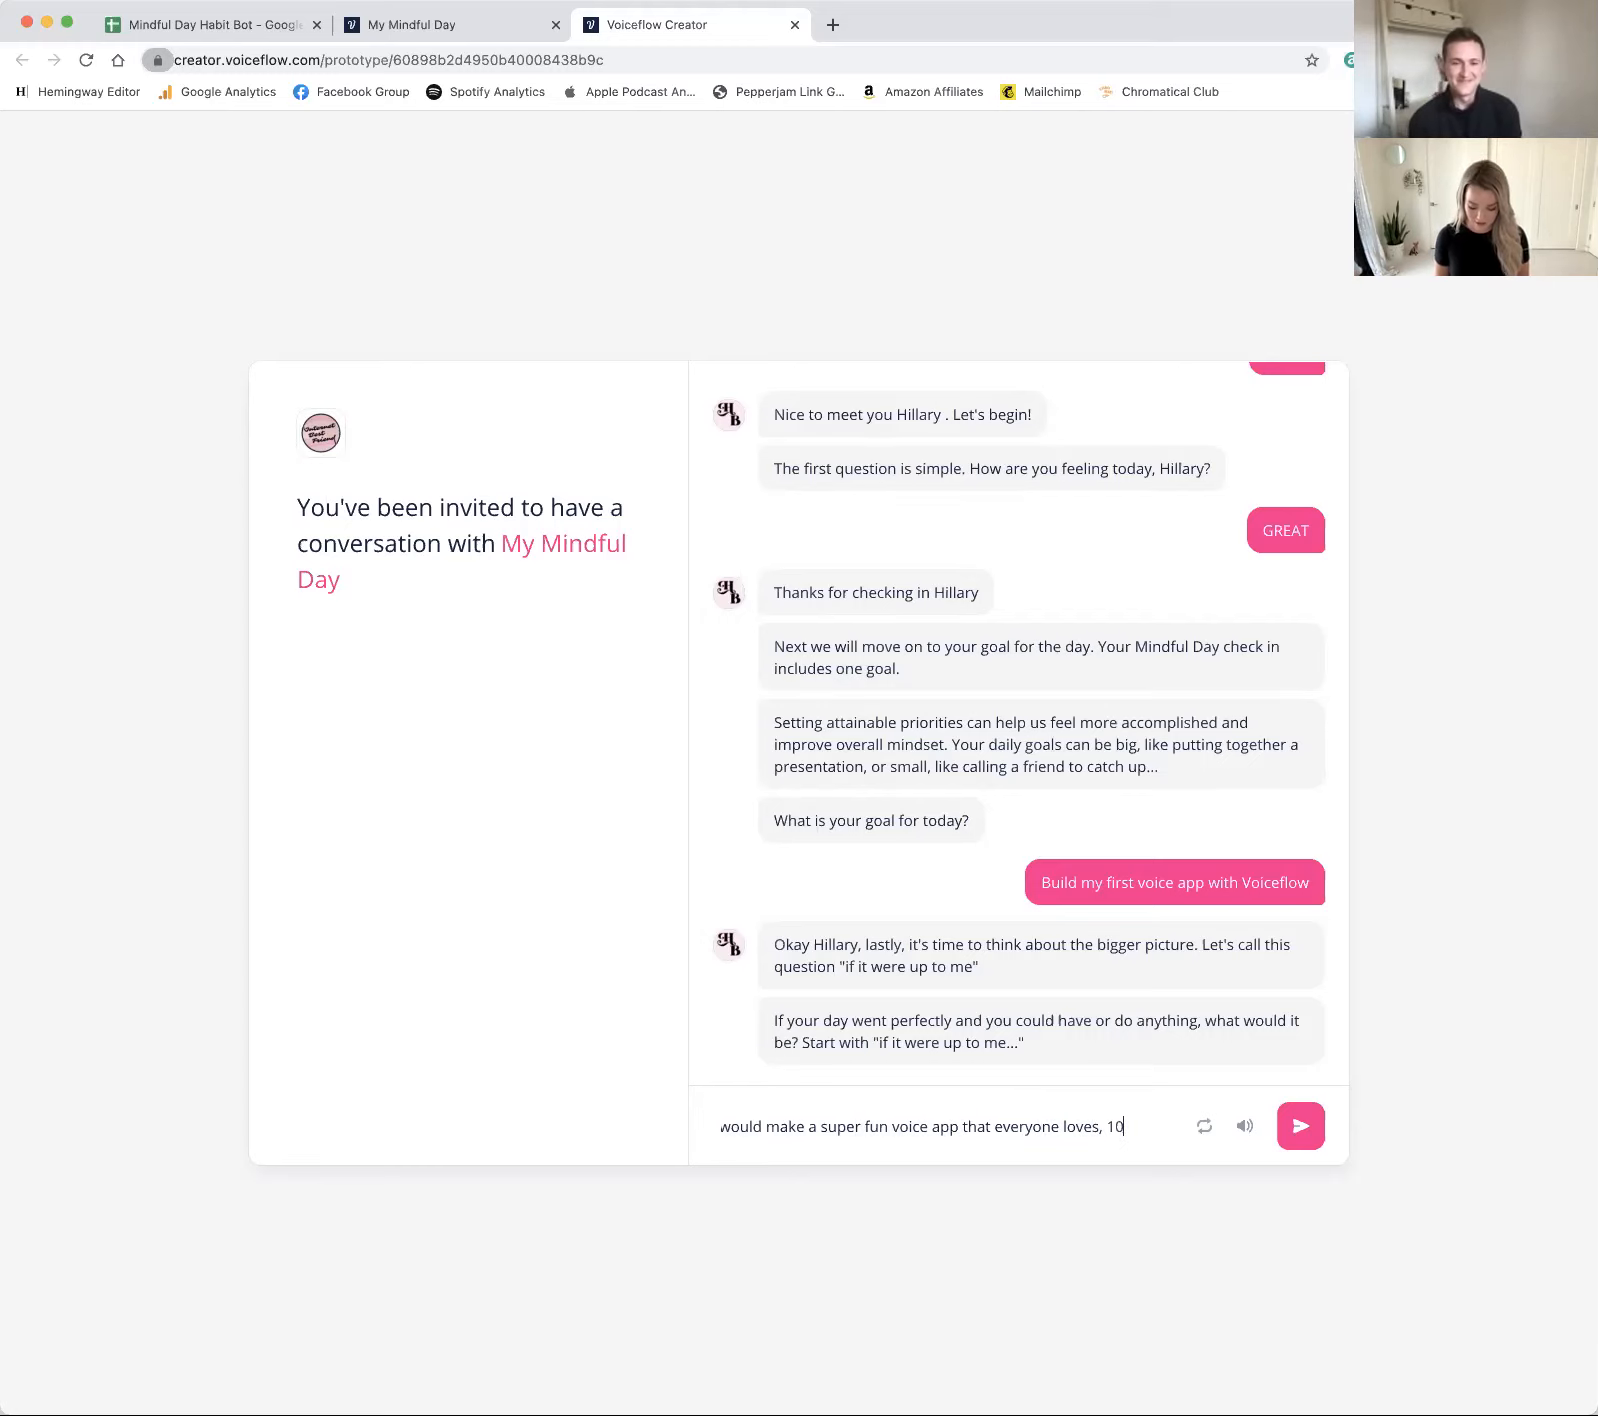
text(/10)
key(Return)
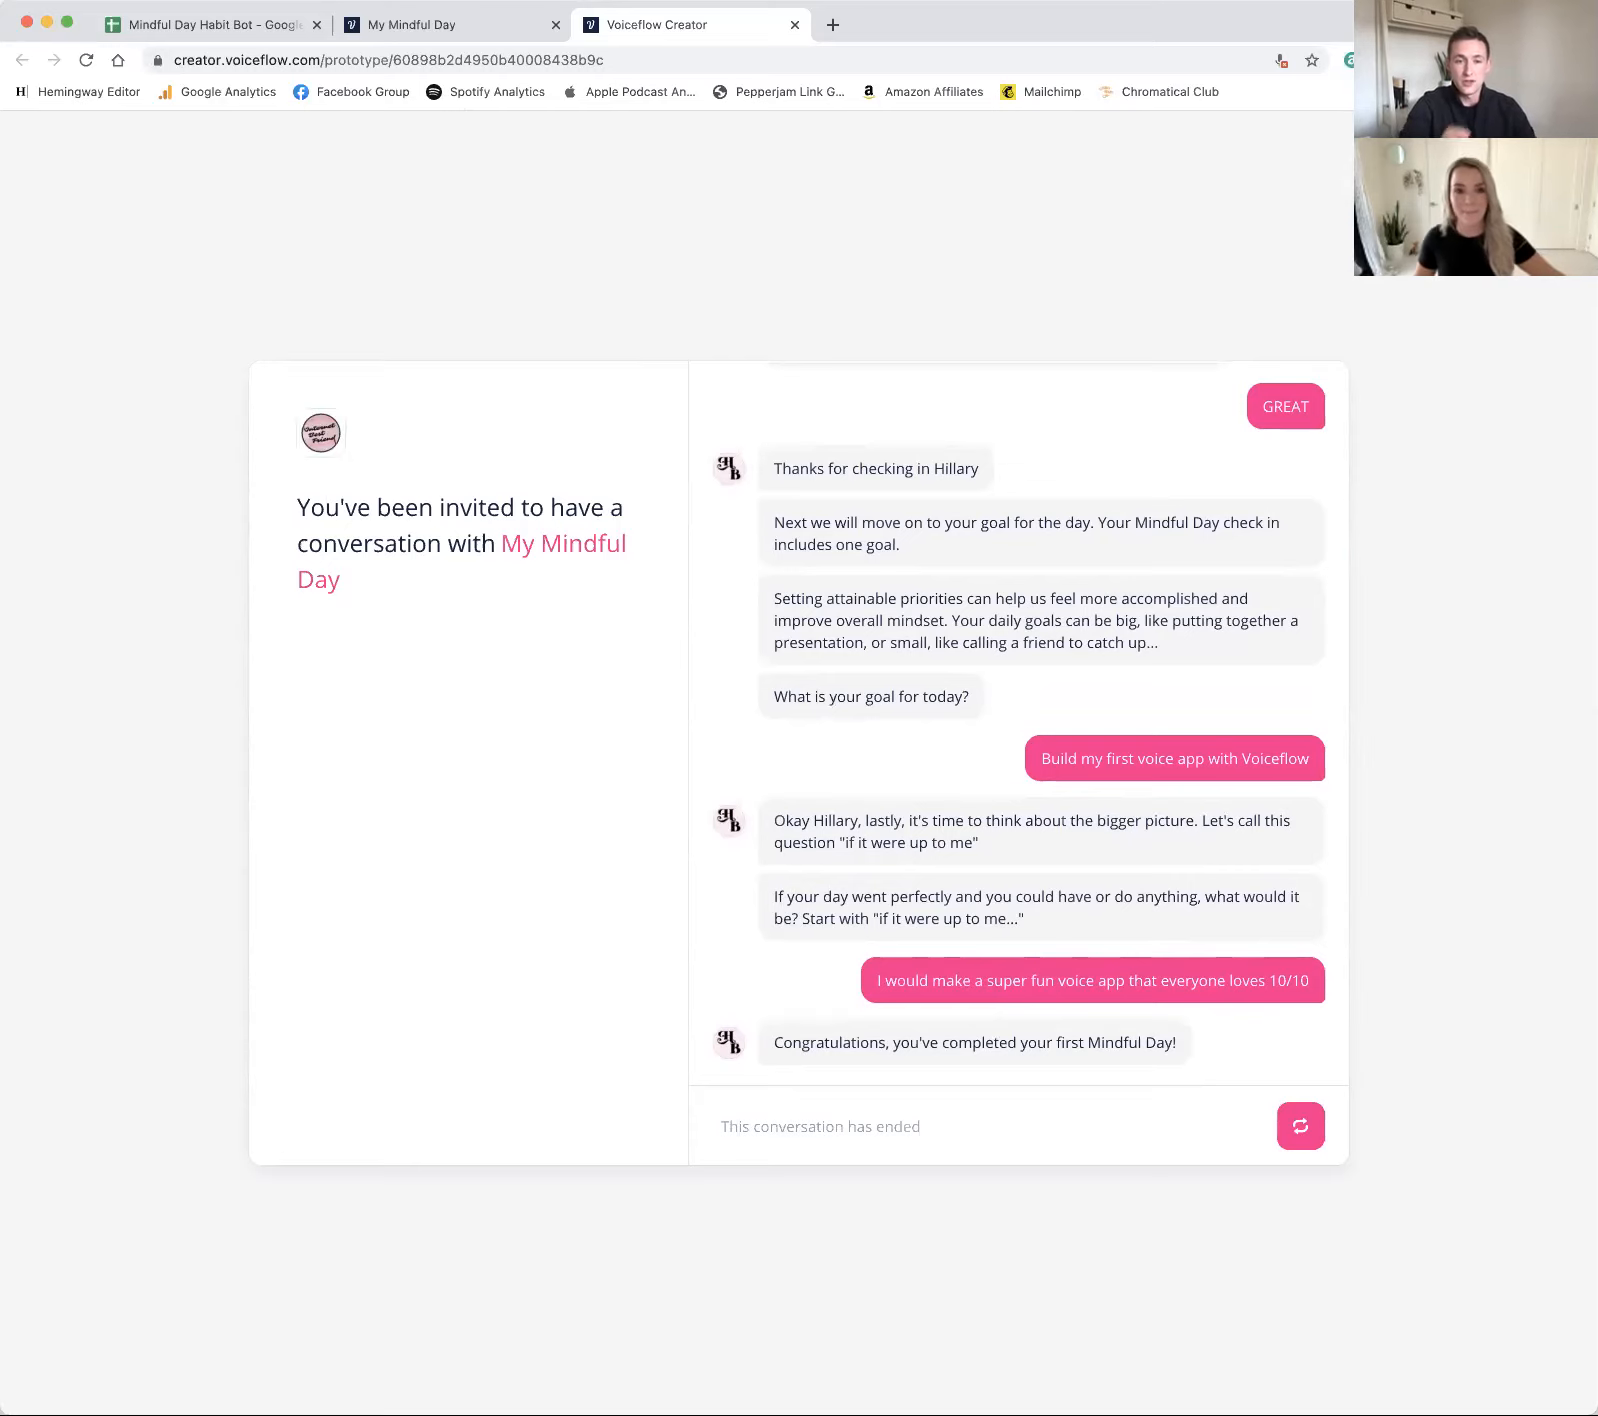
Step: Return to the My Mindful Day canvas, close the sharing settings, and review the finished flow and the available integration steps
click(491, 31)
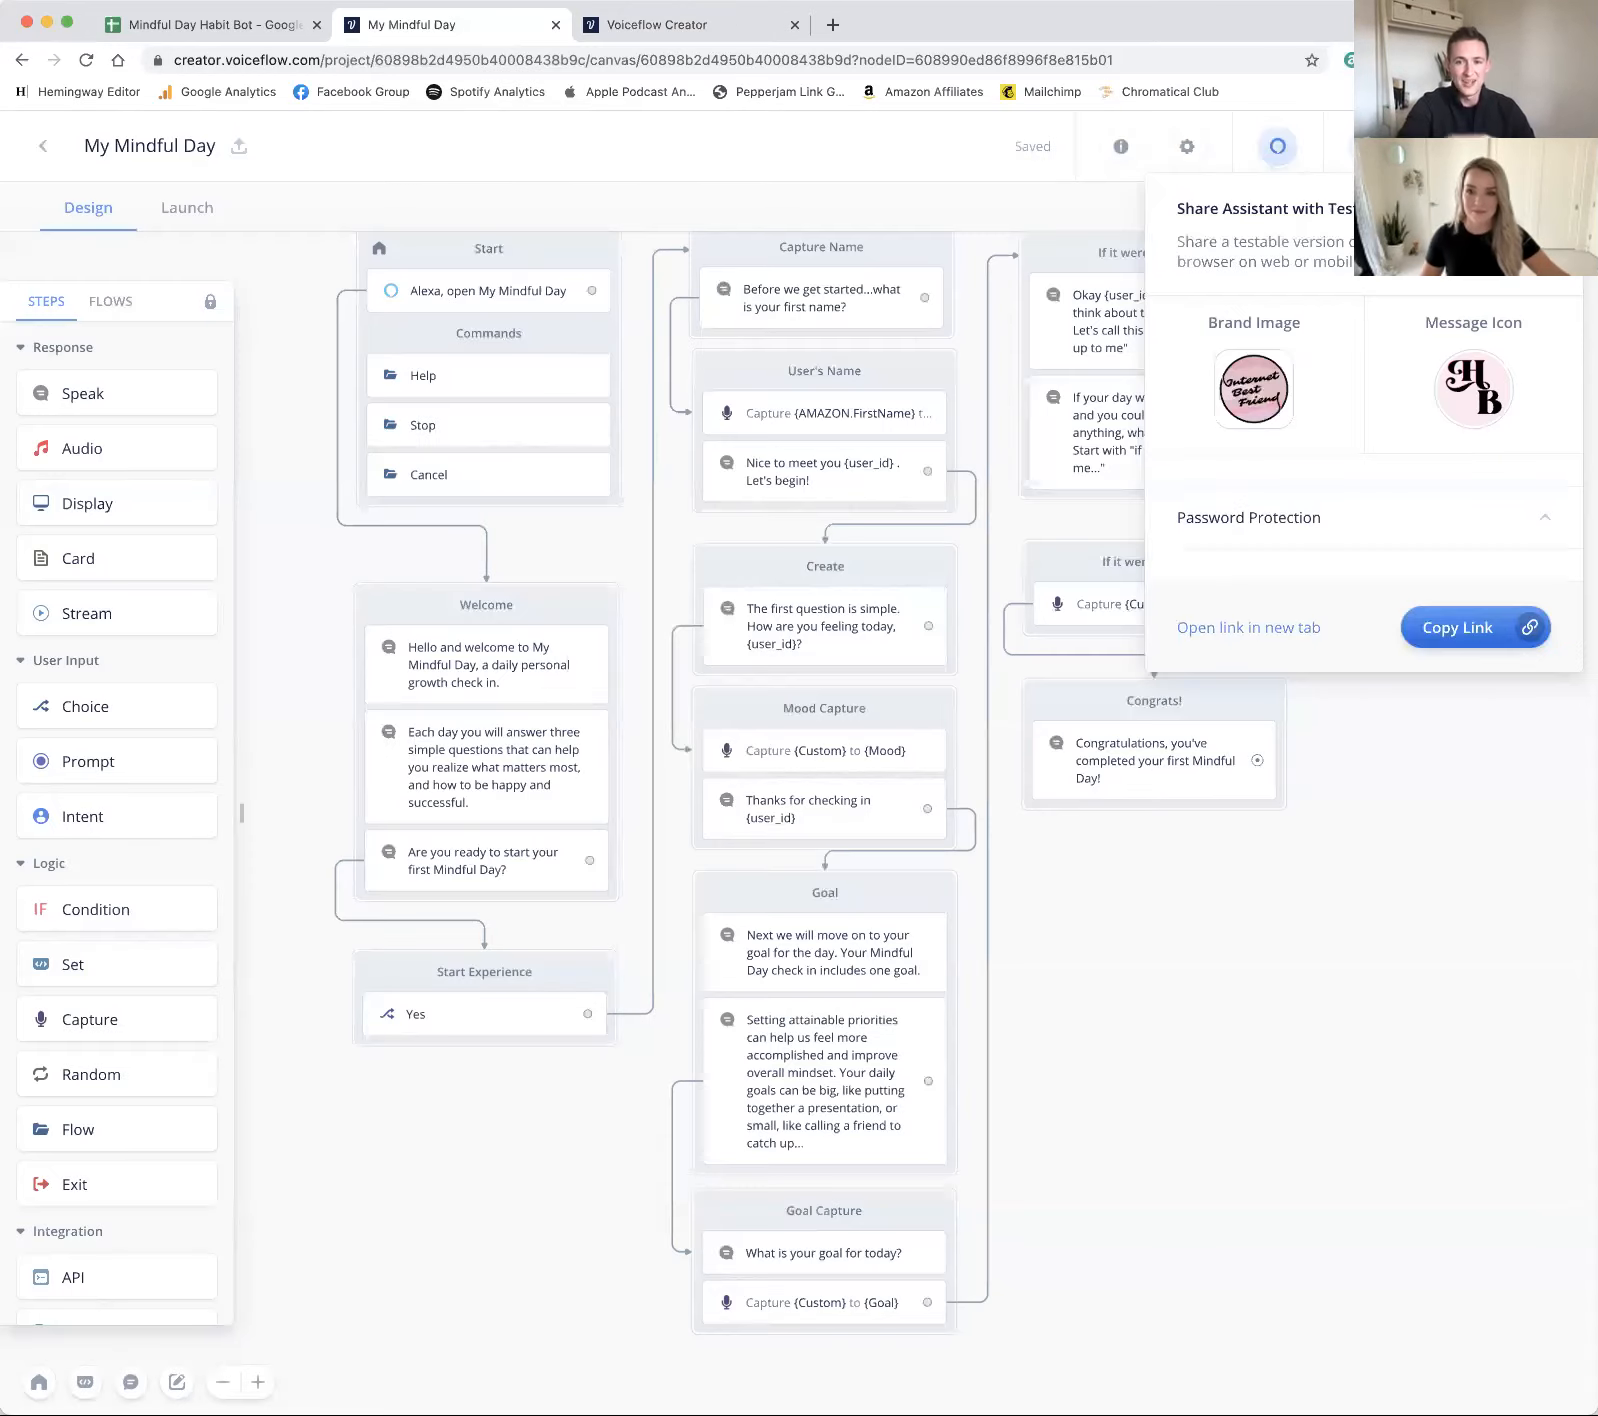
click(1443, 730)
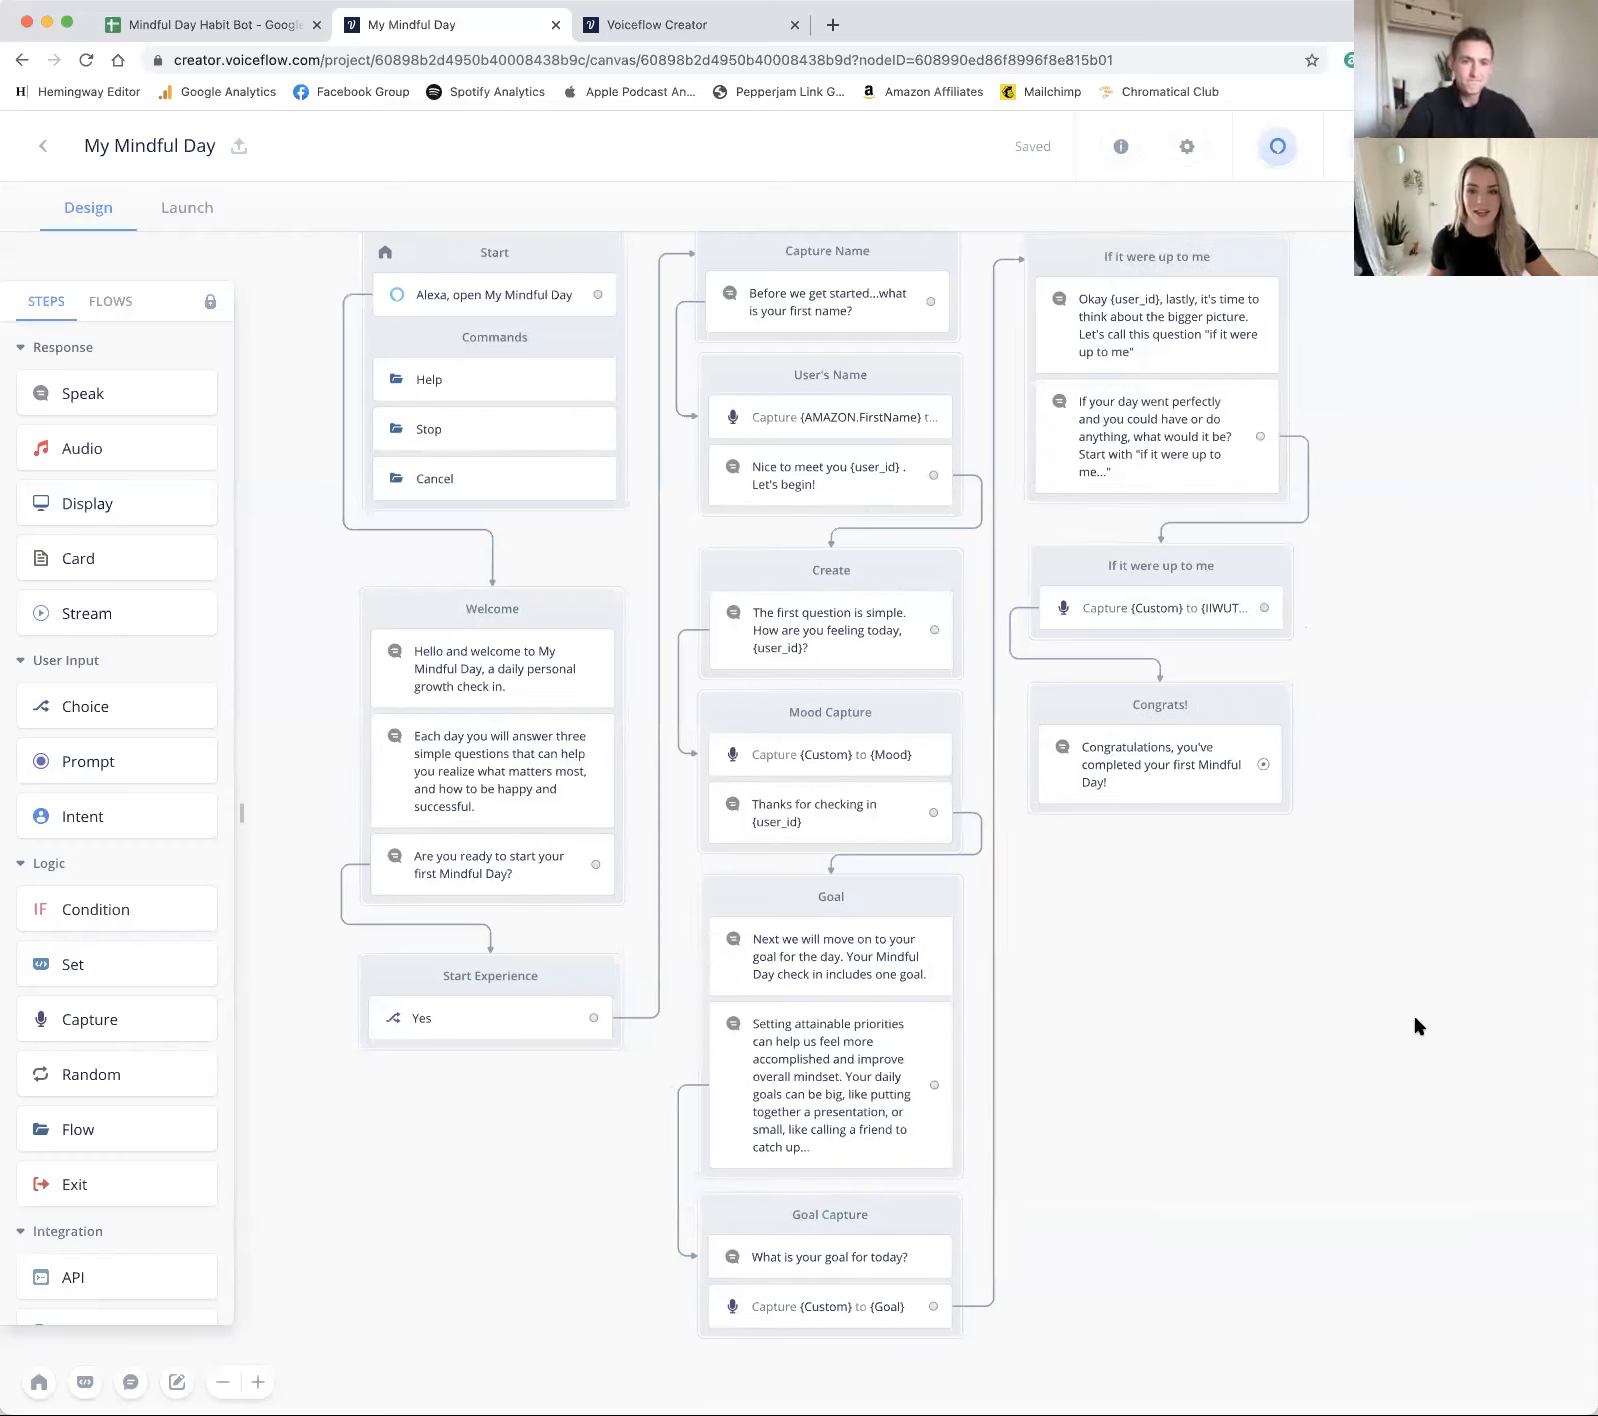
scroll(1418, 1025, left, 3)
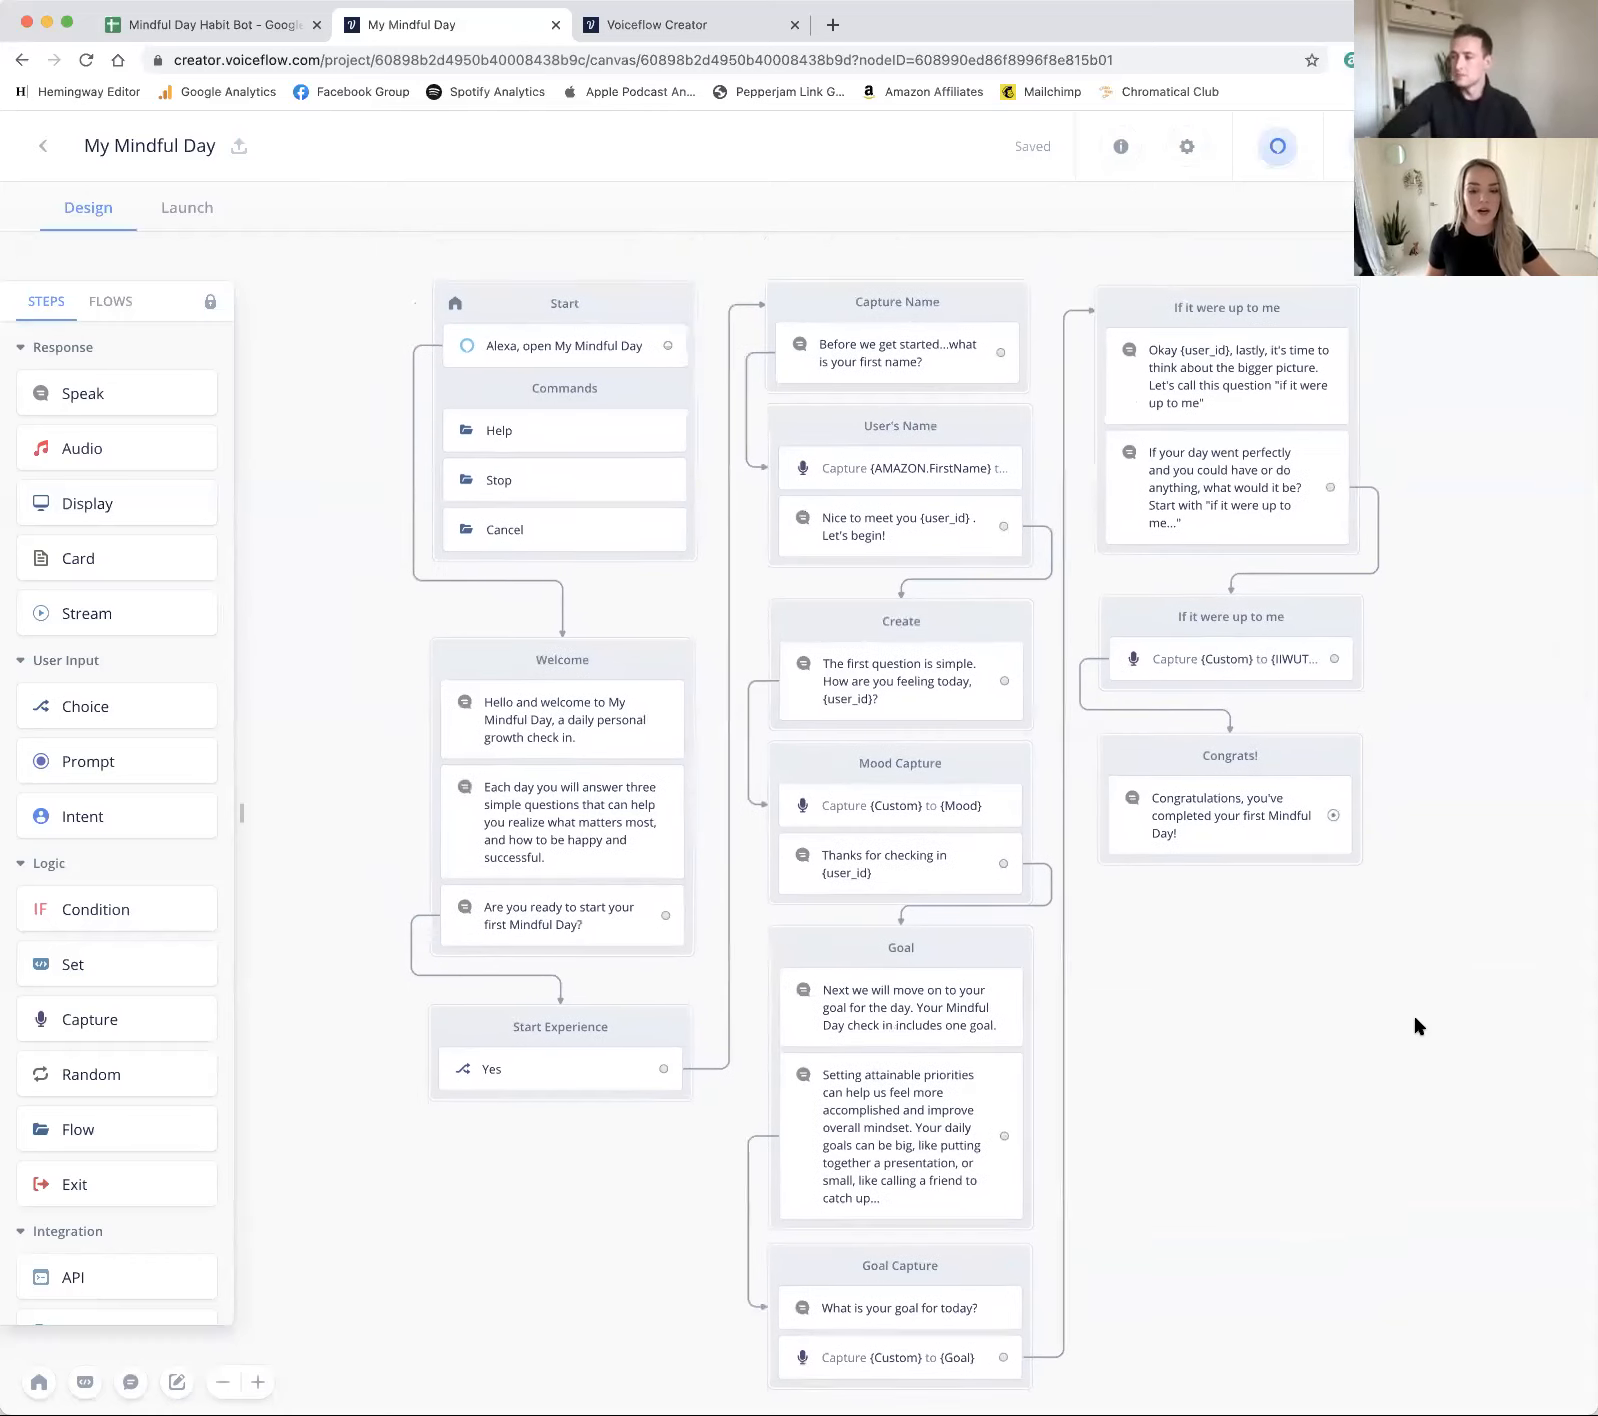
scroll(856, 917, down, 2)
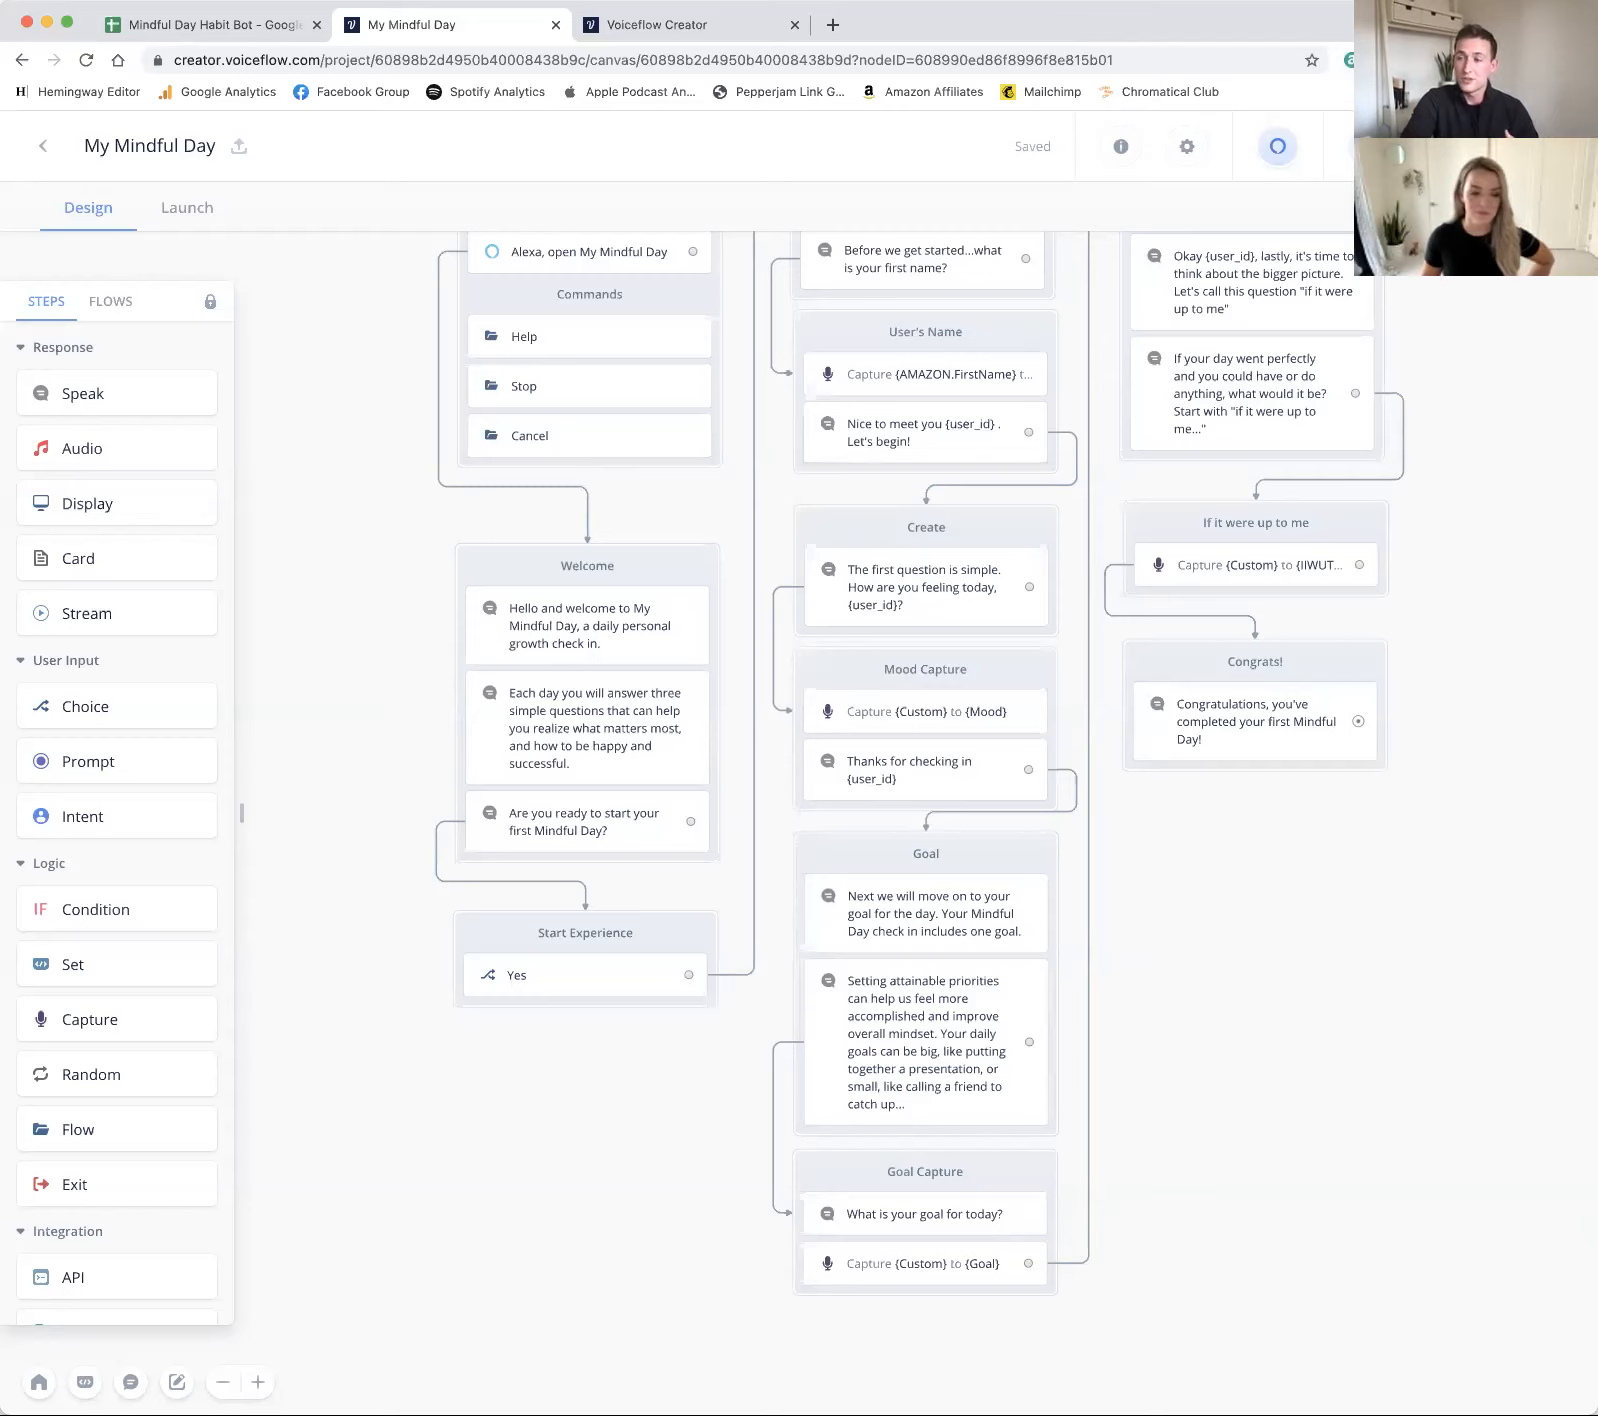
scroll(136, 803, down, 3)
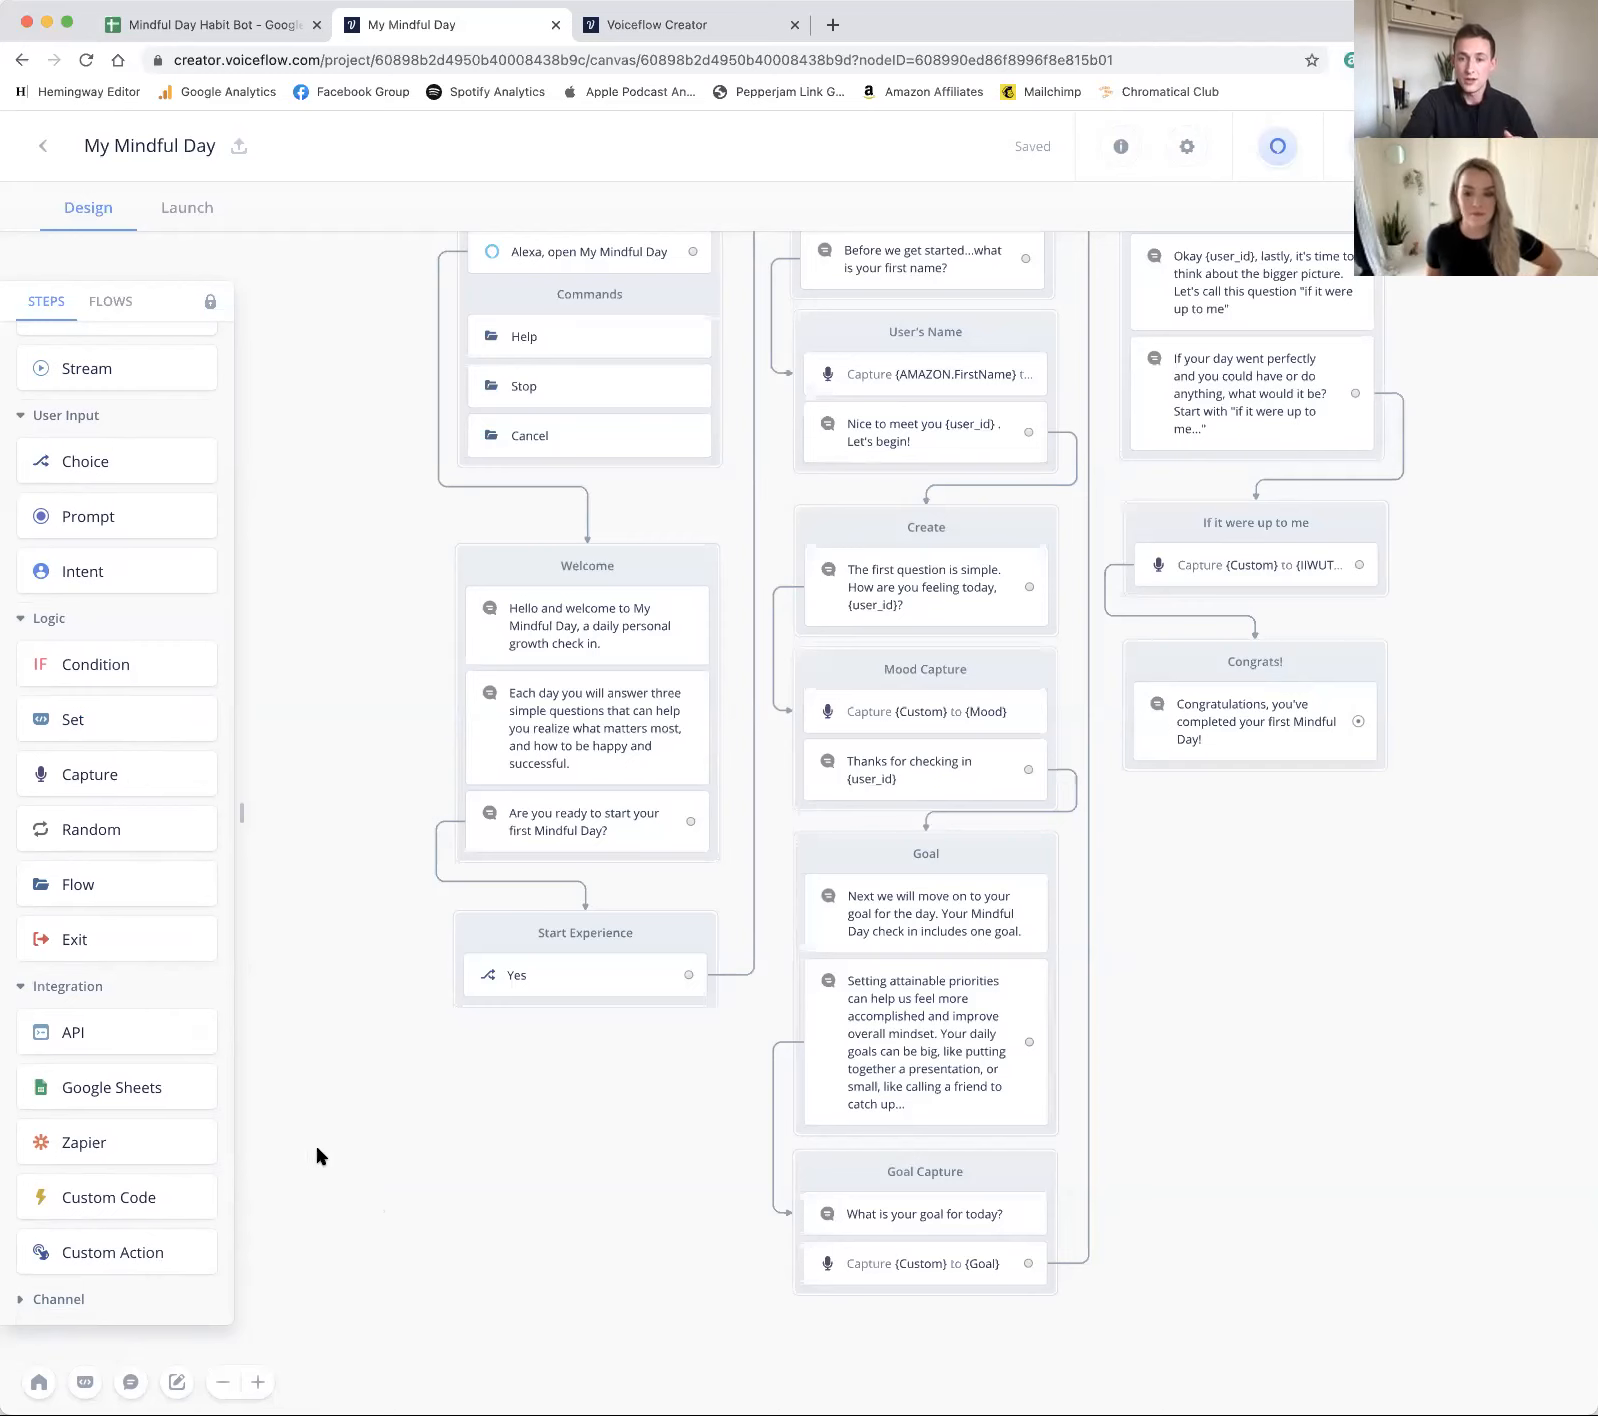
scroll(501, 1126, up, 1)
scroll(501, 1133, up, 2)
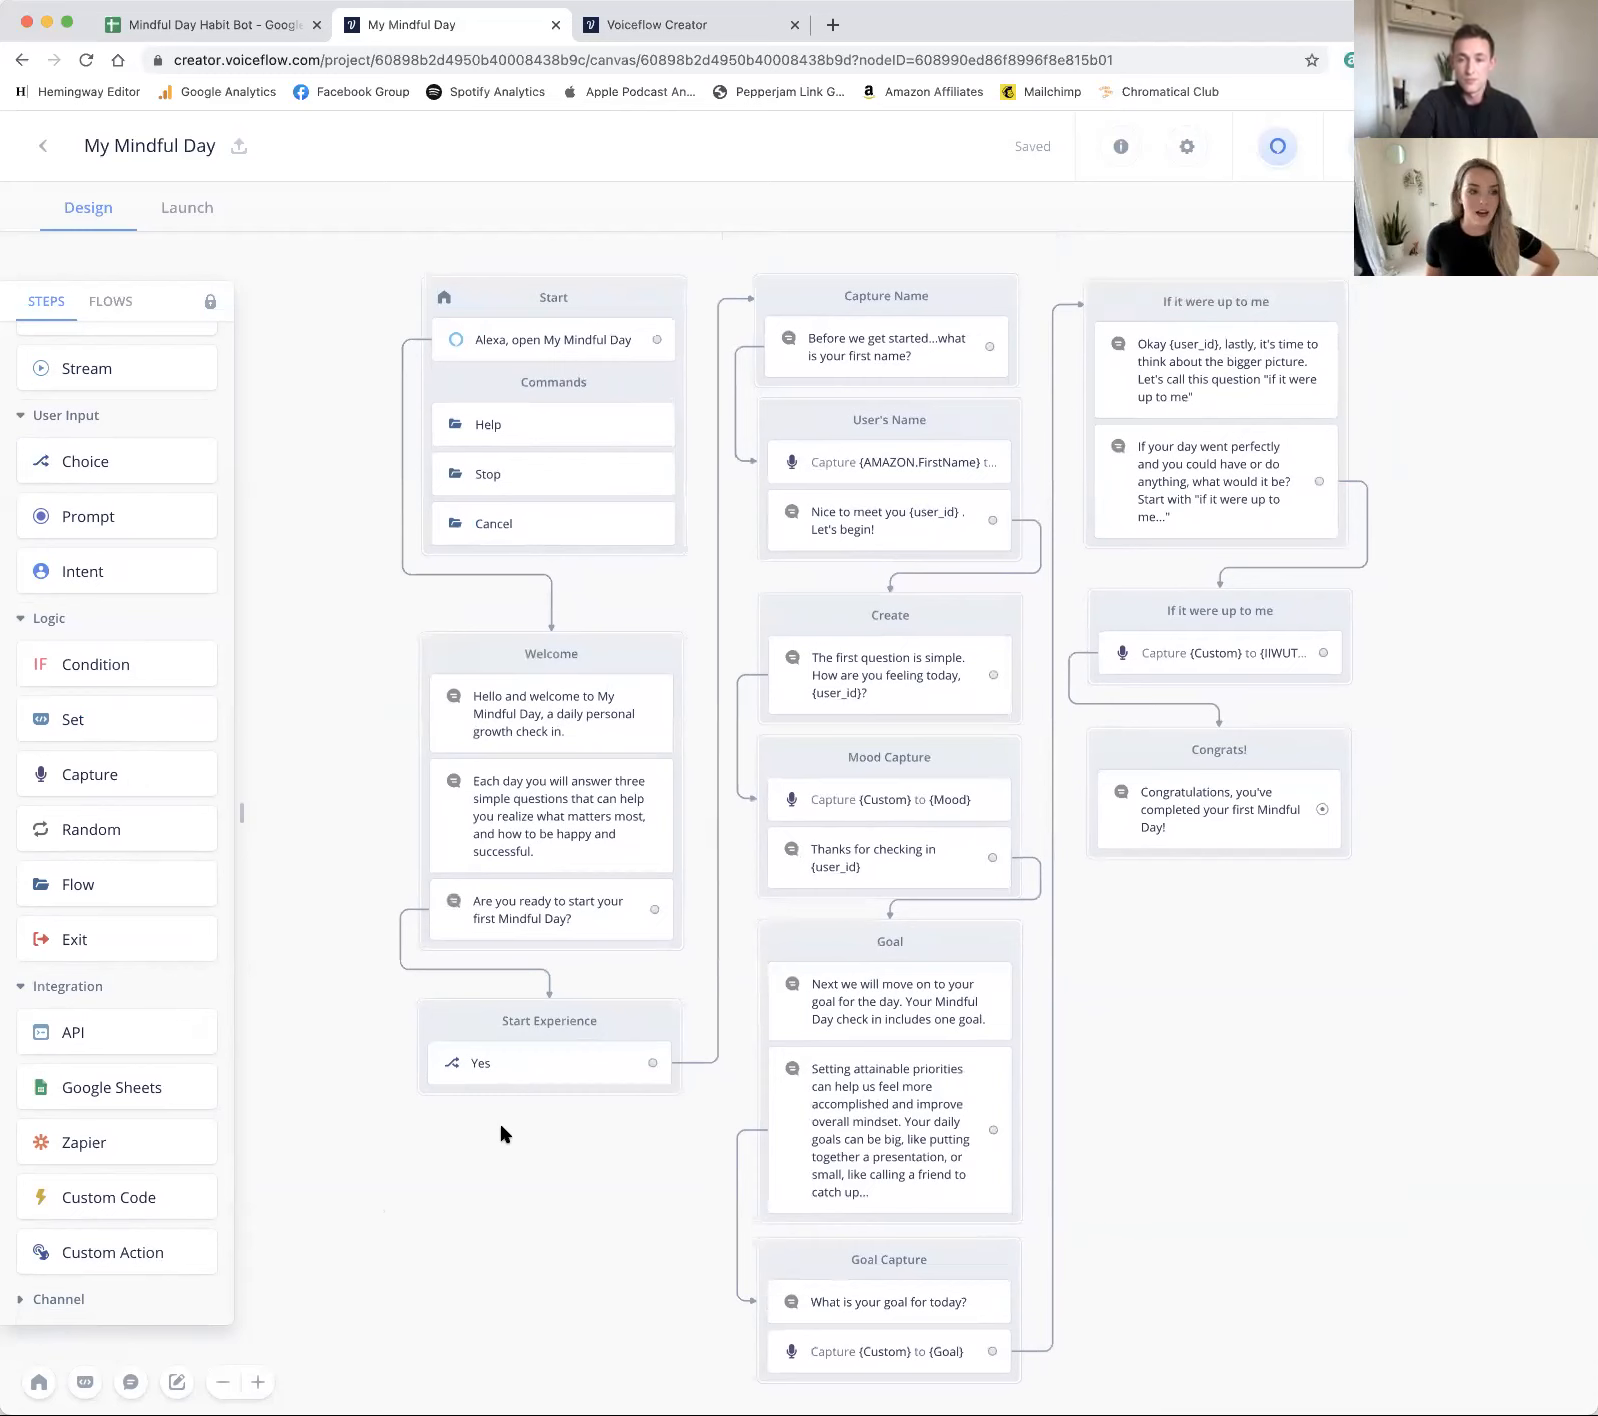
scroll(501, 1133, right, 2)
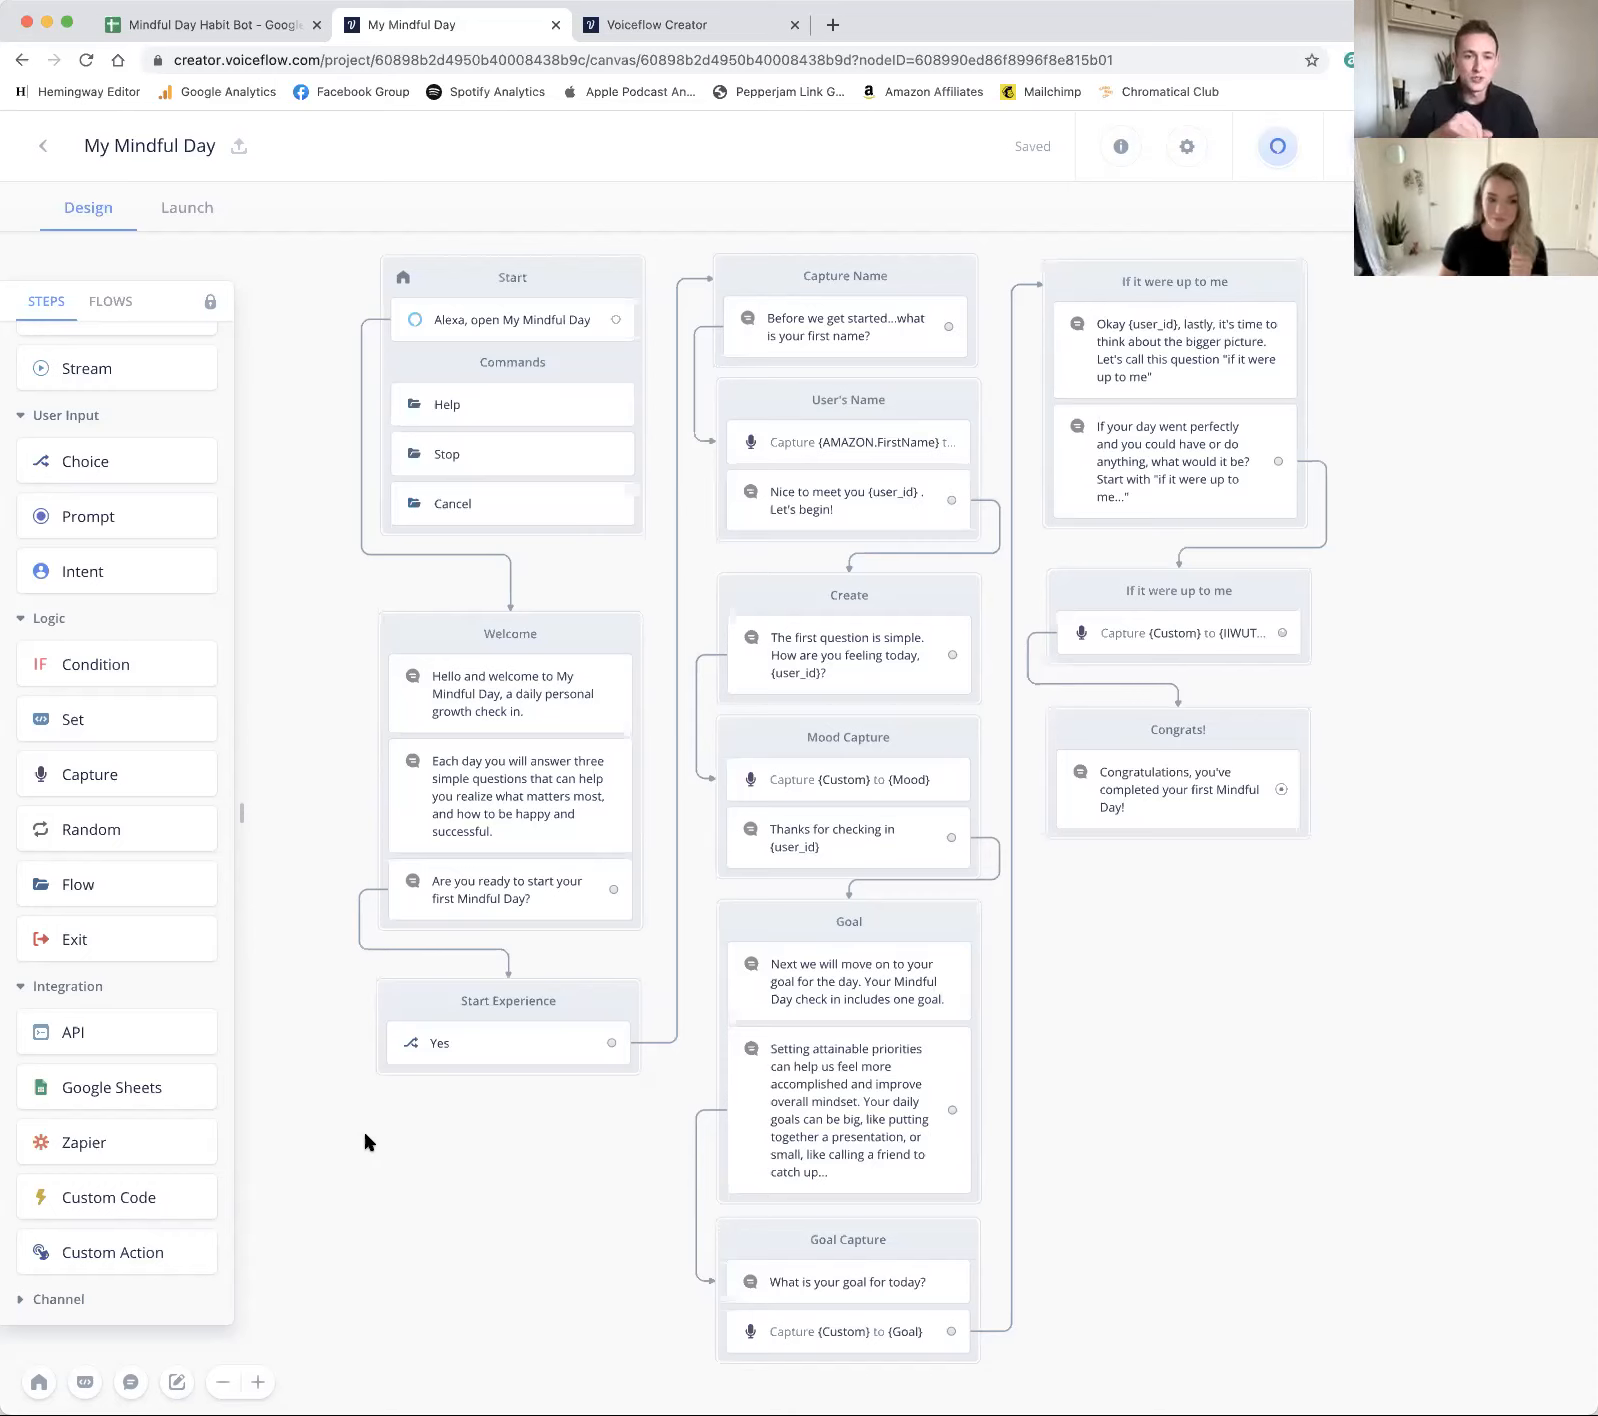
Step: Color the connector from the Start block to the Welcome block with custom hex FF0490
click(360, 422)
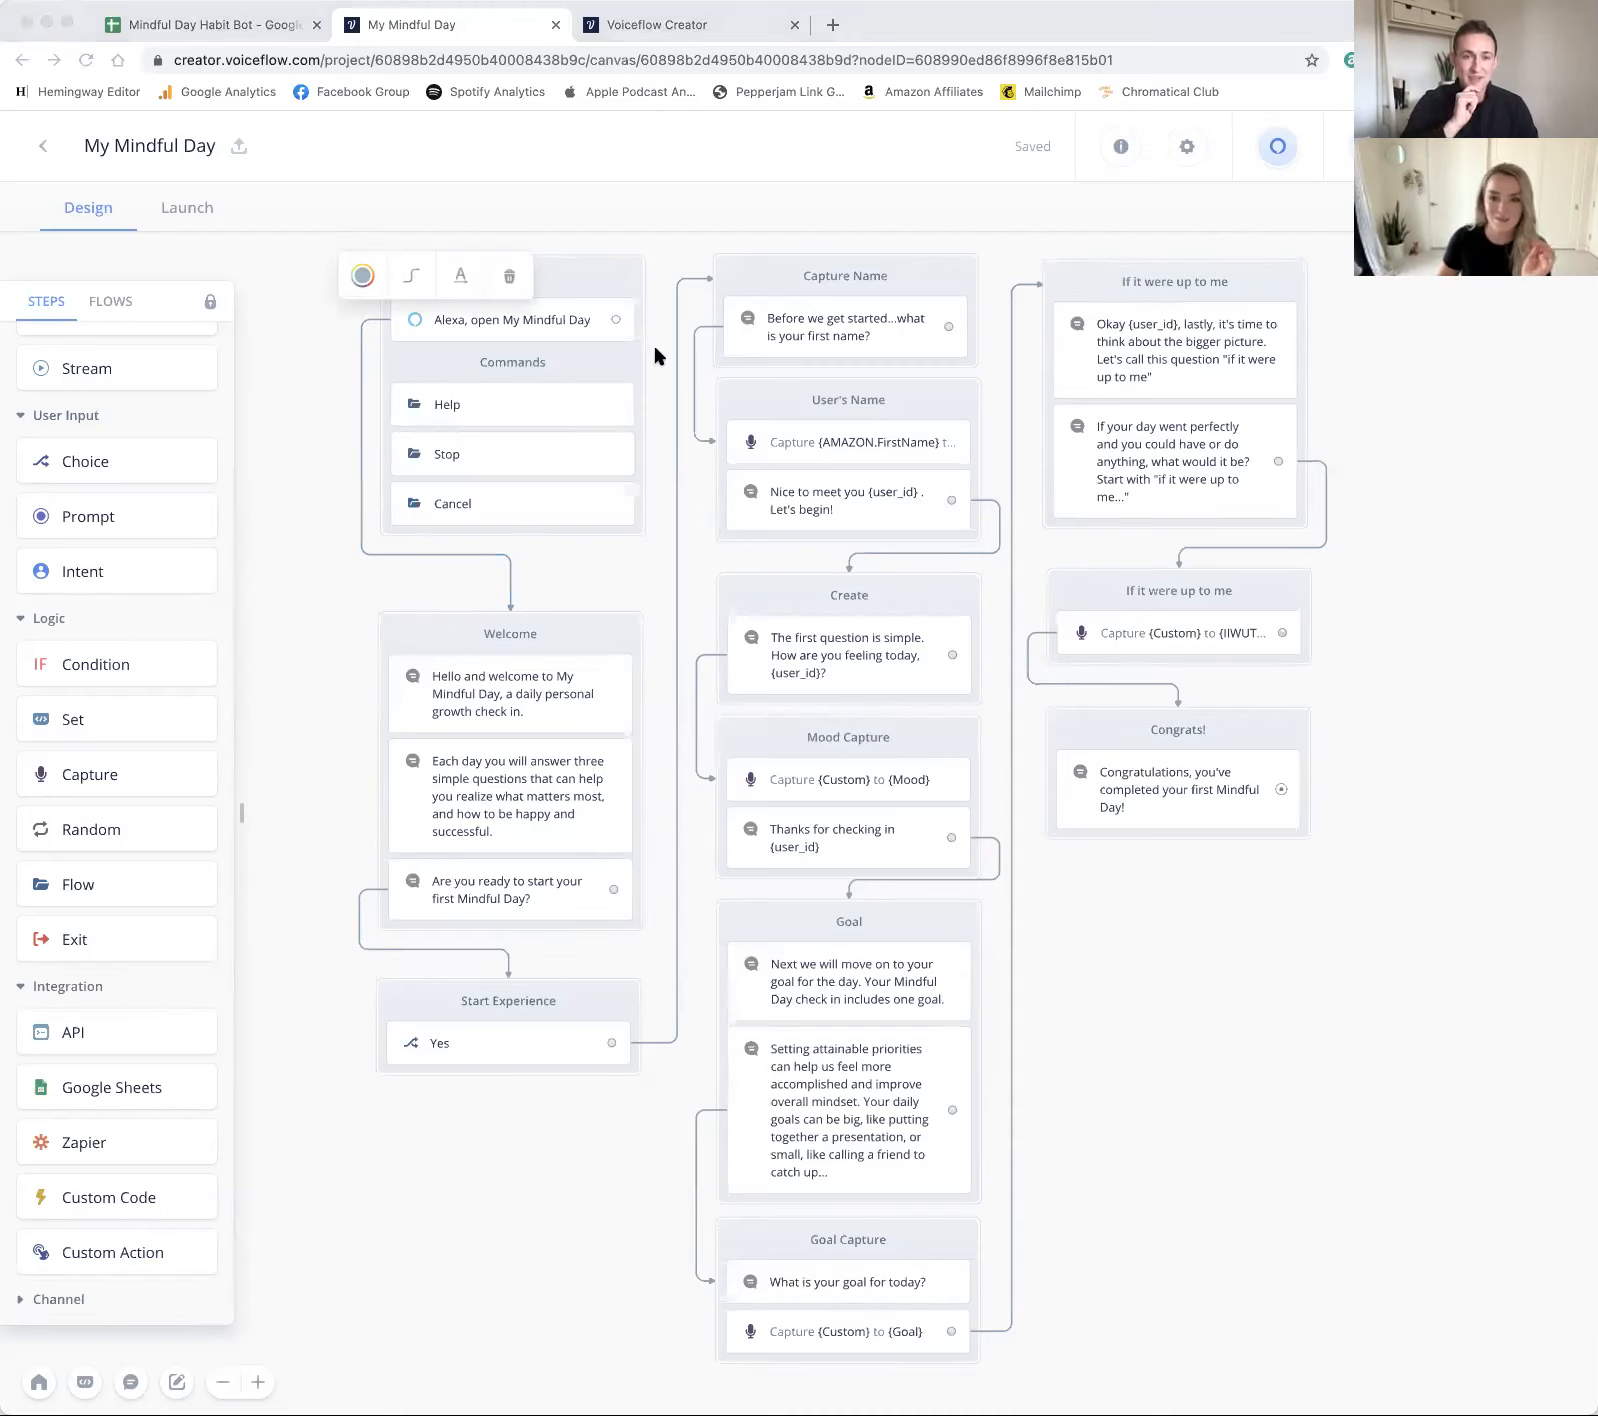
click(364, 279)
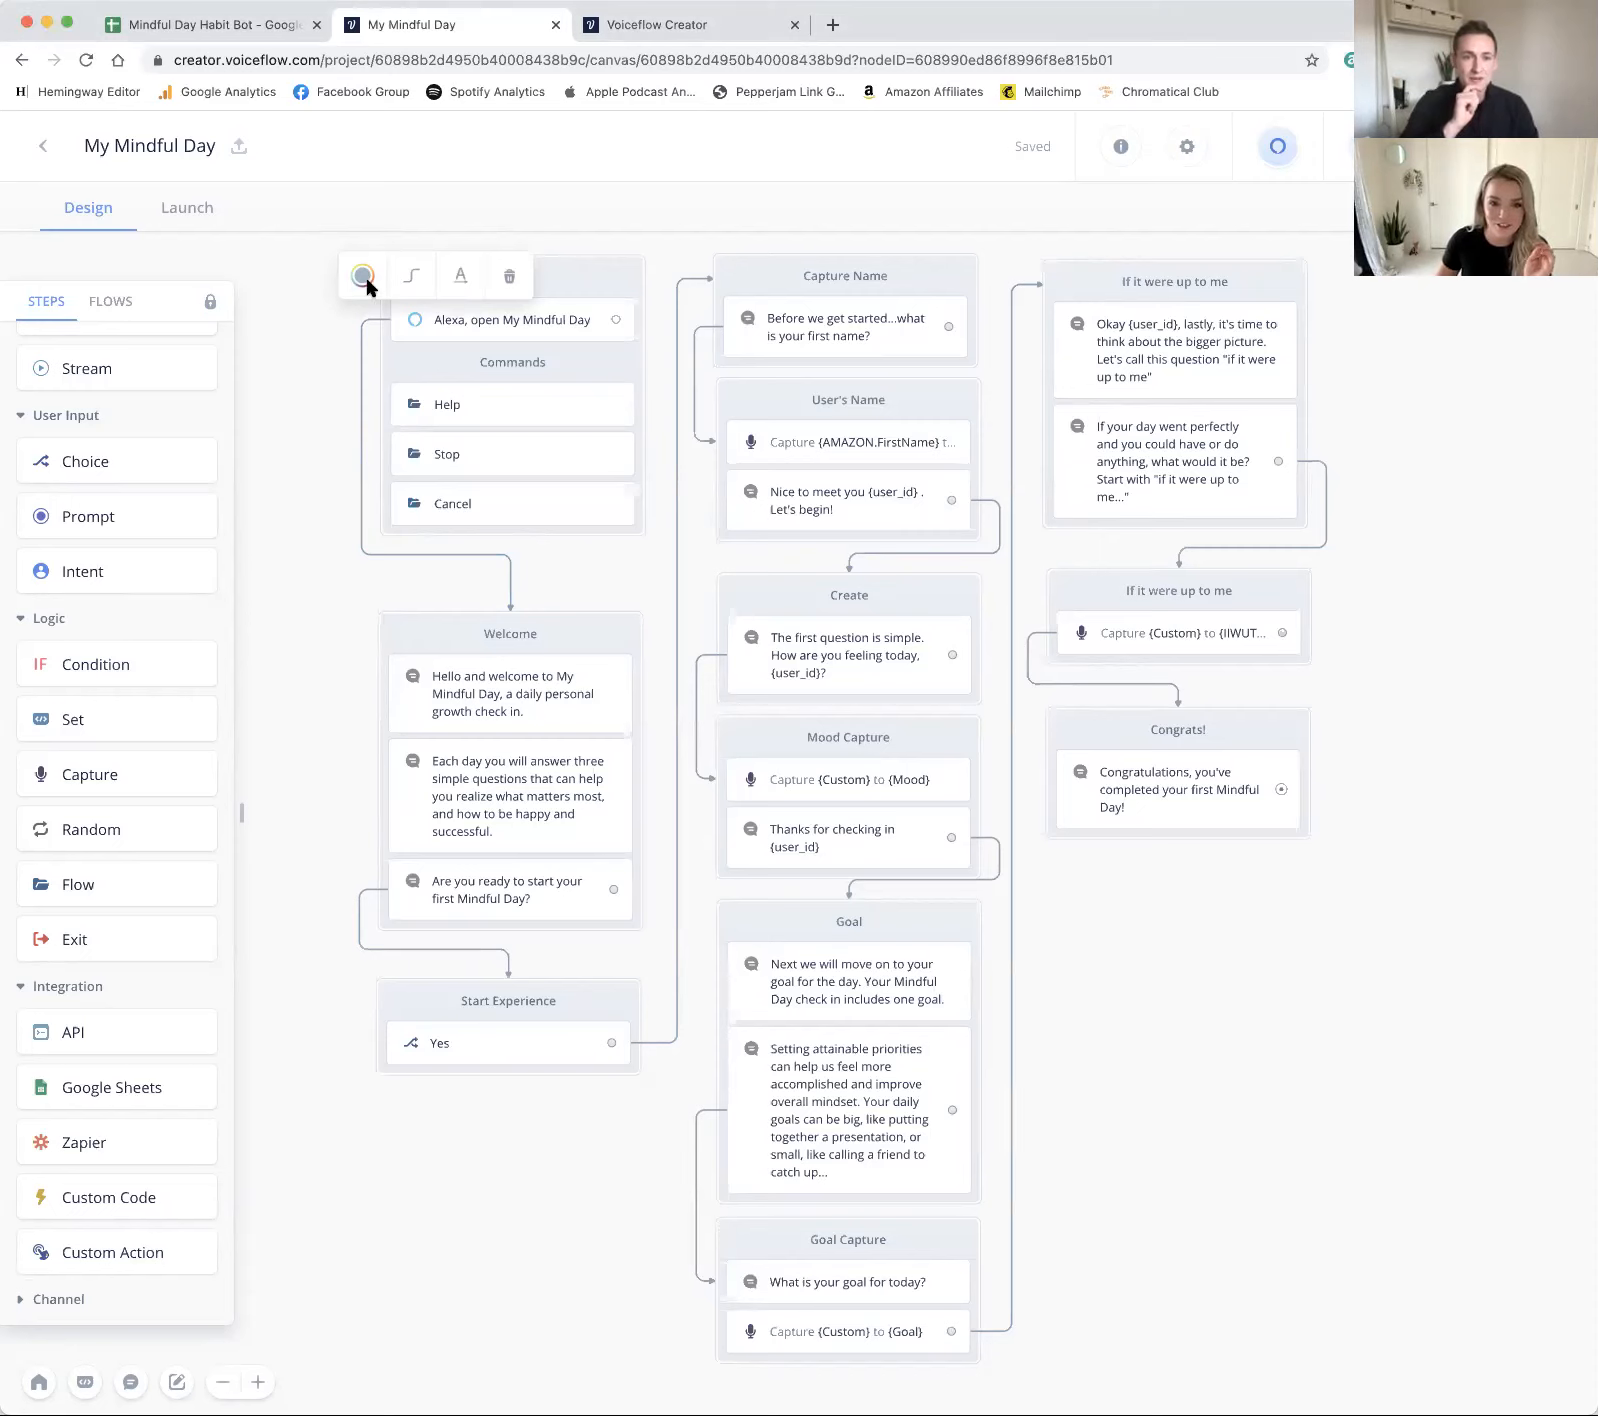
click(364, 279)
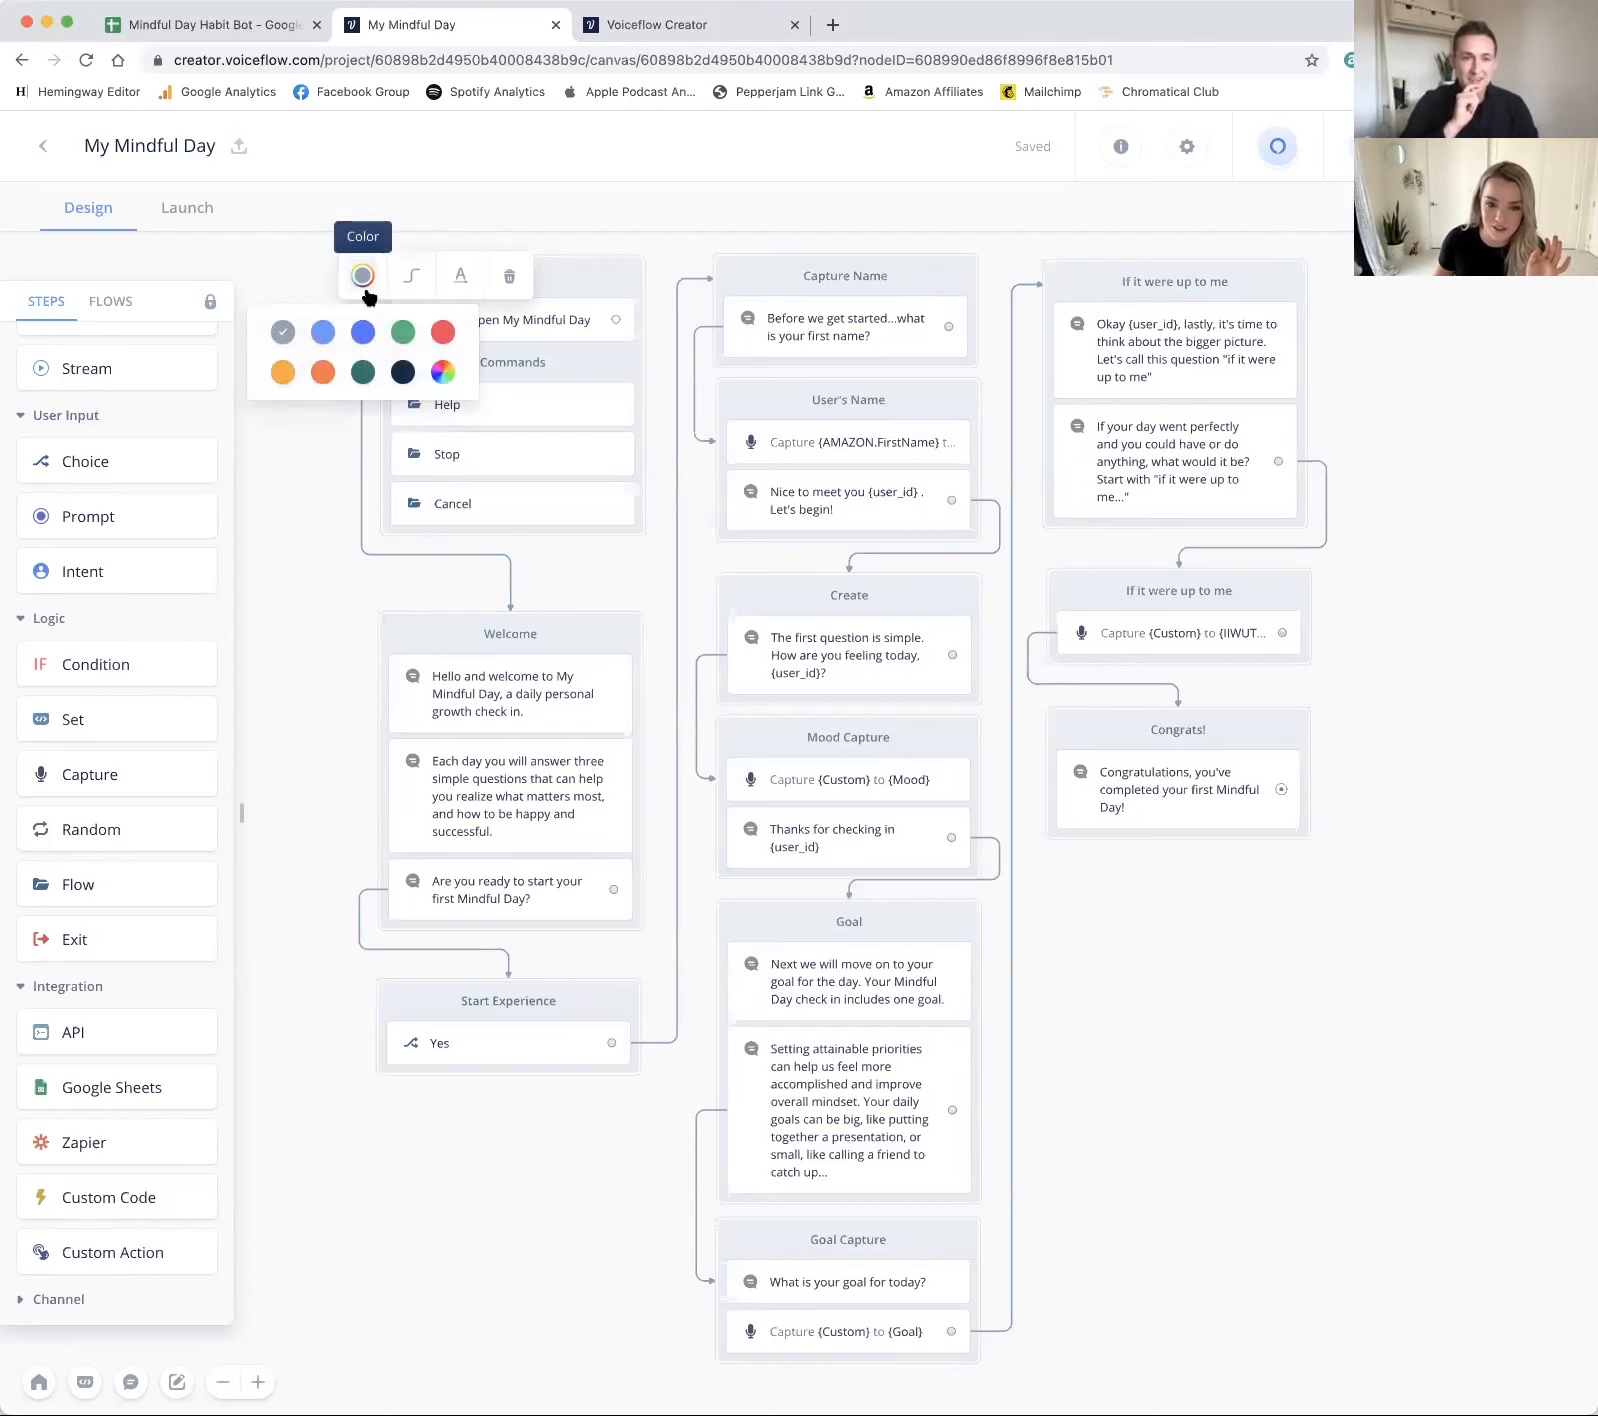
click(442, 372)
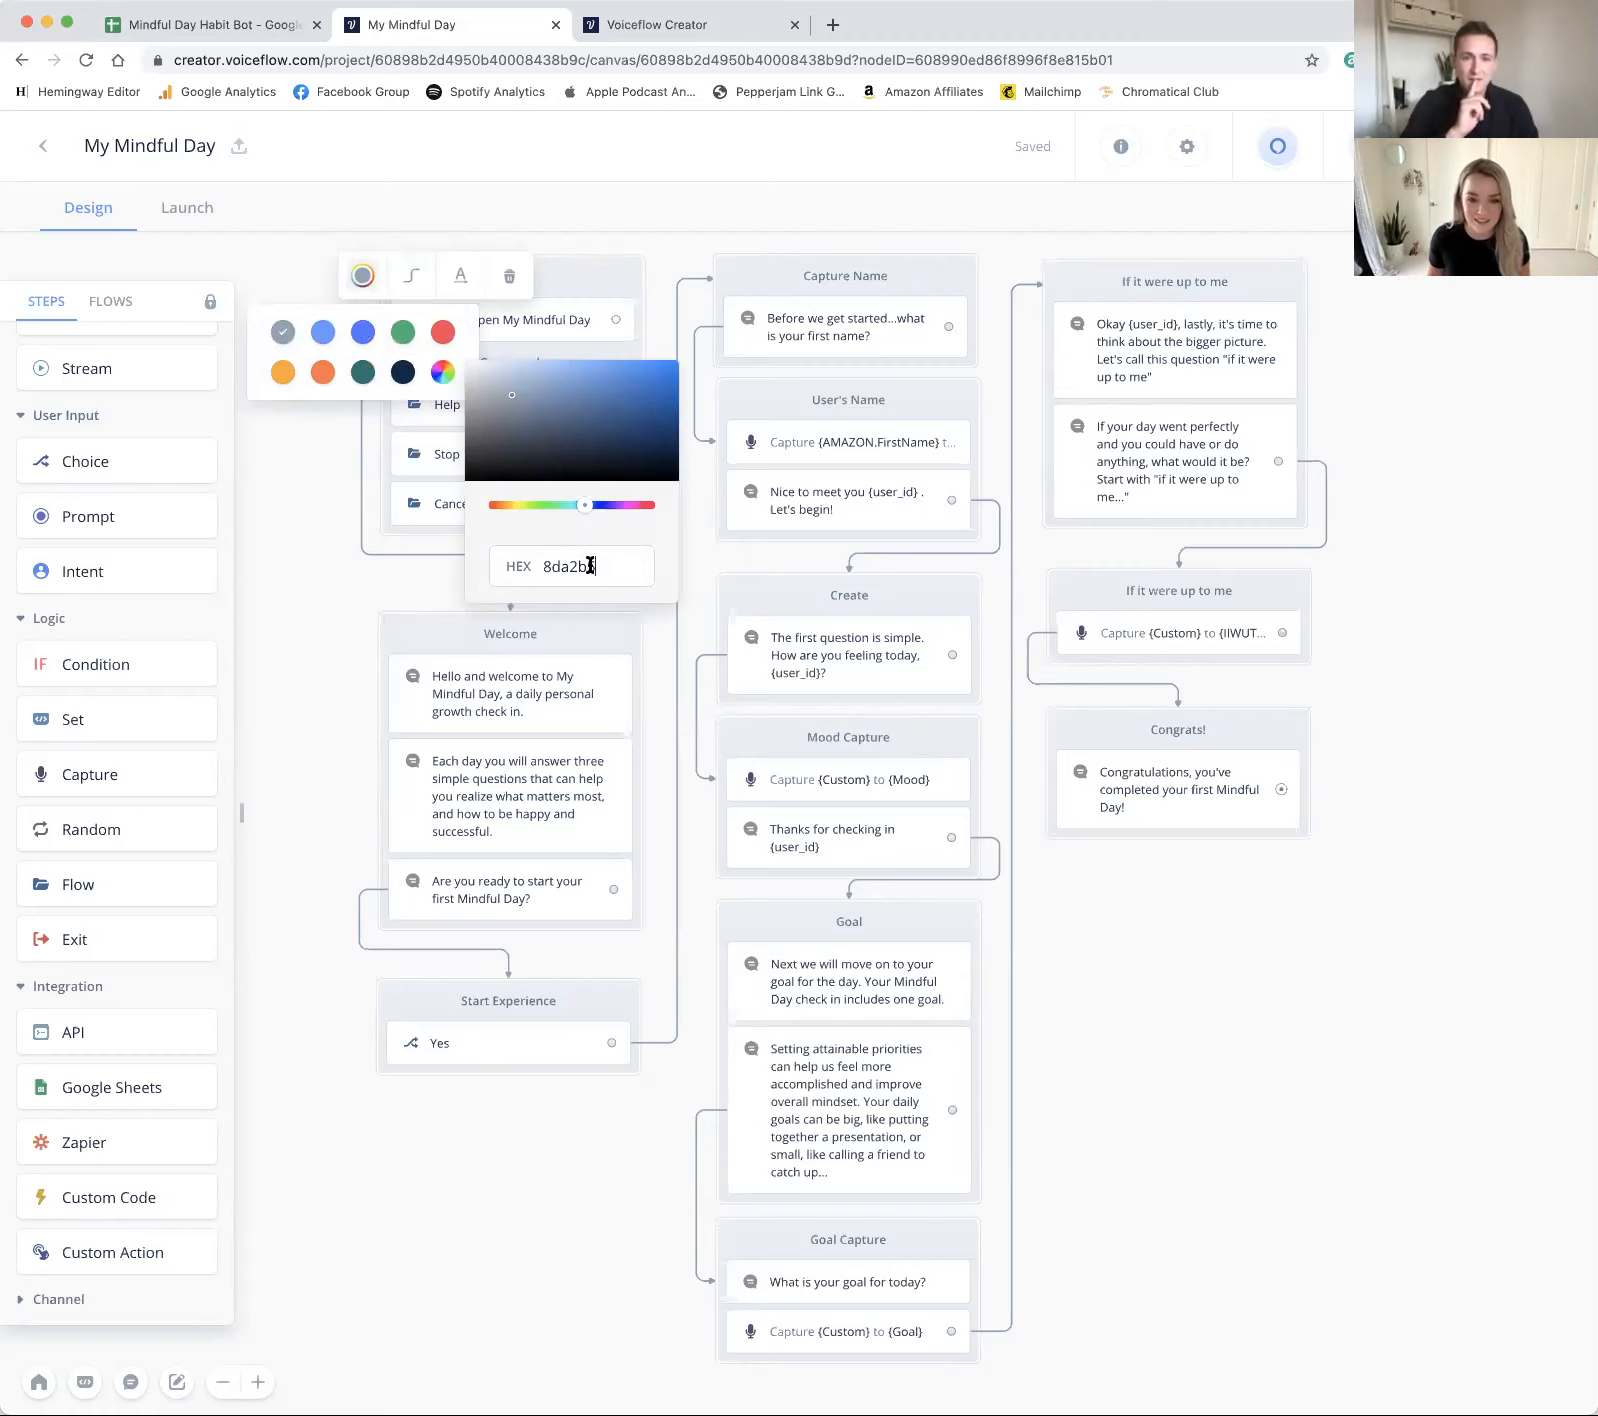
drag(596, 567, 544, 567)
text(FF0490)
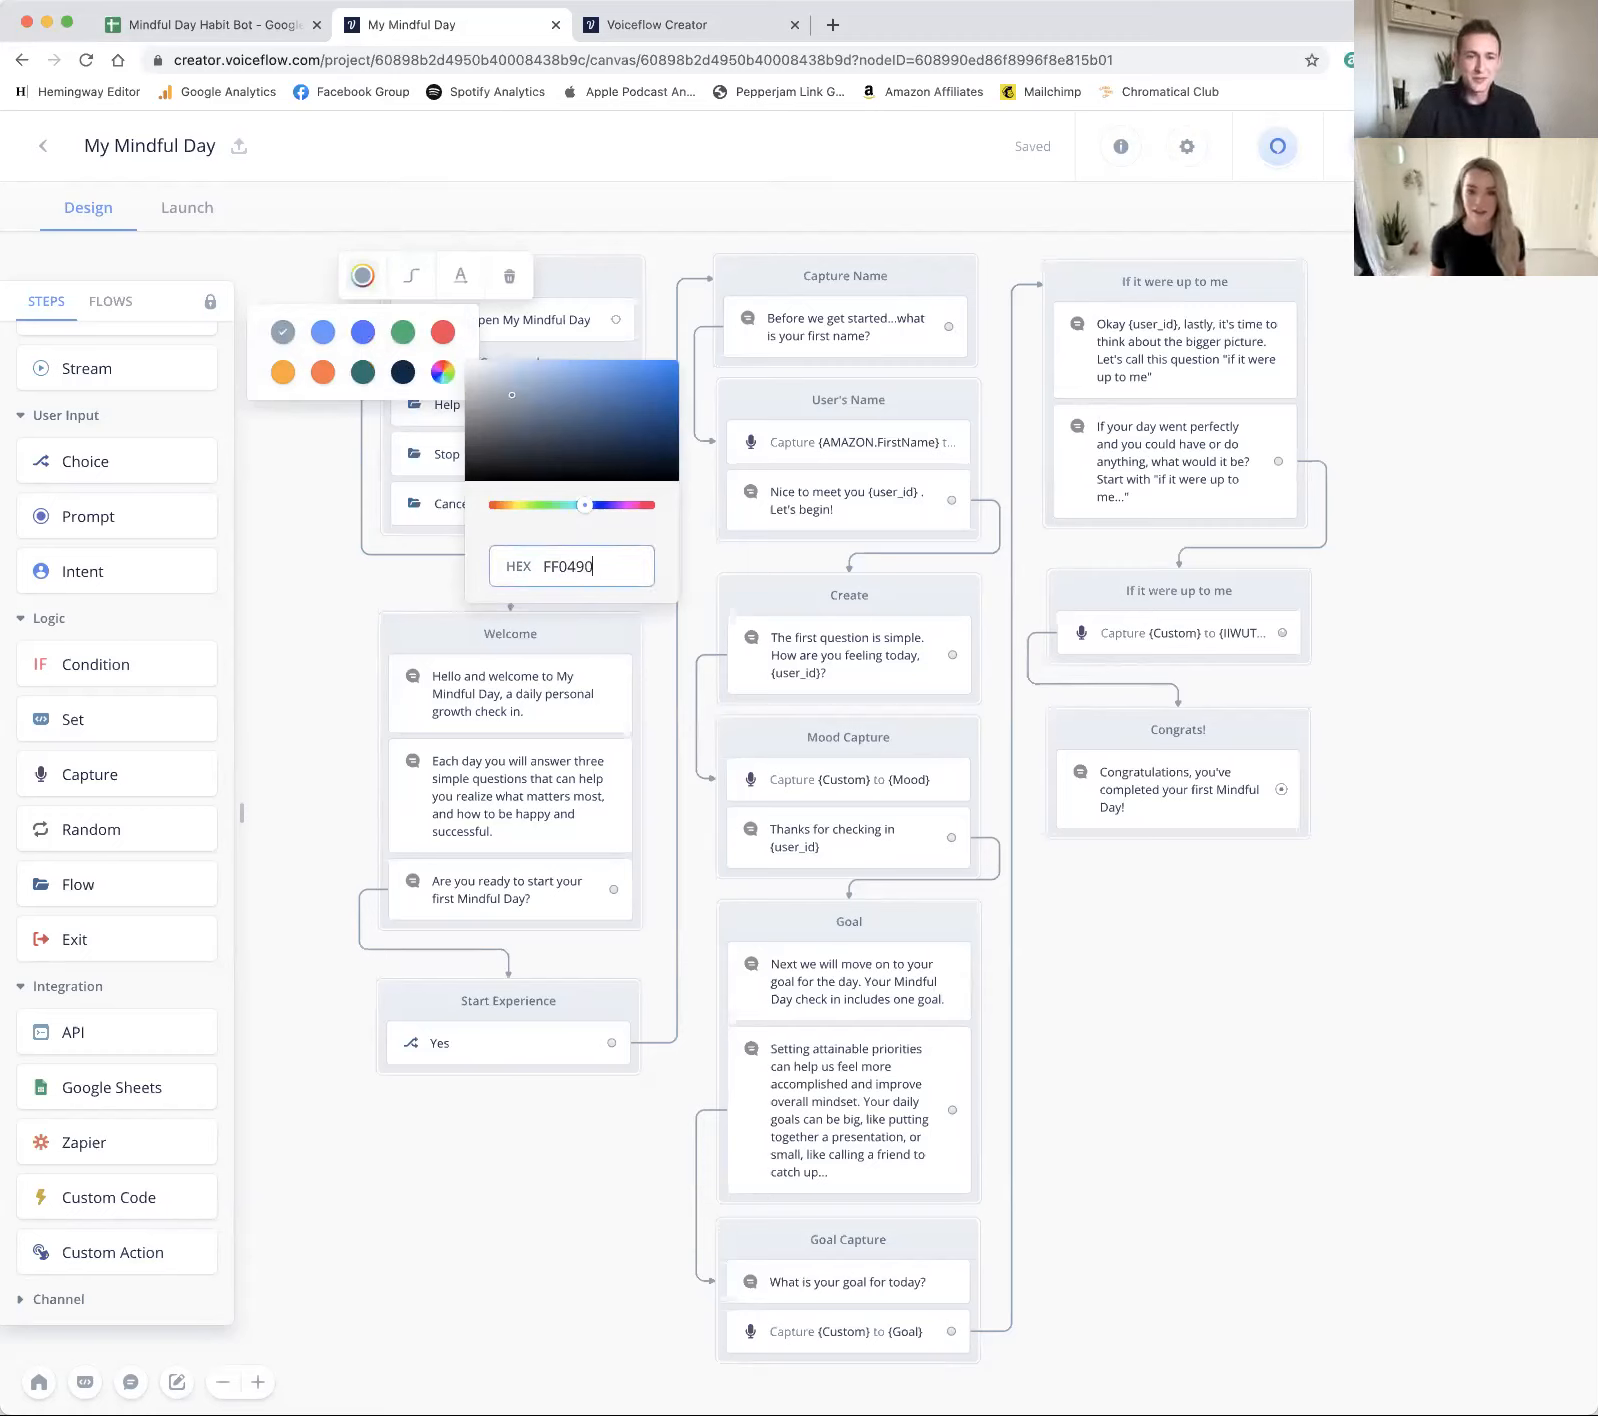
key(Return)
click(296, 600)
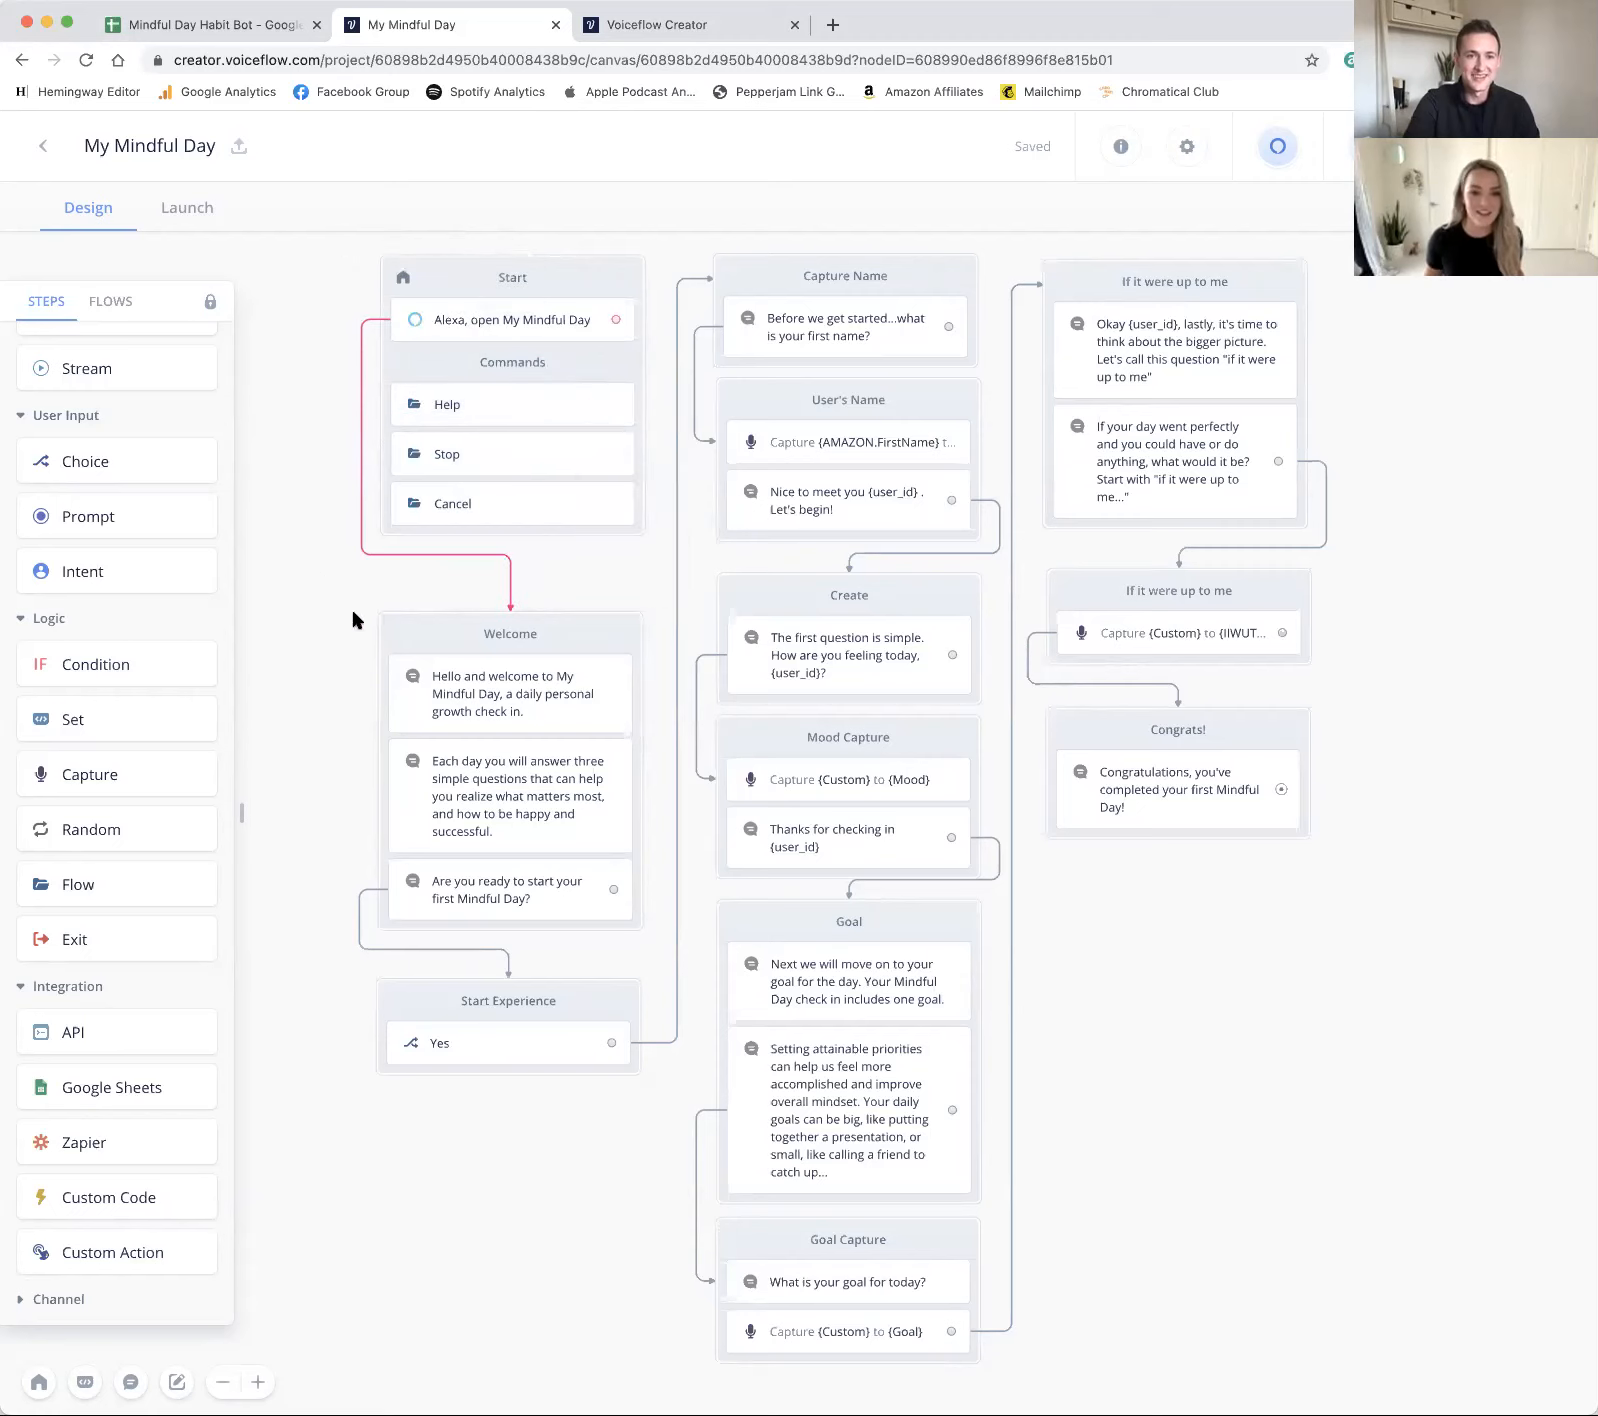
Step: Color the connector from the Welcome block to the Start Experience block with custom hex FF0490
click(359, 905)
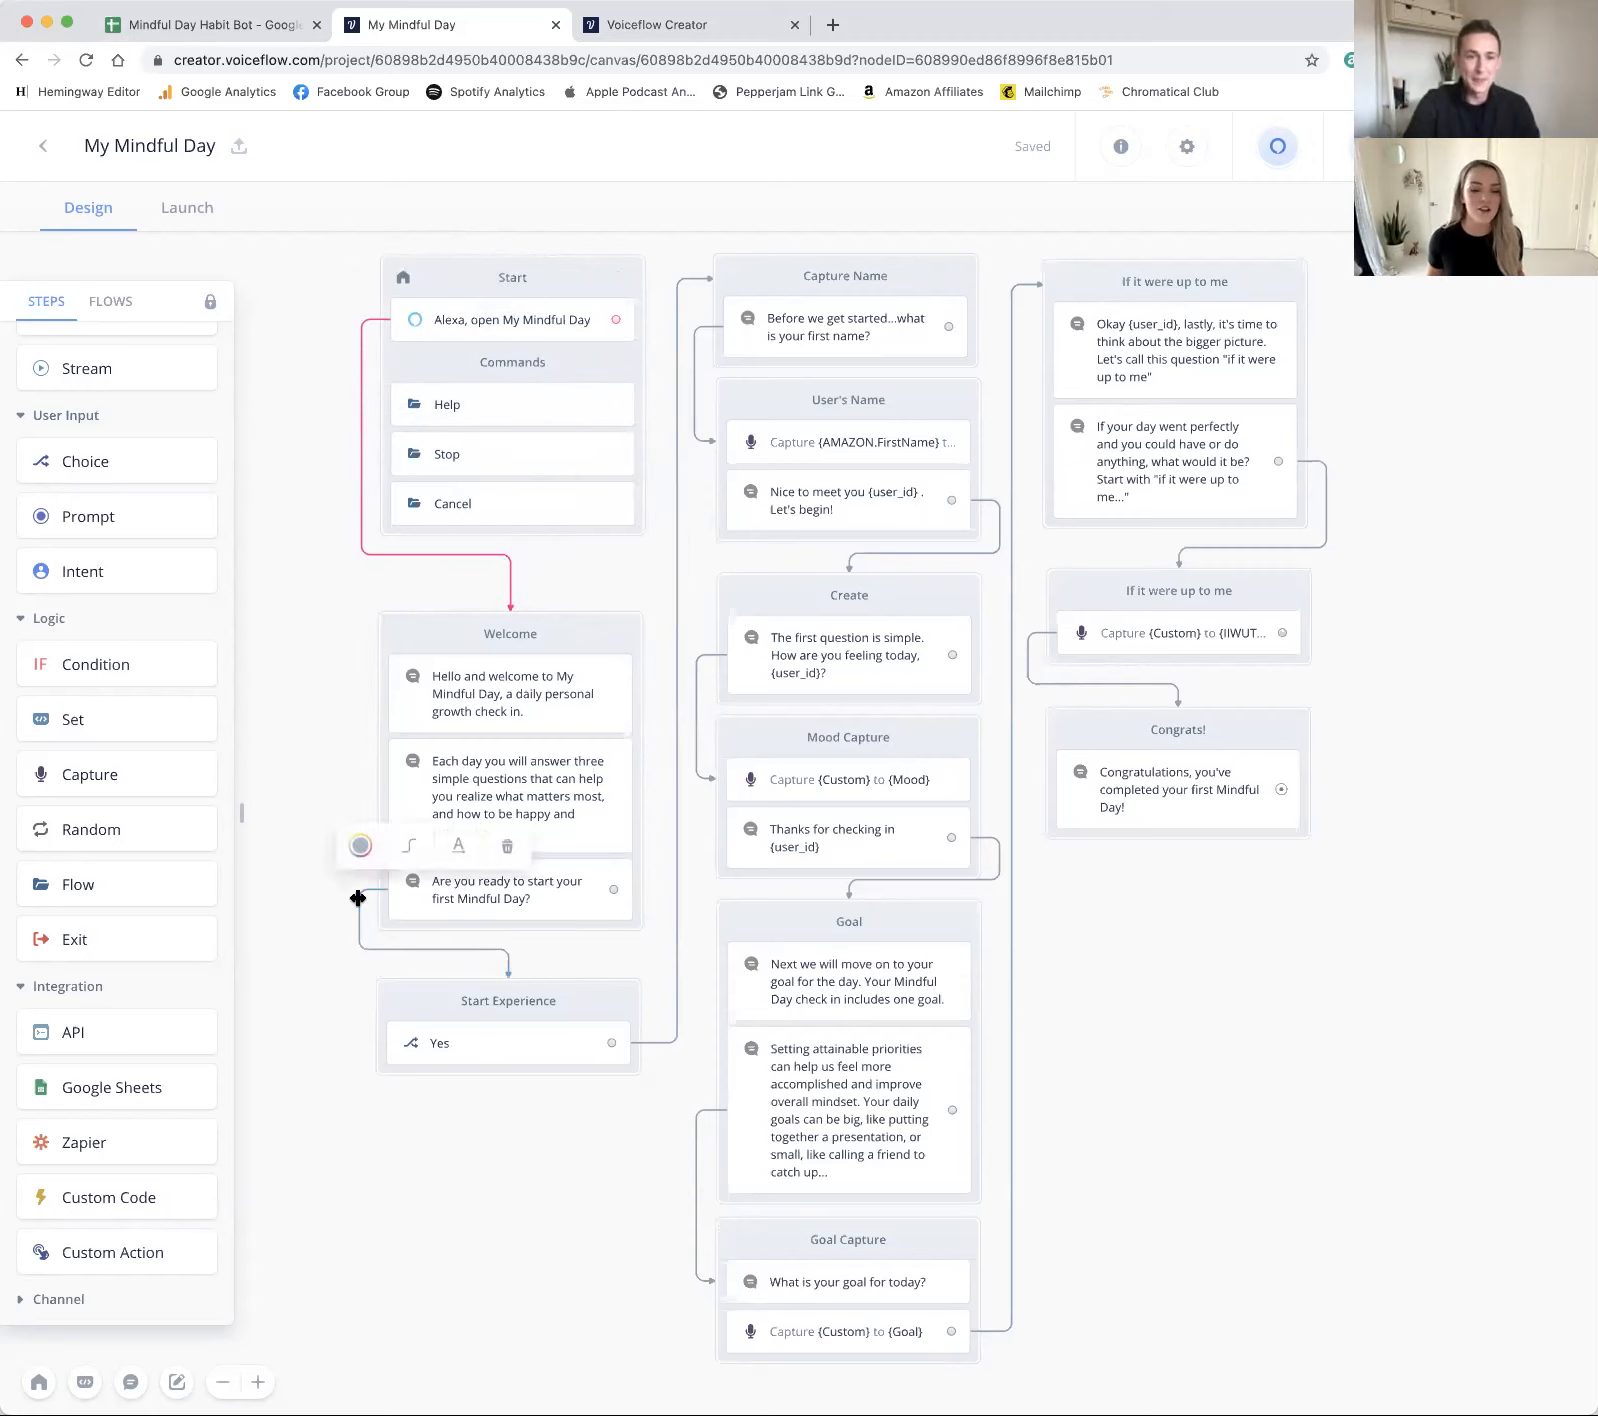
click(360, 845)
click(441, 943)
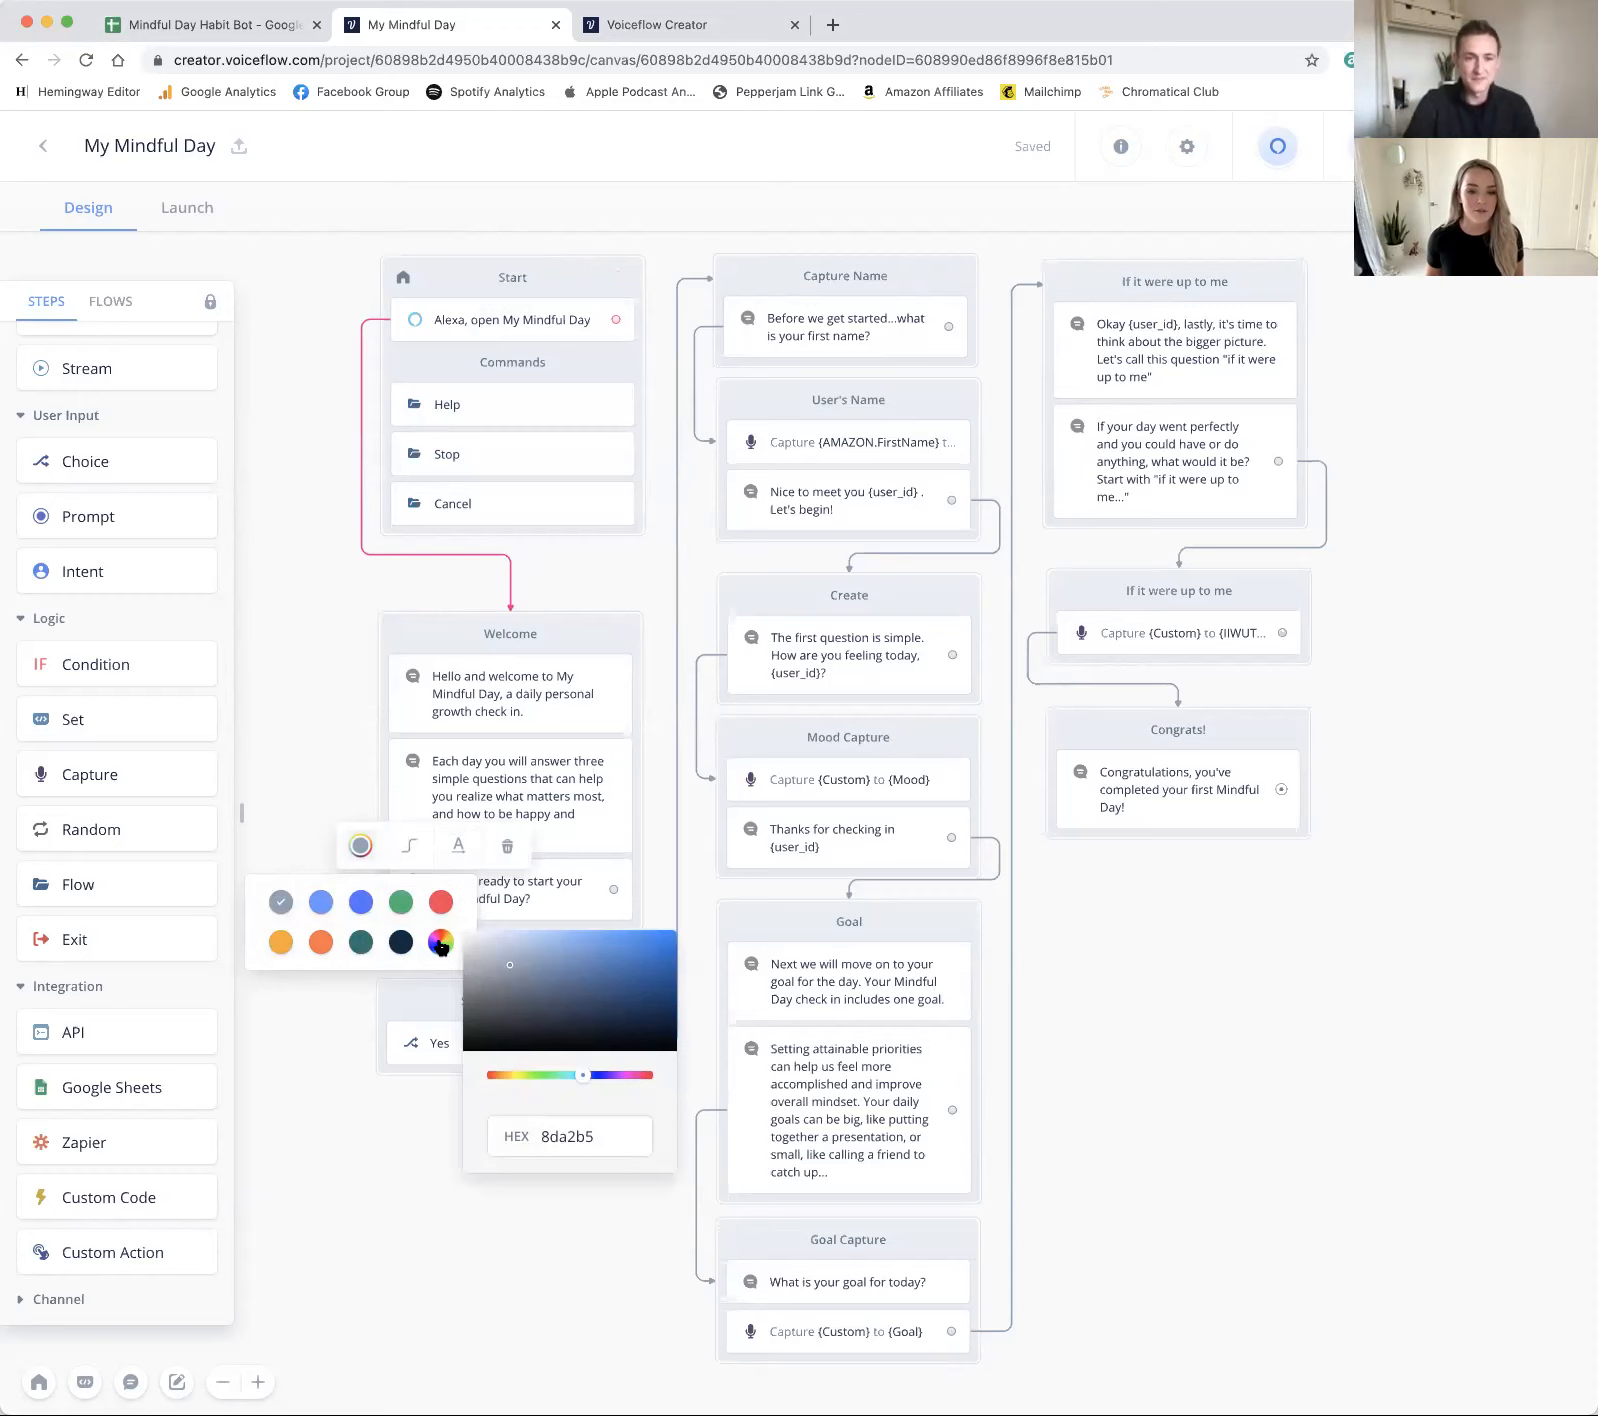
drag(602, 1136, 515, 1140)
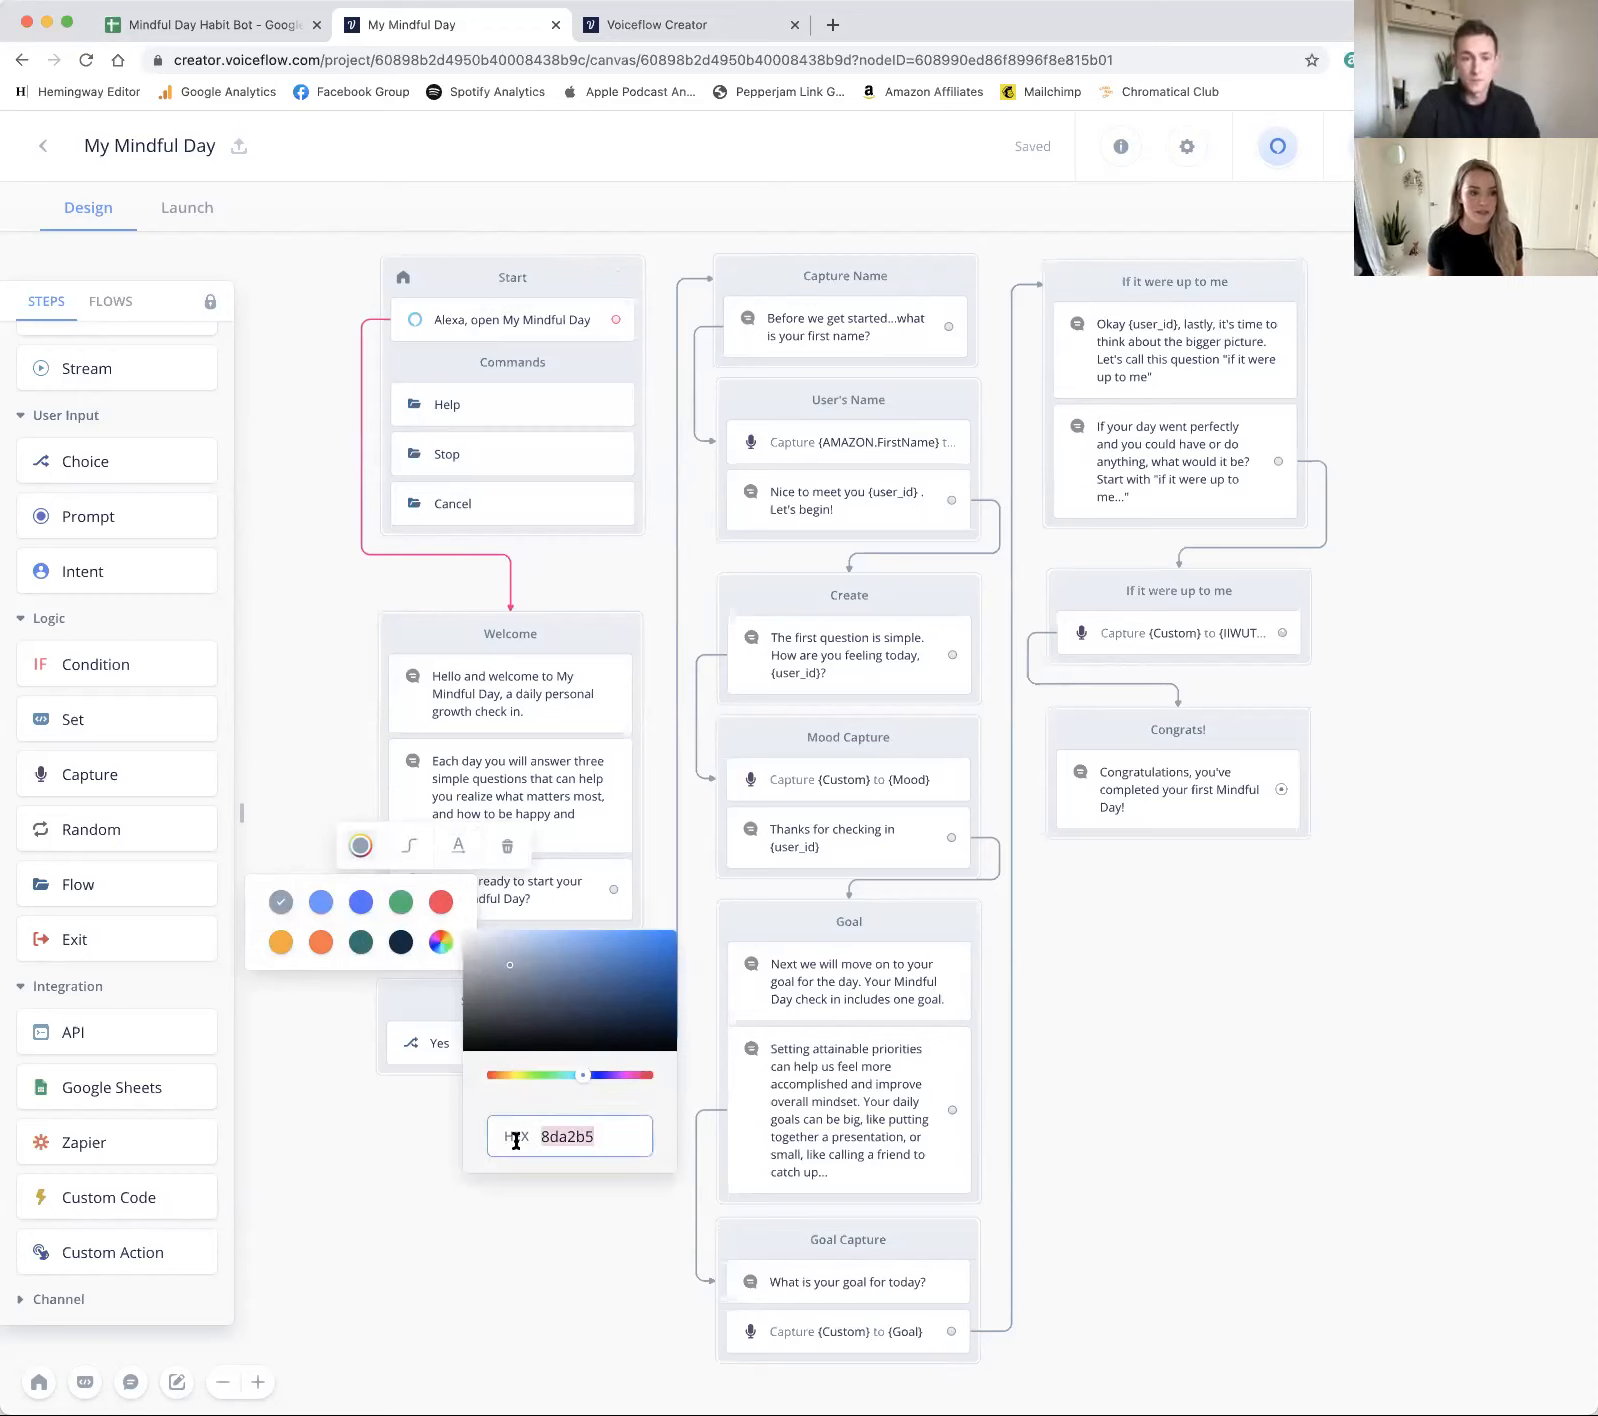
text(FF)
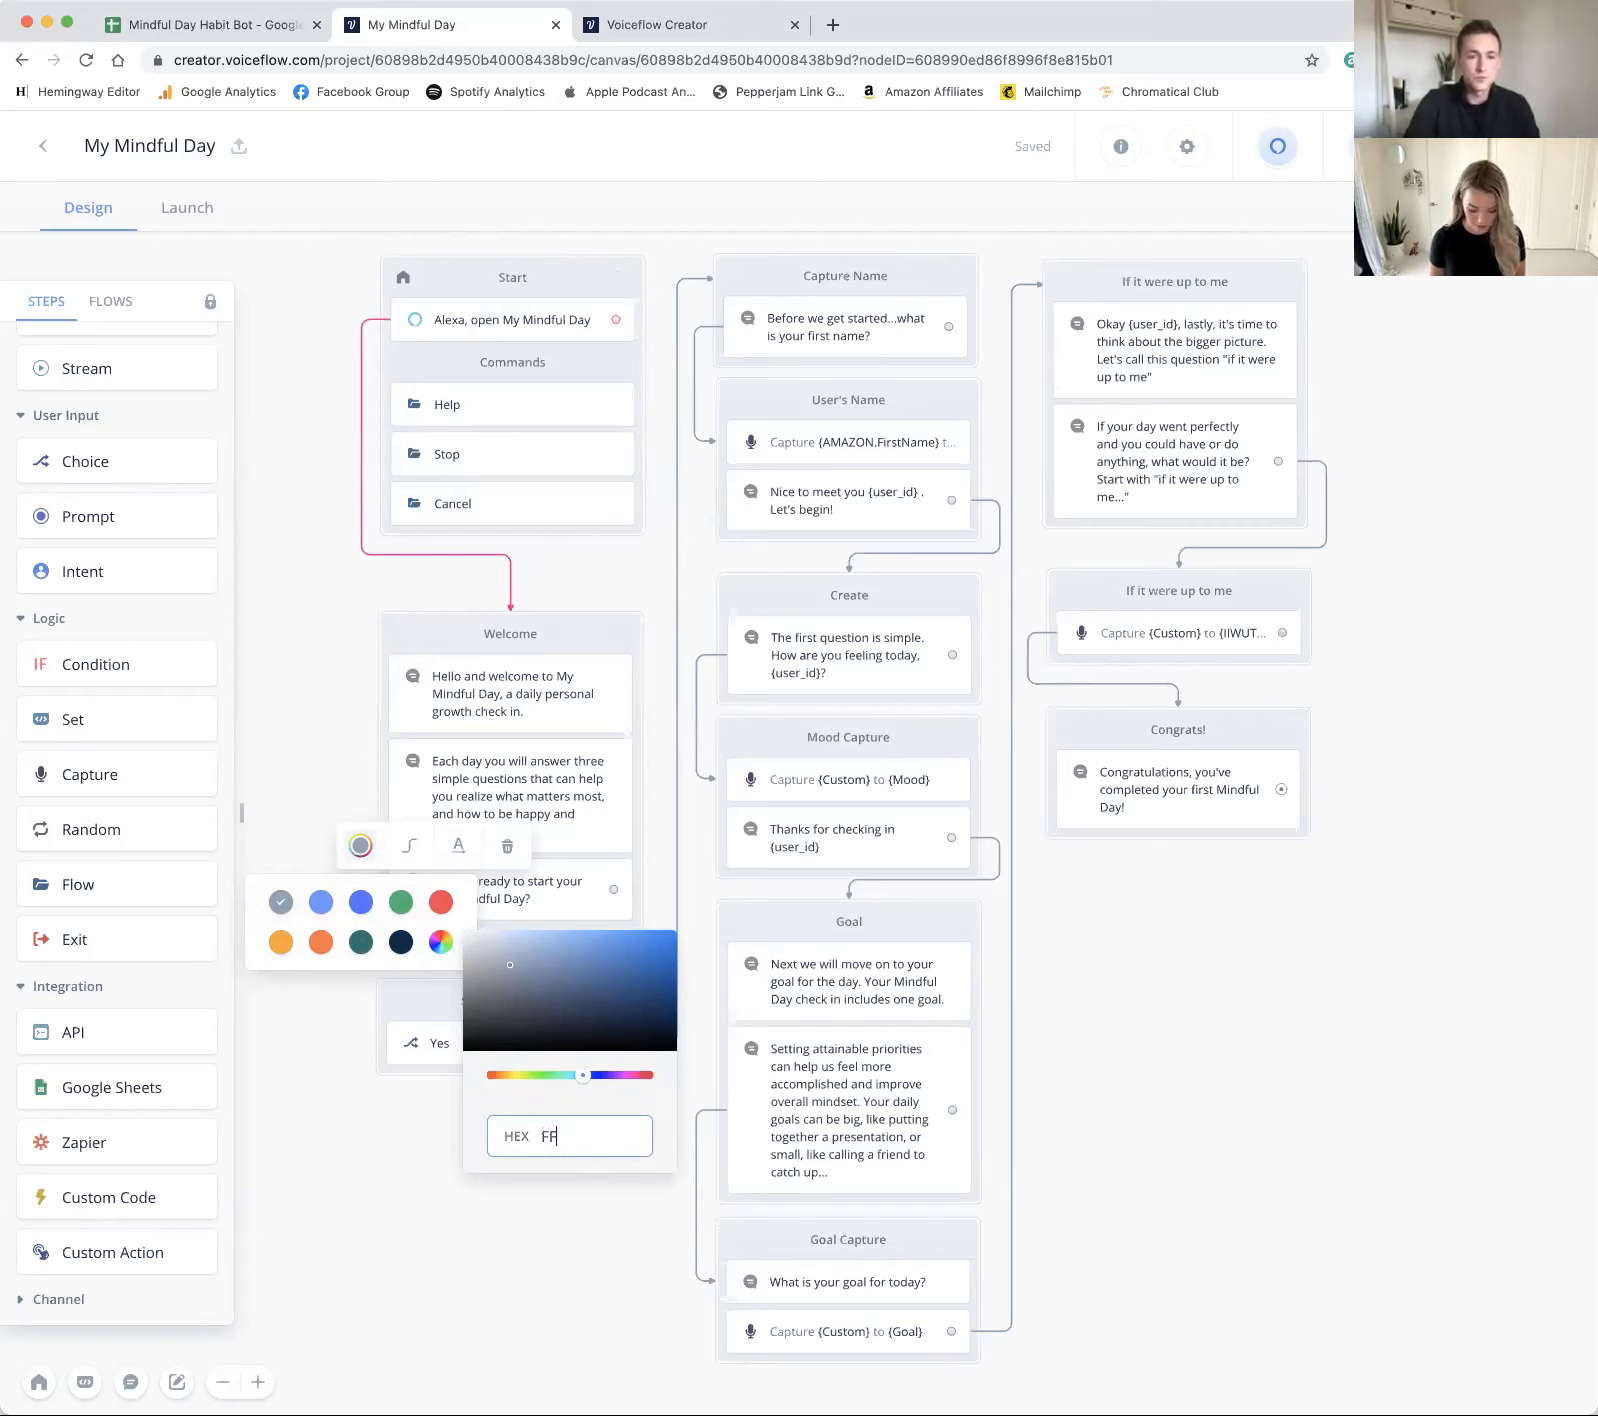
text(0490)
key(Return)
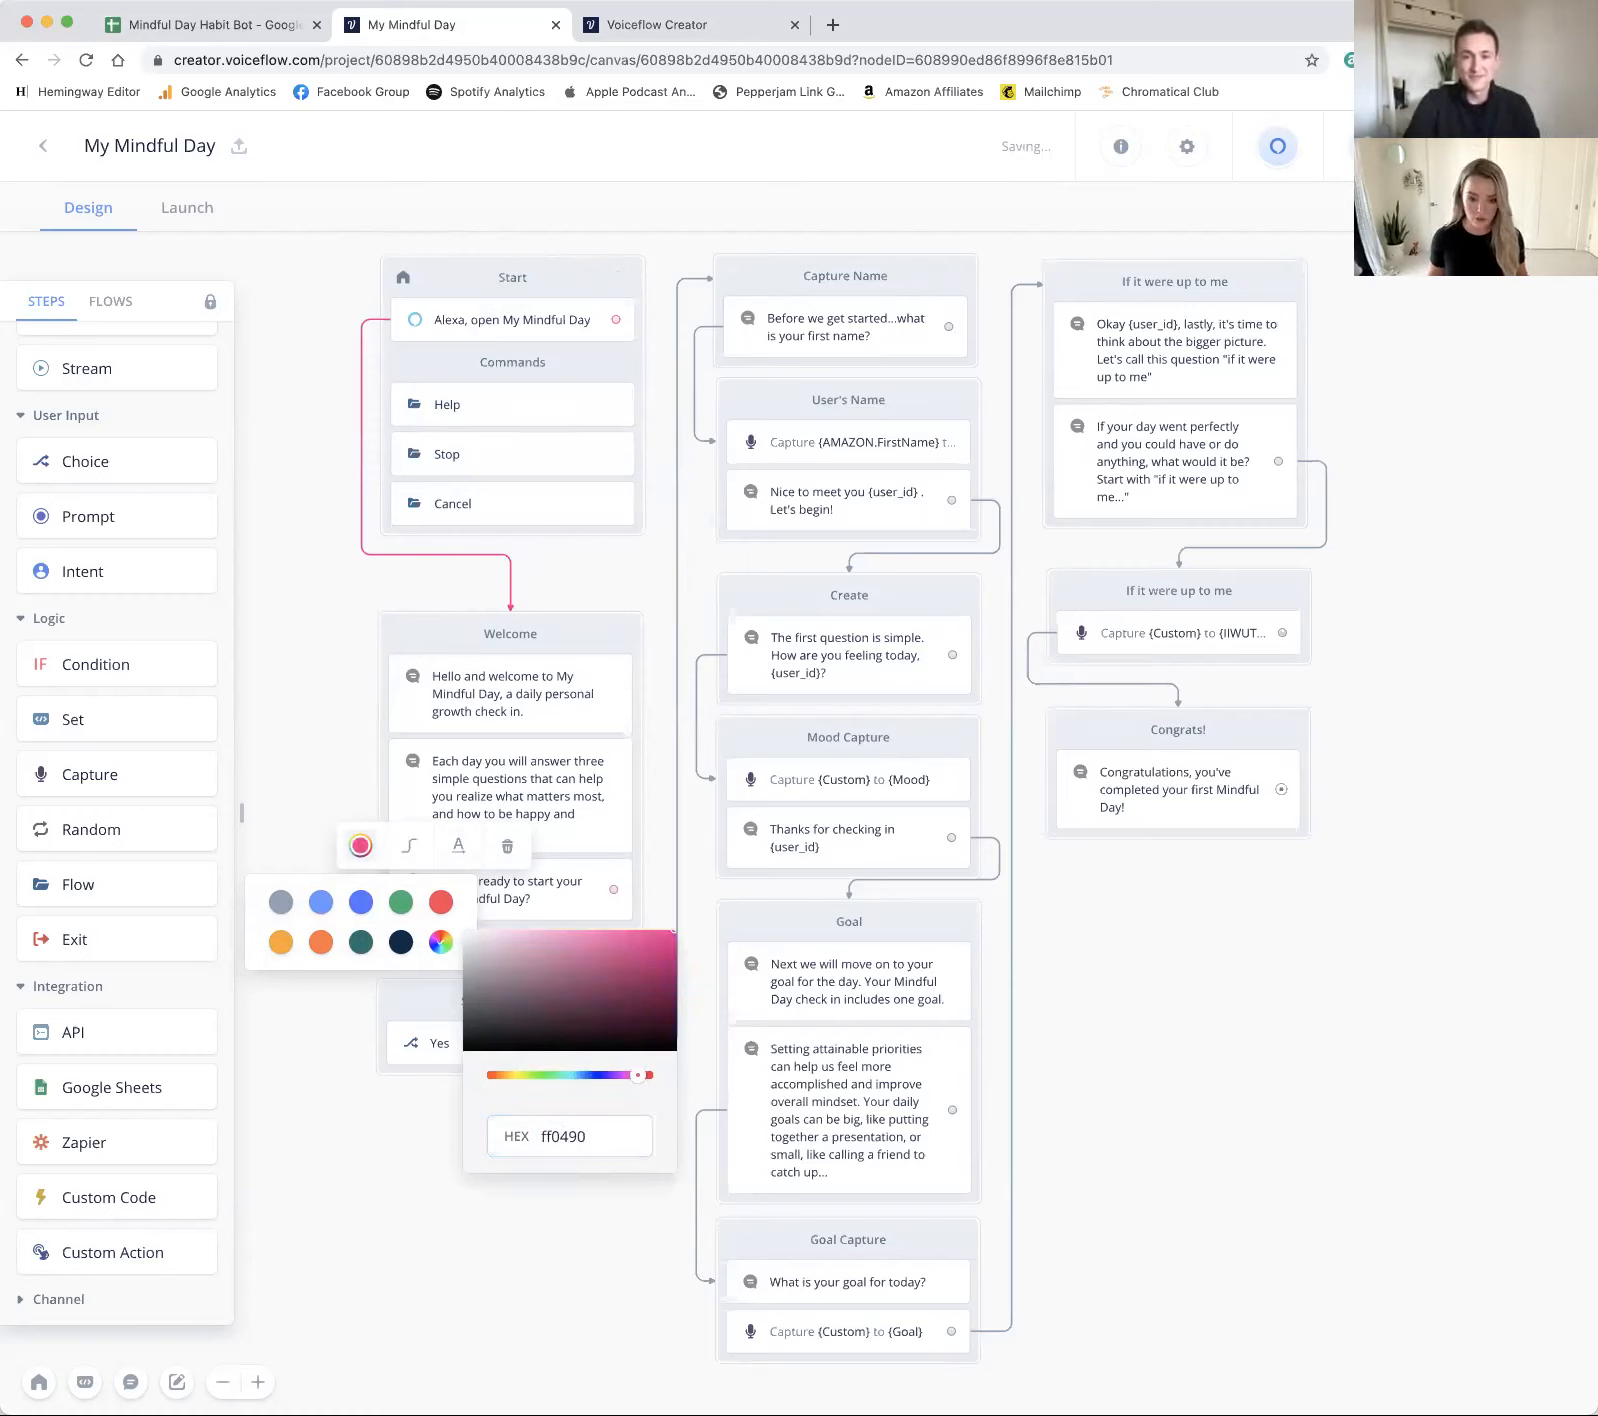
click(441, 1251)
Step: Color the three connectors running from Start Experience through Capture Name and User's Name to Create green
click(688, 279)
click(604, 1087)
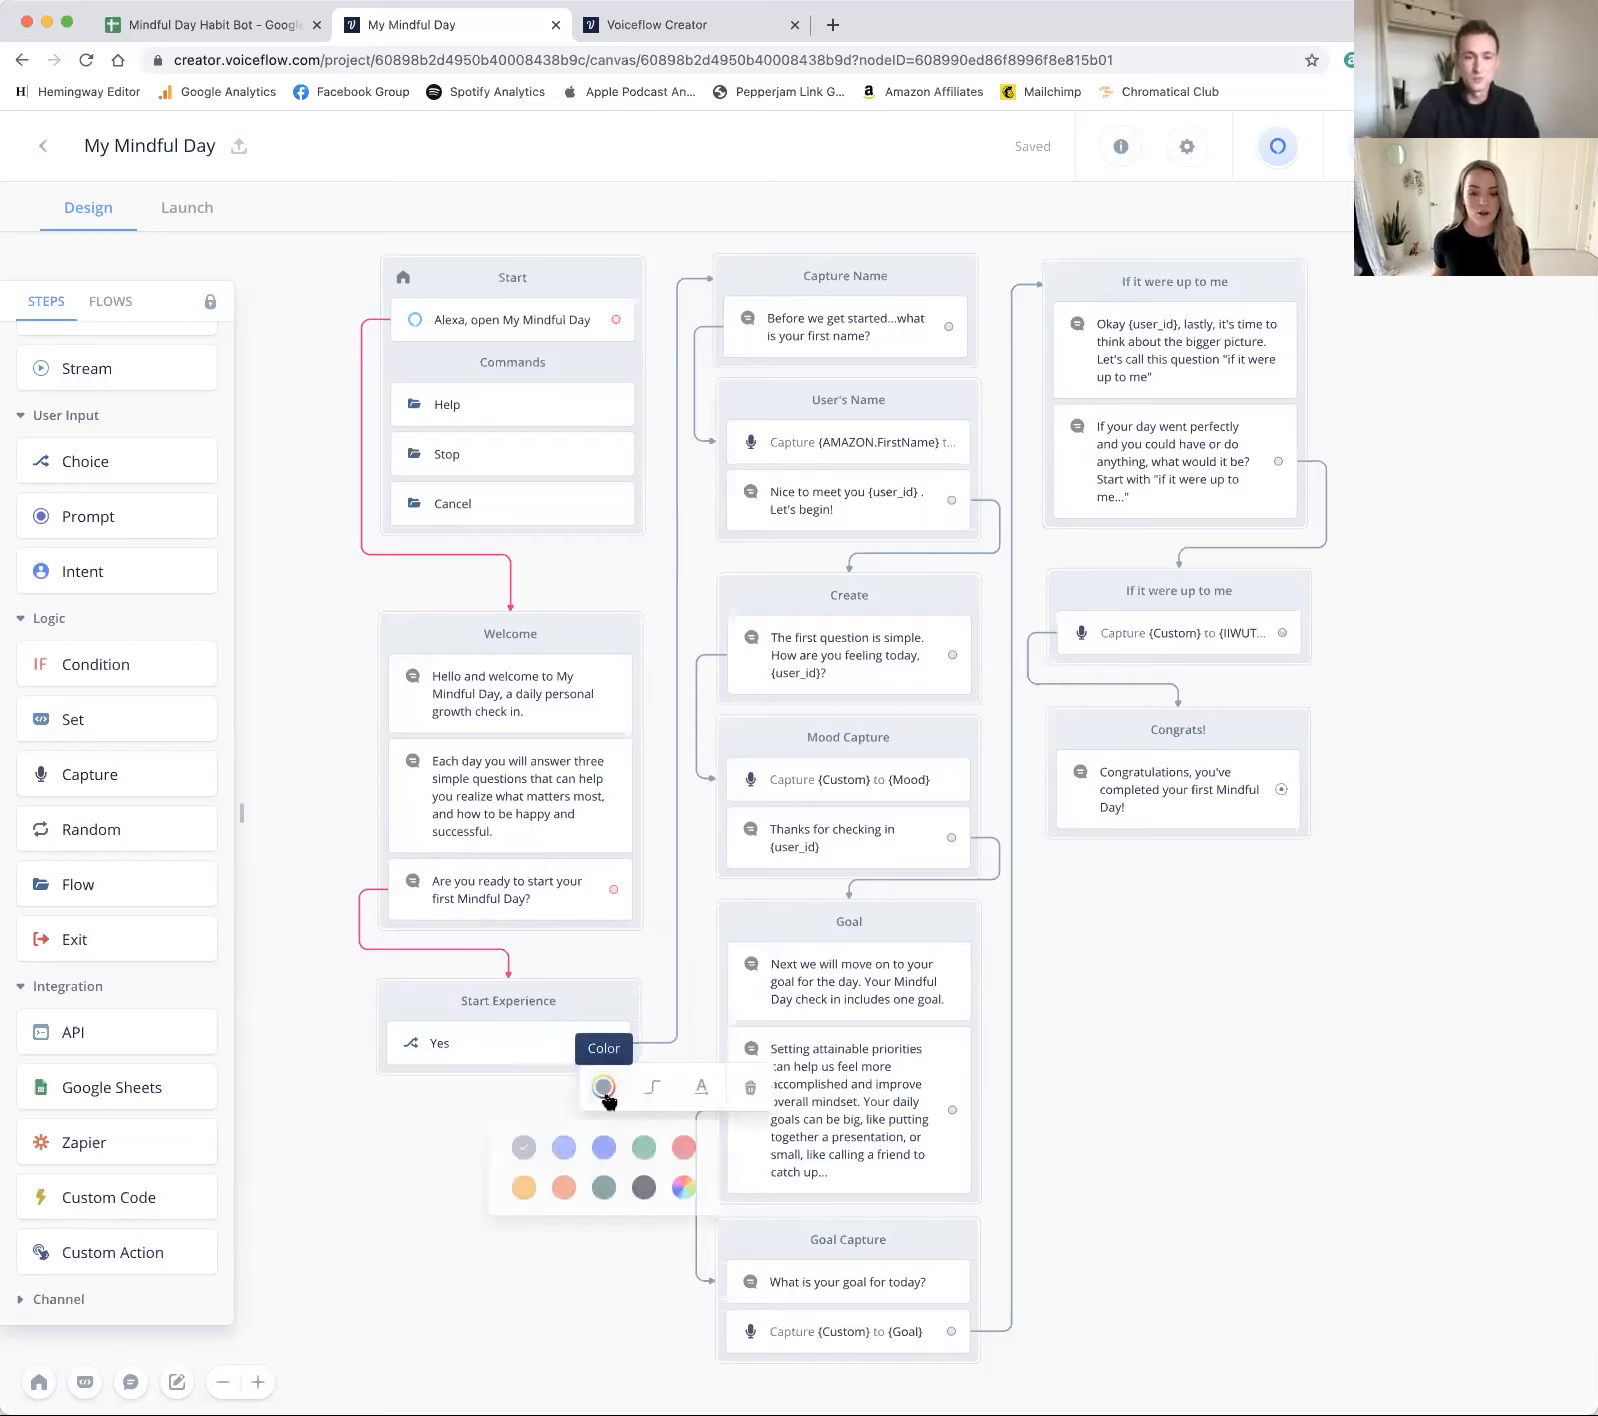
click(644, 1143)
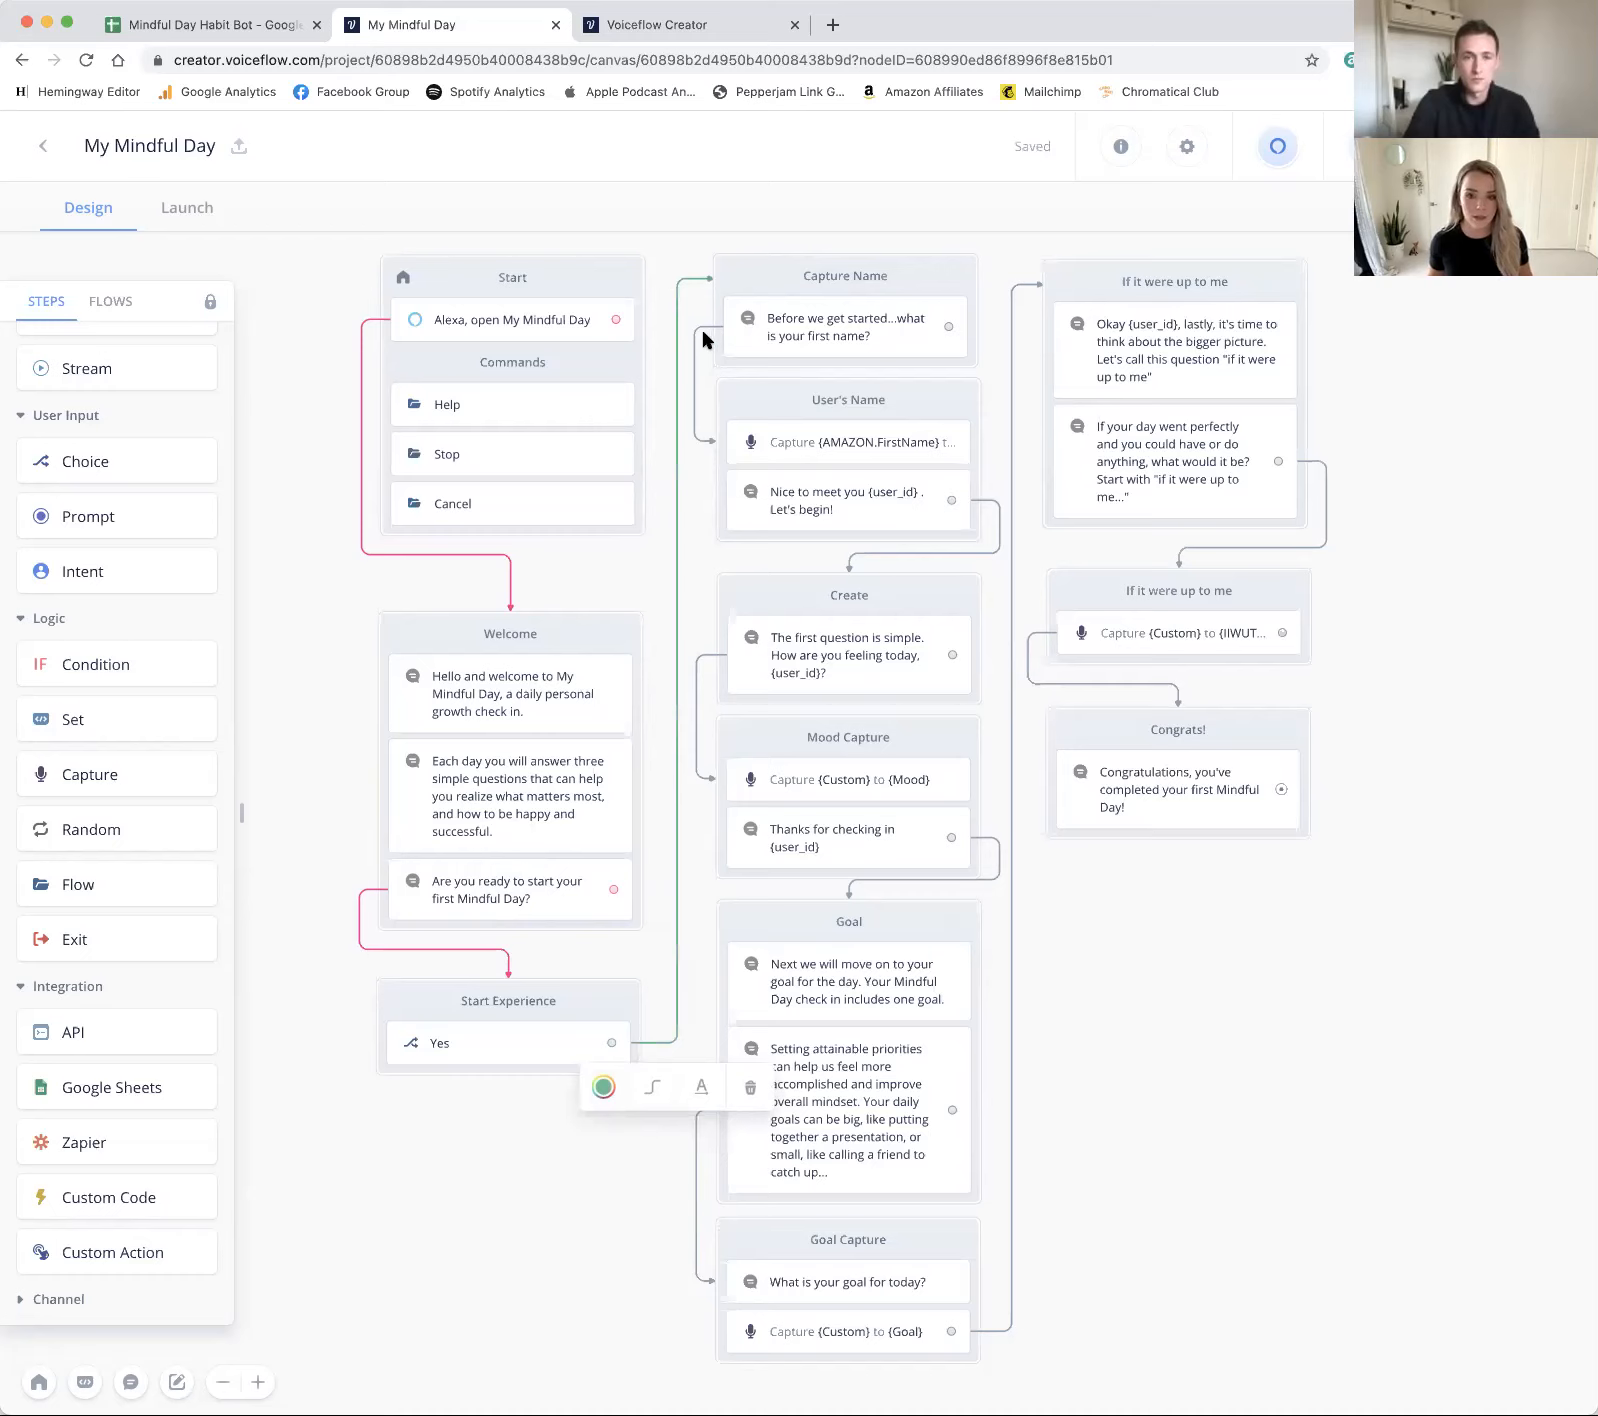
click(700, 340)
click(631, 283)
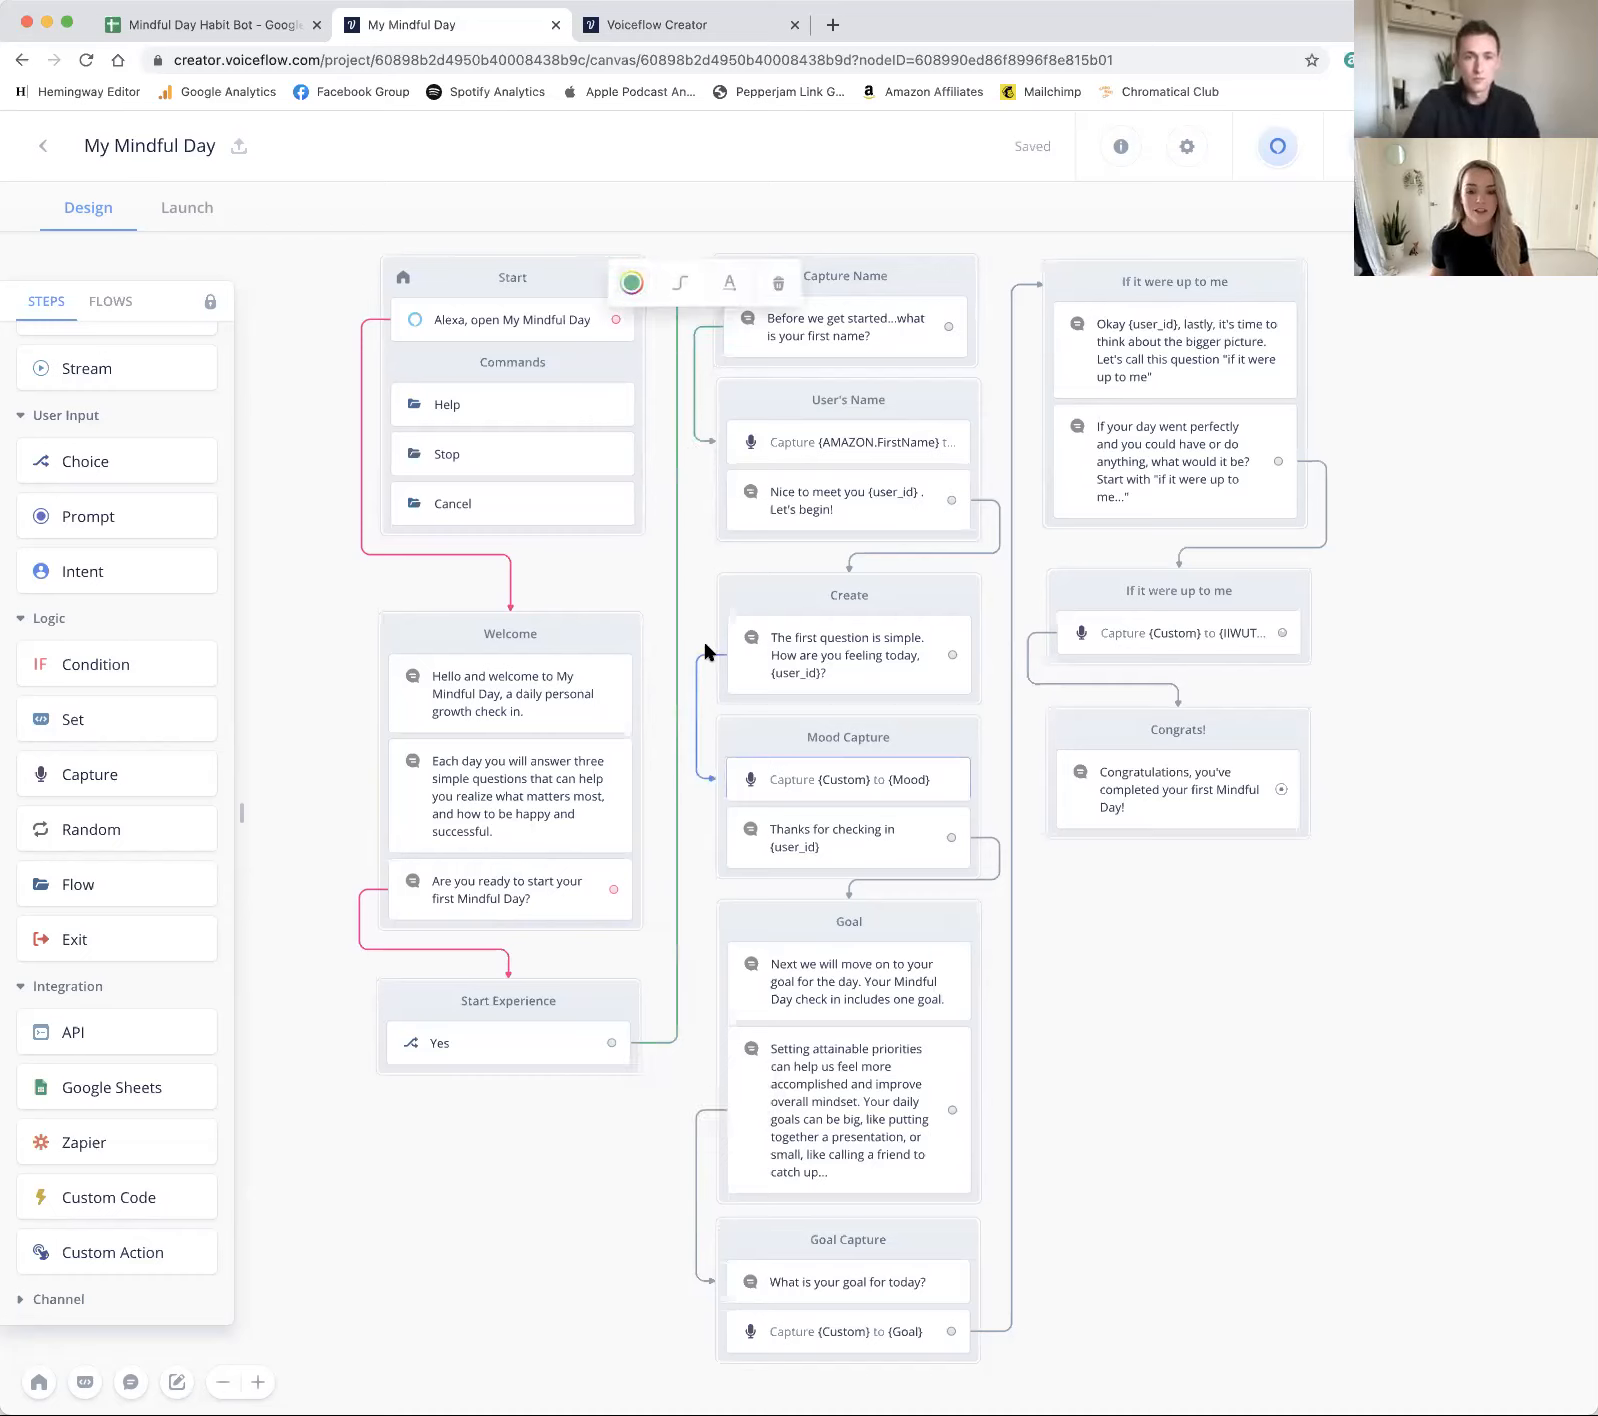
click(993, 549)
click(851, 460)
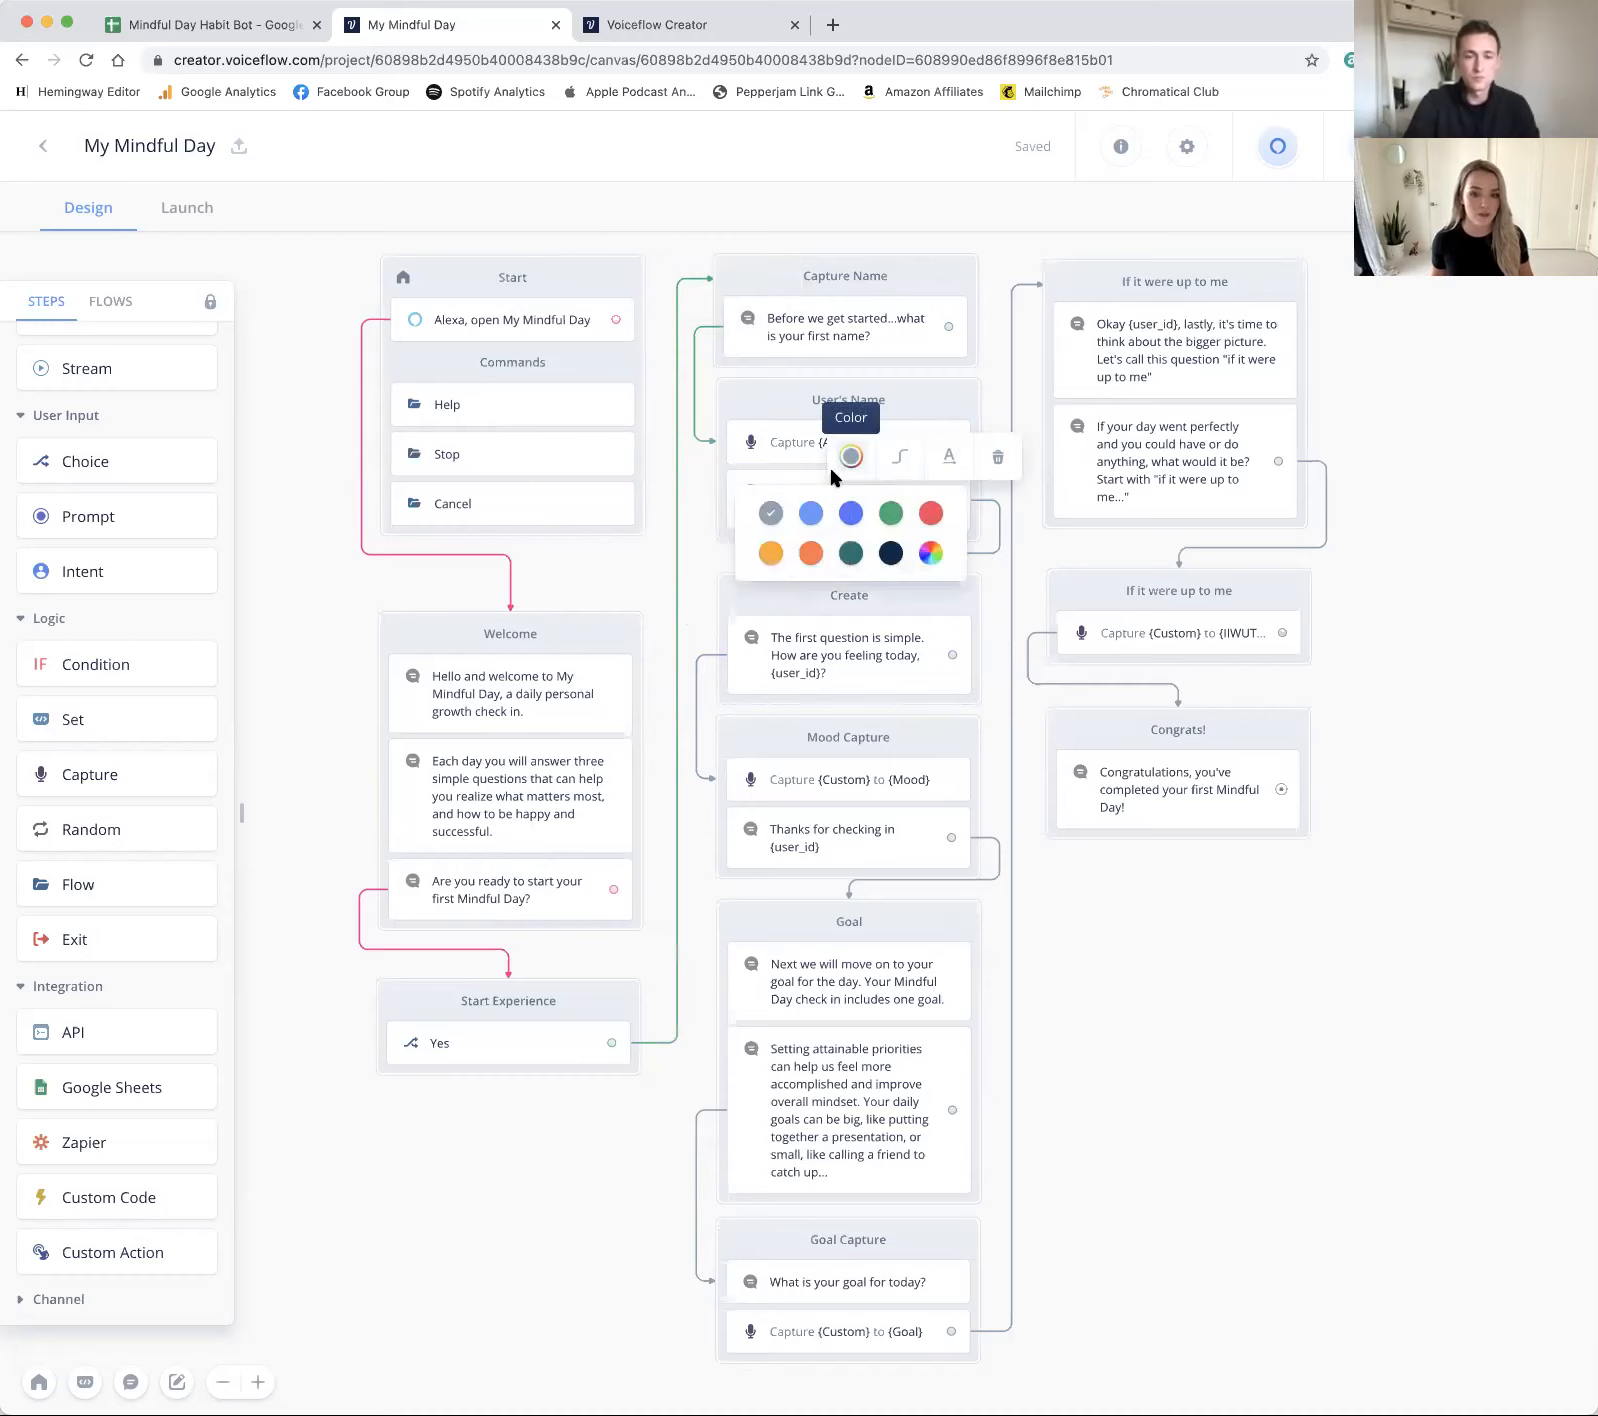
click(890, 512)
click(1114, 906)
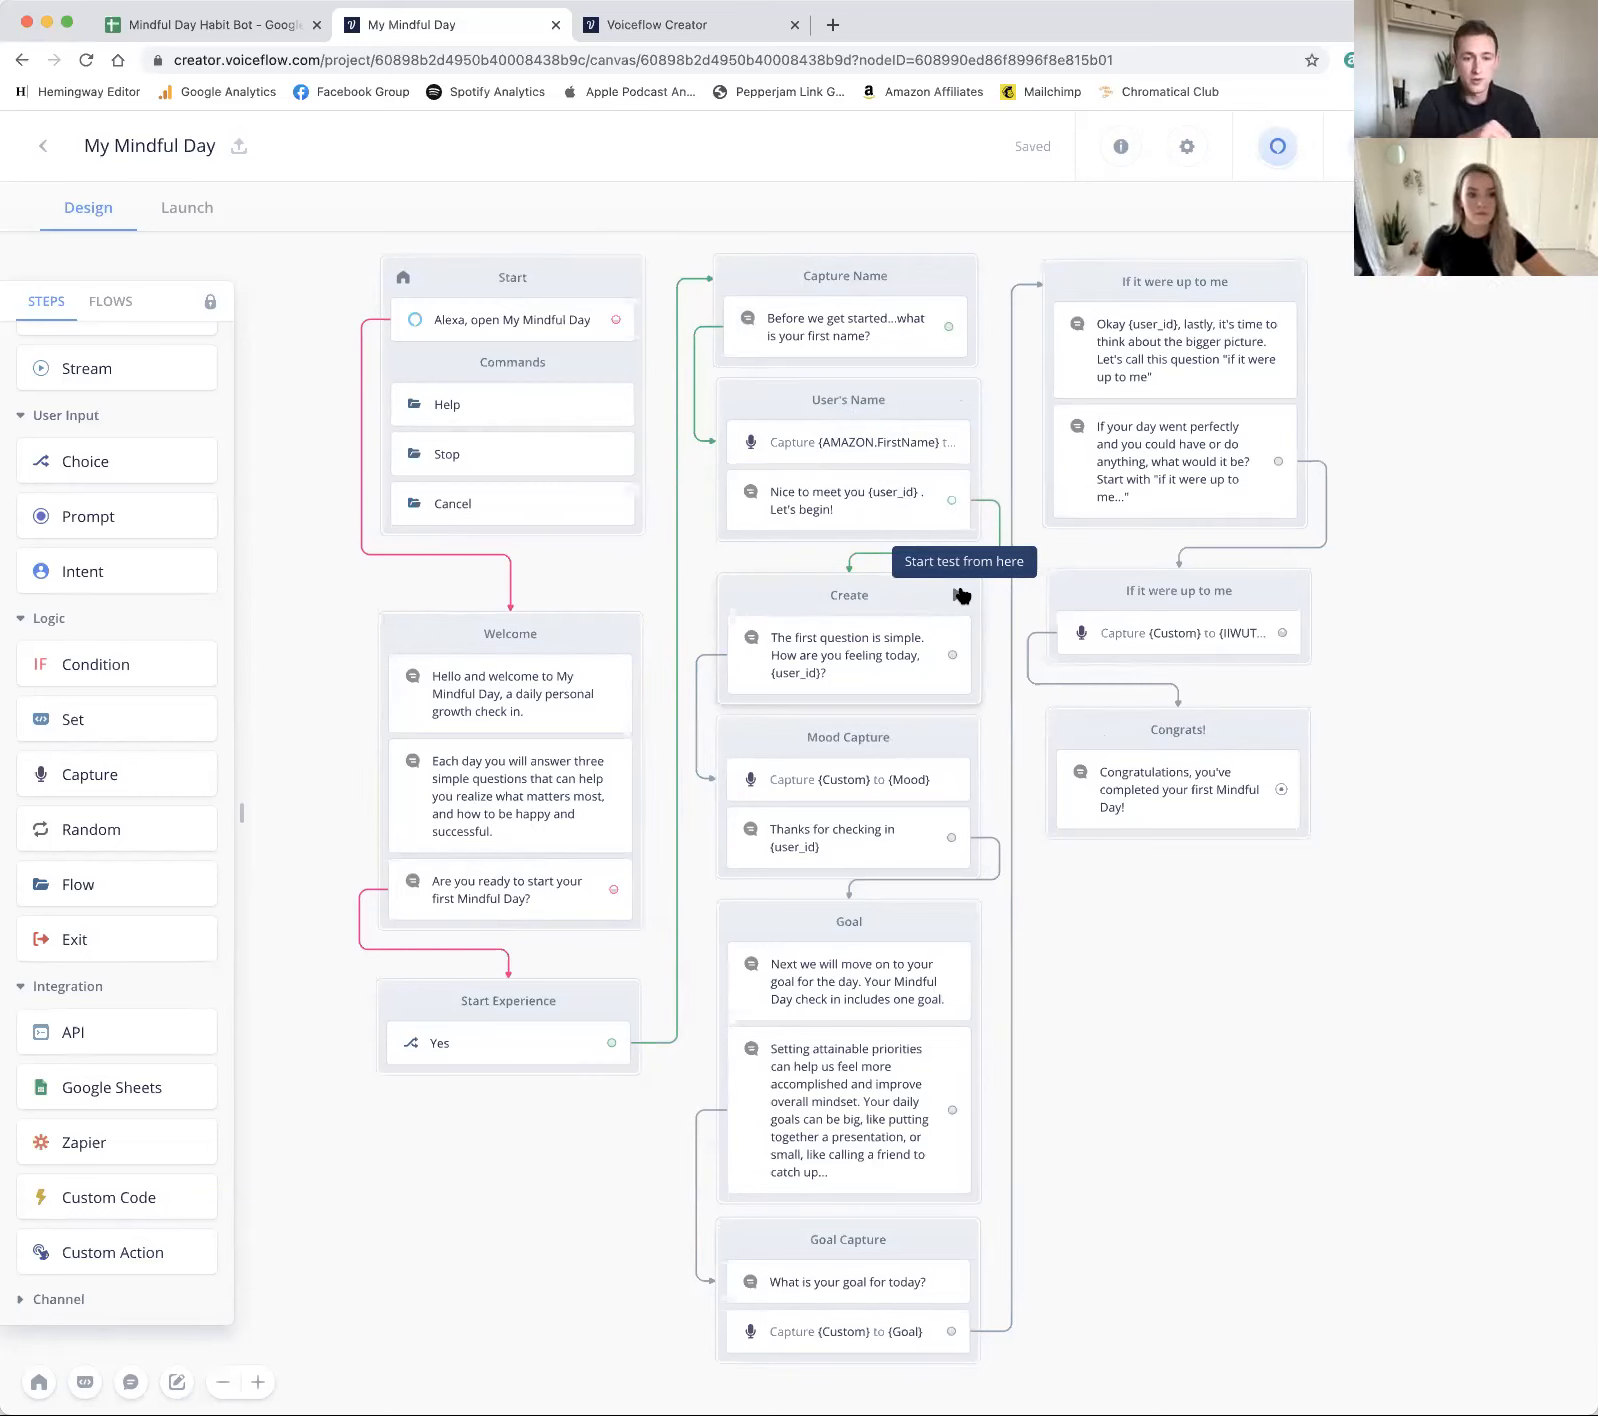
Step: Enter markup mode and add a text label reading "Start Here" in the empty canvas area above the flow
scroll(600, 870, down, 2)
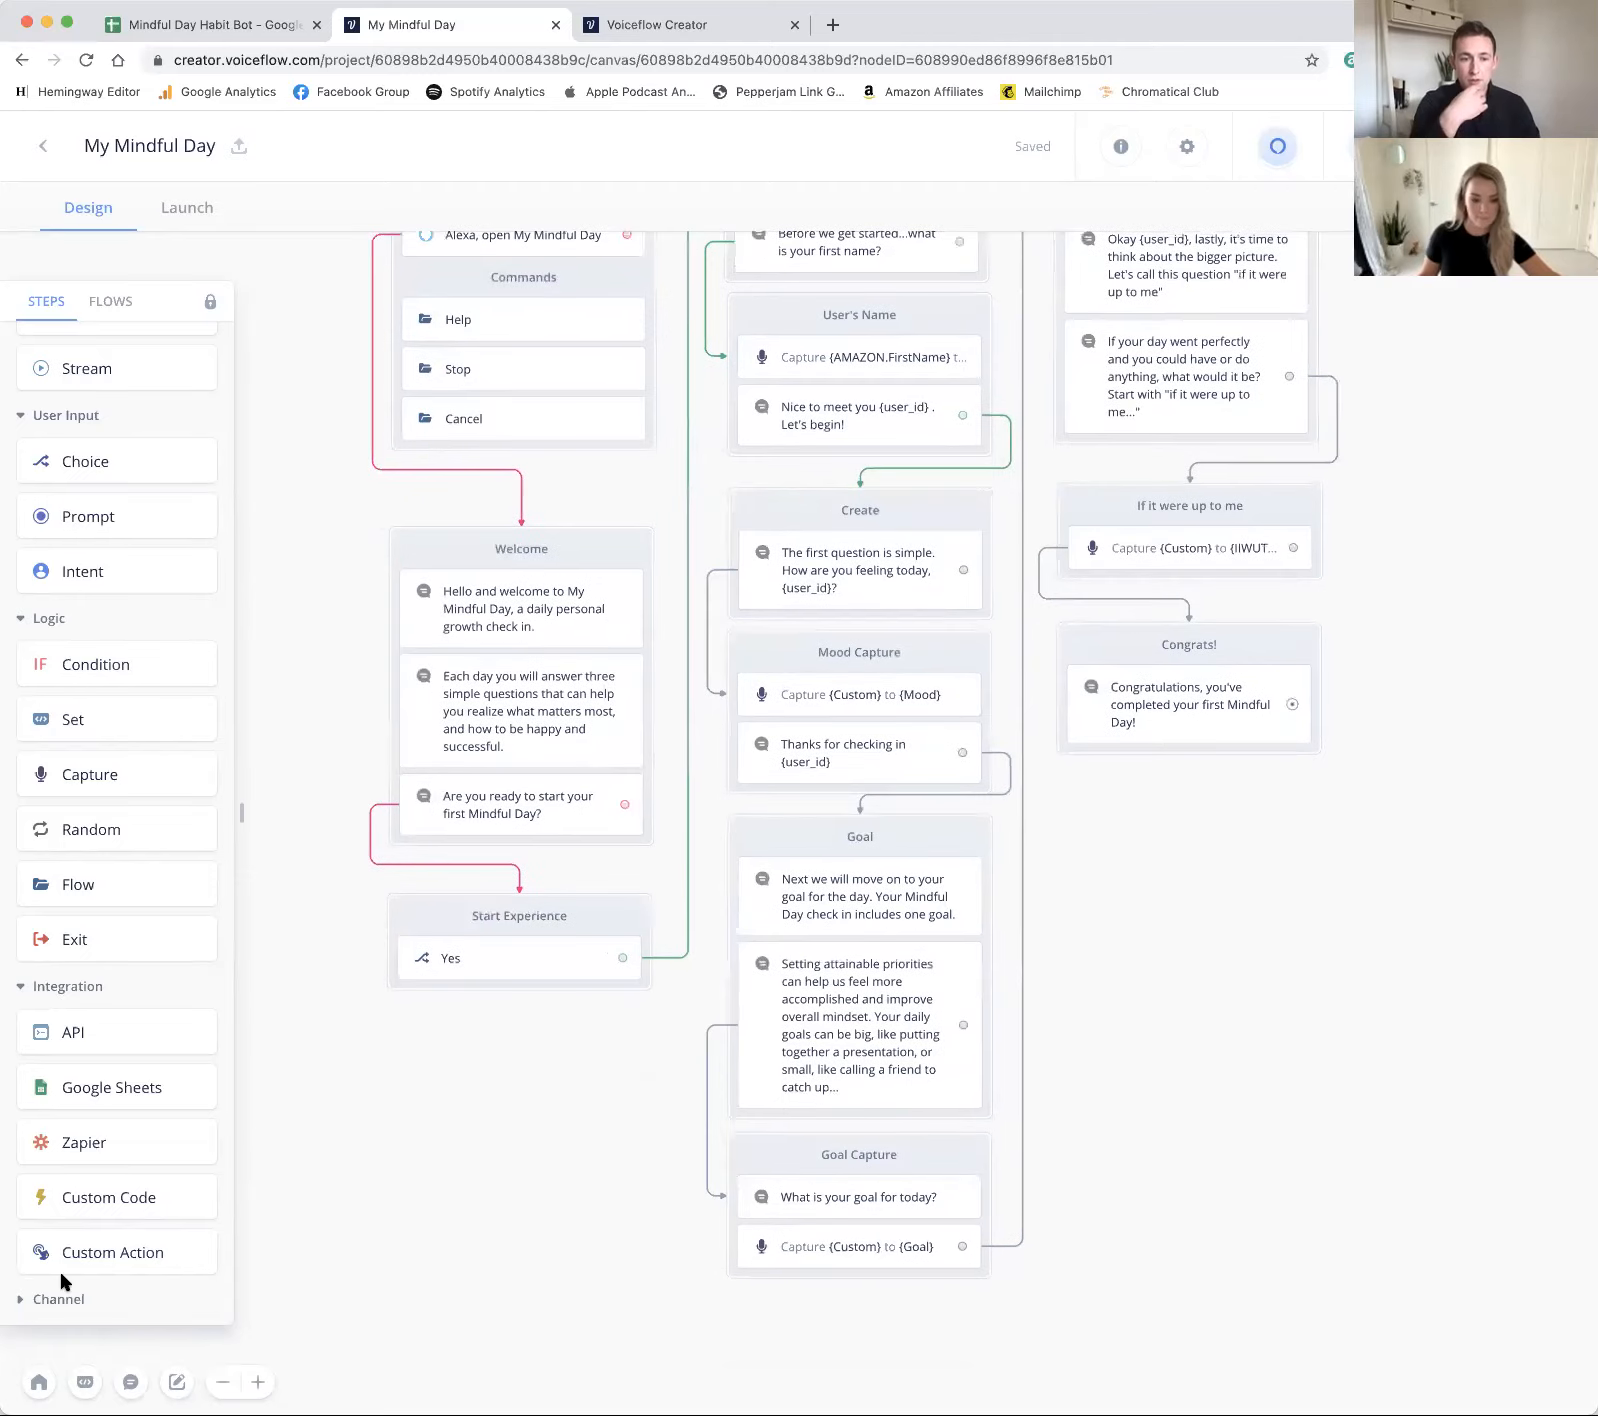
click(177, 1382)
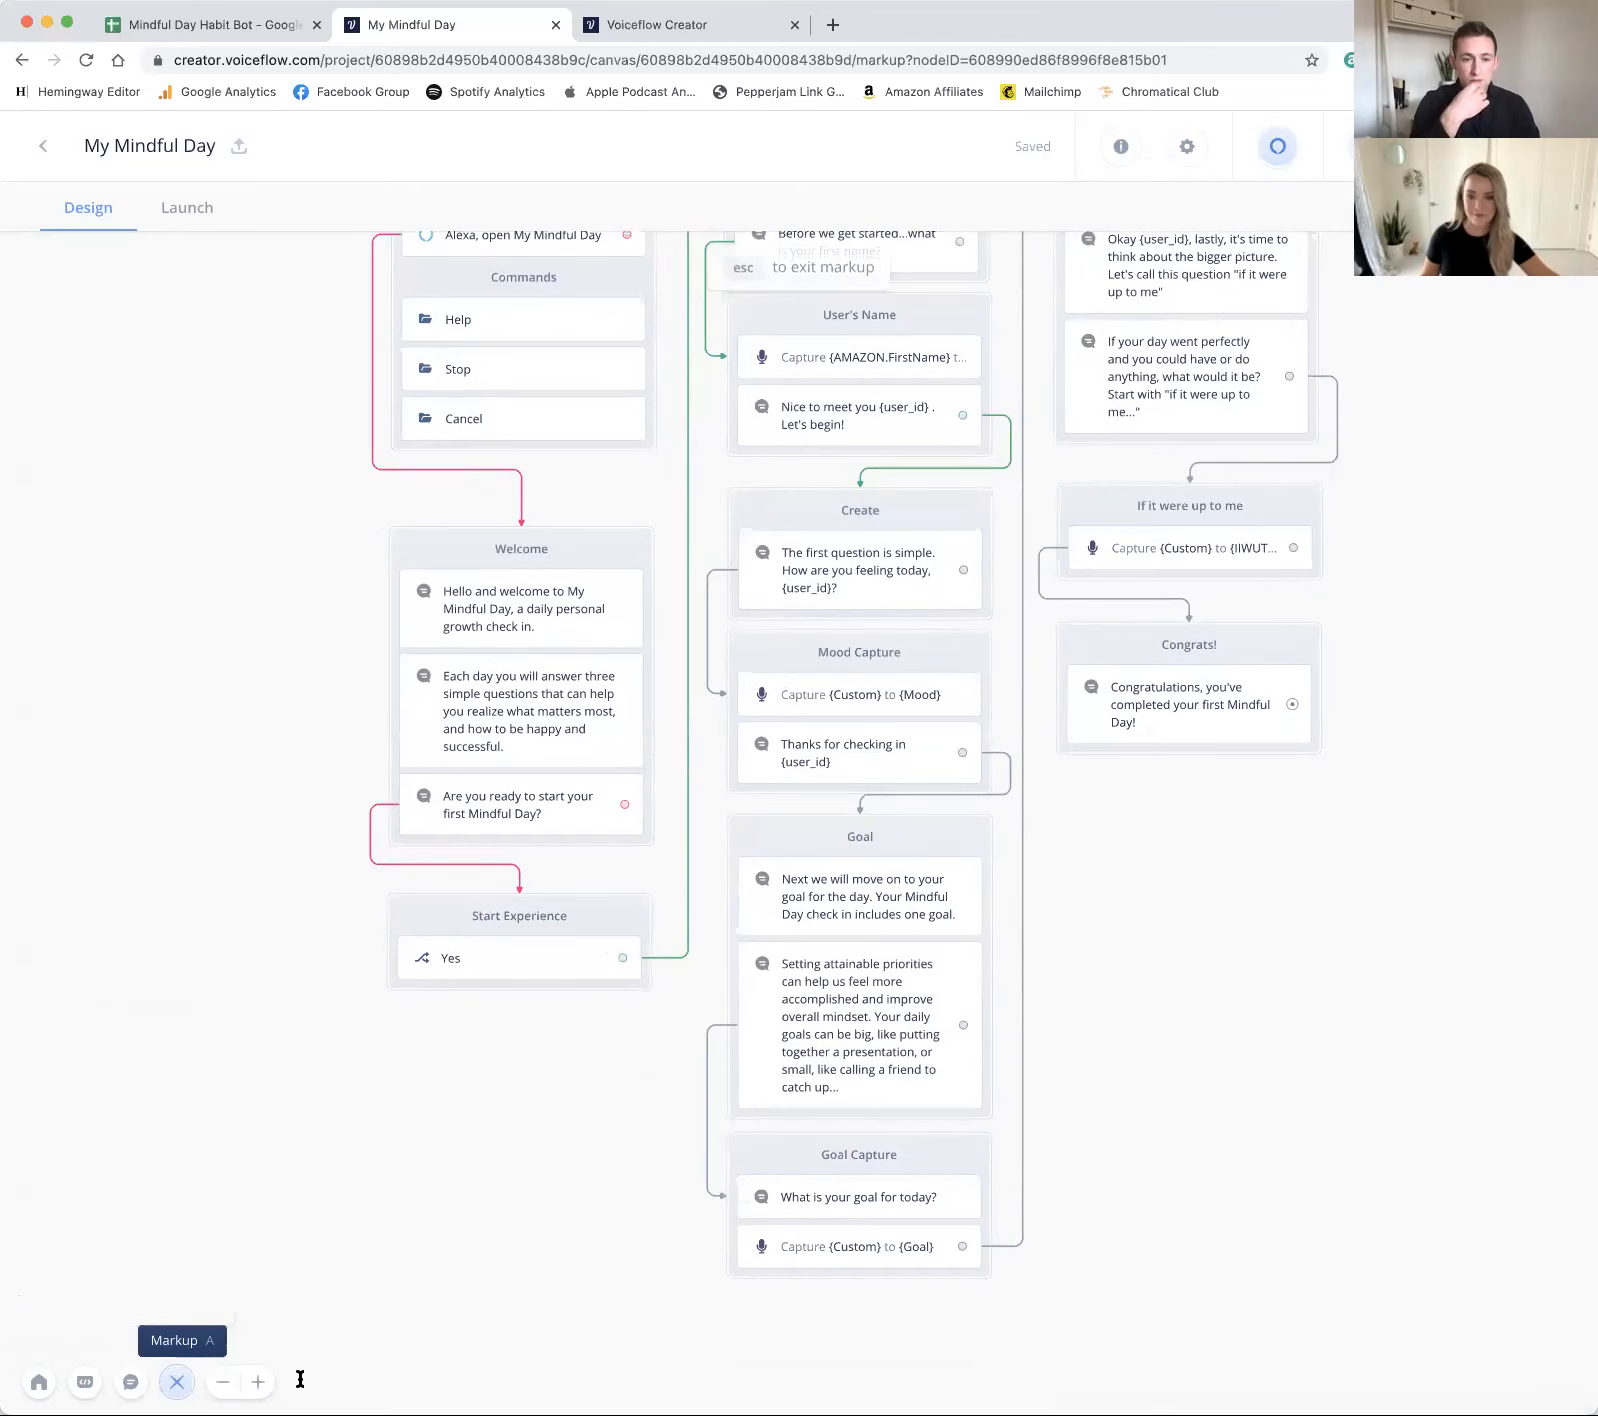
scroll(742, 621, up, 4)
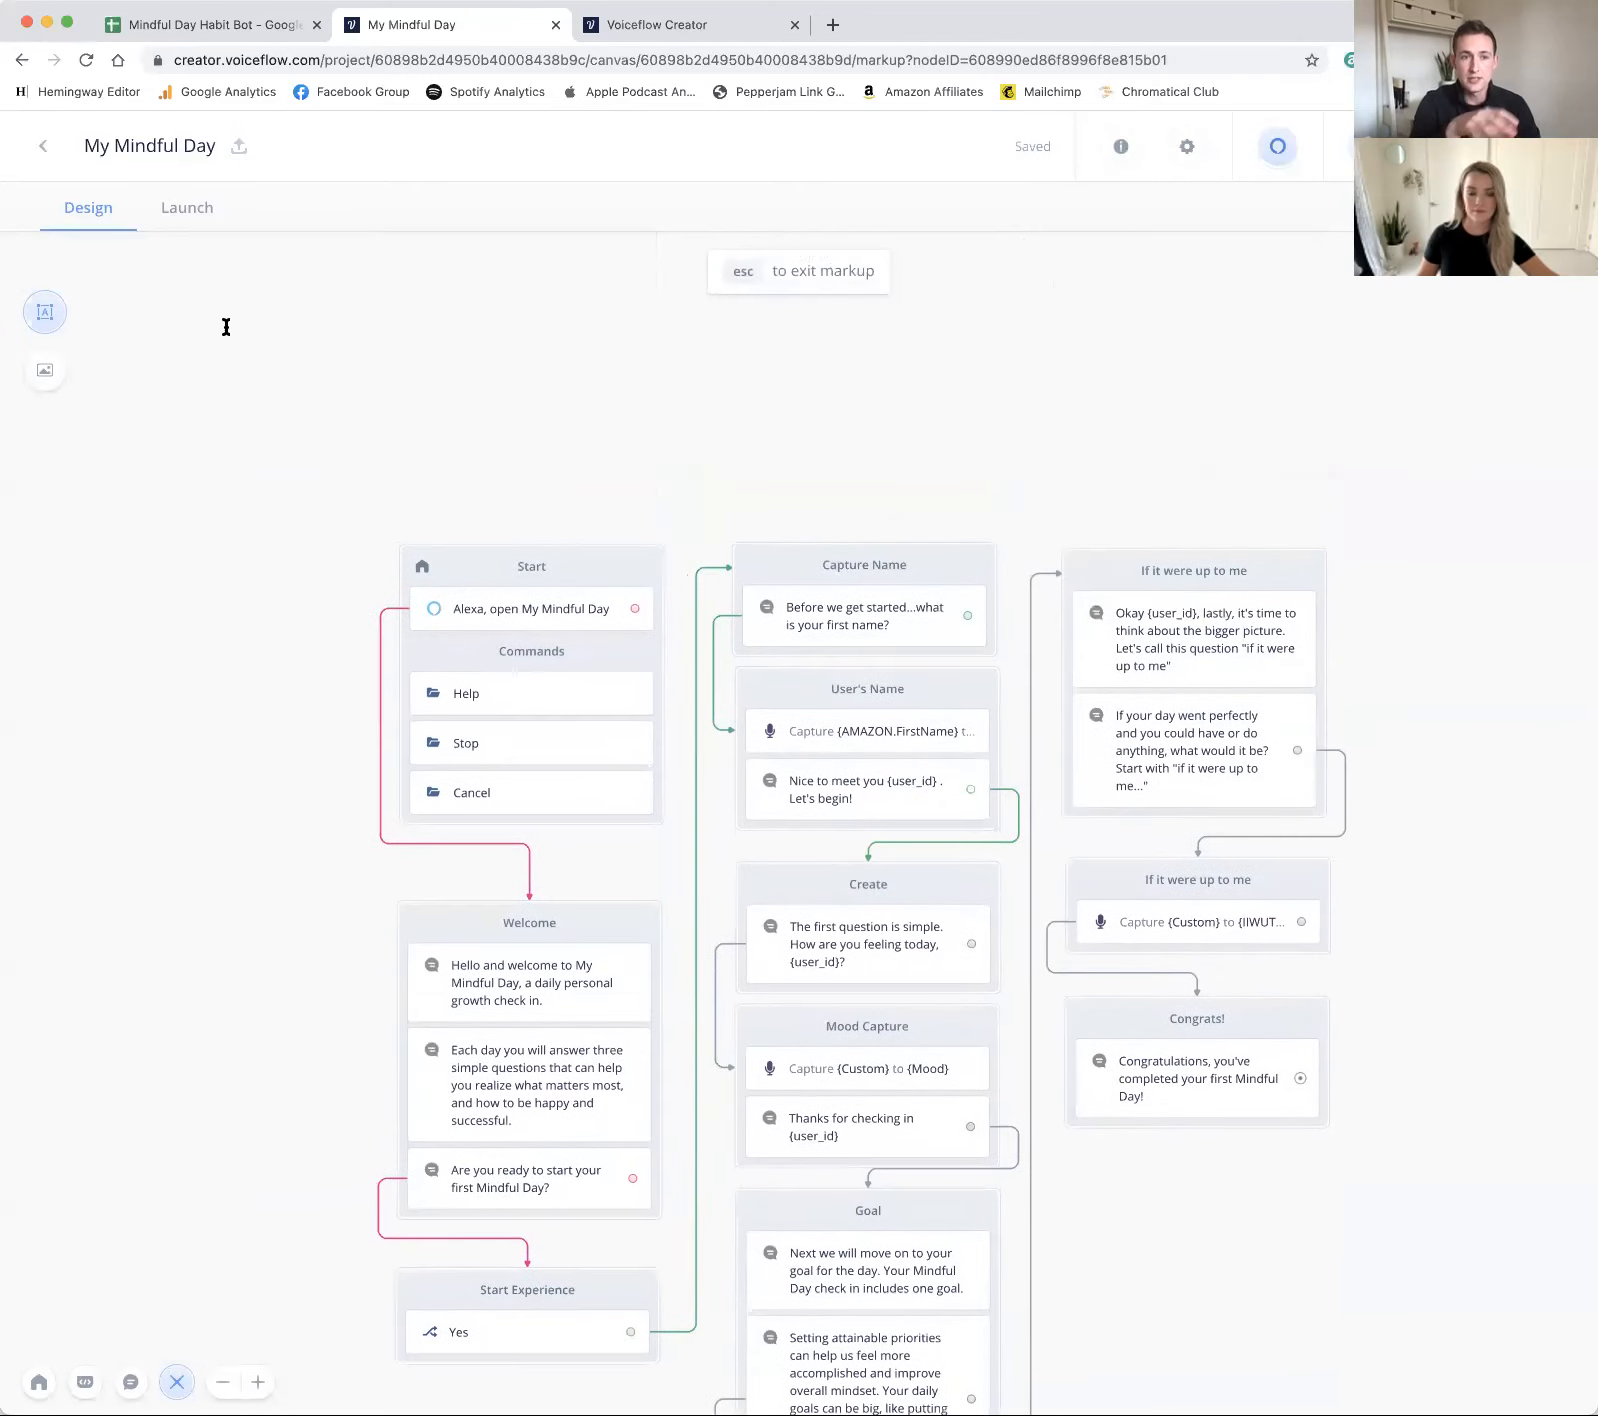
drag(190, 318, 446, 432)
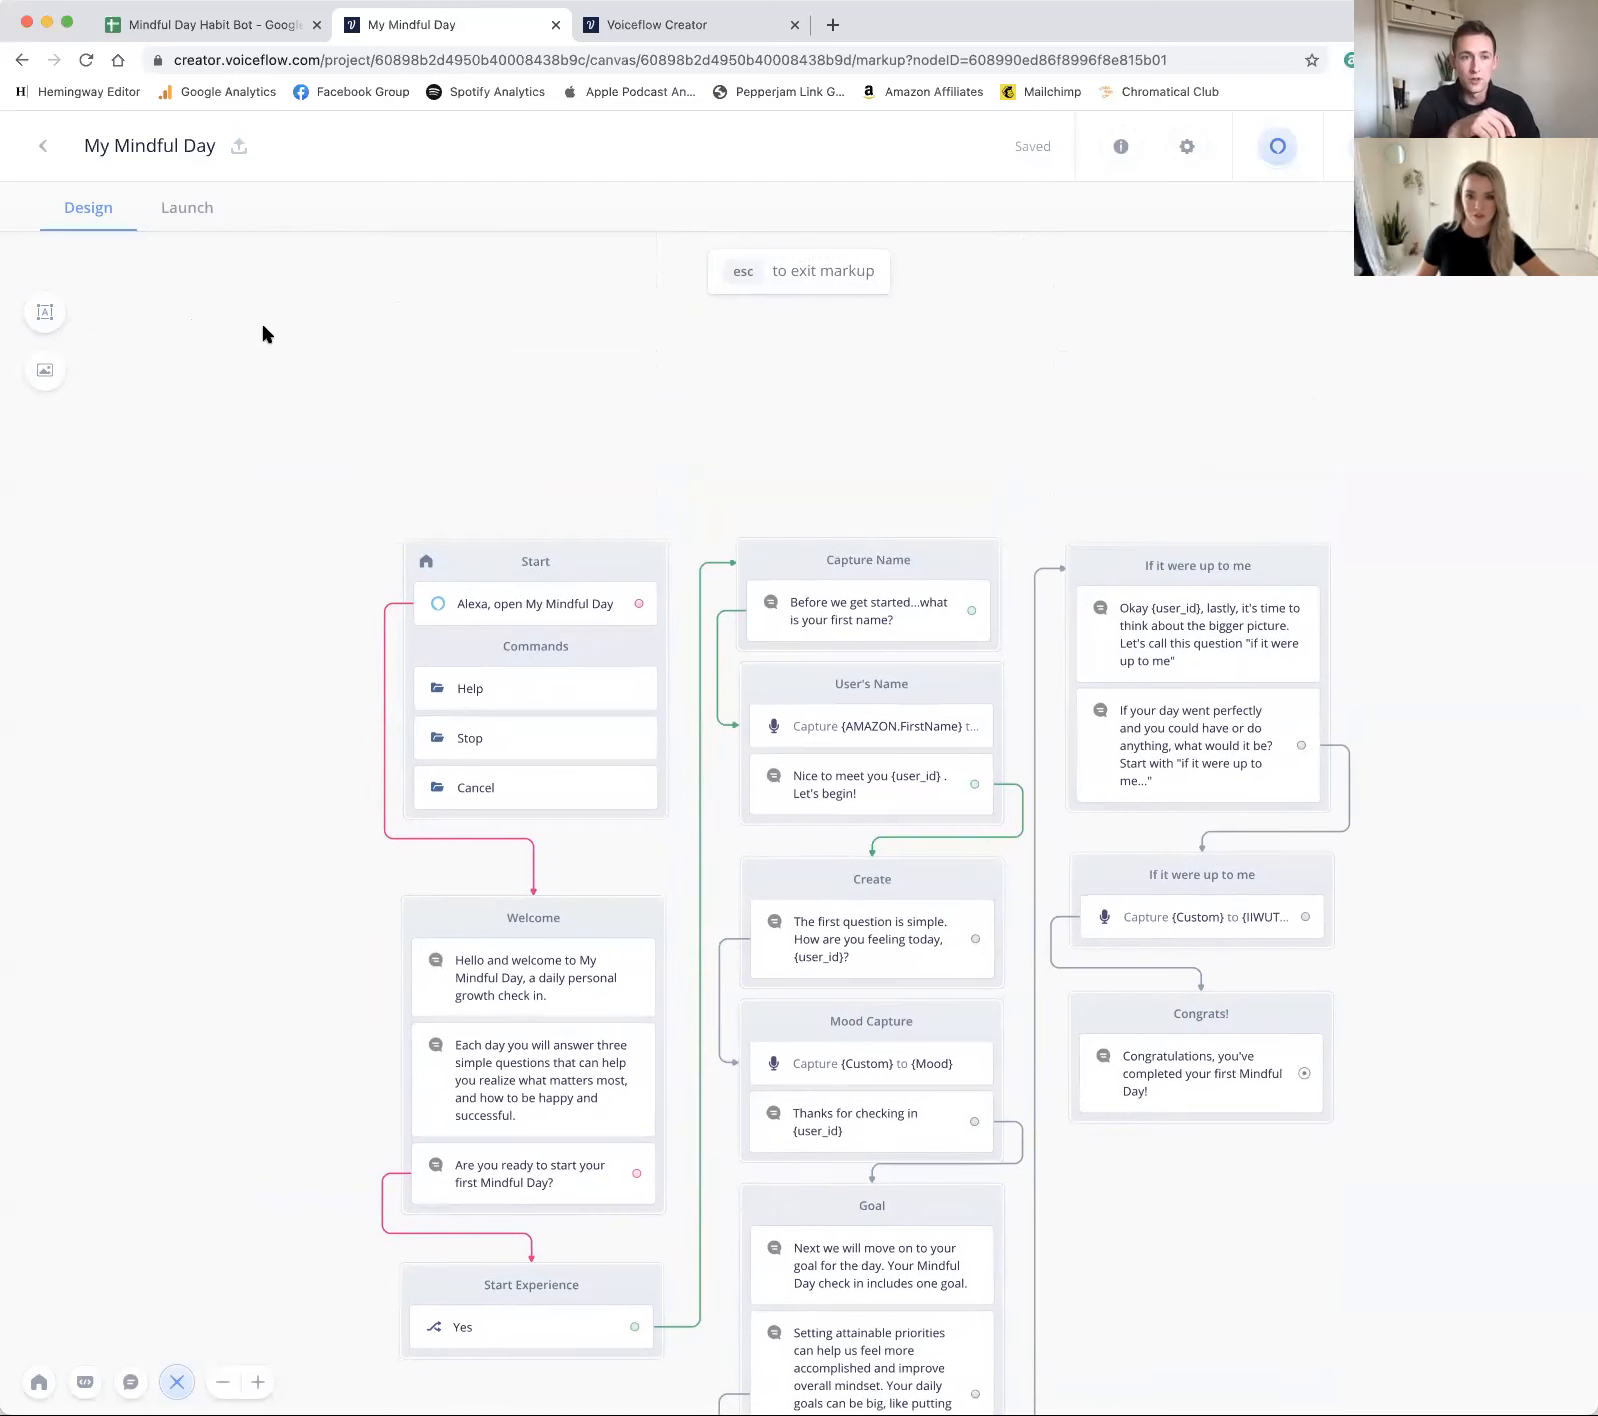
click(45, 316)
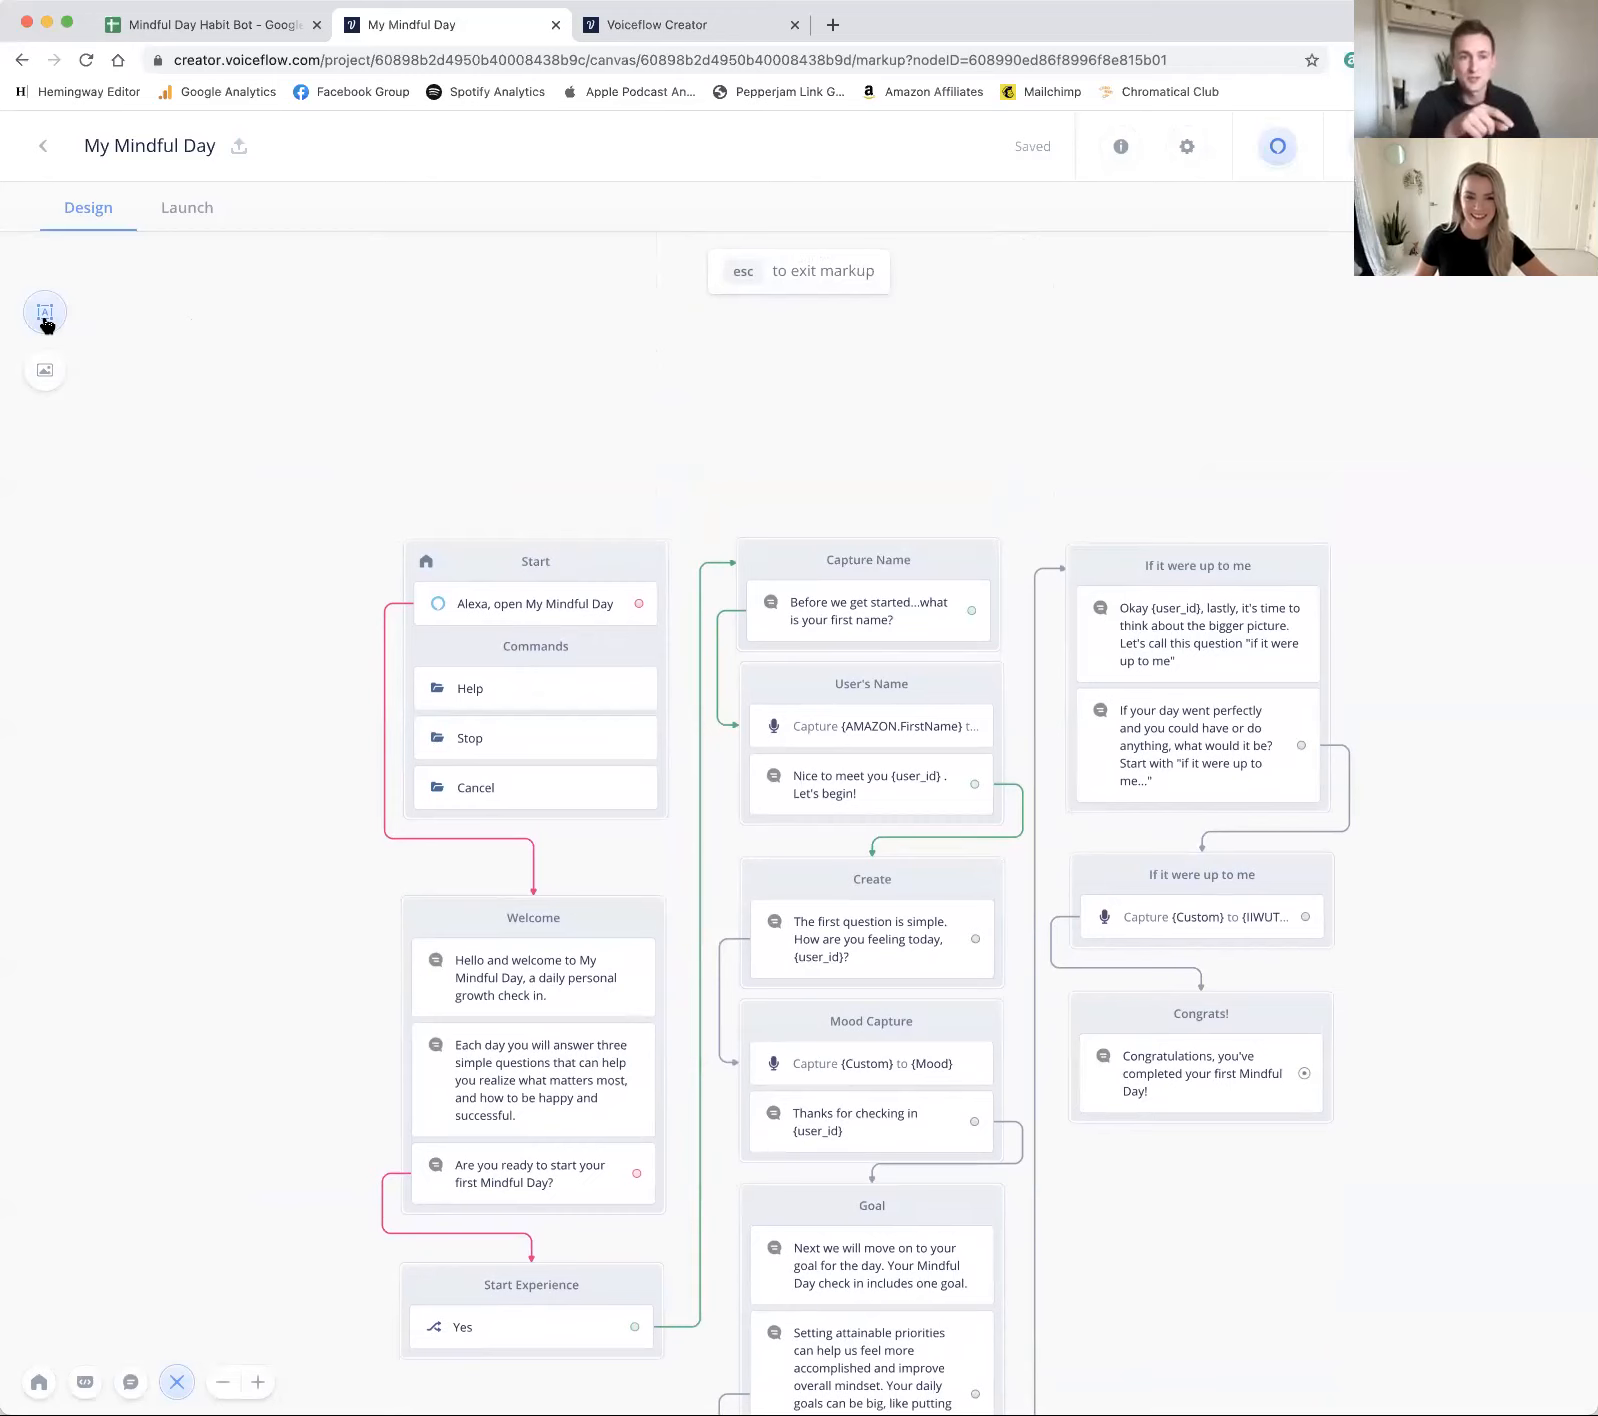
click(160, 318)
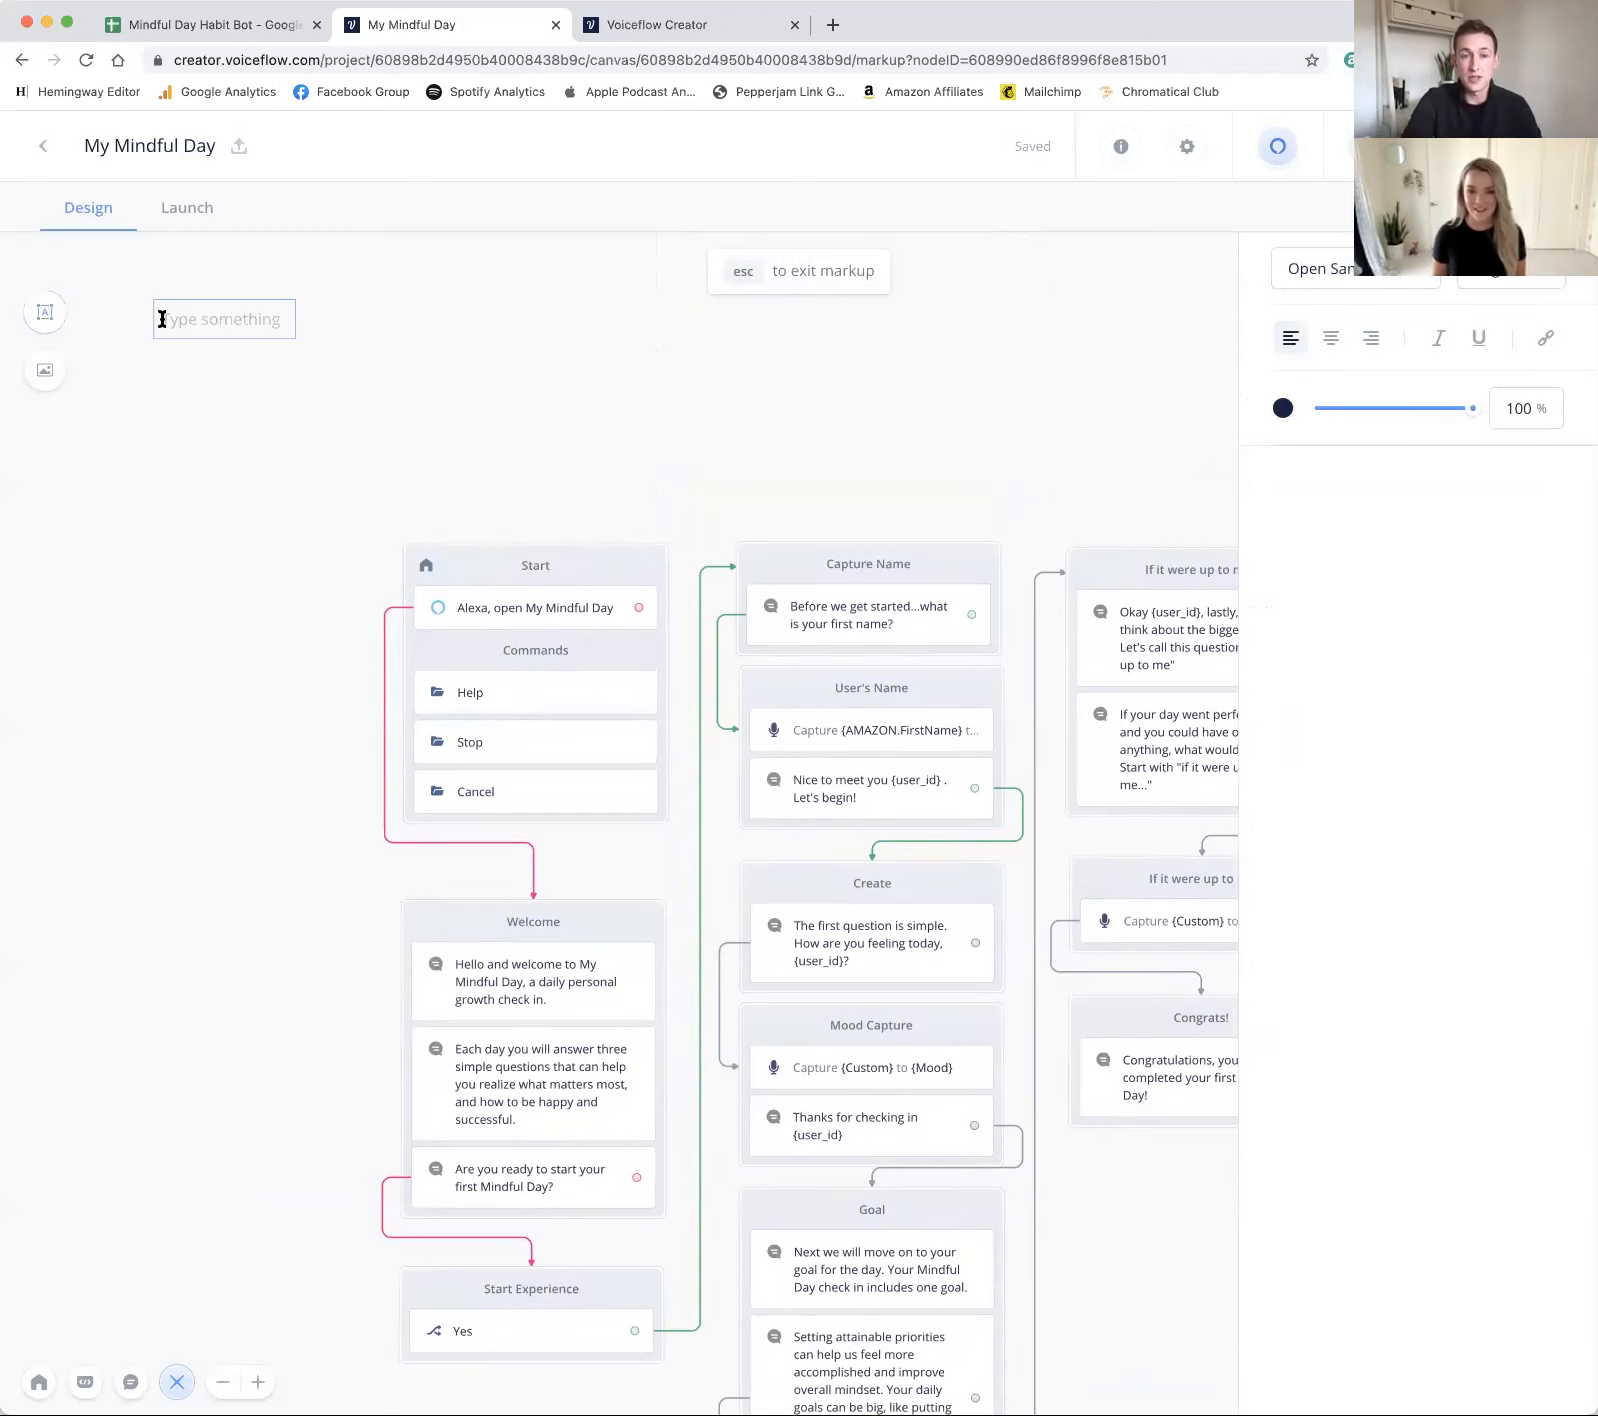
text(Start Here)
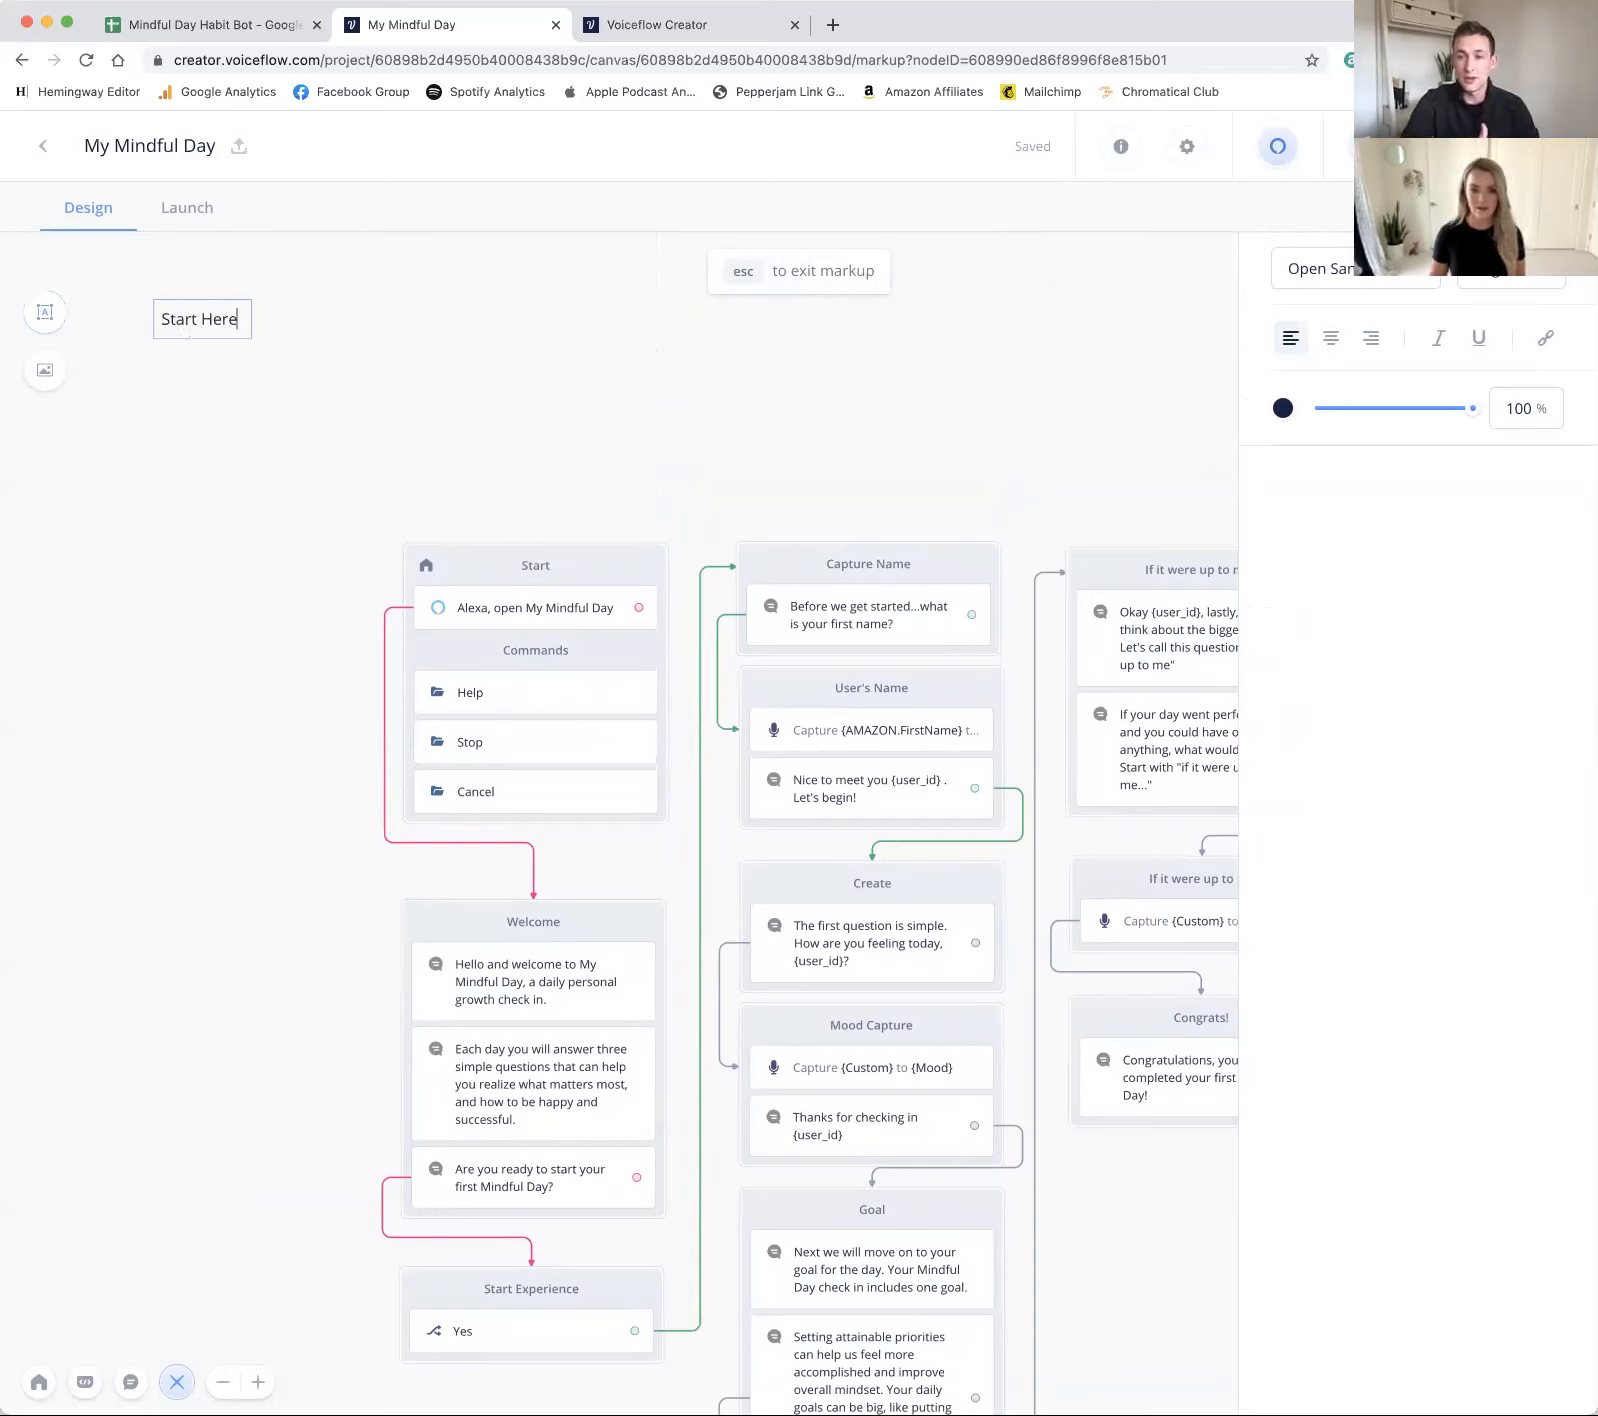
Step: Make the "Start Here" label bold and place it directly above the Start block
click(1428, 278)
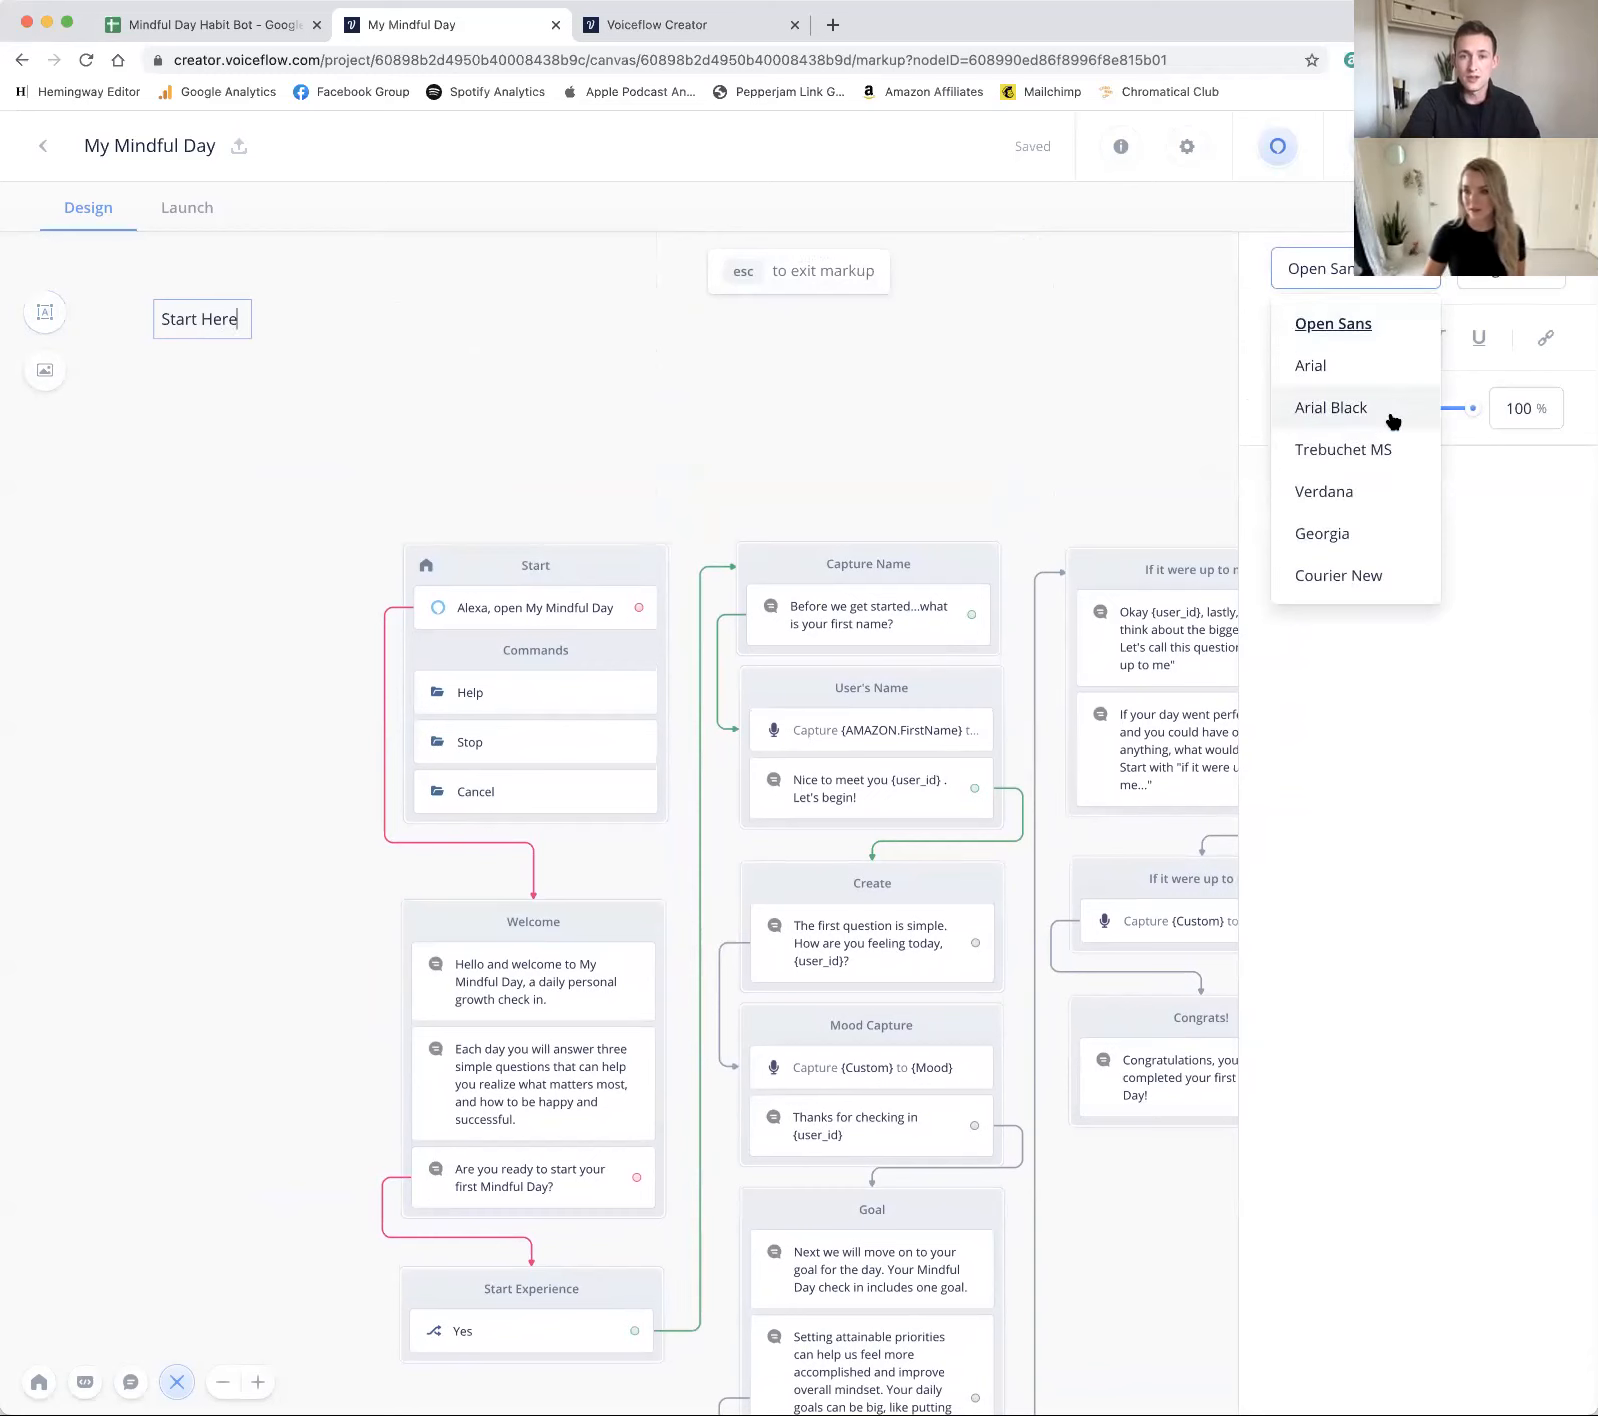
click(1549, 361)
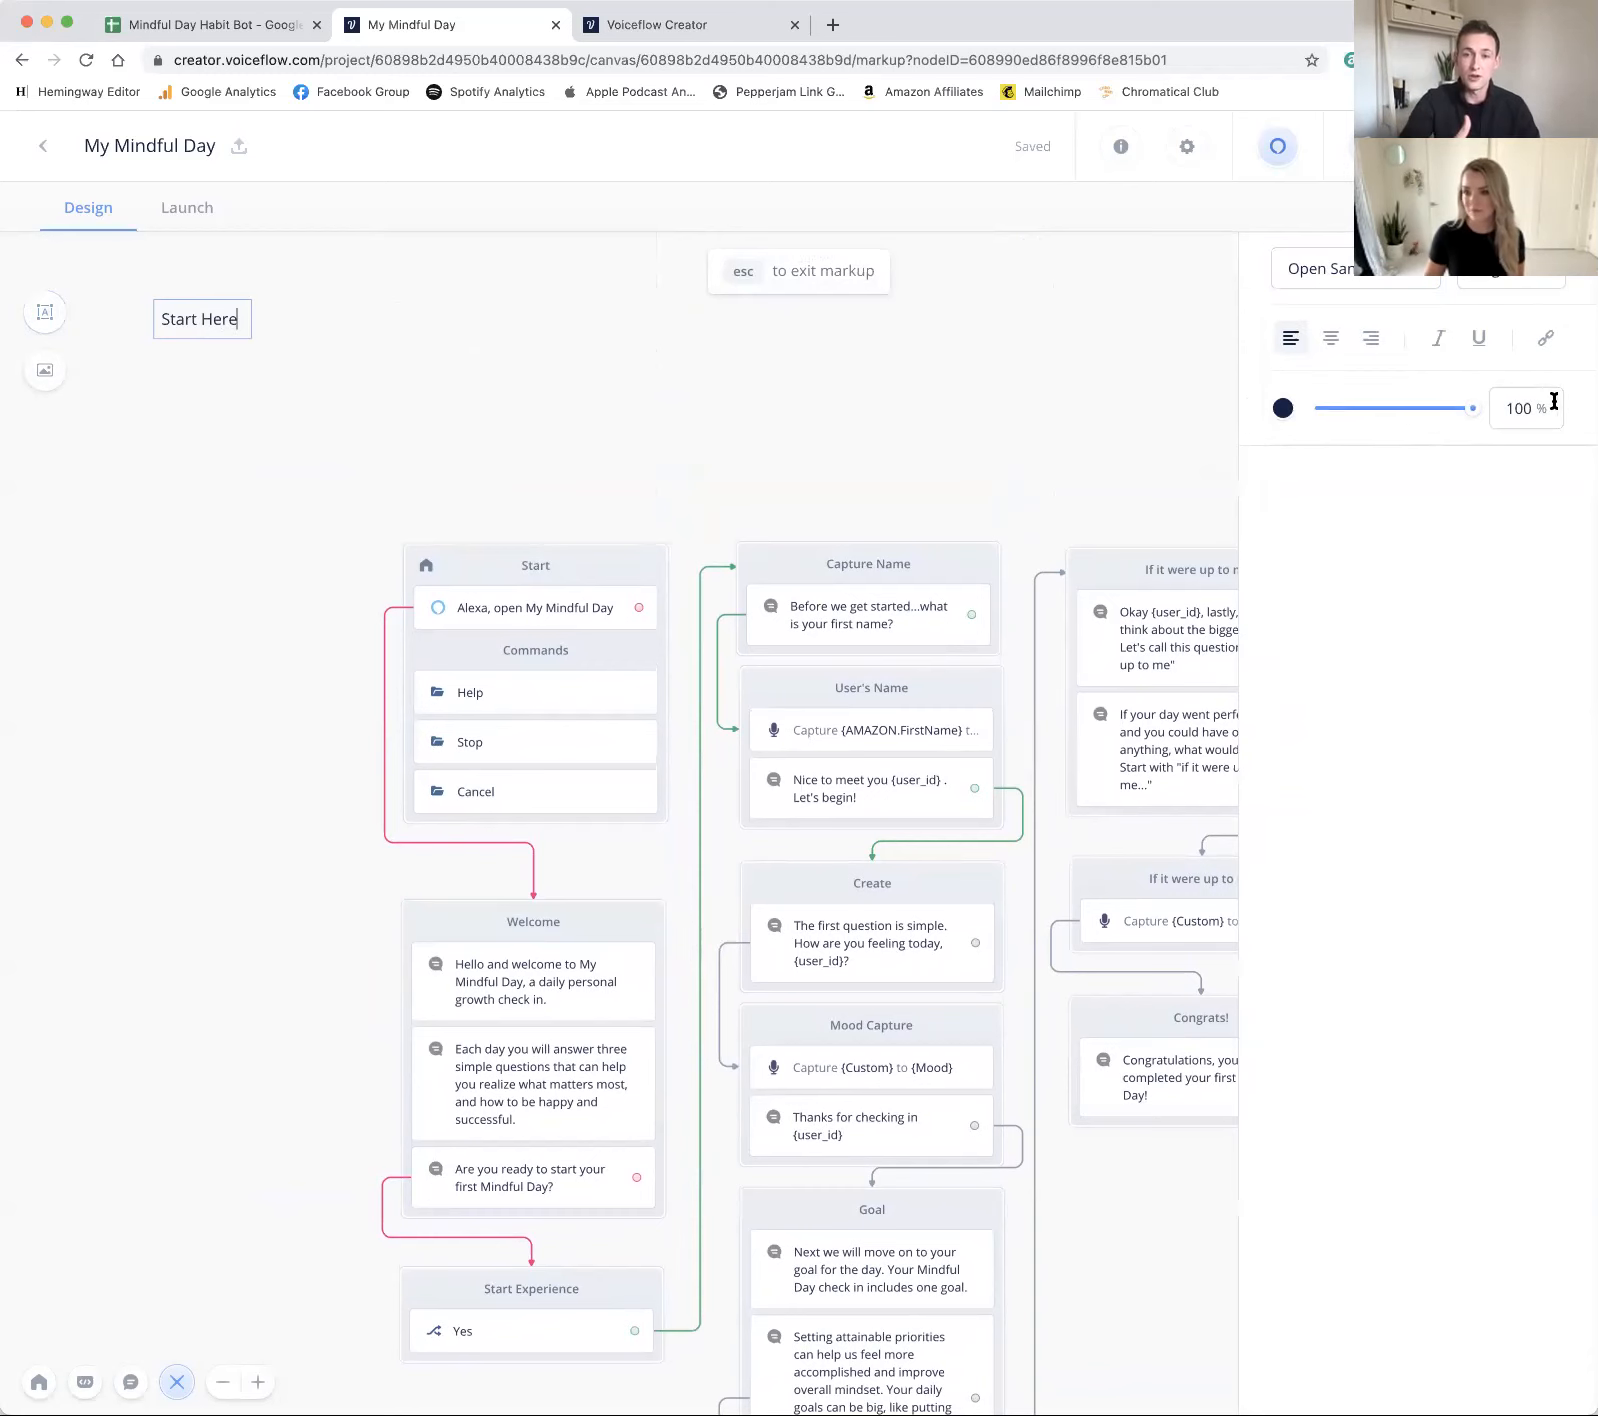
click(1537, 290)
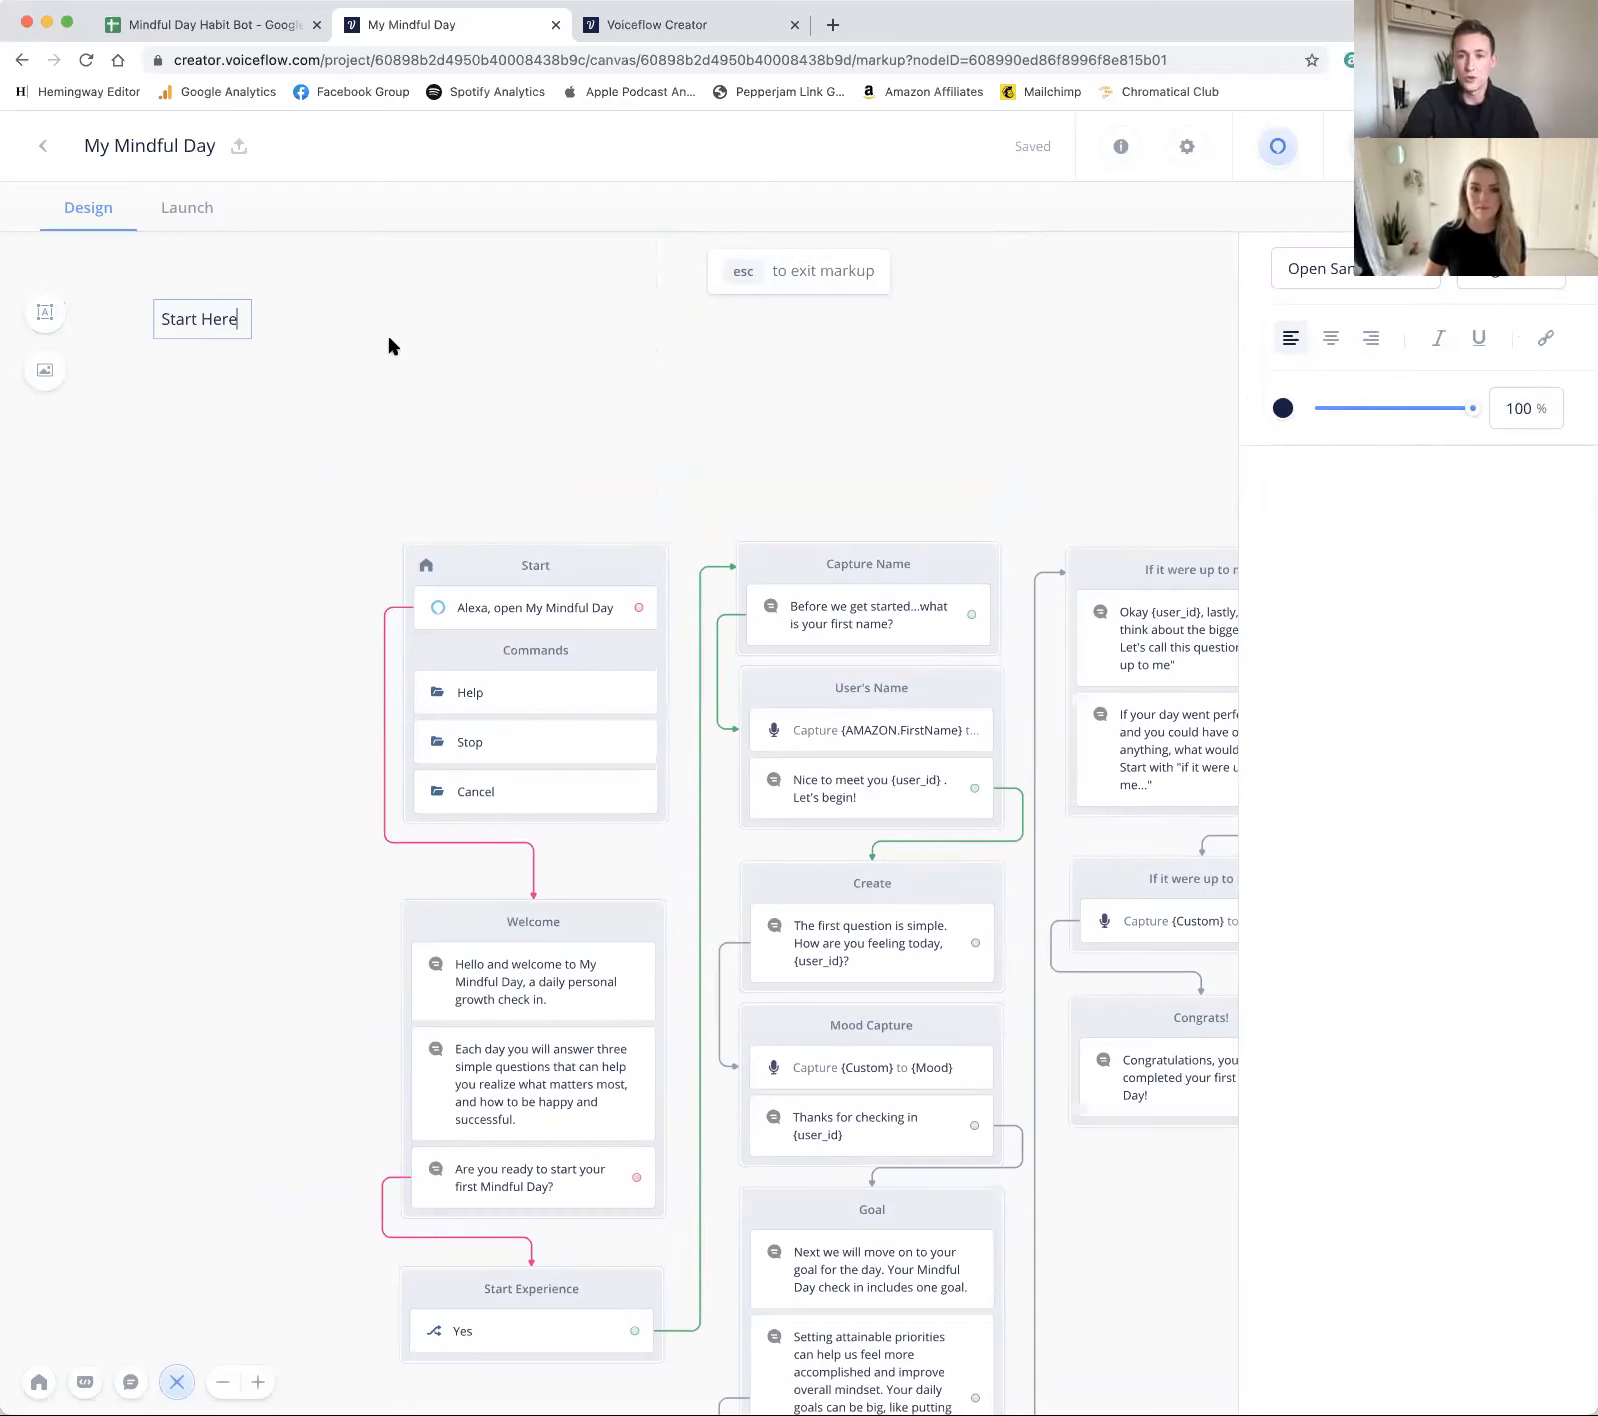
triple_click(221, 322)
click(1510, 270)
click(1500, 361)
click(185, 371)
drag(175, 317, 458, 505)
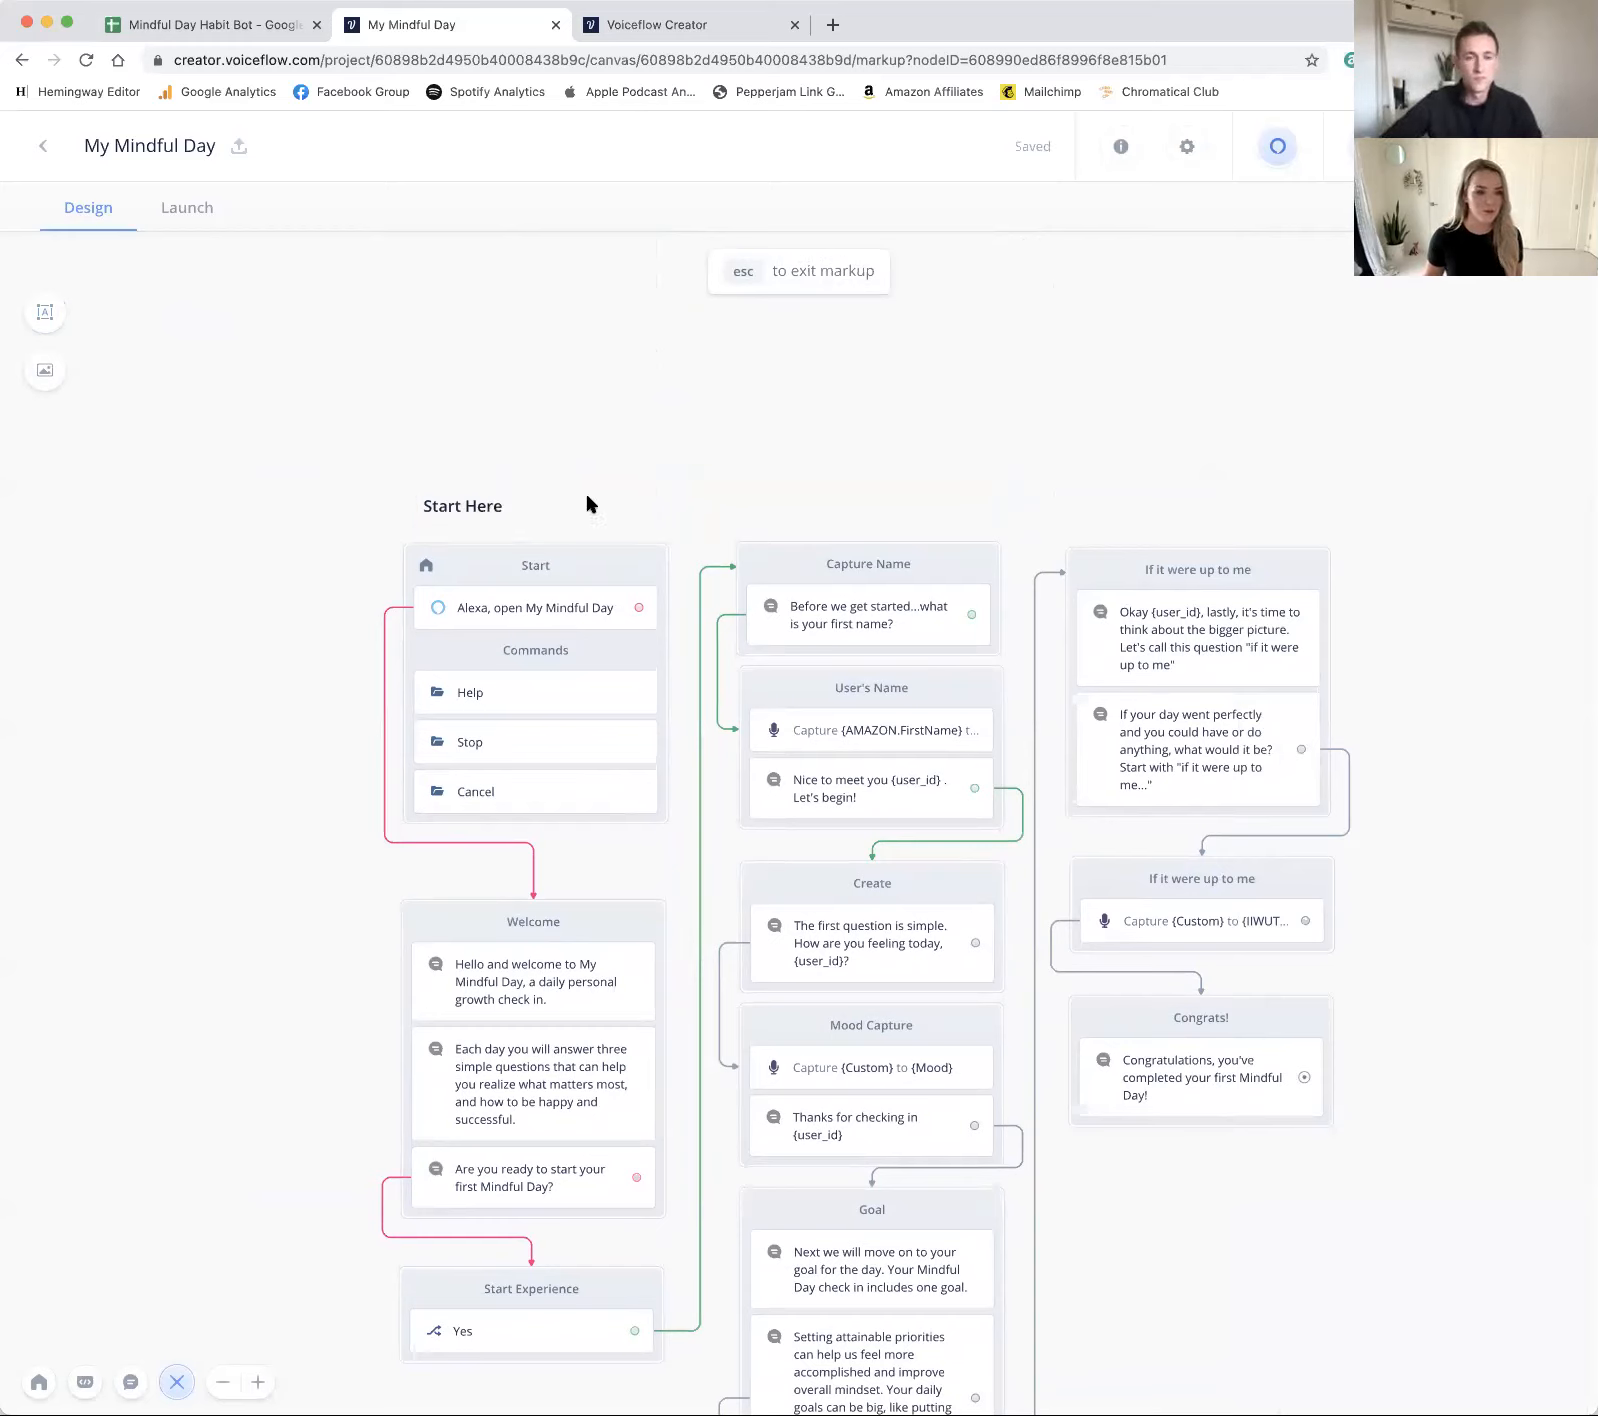
Step: Add a text label reading "This is the Create Flow 🥳" above the Capture Name block and exit markup mode
click(50, 312)
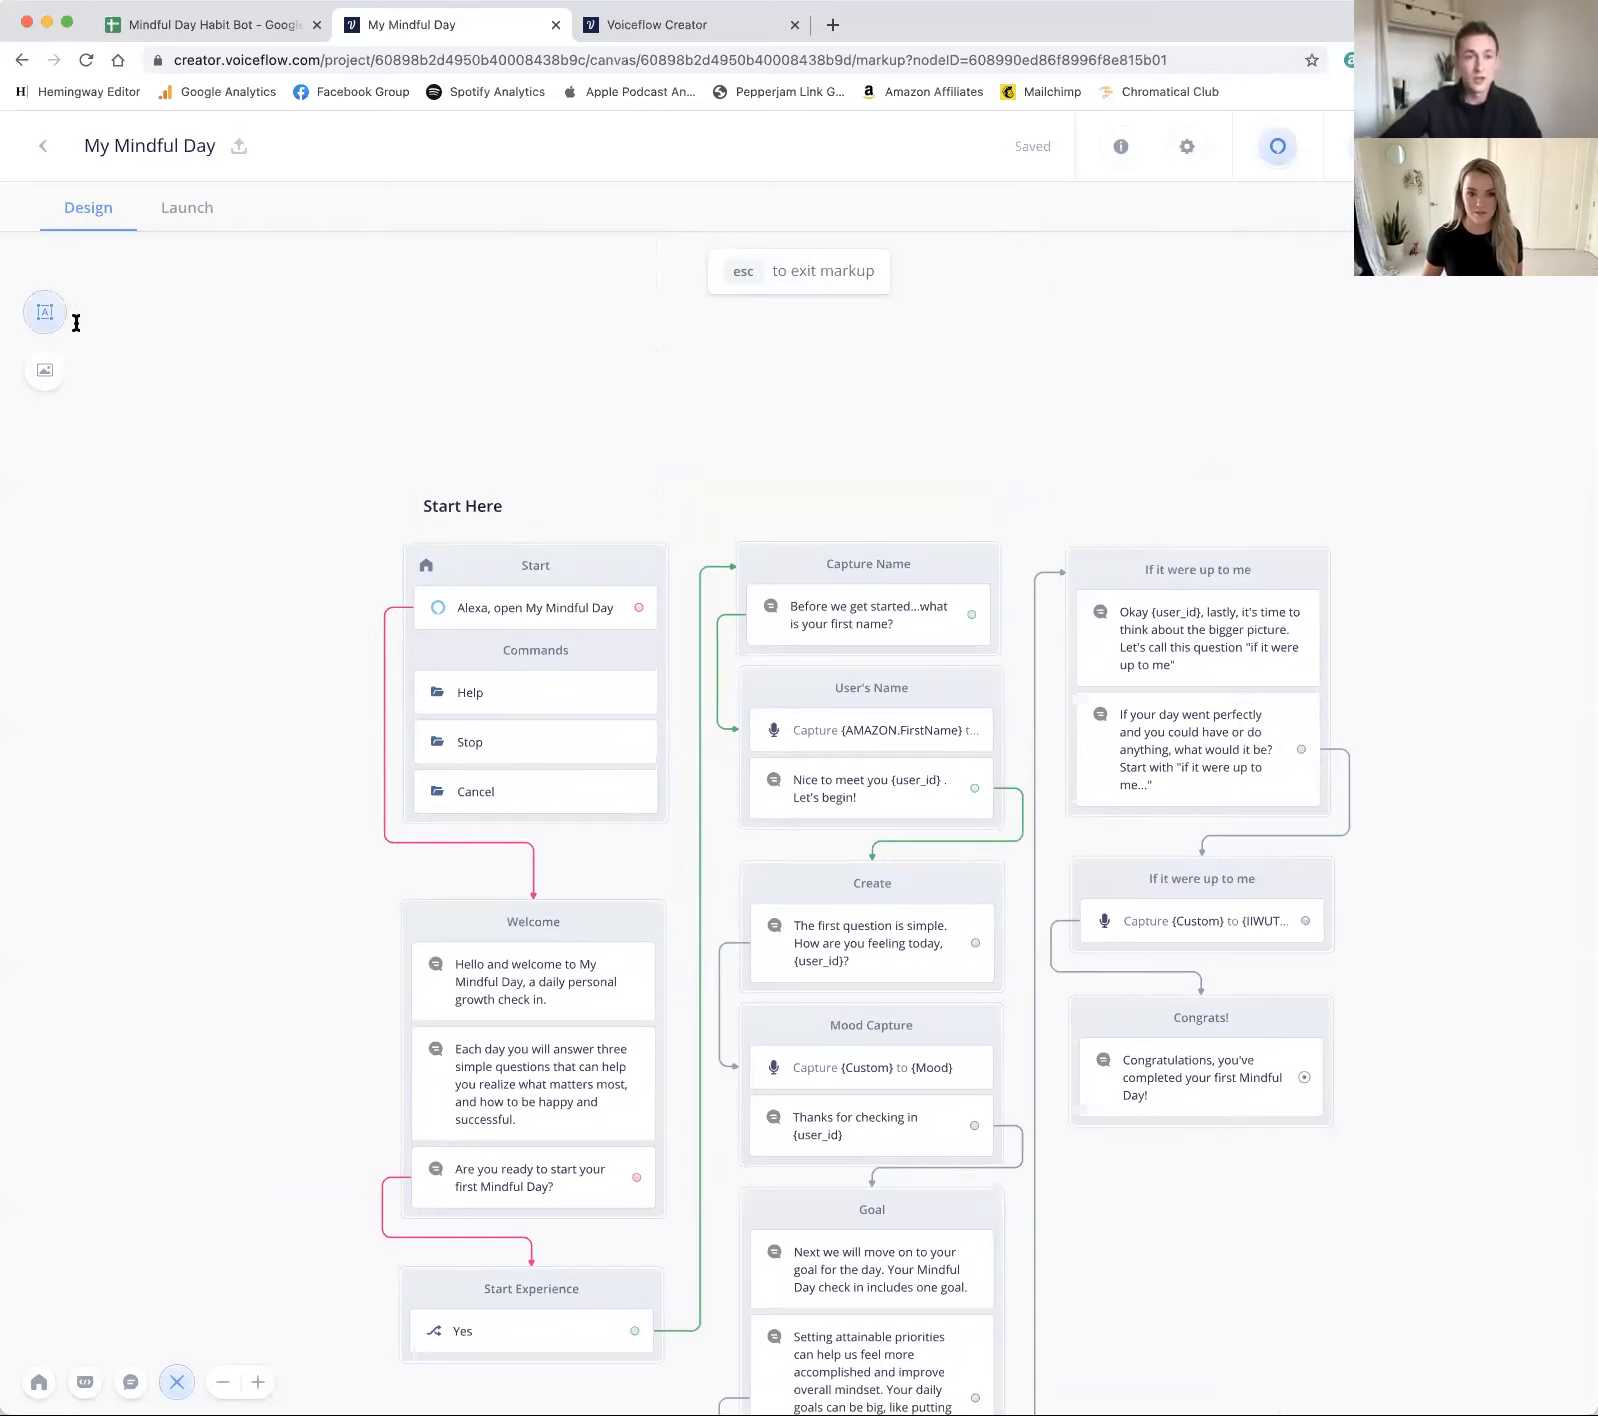
click(770, 507)
text(This is the)
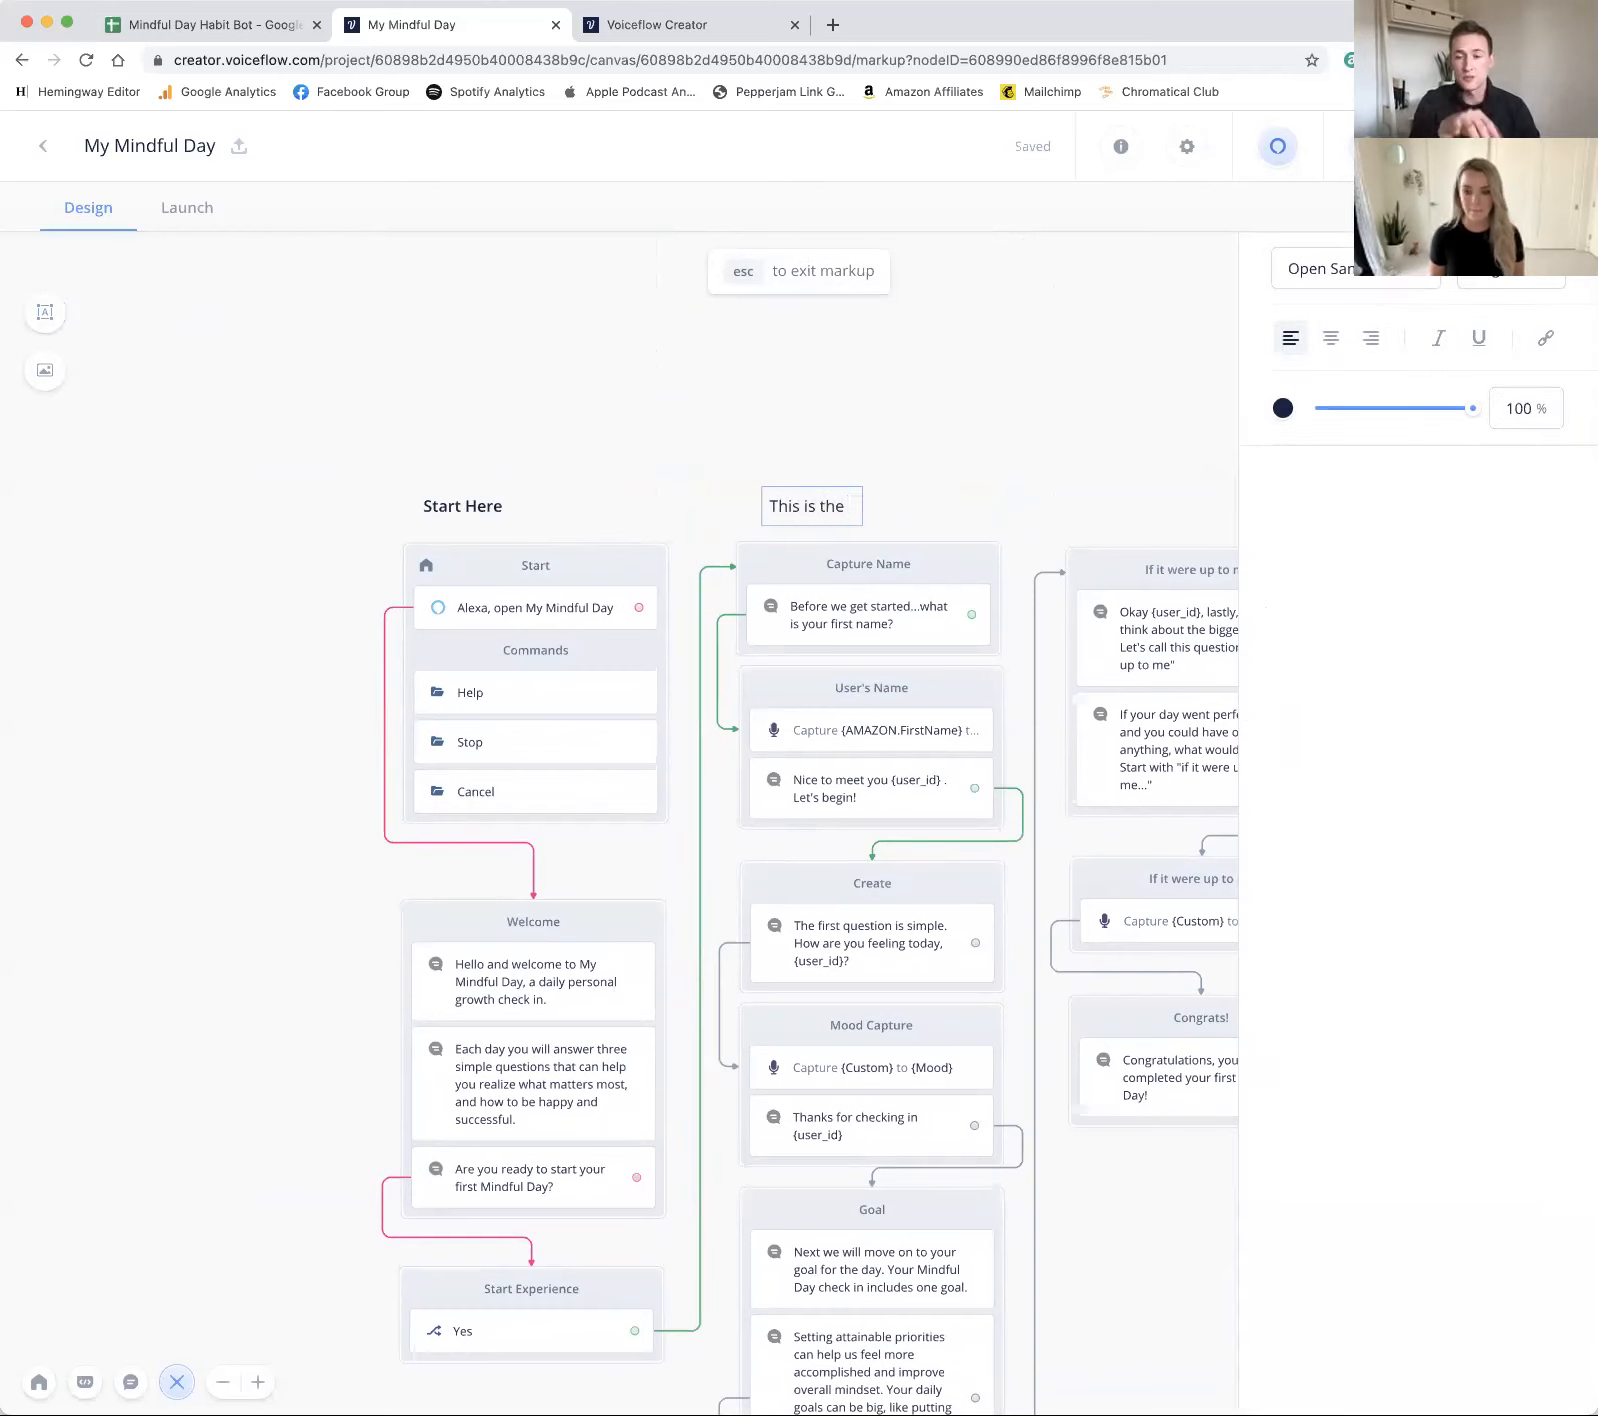
text( Create Flow)
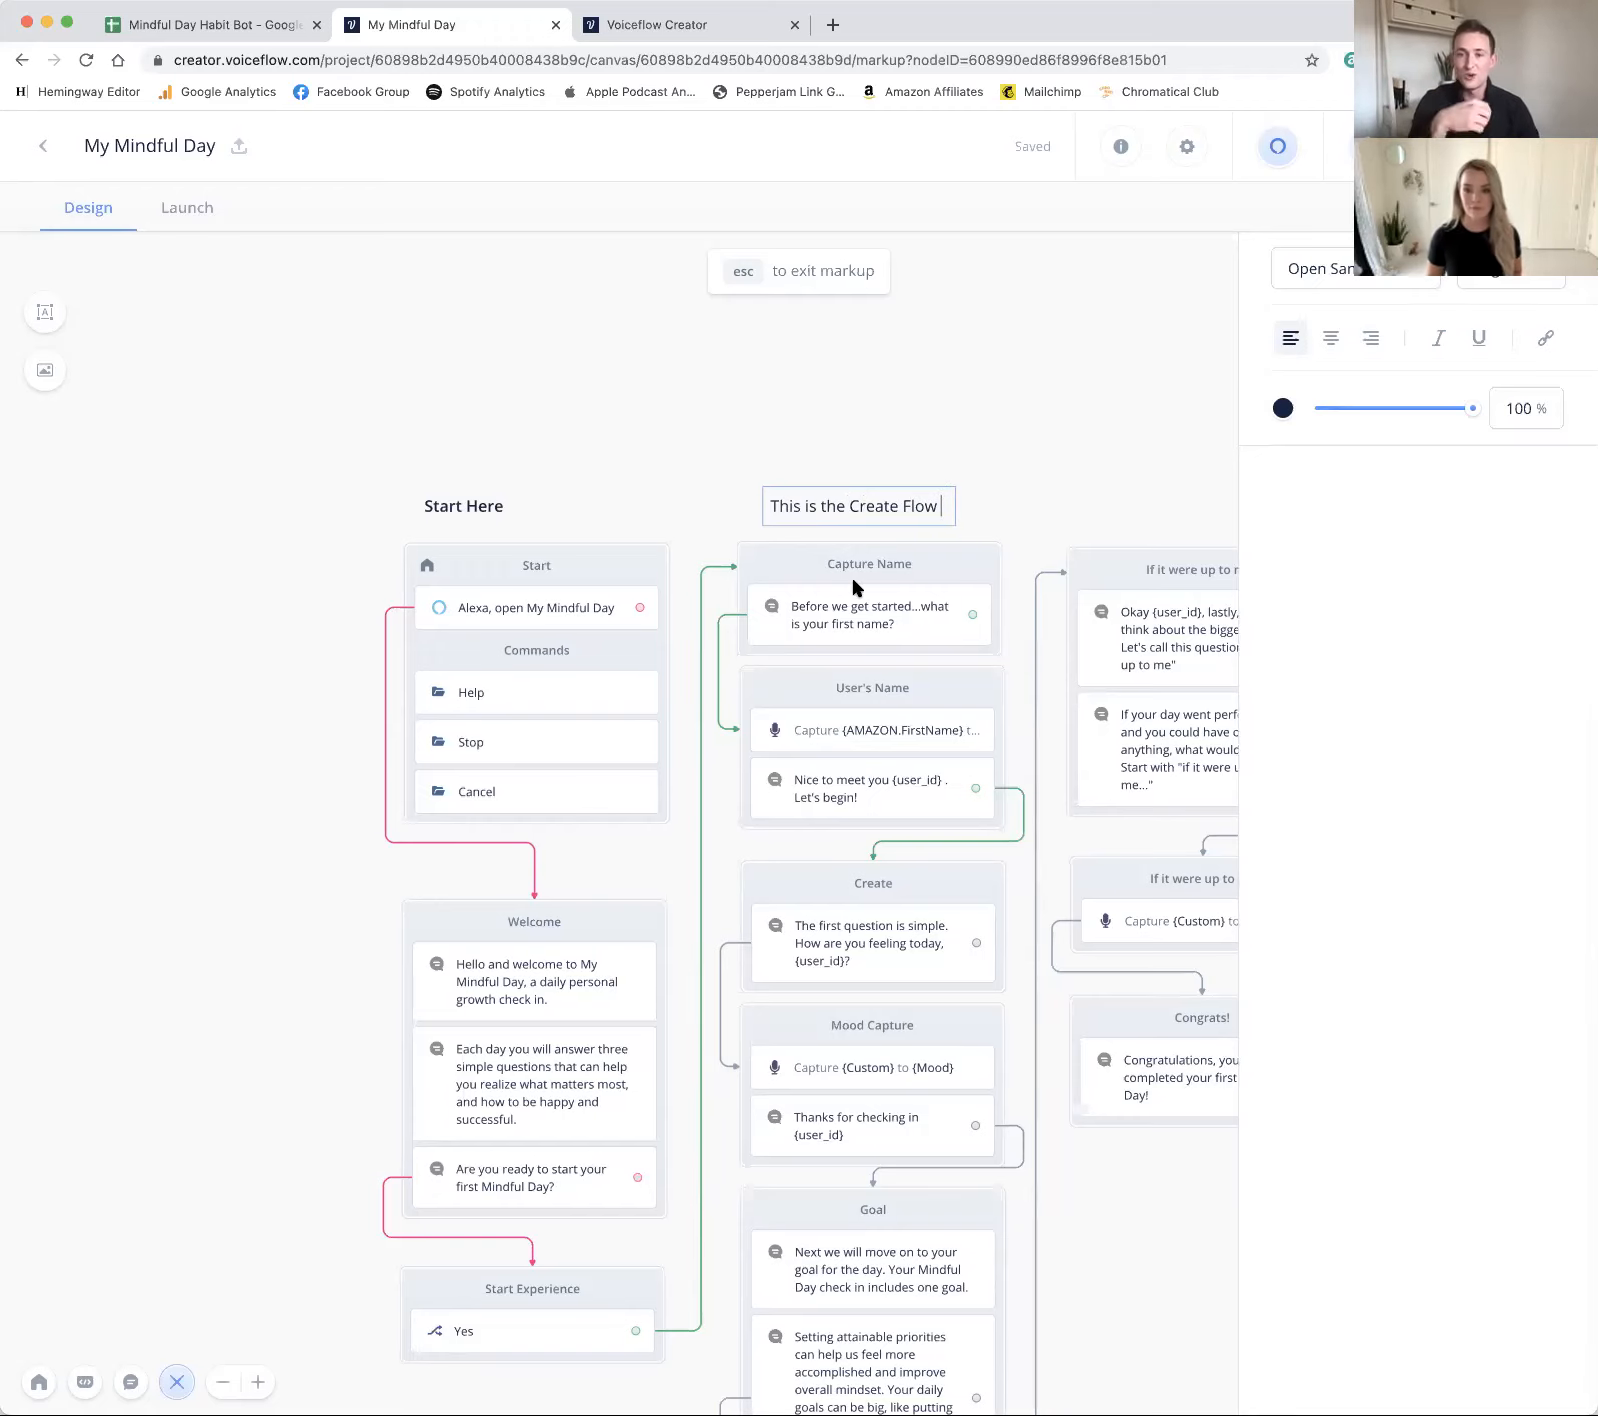
click(1017, 459)
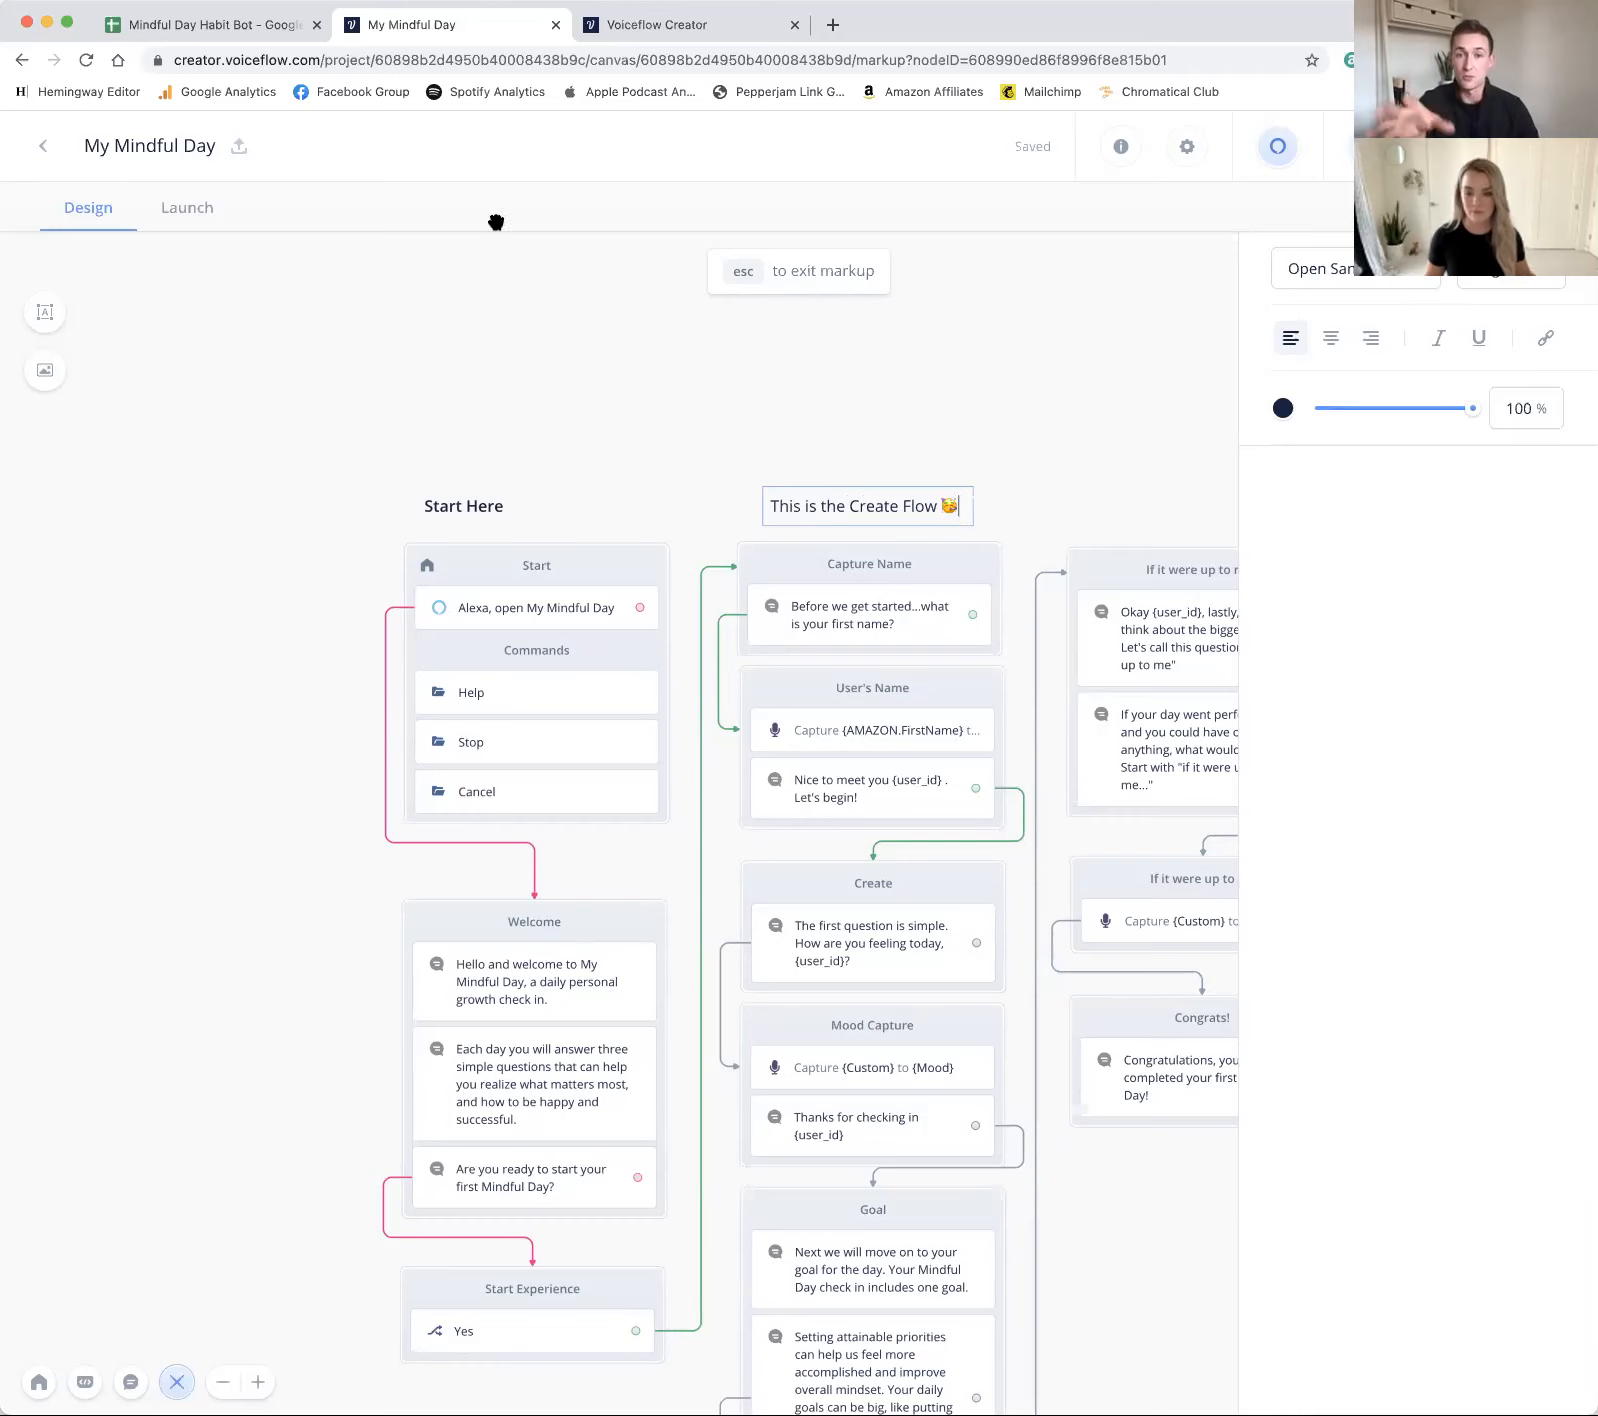
click(959, 319)
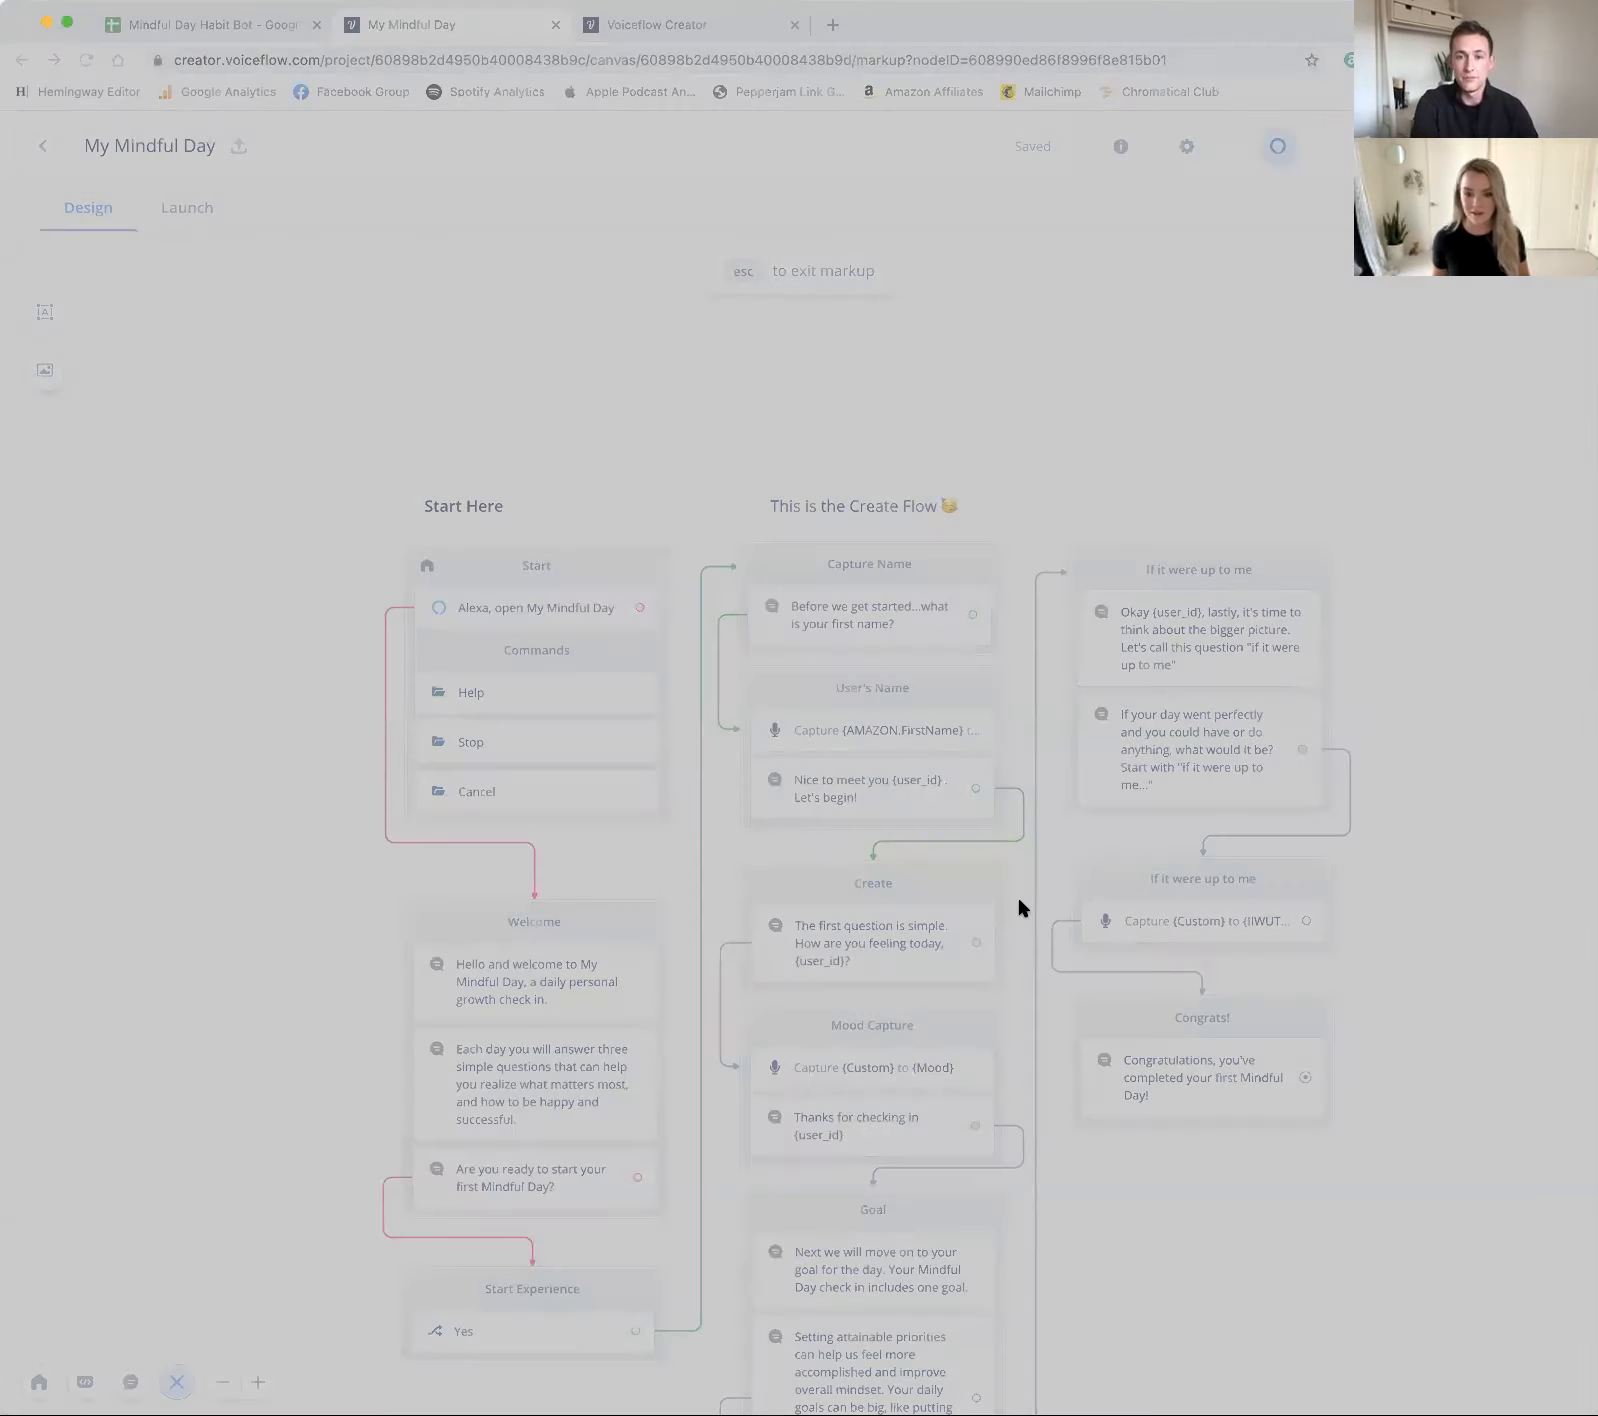
scroll(314, 471, down, 2)
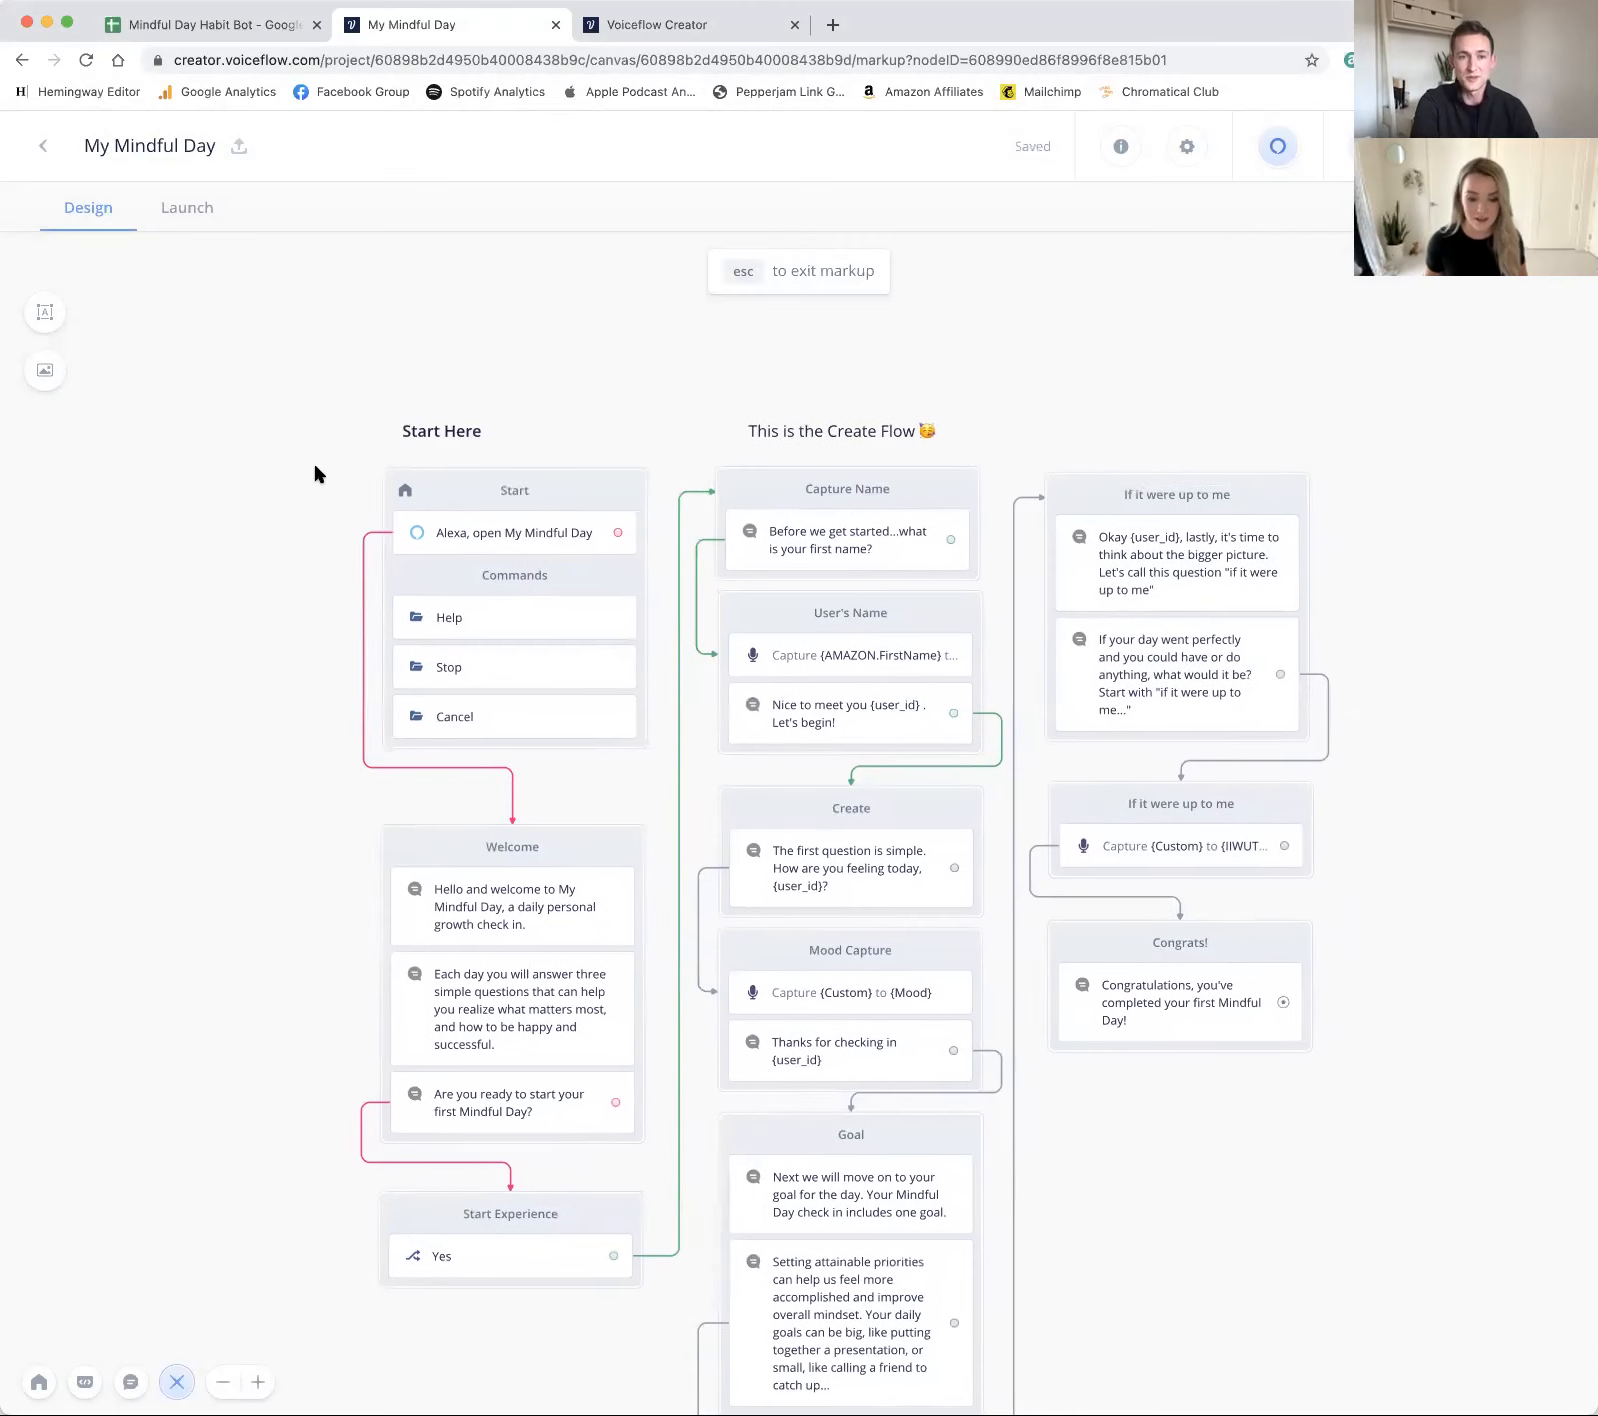
scroll(314, 471, right, 2)
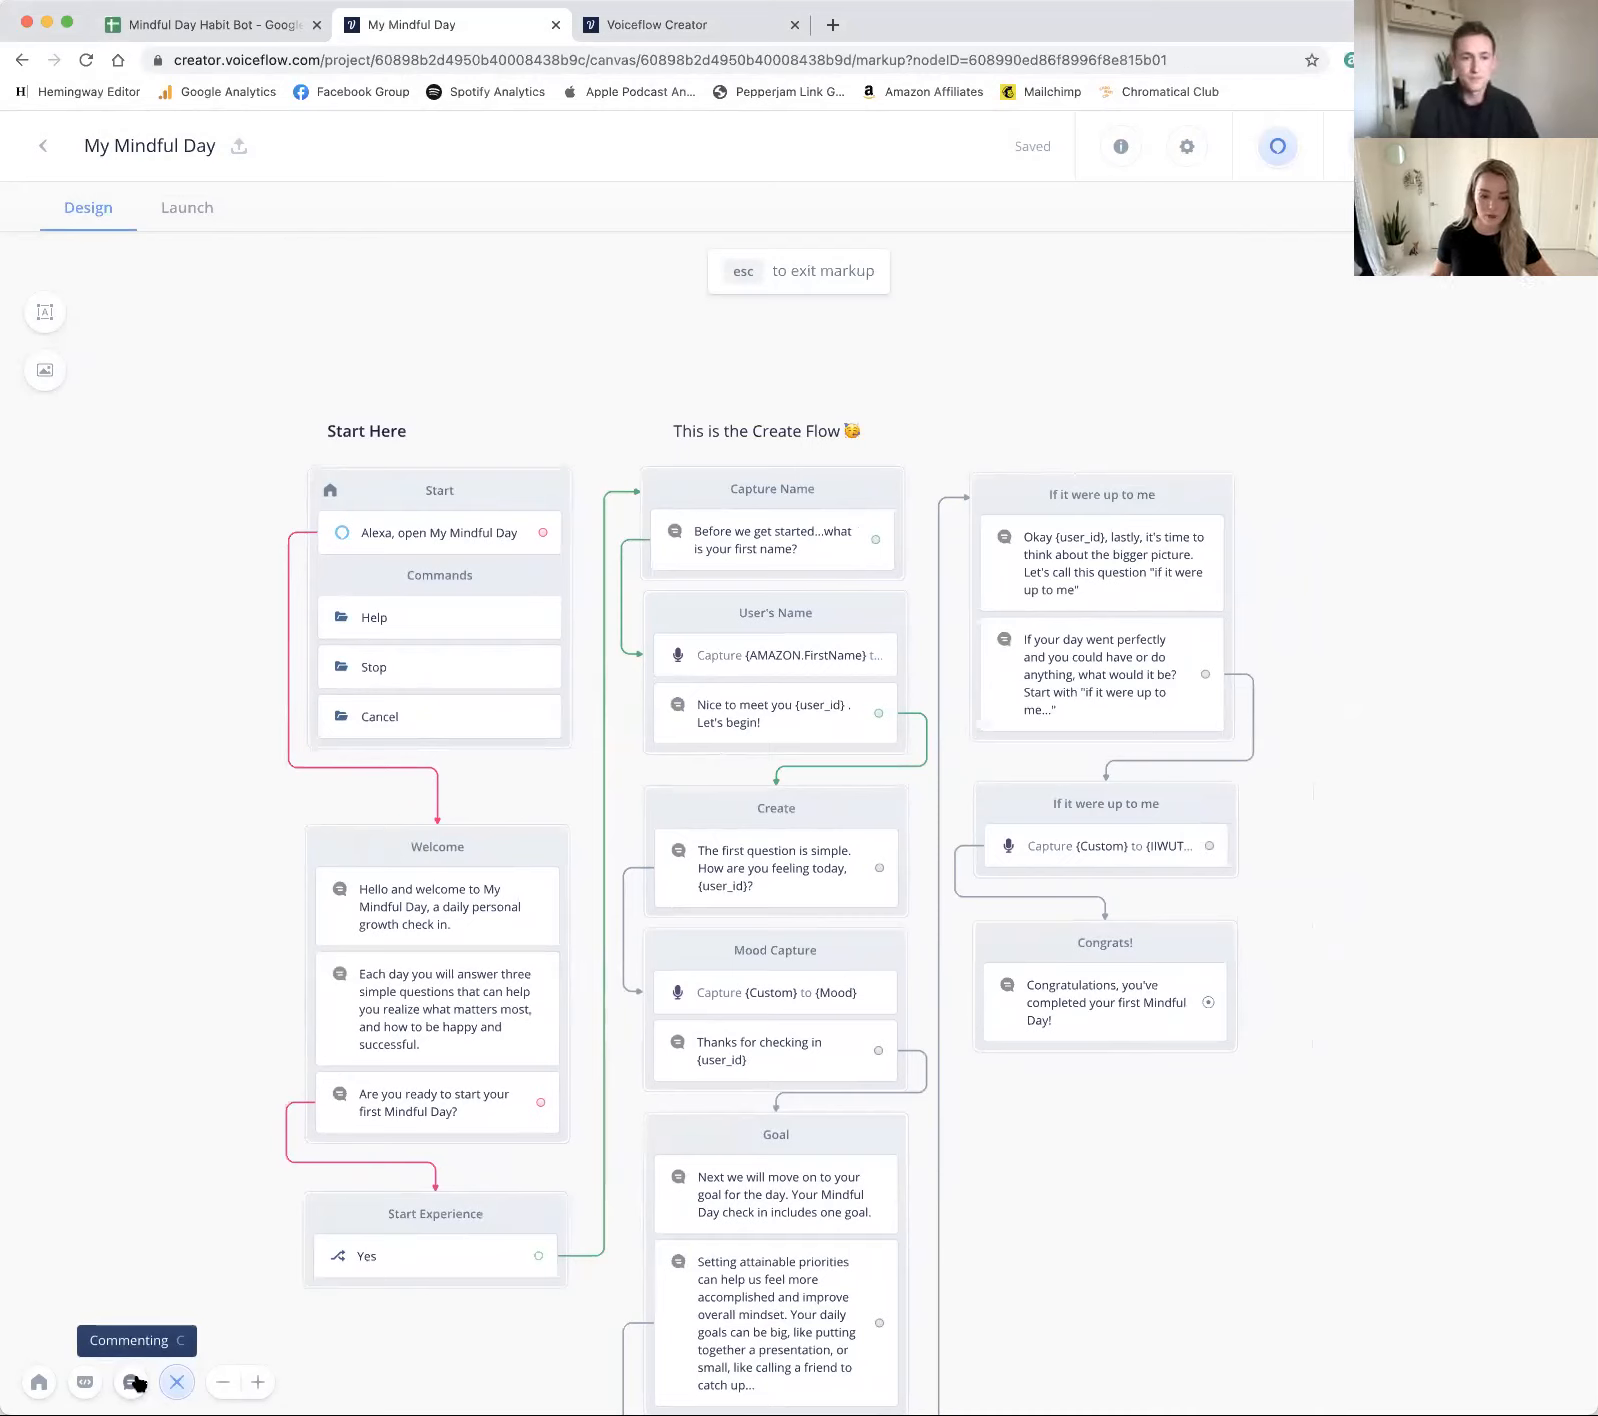
key(Escape)
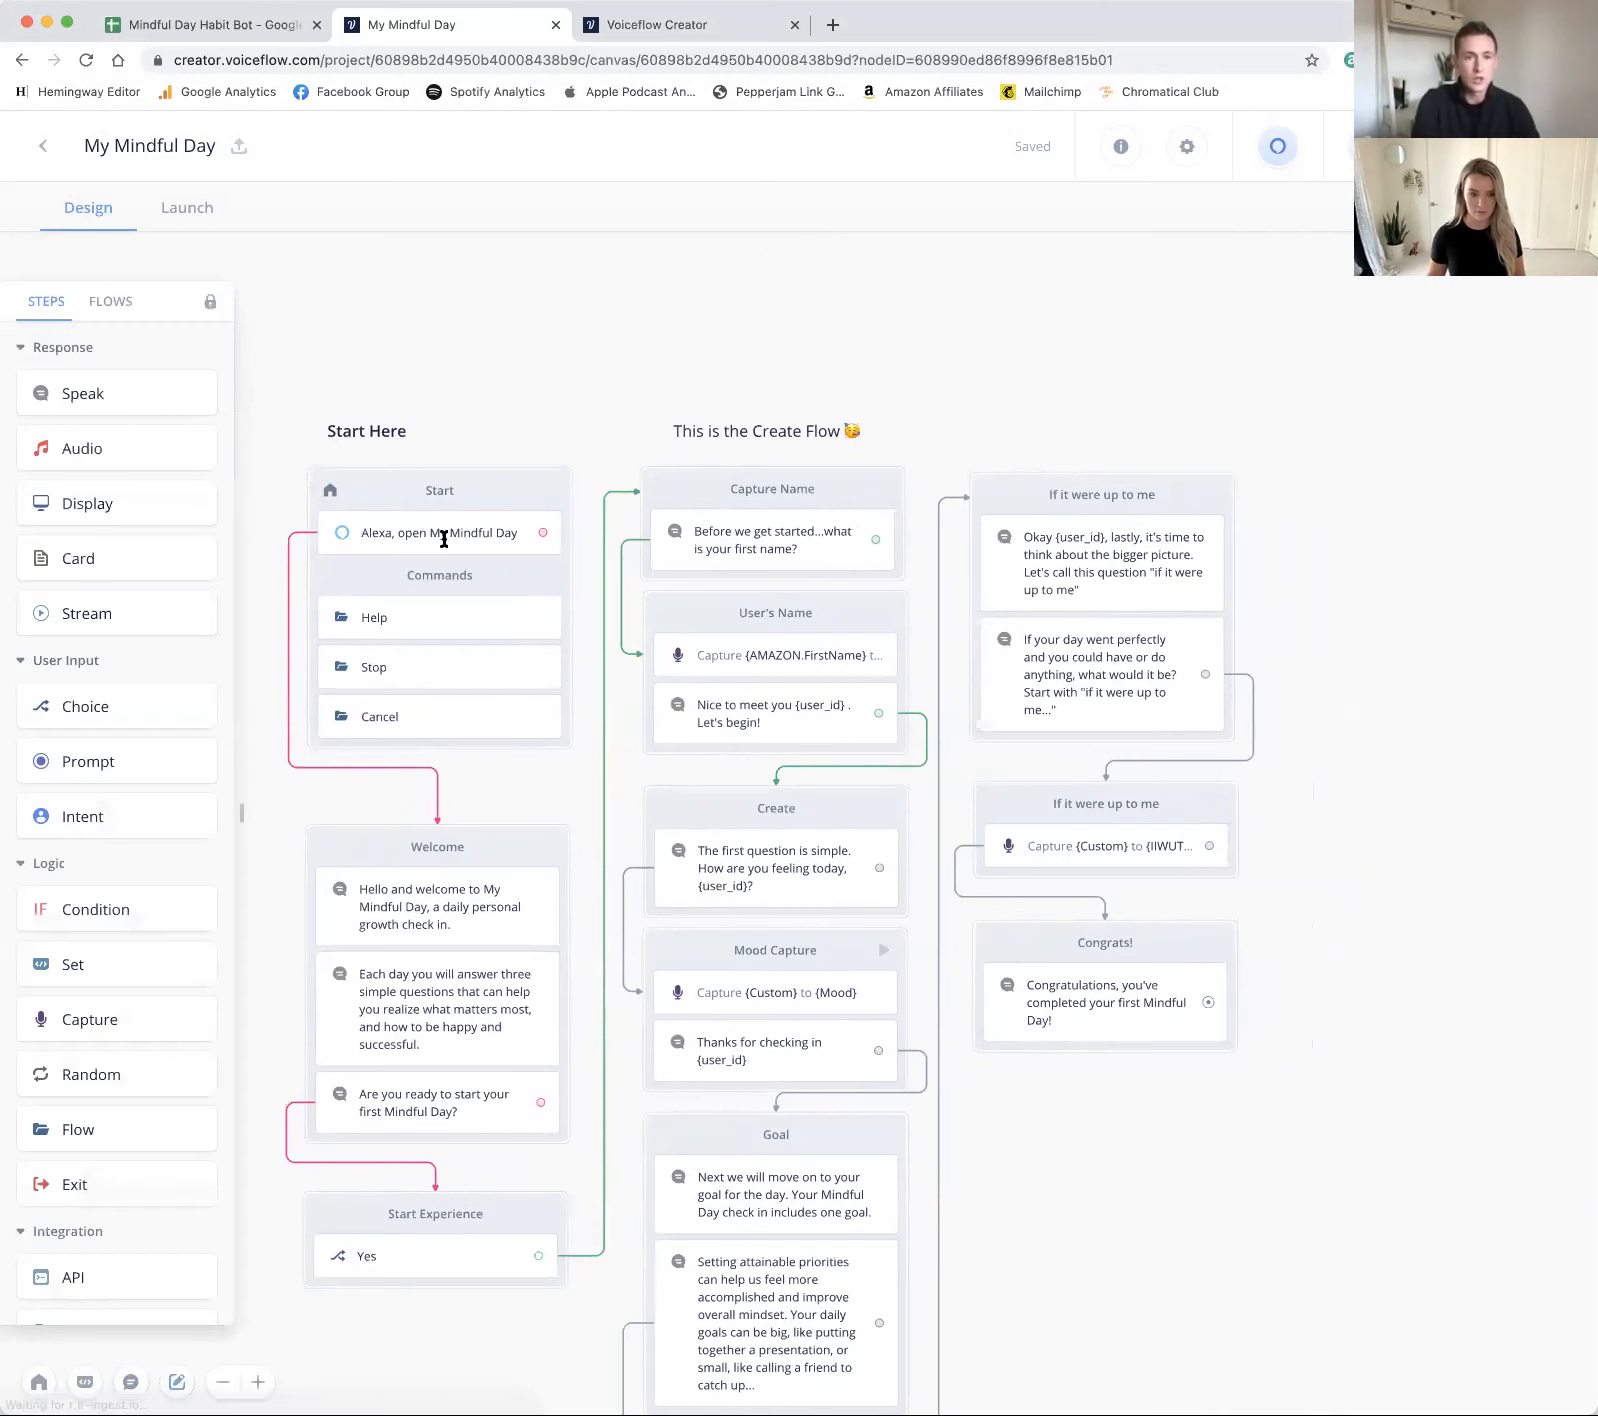
Step: Draft a comment on the upper If it were up to me block reading "This needs to be rewritten", mention a teammate, and exit commenting without posting
scroll(440, 1140, down, 3)
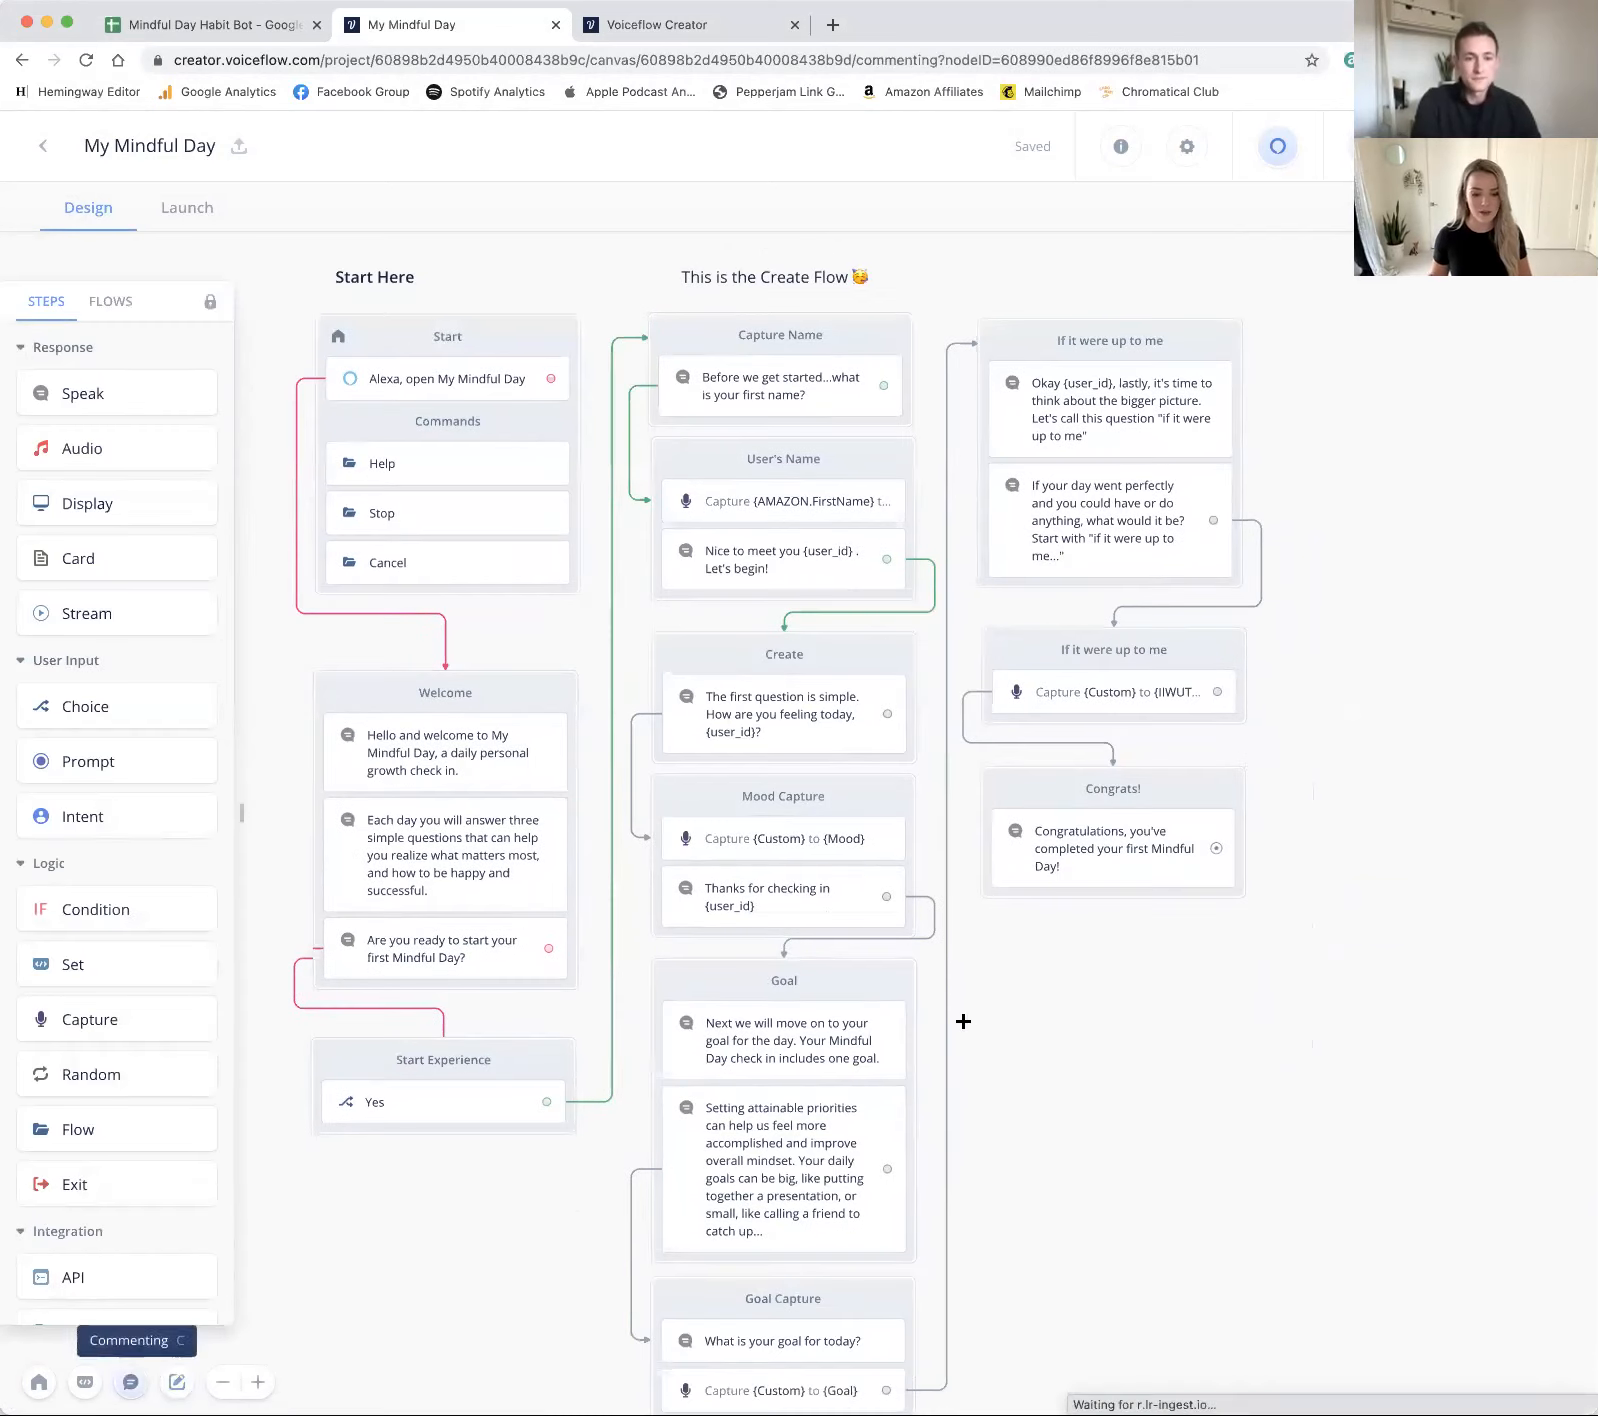
click(130, 1382)
click(1030, 346)
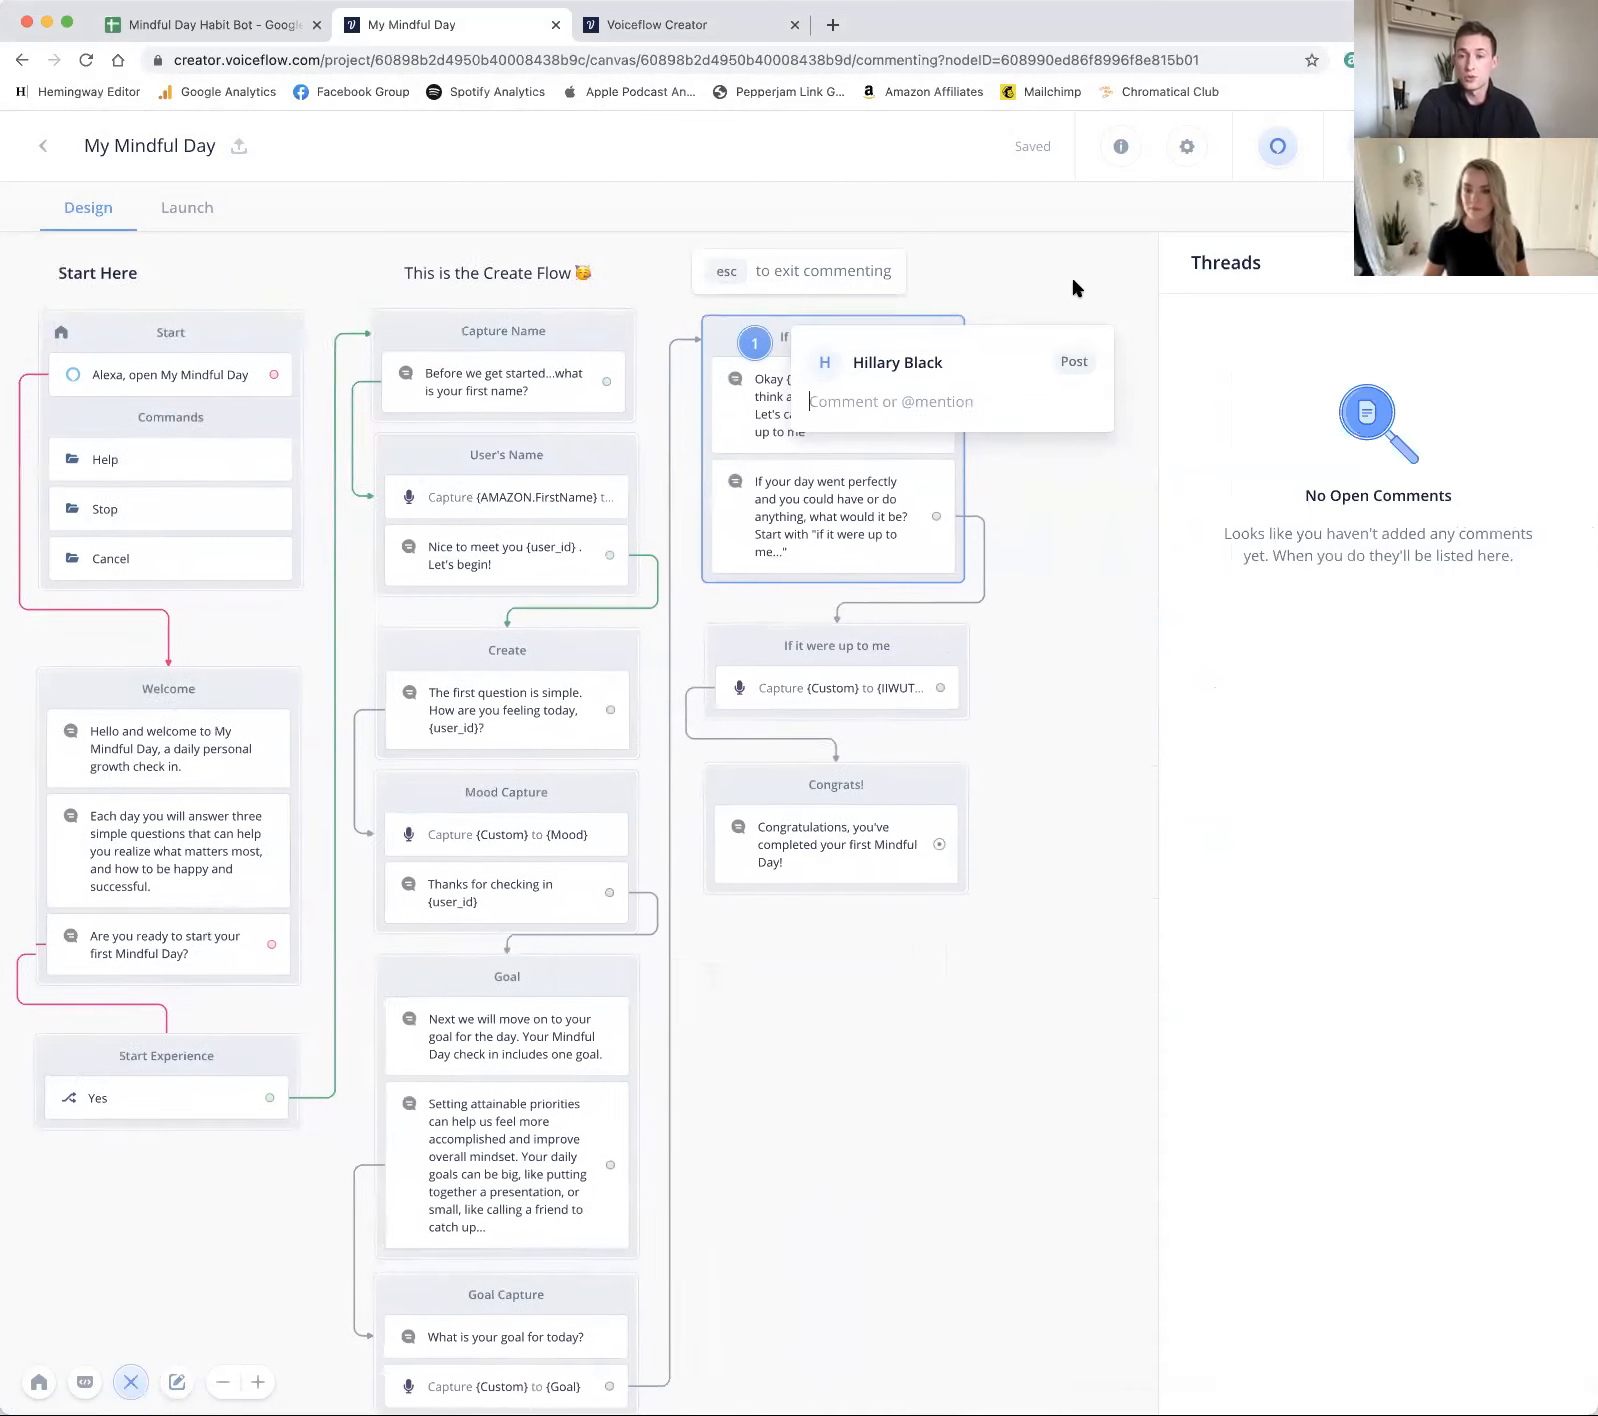
text(This needs to be rewritten)
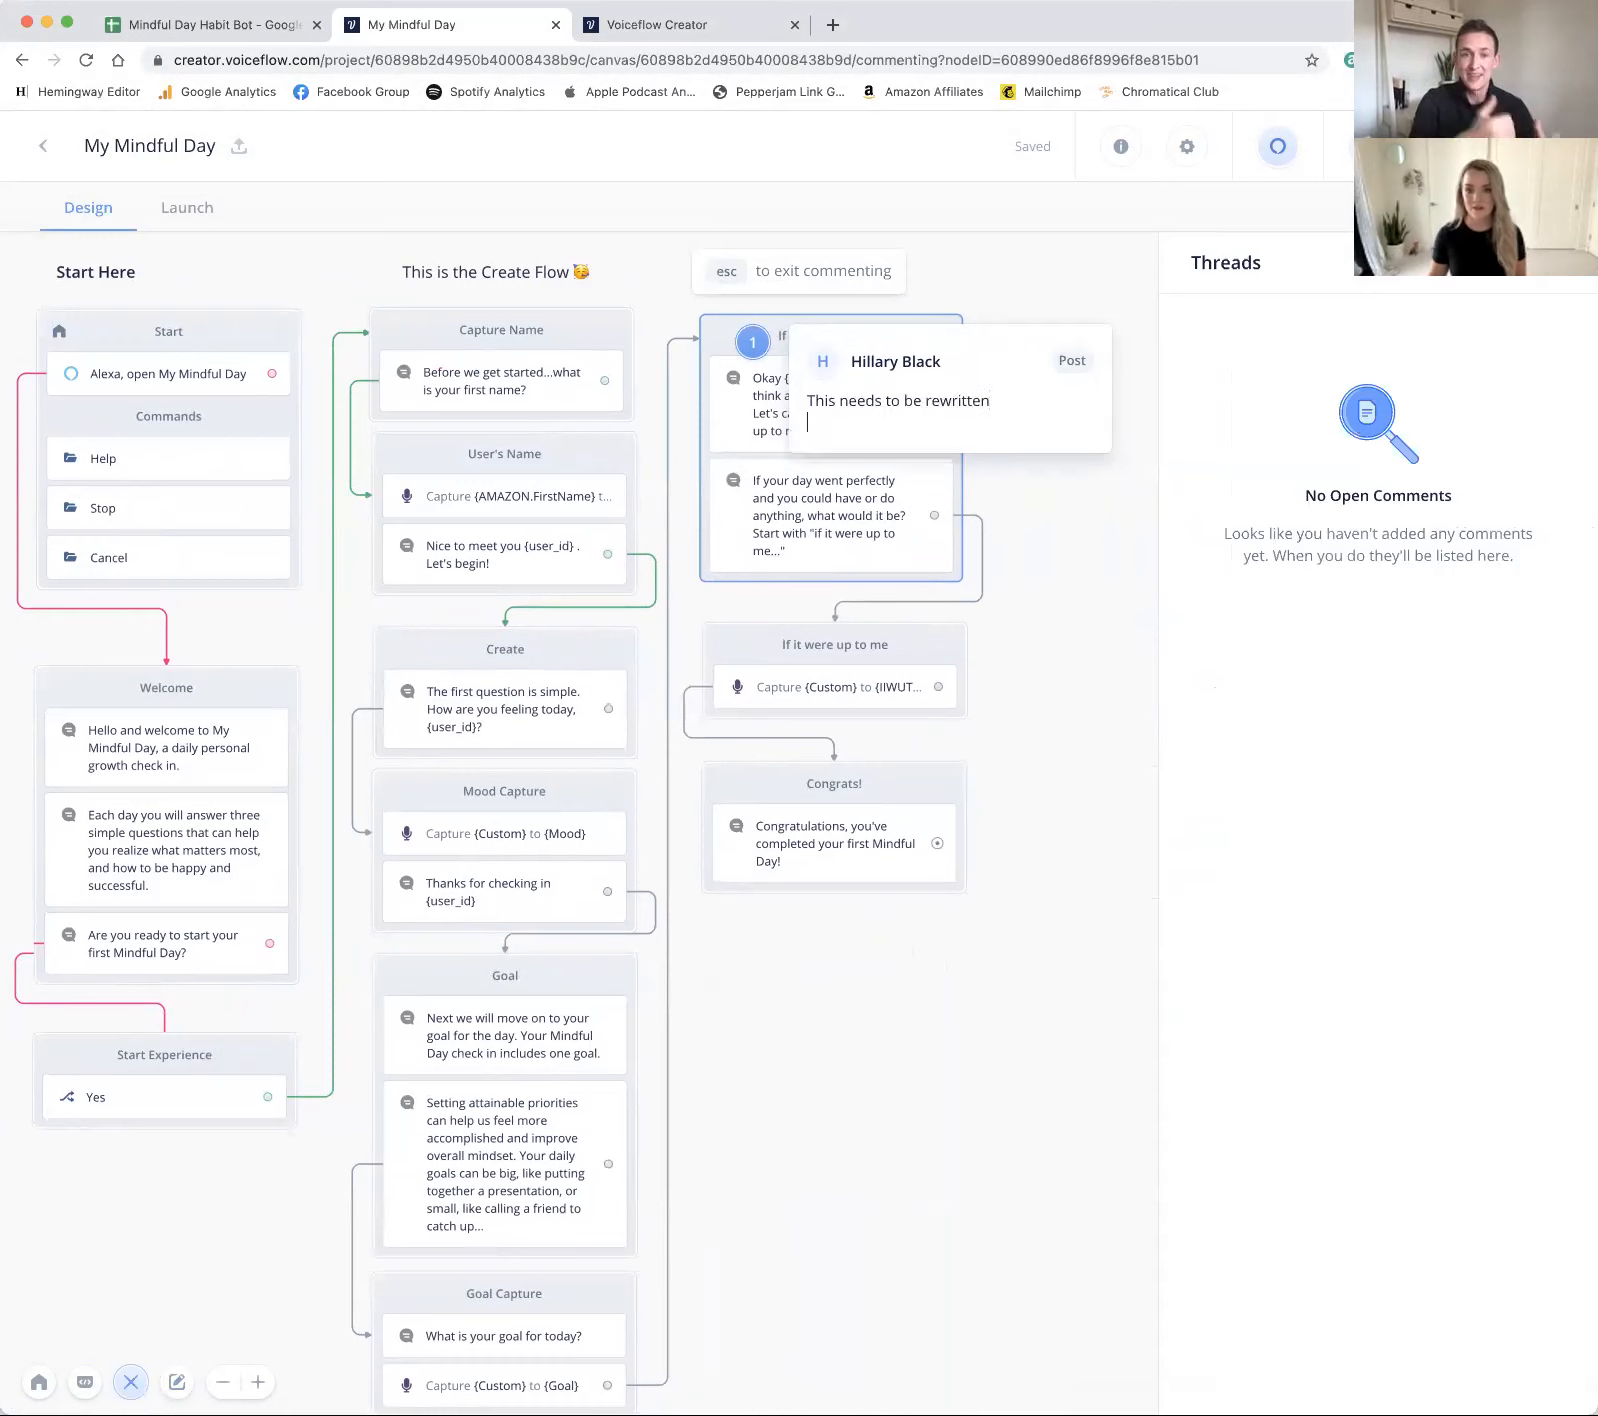
text(@sam)
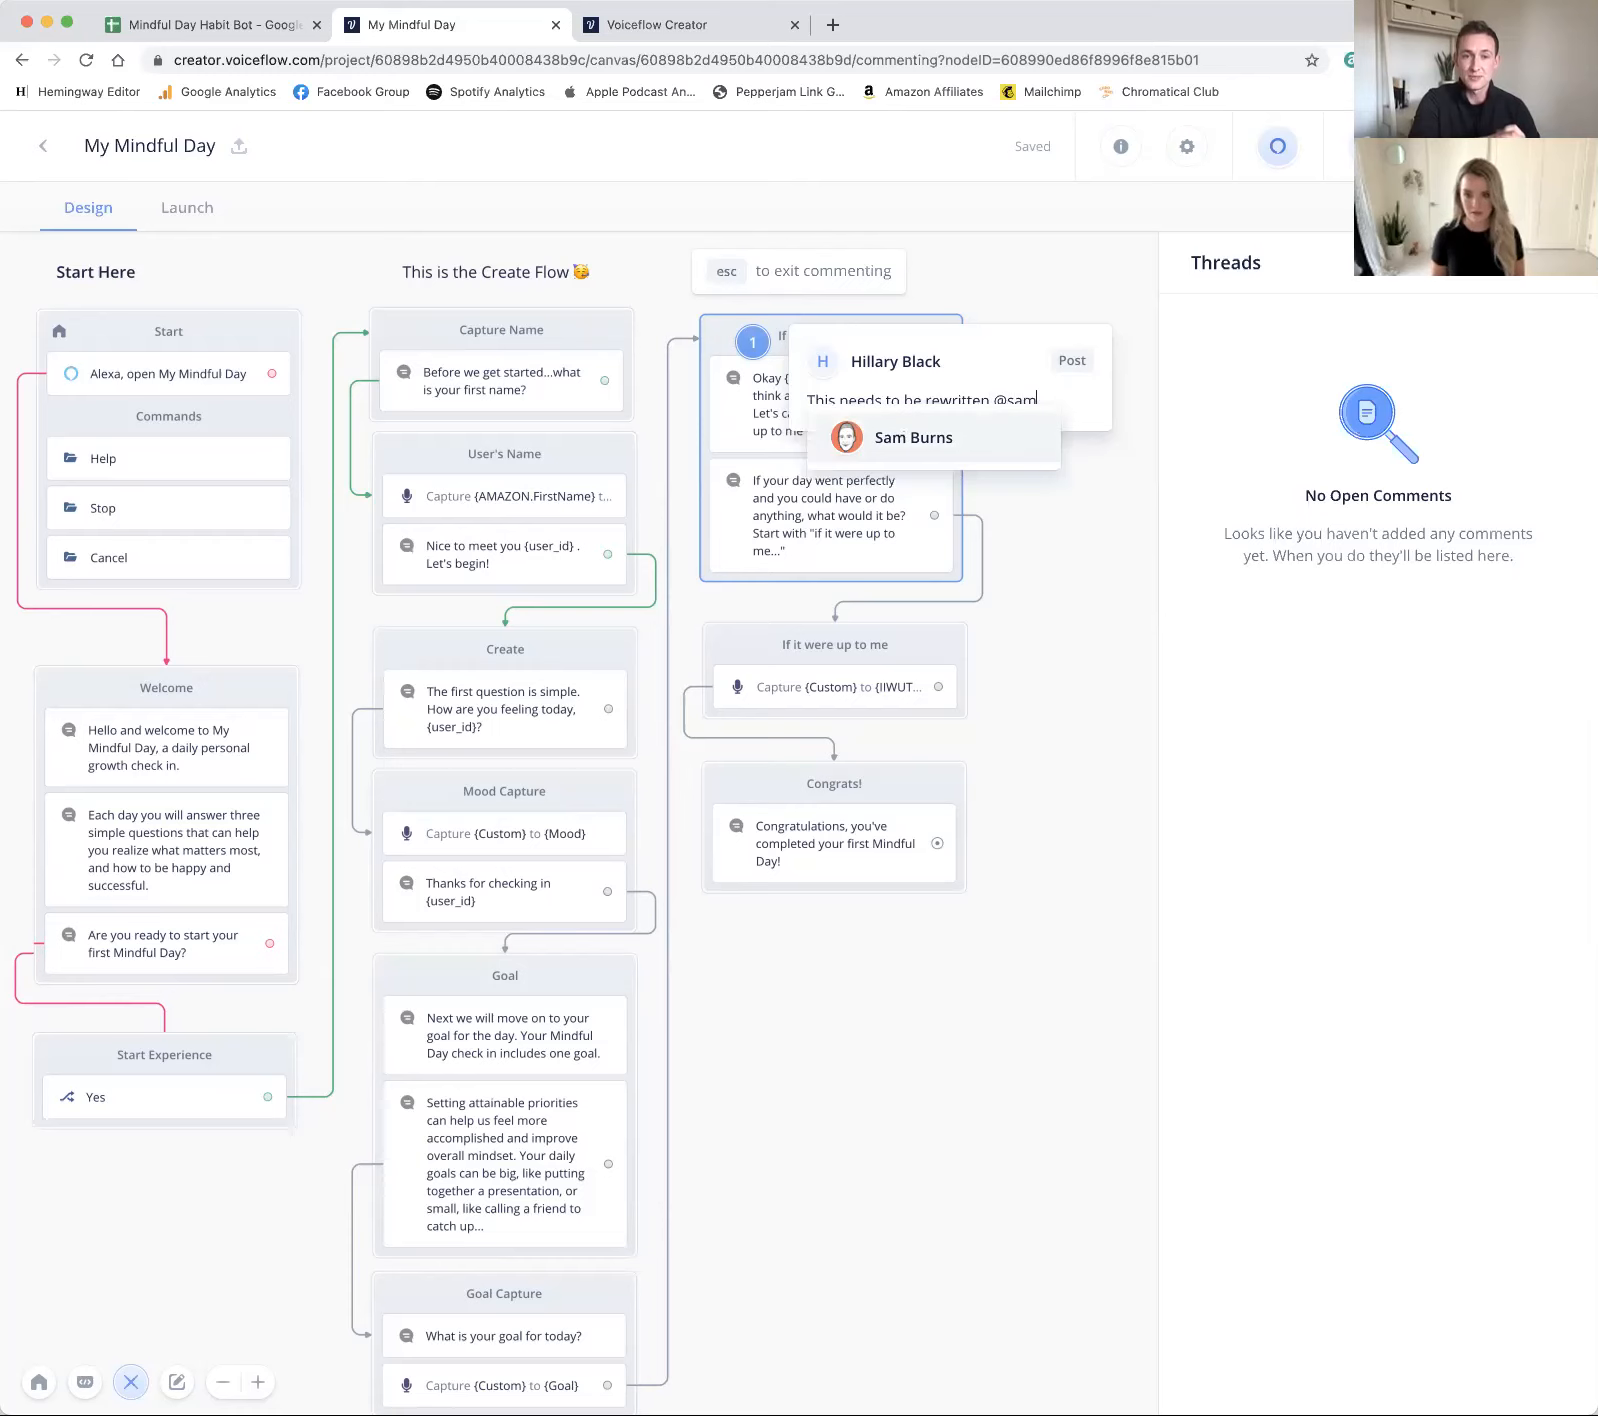
click(885, 438)
click(1089, 563)
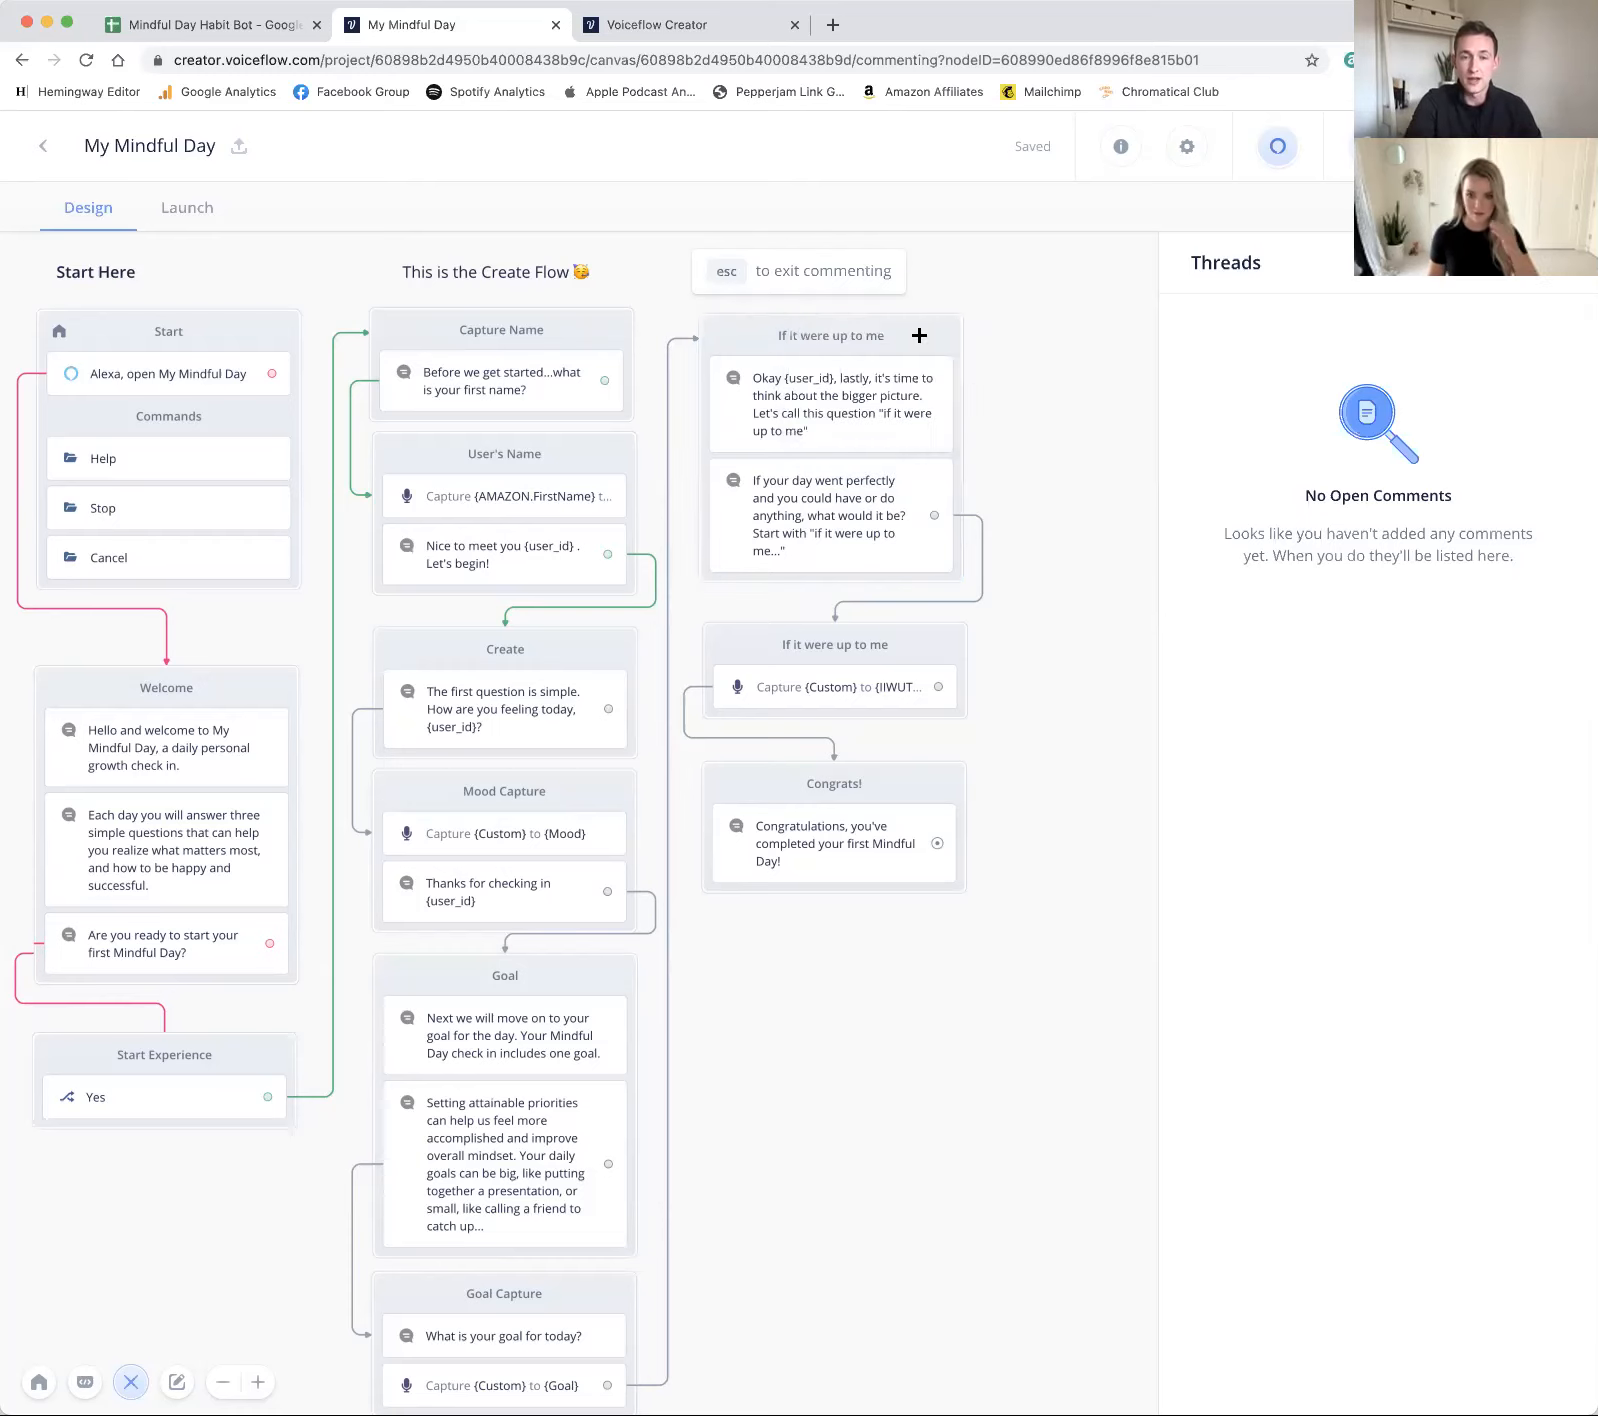
click(1095, 466)
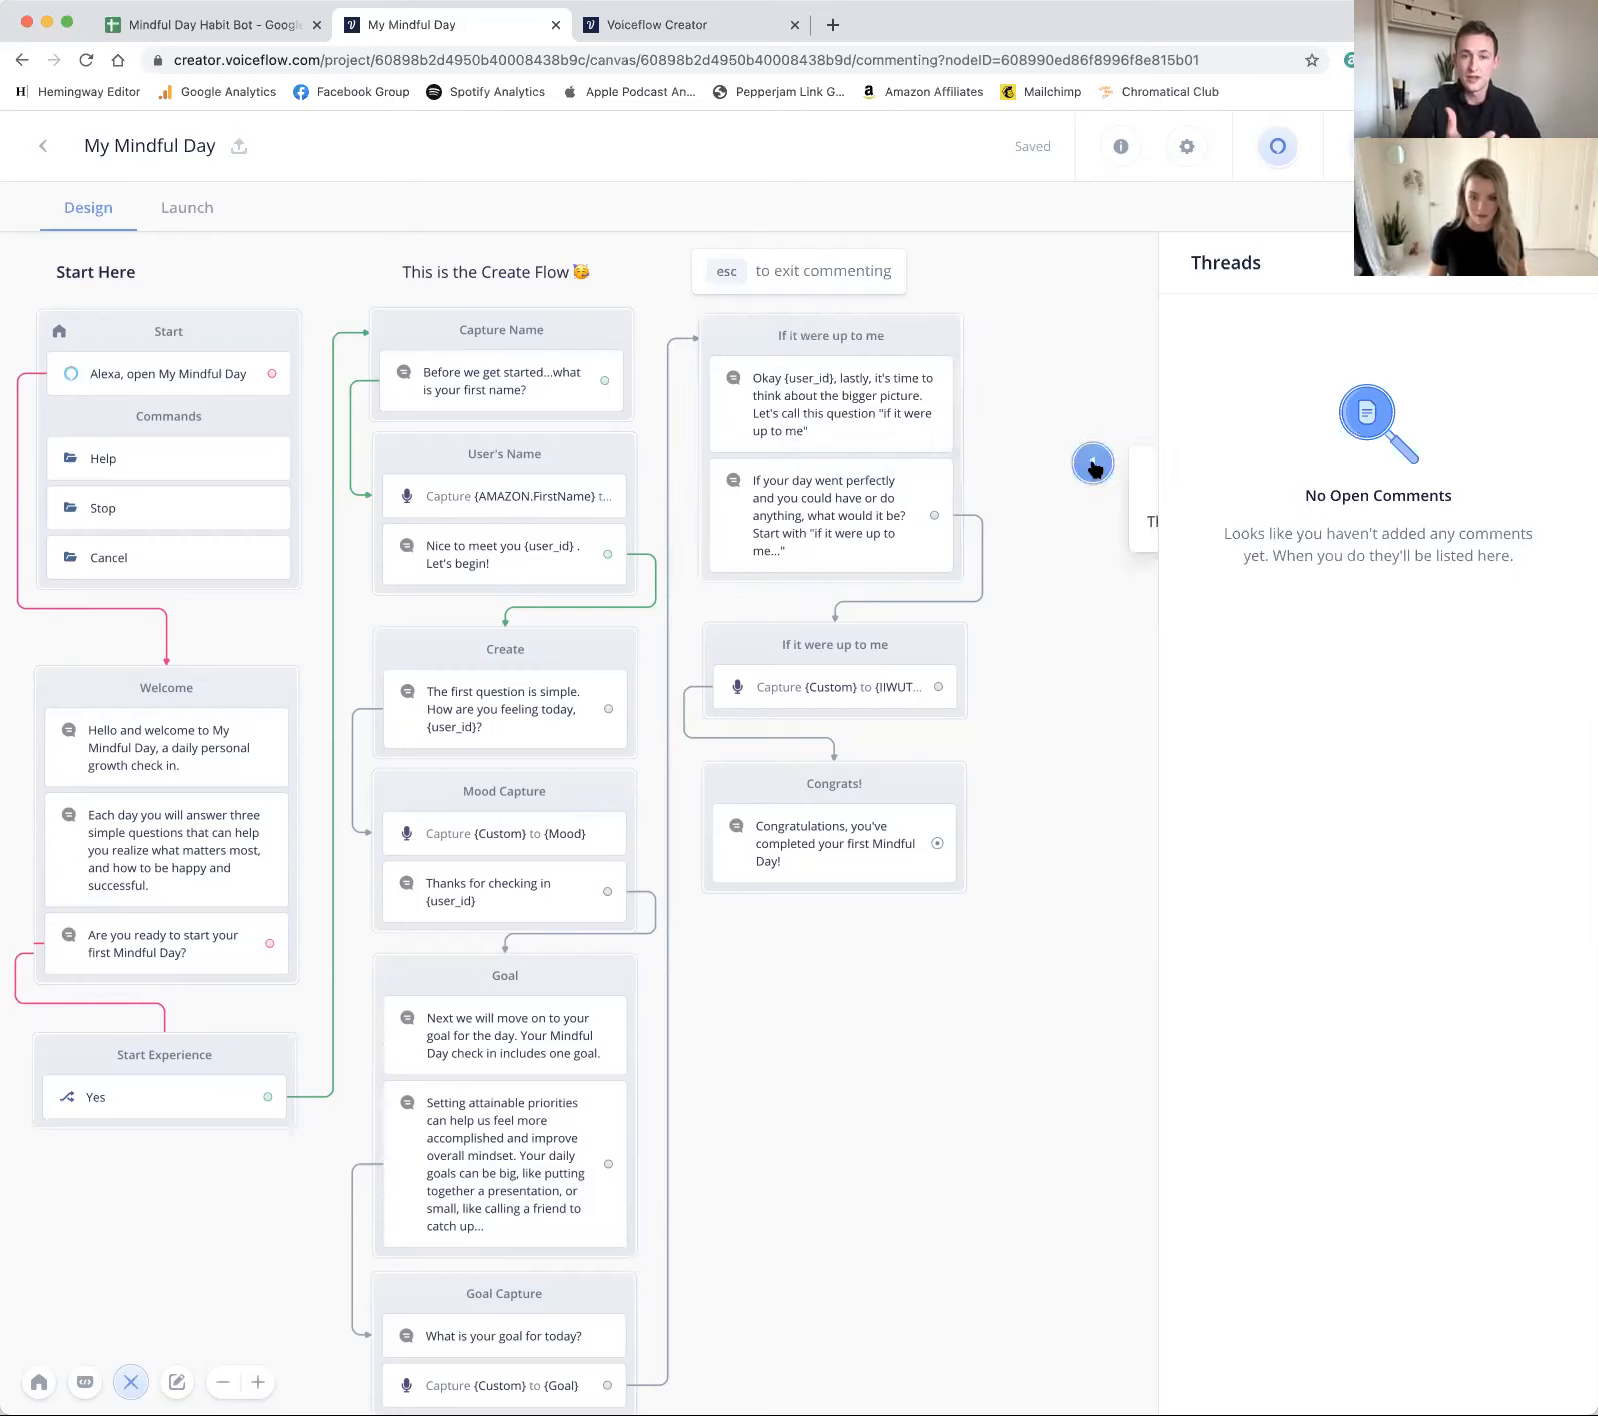
key(Escape)
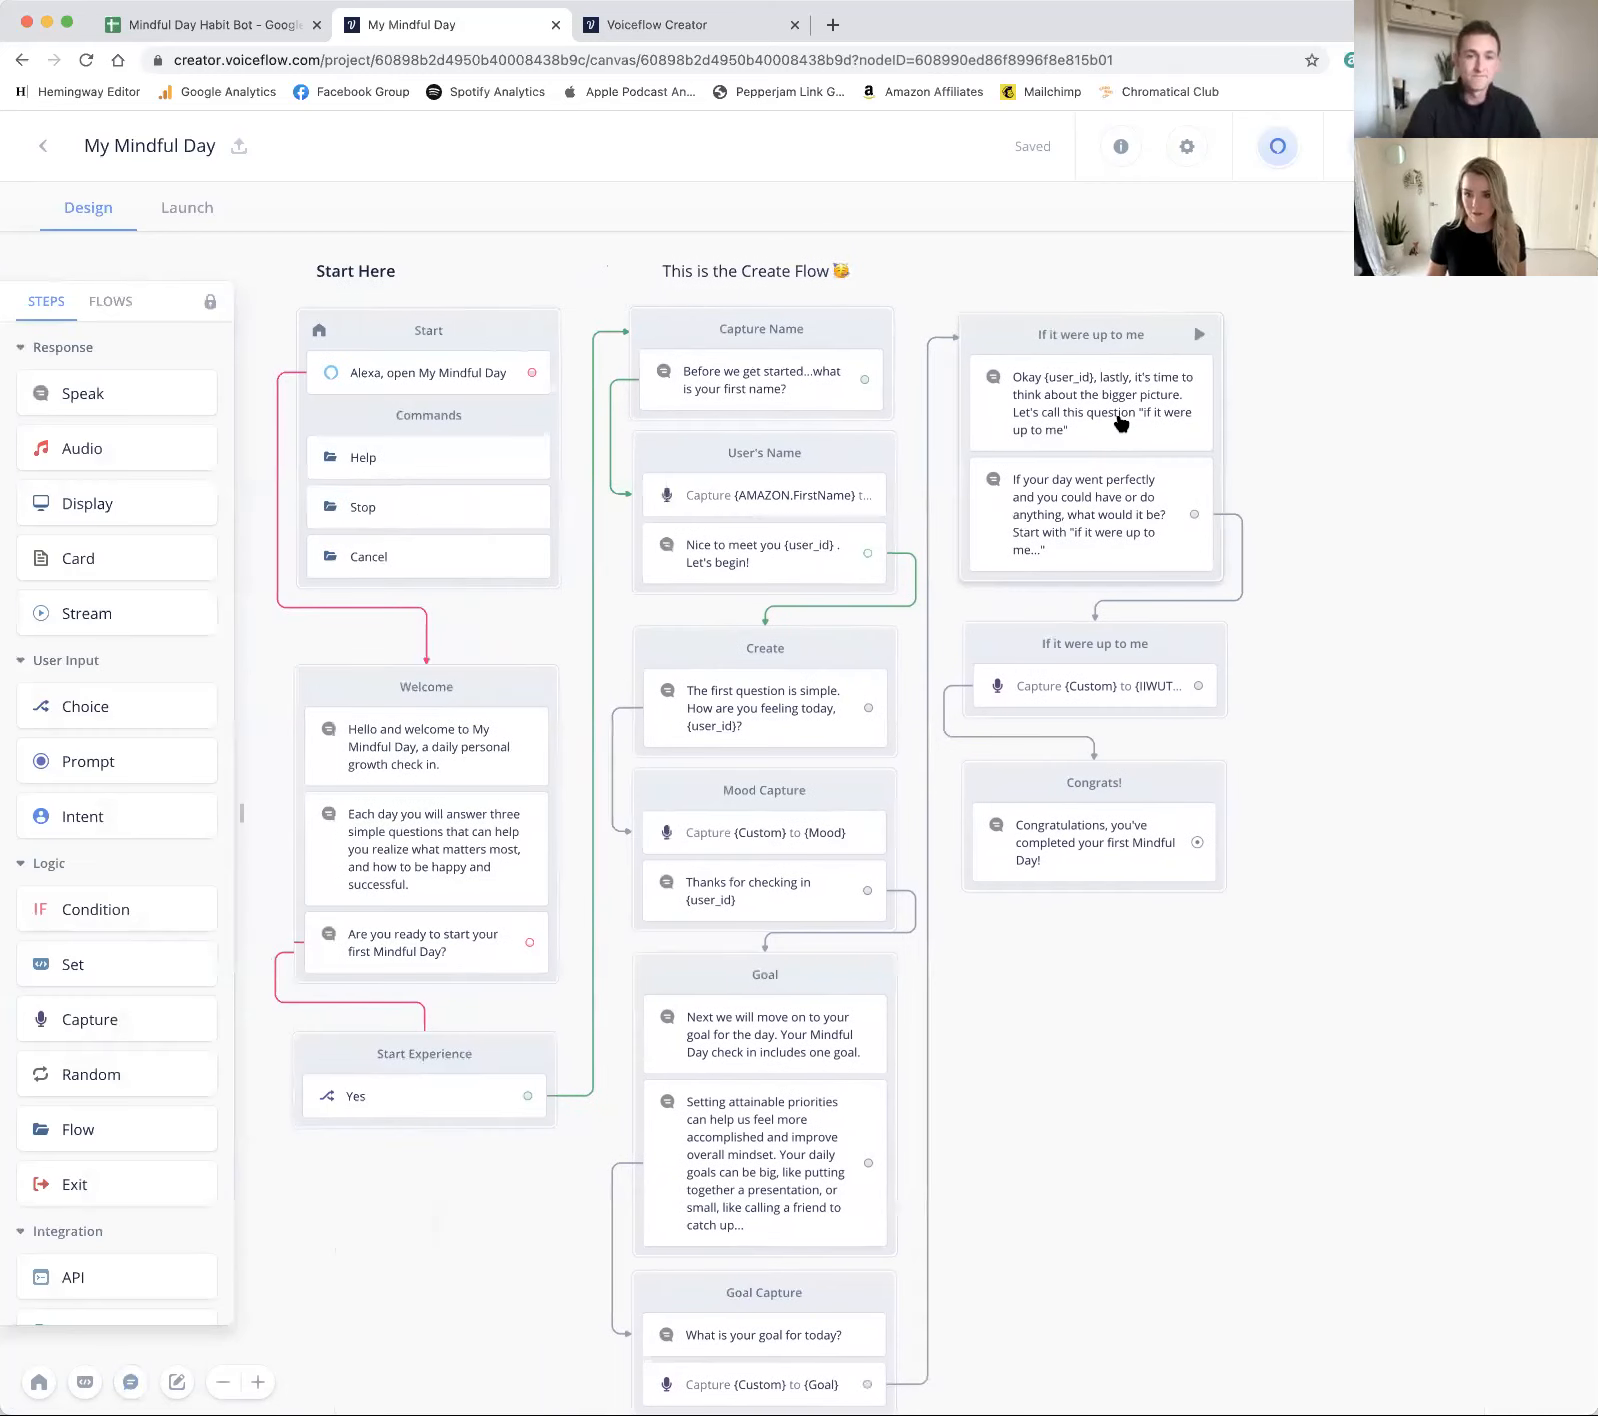
scroll(1121, 424, down, 1)
scroll(1121, 424, left, 3)
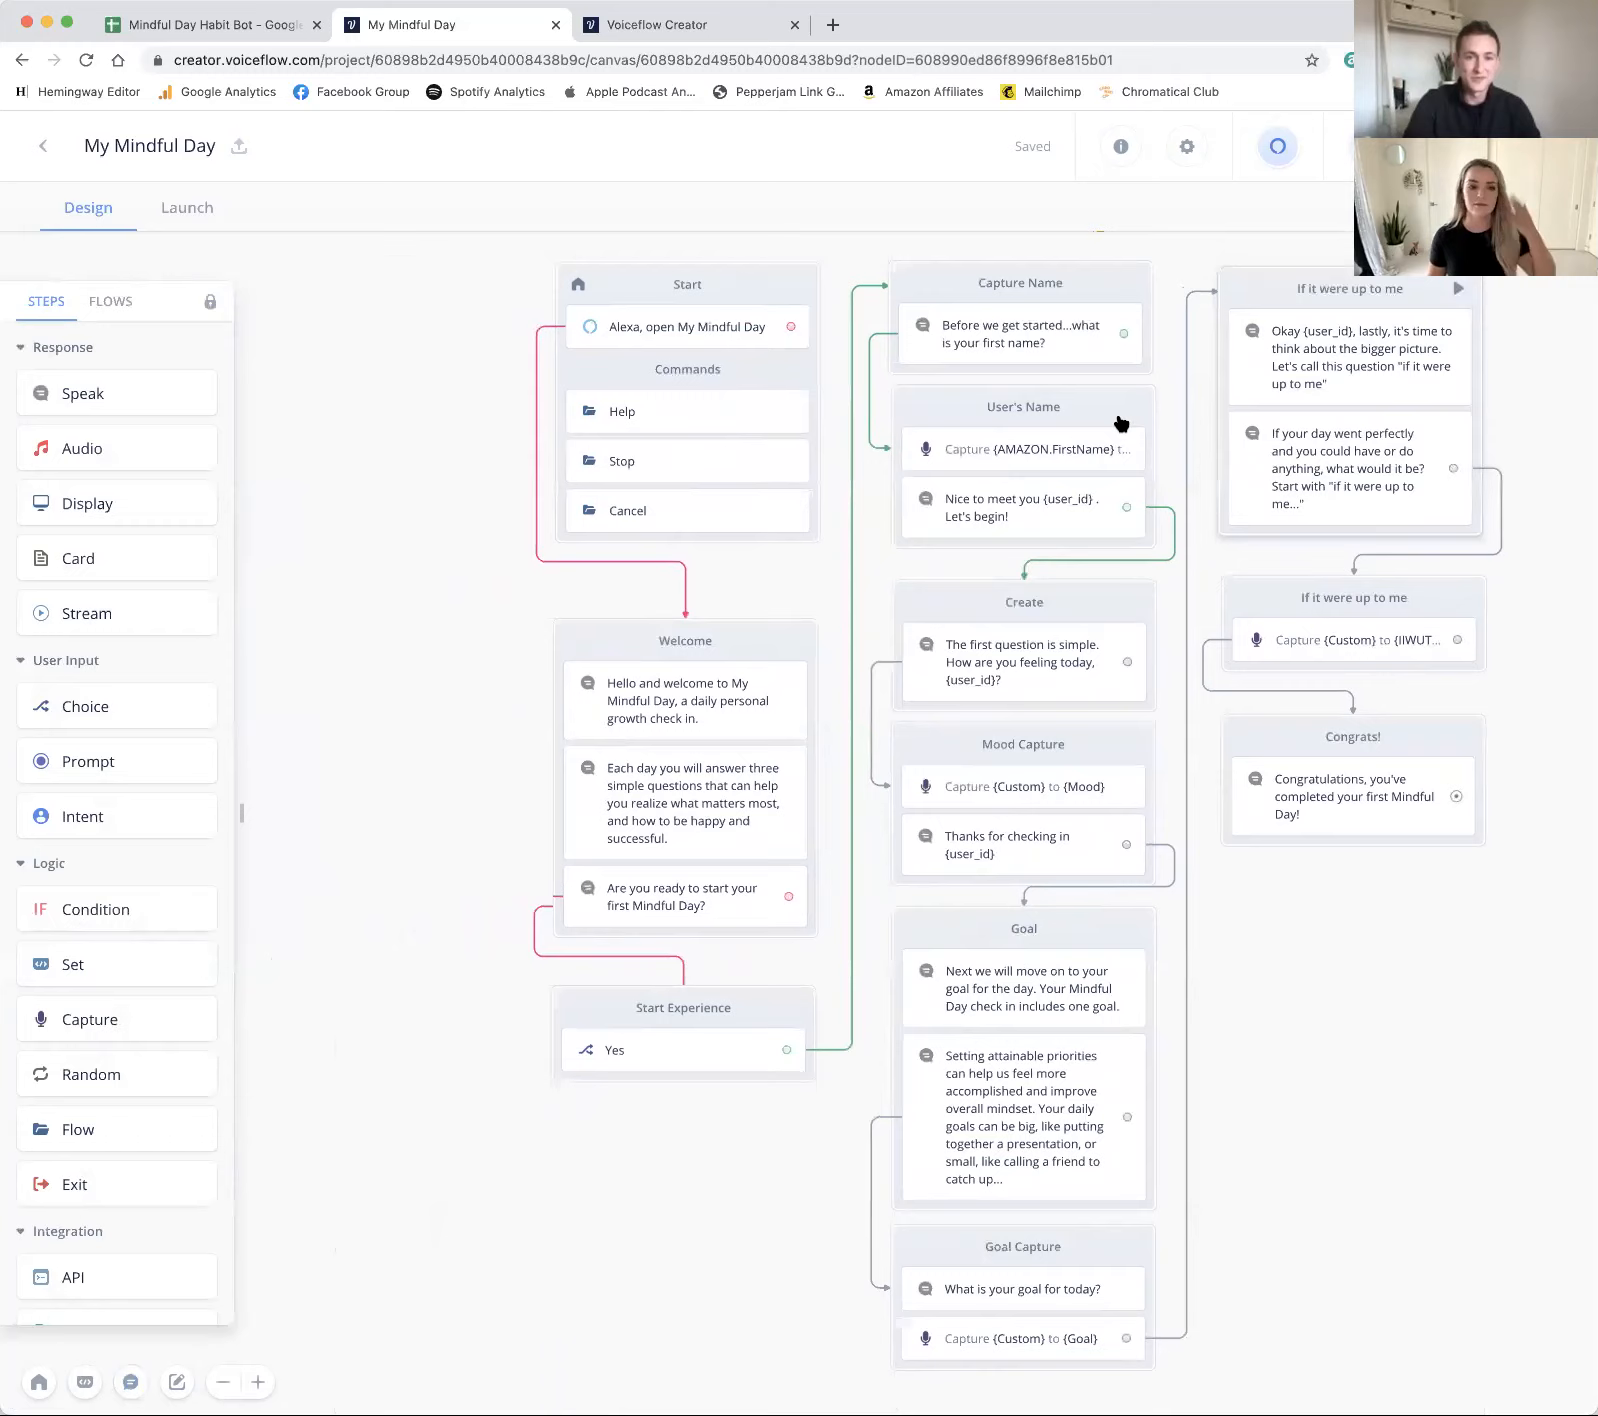
scroll(1121, 424, right, 1)
scroll(1121, 424, right, 2)
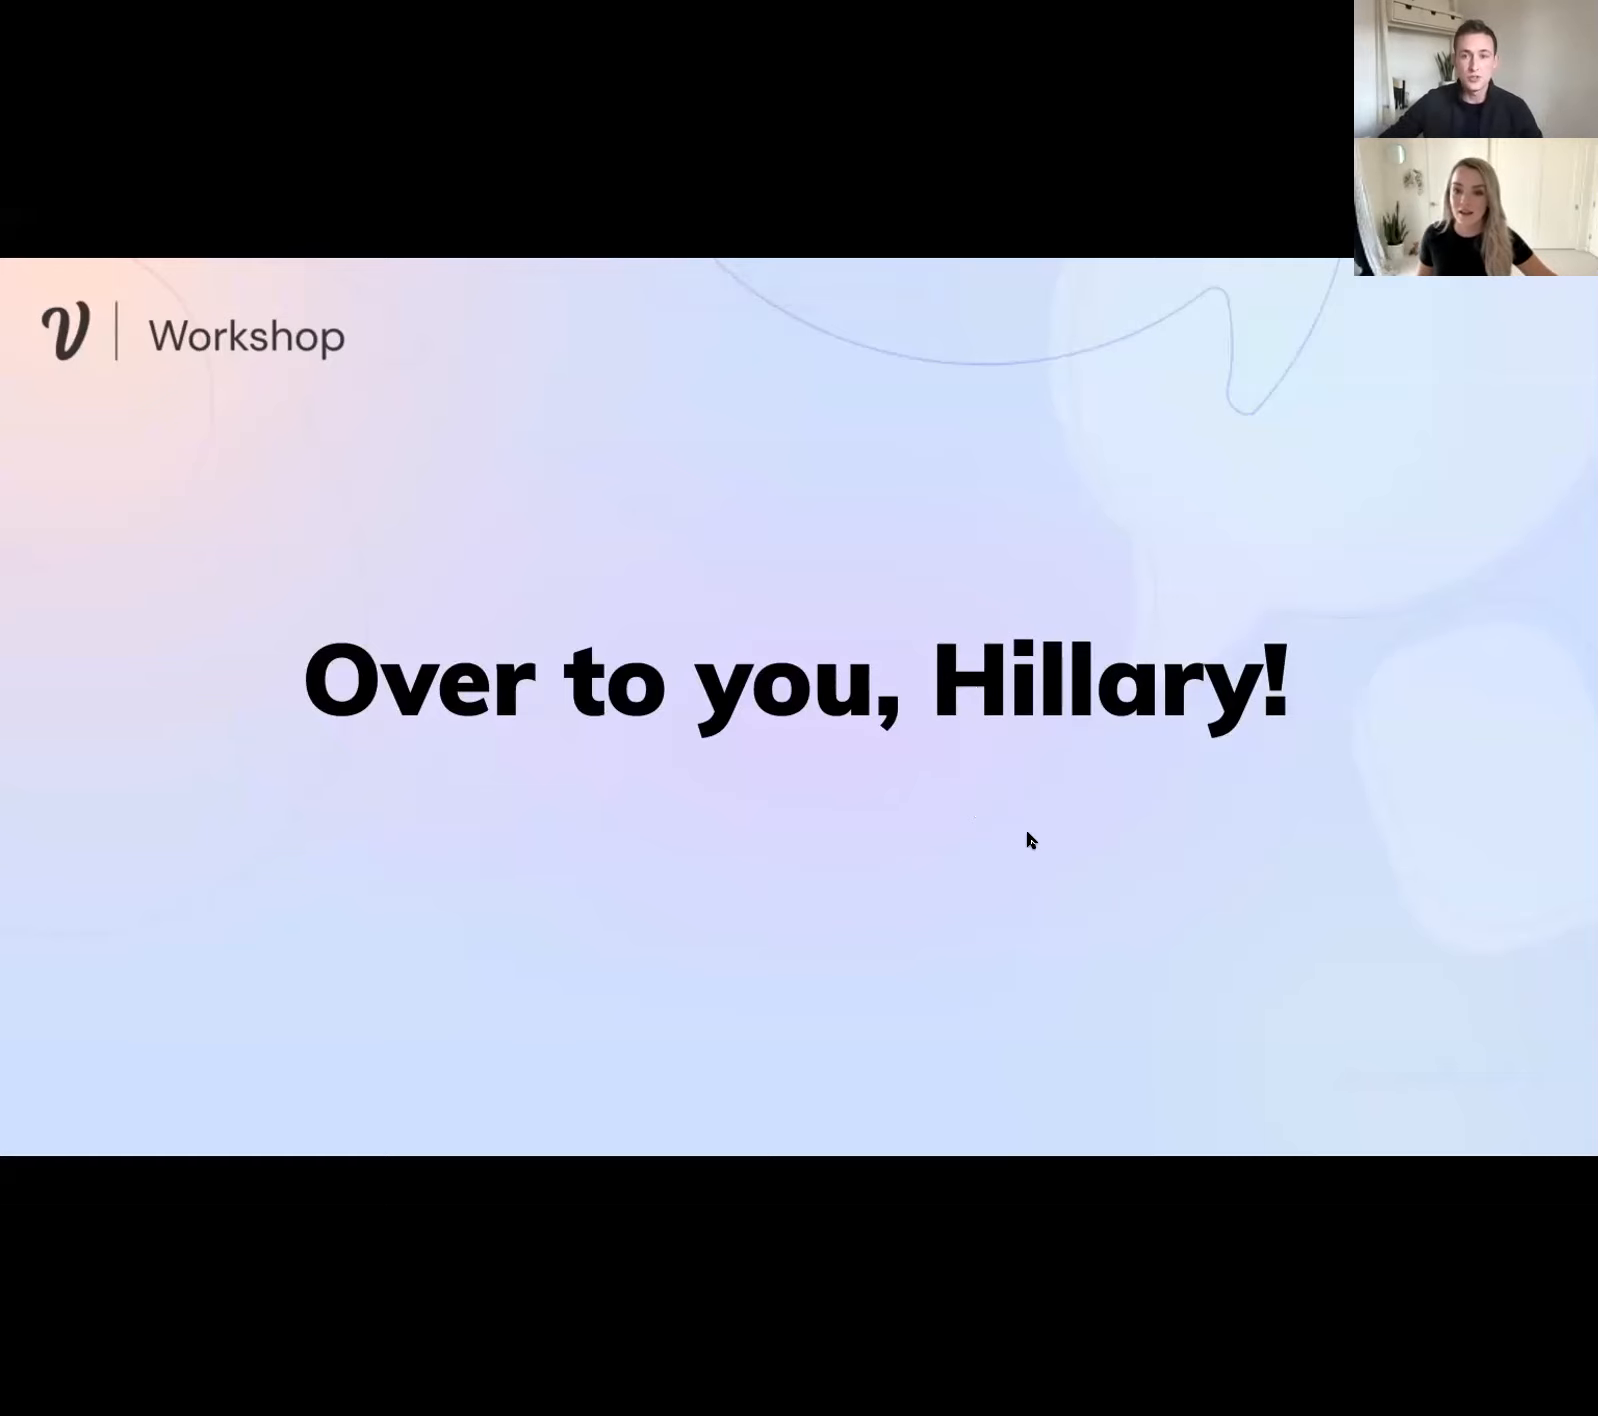
key(Right)
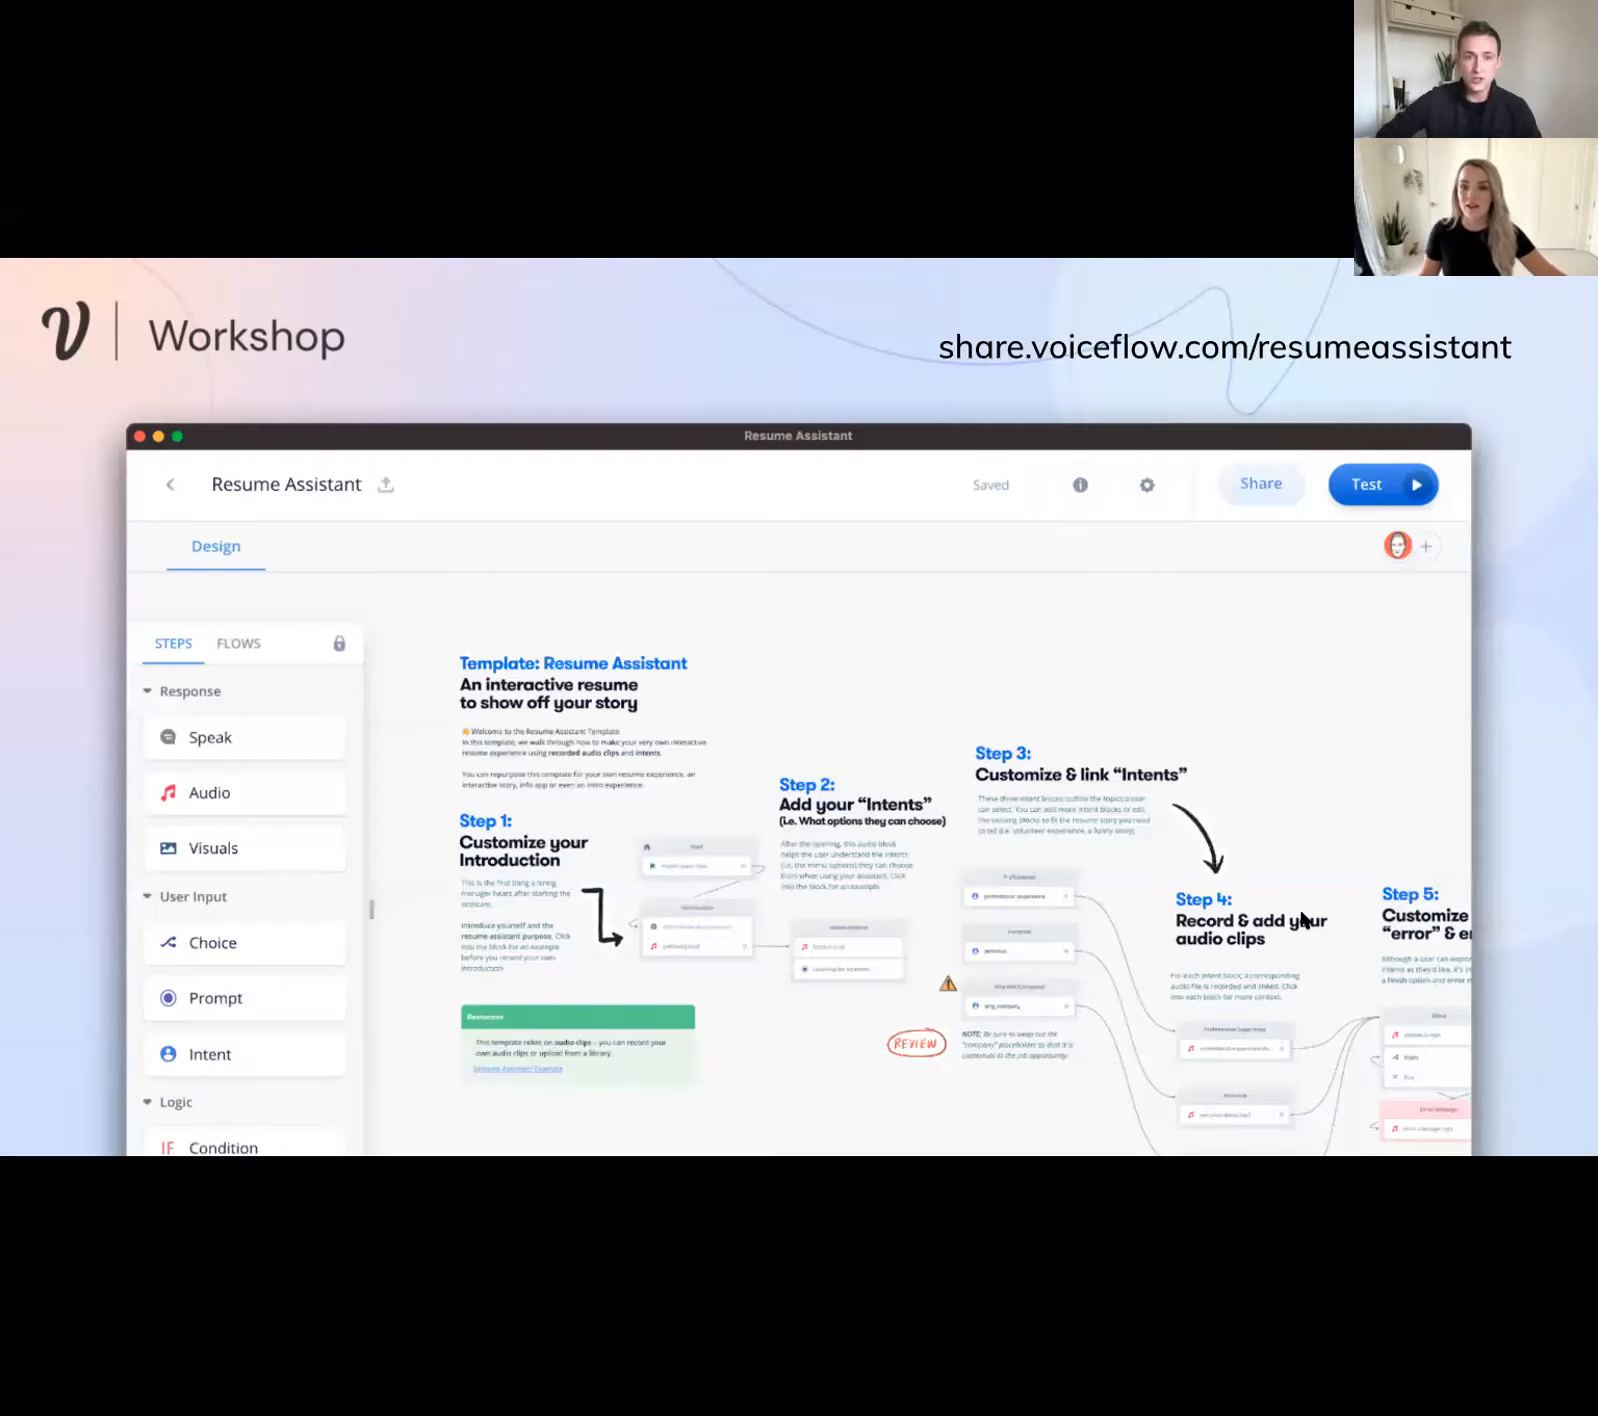